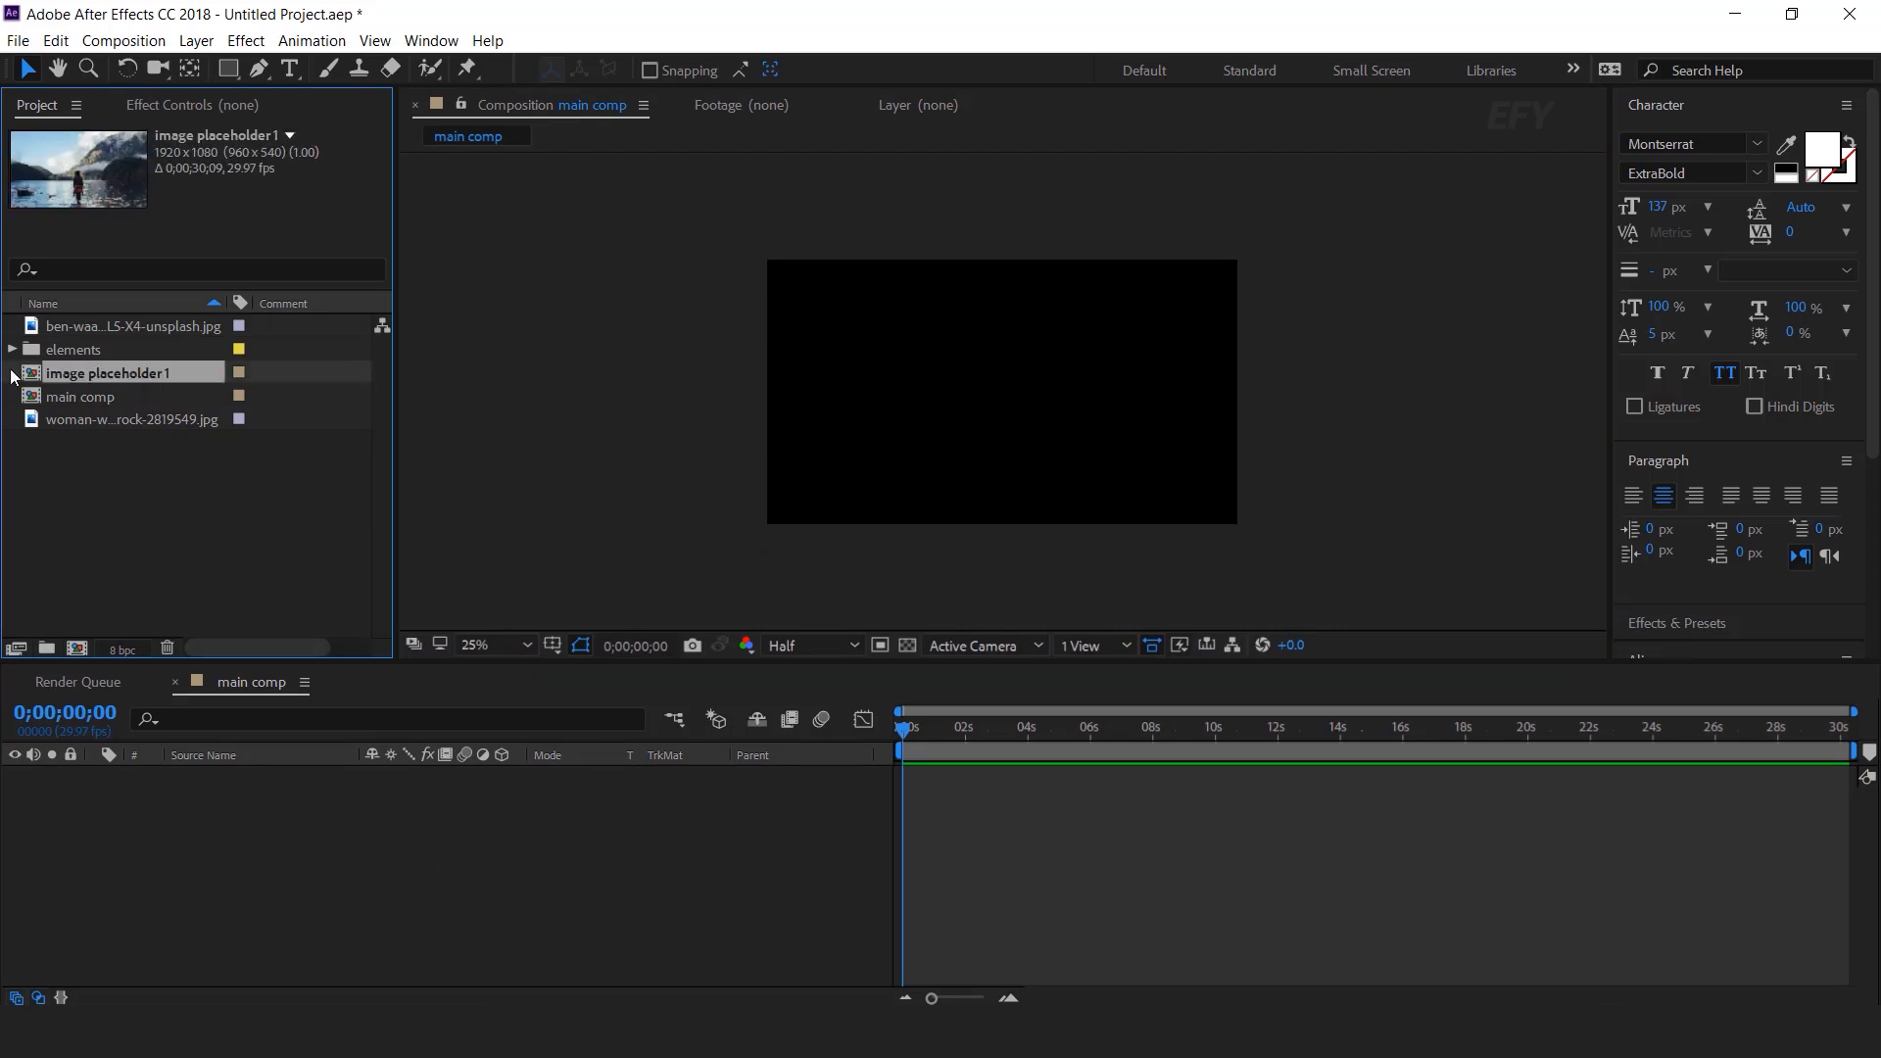
# Step: Add the image placeholder 1 composition to the main comp timeline and make it a 3D layer
pyautogui.moveTo(35, 379); pyautogui.dragTo(272, 823)
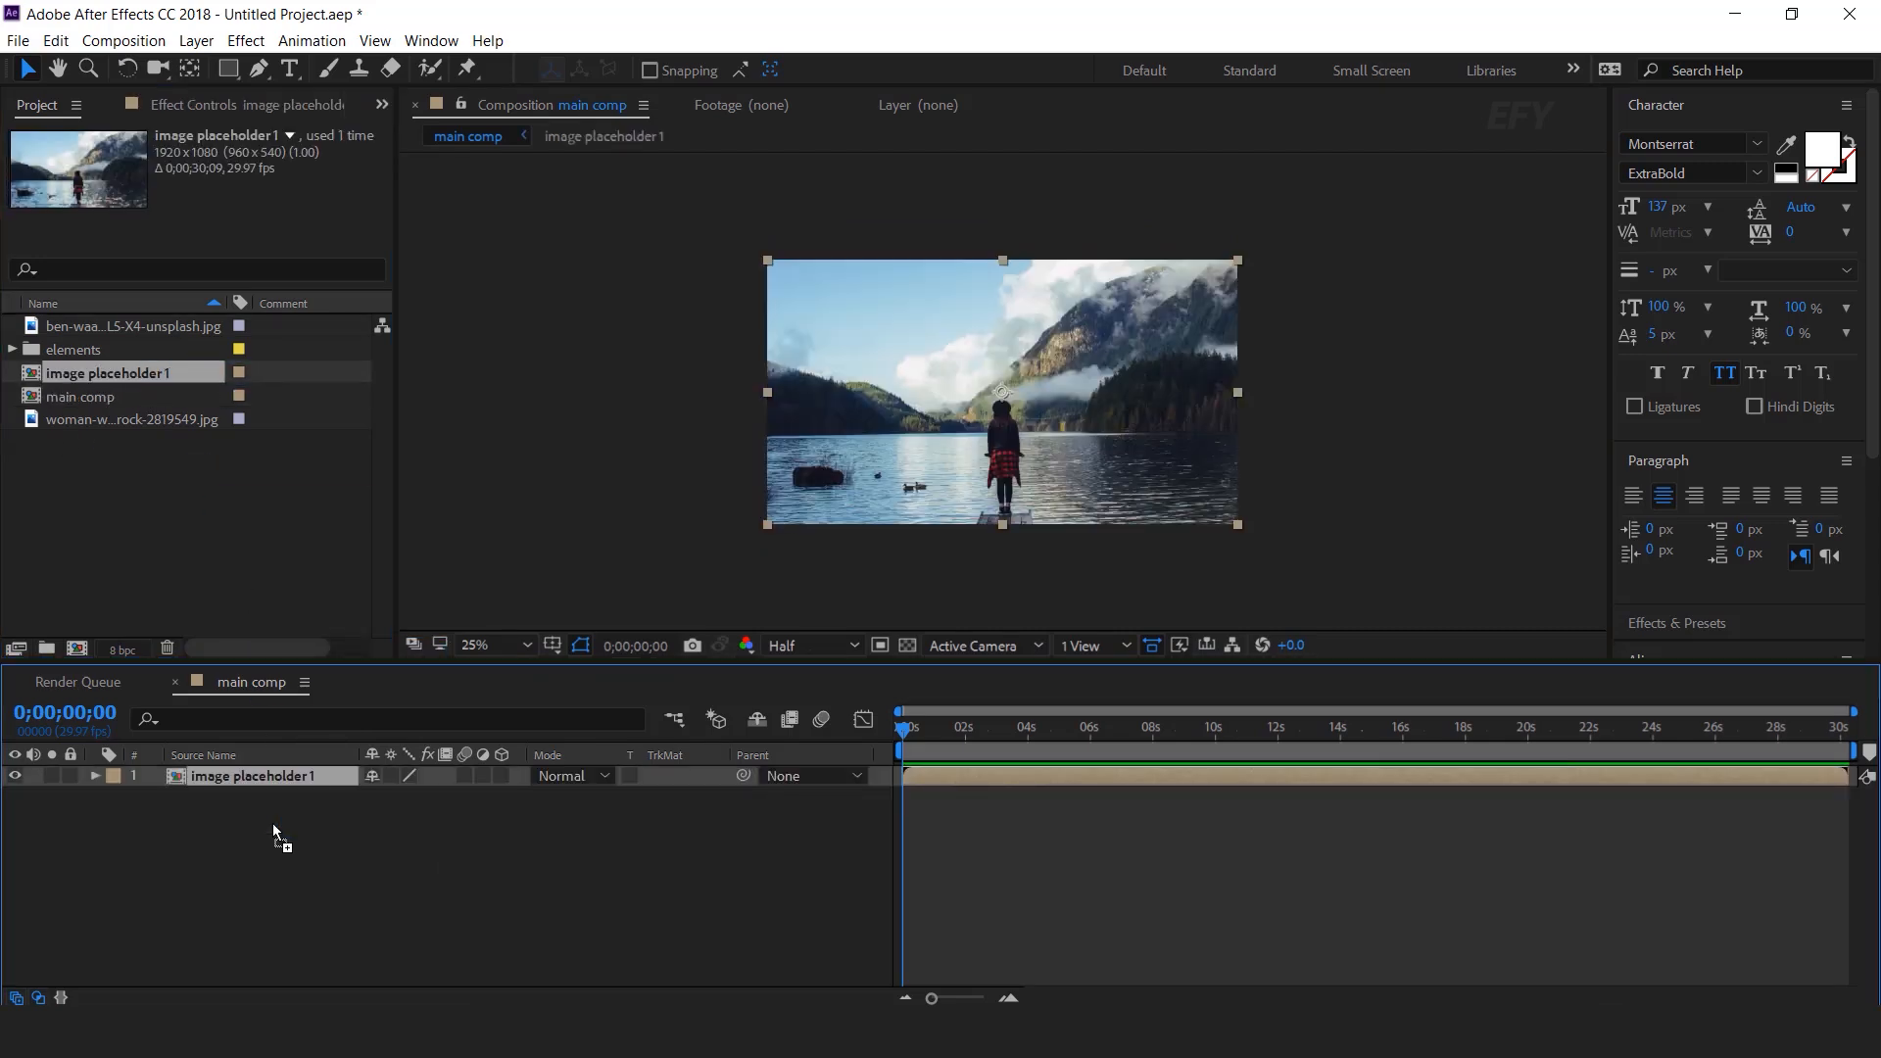
pyautogui.click(327, 839)
pyautogui.click(296, 770)
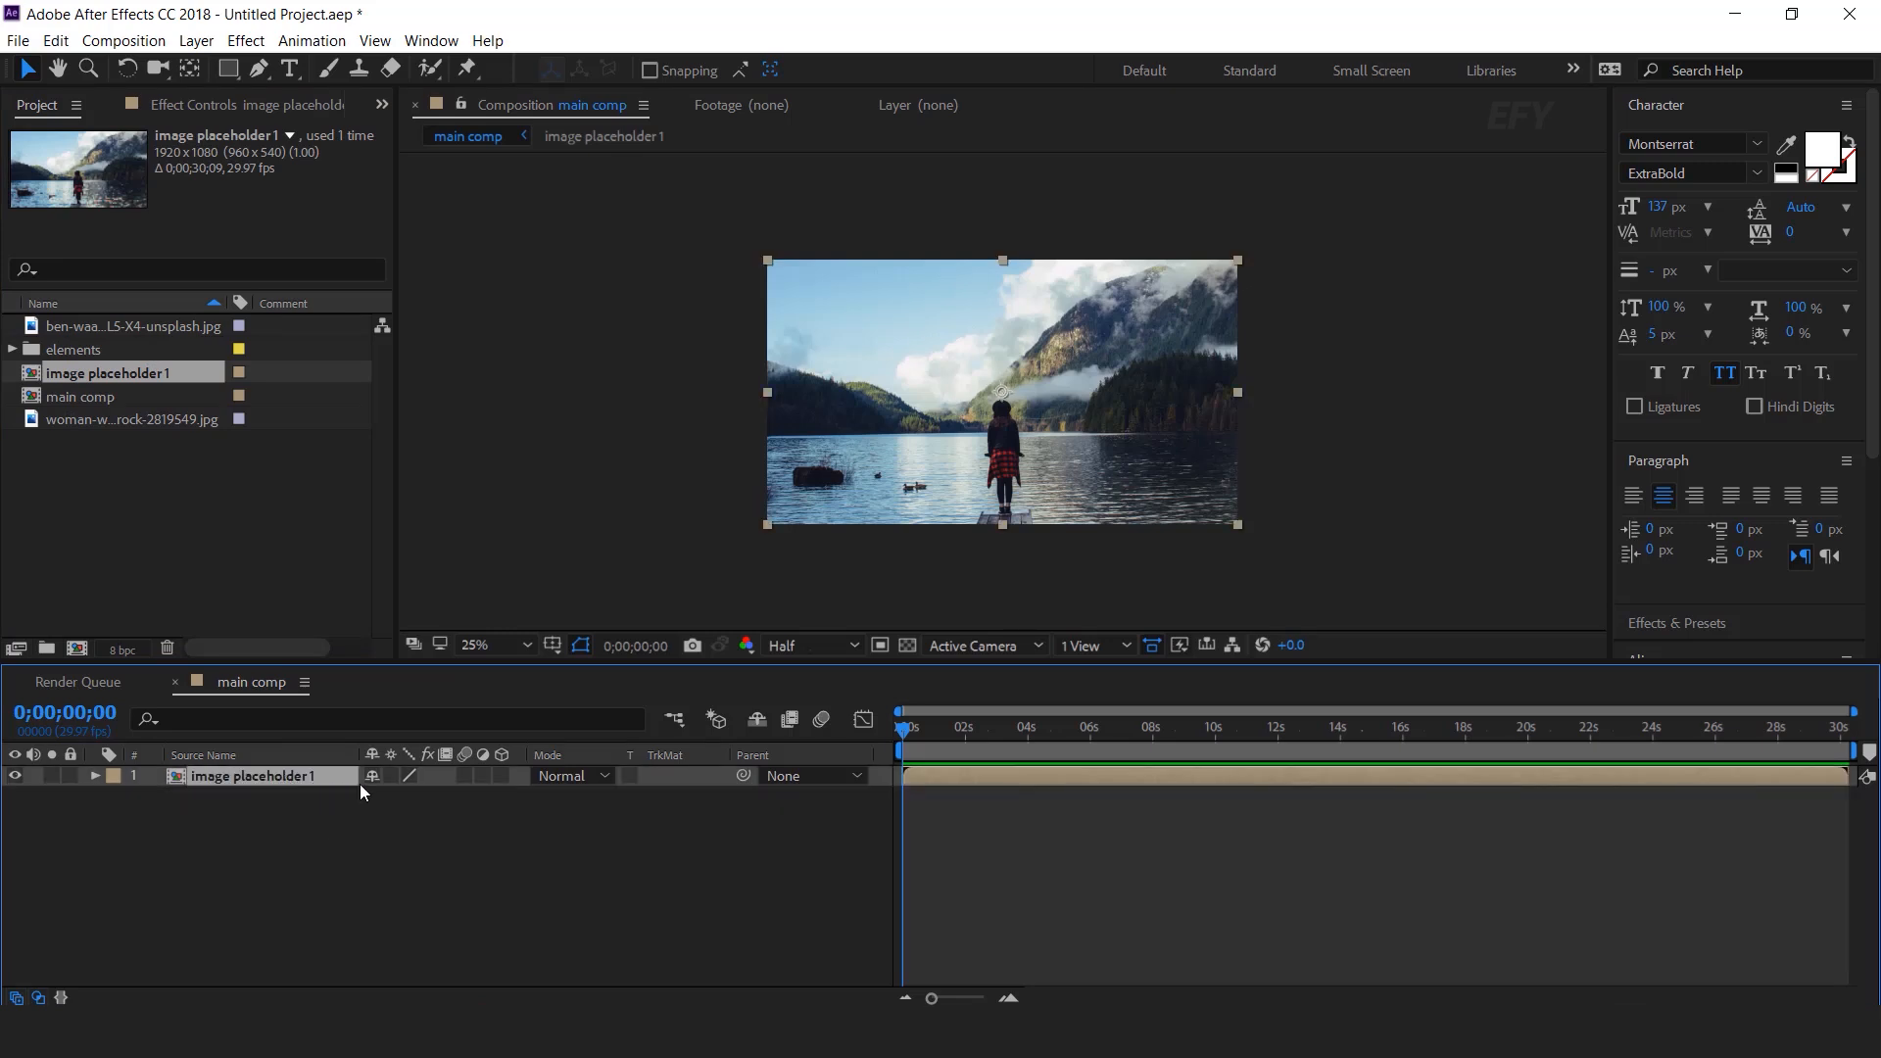
pyautogui.click(502, 776)
# Step: Set the image placeholder 1 layer's Z position to 5000 and its scale to 500%
pyautogui.press('p')
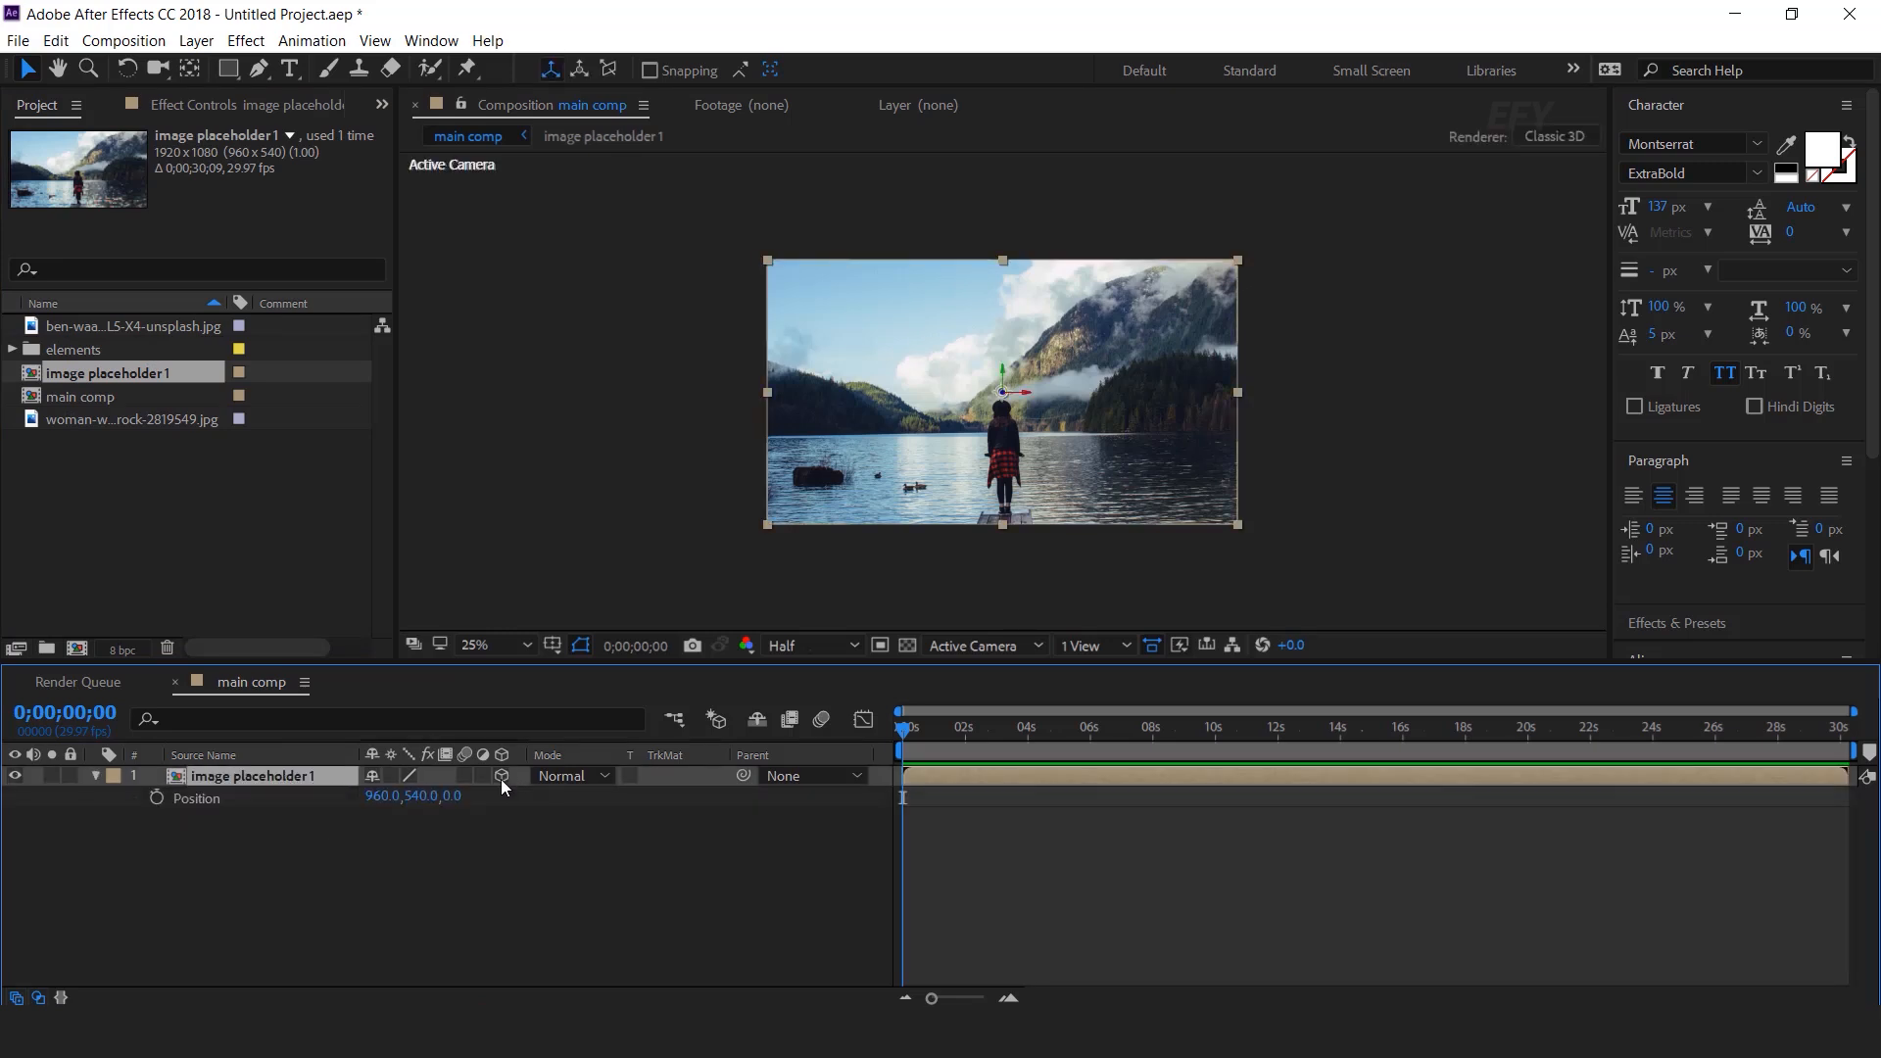
pyautogui.hotkey('shift', 's')
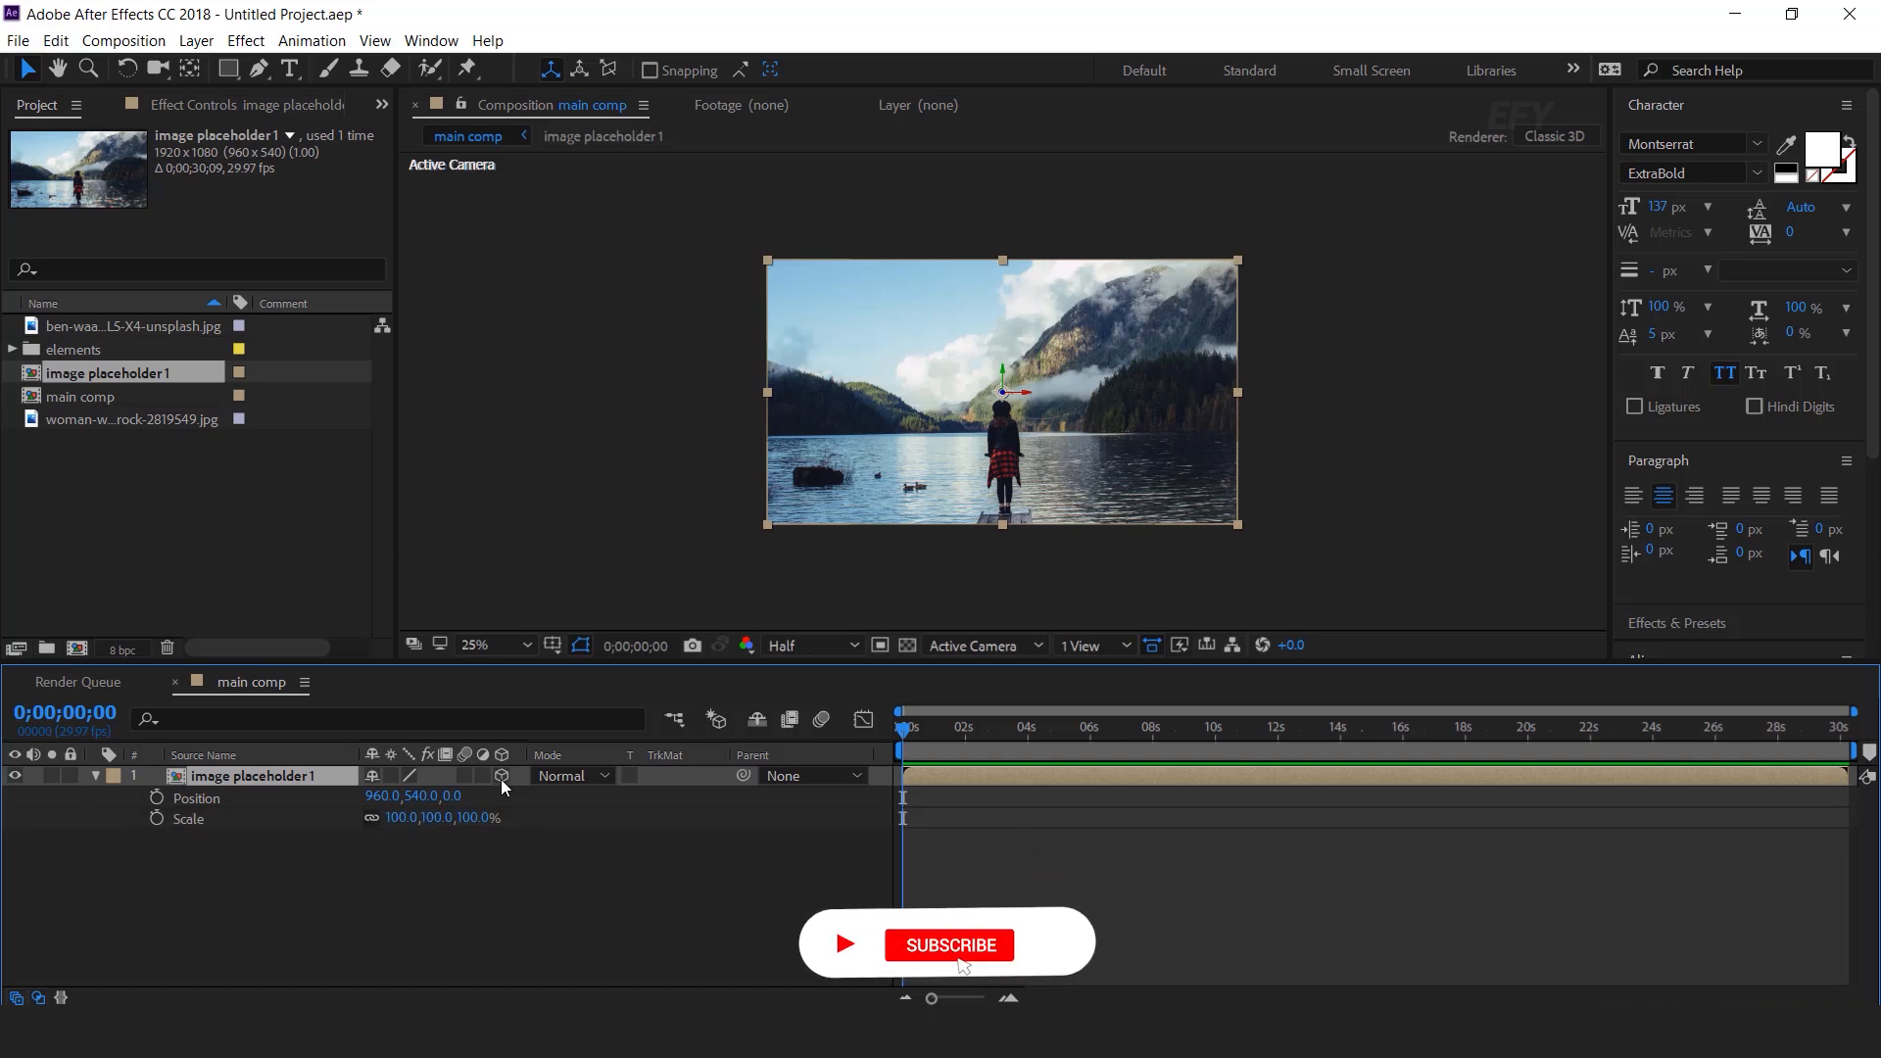
pyautogui.click(453, 796)
pyautogui.write('5000')
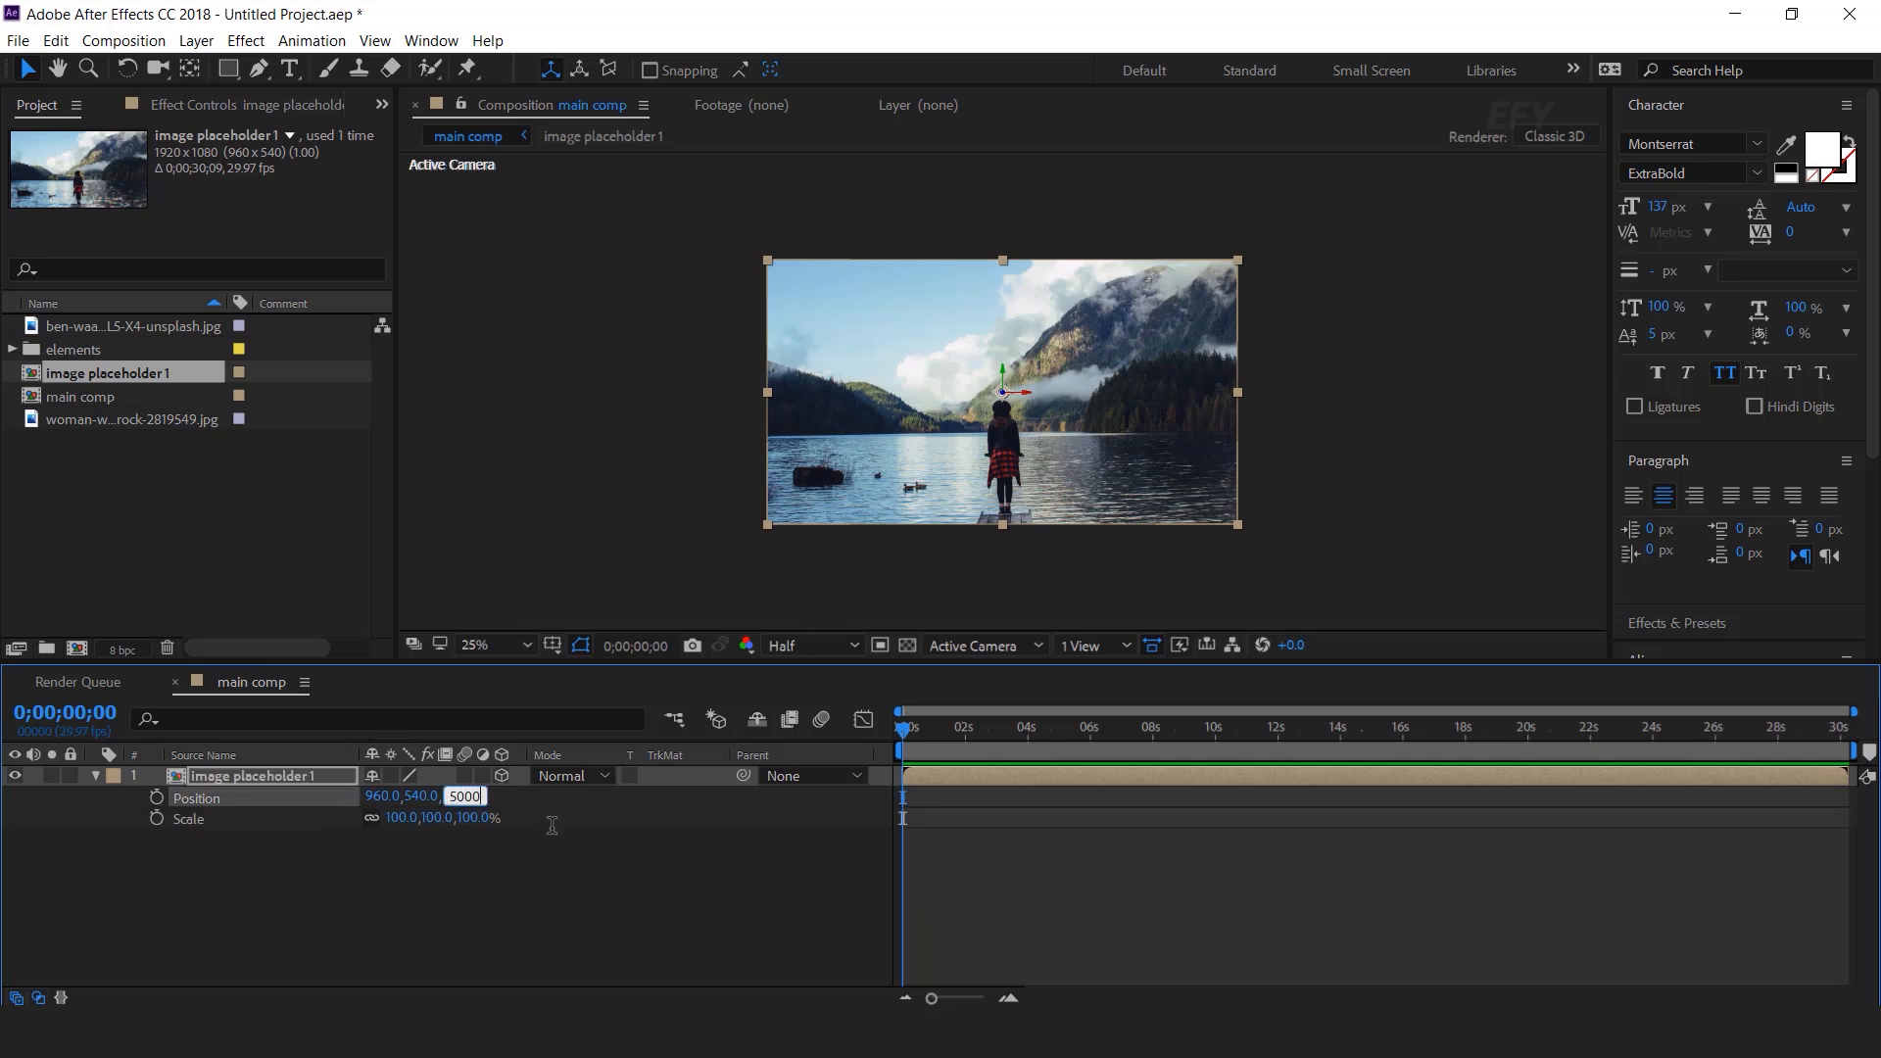
pyautogui.press('Return')
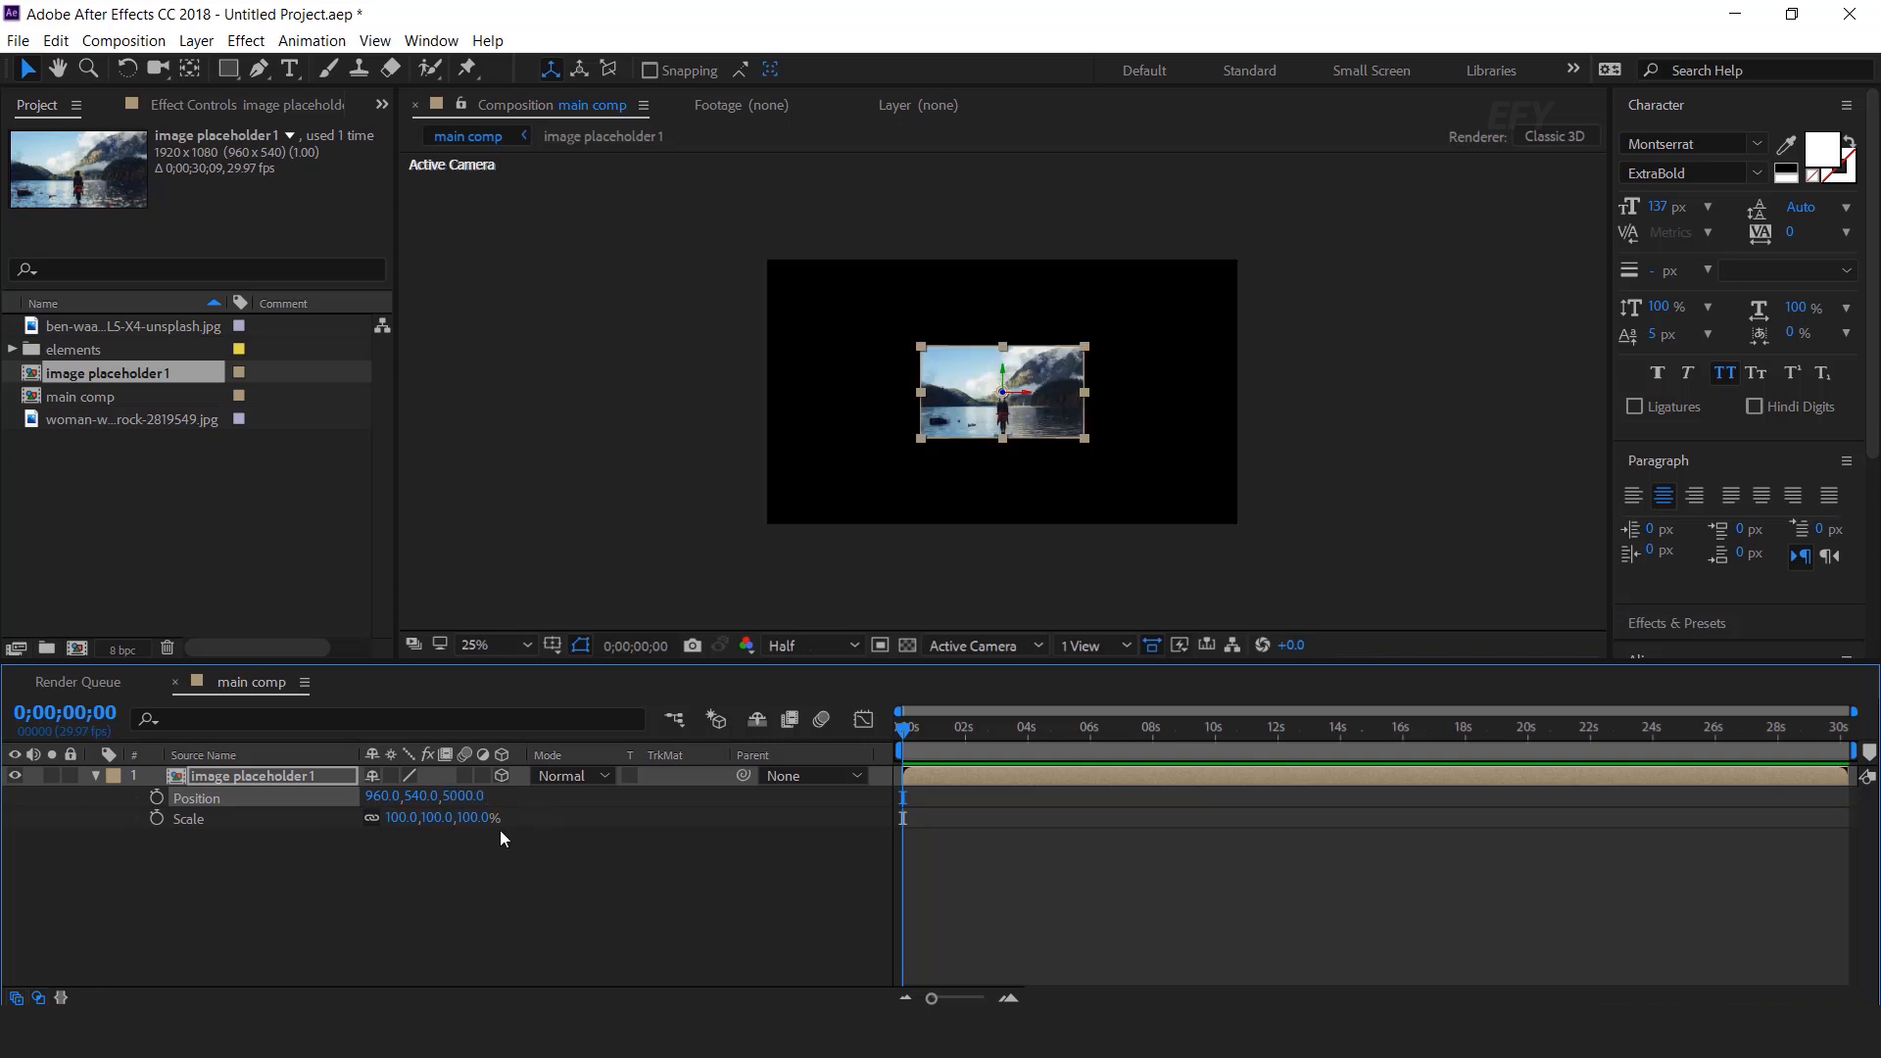
pyautogui.click(479, 822)
pyautogui.write('500')
pyautogui.press('Return')
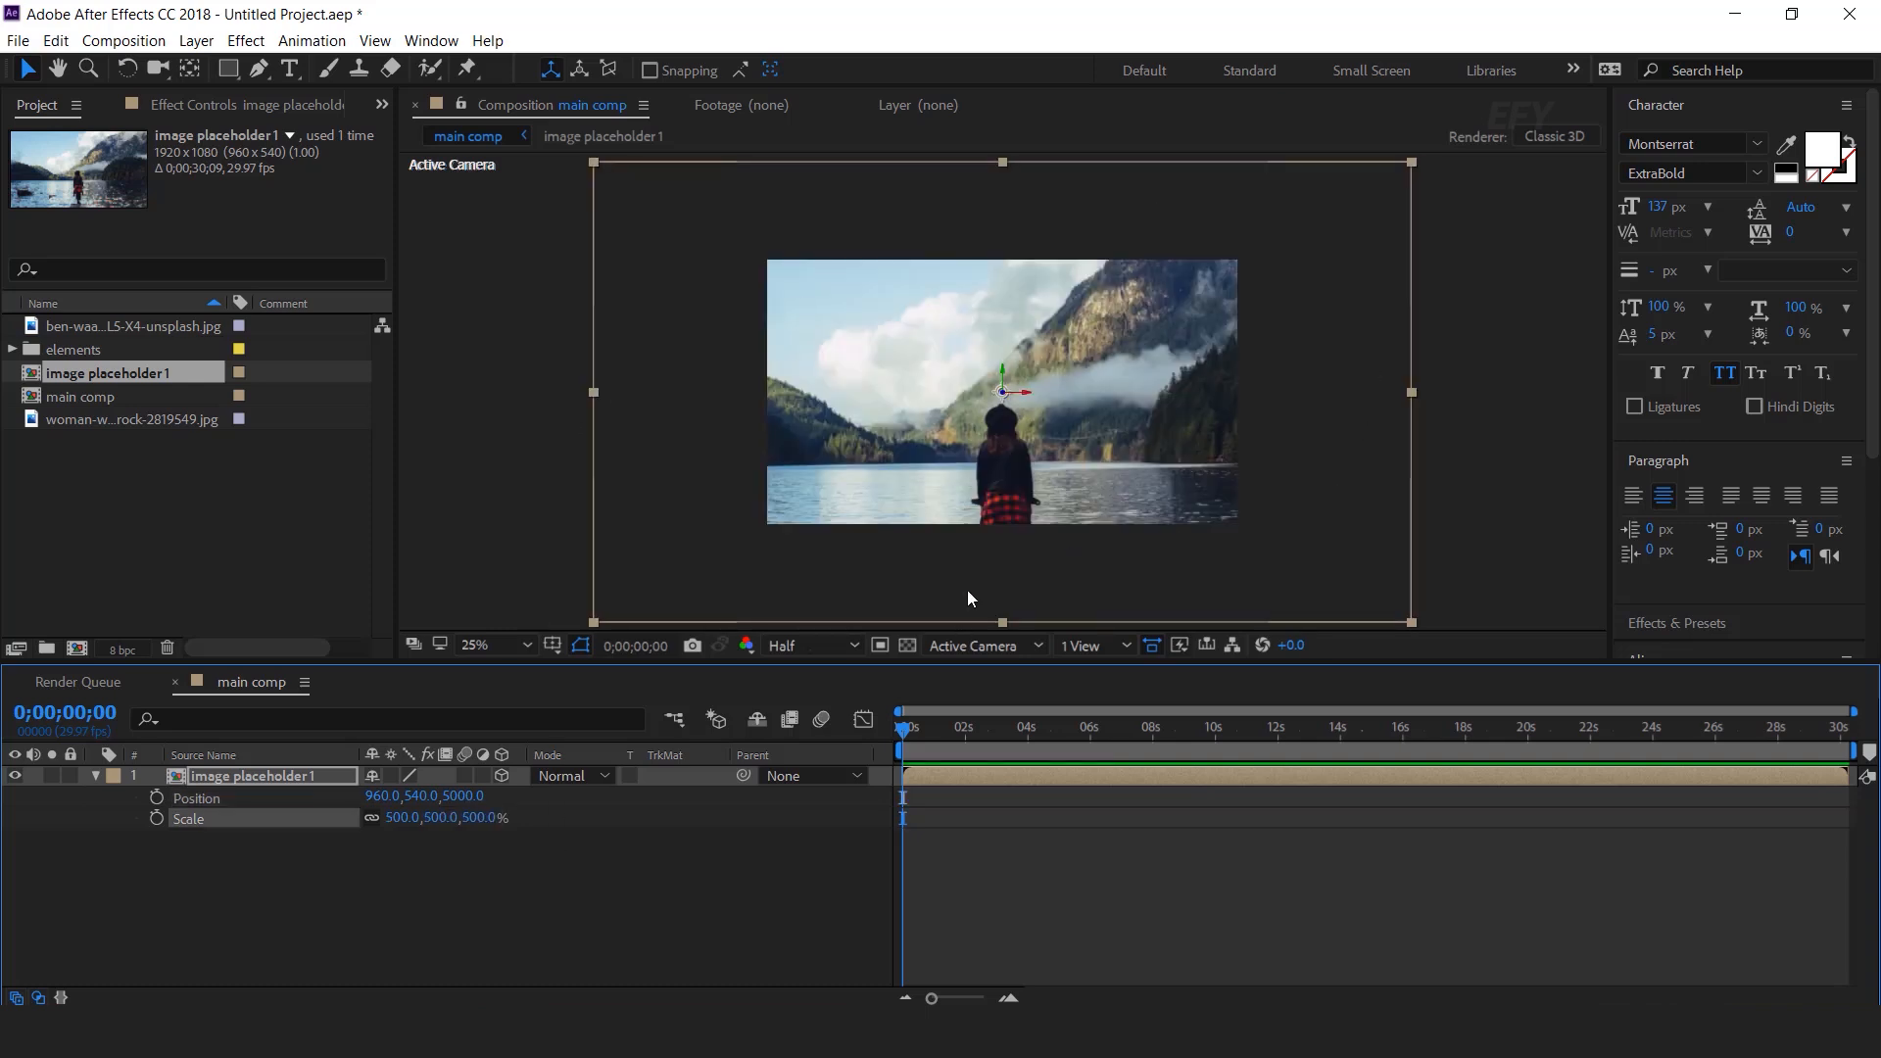
# Step: Create a two-node camera in main comp using the 28mm preset
pyautogui.rightClick(649, 869)
pyautogui.moveTo(794, 630)
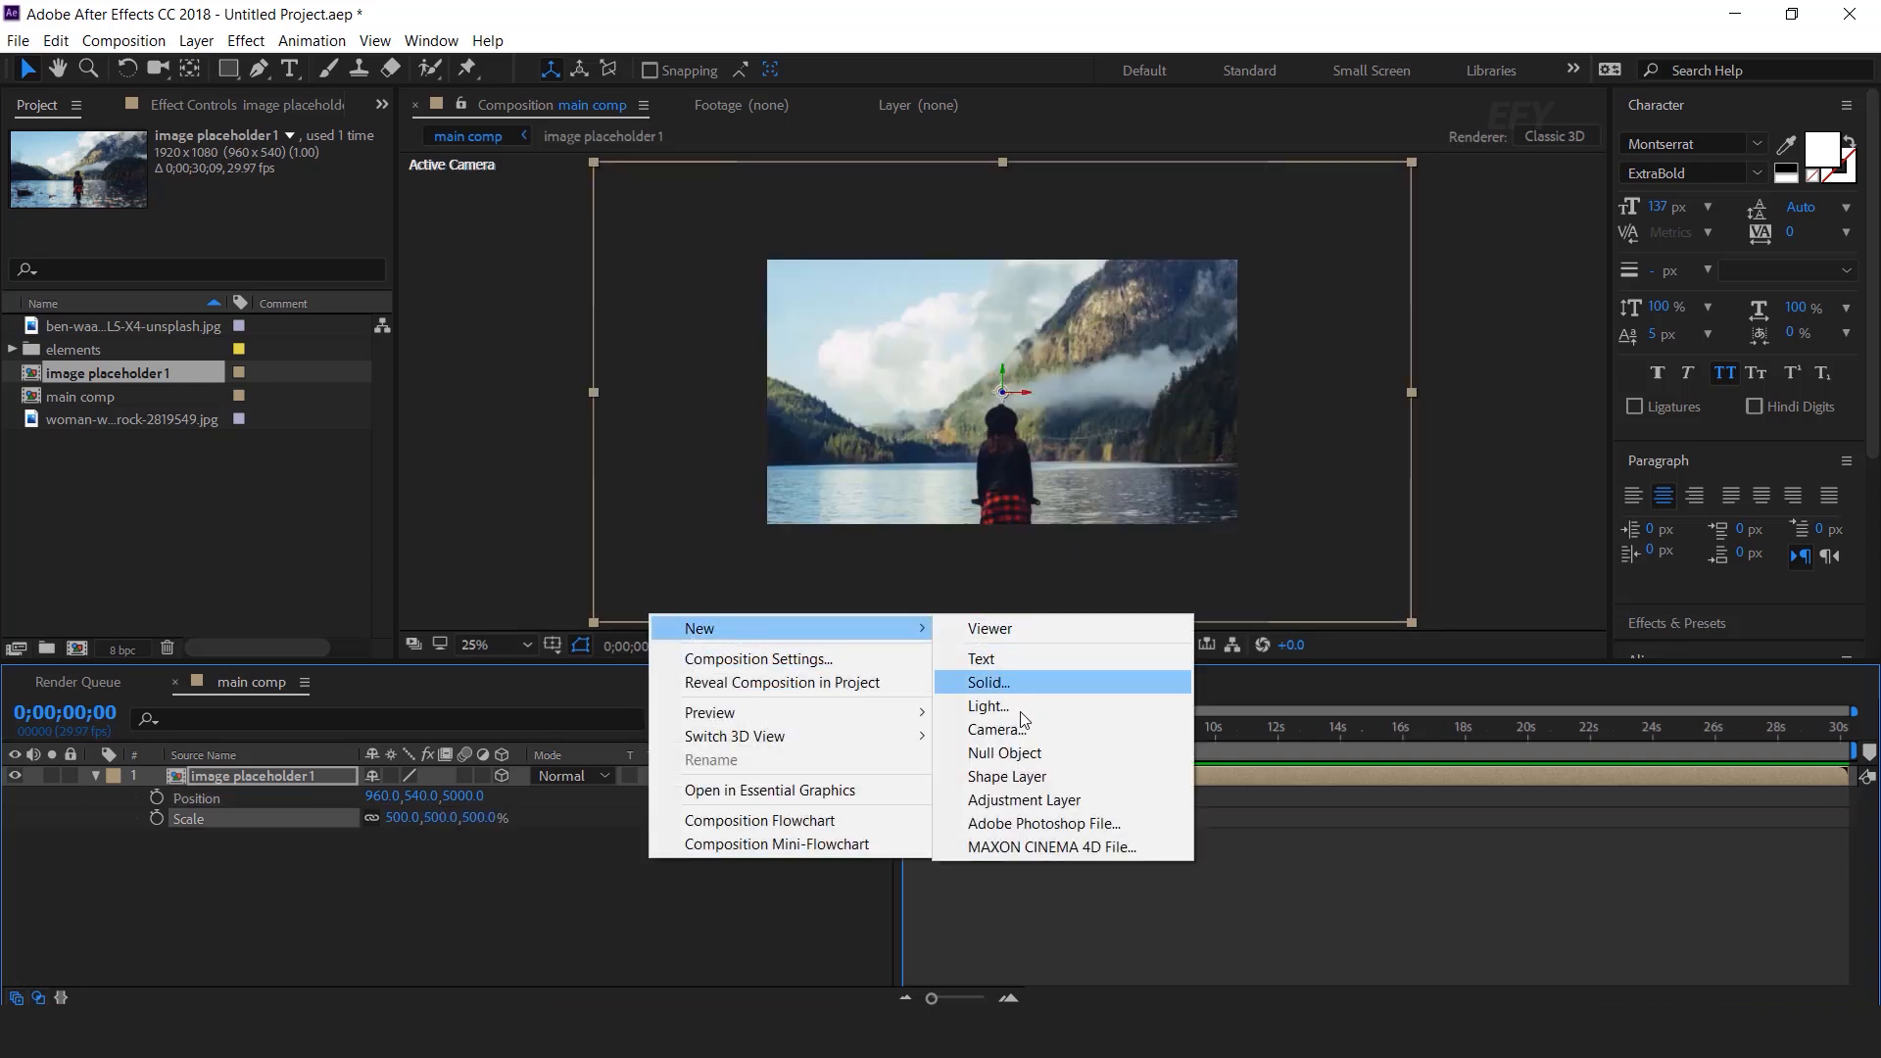
pyautogui.click(991, 730)
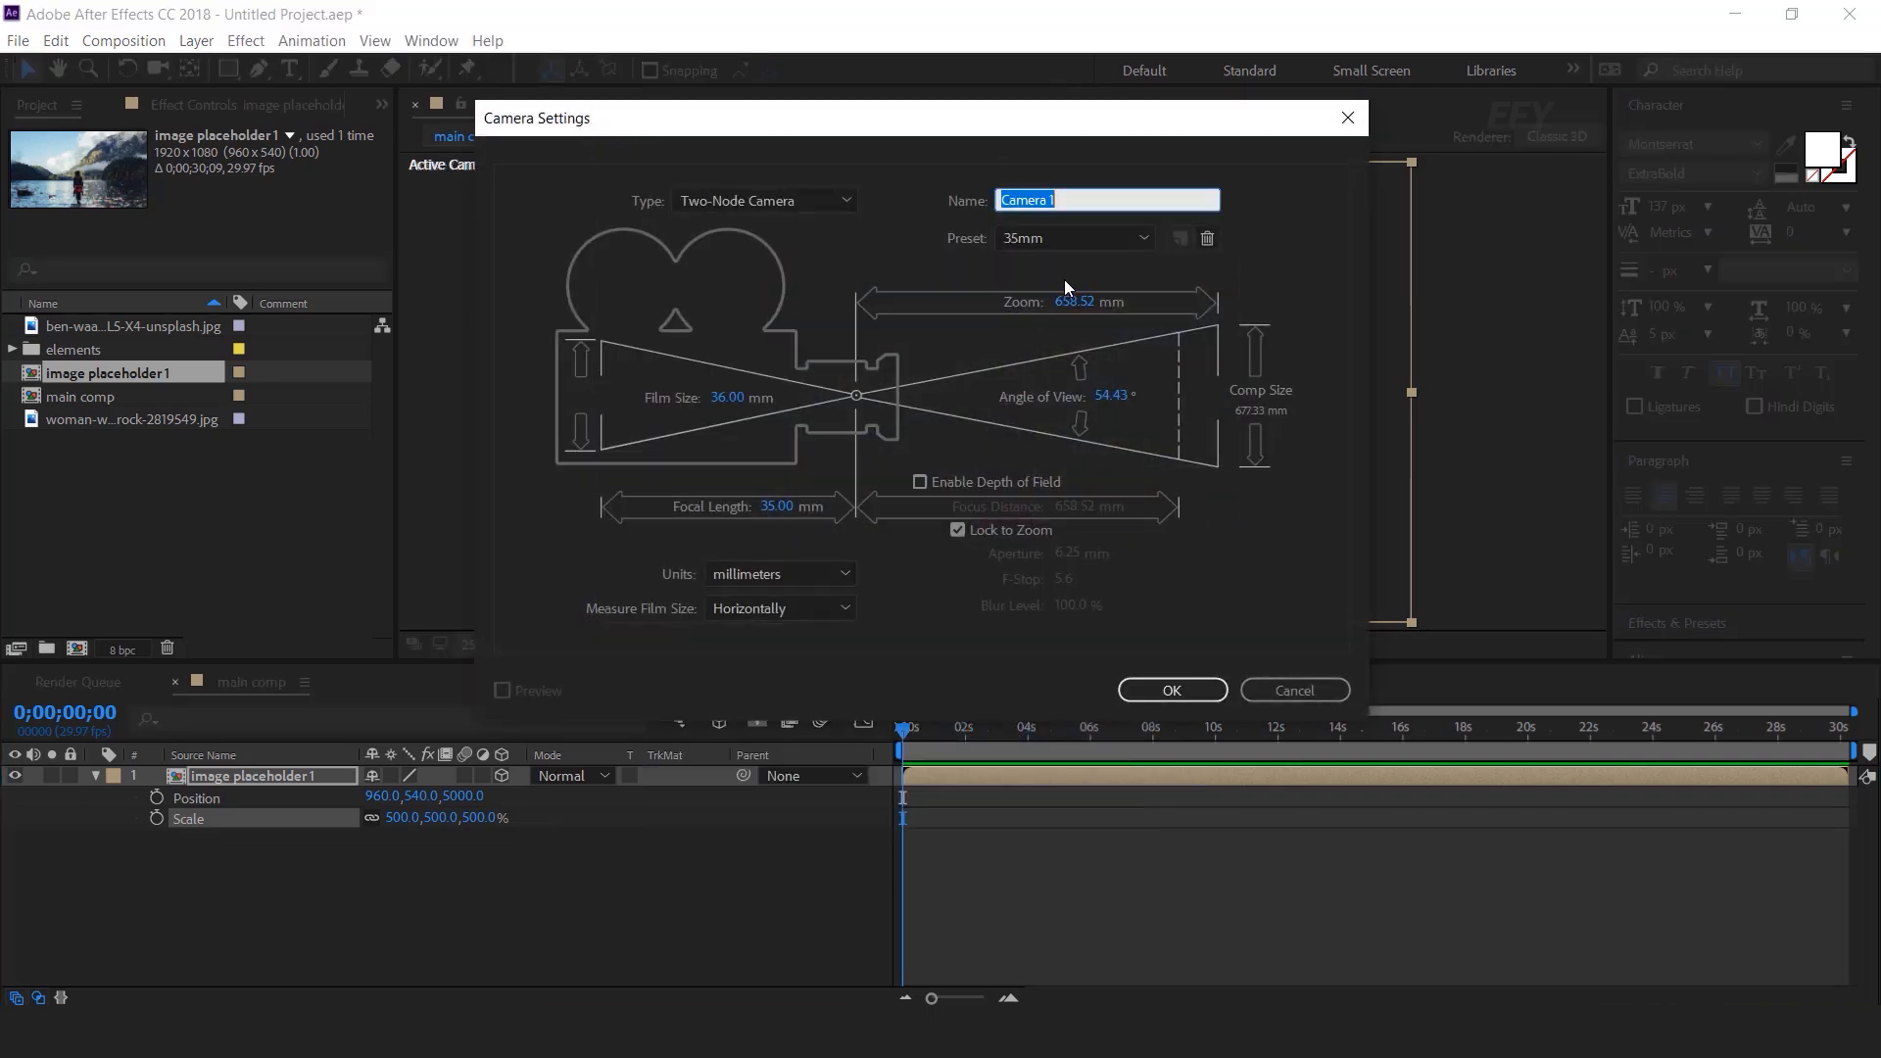
pyautogui.click(1149, 237)
pyautogui.click(1061, 367)
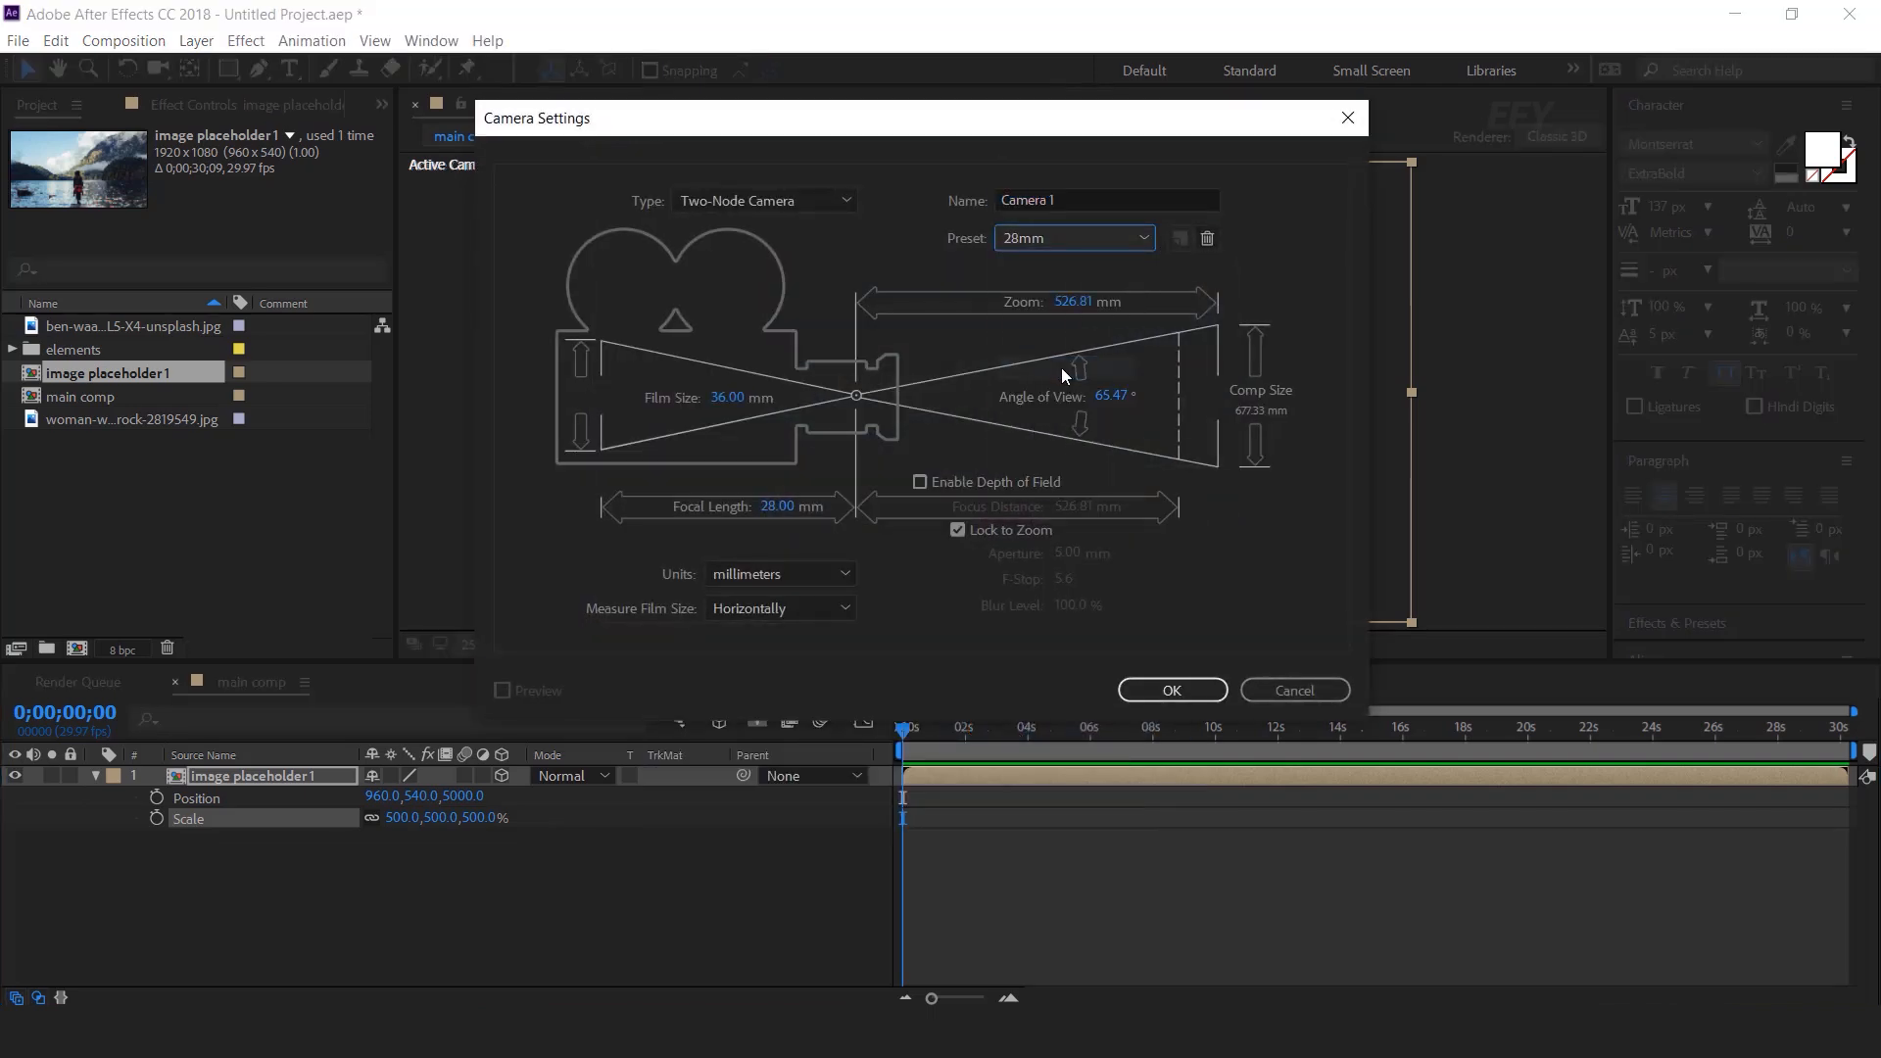
pyautogui.click(1193, 692)
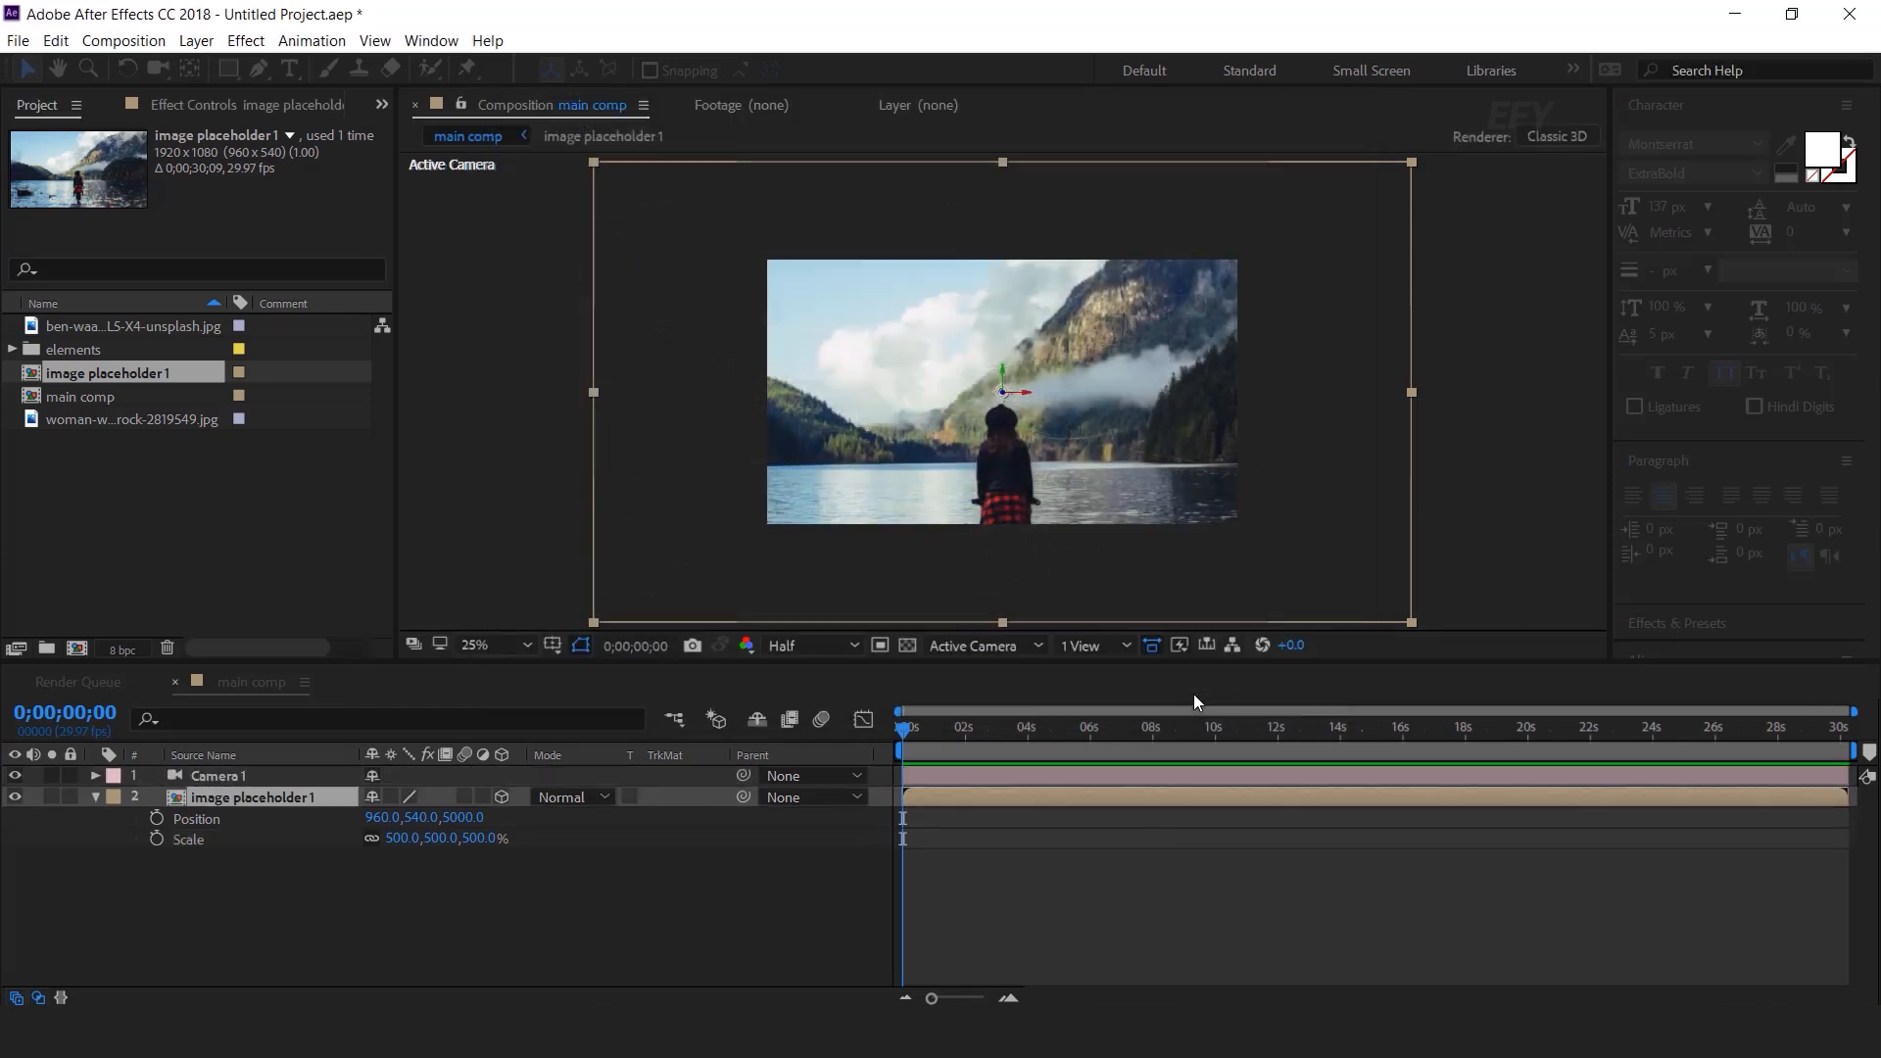
# Step: Create a null object, make it a 3D layer, and parent Camera 1 to it
pyautogui.rightClick(779, 860)
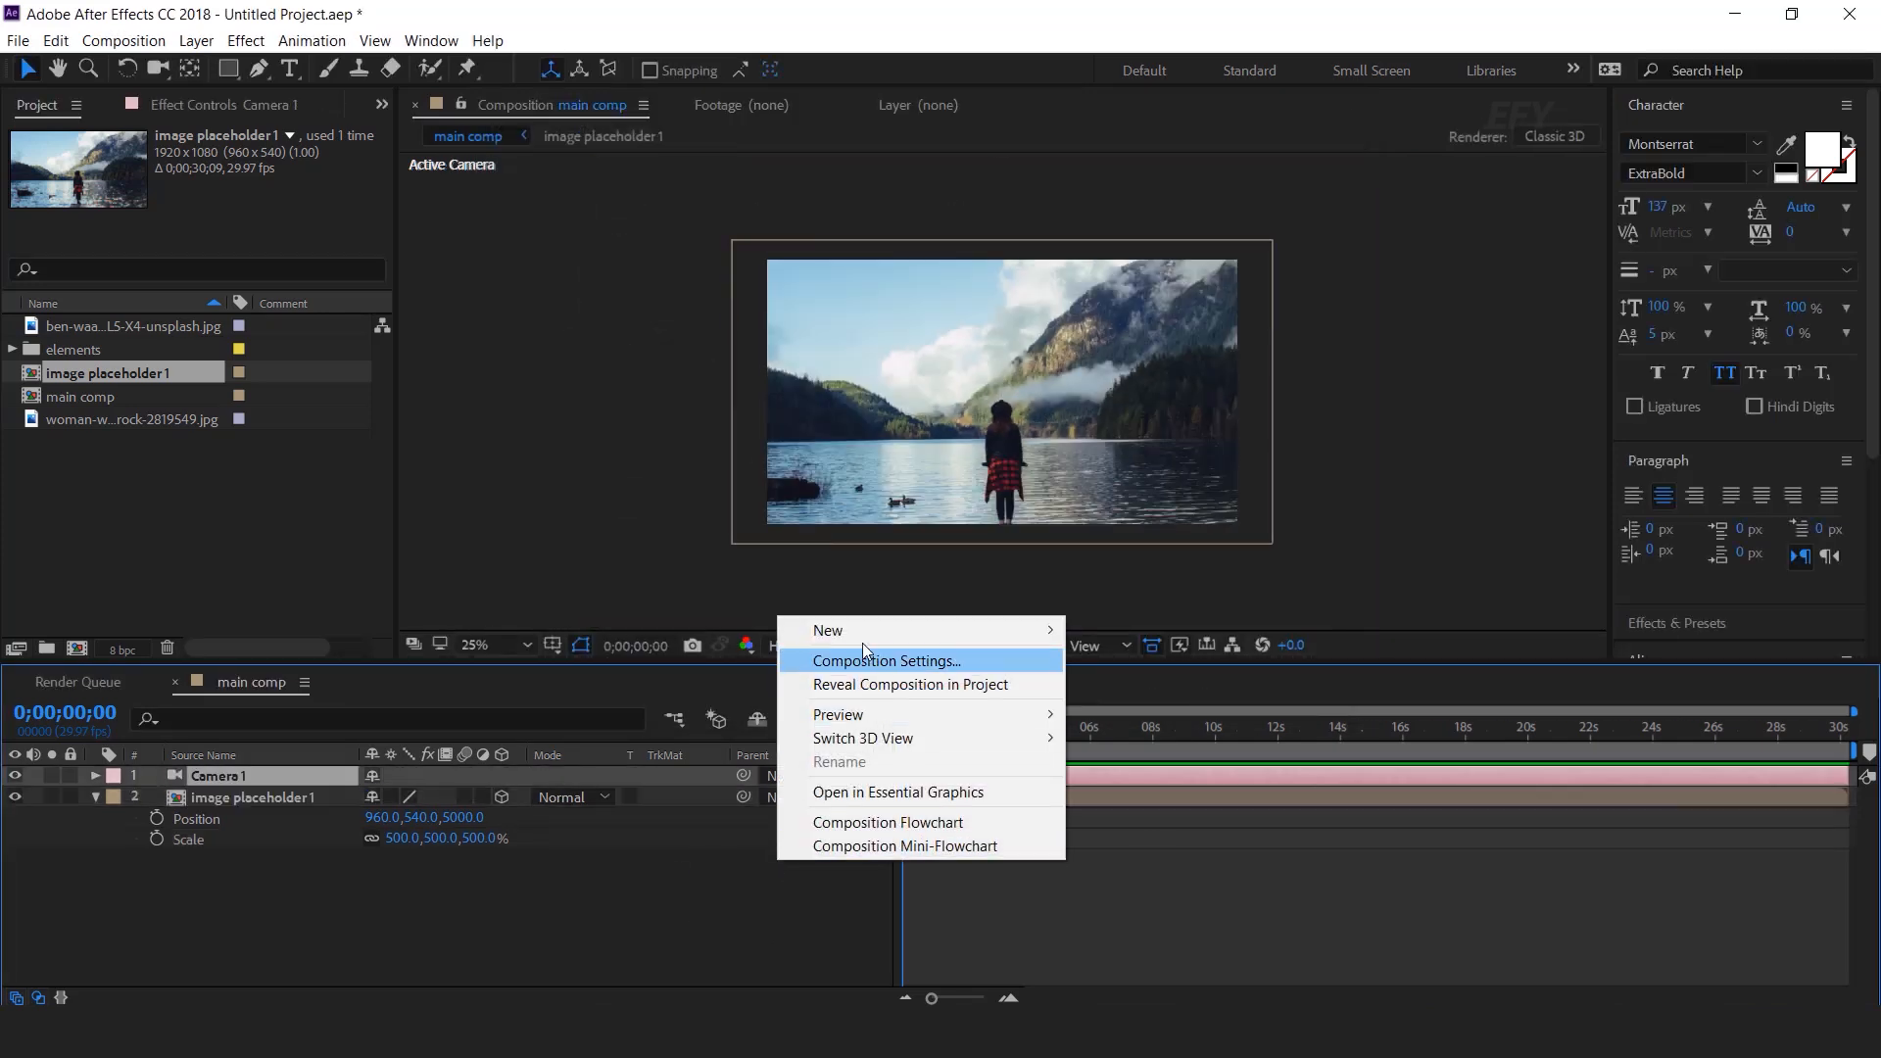
pyautogui.moveTo(980, 631)
pyautogui.click(1154, 757)
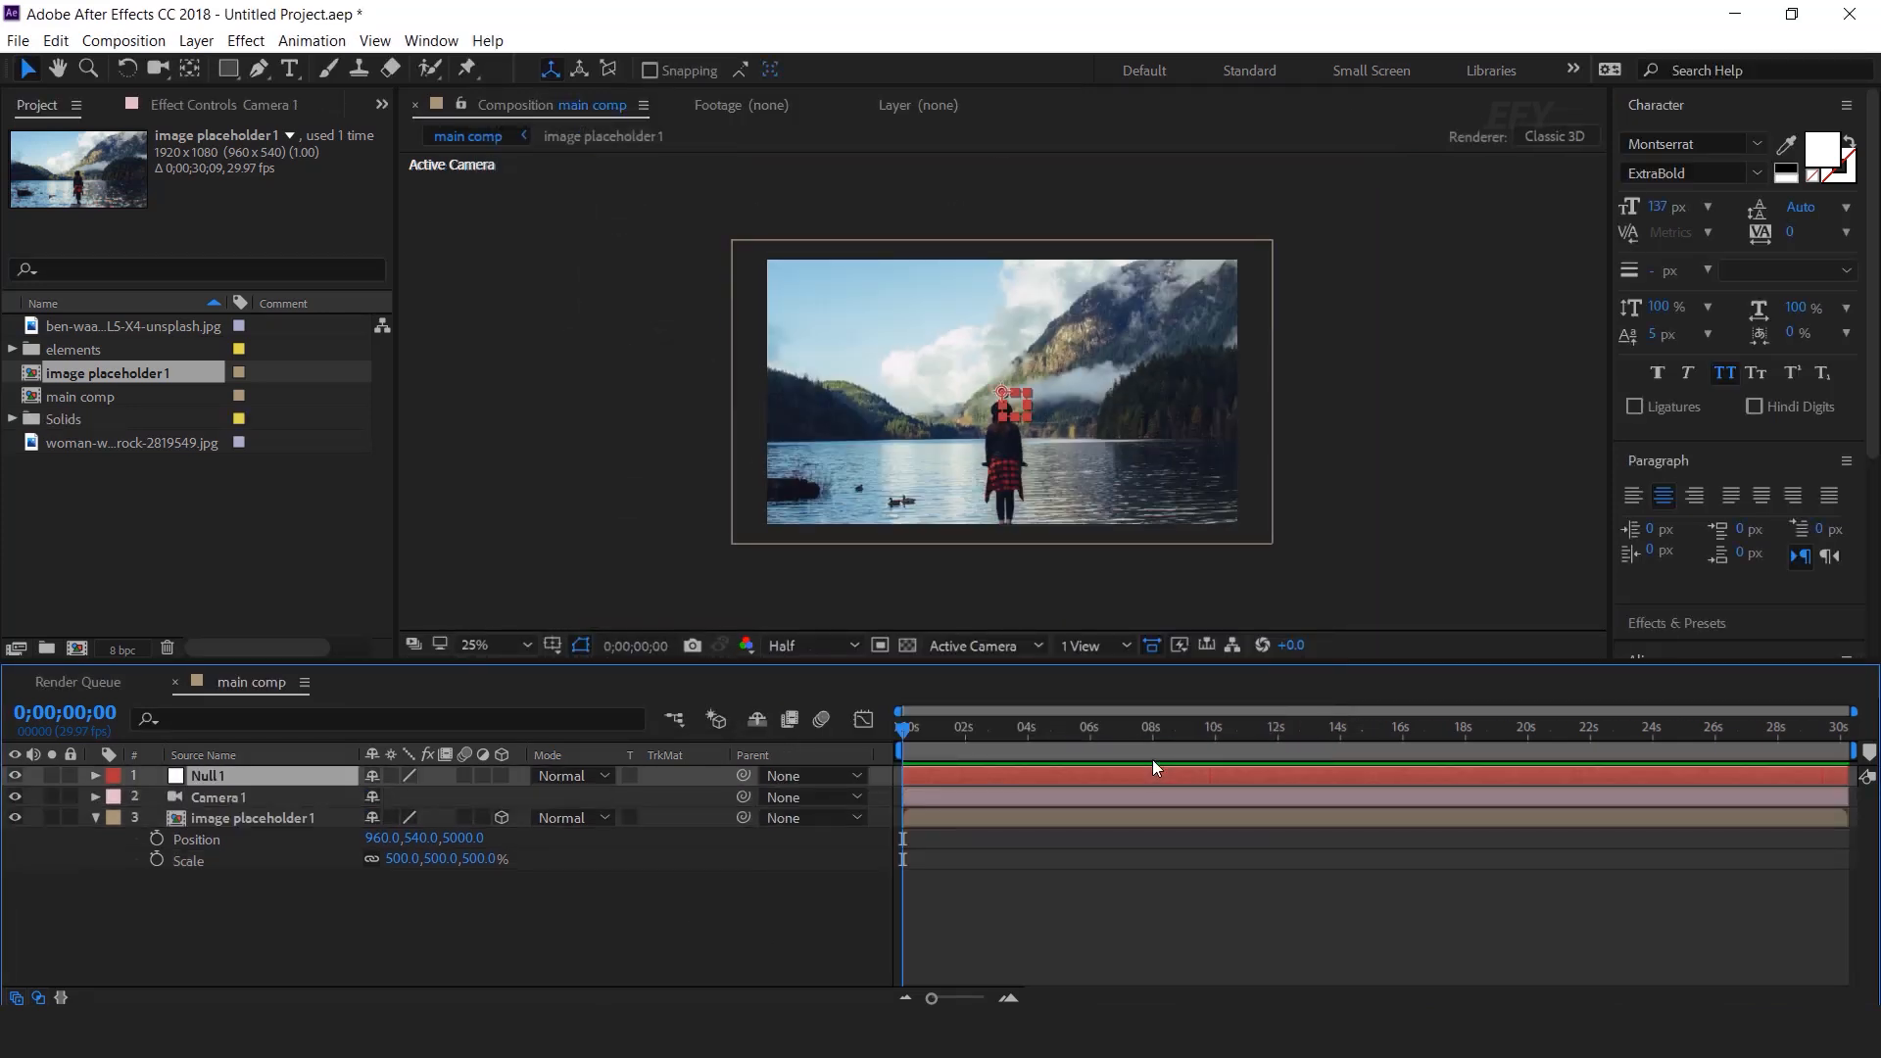
pyautogui.click(502, 776)
pyautogui.moveTo(743, 796); pyautogui.dragTo(215, 773)
# Step: Move Camera 1 back to a Z position of about -2301 so the image just fills the frame
pyautogui.click(241, 801)
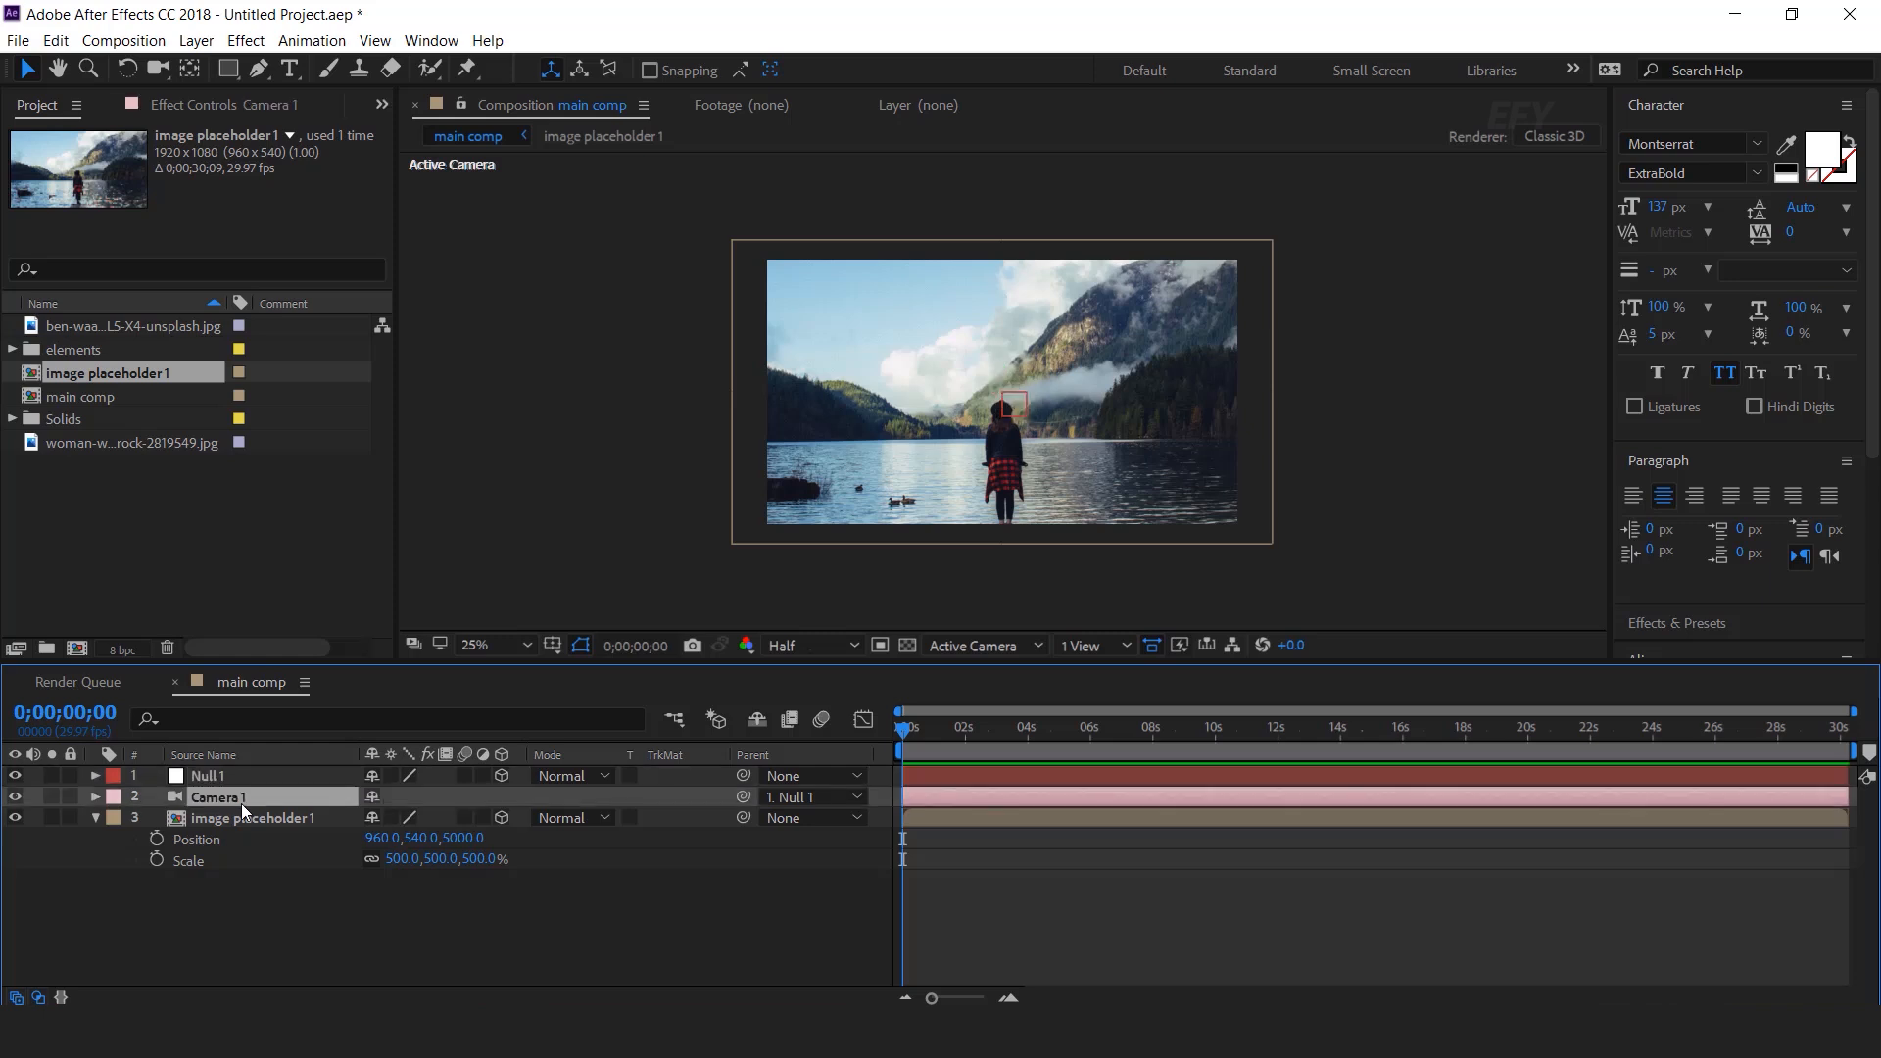
pyautogui.press('p')
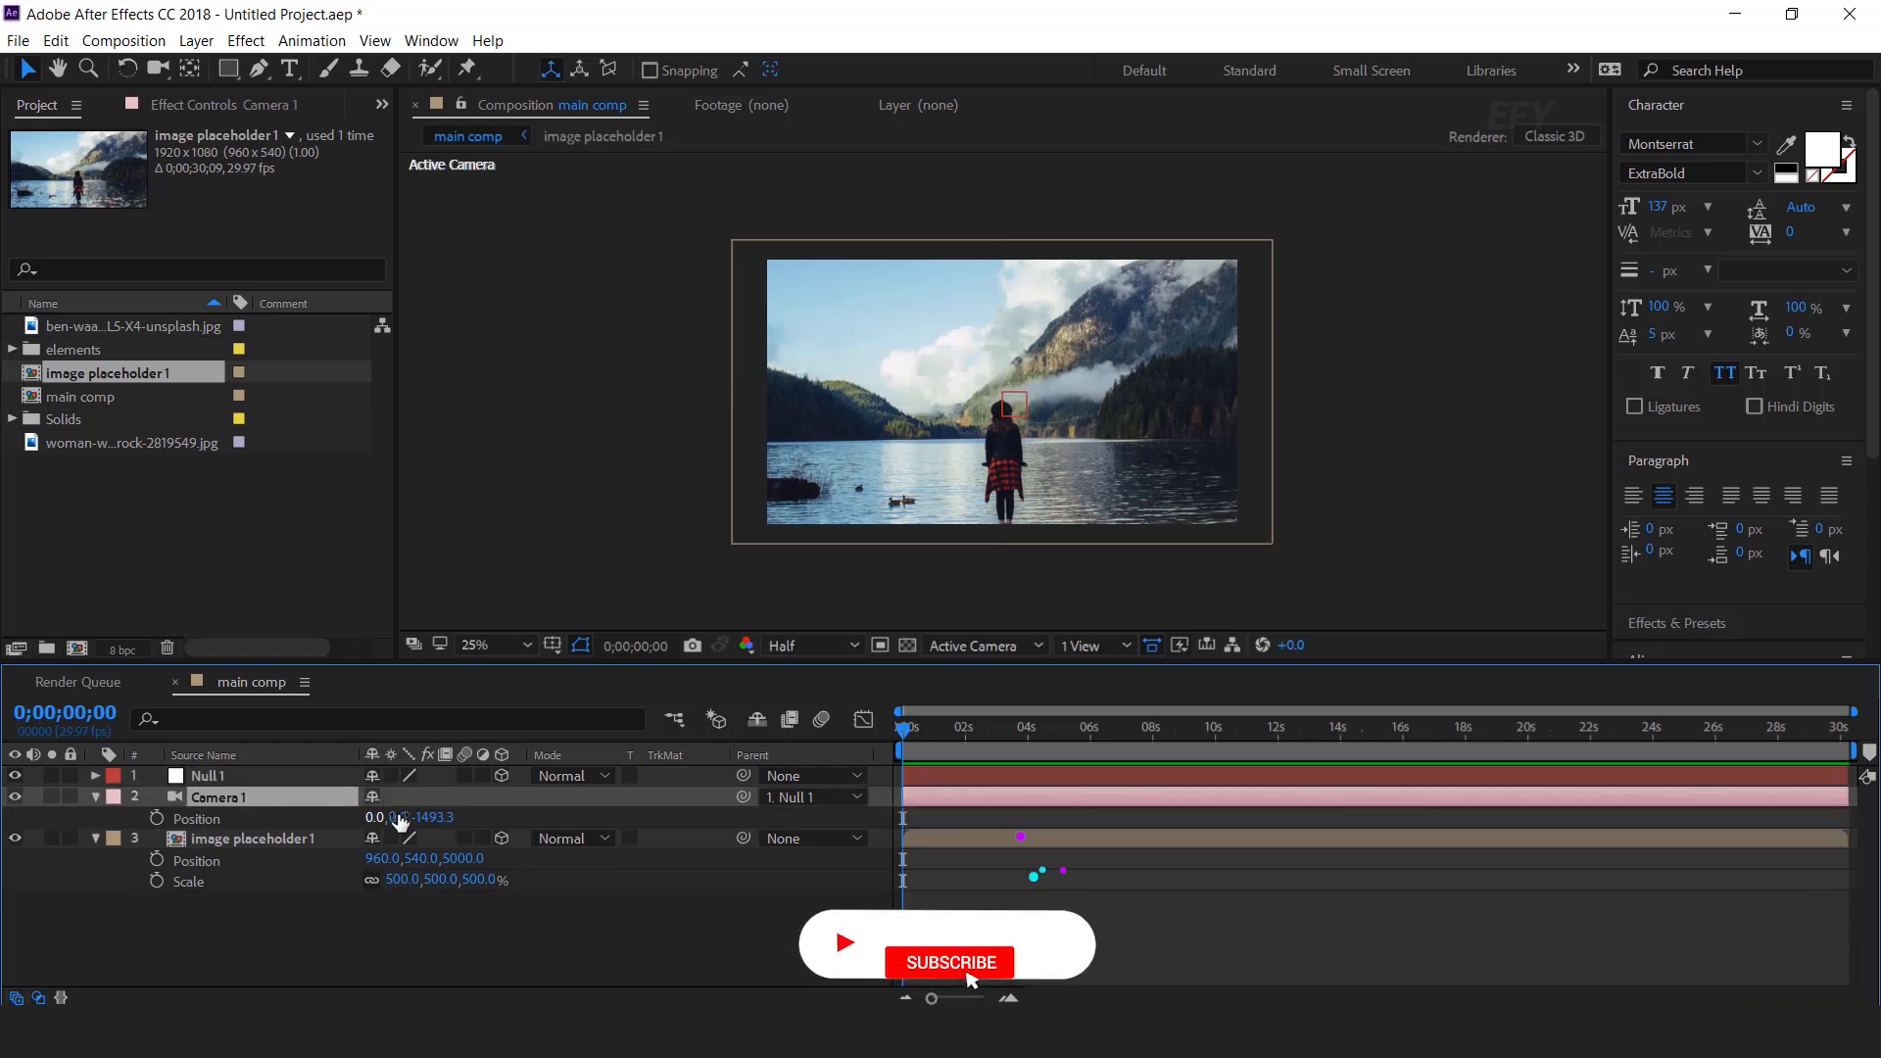
pyautogui.moveTo(441, 826); pyautogui.dragTo(167, 822)
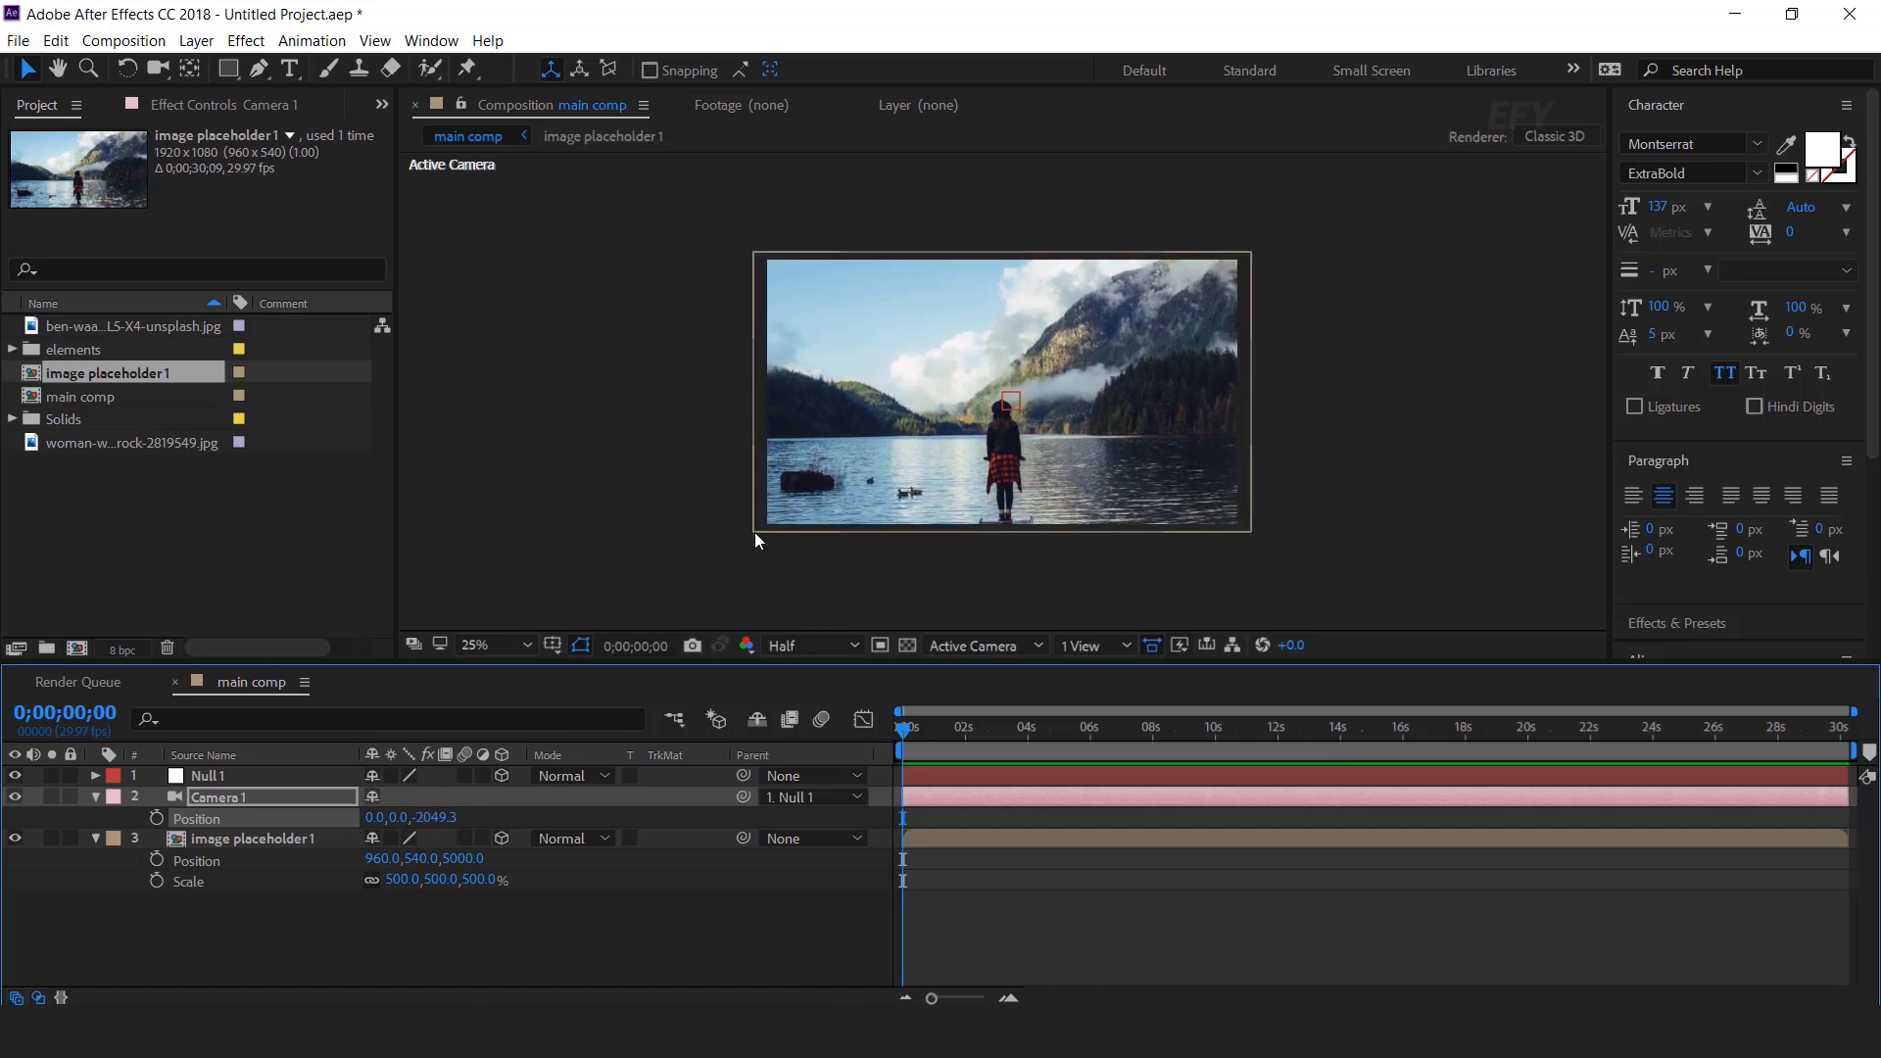
pyautogui.moveTo(439, 819); pyautogui.dragTo(348, 822)
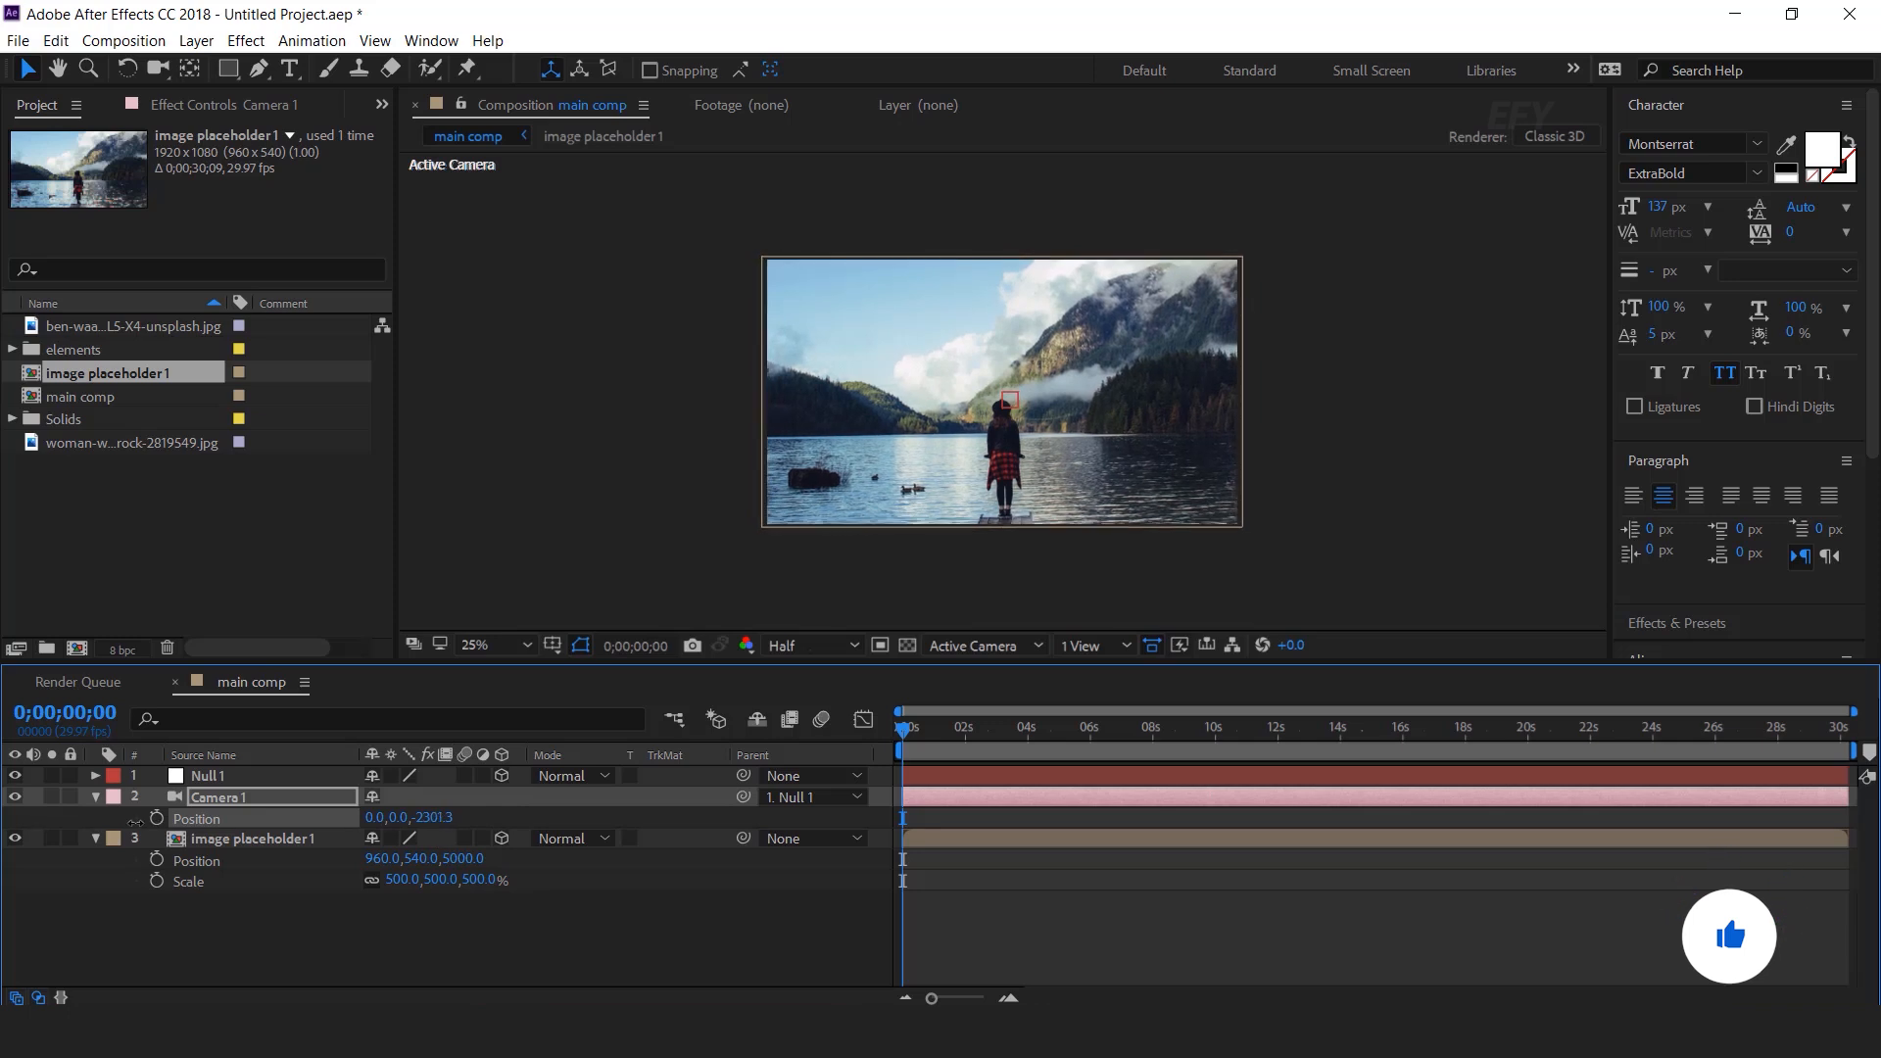
# Step: Collapse the layer properties and duplicate the image placeholder 1 layer
pyautogui.click(95, 796)
pyautogui.click(96, 818)
pyautogui.click(257, 813)
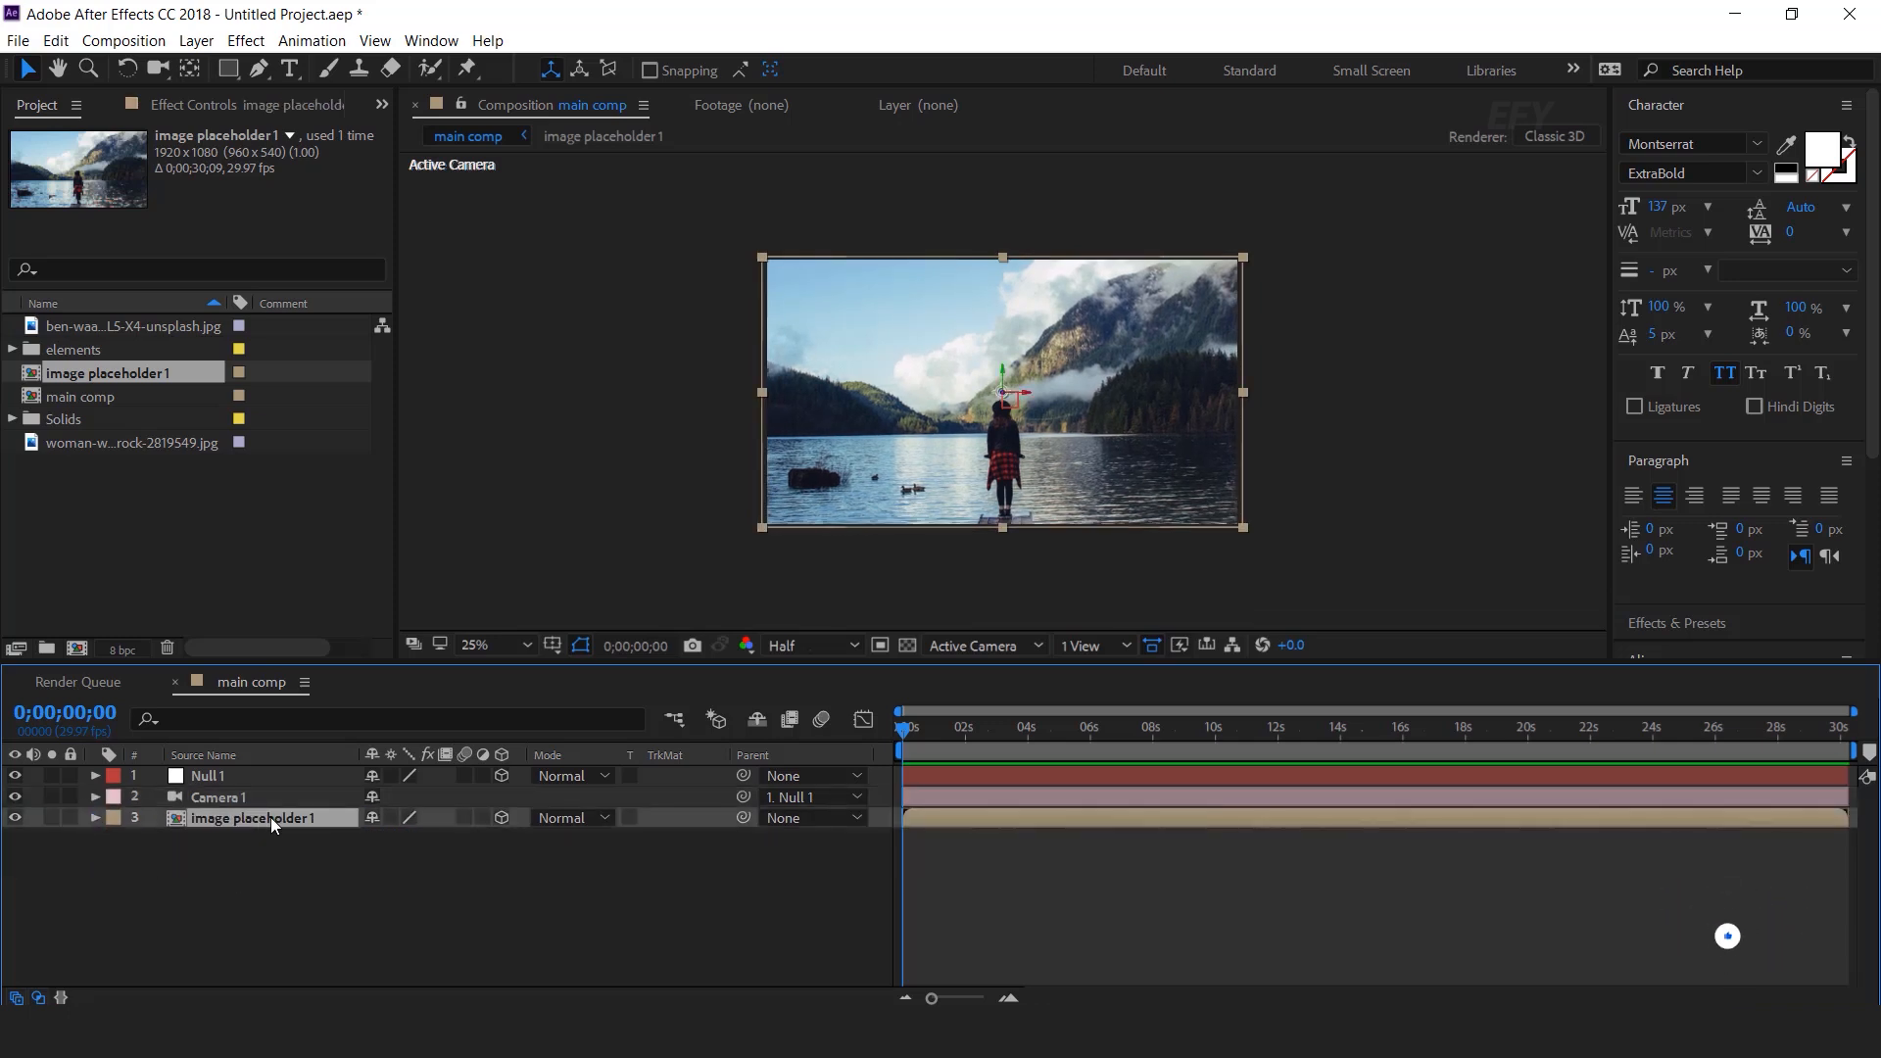
pyautogui.hotkey('ctrl', 'd')
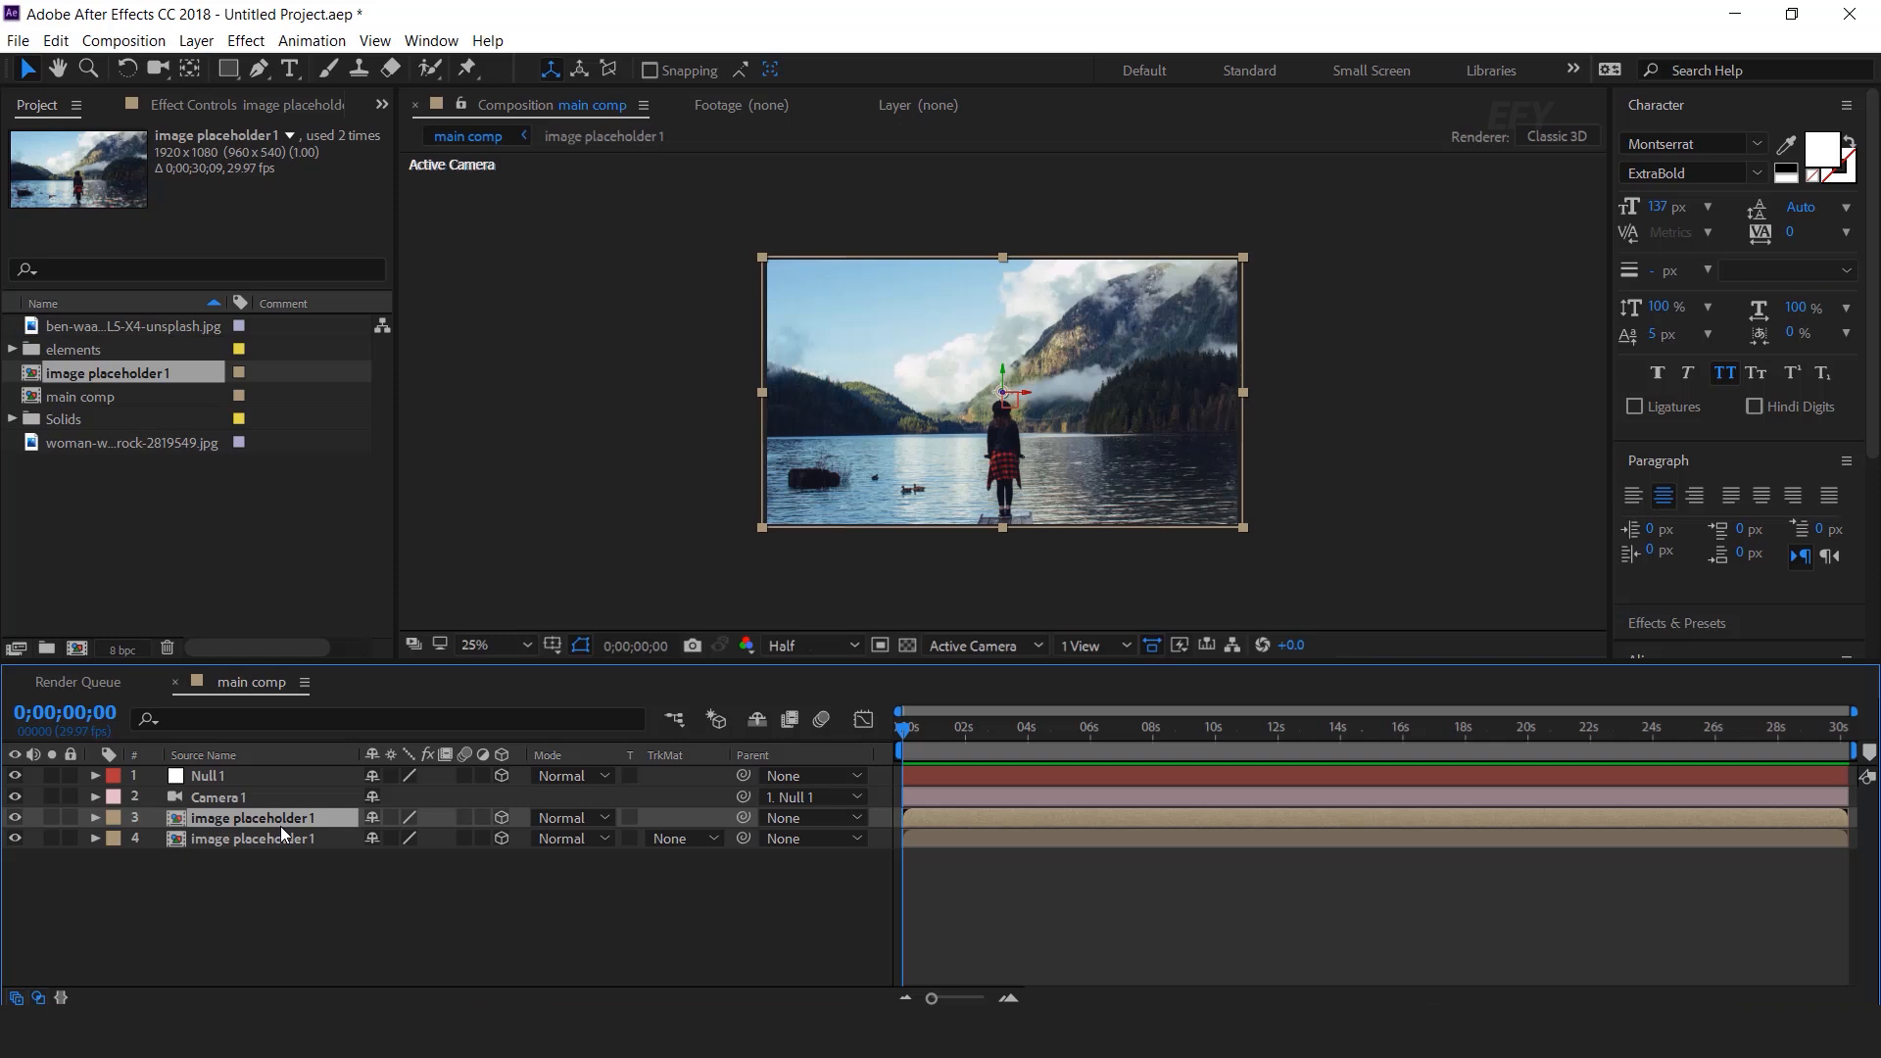
pyautogui.click(319, 942)
# Step: Expand the elements folder in the project and create an HDTV 1080 29.97 composition named matte
pyautogui.click(181, 509)
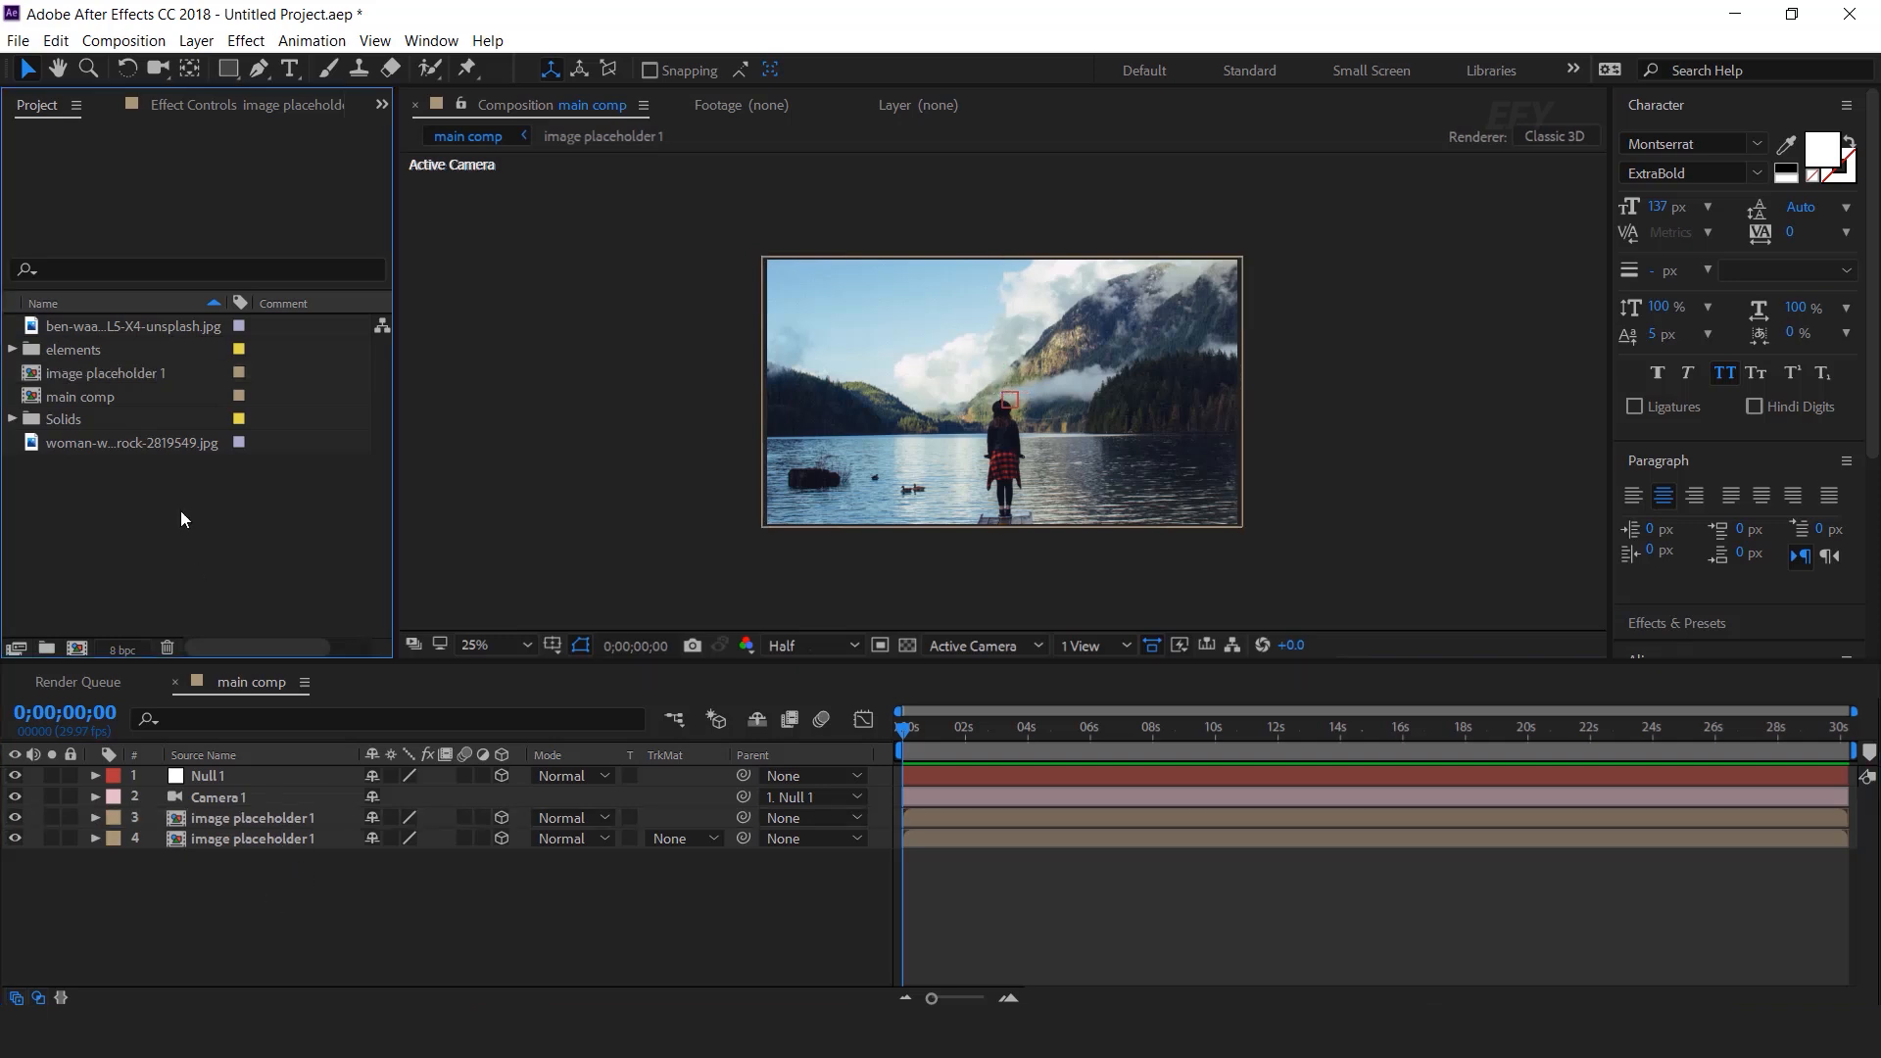
pyautogui.click(61, 350)
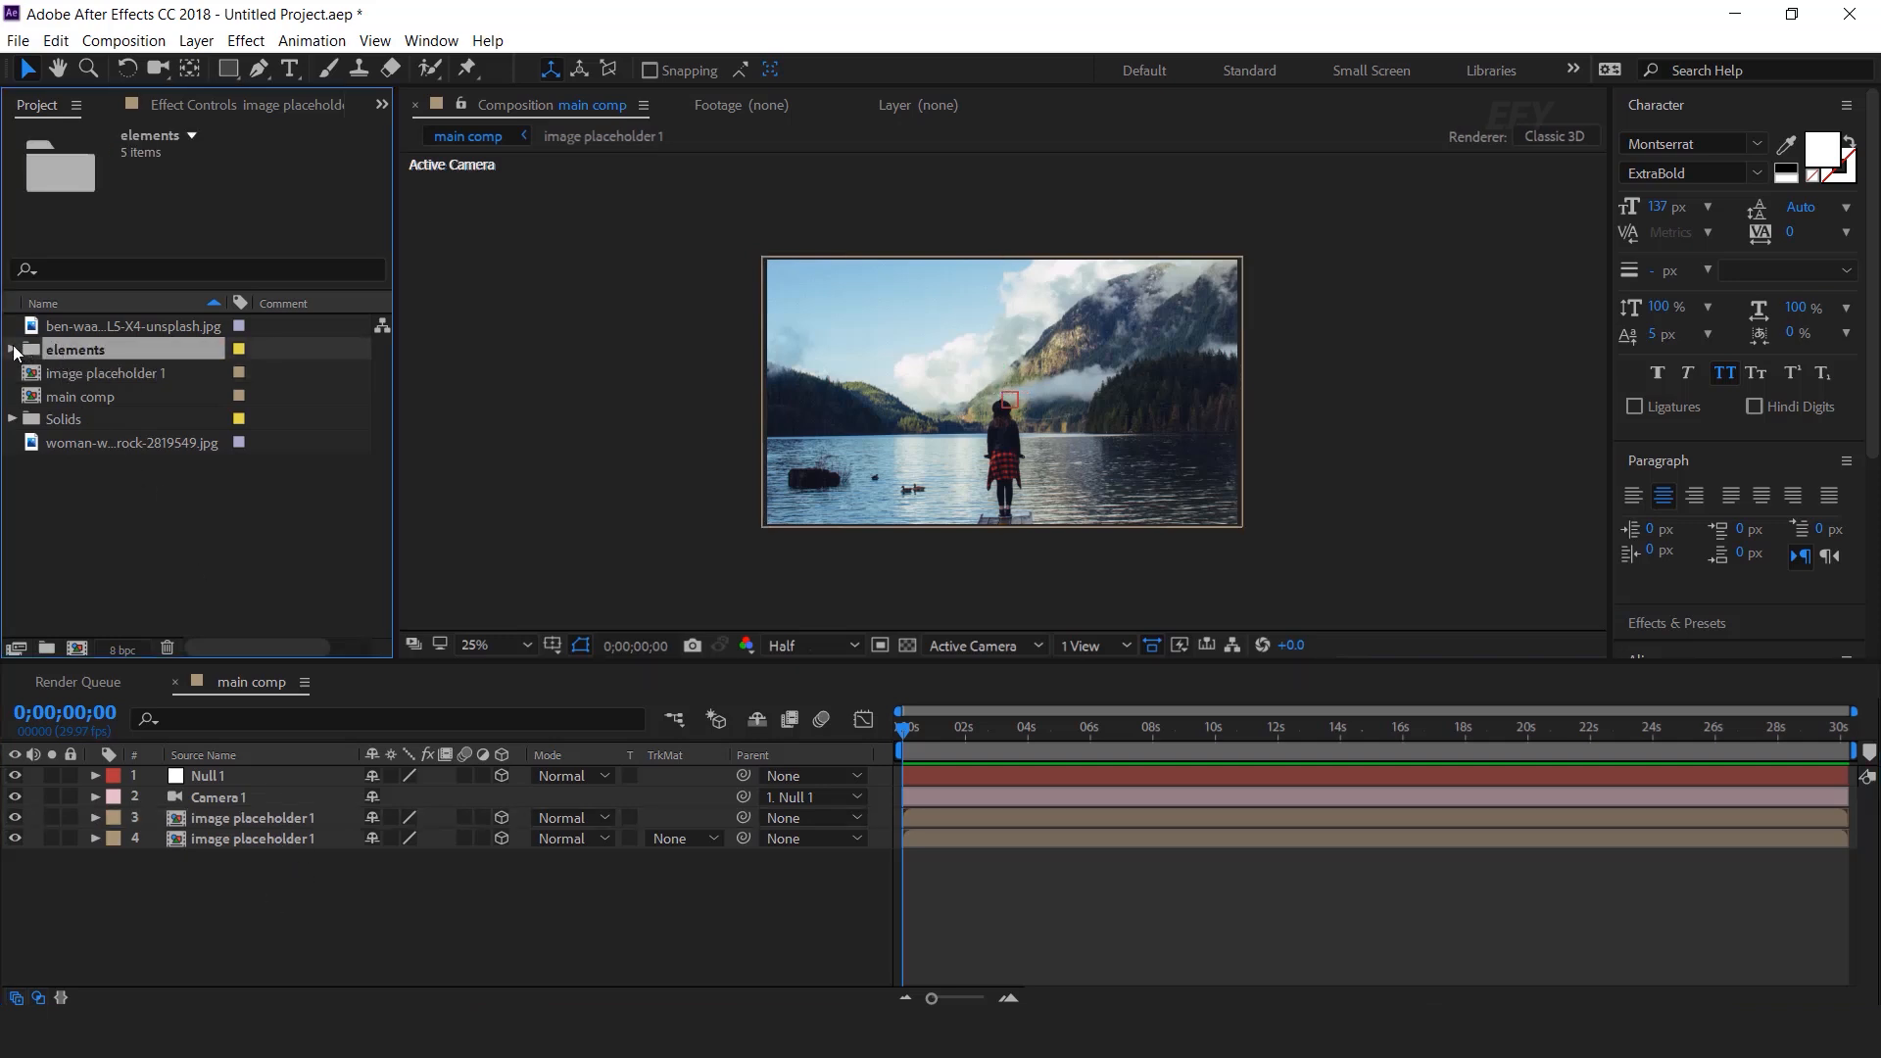
pyautogui.click(13, 350)
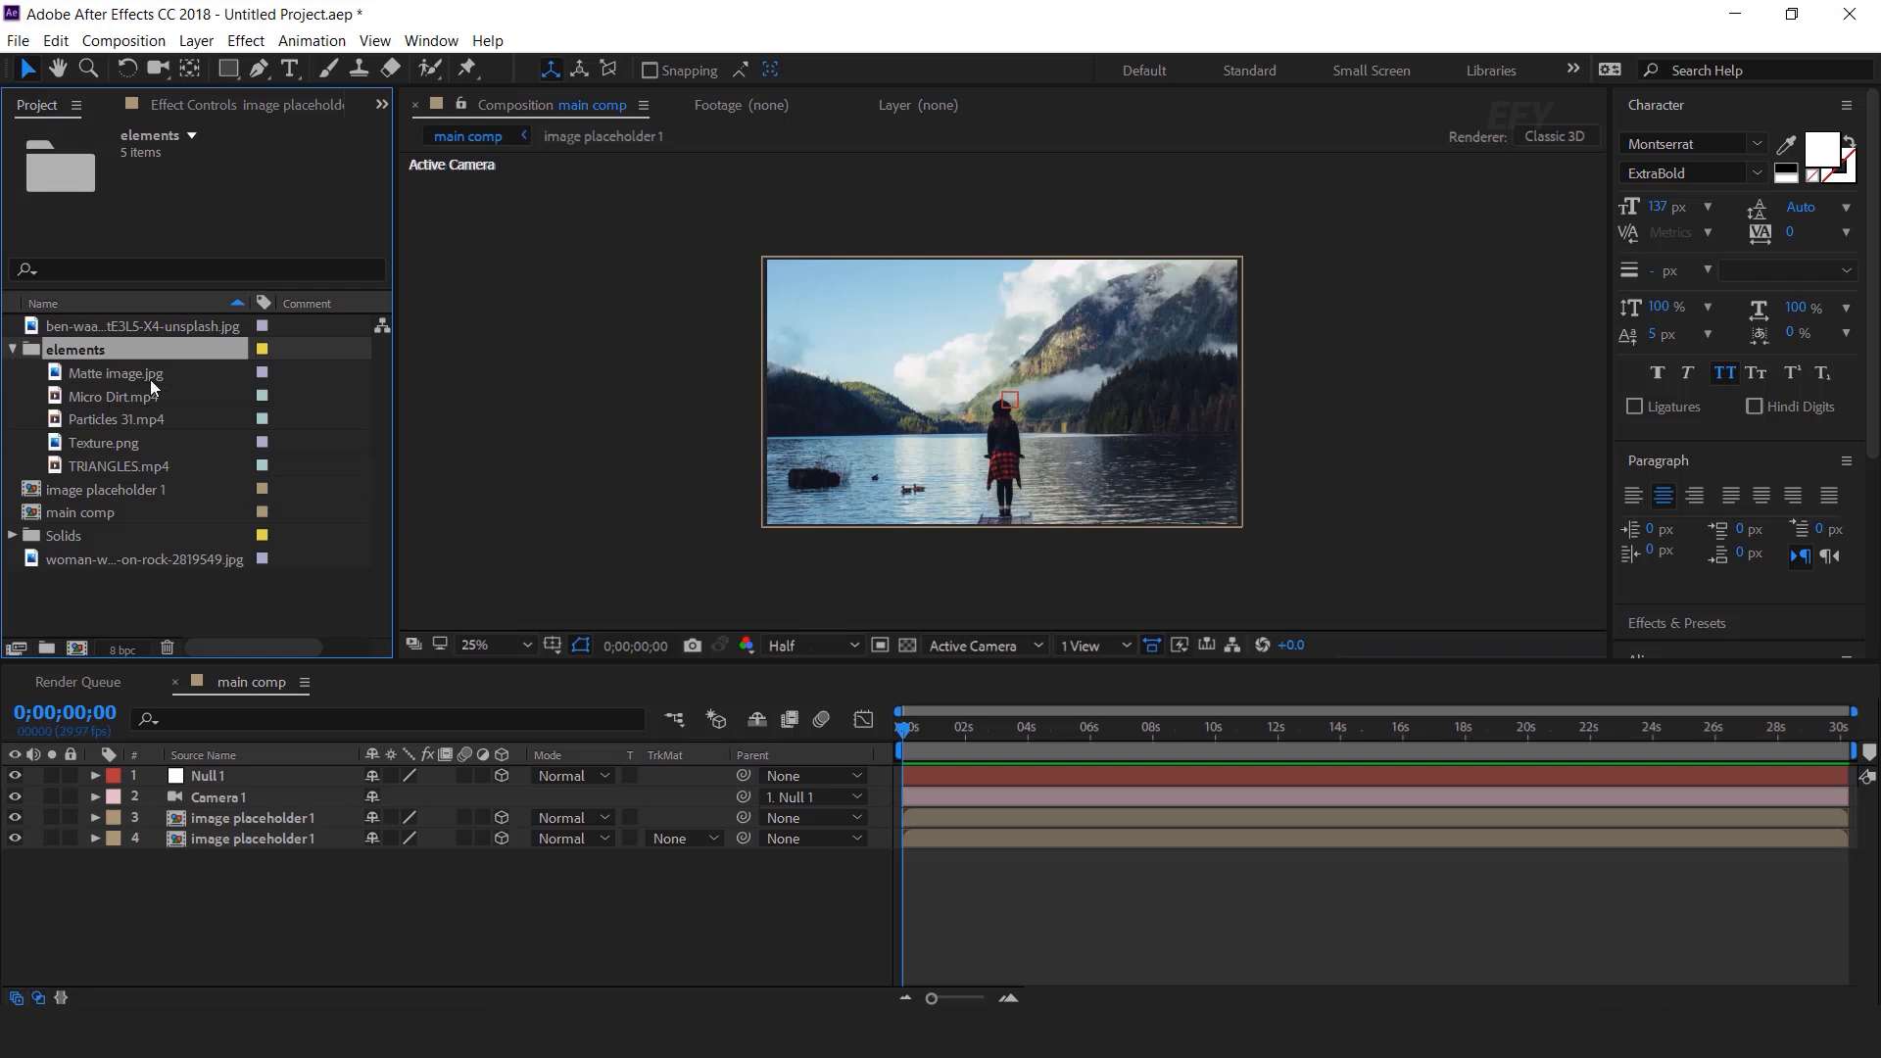
pyautogui.click(83, 373)
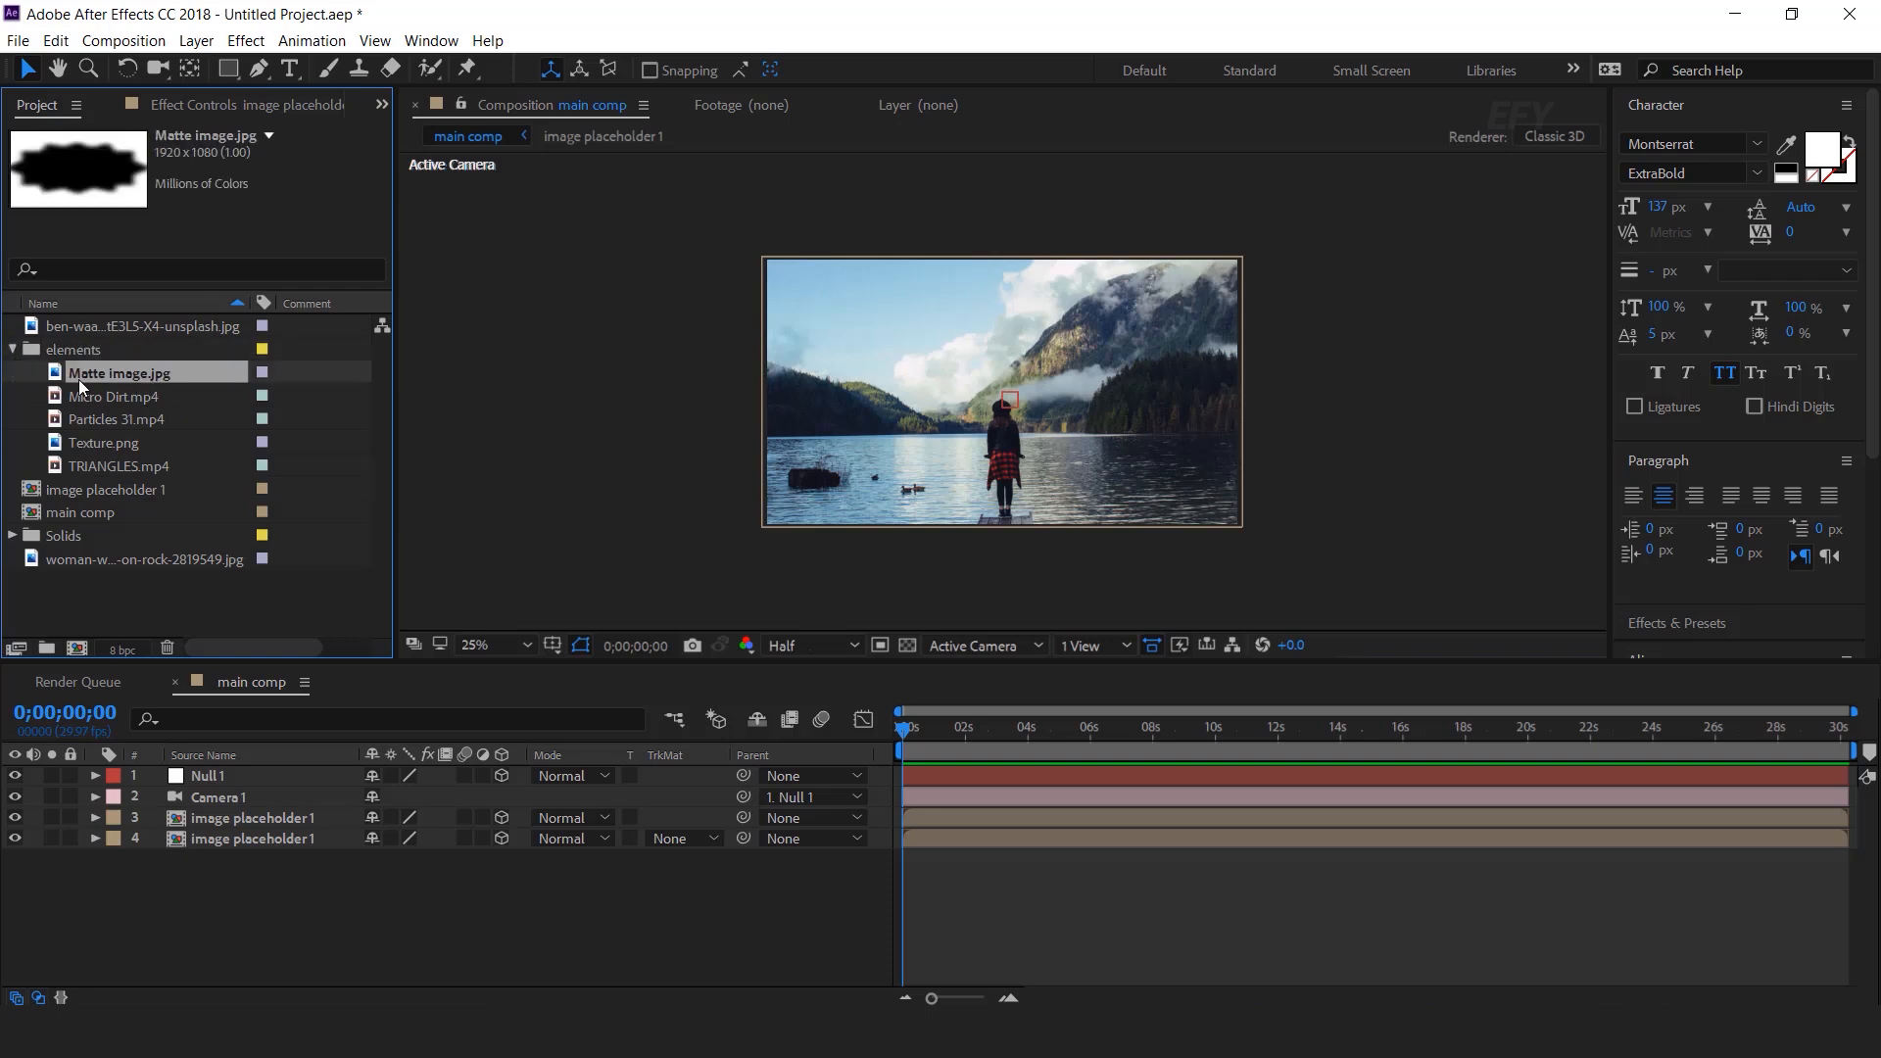
pyautogui.click(76, 648)
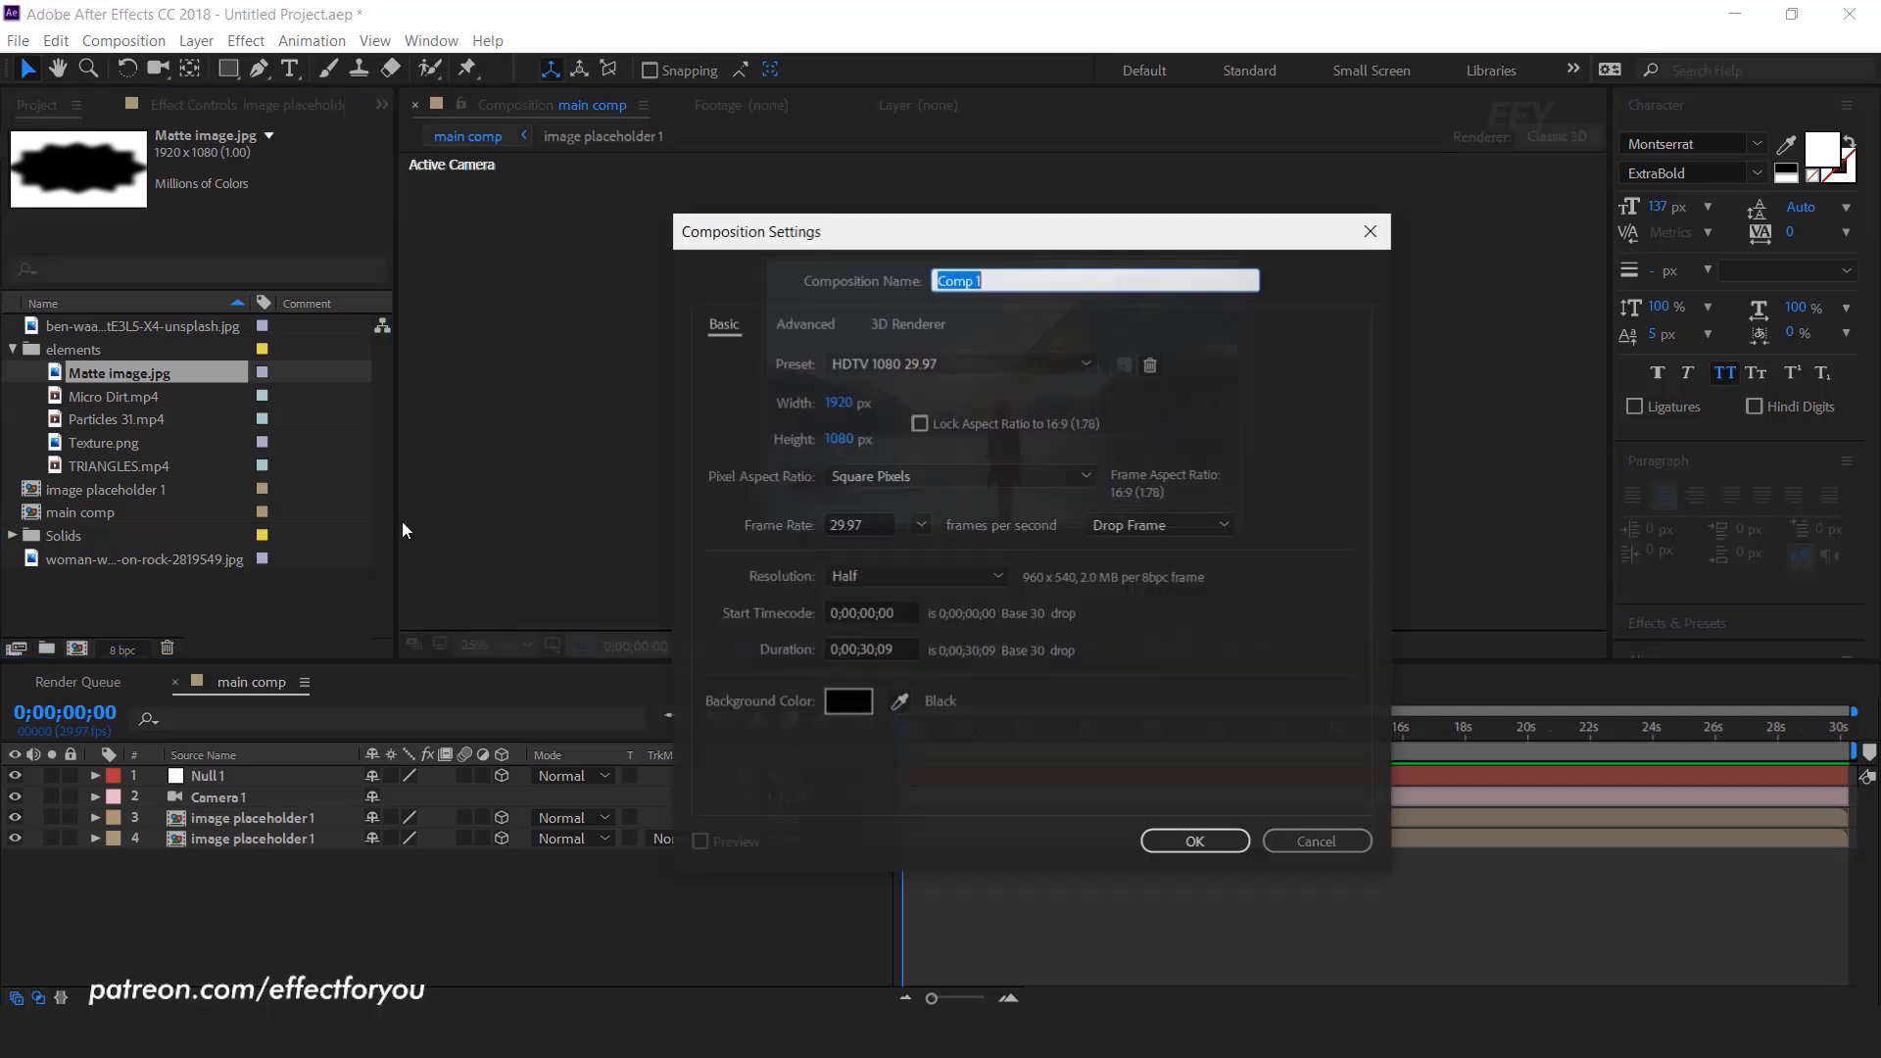
pyautogui.write('matte')
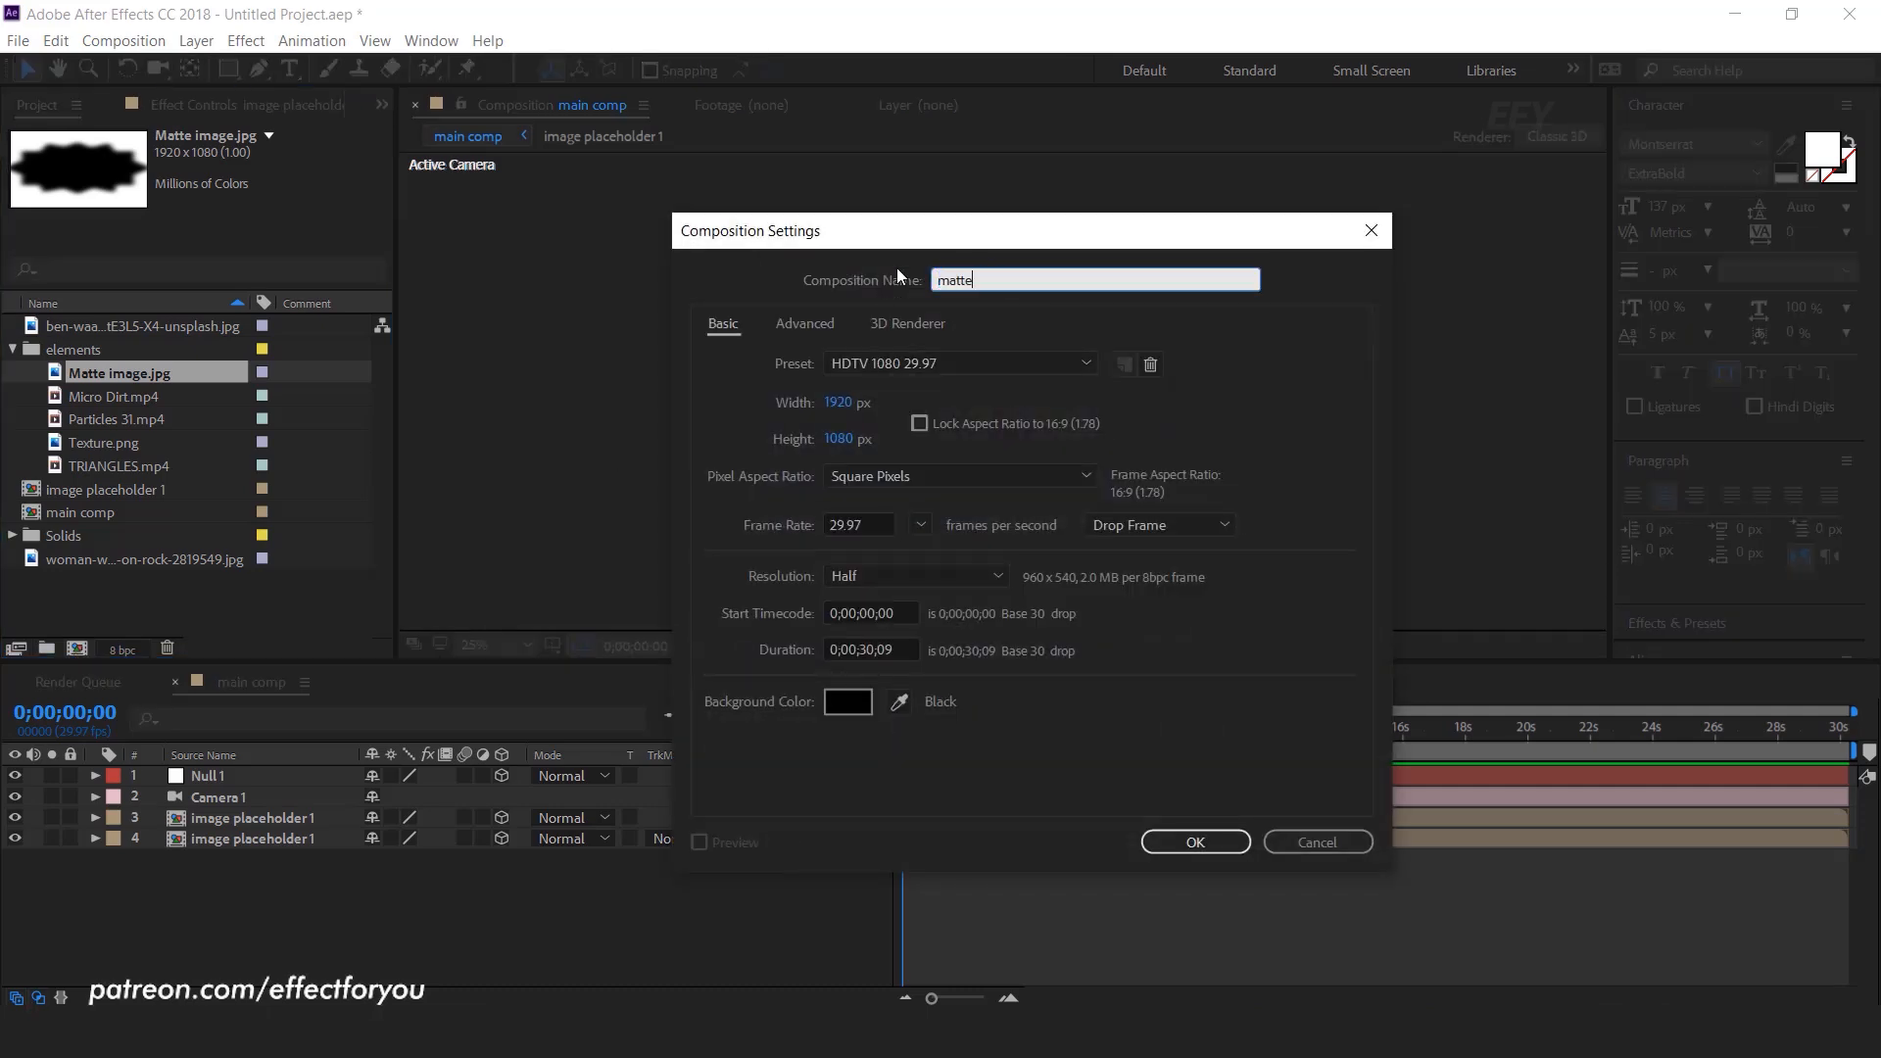
pyautogui.press('Return')
# Step: Add Matte image.jpg to the matte composition, then close its timeline to return to main comp
pyautogui.click(134, 374)
pyautogui.moveTo(103, 370); pyautogui.dragTo(441, 893)
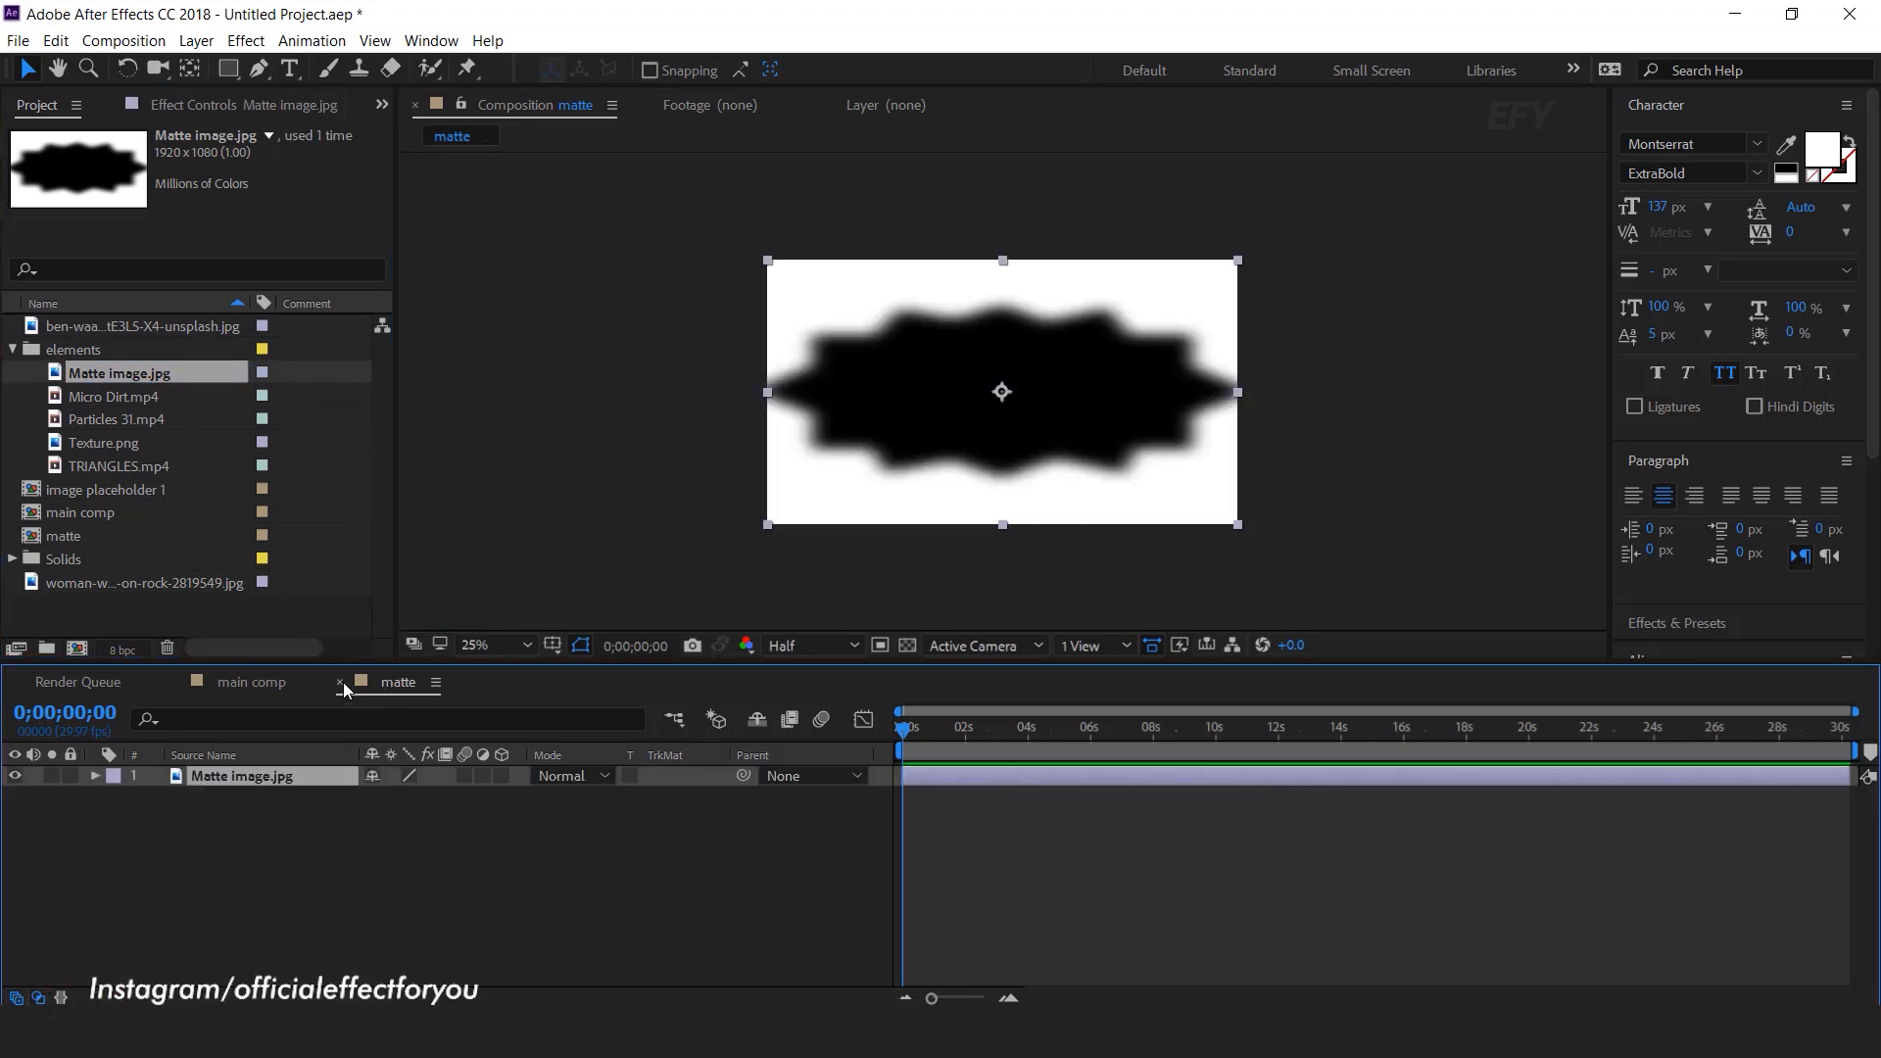
pyautogui.click(341, 682)
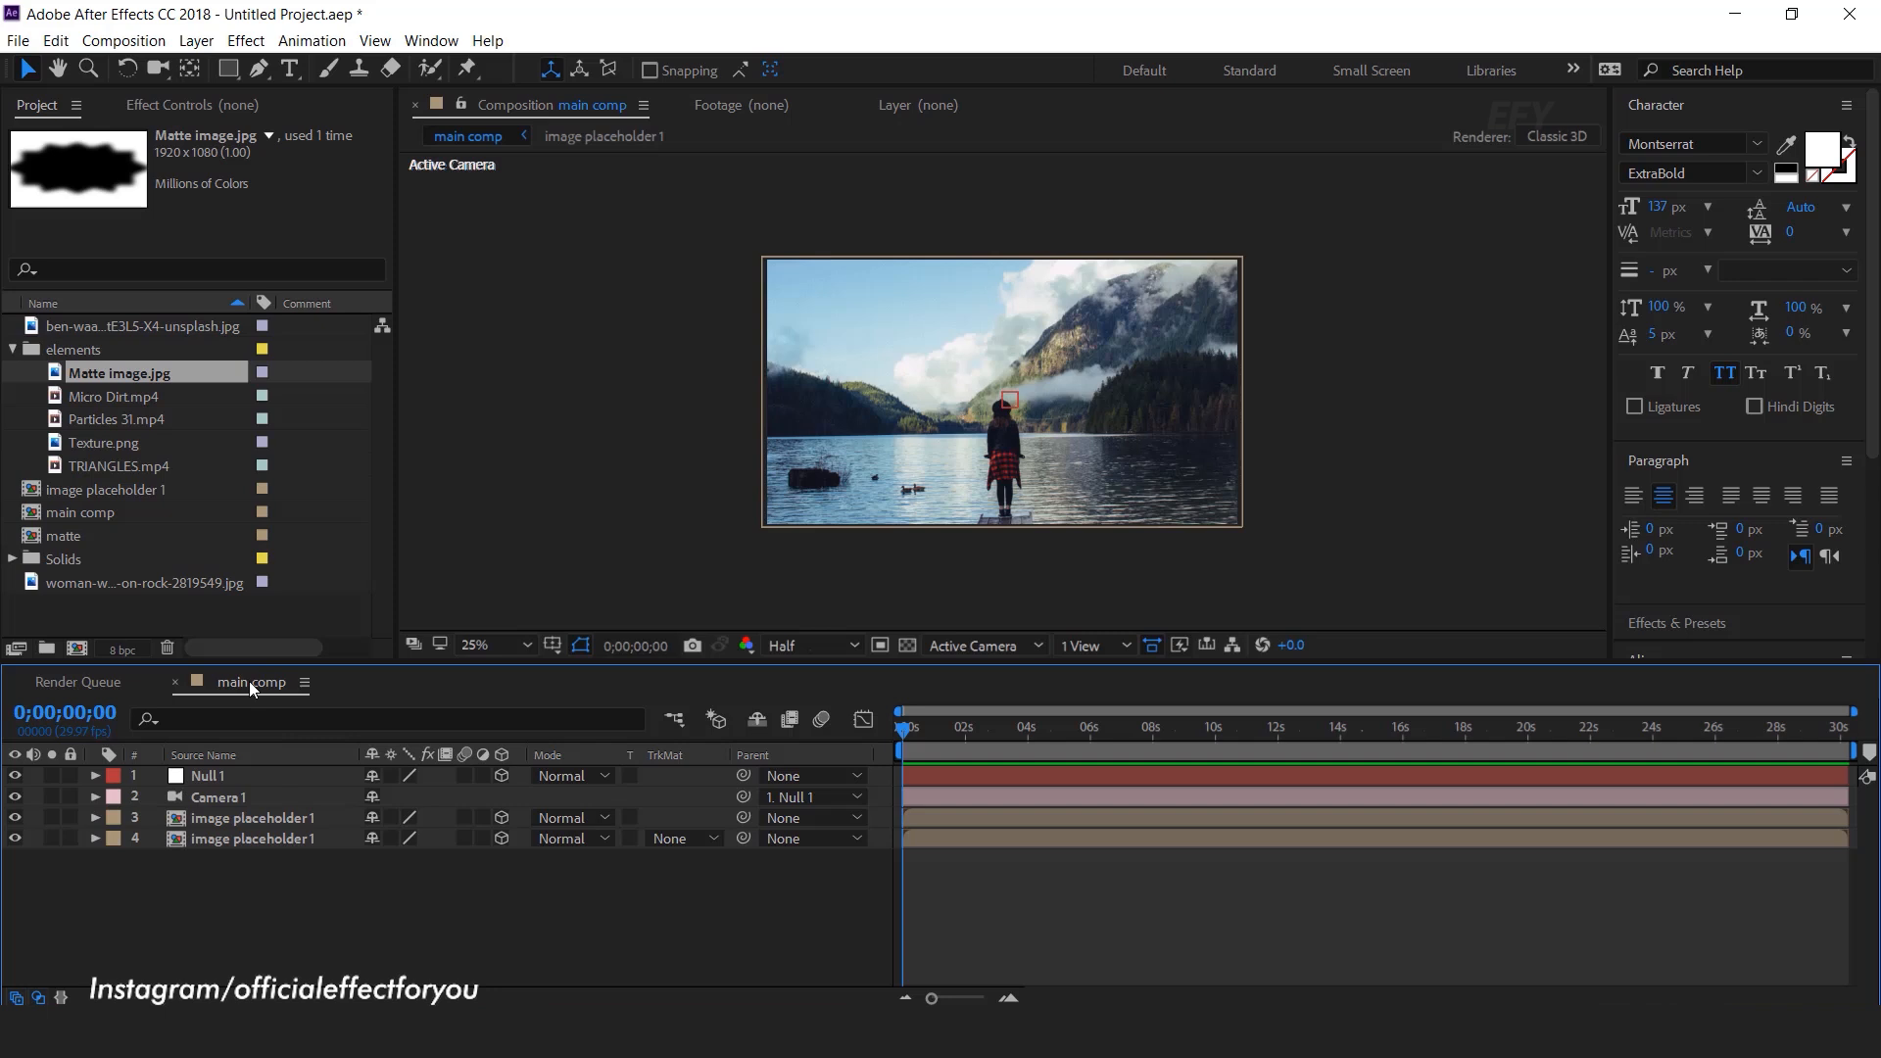
# Step: Place the matte composition directly above the image placeholder 1 layers in main comp and make it 3D
pyautogui.click(166, 613)
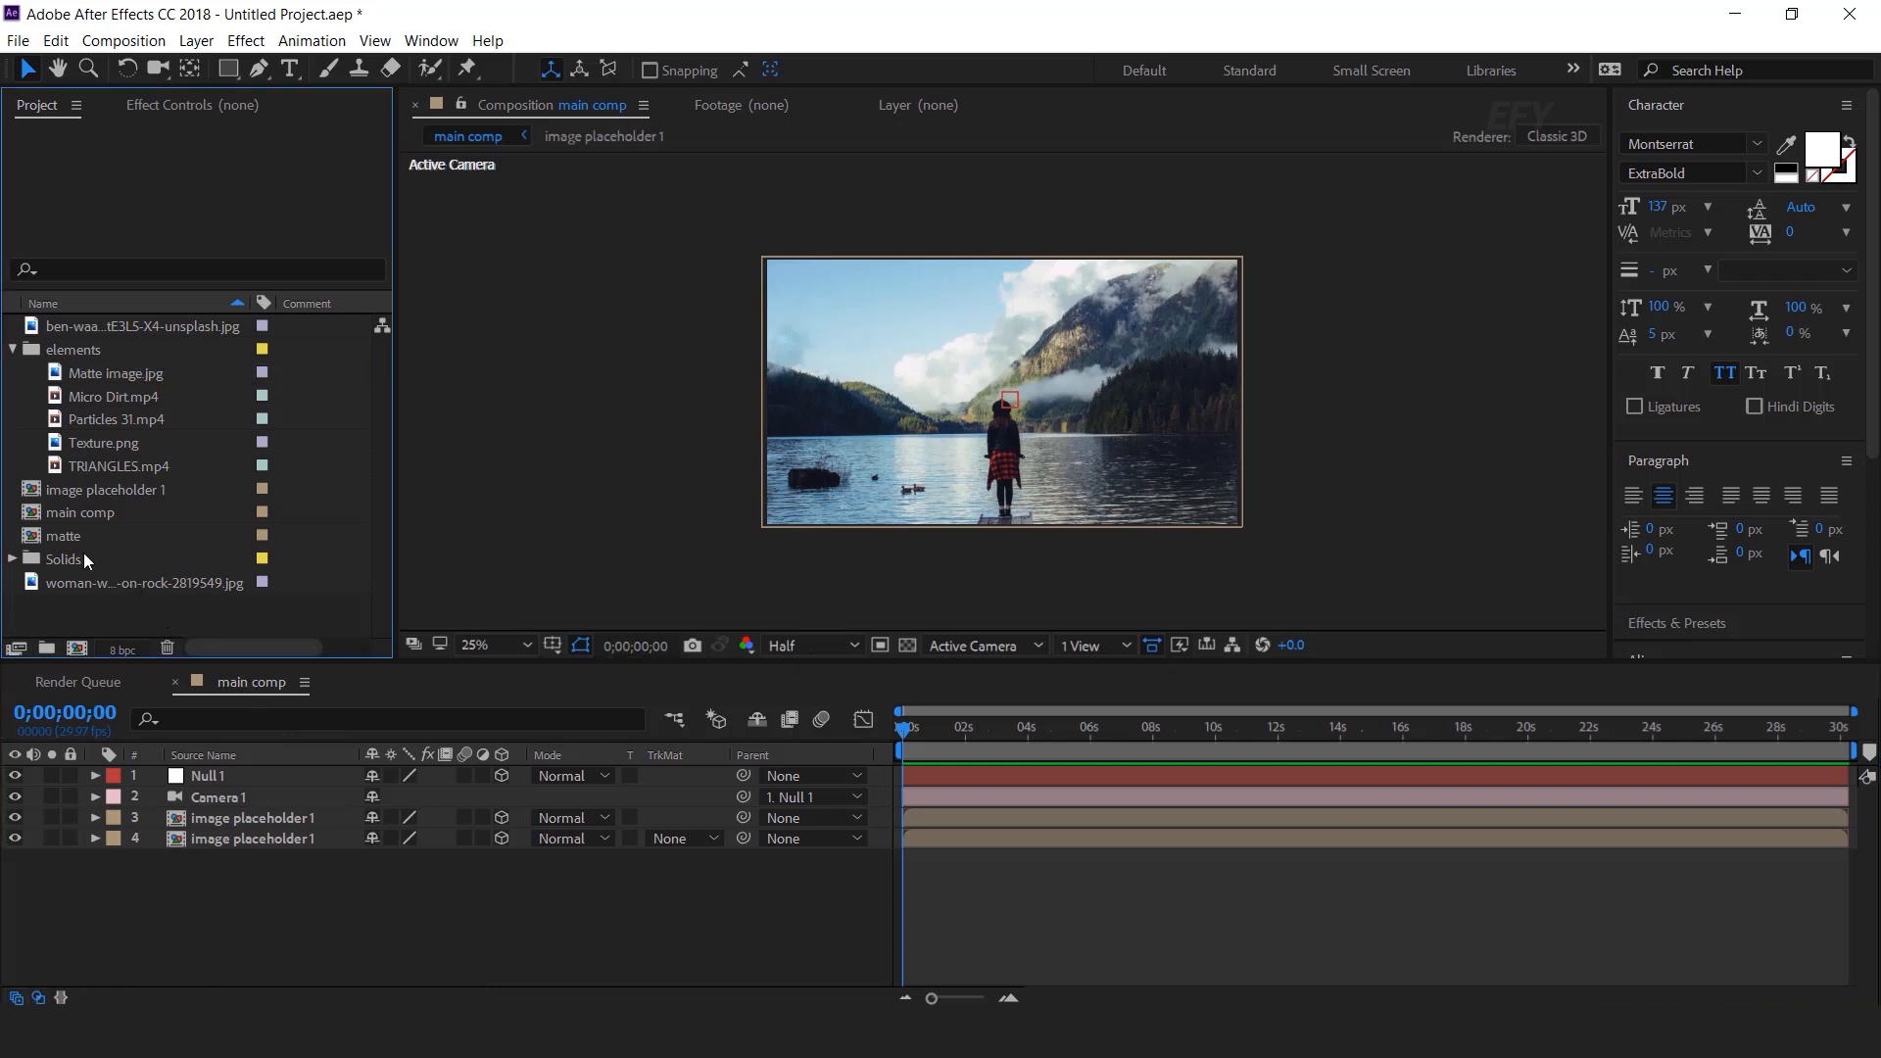
pyautogui.click(37, 537)
pyautogui.moveTo(37, 537); pyautogui.dragTo(261, 817)
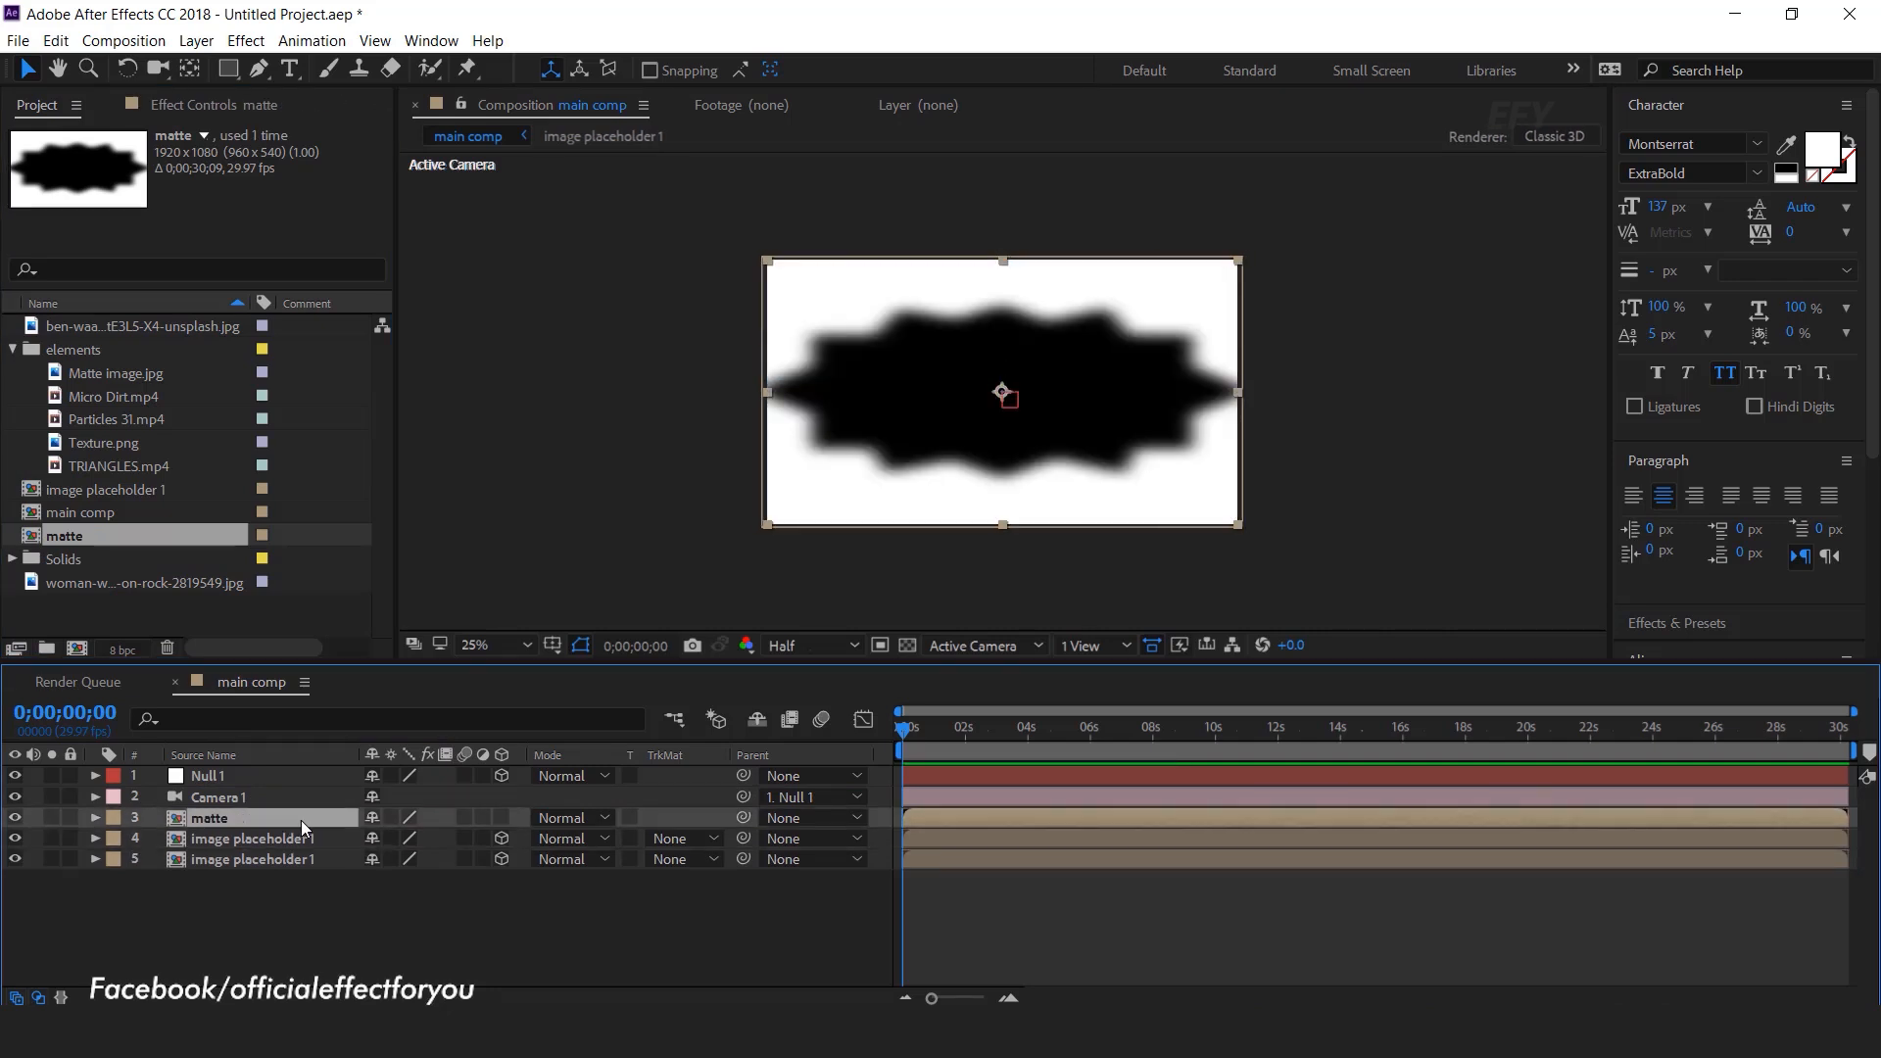
pyautogui.click(502, 818)
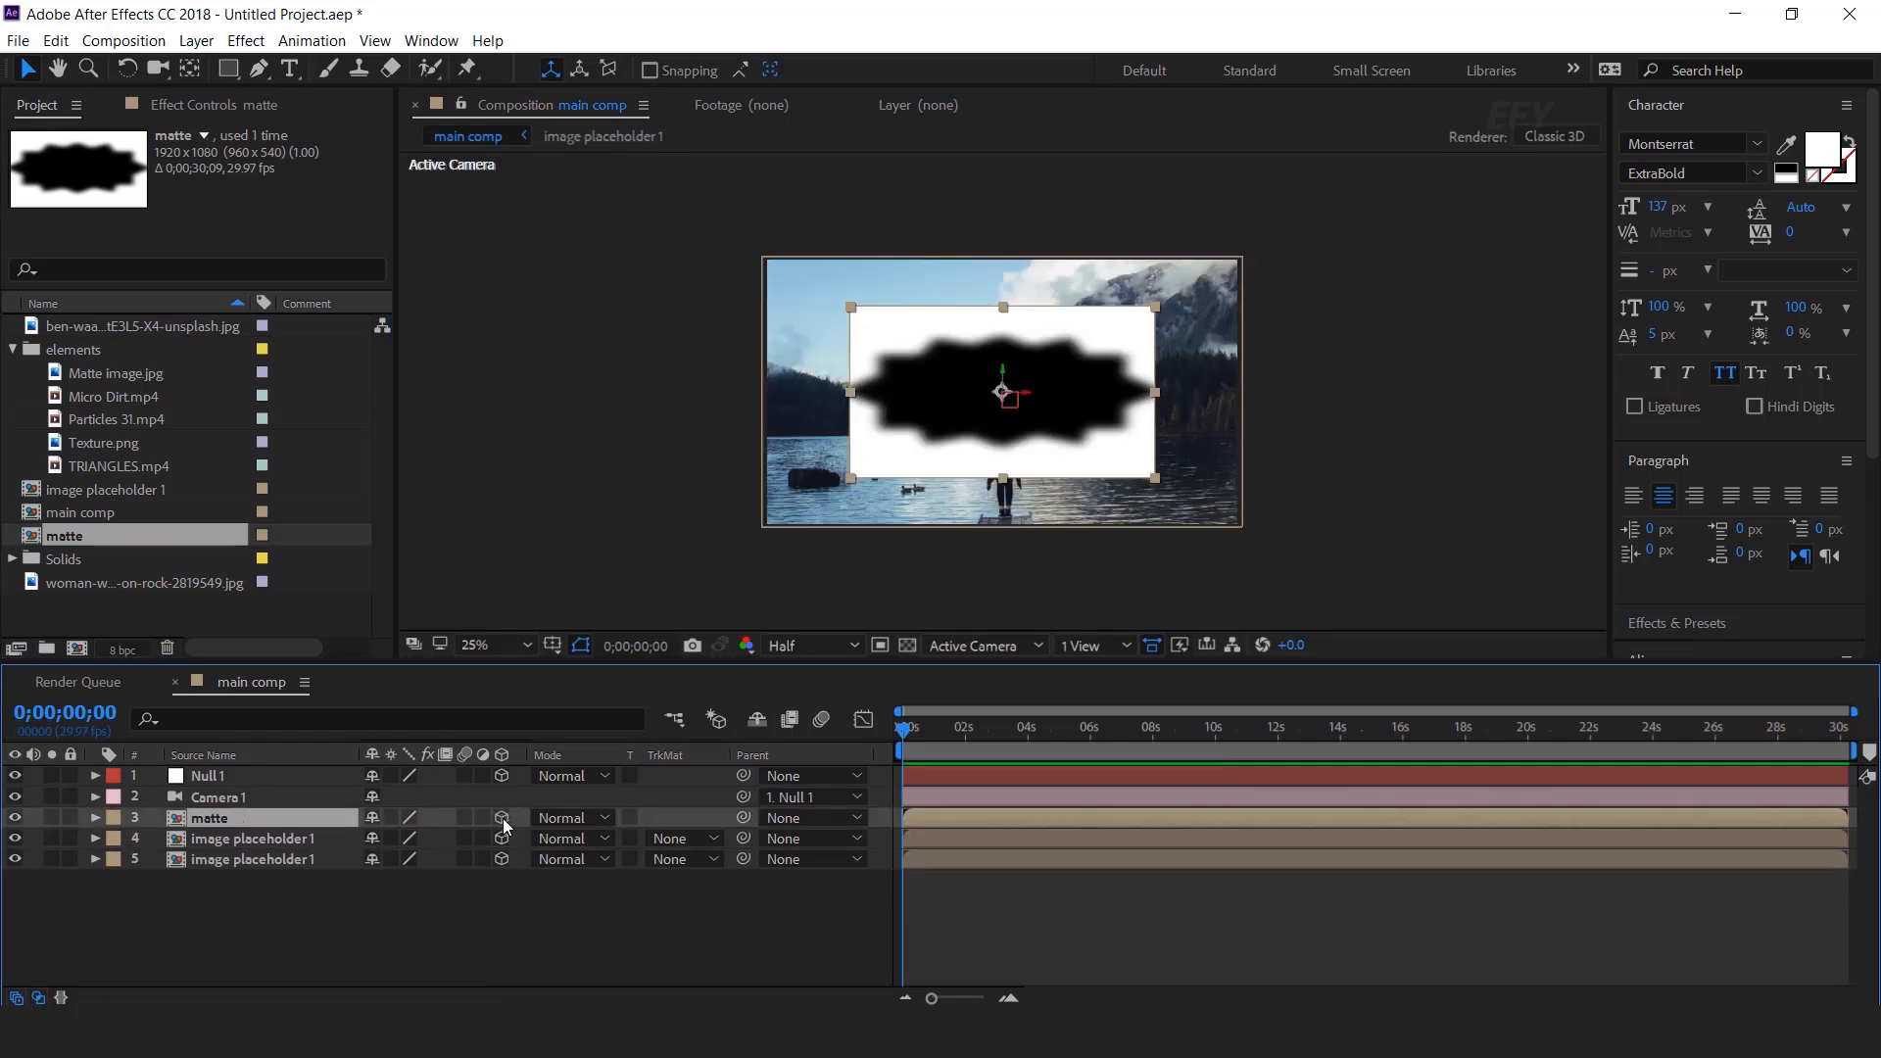
# Step: Set the Z position of the matte layer and the upper image placeholder 1 layer to 4000
pyautogui.keyDown('shift'); pyautogui.click(223, 839); pyautogui.keyUp('shift')
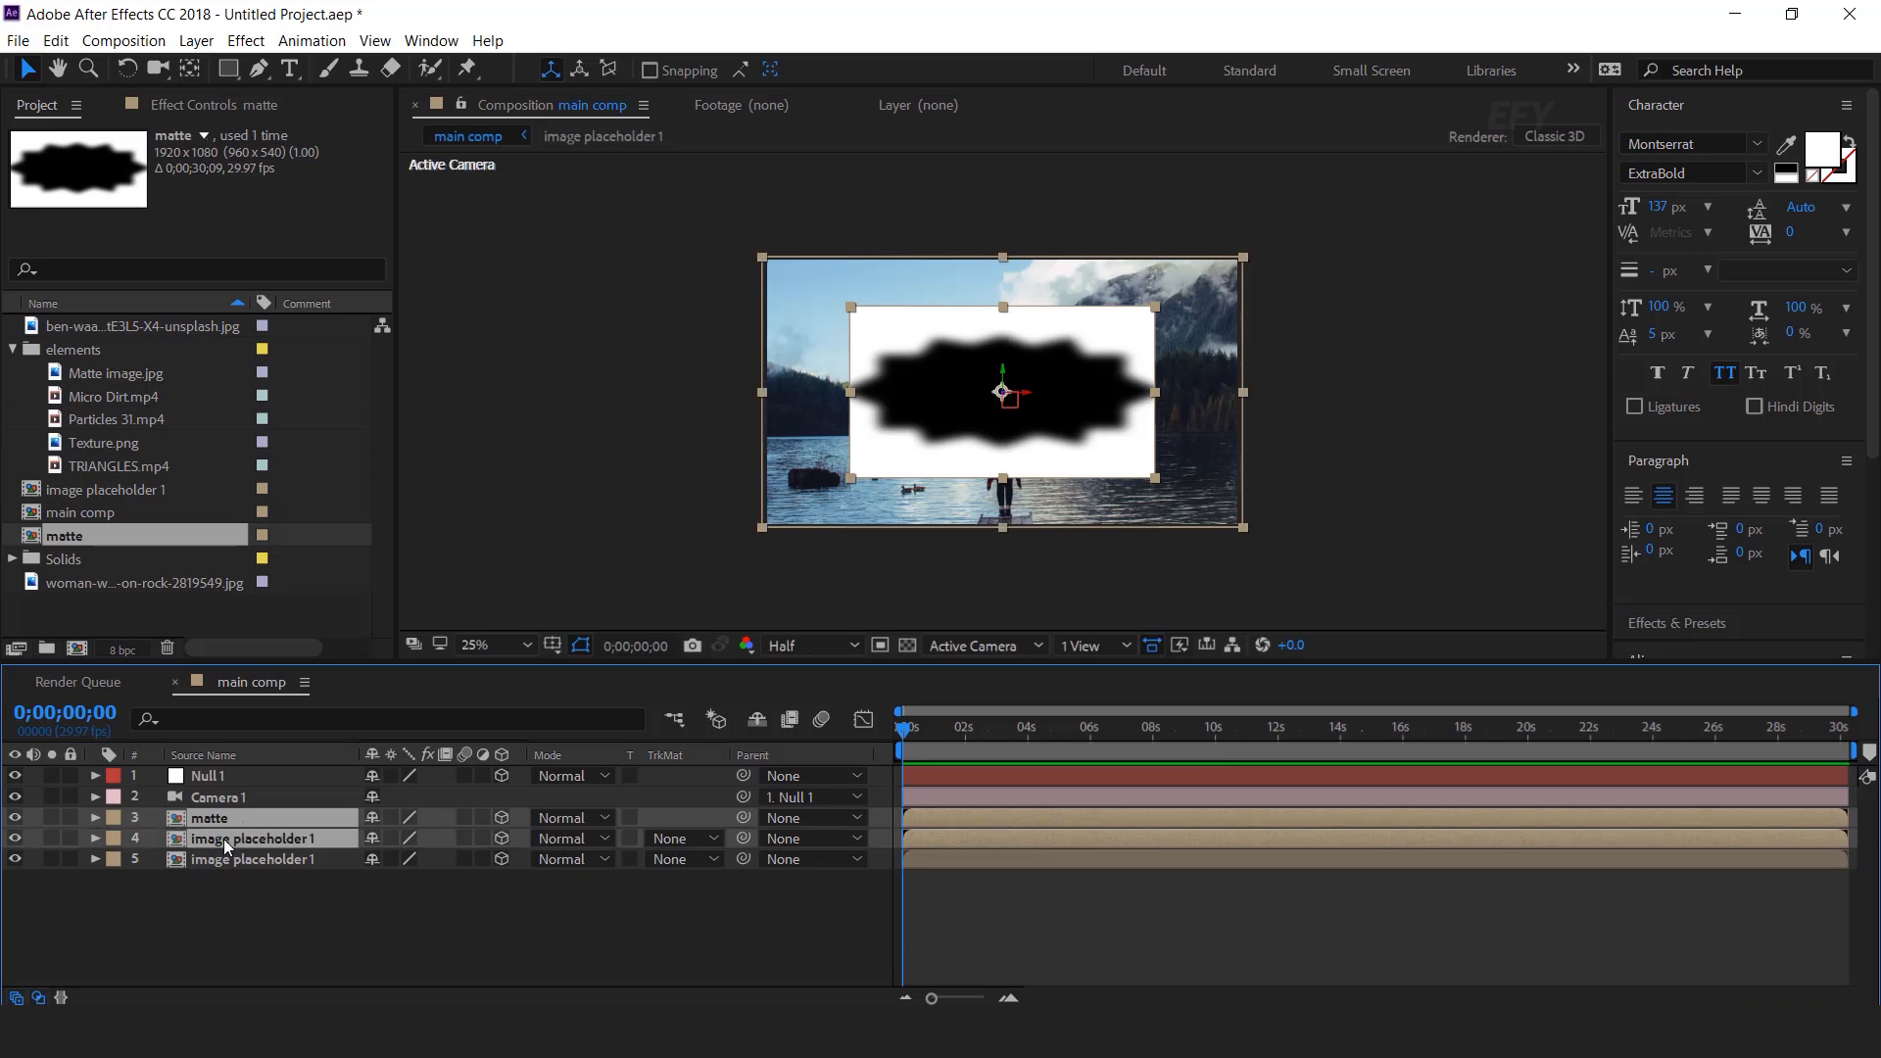
pyautogui.press('p')
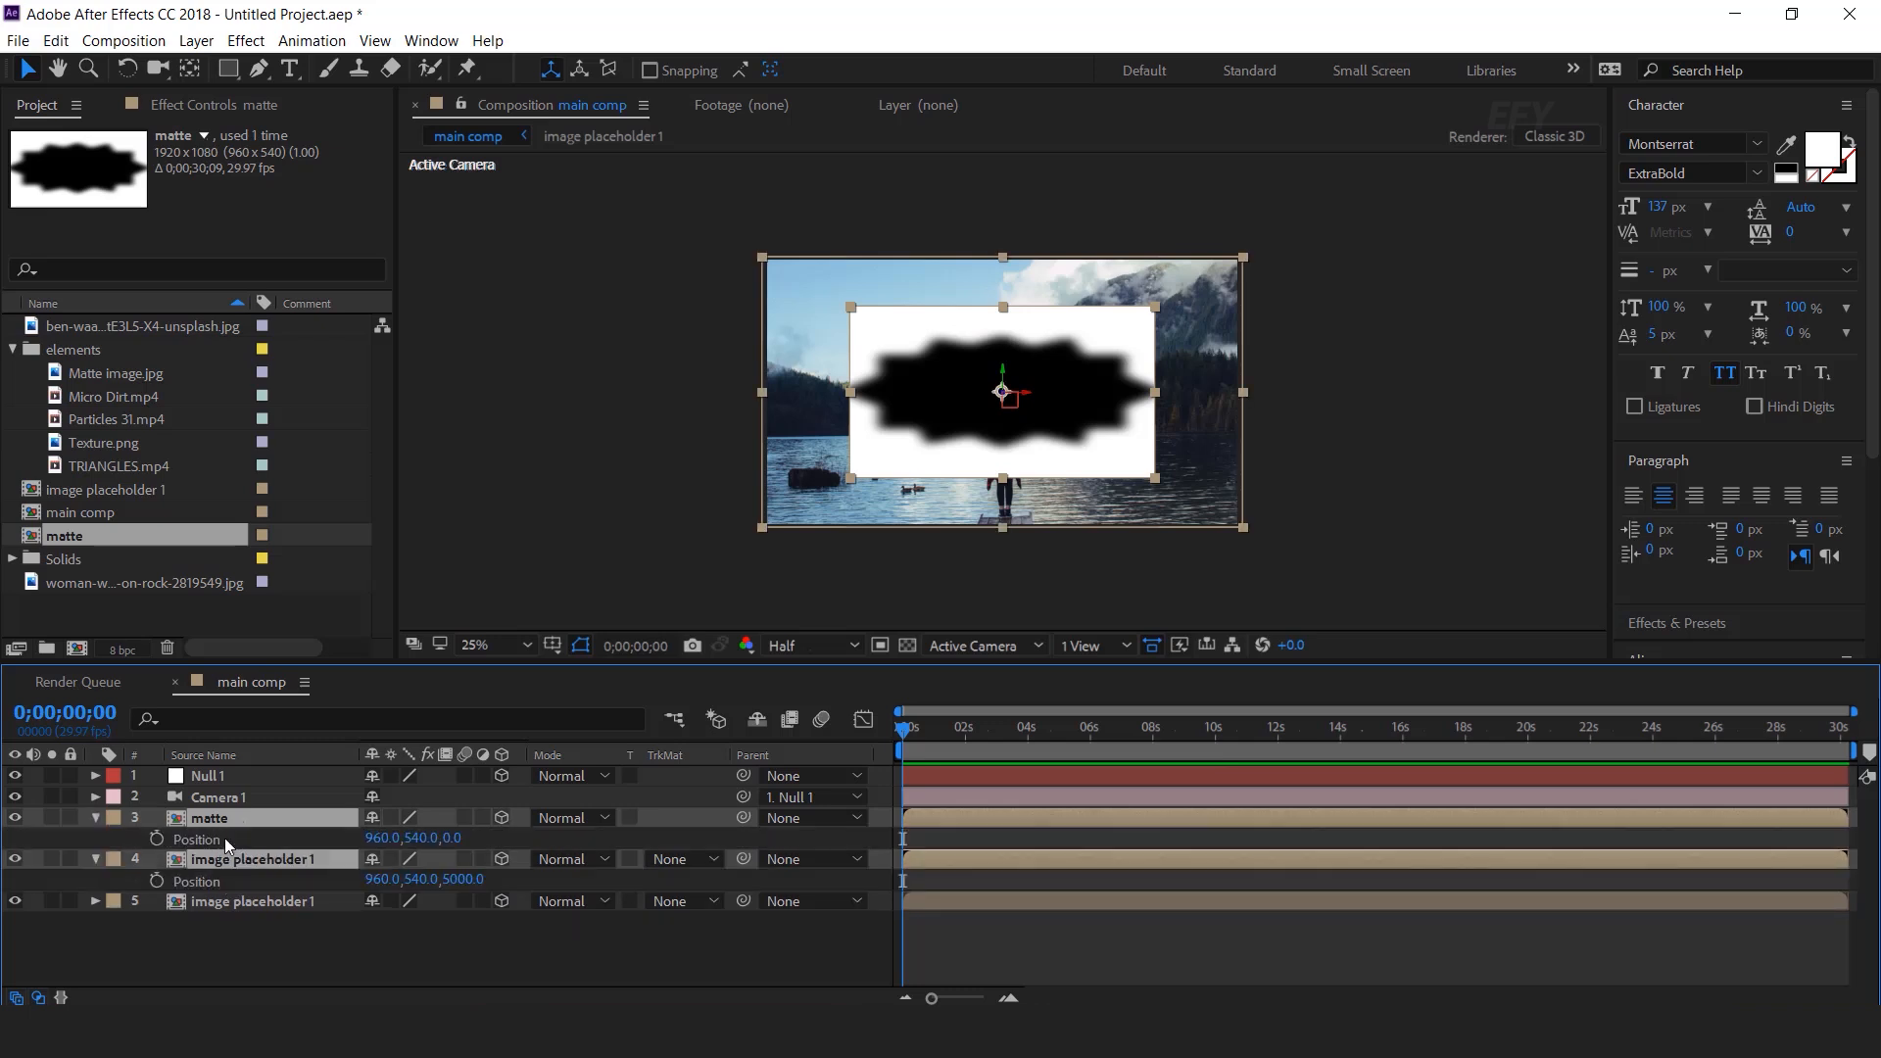
pyautogui.hotkey('shift', 's')
pyautogui.click(453, 838)
pyautogui.write('400')
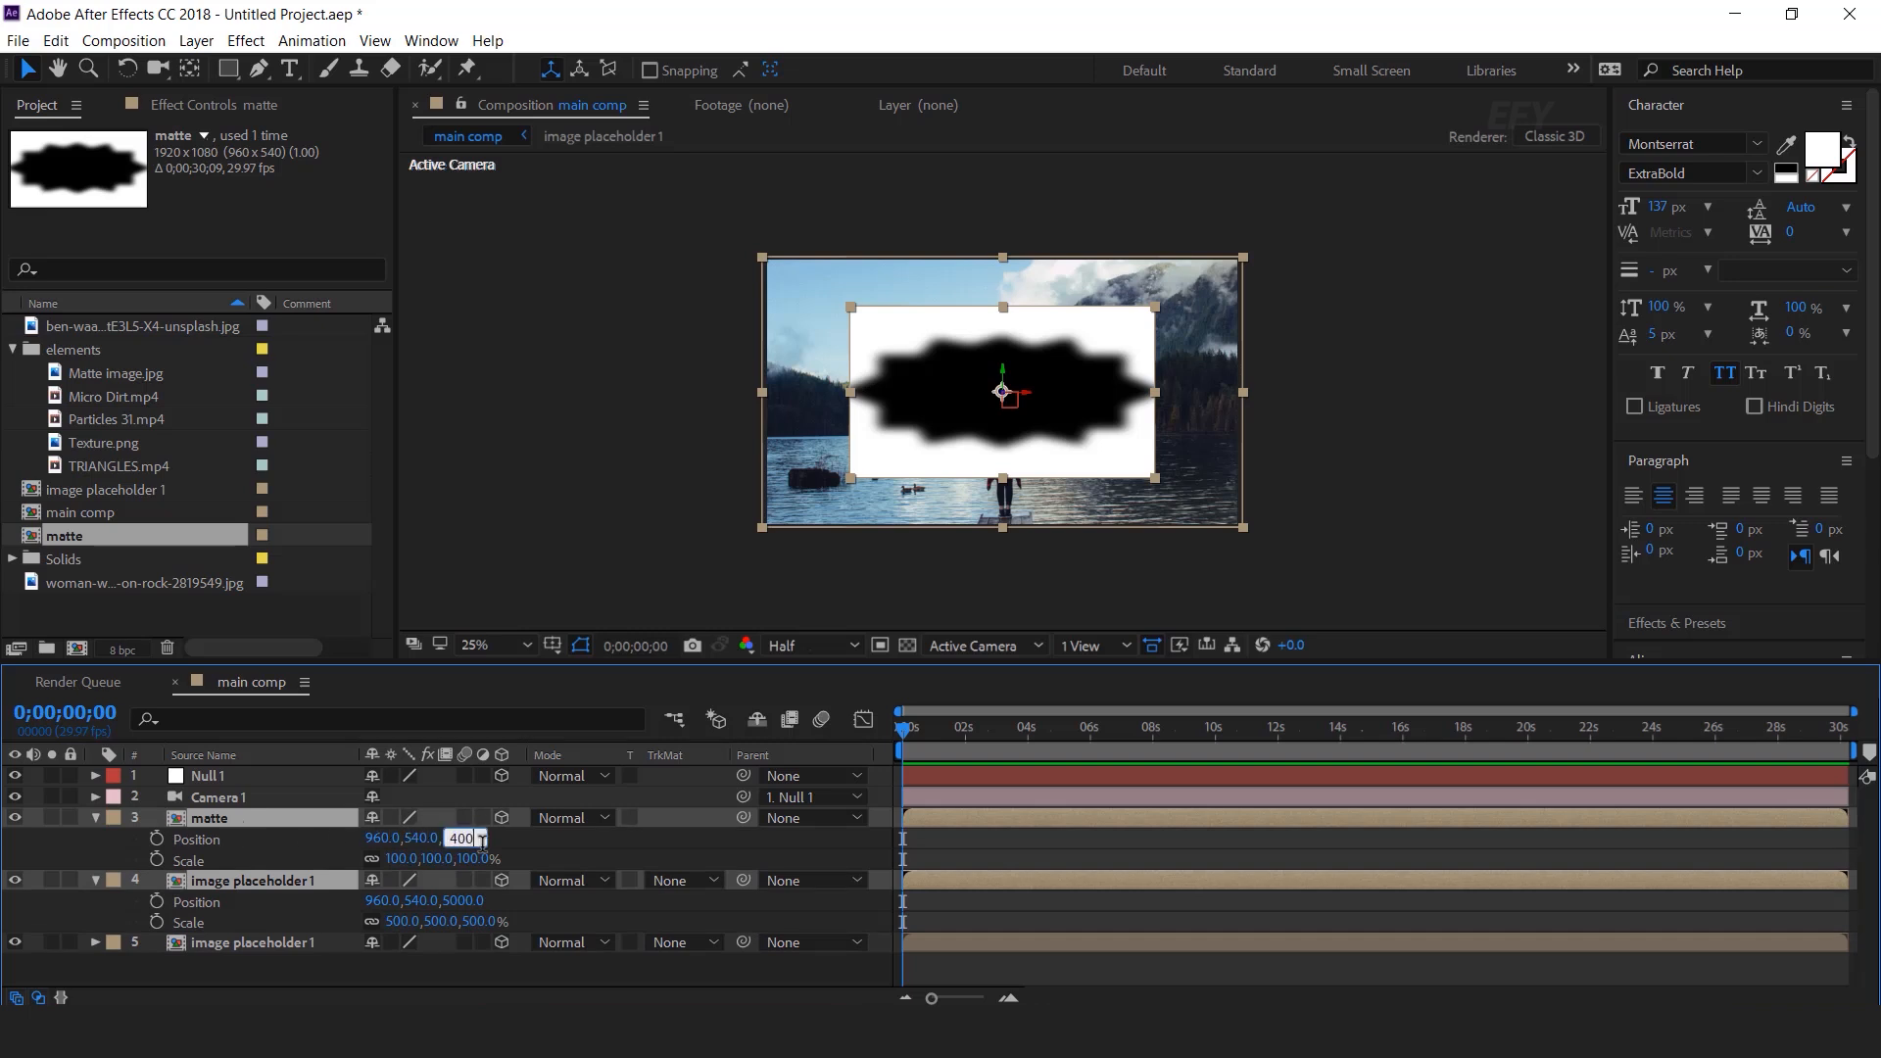
pyautogui.write('0')
pyautogui.press('Return')
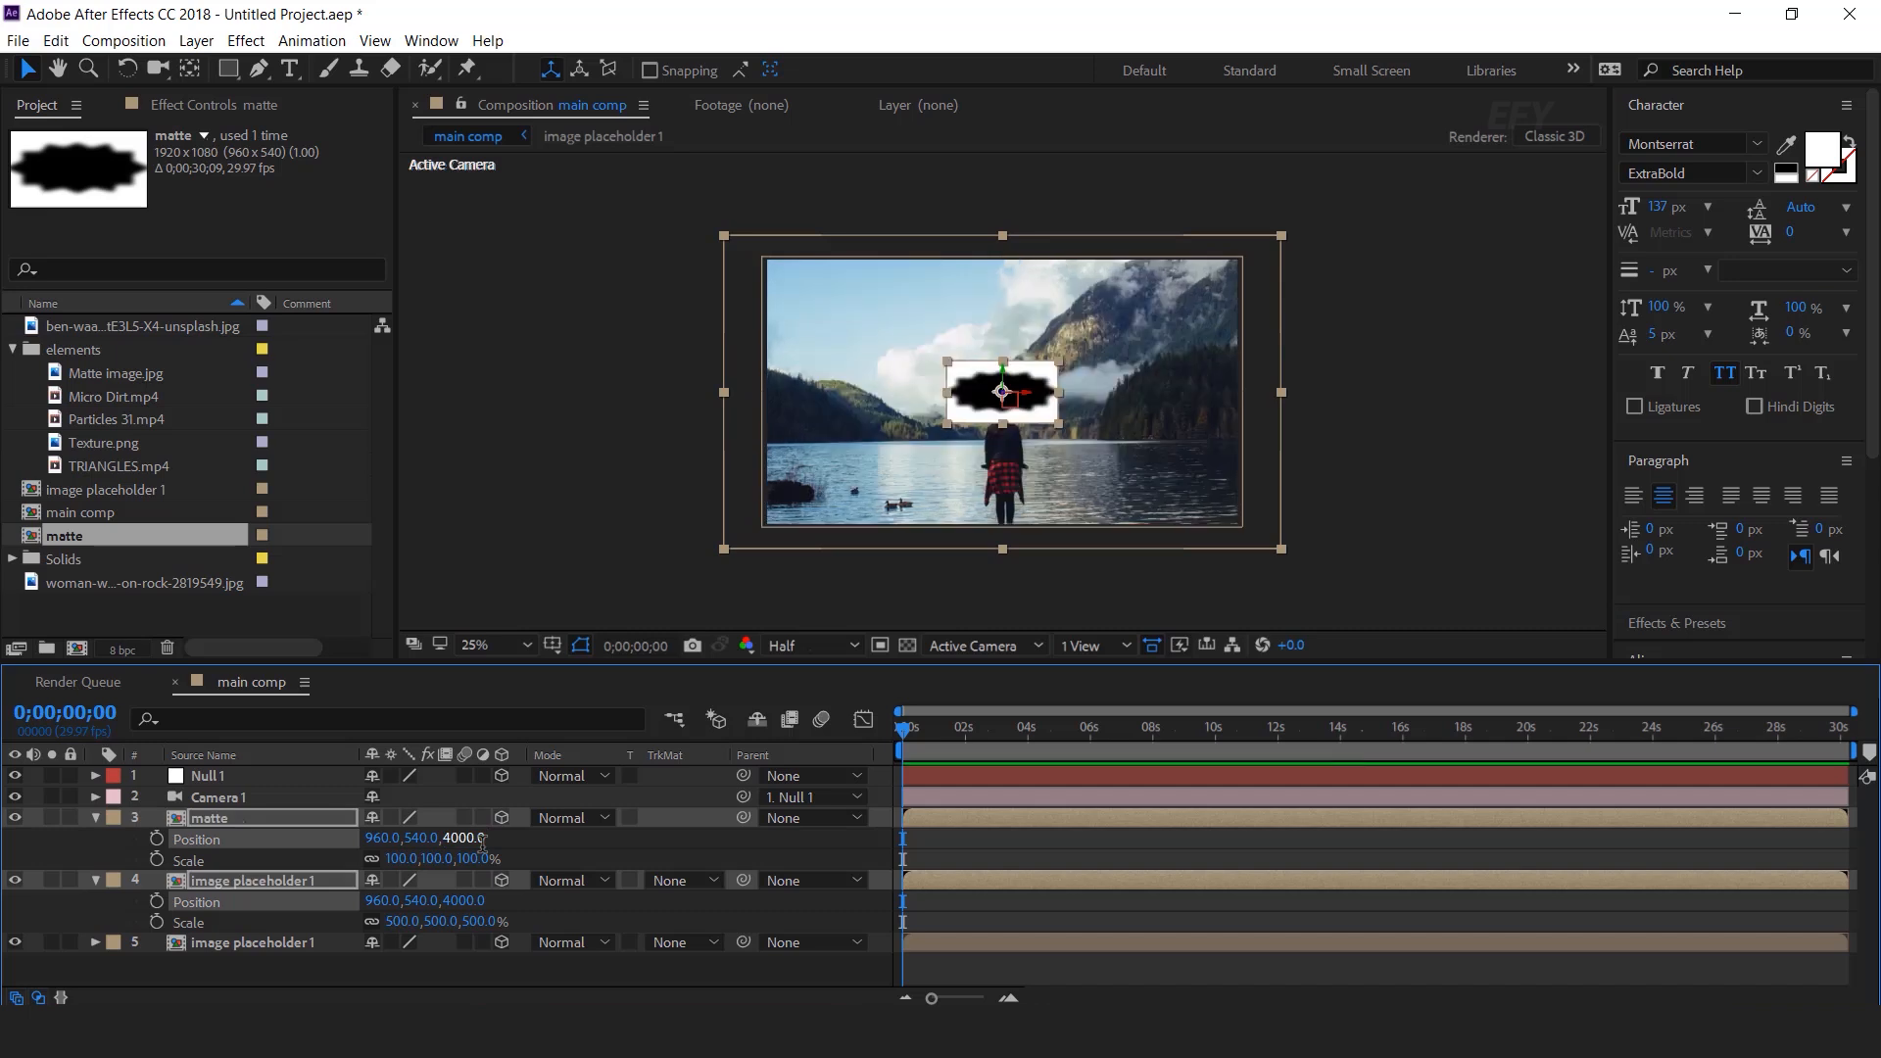
# Step: Set the scale of the matte layer and the upper image placeholder 1 layer to 400%
pyautogui.click(479, 864)
pyautogui.write('400')
pyautogui.press('Return')
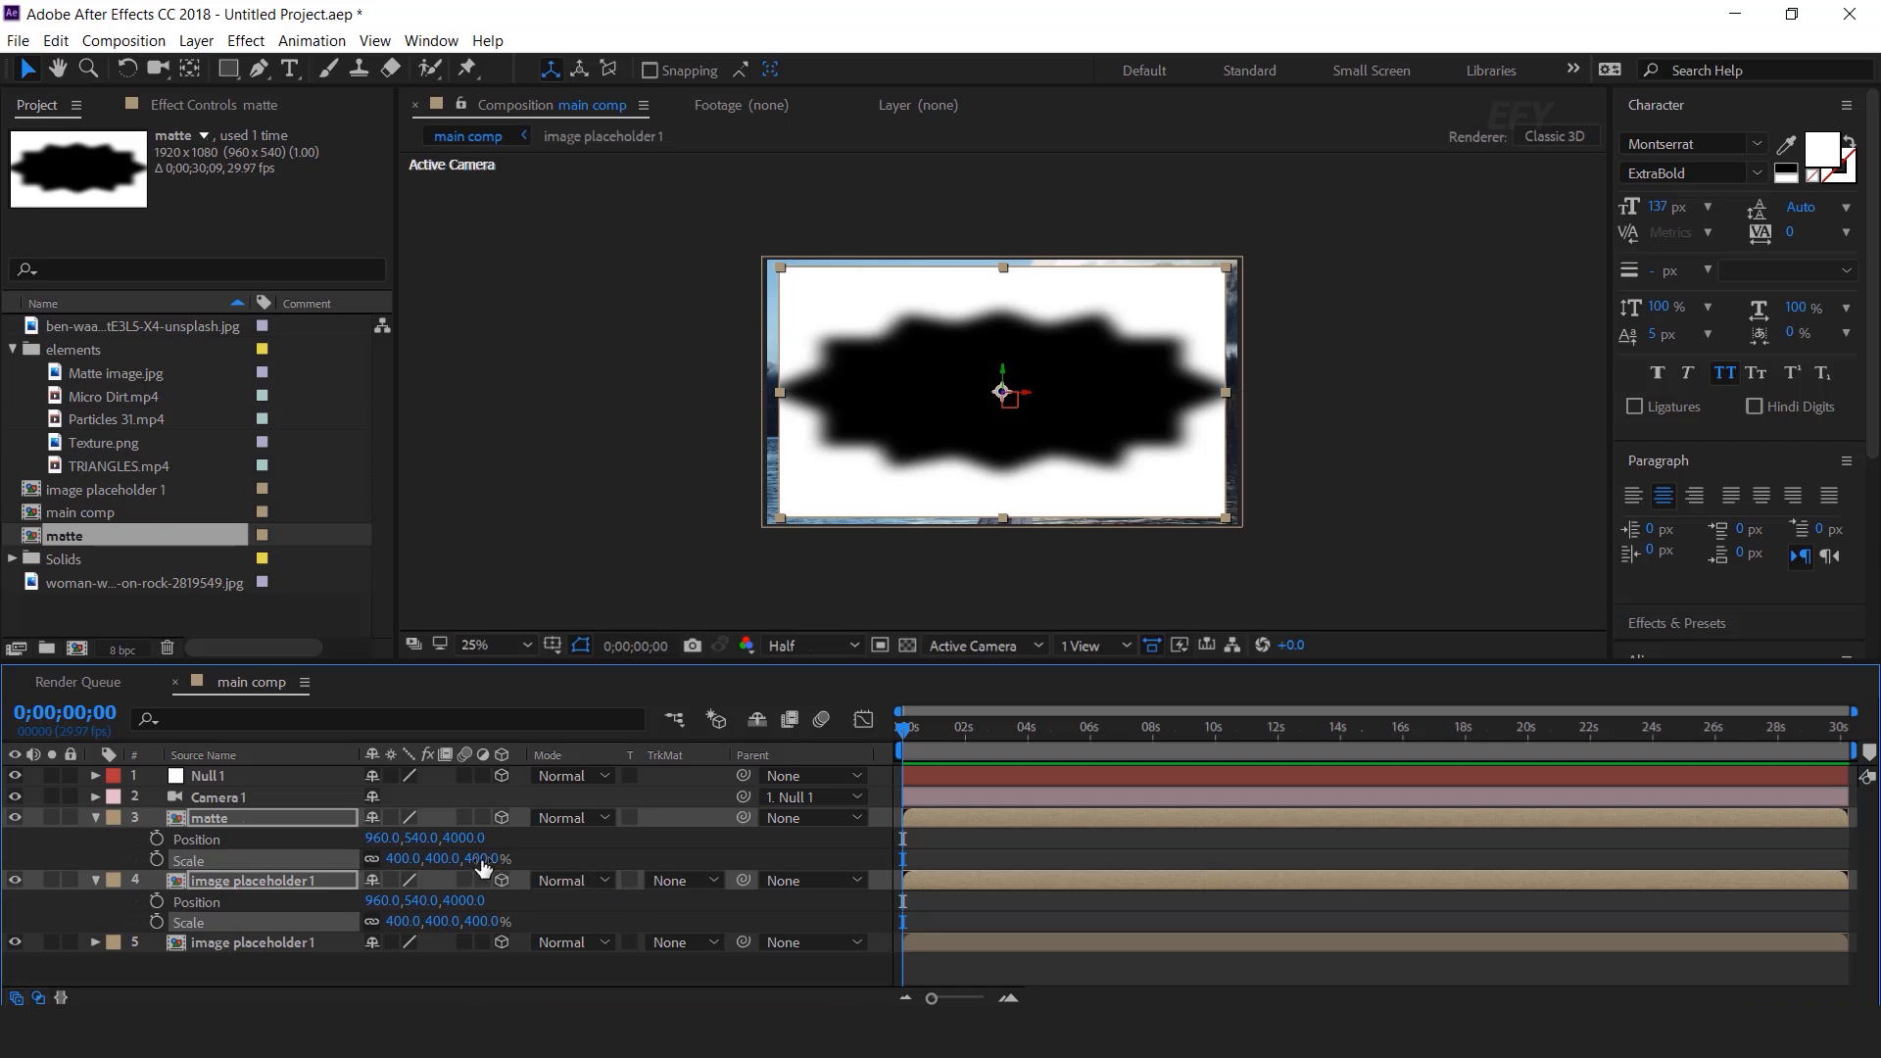
# Step: Scale the matte and upper image placeholder 1 layers to 430%, and apply Luma Matte "matte" to that placeholder
pyautogui.moveTo(480, 863); pyautogui.dragTo(522, 859)
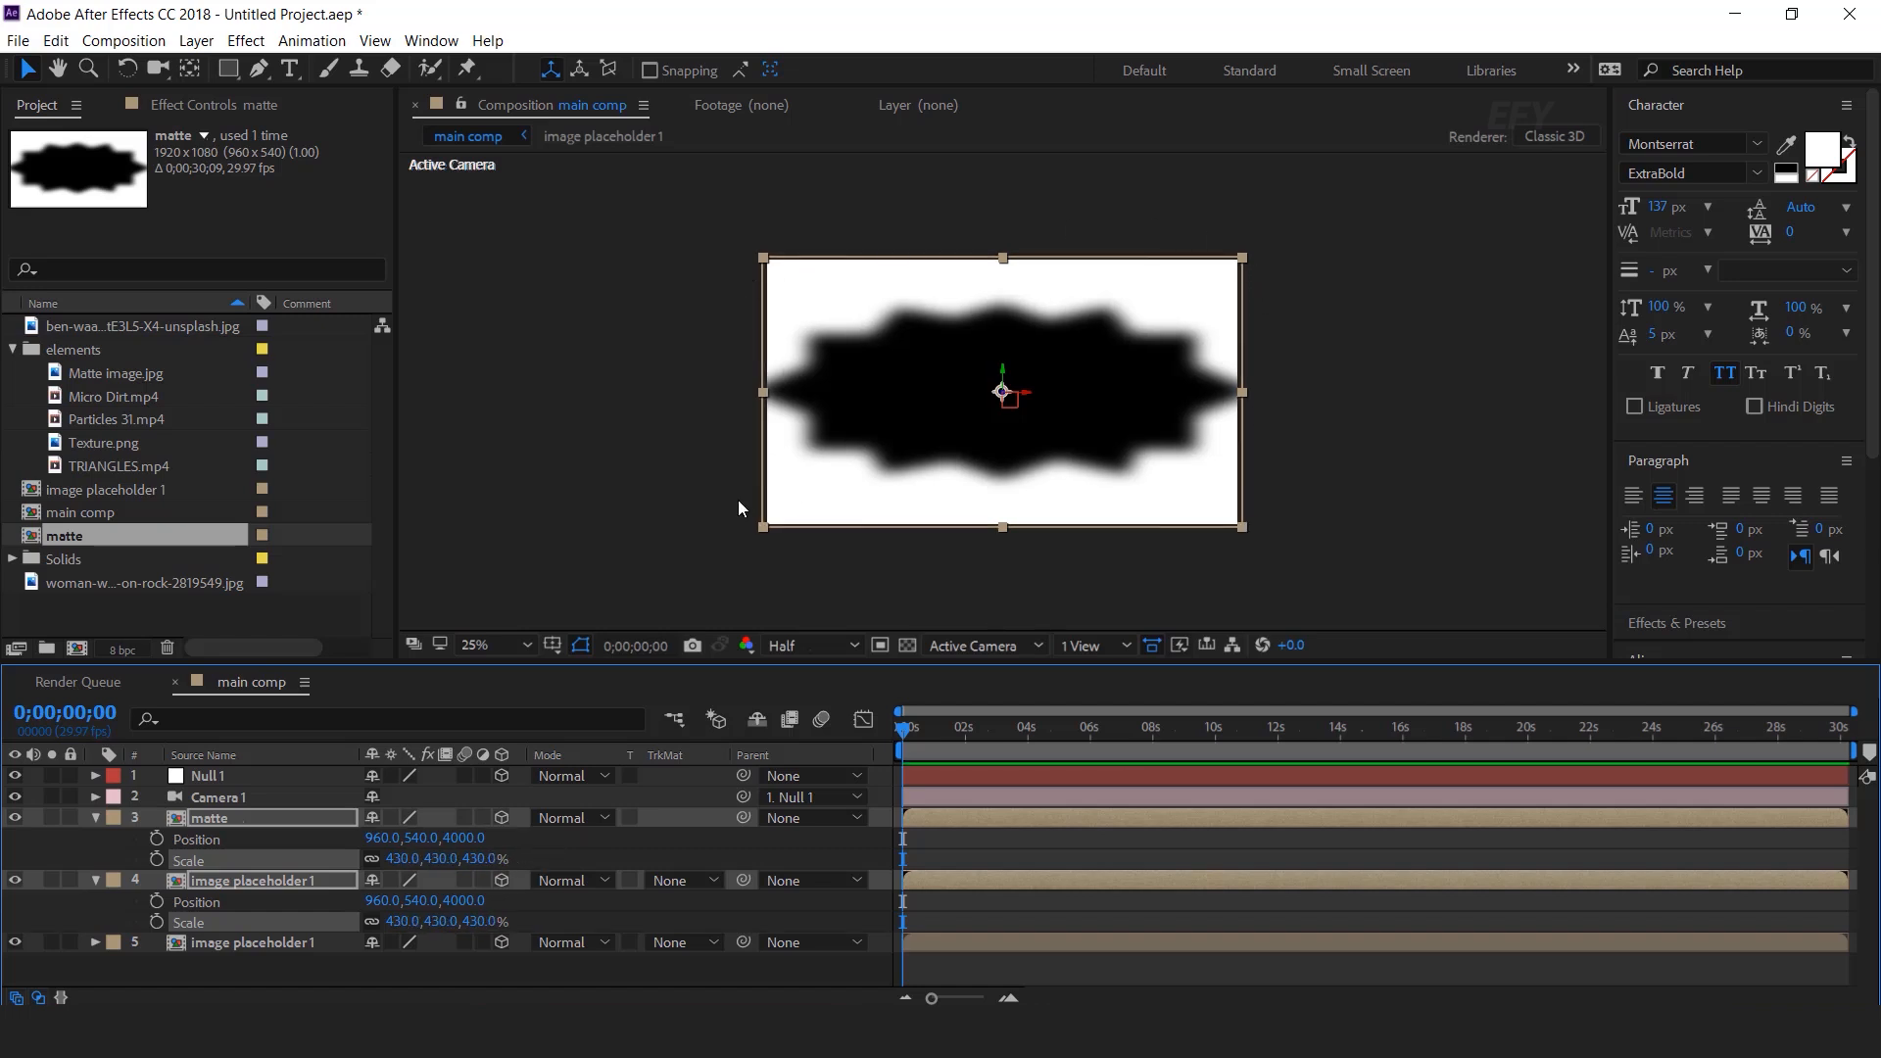
pyautogui.click(275, 880)
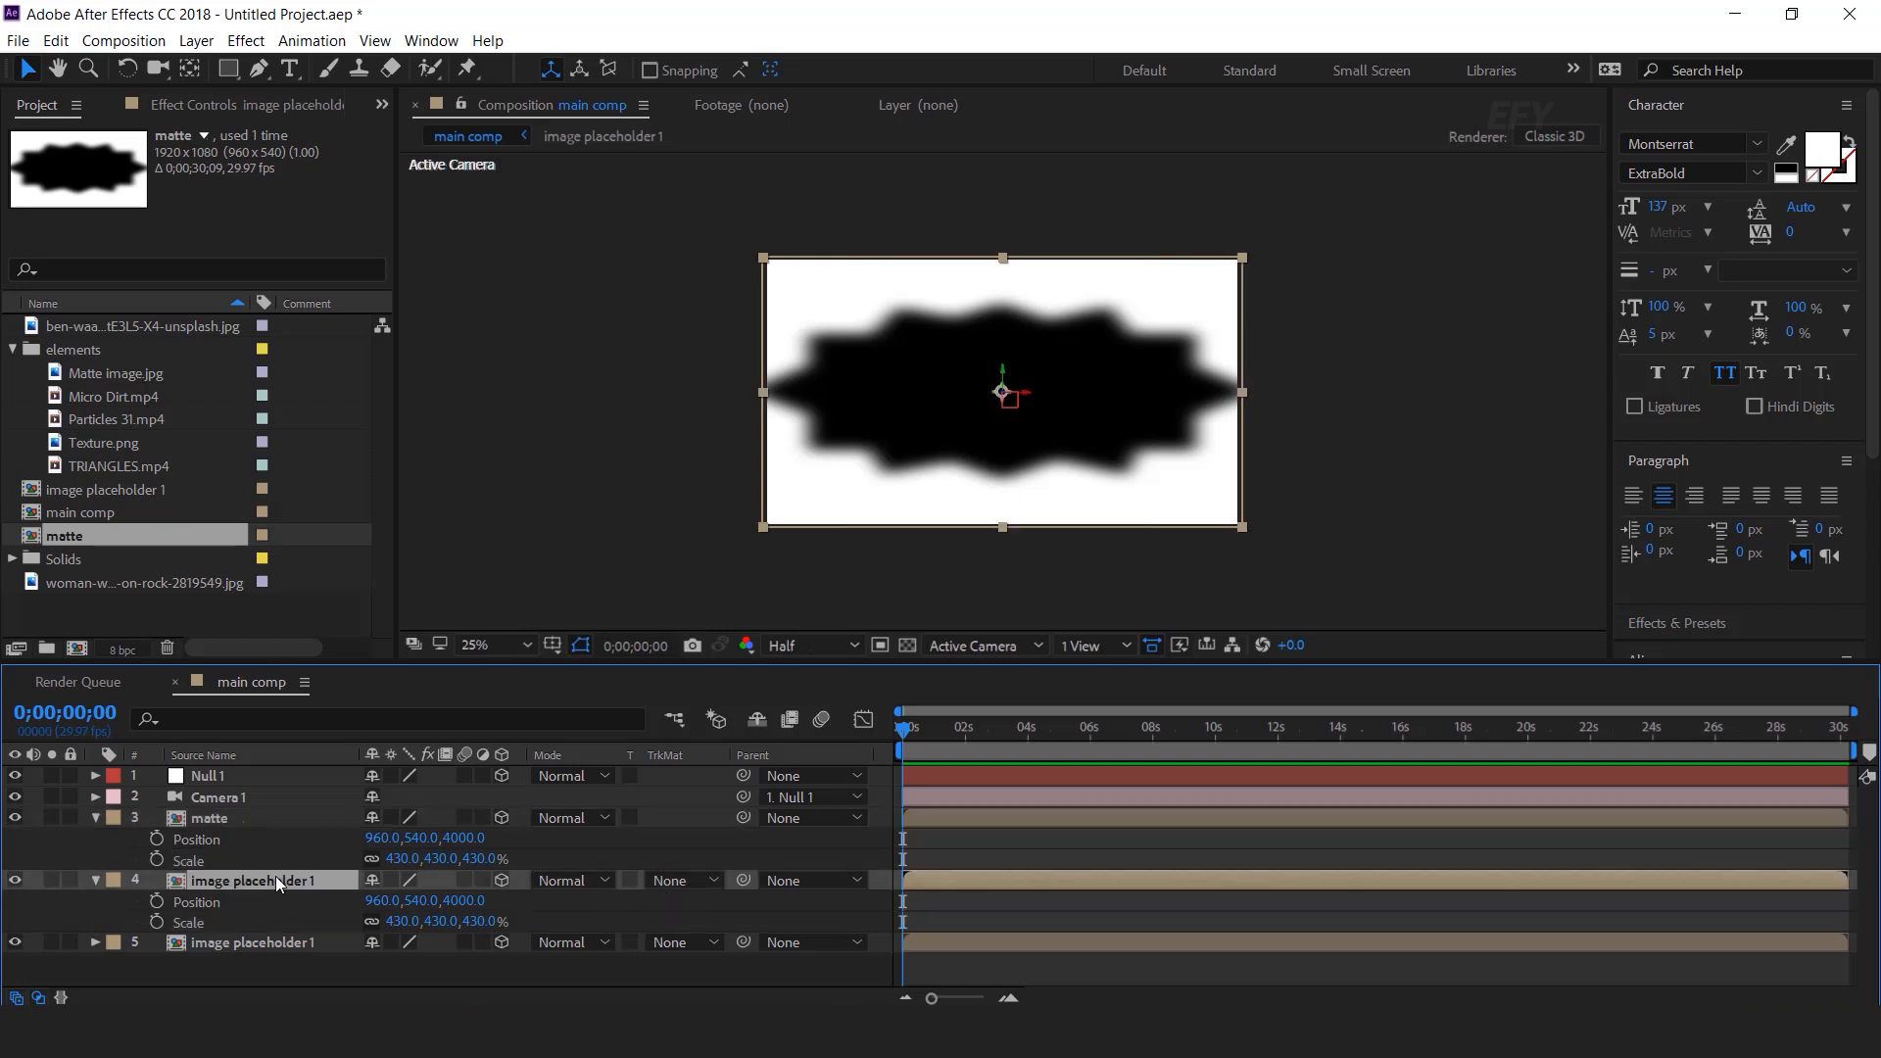
pyautogui.click(683, 881)
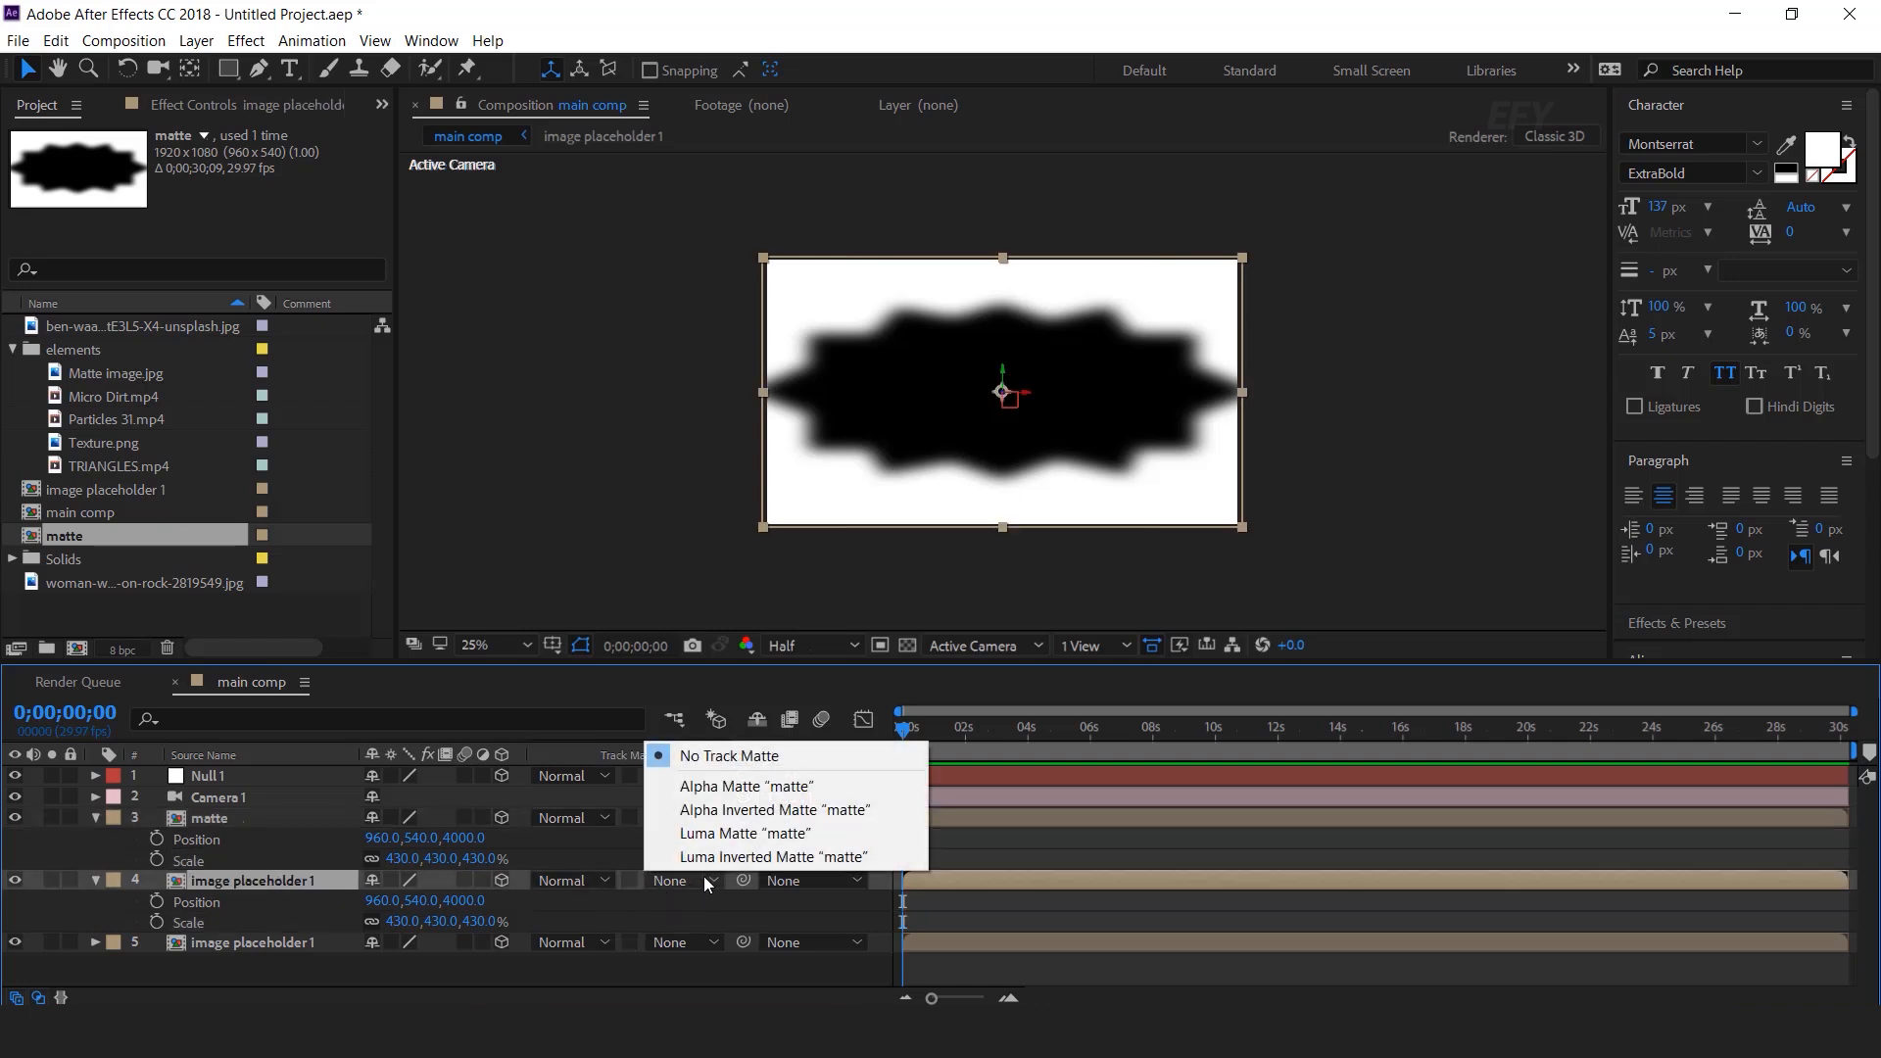
pyautogui.click(747, 833)
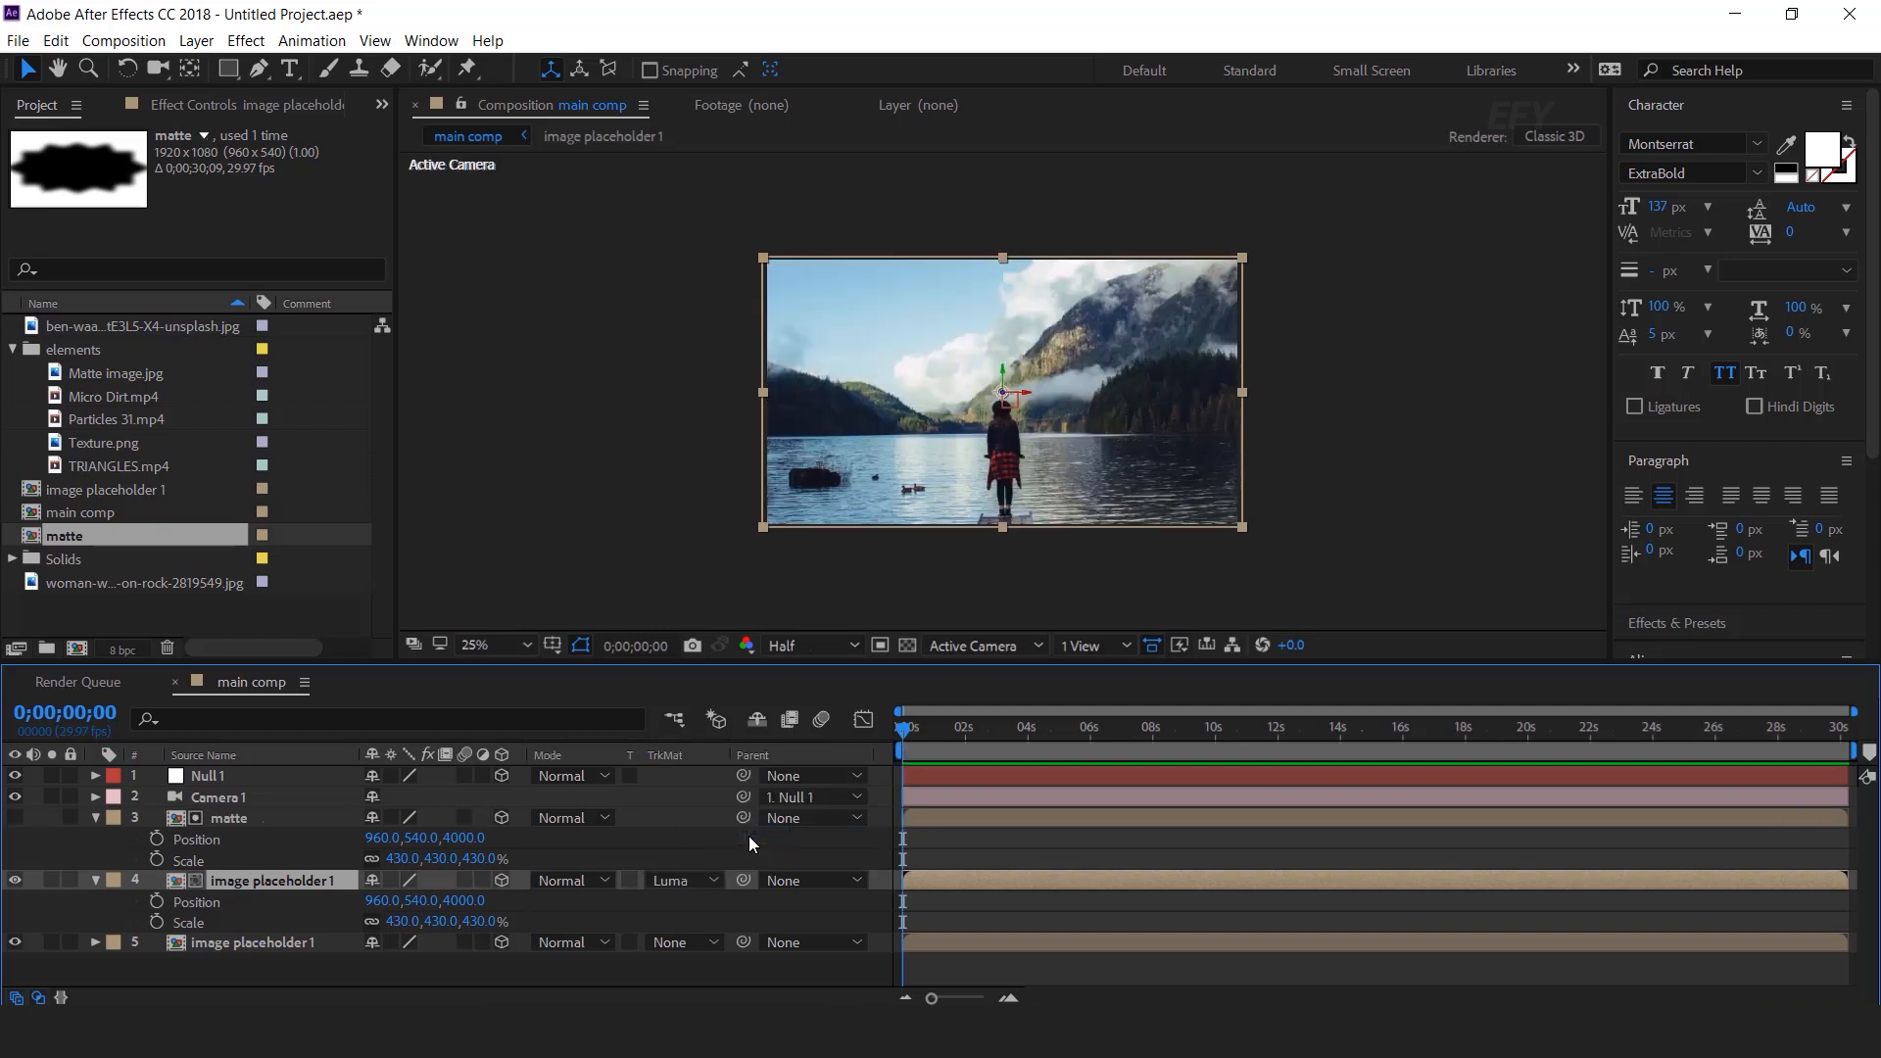
pyautogui.click(95, 818)
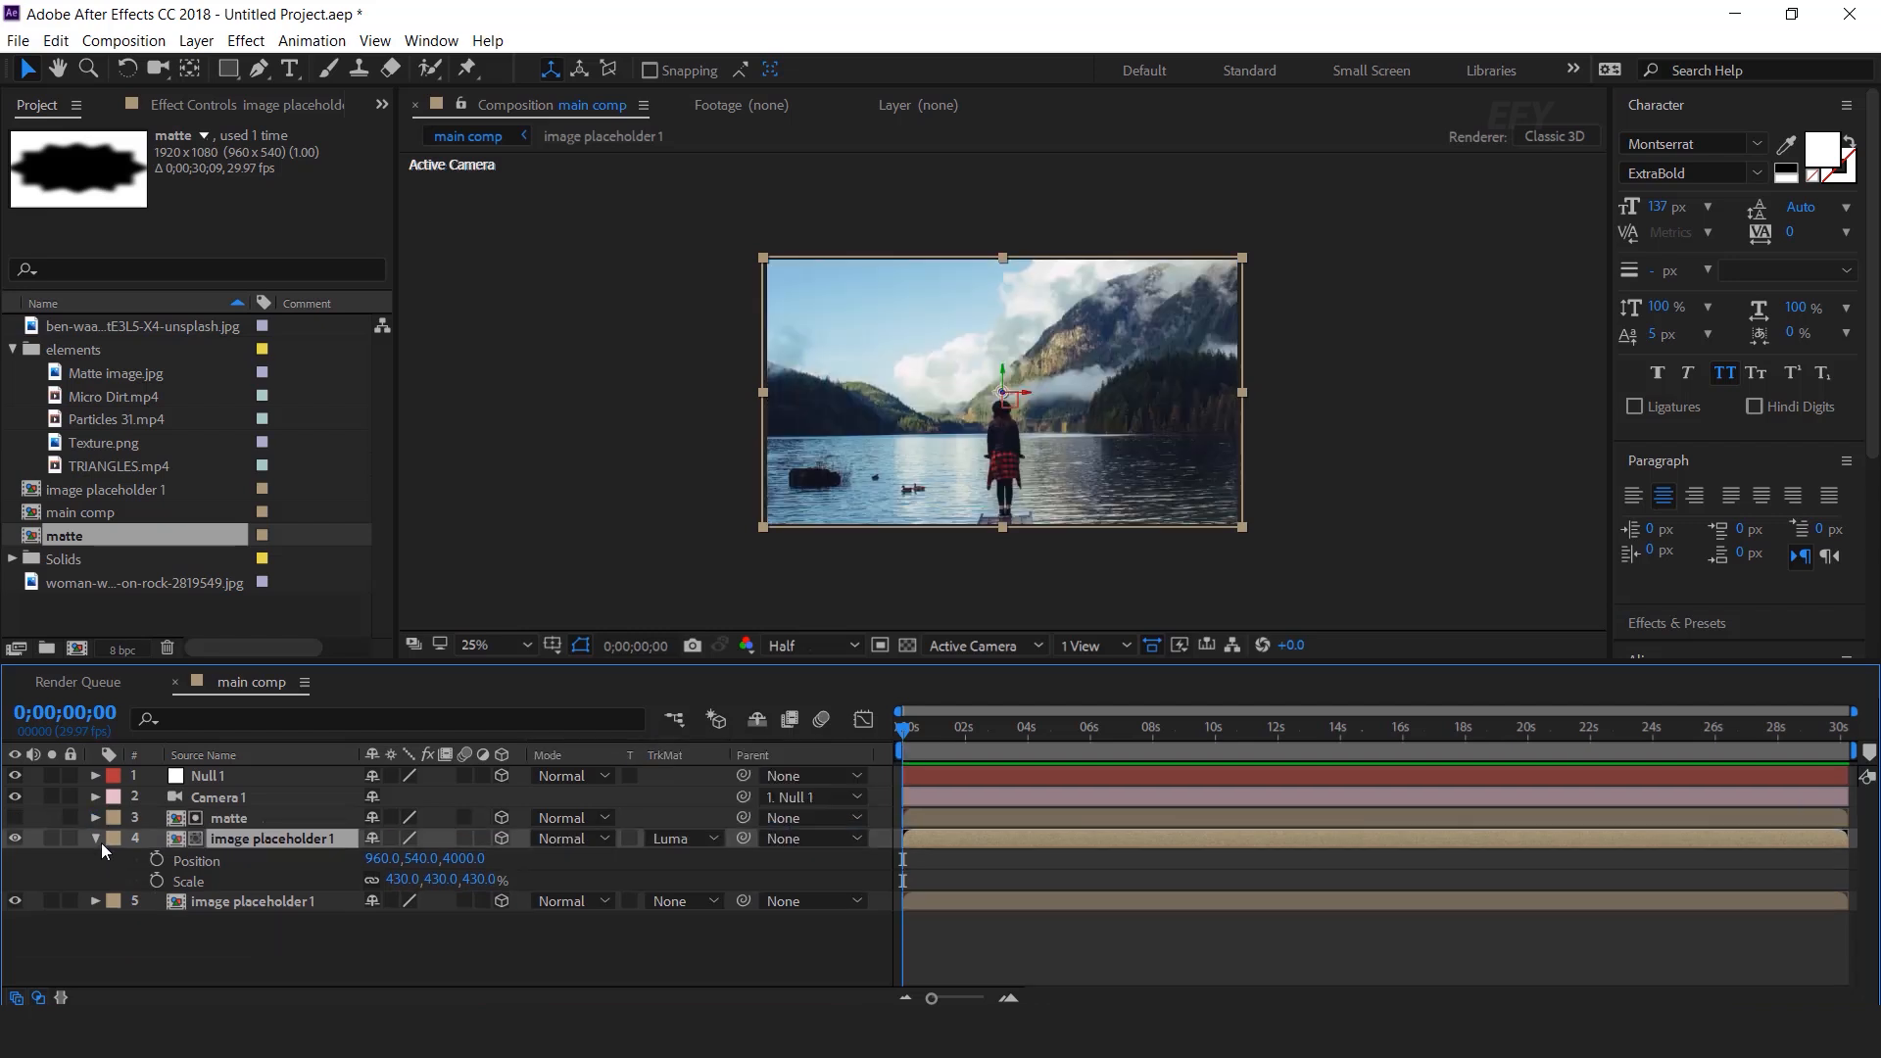
pyautogui.click(14, 900)
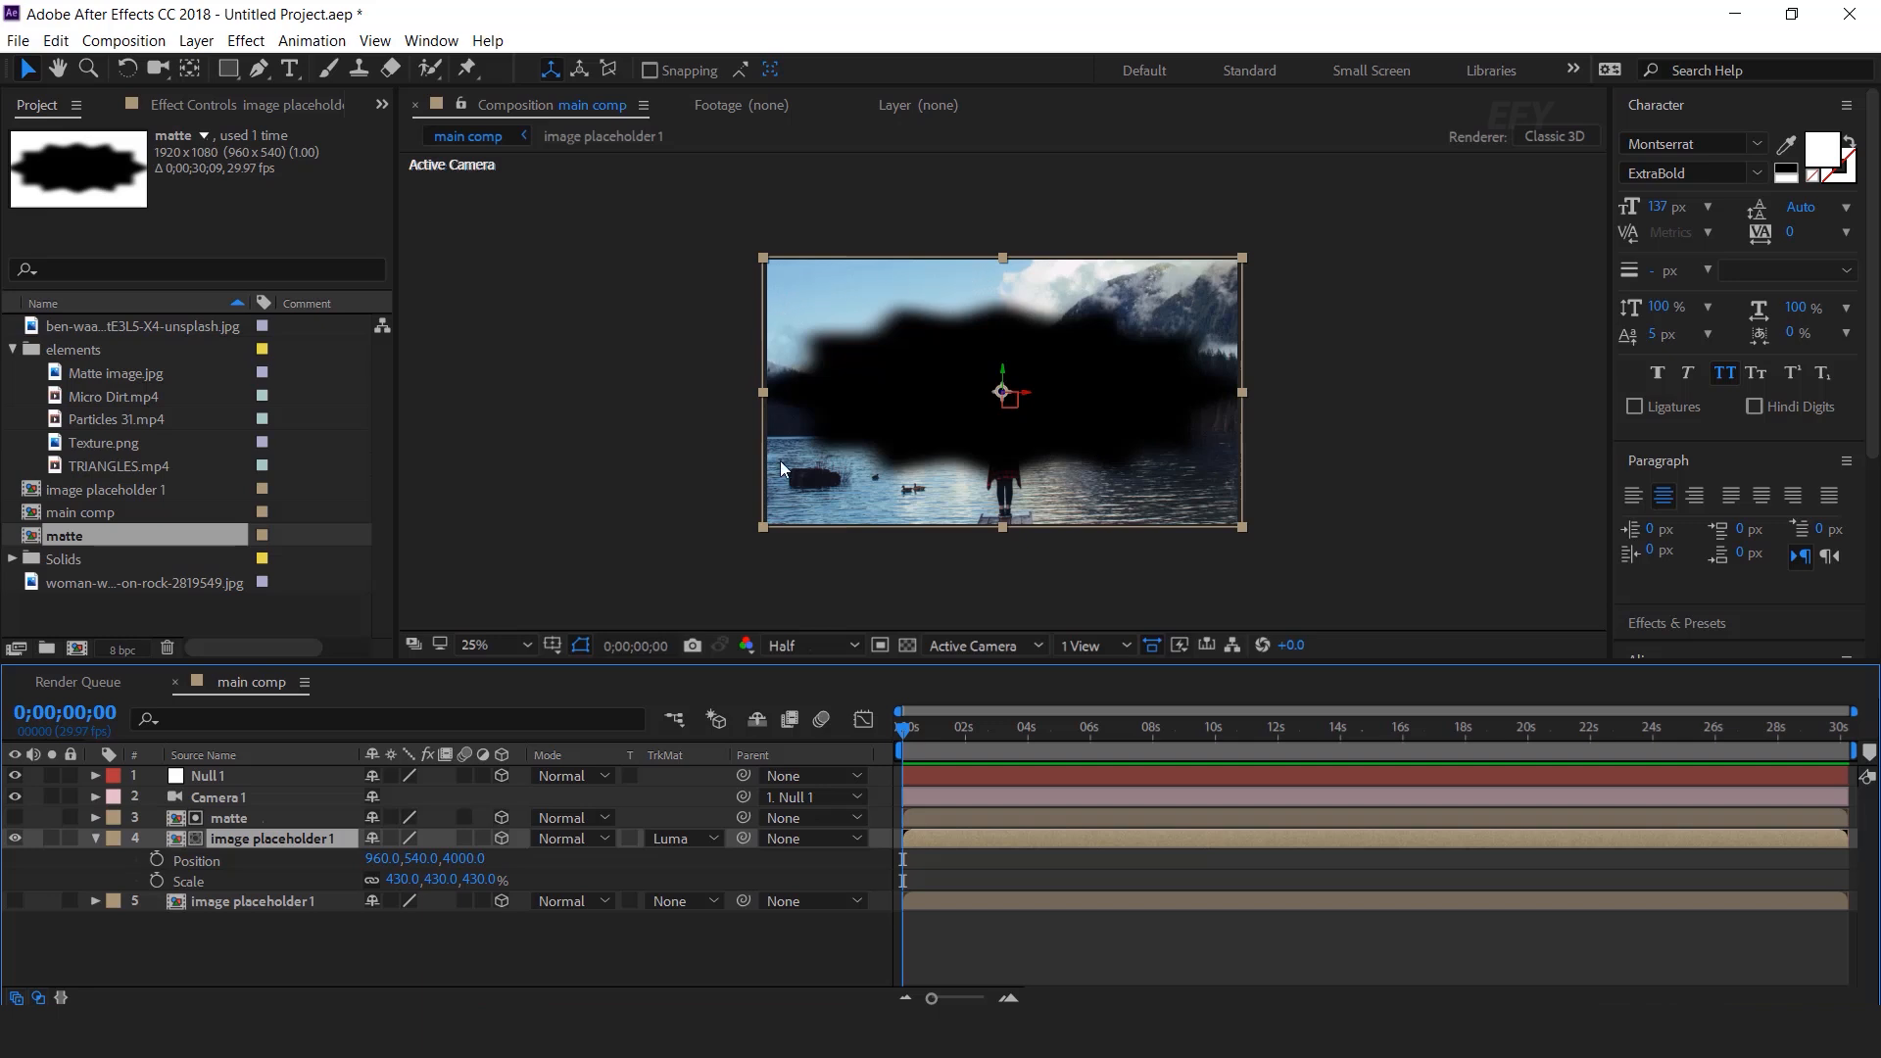
pyautogui.click(14, 901)
# Step: Duplicate the matte layer together with the luma-matted image placeholder 1 layer beneath it
pyautogui.click(95, 838)
pyautogui.click(220, 923)
pyautogui.click(250, 838)
pyautogui.keyDown('ctrl'); pyautogui.click(240, 815); pyautogui.keyUp('ctrl')
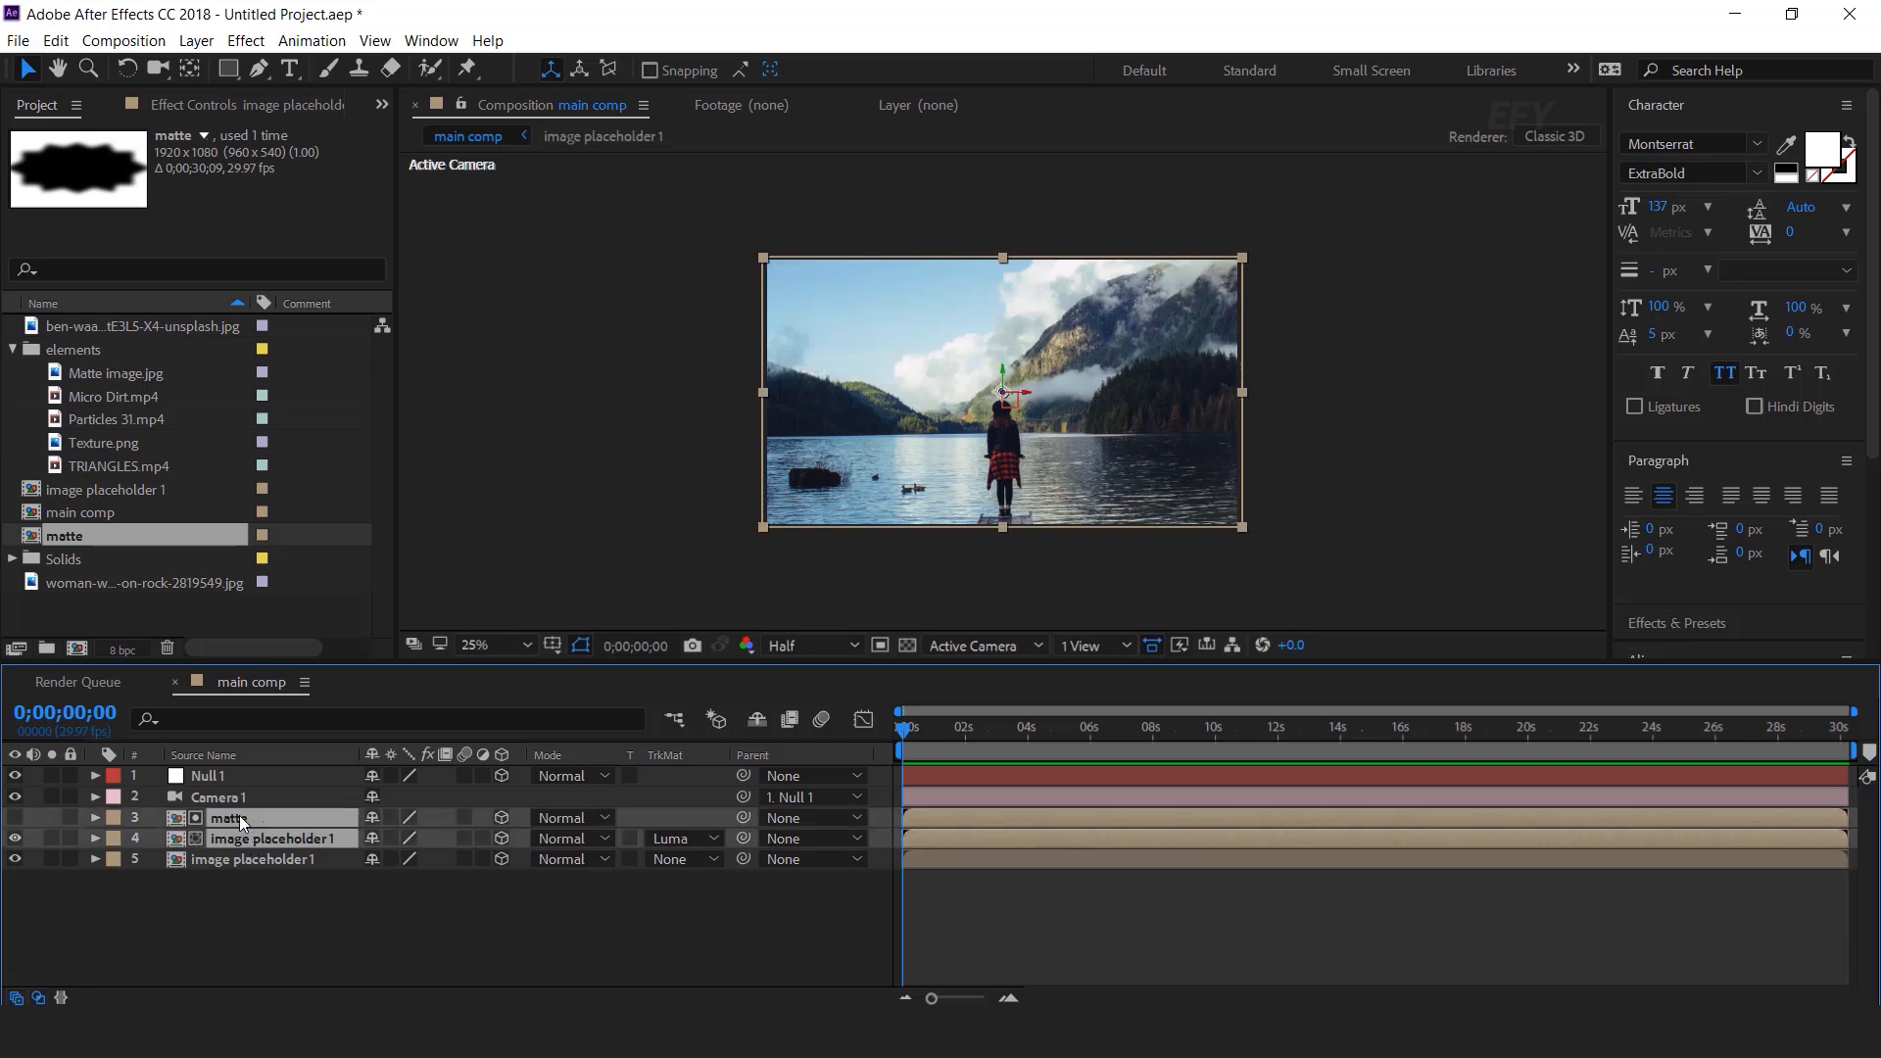
pyautogui.hotkey('ctrl', 'd')
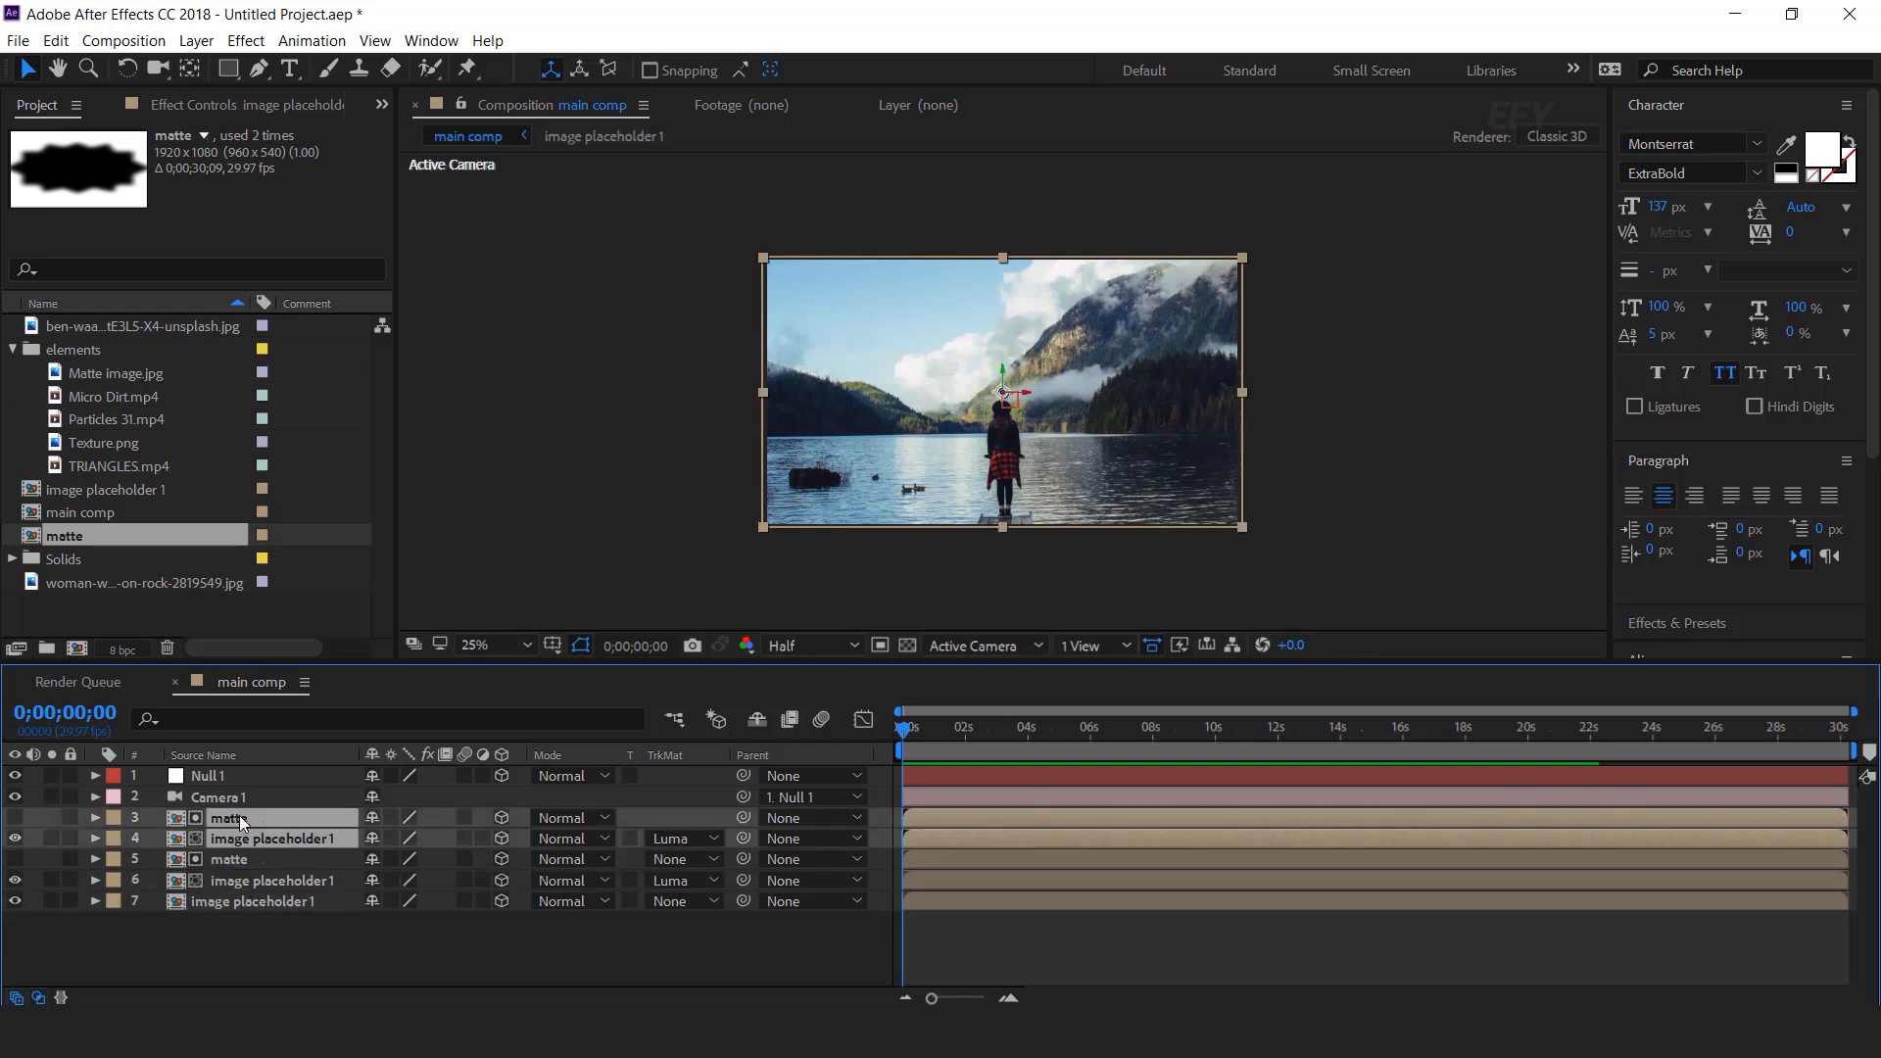
# Step: Set the duplicated matte and placeholder pair to Z position 3000 and scale 362.8%
pyautogui.press('p')
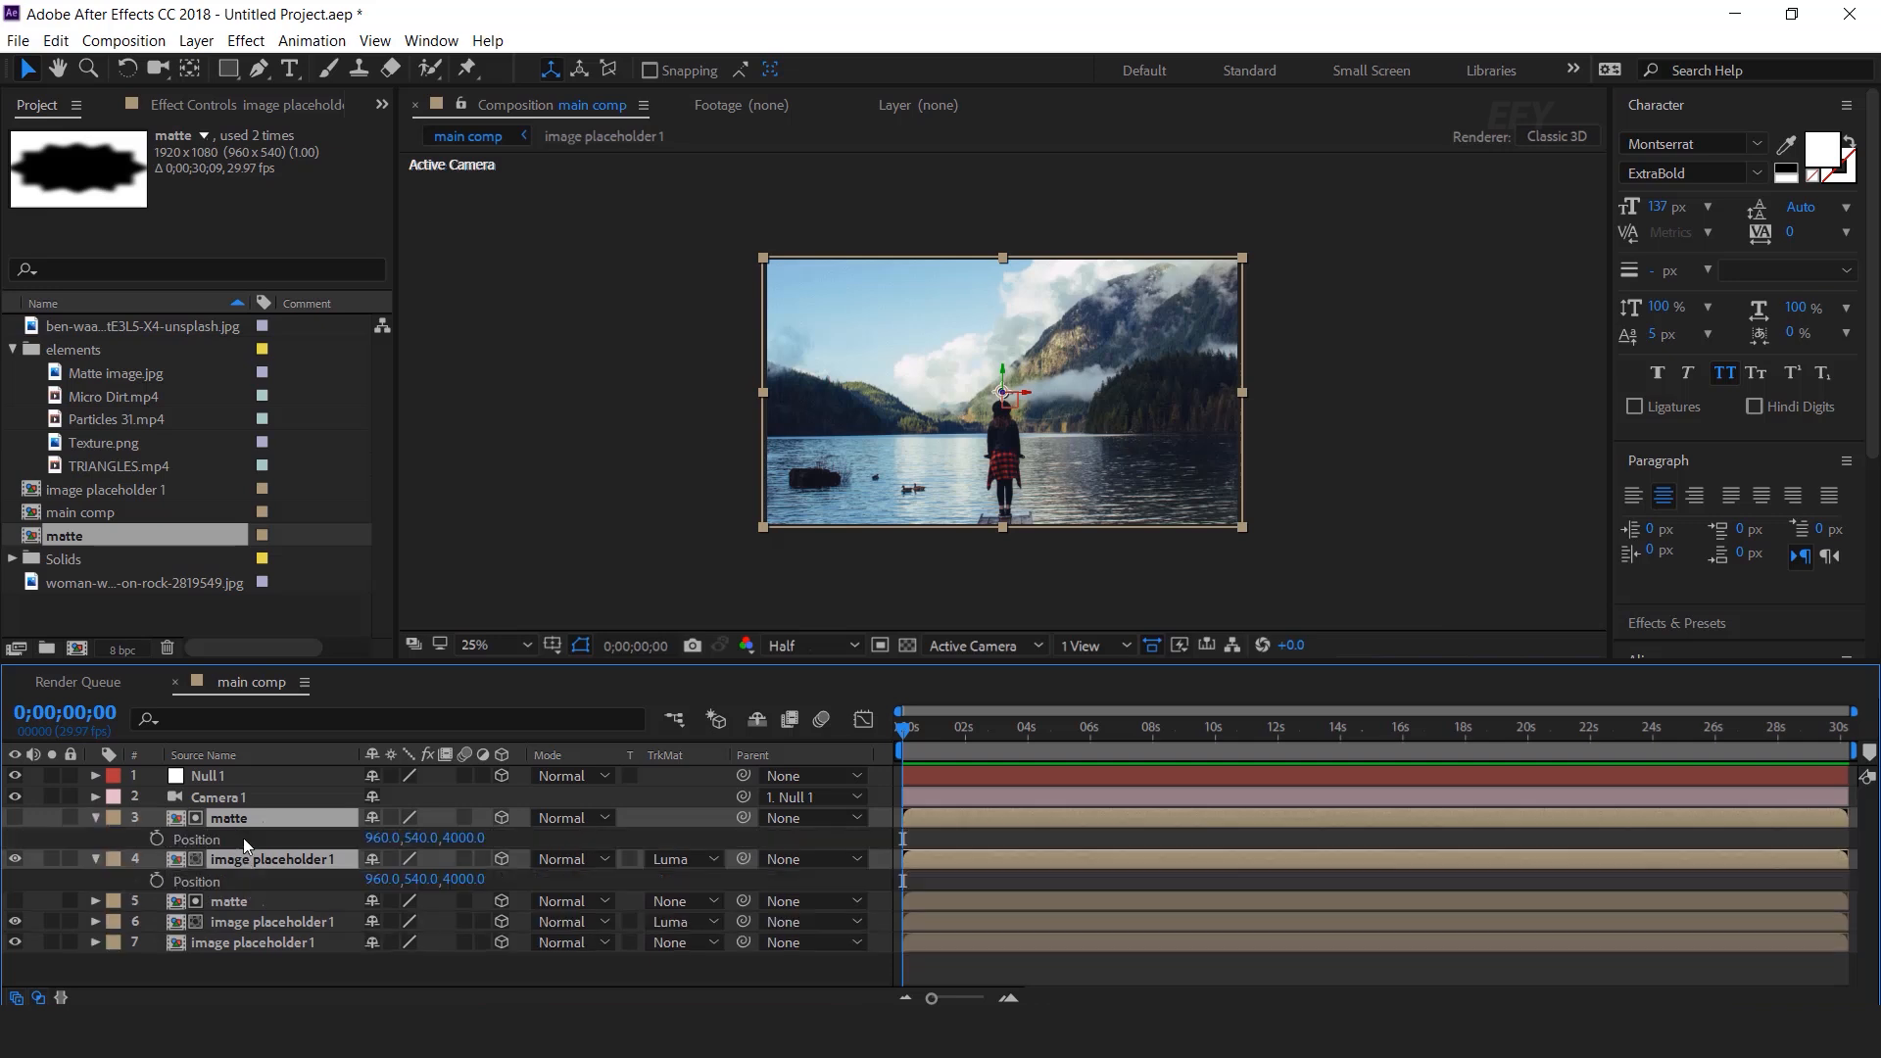
pyautogui.hotkey('shift', 's')
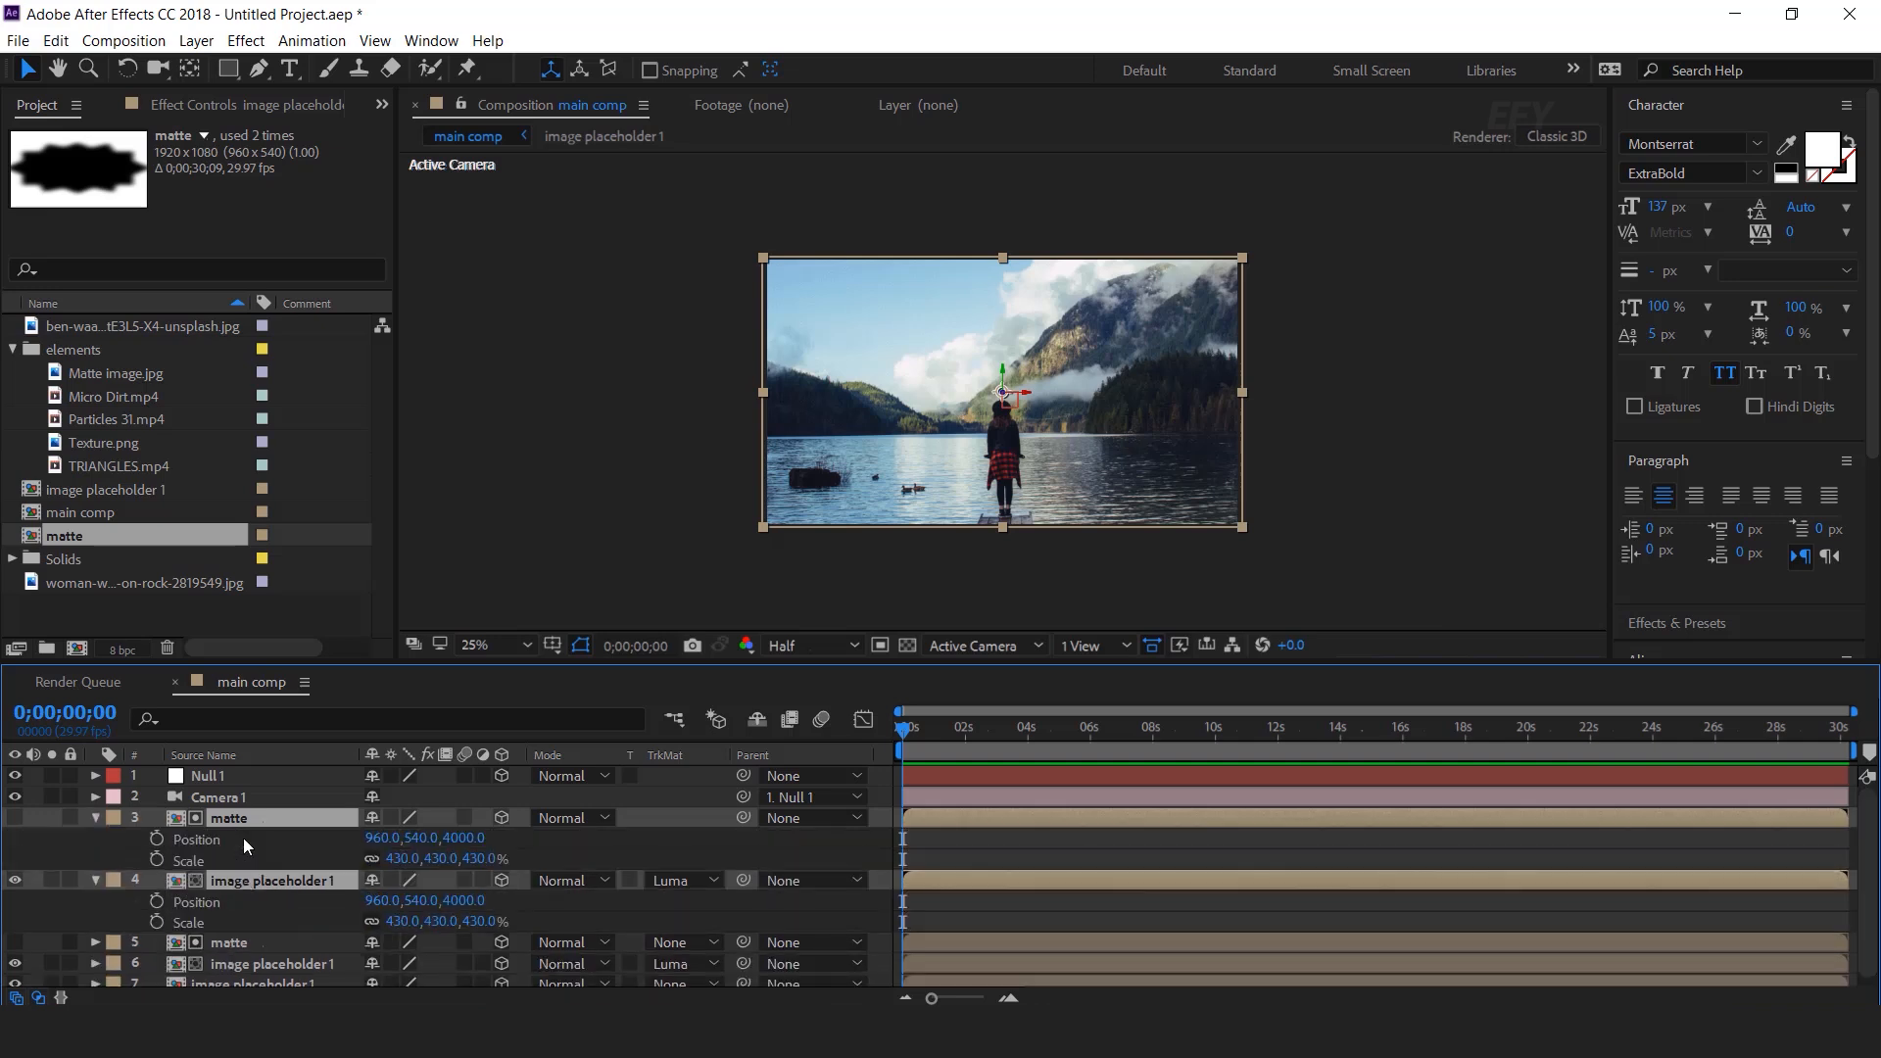
pyautogui.click(460, 839)
pyautogui.write('3000')
pyautogui.press('Return')
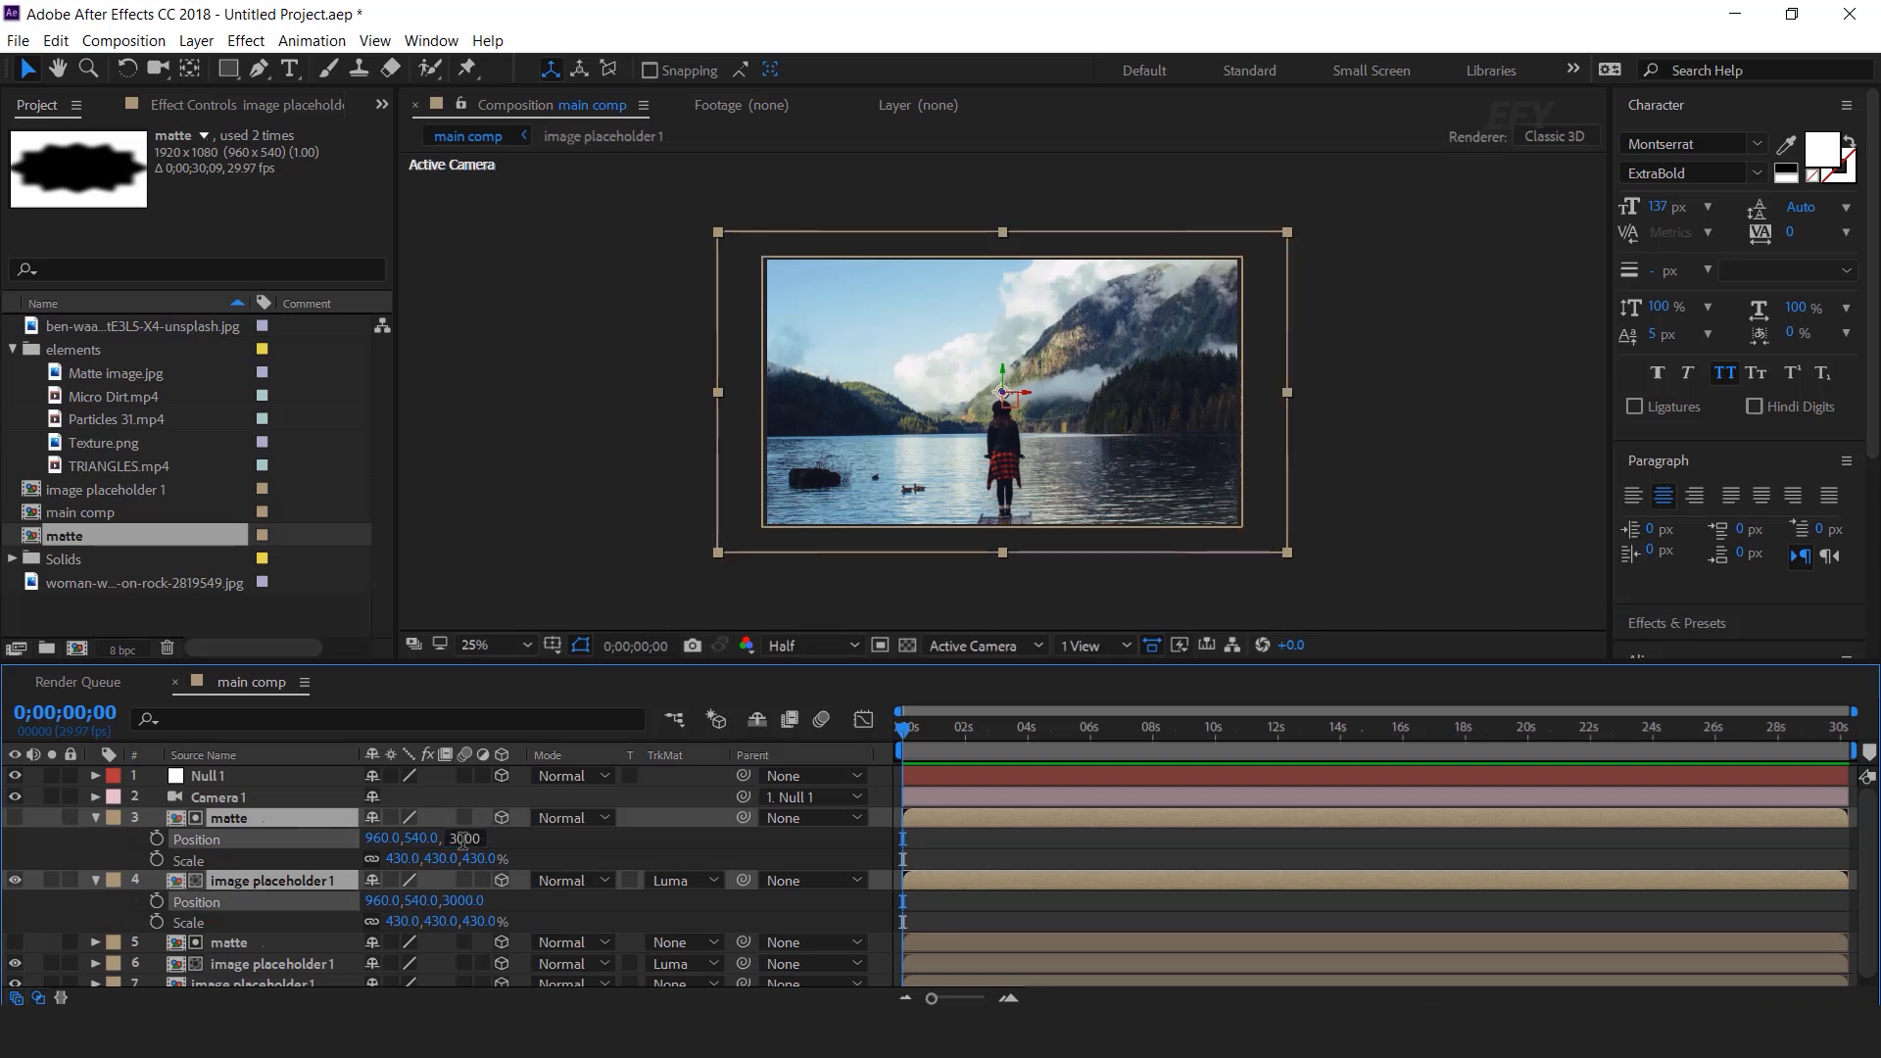
pyautogui.moveTo(495, 936); pyautogui.dragTo(182, 923)
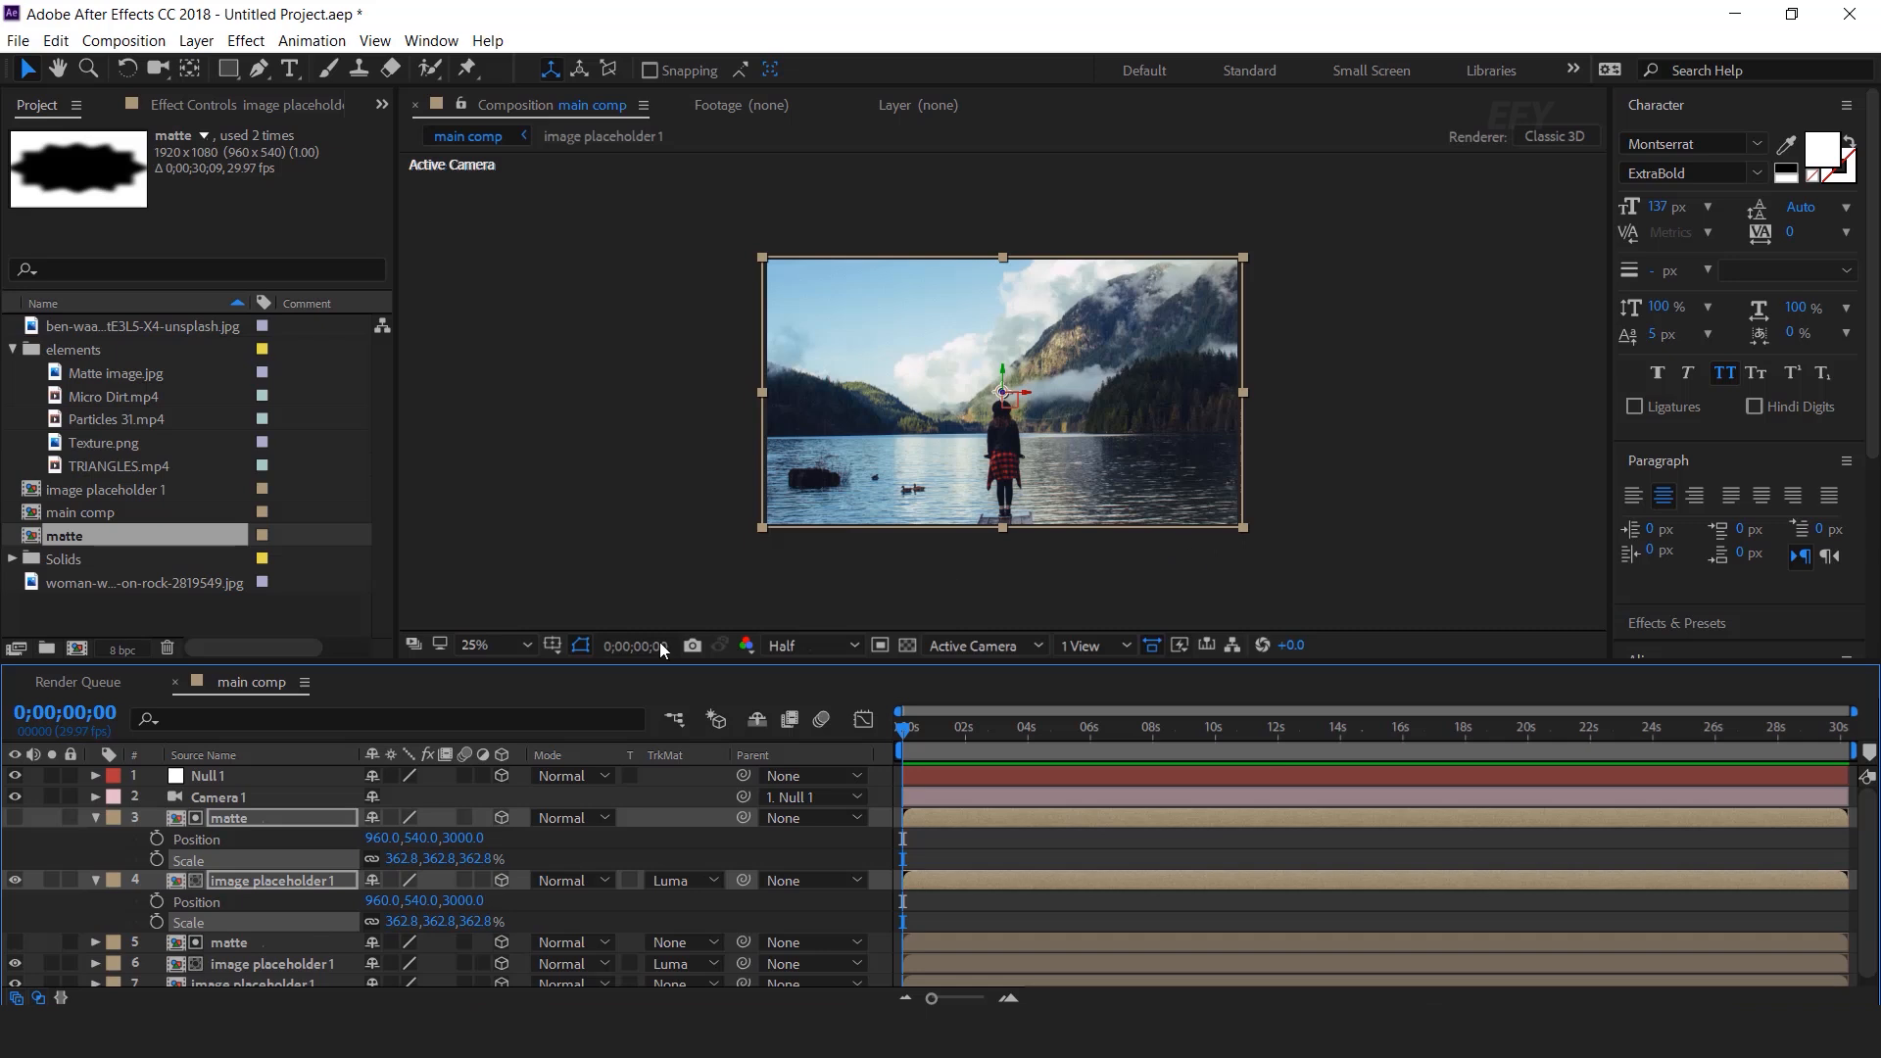
# Step: Collapse the properties of the matte and placeholder pair at Z 3000 and duplicate both layers
pyautogui.click(98, 878)
pyautogui.click(96, 819)
pyautogui.keyDown('shift'); pyautogui.click(249, 842); pyautogui.keyUp('shift')
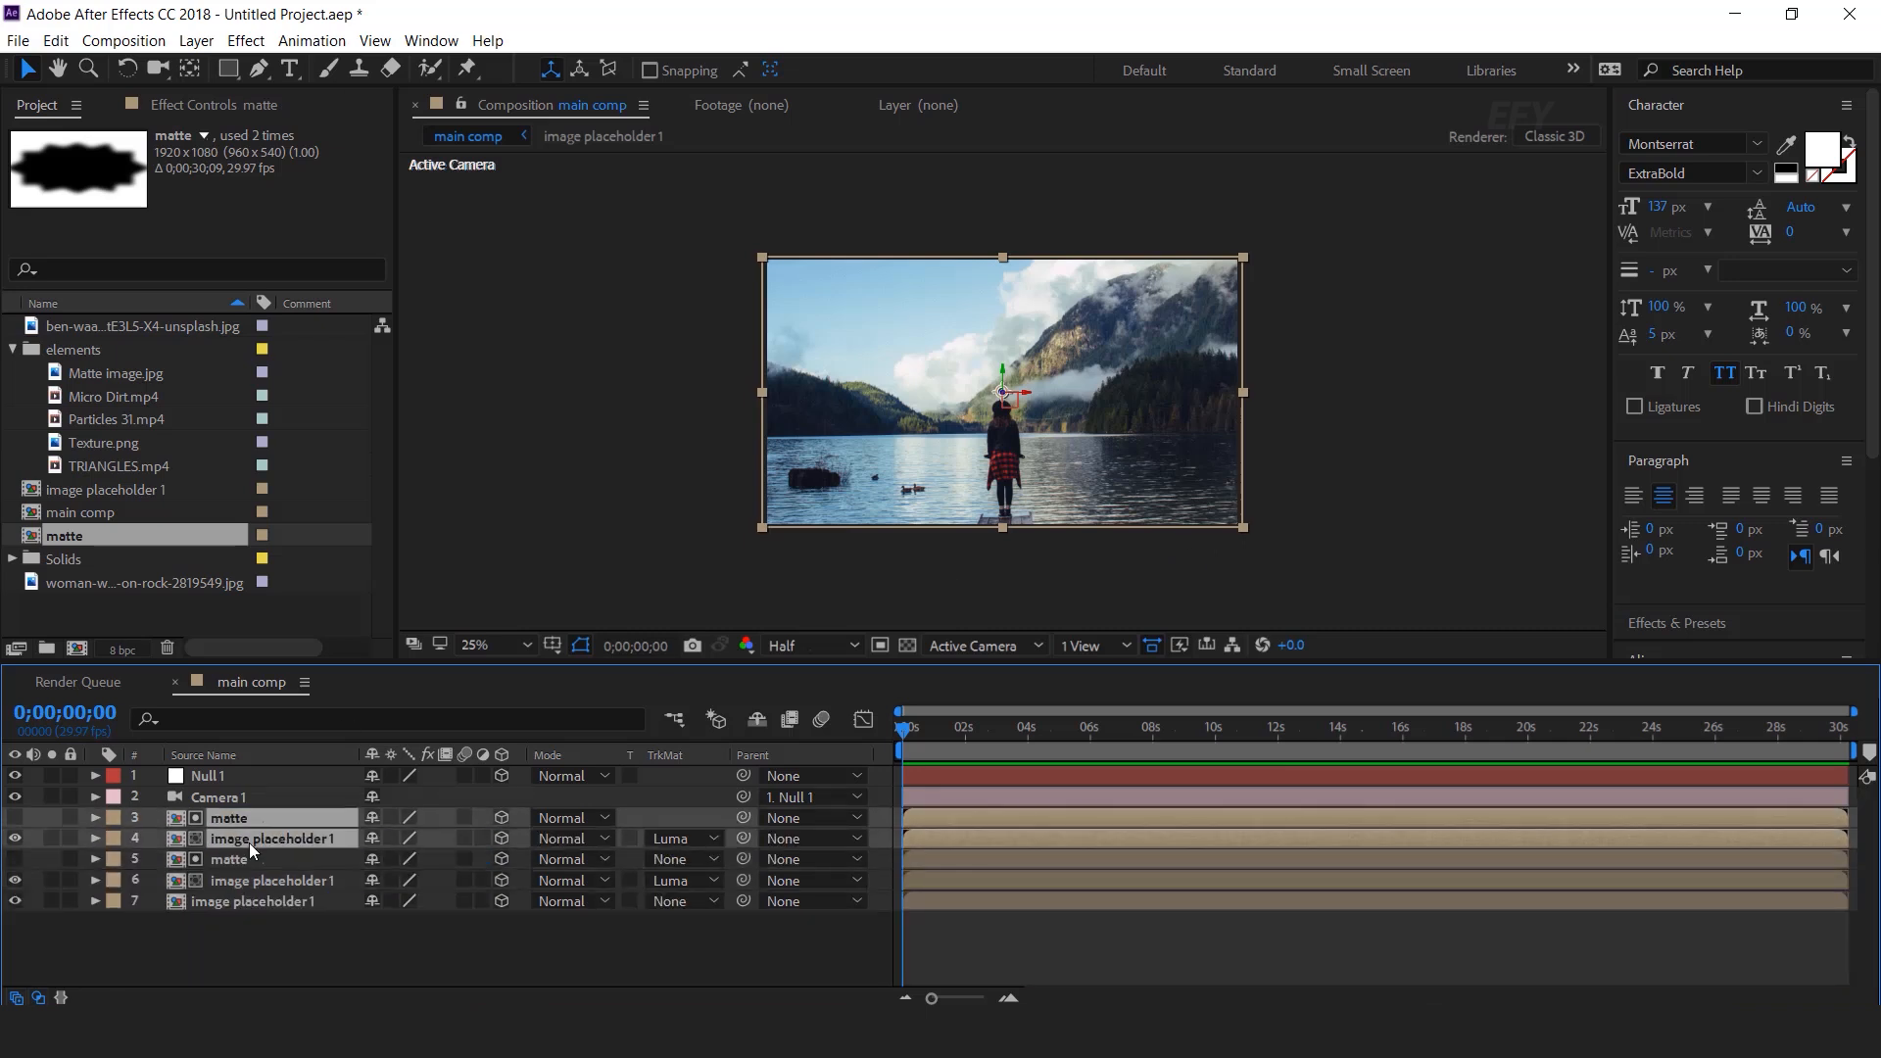
pyautogui.hotkey('ctrl', 'd')
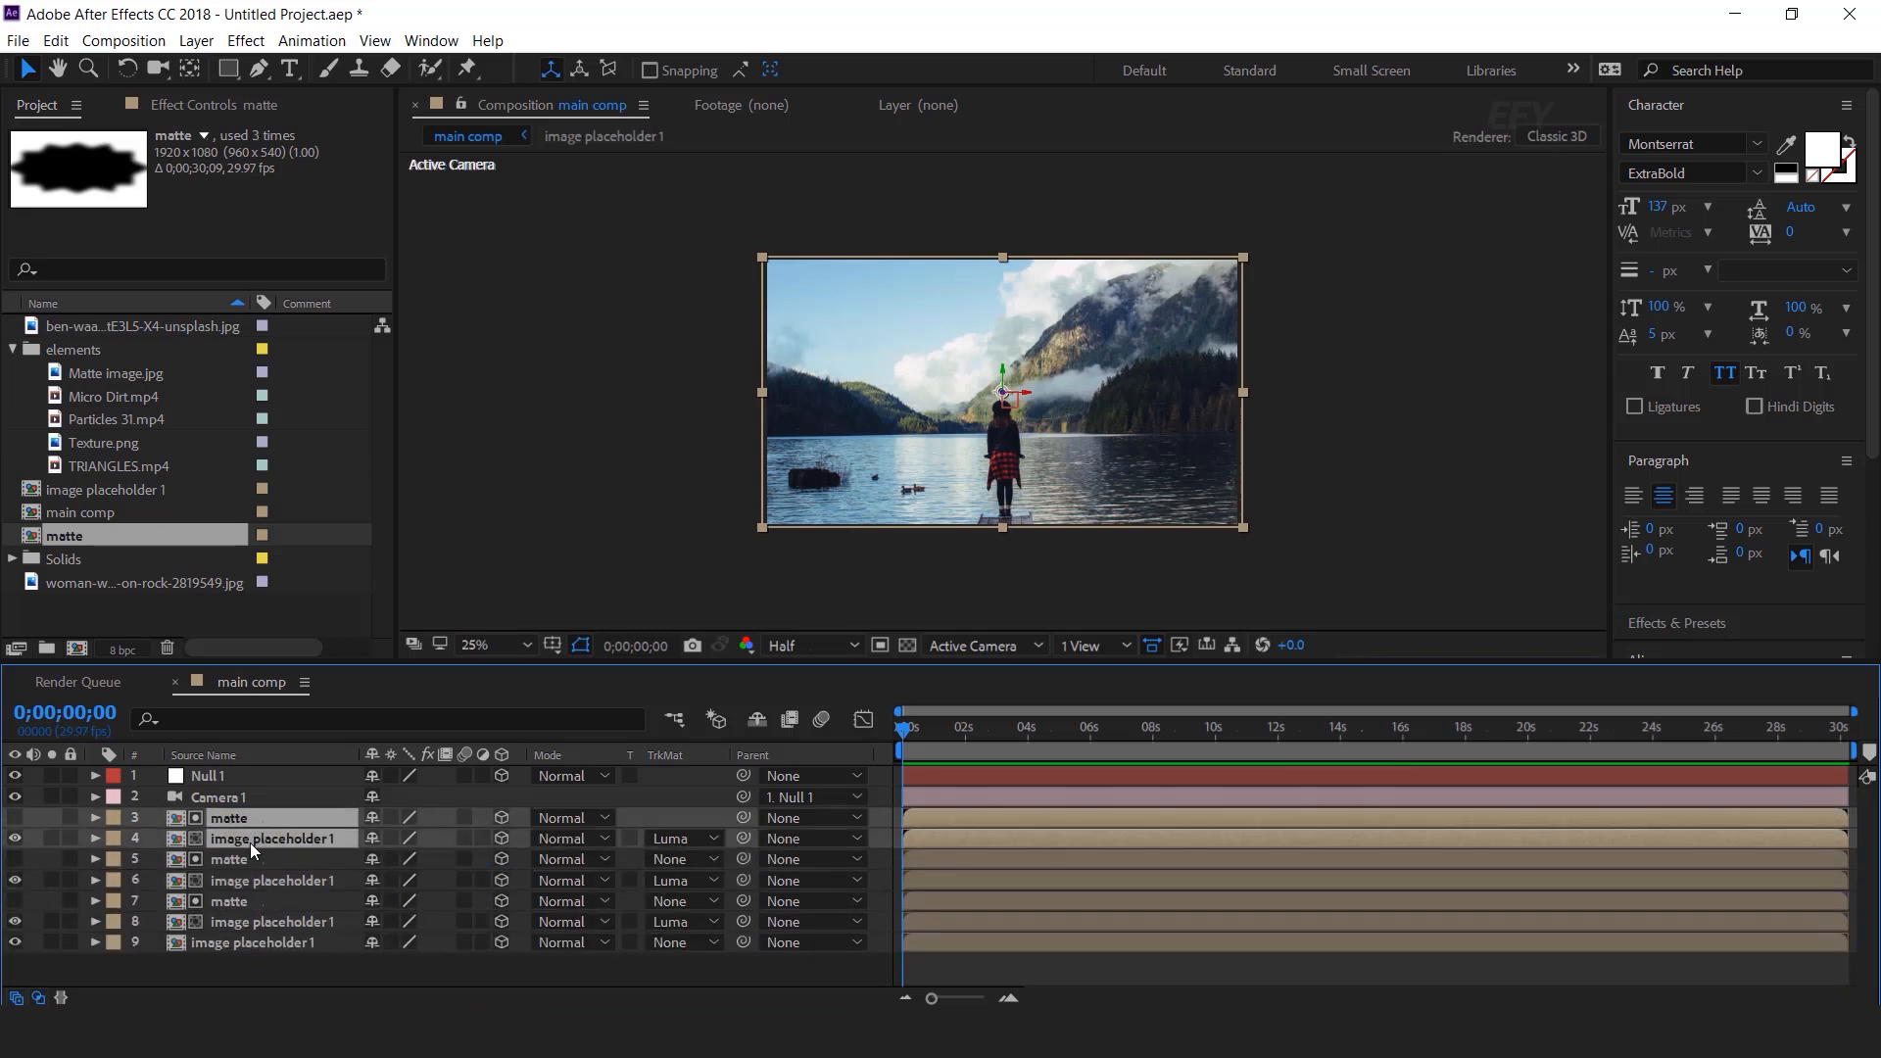
# Step: Set the newest matte and placeholder pair to Z position 2000 and scale 295.9%
pyautogui.press('p')
pyautogui.hotkey('shift', 's')
pyautogui.click(460, 838)
pyautogui.write('2000')
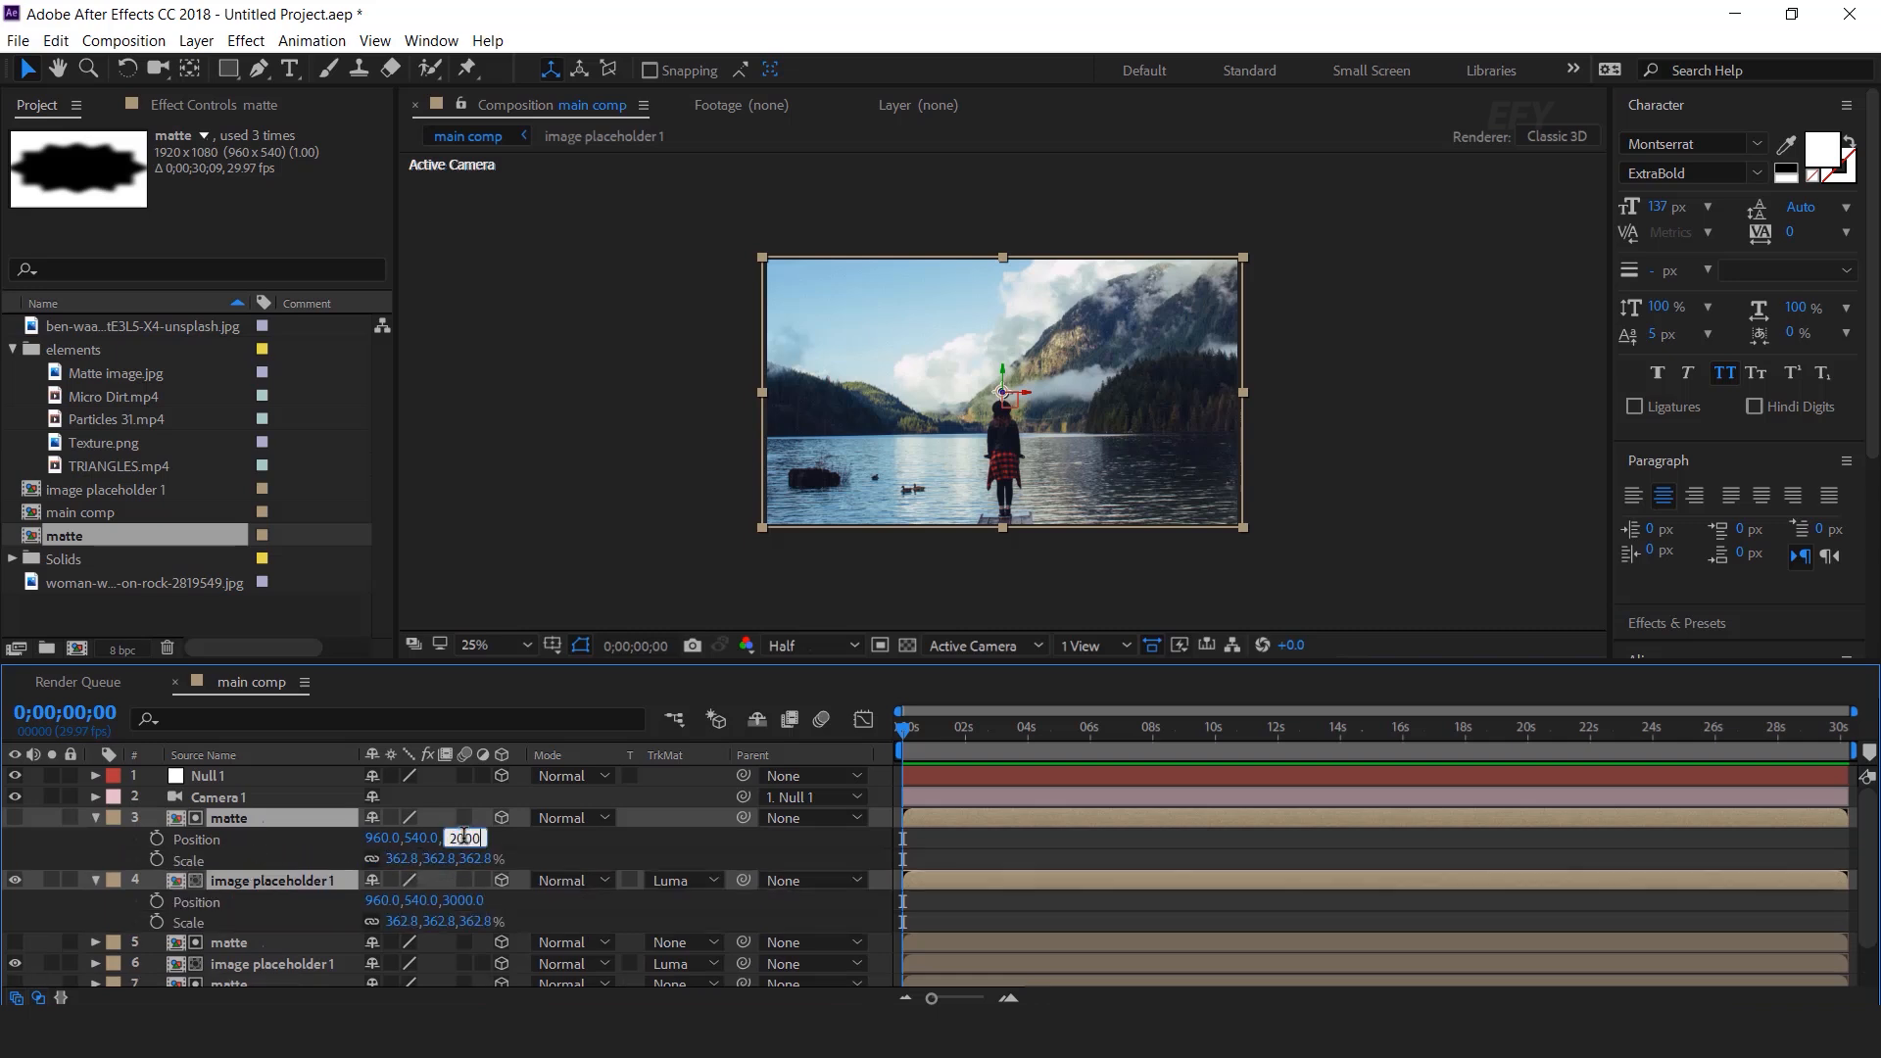
pyautogui.press('Return')
pyautogui.moveTo(478, 867); pyautogui.dragTo(280, 875)
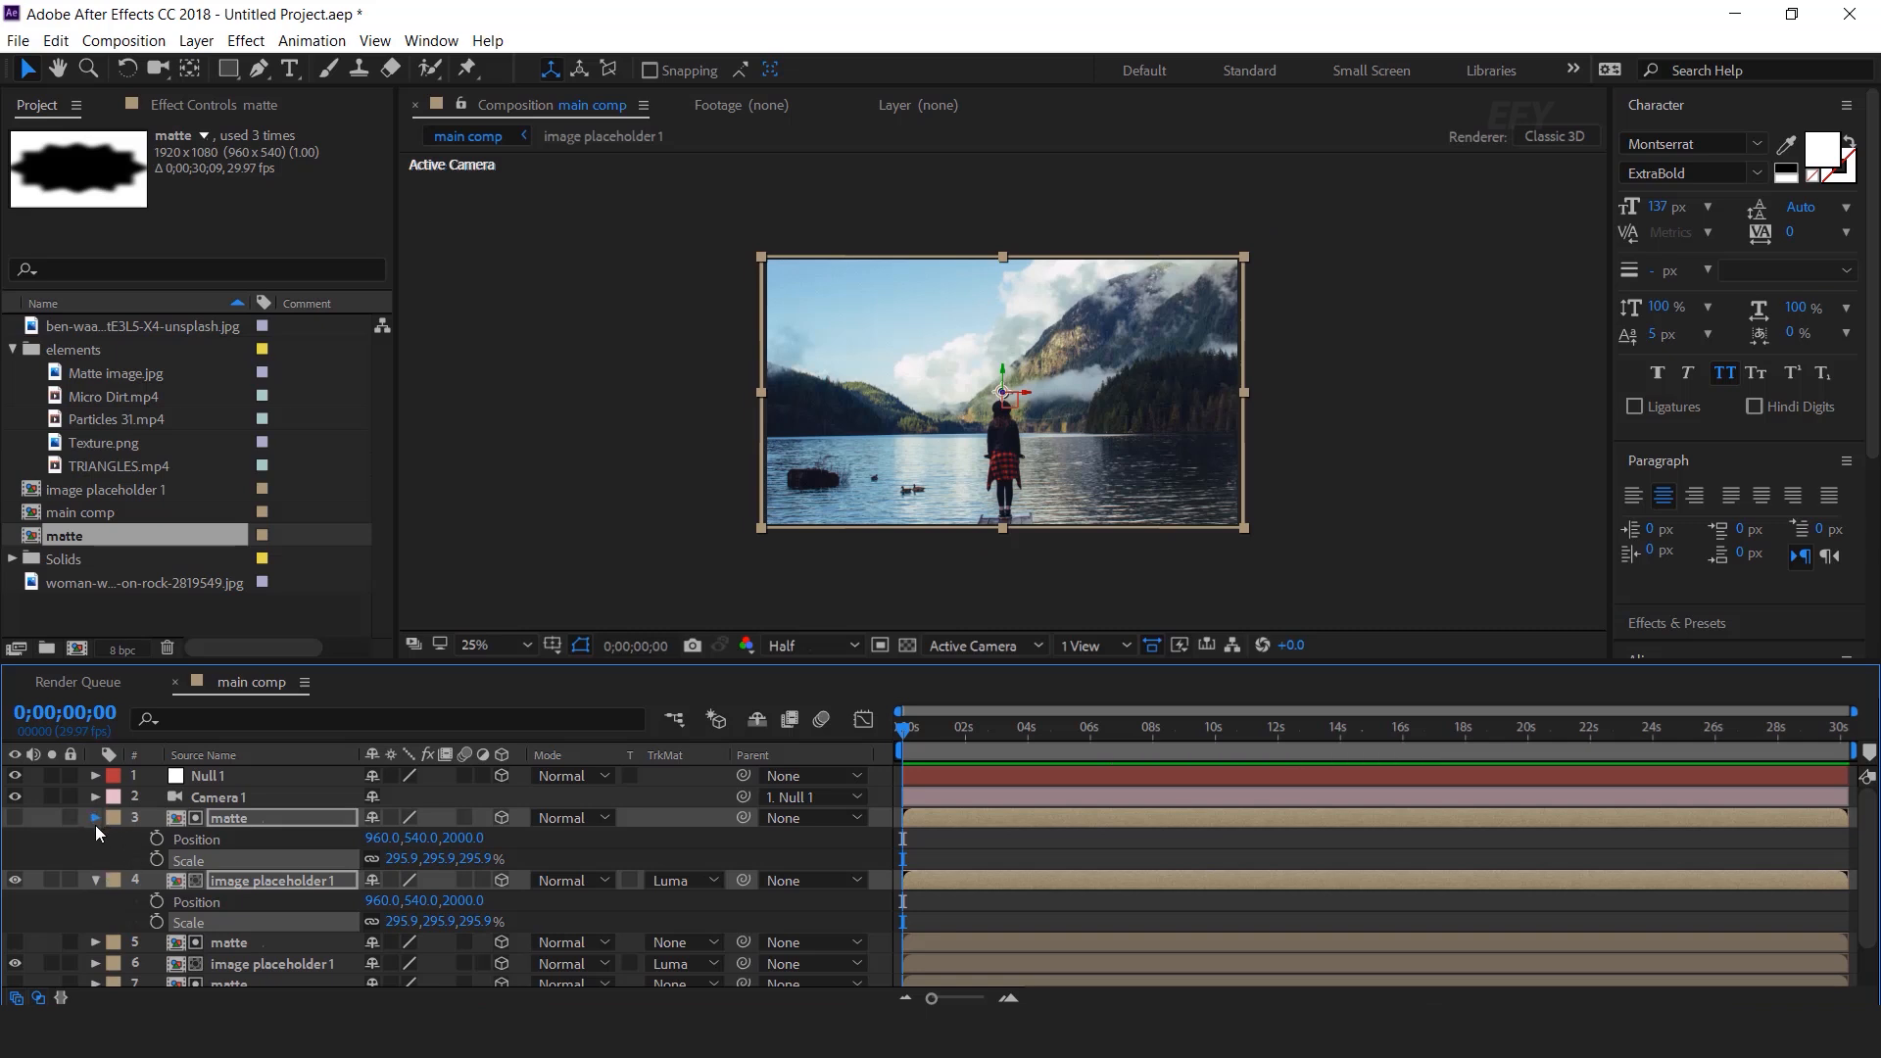
# Step: Collapse the properties of the matte and placeholder pair at Z 2000 and duplicate both layers
pyautogui.click(95, 818)
pyautogui.click(240, 857)
pyautogui.click(244, 838)
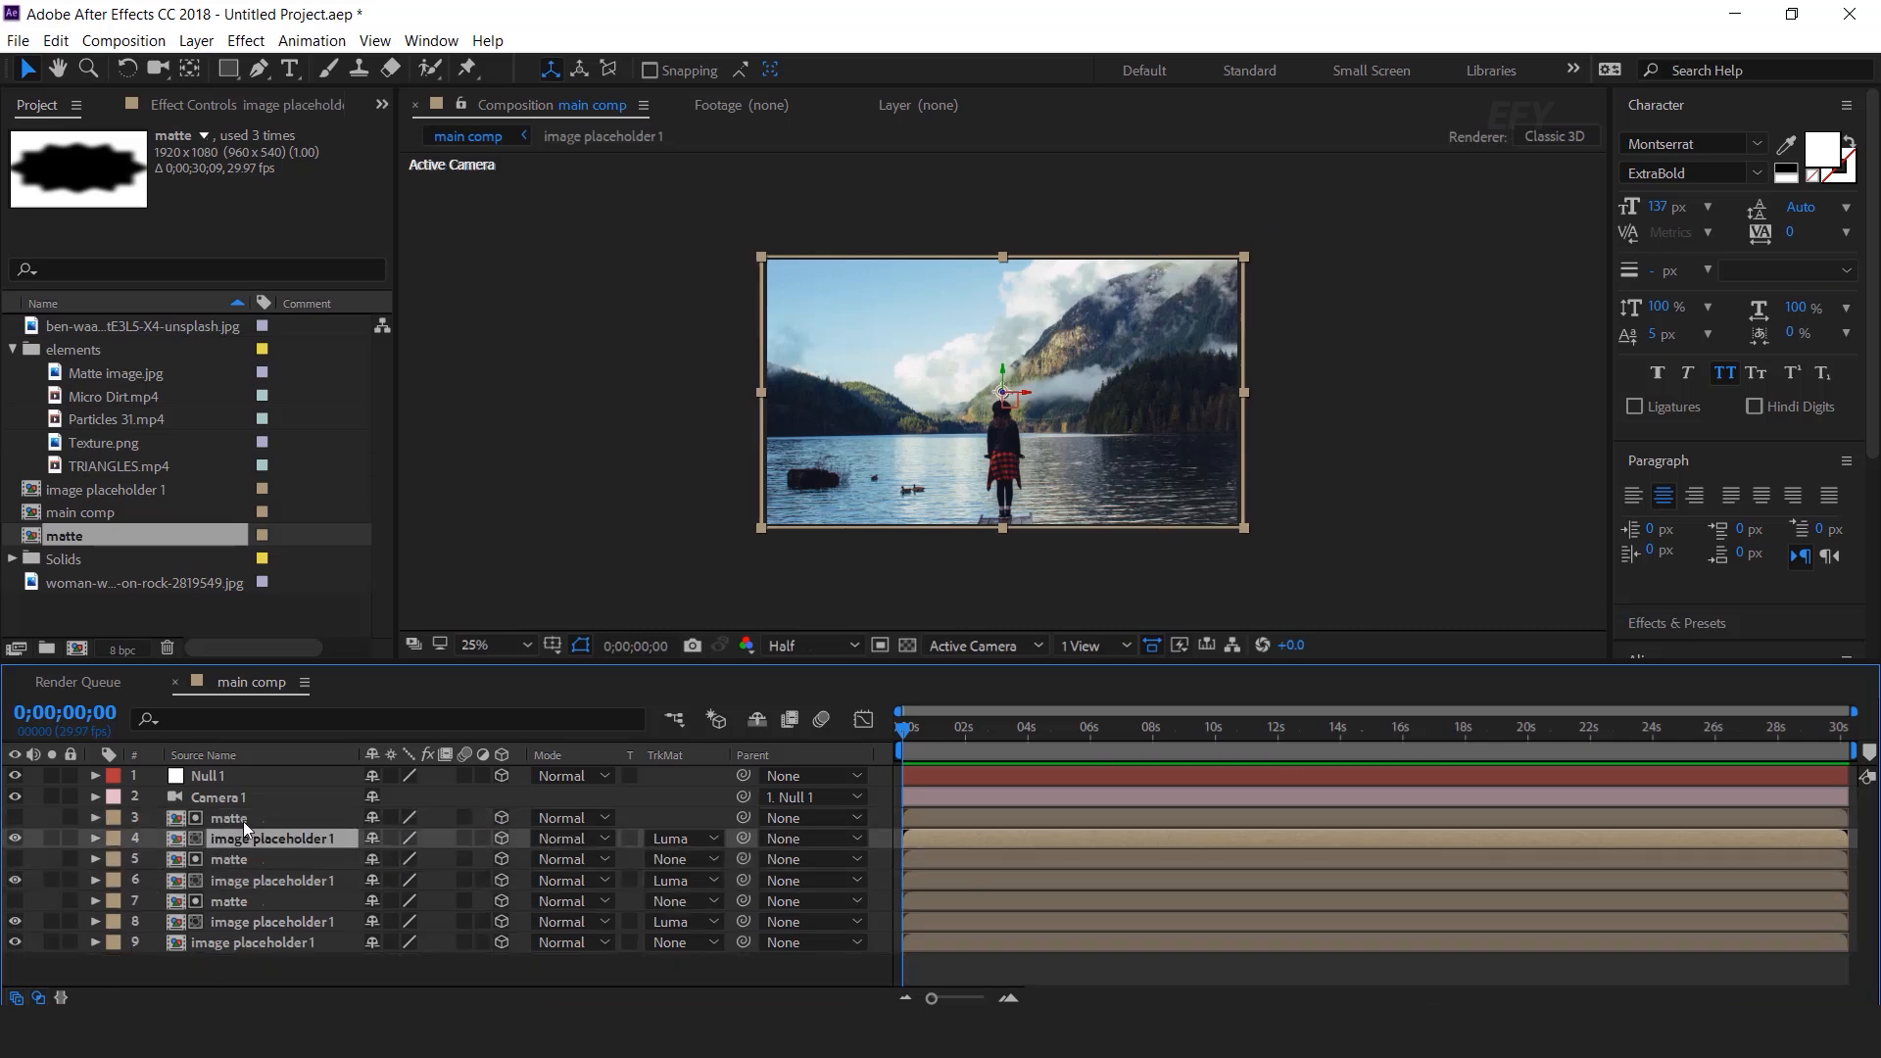
pyautogui.keyDown('shift'); pyautogui.click(243, 817); pyautogui.keyUp('shift')
pyautogui.hotkey('ctrl', 'd')
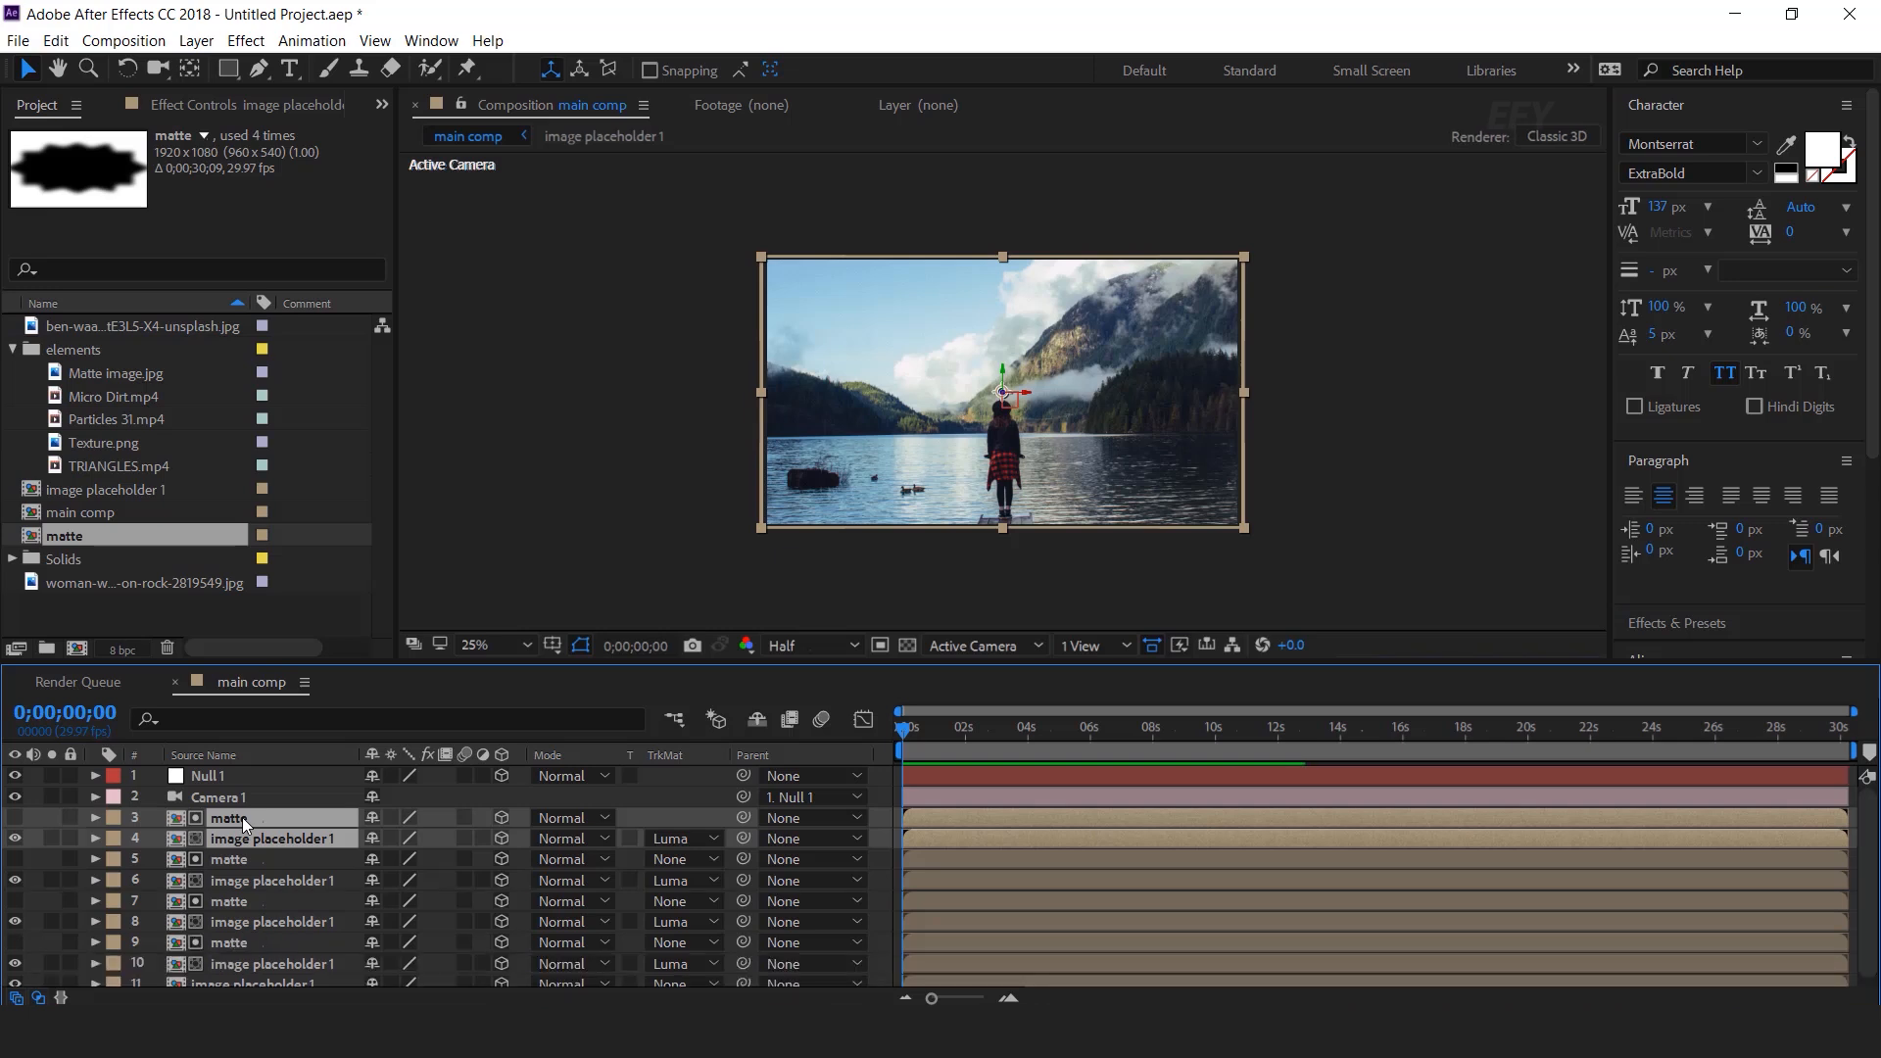
# Step: Set the newest matte and placeholder pair to Z position 1000 and scale 227.2%, then collapse their properties
pyautogui.press('p')
pyautogui.hotkey('shift', 's')
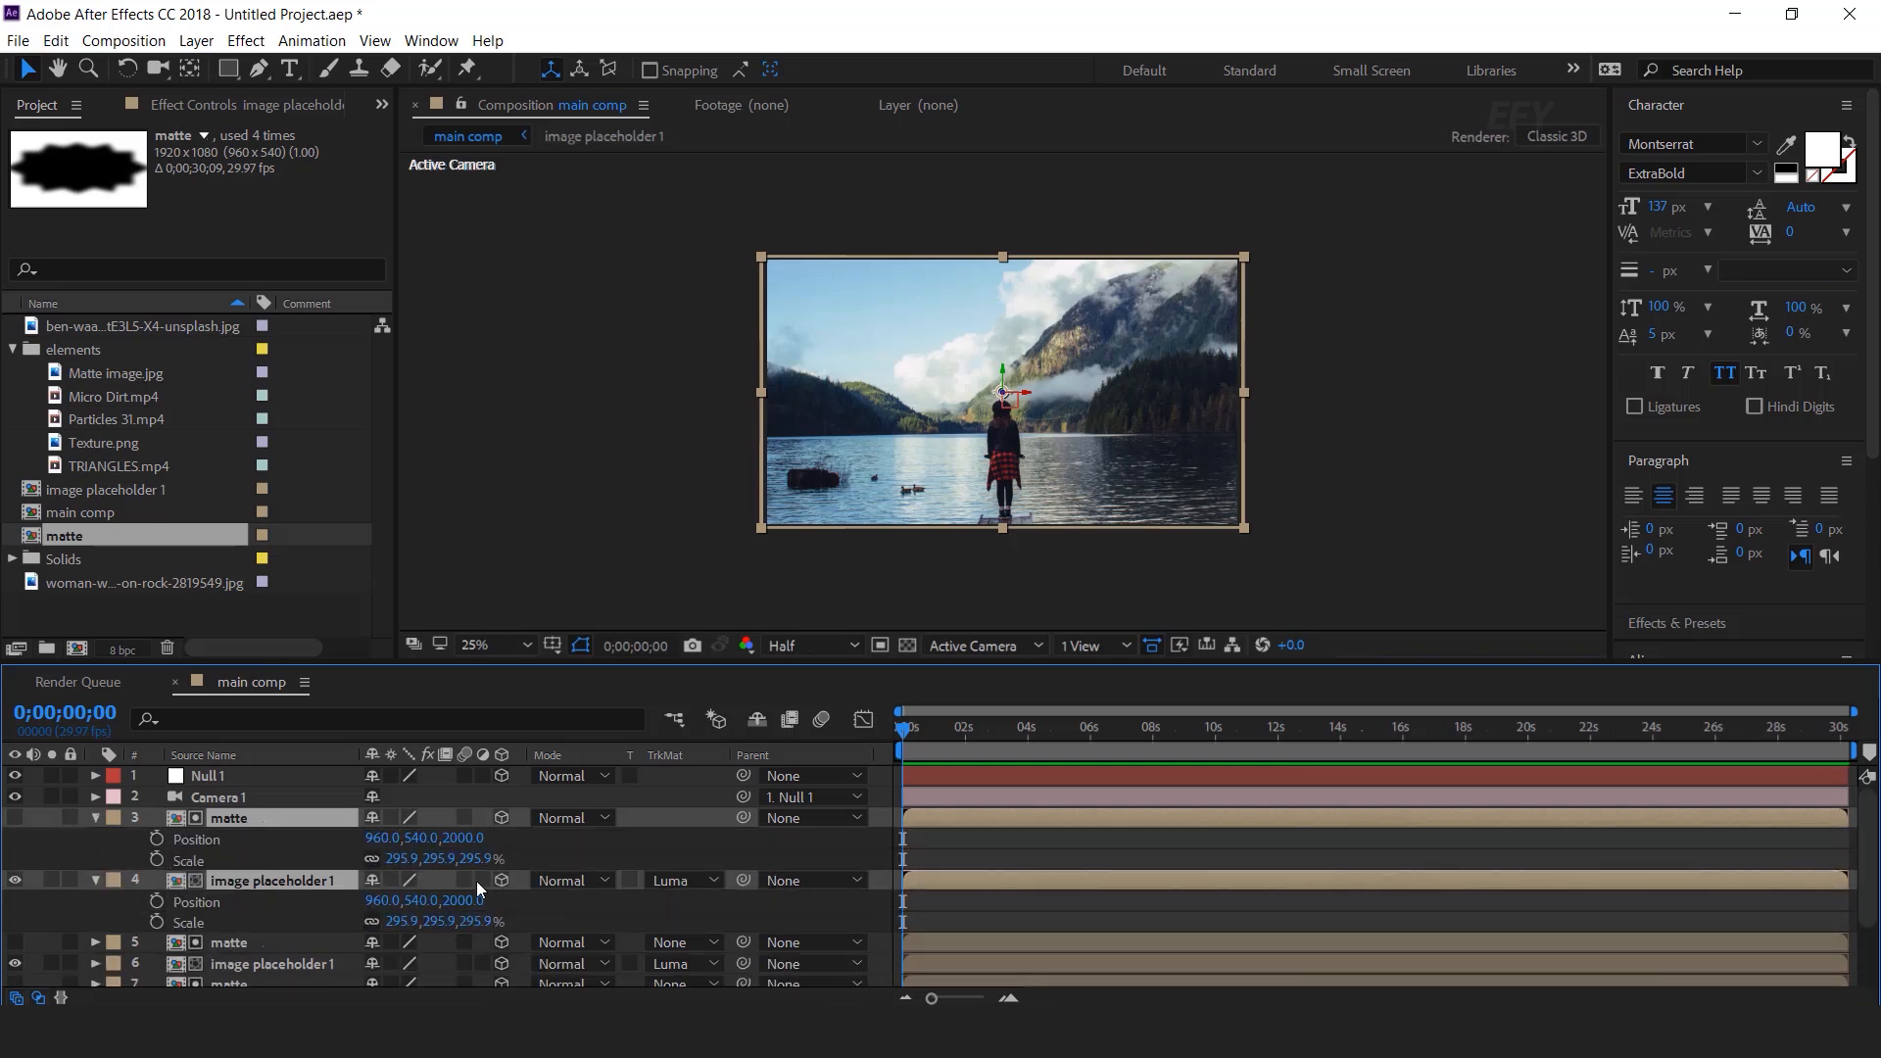
pyautogui.click(463, 839)
pyautogui.write('100')
pyautogui.press('Return')
pyautogui.click(478, 858)
pyautogui.click(493, 857)
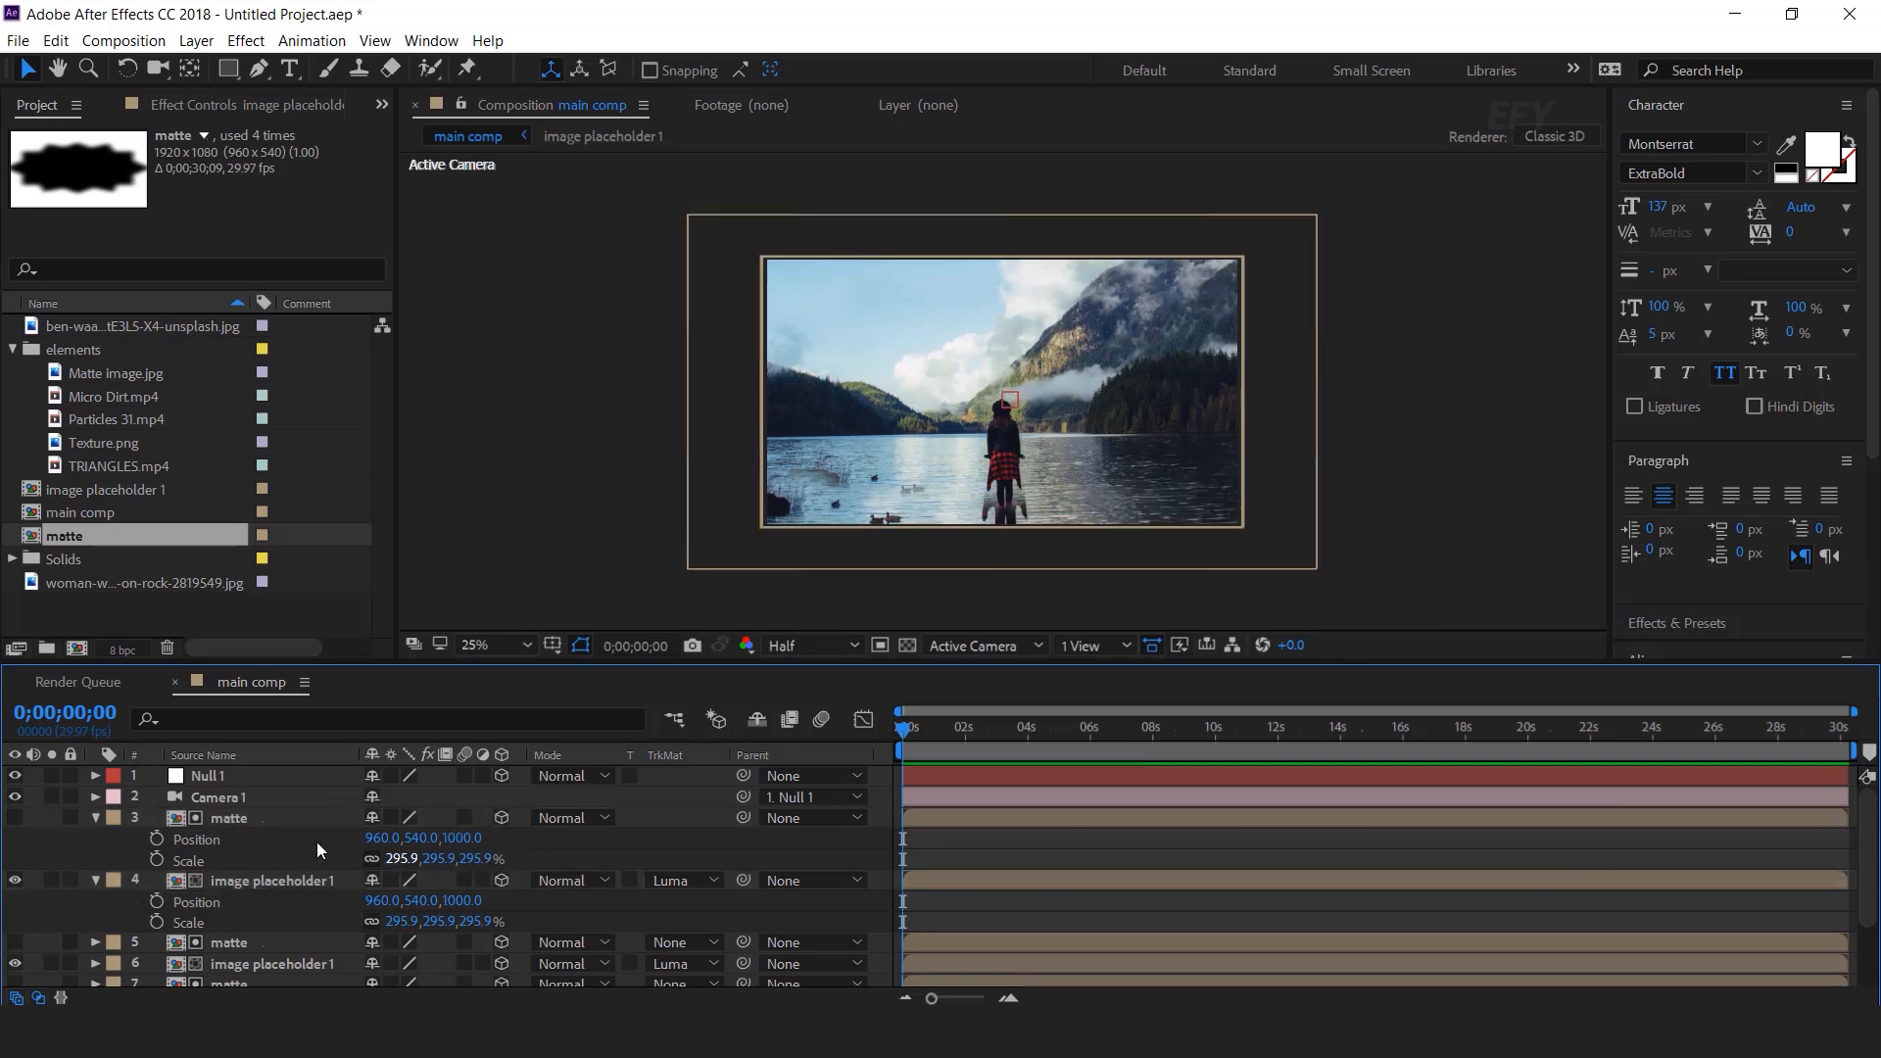
pyautogui.moveTo(482, 858); pyautogui.dragTo(390, 858)
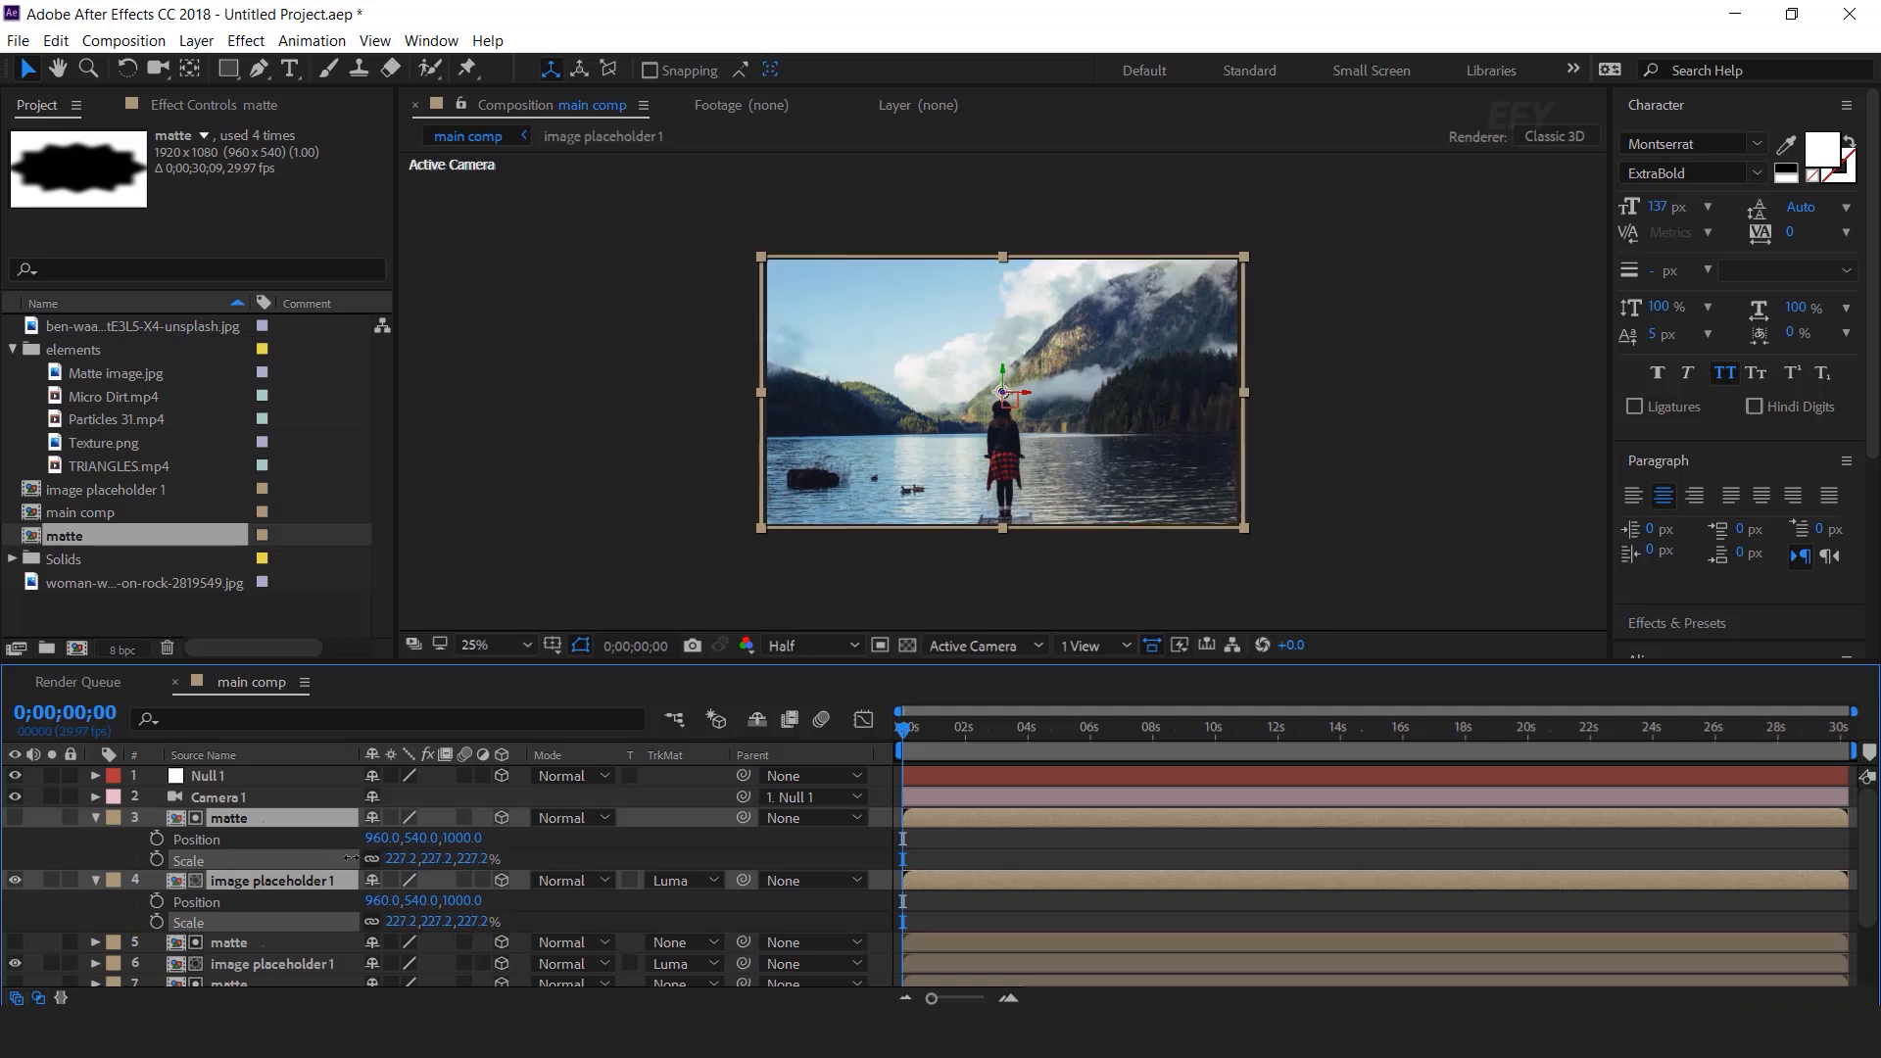
pyautogui.click(982, 925)
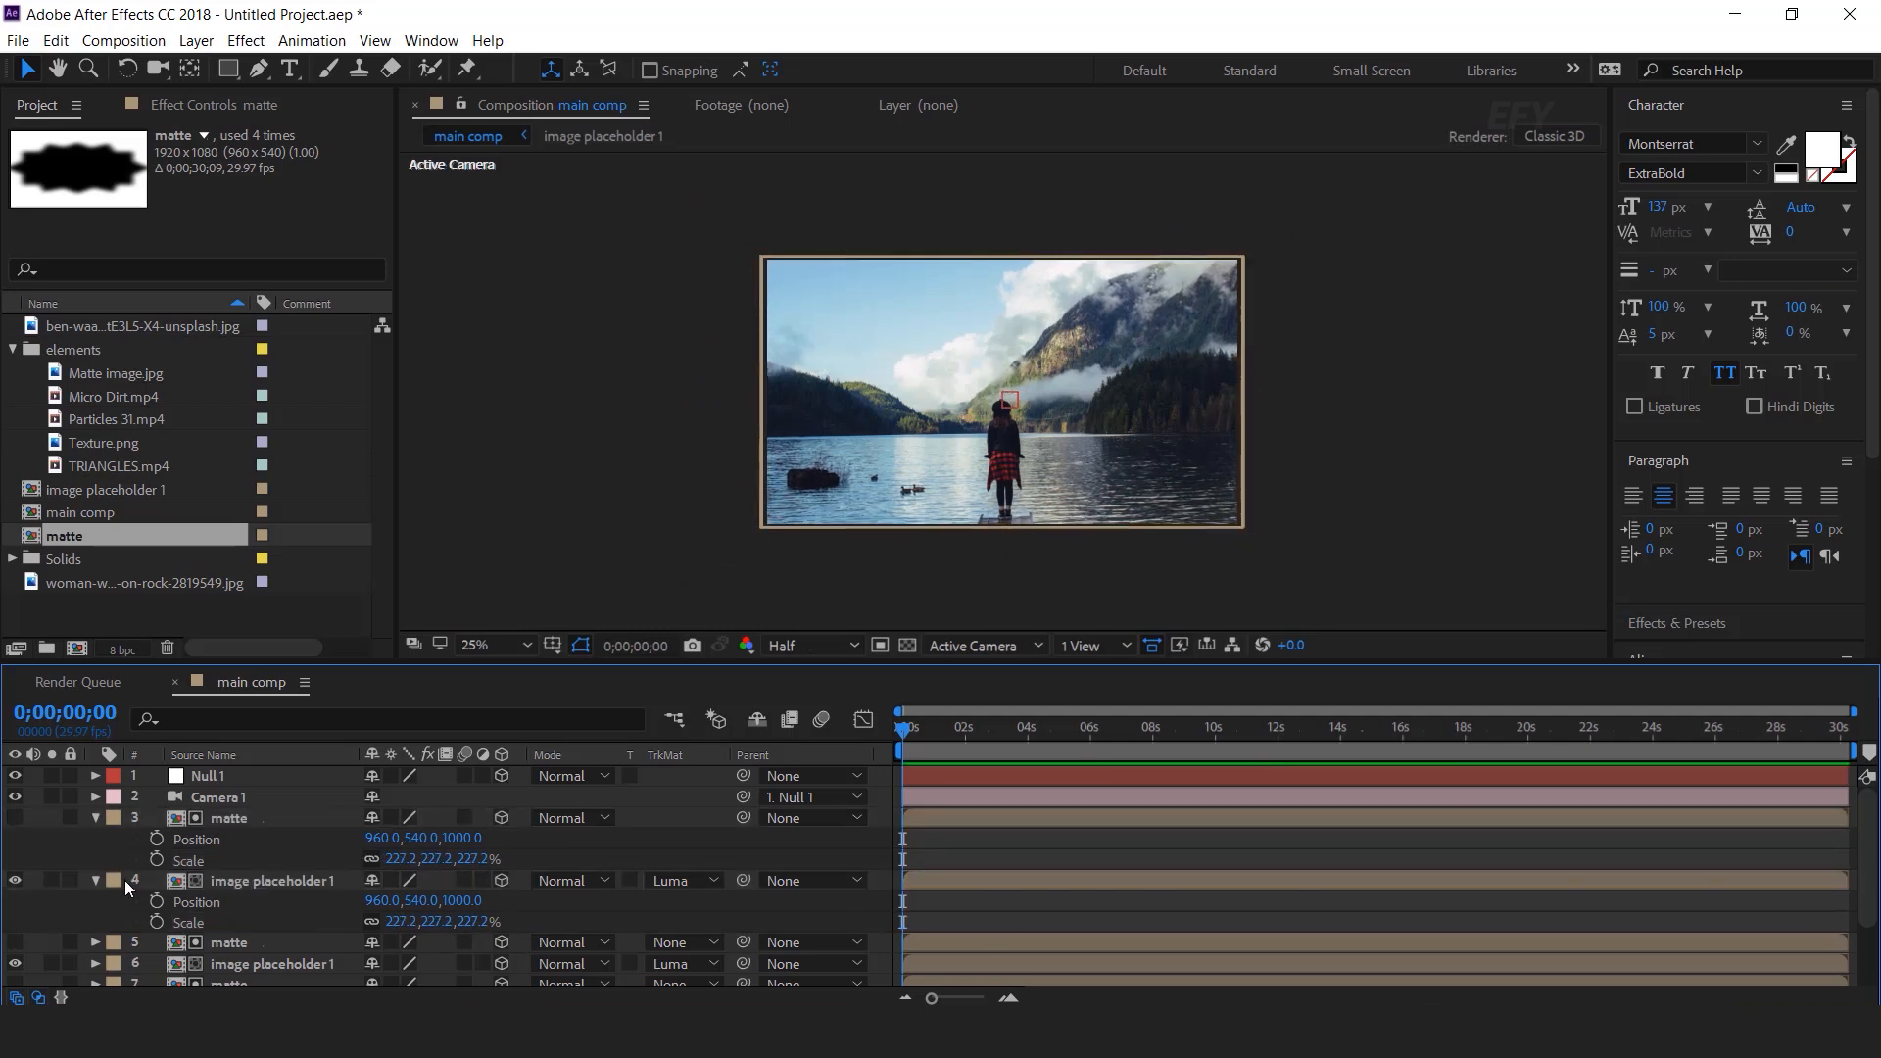
pyautogui.click(95, 880)
pyautogui.click(95, 820)
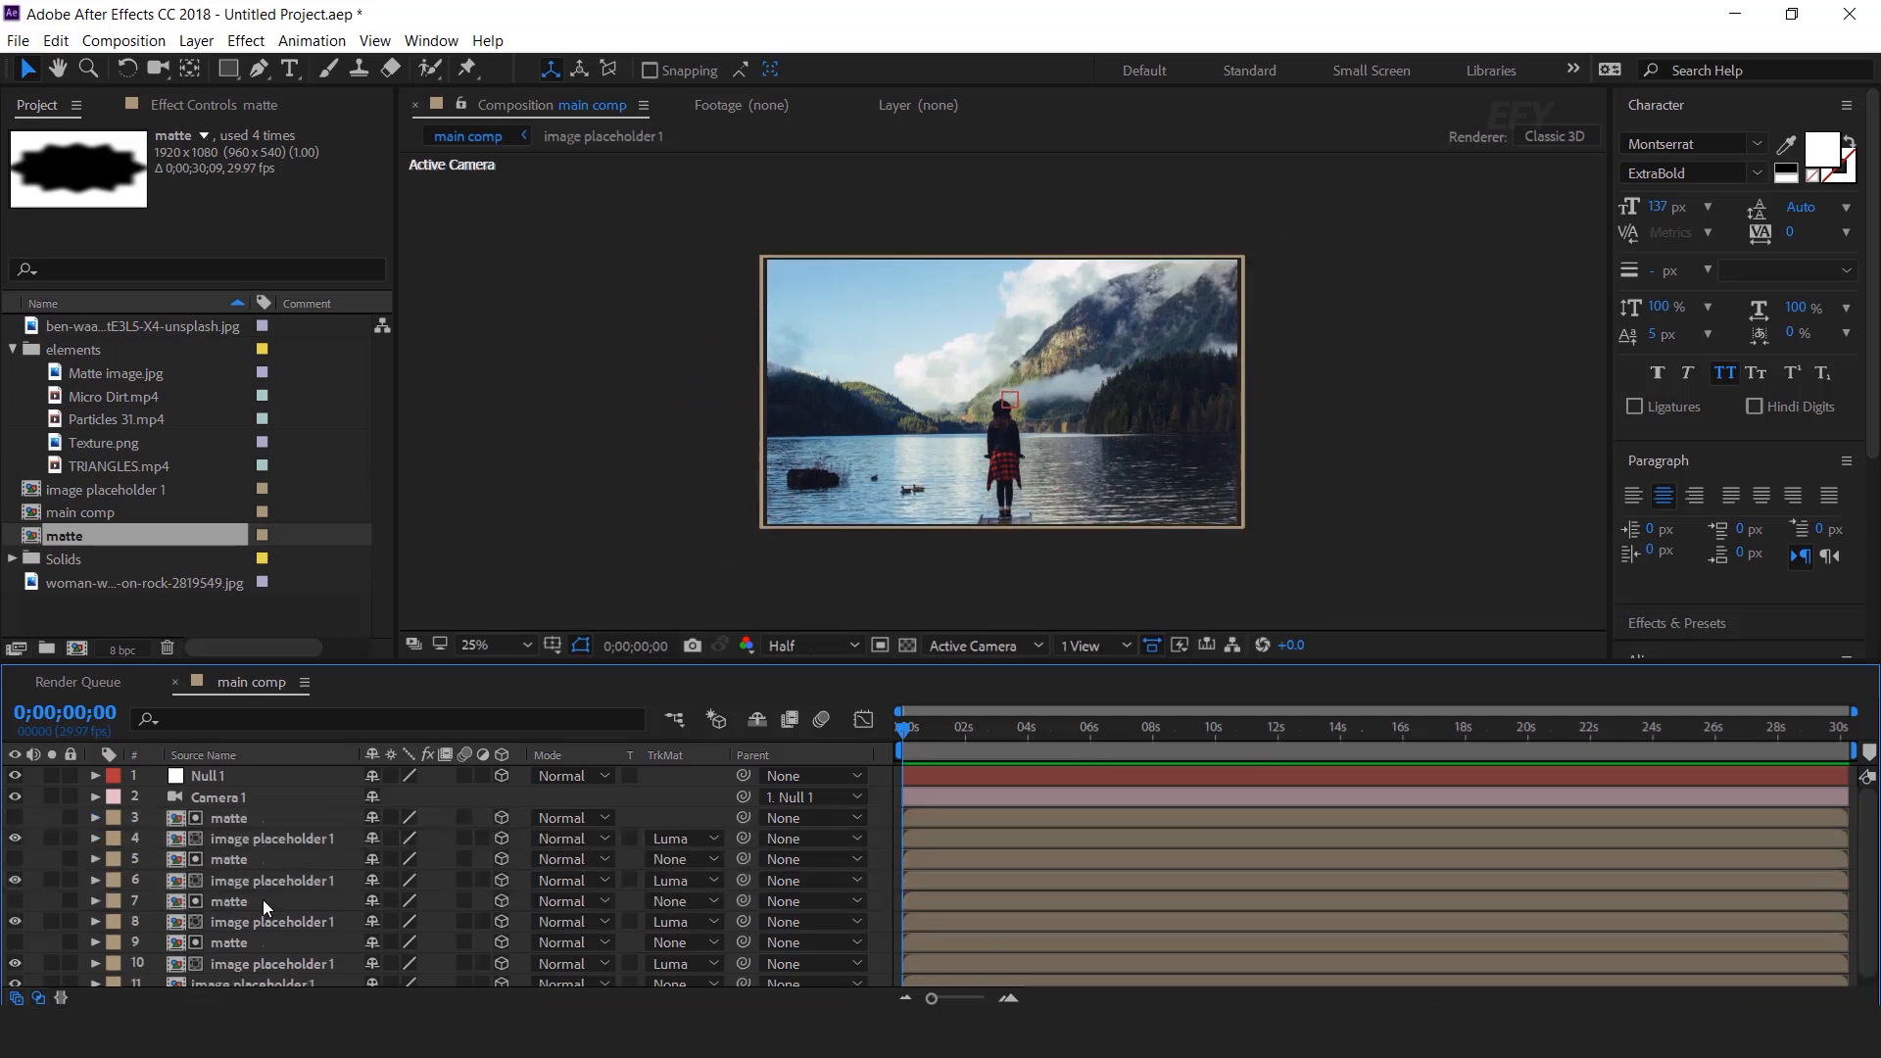
# Step: Add a Position keyframe to Camera 1 at 0;00;00;00
pyautogui.click(231, 799)
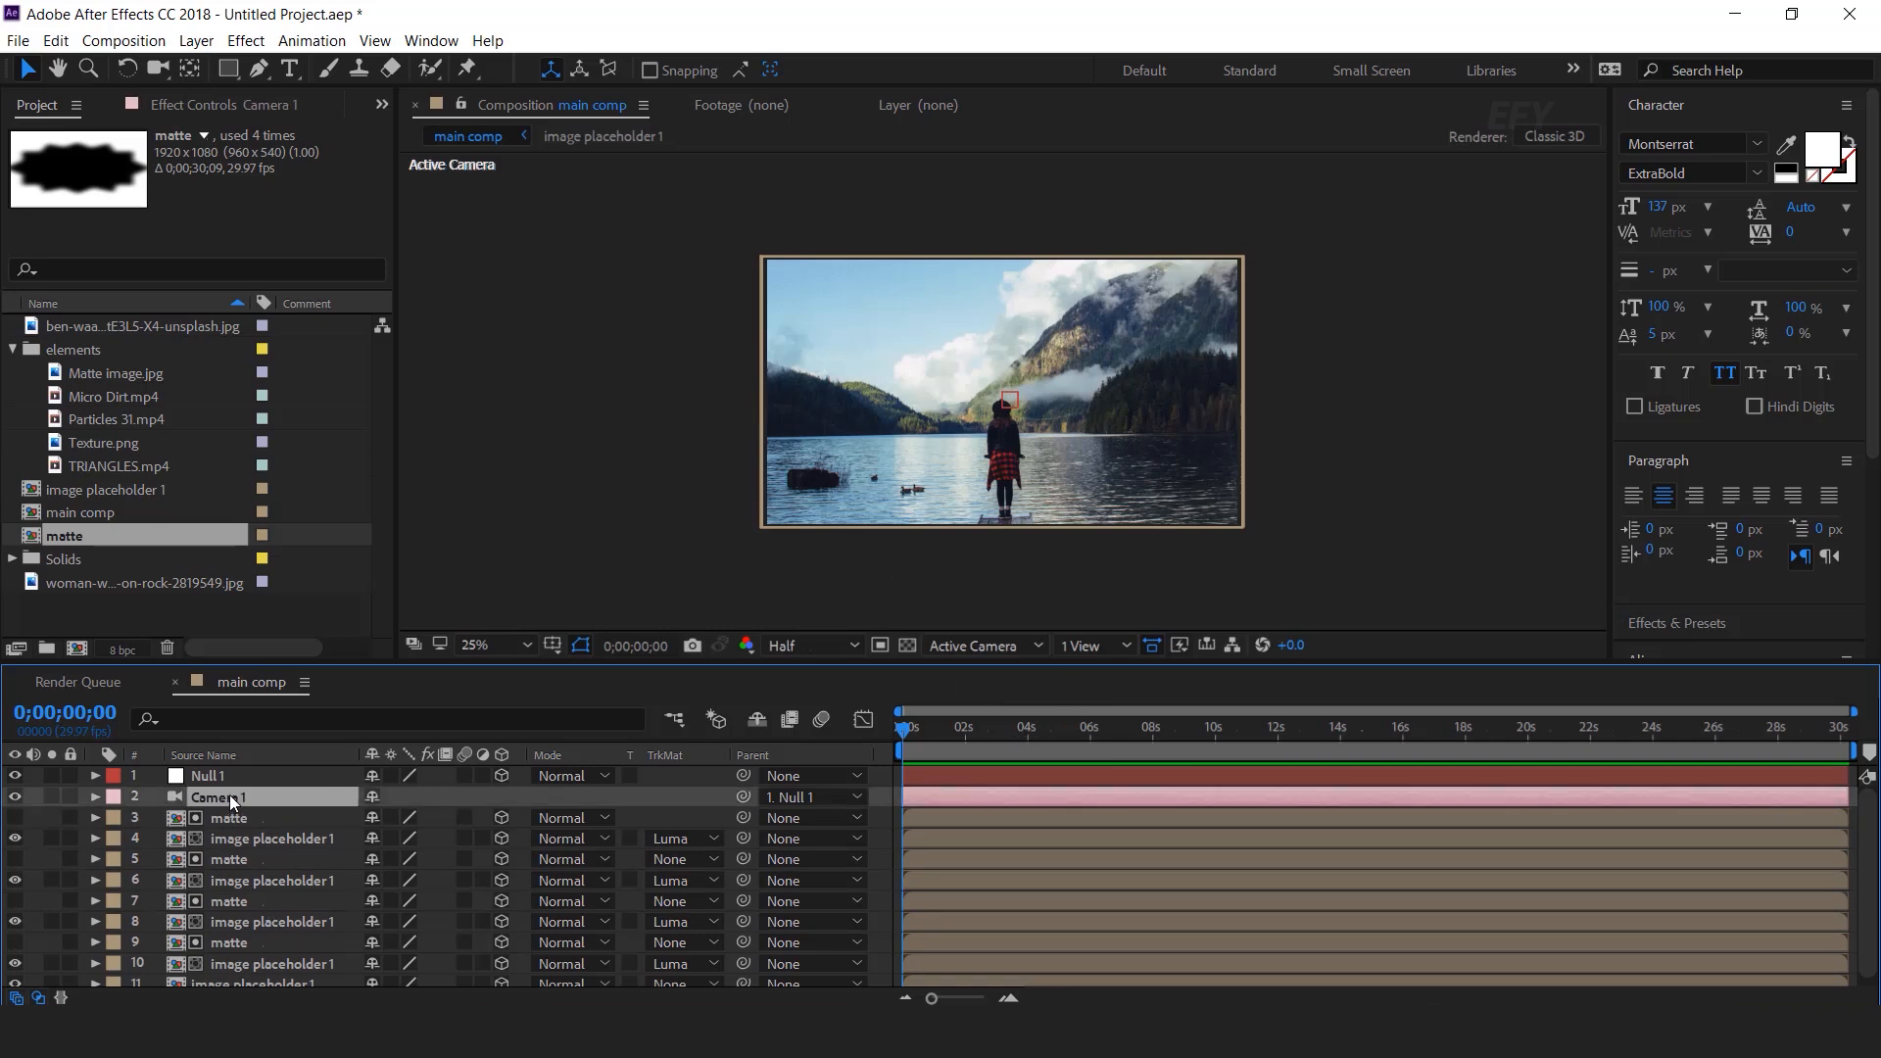
pyautogui.press('p')
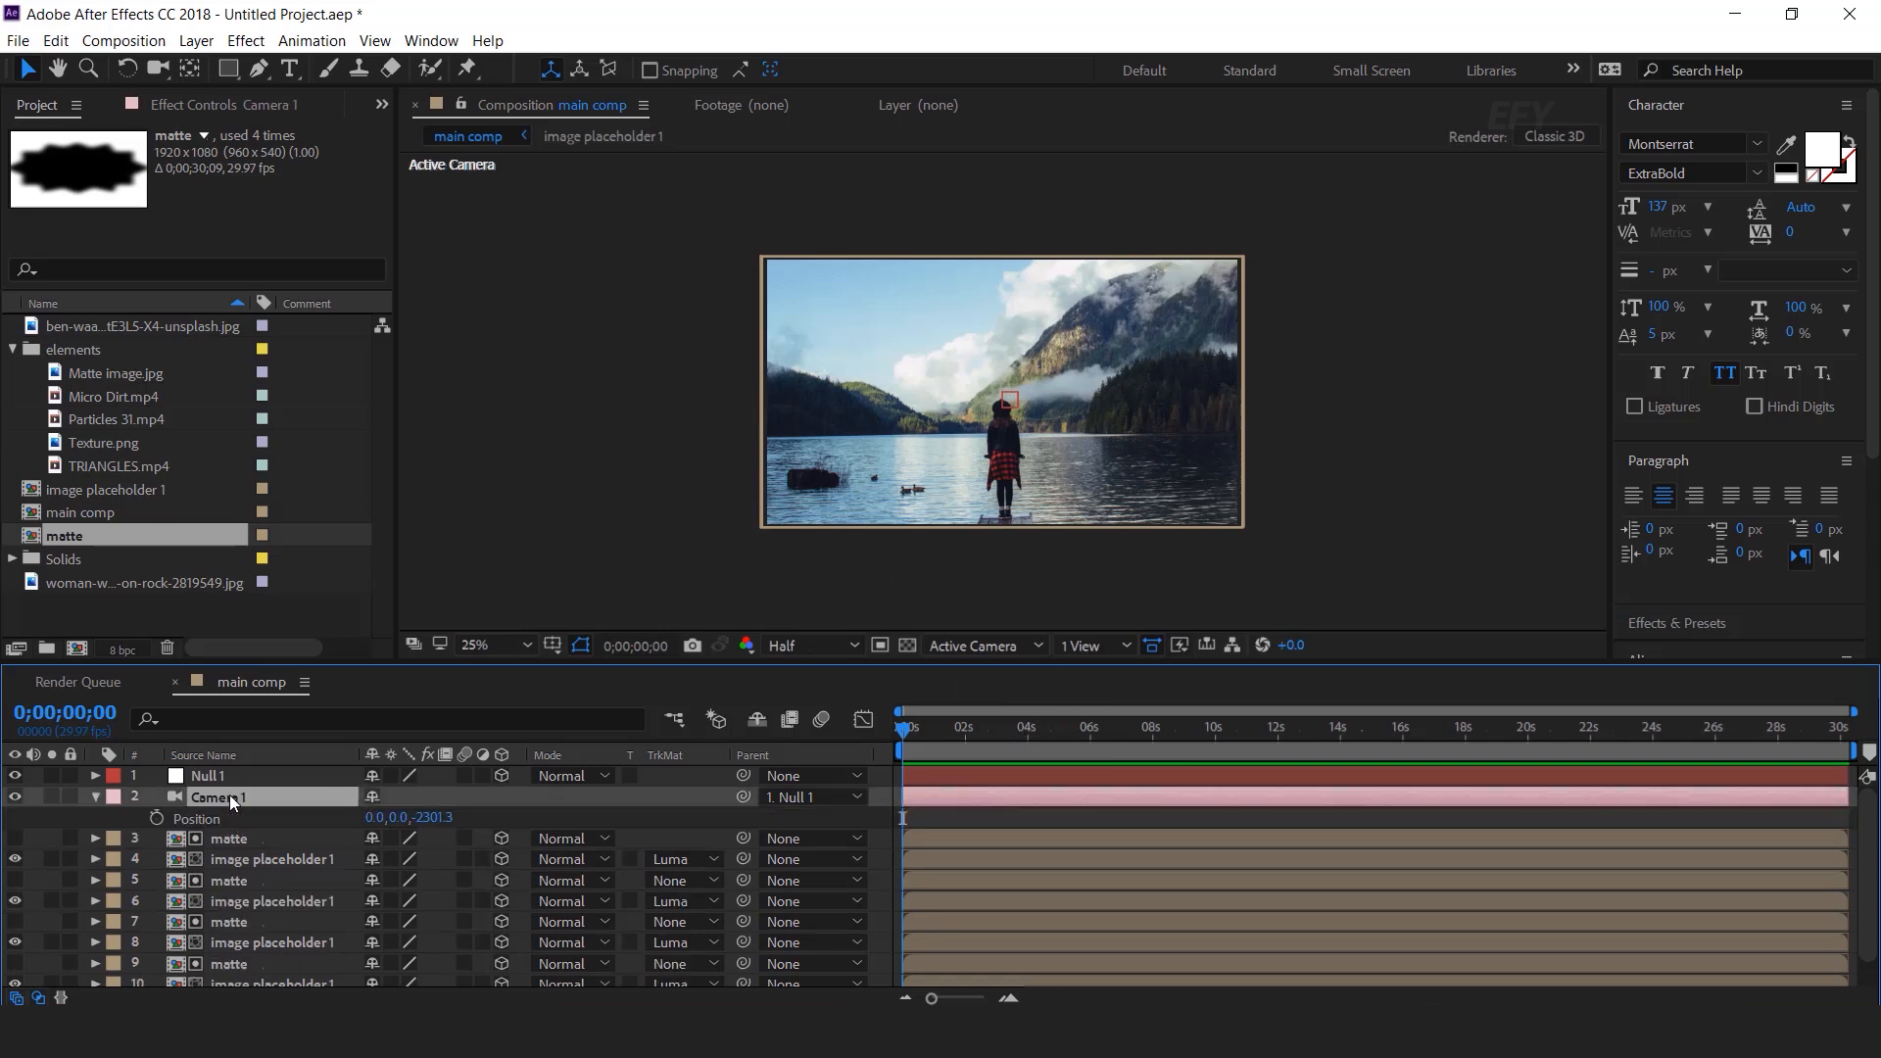
pyautogui.click(158, 817)
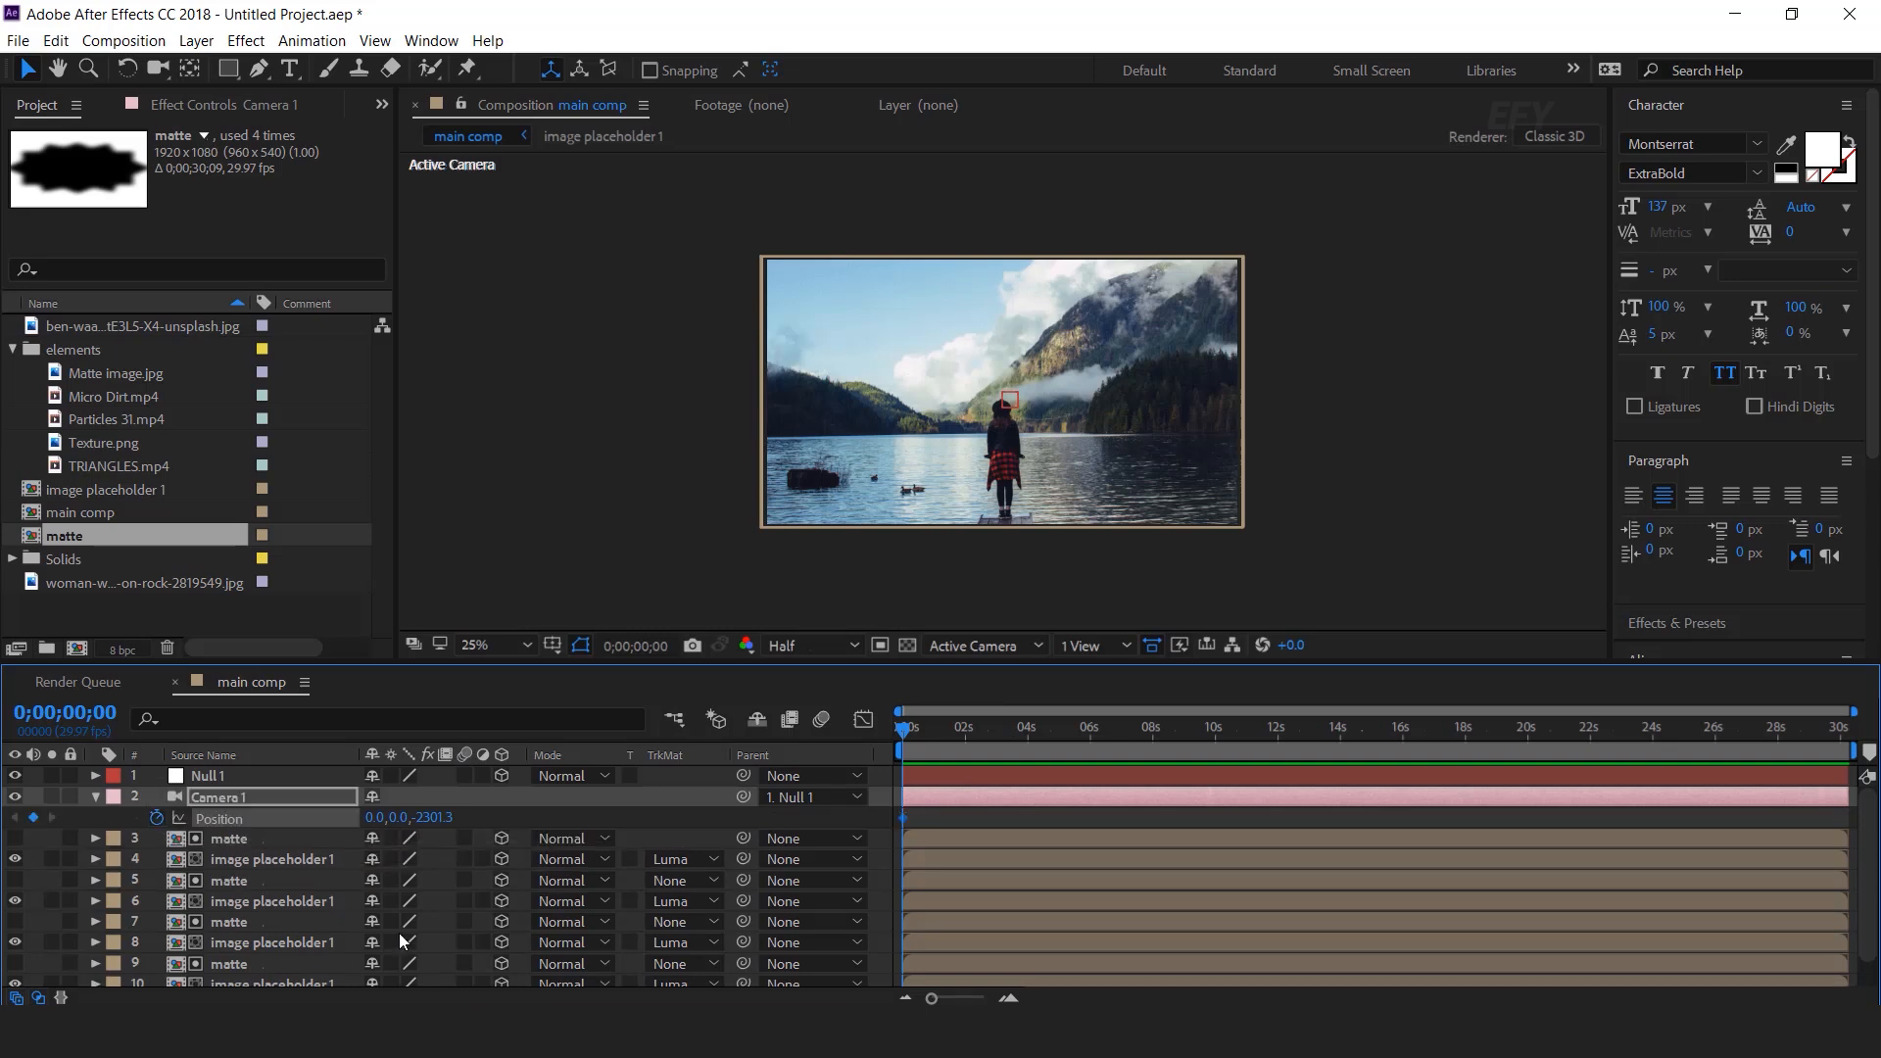
# Step: Keyframe Camera 1 at 0;00;06;01 with its Z position set to -98.3
pyautogui.press('=')
pyautogui.press('=')
pyautogui.press('=')
pyautogui.press('=')
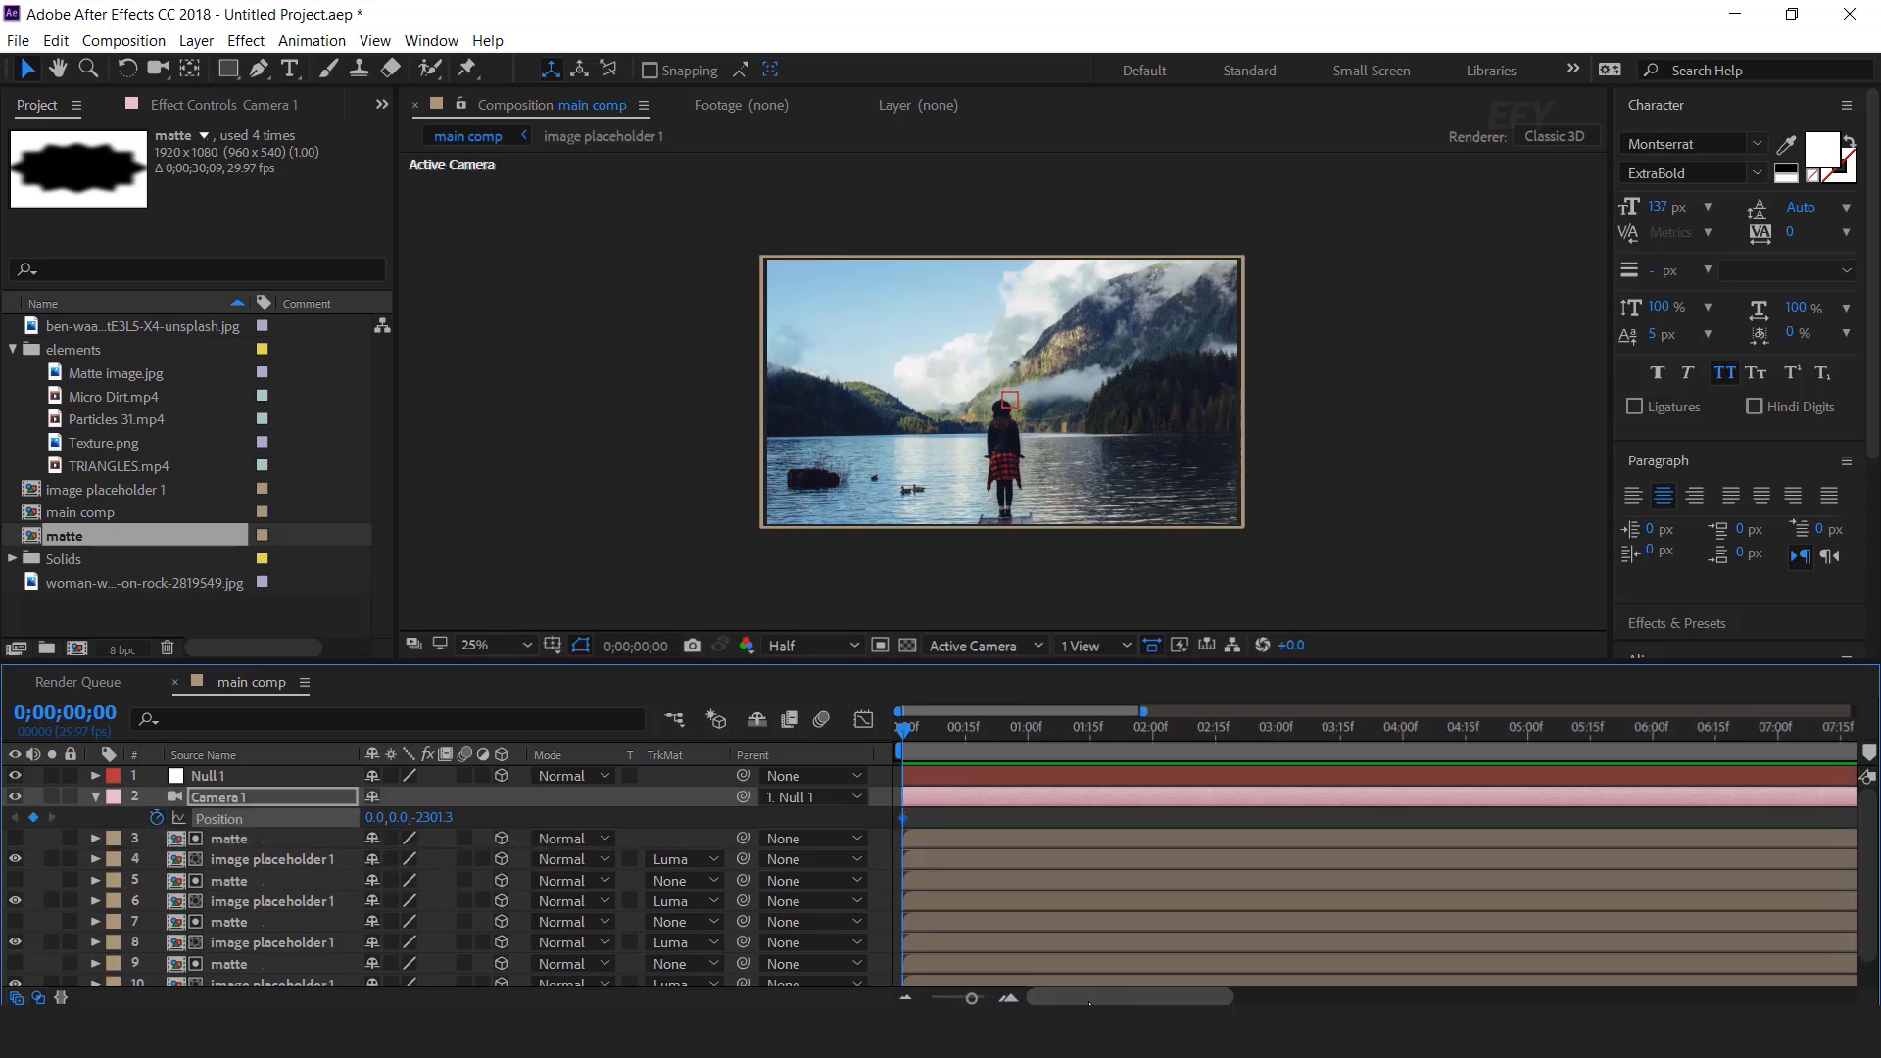
pyautogui.press('-')
pyautogui.moveTo(900, 730); pyautogui.dragTo(1300, 745)
pyautogui.moveTo(423, 817); pyautogui.dragTo(1420, 539)
pyautogui.scroll(2, 1420, 539)
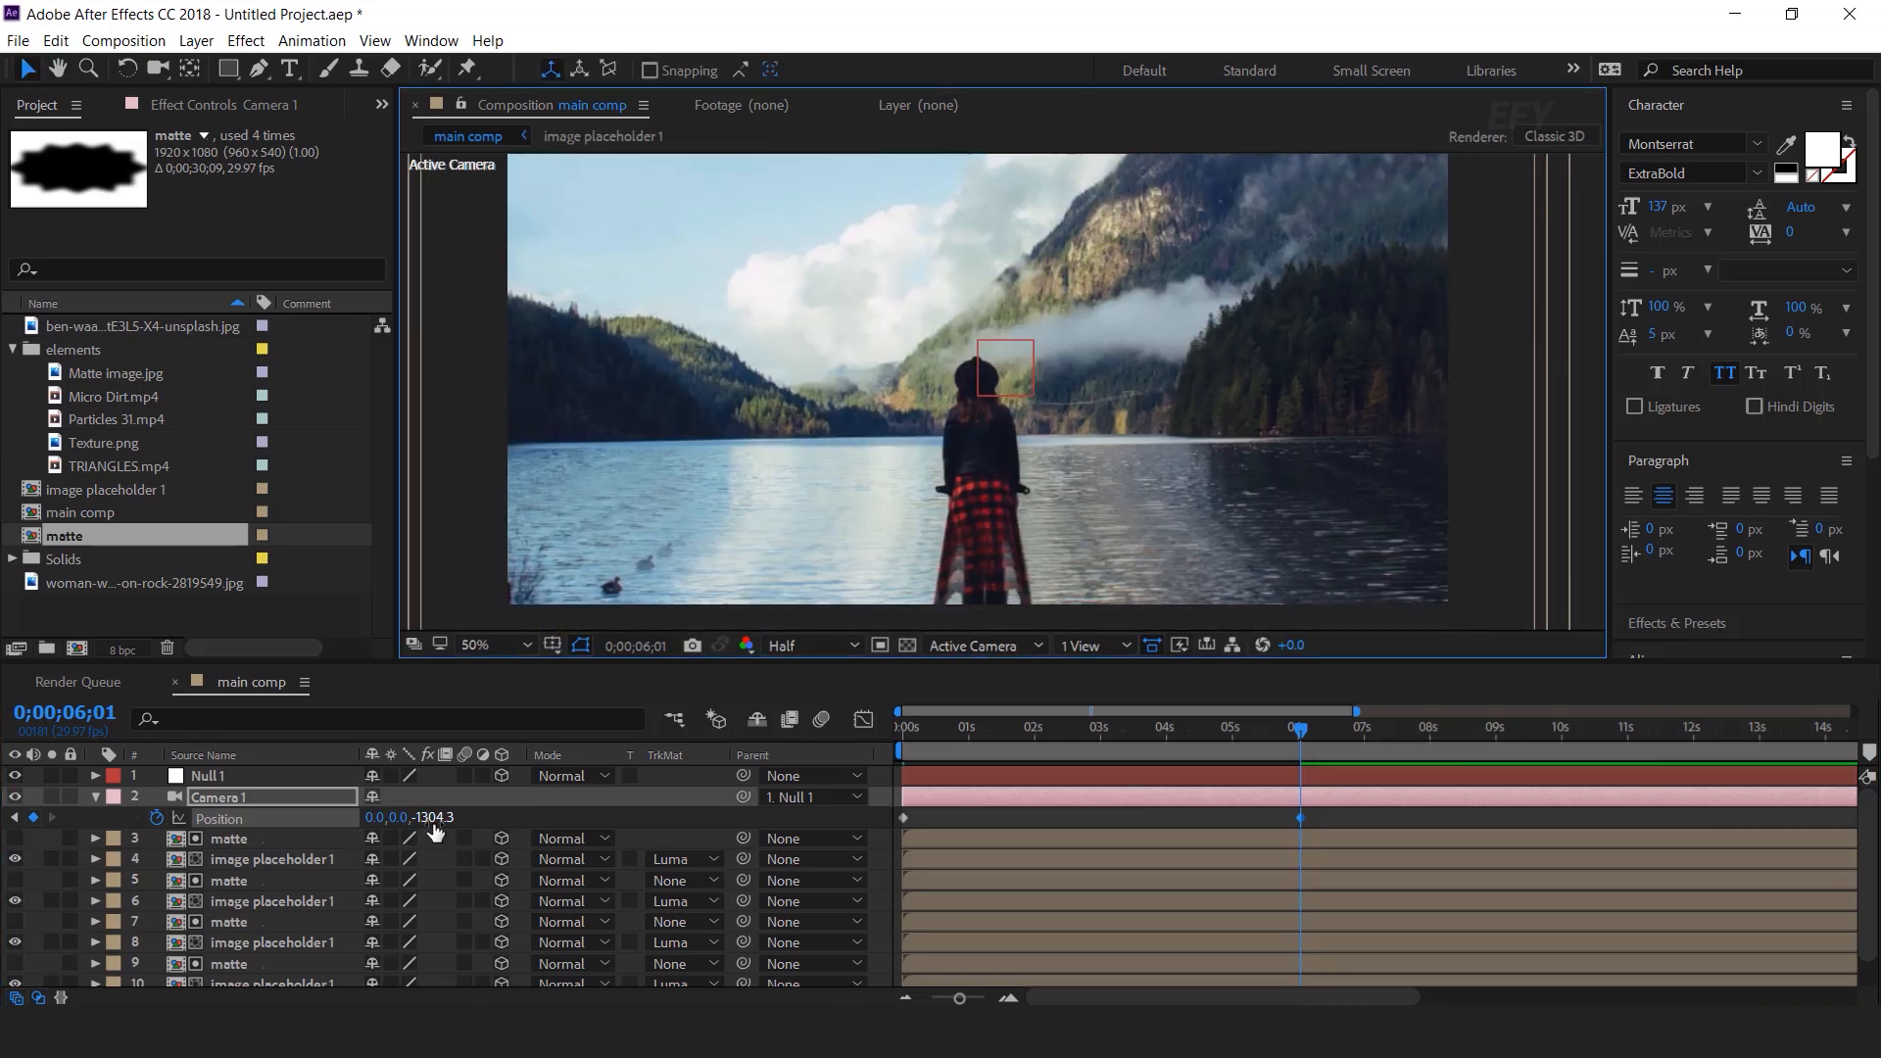
pyautogui.moveTo(774, 841); pyautogui.dragTo(1344, 895)
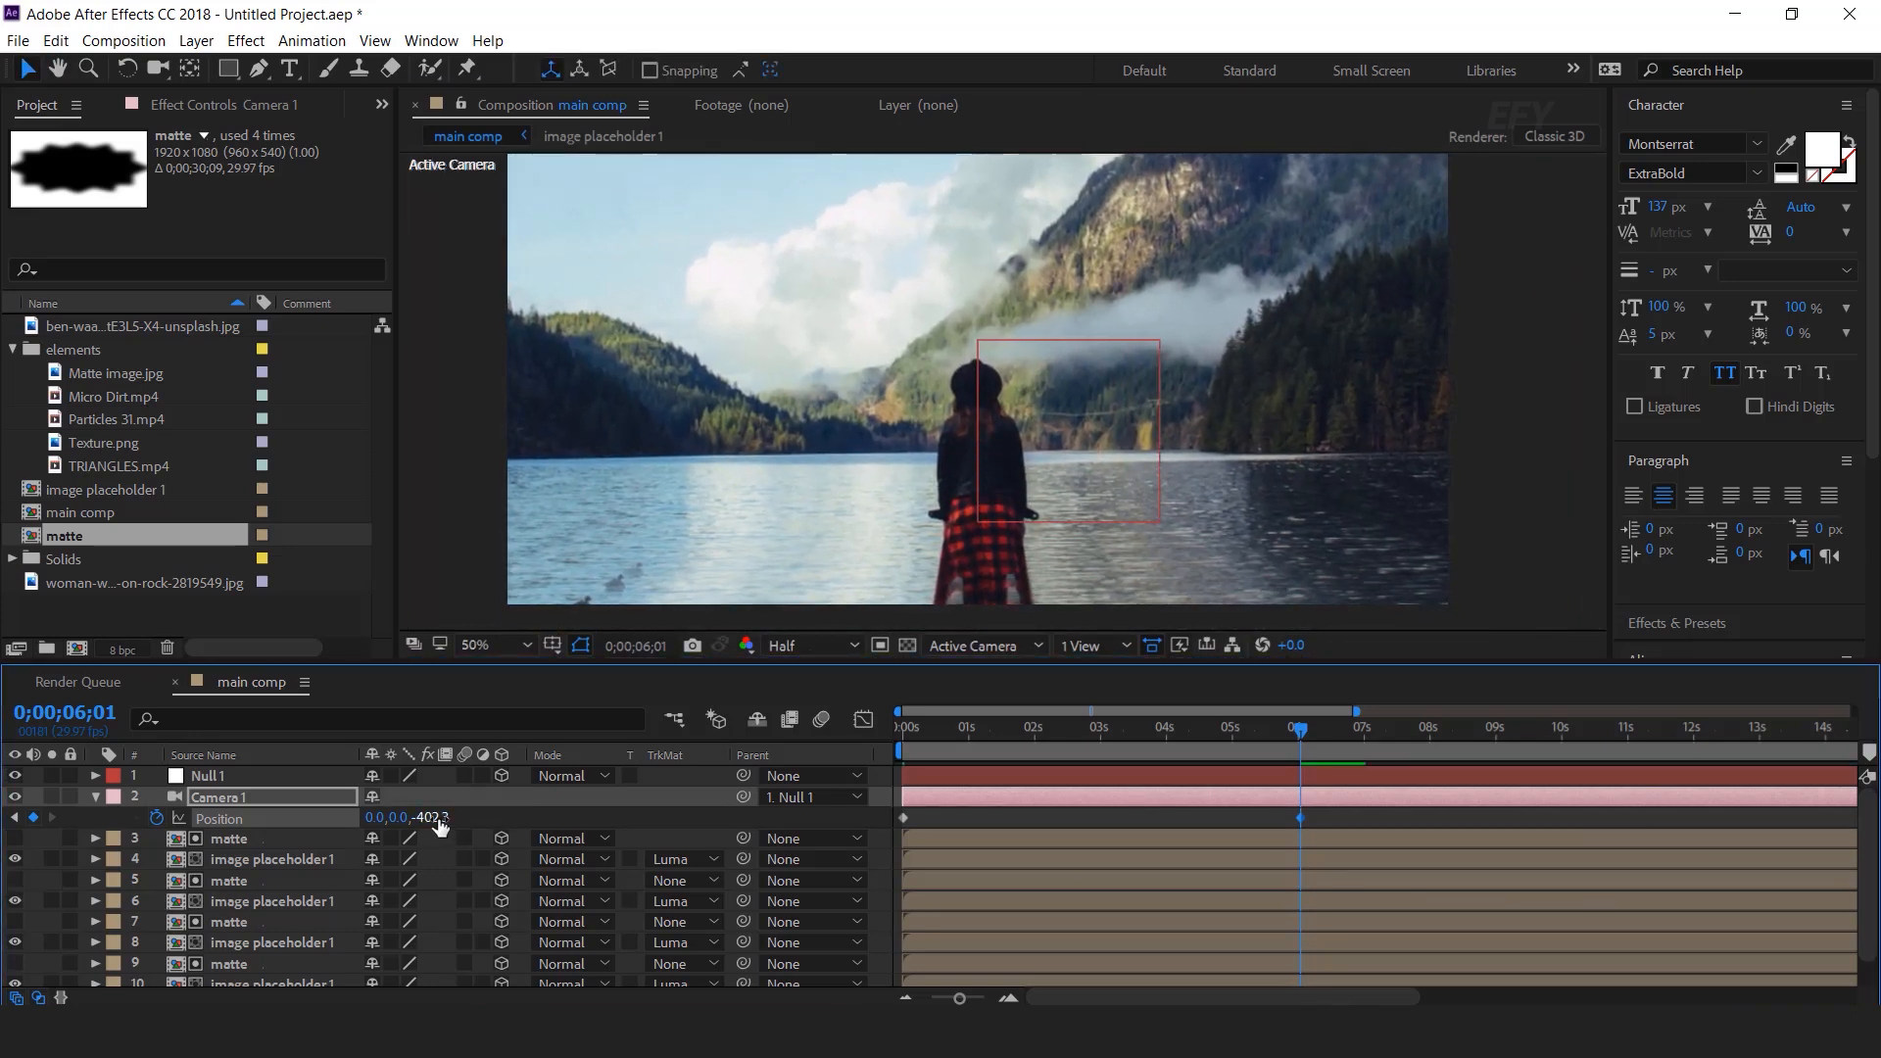
pyautogui.moveTo(438, 819); pyautogui.dragTo(759, 823)
pyautogui.scroll(-2, 1156, 362)
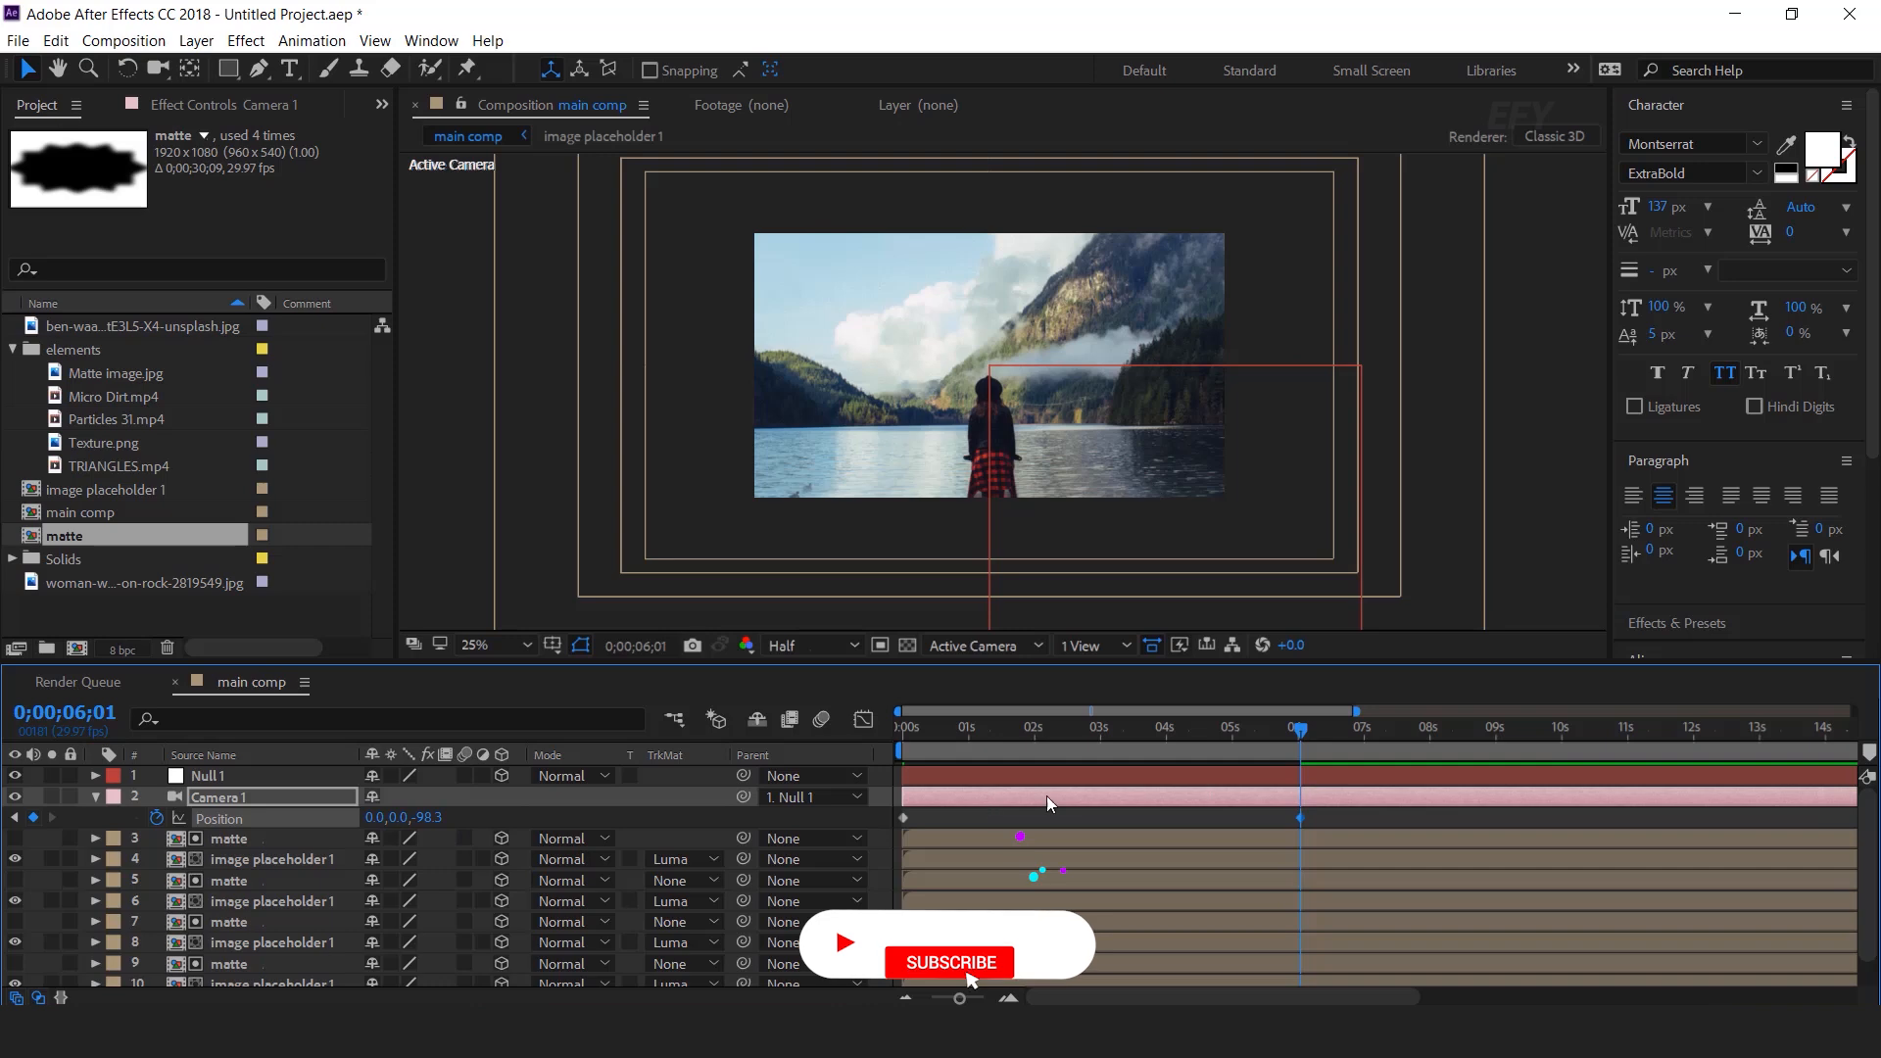
# Step: Play back the camera push-in from the start of main comp to check the depth effect
pyautogui.press('Home')
pyautogui.press('.')
pyautogui.press('space')
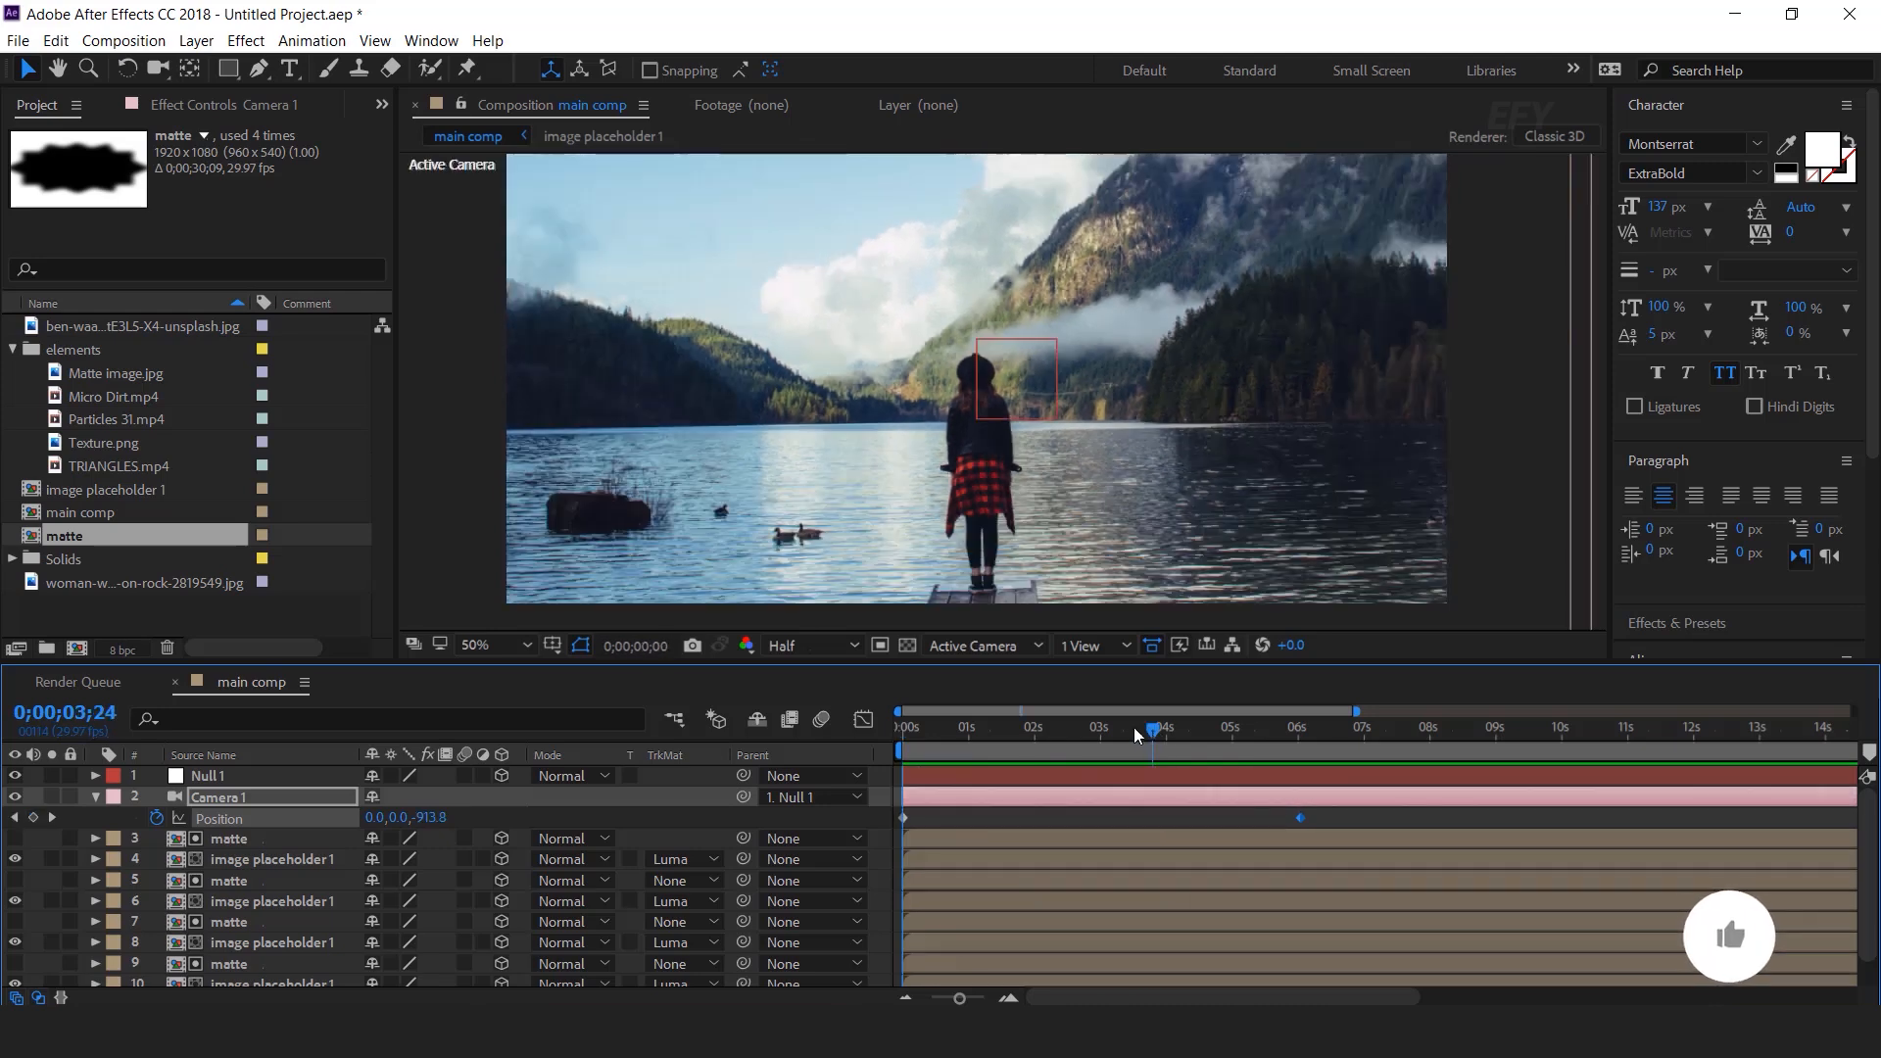
pyautogui.press('space')
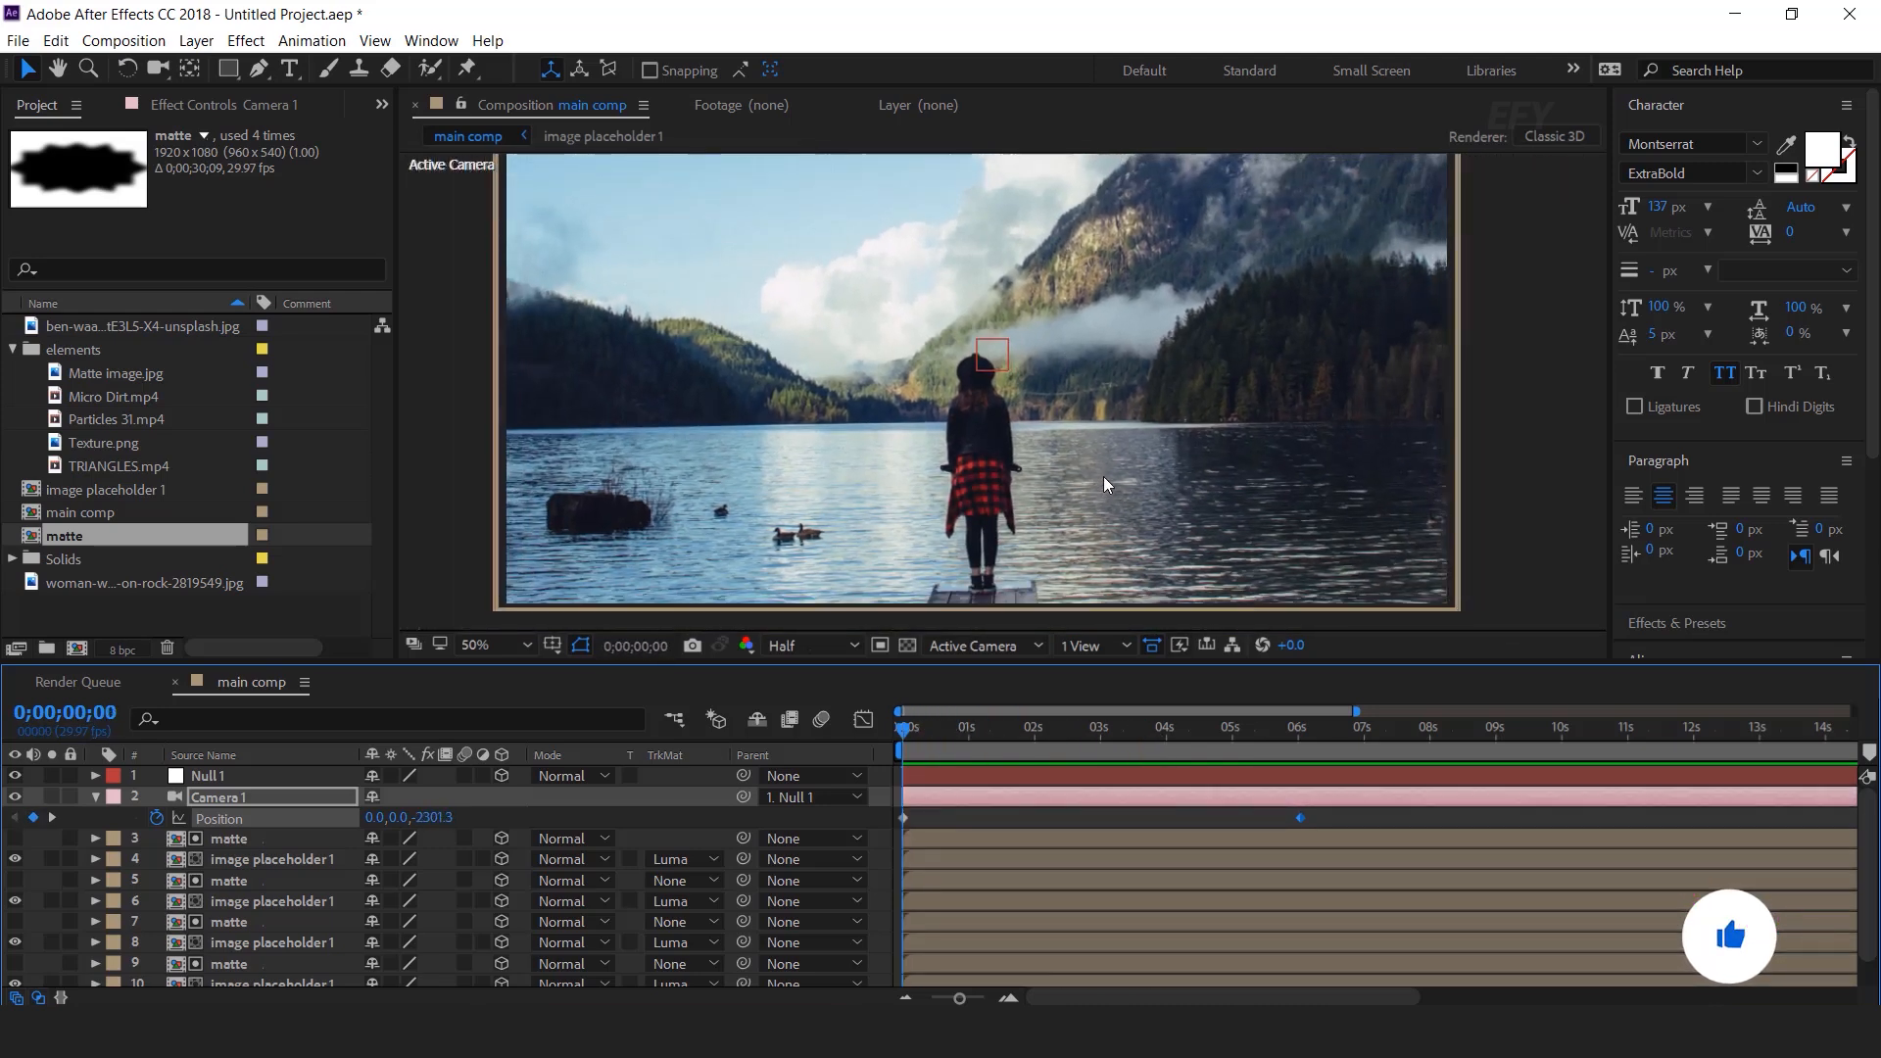
pyautogui.press(',')
# Step: Create a new 800 x 800 px composition named Big Text 1
pyautogui.click(315, 612)
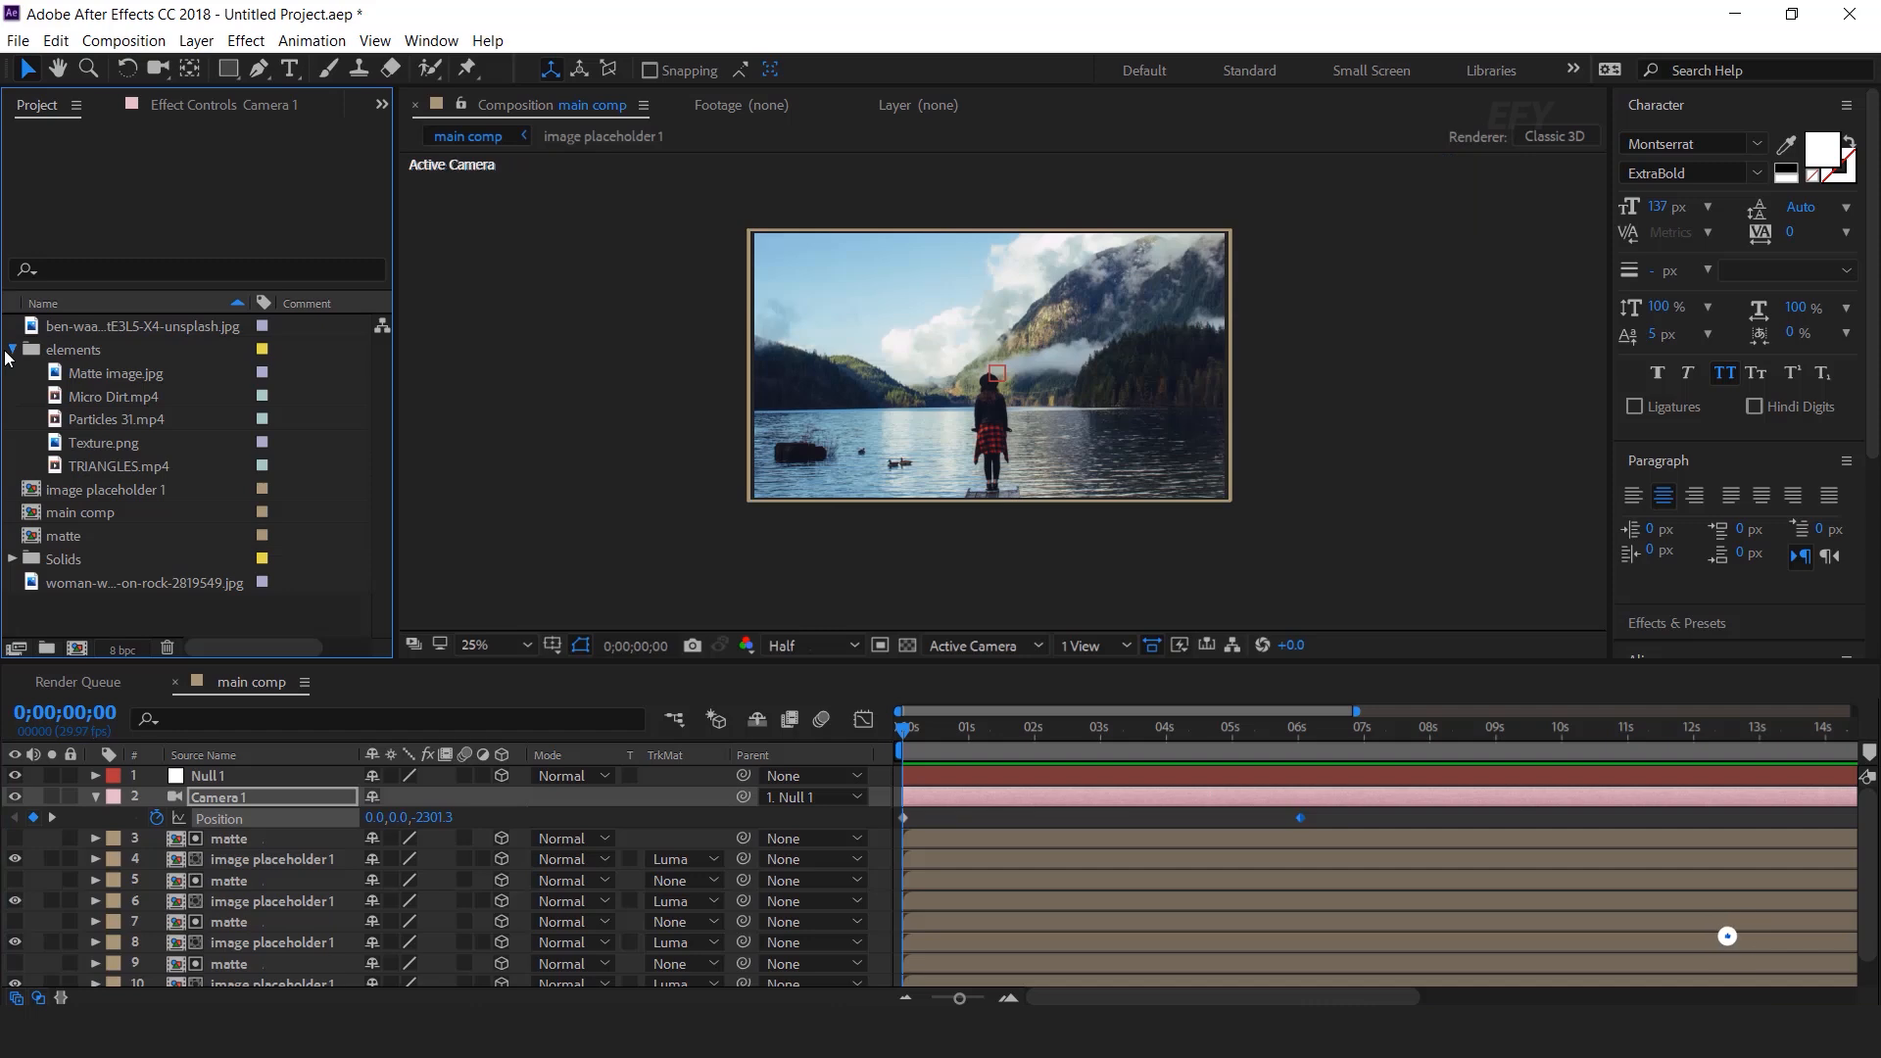
pyautogui.click(14, 348)
pyautogui.press('u')
pyautogui.click(76, 648)
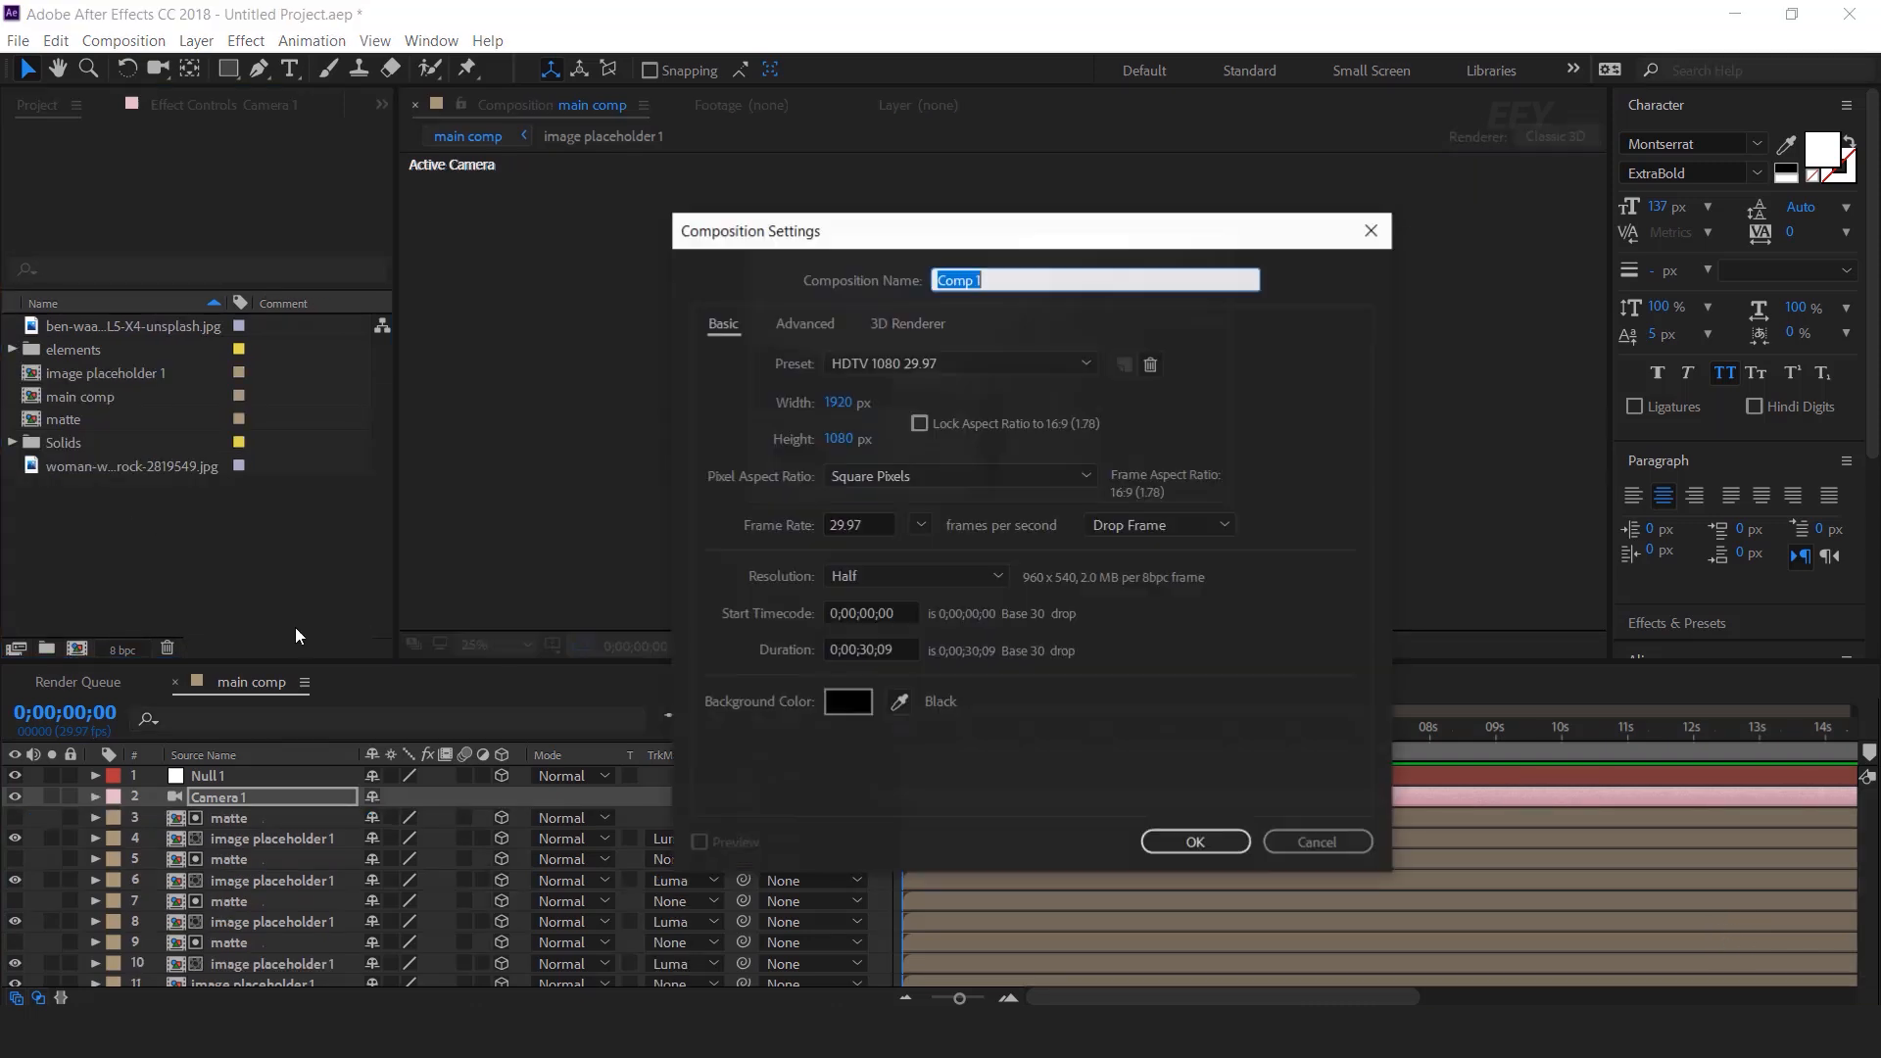
pyautogui.write('Big Text 1')
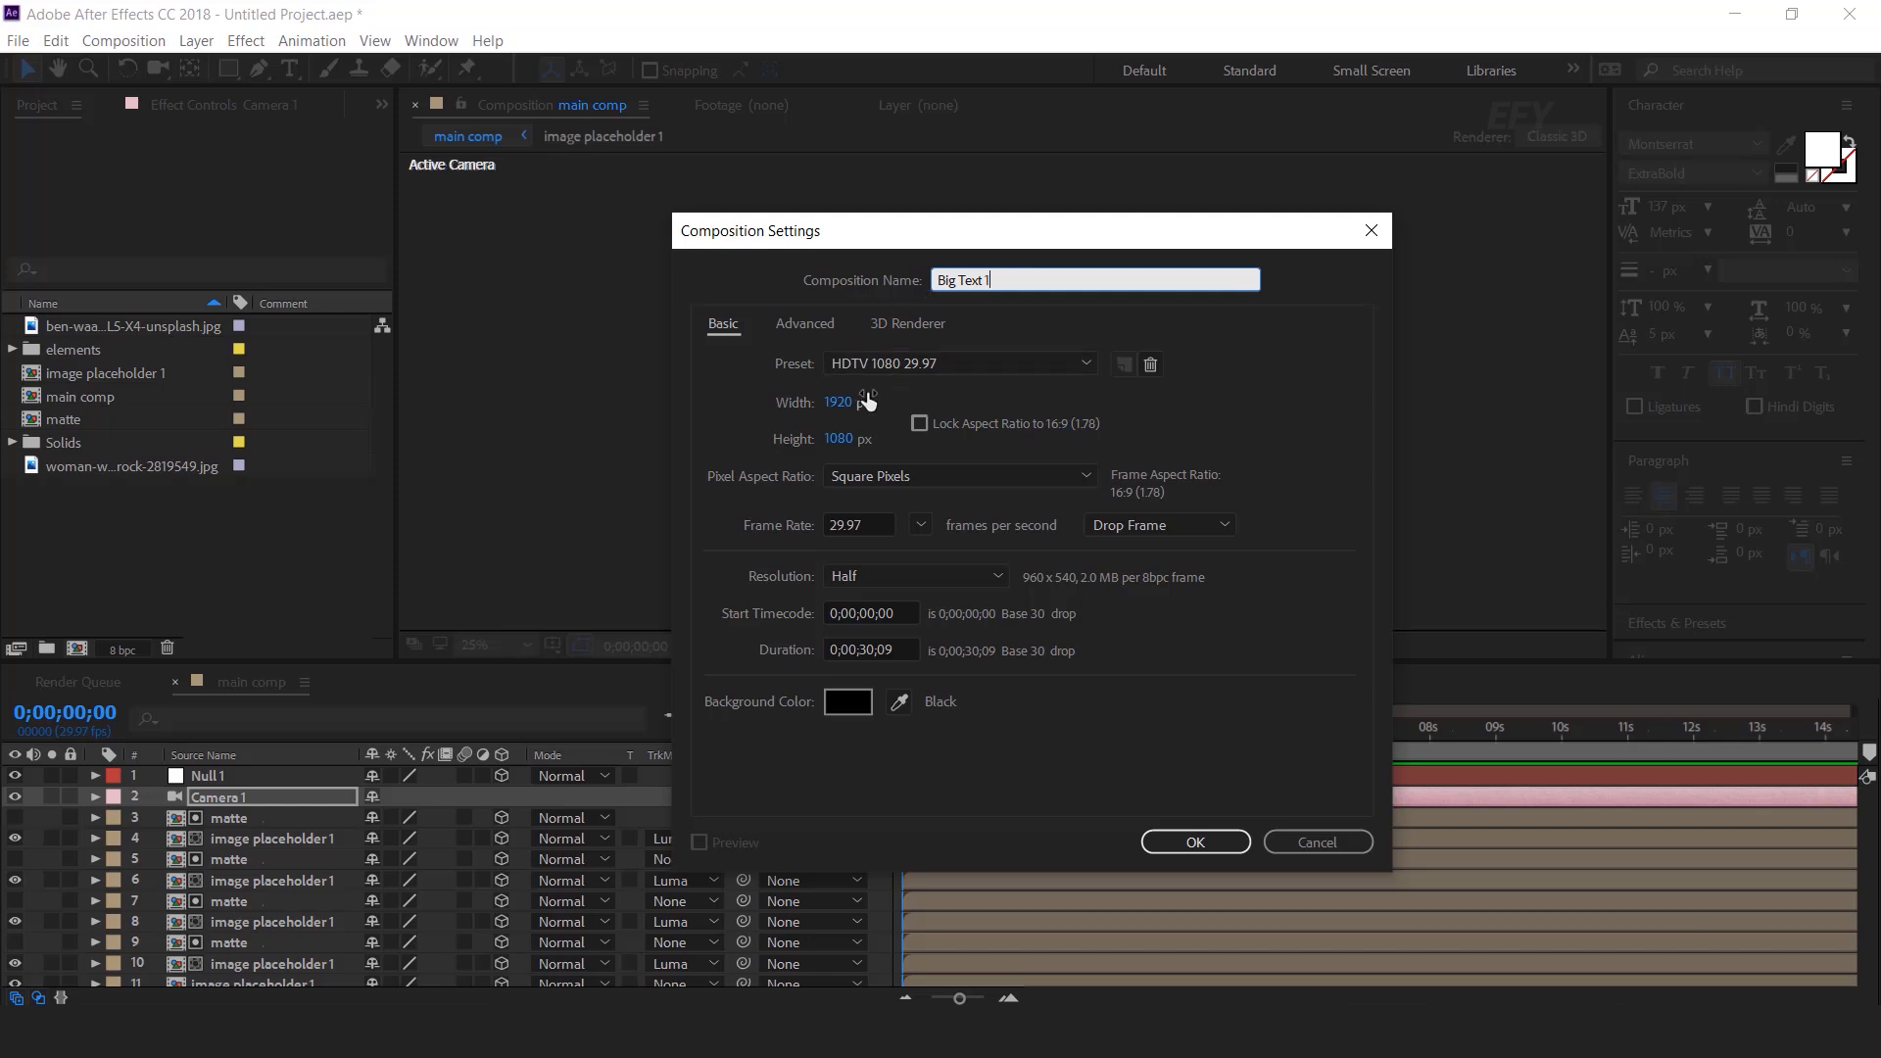
pyautogui.press('Tab')
pyautogui.write('1400')
pyautogui.press('Tab')
pyautogui.press('Return')
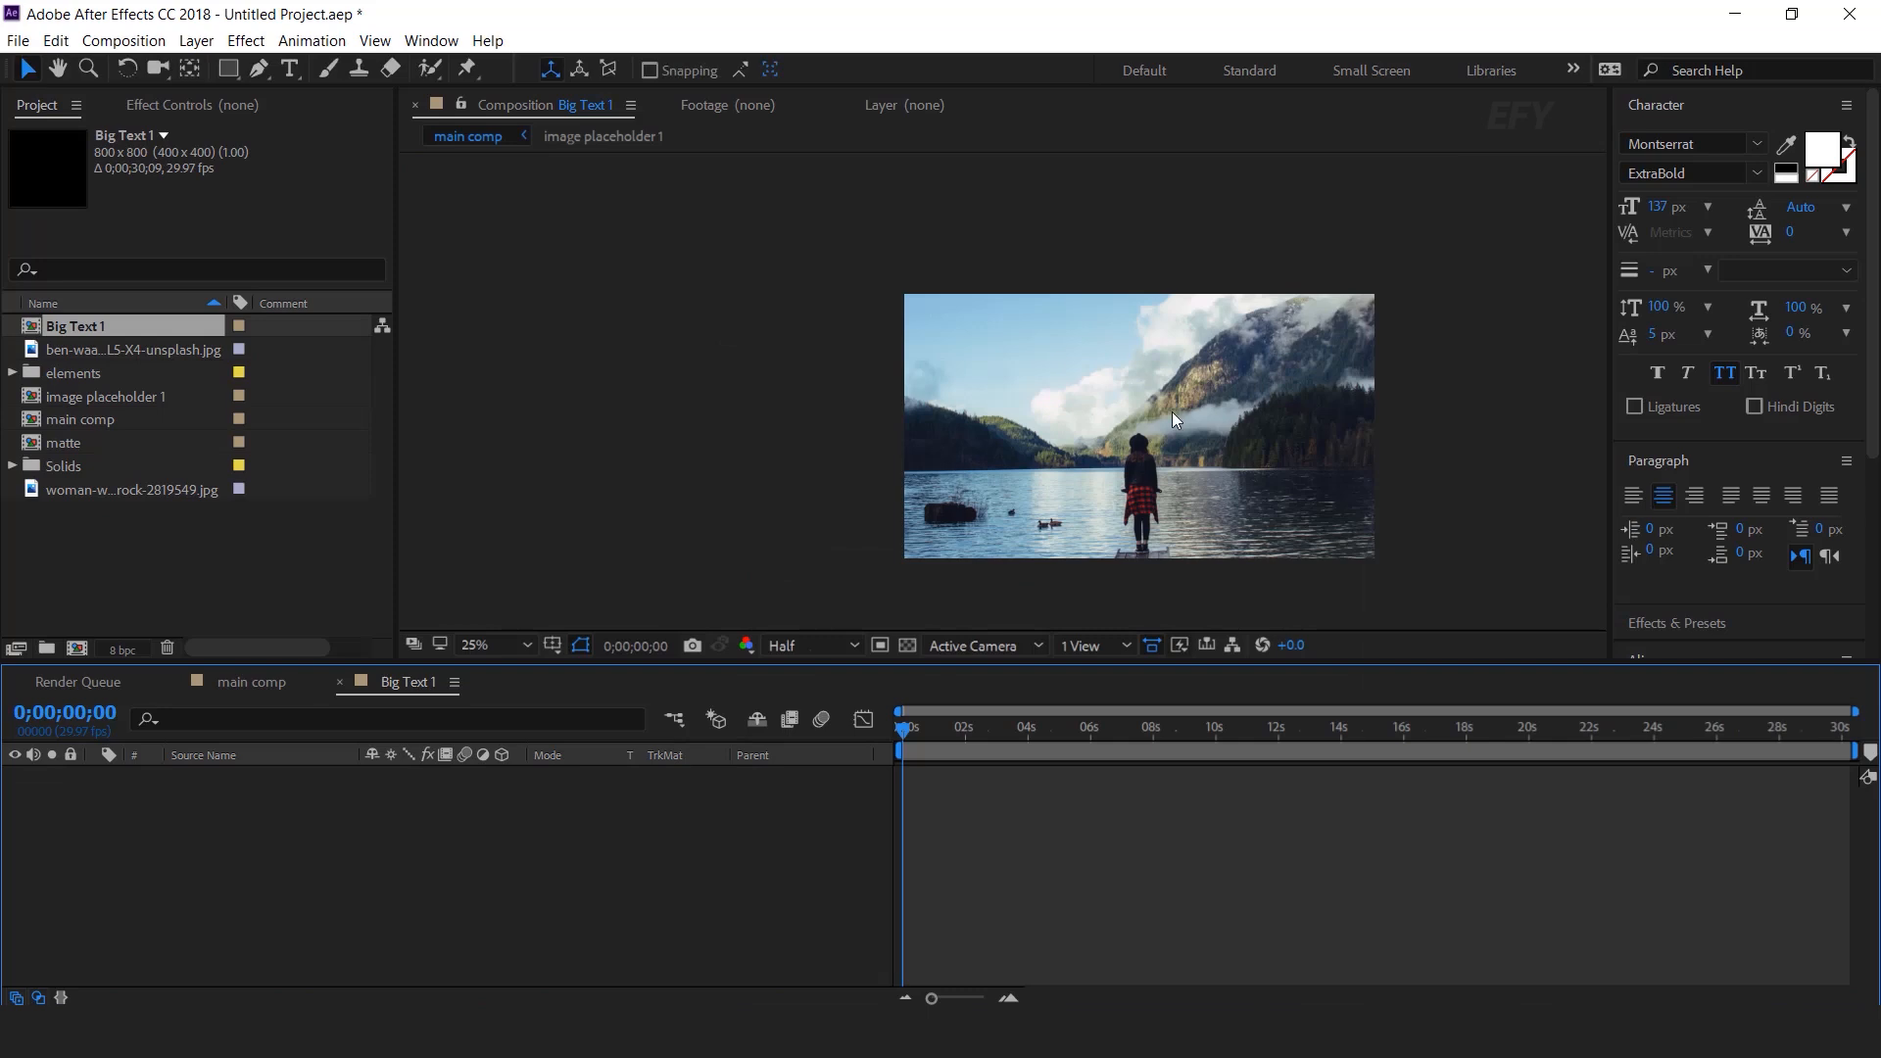
# Step: Add a white letter S as a text layer in the middle of Big Text 1 and scale it to 690%
pyautogui.hotkey('ctrl', 't')
pyautogui.click(996, 407)
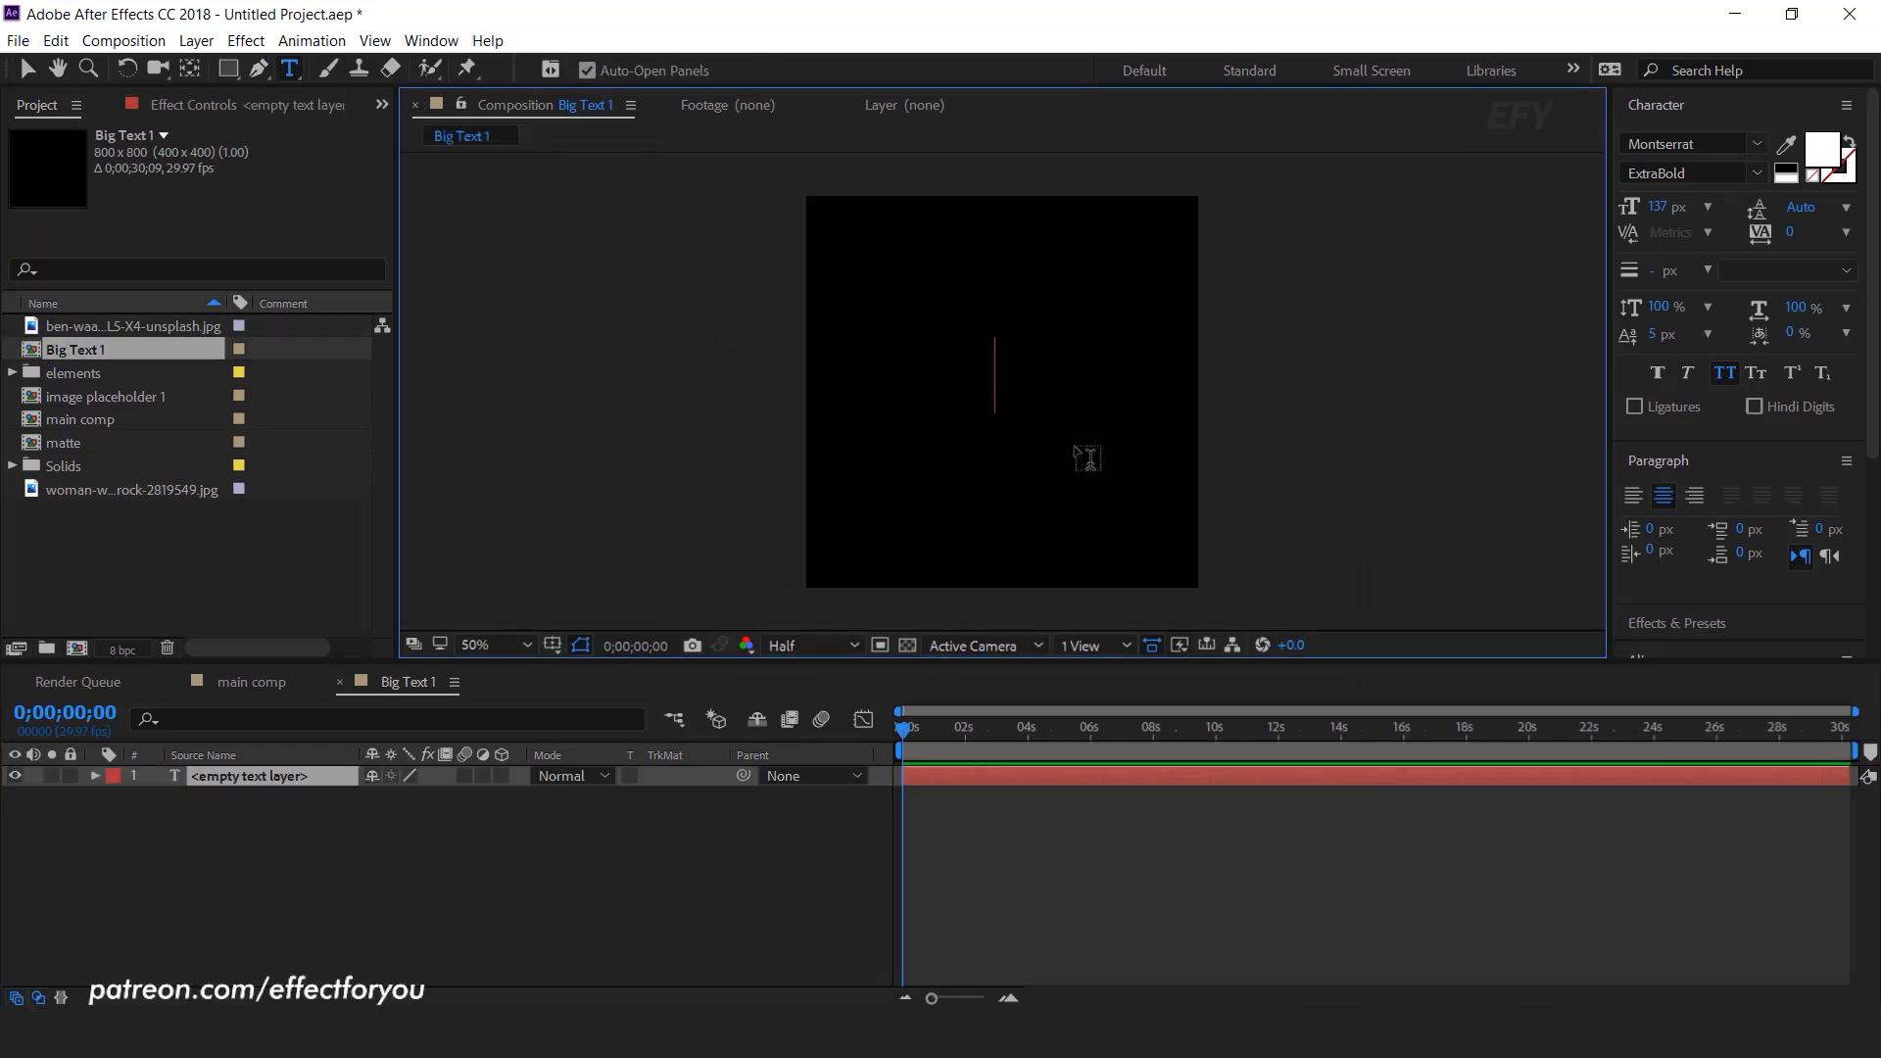
pyautogui.write('s')
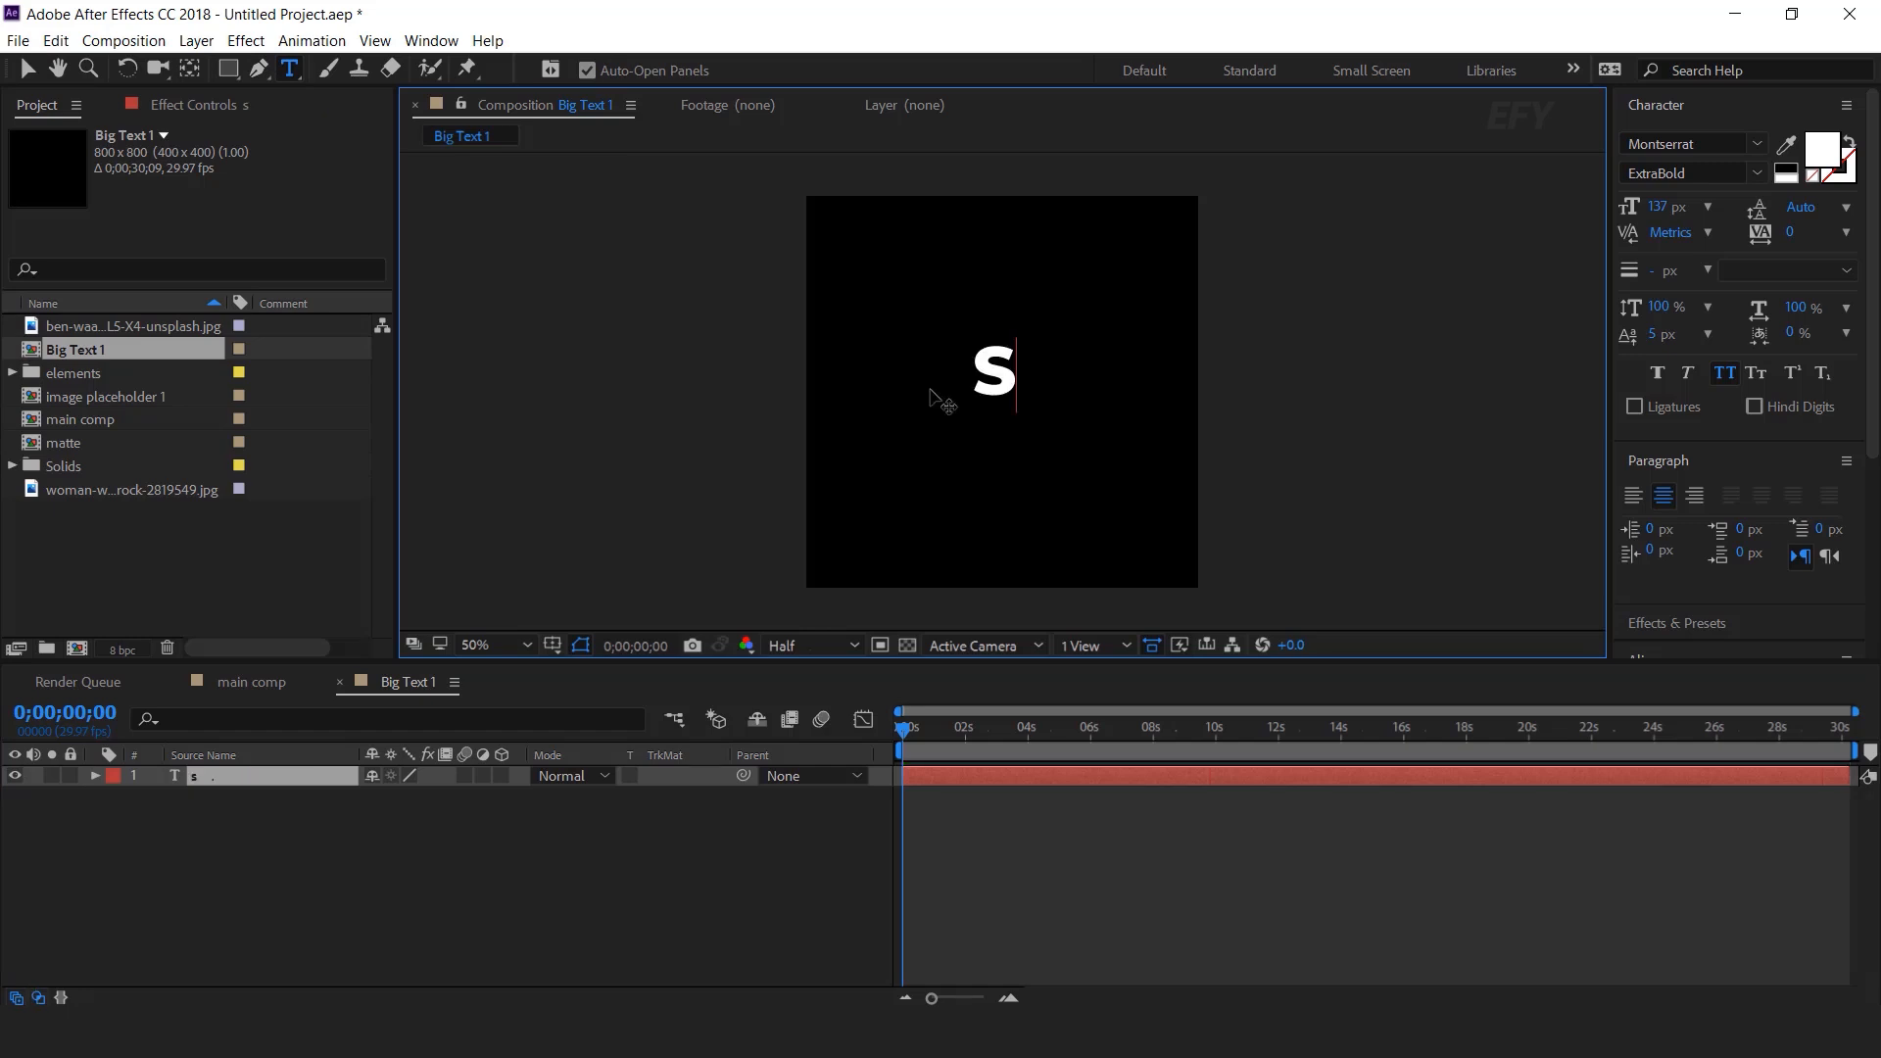
pyautogui.click(27, 70)
pyautogui.press('s')
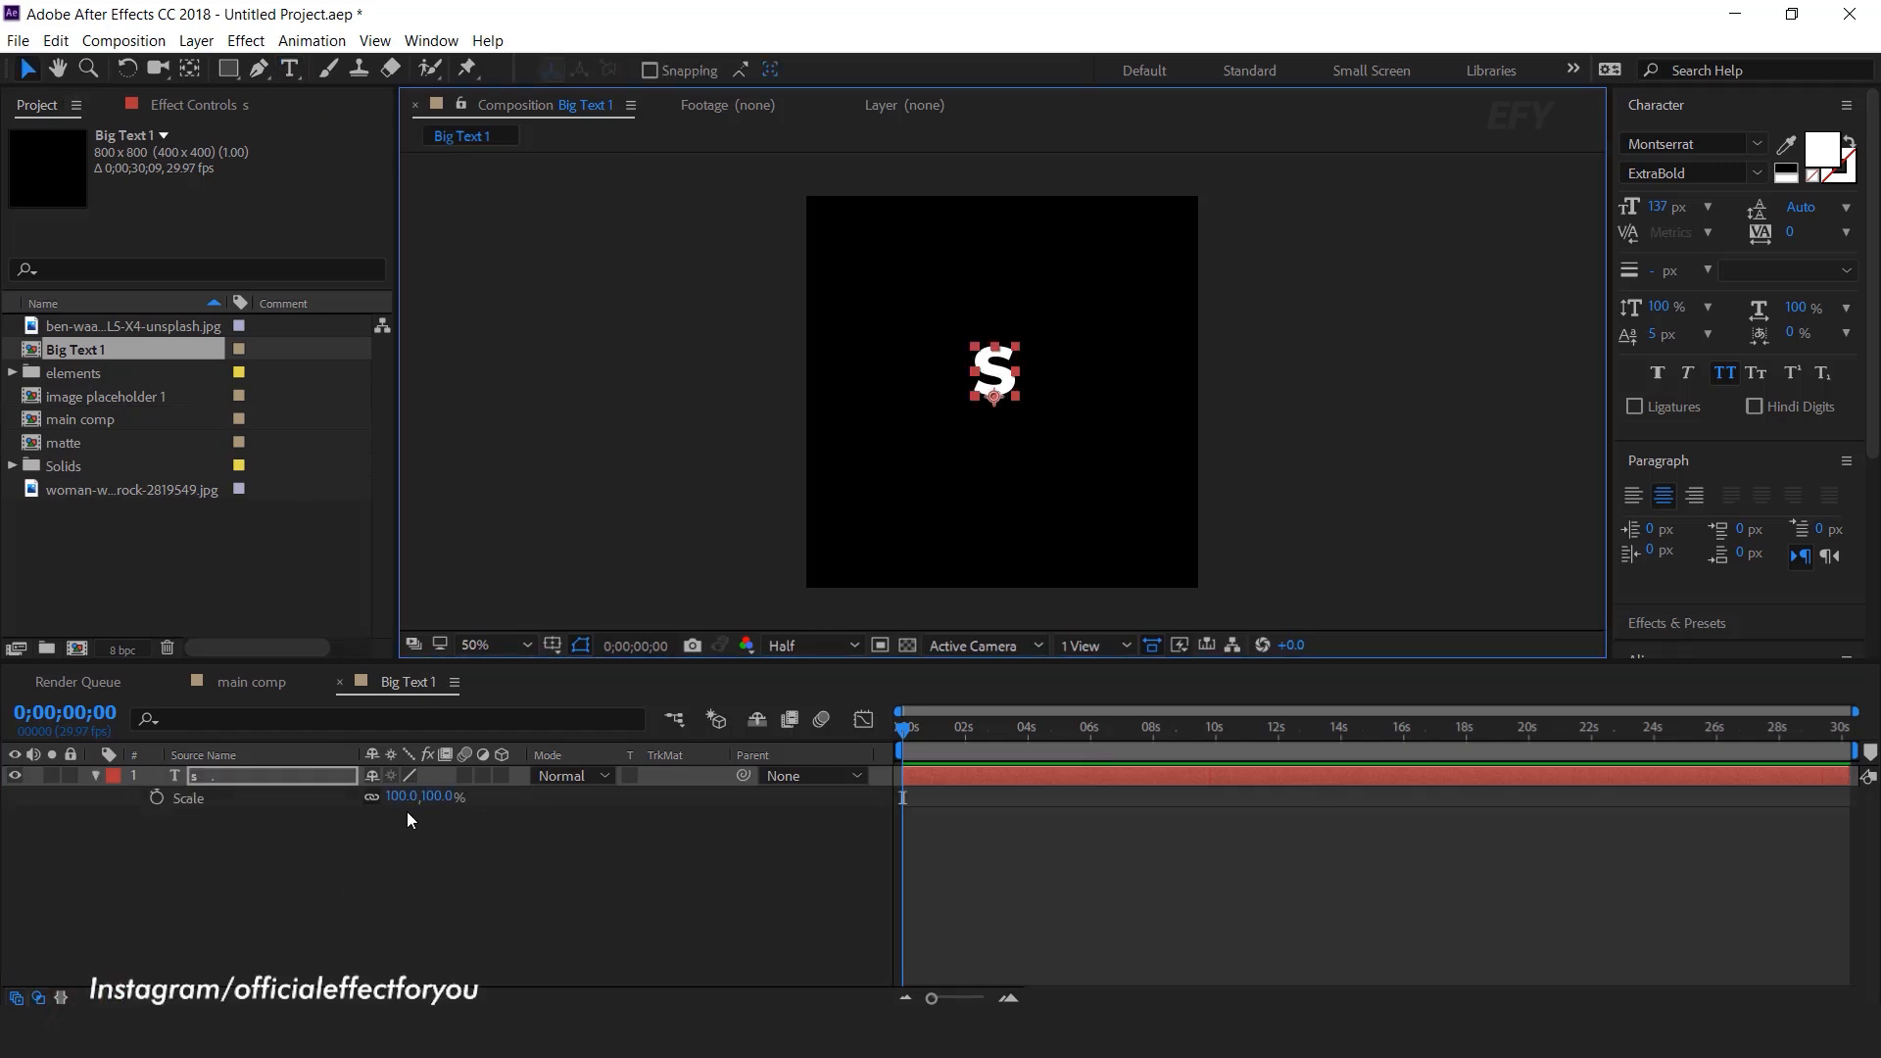
pyautogui.moveTo(471, 797)
pyautogui.mouseDown()
pyautogui.moveTo(519, 796)
pyautogui.moveTo(460, 799)
pyautogui.moveTo(462, 827)
pyautogui.mouseUp()
pyautogui.click(542, 888)
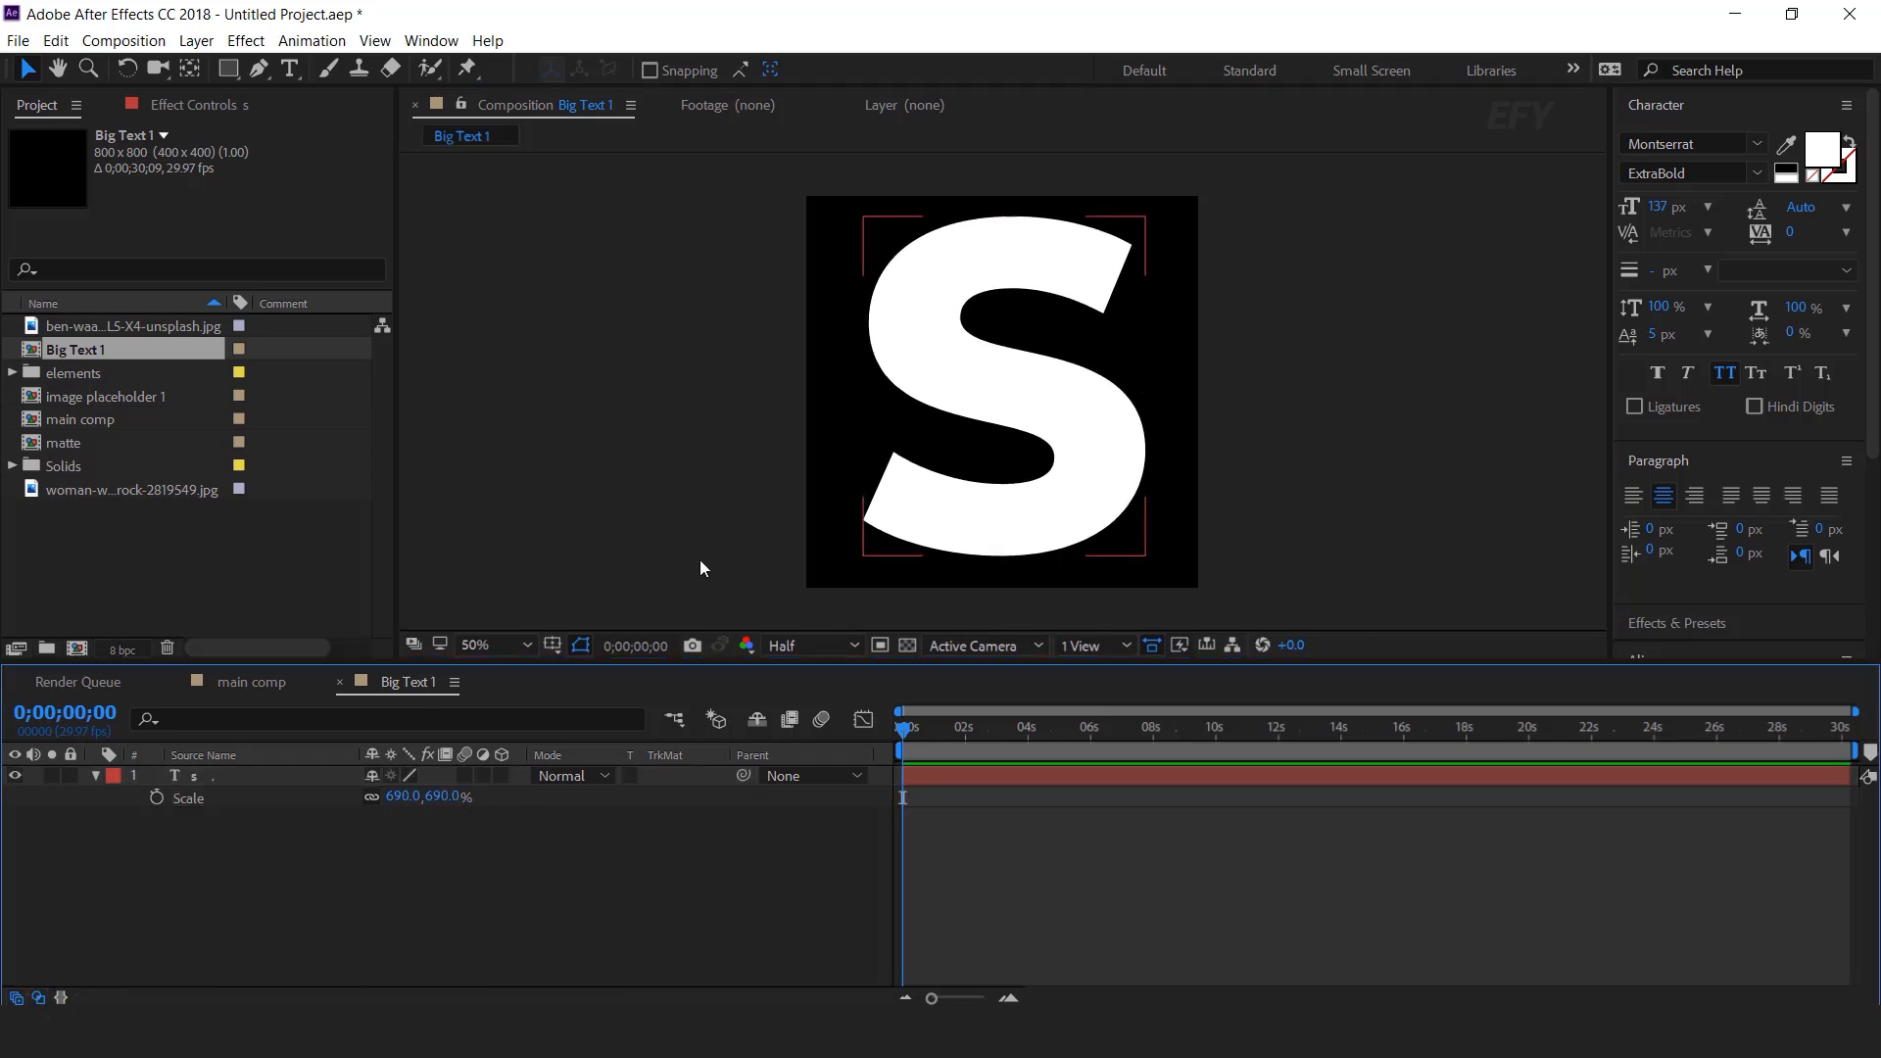
# Step: Place the Big Text 1 composition in main comp directly below Camera 1 and make it a 3D layer
pyautogui.click(340, 682)
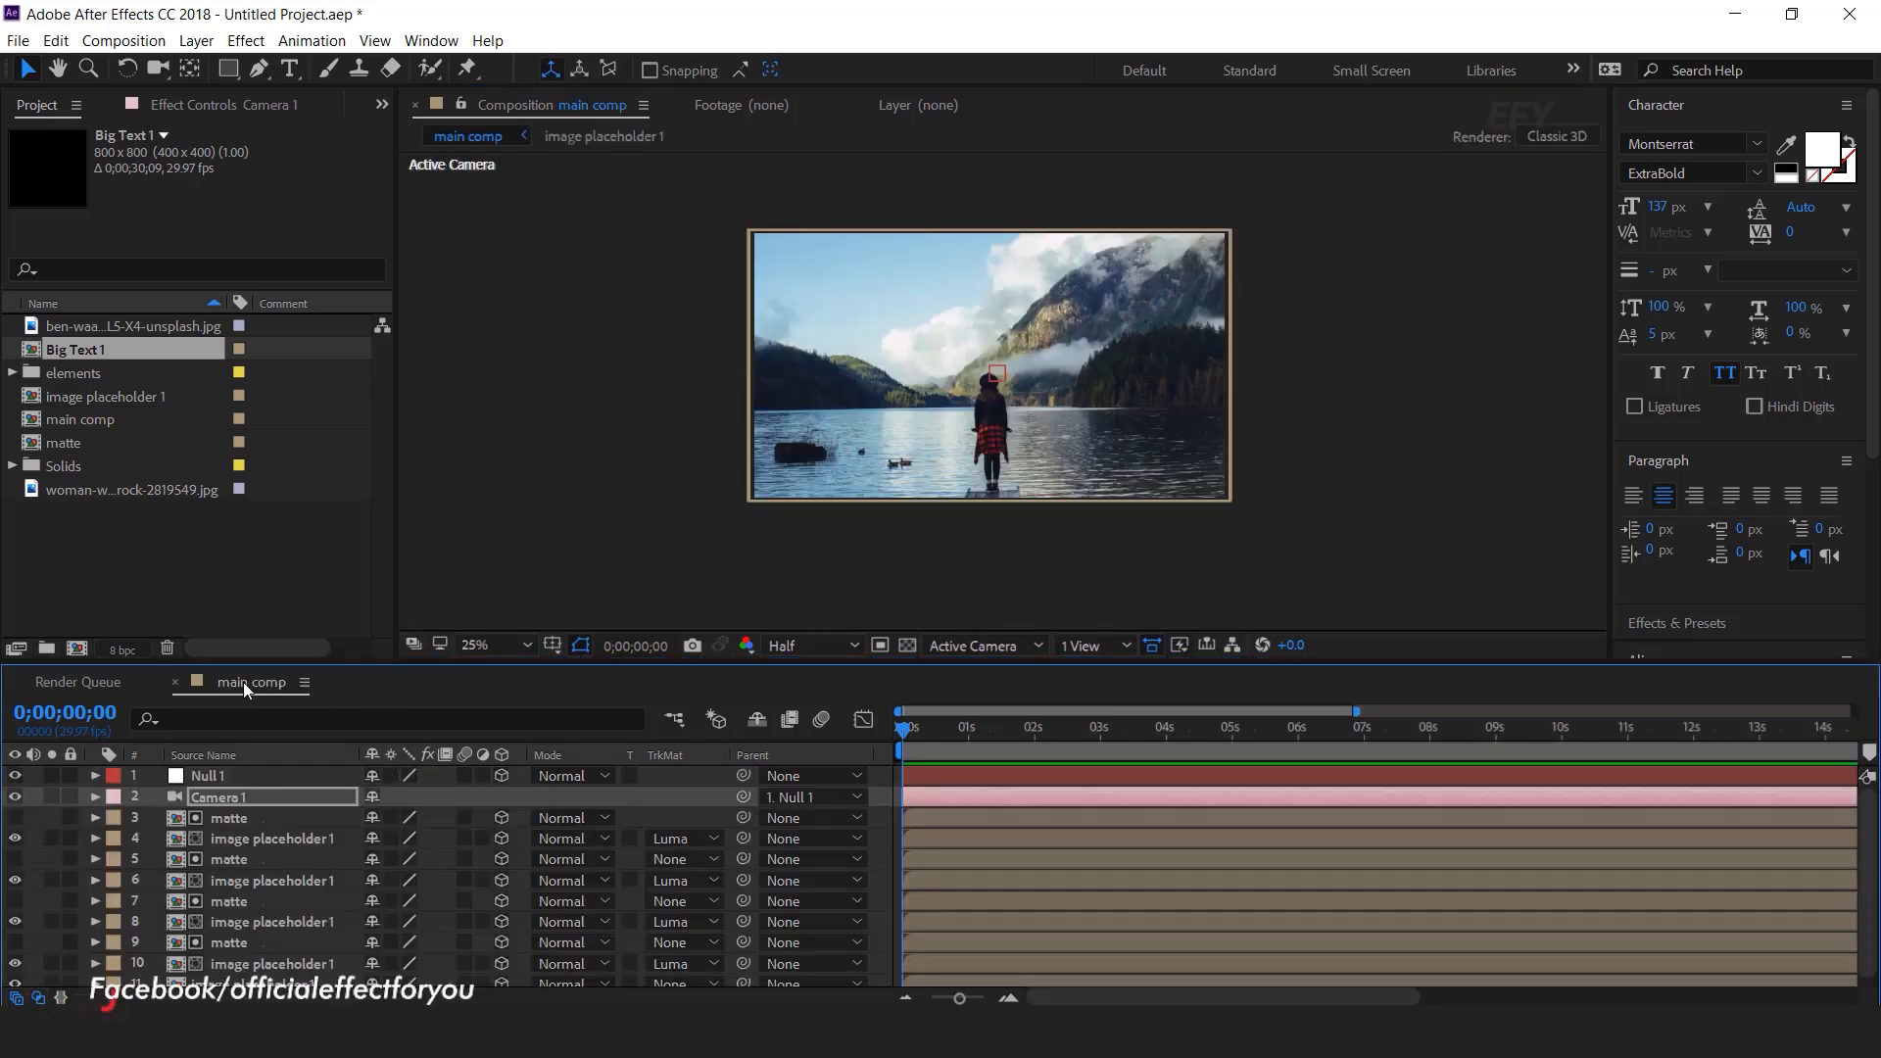
pyautogui.click(37, 350)
pyautogui.moveTo(273, 668); pyautogui.dragTo(256, 810)
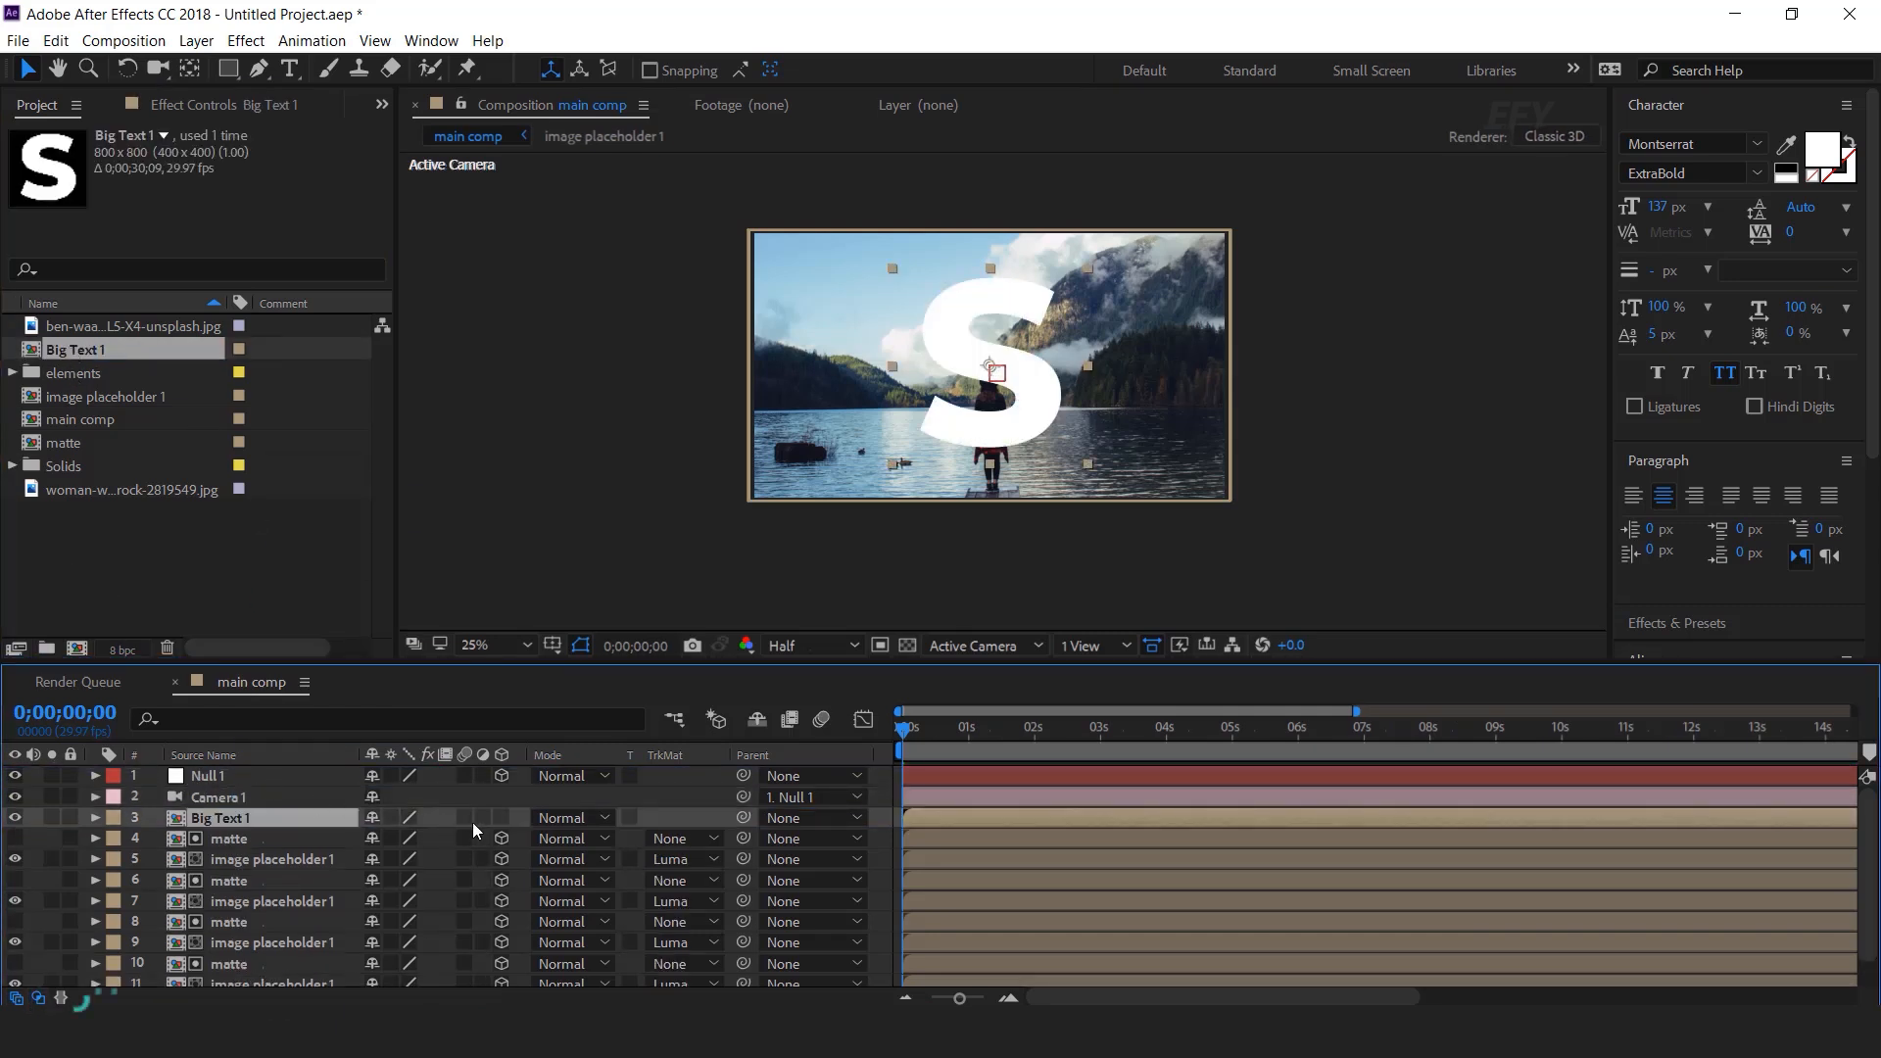
pyautogui.click(503, 818)
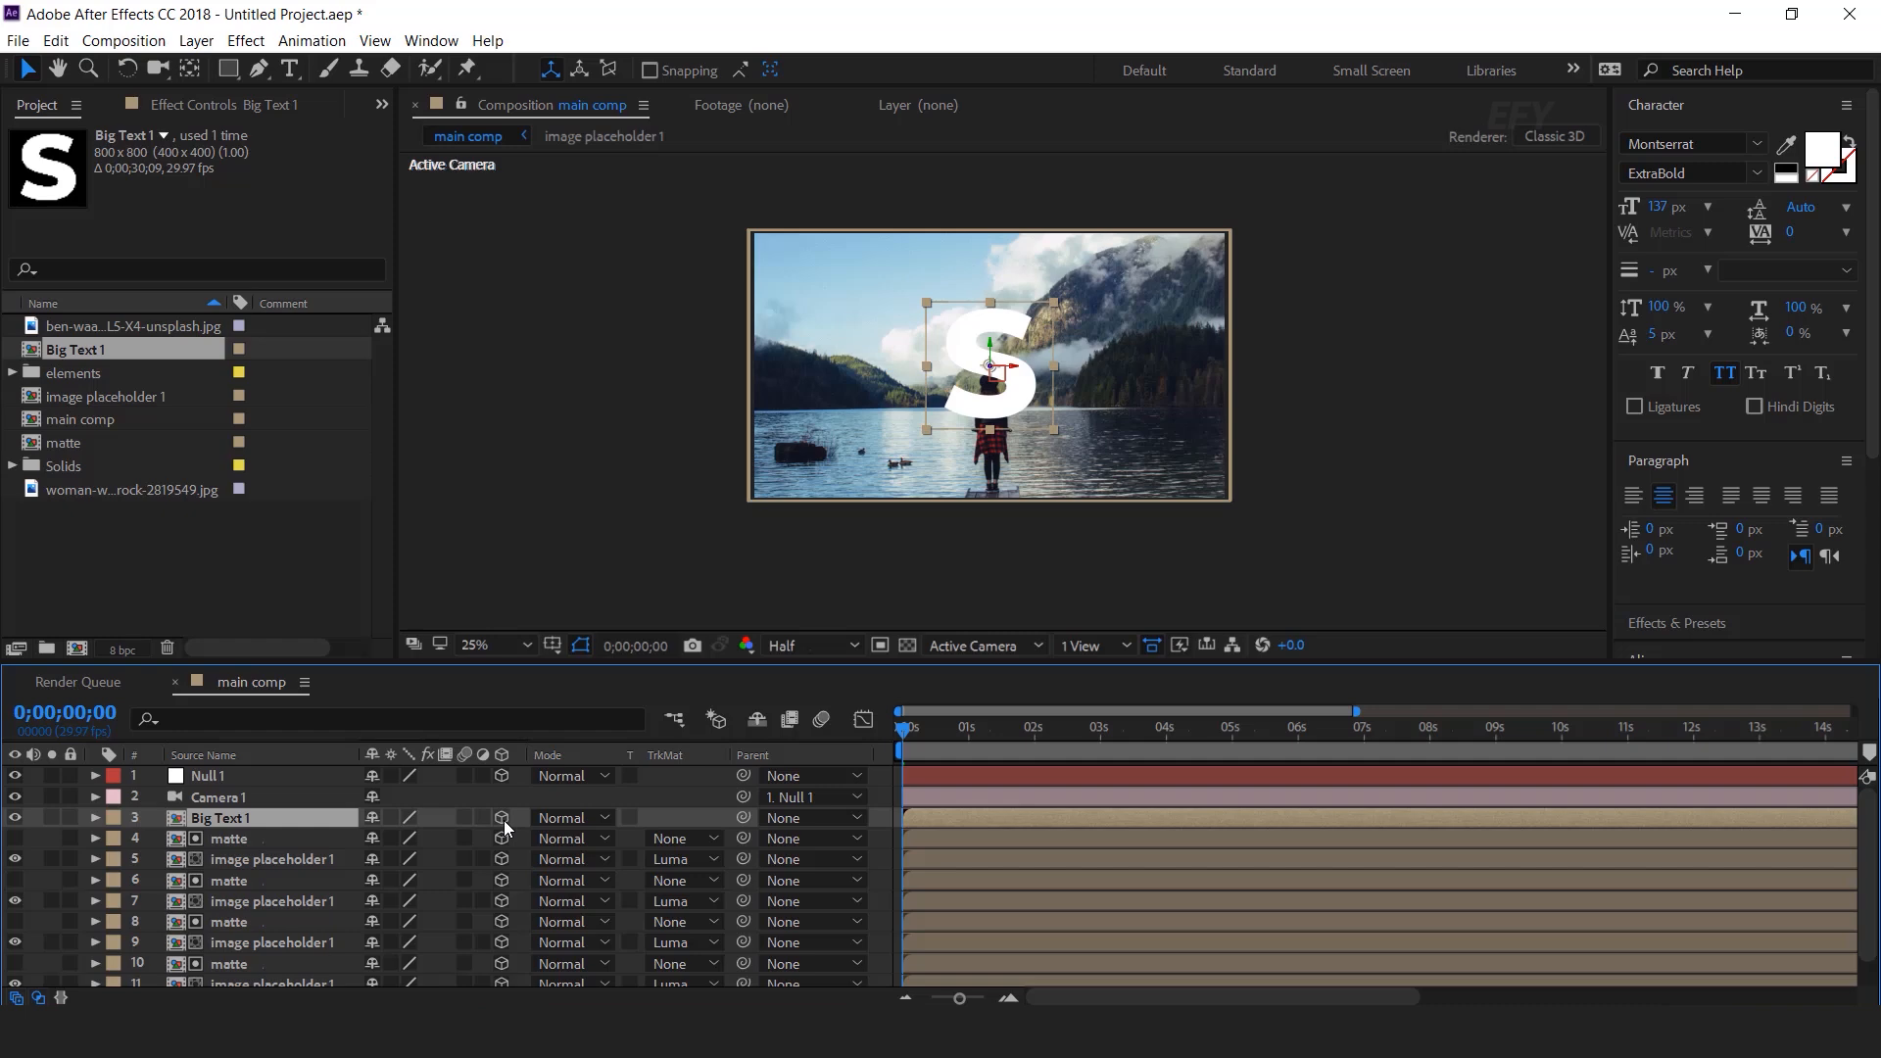
# Step: Set the Big Text 1 layer's opacity to 10%
pyautogui.press('t')
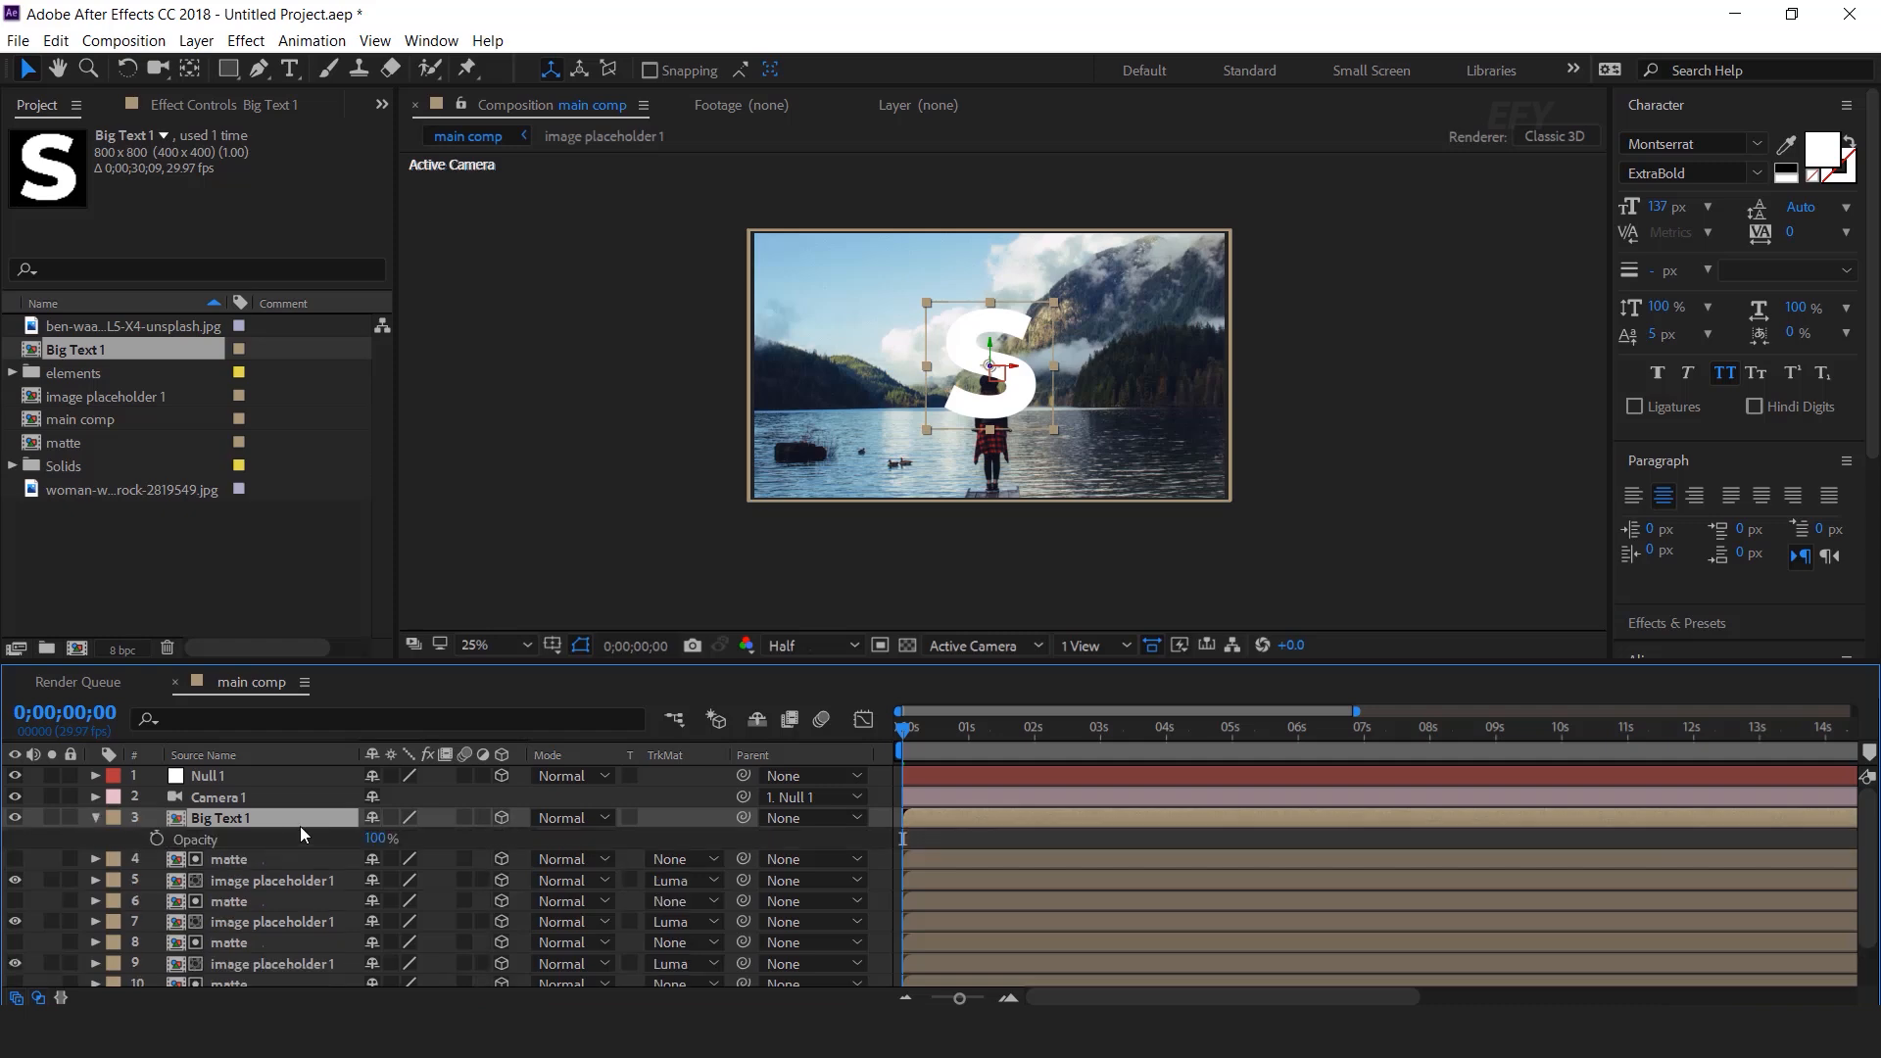
pyautogui.write('10')
pyautogui.press('Return')
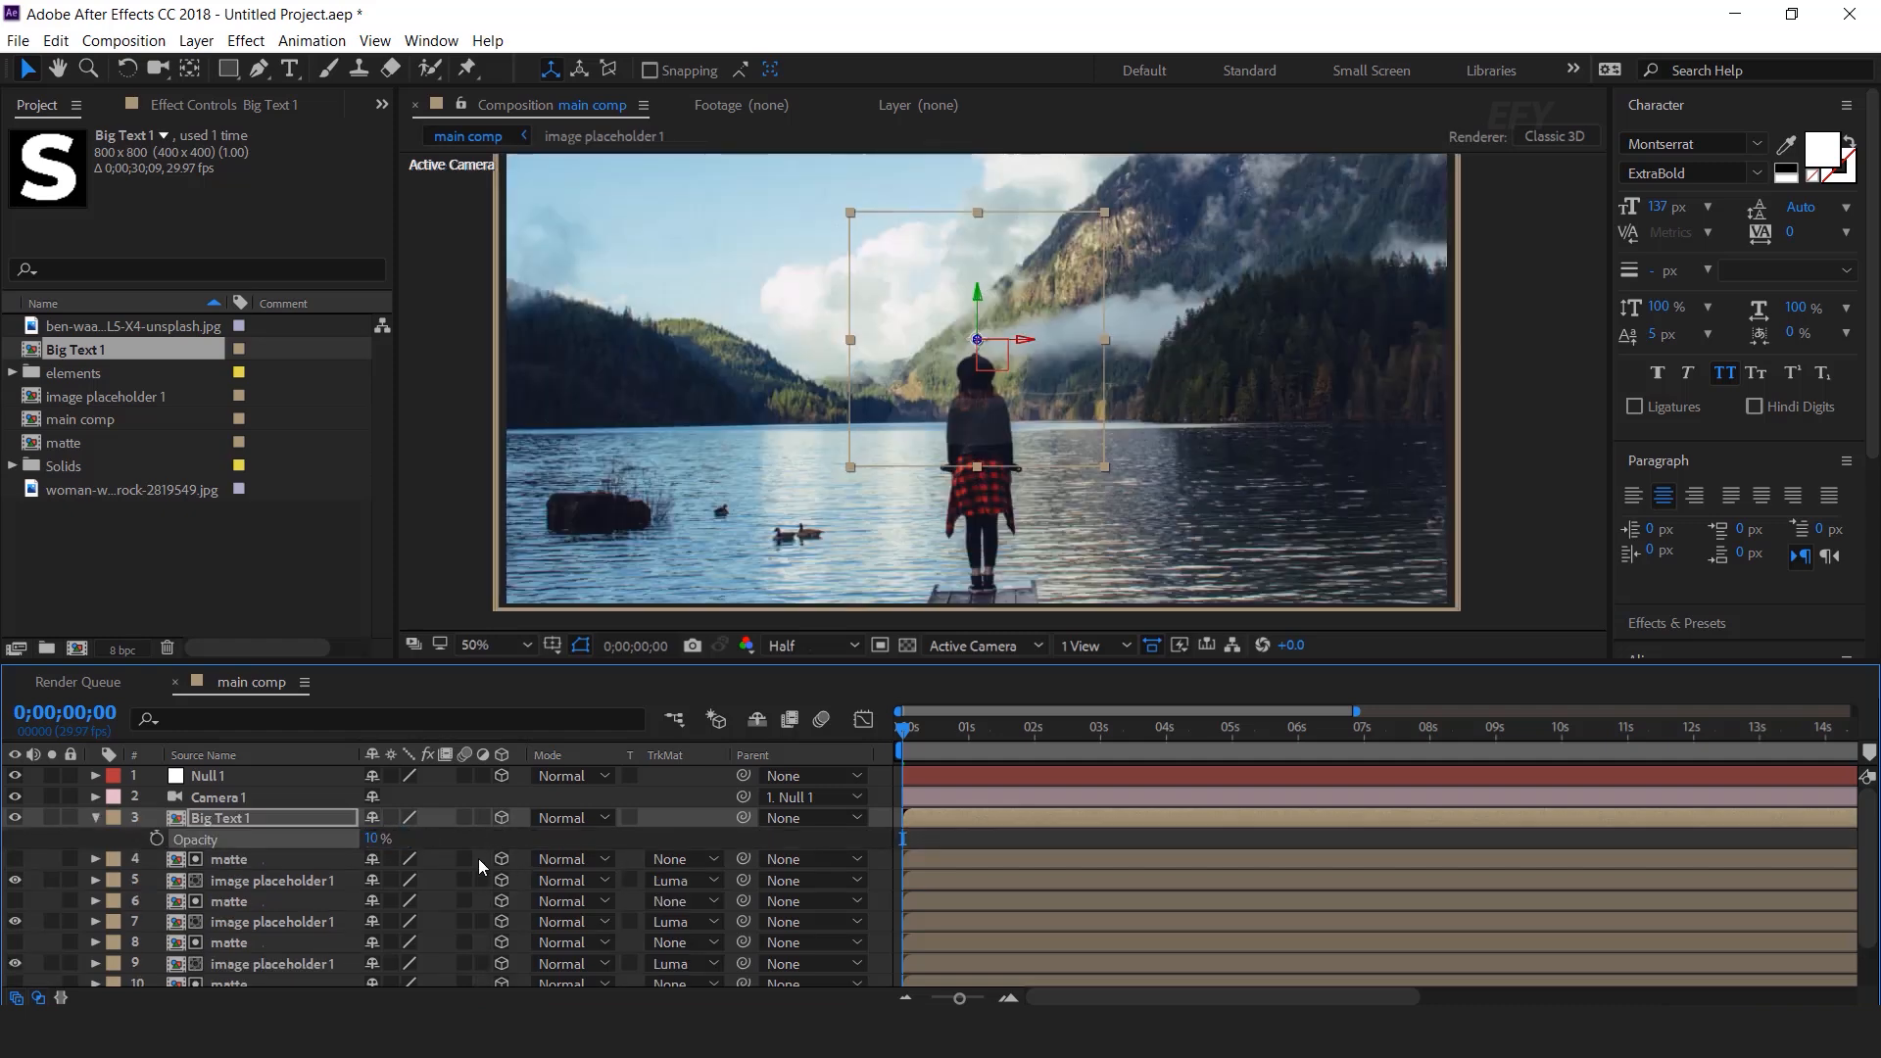
pyautogui.click(1503, 362)
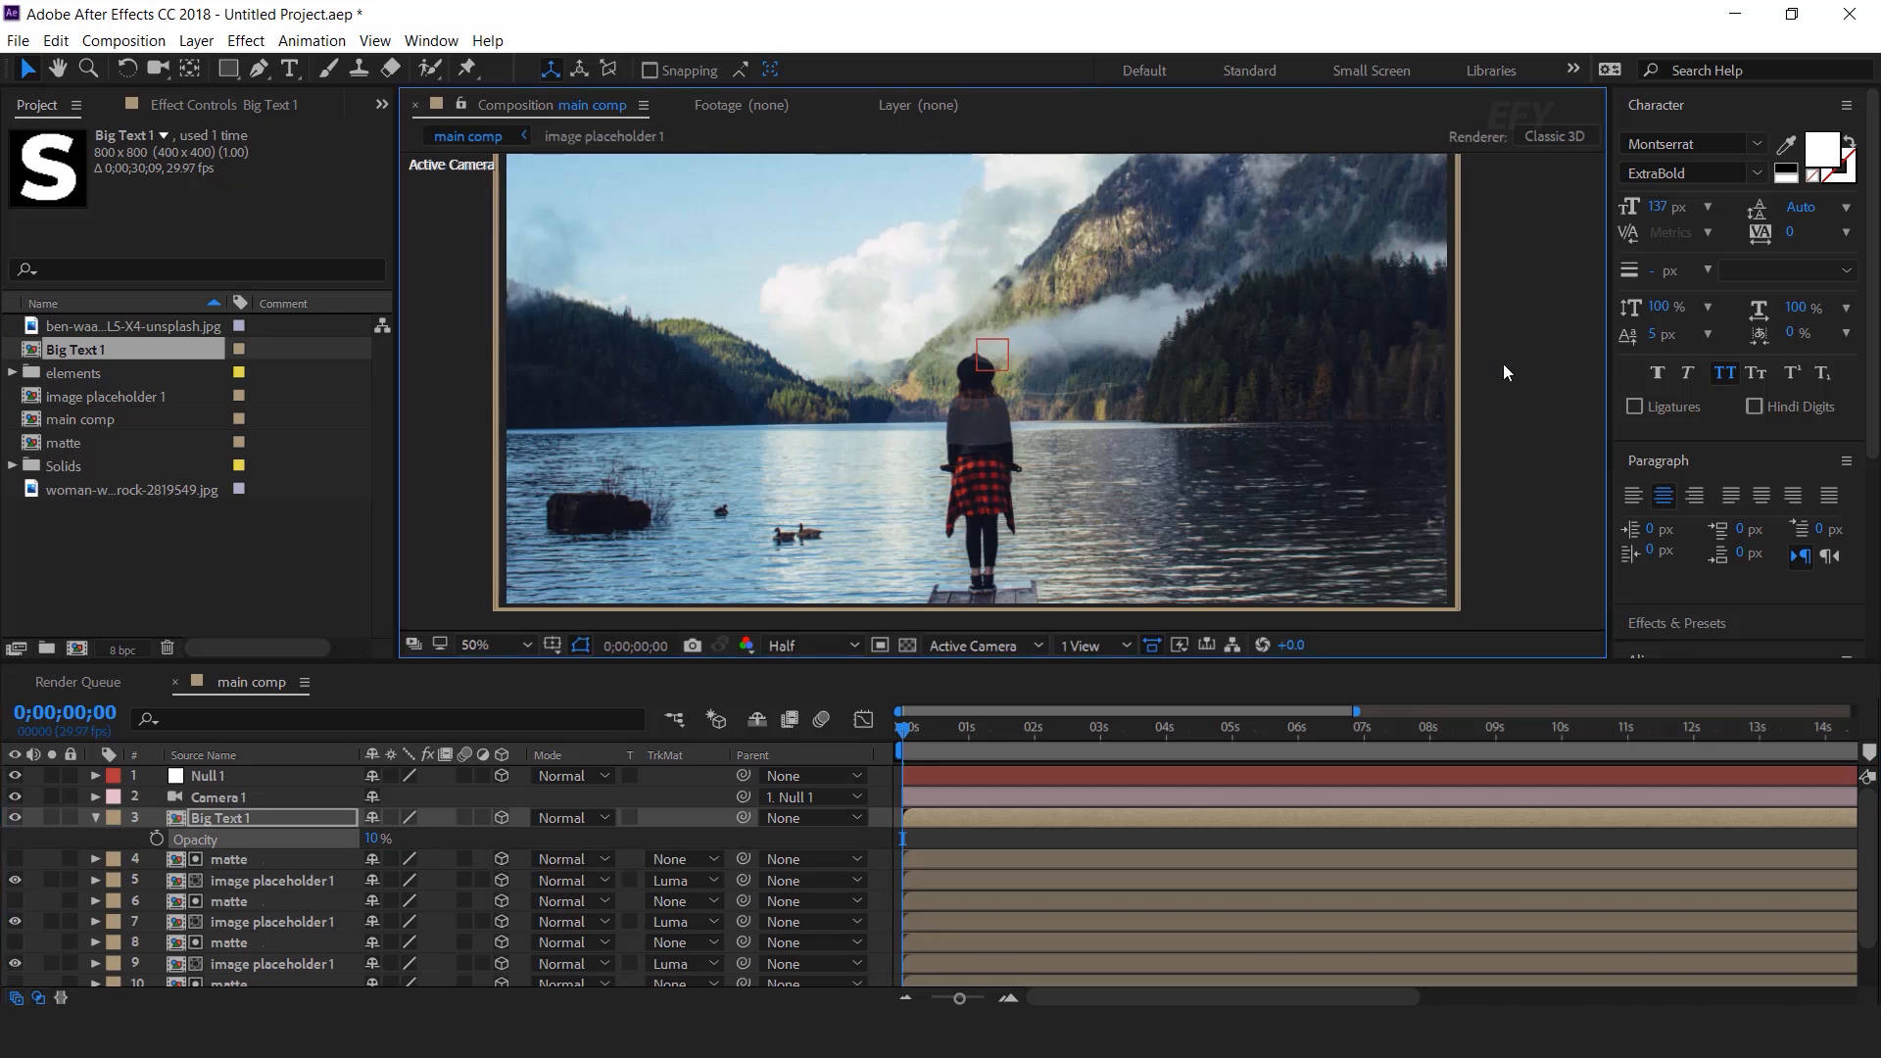
# Step: Move the Big Text 1 layer to the upper-left corner of the scene image
pyautogui.moveTo(868, 420); pyautogui.dragTo(922, 459)
pyautogui.click(233, 818)
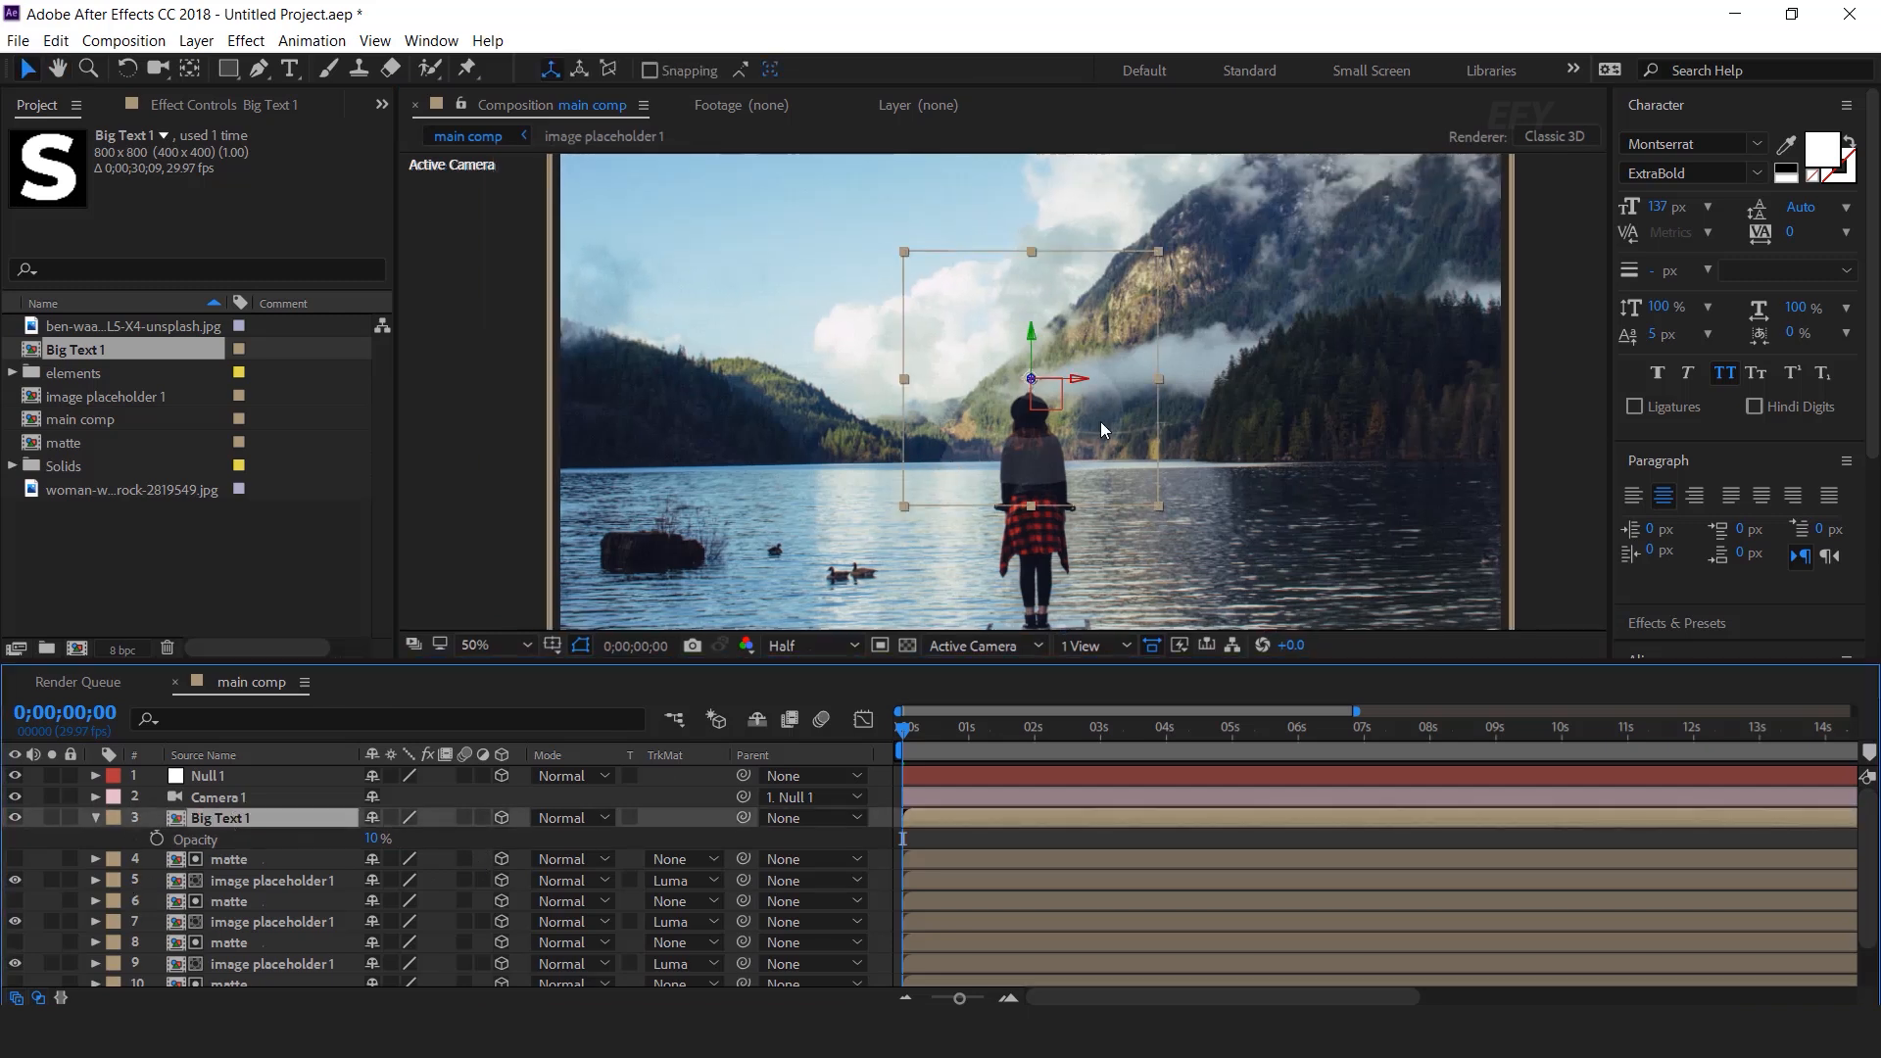
pyautogui.moveTo(1111, 426); pyautogui.dragTo(727, 306)
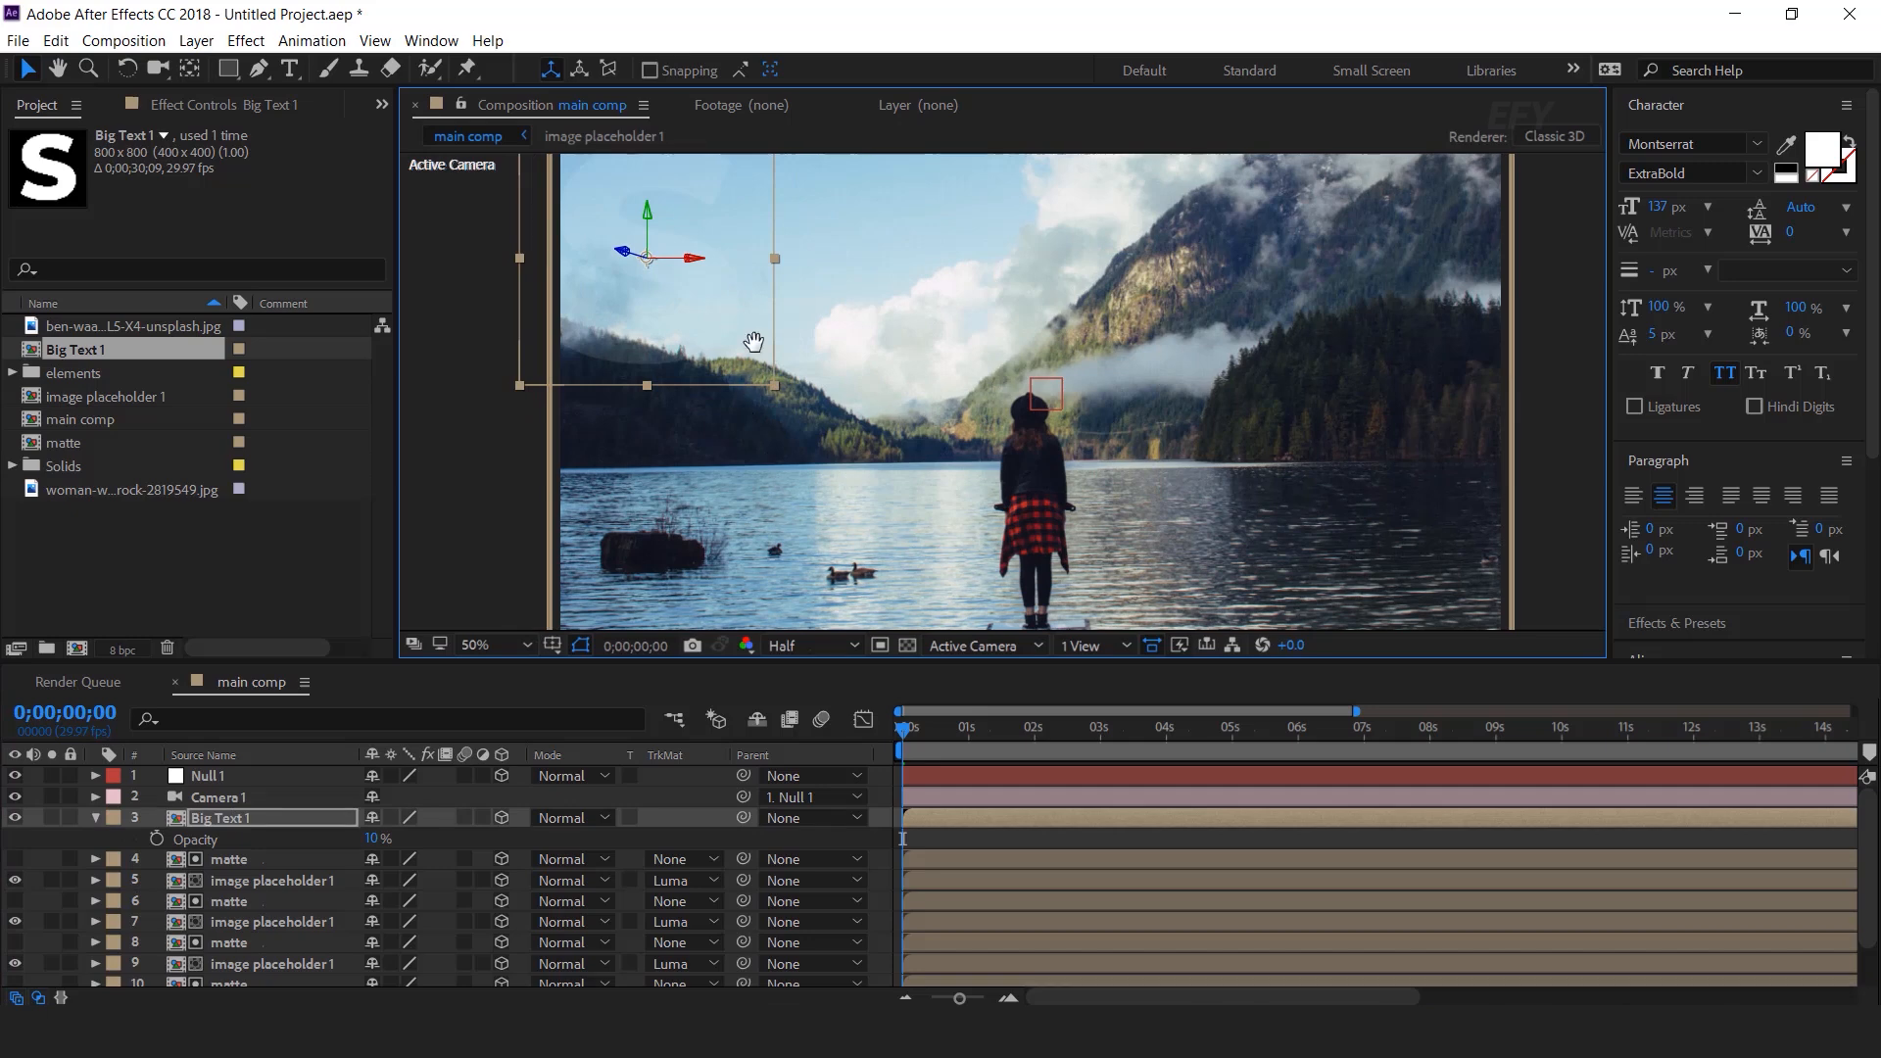
pyautogui.scroll(-2, 750, 338)
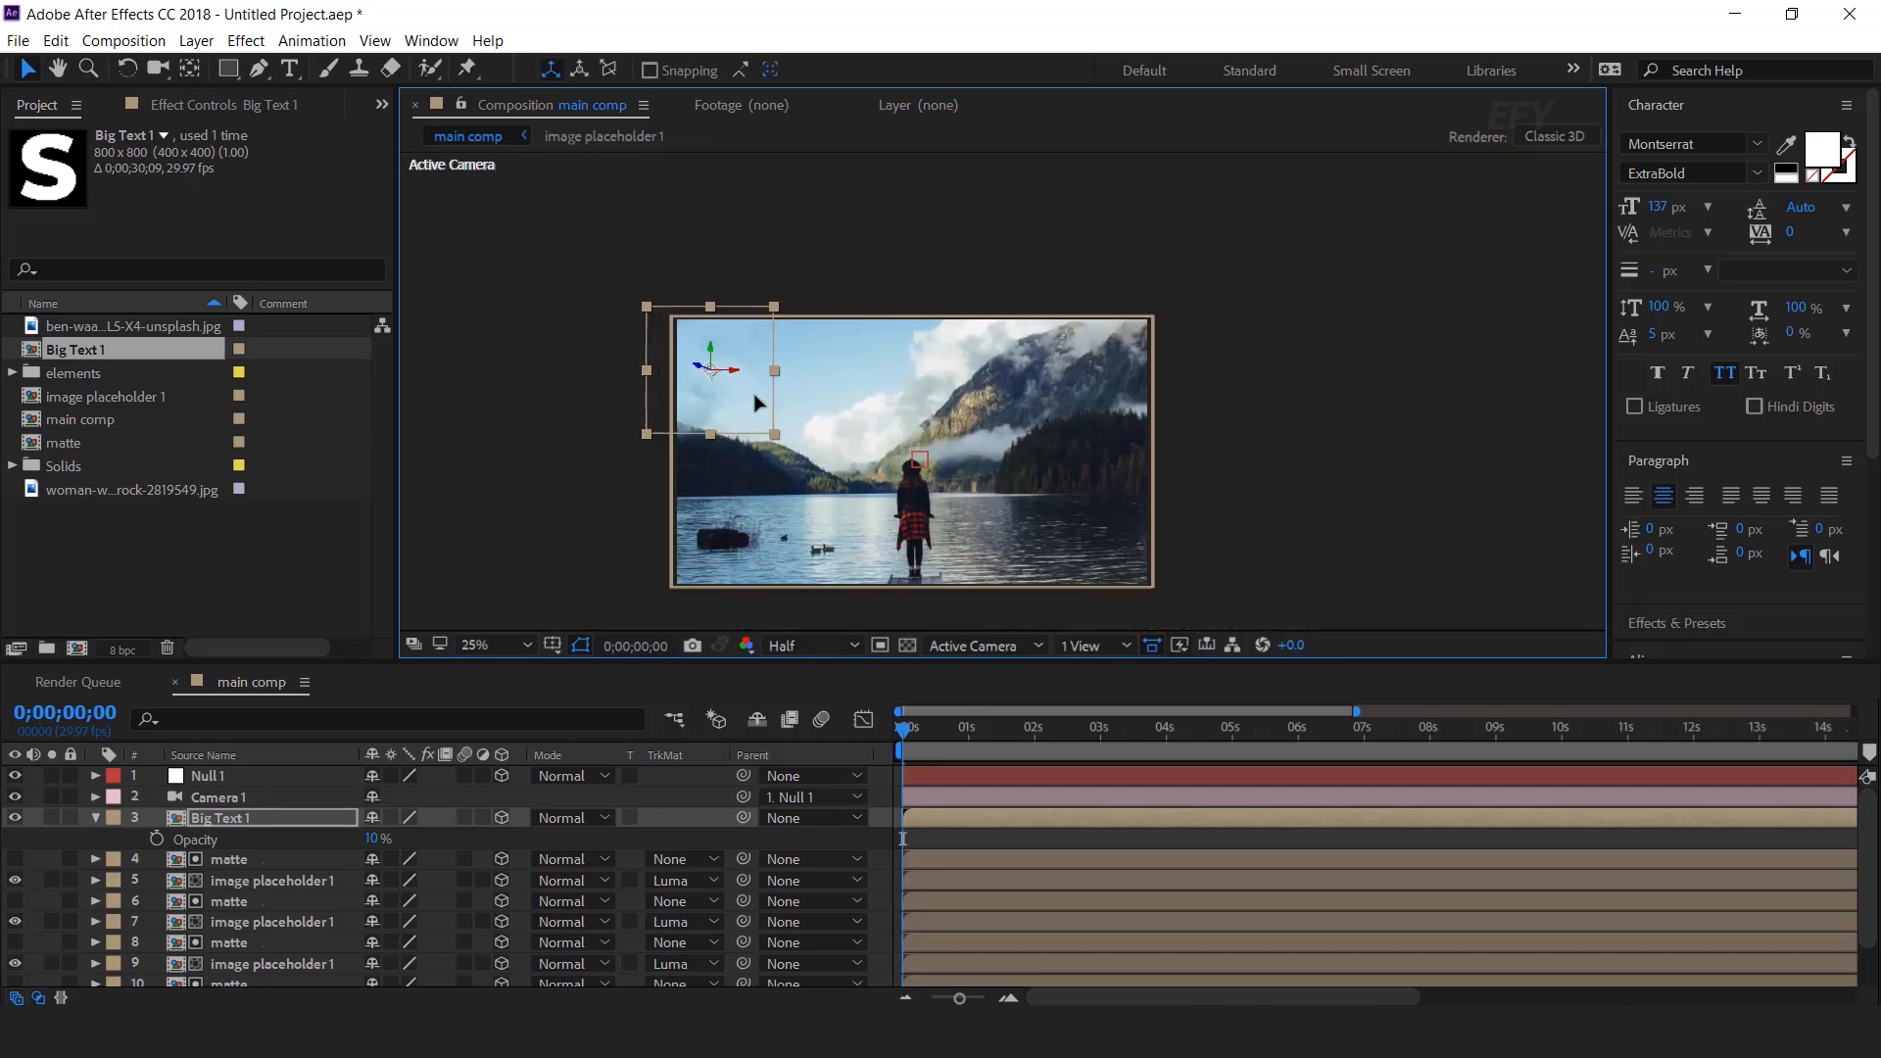
# Step: Switch to two horizontal views, push Big Text 1 back in depth close to the nearest image plane, and collapse its properties
pyautogui.click(1093, 645)
pyautogui.click(1164, 695)
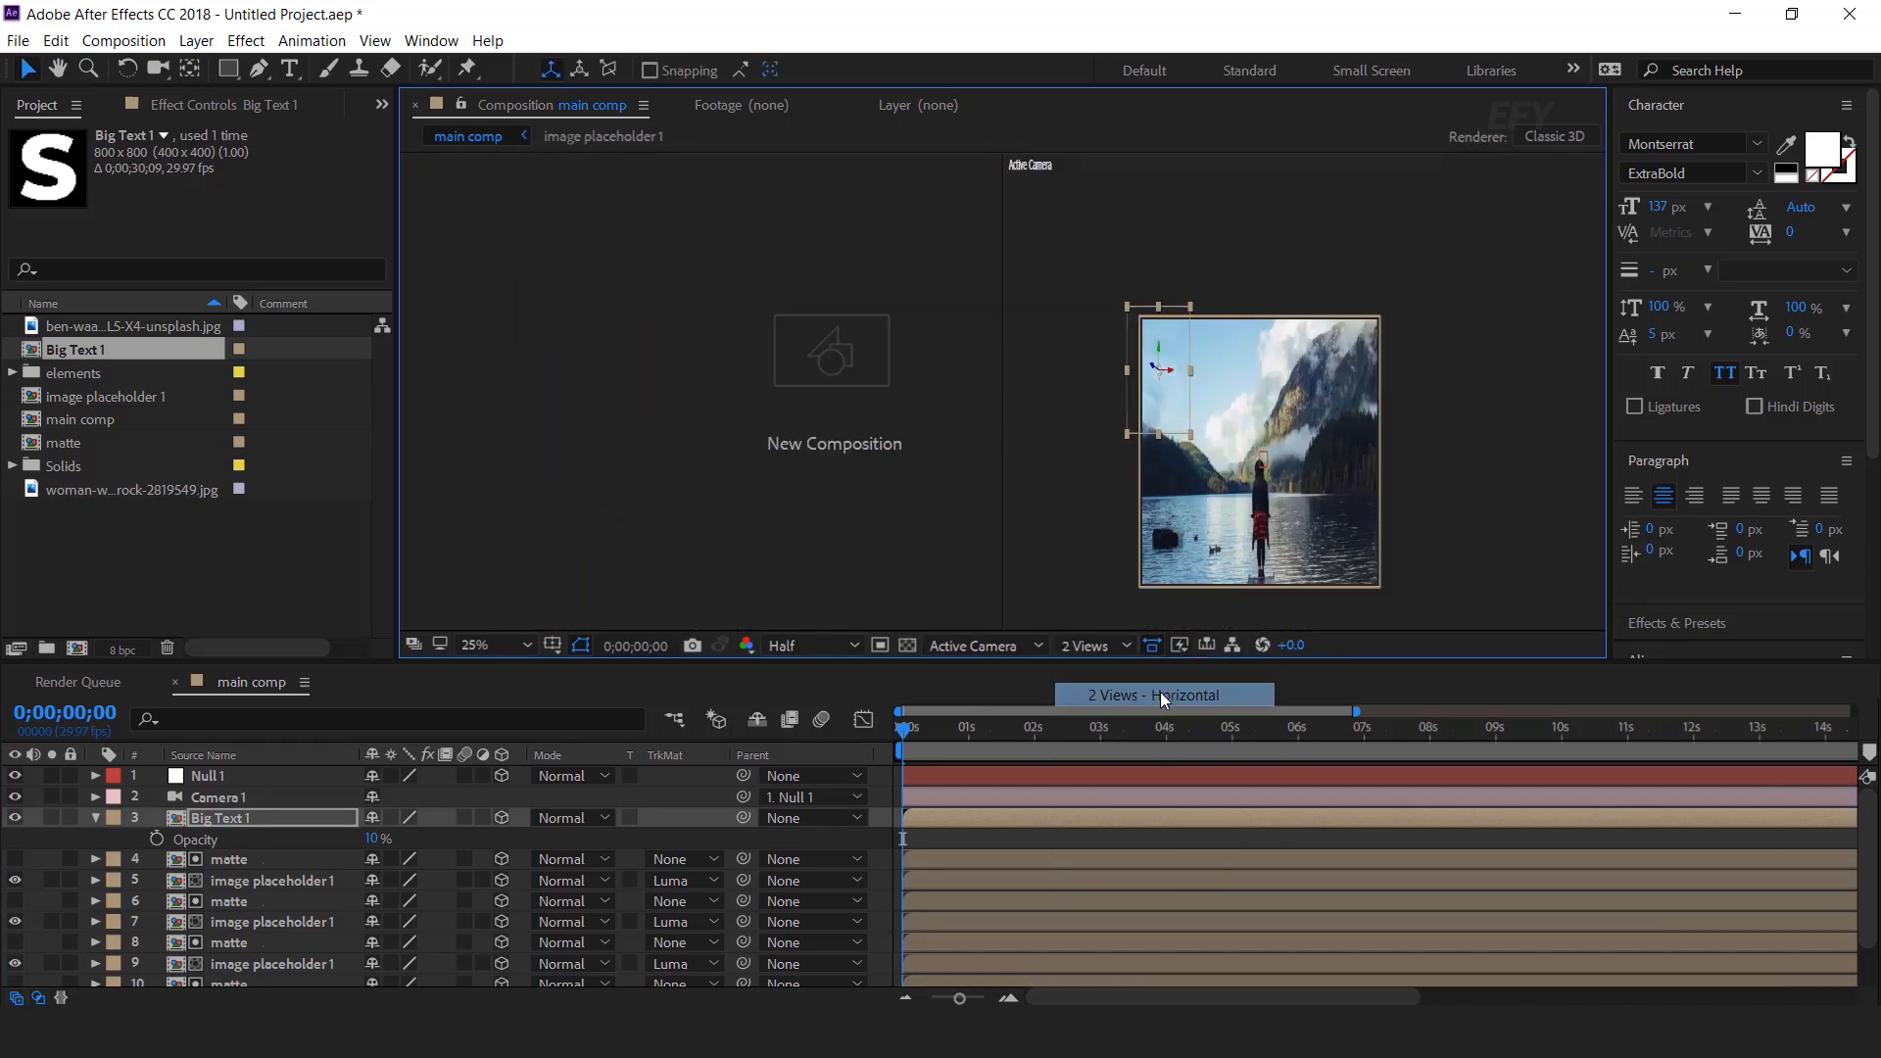
pyautogui.moveTo(755, 353); pyautogui.dragTo(604, 368)
pyautogui.press('v')
pyautogui.click(1219, 446)
pyautogui.moveTo(1220, 446); pyautogui.dragTo(1279, 465)
pyautogui.moveTo(1123, 431); pyautogui.dragTo(1091, 403)
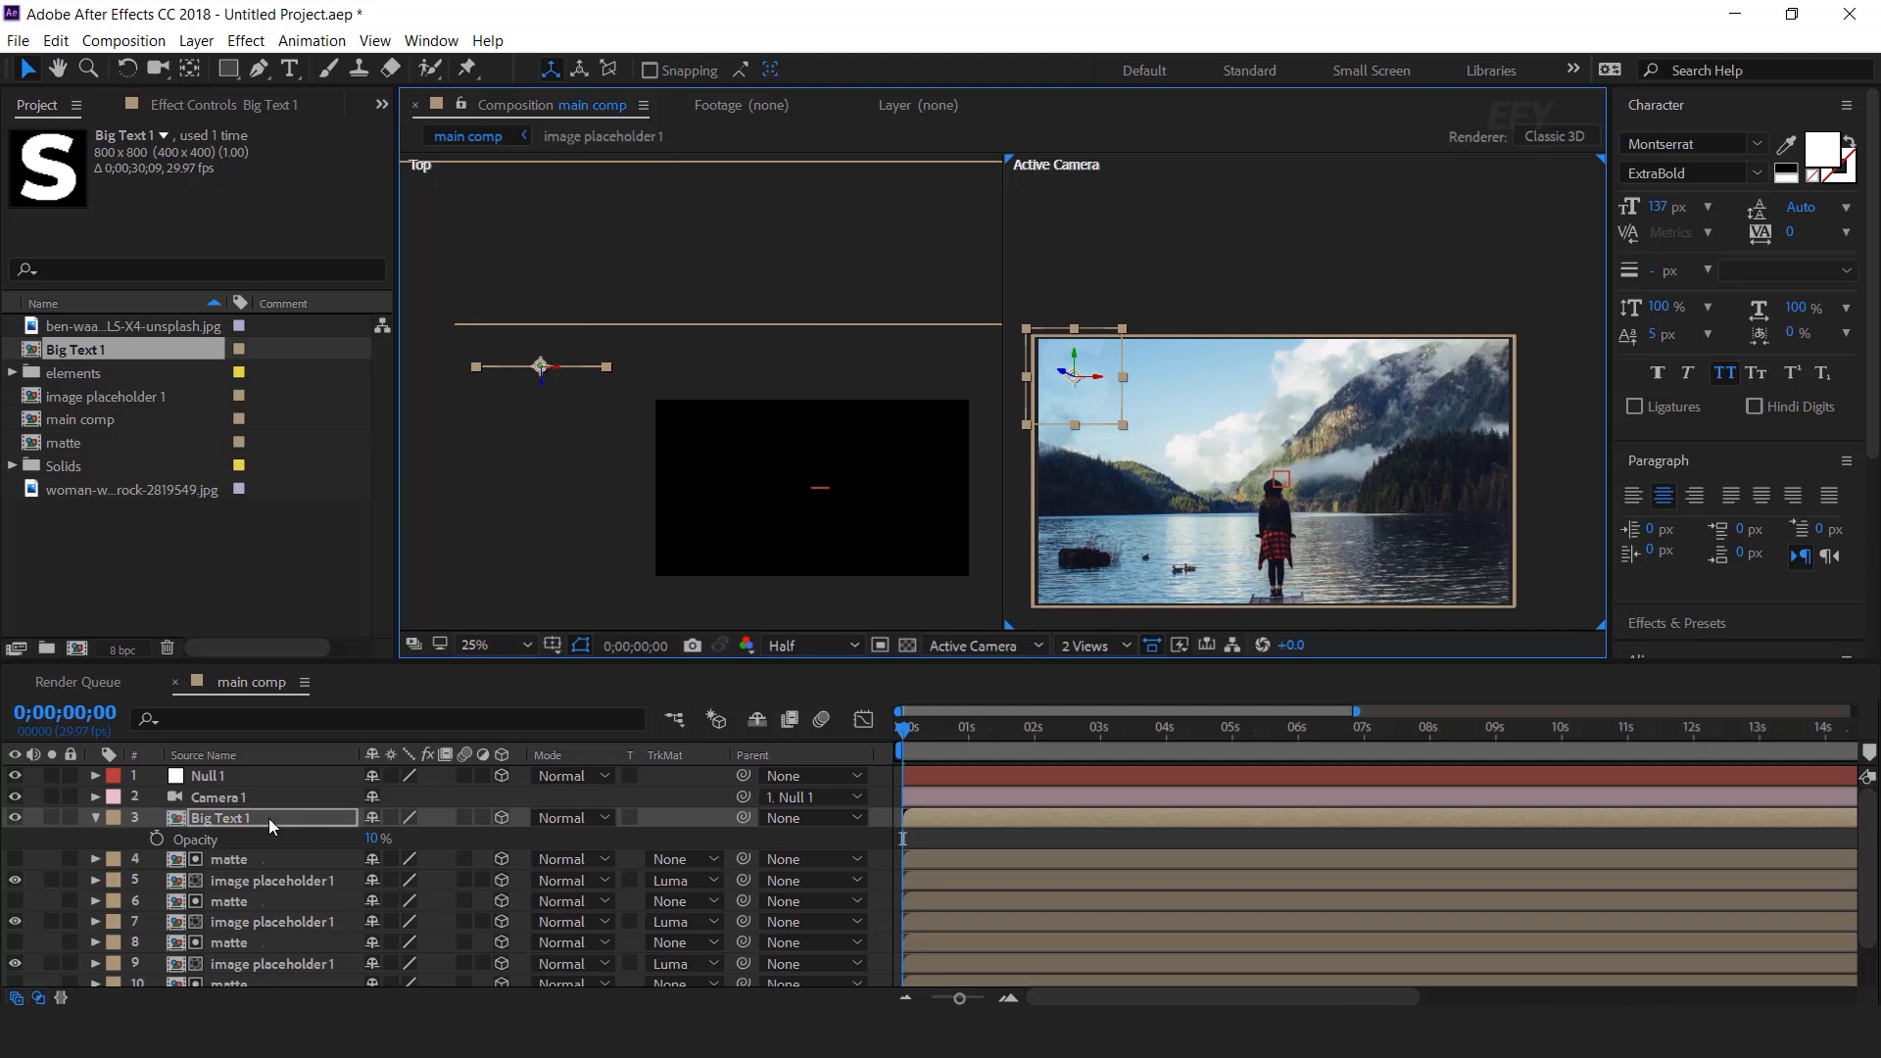
pyautogui.click(268, 819)
pyautogui.click(95, 818)
# Step: Duplicate the Big Text 1 composition as Big Text 2, place it above Big Text 1 in main comp and make it 3D
pyautogui.click(169, 497)
pyautogui.click(78, 351)
pyautogui.hotkey('ctrl', 'd')
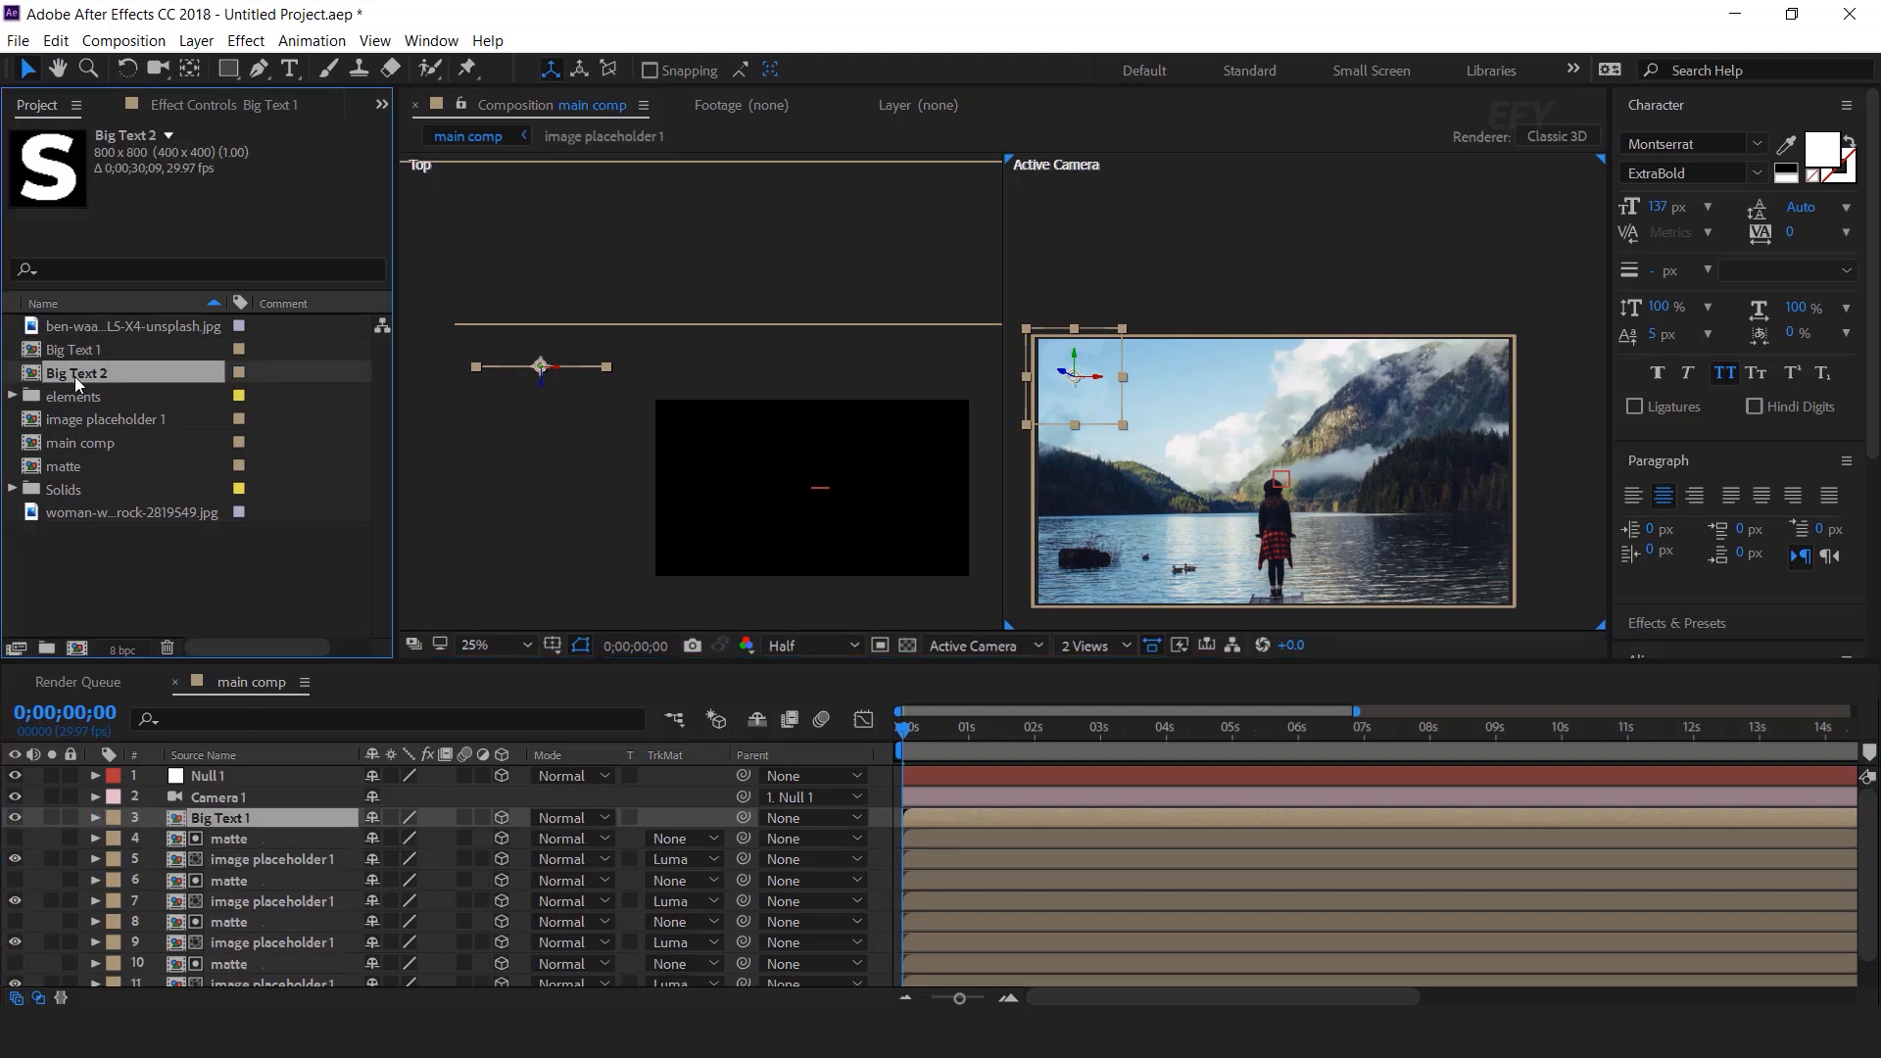
pyautogui.moveTo(75, 374); pyautogui.dragTo(220, 823)
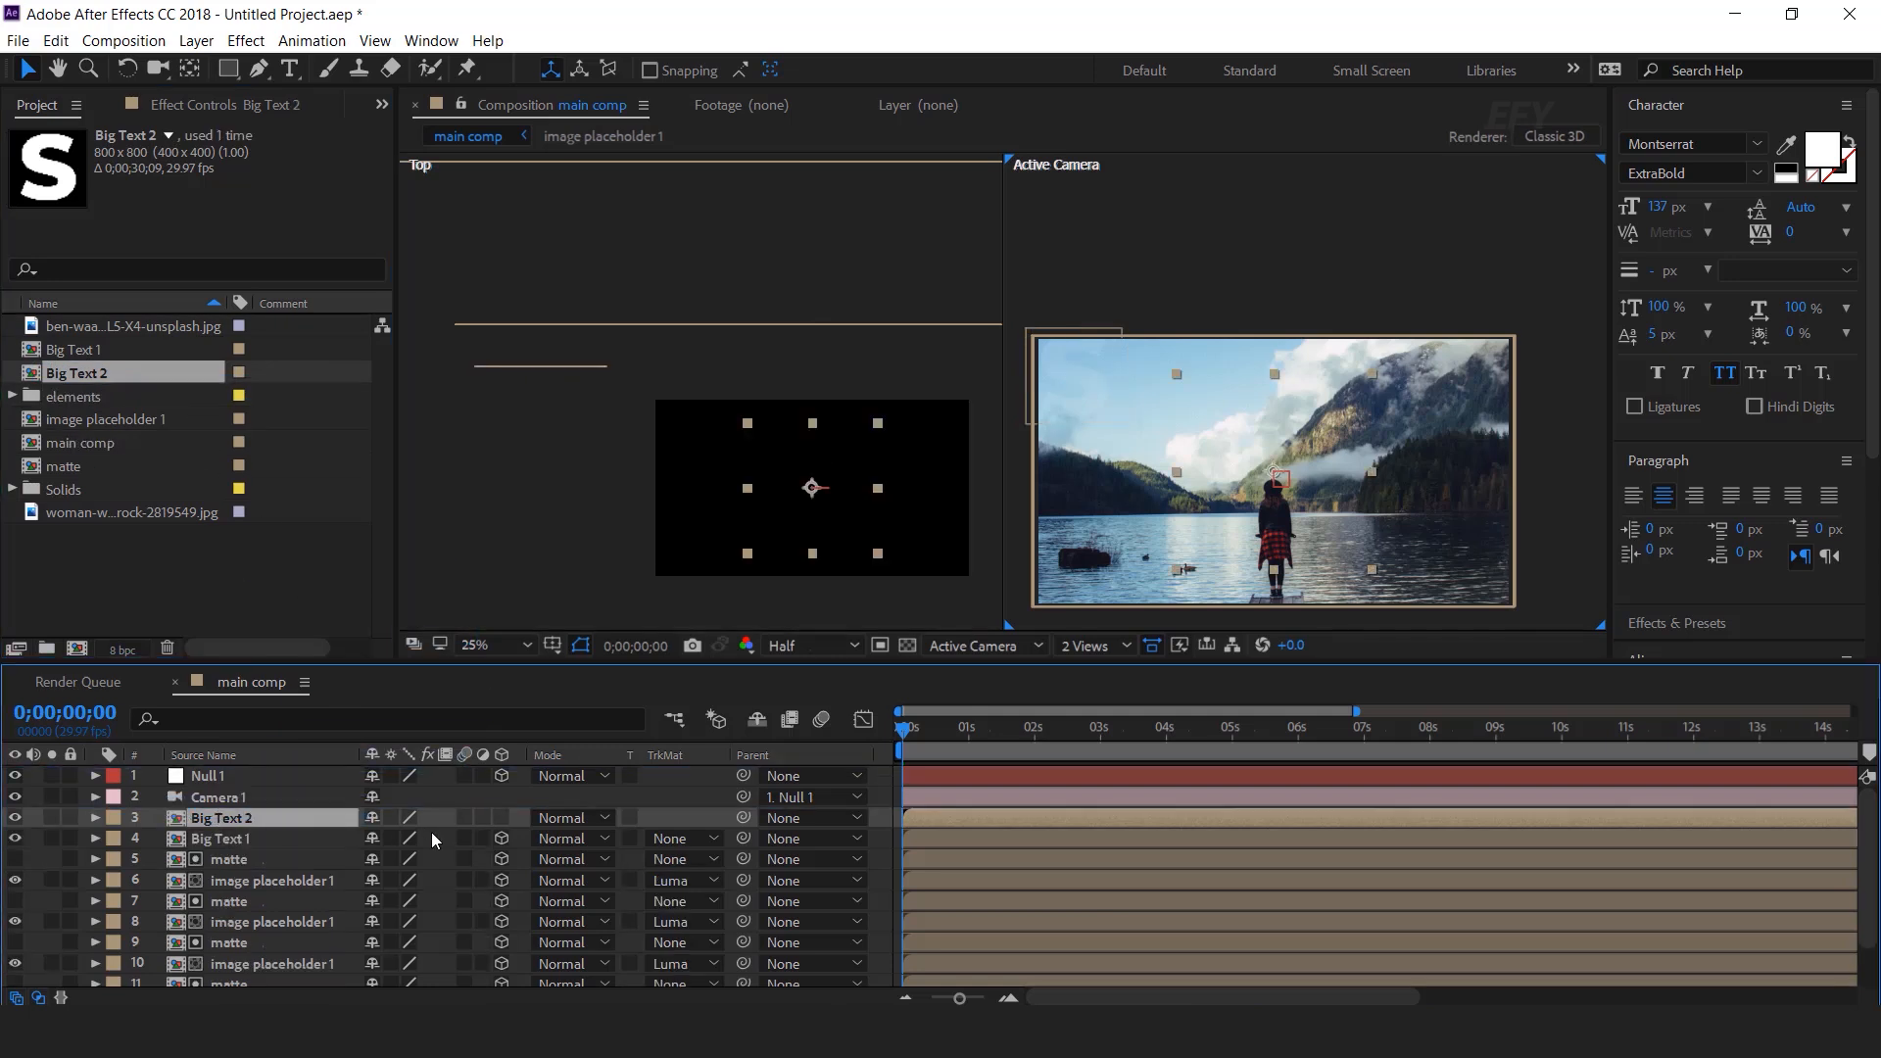
pyautogui.click(501, 818)
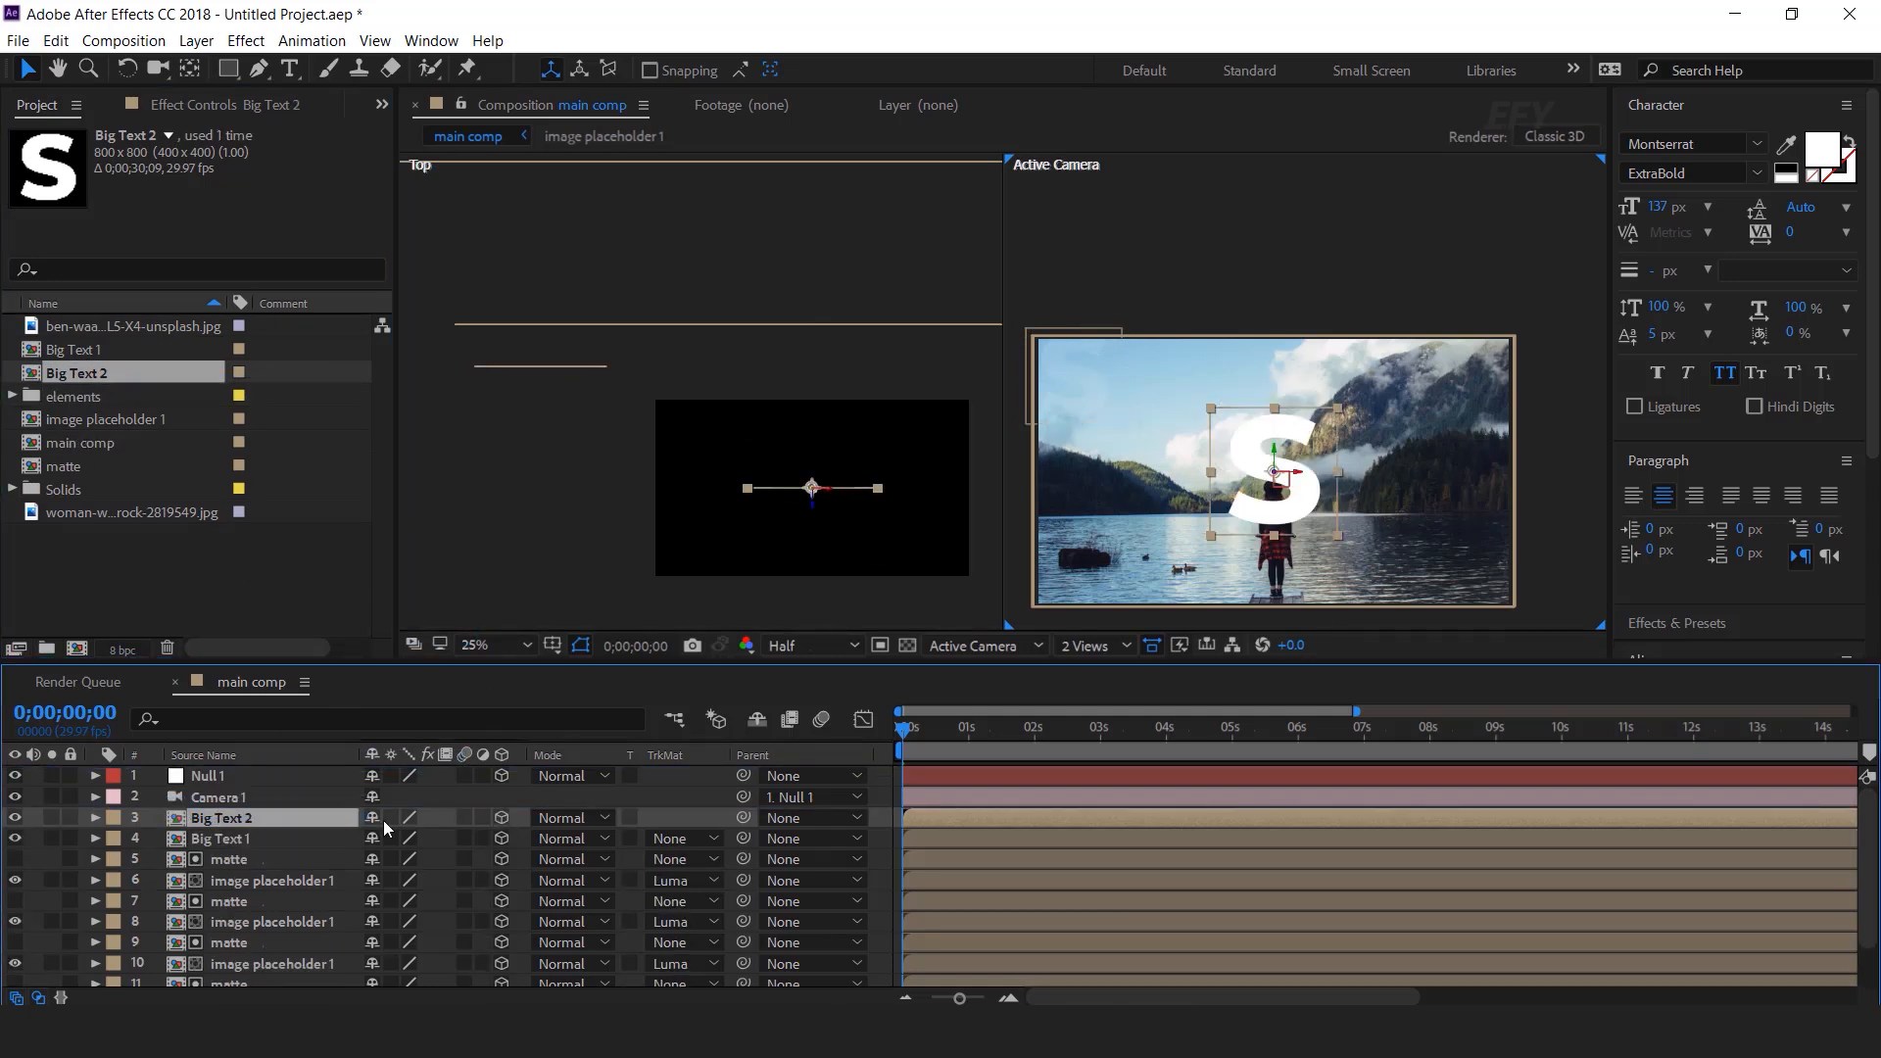
# Step: Change the letter in Big Text 2 to R and return to main comp
pyautogui.doubleClick(238, 821)
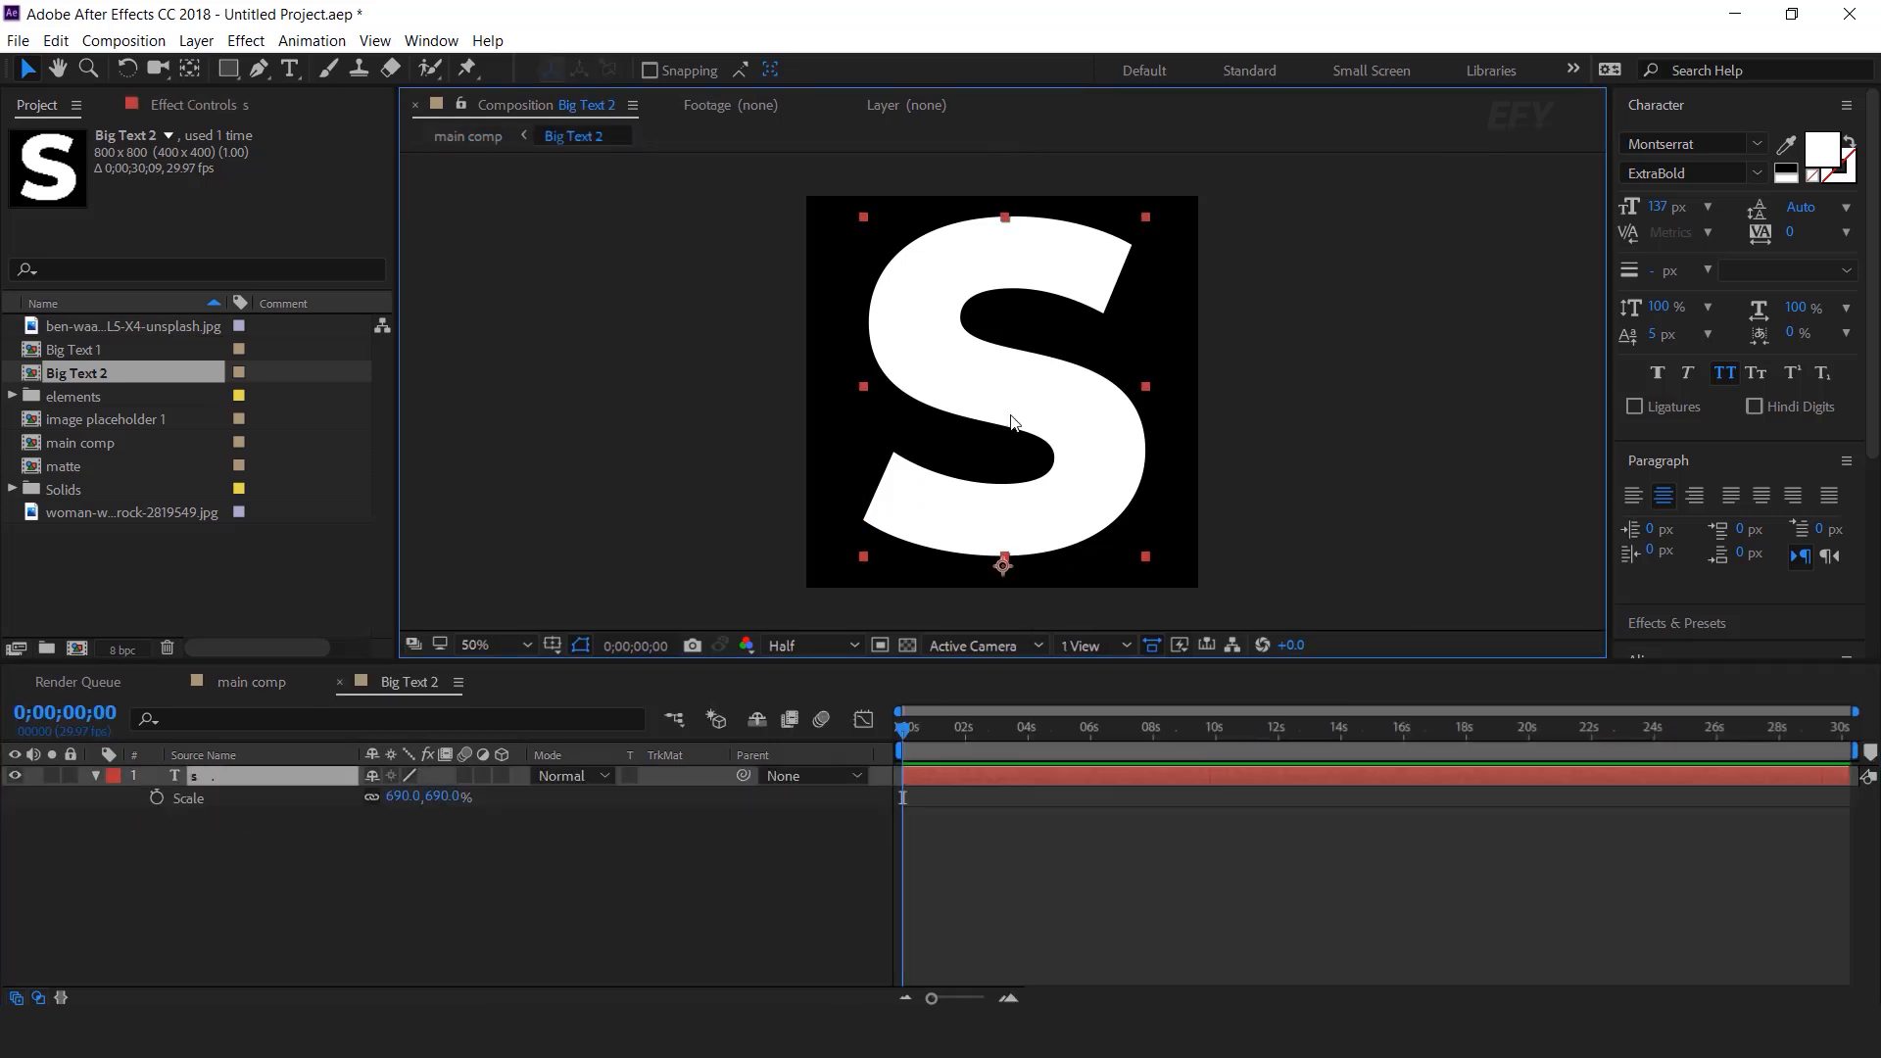
pyautogui.doubleClick(1012, 422)
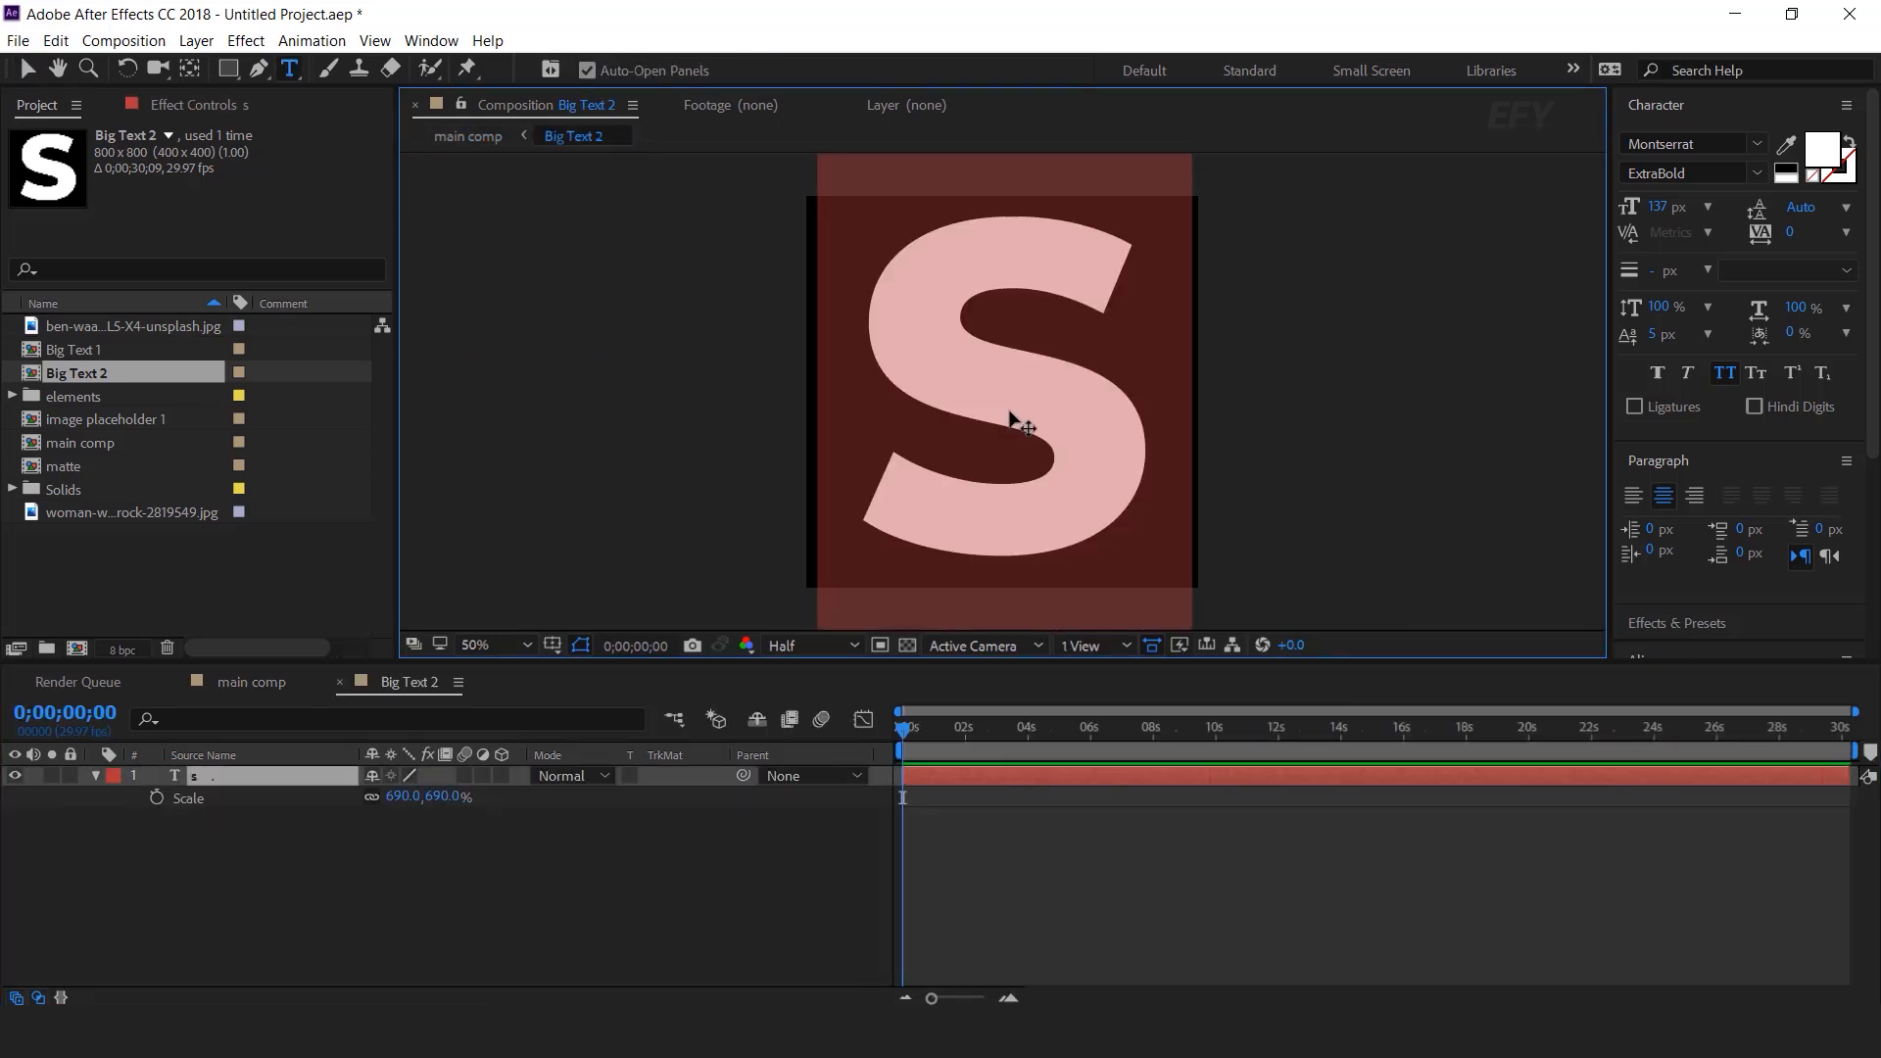
pyautogui.write('R')
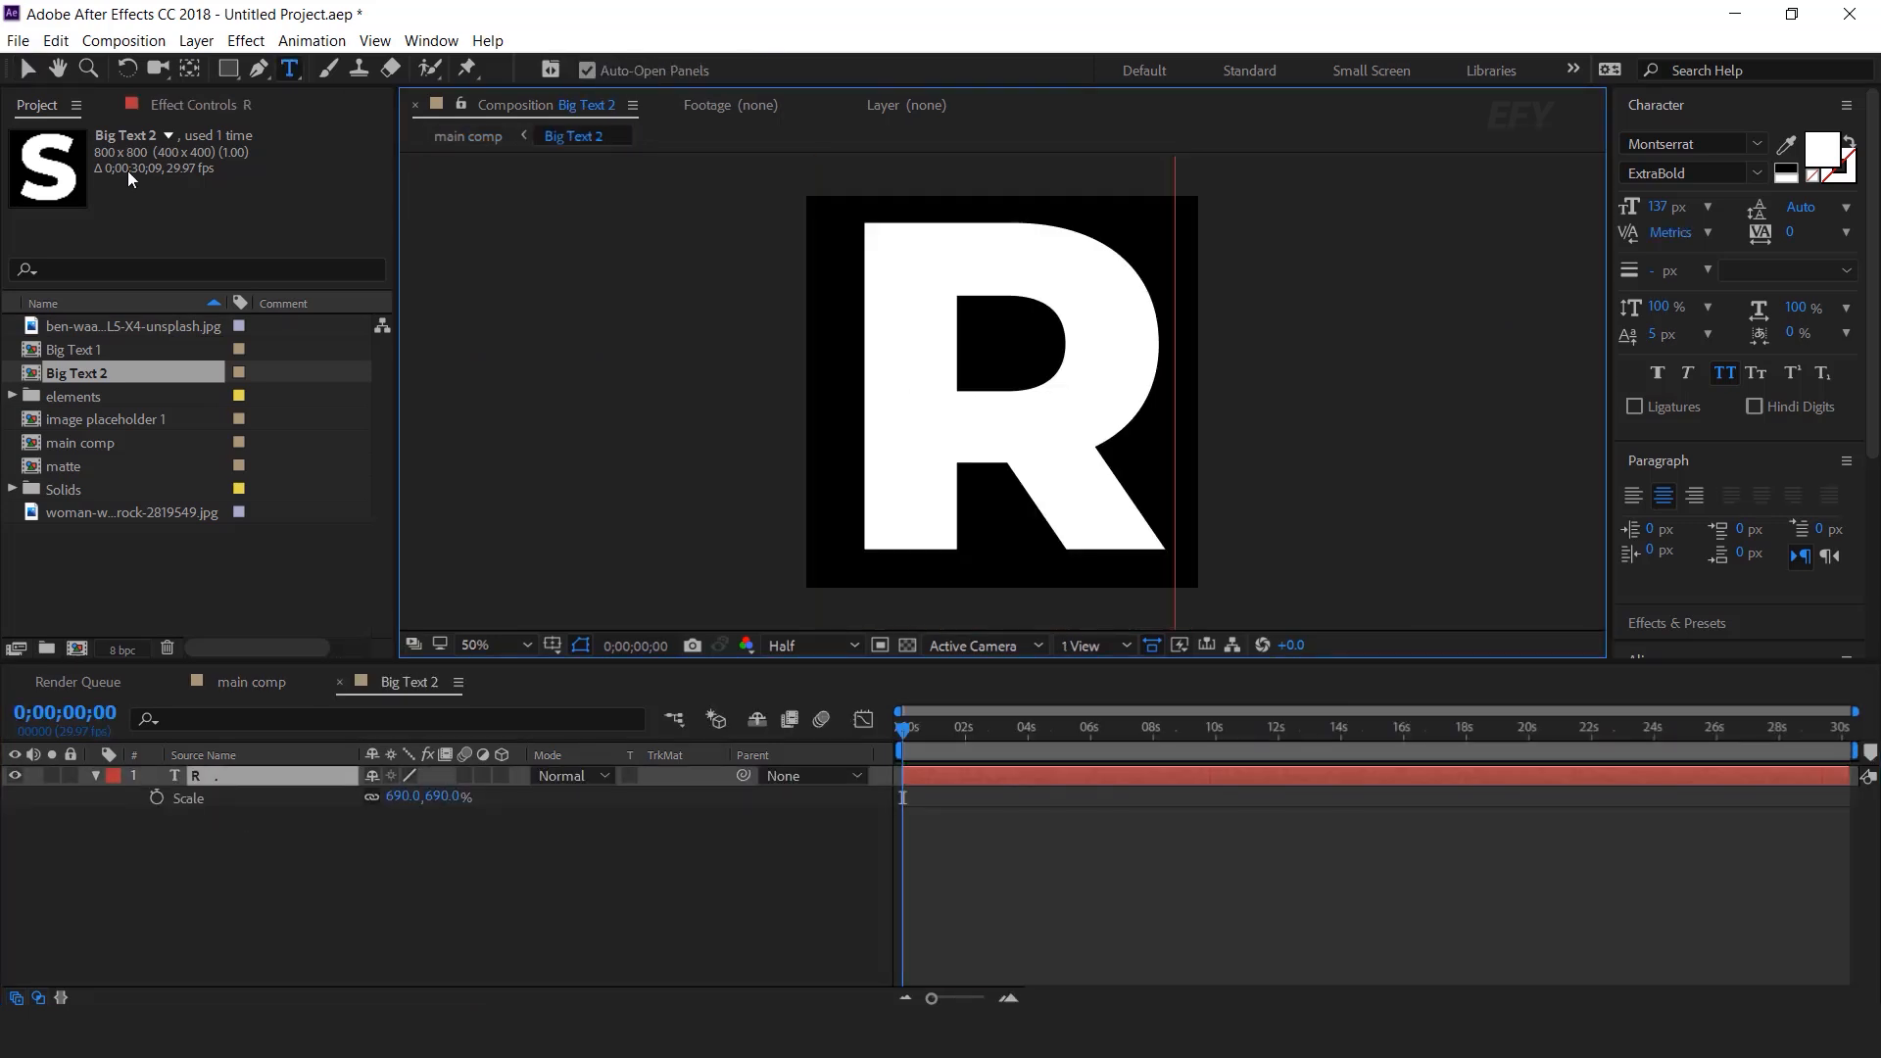
pyautogui.click(27, 68)
pyautogui.click(238, 684)
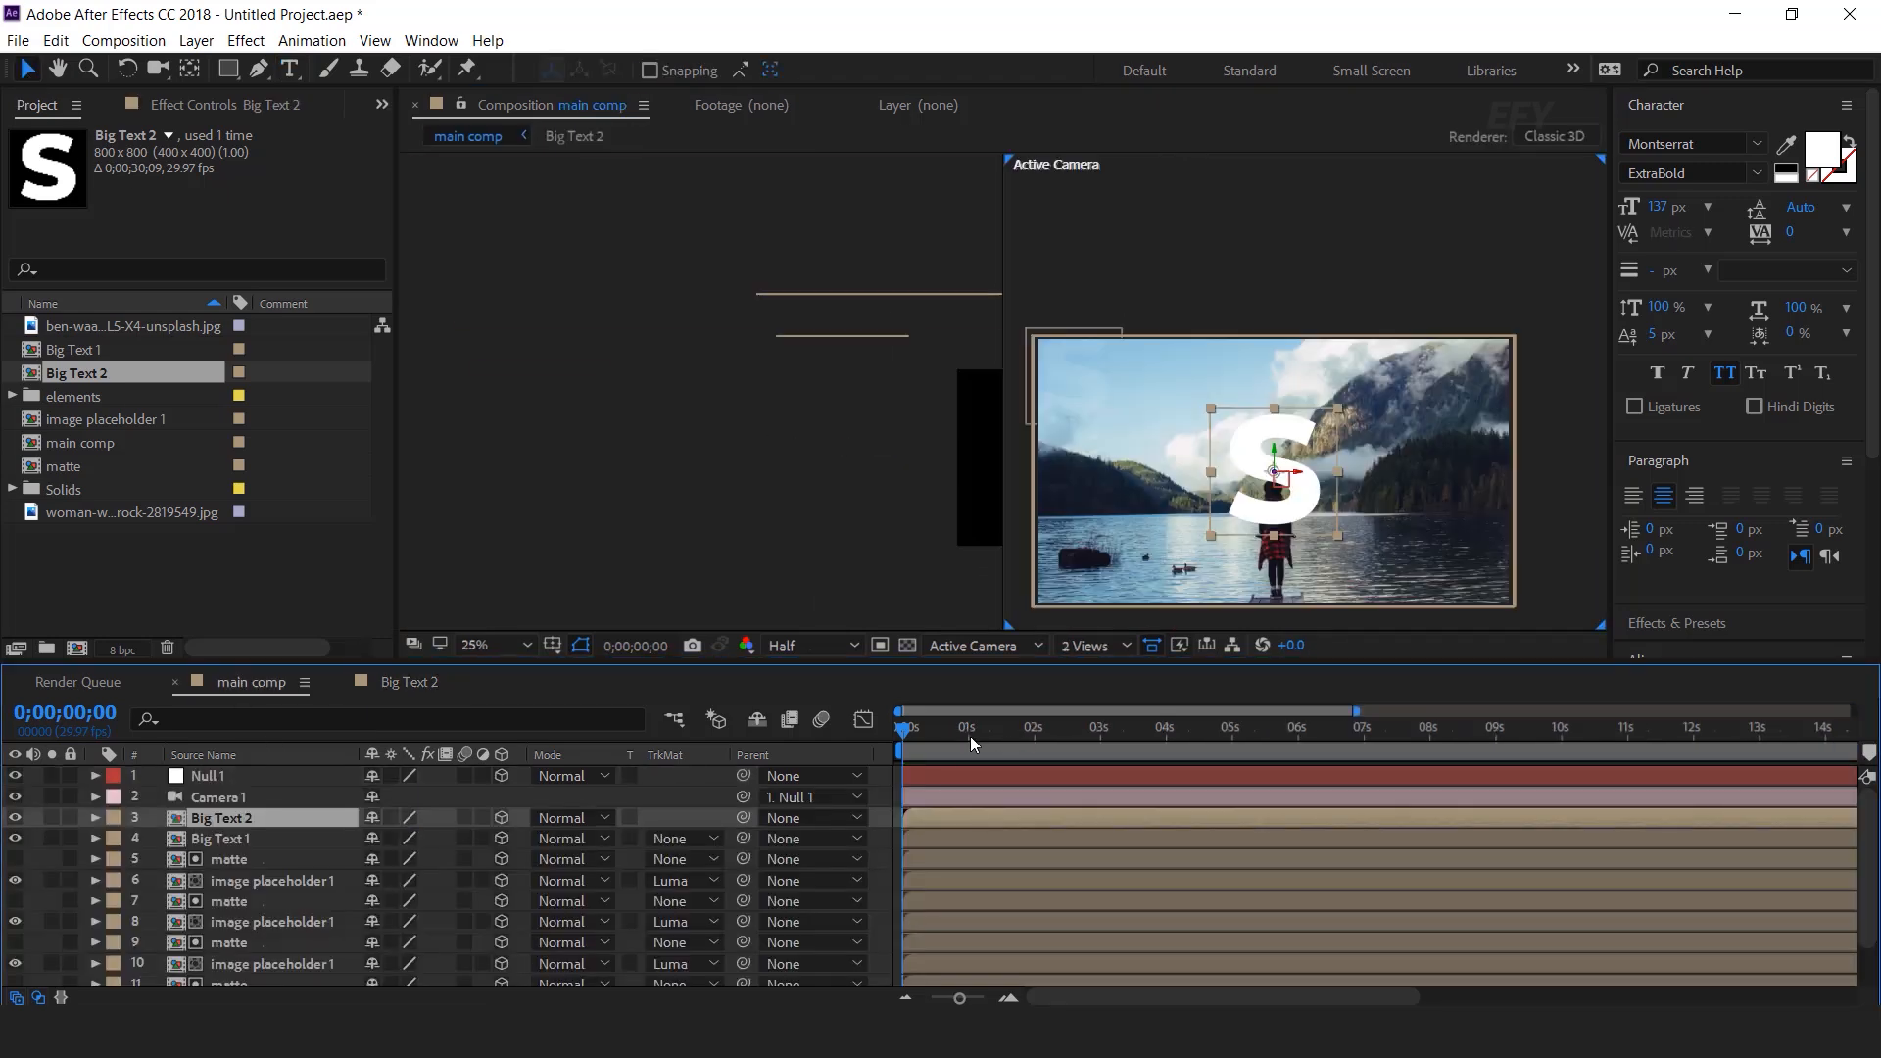
# Step: Move the Big Text 2 layer to the lower-right corner of the scene image
pyautogui.click(1386, 480)
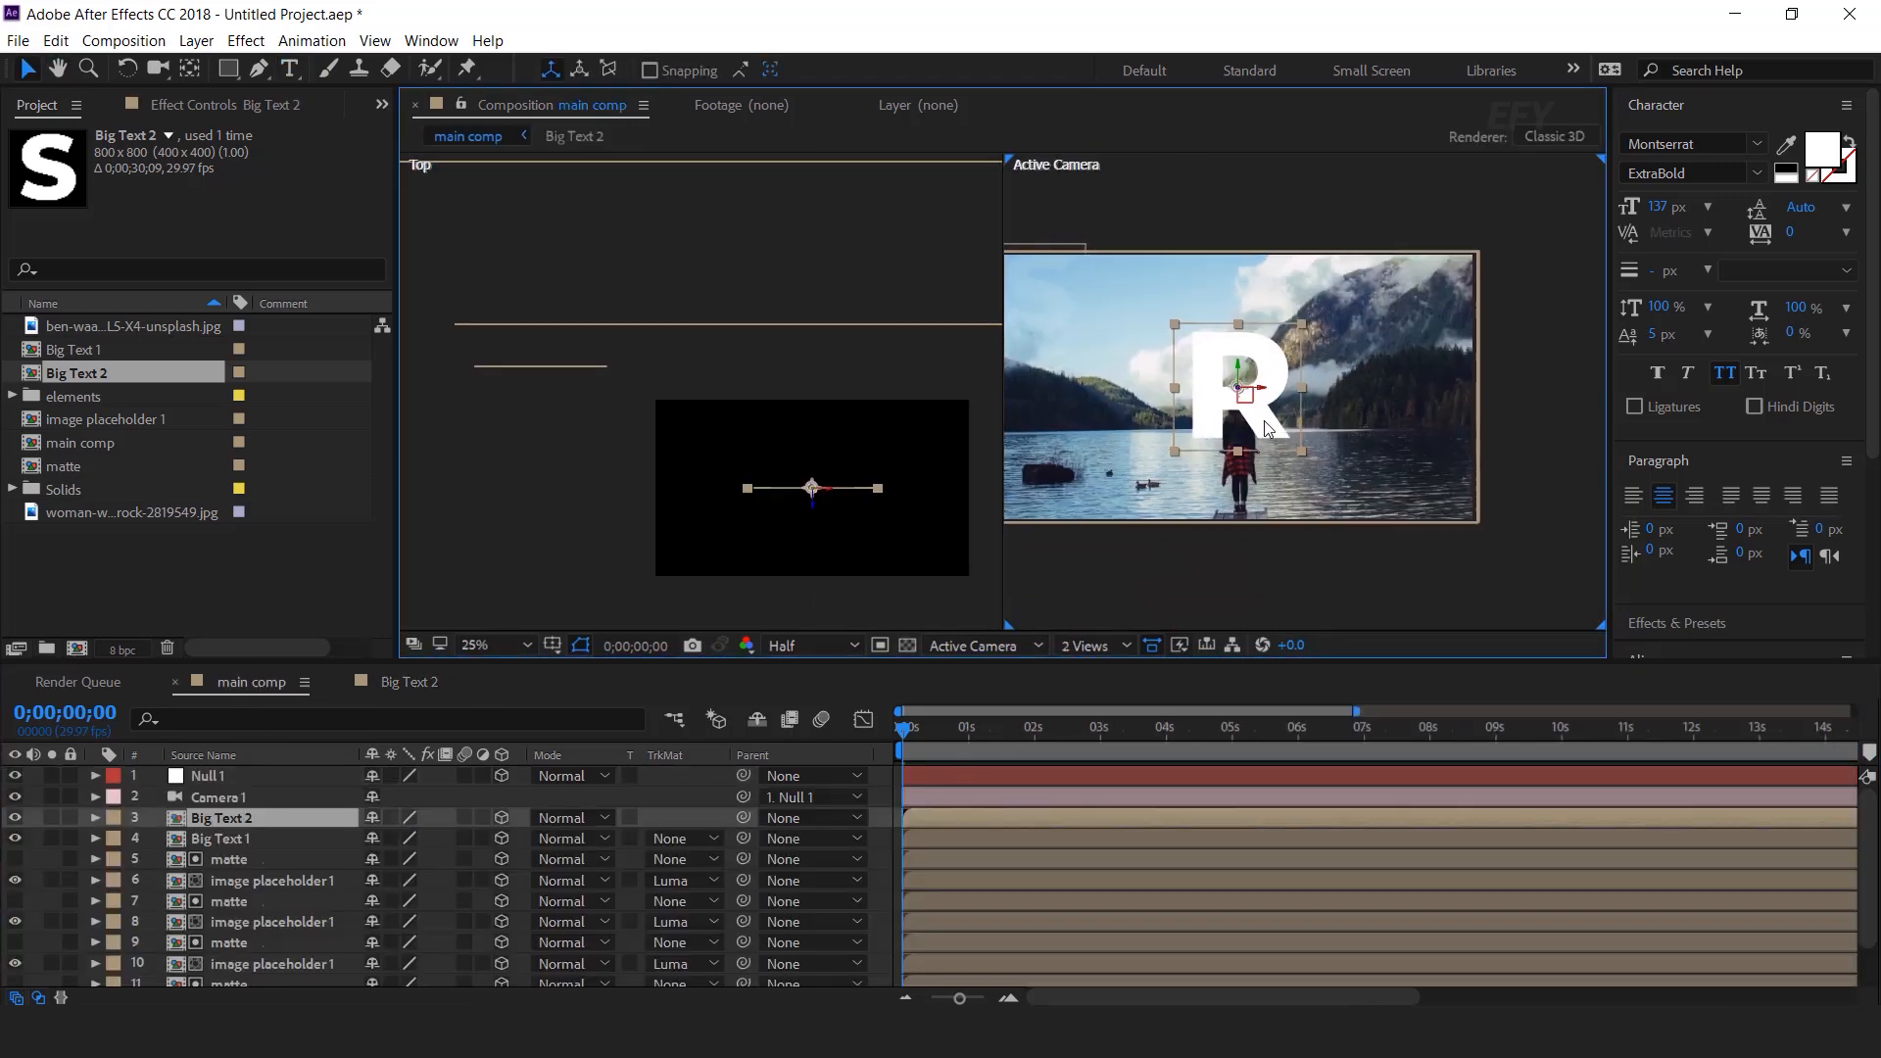
pyautogui.moveTo(1270, 428); pyautogui.dragTo(1496, 492)
pyautogui.press('Return')
# Step: Set the Big Text 2 layer's opacity to 10% and collapse its properties
pyautogui.click(235, 823)
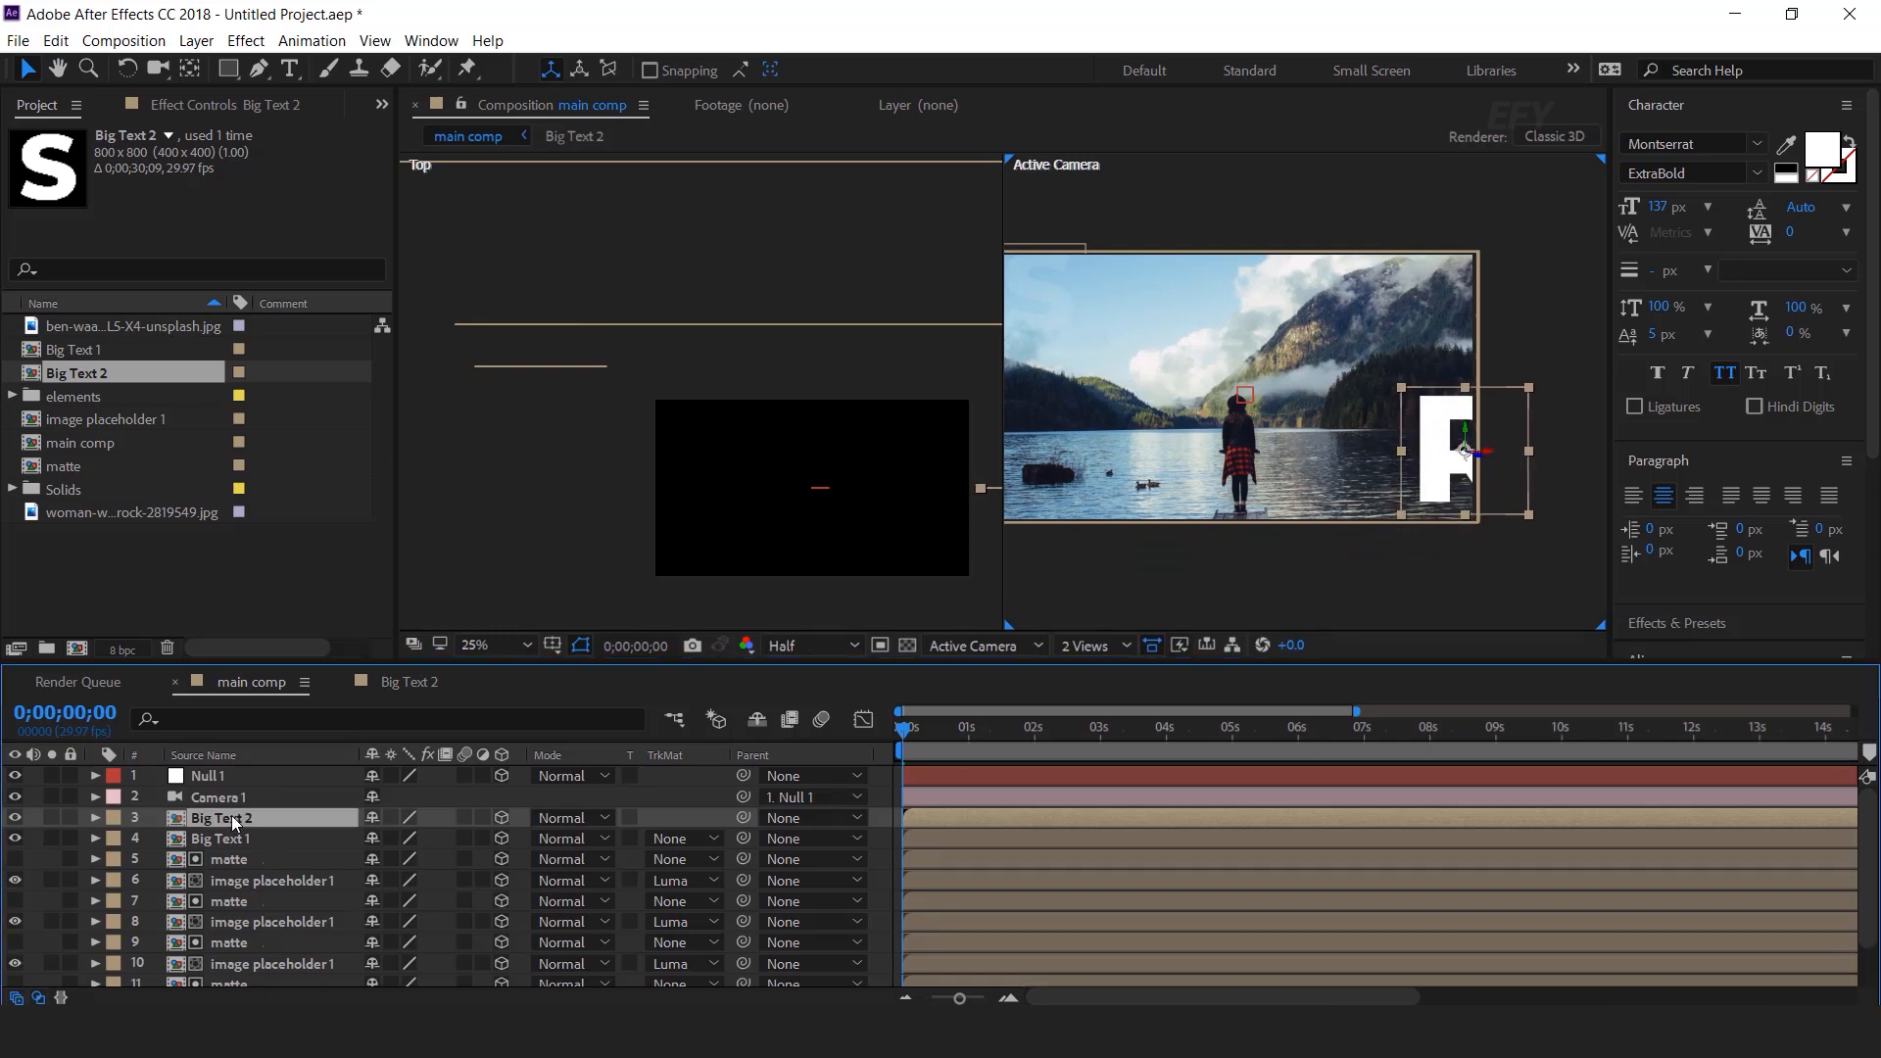
pyautogui.write('t')
pyautogui.write('10')
pyautogui.press('Return')
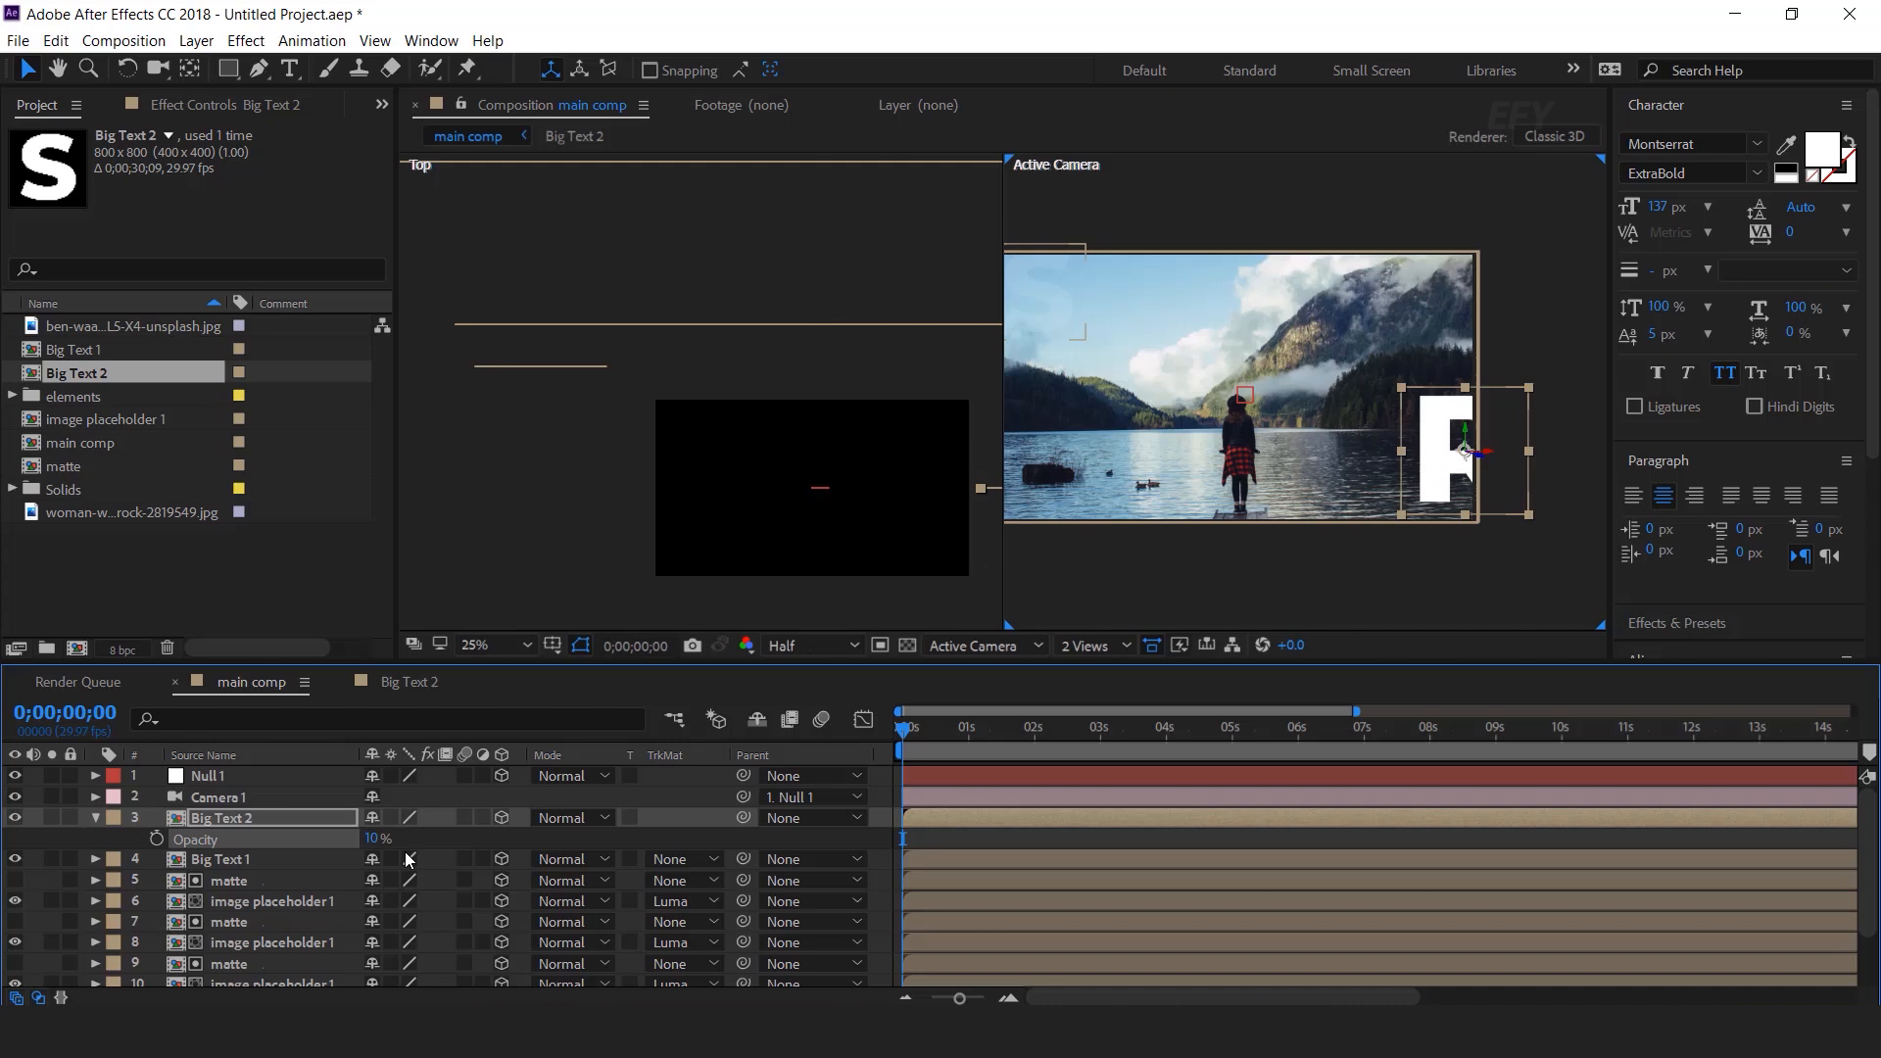
pyautogui.click(95, 819)
# Step: Push Big Text 2 back in depth close to the nearest image plane and enlarge it slightly in the camera view
pyautogui.hscroll(2, 920, 509)
pyautogui.hscroll(3, 980, 510)
pyautogui.moveTo(955, 490); pyautogui.dragTo(1000, 353)
pyautogui.click(1511, 494)
pyautogui.moveTo(1512, 498); pyautogui.dragTo(1533, 512)
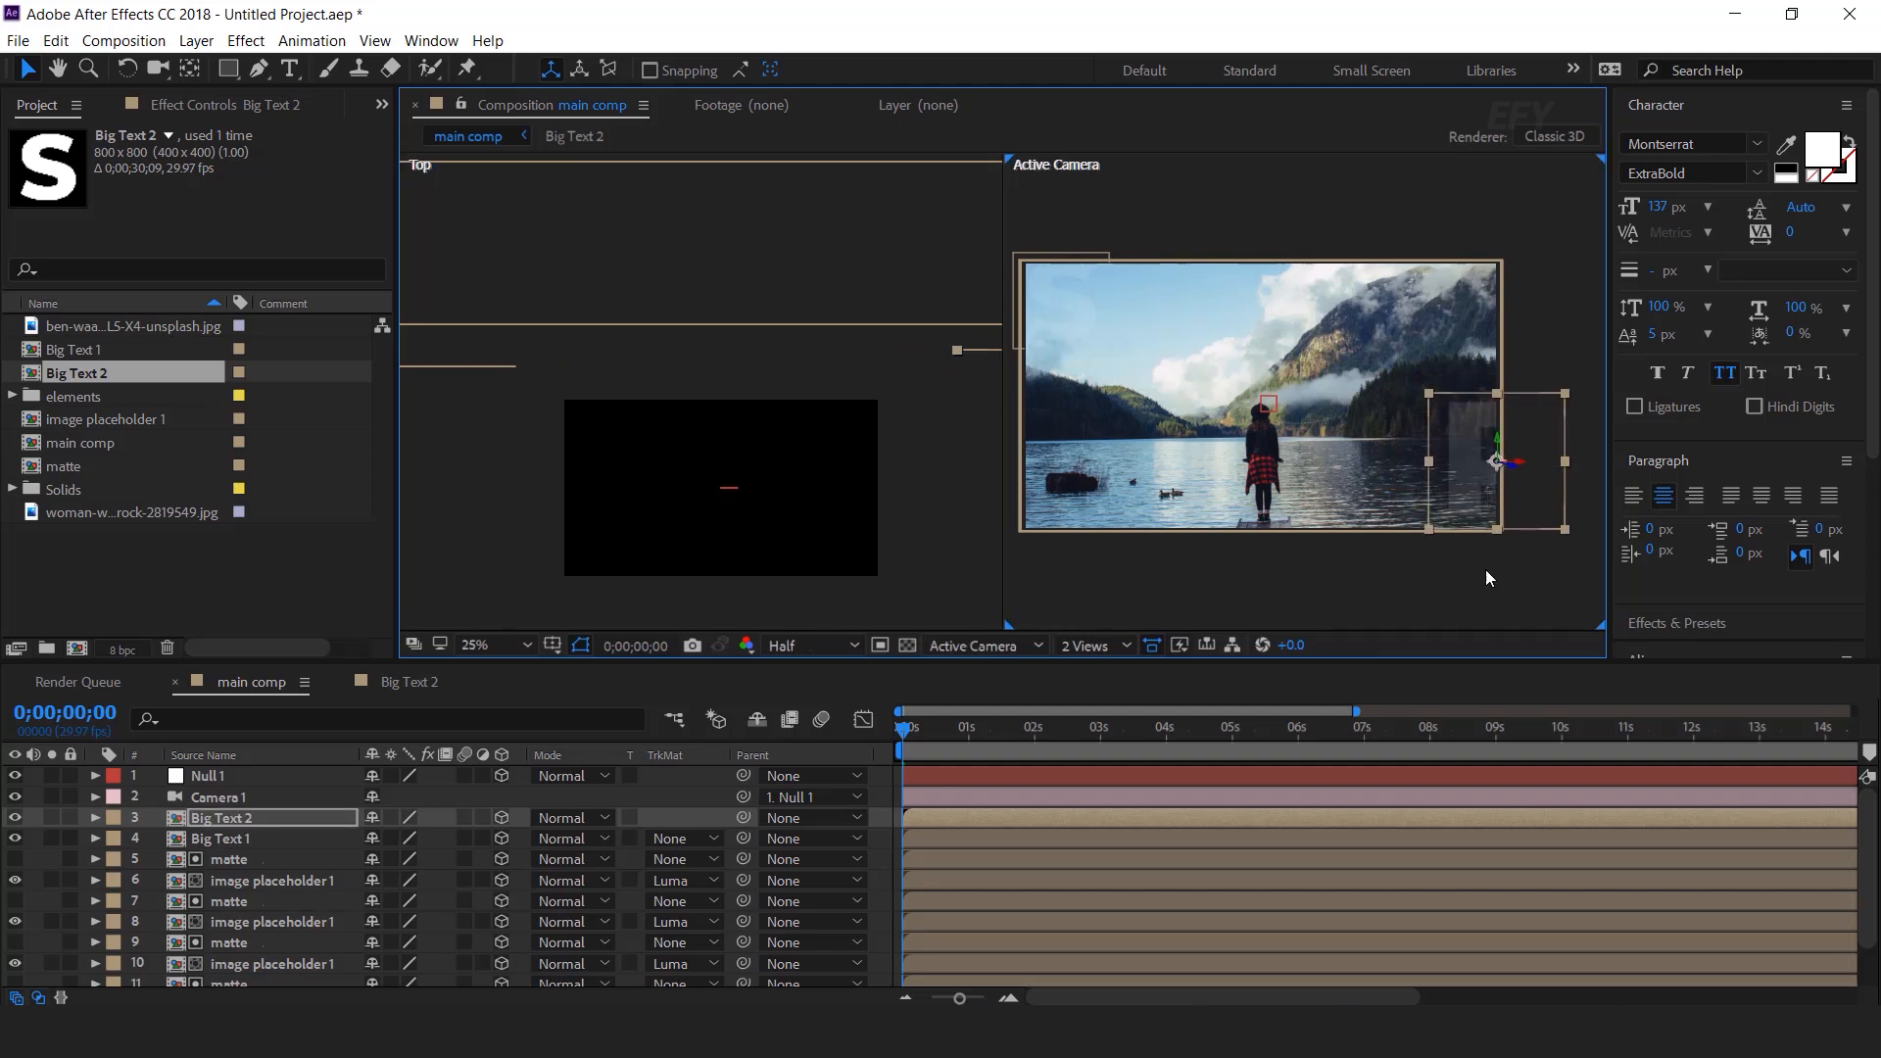
# Step: Enlarge the Big Text 1 layer slightly in the camera view and deselect it
pyautogui.hscroll(-2, 1342, 559)
pyautogui.click(1206, 294)
pyautogui.moveTo(1277, 374)
pyautogui.mouseDown()
pyautogui.moveTo(1234, 333)
pyautogui.moveTo(1303, 521)
pyautogui.mouseUp()
pyautogui.click(1303, 529)
pyautogui.moveTo(1448, 503); pyautogui.dragTo(1334, 486)
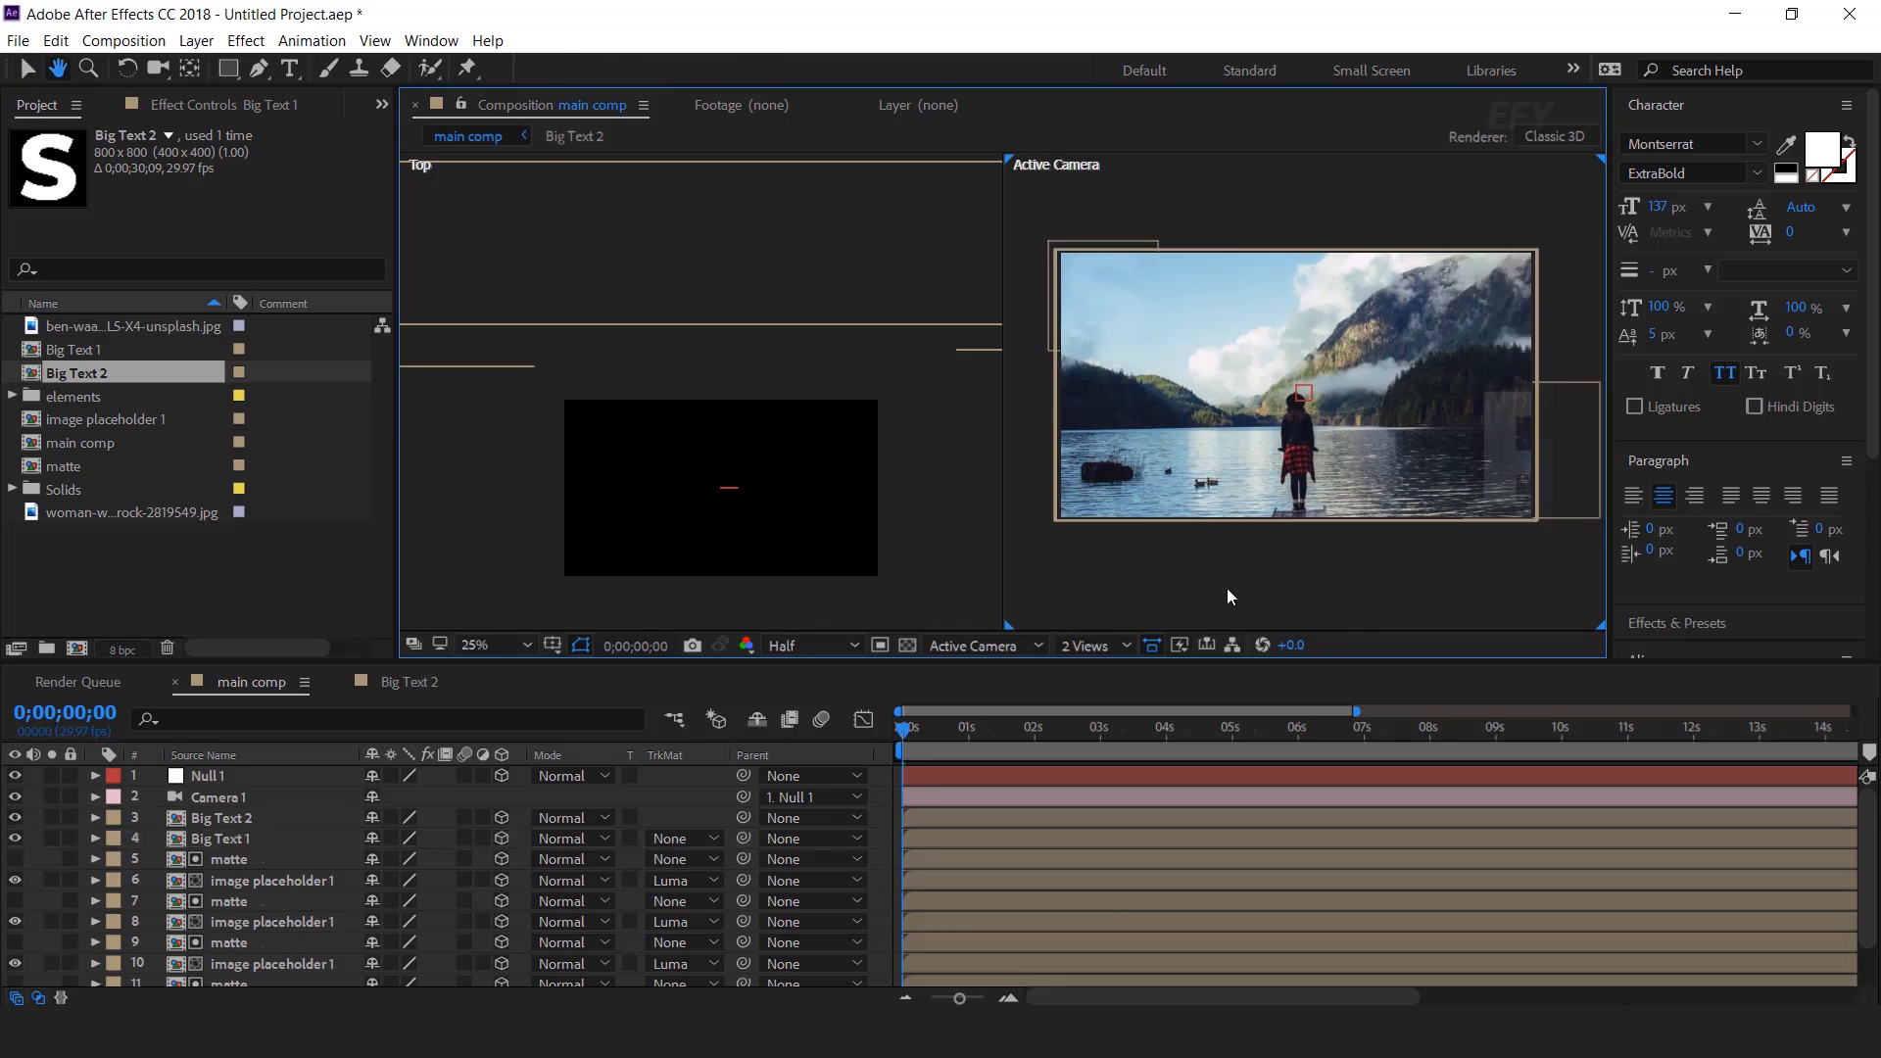
pyautogui.press('v')
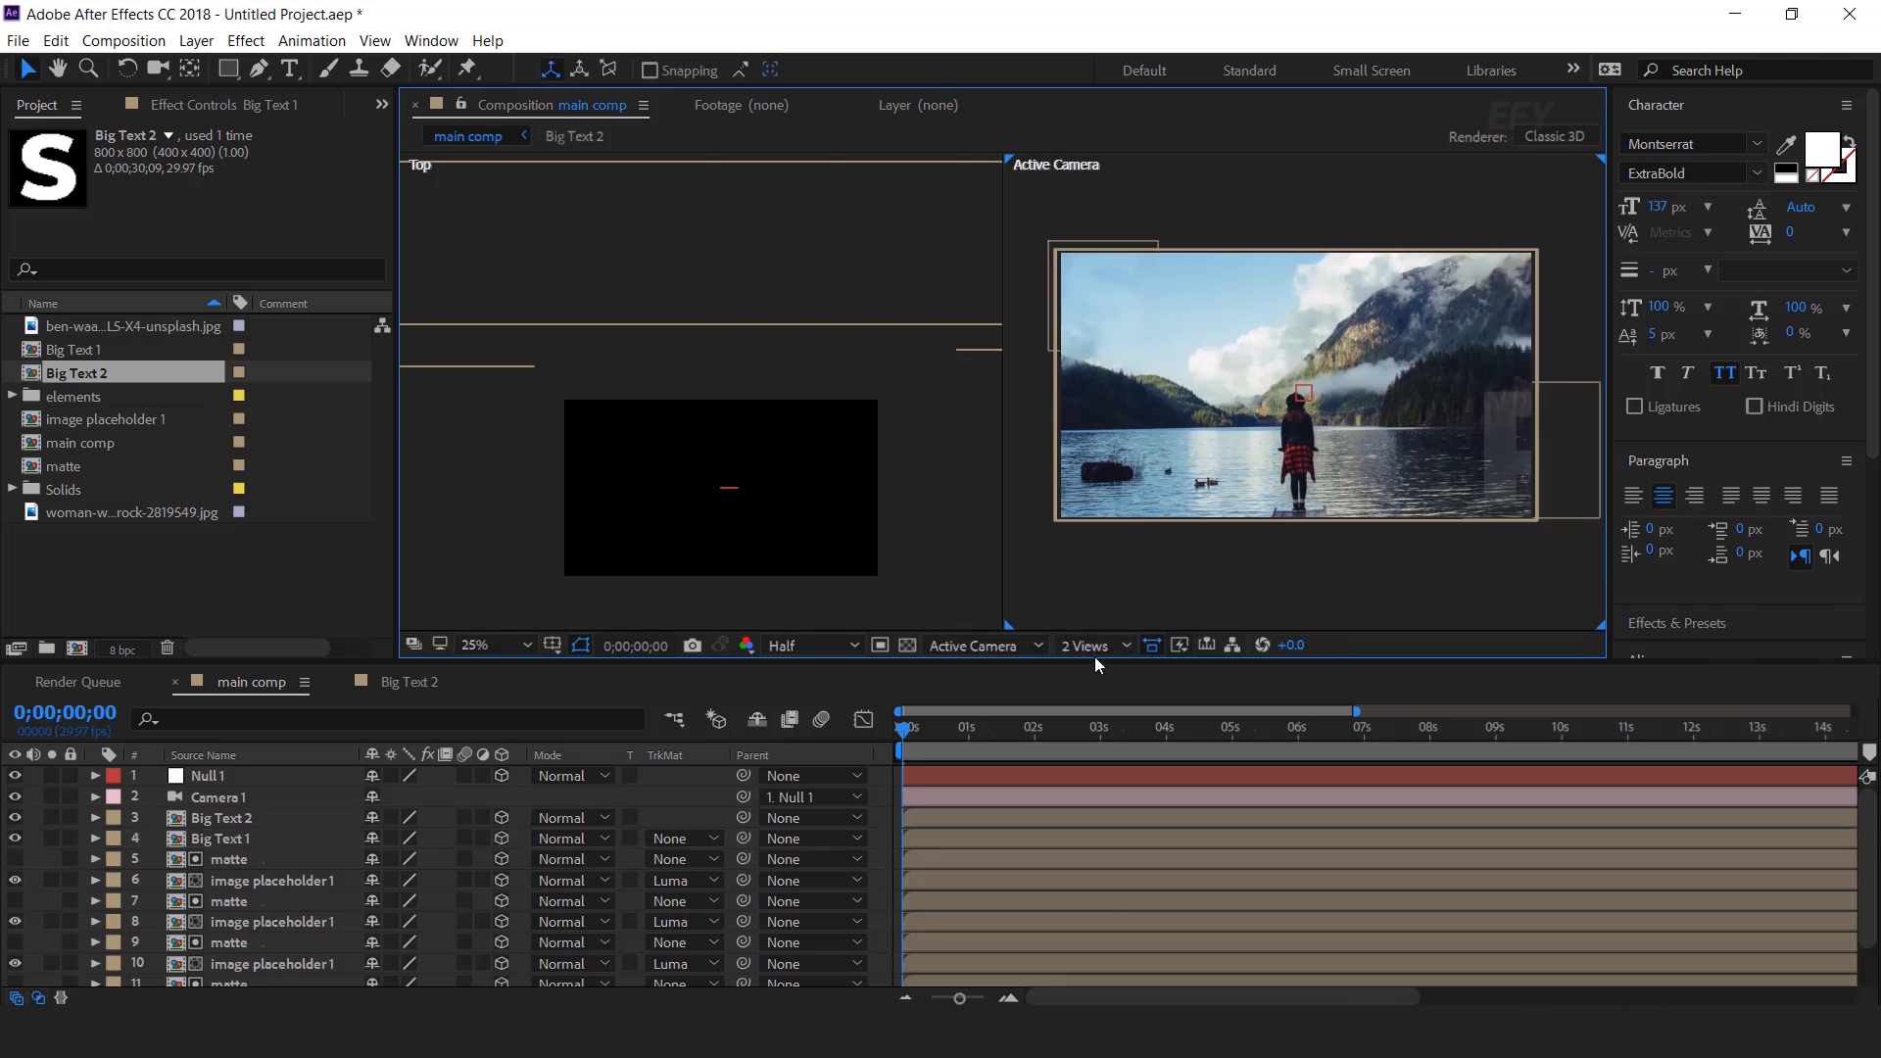
# Step: Return the composition viewer to a single Active Camera view and centre the scene in it
pyautogui.click(1093, 647)
pyautogui.click(1125, 672)
pyautogui.moveTo(1339, 468); pyautogui.dragTo(1343, 488)
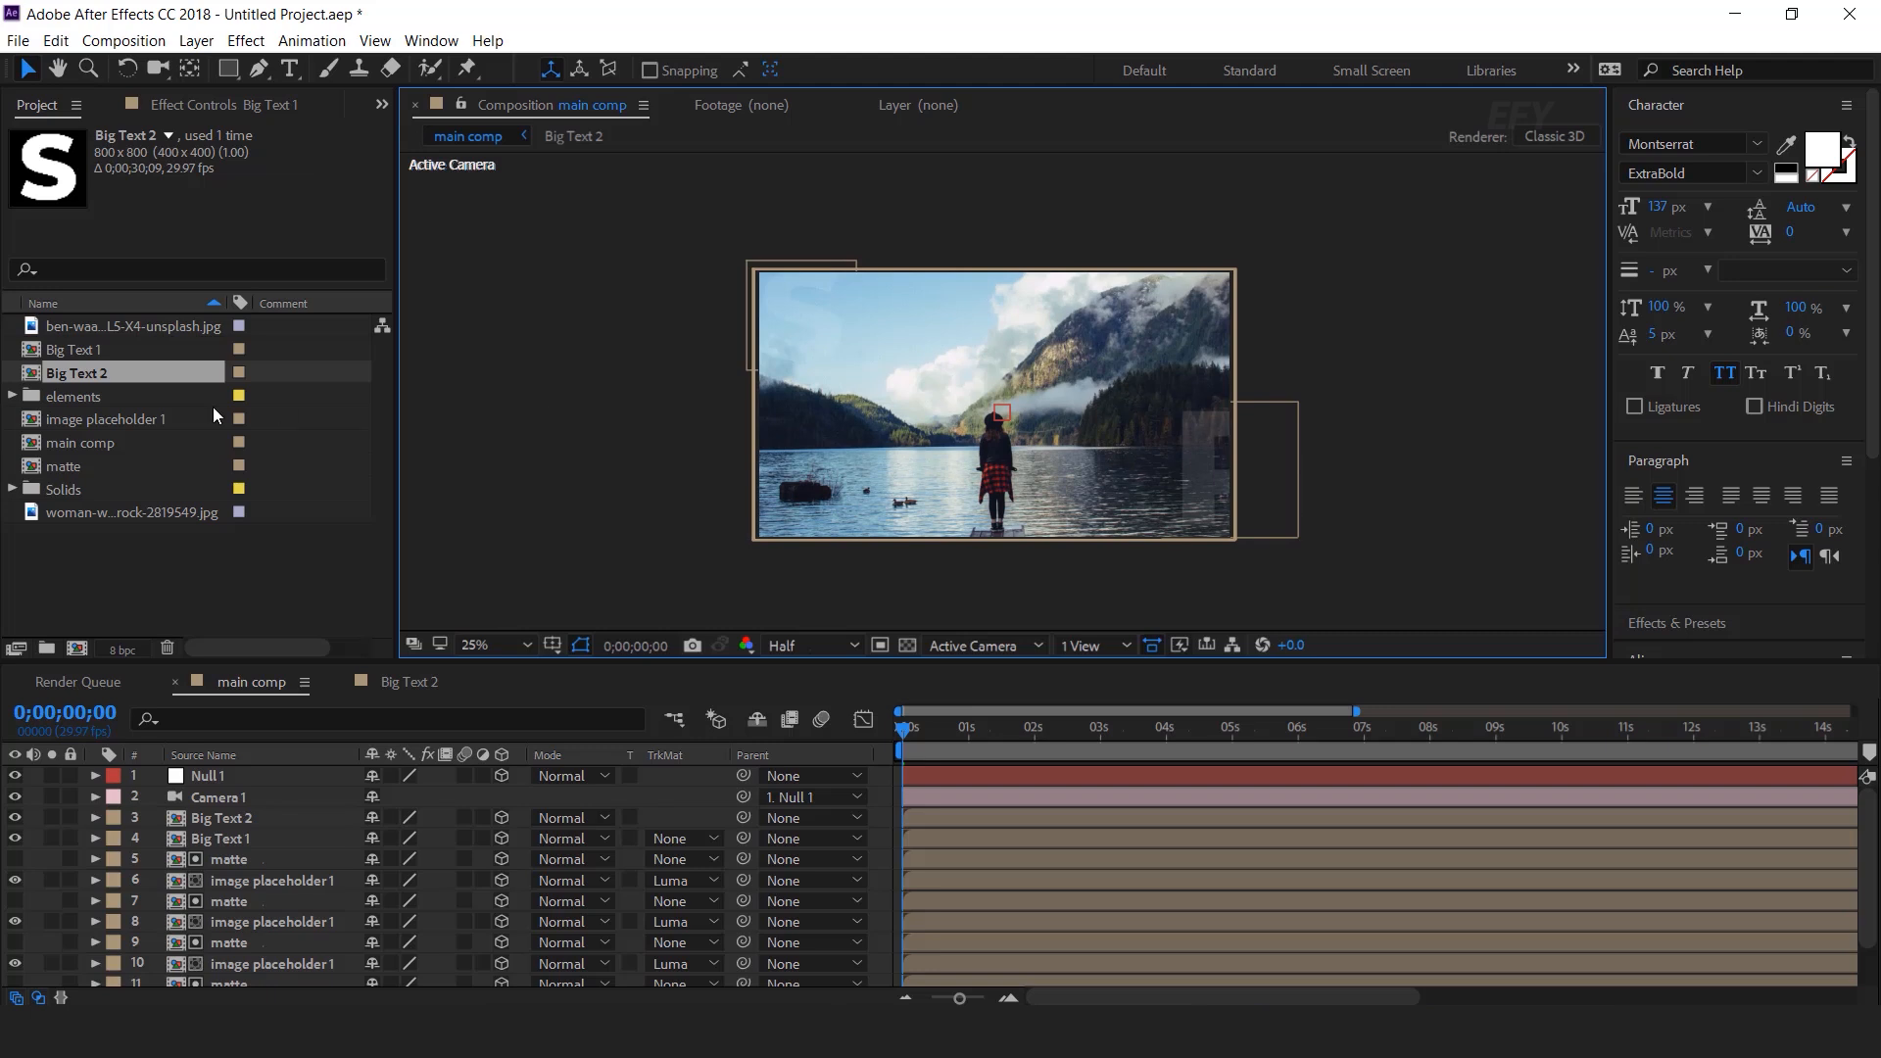
# Step: Add TRIANGLES.mp4 from the elements folder to main comp directly below Camera 1
pyautogui.click(277, 586)
pyautogui.click(40, 398)
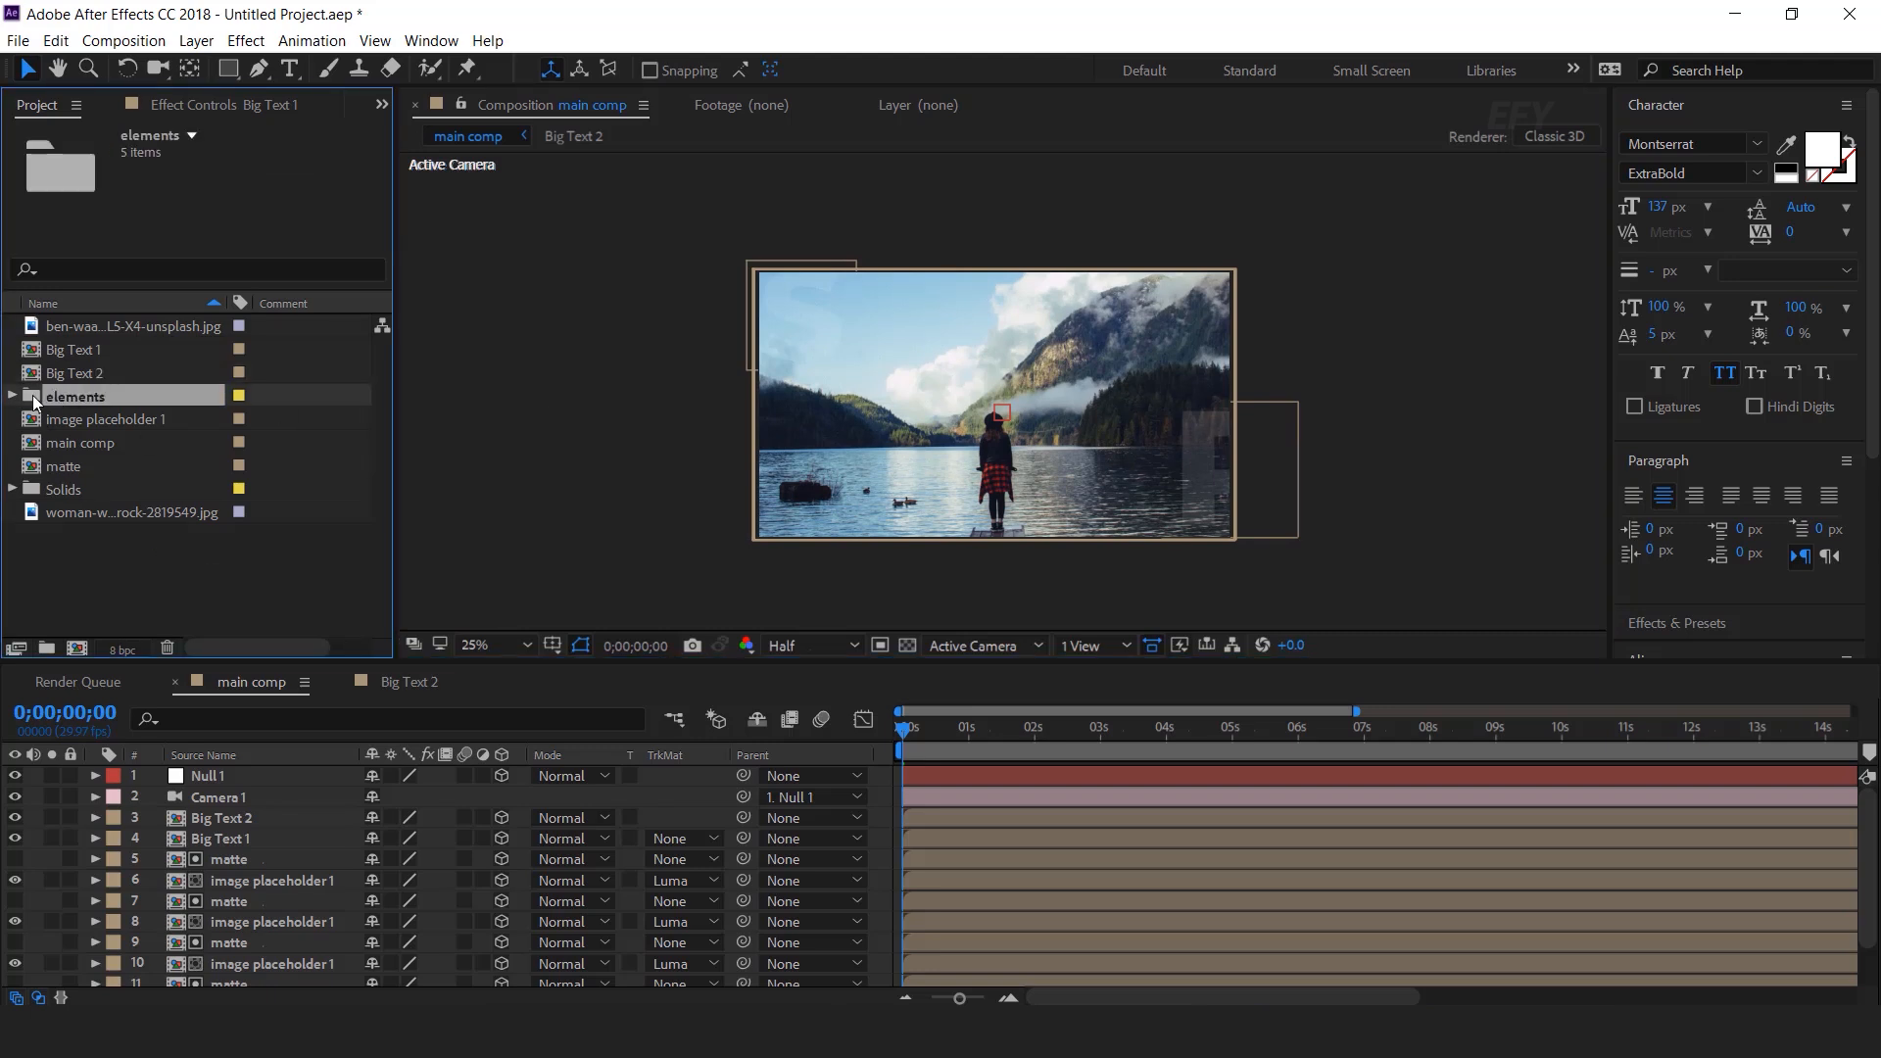
pyautogui.click(13, 396)
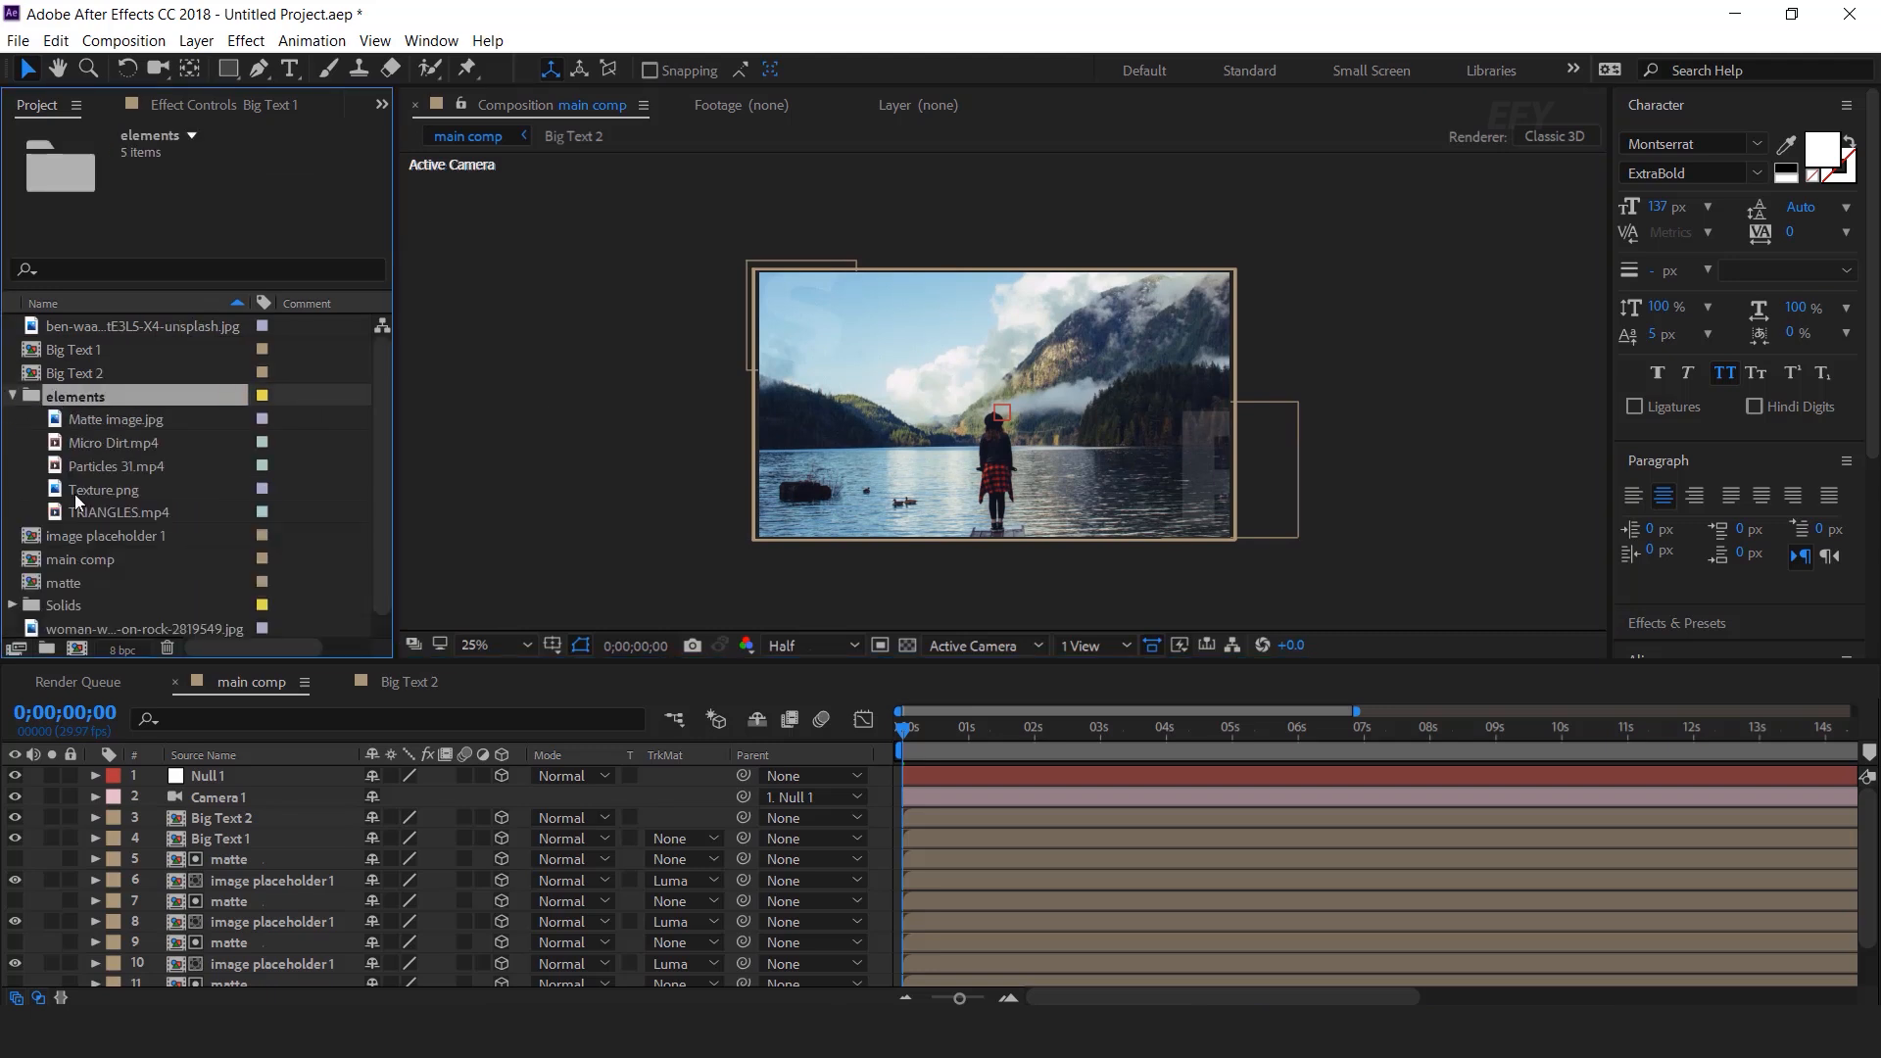
pyautogui.click(149, 466)
pyautogui.click(100, 511)
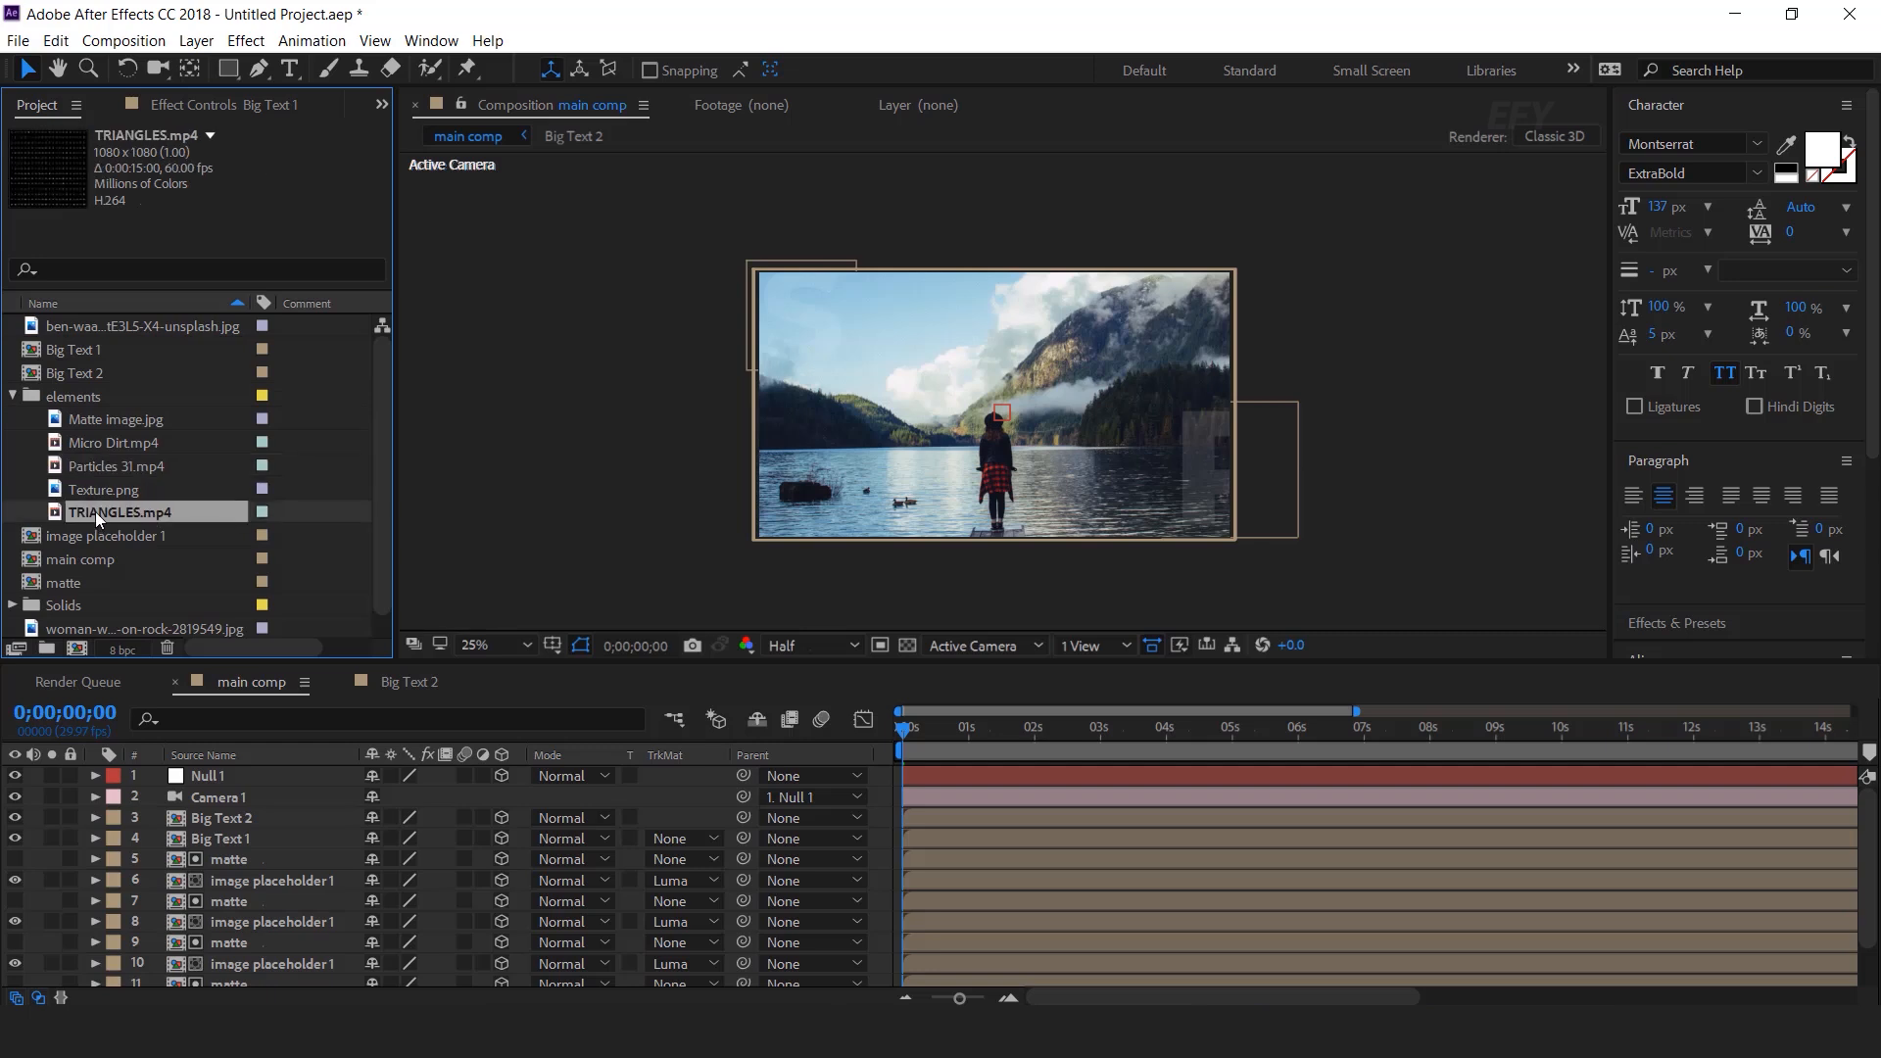
pyautogui.moveTo(52, 520); pyautogui.dragTo(290, 807)
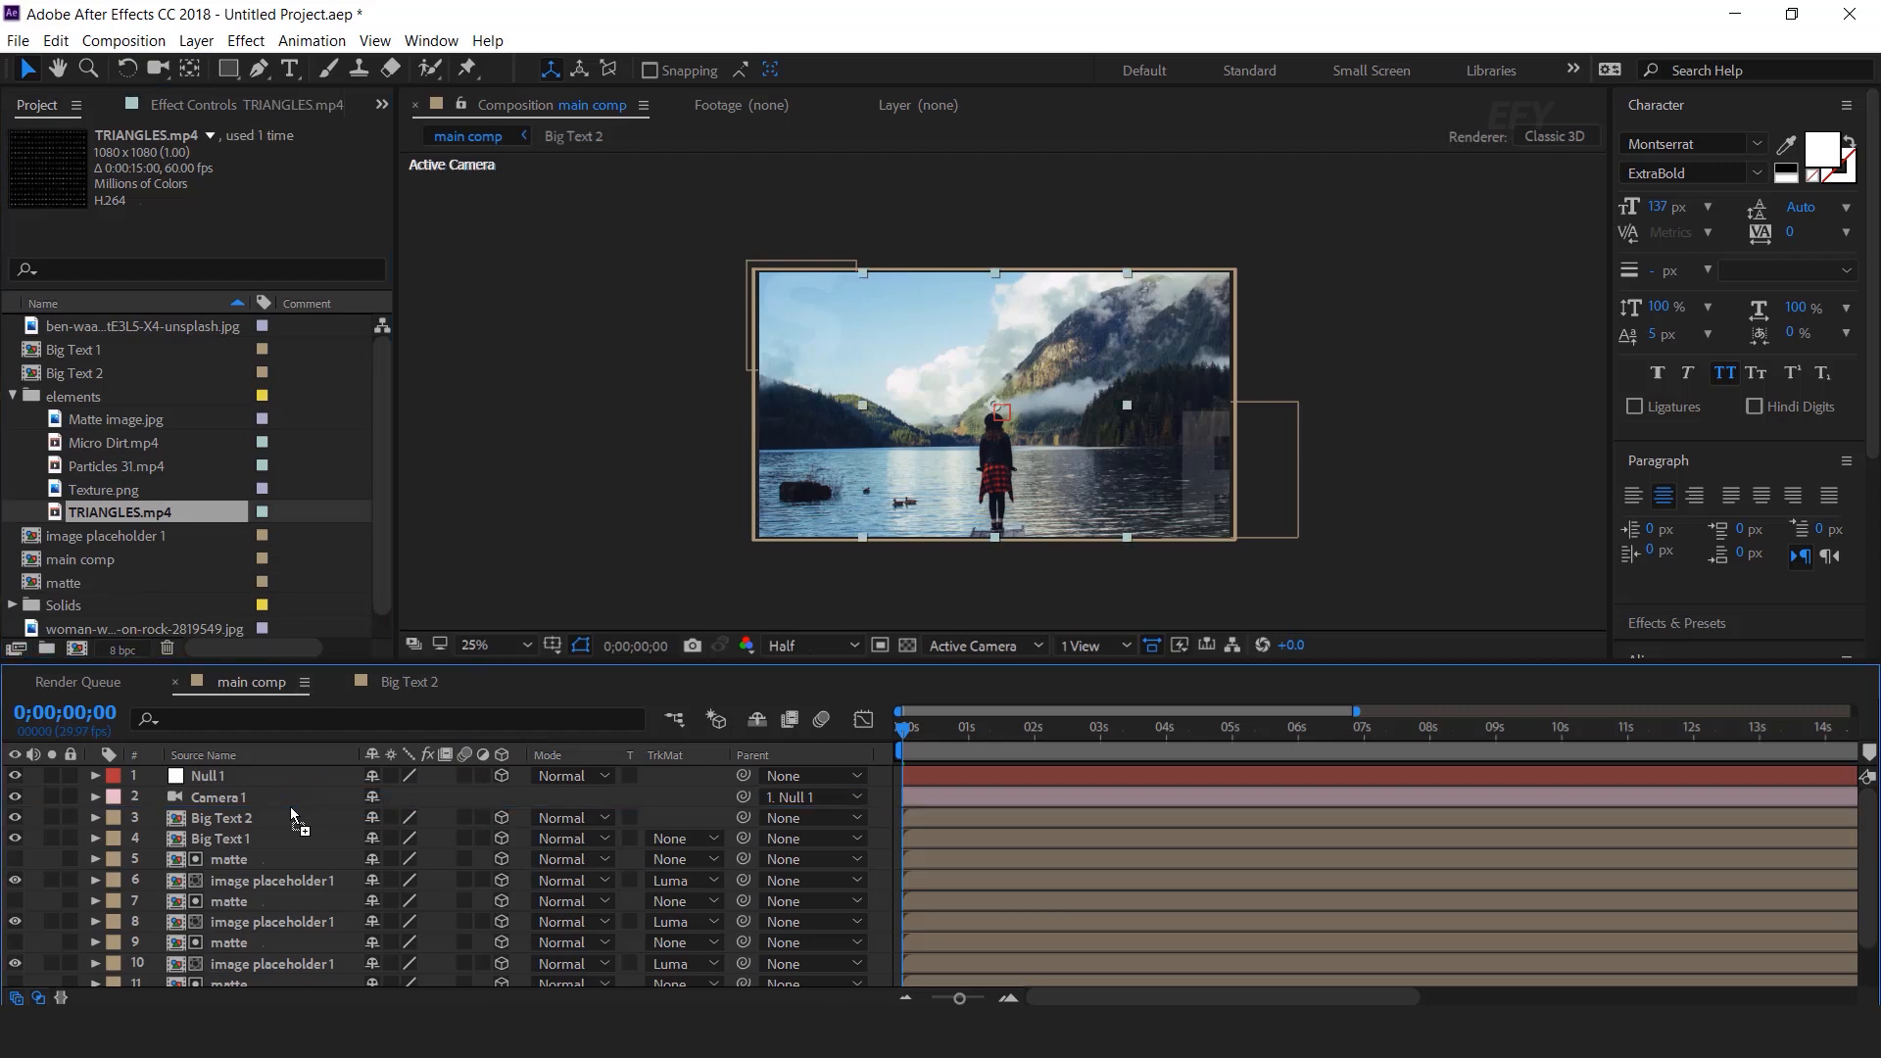
# Step: Make the TRIANGLES.mp4 layer 3D and set its blending mode to Screen
pyautogui.click(502, 819)
pyautogui.click(578, 821)
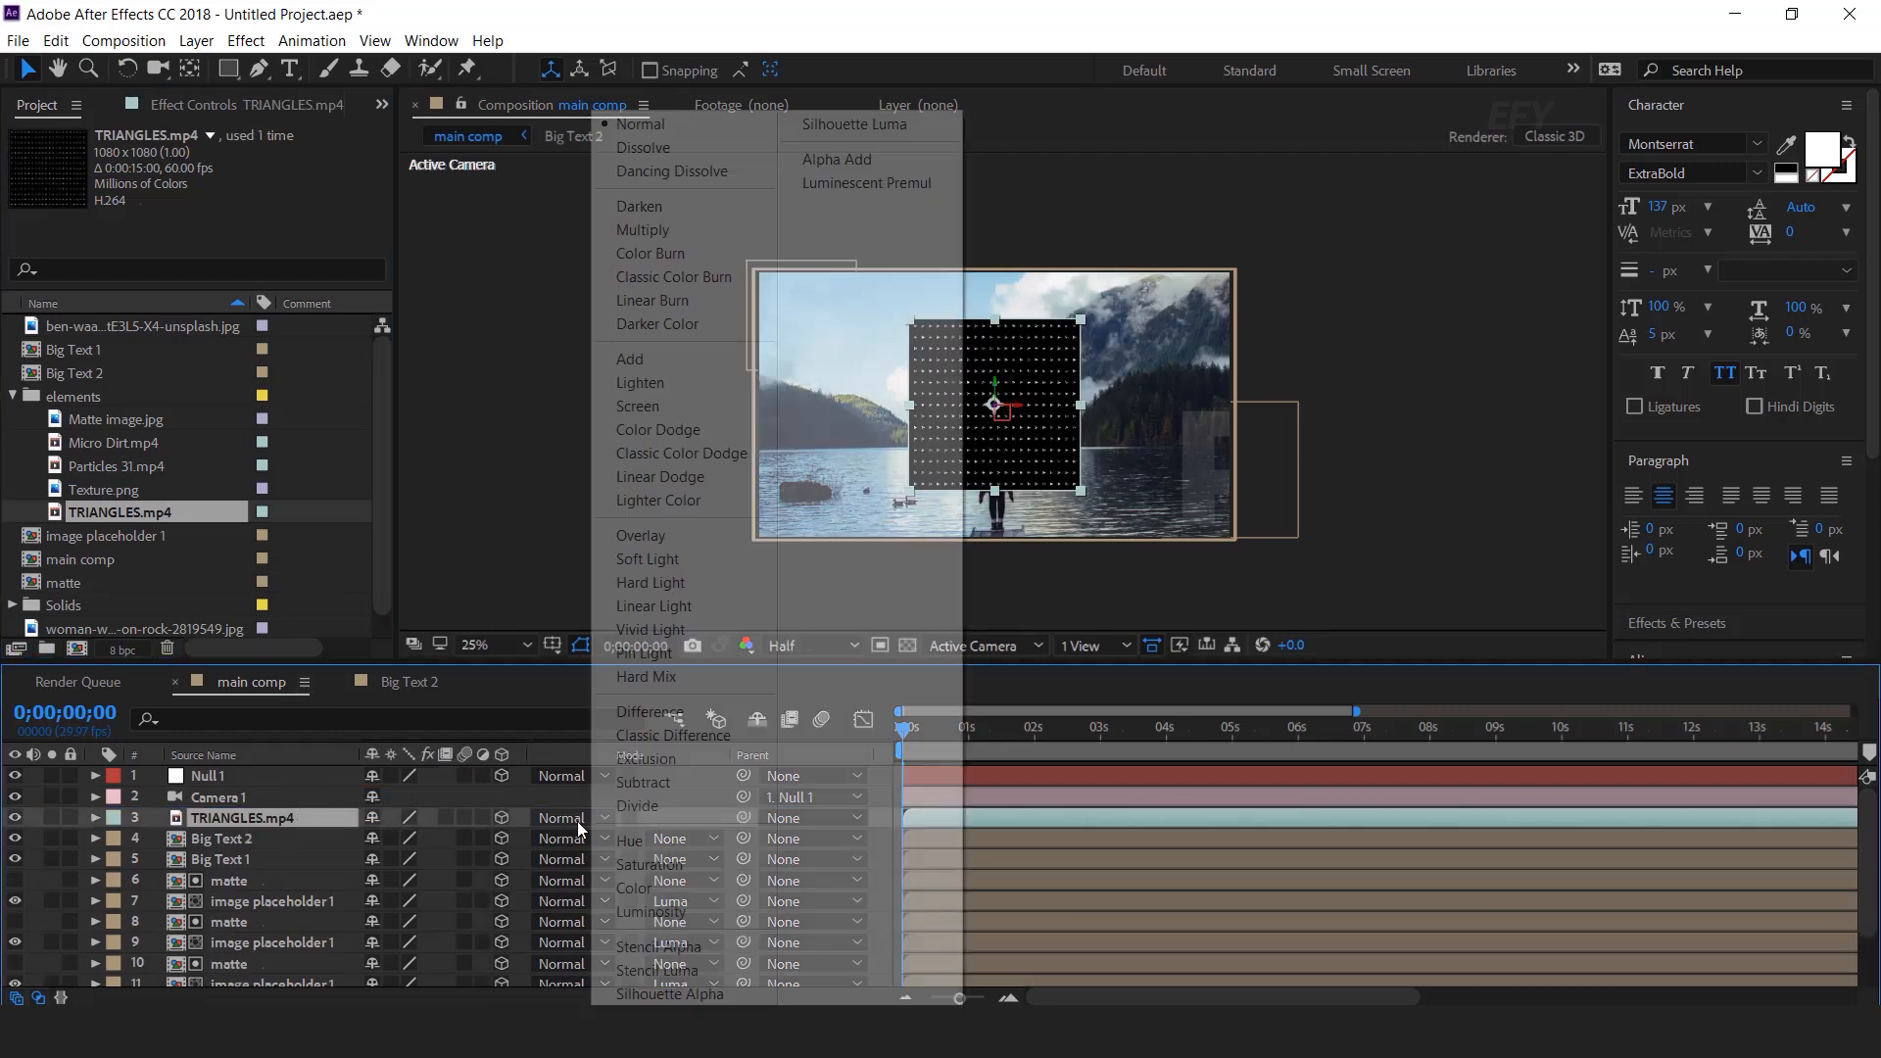
pyautogui.click(668, 398)
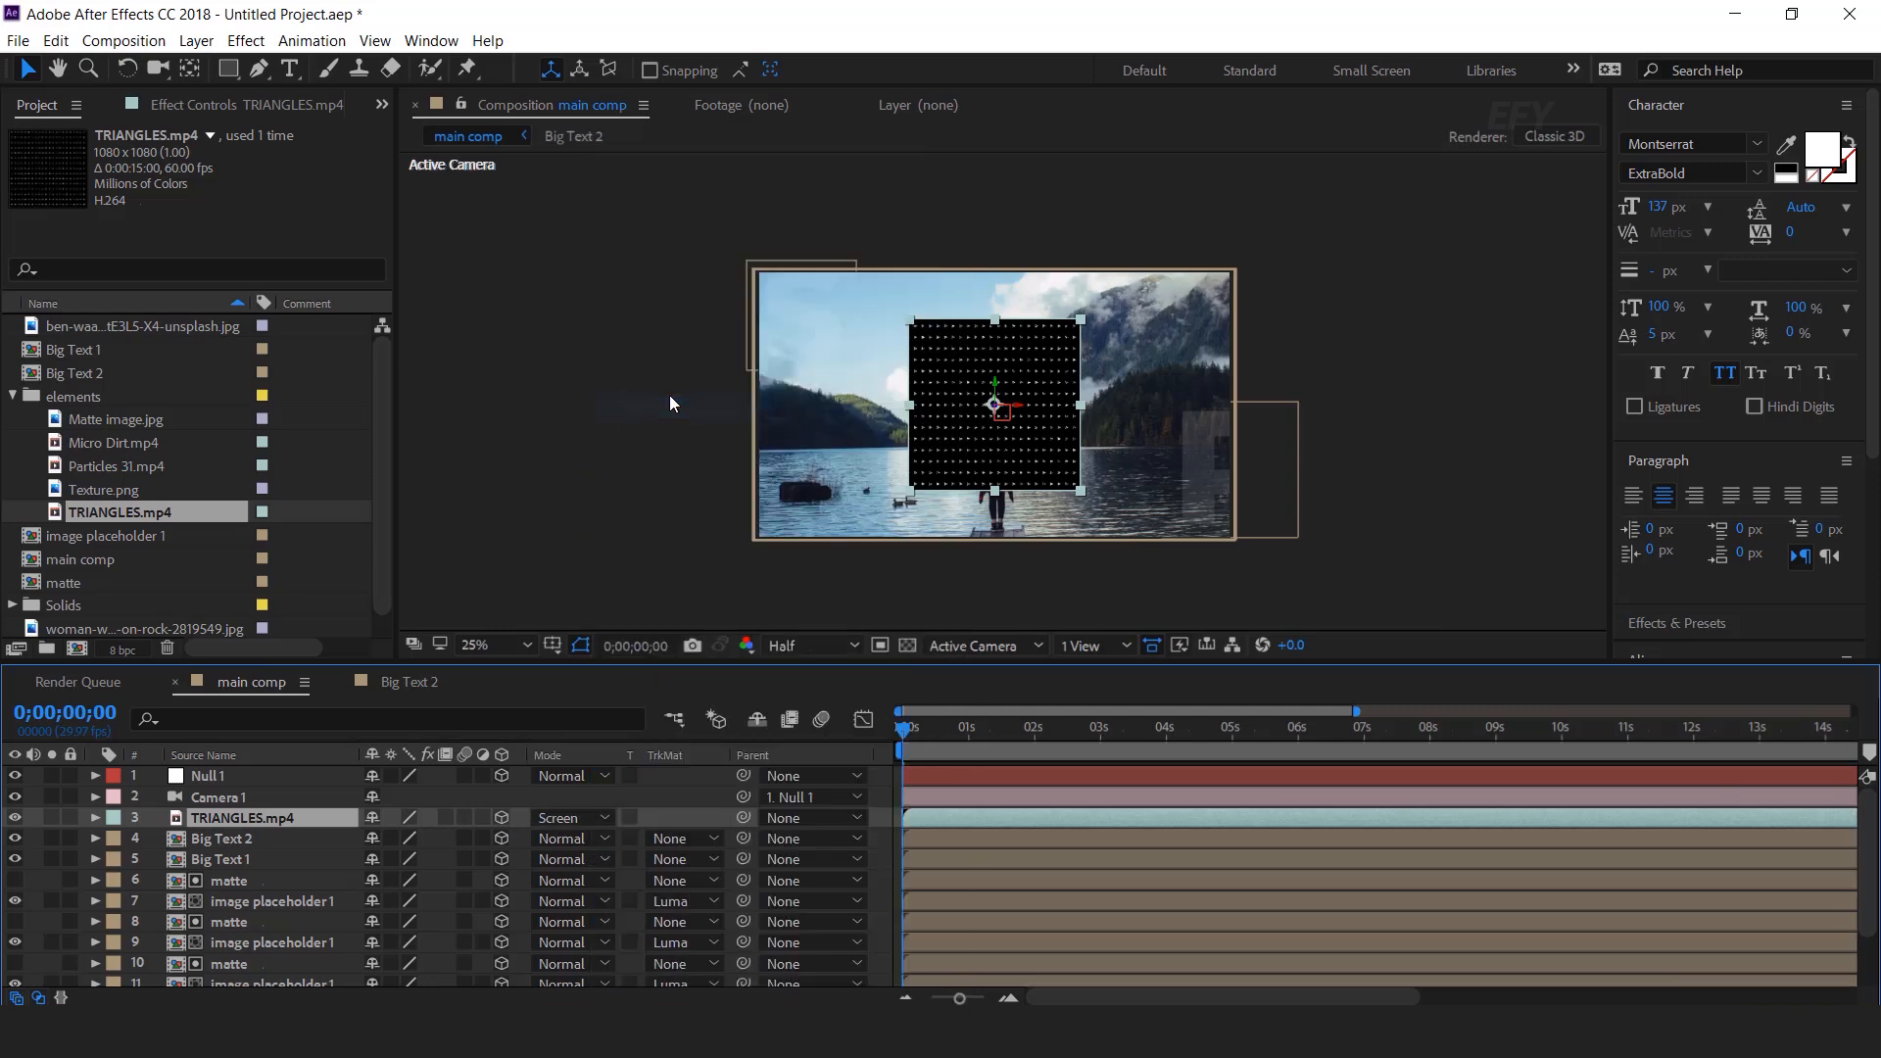
# Step: In a two-view horizontal layout, push TRIANGLES.mp4 back close to the nearest image plane and shrink it at the image's lower-left corner
pyautogui.click(1094, 645)
pyautogui.click(1141, 696)
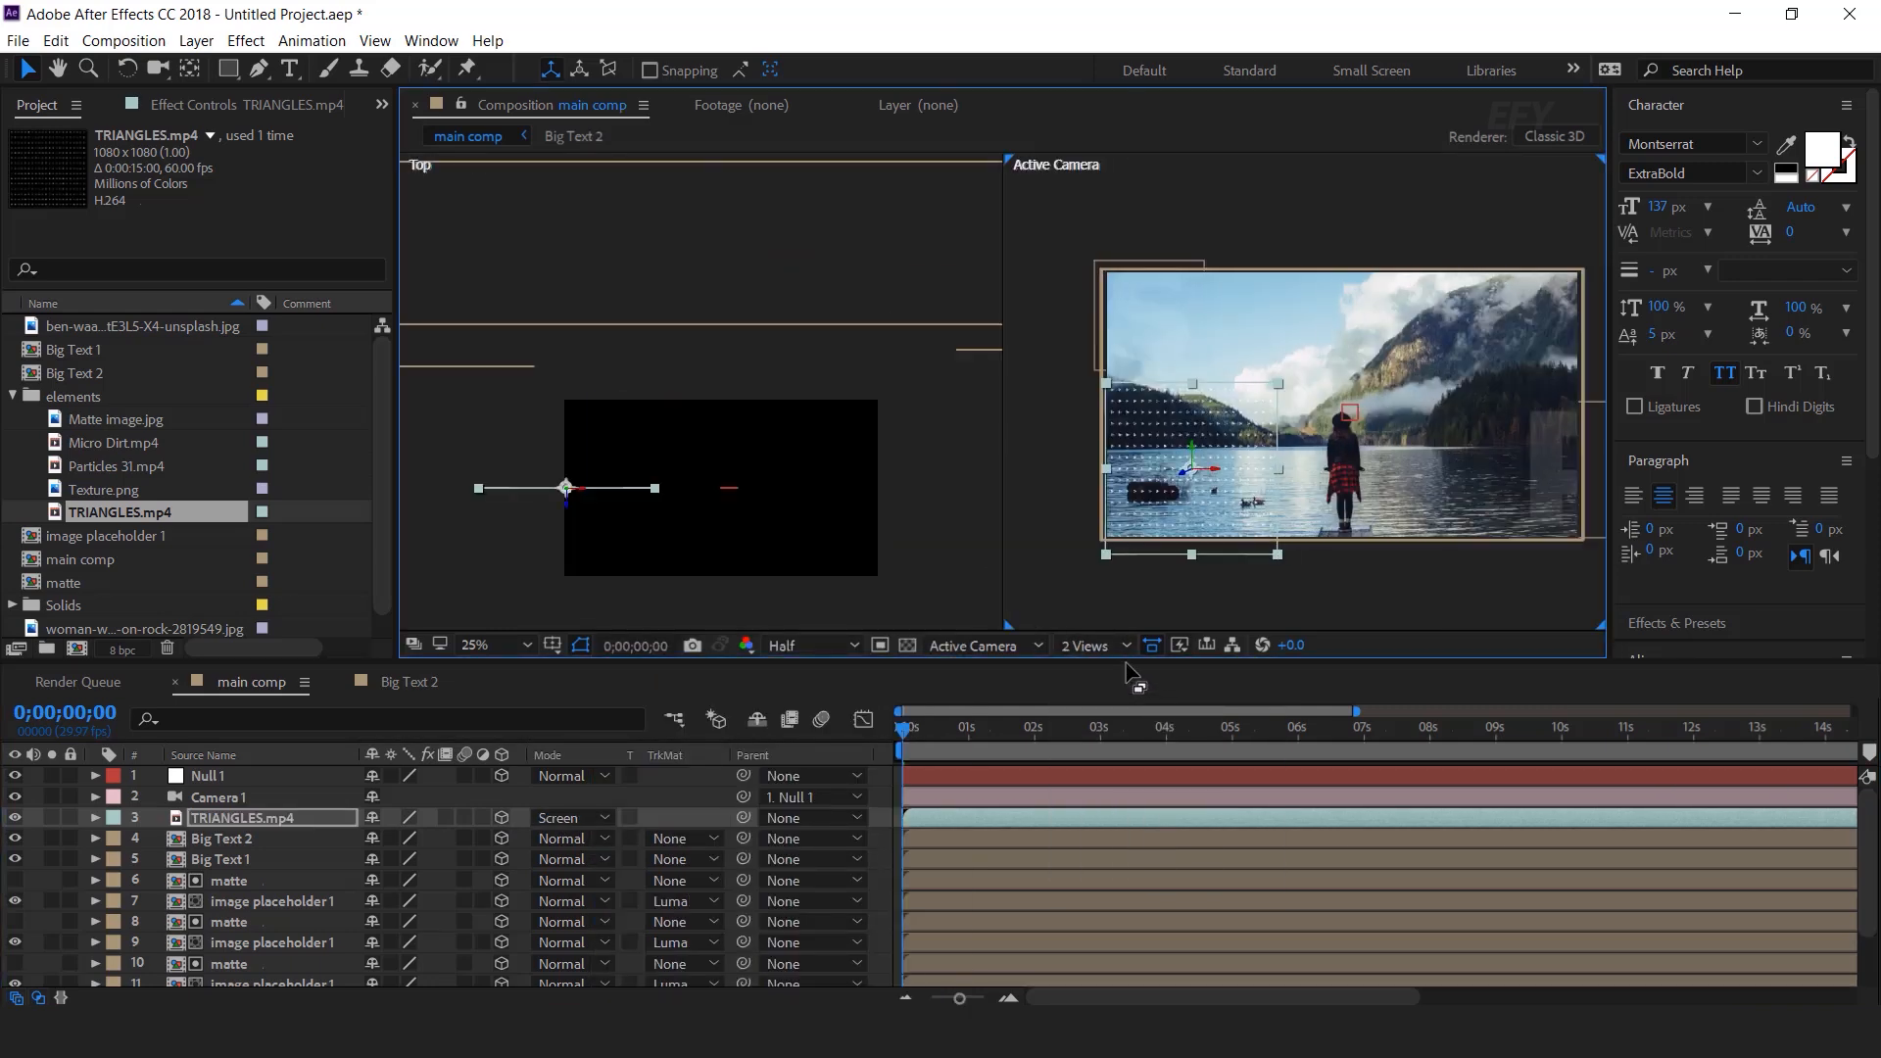
pyautogui.moveTo(578, 500); pyautogui.dragTo(578, 365)
pyautogui.moveTo(1242, 474); pyautogui.dragTo(1450, 438)
pyautogui.scroll(2, 1215, 508)
pyautogui.press('h')
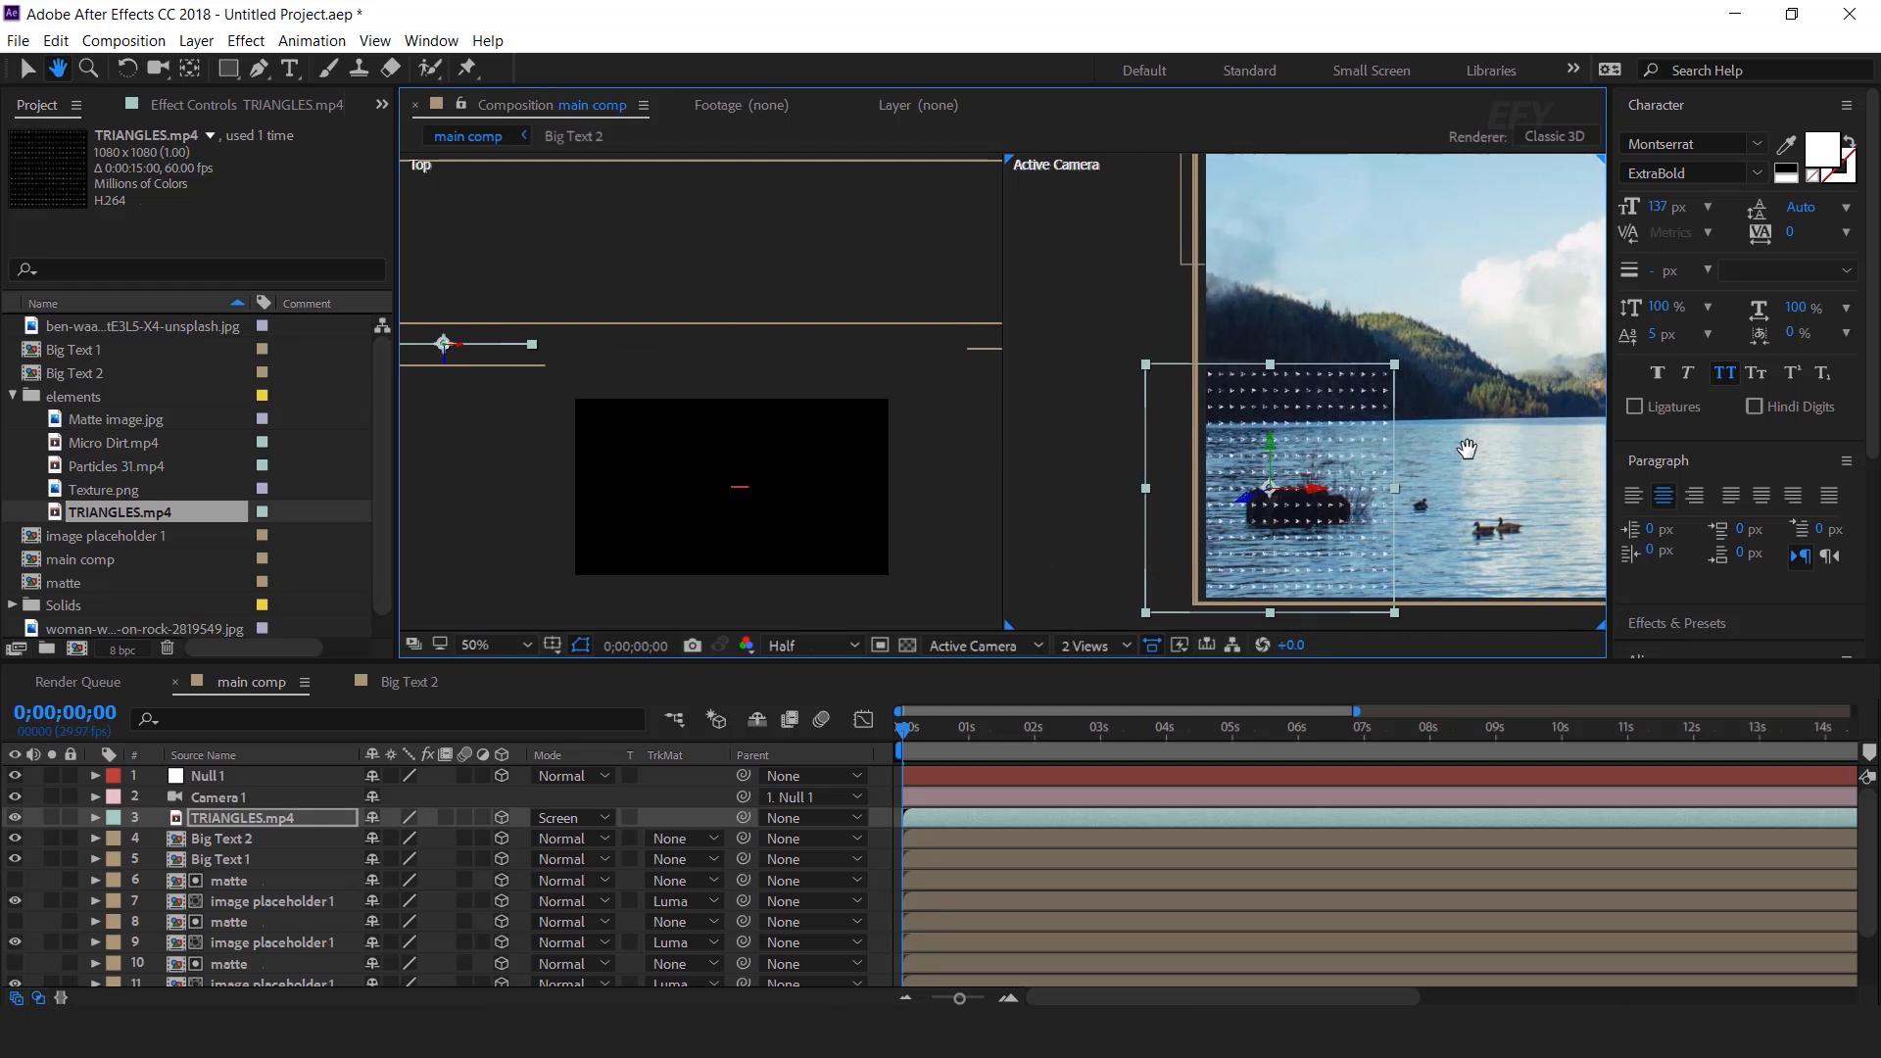
pyautogui.press('v')
pyautogui.moveTo(1379, 353); pyautogui.dragTo(1306, 441)
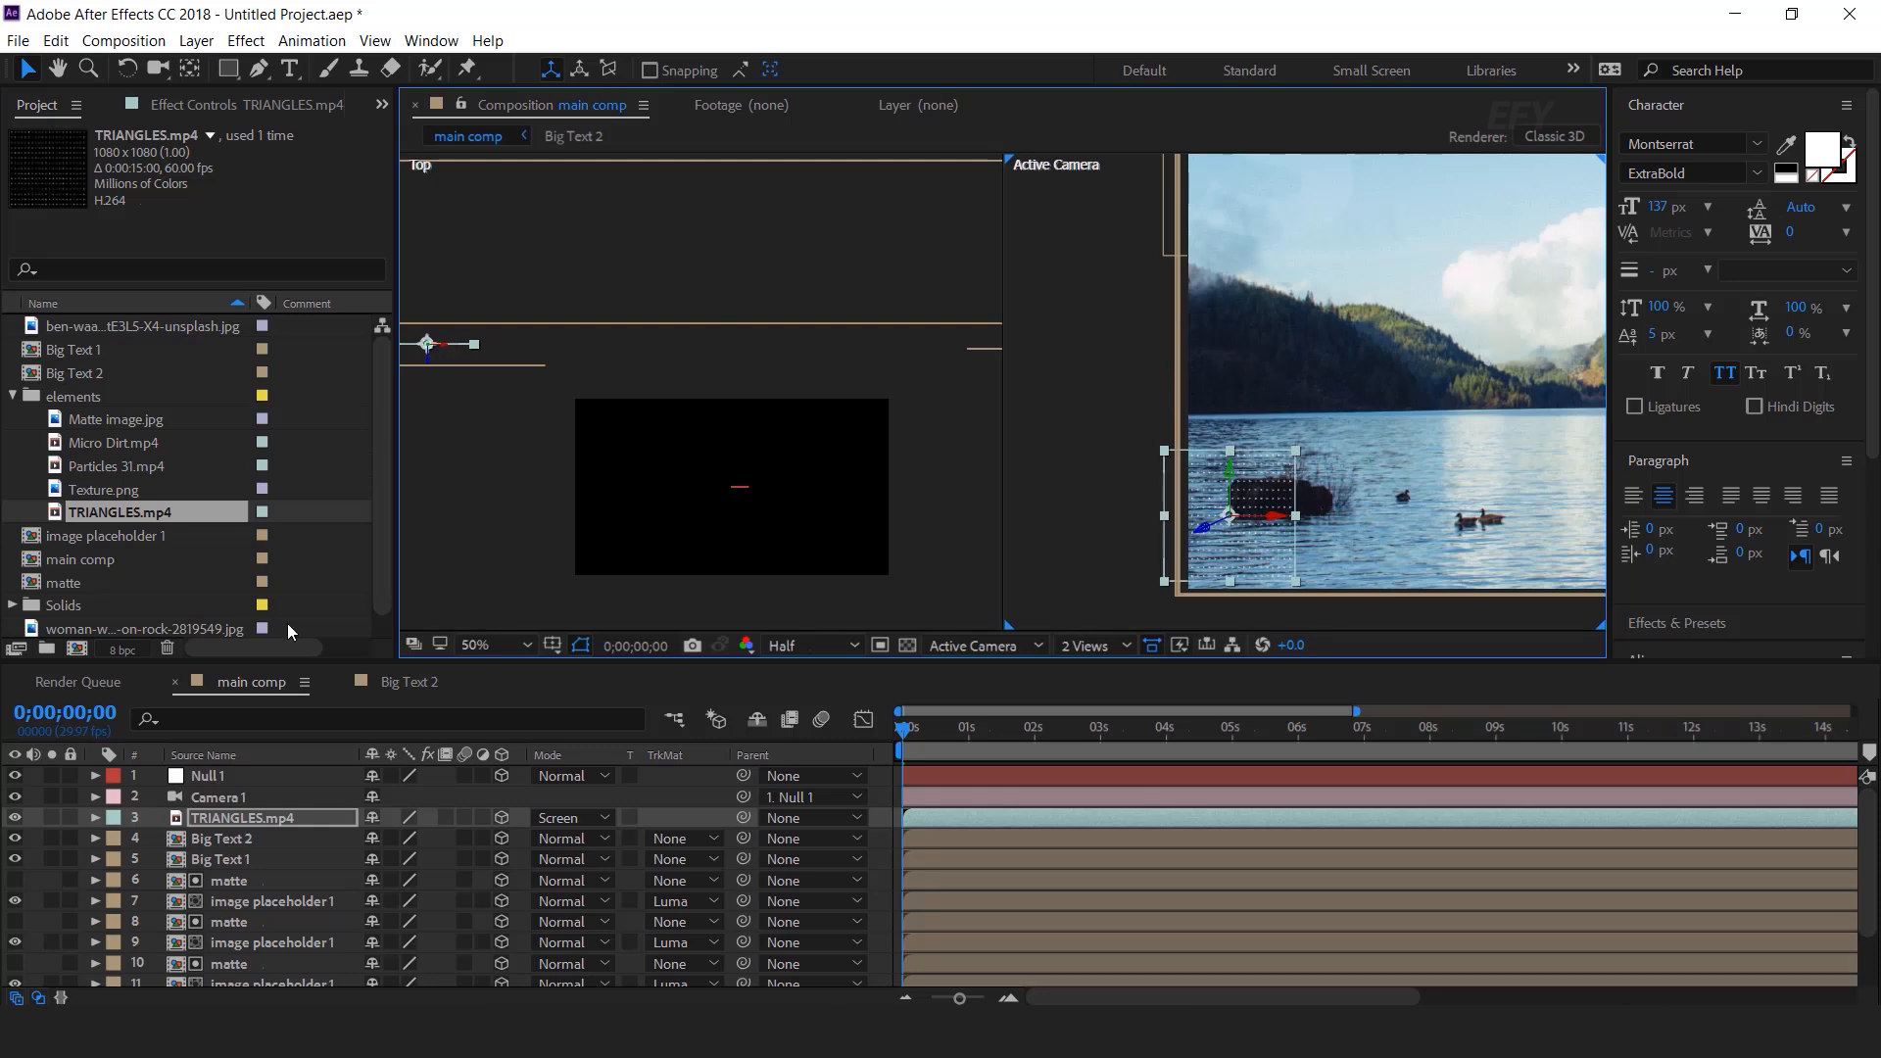
# Step: Apply Motion Tile to TRIANGLES.mp4 with output width and height of 200 and Mirror Edges enabled
pyautogui.click(238, 821)
pyautogui.hotkey('ctrl', 'space')
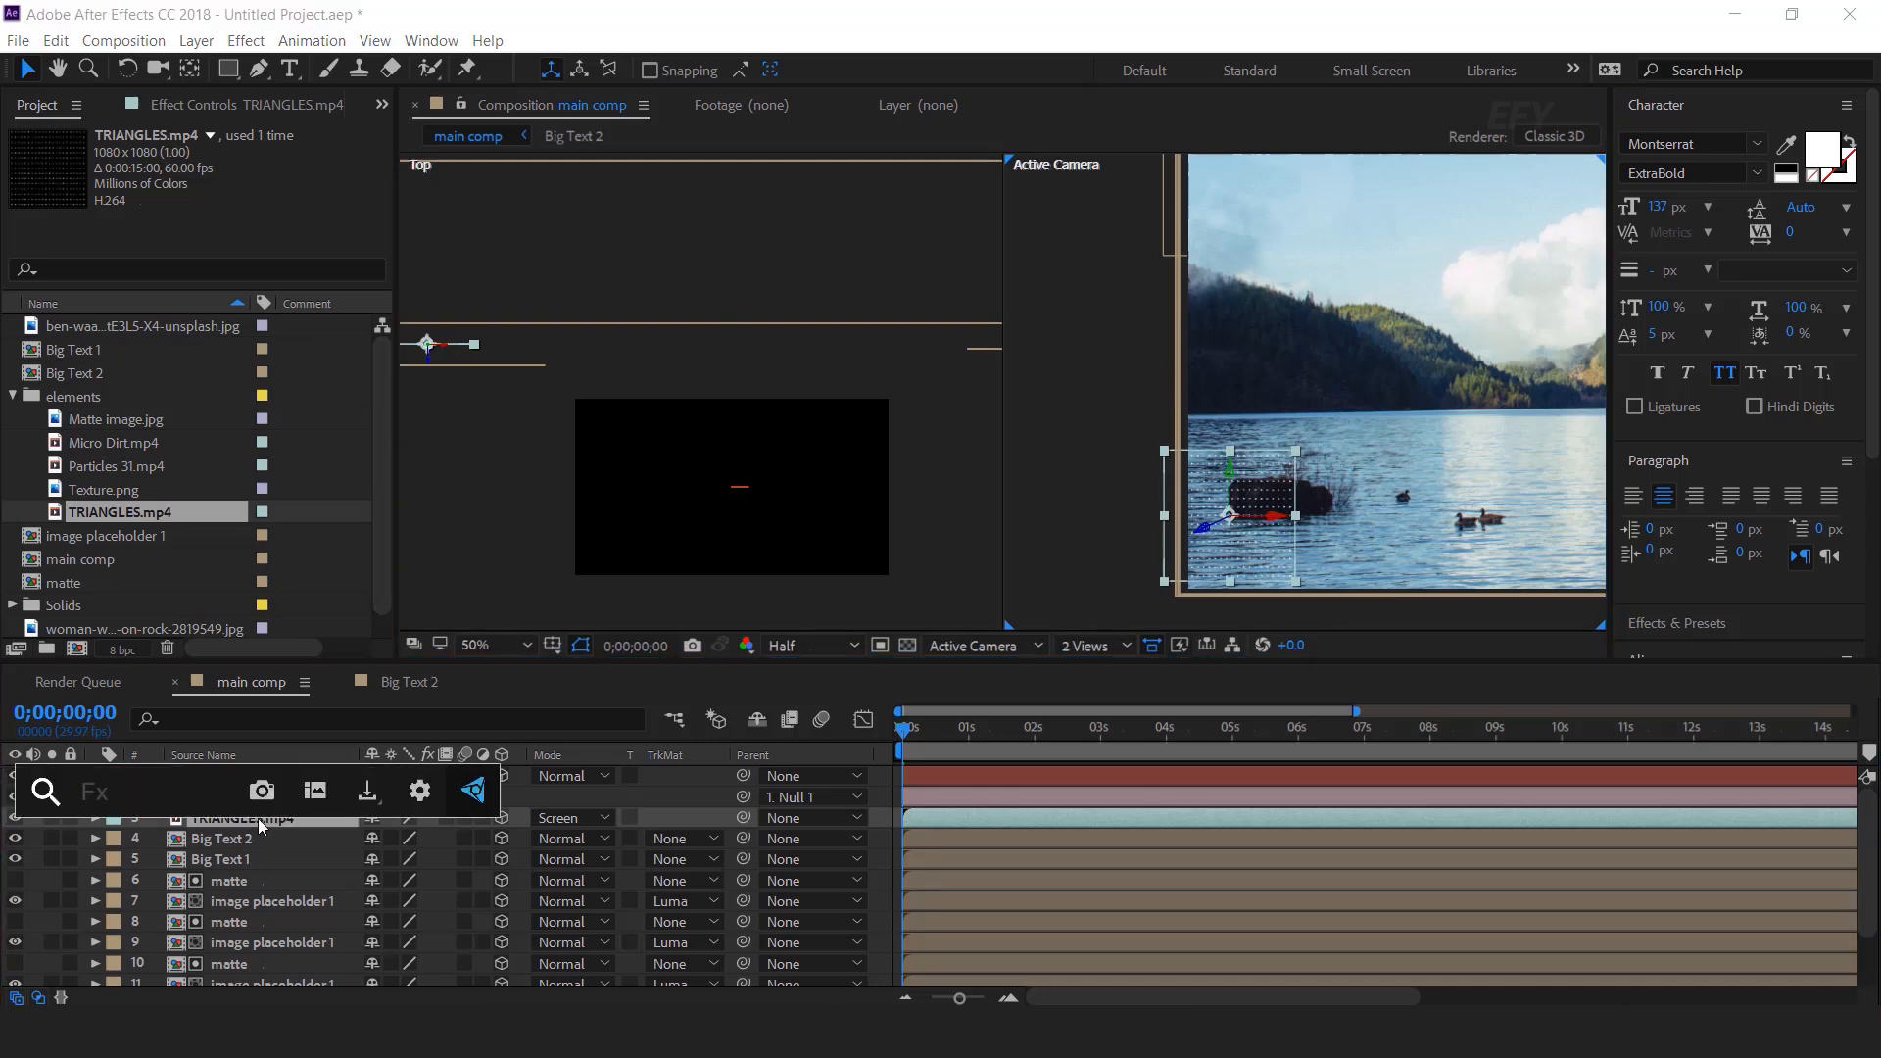
pyautogui.write('motio')
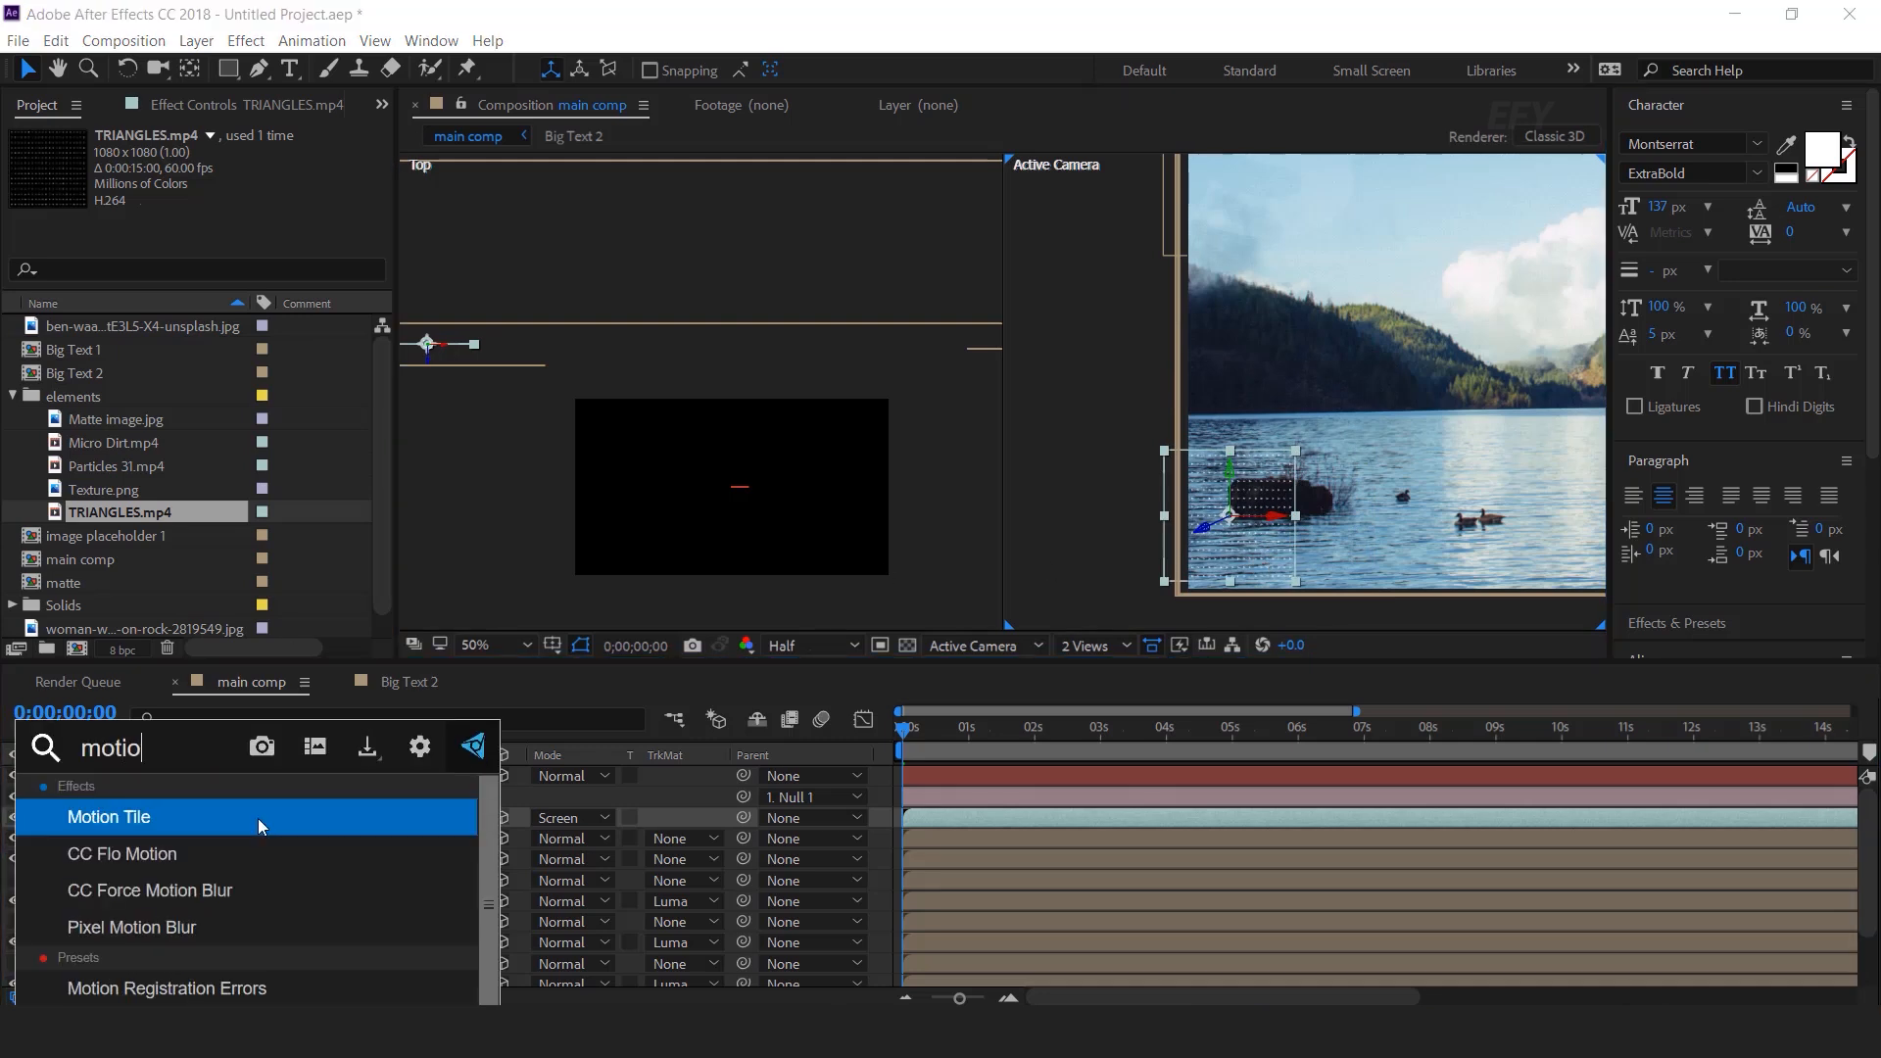
pyautogui.press('Return')
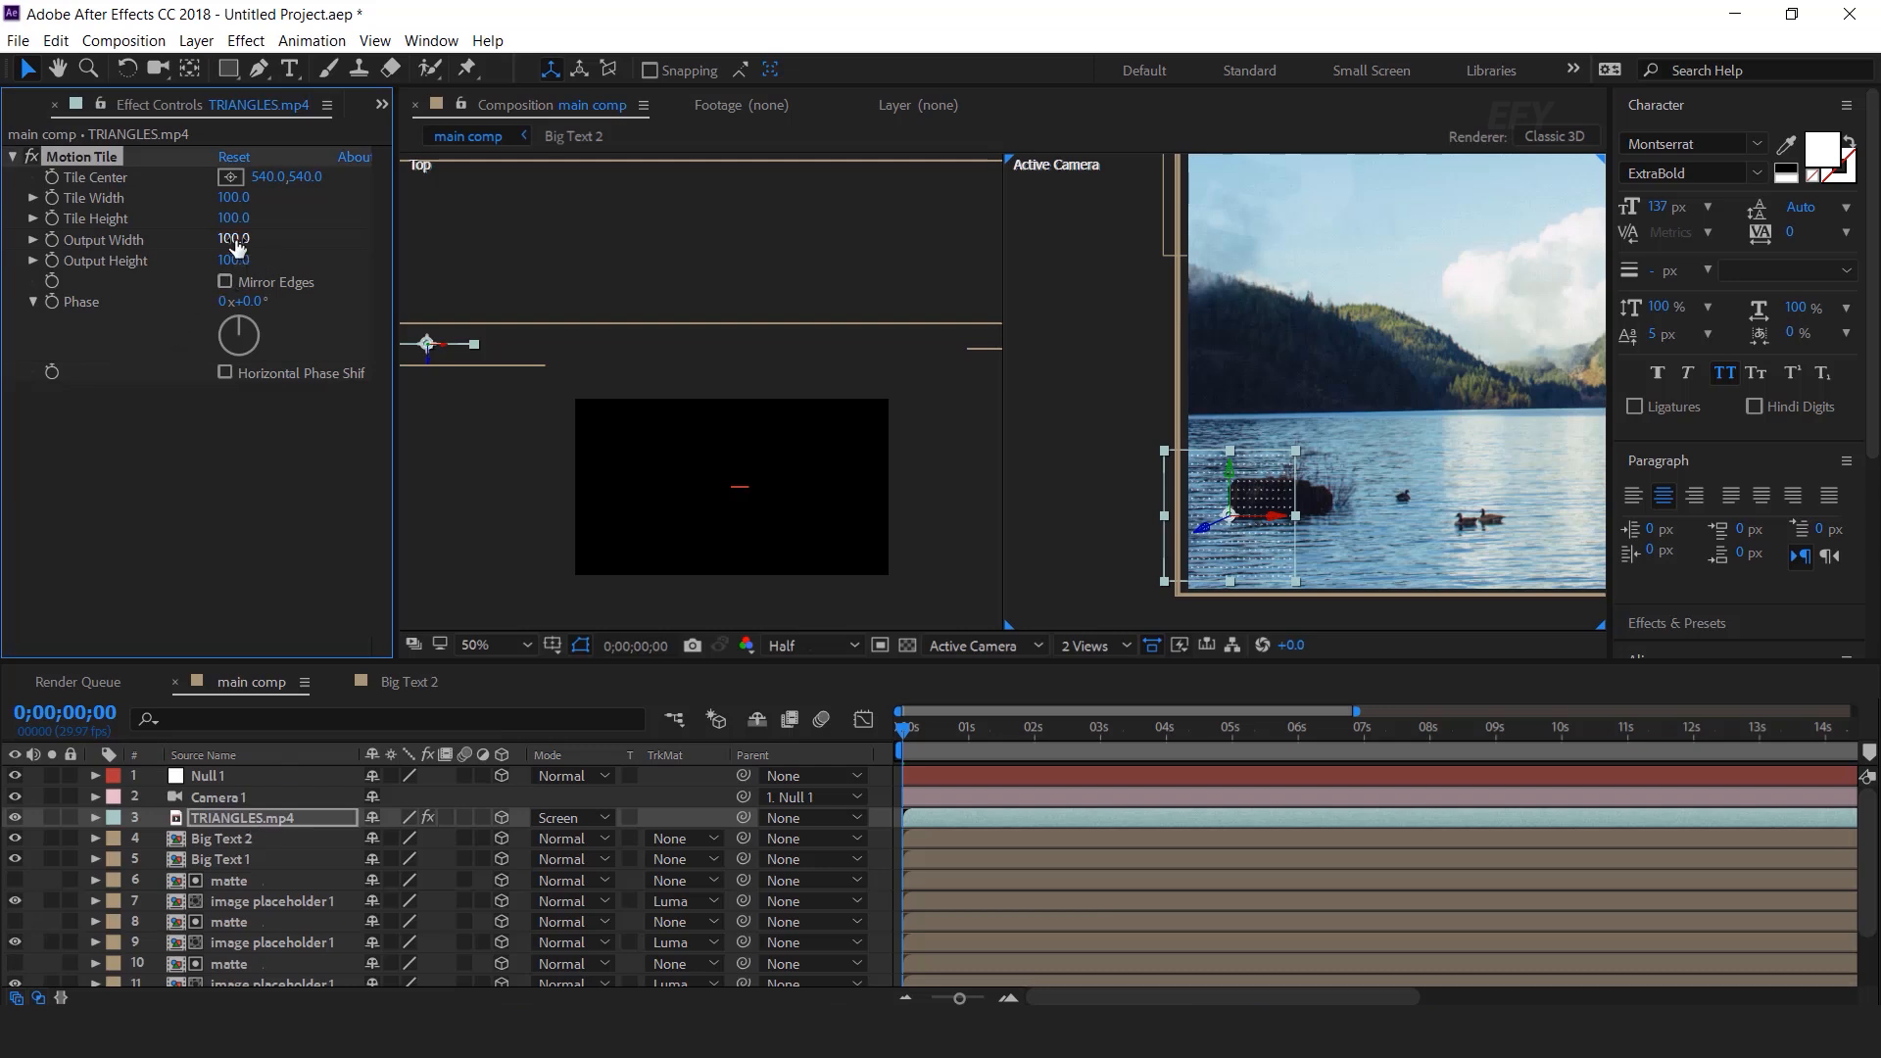
pyautogui.write('200')
pyautogui.press('Tab')
pyautogui.write('200')
pyautogui.click(226, 281)
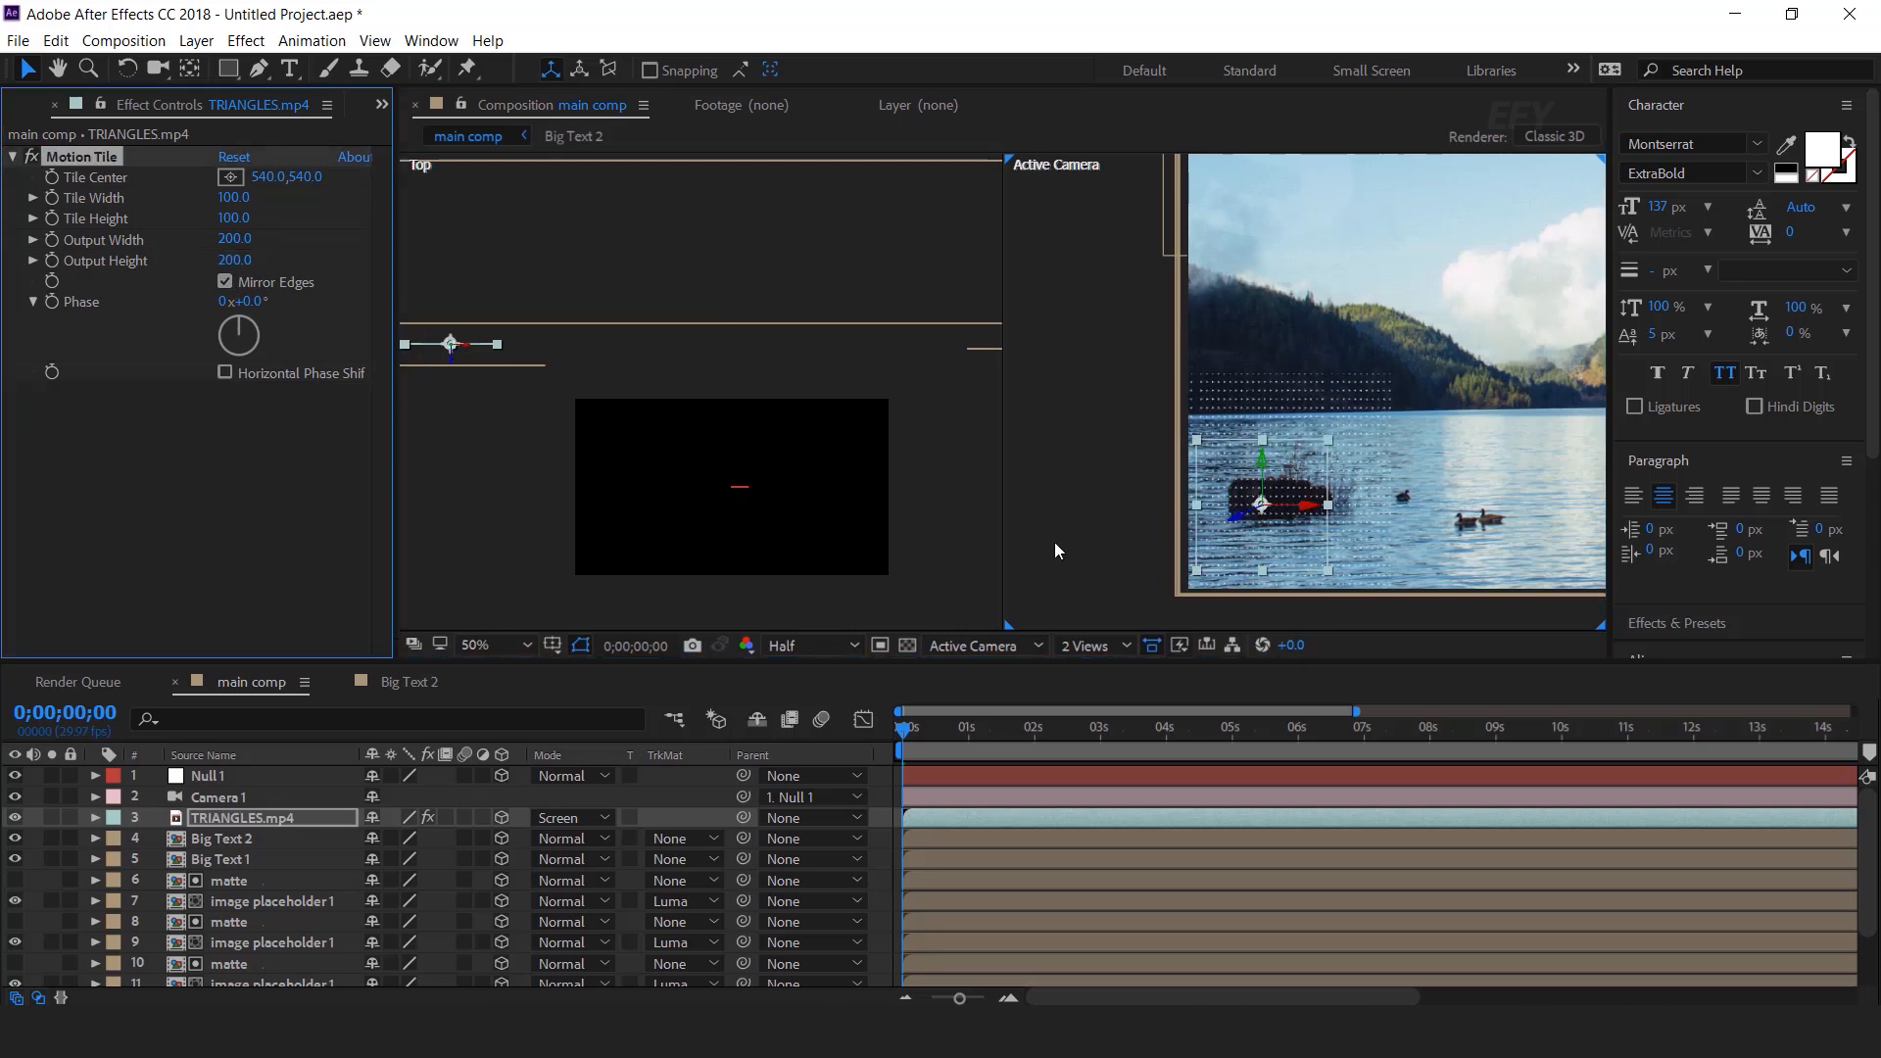
# Step: Reposition the tiled TRIANGLES.mp4 layer along the image's left edge in the camera view
pyautogui.moveTo(1297, 545); pyautogui.dragTo(1267, 580)
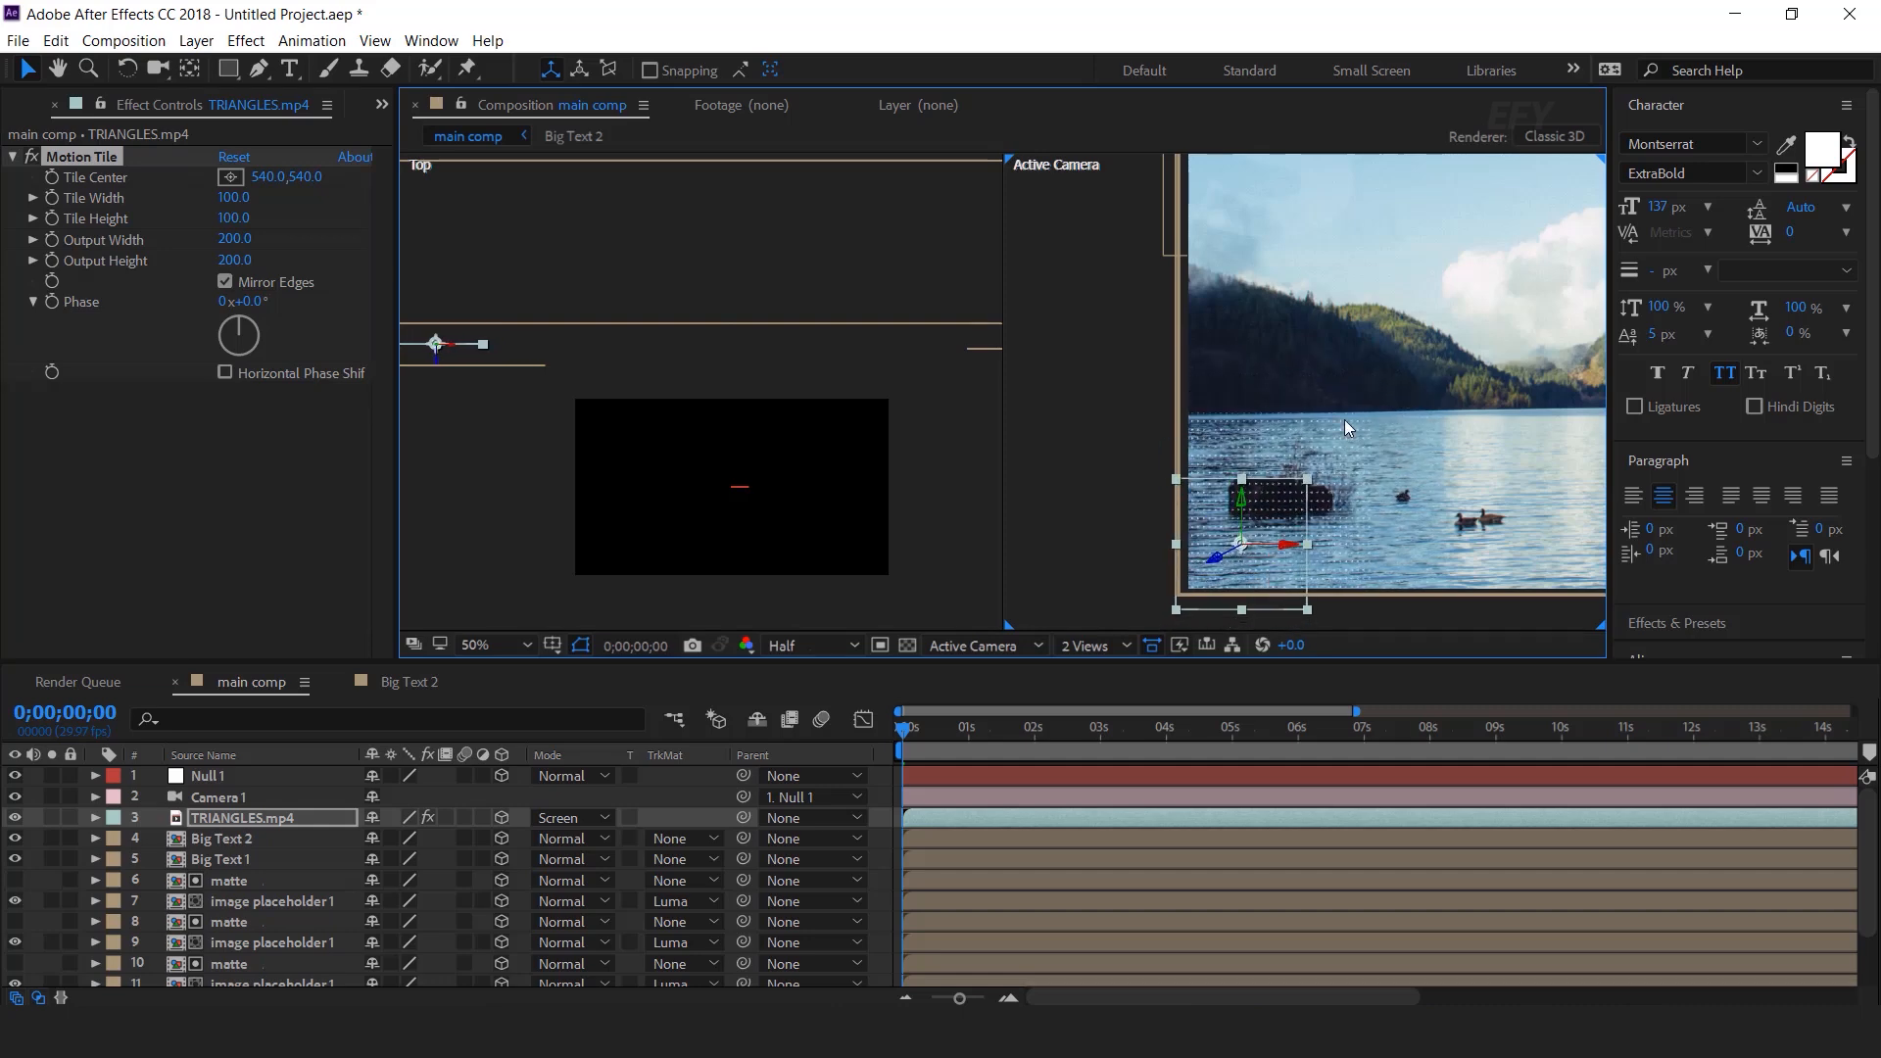
pyautogui.scroll(-2, 1344, 420)
pyautogui.moveTo(1107, 534); pyautogui.dragTo(1070, 373)
pyautogui.press('Return')
# Step: Duplicate the TRIANGLES.mp4 layer and move the copy to the image's upper-right corner
pyautogui.click(262, 819)
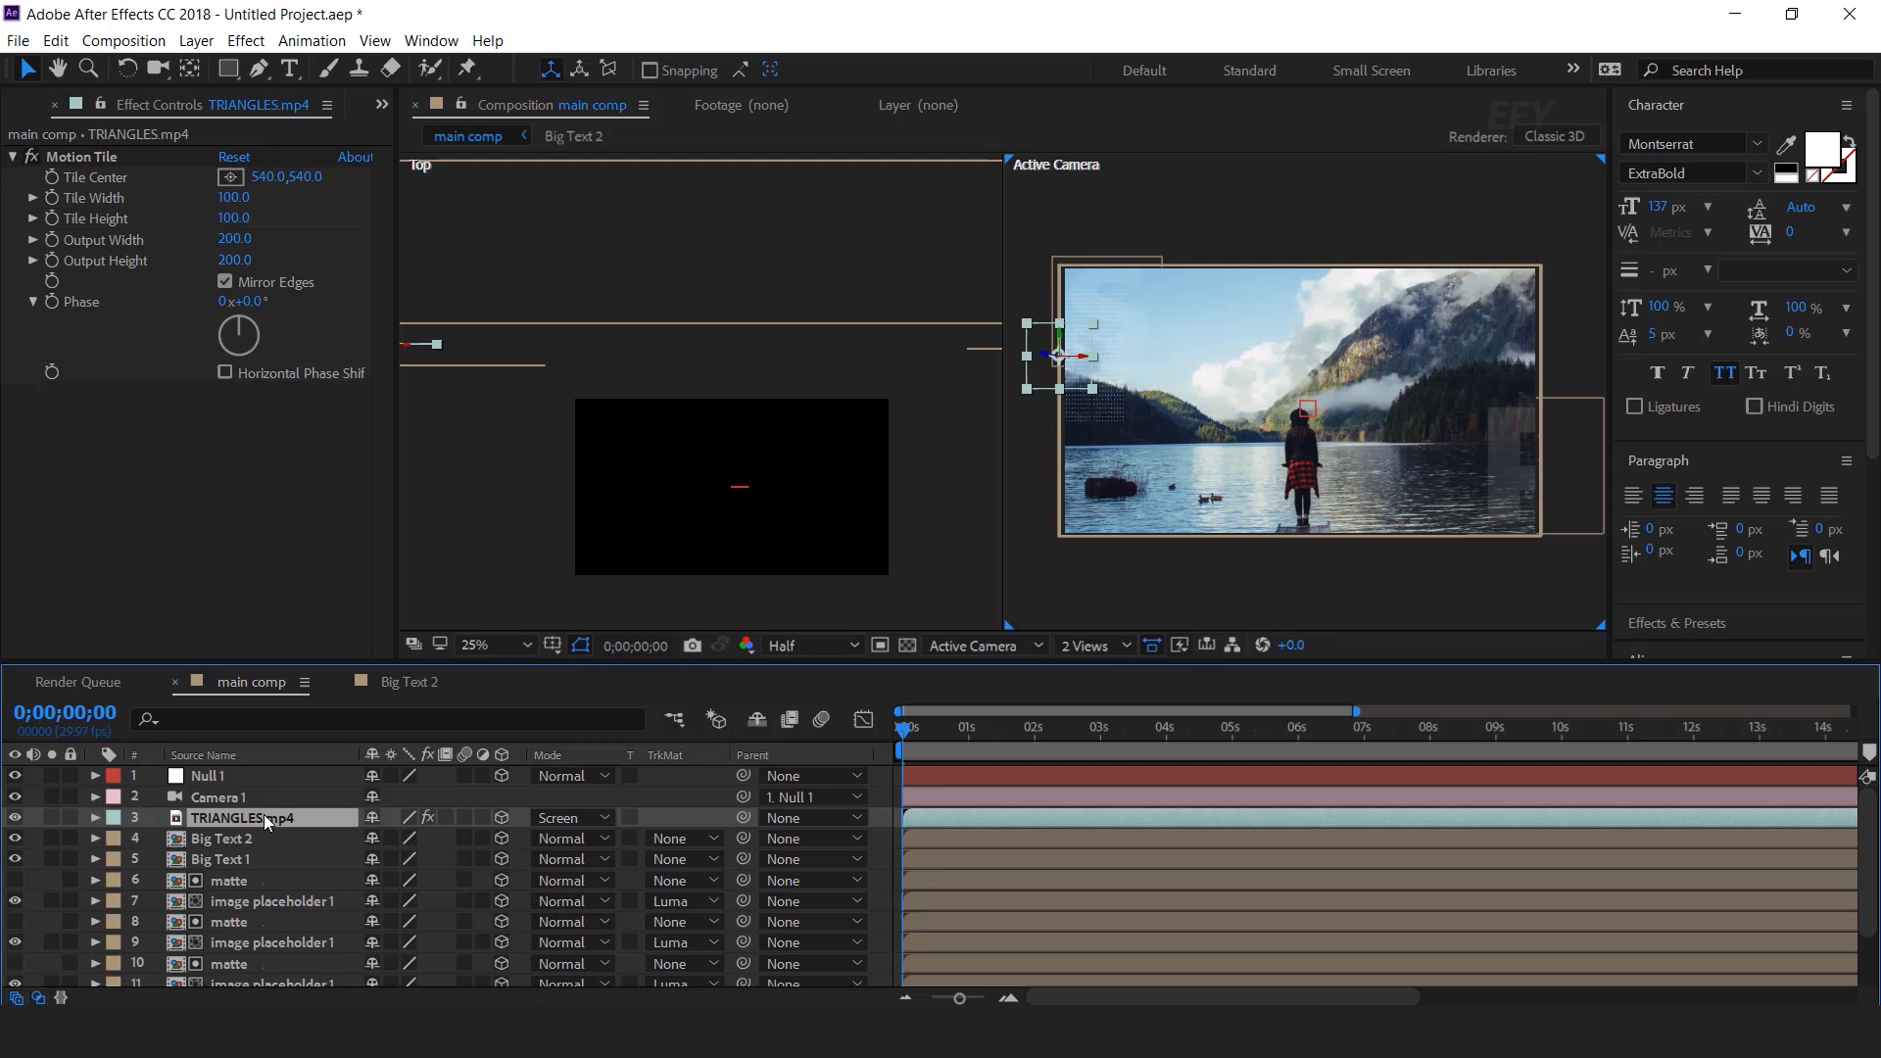
pyautogui.hotkey('ctrl', 'd')
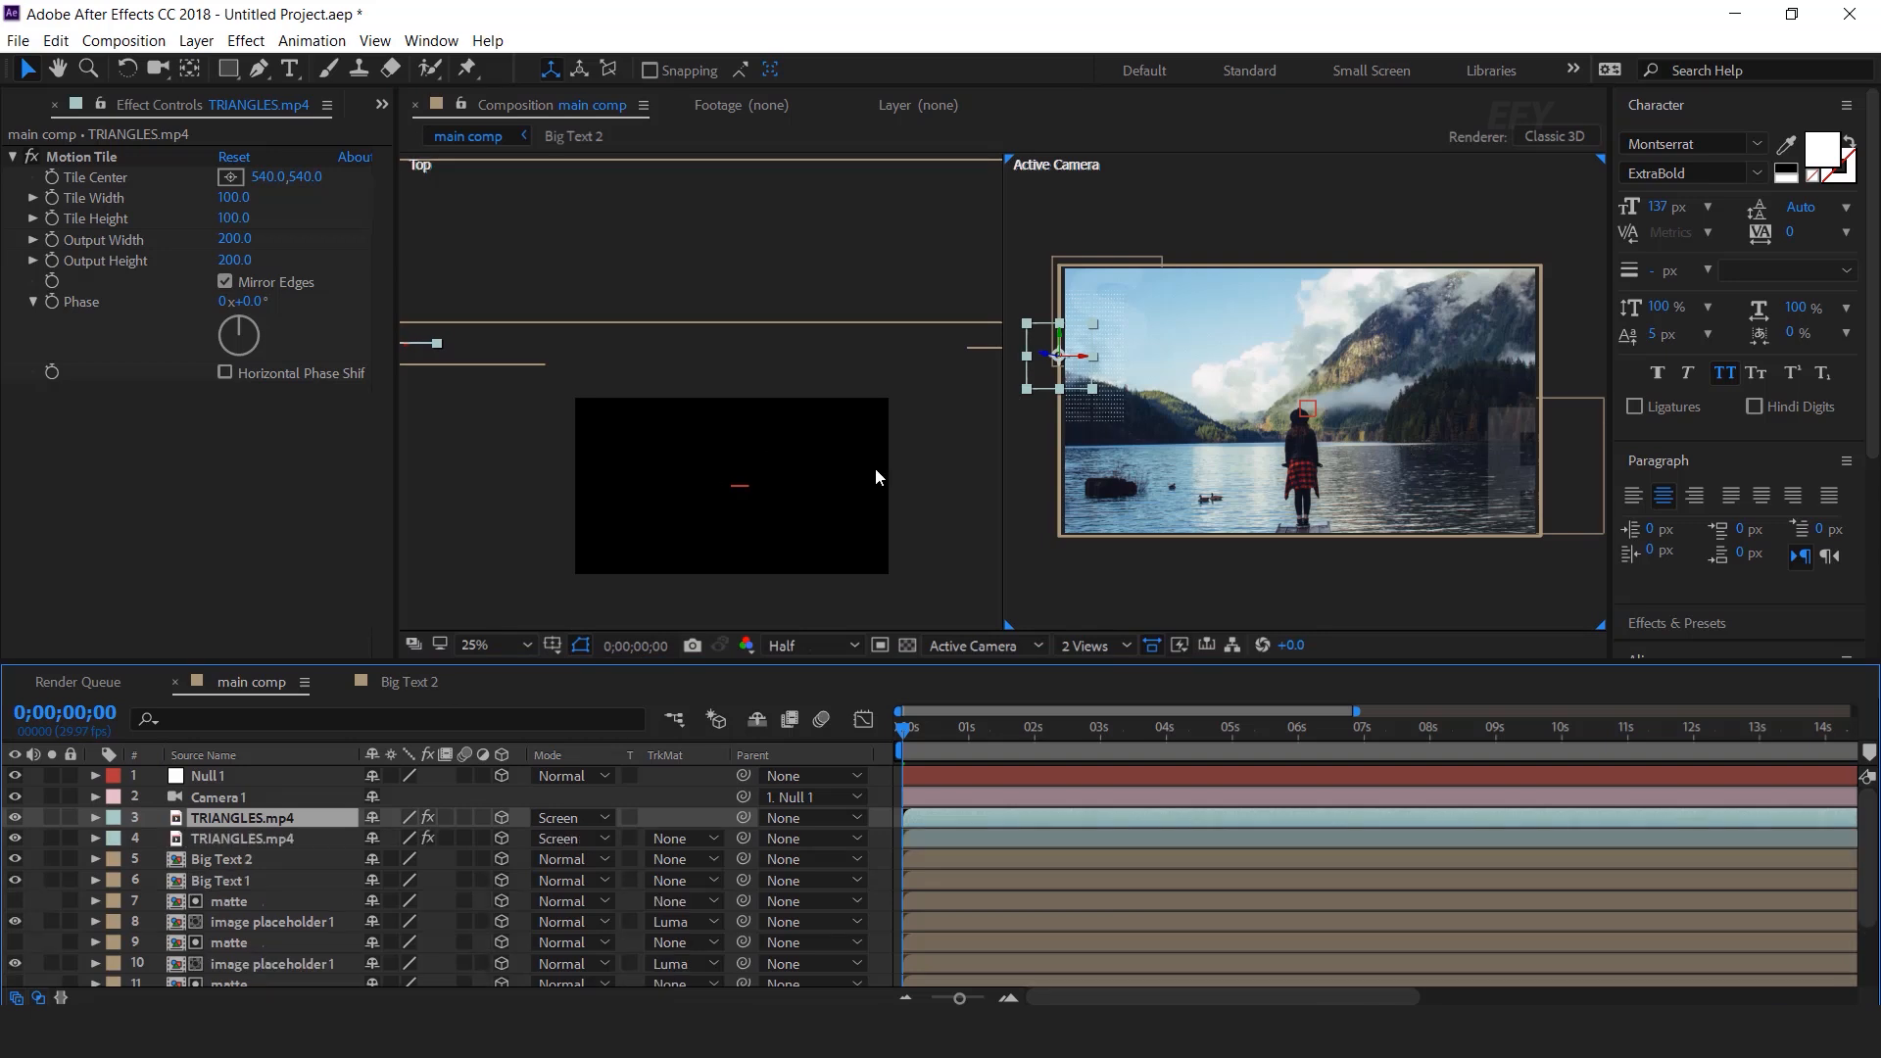
pyautogui.scroll(-3, 915, 458)
pyautogui.scroll(3, 538, 384)
pyautogui.moveTo(1085, 385); pyautogui.dragTo(1527, 289)
# Step: Adjust the two triangle patterns at the image's lower-left and upper-right corners, and return the viewer to a single Active Camera view
pyautogui.click(1047, 480)
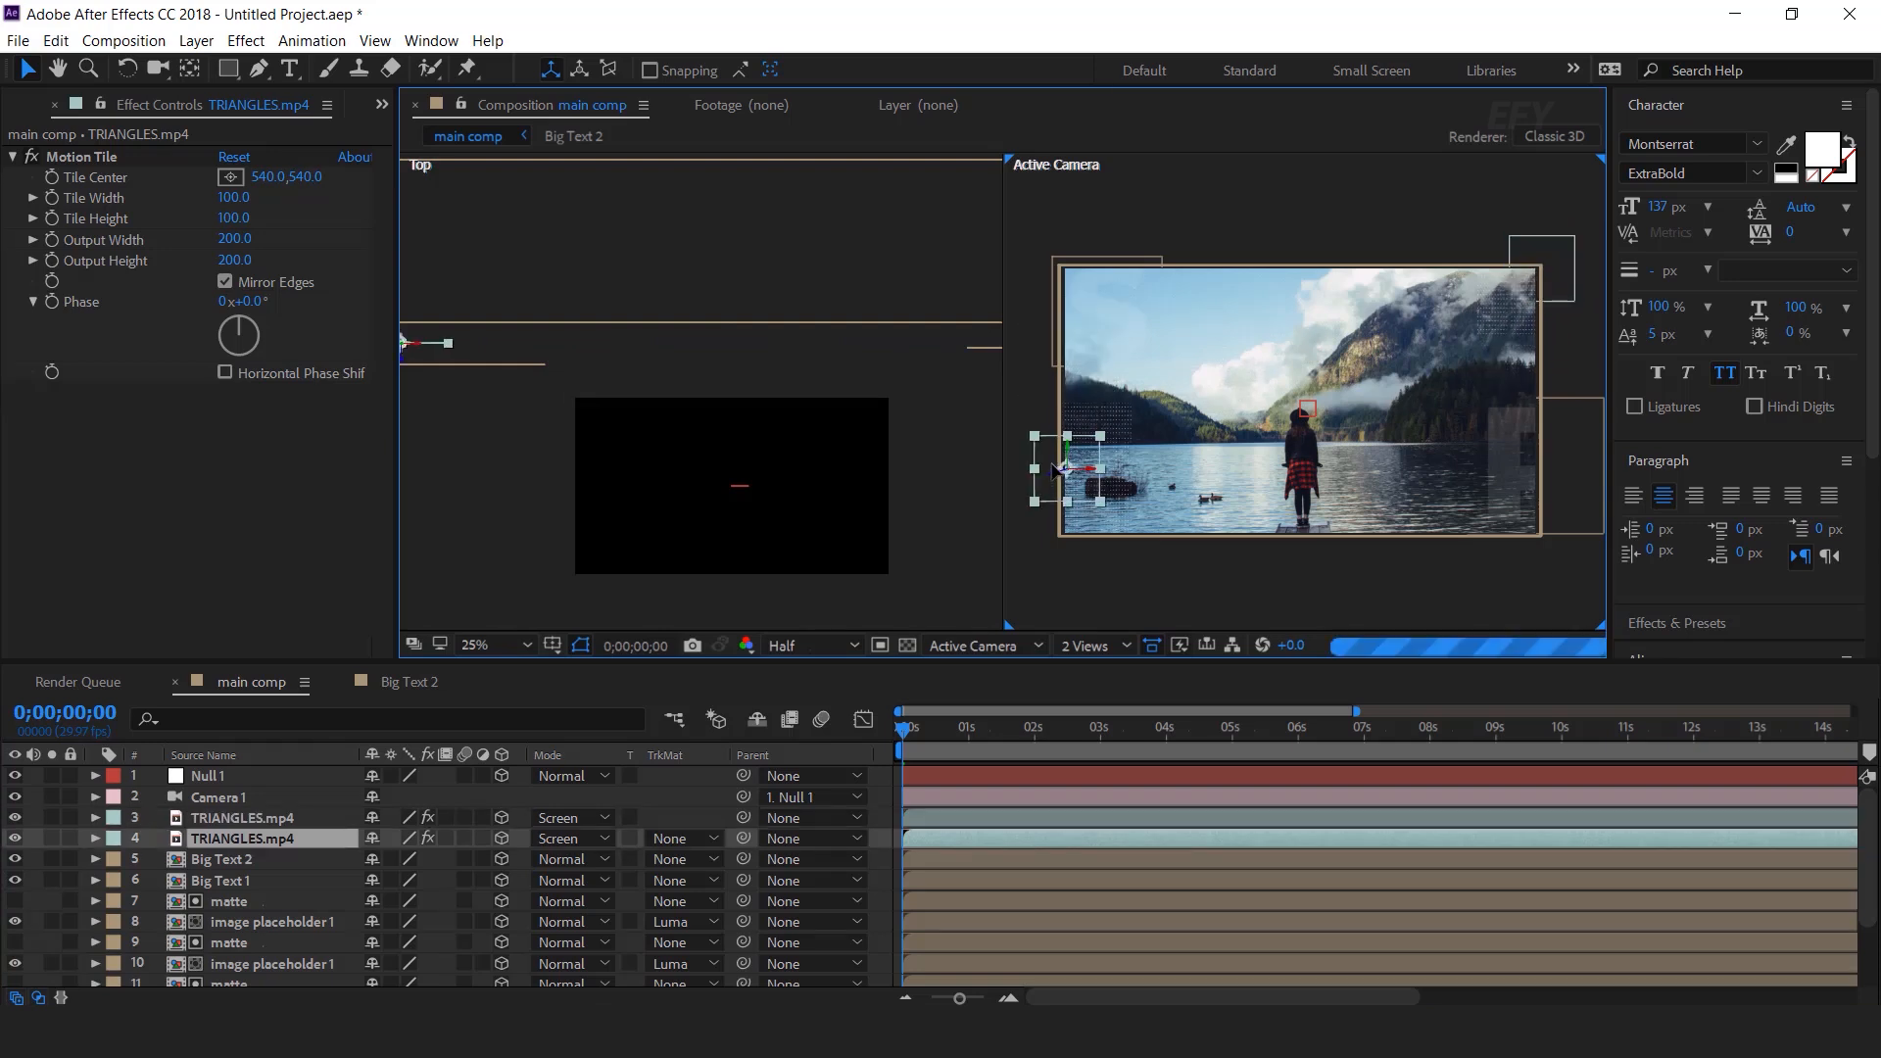
pyautogui.moveTo(1085, 465); pyautogui.dragTo(1565, 282)
pyautogui.click(1345, 563)
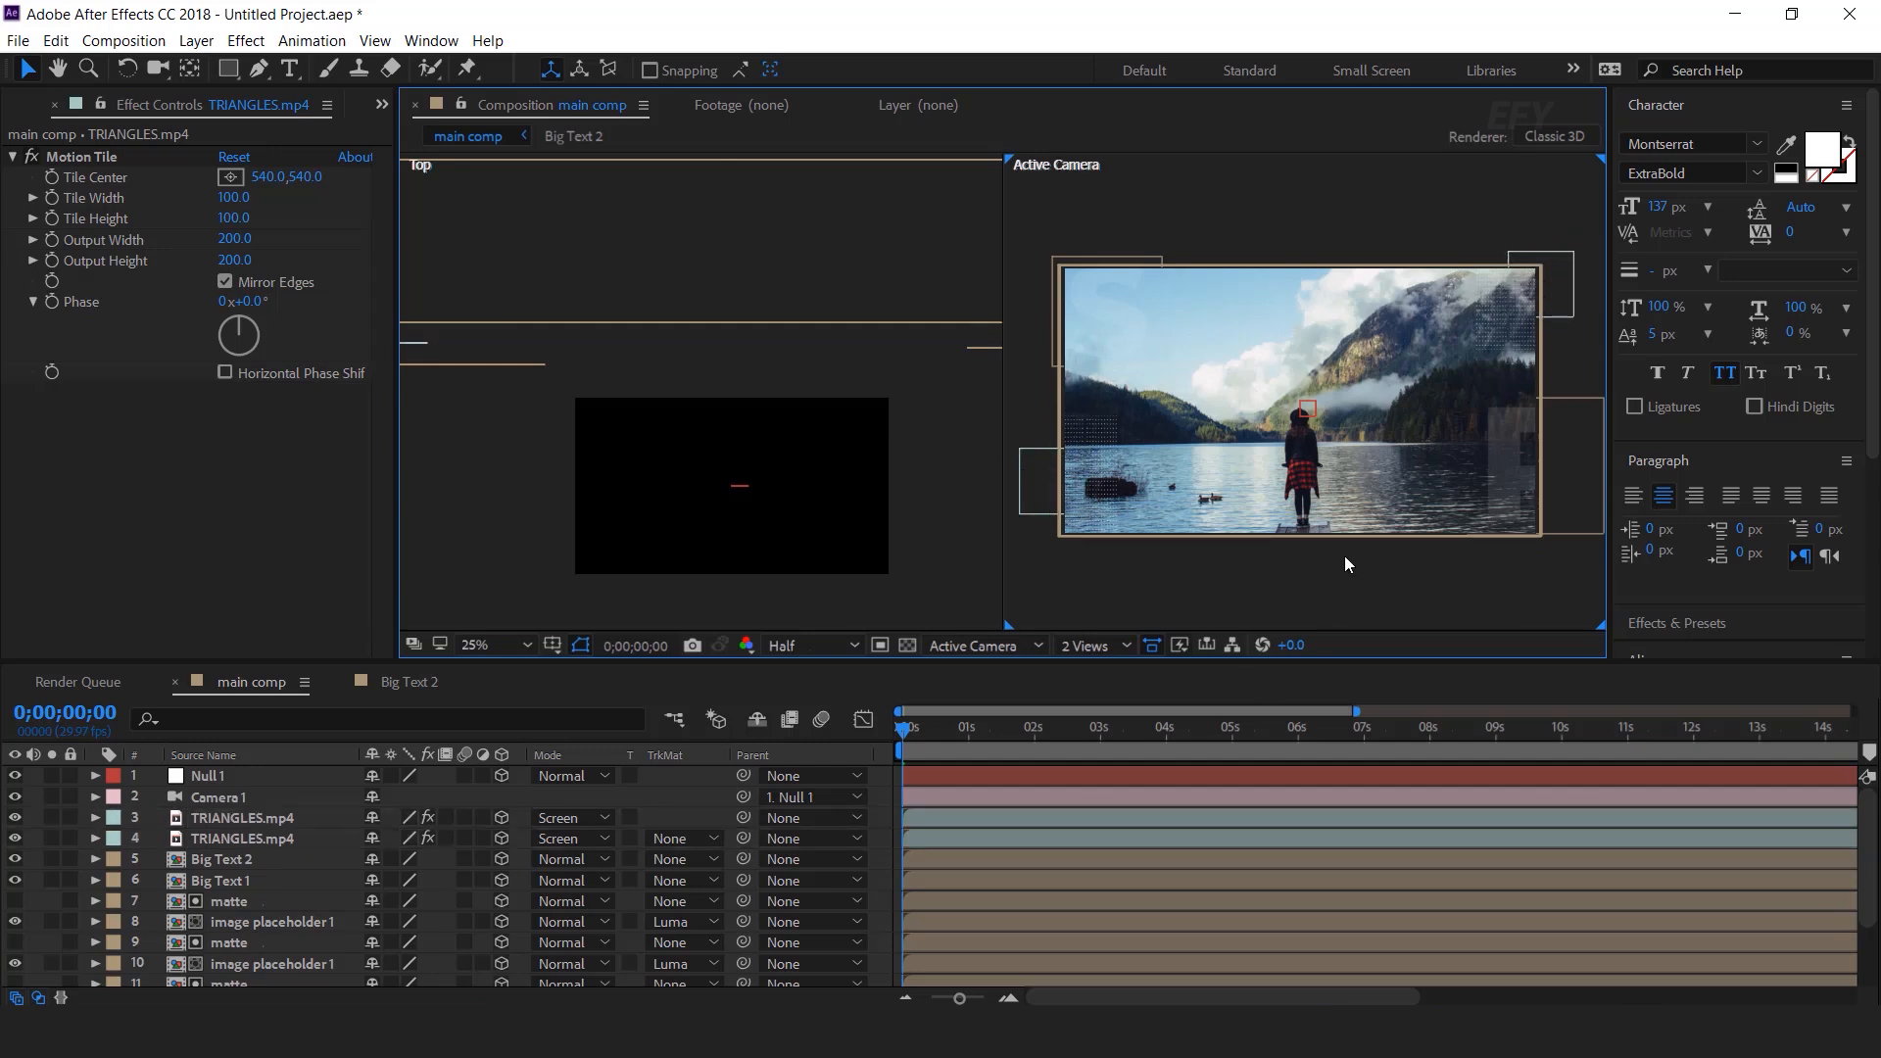
pyautogui.click(1092, 645)
pyautogui.click(1127, 678)
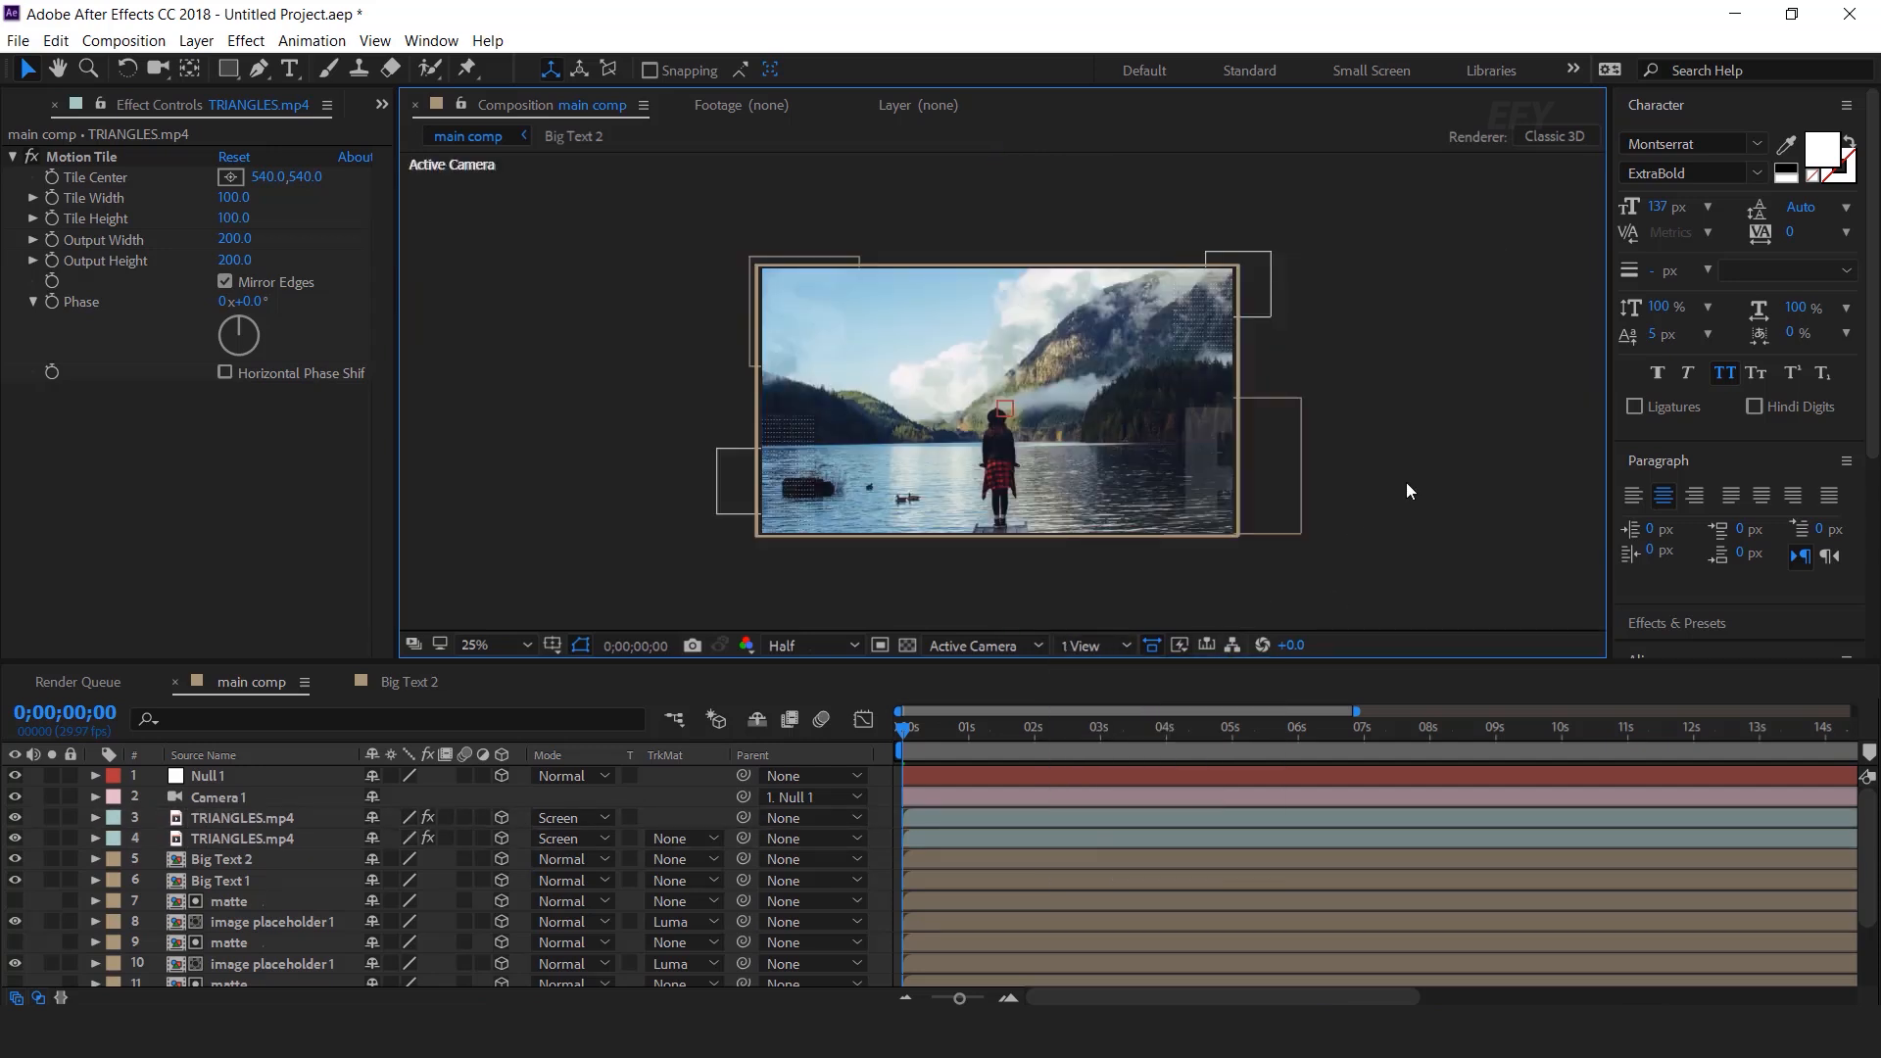
# Step: Add Micro Dirt.mp4 to main comp below Camera 1 as a 3D layer with Screen blending
pyautogui.click(14, 102)
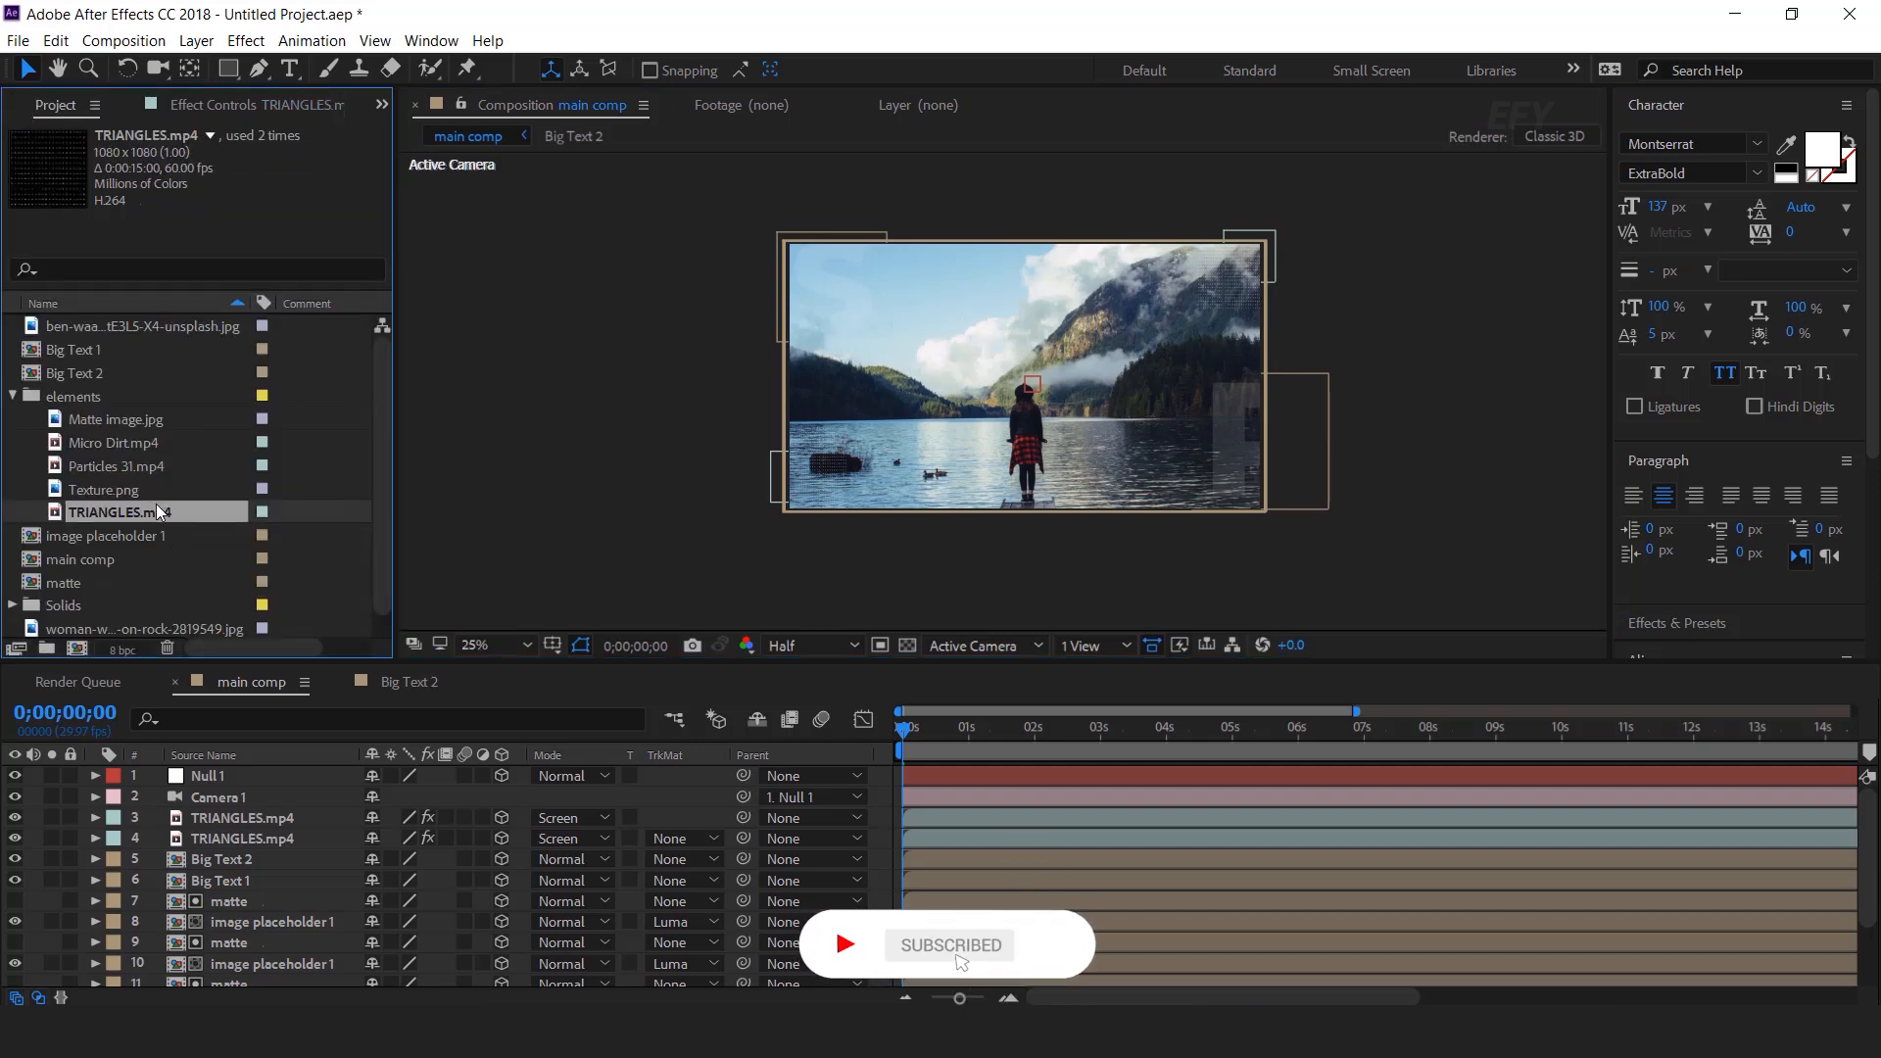
pyautogui.click(121, 442)
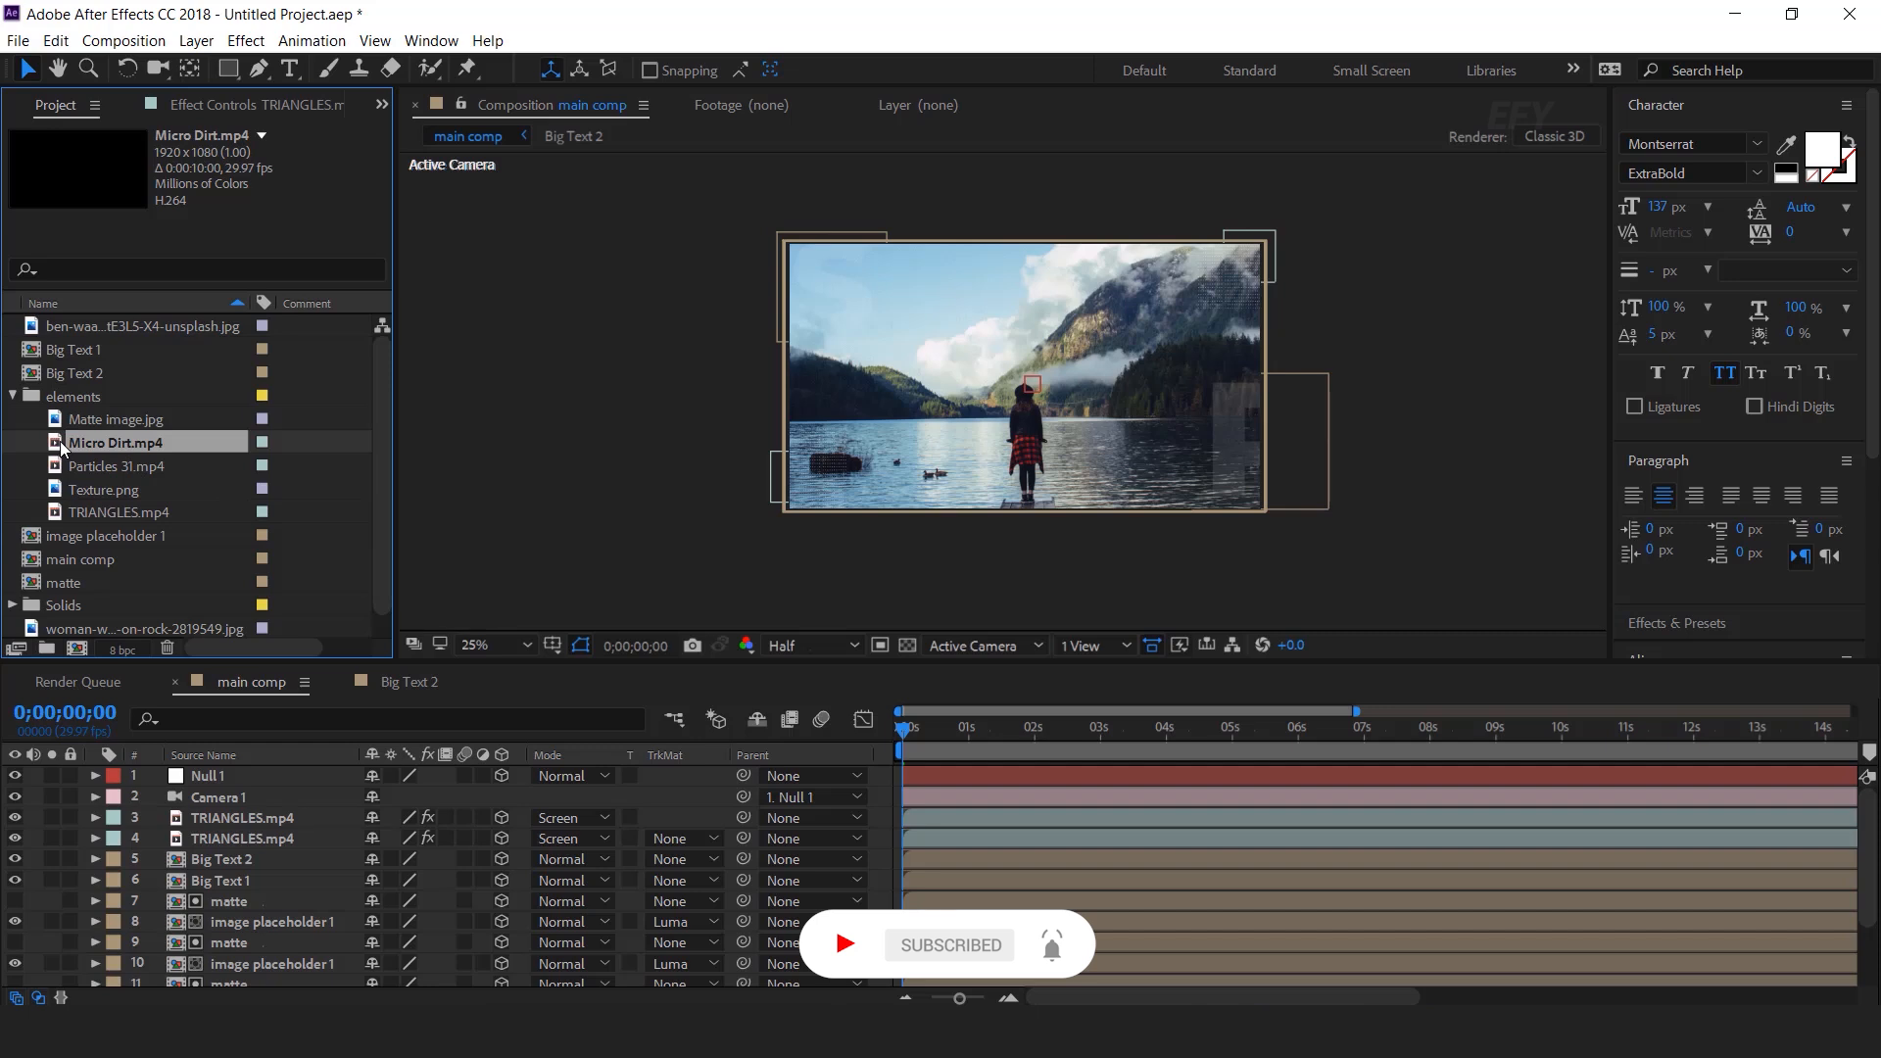
pyautogui.moveTo(85, 445); pyautogui.dragTo(280, 809)
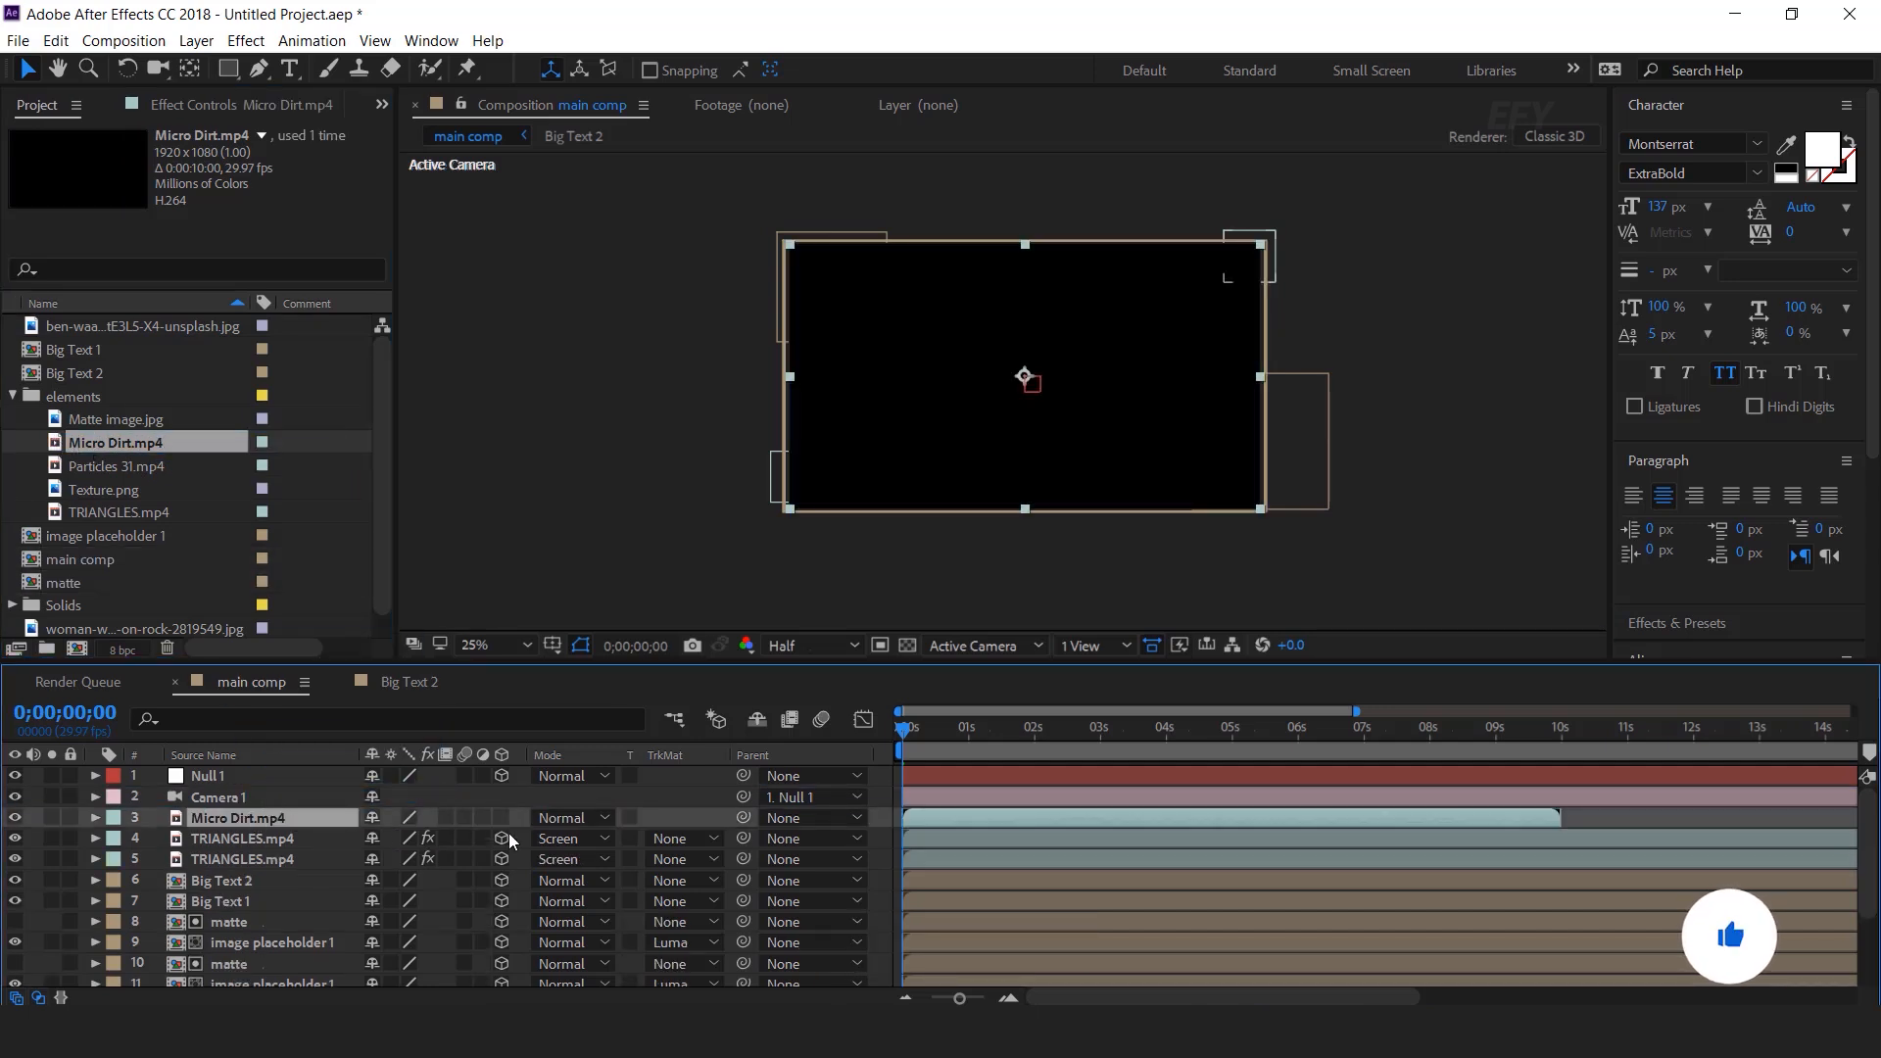
pyautogui.click(575, 818)
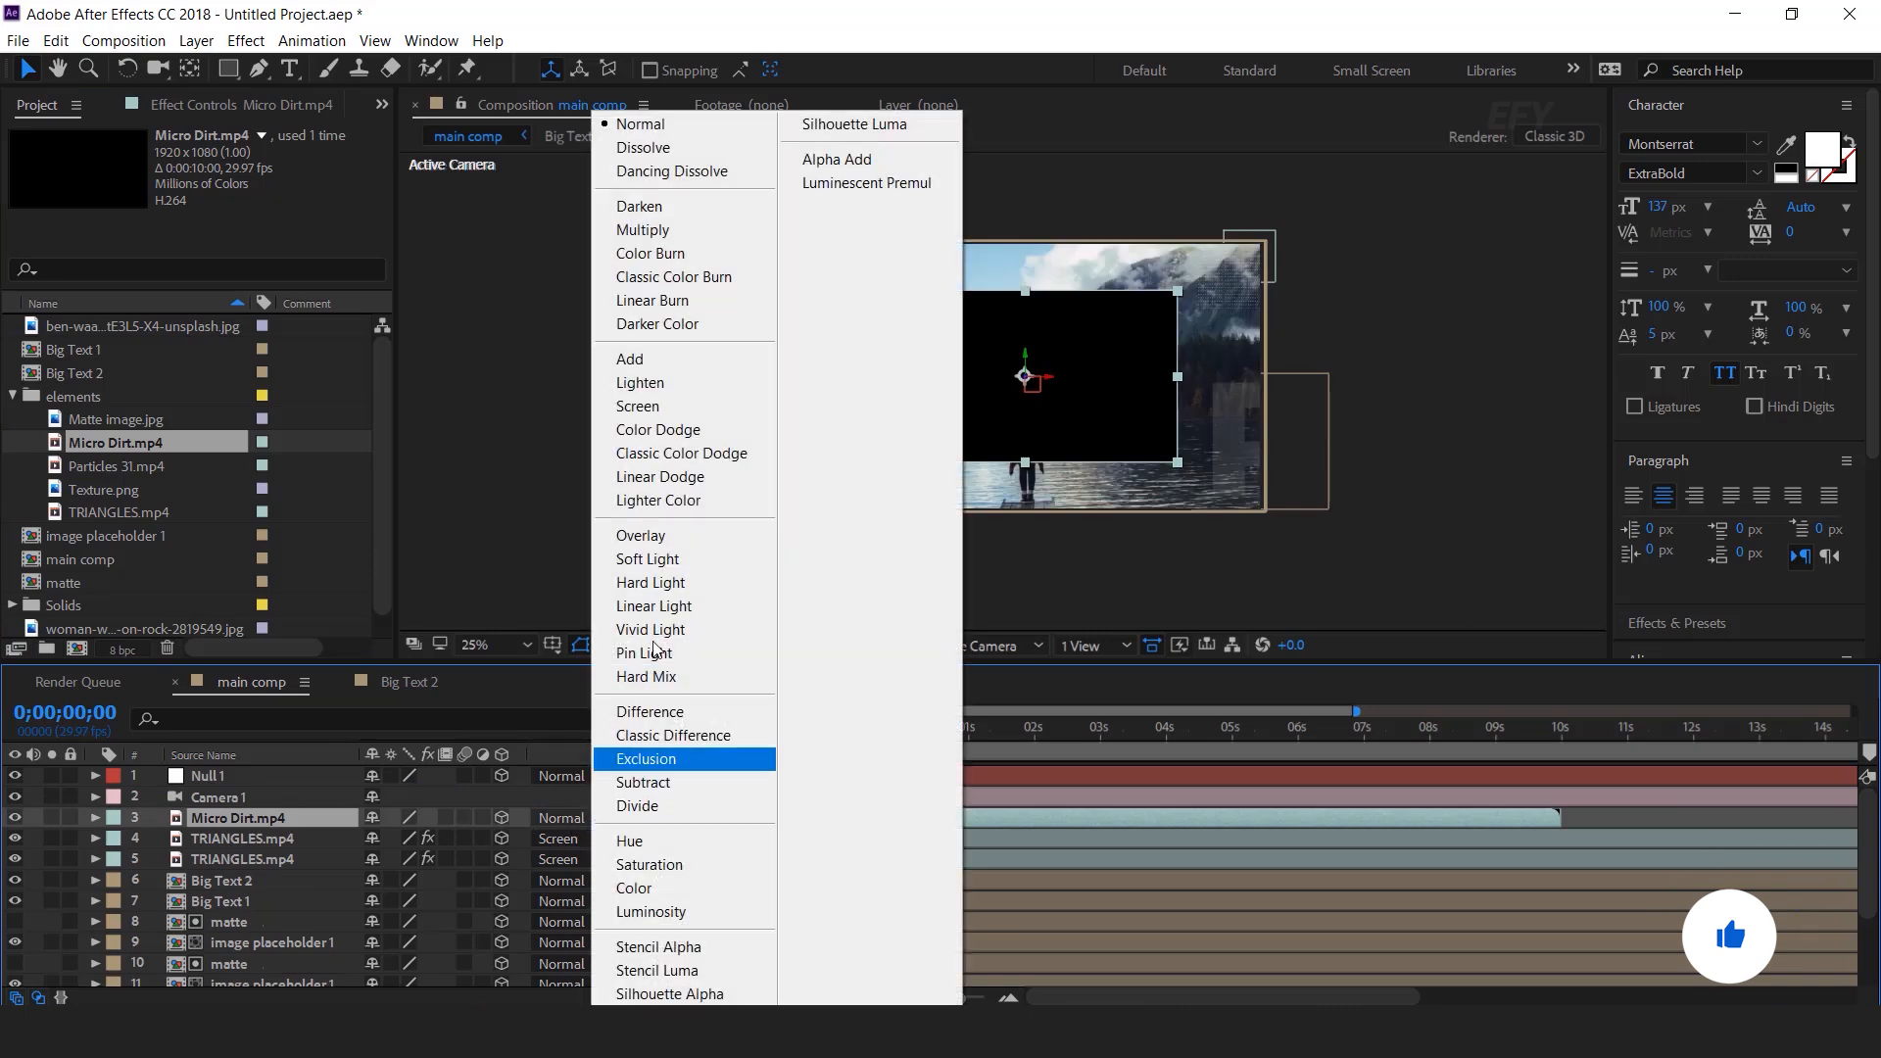
pyautogui.click(670, 407)
# Step: In a two-view horizontal layout, push Micro Dirt.mp4 back to just in front of the big text layers and scale it to cover the frame
pyautogui.moveTo(1178, 461); pyautogui.dragTo(1283, 544)
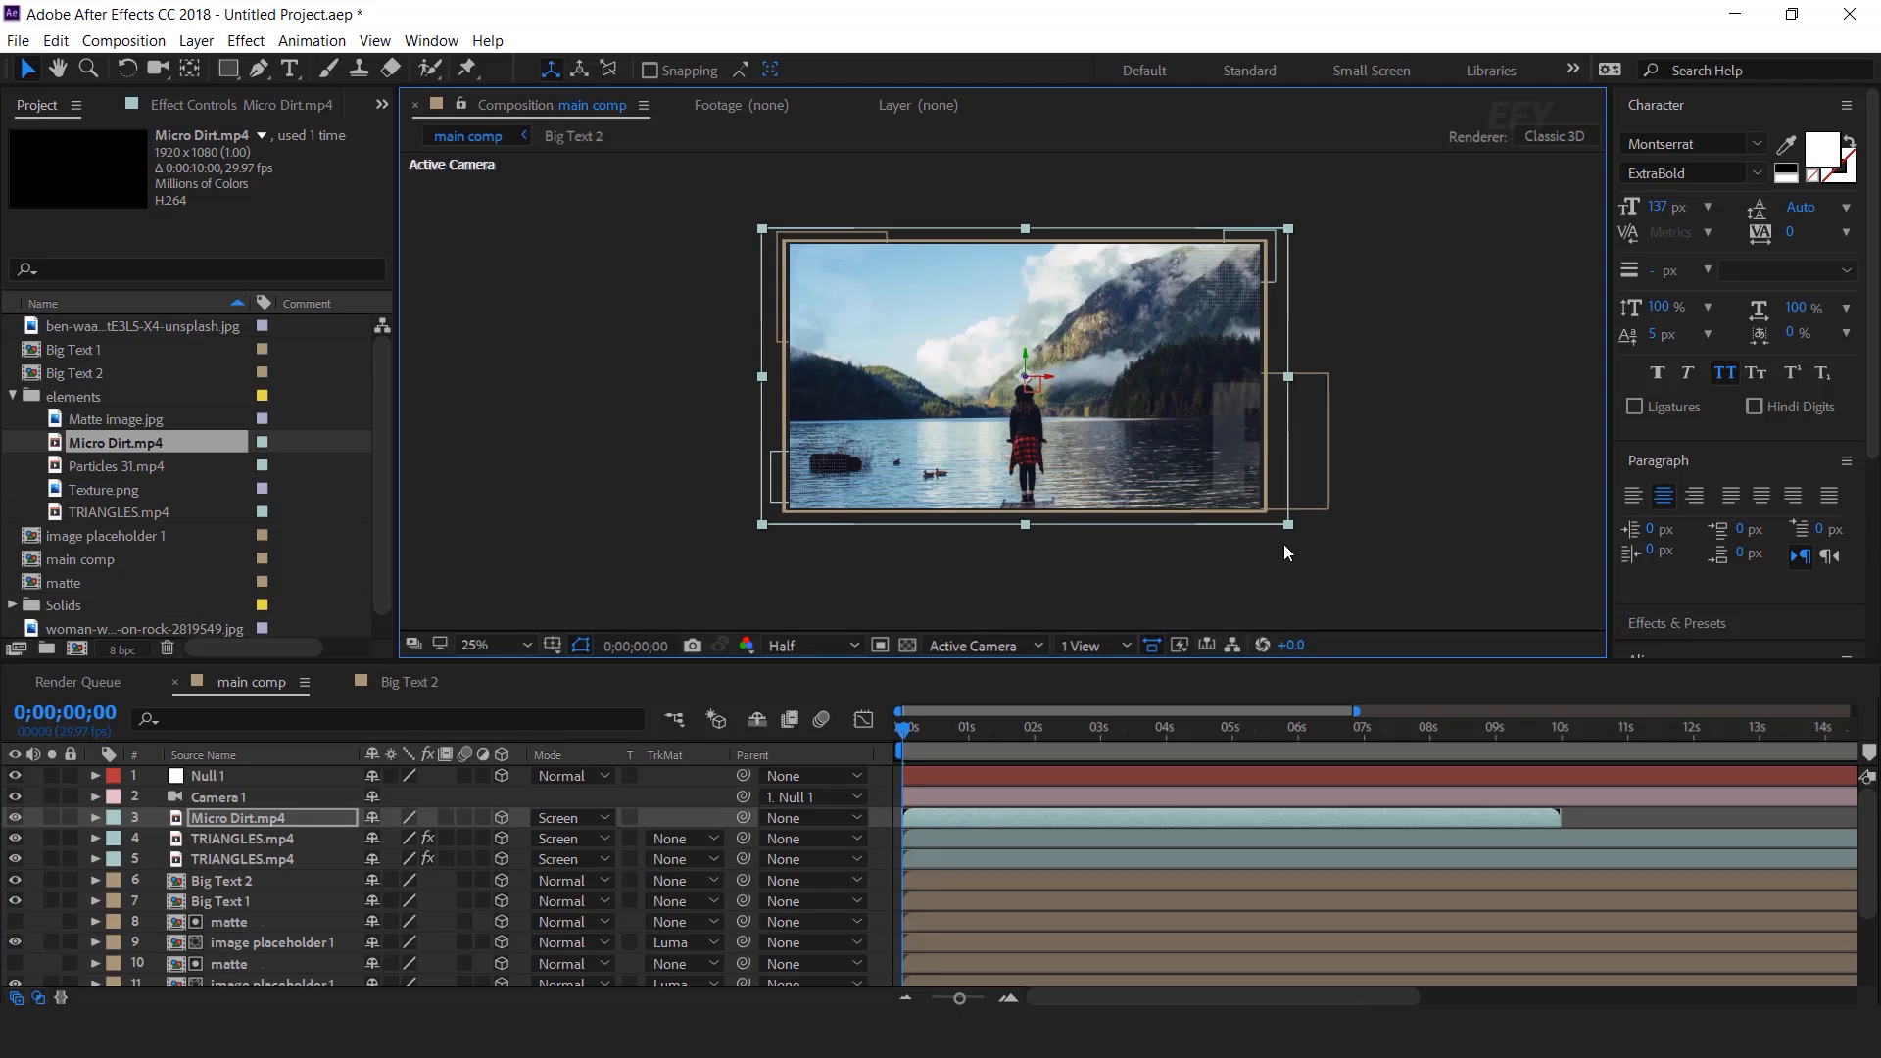
pyautogui.click(1070, 649)
pyautogui.click(1156, 696)
pyautogui.moveTo(738, 507); pyautogui.dragTo(738, 400)
pyautogui.moveTo(1532, 491); pyautogui.dragTo(1584, 523)
pyautogui.click(1436, 614)
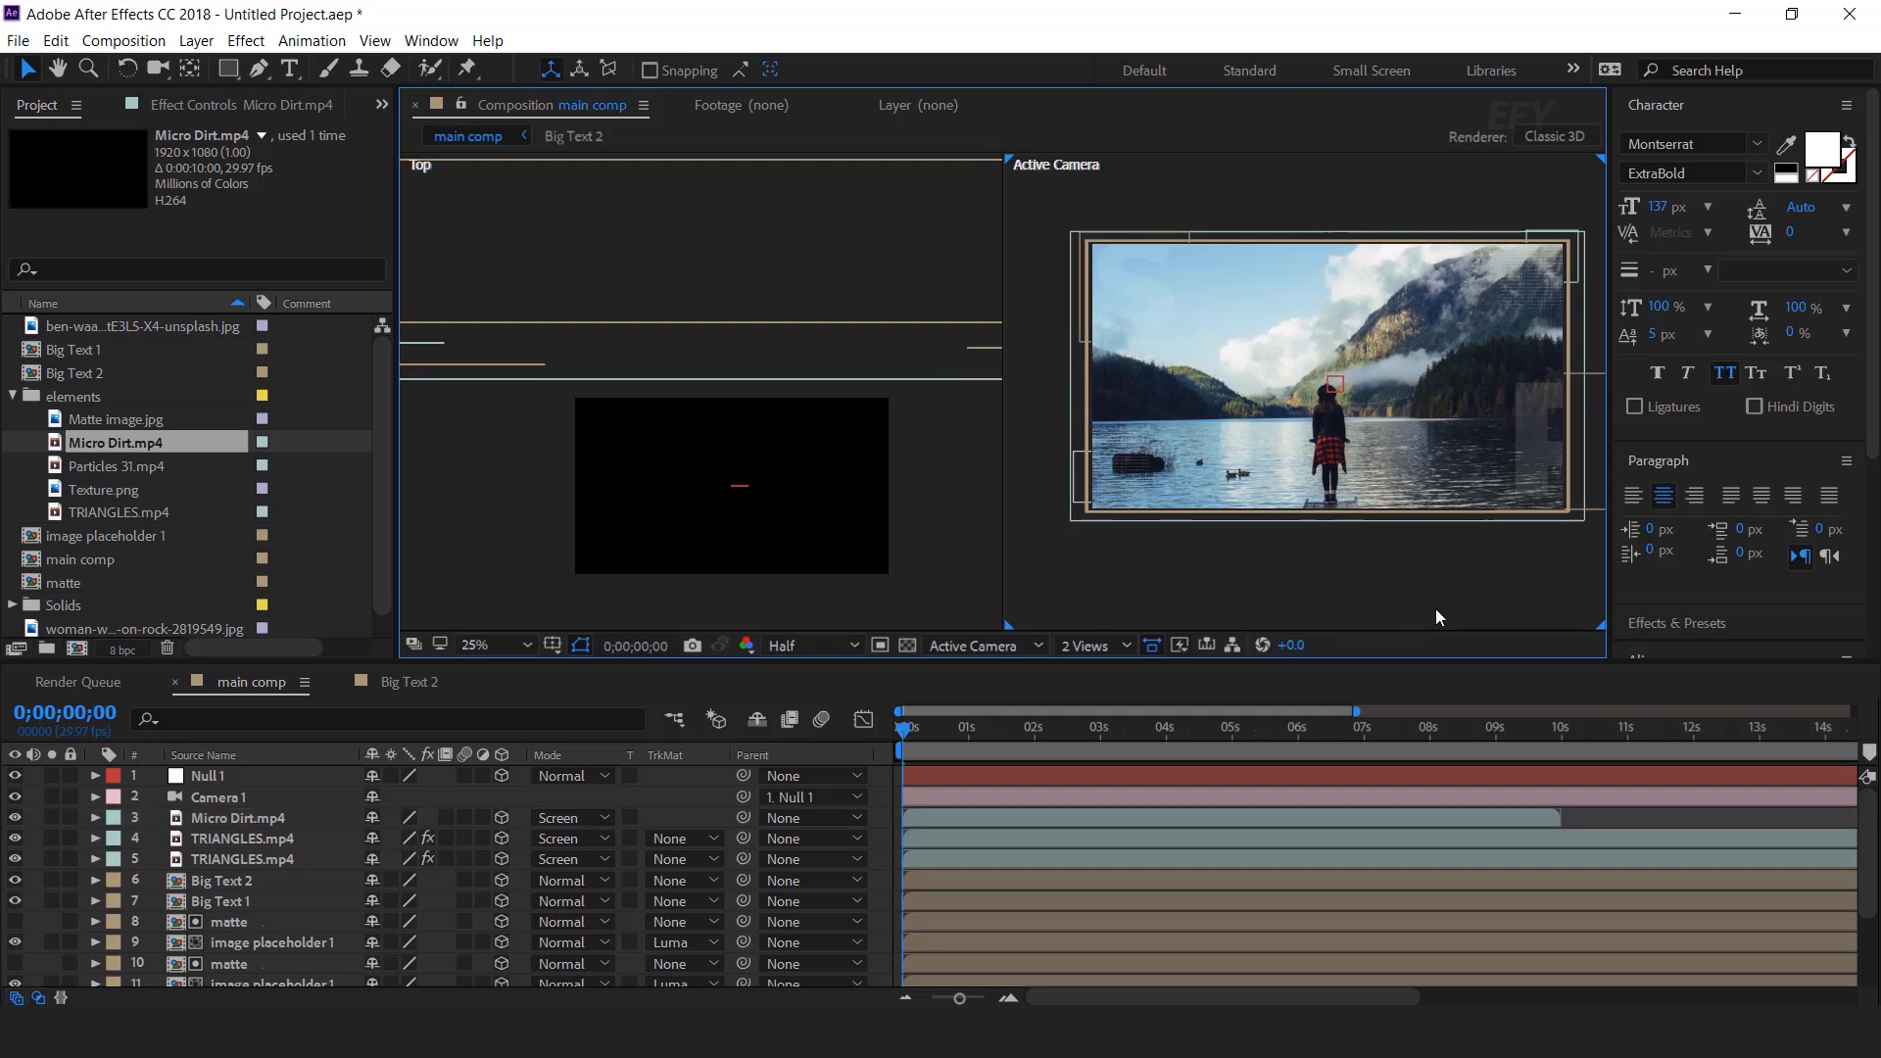
# Step: Add Particles 31.mp4 to main comp below Camera 1 as a 3D layer with Screen blending
pyautogui.click(57, 468)
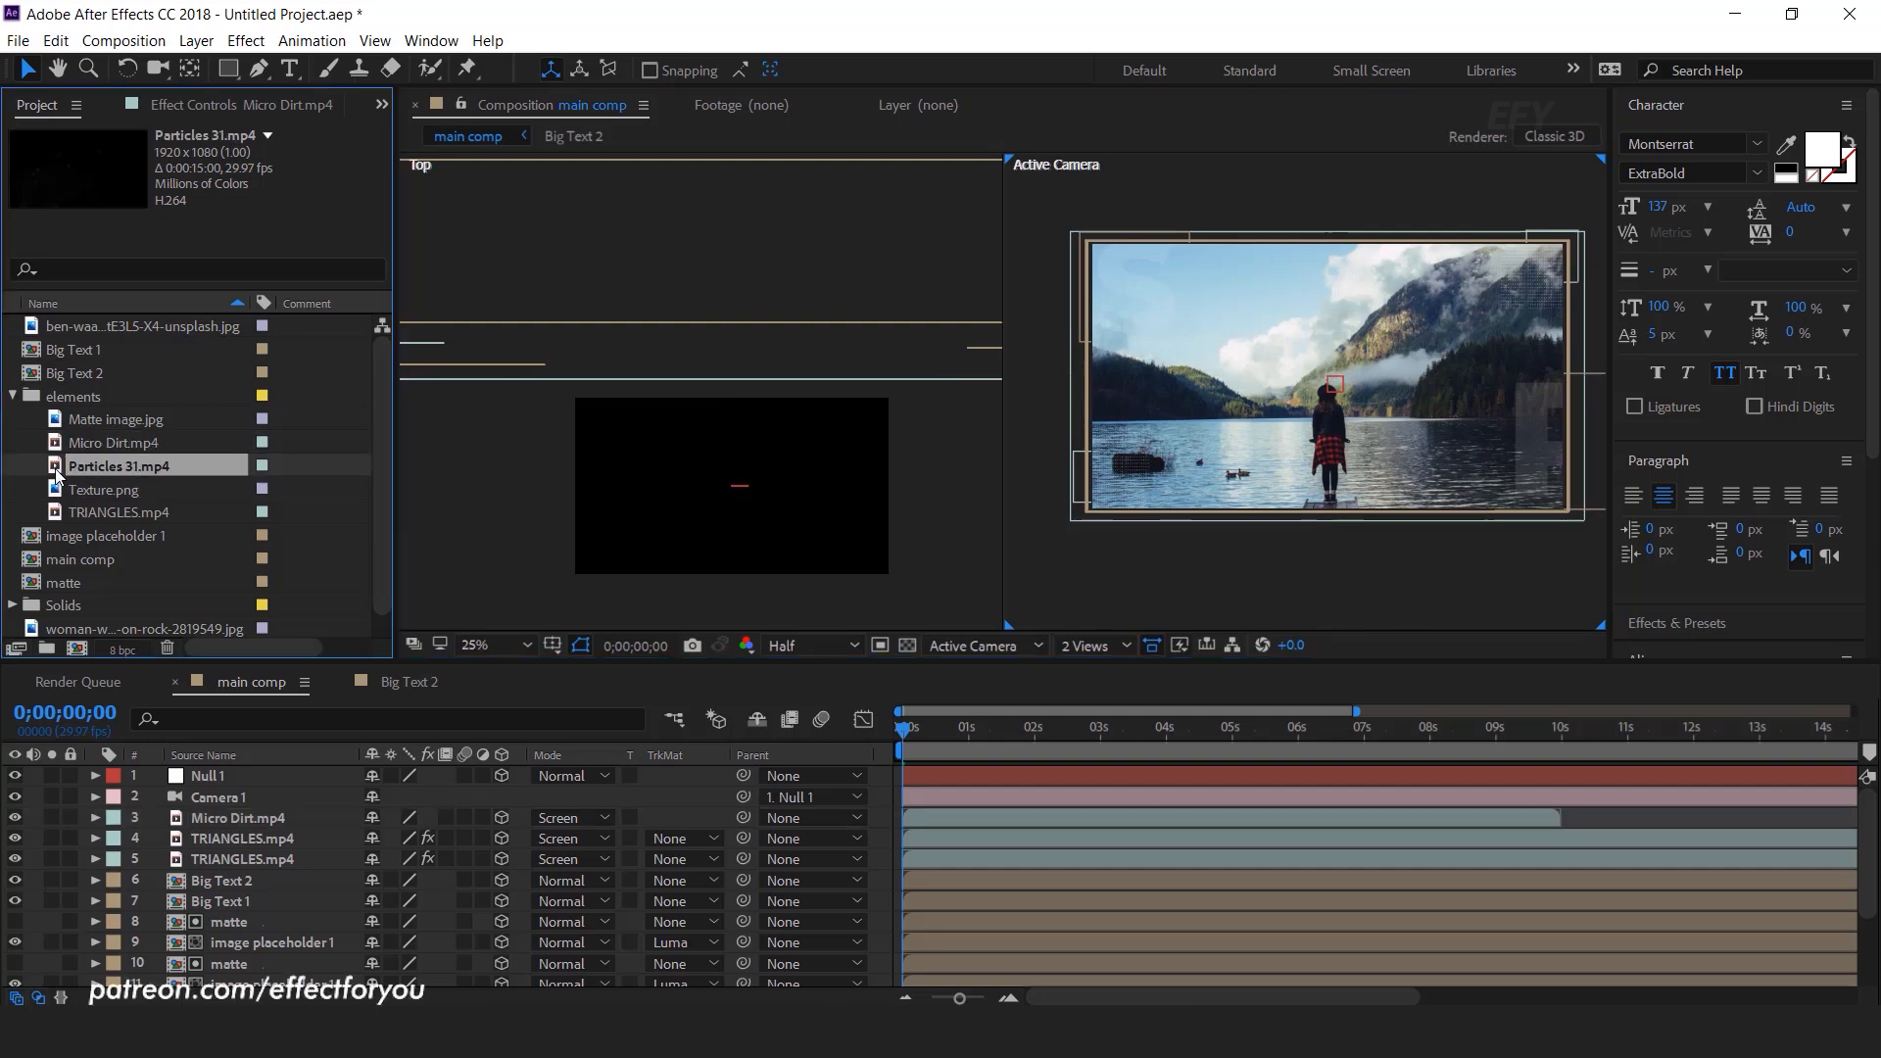
pyautogui.press('Return')
pyautogui.moveTo(145, 476); pyautogui.dragTo(256, 813)
pyautogui.click(571, 818)
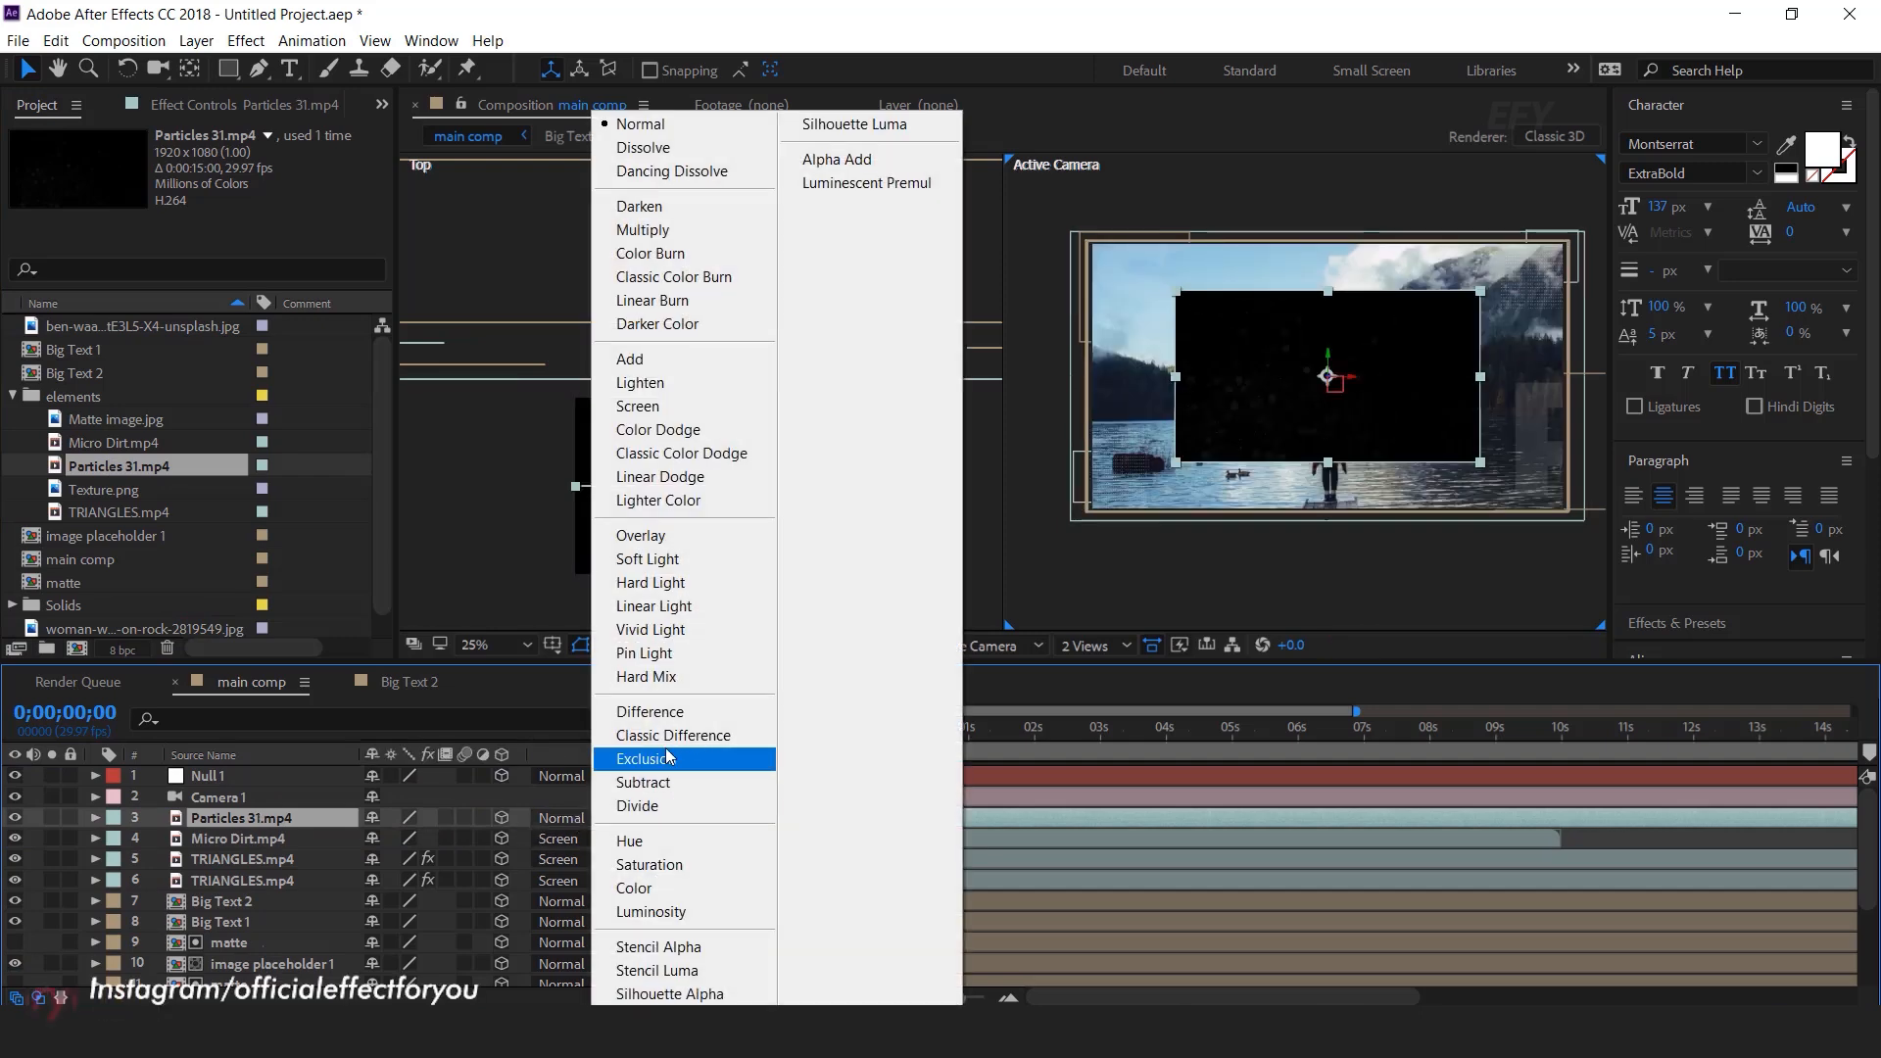
pyautogui.click(646, 406)
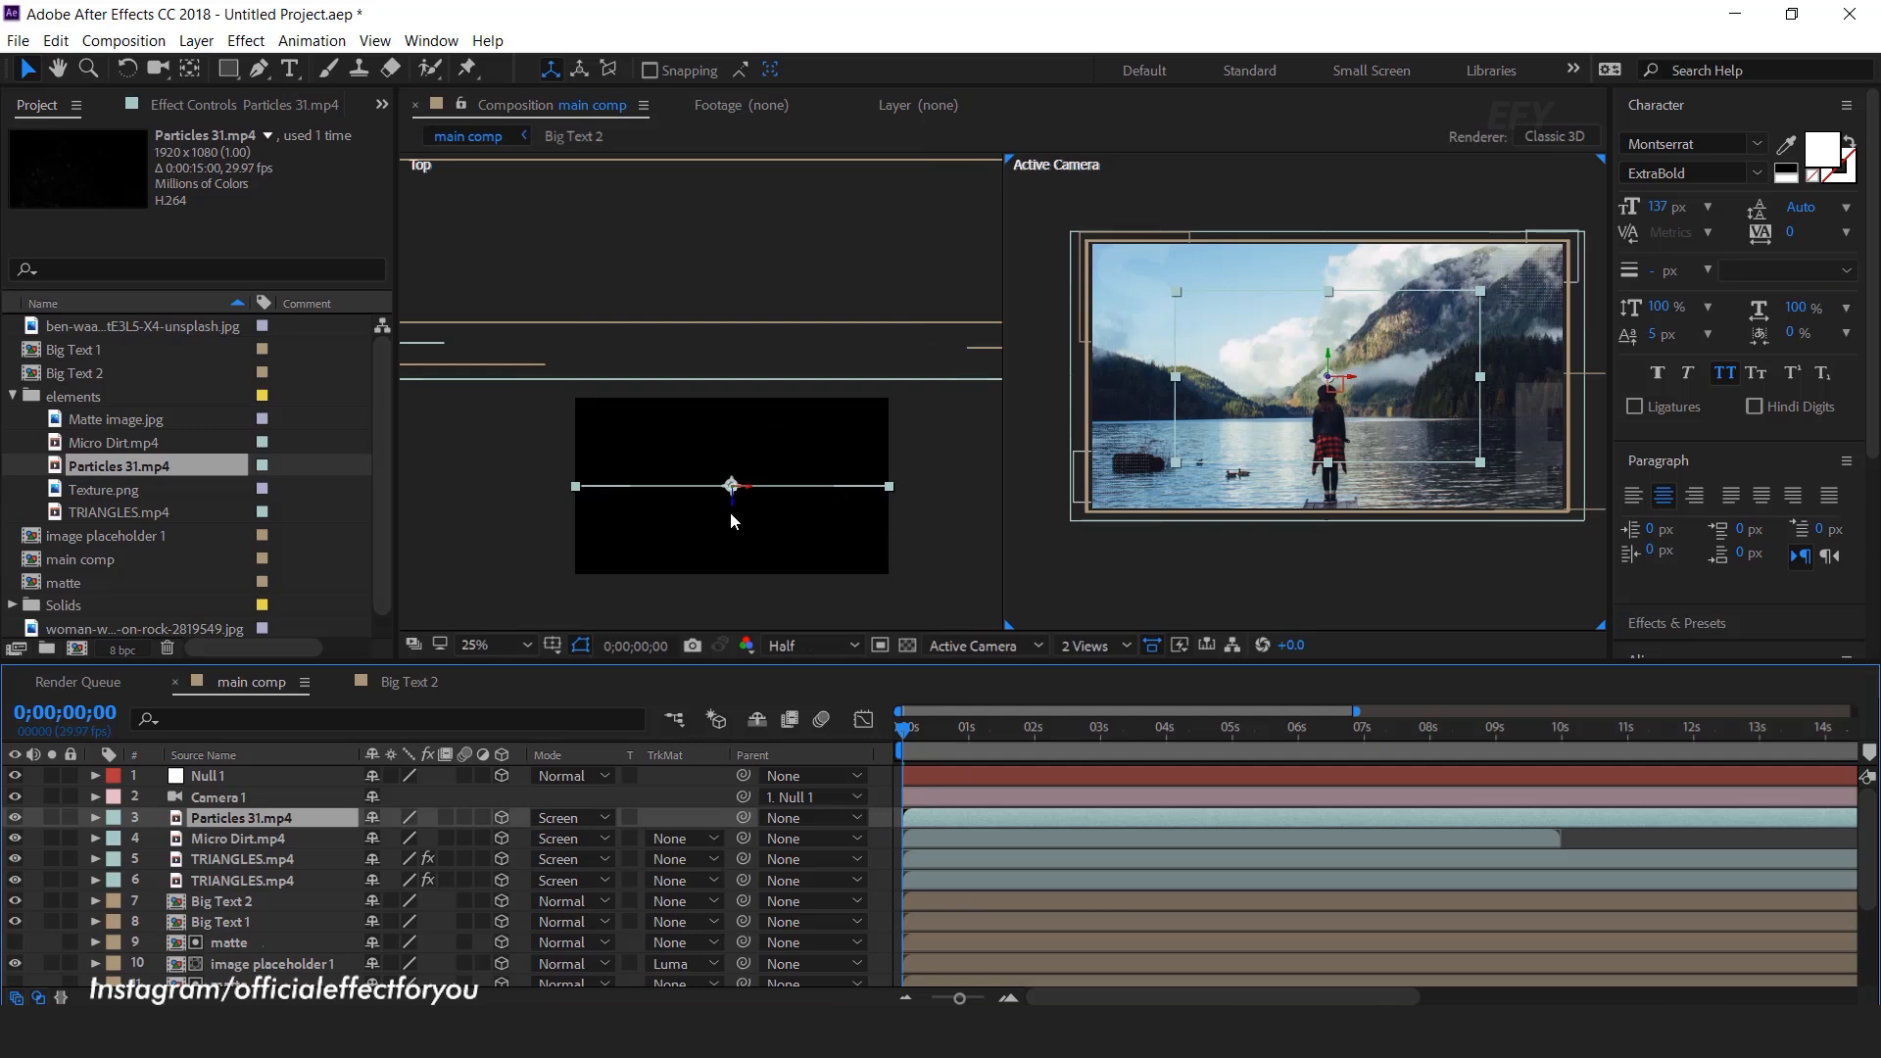
# Step: Push Particles 31.mp4 back to just in front of Micro Dirt and enlarge it to cover the frame
pyautogui.moveTo(732, 509); pyautogui.dragTo(730, 451)
pyautogui.moveTo(1459, 450); pyautogui.dragTo(1589, 543)
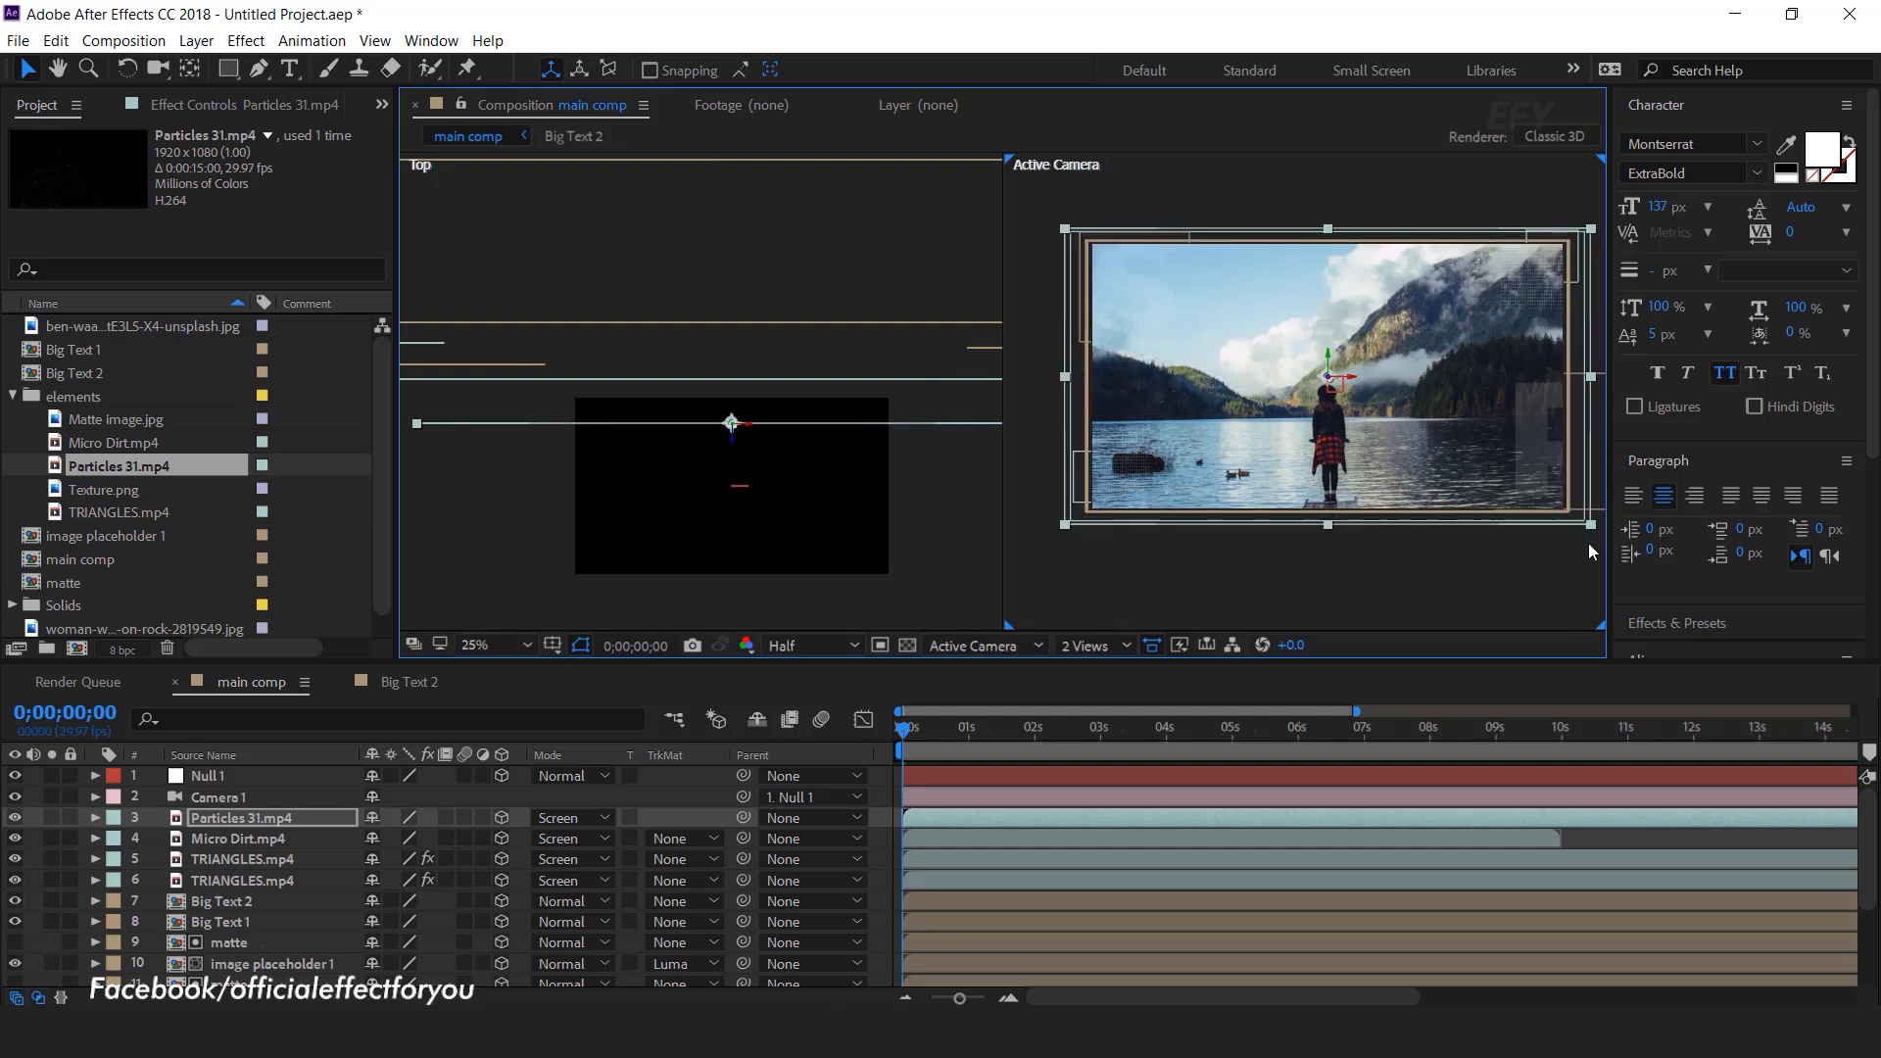
pyautogui.click(1321, 555)
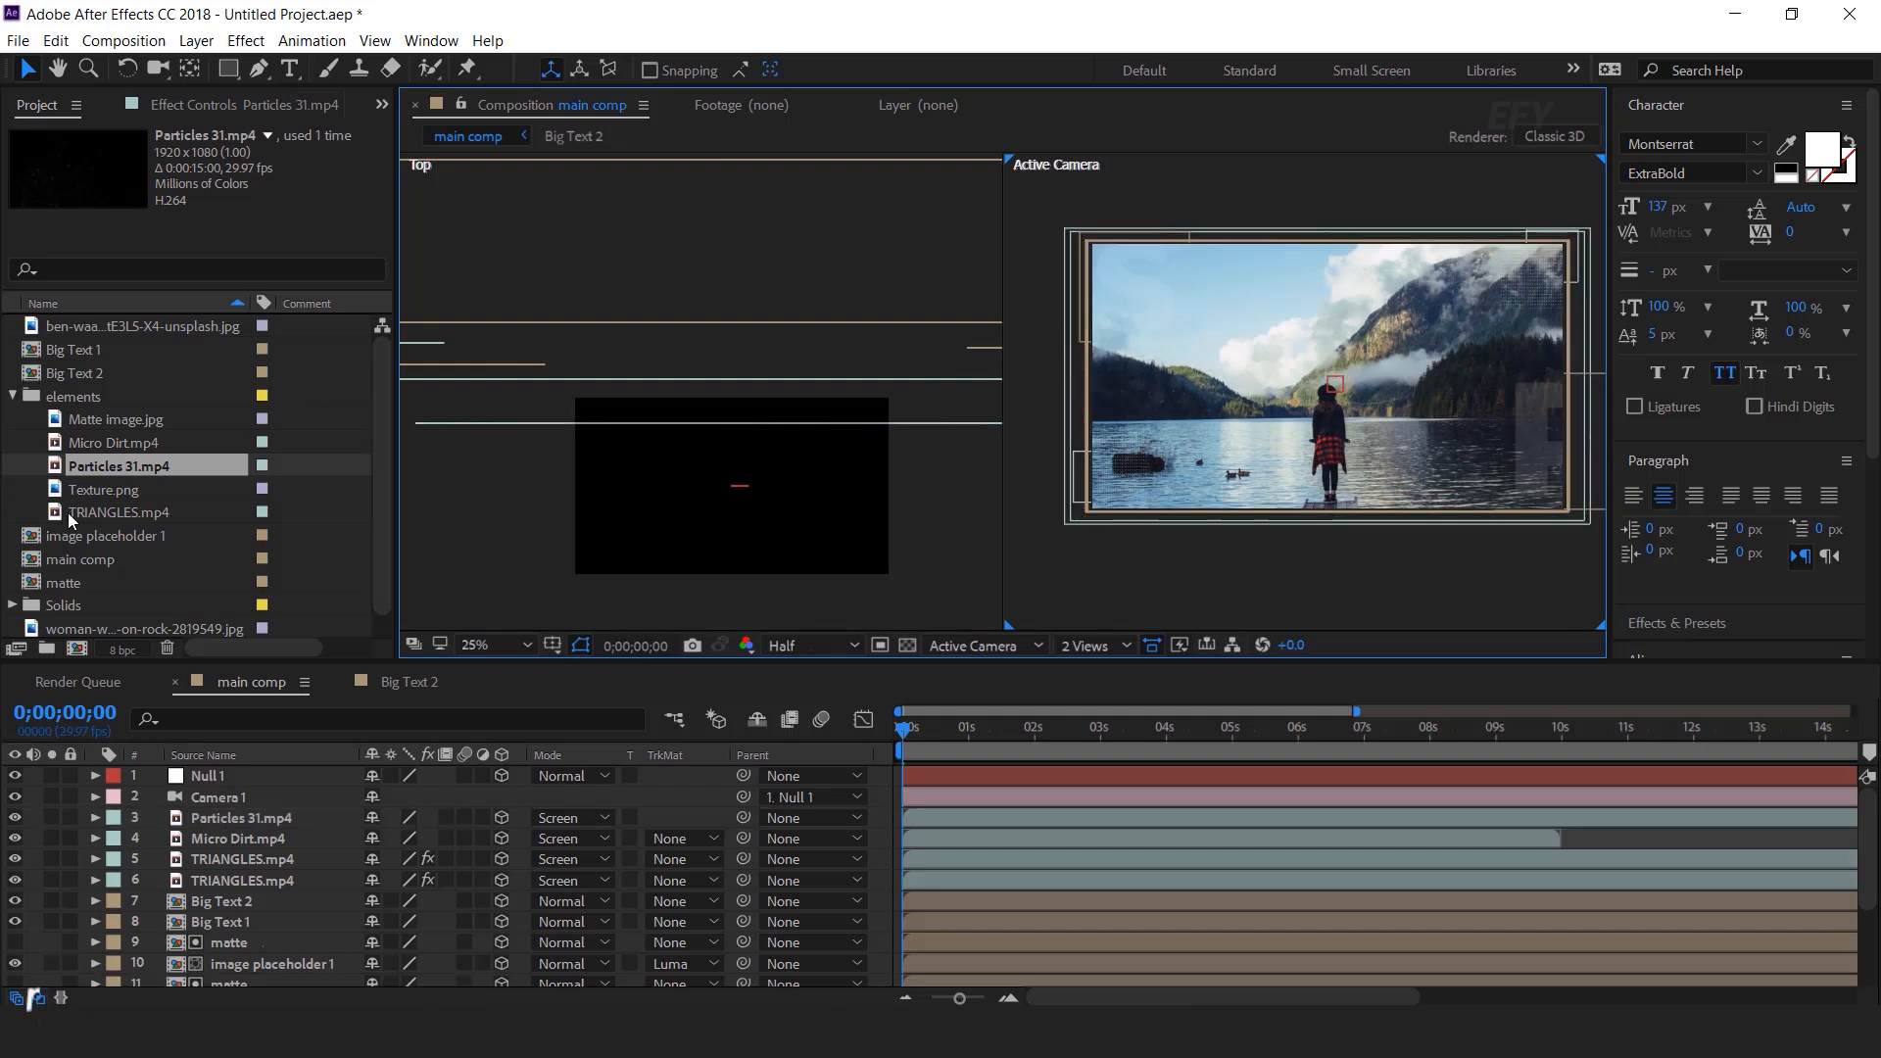
# Step: Add Texture.png to main comp below Camera 1 as a 3D layer with Screen blending
pyautogui.click(103, 497)
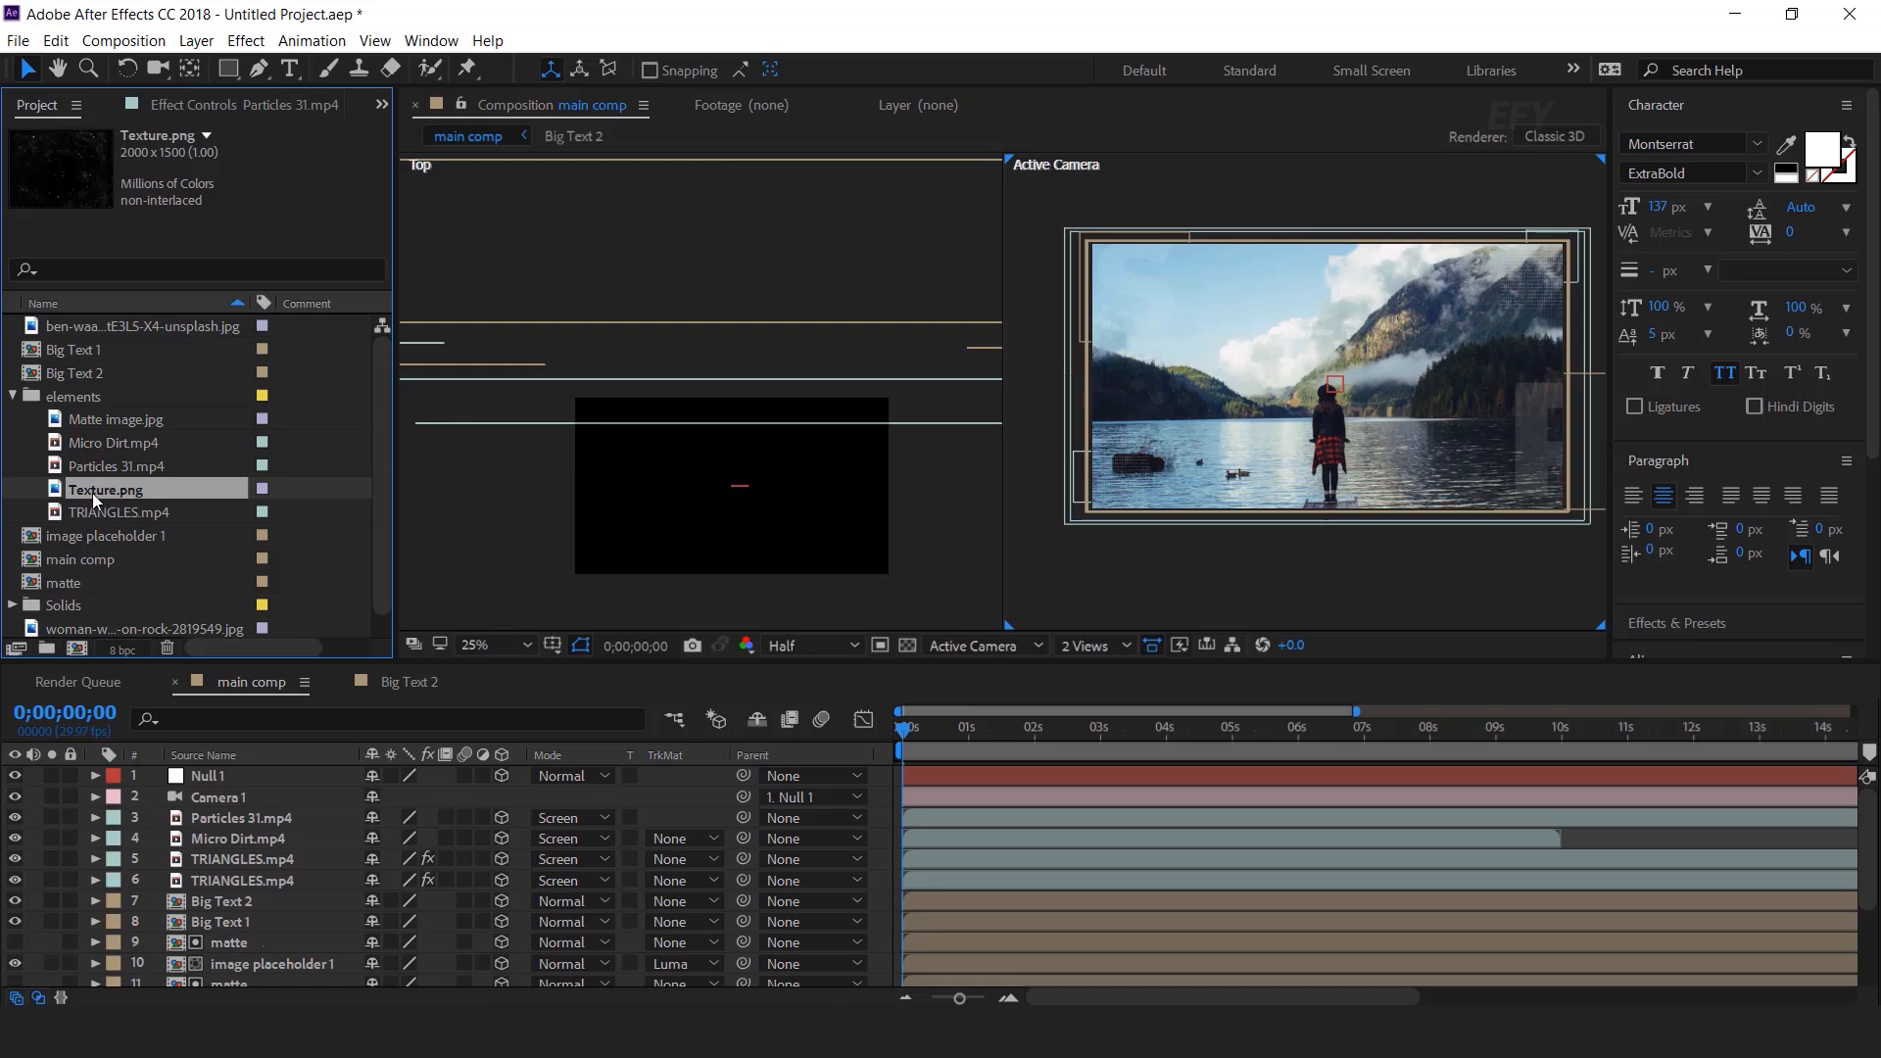
pyautogui.moveTo(60, 496); pyautogui.dragTo(288, 815)
pyautogui.click(500, 817)
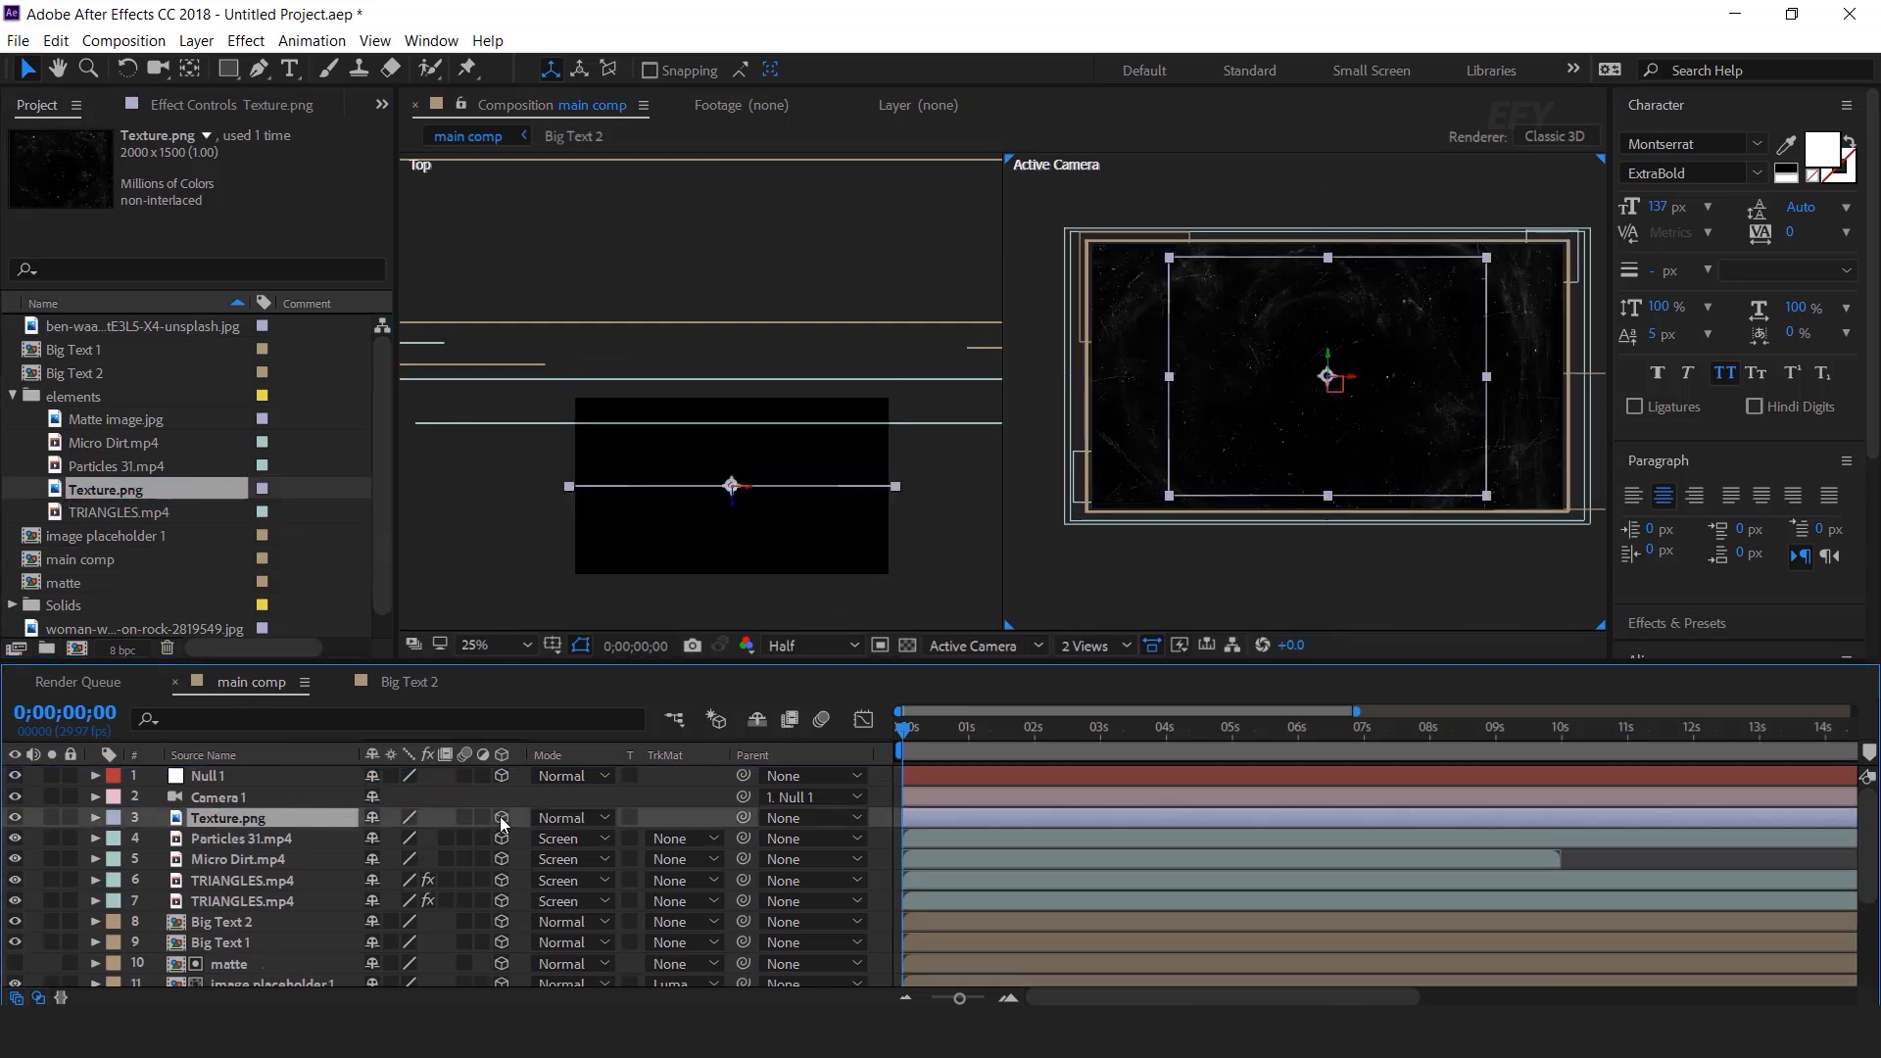
pyautogui.click(572, 823)
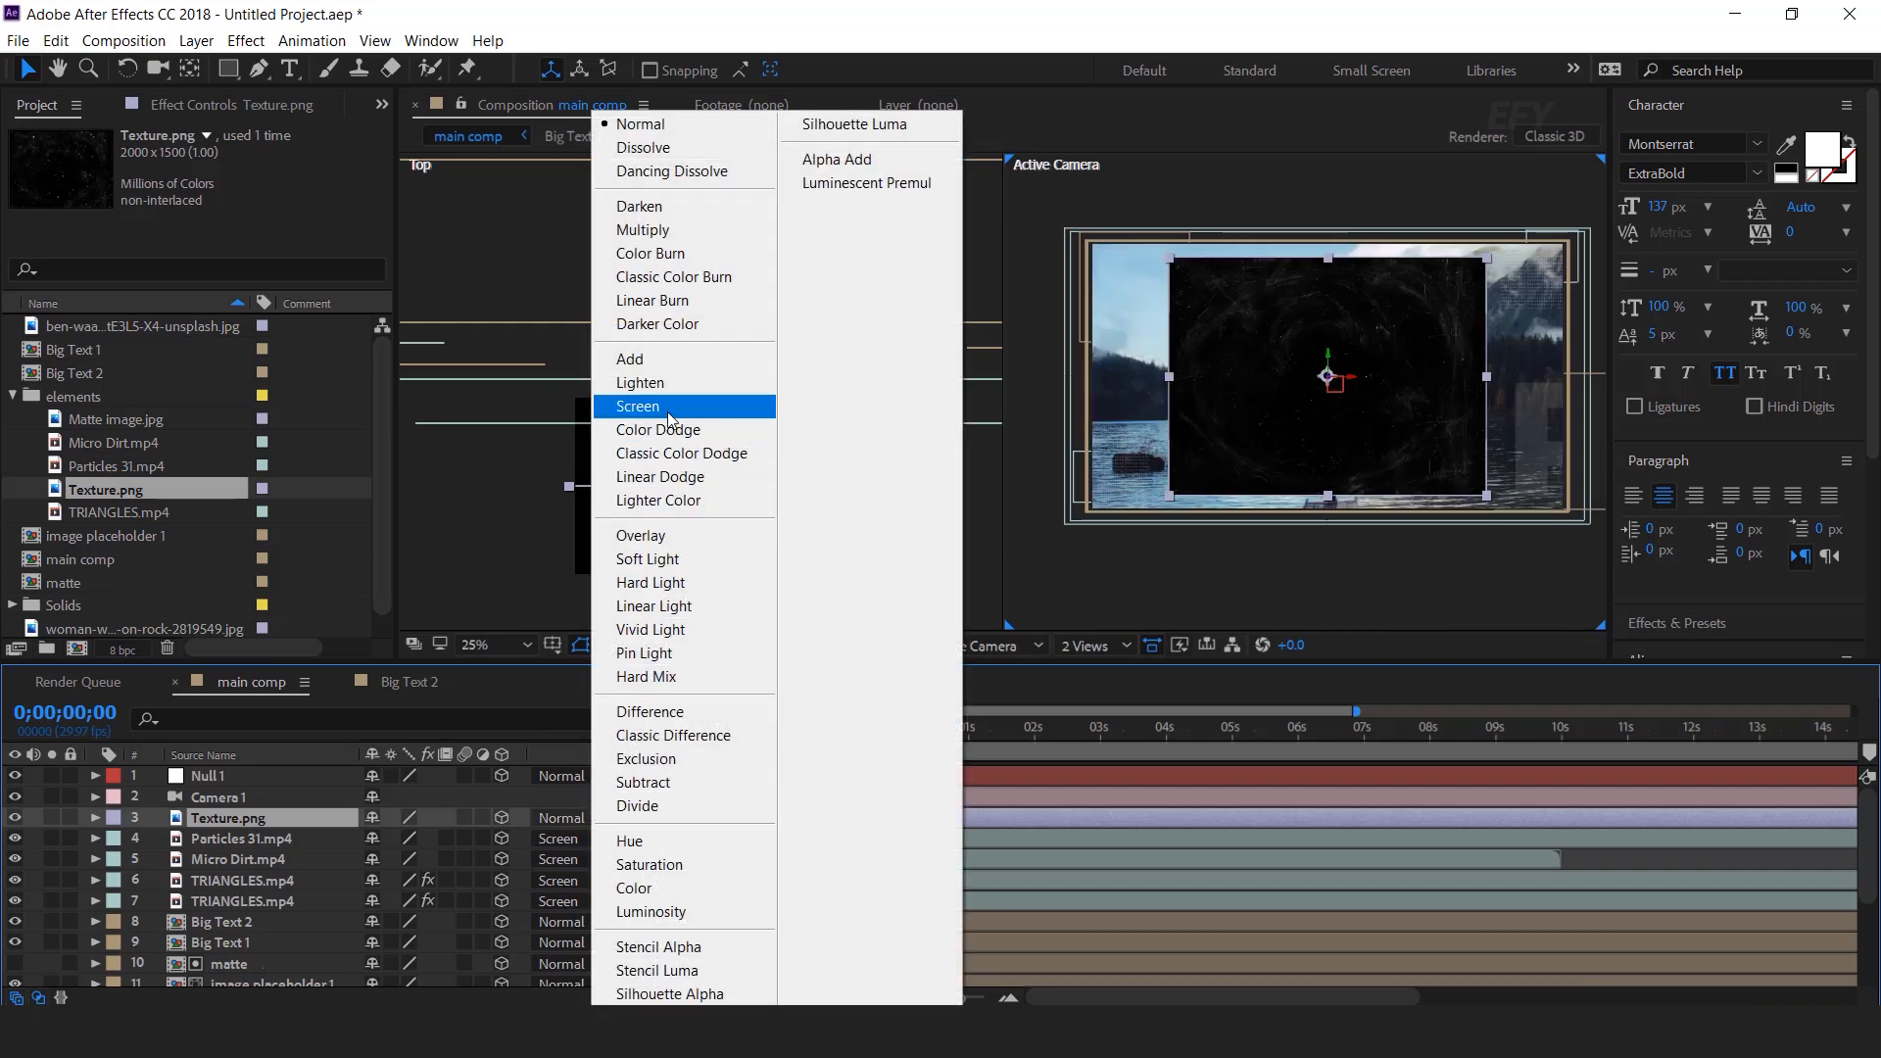
pyautogui.click(627, 407)
# Step: Place Texture.png slightly in front of the Particles 31 layer in depth and enlarge it beyond the frame edges
pyautogui.moveTo(1485, 494); pyautogui.dragTo(1625, 603)
pyautogui.click(1352, 627)
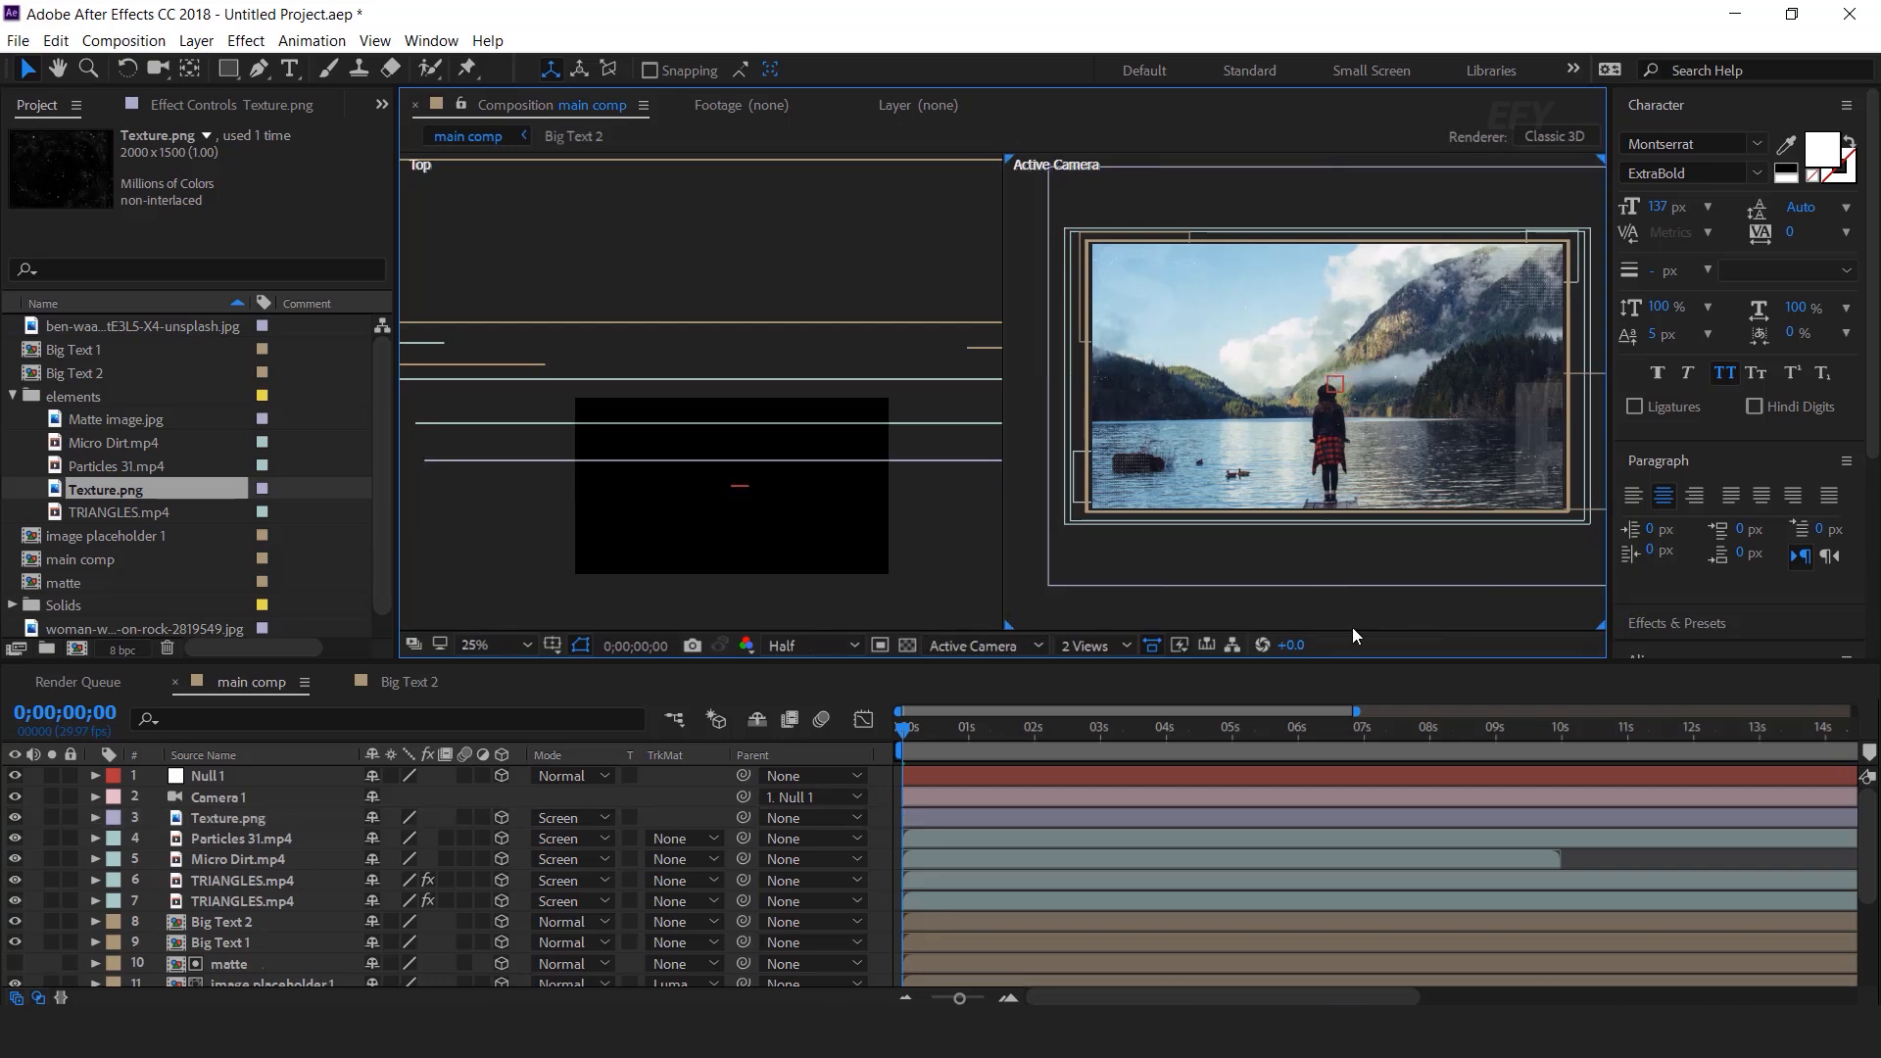
# Step: In the single camera view, draw a circular mask centred on the Texture.png layer, nearly as tall as the image
pyautogui.click(1097, 646)
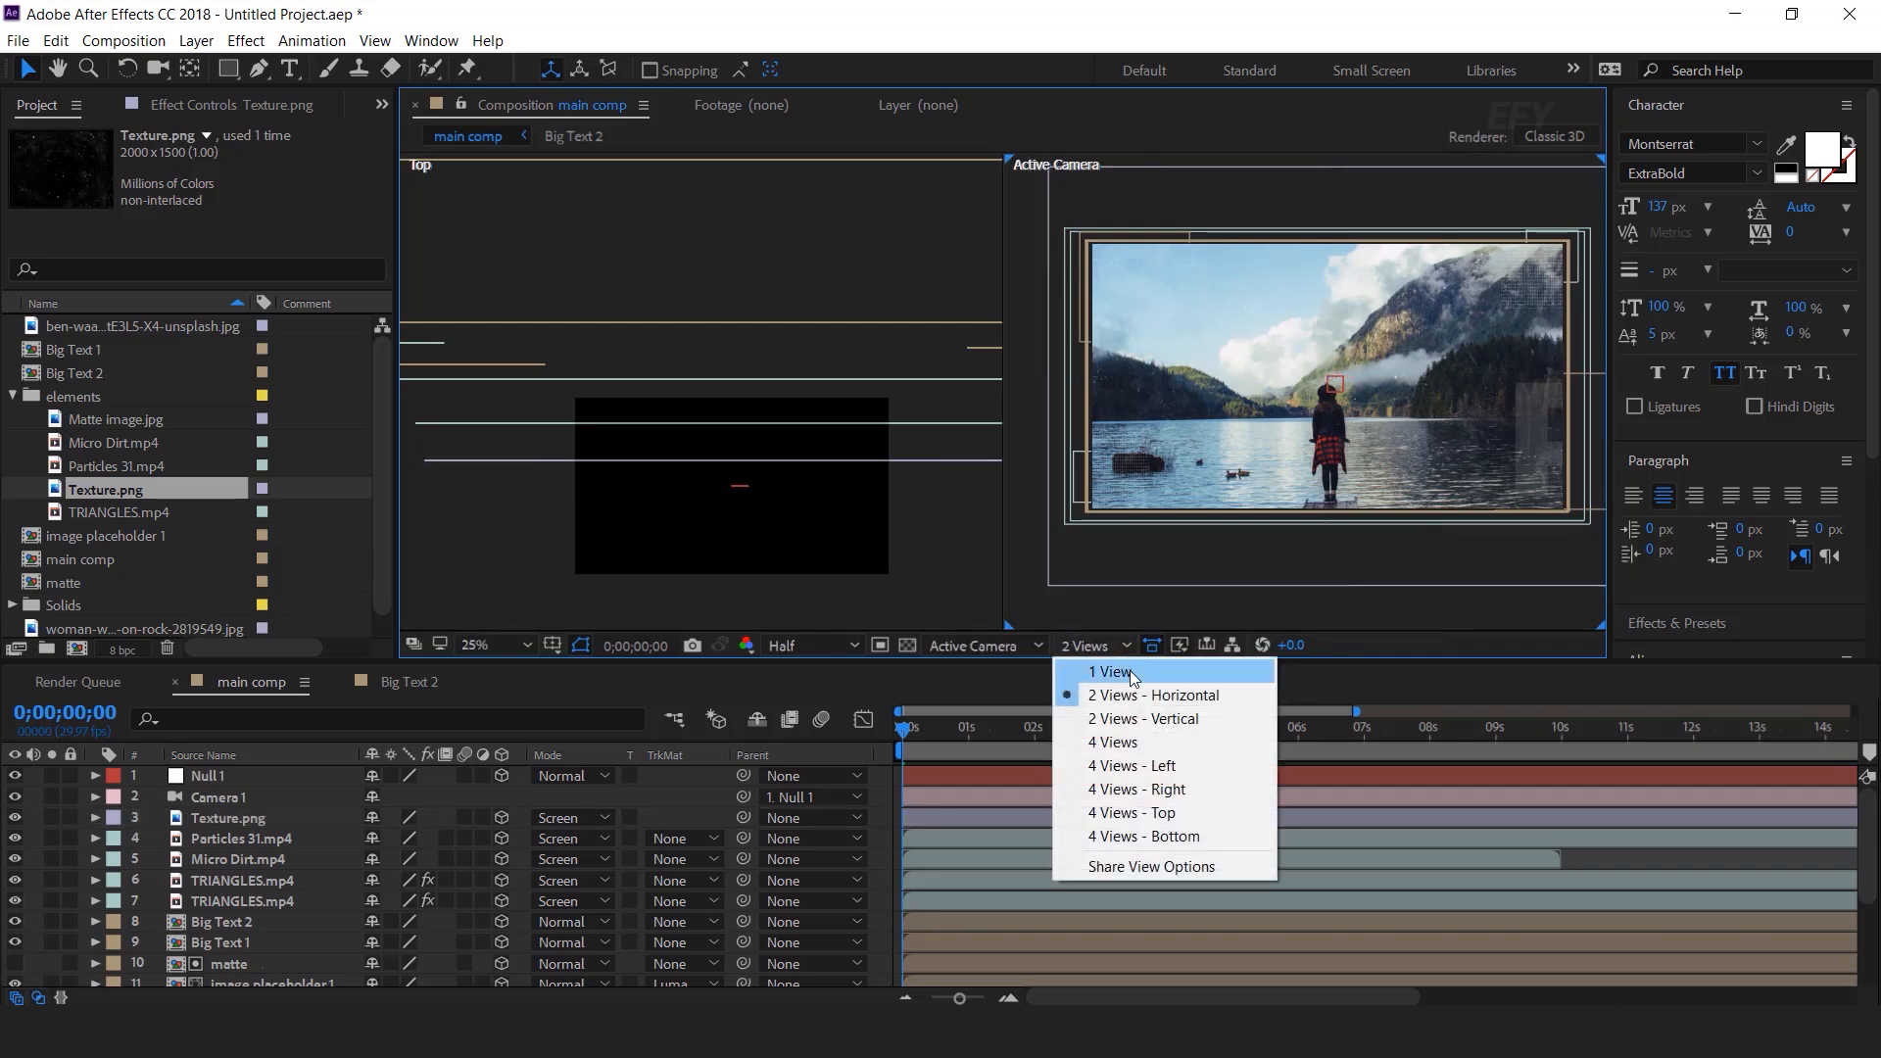
pyautogui.click(1127, 670)
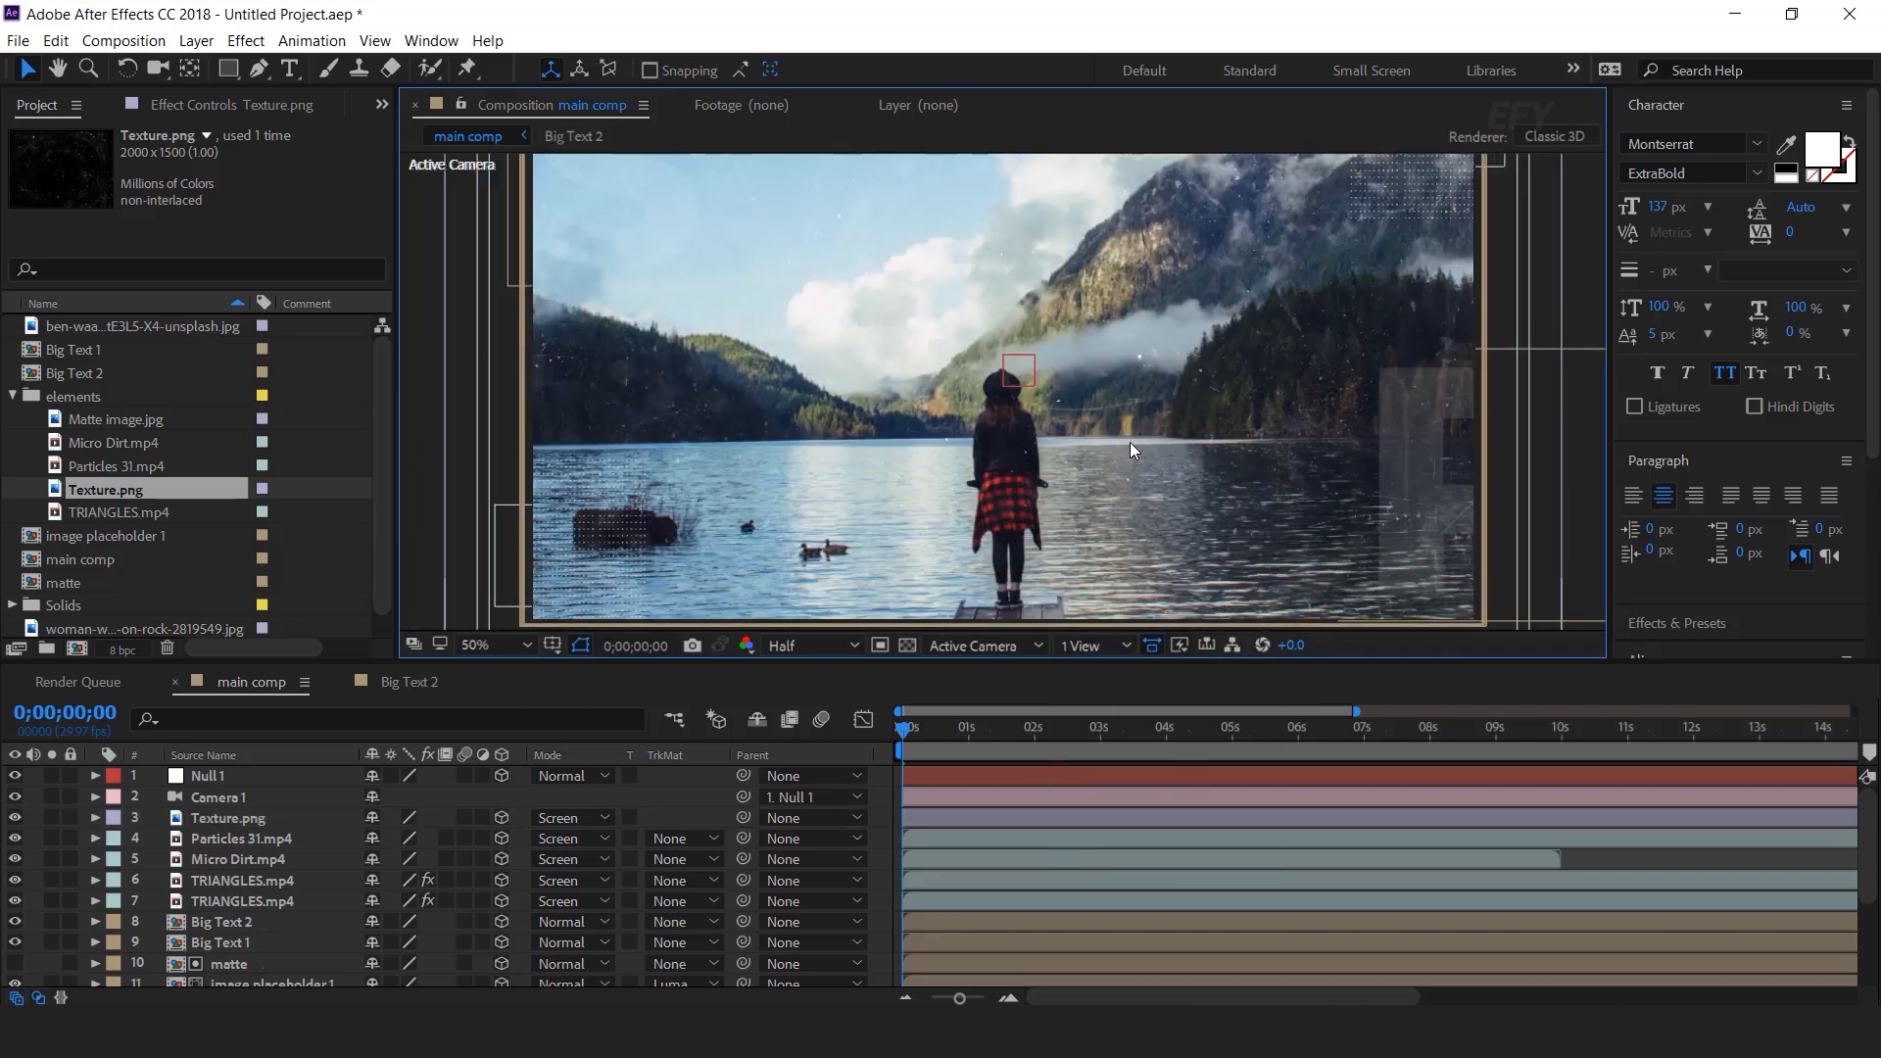
pyautogui.click(263, 823)
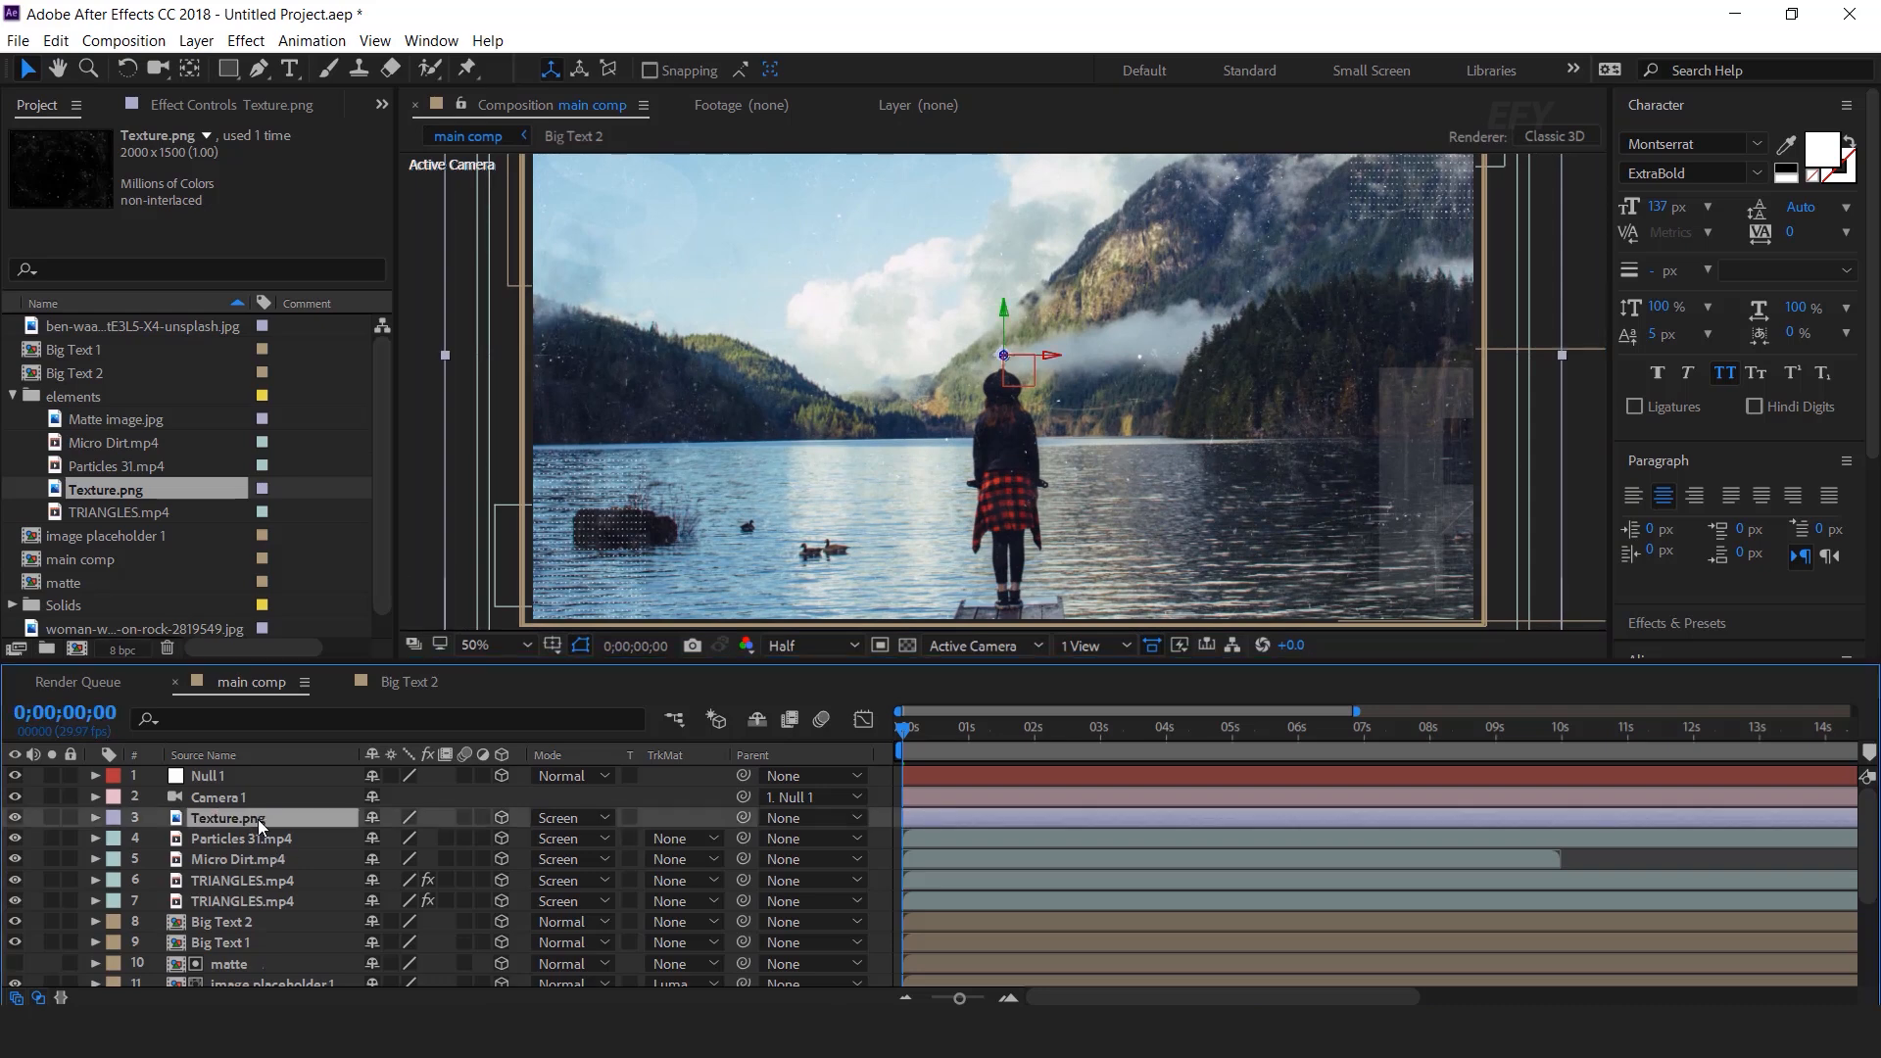
pyautogui.moveTo(237, 72); pyautogui.dragTo(328, 126)
pyautogui.press(',')
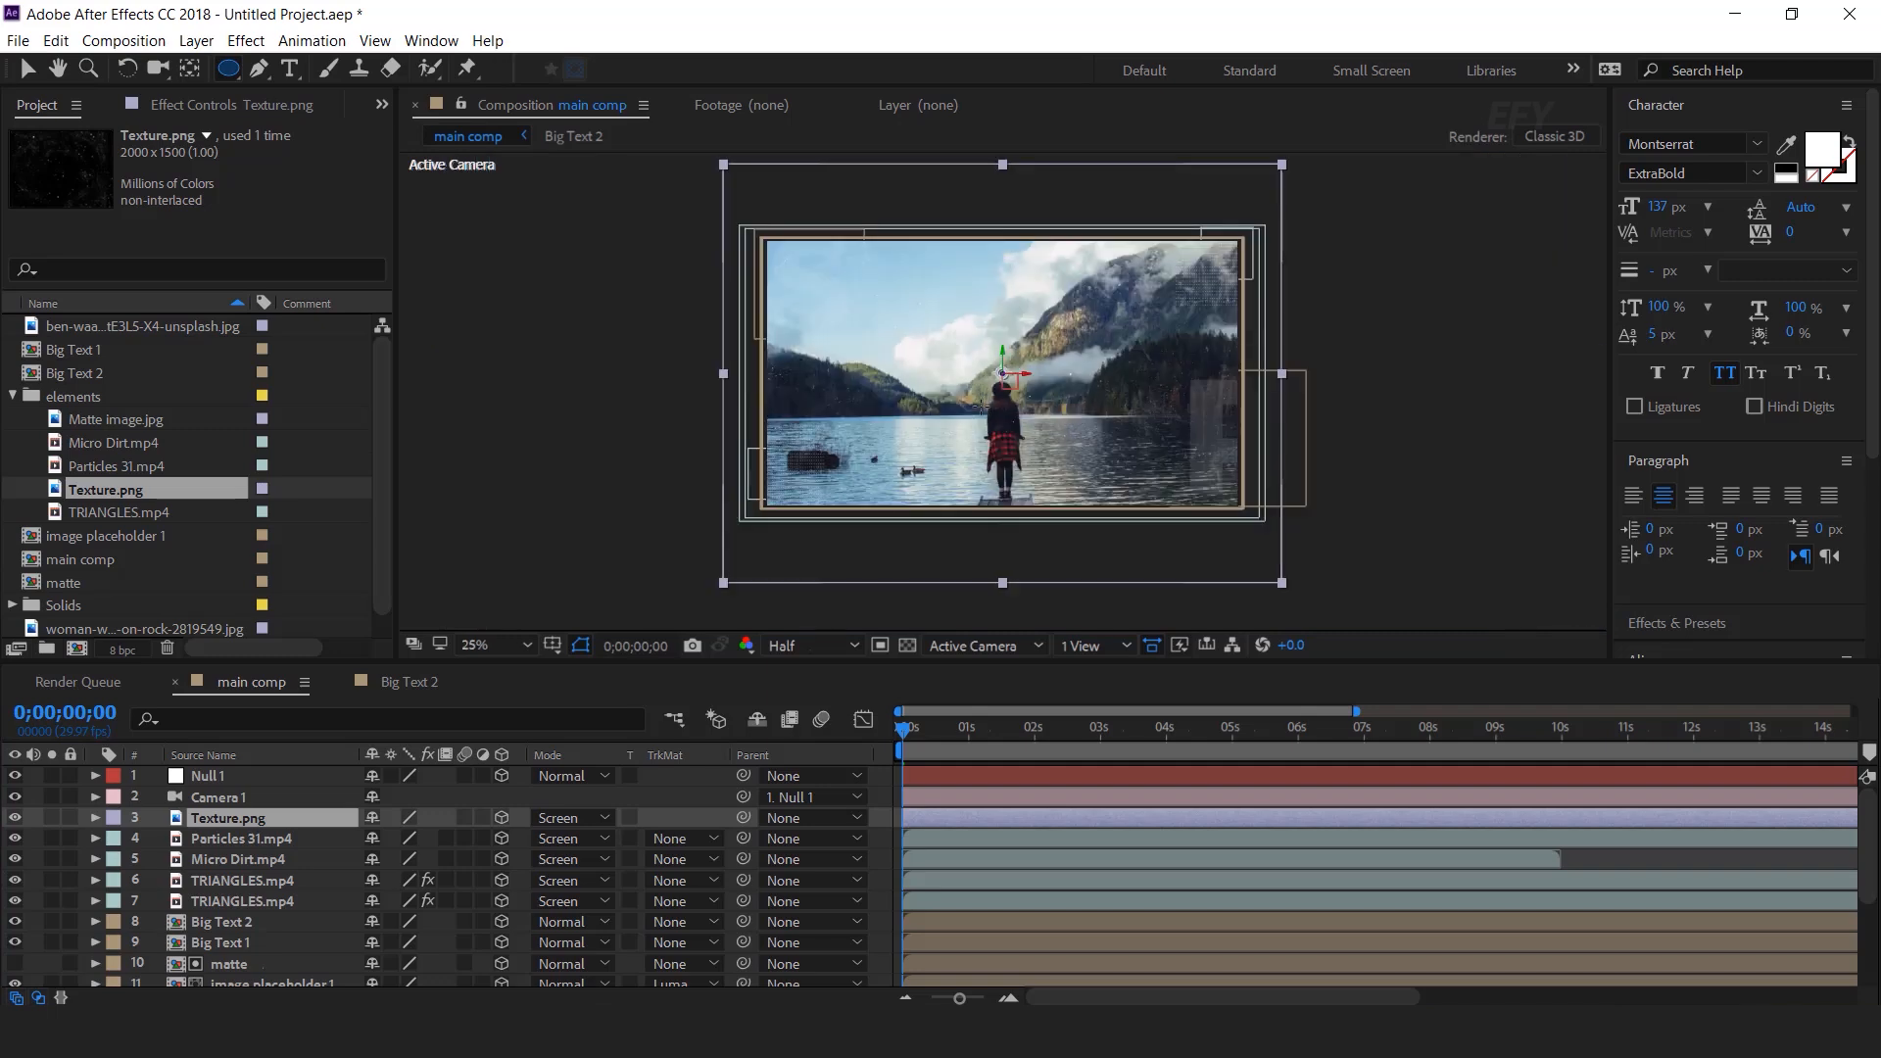
pyautogui.moveTo(1002, 373); pyautogui.dragTo(1121, 490)
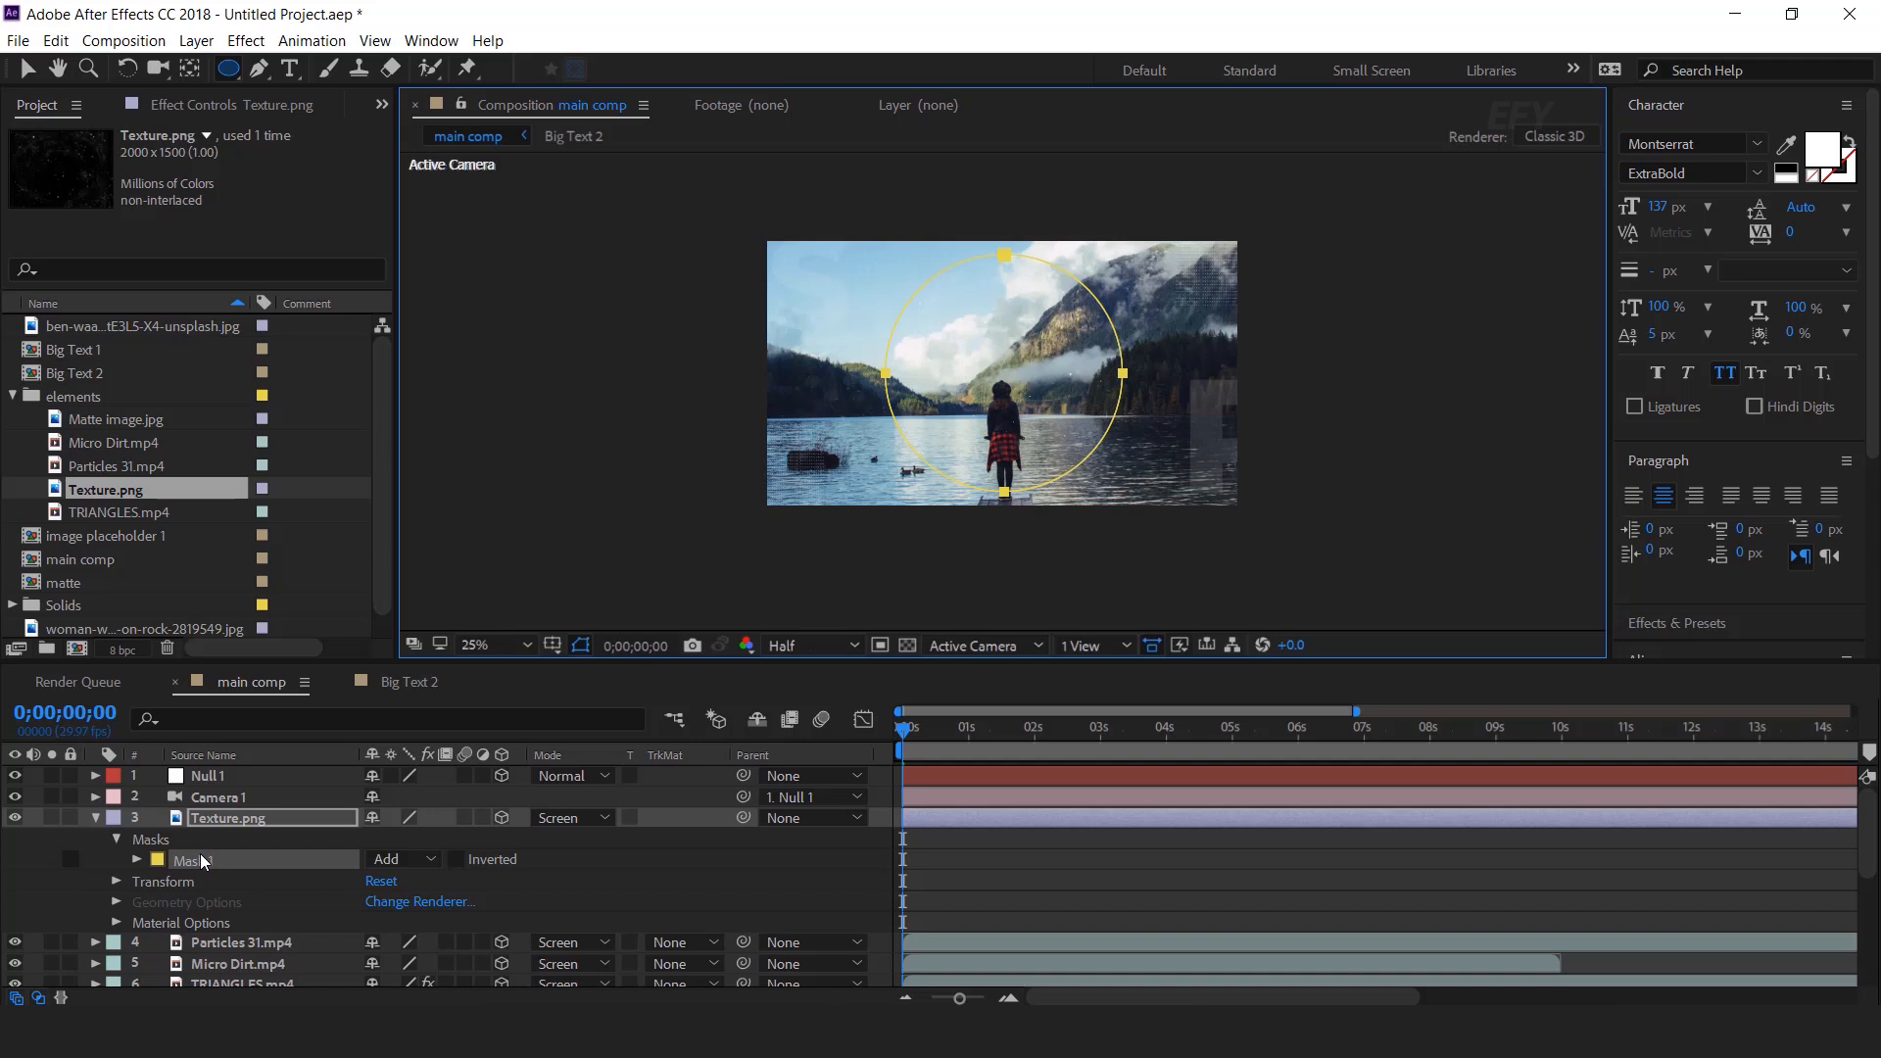
# Step: Invert the circular mask on Texture.png and set its feather to 300 pixels
pyautogui.click(381, 871)
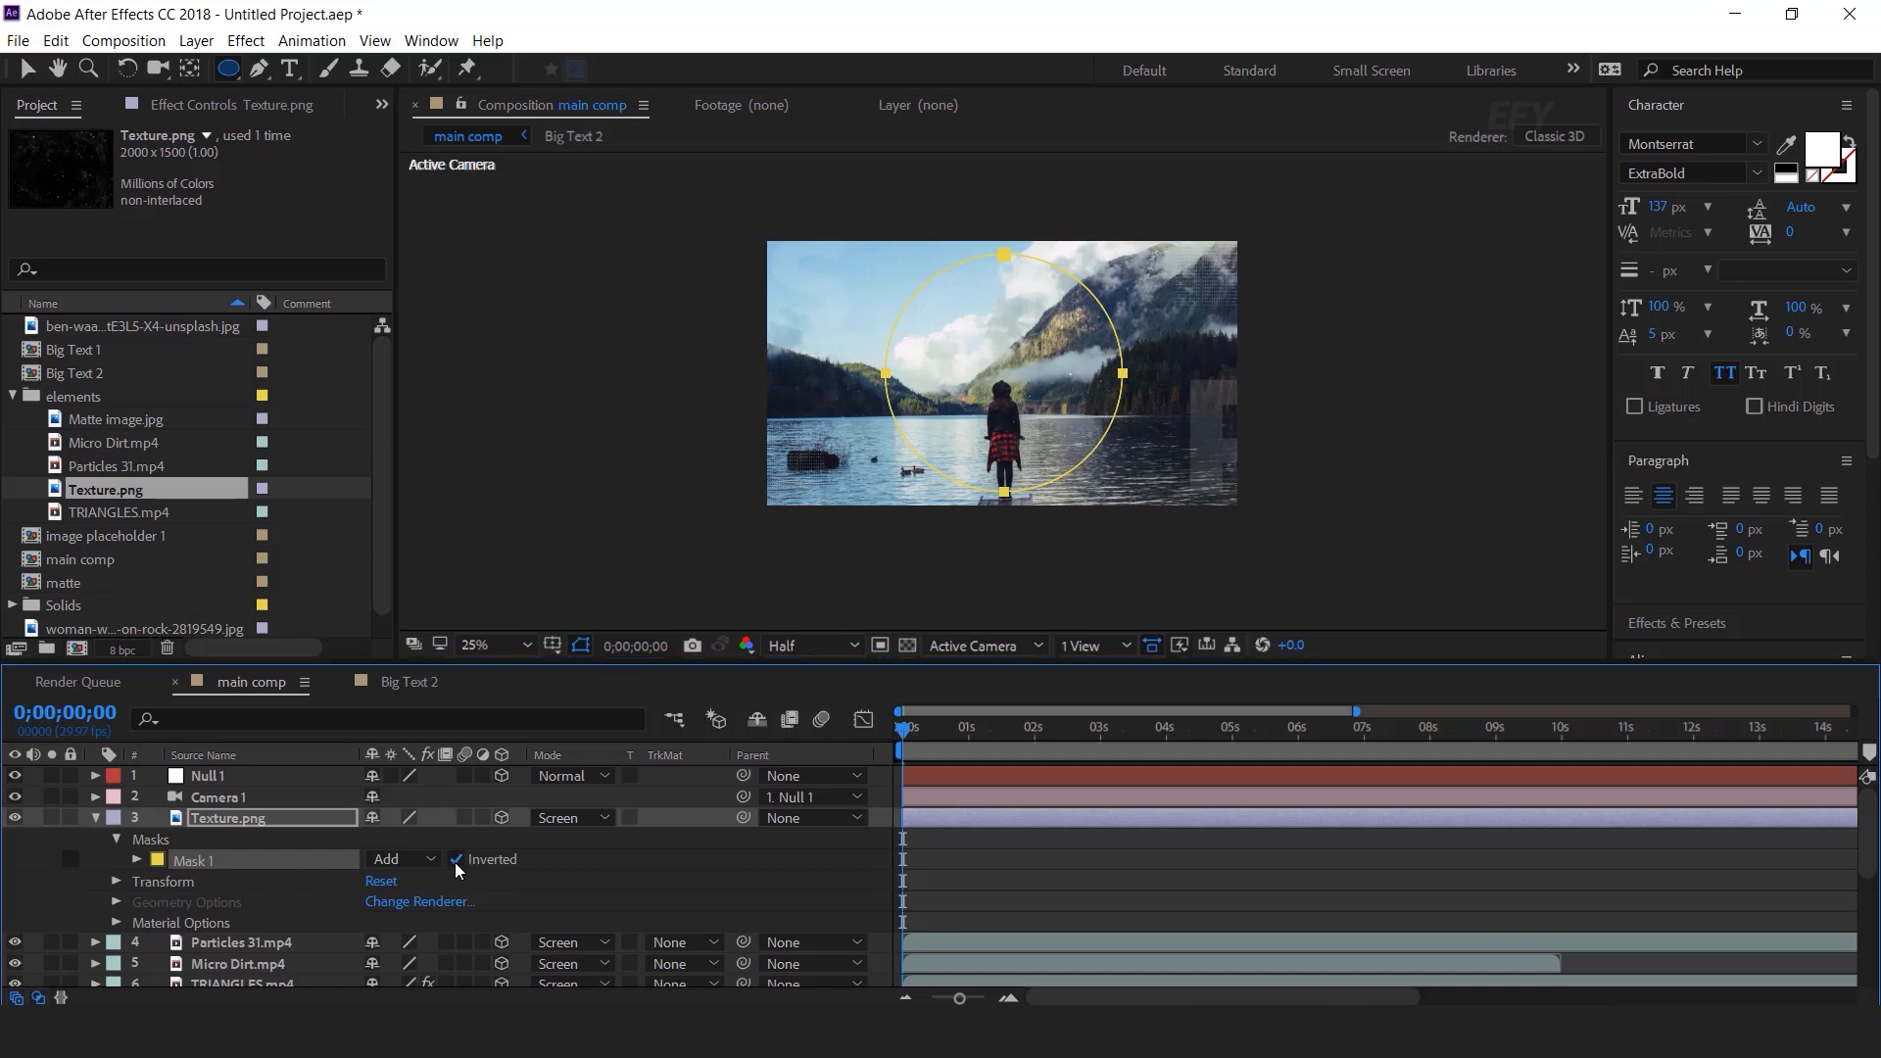
pyautogui.click(138, 860)
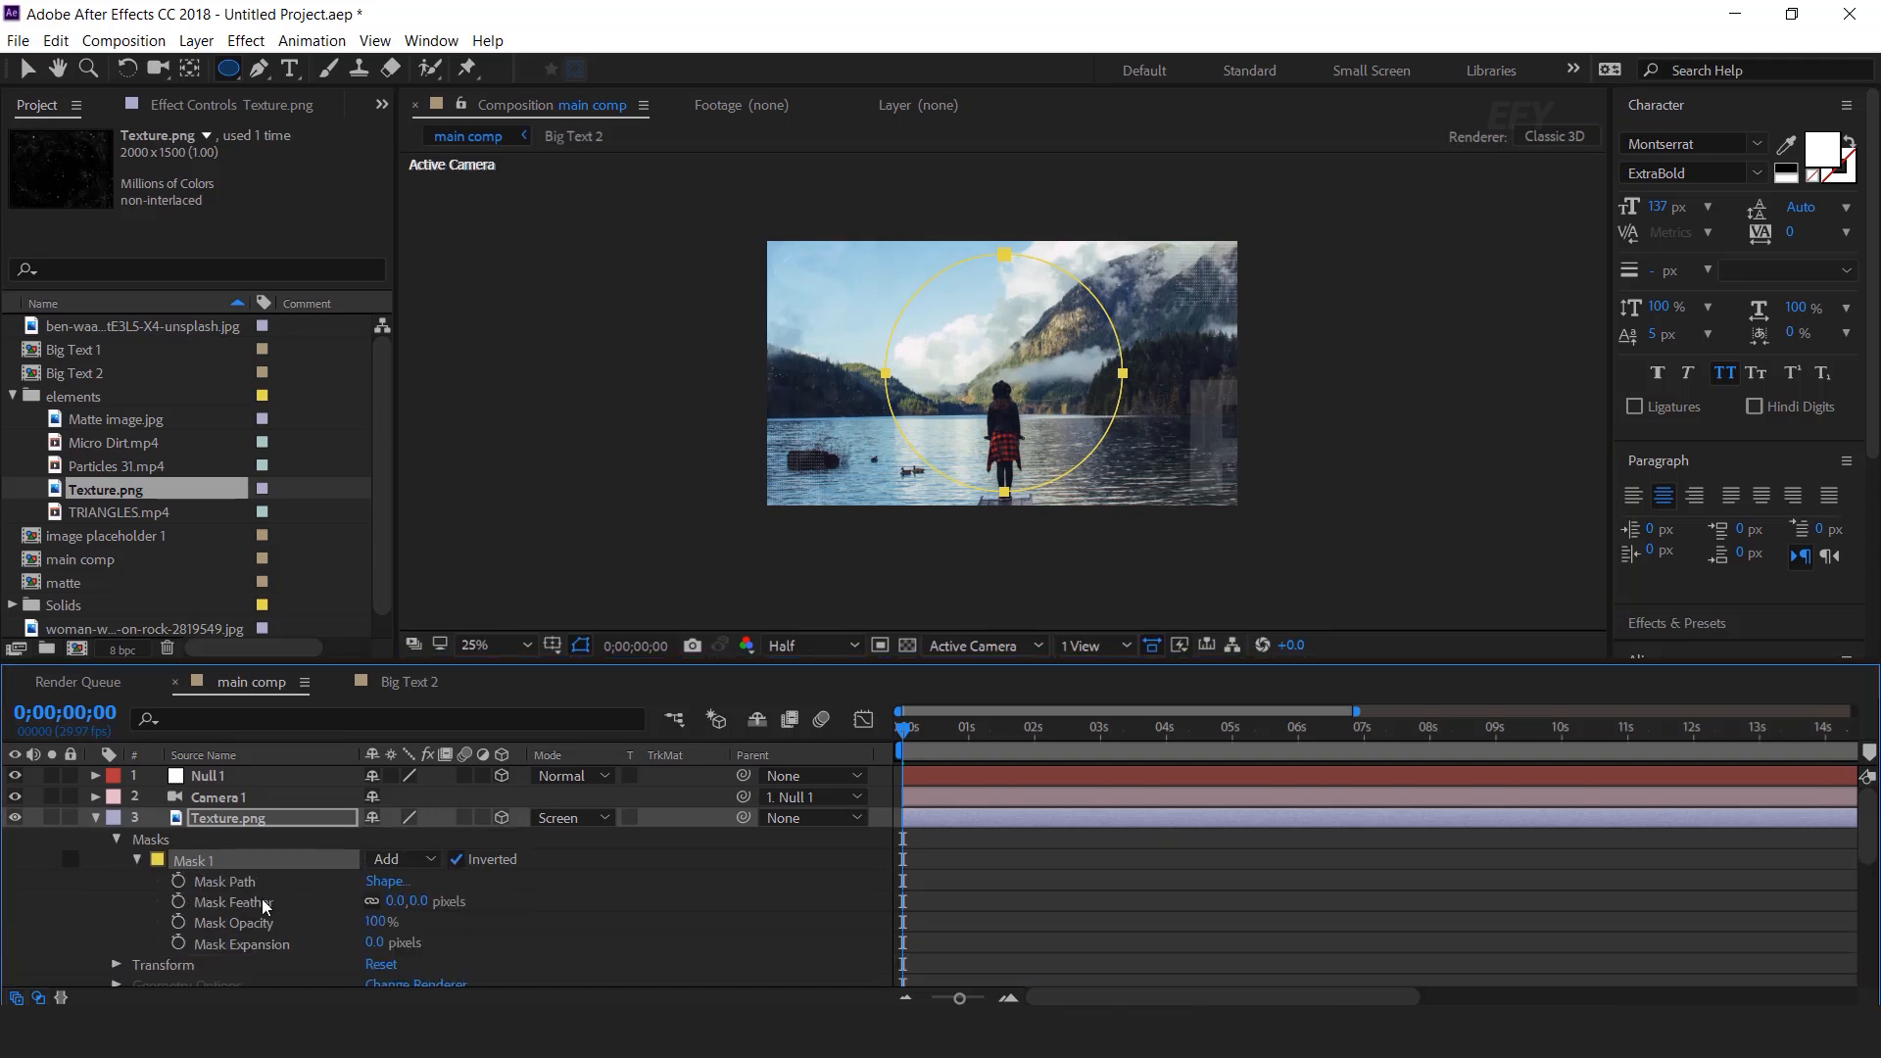
pyautogui.click(409, 901)
pyautogui.press('Return')
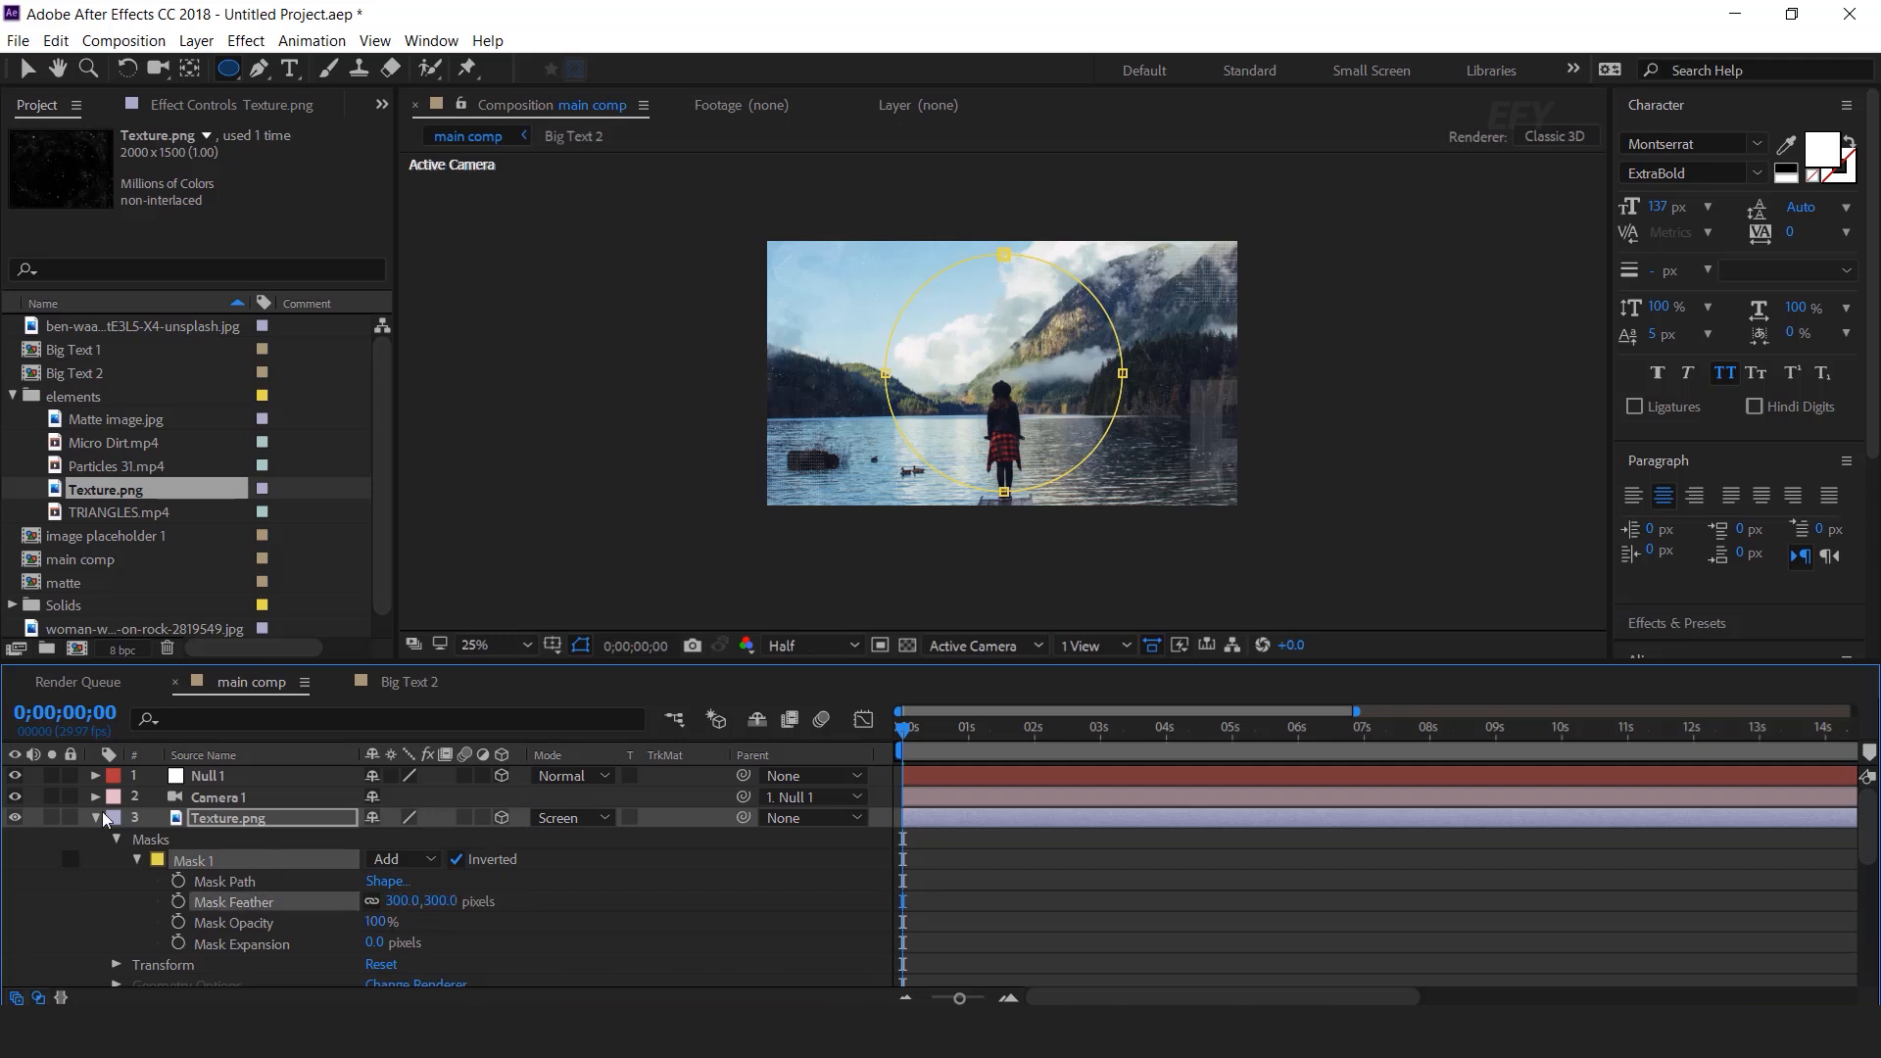
pyautogui.click(96, 818)
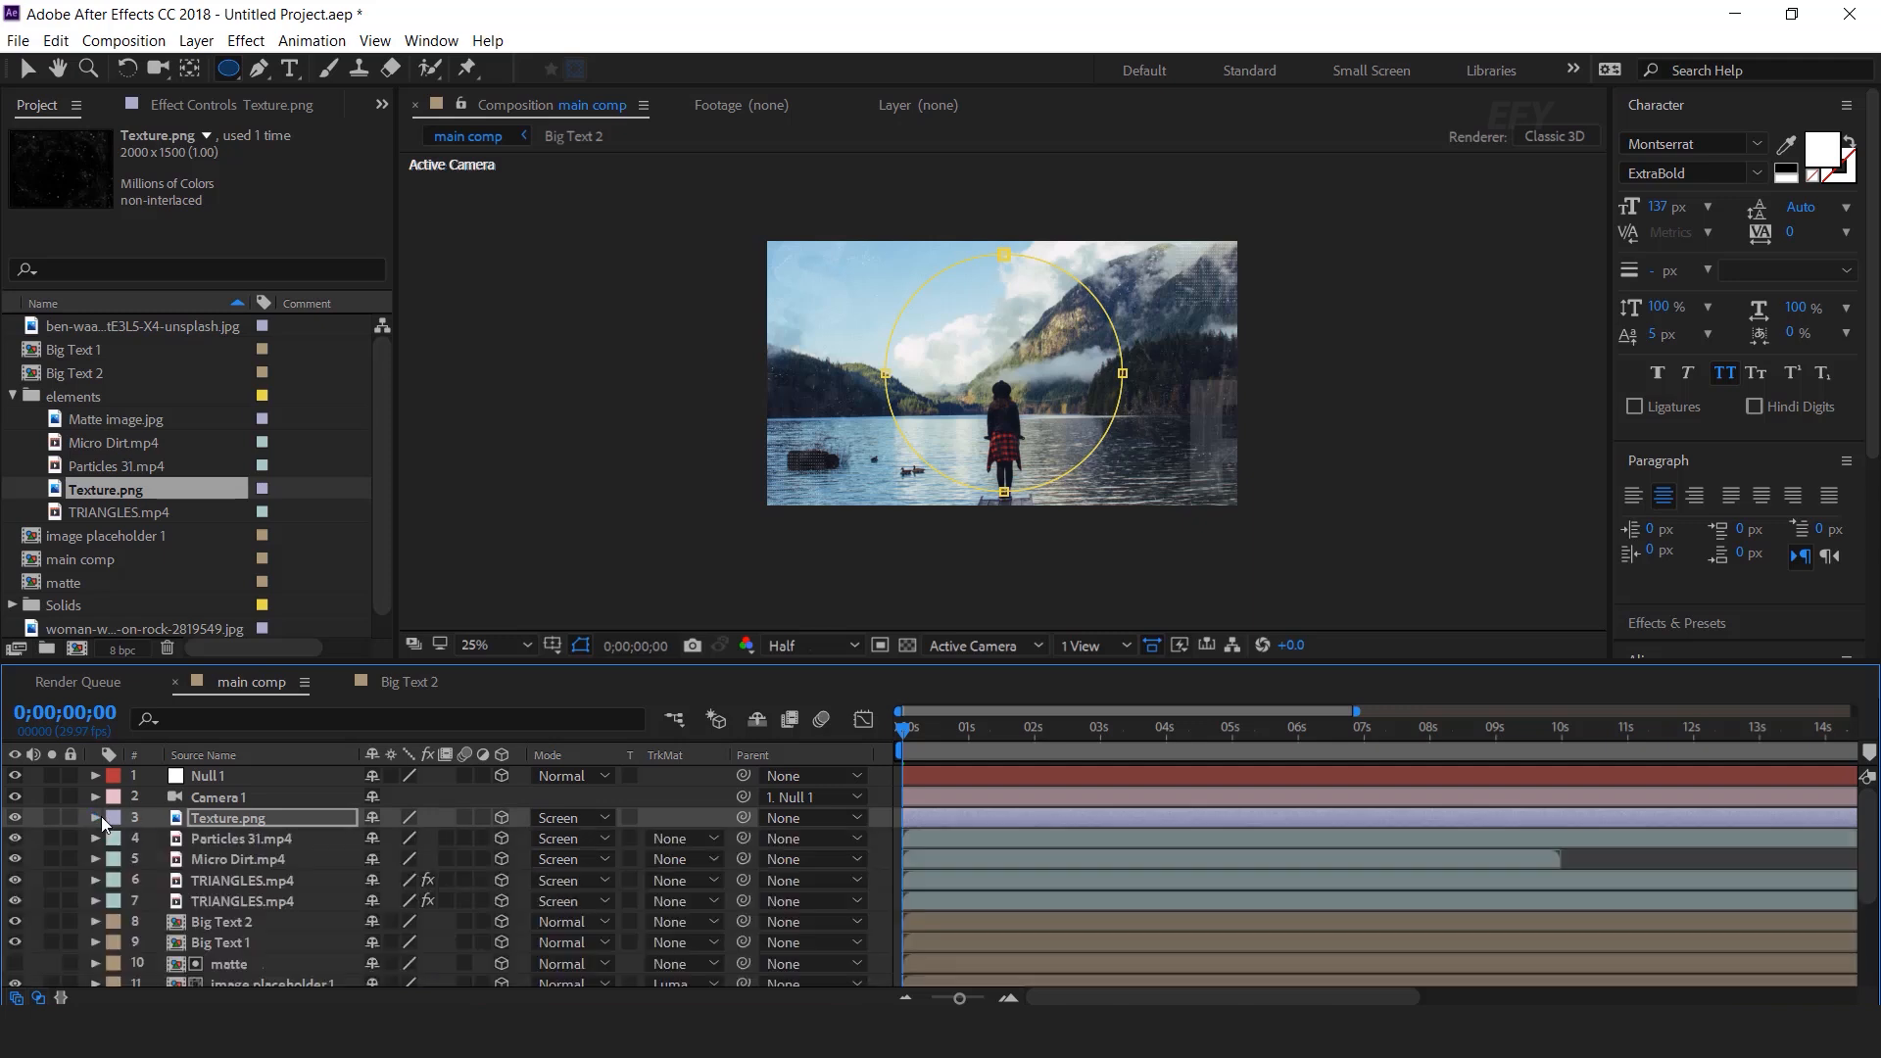
pyautogui.click(882, 815)
pyautogui.press('v')
pyautogui.click(704, 382)
# Step: Create a new composition named "small text" with a width of 1000 px and a height of 200 px
pyautogui.click(13, 396)
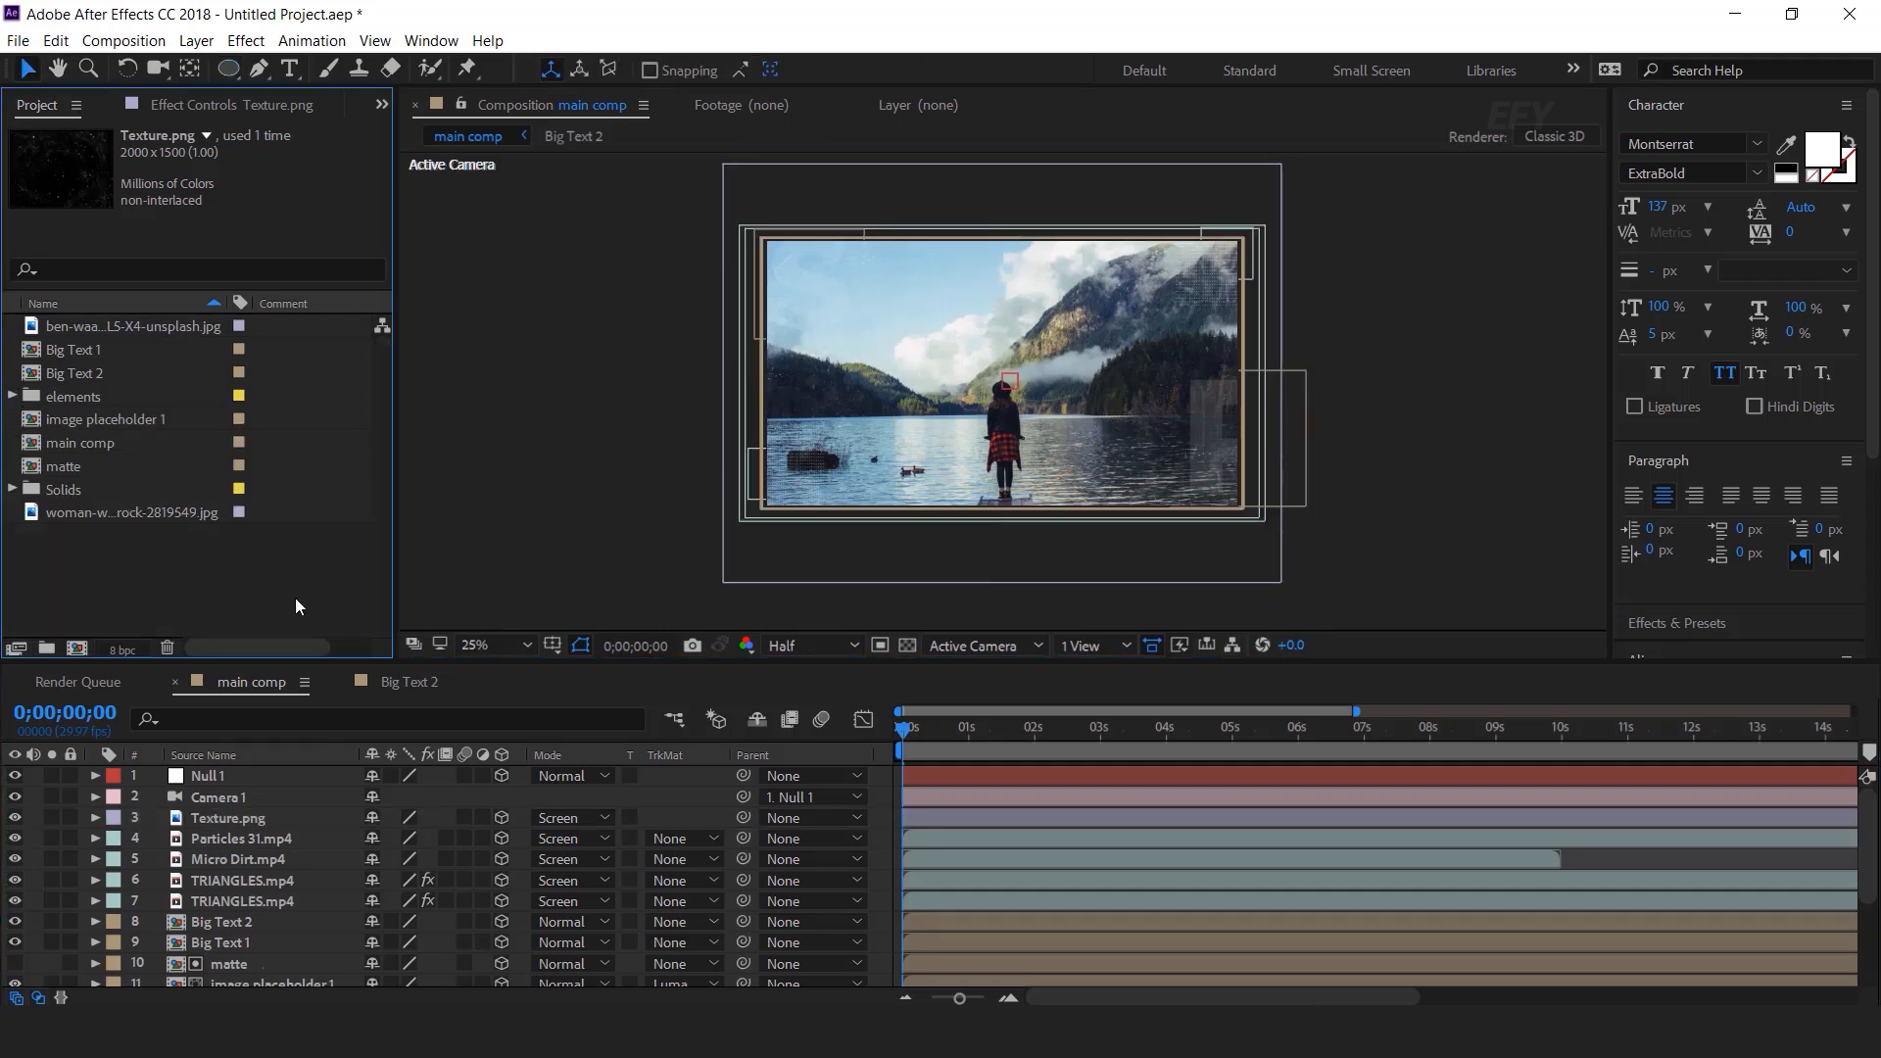
pyautogui.click(166, 602)
pyautogui.click(76, 649)
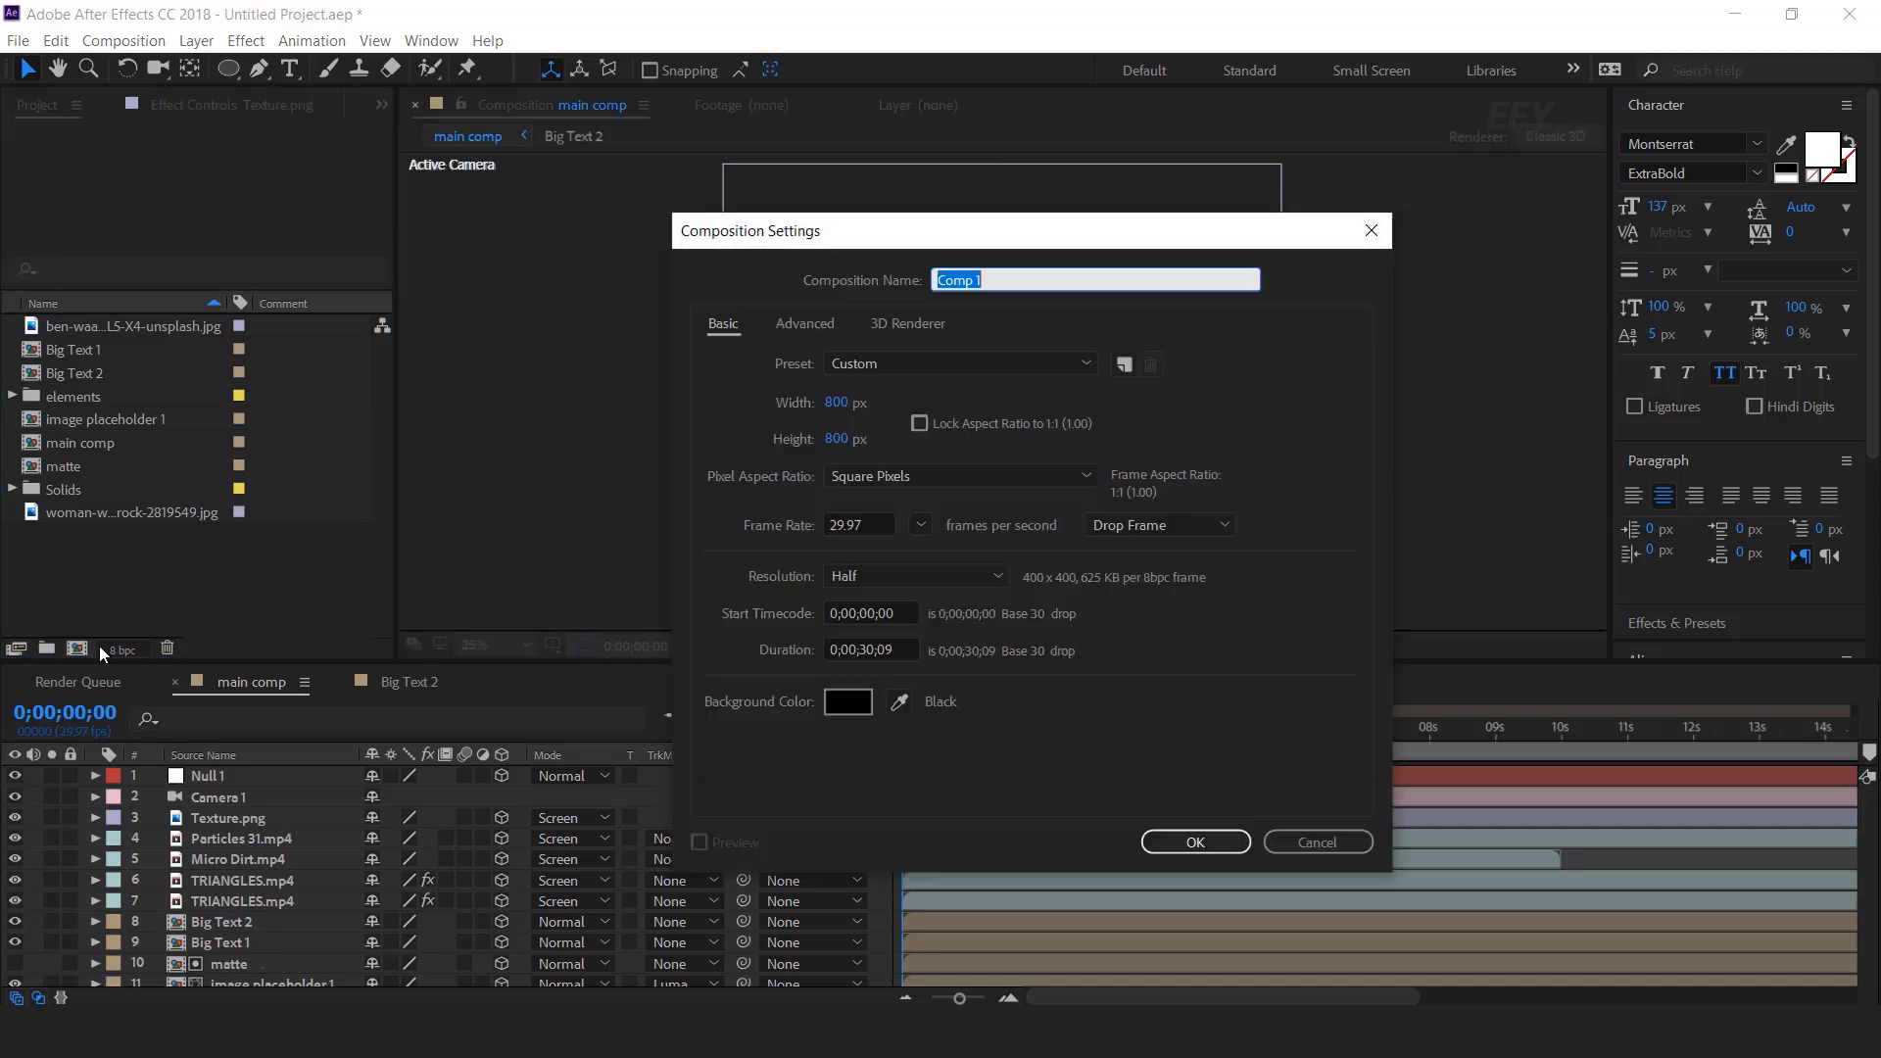
pyautogui.click(1019, 279)
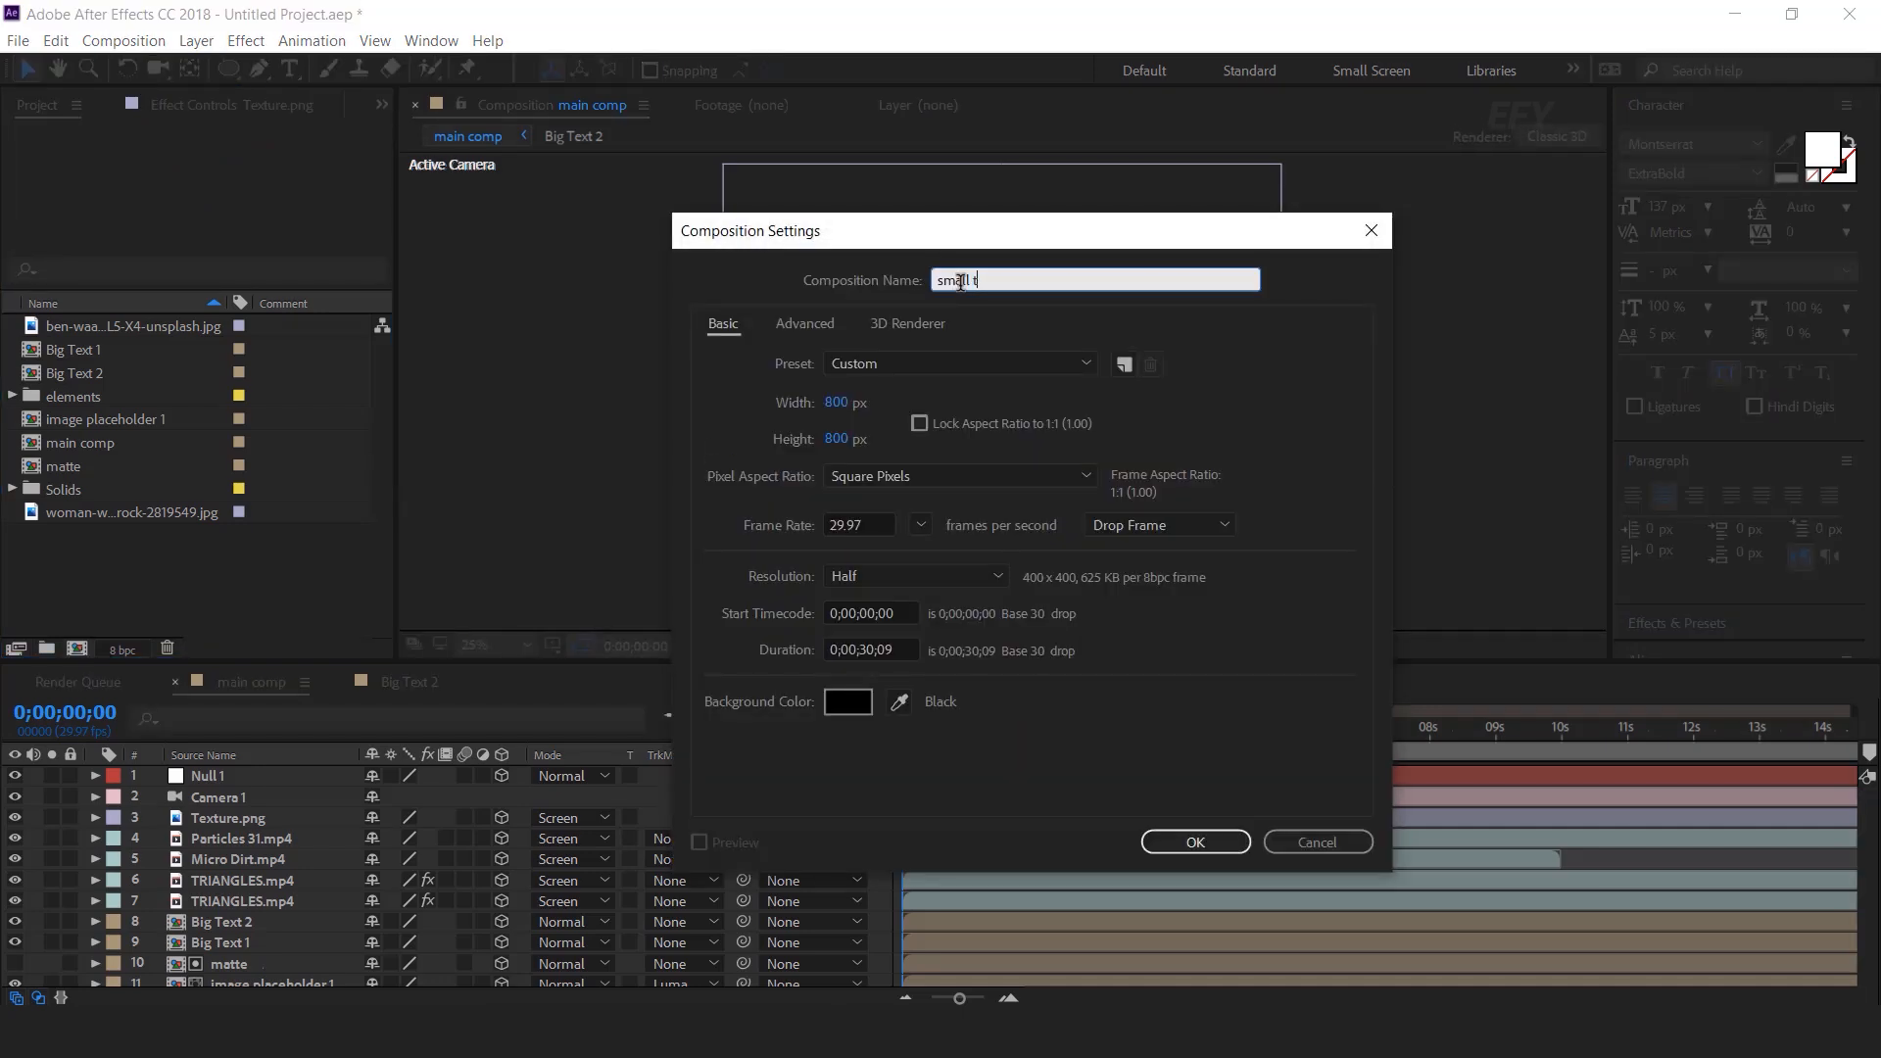
pyautogui.click(838, 404)
pyautogui.write('10')
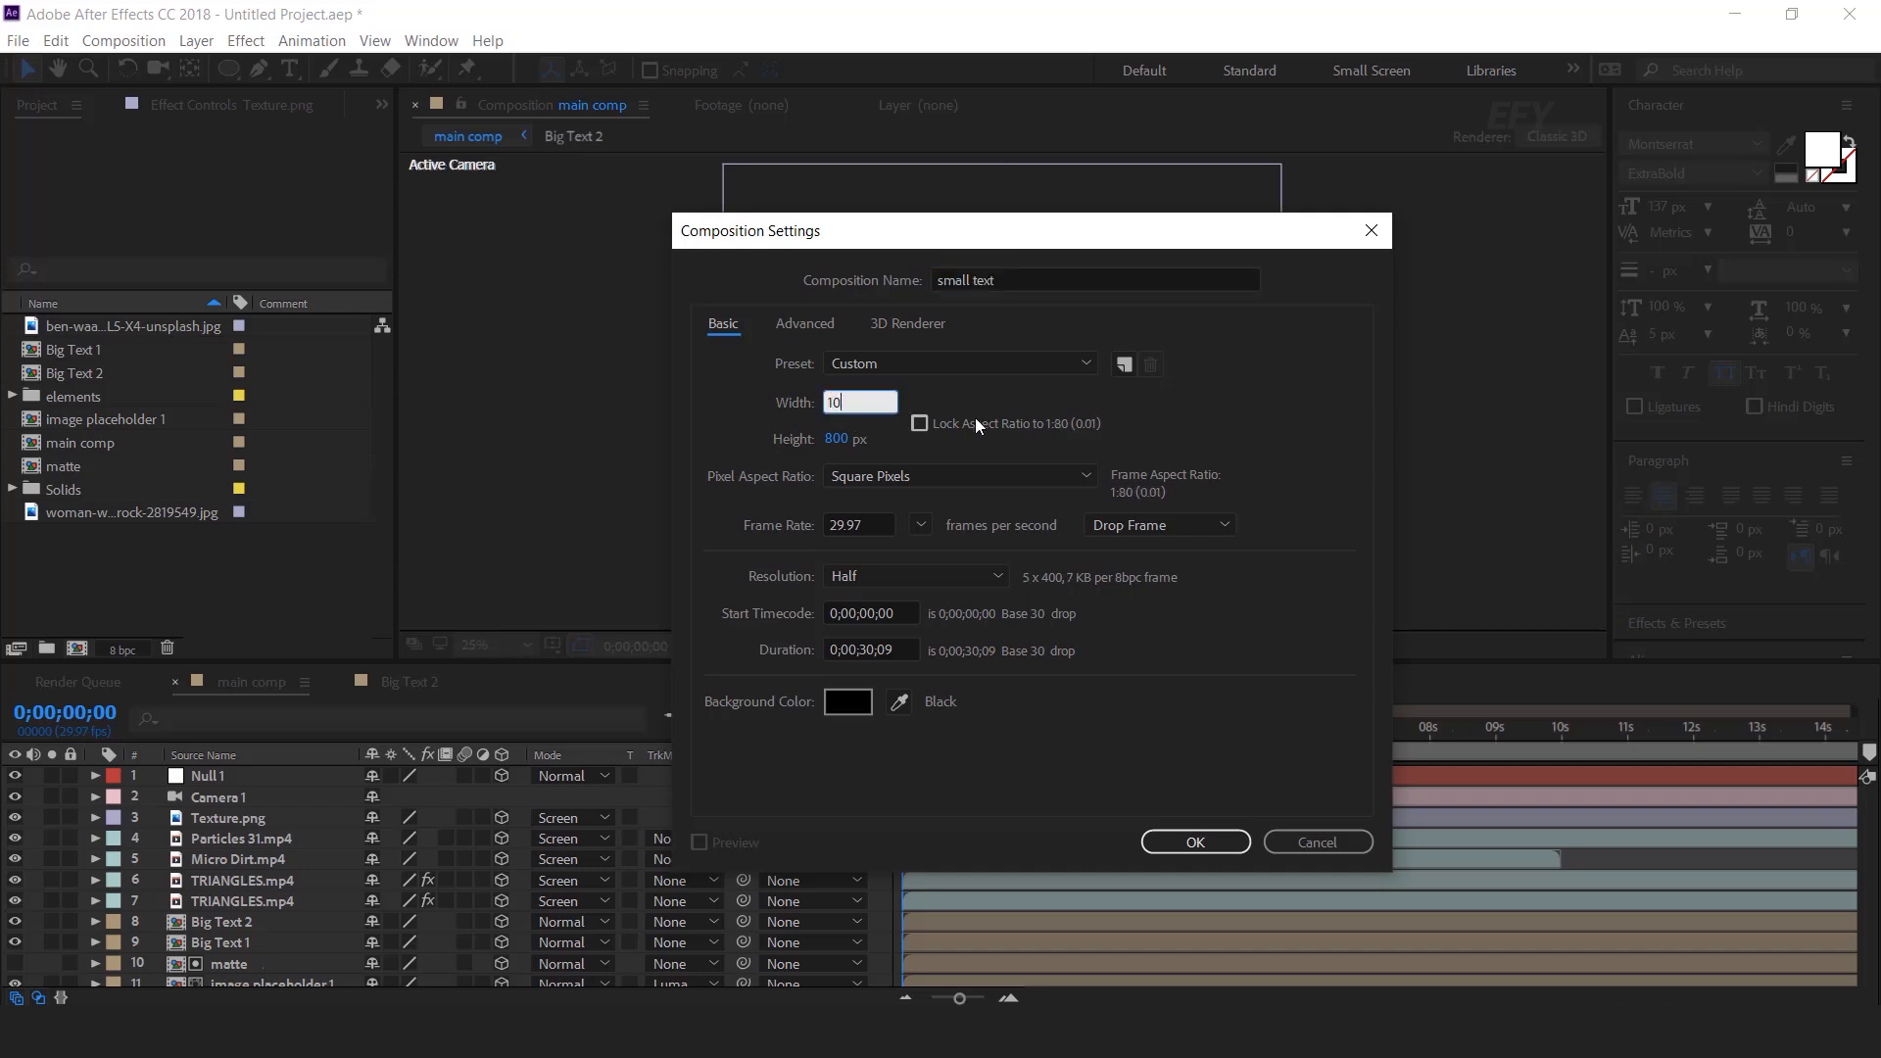
pyautogui.write('00')
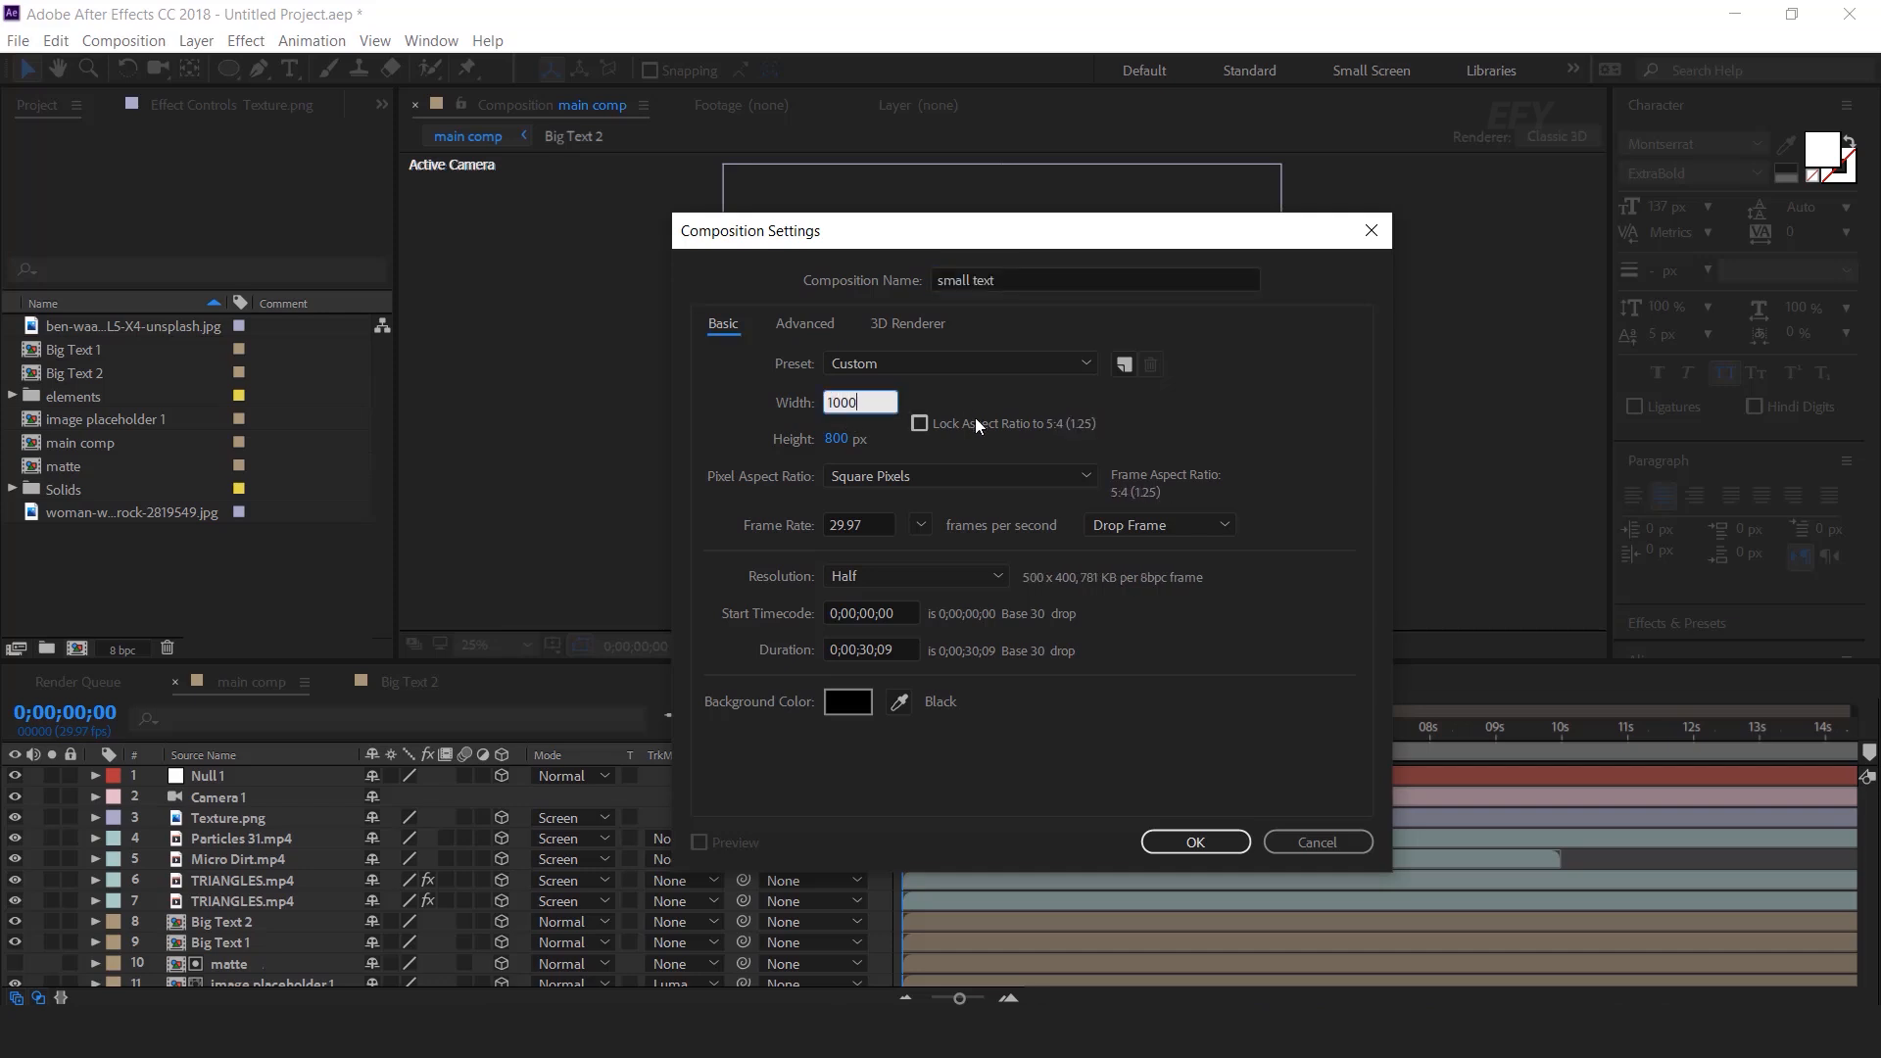
pyautogui.click(844, 439)
pyautogui.write('200')
pyautogui.press('Return')
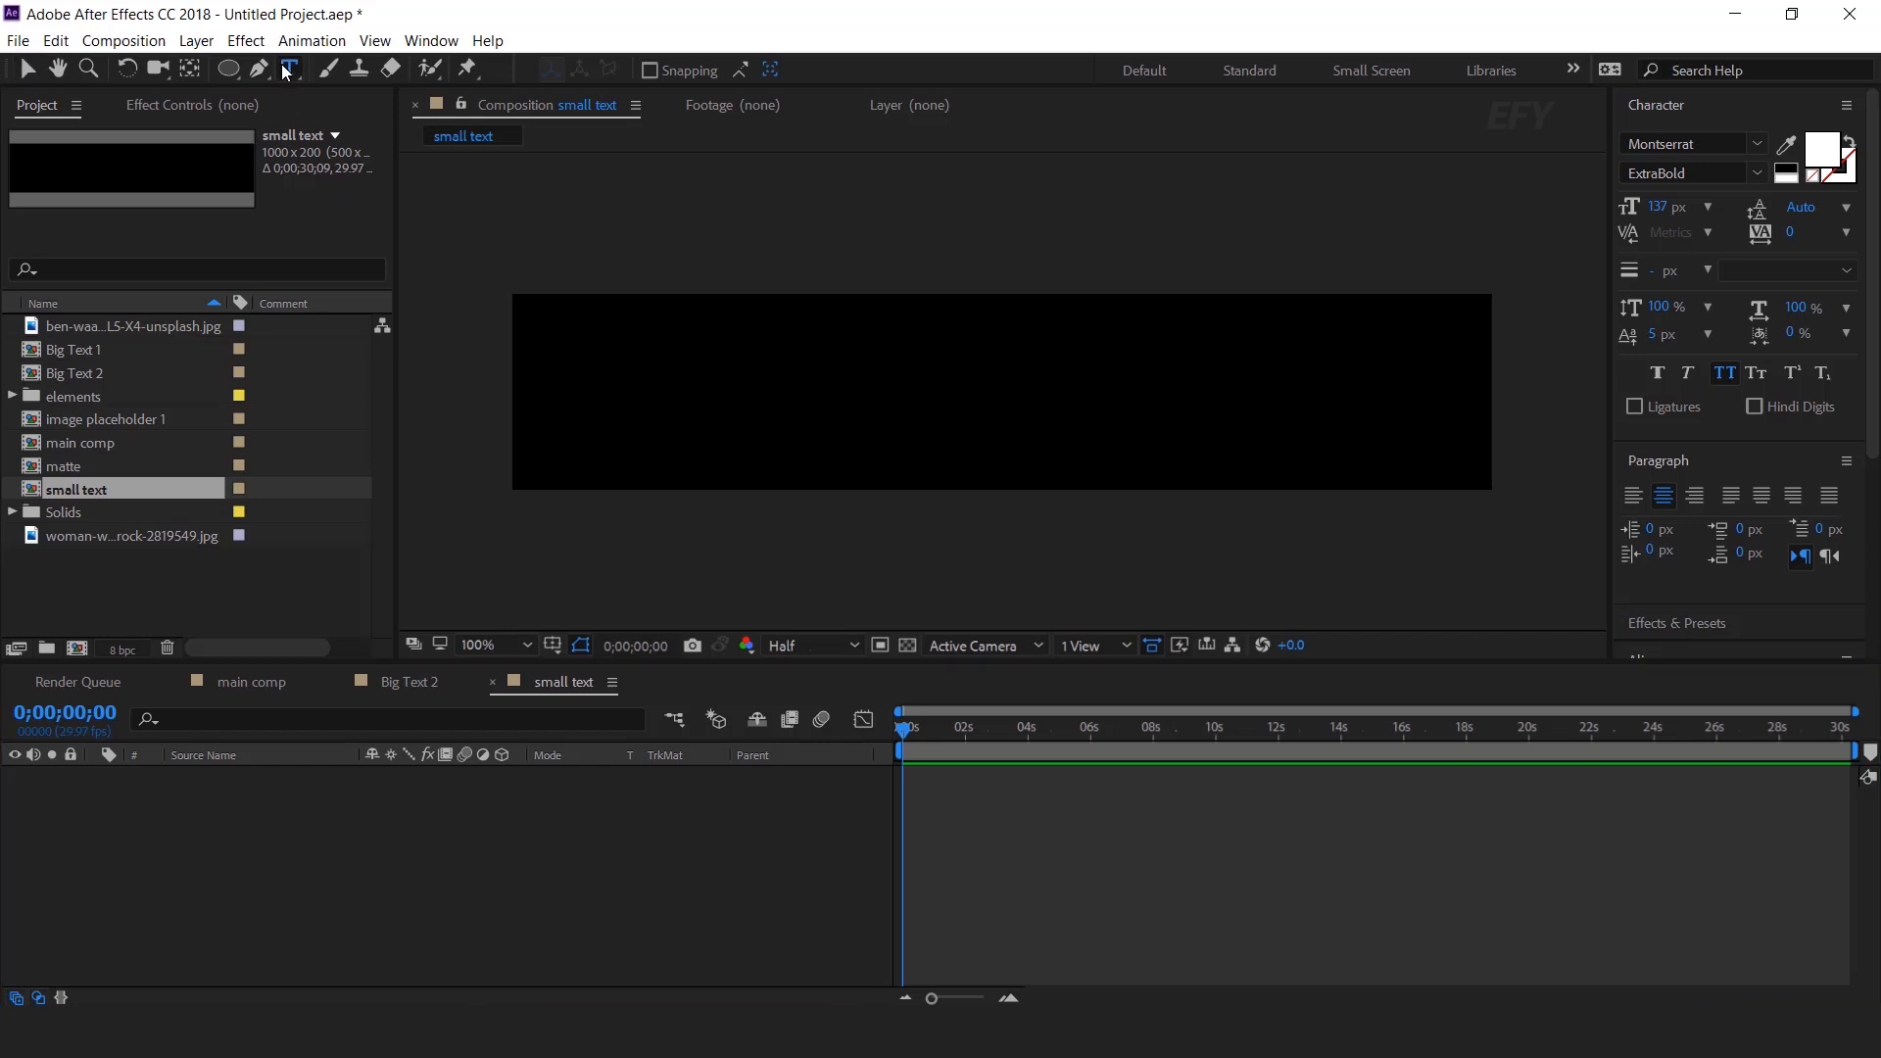
# Step: Paste the "Parallax slideshow" title and Lorem ipsum paragraph layers into small text and return to main comp
pyautogui.hotkey('ctrl', 'v')
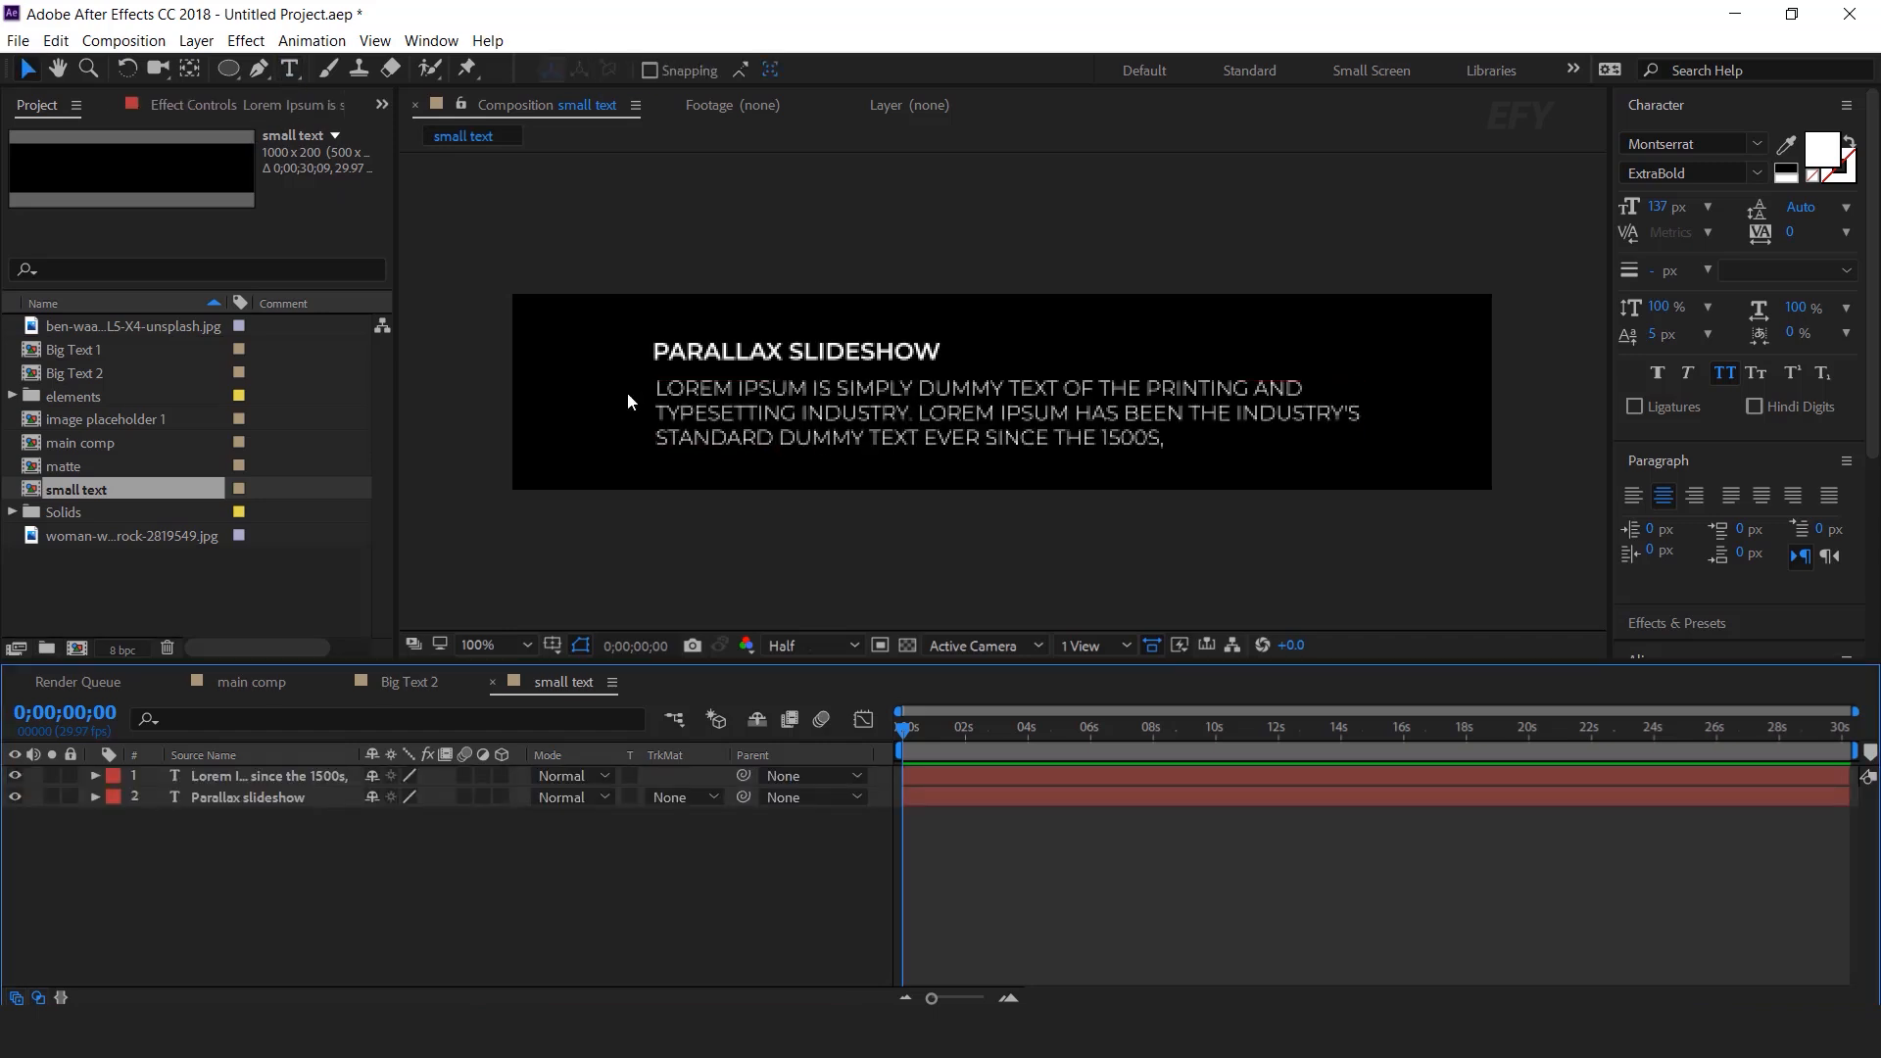
pyautogui.click(1012, 493)
pyautogui.click(255, 684)
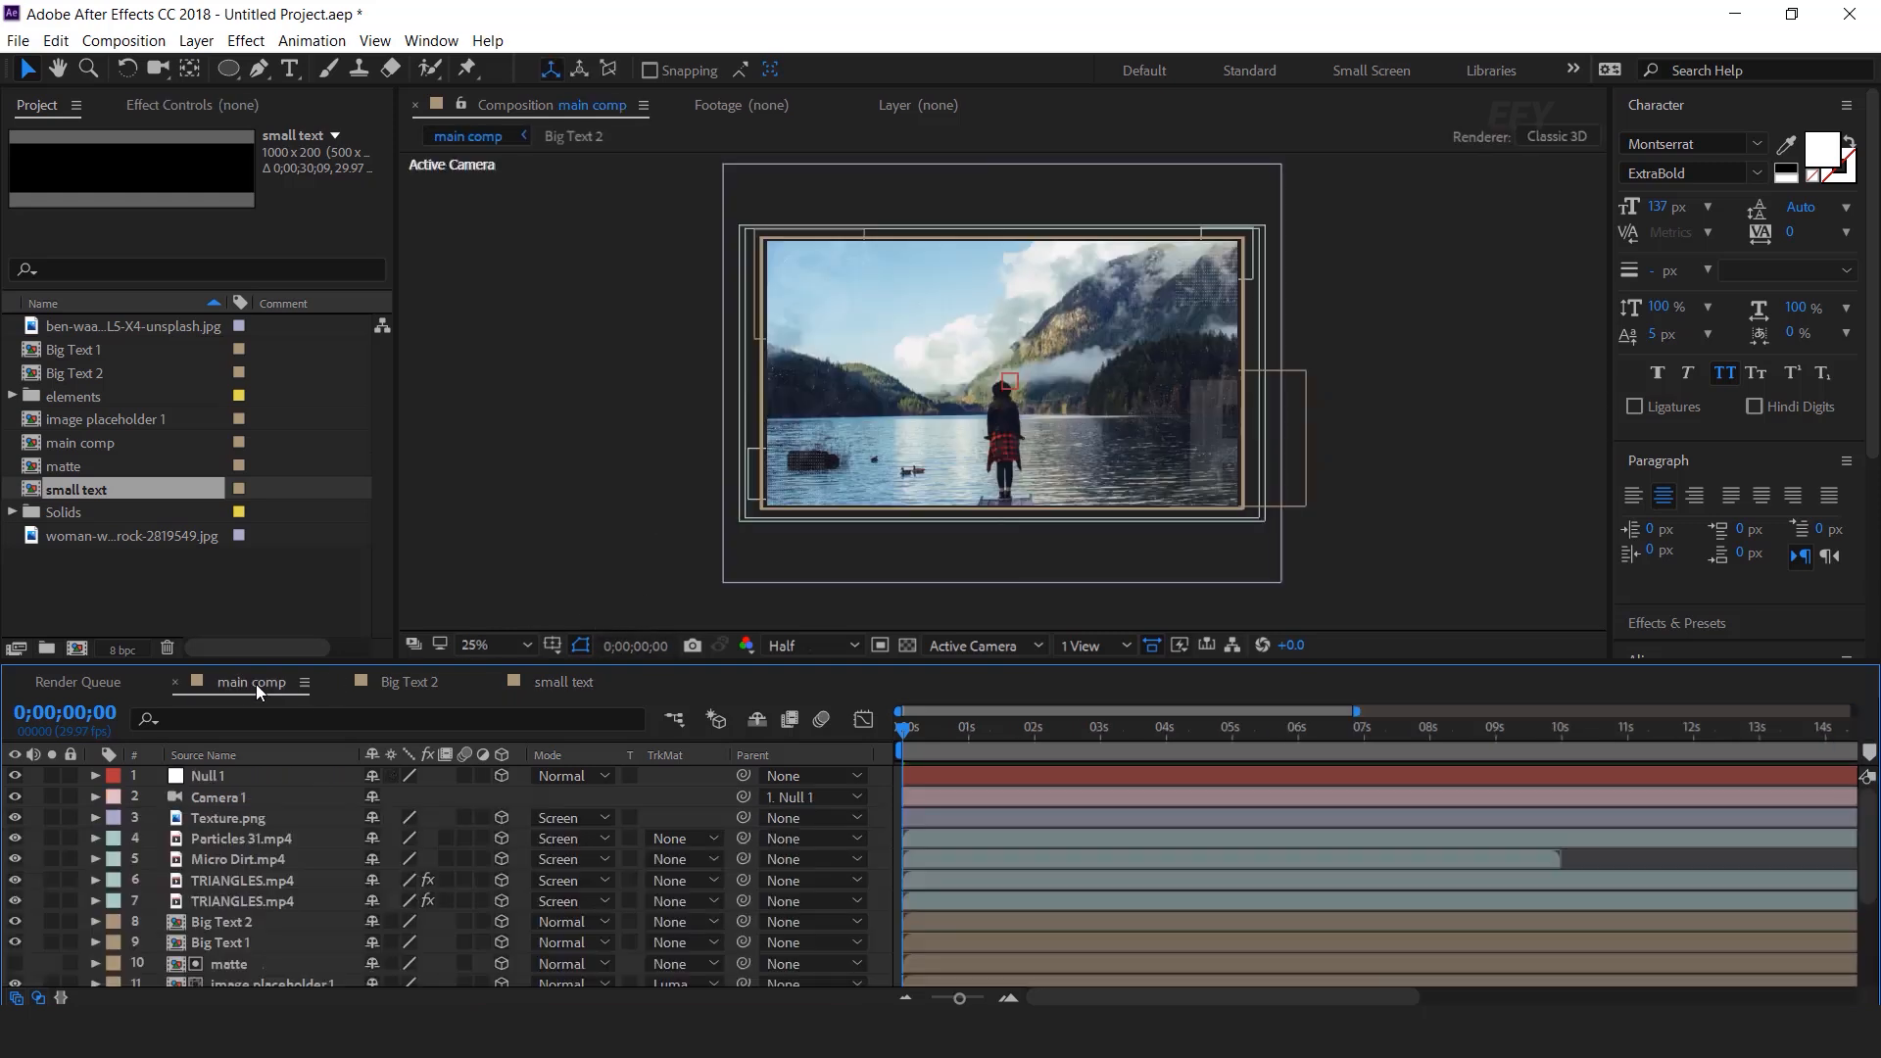
# Step: Add the small text composition to main comp below Camera 1 as a 3D layer
pyautogui.click(132, 570)
pyautogui.click(34, 490)
pyautogui.moveTo(33, 490); pyautogui.dragTo(370, 825)
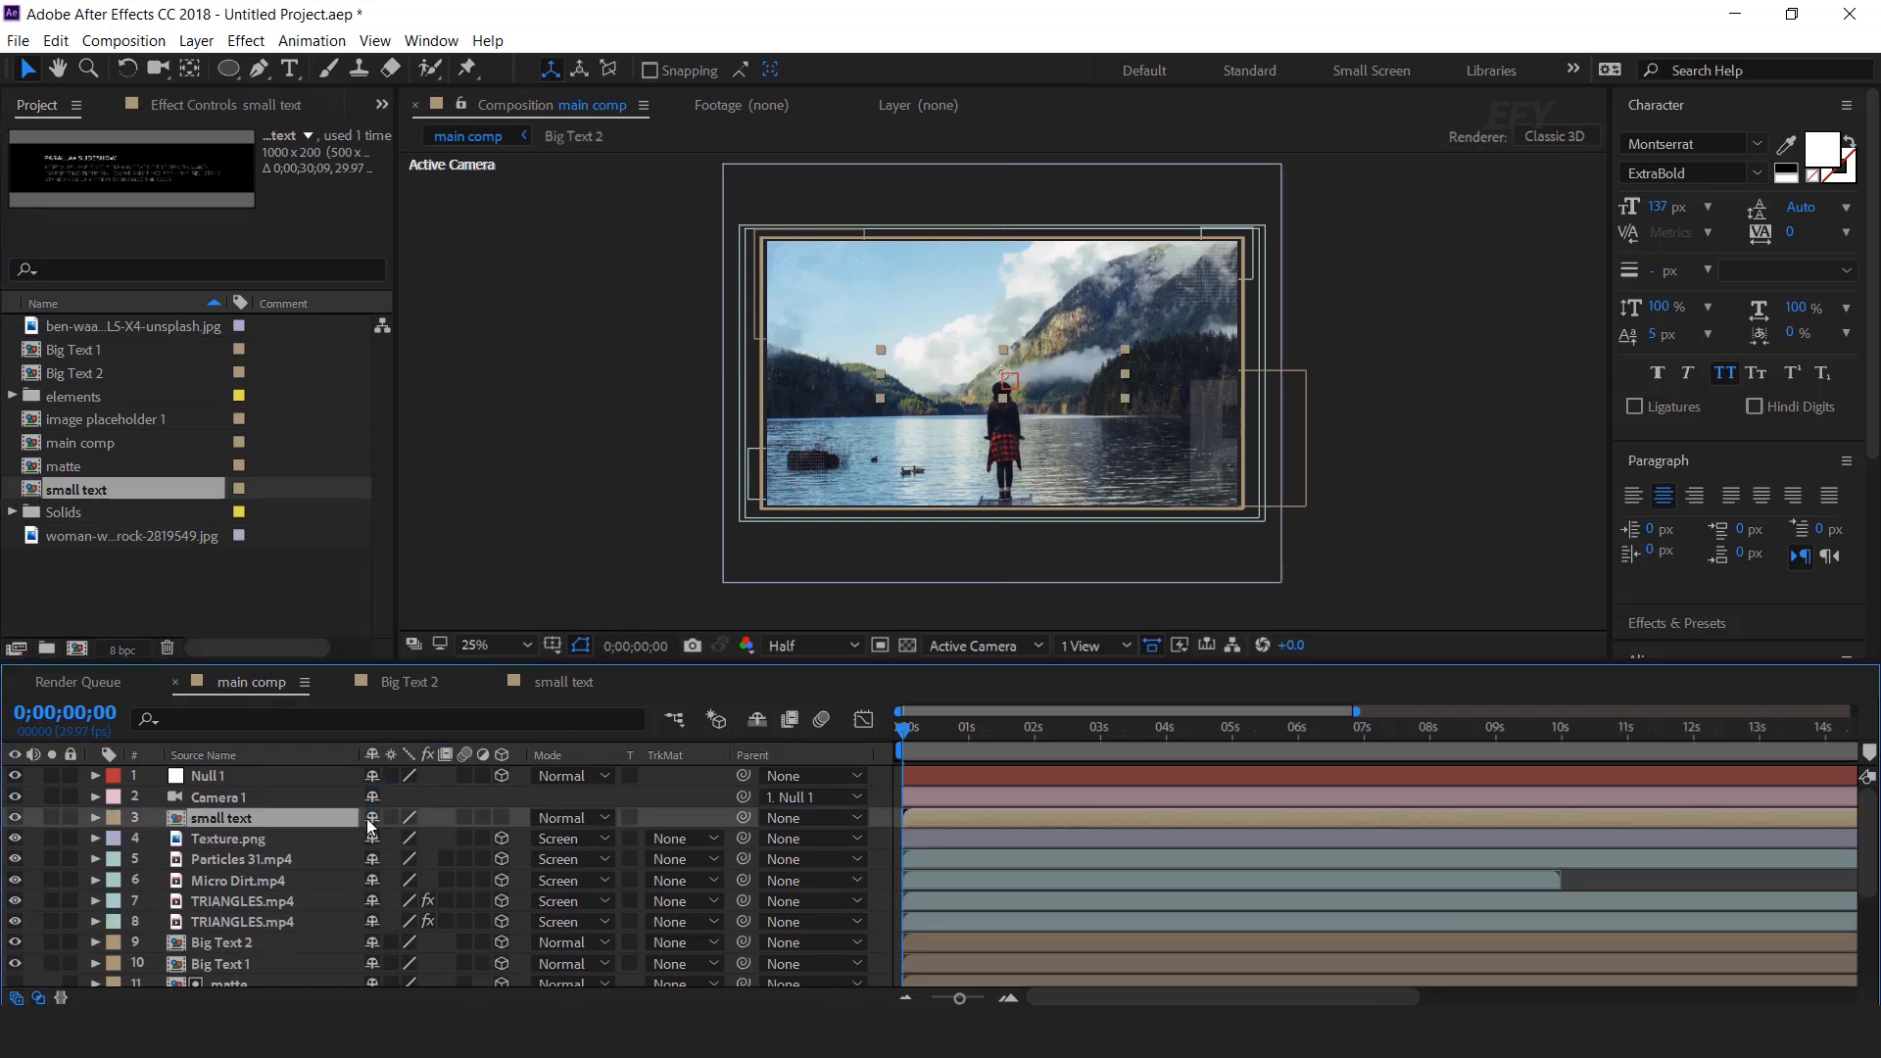
pyautogui.click(502, 818)
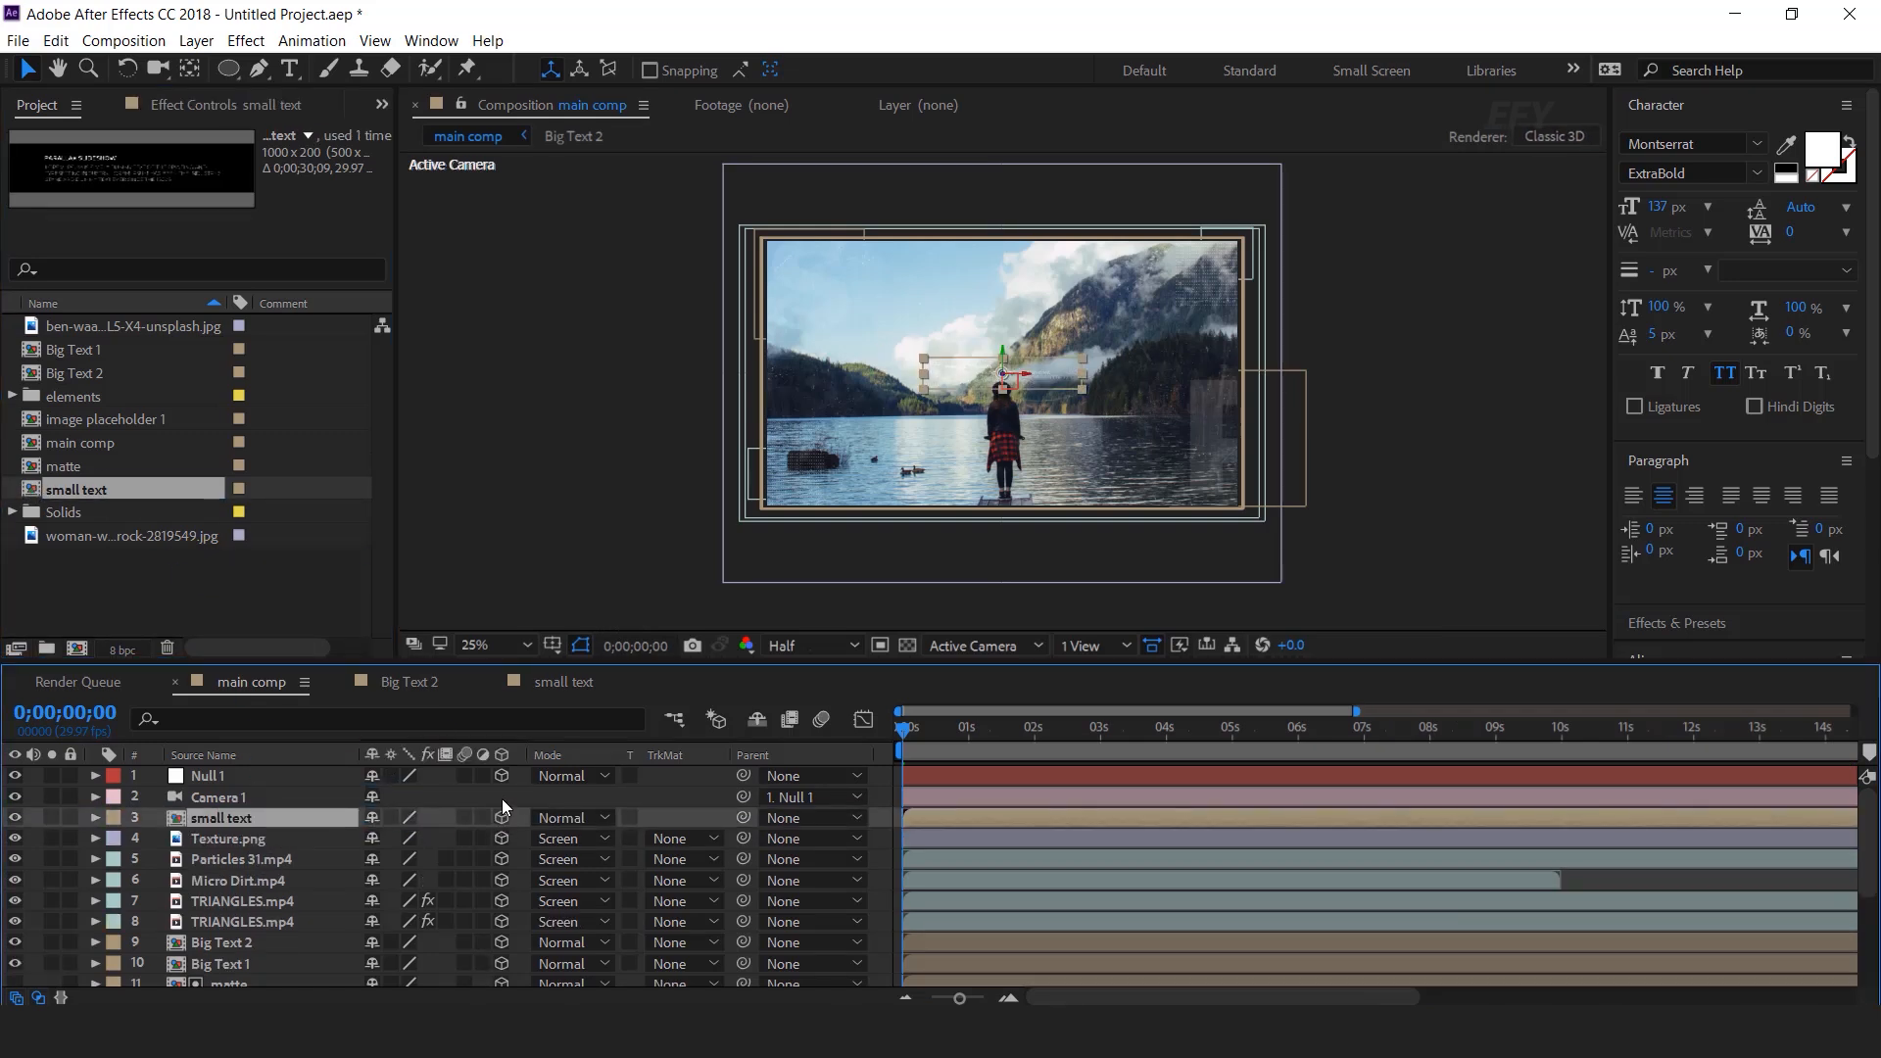
# Step: Using the two-view layout, push small text back behind Particles 31.mp4 in depth and move it to the image's upper-left corner
pyautogui.click(1093, 645)
pyautogui.click(1141, 697)
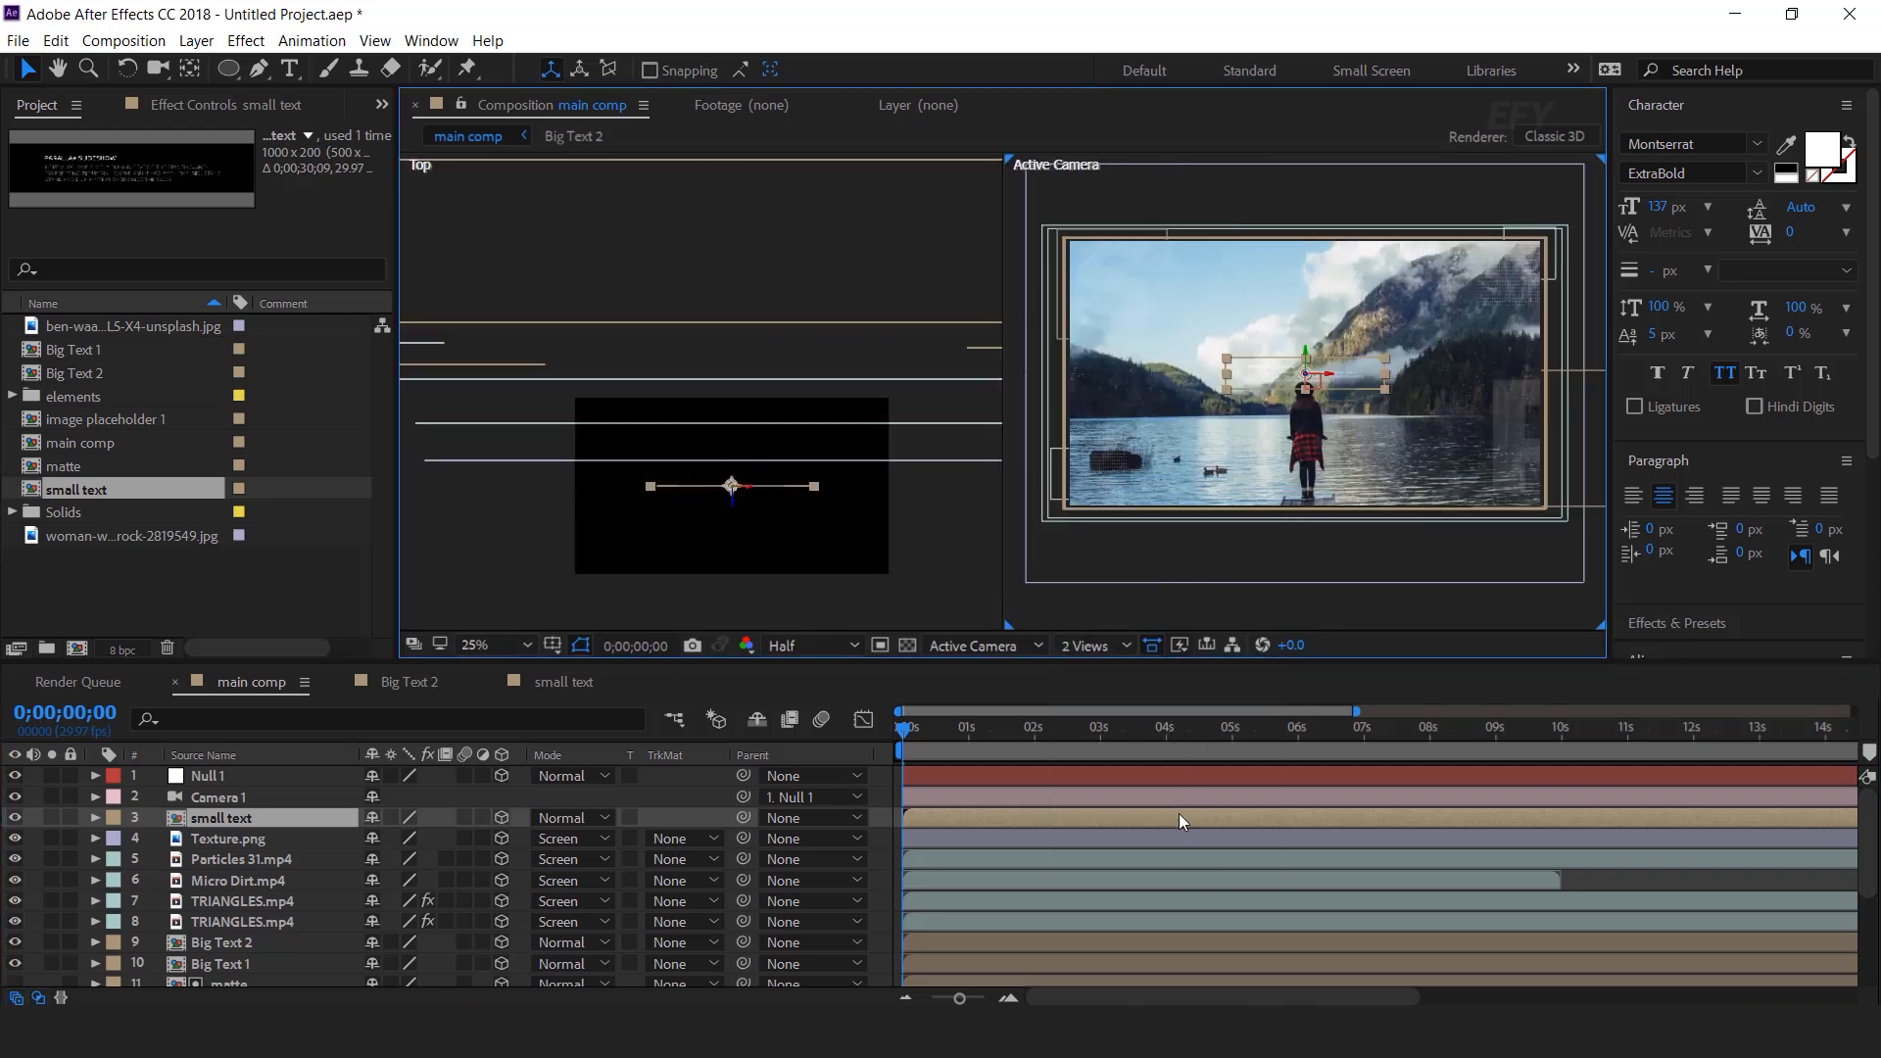
pyautogui.moveTo(734, 502); pyautogui.dragTo(741, 411)
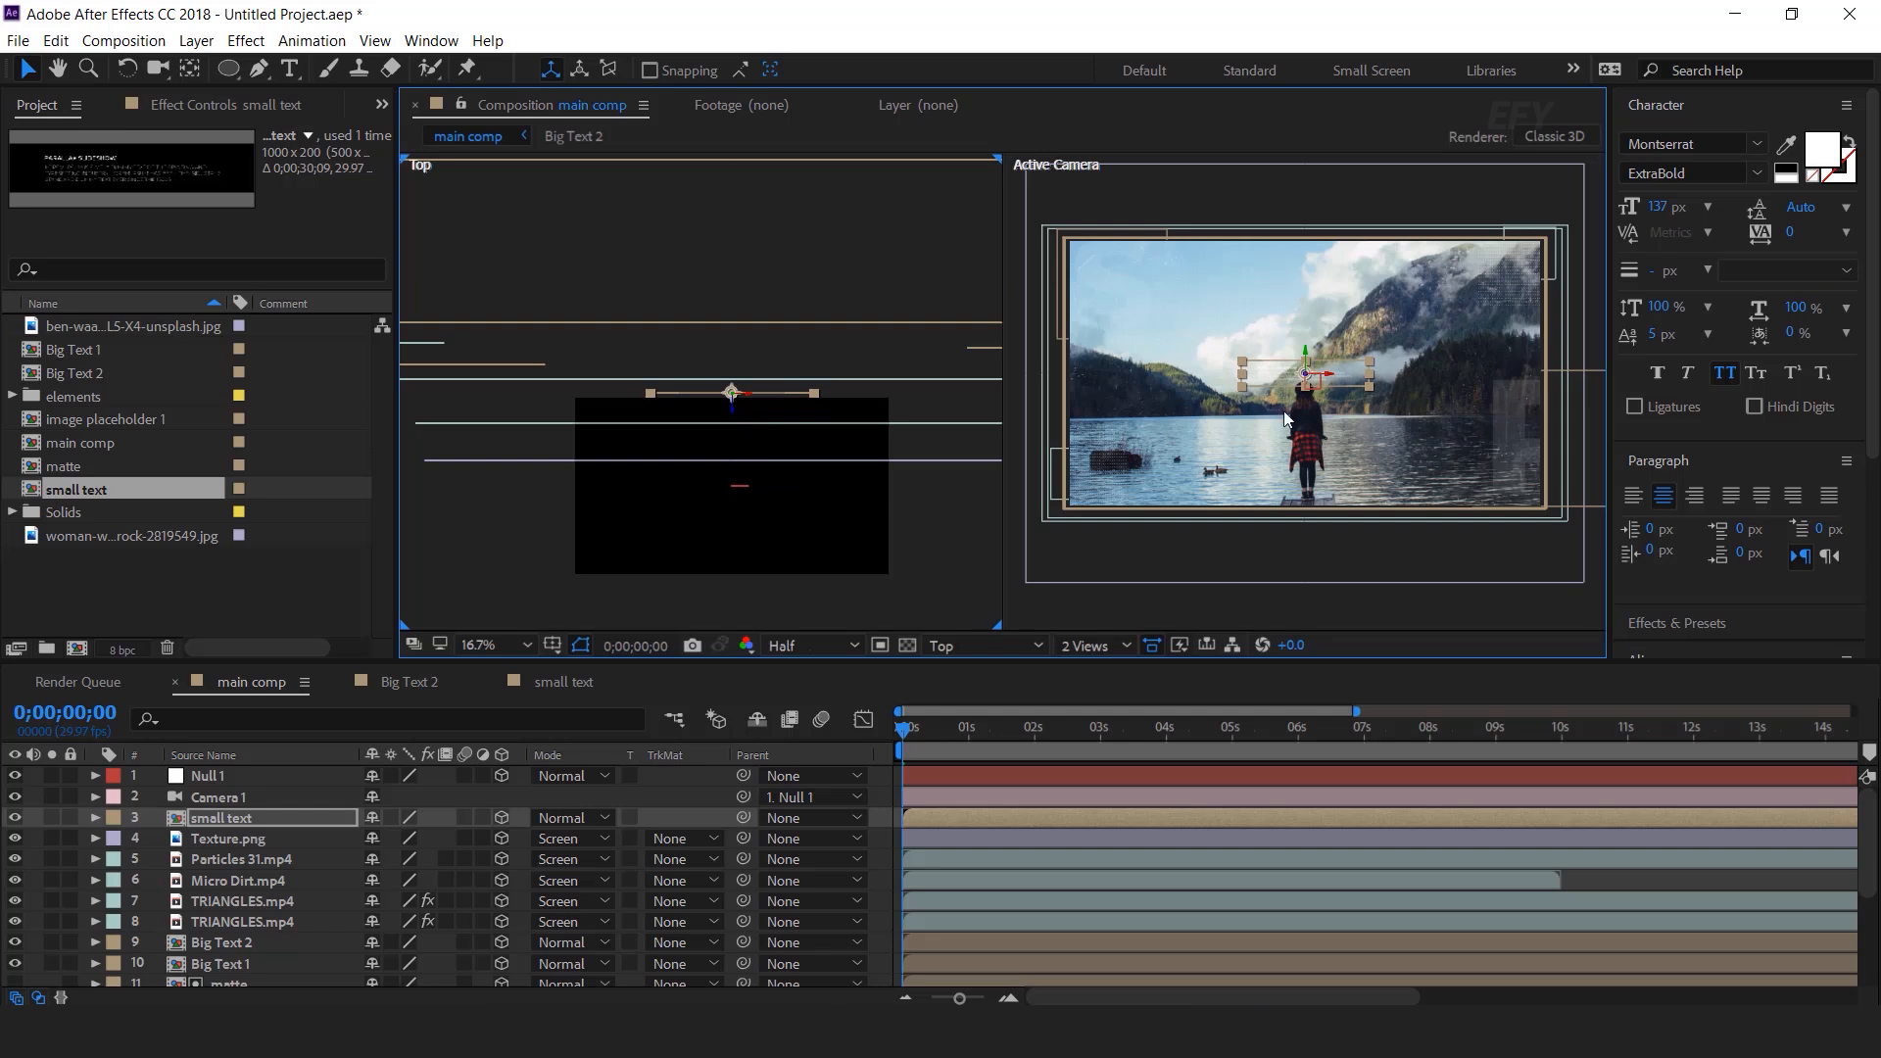
pyautogui.moveTo(1343, 384); pyautogui.dragTo(1184, 288)
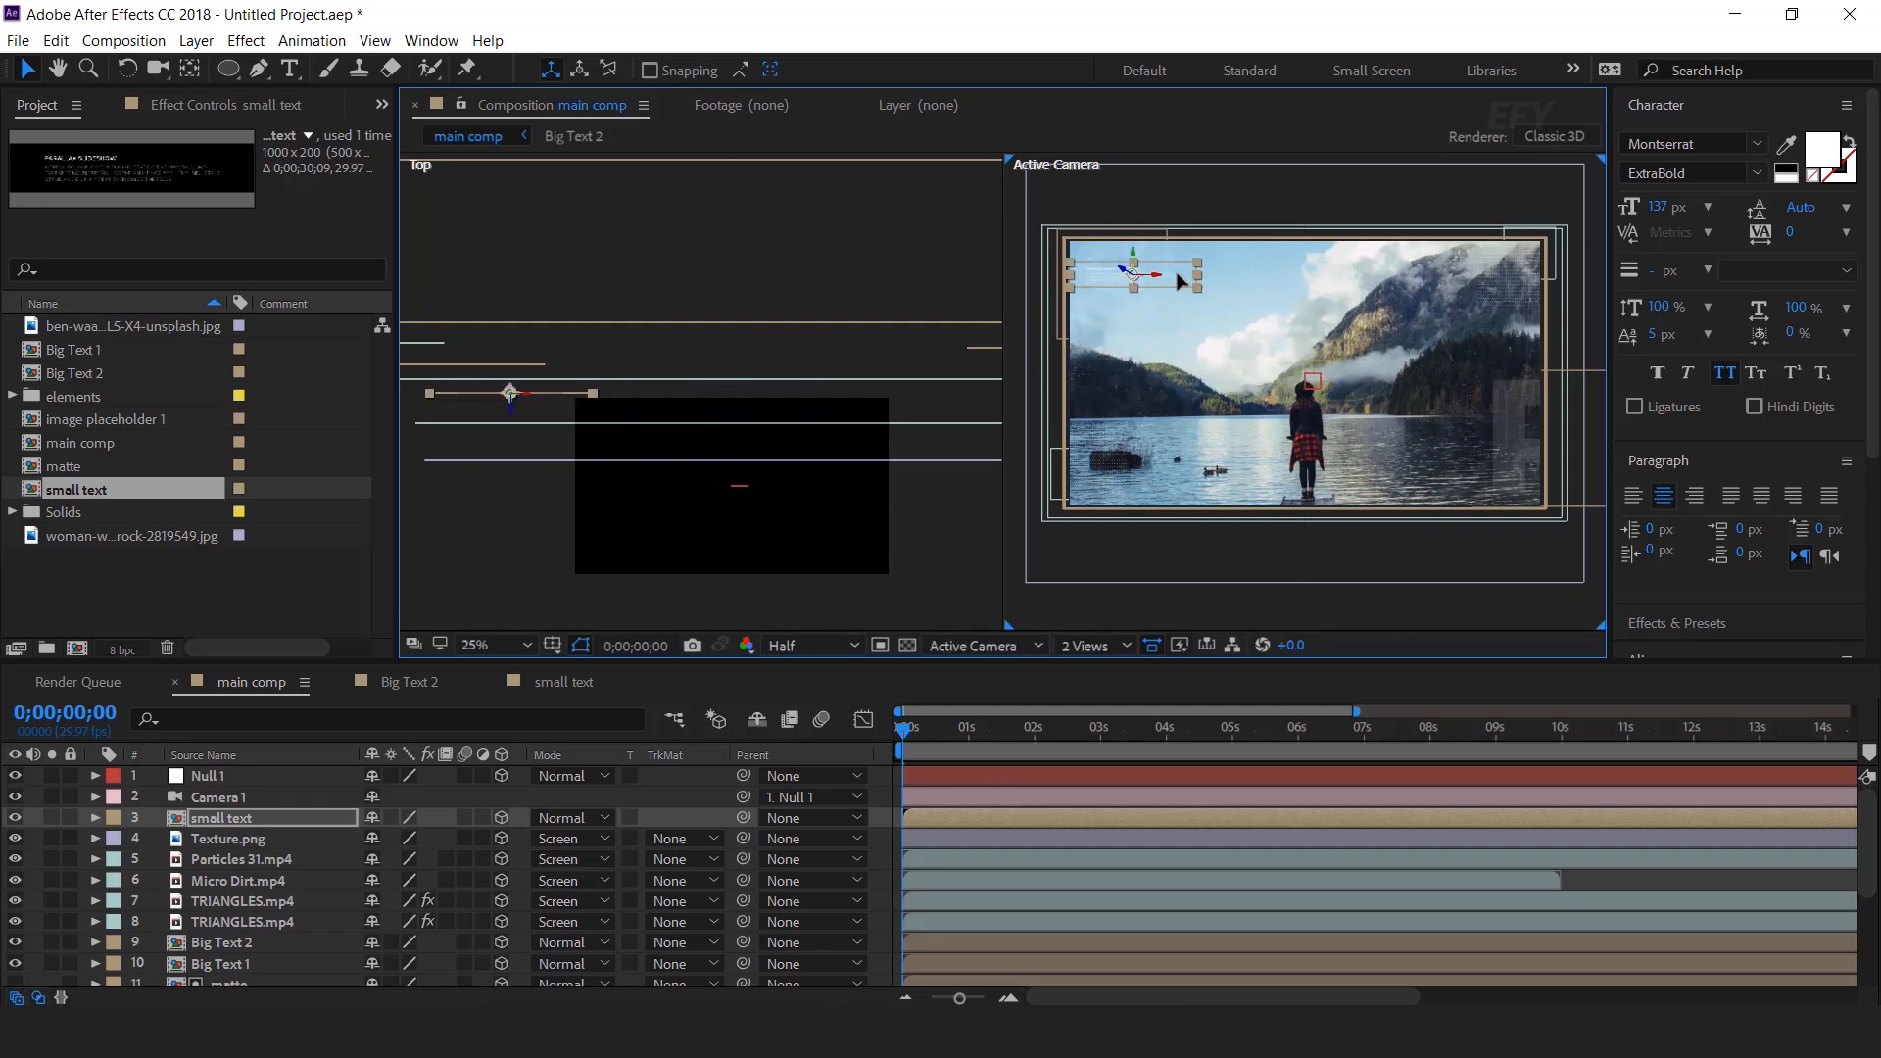
# Step: Duplicate small text and place the copy at the image's right edge, farther back in depth than the first
pyautogui.click(236, 827)
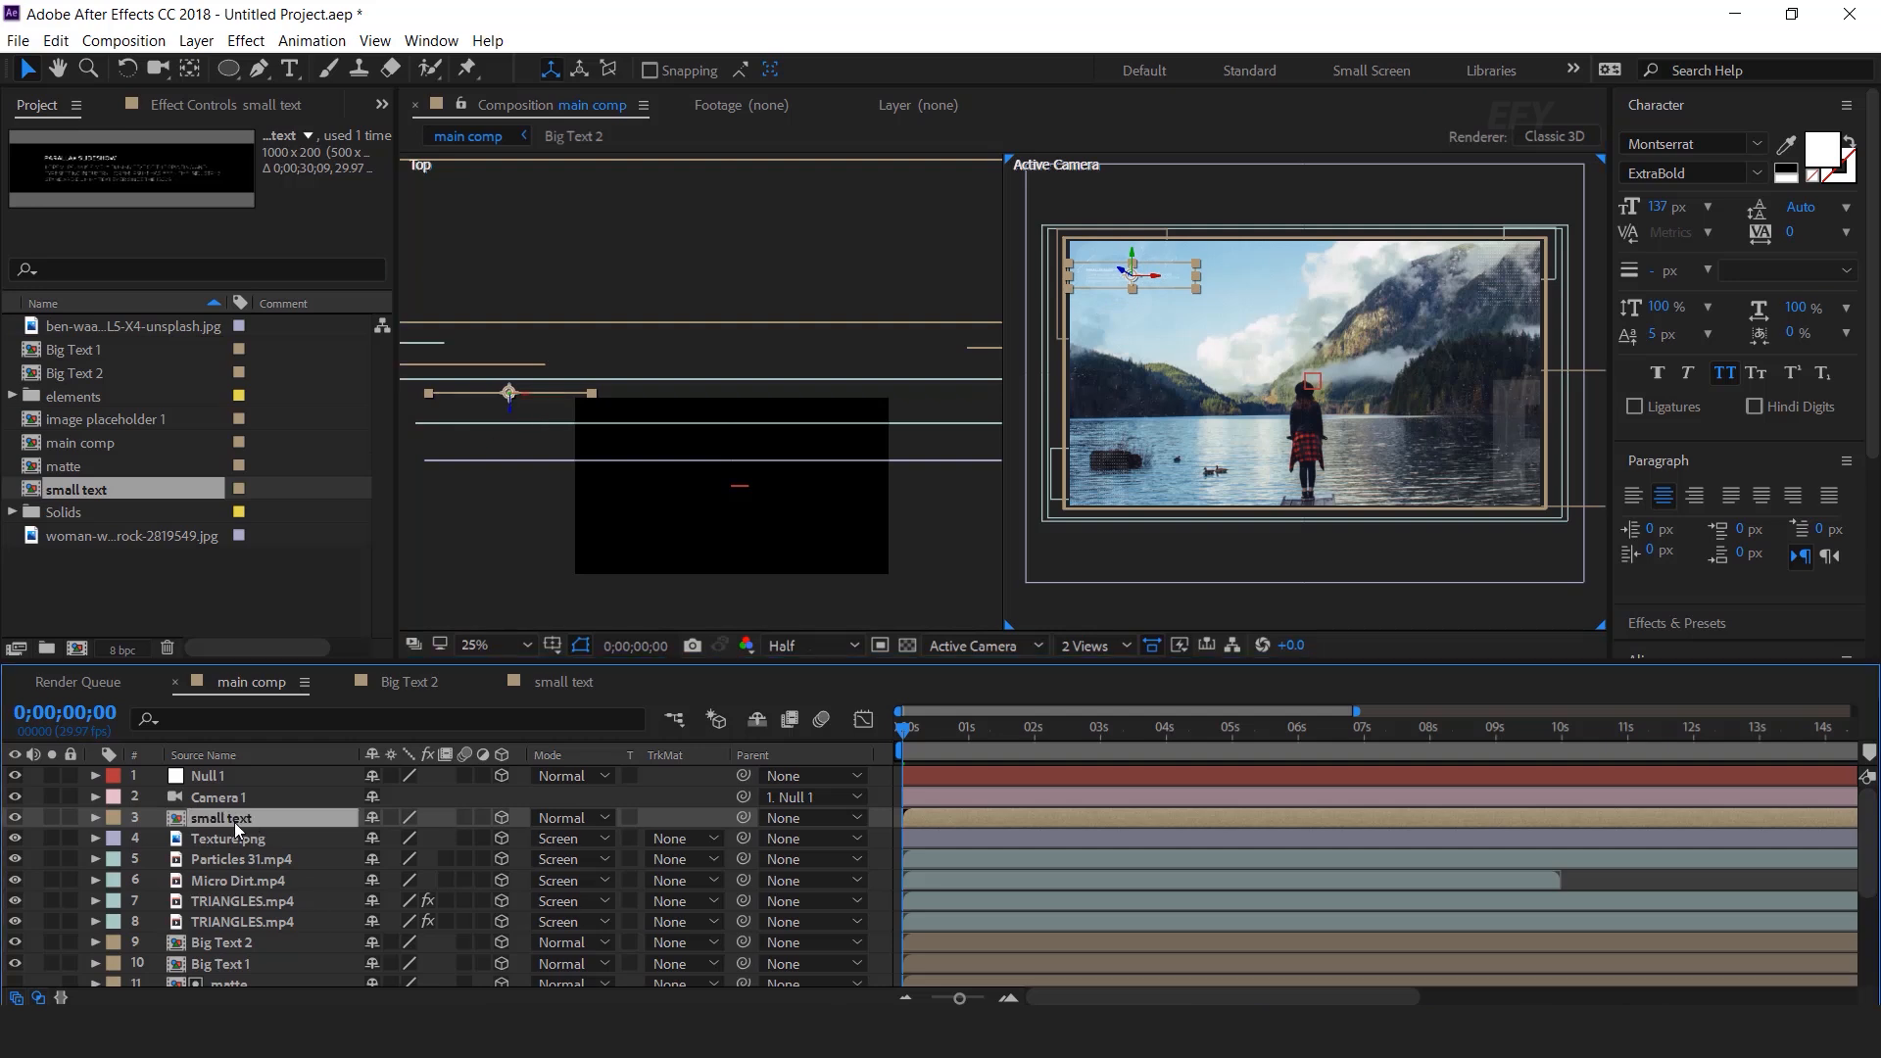
pyautogui.hotkey('ctrl', 'd')
pyautogui.moveTo(1180, 279); pyautogui.dragTo(1453, 385)
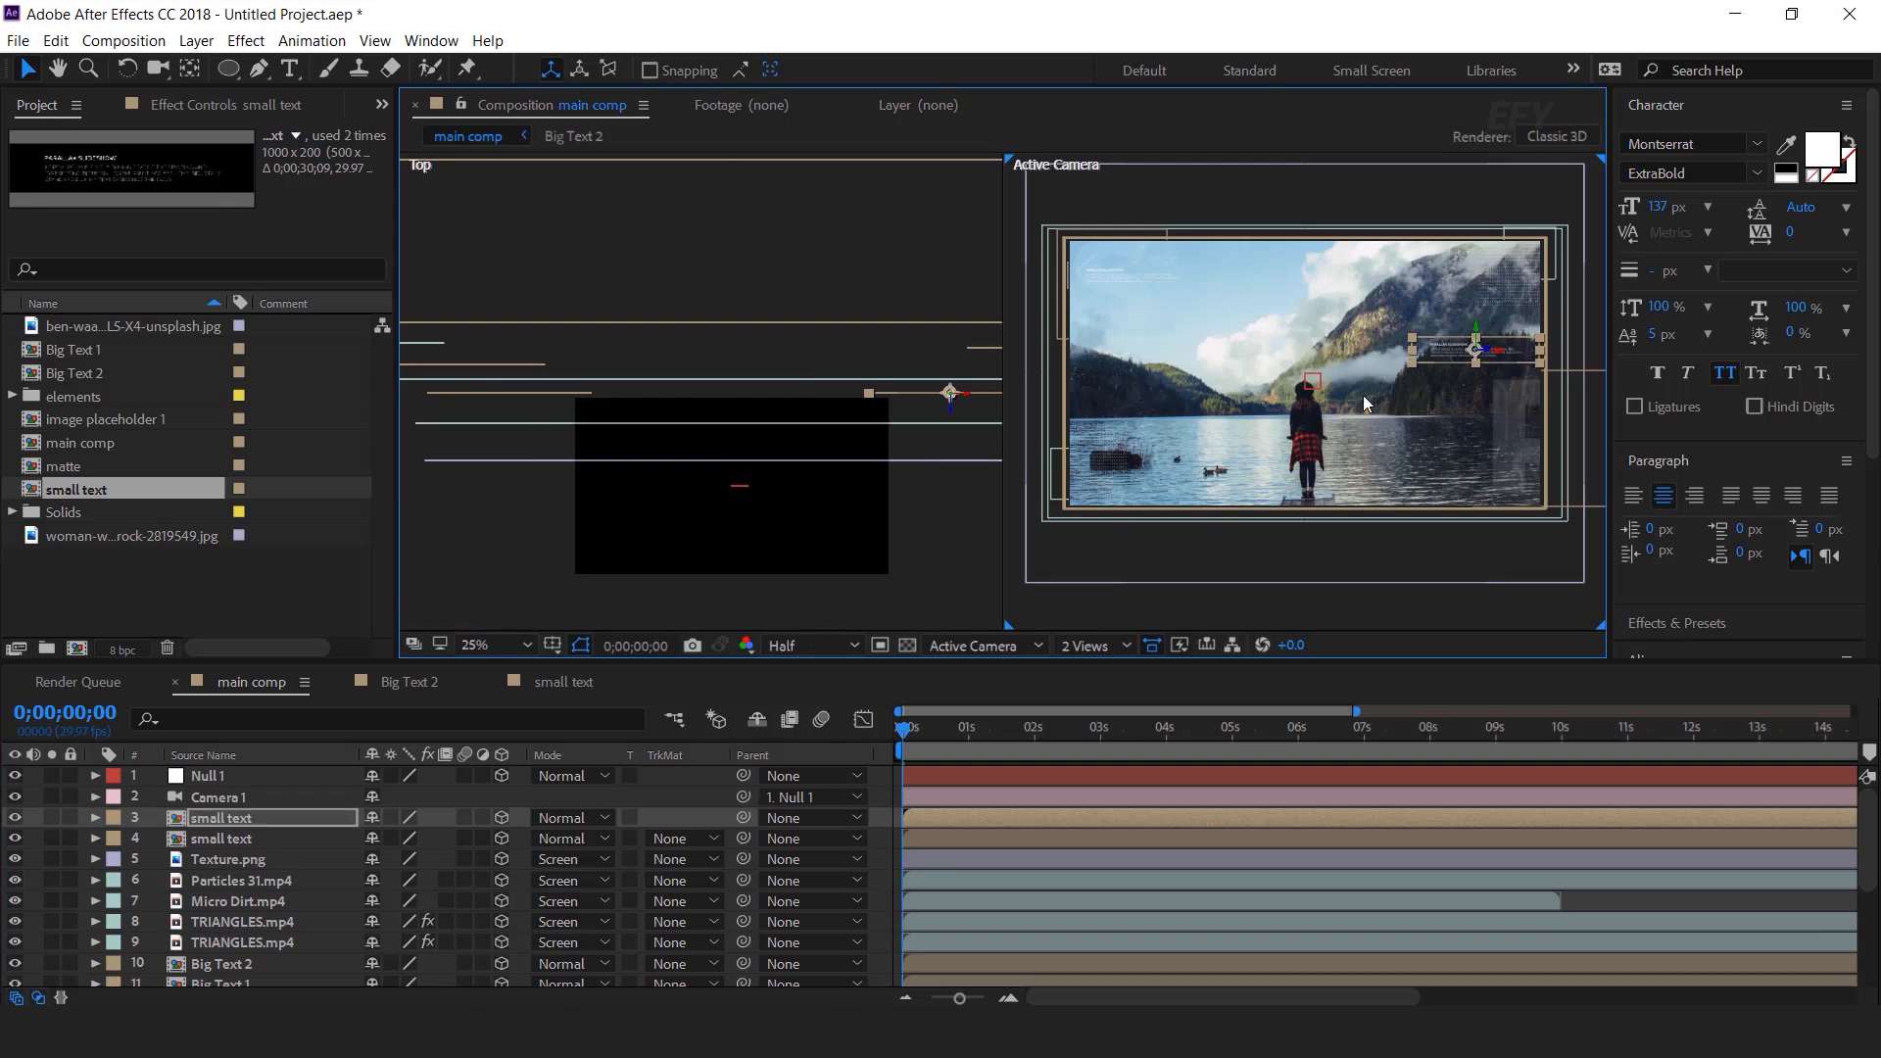
pyautogui.moveTo(950, 416); pyautogui.dragTo(996, 365)
# Step: Duplicate the right-hand small text layer and place the copy over the rock in the image's lower-left area
pyautogui.click(237, 823)
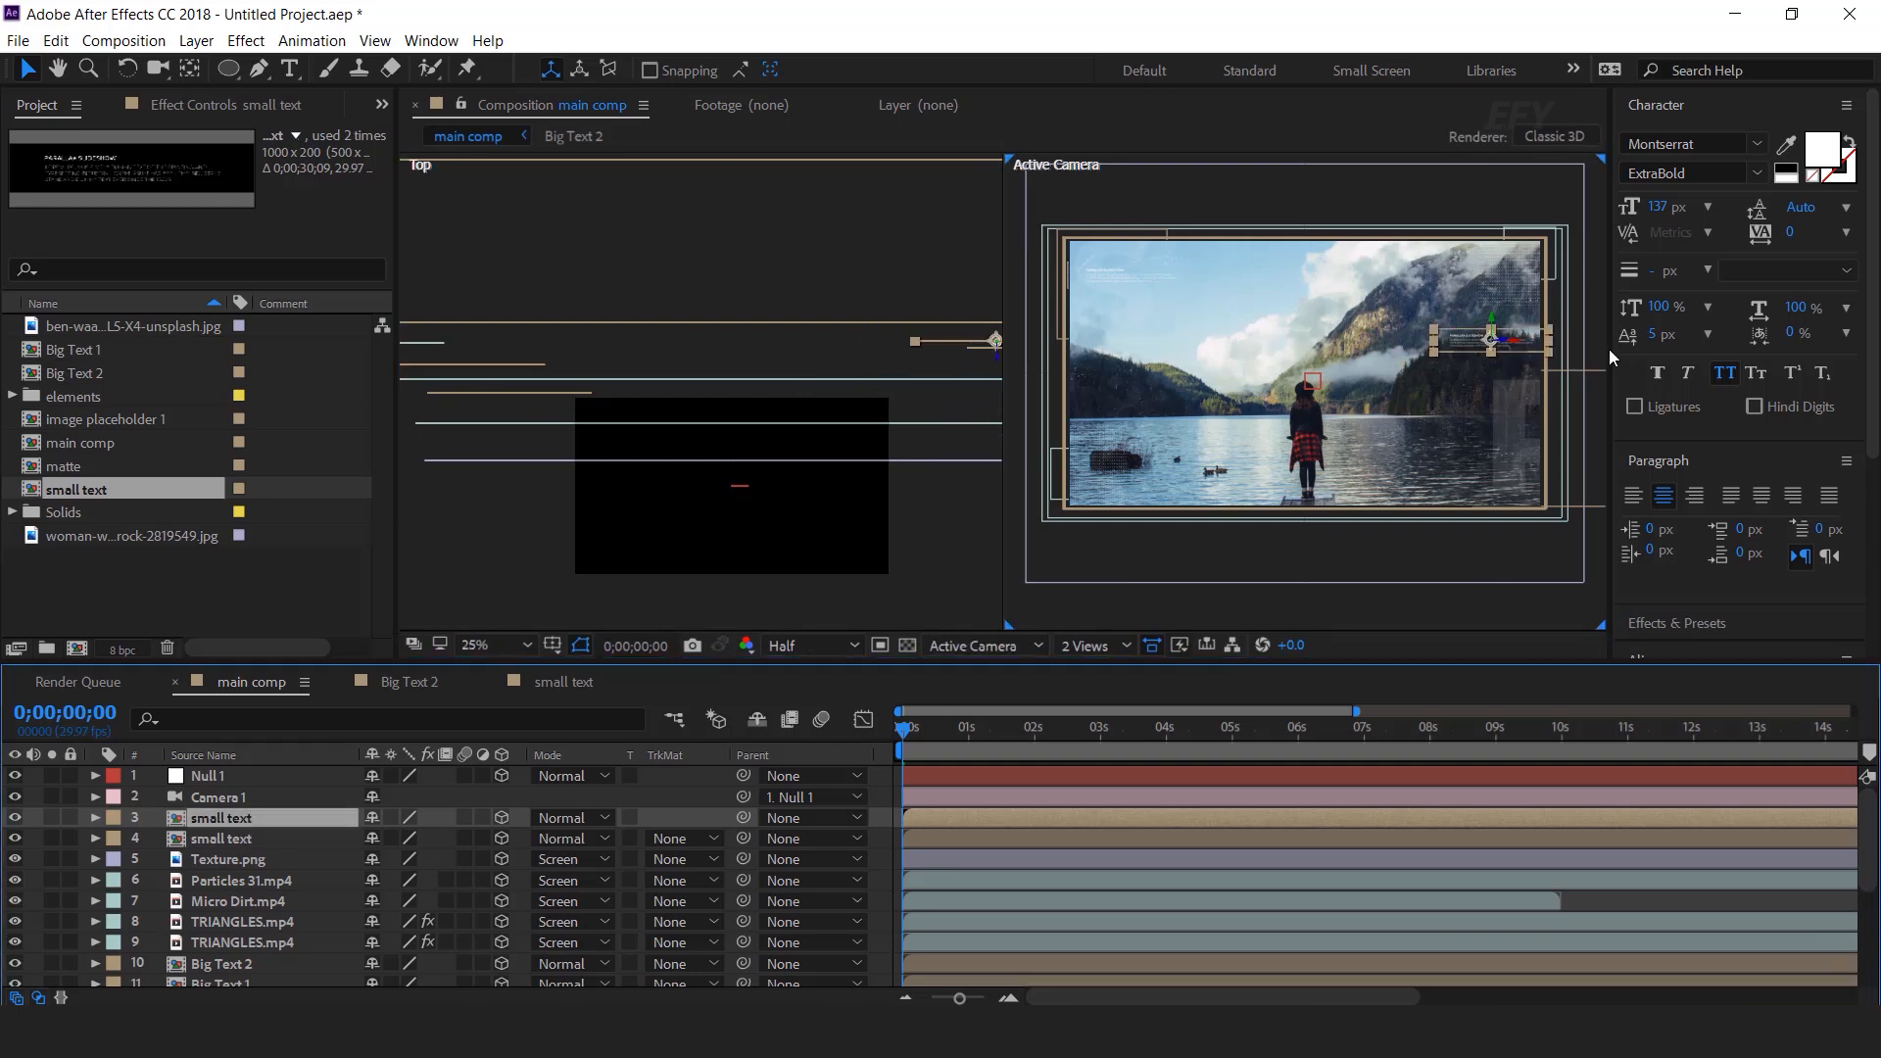
pyautogui.hotkey('ctrl', 'd')
pyautogui.moveTo(1441, 323)
pyautogui.mouseDown()
pyautogui.moveTo(1090, 473)
pyautogui.moveTo(1214, 460)
pyautogui.moveTo(1127, 458)
pyautogui.mouseUp()
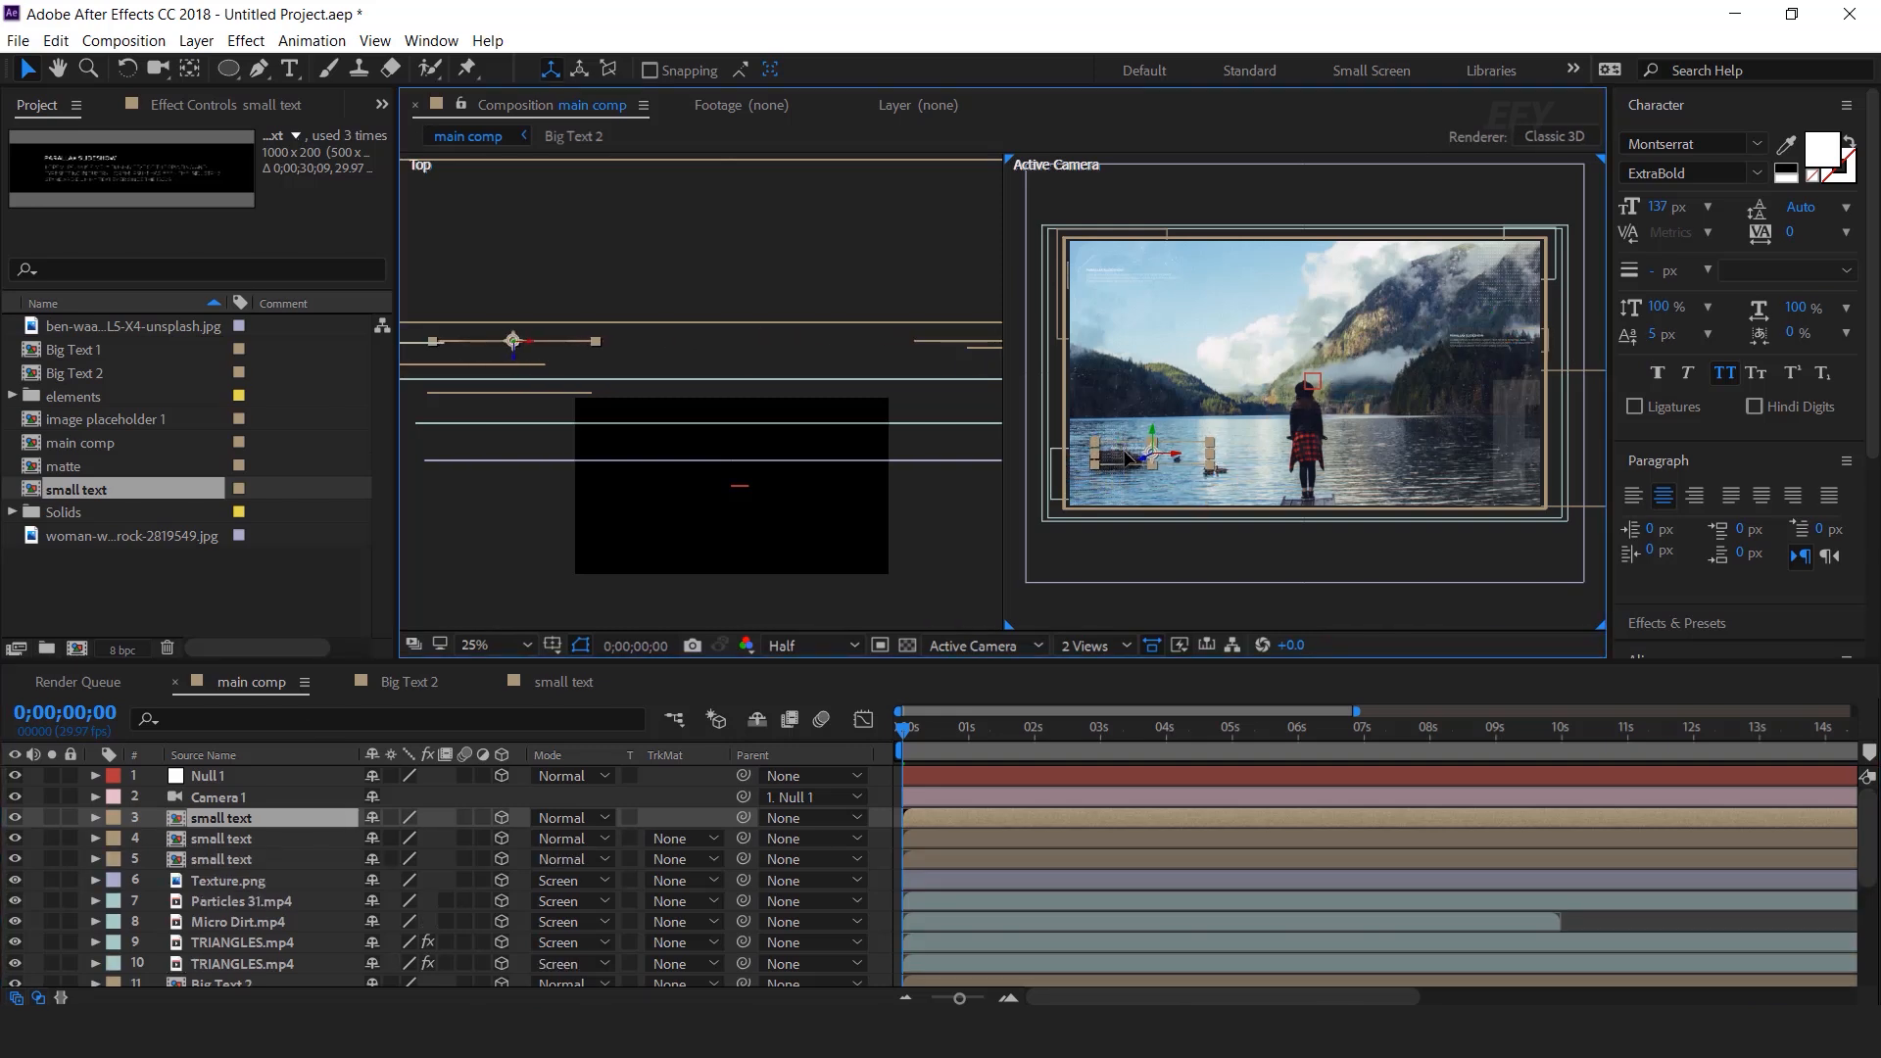
pyautogui.press('Return')
pyautogui.press('Return')
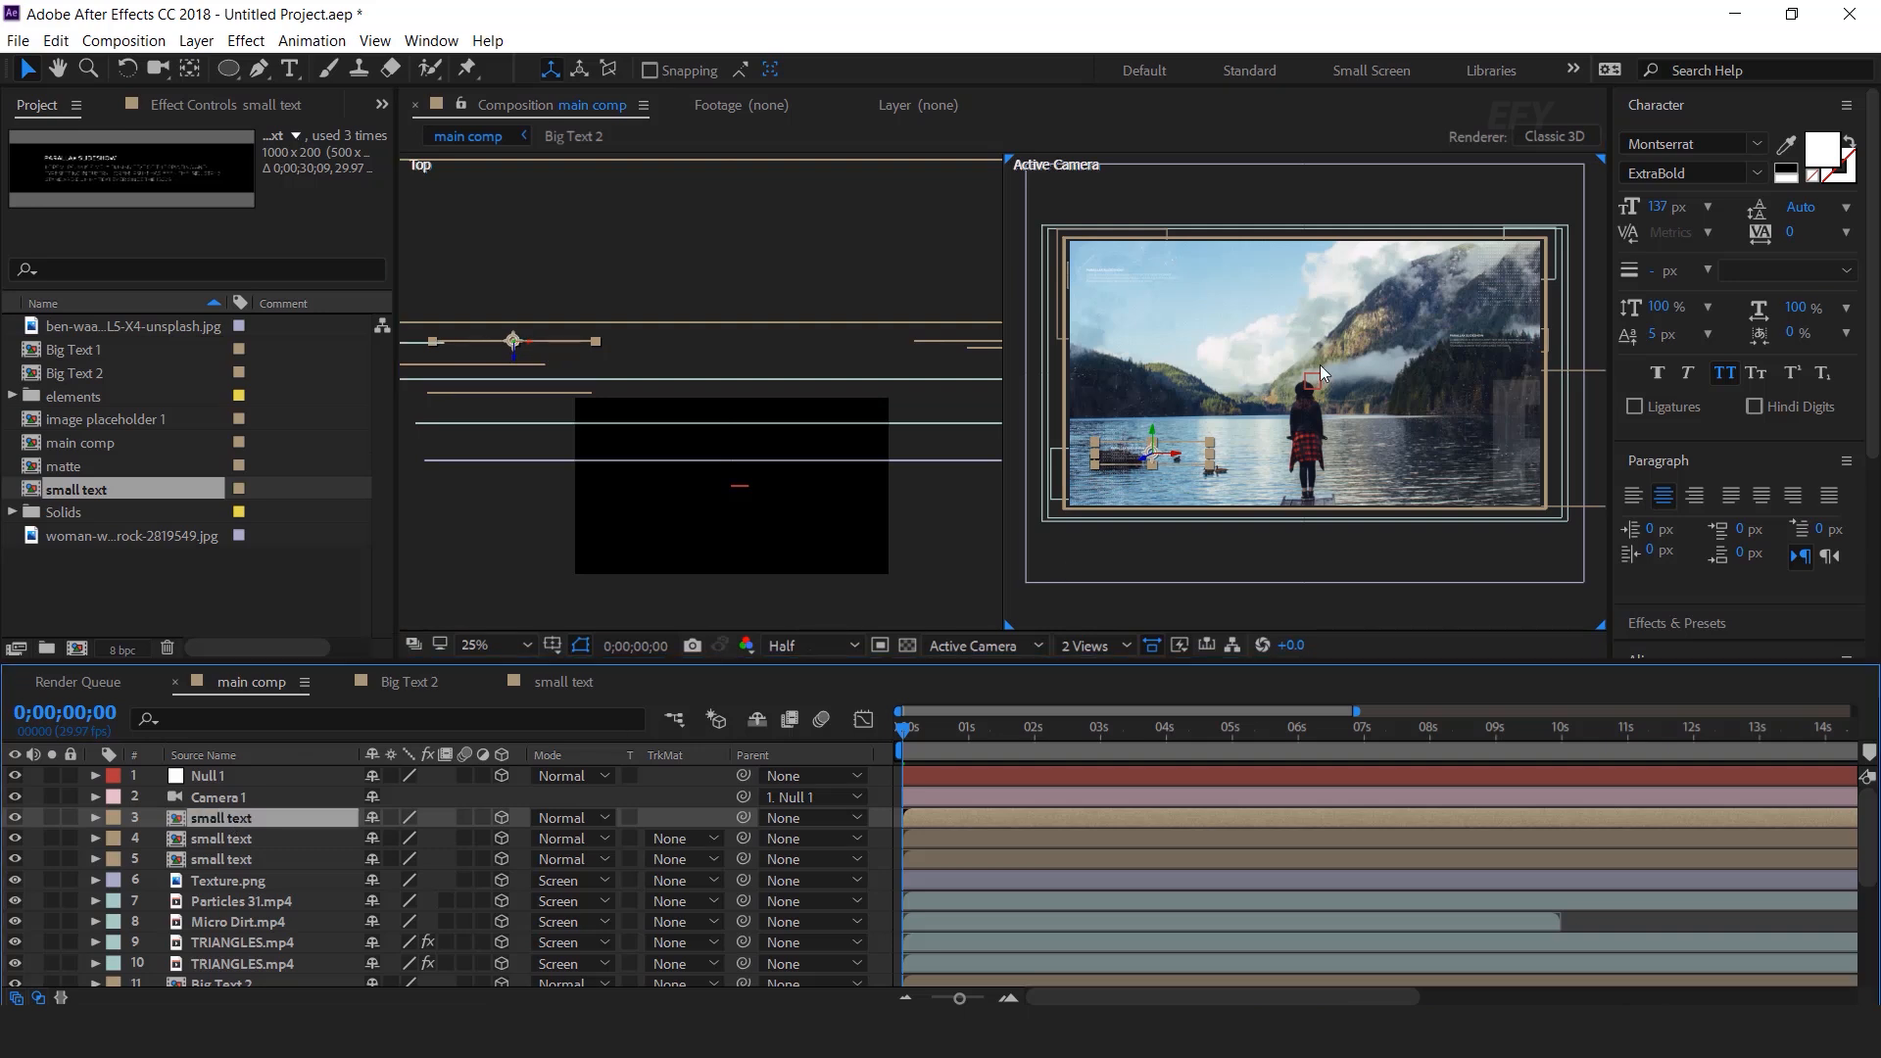
# Step: Duplicate small text once more, place the copy near the image's lower-right corner, and return to the single camera view
pyautogui.hotkey('ctrl', 'd')
pyautogui.moveTo(1142, 458)
pyautogui.mouseDown()
pyautogui.moveTo(1435, 429)
pyautogui.moveTo(1434, 463)
pyautogui.moveTo(1372, 471)
pyautogui.moveTo(1421, 487)
pyautogui.mouseUp()
pyautogui.press('Return')
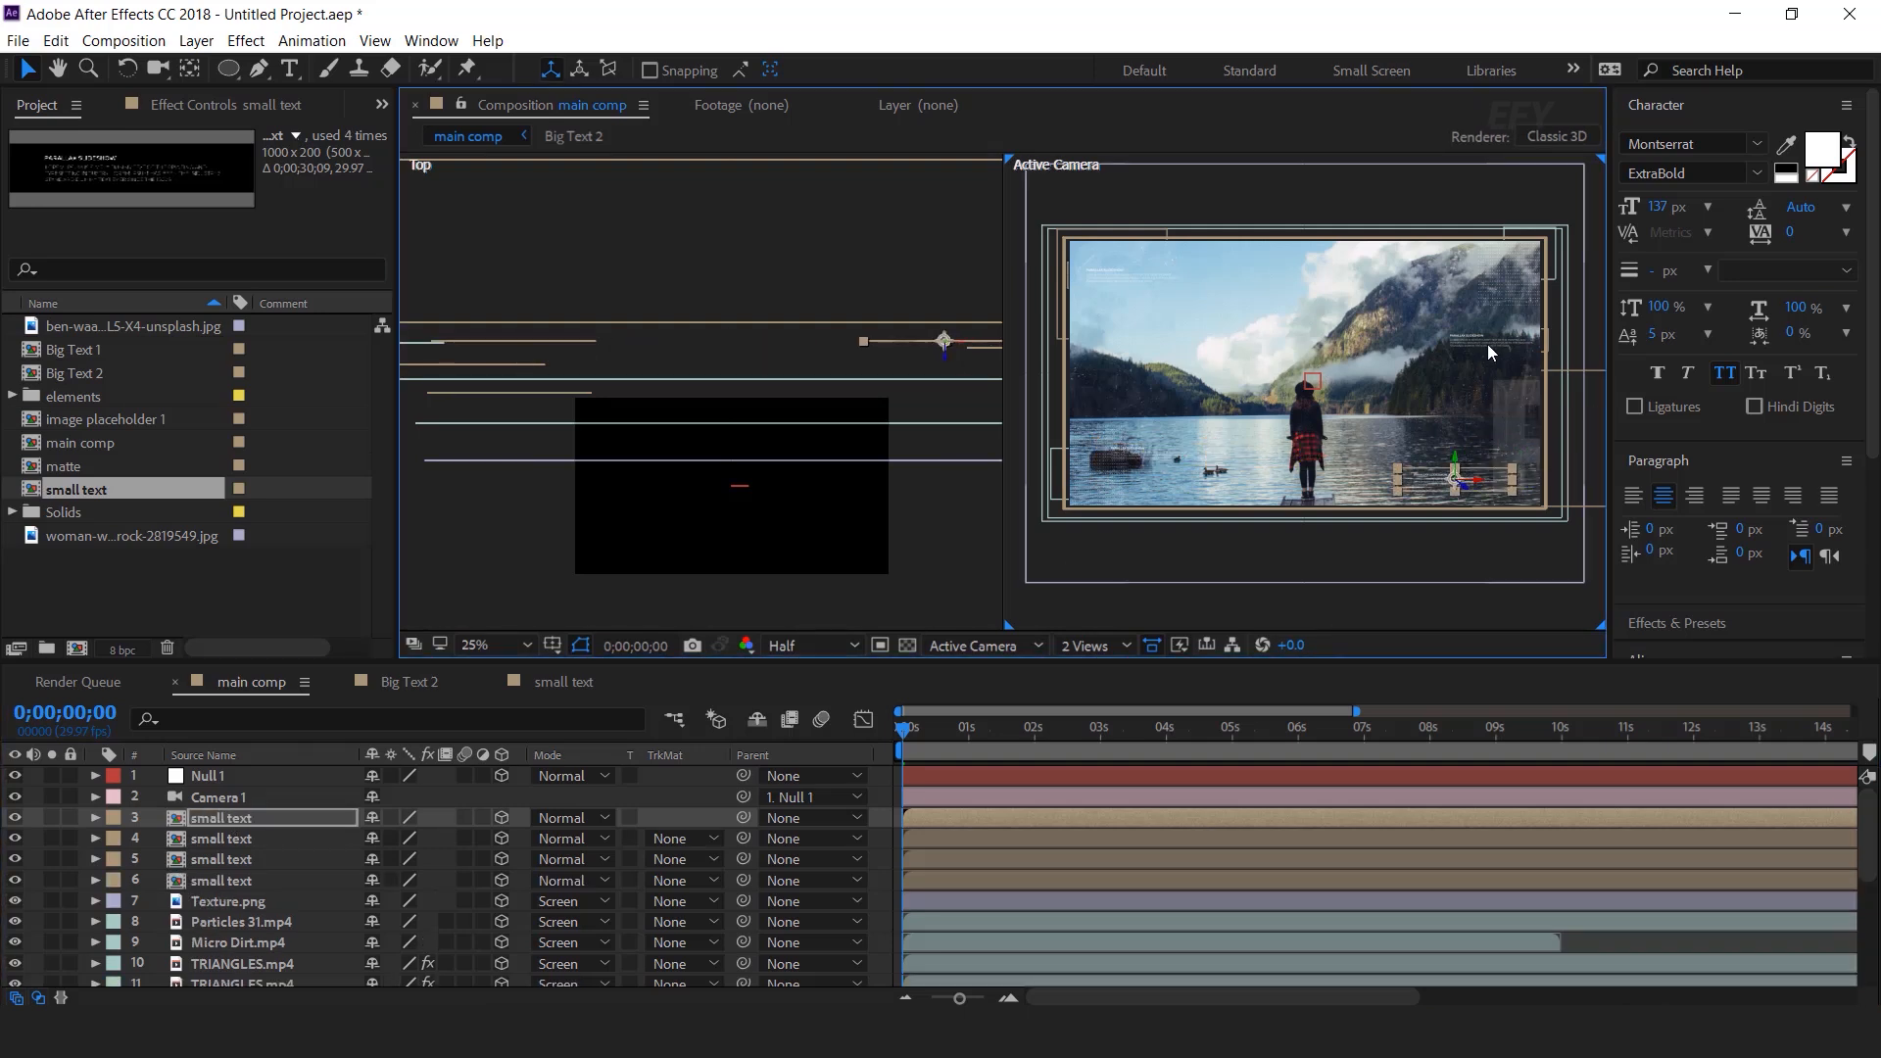
pyautogui.click(1494, 625)
pyautogui.click(1122, 645)
pyautogui.click(1120, 675)
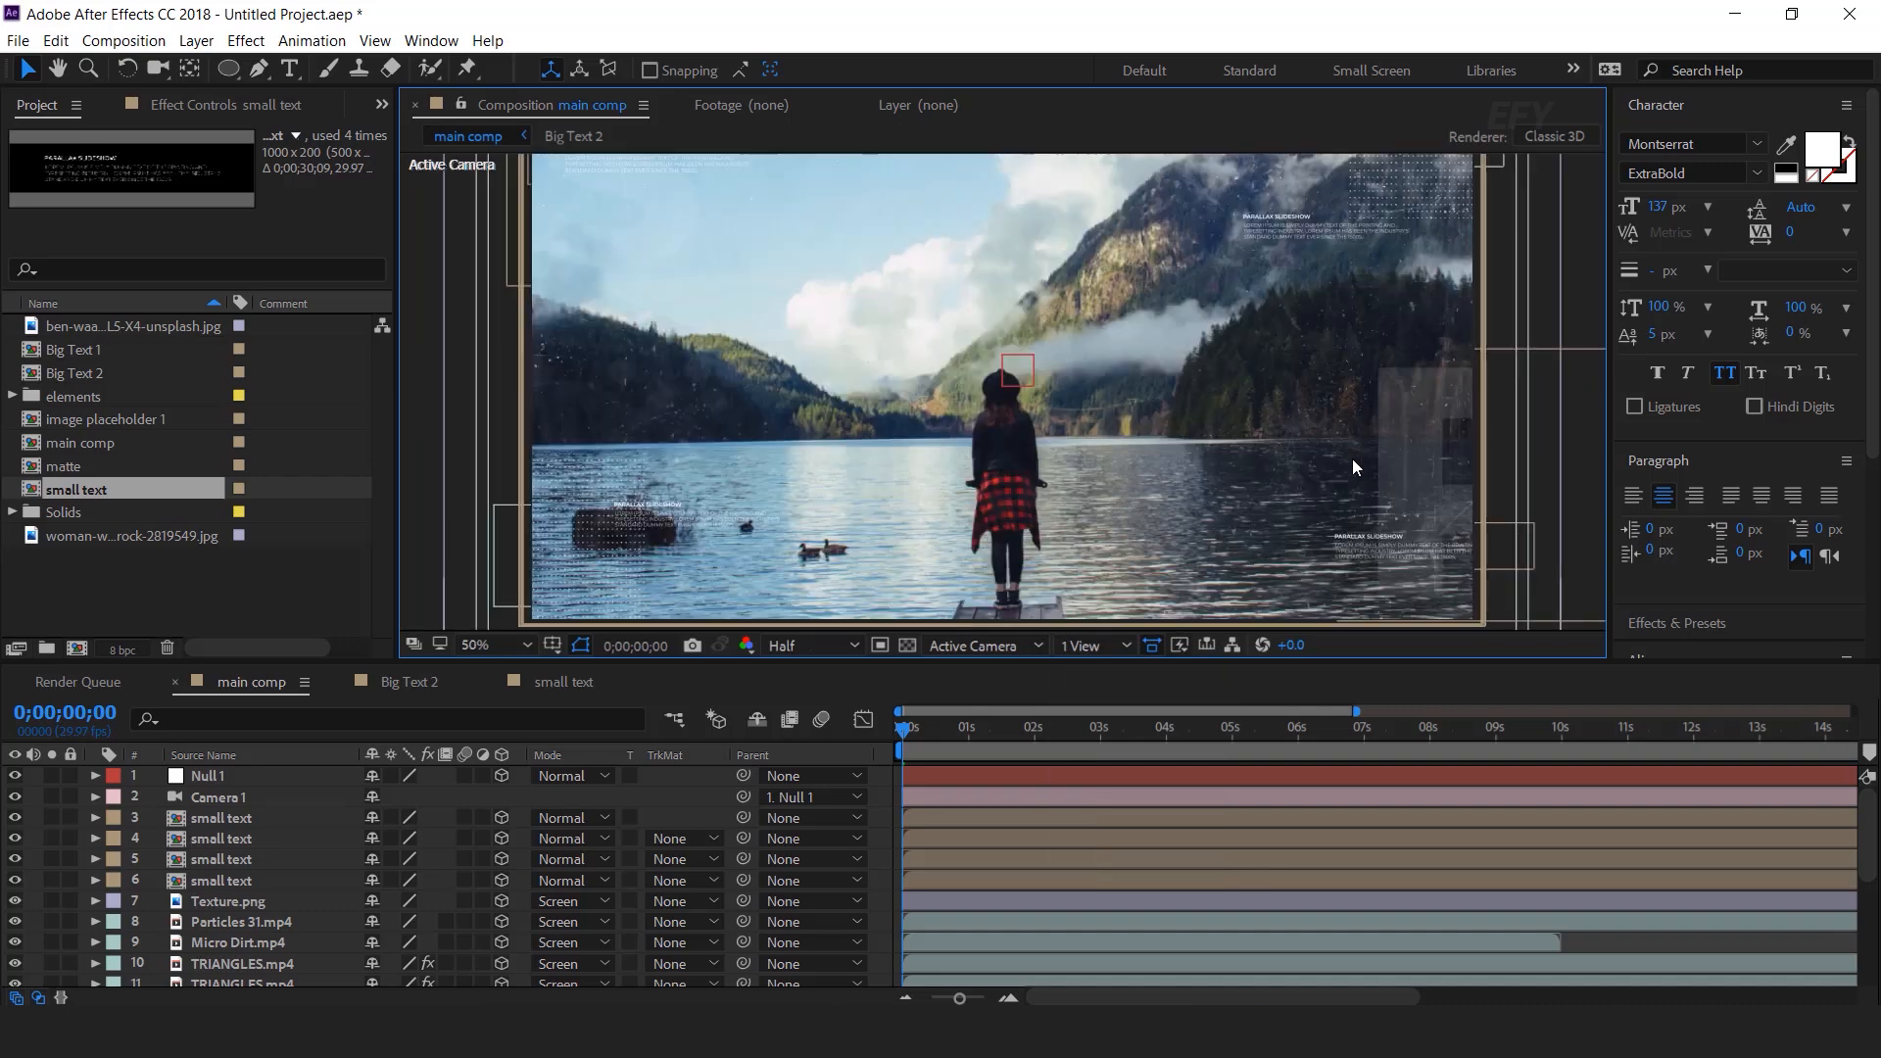
# Step: Create a new composition named "box elements" with a width and height of 1000 px
pyautogui.click(92, 629)
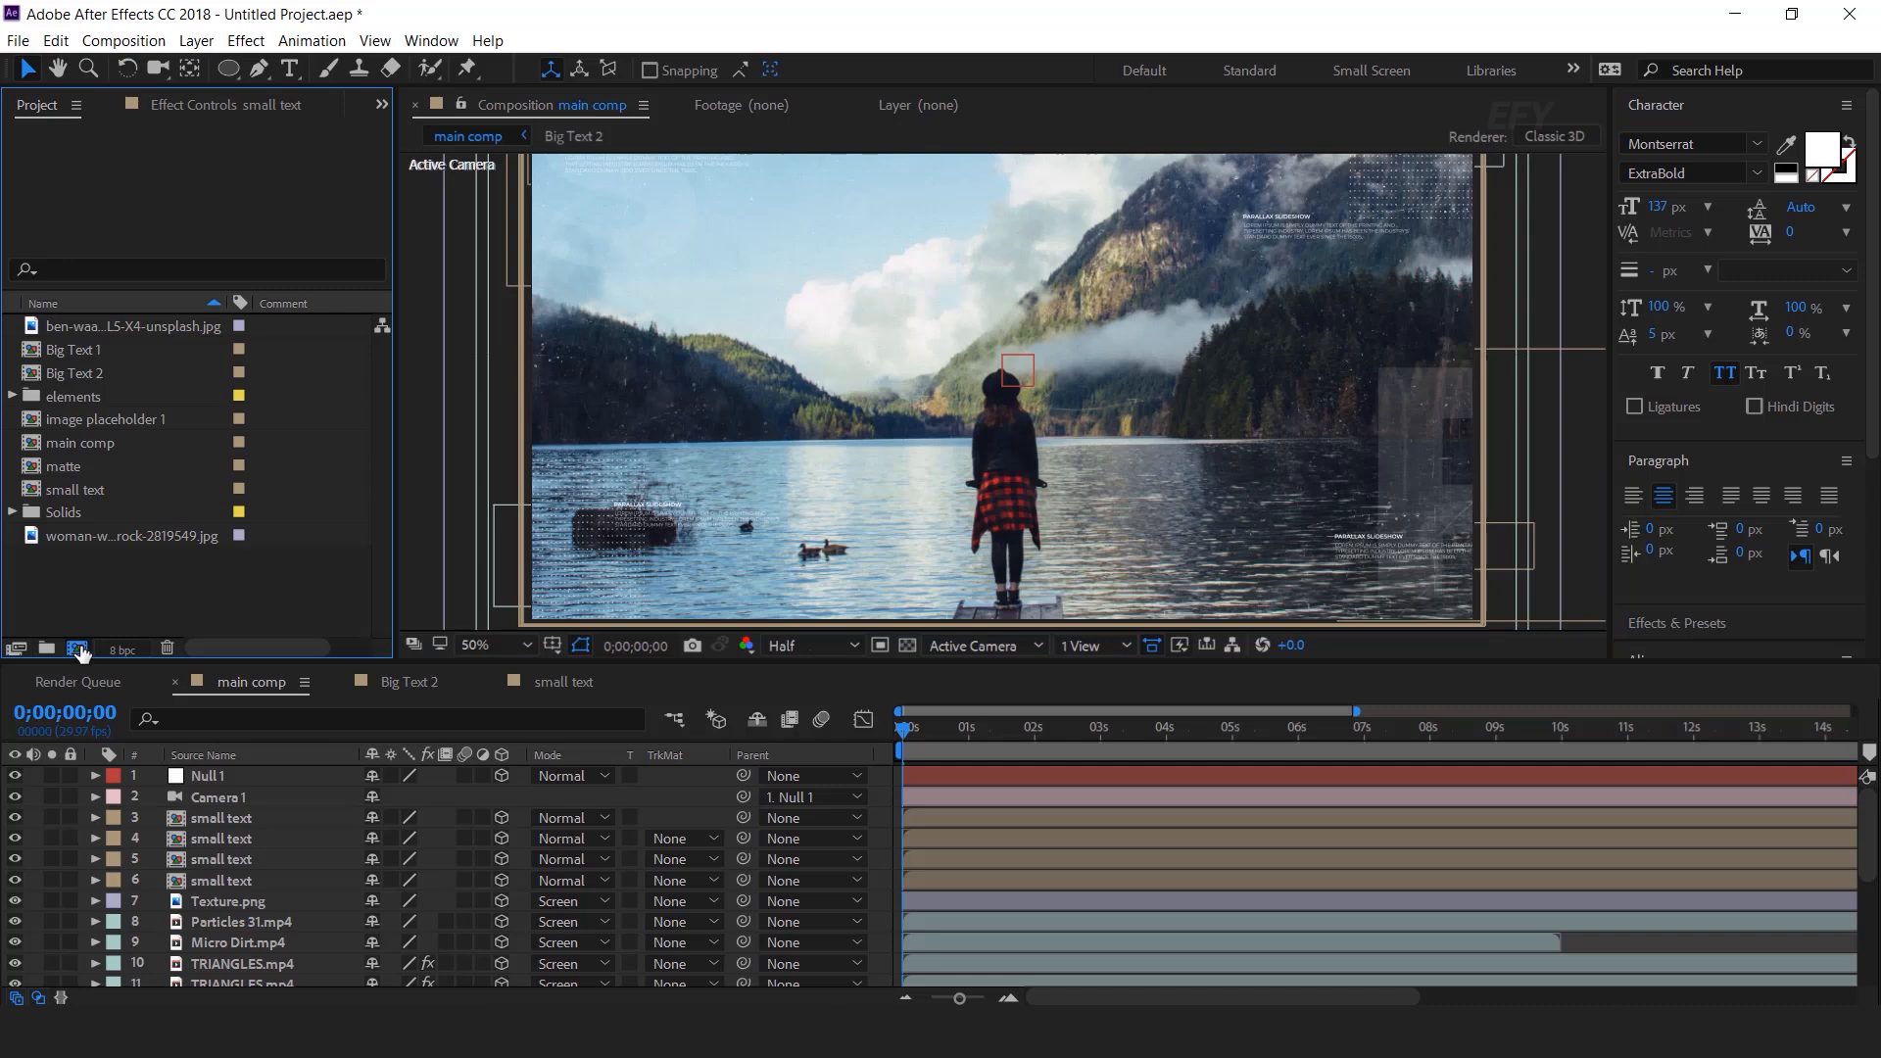
pyautogui.click(76, 648)
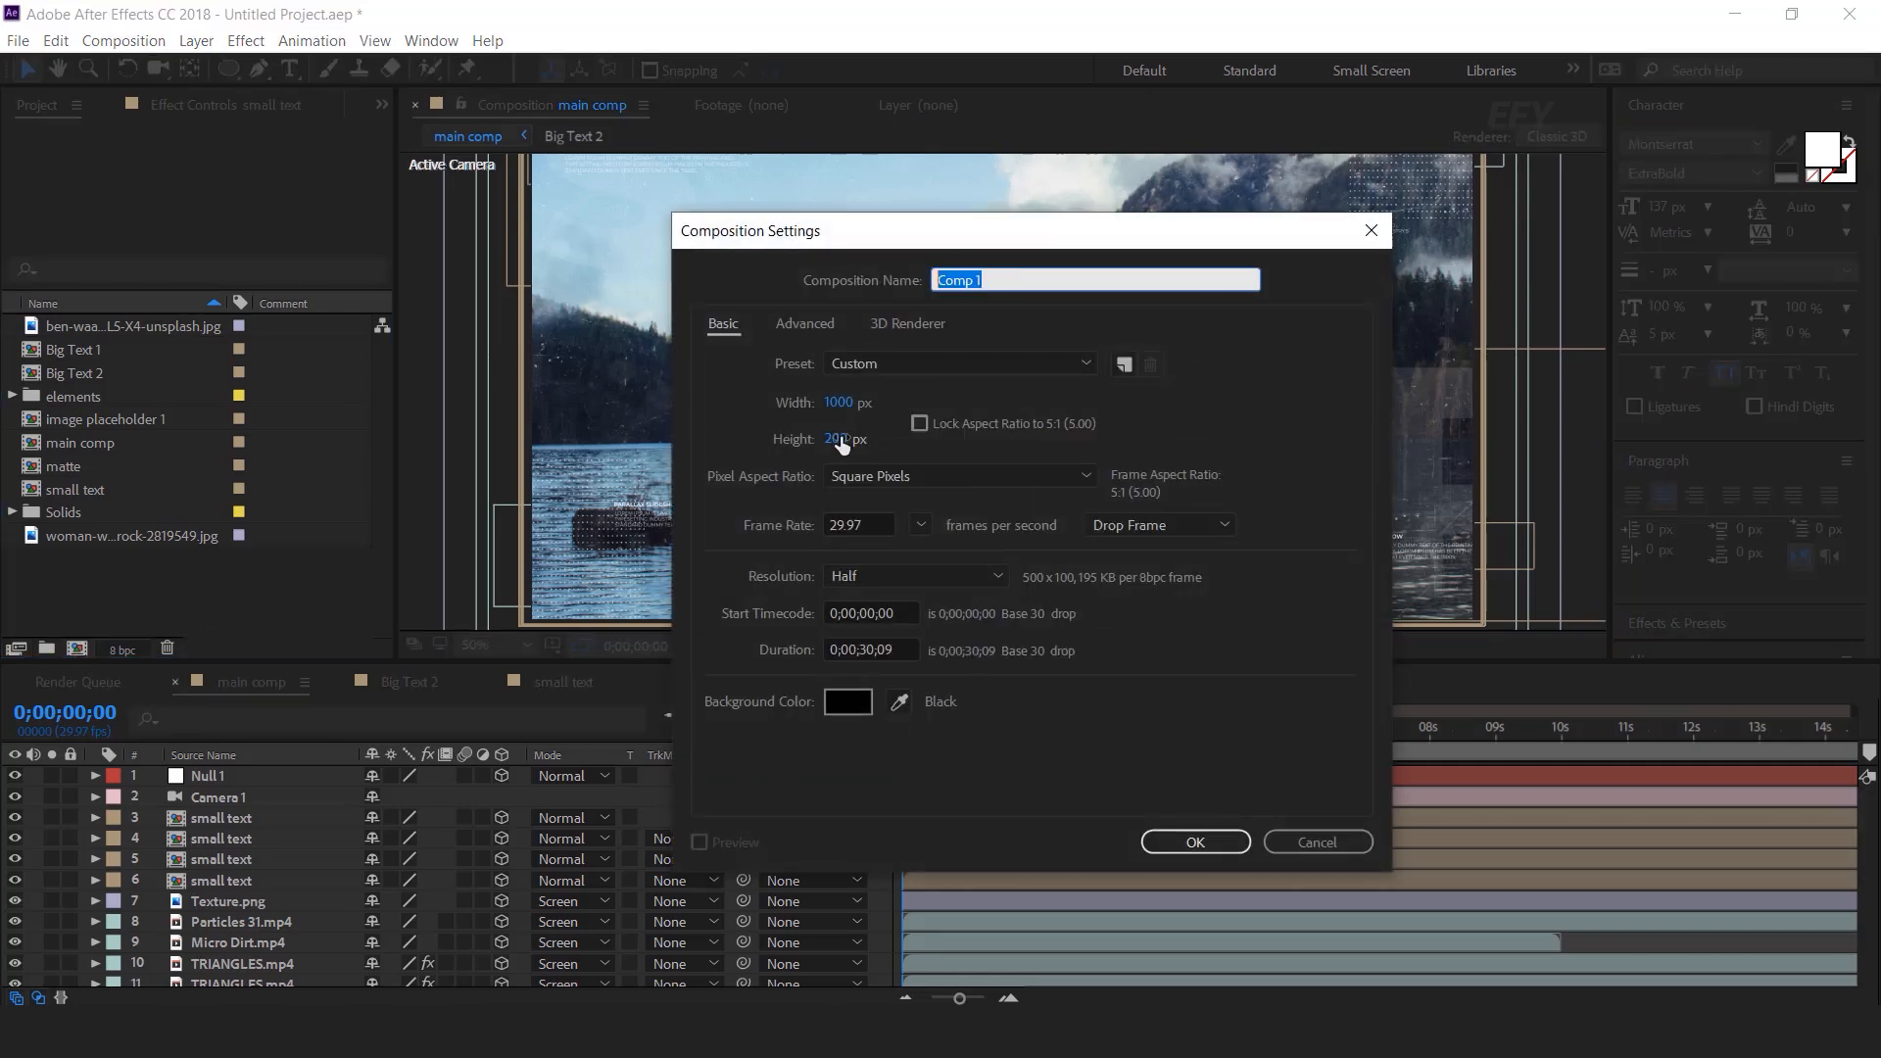
pyautogui.click(839, 403)
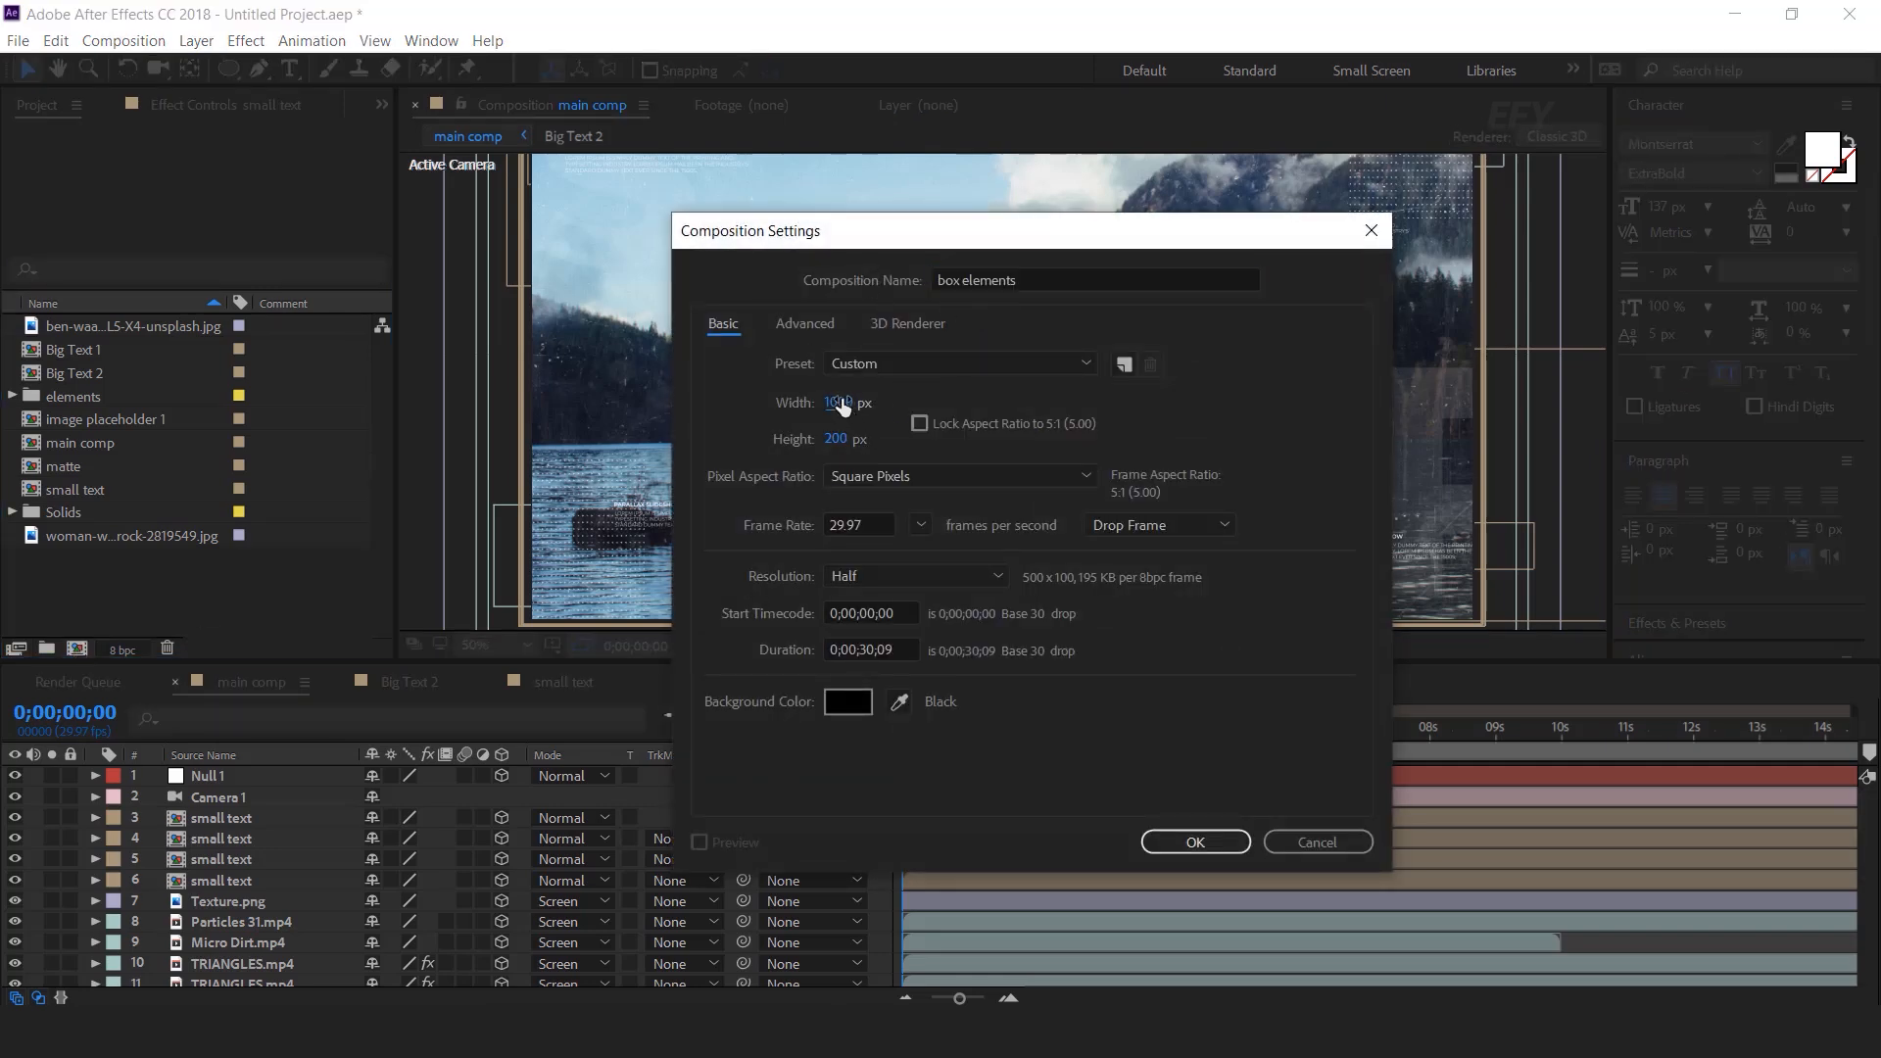
pyautogui.press('Tab')
pyautogui.write('100')
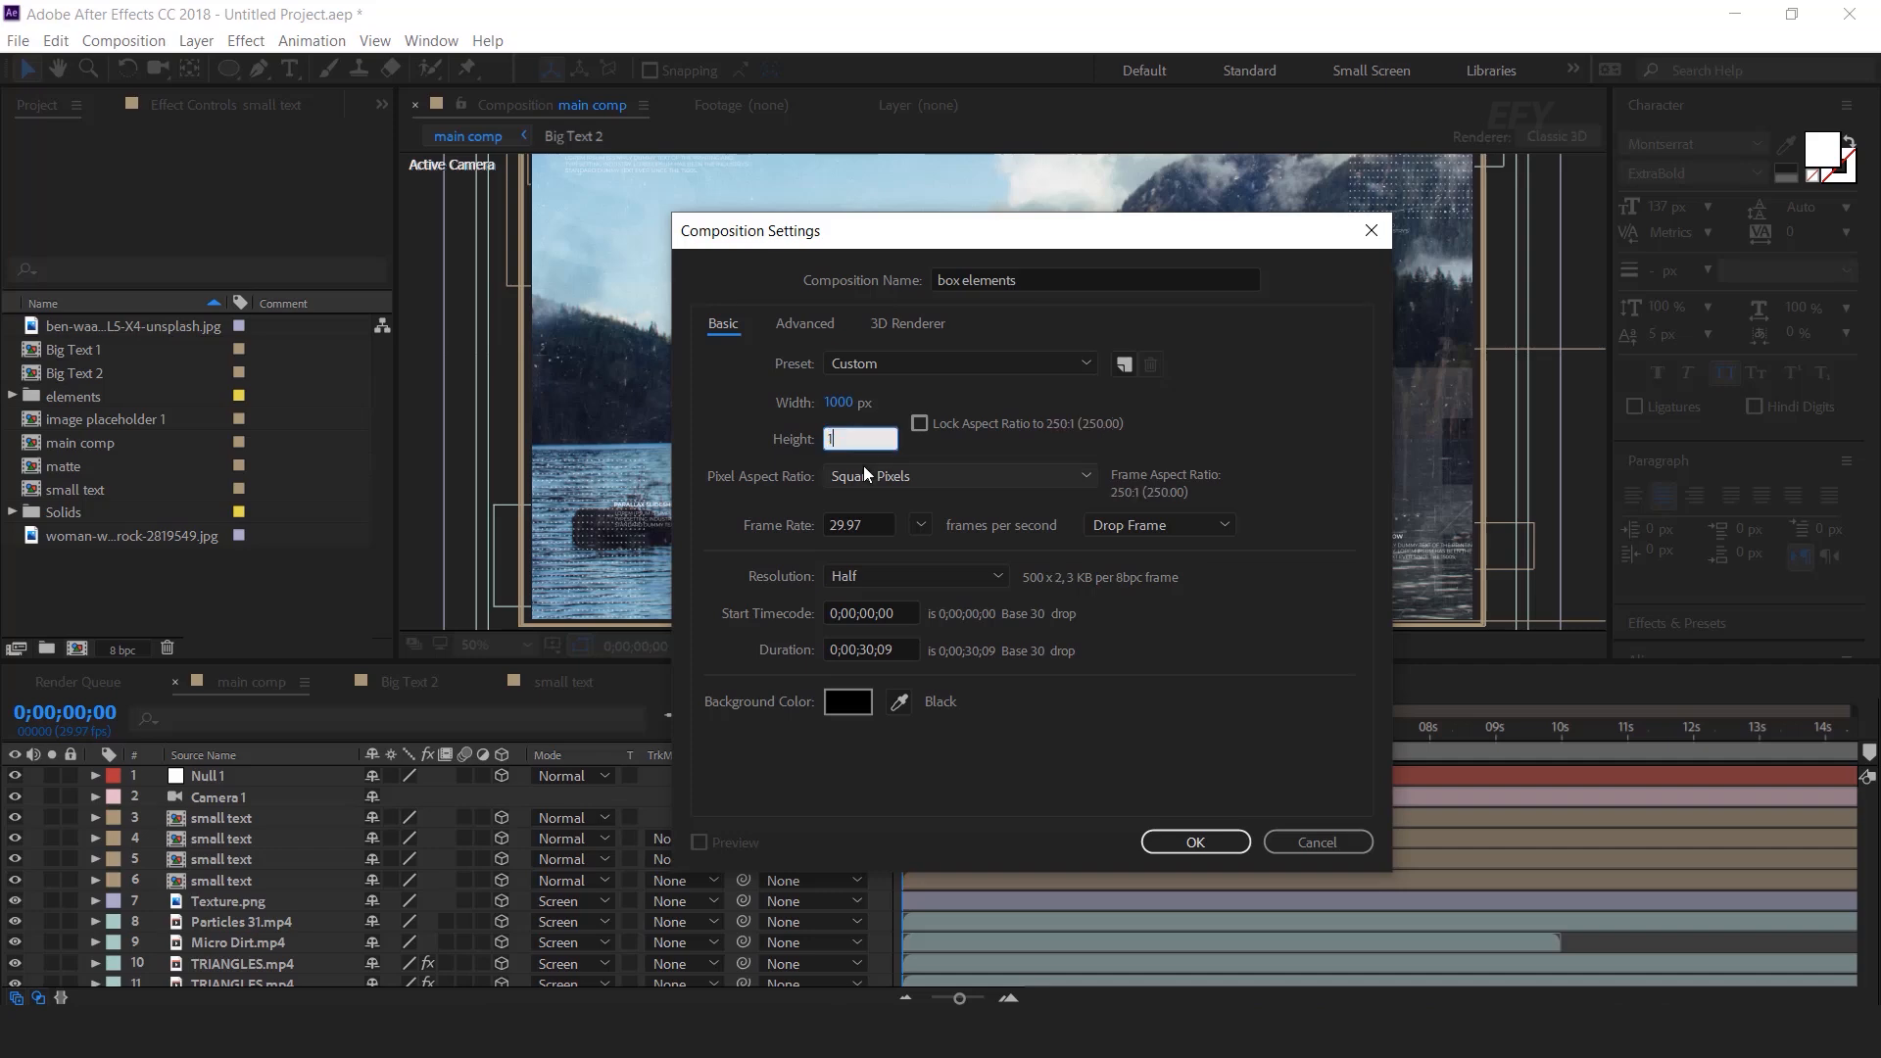
pyautogui.write('0')
pyautogui.press('Return')
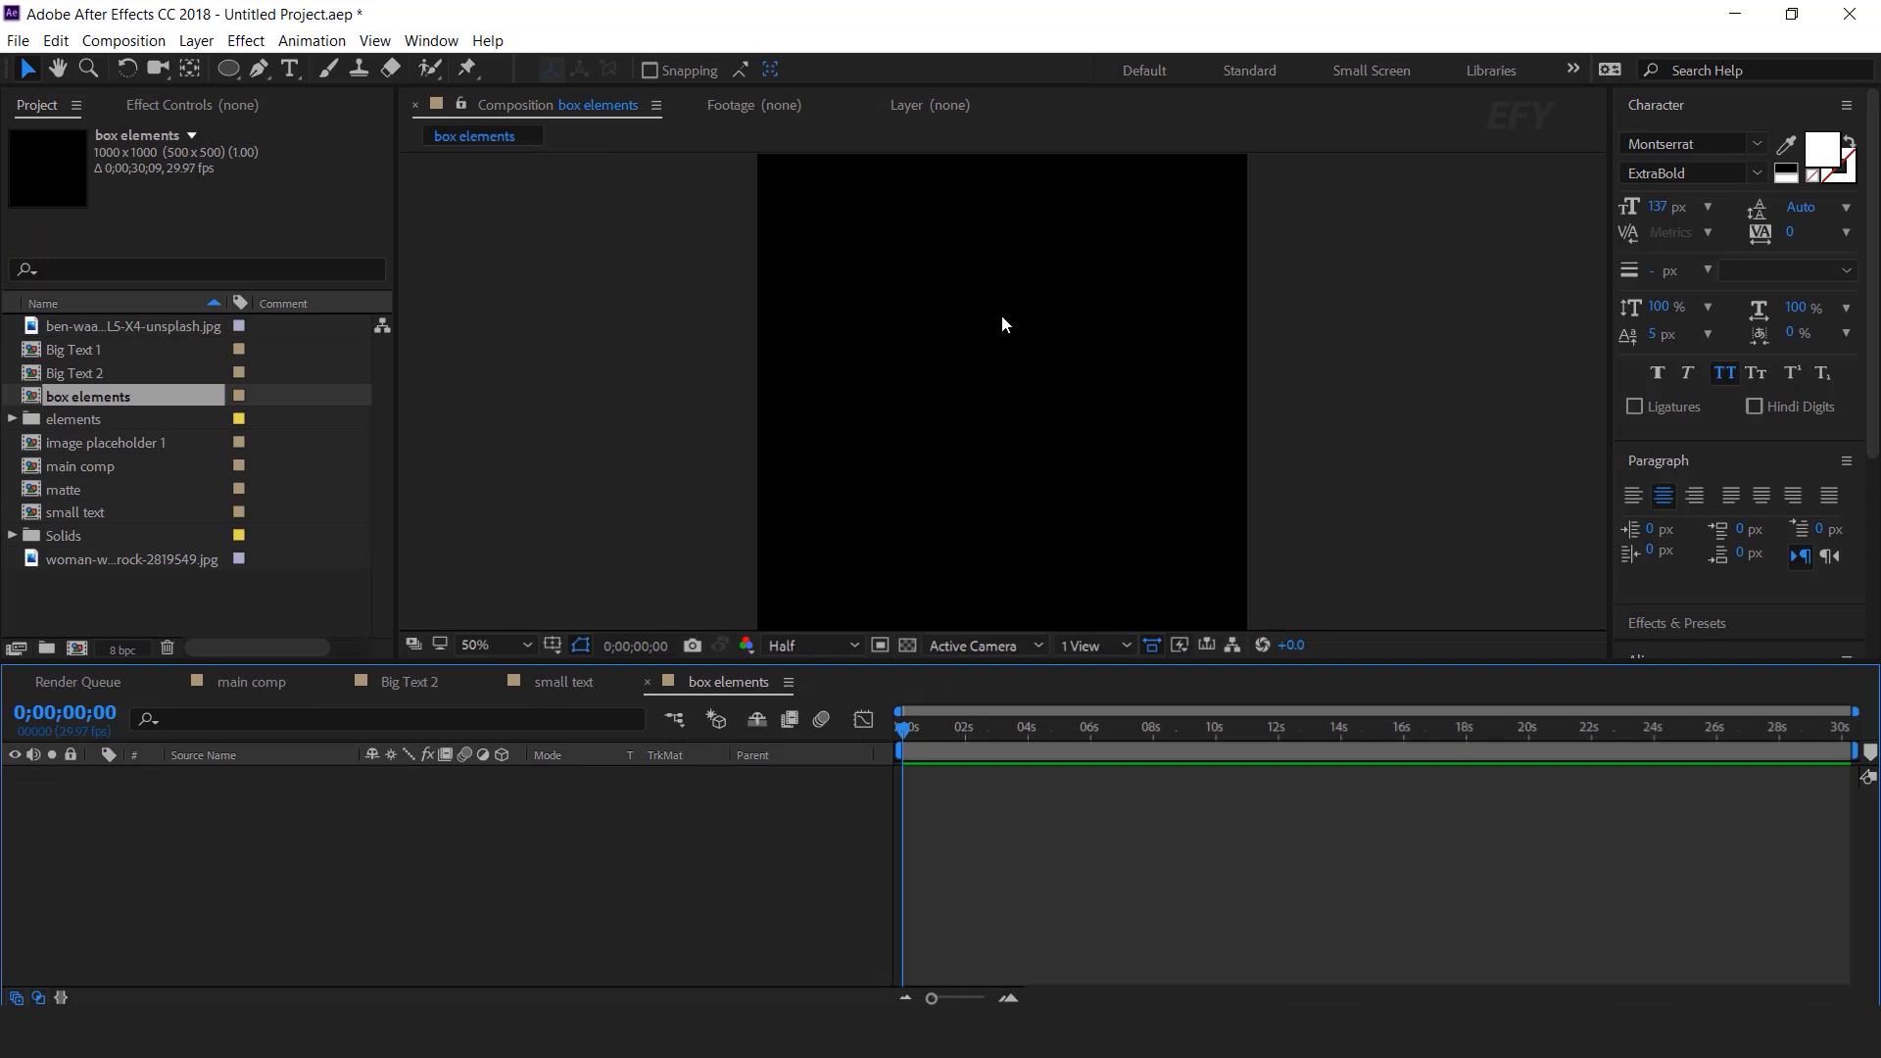
# Step: Draw a small square with the Rectangle tool near the upper-left corner of the box elements composition
pyautogui.click(228, 68)
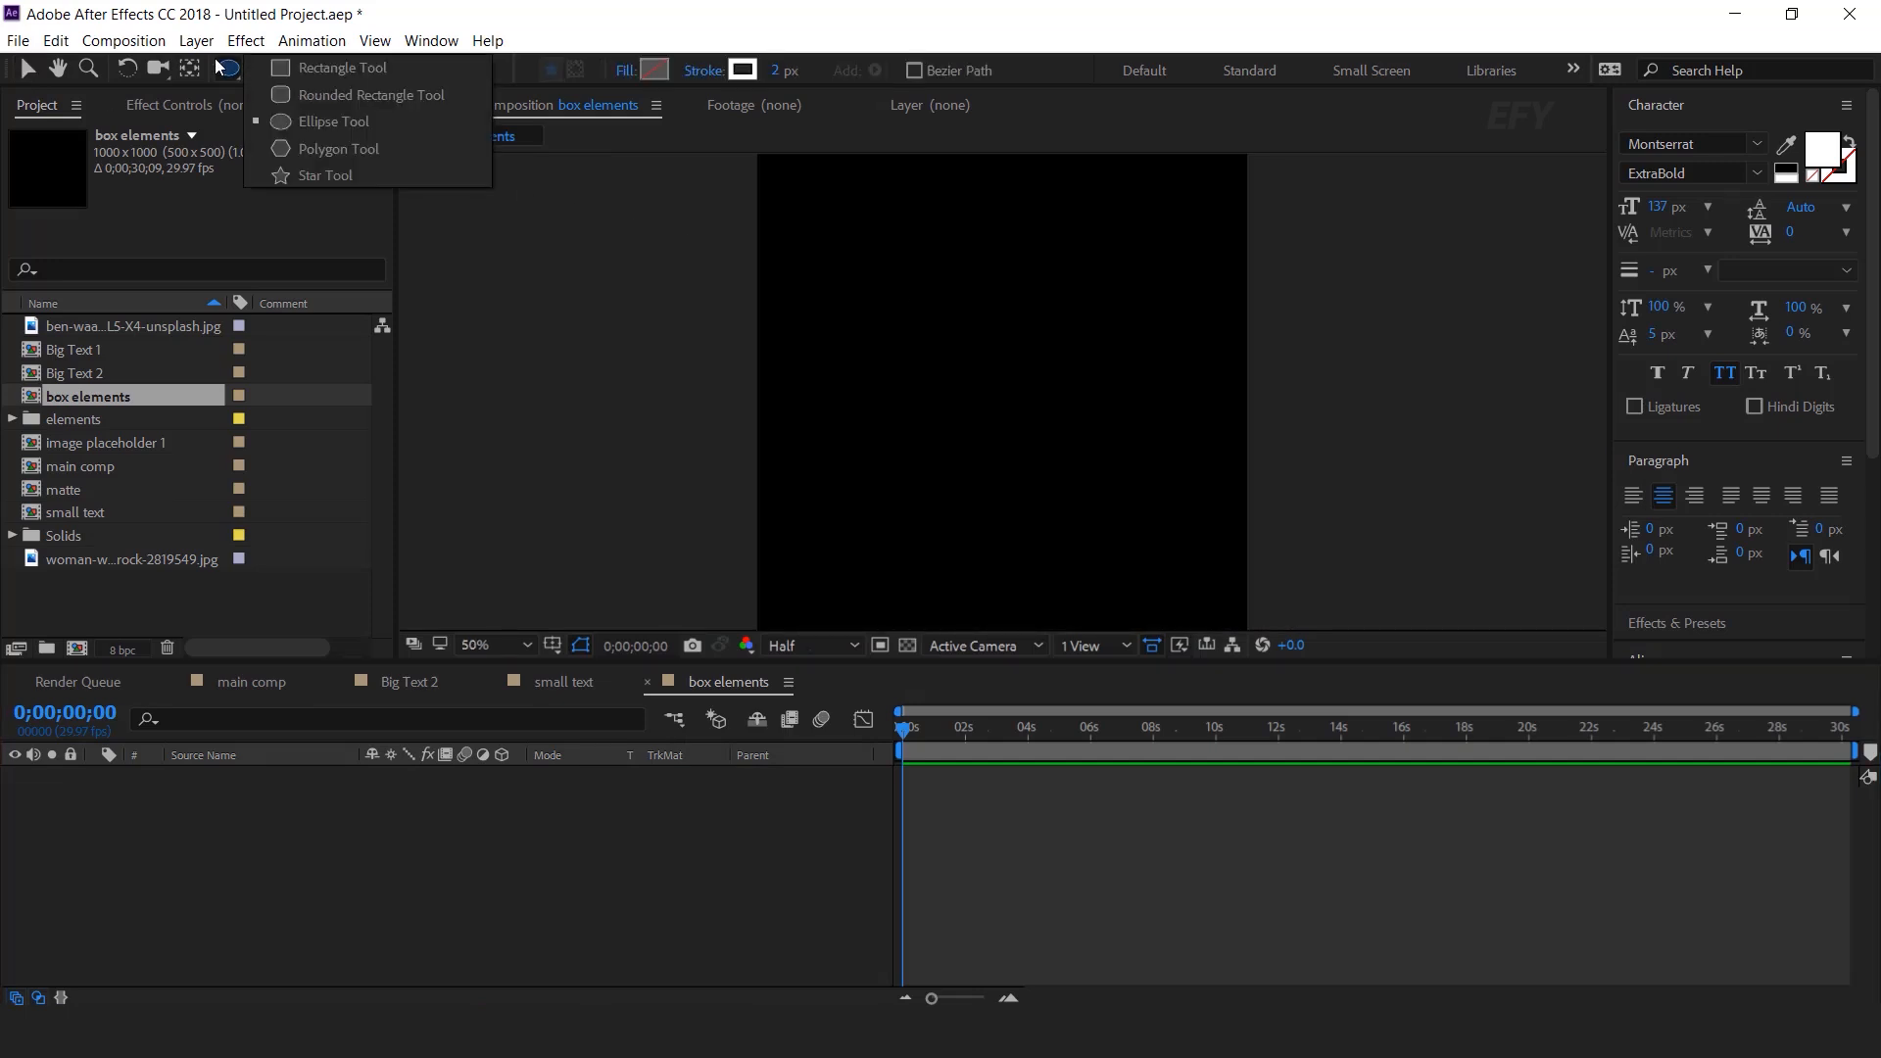
pyautogui.click(342, 69)
pyautogui.moveTo(806, 196); pyautogui.dragTo(847, 237)
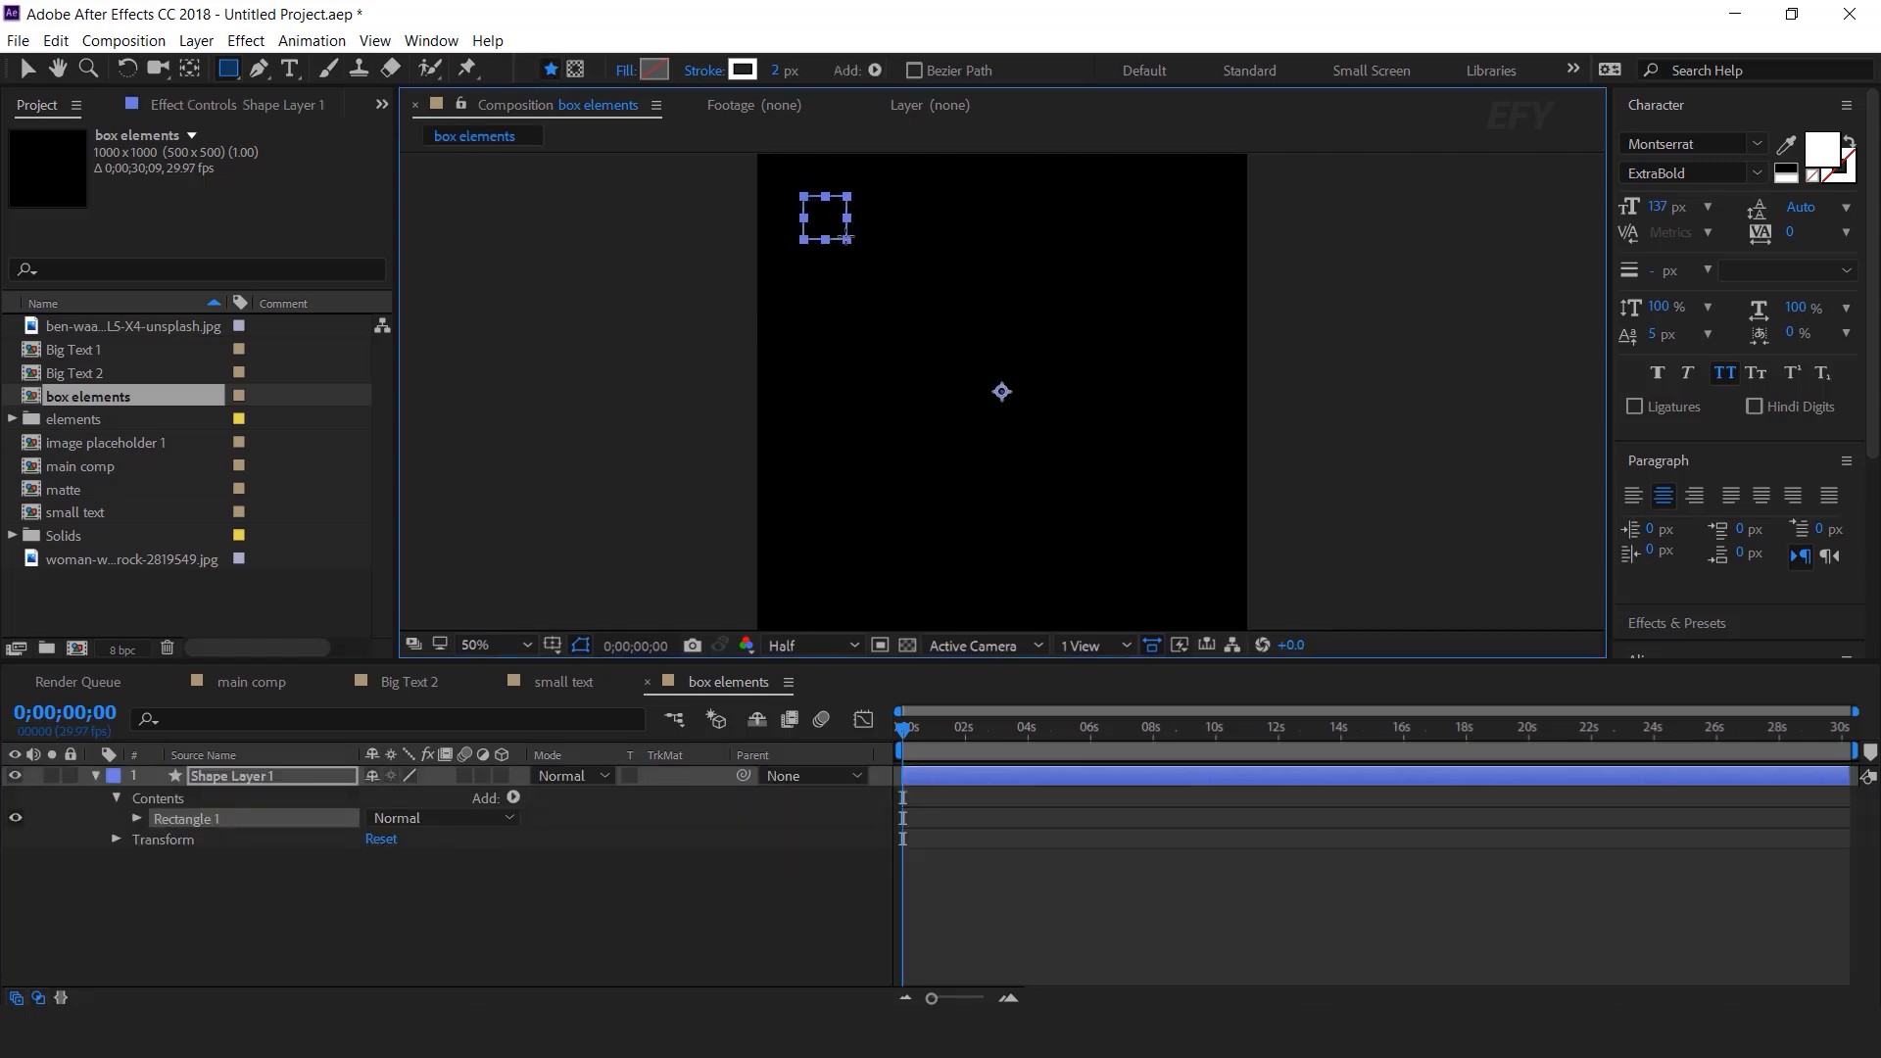
# Step: Remove the square's stroke and give it a solid white fill
pyautogui.click(698, 73)
pyautogui.click(819, 449)
pyautogui.click(910, 592)
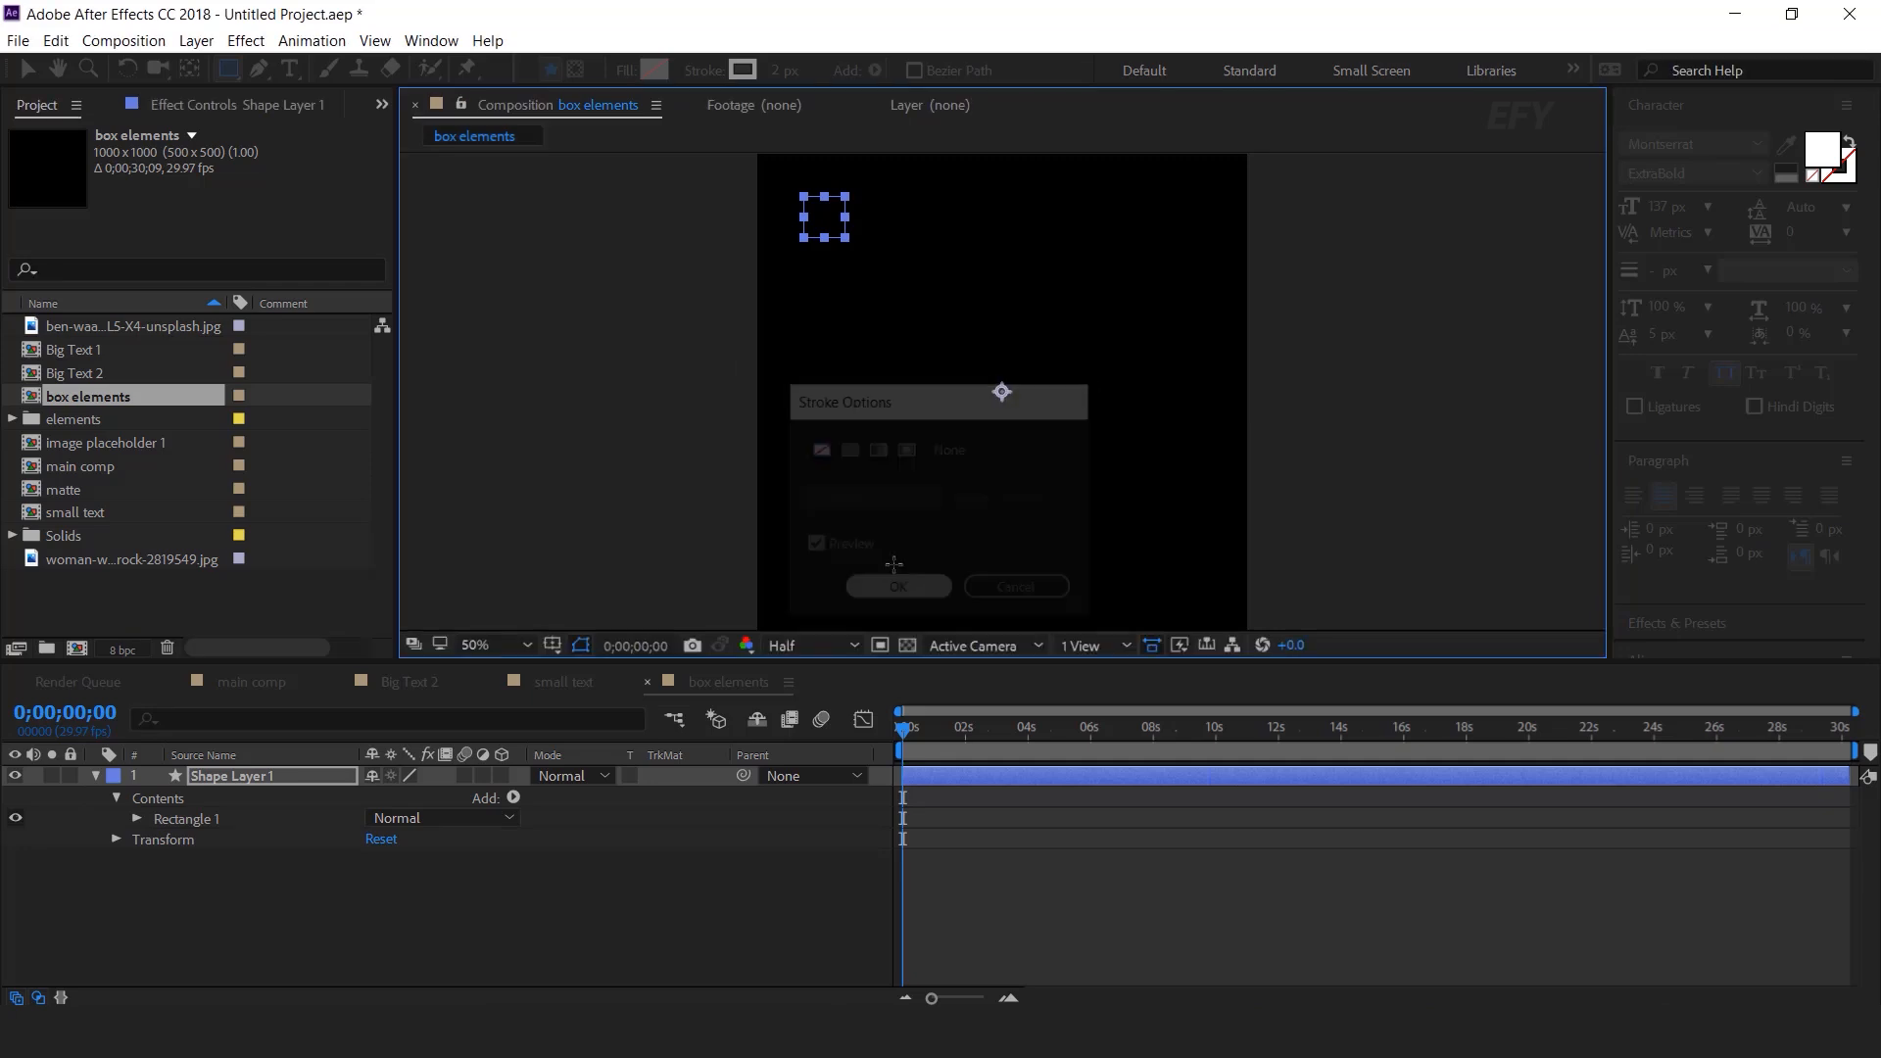
pyautogui.click(626, 71)
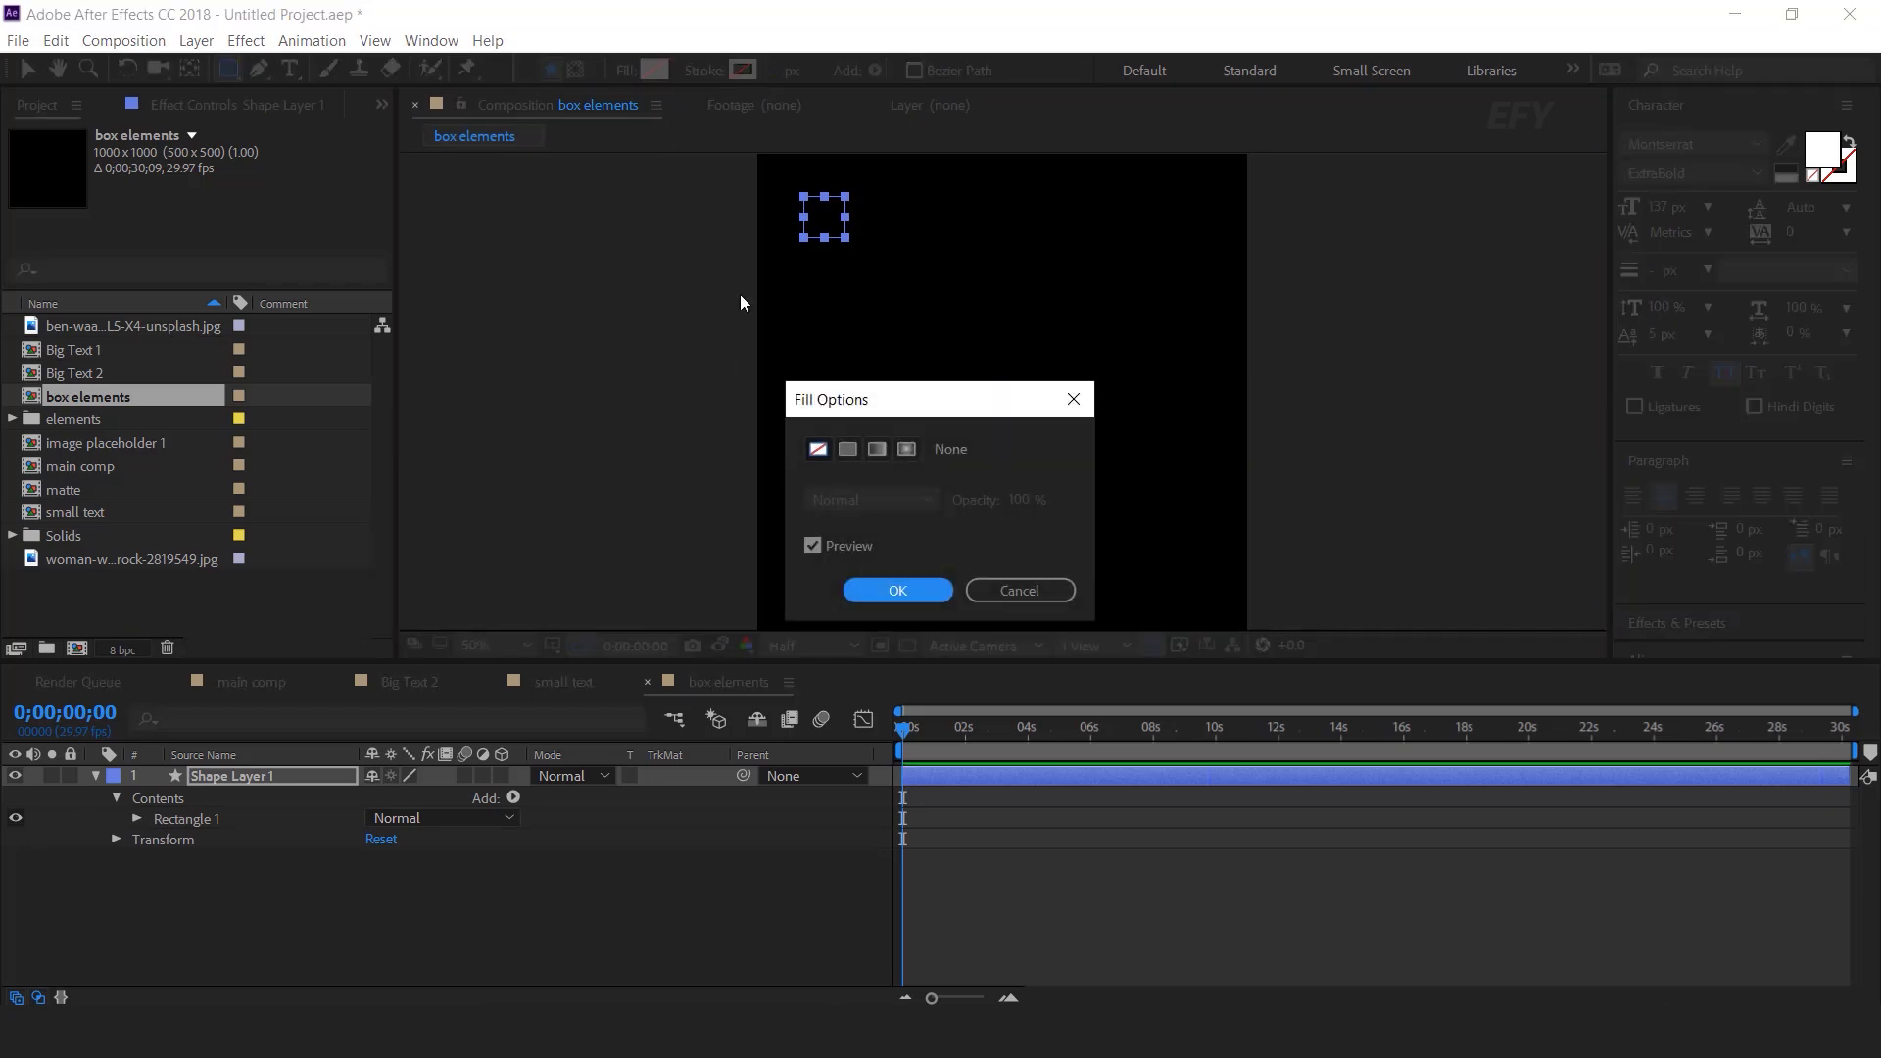
pyautogui.click(848, 449)
pyautogui.click(906, 590)
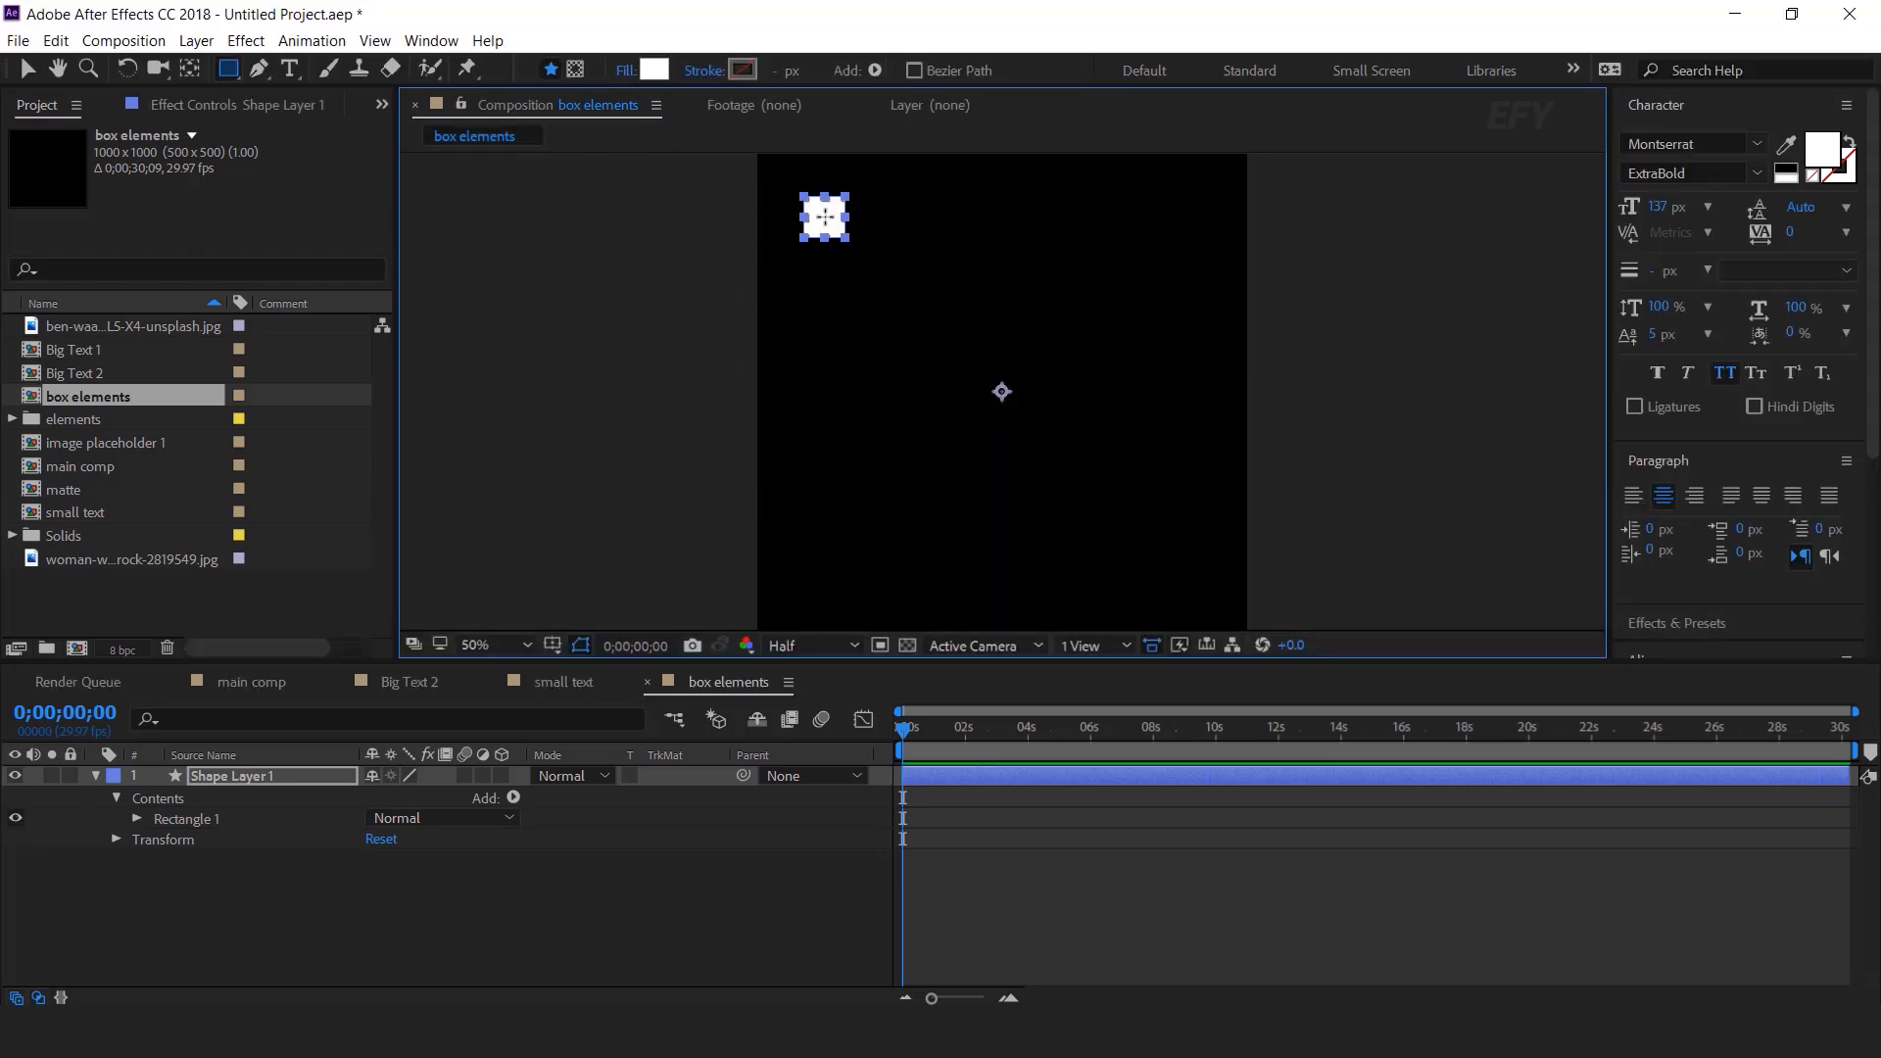
pyautogui.click(29, 68)
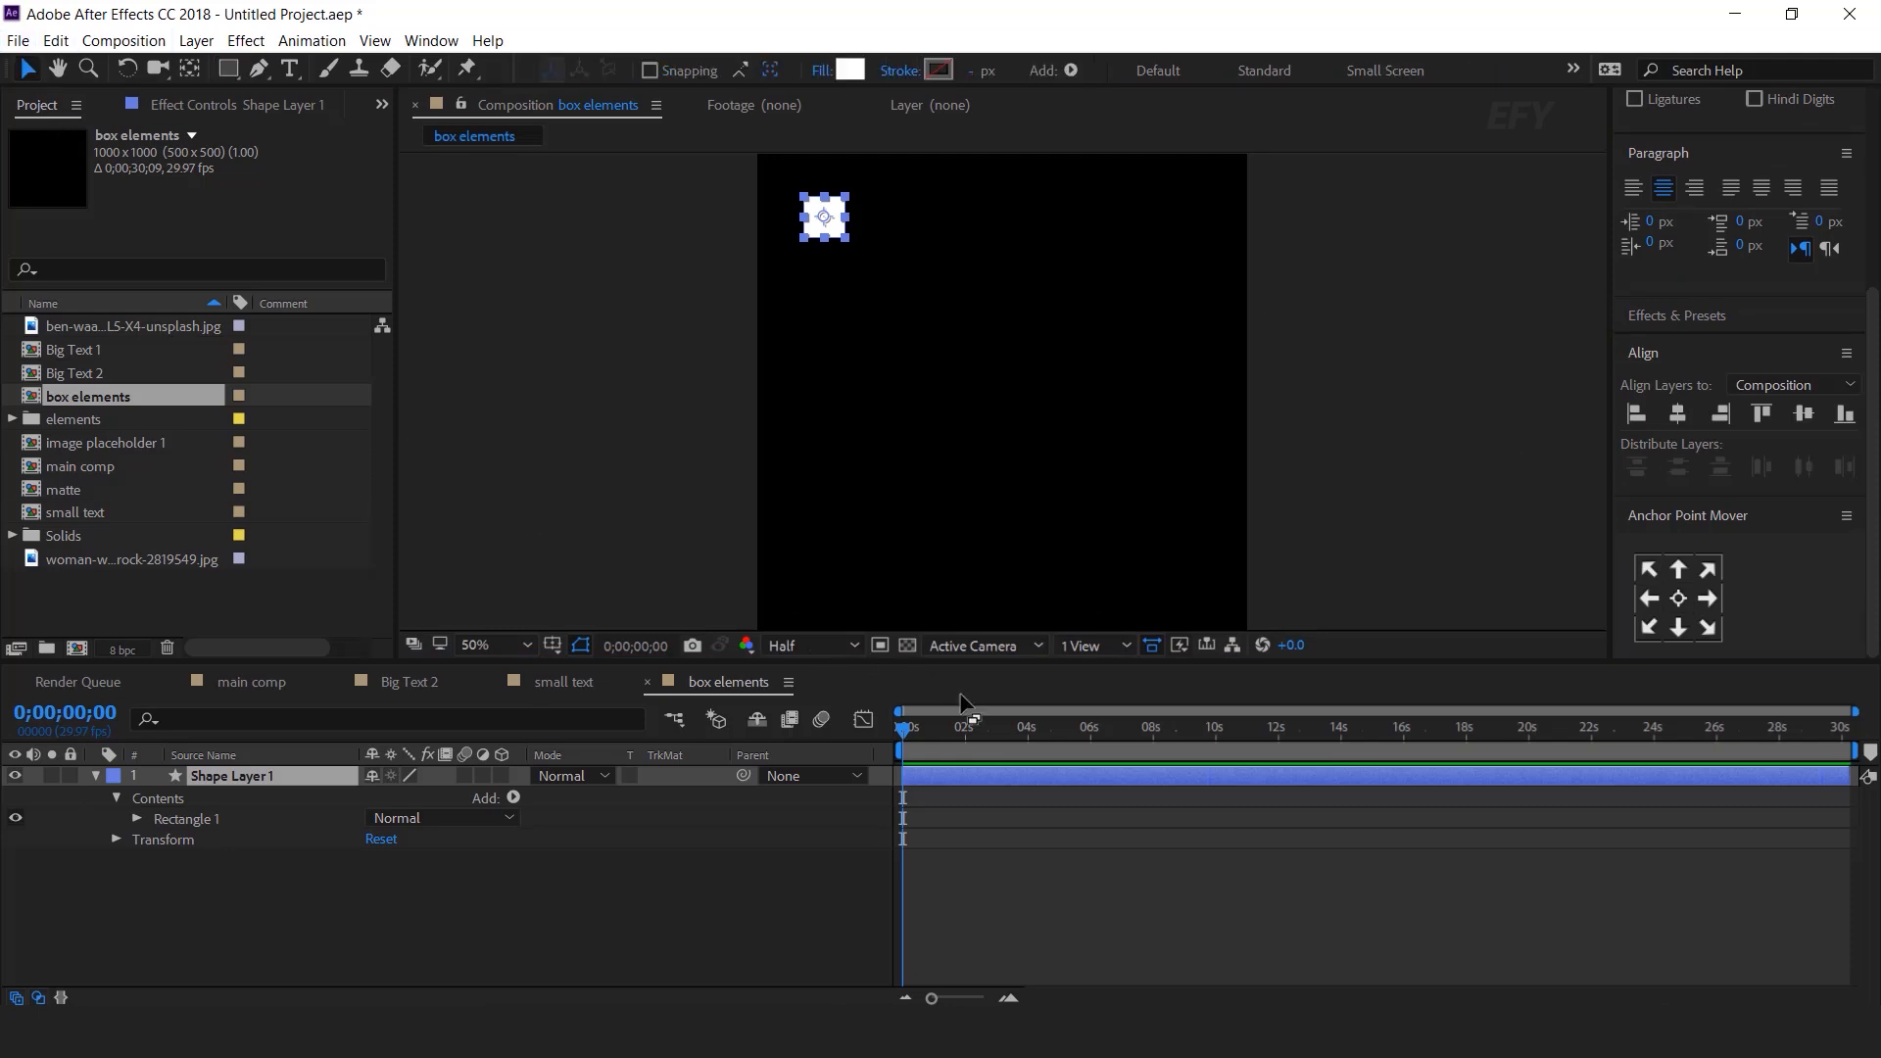
# Step: Start animating the square's opacity with a 10% keyframe at the beginning of the composition
pyautogui.click(962, 774)
pyautogui.press('t')
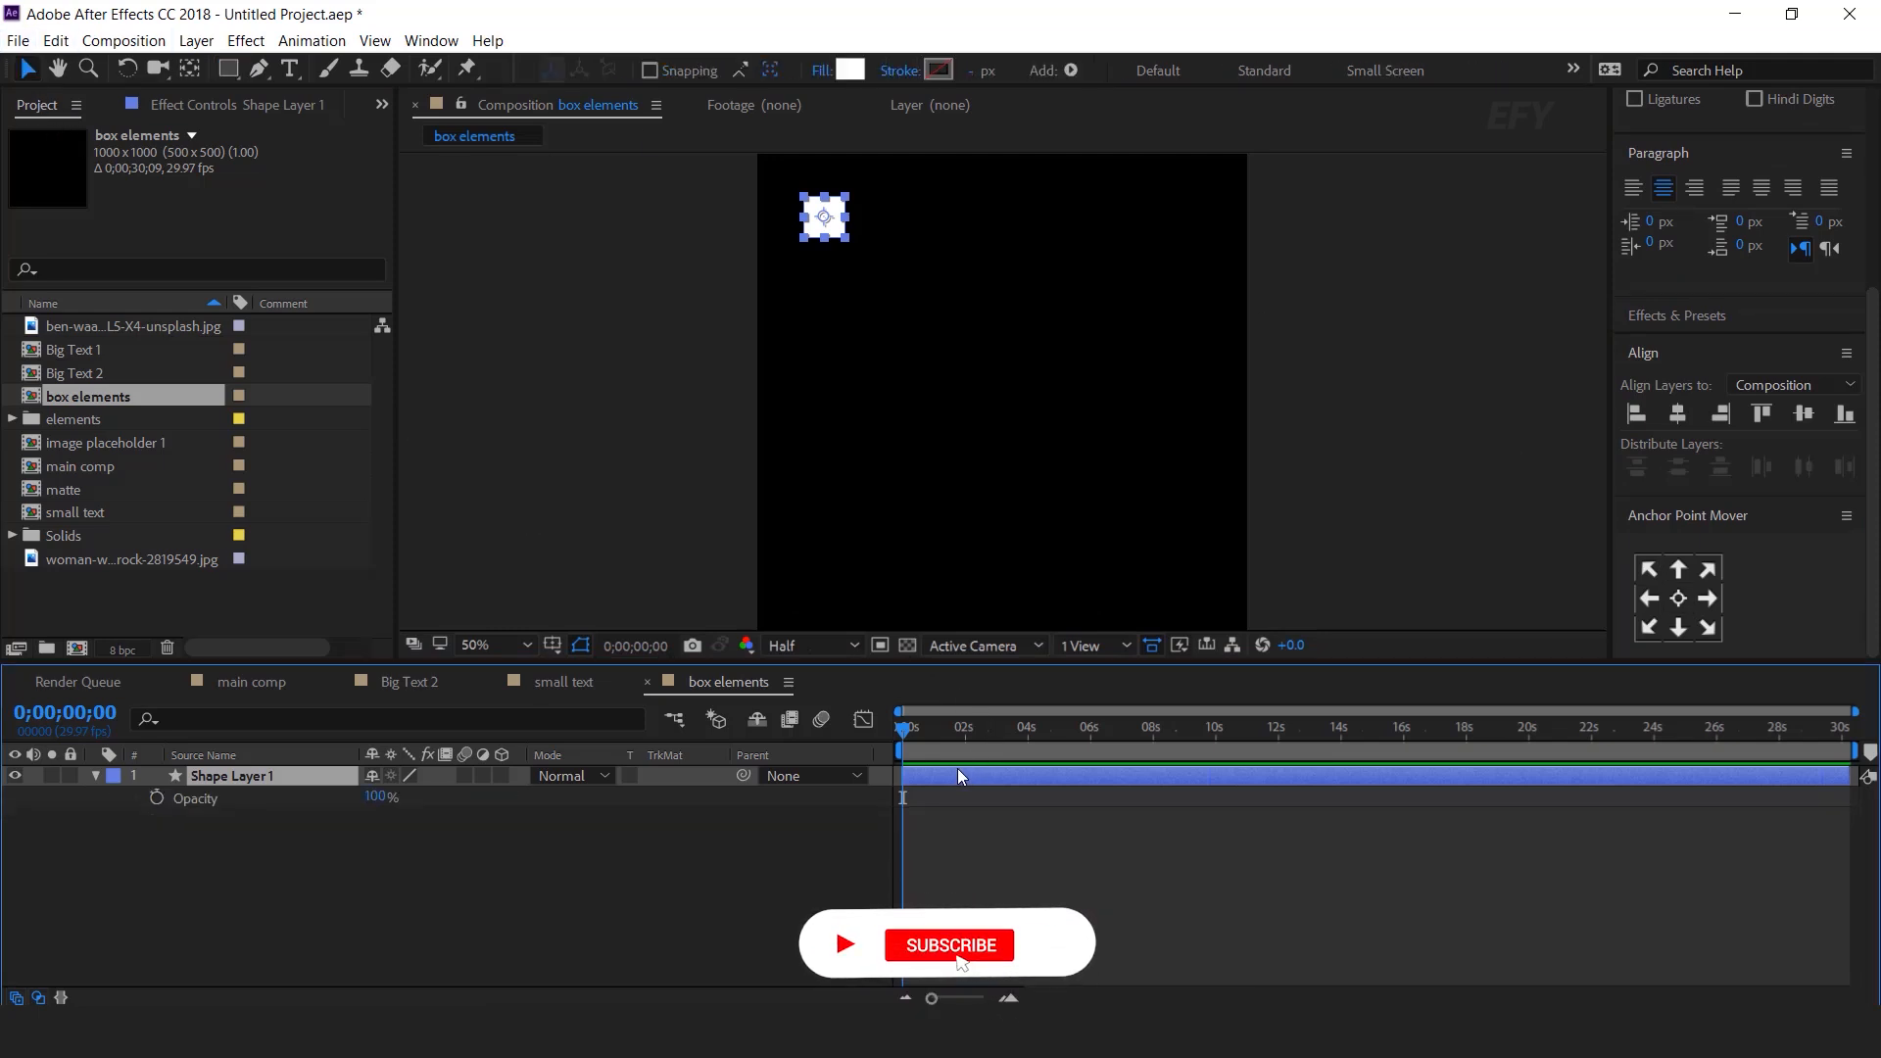
pyautogui.click(156, 798)
pyautogui.click(377, 798)
pyautogui.write('10')
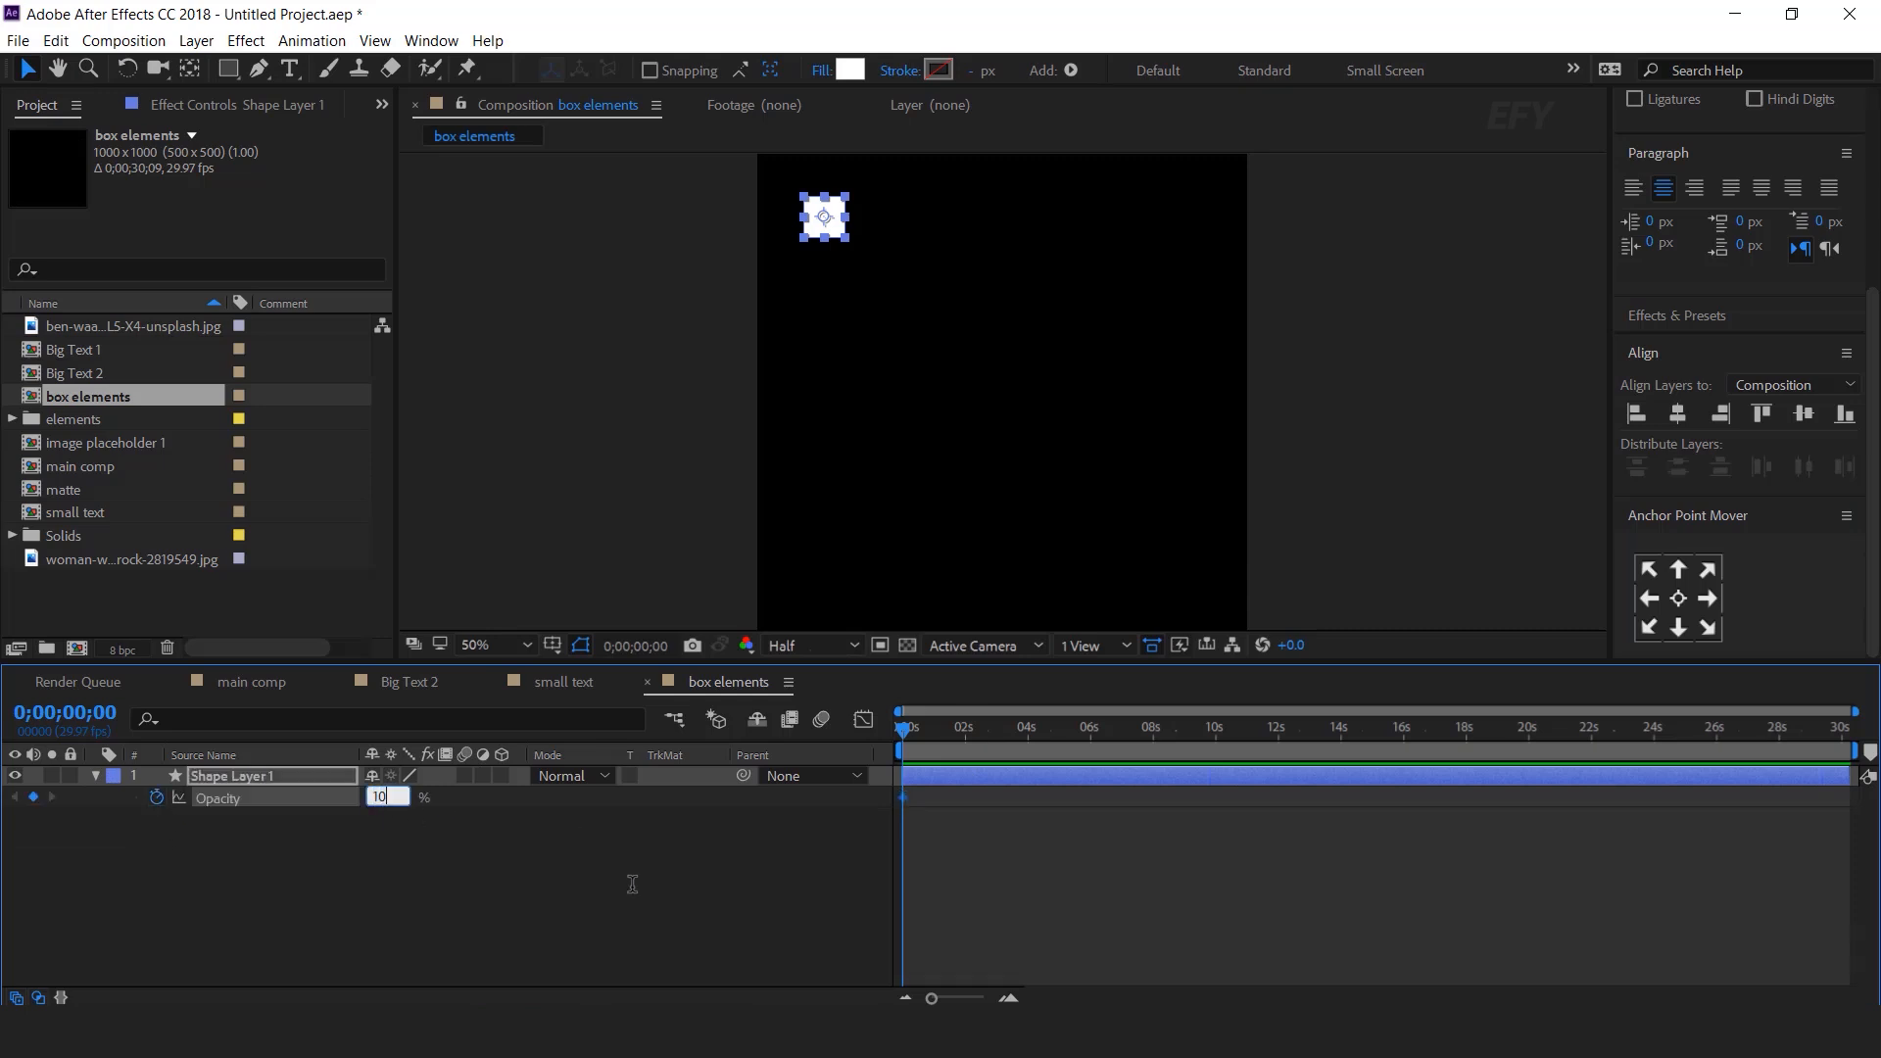
pyautogui.press('Return')
# Step: Add an opacity keyframe of 0% for the square at 0;00;00;29
pyautogui.press('=')
pyautogui.moveTo(907, 733); pyautogui.dragTo(967, 731)
pyautogui.click(376, 798)
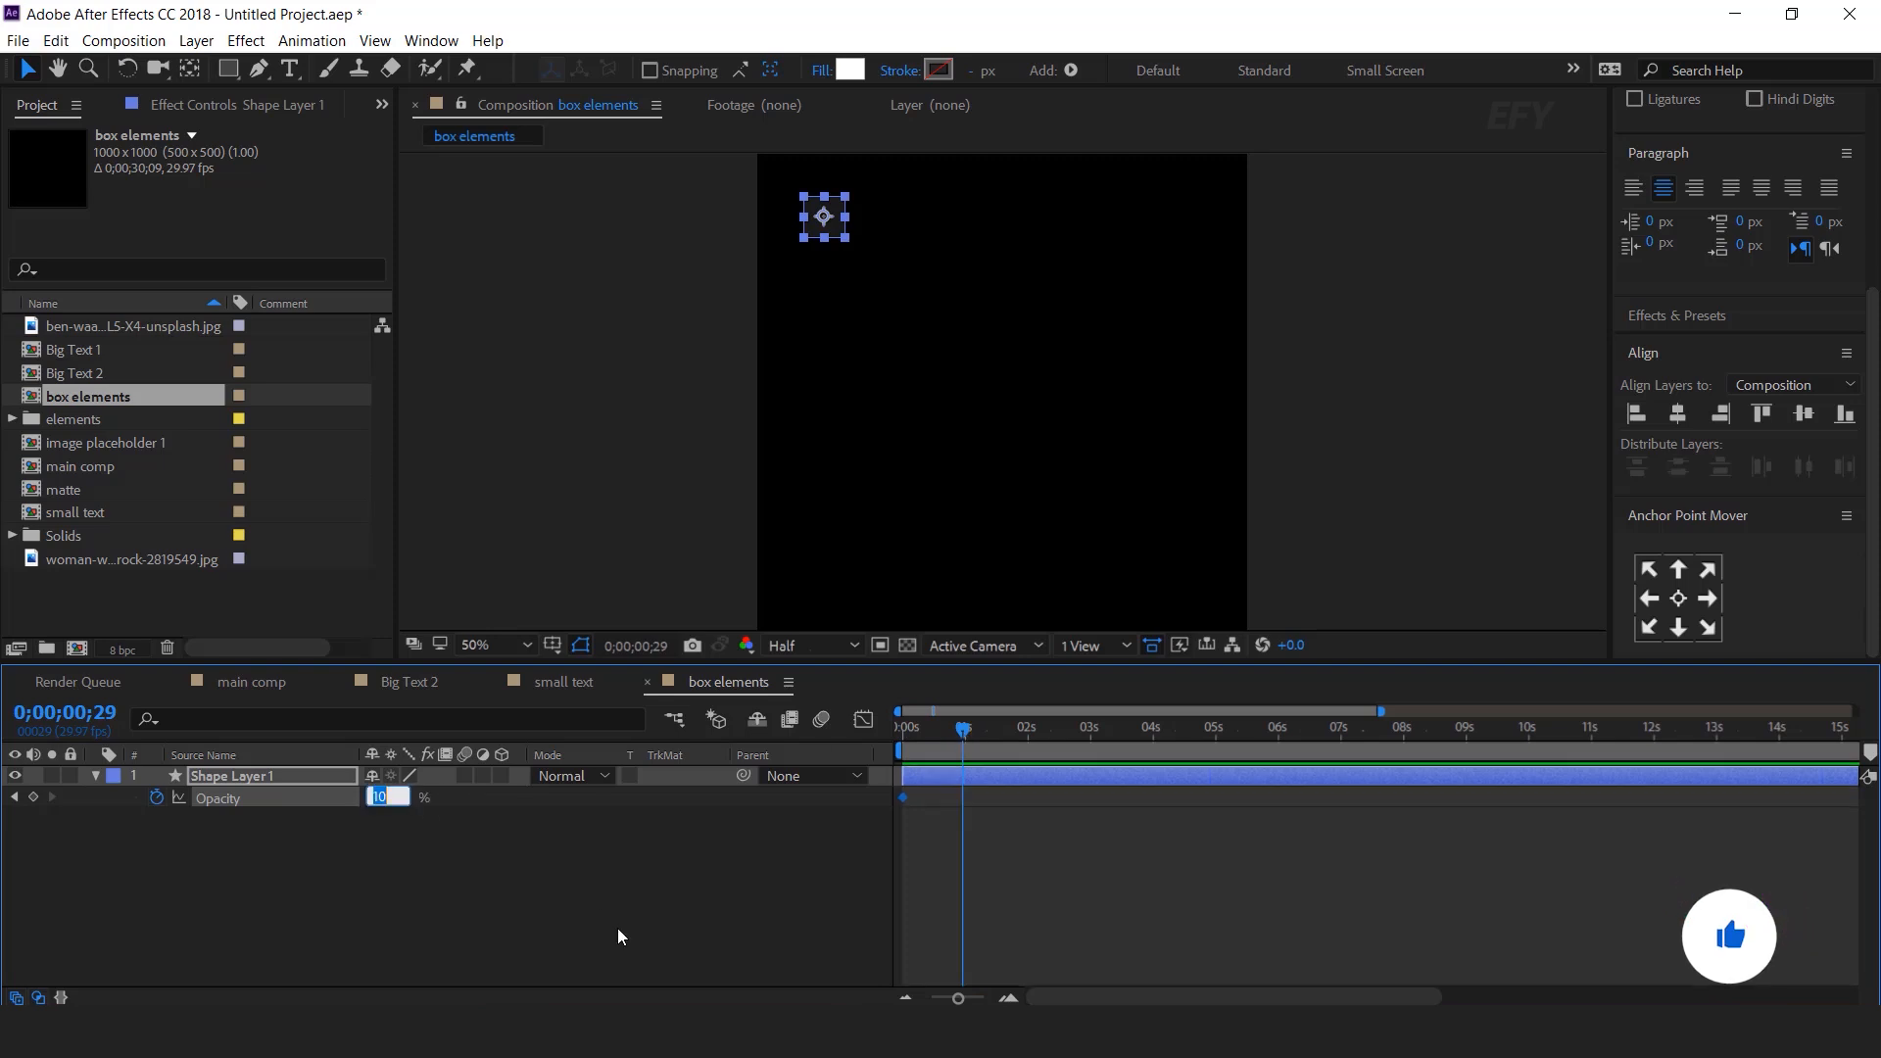
pyautogui.write('0')
pyautogui.press('Return')
# Step: Add a 10% opacity keyframe for the square at 0;00;01;28 and preview the fade from the start
pyautogui.moveTo(963, 731); pyautogui.dragTo(1024, 731)
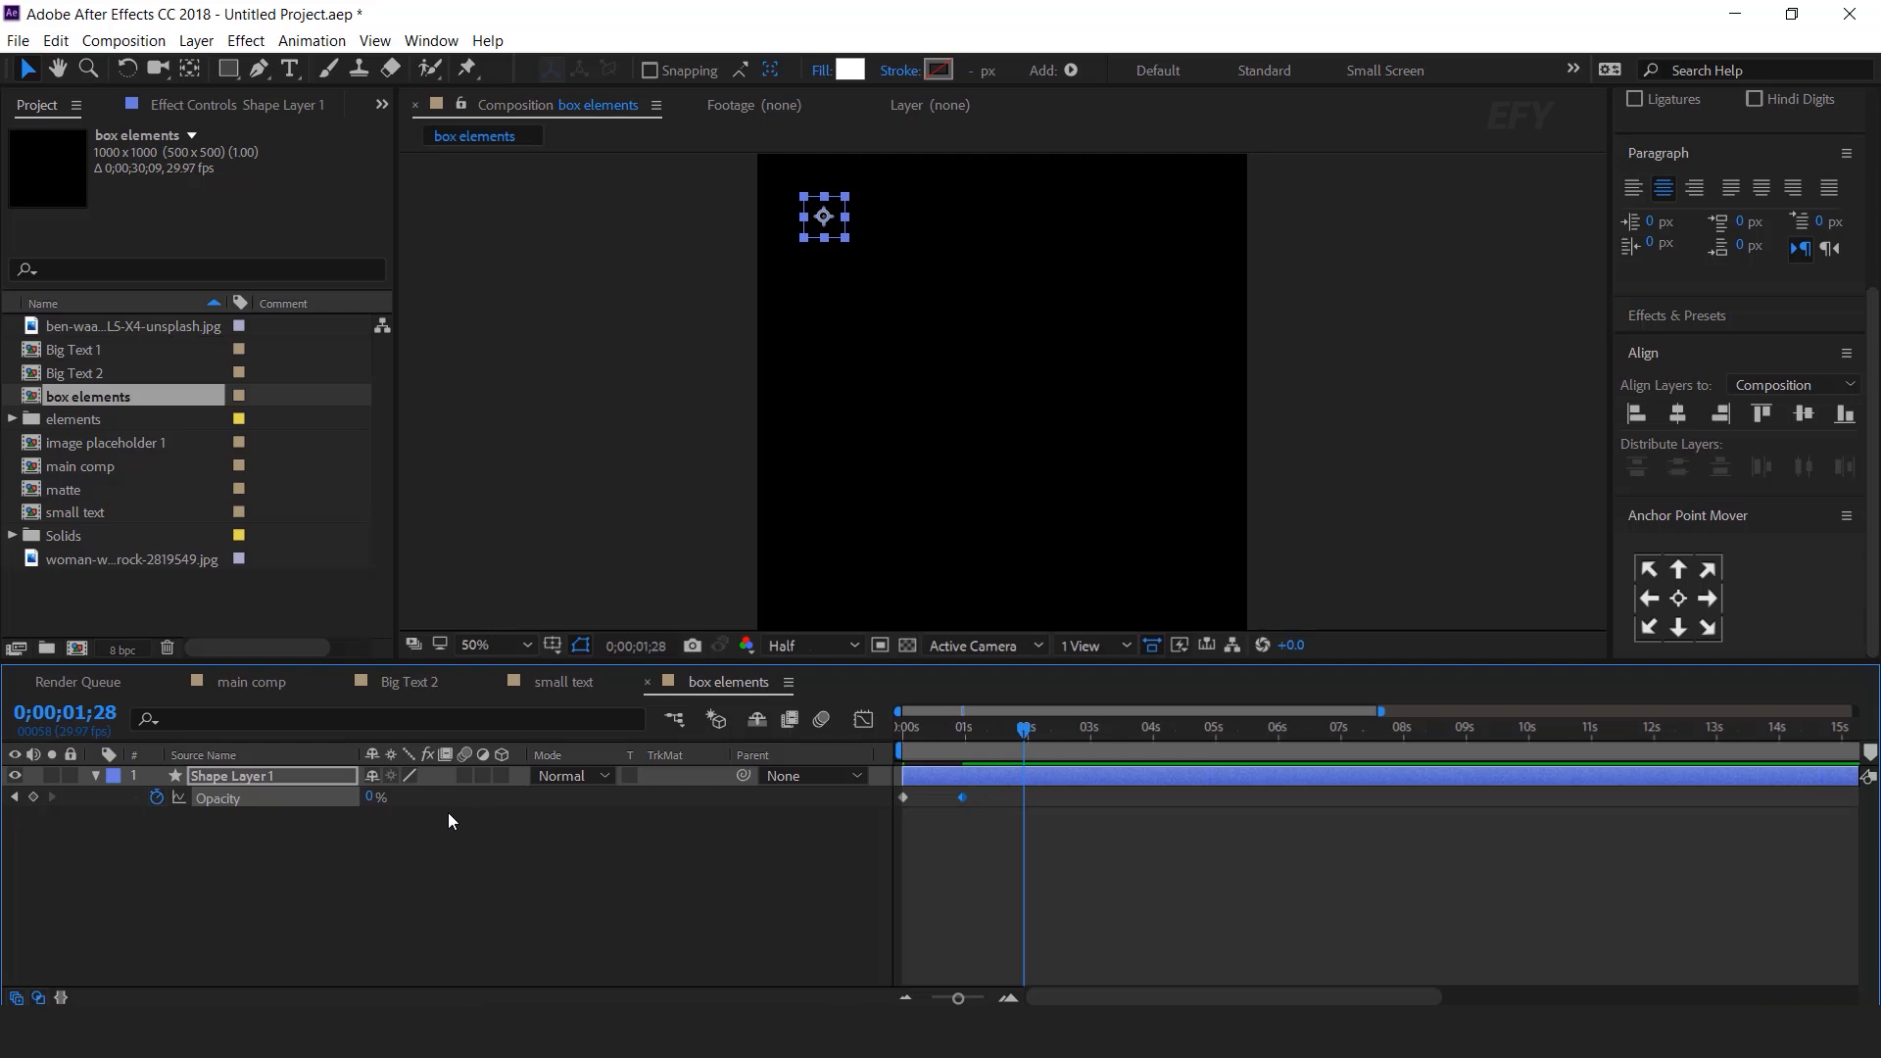
pyautogui.click(376, 797)
pyautogui.write('10')
pyautogui.press('Return')
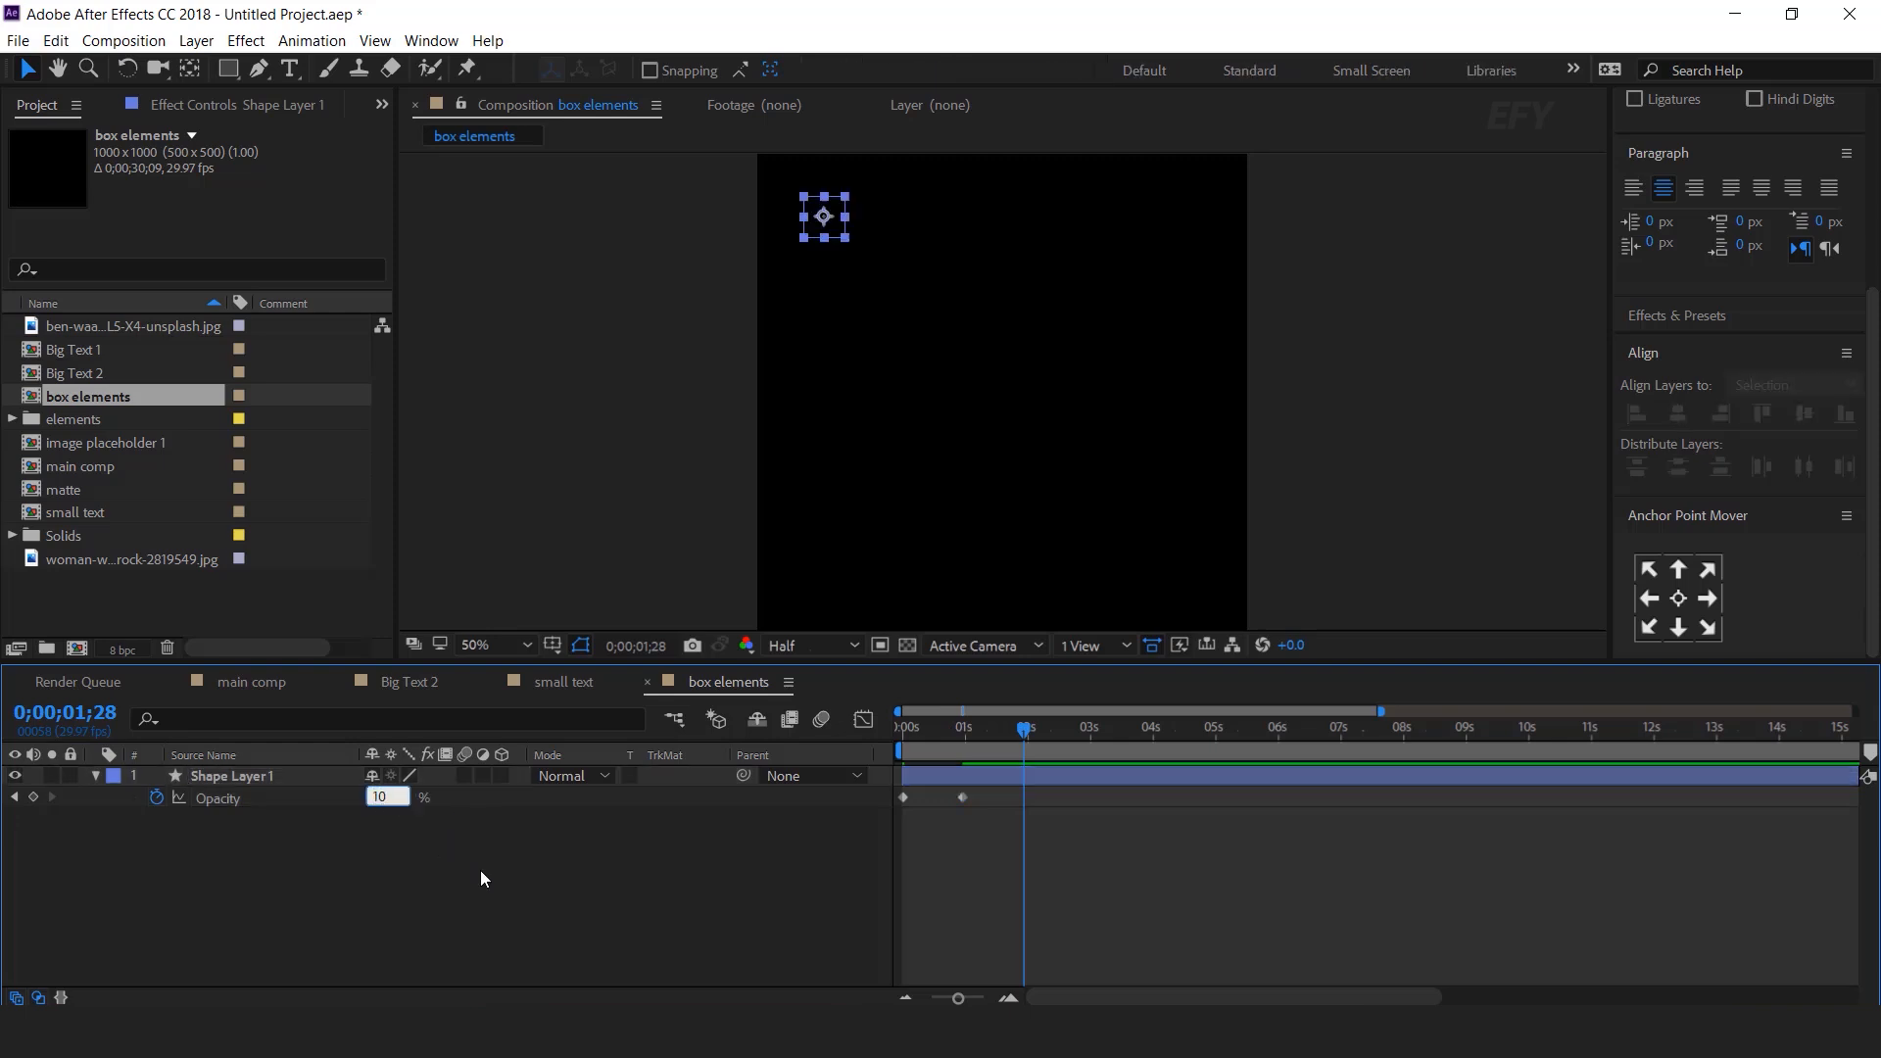
pyautogui.click(480, 870)
pyautogui.press('Home')
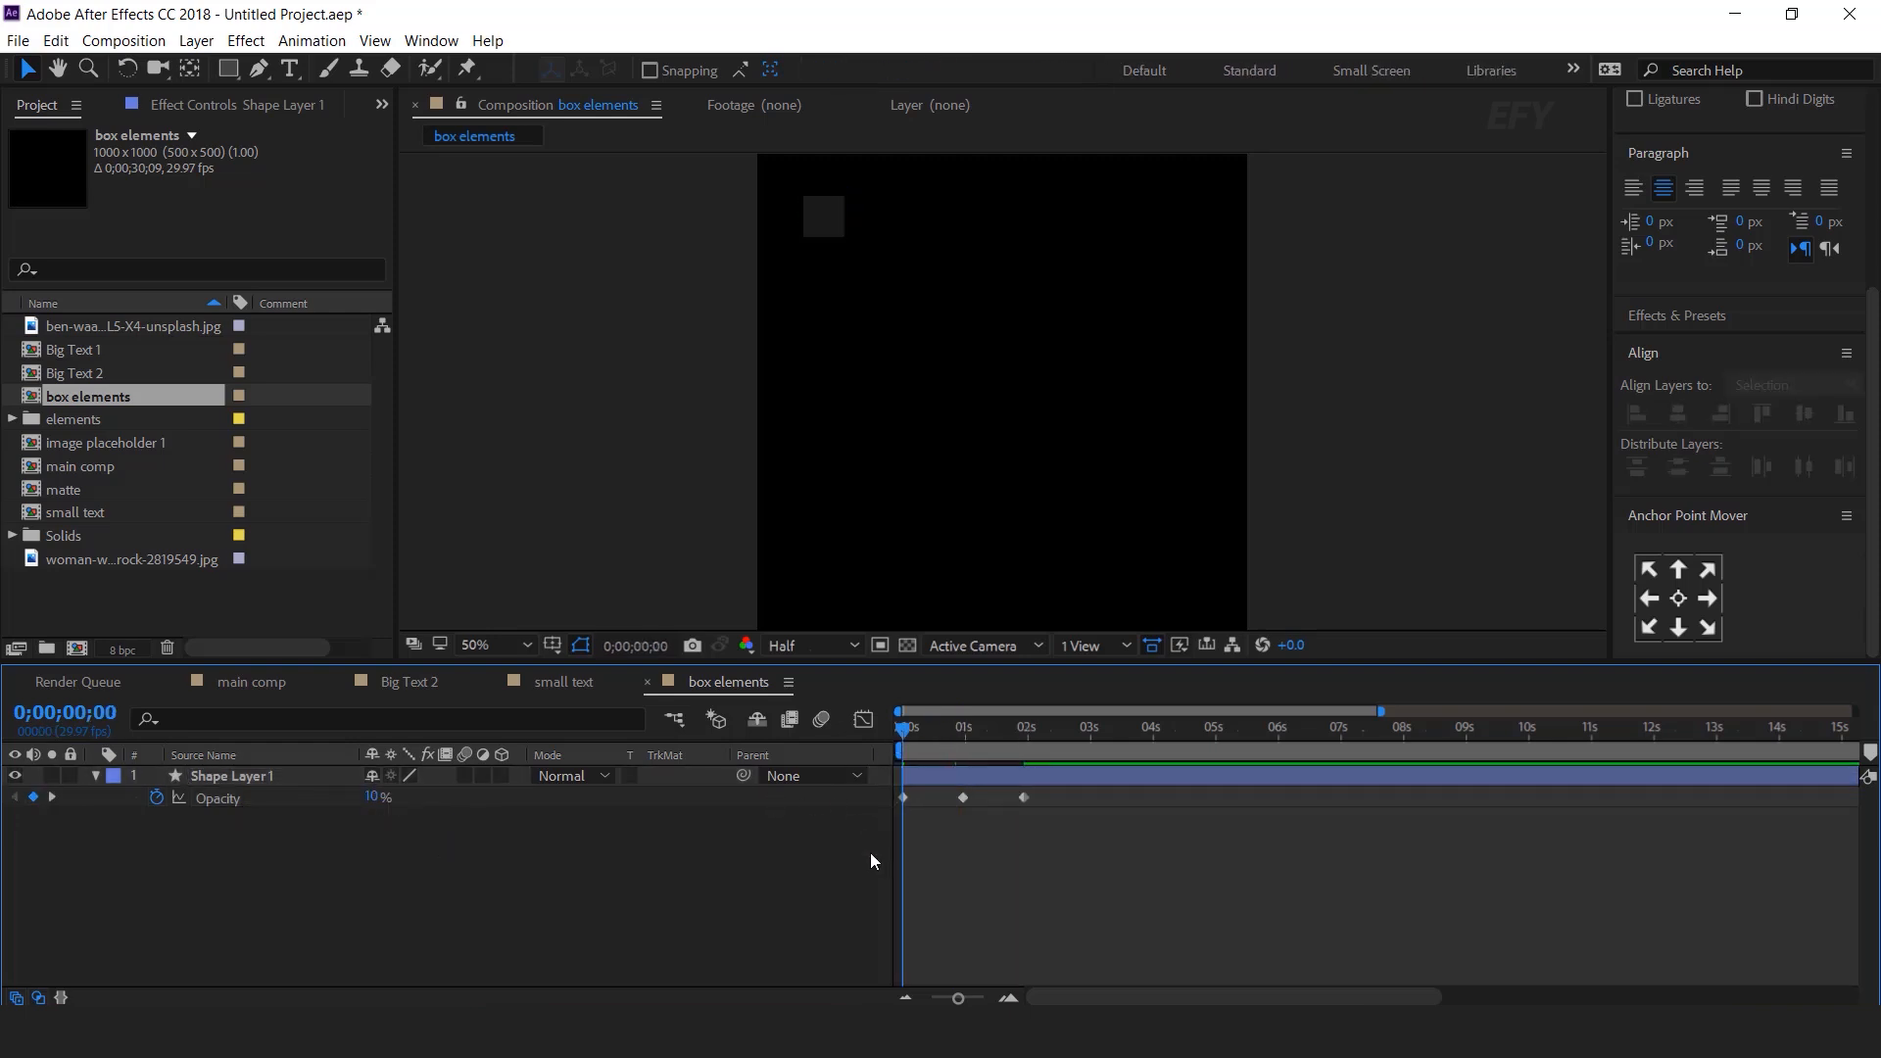
pyautogui.press('space')
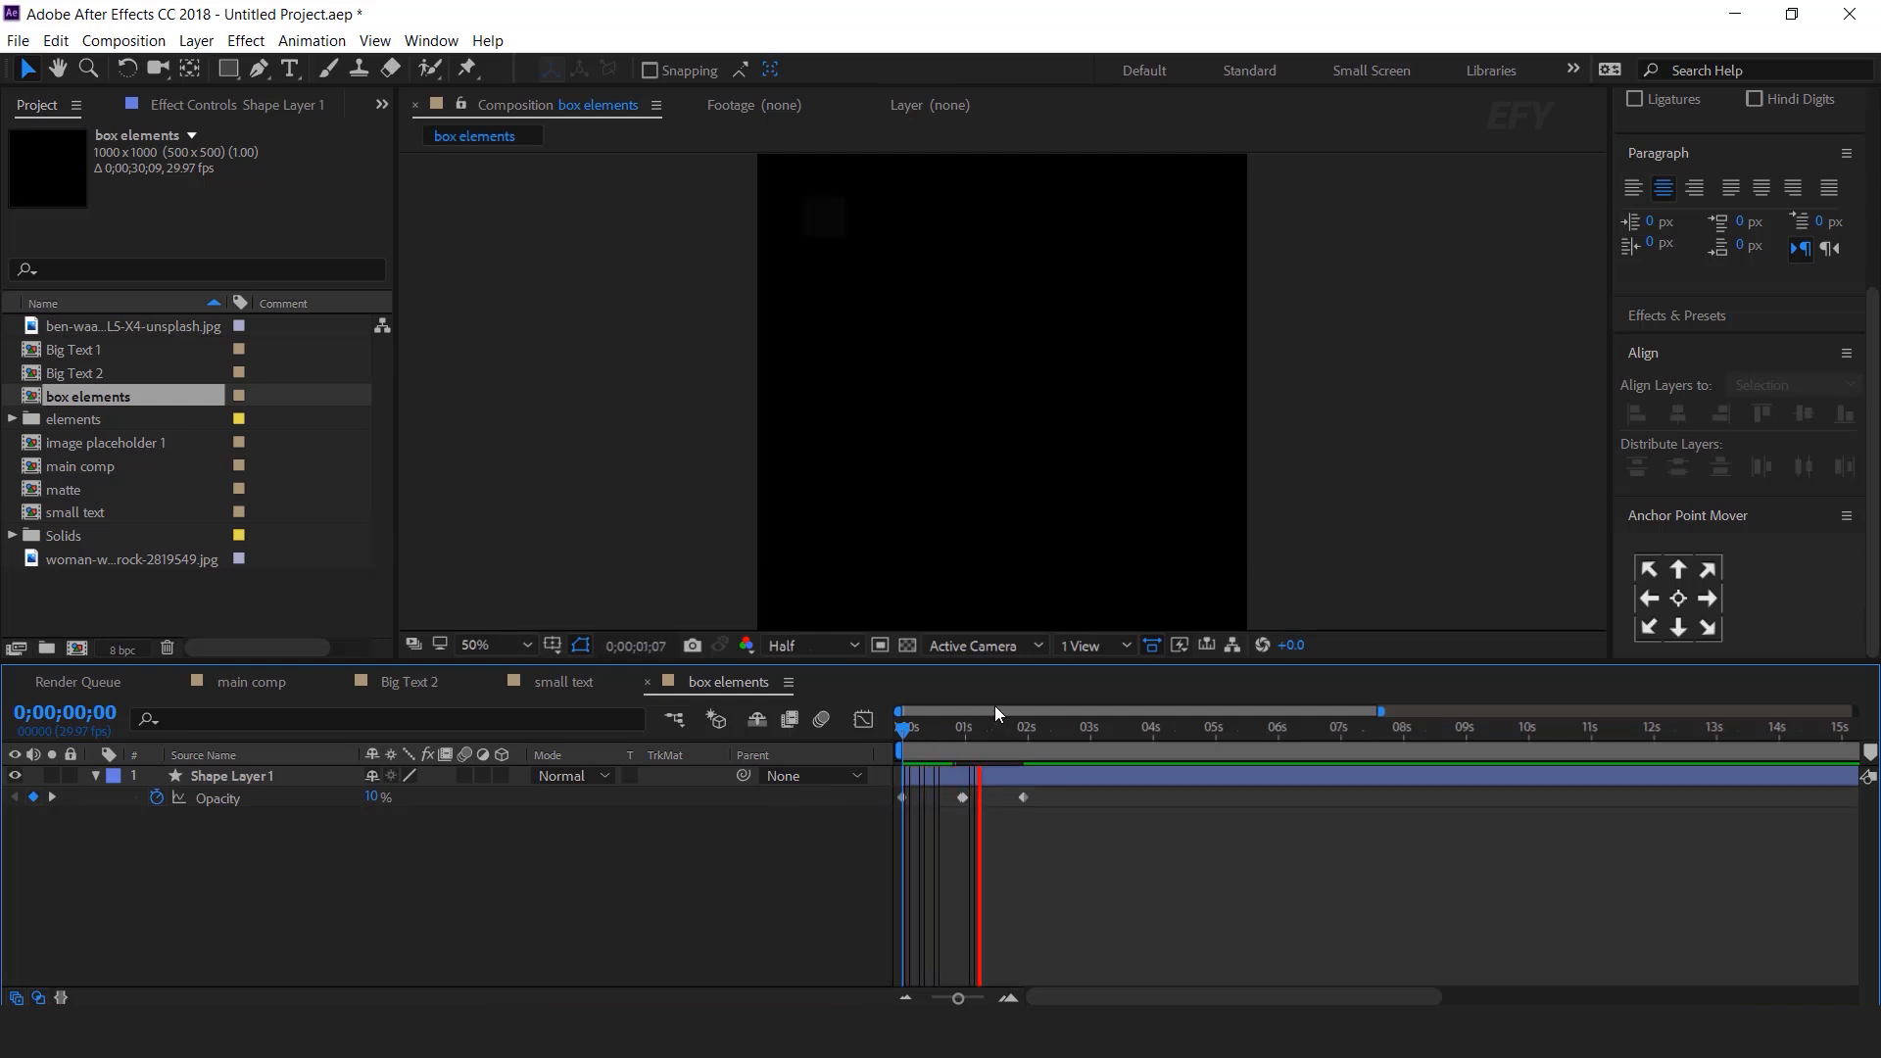
pyautogui.click(971, 729)
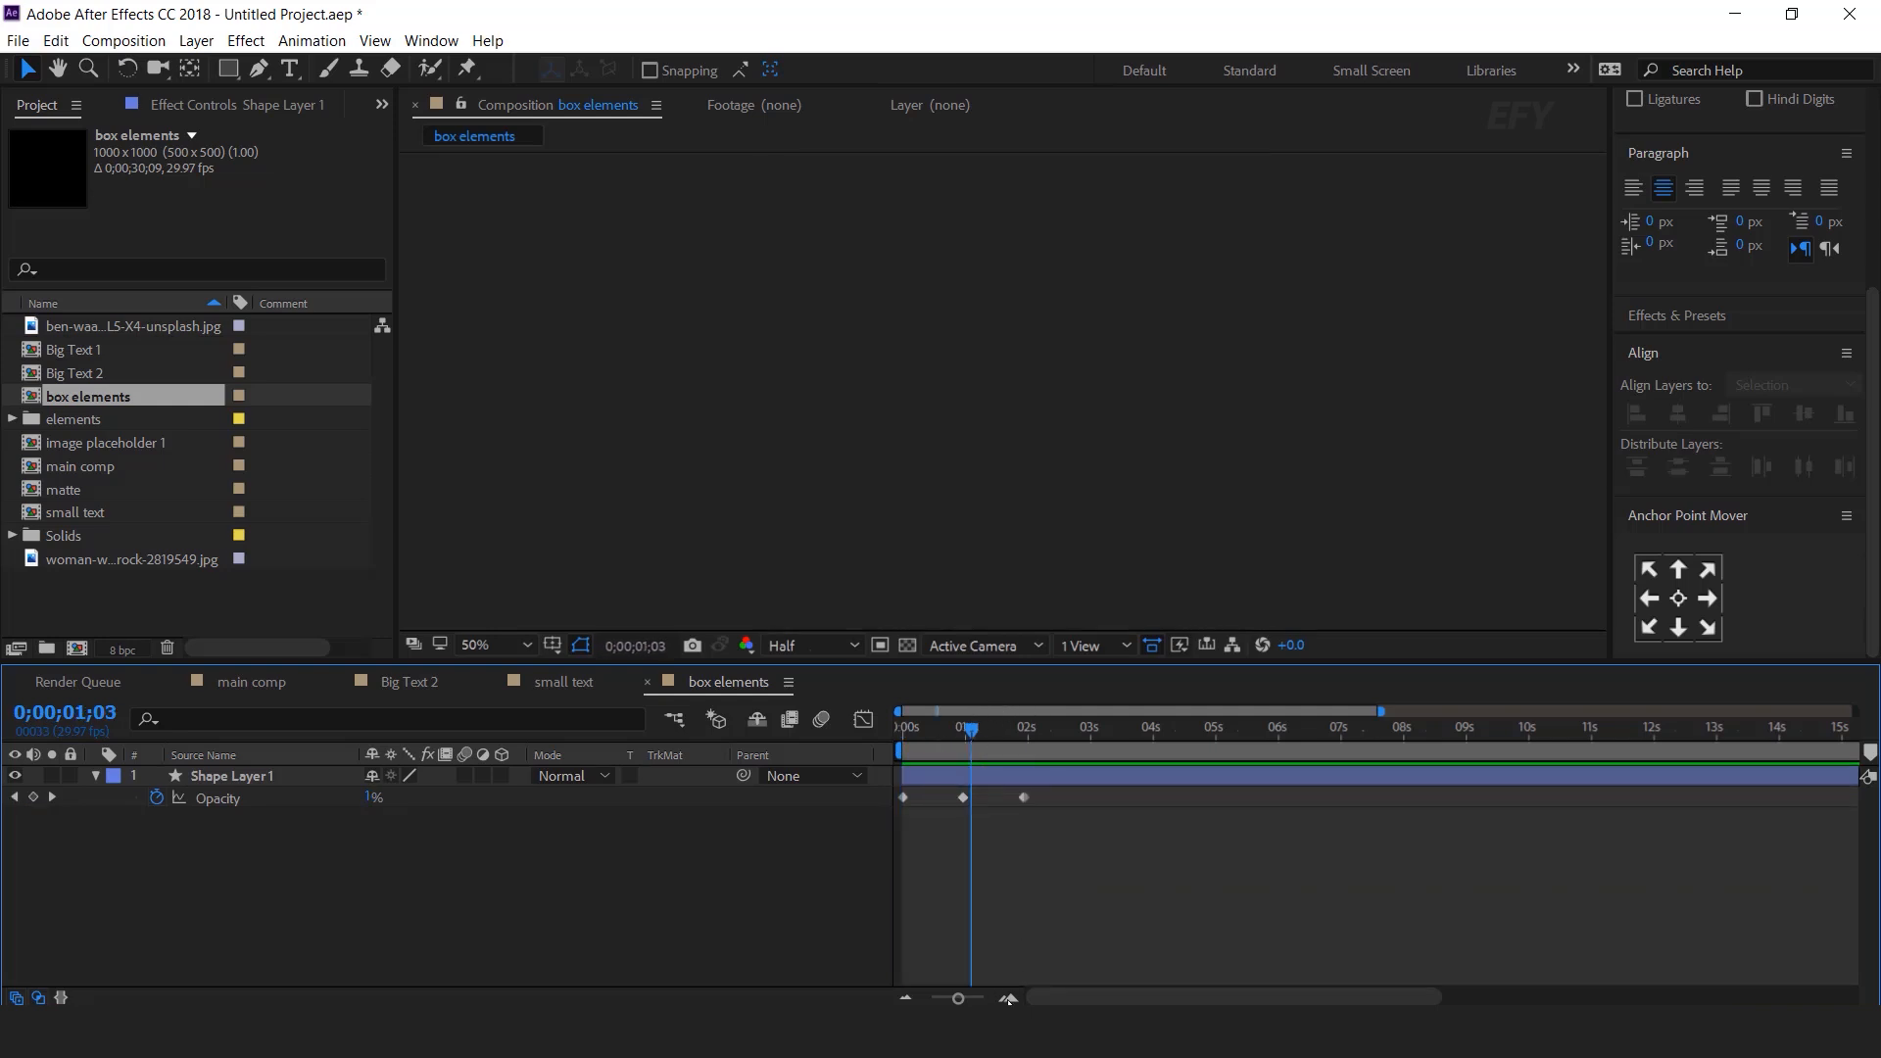
# Step: Speed up the fade by moving the second opacity keyframe to about 17 frames and the third to about 0;00;01;06
pyautogui.click(1008, 997)
pyautogui.moveTo(1081, 1005); pyautogui.dragTo(1066, 1004)
pyautogui.moveTo(1179, 793); pyautogui.dragTo(967, 801)
pyautogui.moveTo(1094, 799); pyautogui.dragTo(813, 762)
pyautogui.press('space')
pyautogui.moveTo(999, 726); pyautogui.dragTo(1064, 727)
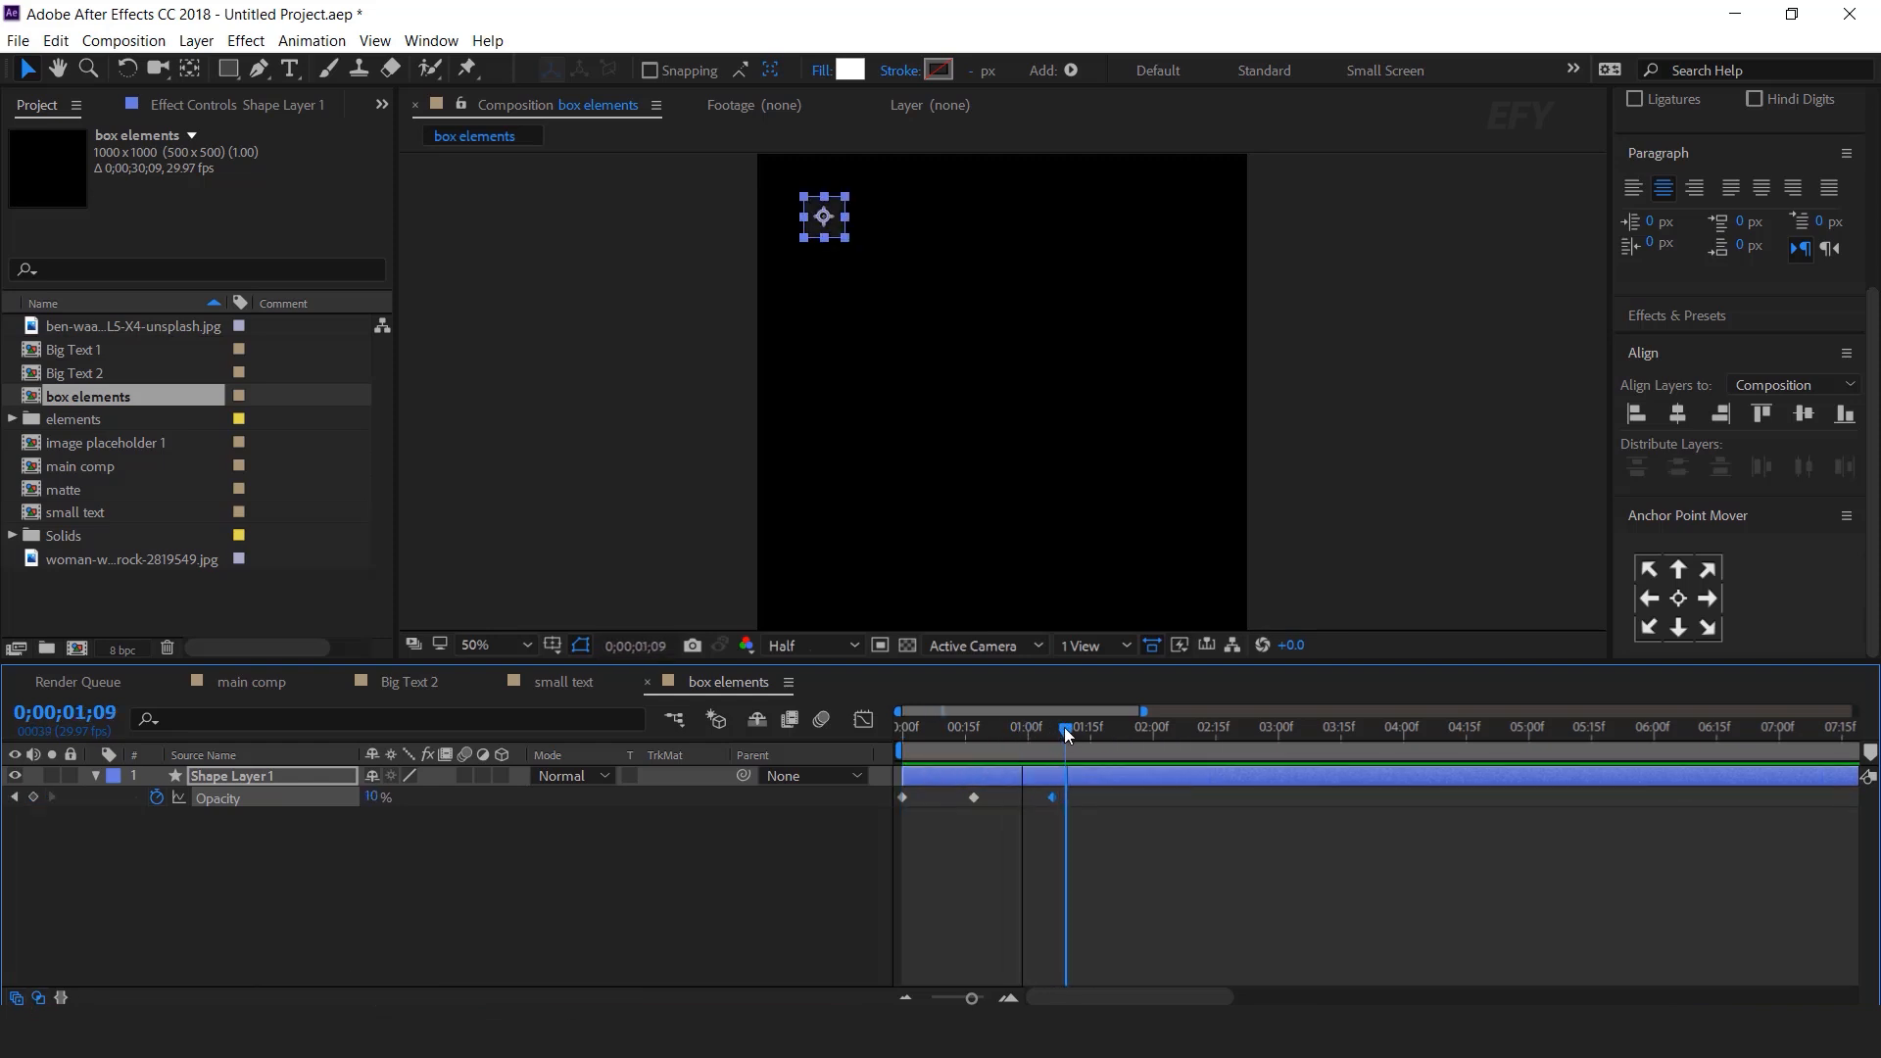
# Step: Apply the expression loopOut(type = "cycle", numKeyframes = 0) to the square's opacity and preview the loop
pyautogui.click(1009, 776)
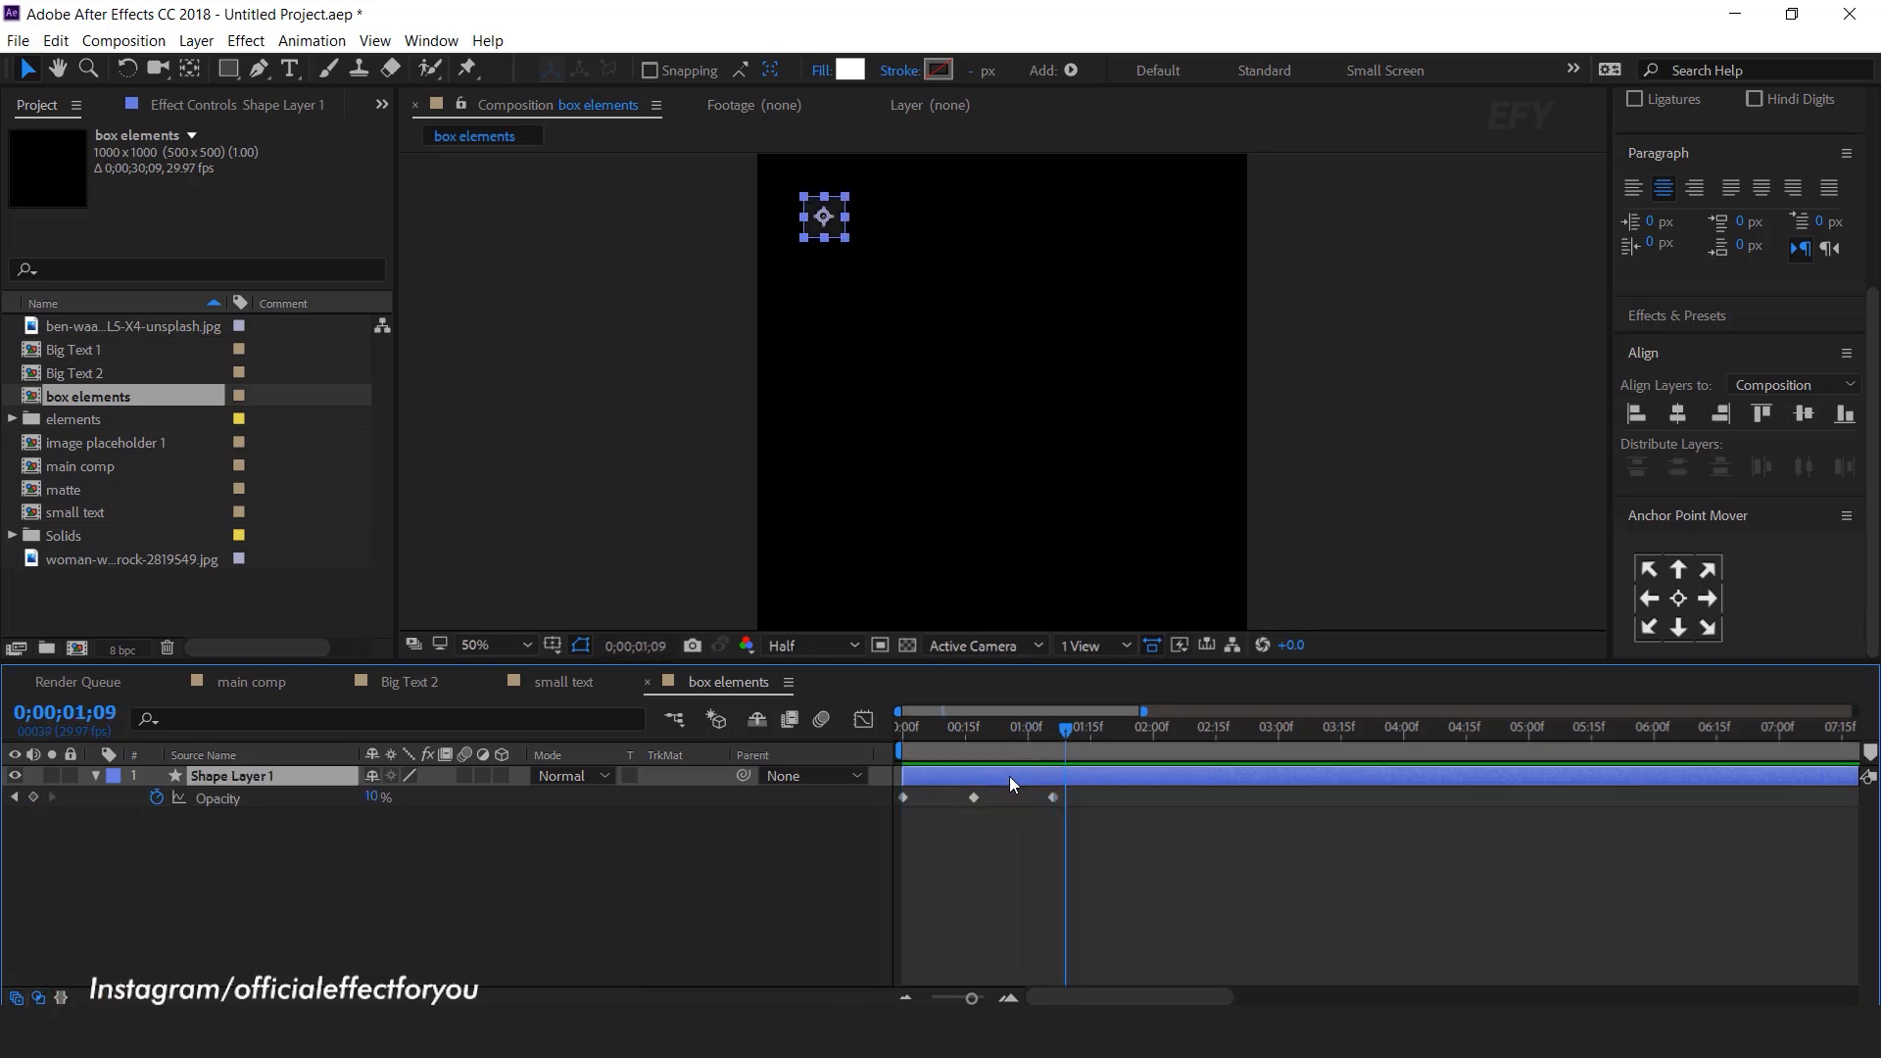
pyautogui.keyDown('alt'); pyautogui.click(156, 799); pyautogui.keyUp('alt')
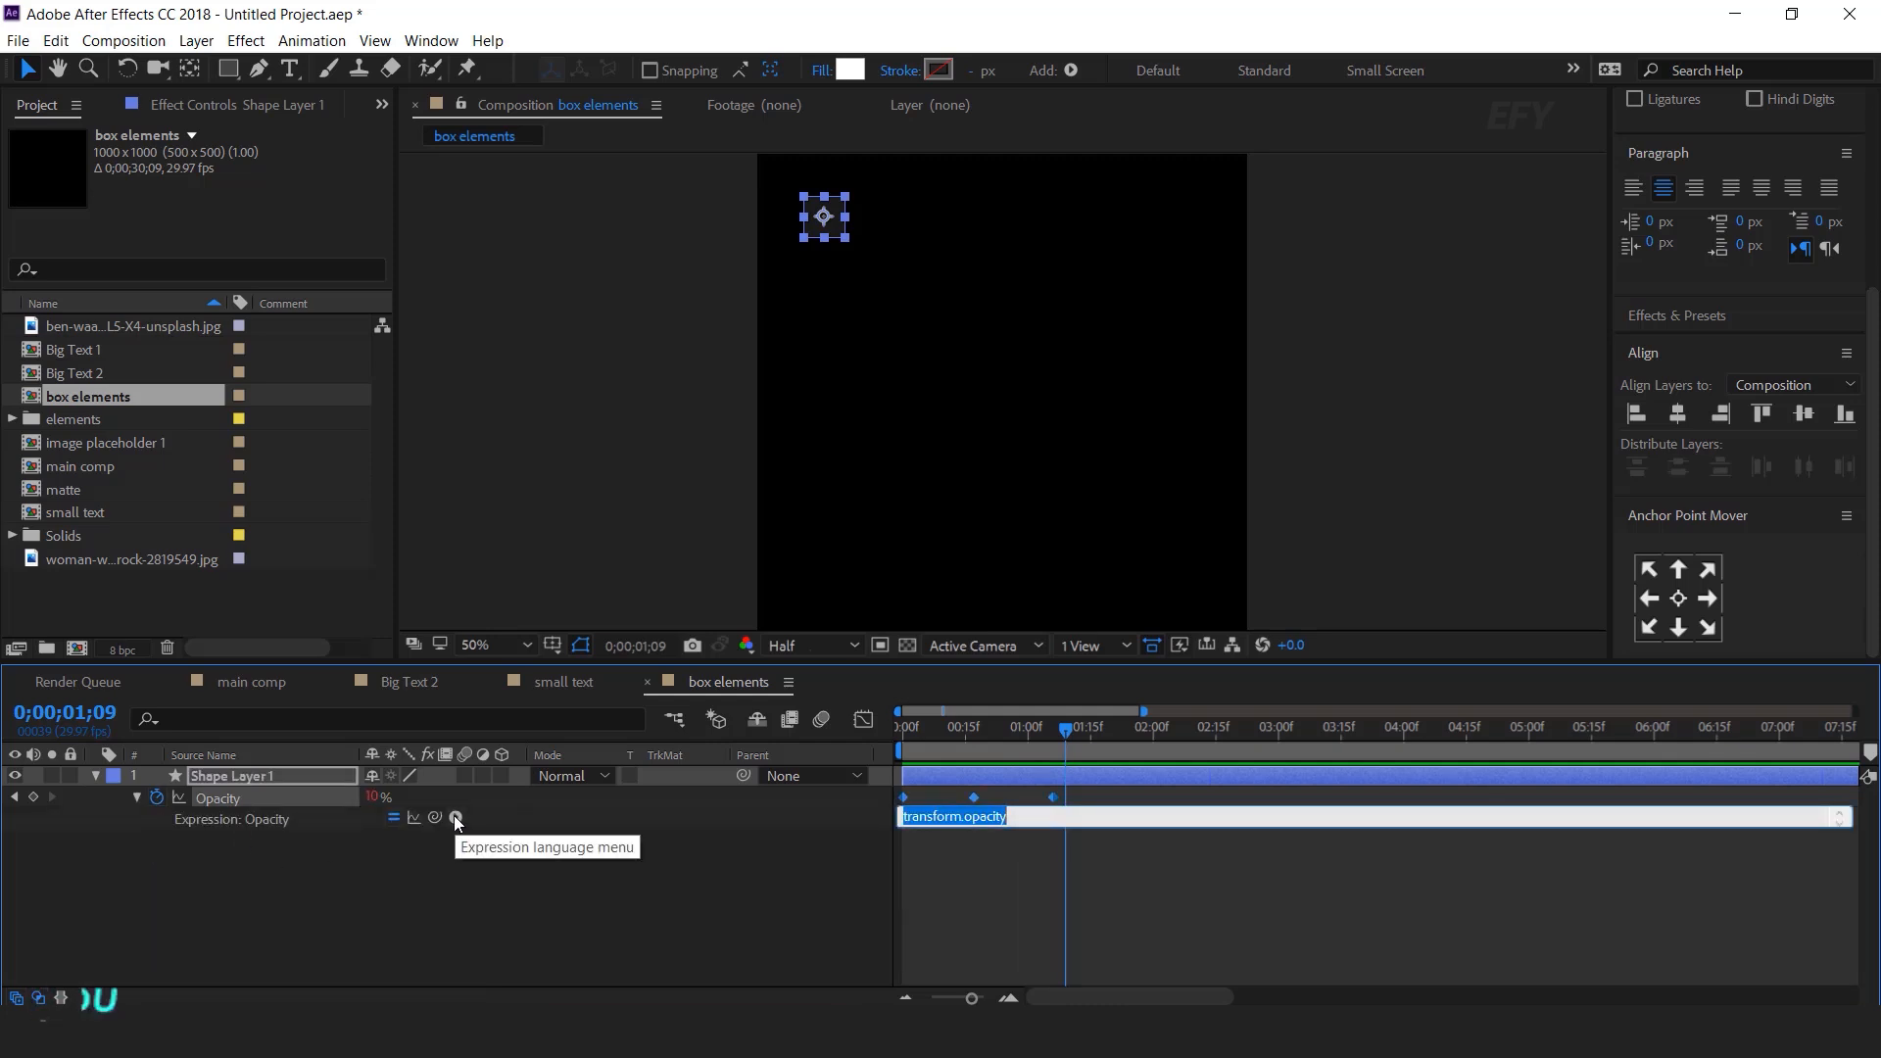
pyautogui.click(456, 818)
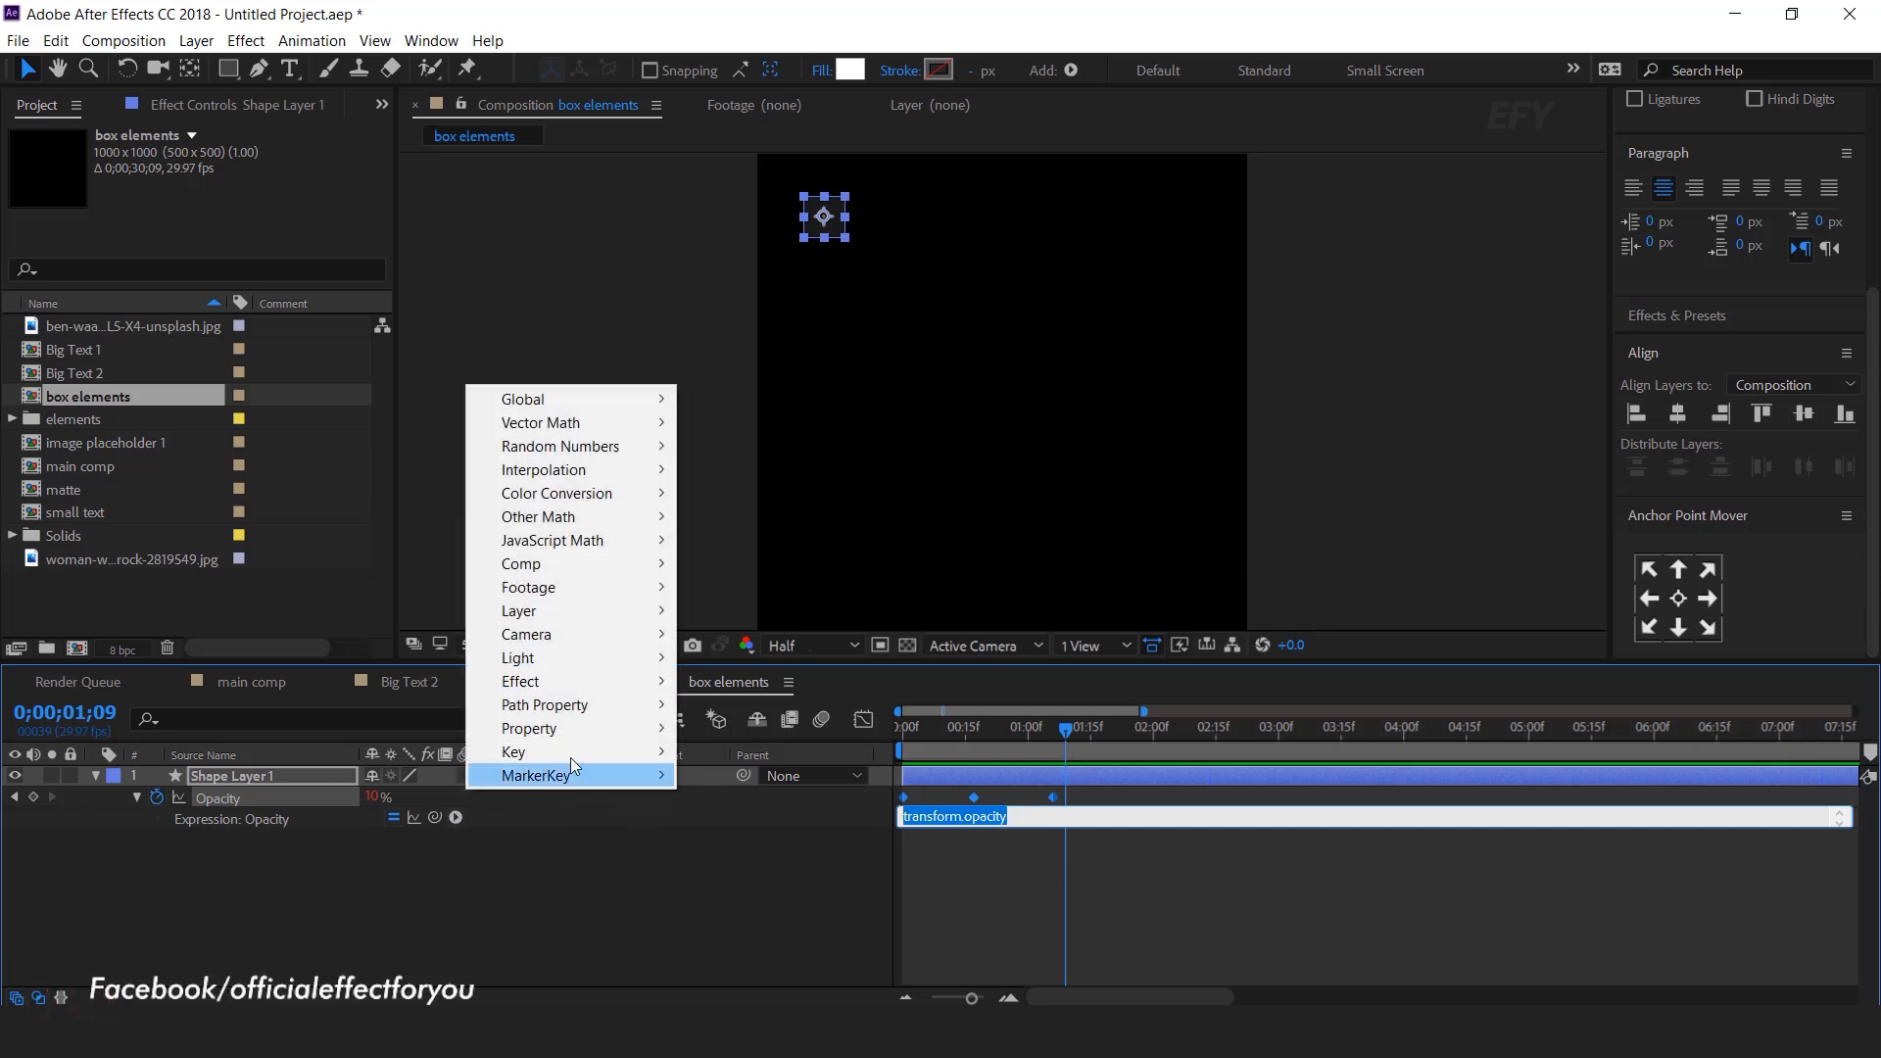
pyautogui.moveTo(539, 728)
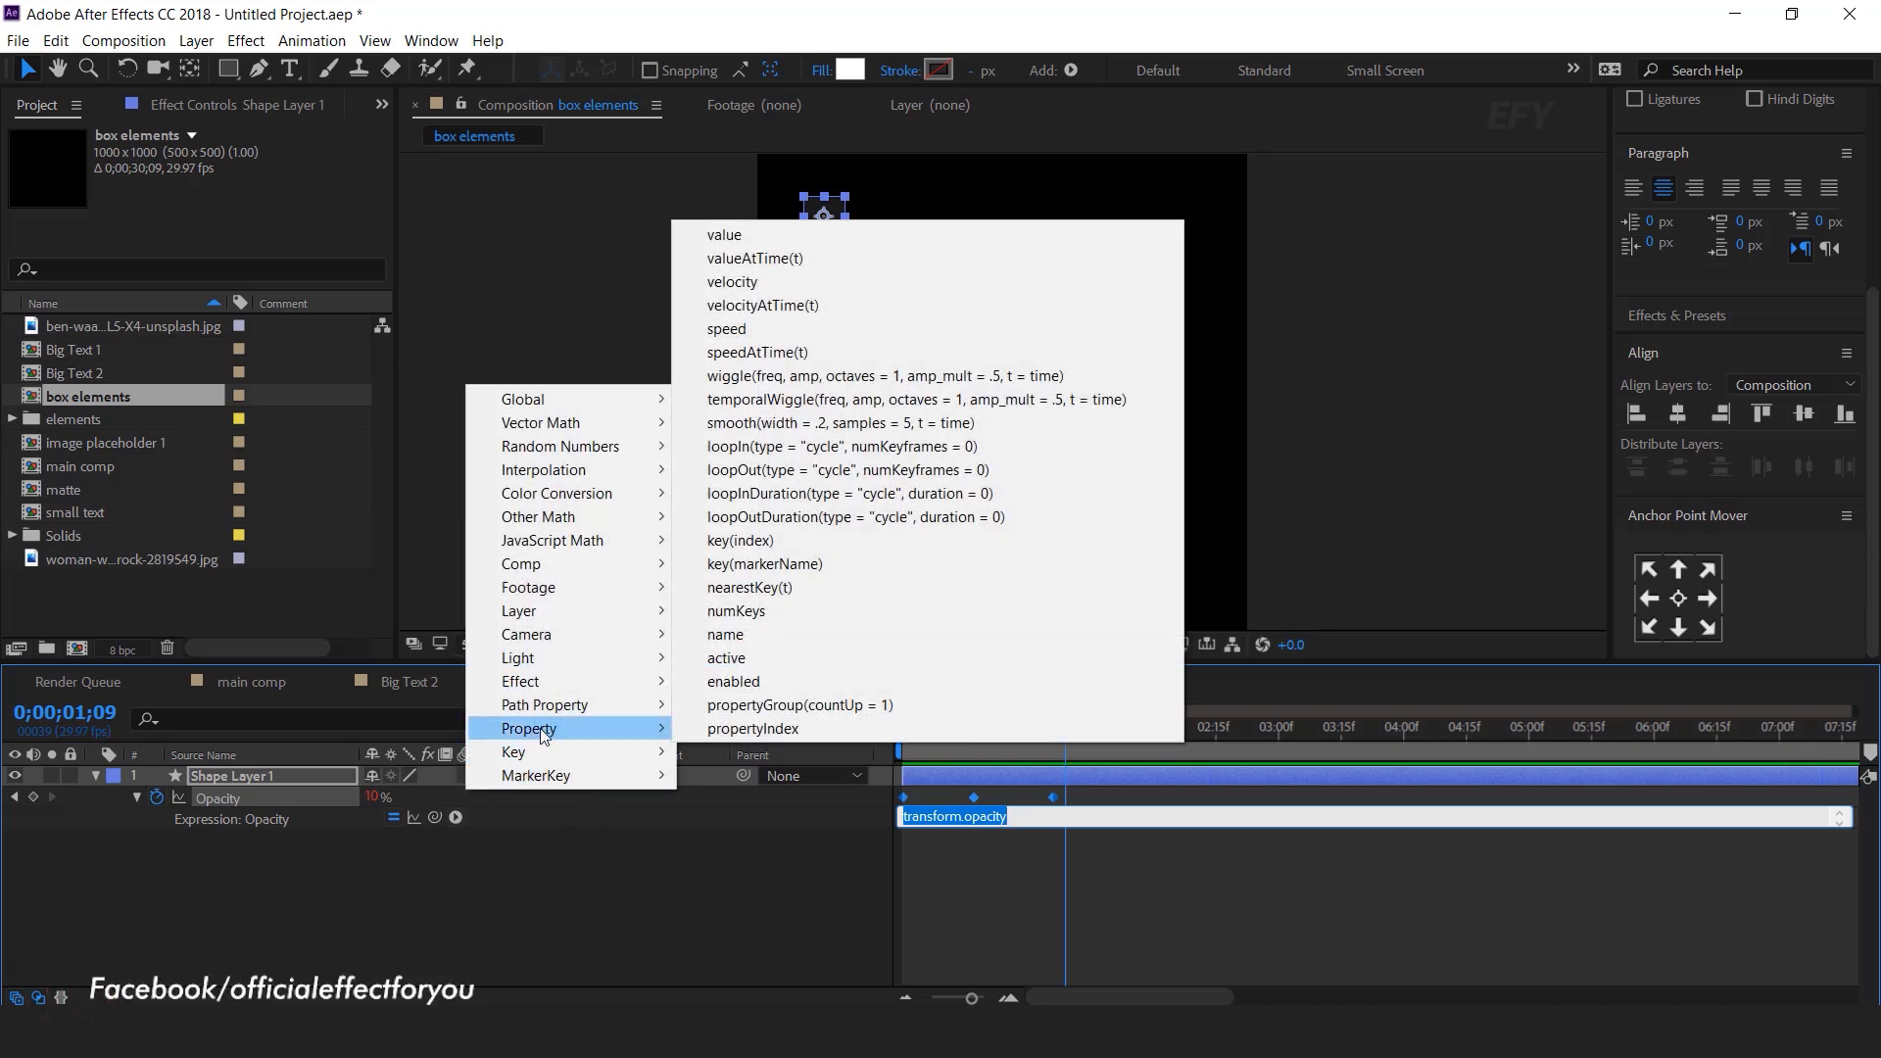
pyautogui.click(760, 470)
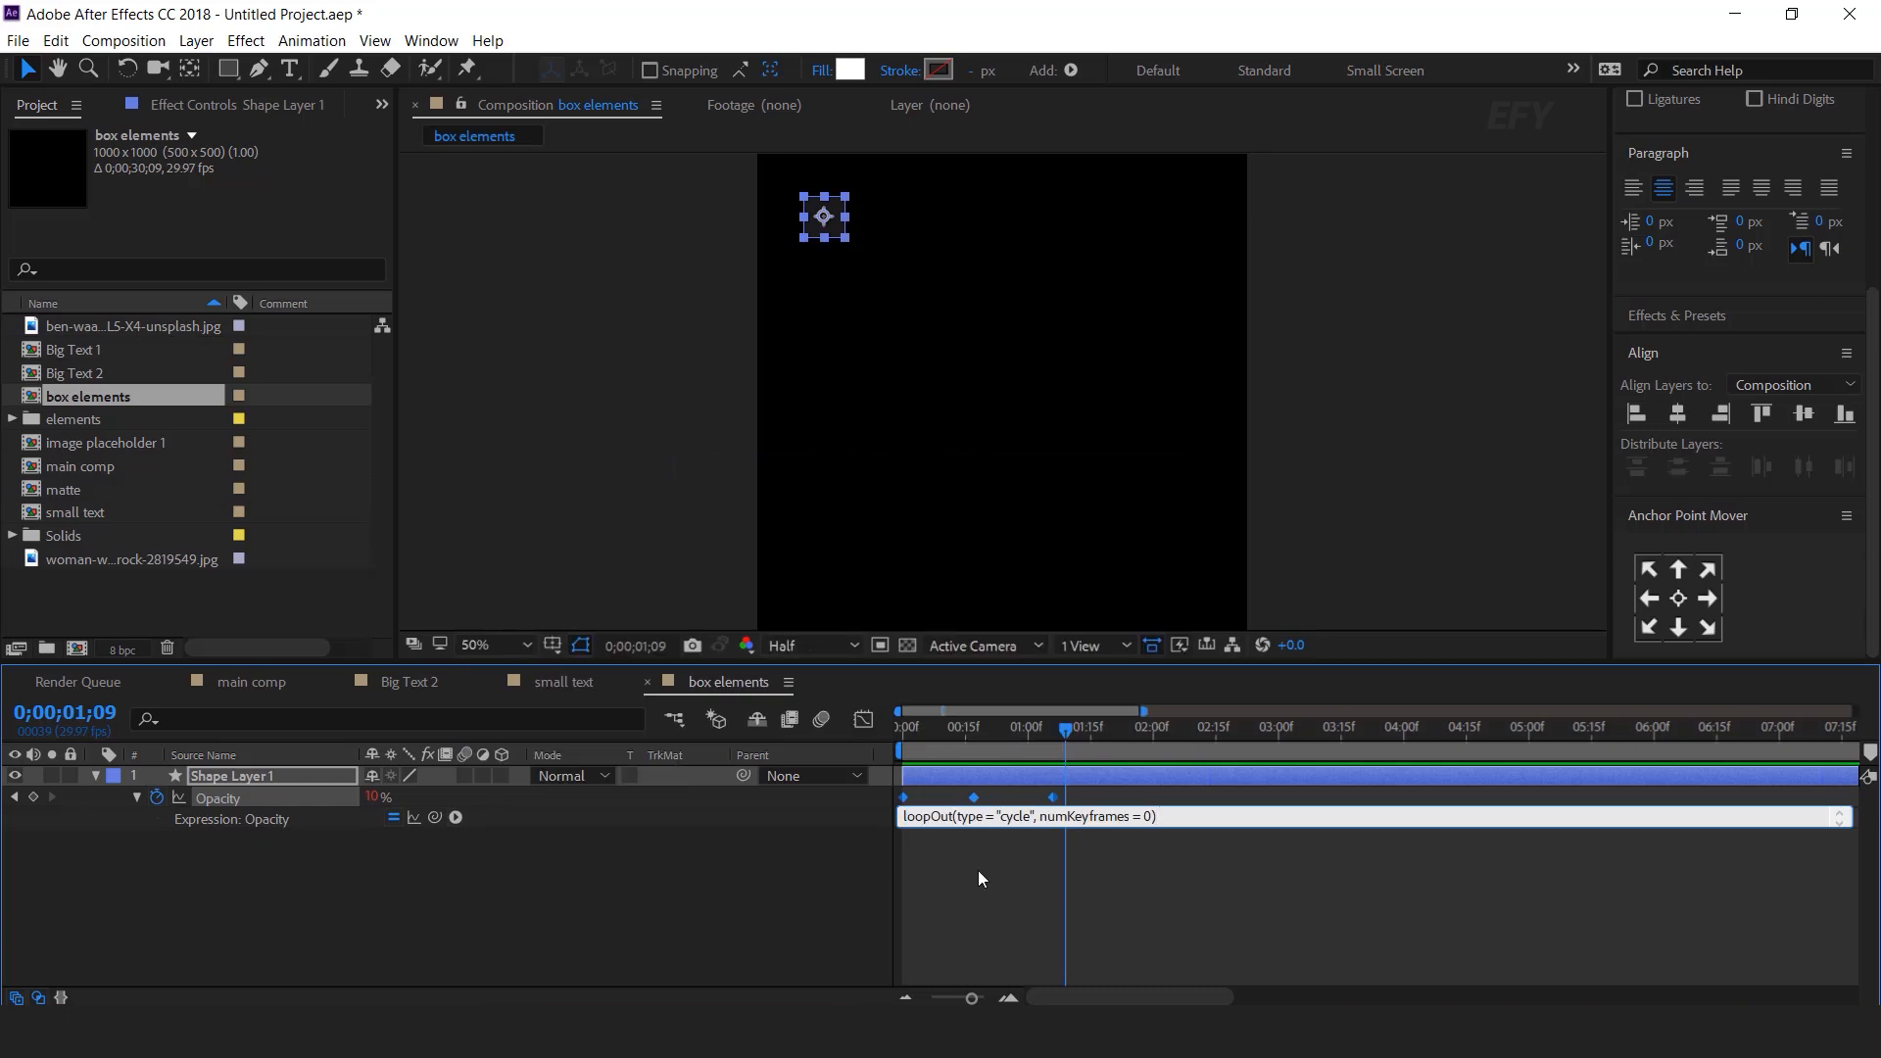
pyautogui.click(978, 871)
pyautogui.click(905, 730)
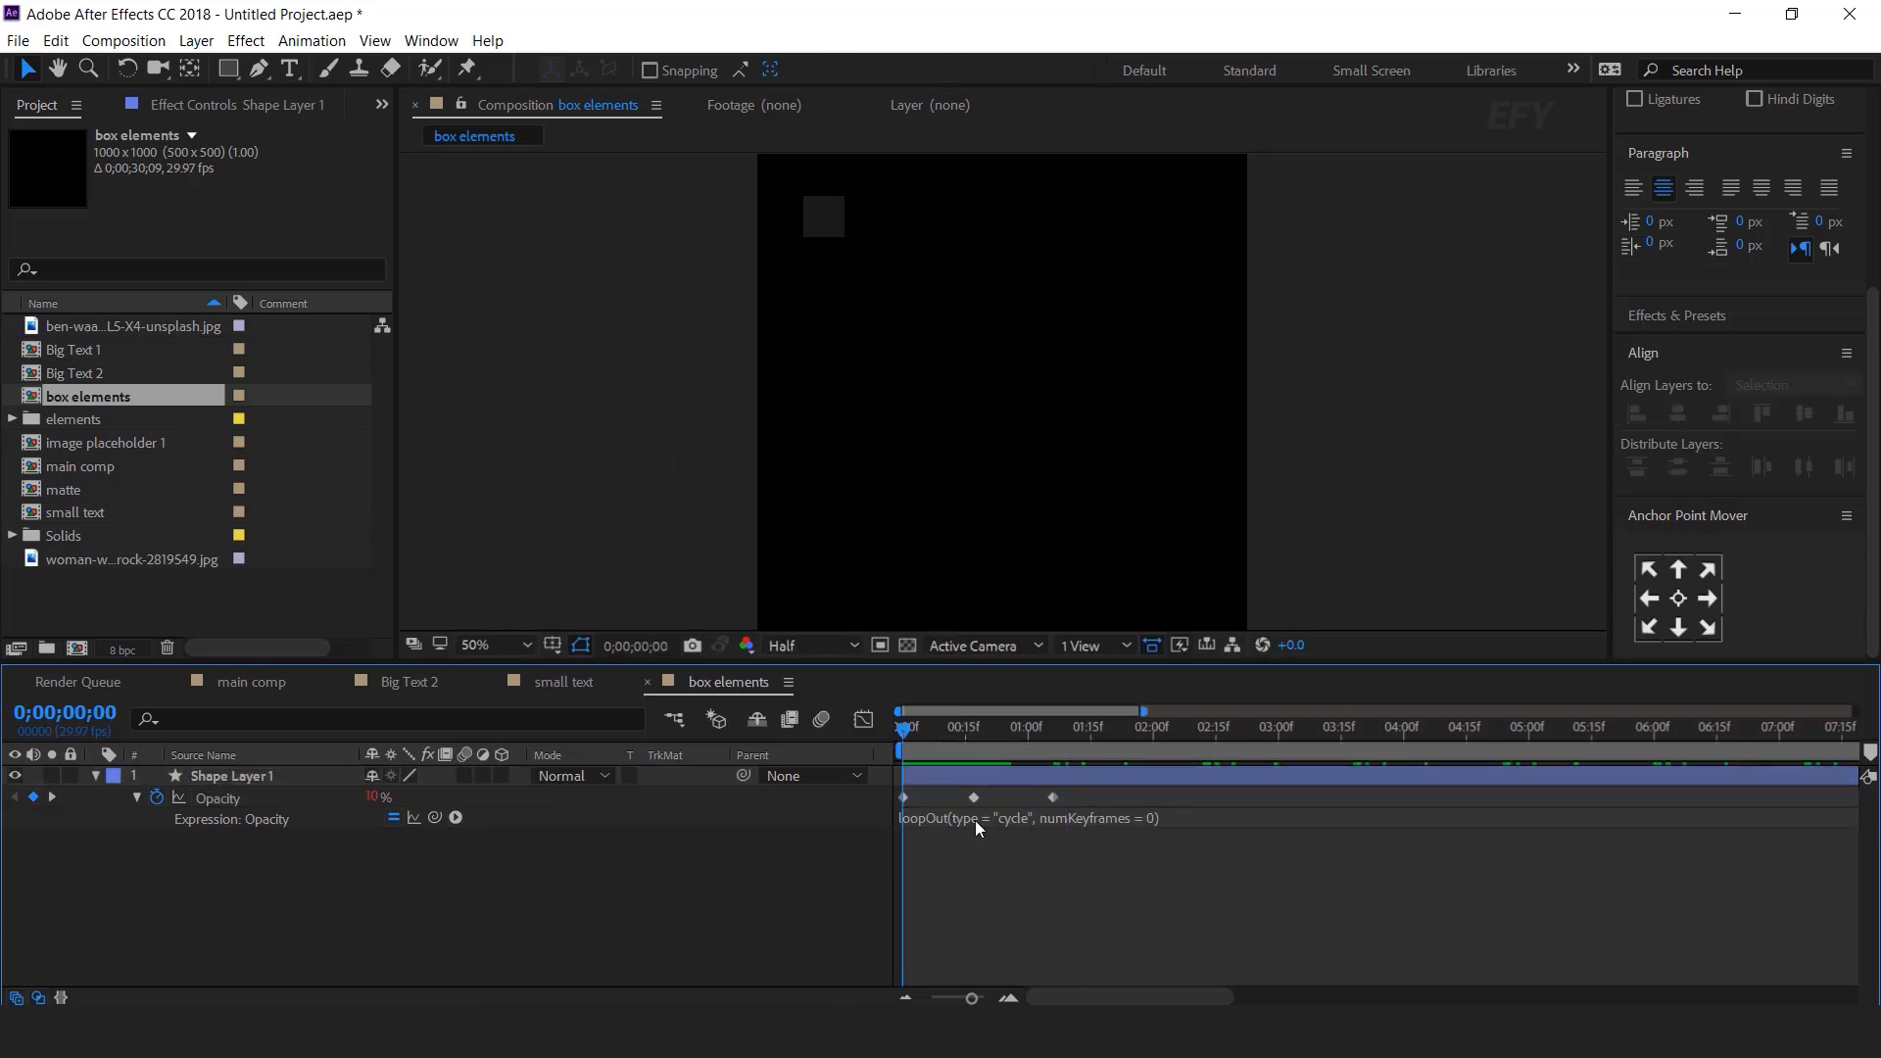
pyautogui.press('space')
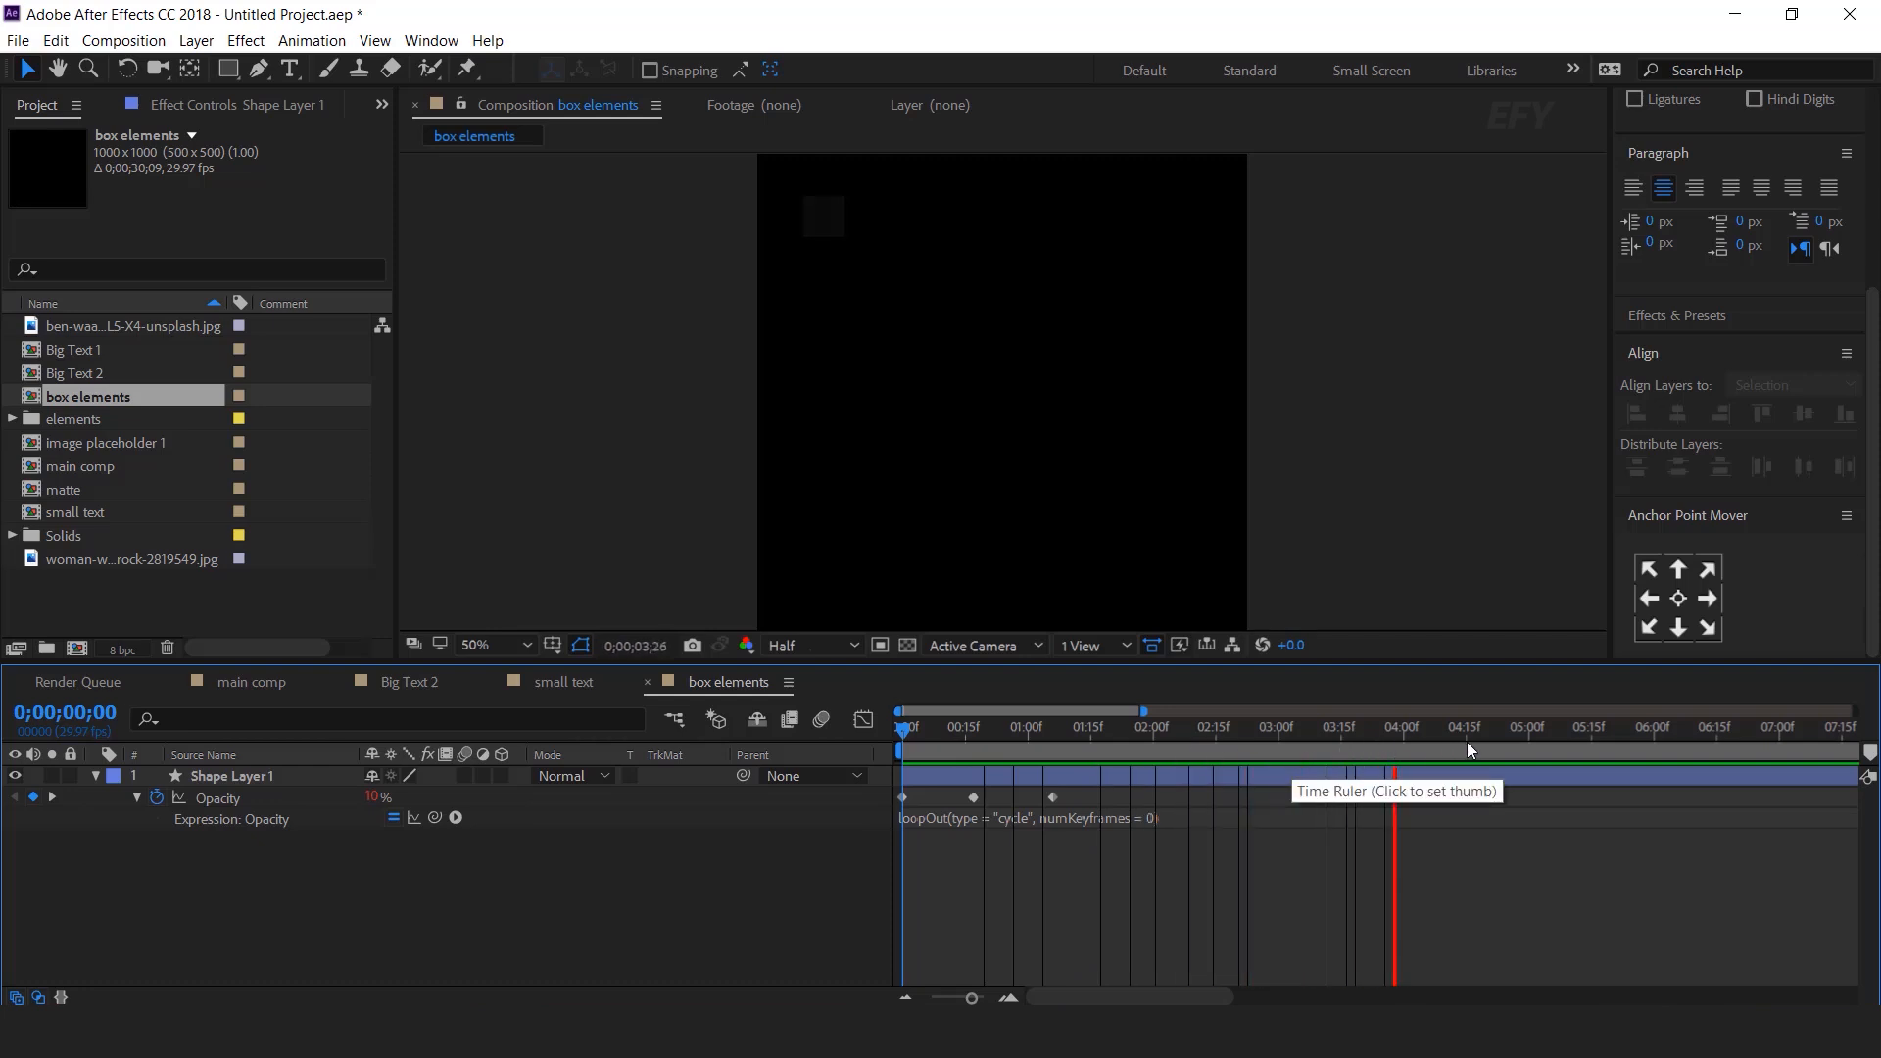
pyautogui.click(1518, 731)
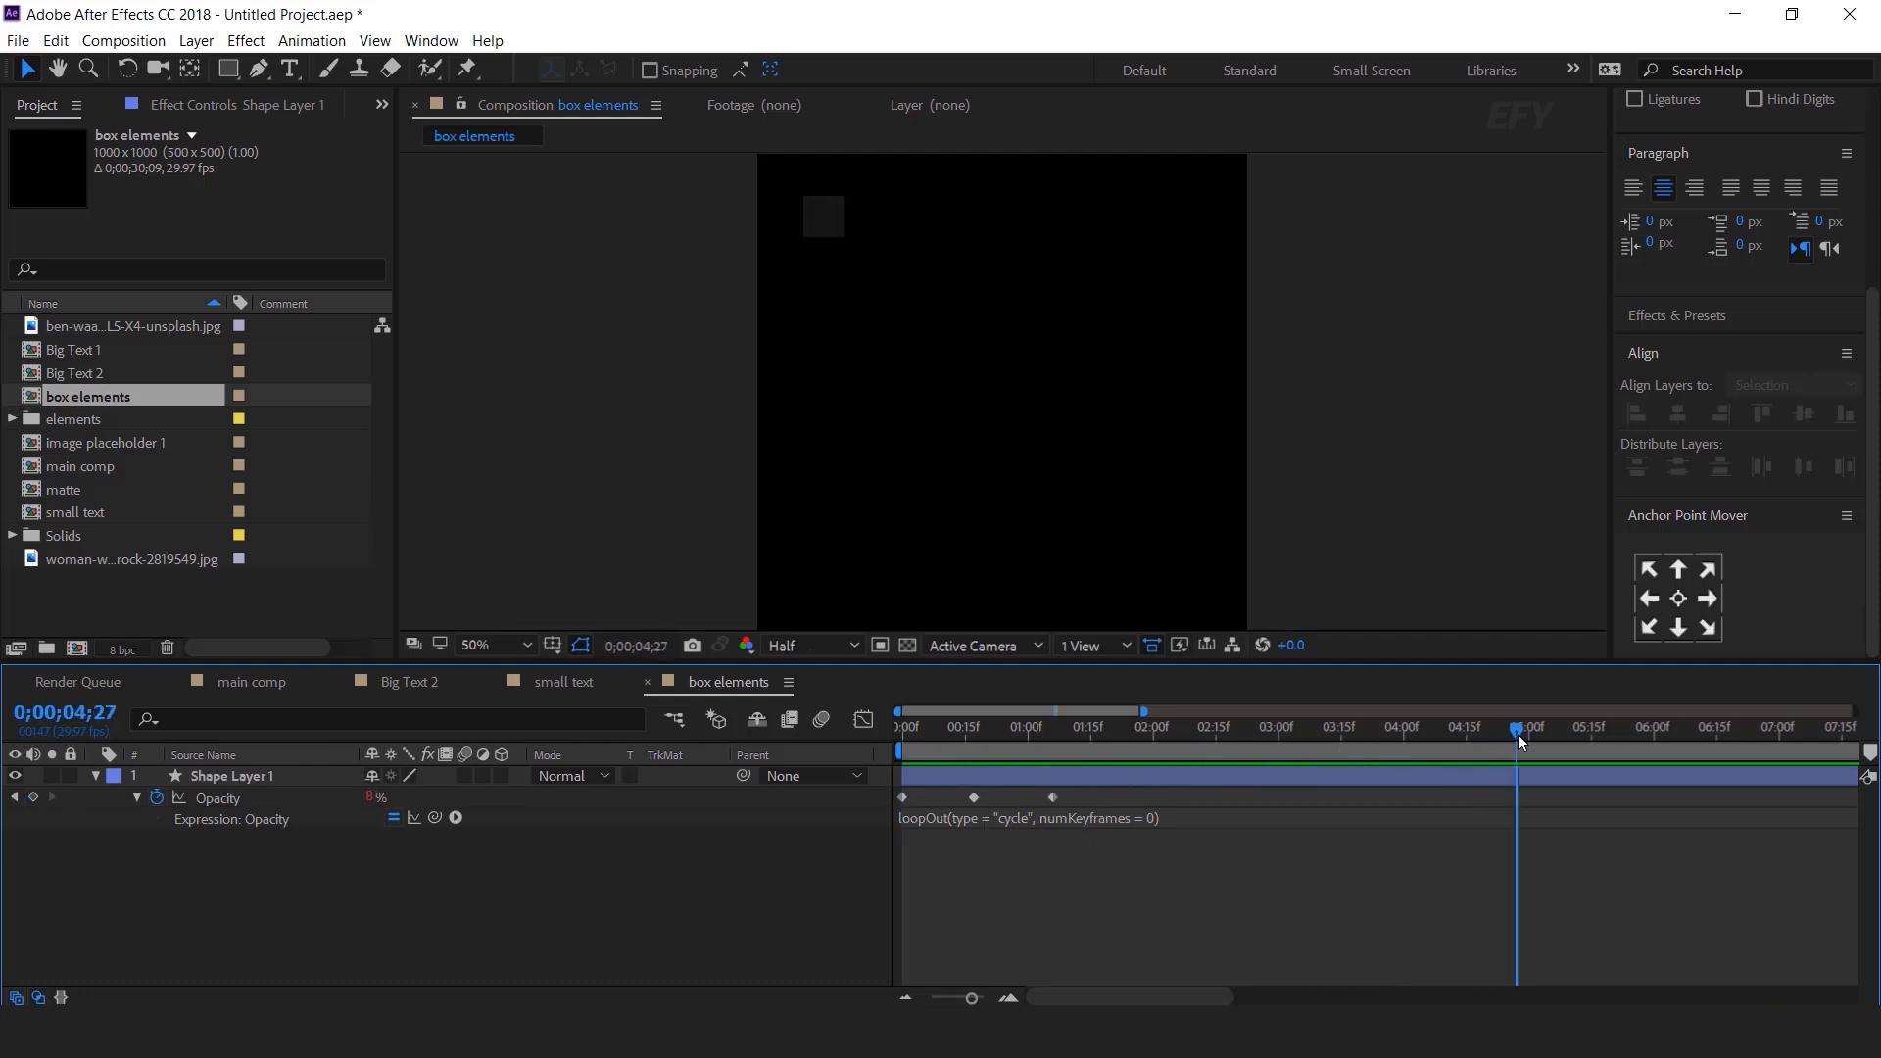
# Step: Duplicate the square layer three times and place the copies at the composition's upper right, right side and lower left
pyautogui.click(94, 774)
pyautogui.click(288, 782)
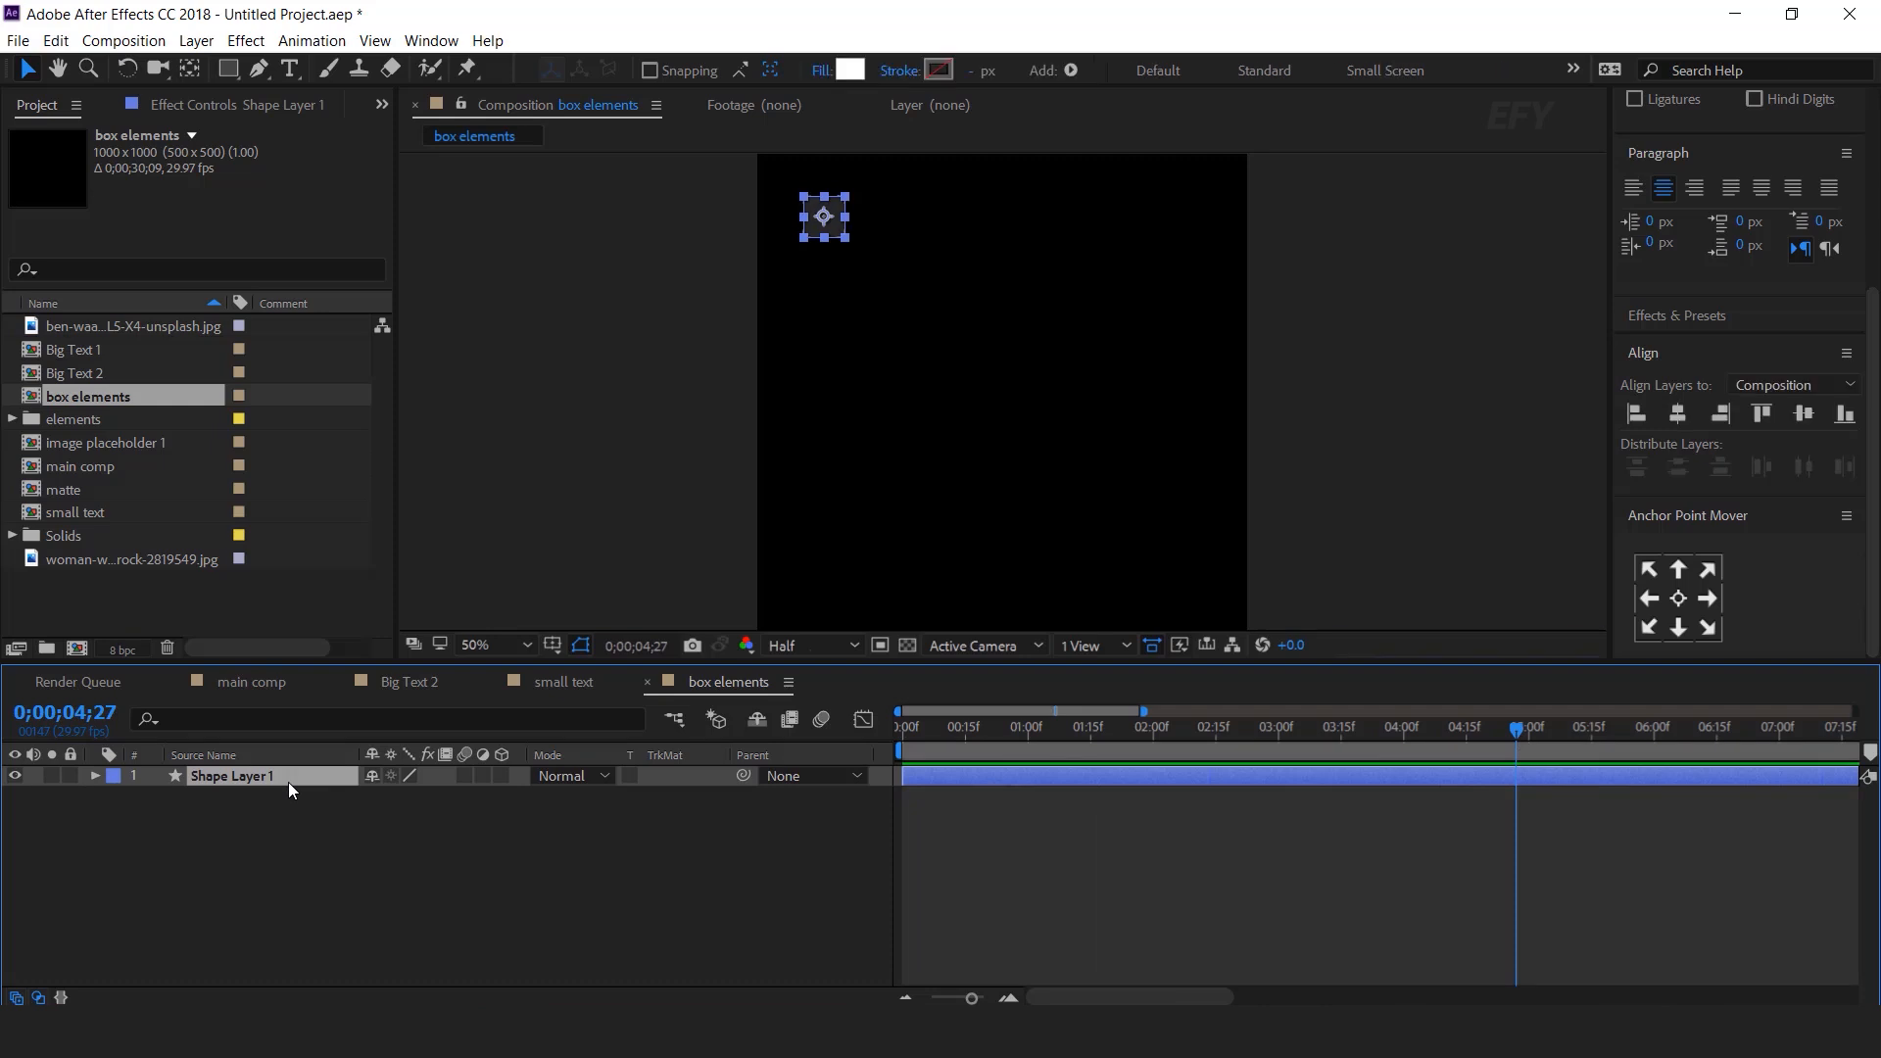
pyautogui.hotkey('ctrl', 'd')
pyautogui.hotkey('ctrl', 'd')
pyautogui.hotkey('ctrl', 'd')
pyautogui.moveTo(840, 218); pyautogui.dragTo(1135, 251)
pyautogui.moveTo(825, 224); pyautogui.dragTo(1171, 448)
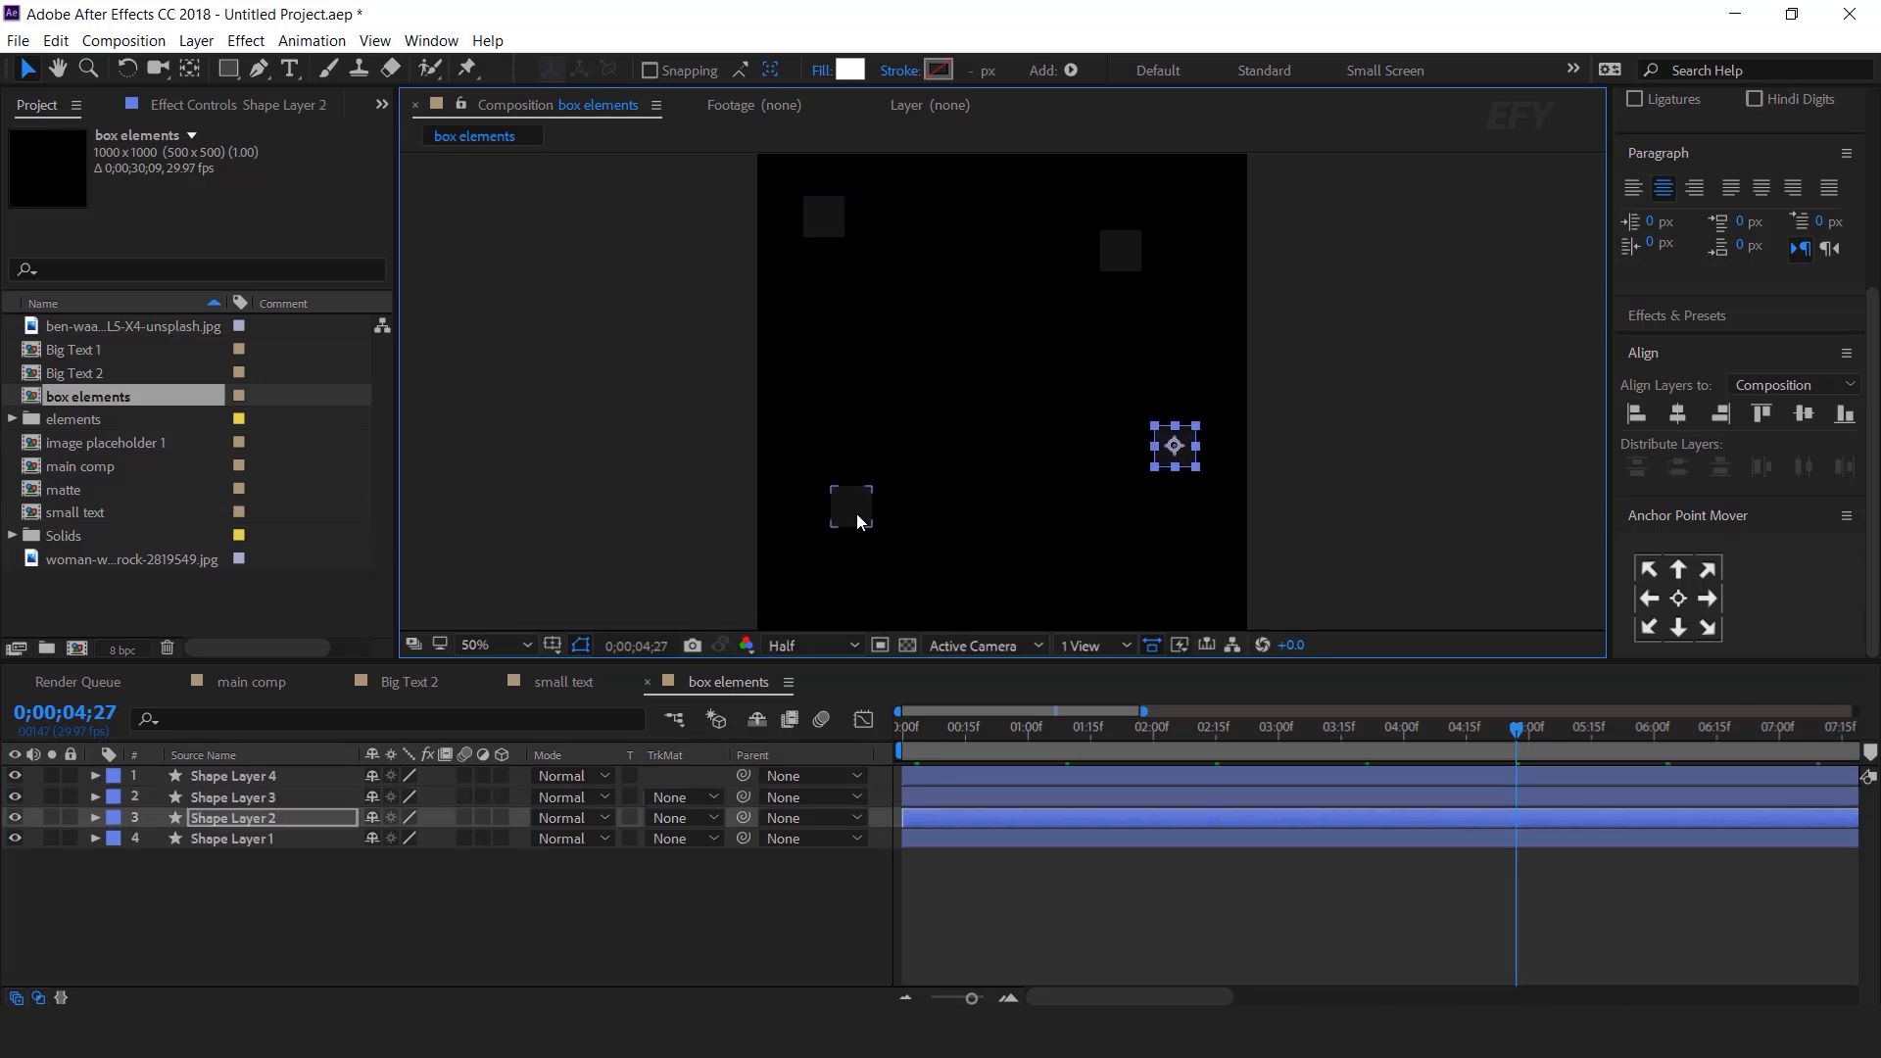
pyautogui.click(697, 879)
# Step: Shift the four square layers to different earlier start times so they blink out of sync, and preview the result
pyautogui.click(1072, 841)
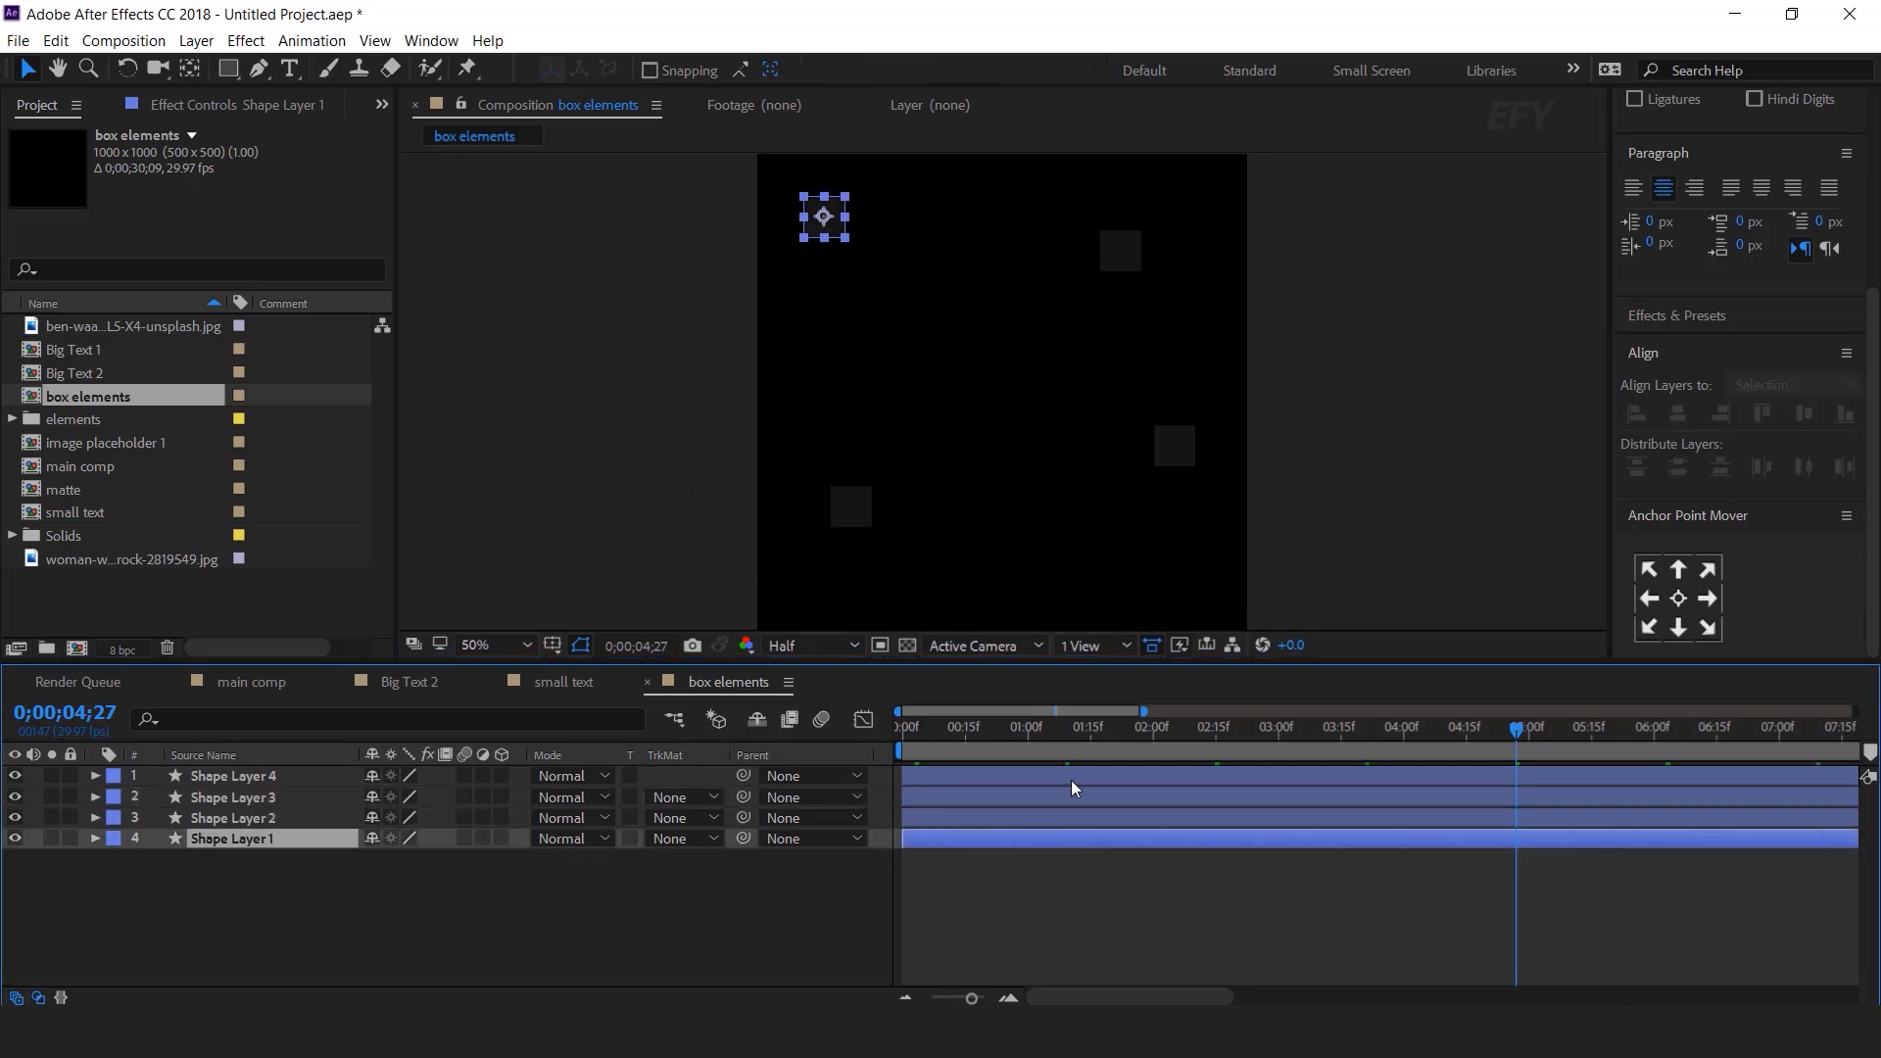
pyautogui.click(946, 796)
pyautogui.moveTo(950, 776)
pyautogui.mouseDown()
pyautogui.moveTo(990, 776)
pyautogui.moveTo(888, 791)
pyautogui.mouseUp()
pyautogui.click(1038, 818)
pyautogui.click(970, 795)
pyautogui.click(997, 792)
pyautogui.moveTo(1123, 894); pyautogui.dragTo(995, 758)
pyautogui.press('Home')
pyautogui.press('space')
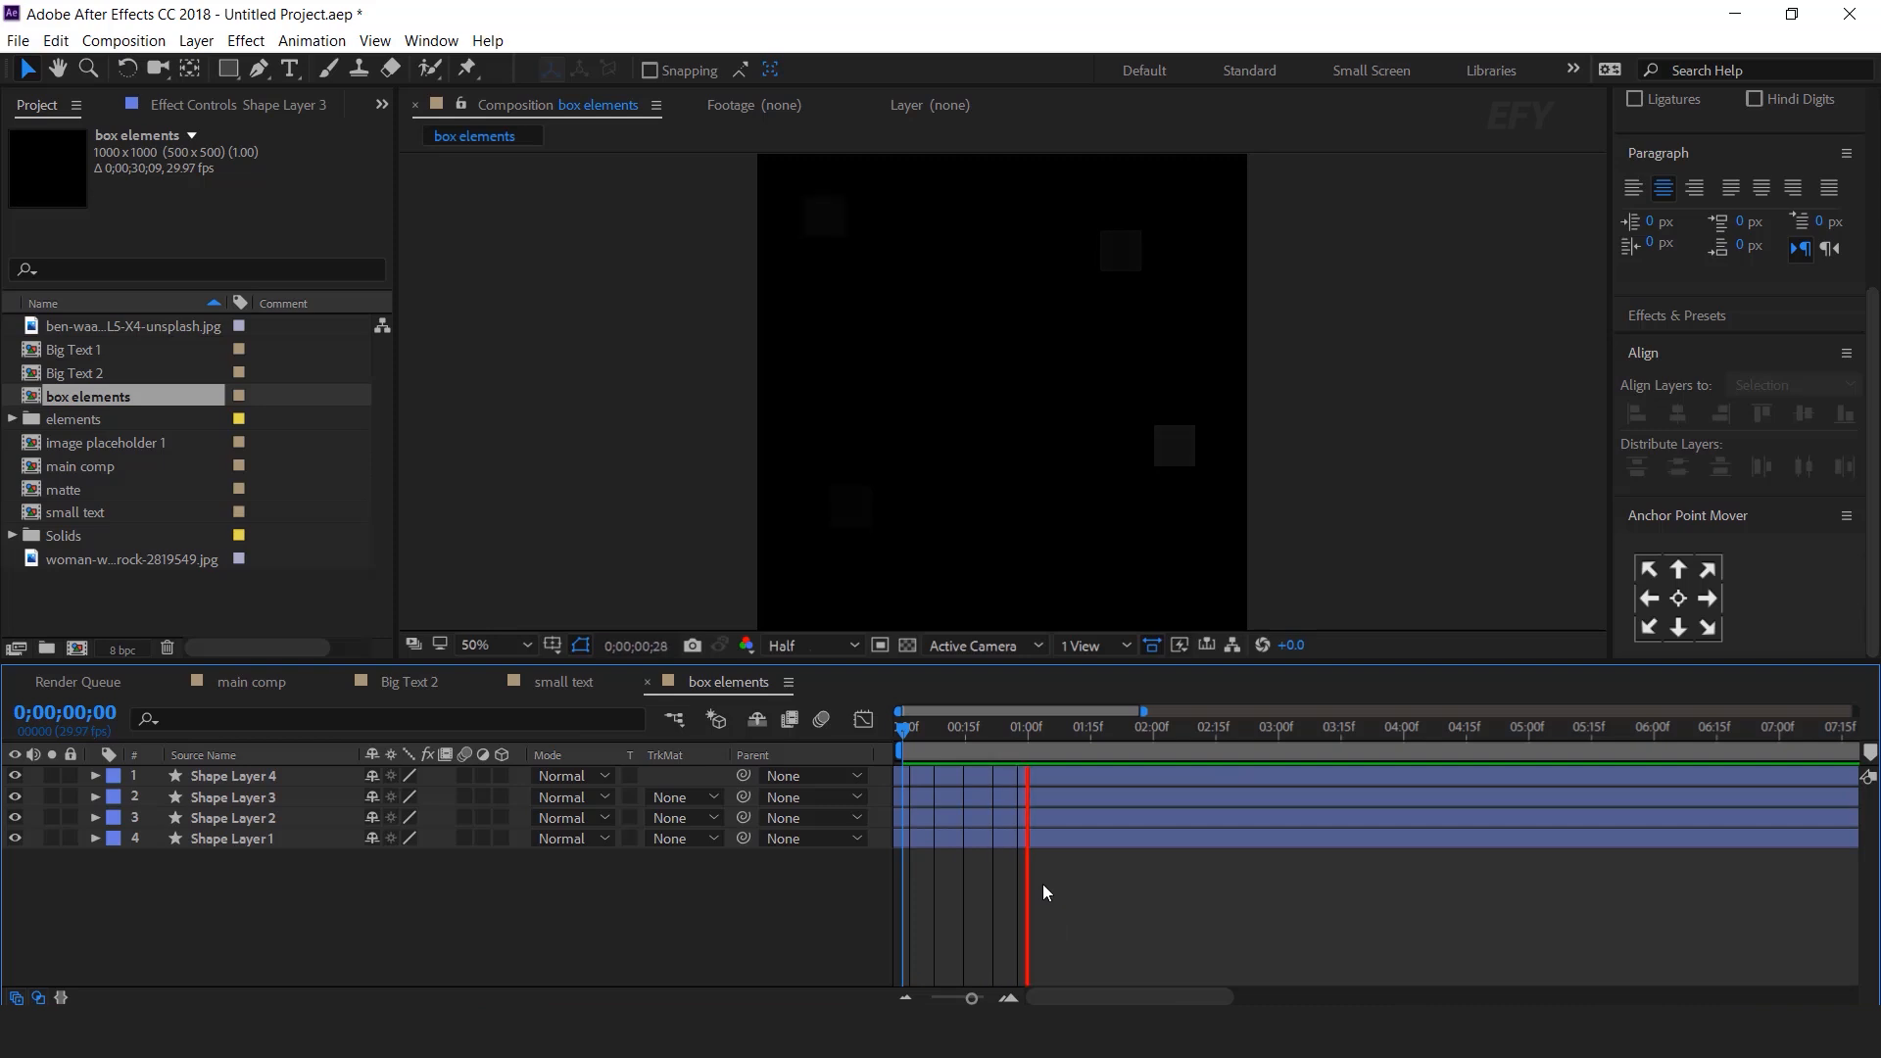
pyautogui.click(1042, 727)
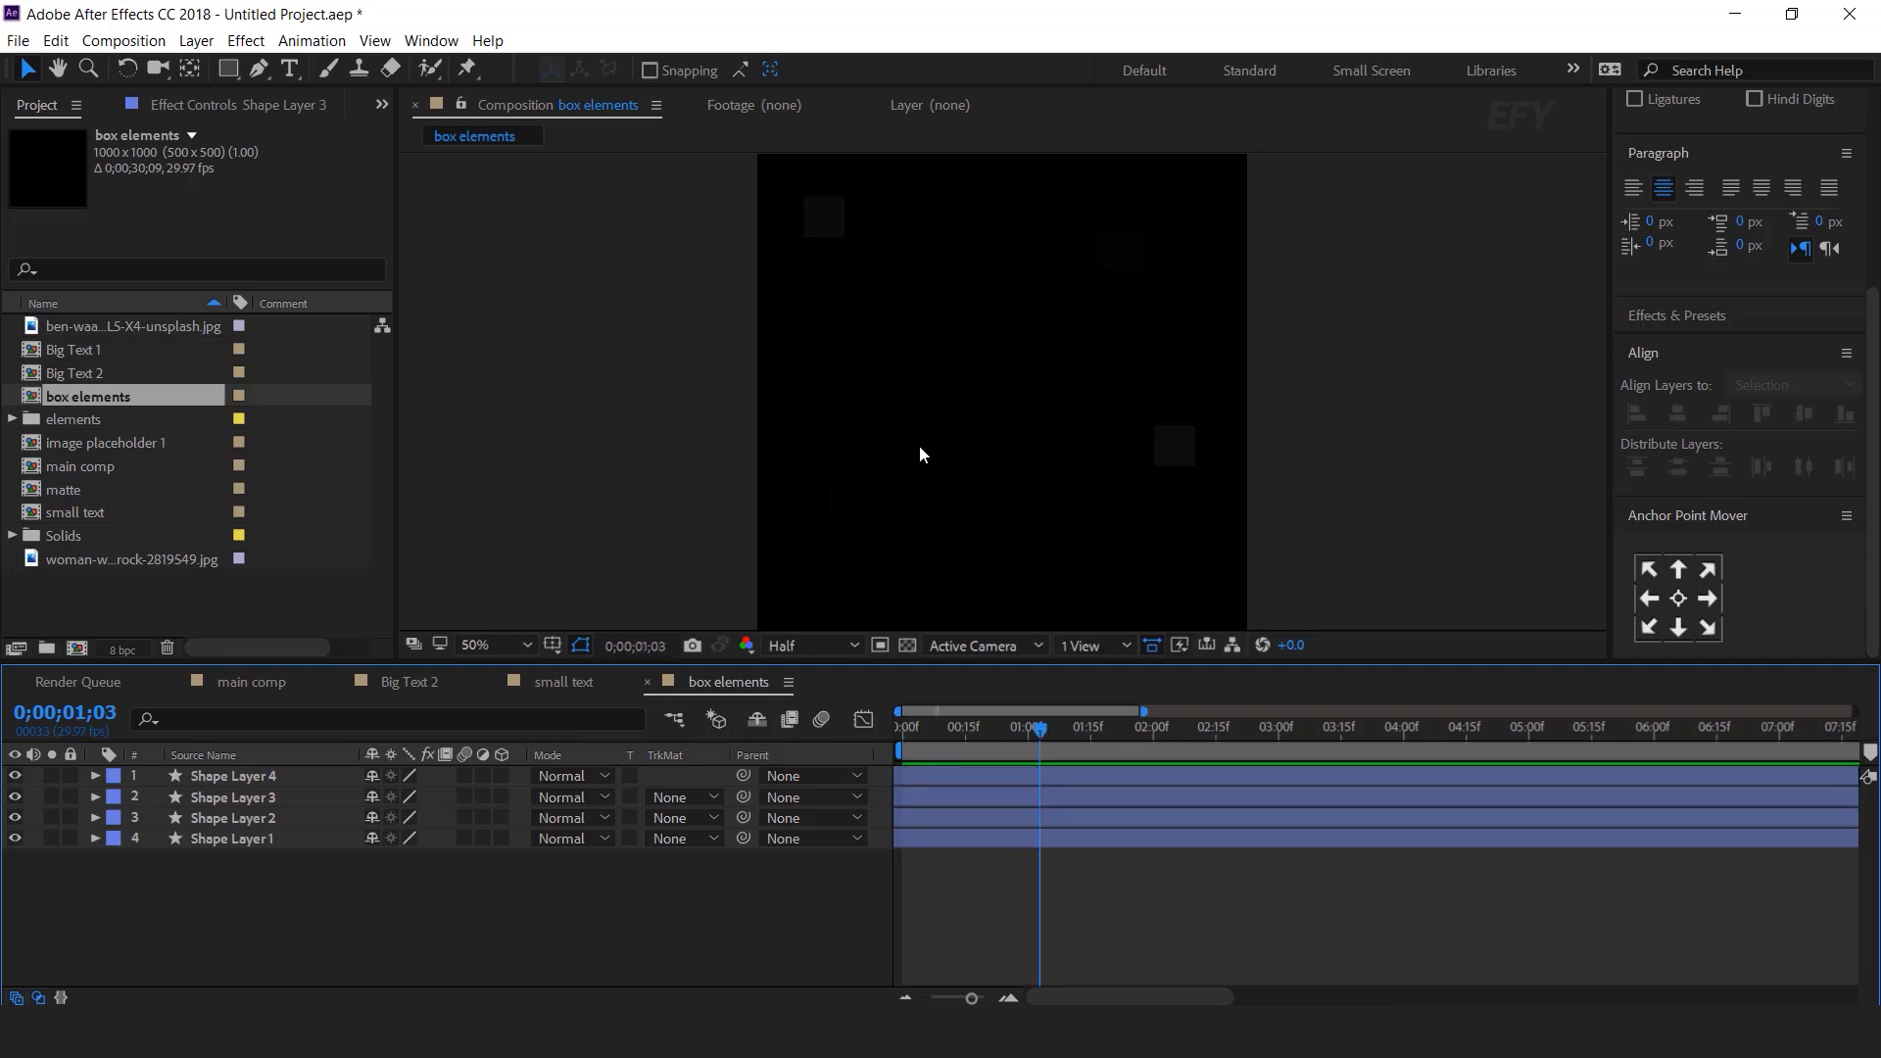
# Step: Add a "+" text layer near the middle of the composition and centre its anchor point
pyautogui.click(290, 70)
pyautogui.click(980, 444)
pyautogui.write('+')
pyautogui.press('Escape')
pyautogui.press('v')
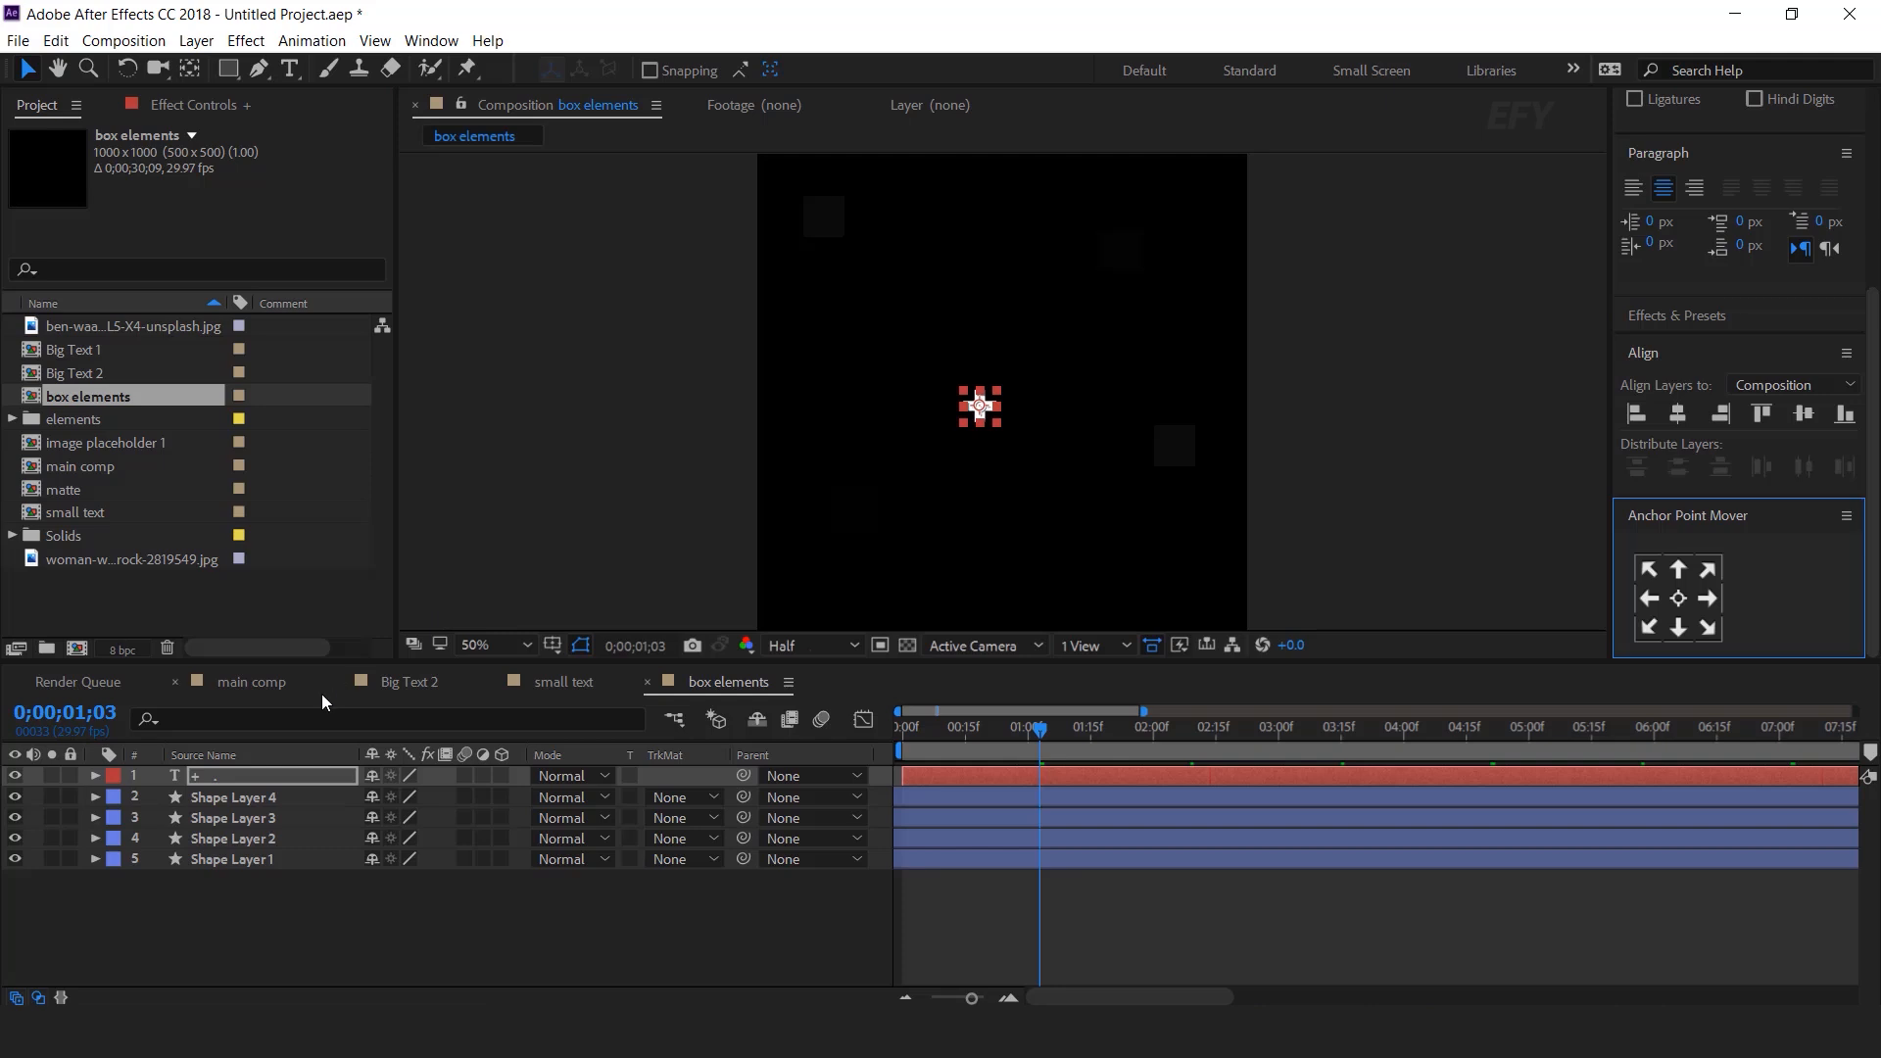
# Step: Apply the expression time*30 to the plus sign's rotation and preview the spin
pyautogui.press('r')
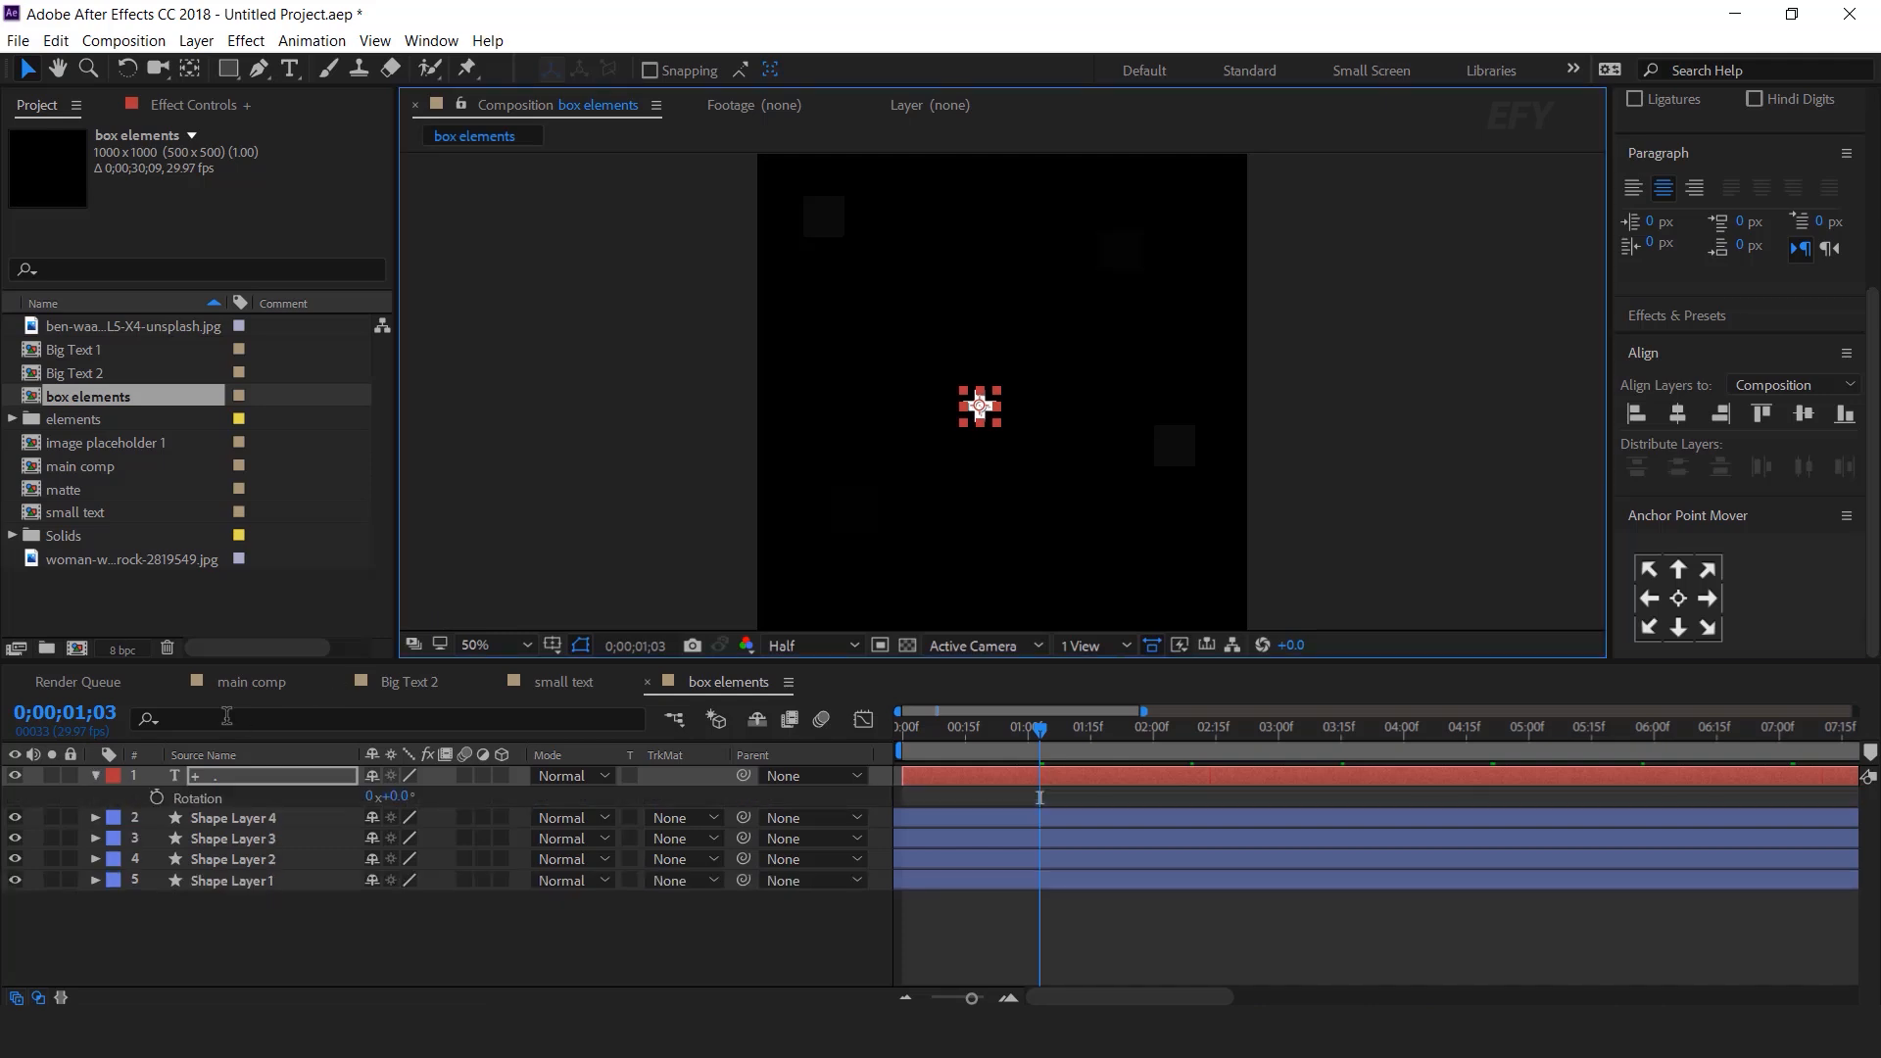
pyautogui.keyDown('alt'); pyautogui.click(159, 798); pyautogui.keyUp('alt')
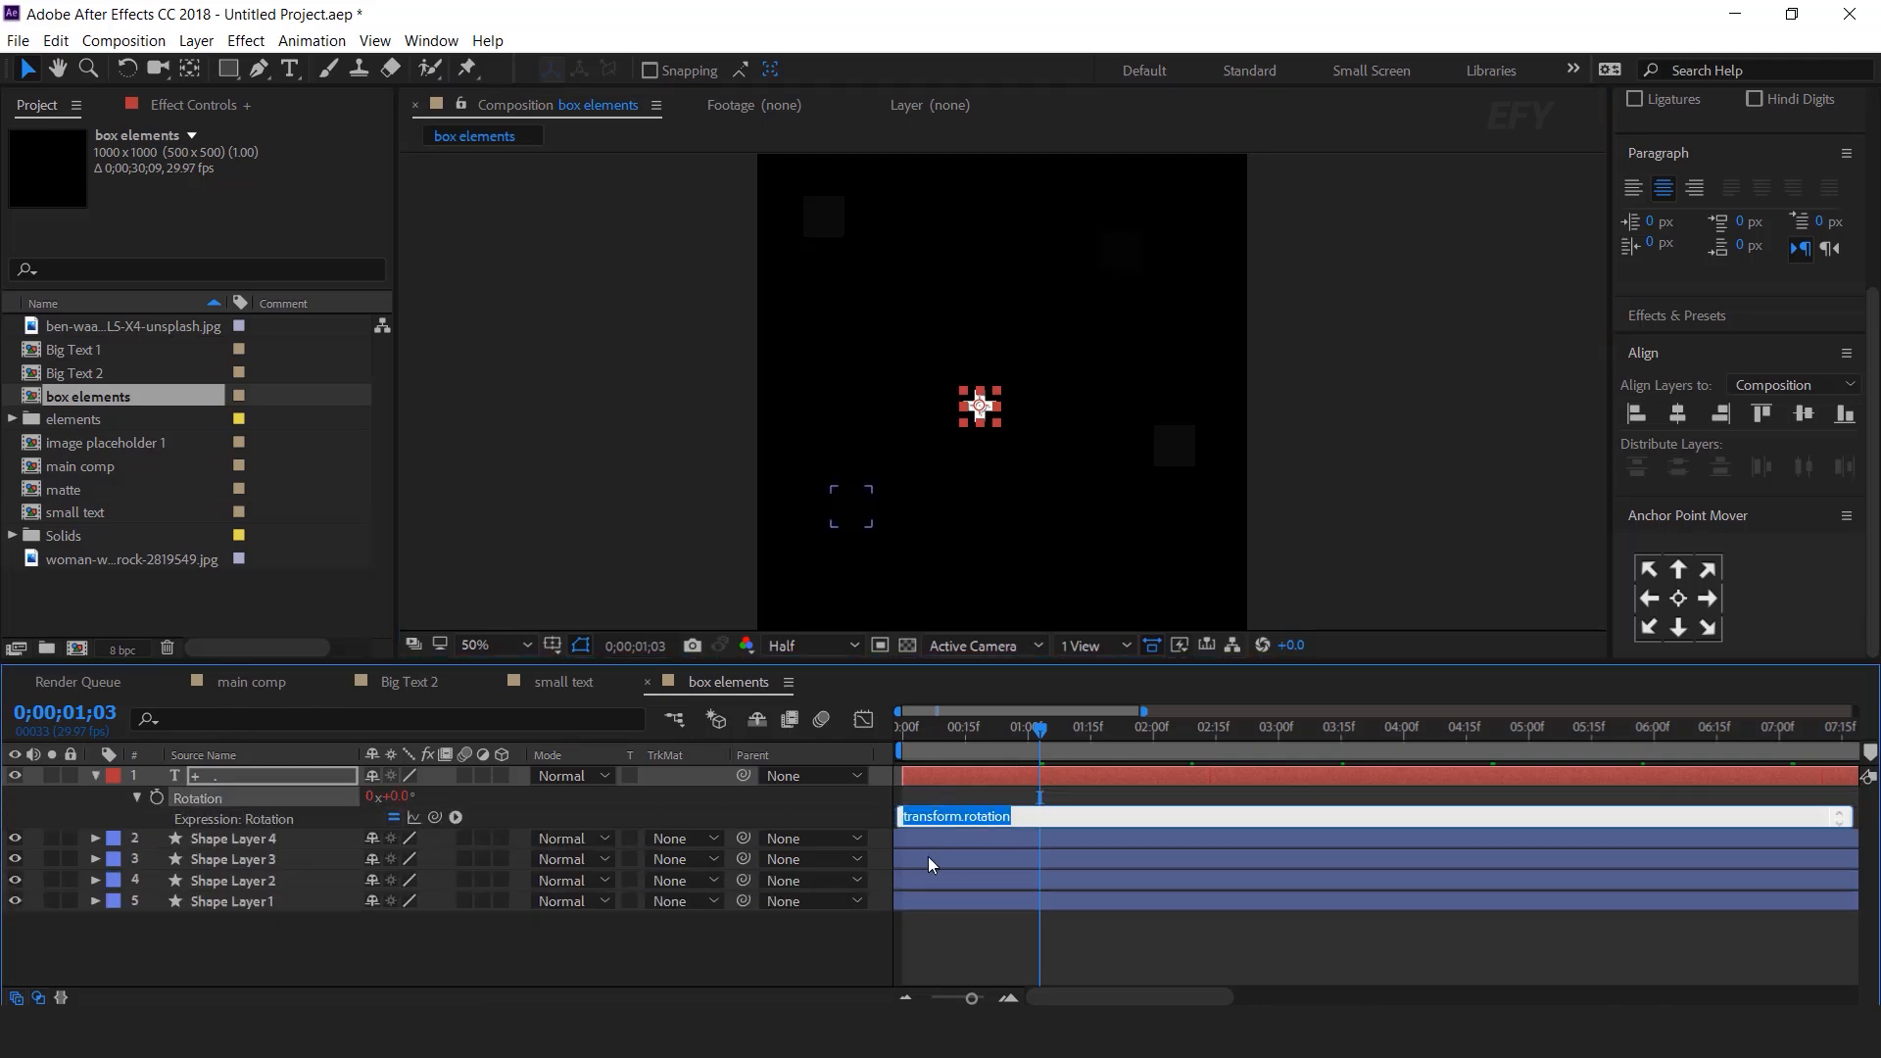
pyautogui.write('tim')
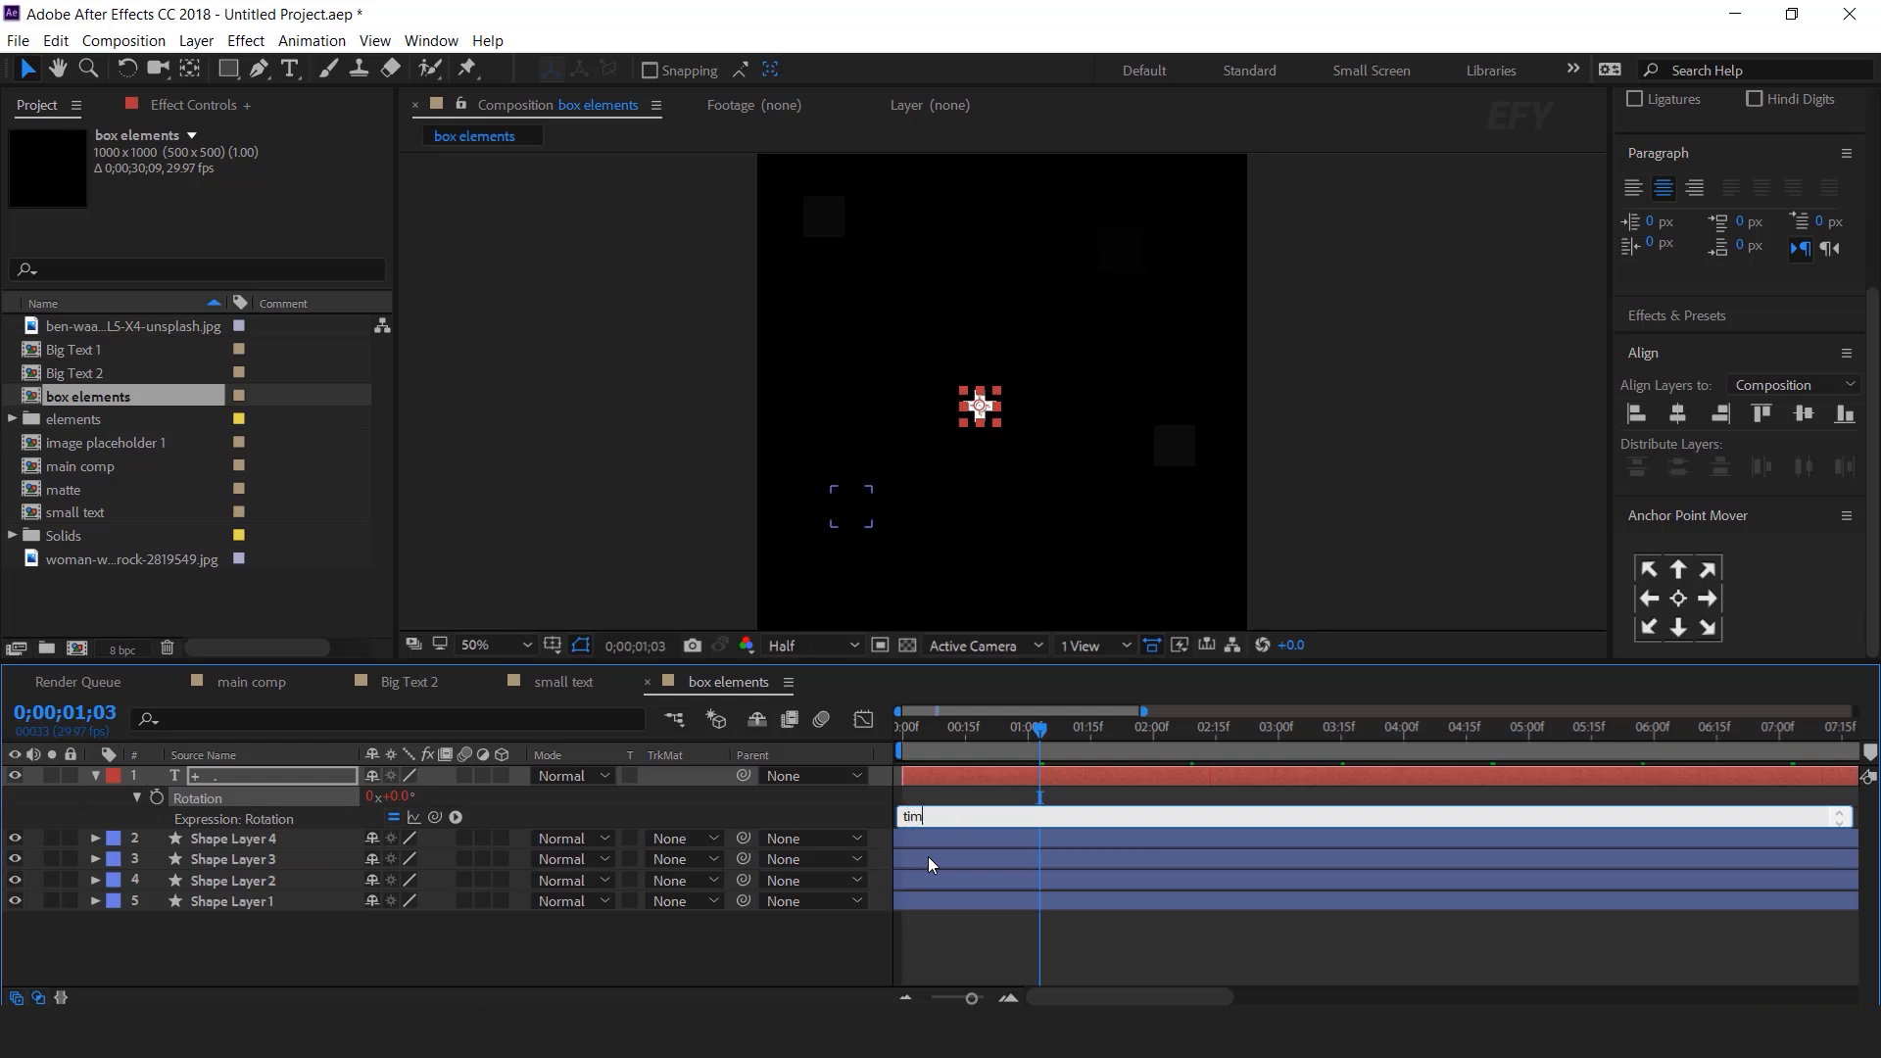
pyautogui.write('e*30')
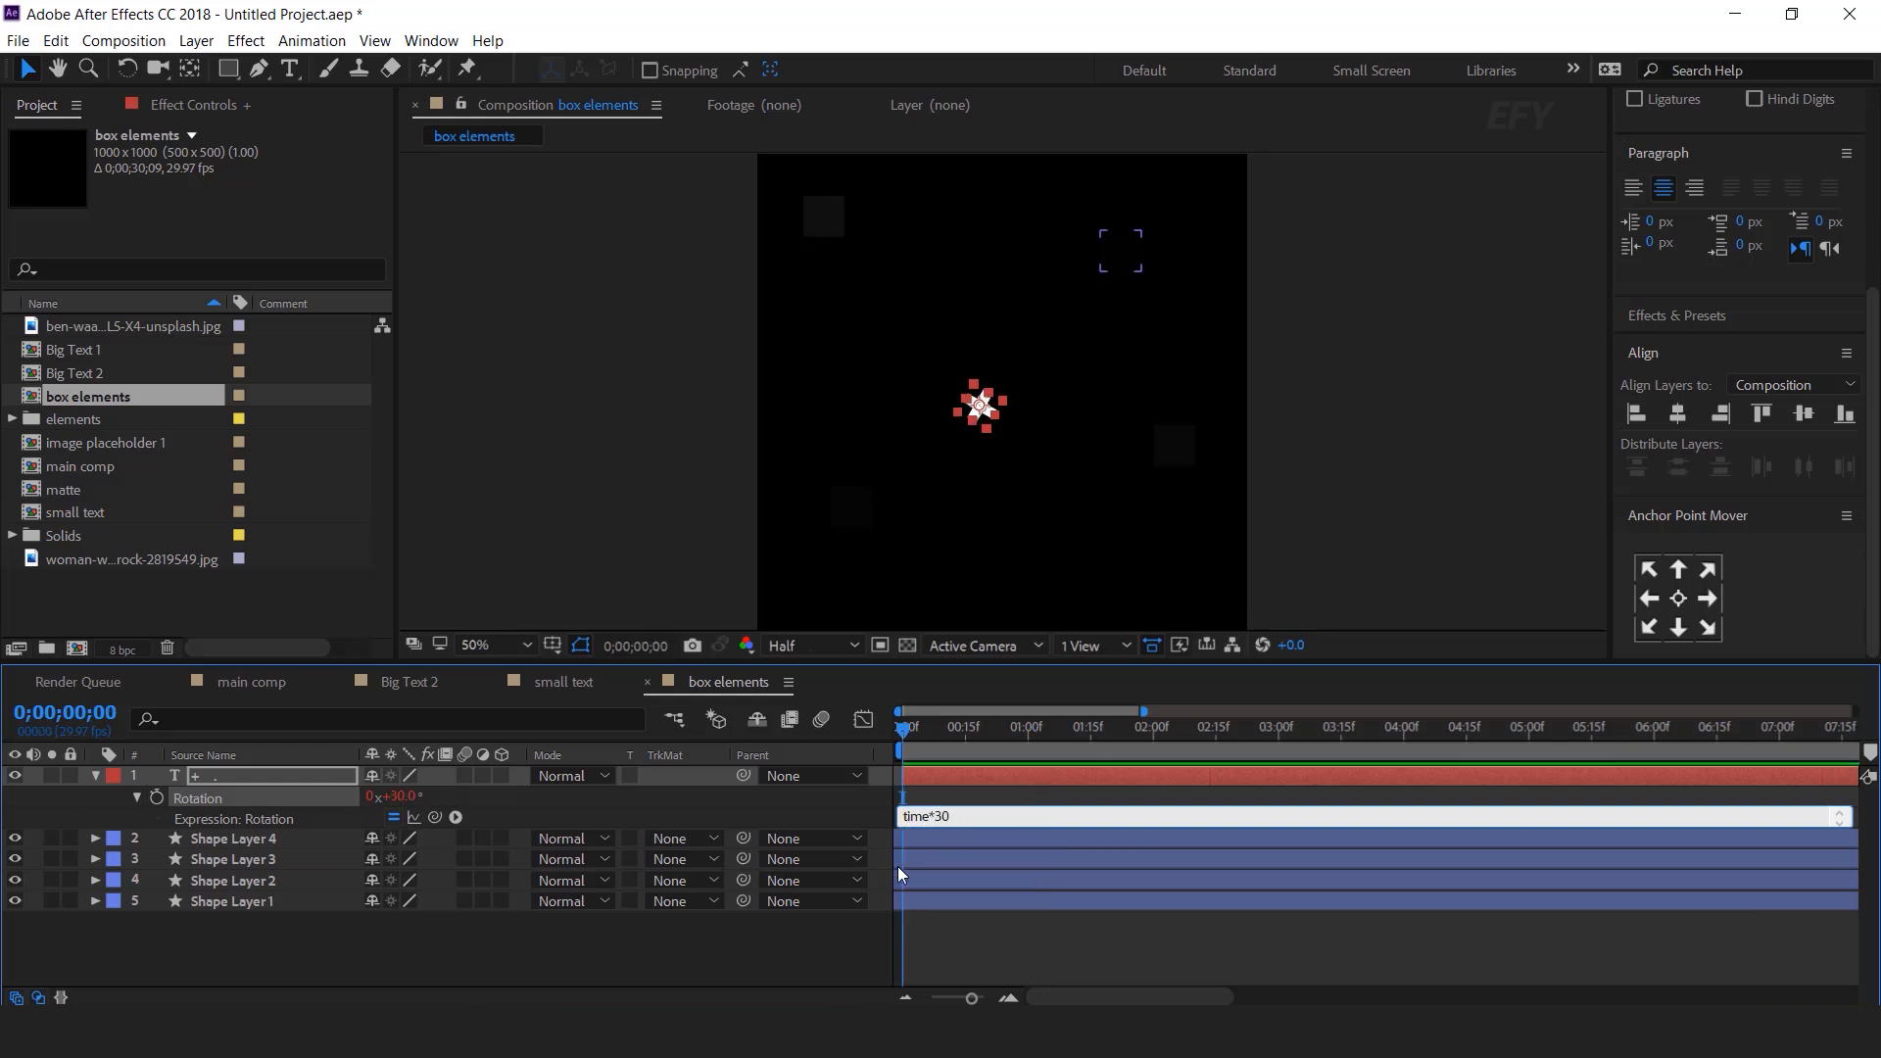
pyautogui.click(897, 866)
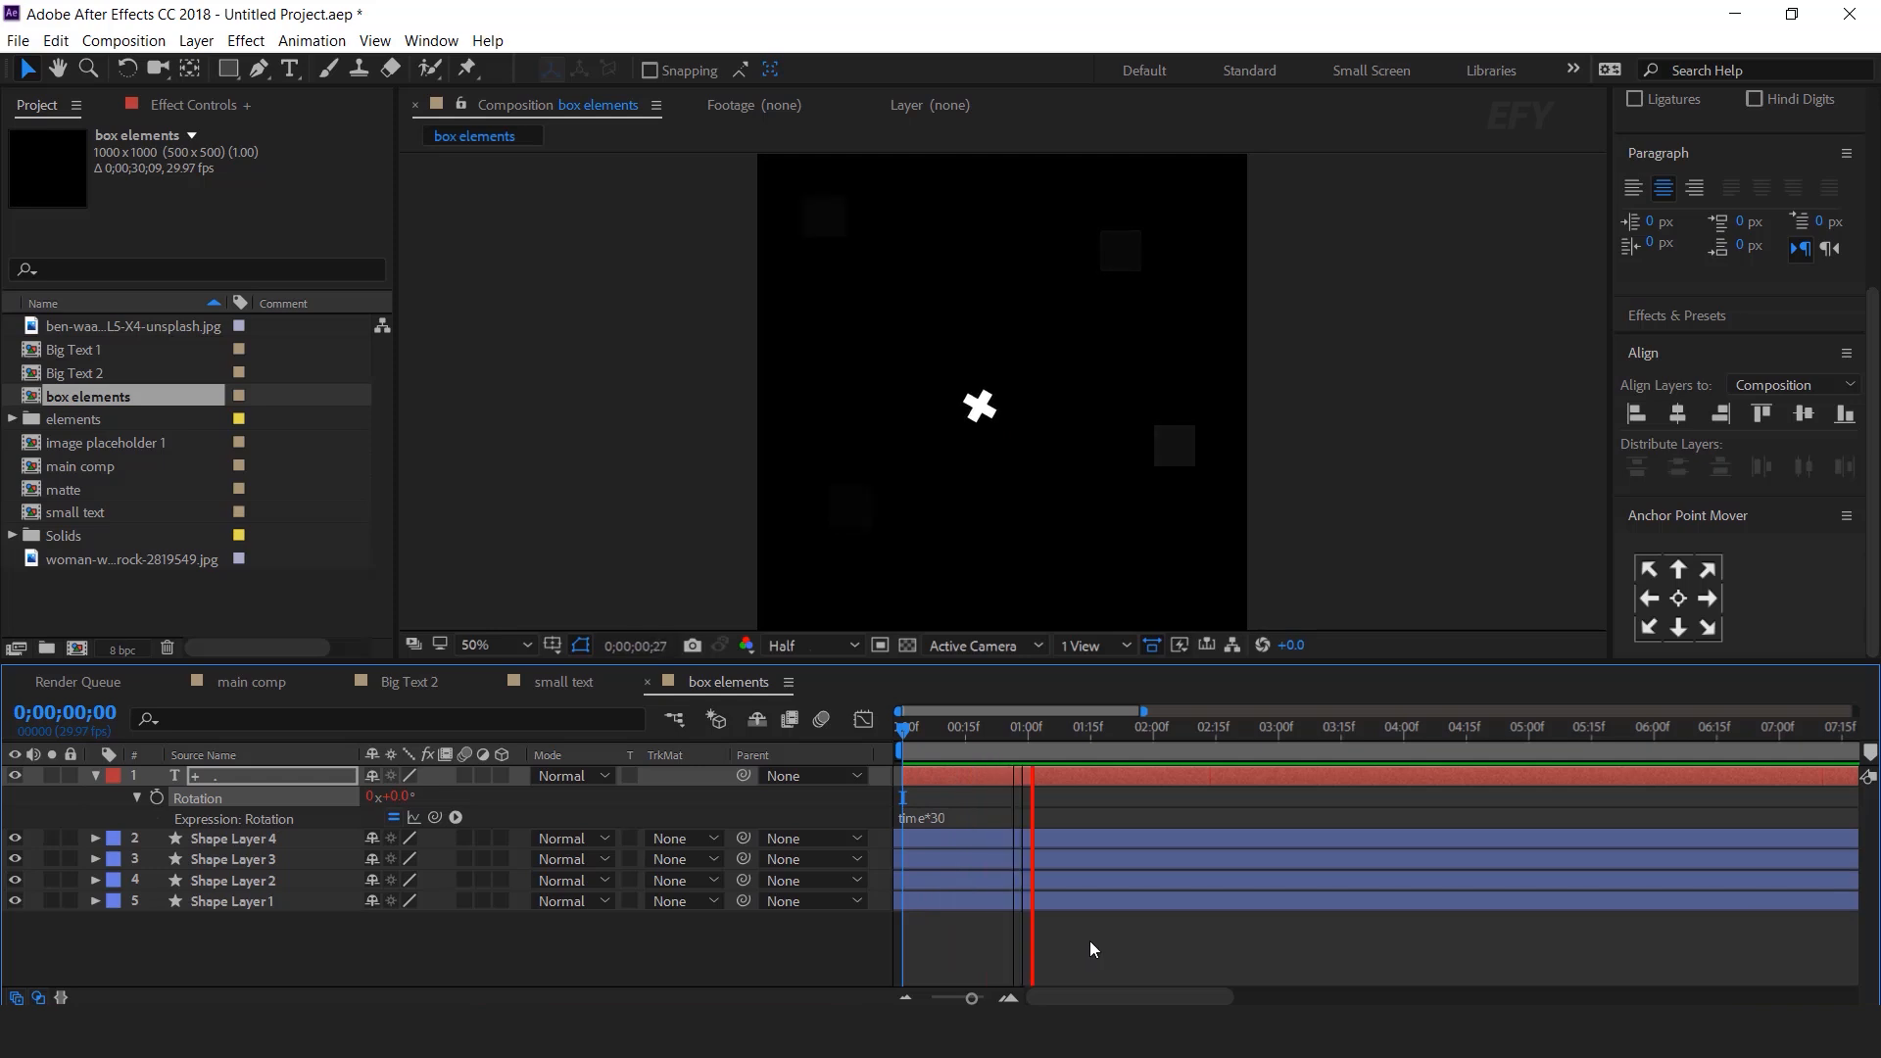
pyautogui.press('space')
# Step: Reduce the plus sign to a font size of 94 px and place it at the composition's left side, above the lower-left square
pyautogui.click(95, 776)
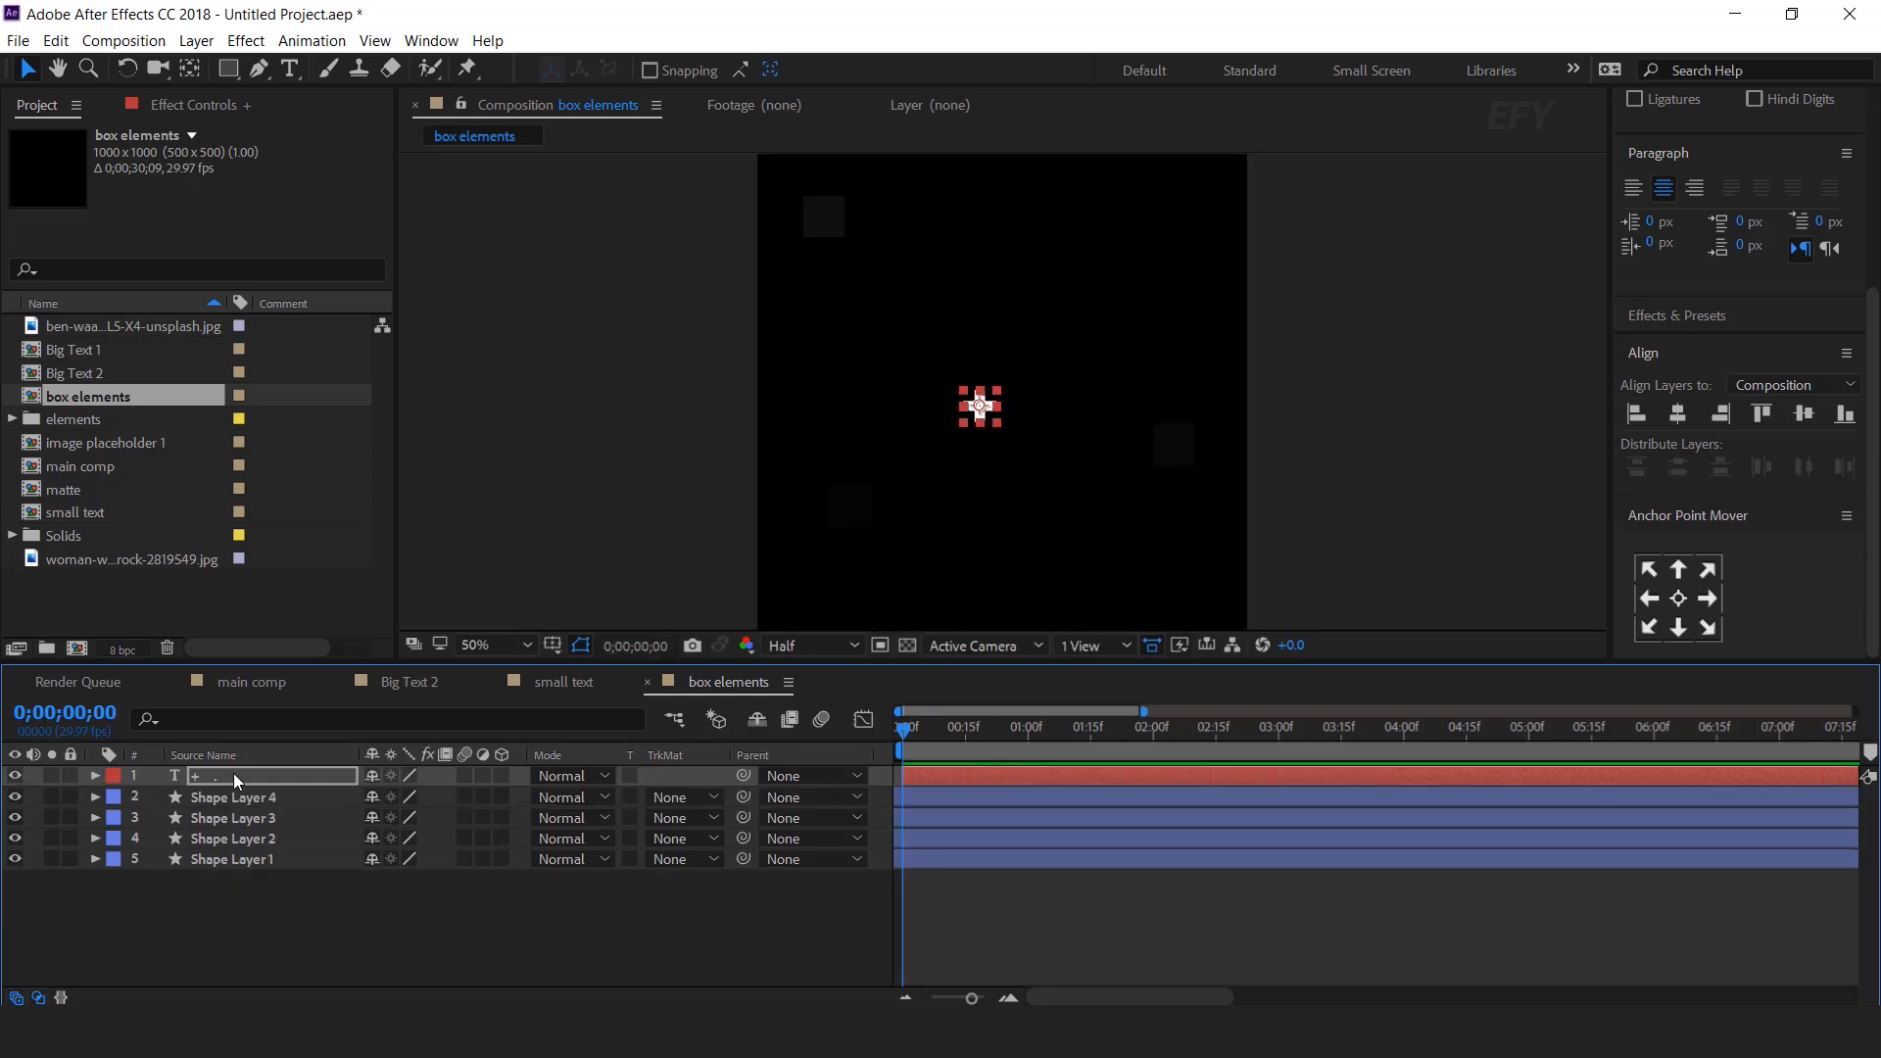
pyautogui.moveTo(985, 412); pyautogui.dragTo(841, 443)
pyautogui.click(269, 799)
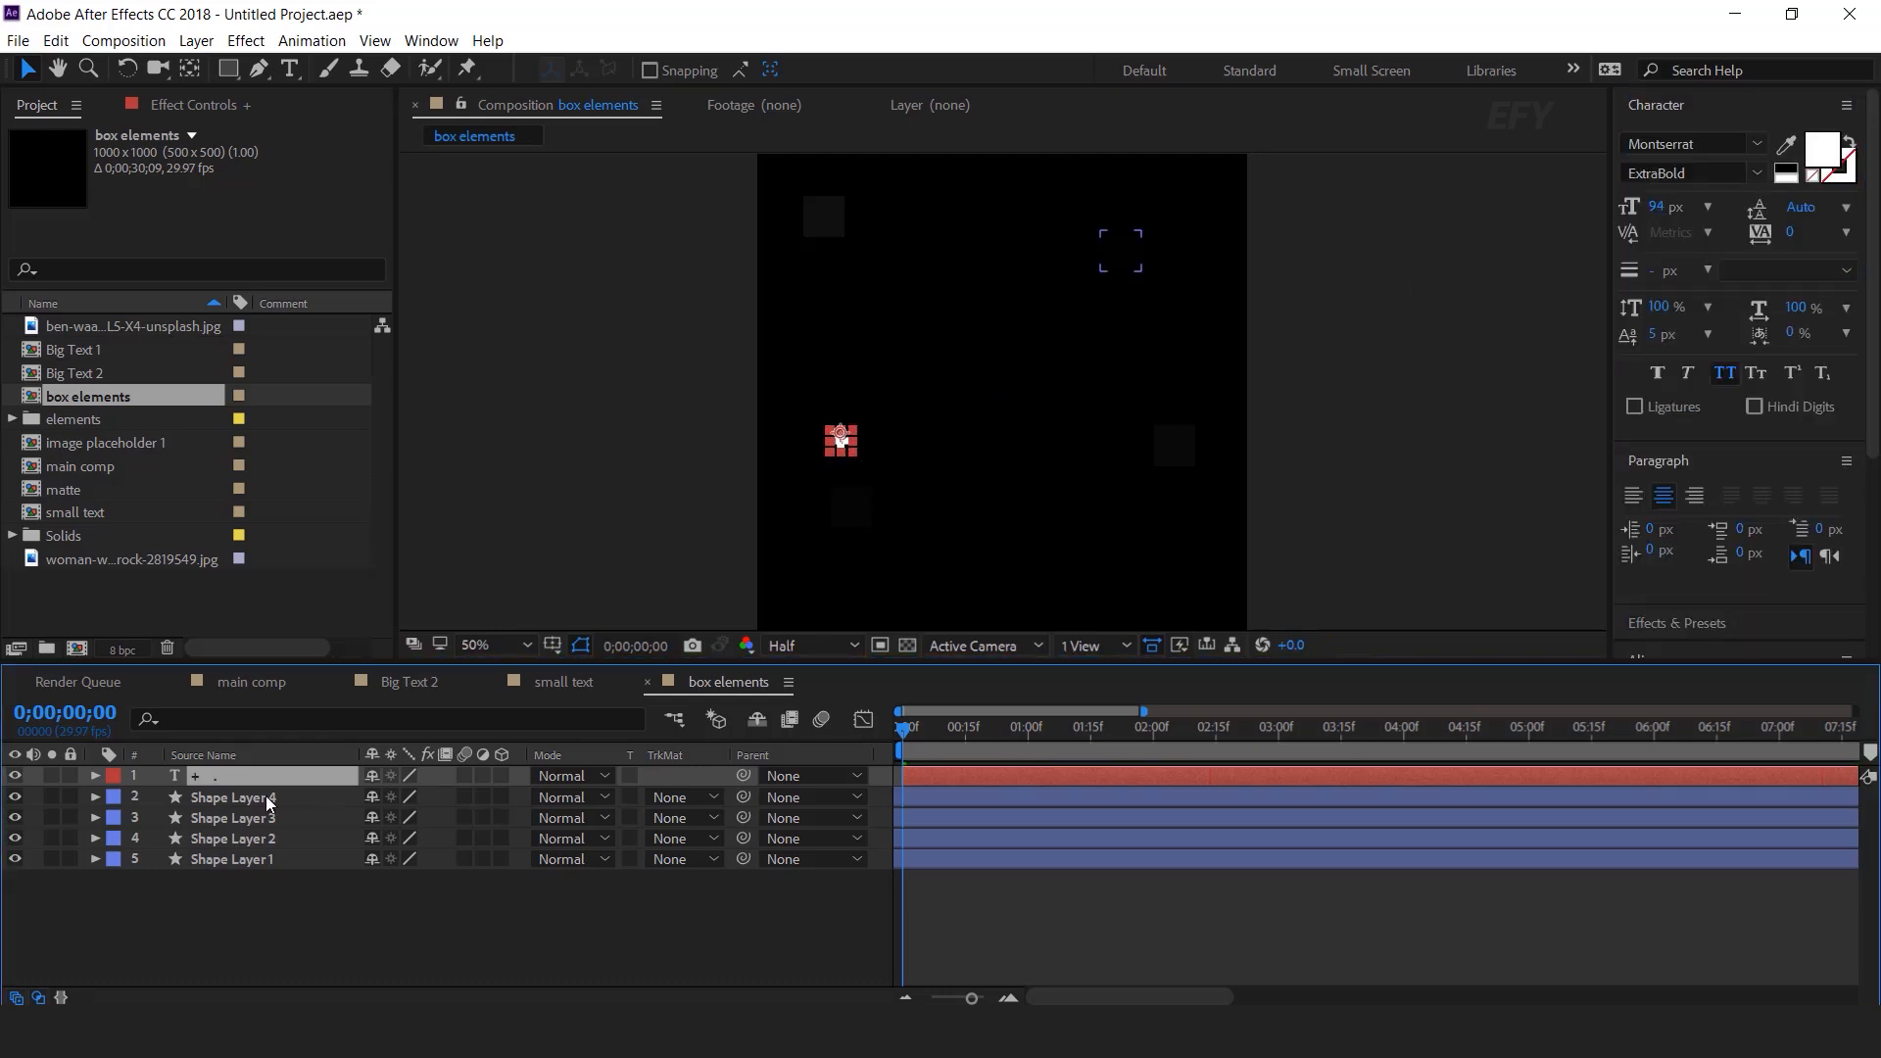
# Step: Duplicate the plus sign layer three times and spread the plus signs across the composition
pyautogui.hotkey('ctrl', 'd')
pyautogui.hotkey('ctrl', 'd')
pyautogui.hotkey('ctrl', 'd')
pyautogui.moveTo(842, 442); pyautogui.dragTo(1090, 512)
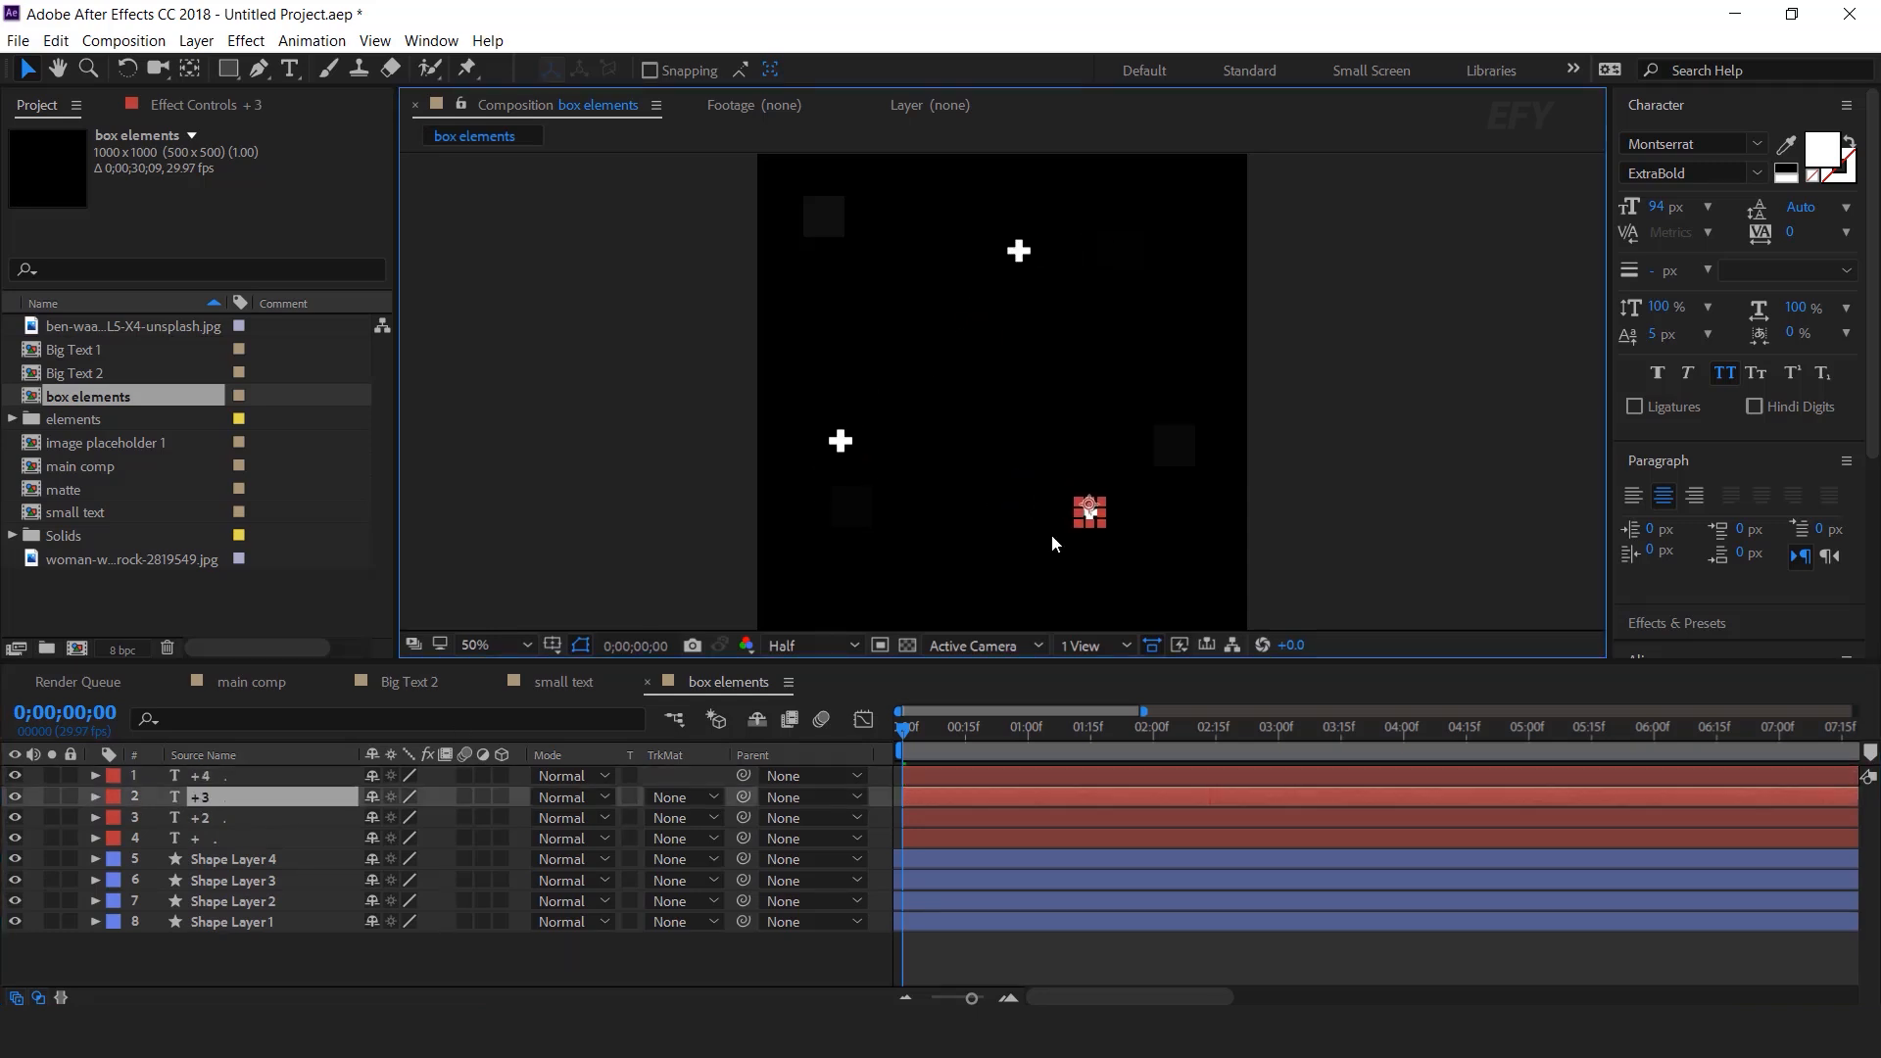
pyautogui.moveTo(841, 441); pyautogui.dragTo(847, 560)
# Step: Rearrange the four plus signs toward the corners, placing one over the lower-left square and one beside the upper-left square
pyautogui.click(1134, 350)
pyautogui.moveTo(1020, 252); pyautogui.dragTo(928, 246)
pyautogui.click(1134, 349)
pyautogui.click(1095, 523)
pyautogui.moveTo(1096, 523); pyautogui.dragTo(1152, 552)
pyautogui.moveTo(1134, 350); pyautogui.dragTo(1146, 293)
pyautogui.moveTo(848, 560); pyautogui.dragTo(864, 513)
pyautogui.click(1411, 353)
pyautogui.click(928, 245)
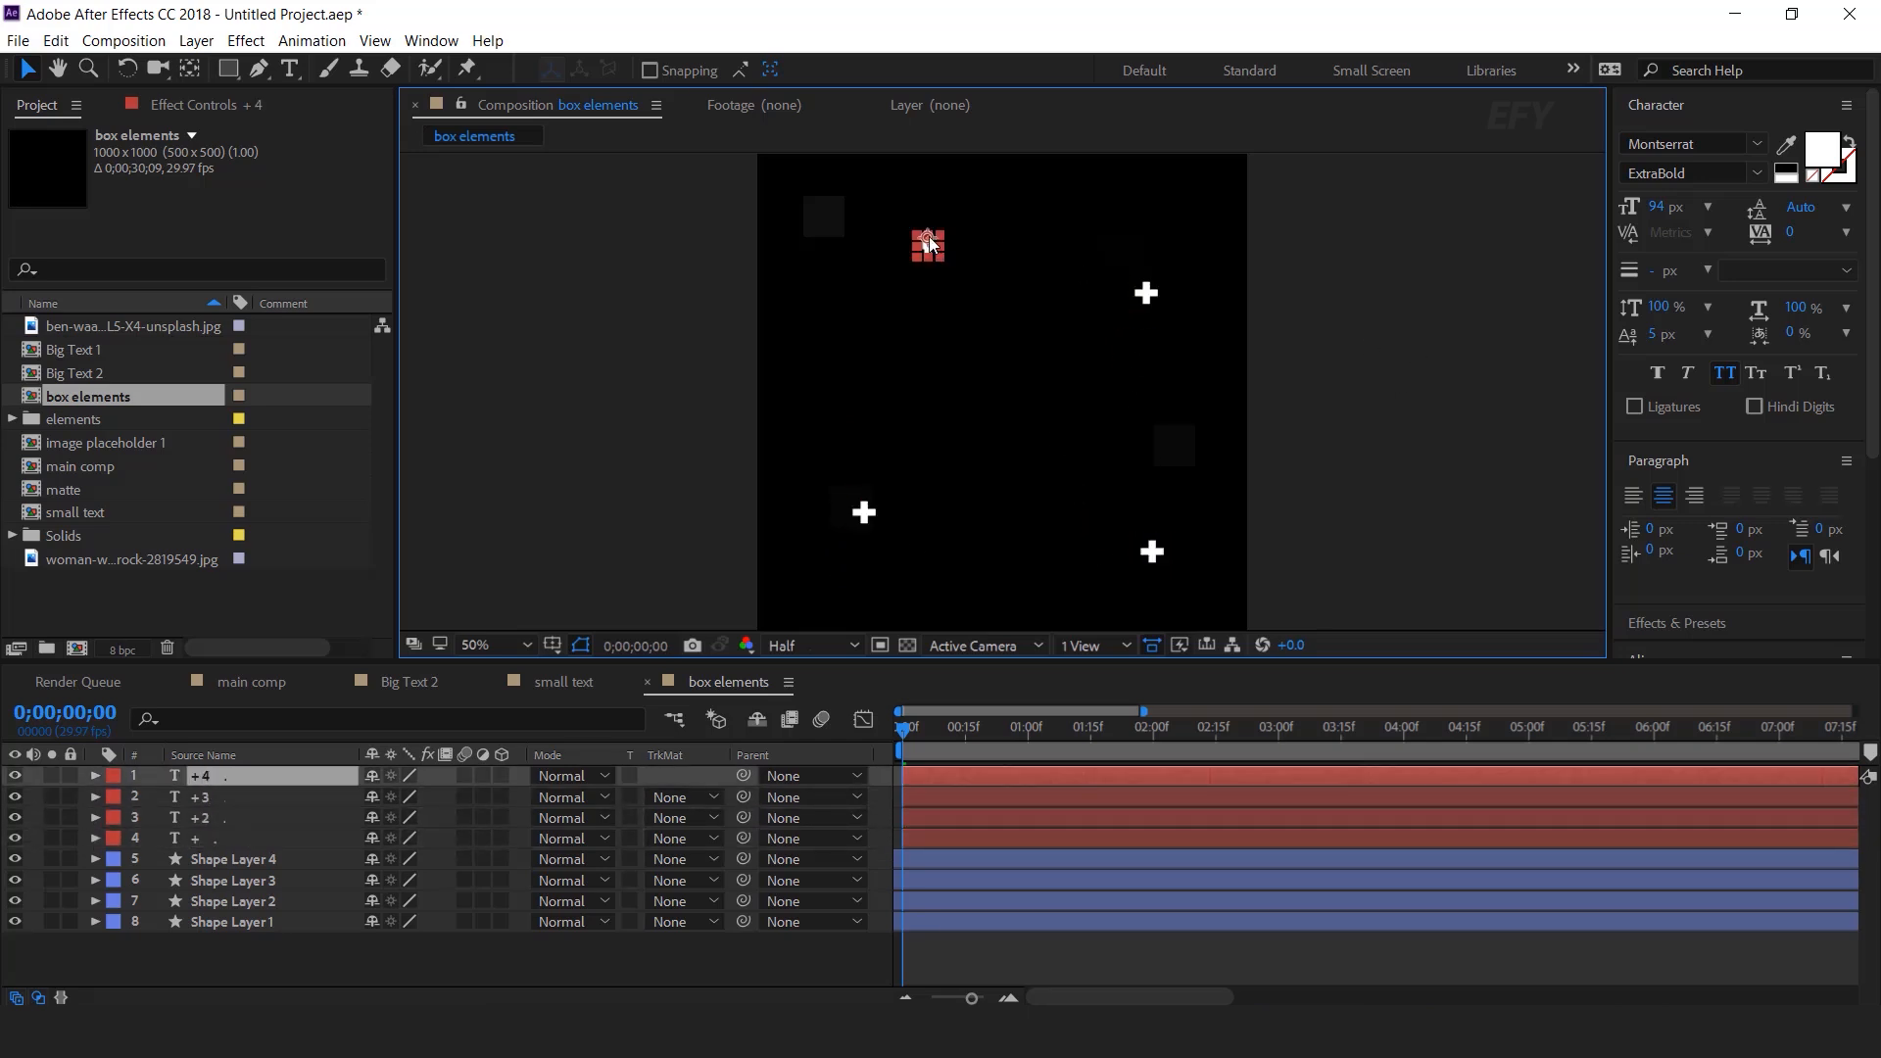
# Step: Reverse the spin of the "+4" text layer by changing its rotation expression to time*-30
pyautogui.click(217, 777)
pyautogui.press('u')
pyautogui.press('u')
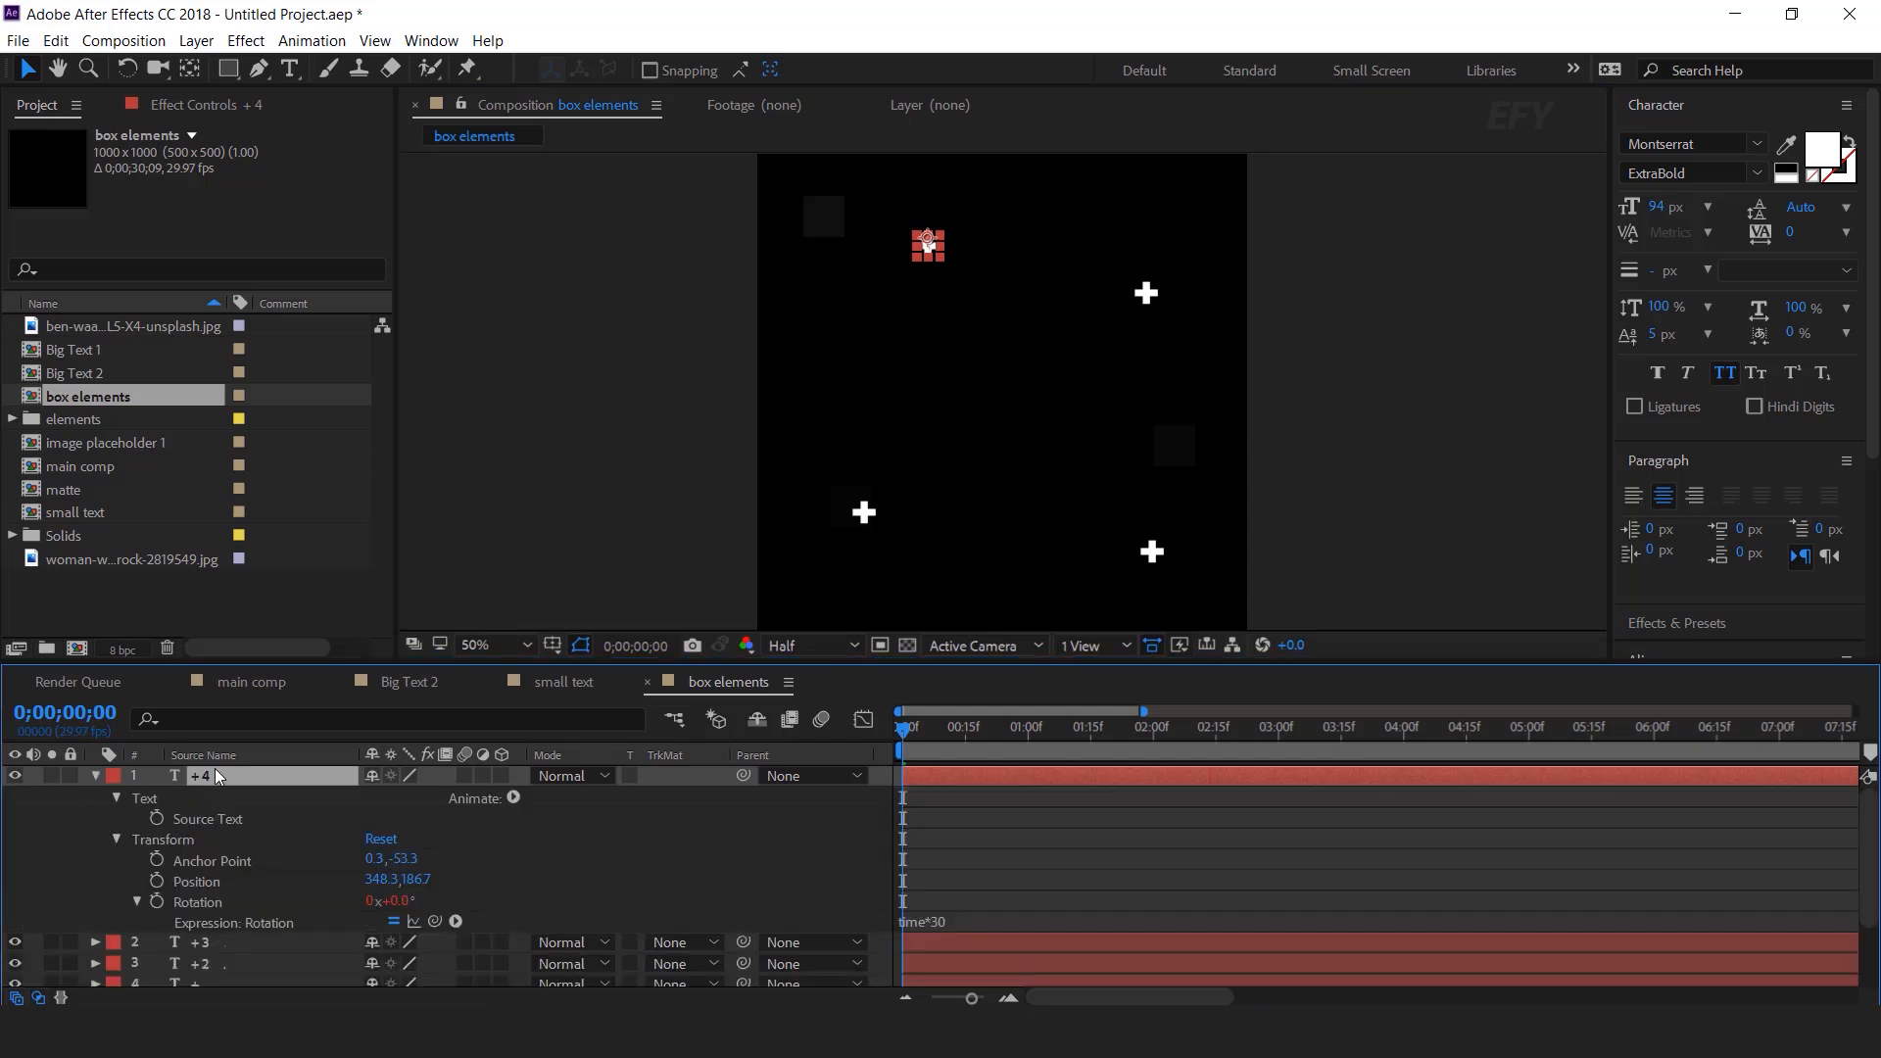
pyautogui.click(935, 925)
pyautogui.write('-')
pyautogui.press('KP_Enter')
pyautogui.click(97, 778)
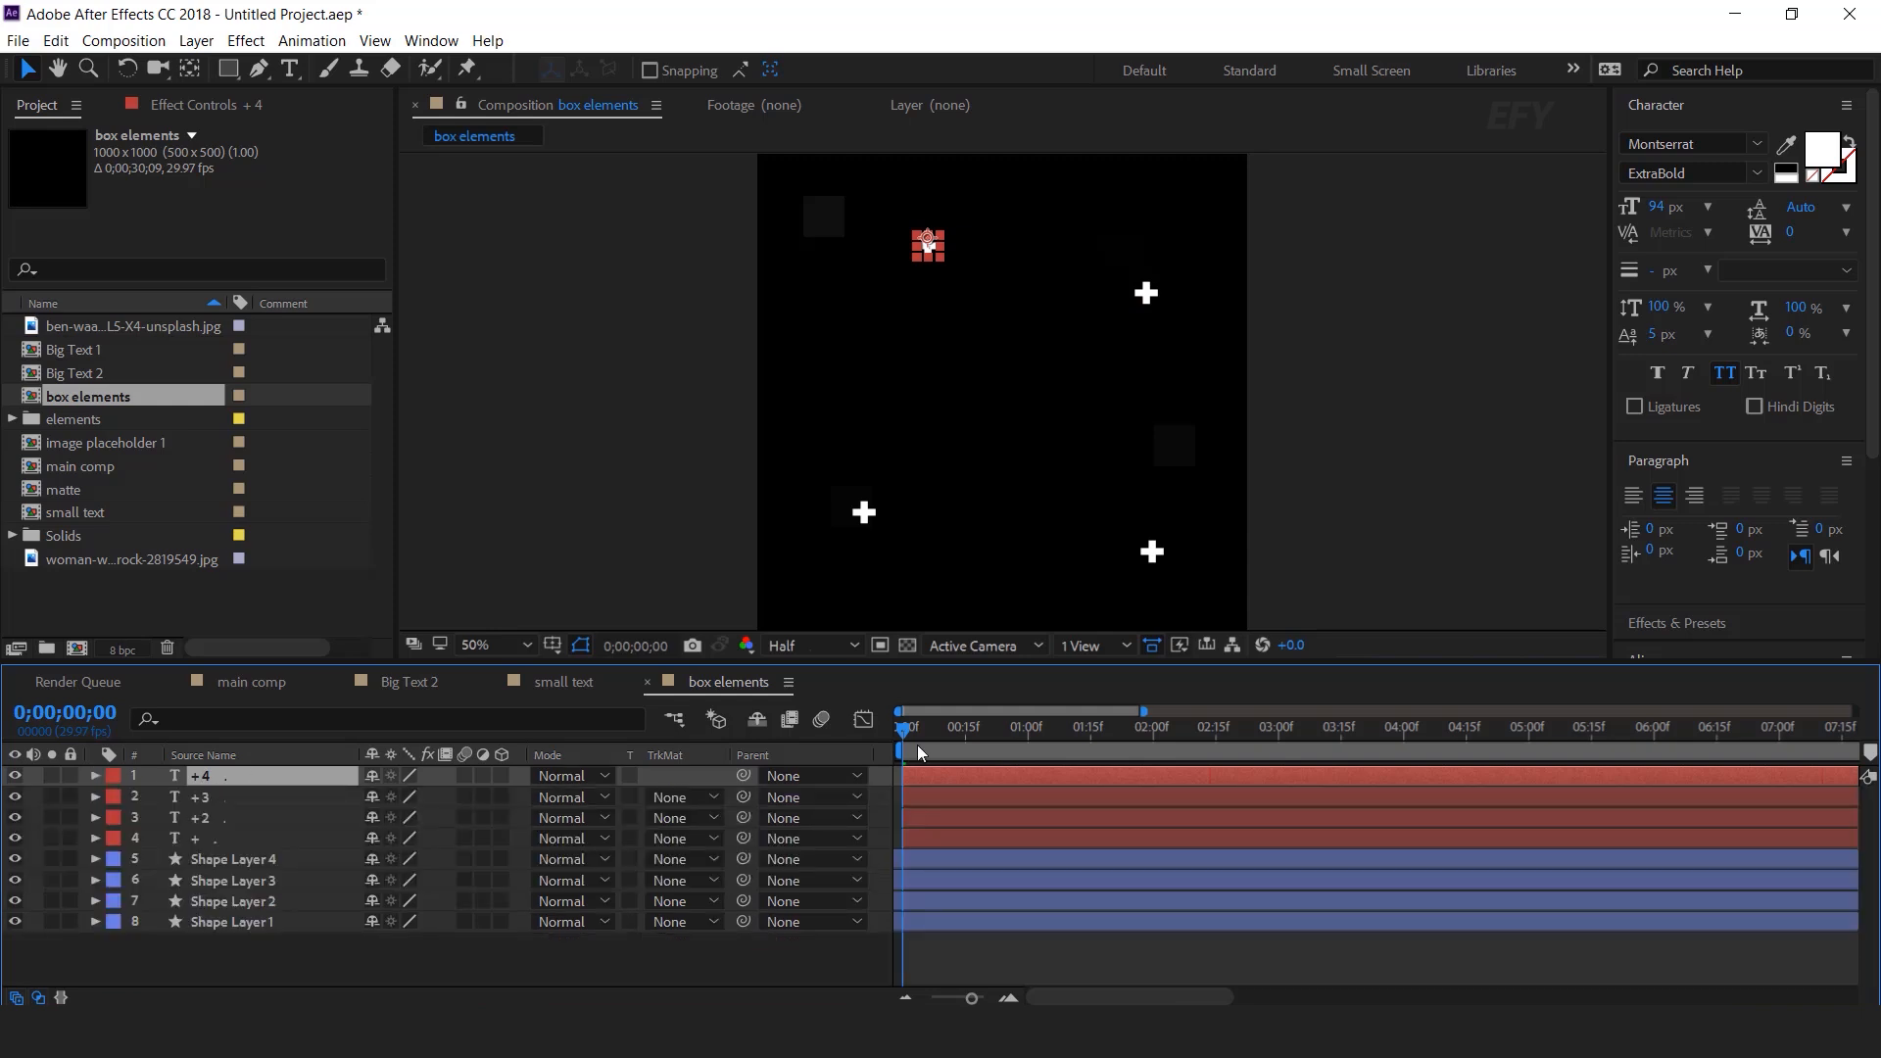
# Step: Change the rotation expression of the "+3" text layer to time*-30 and collapse its properties
pyautogui.click(210, 803)
pyautogui.press('u')
pyautogui.press('u')
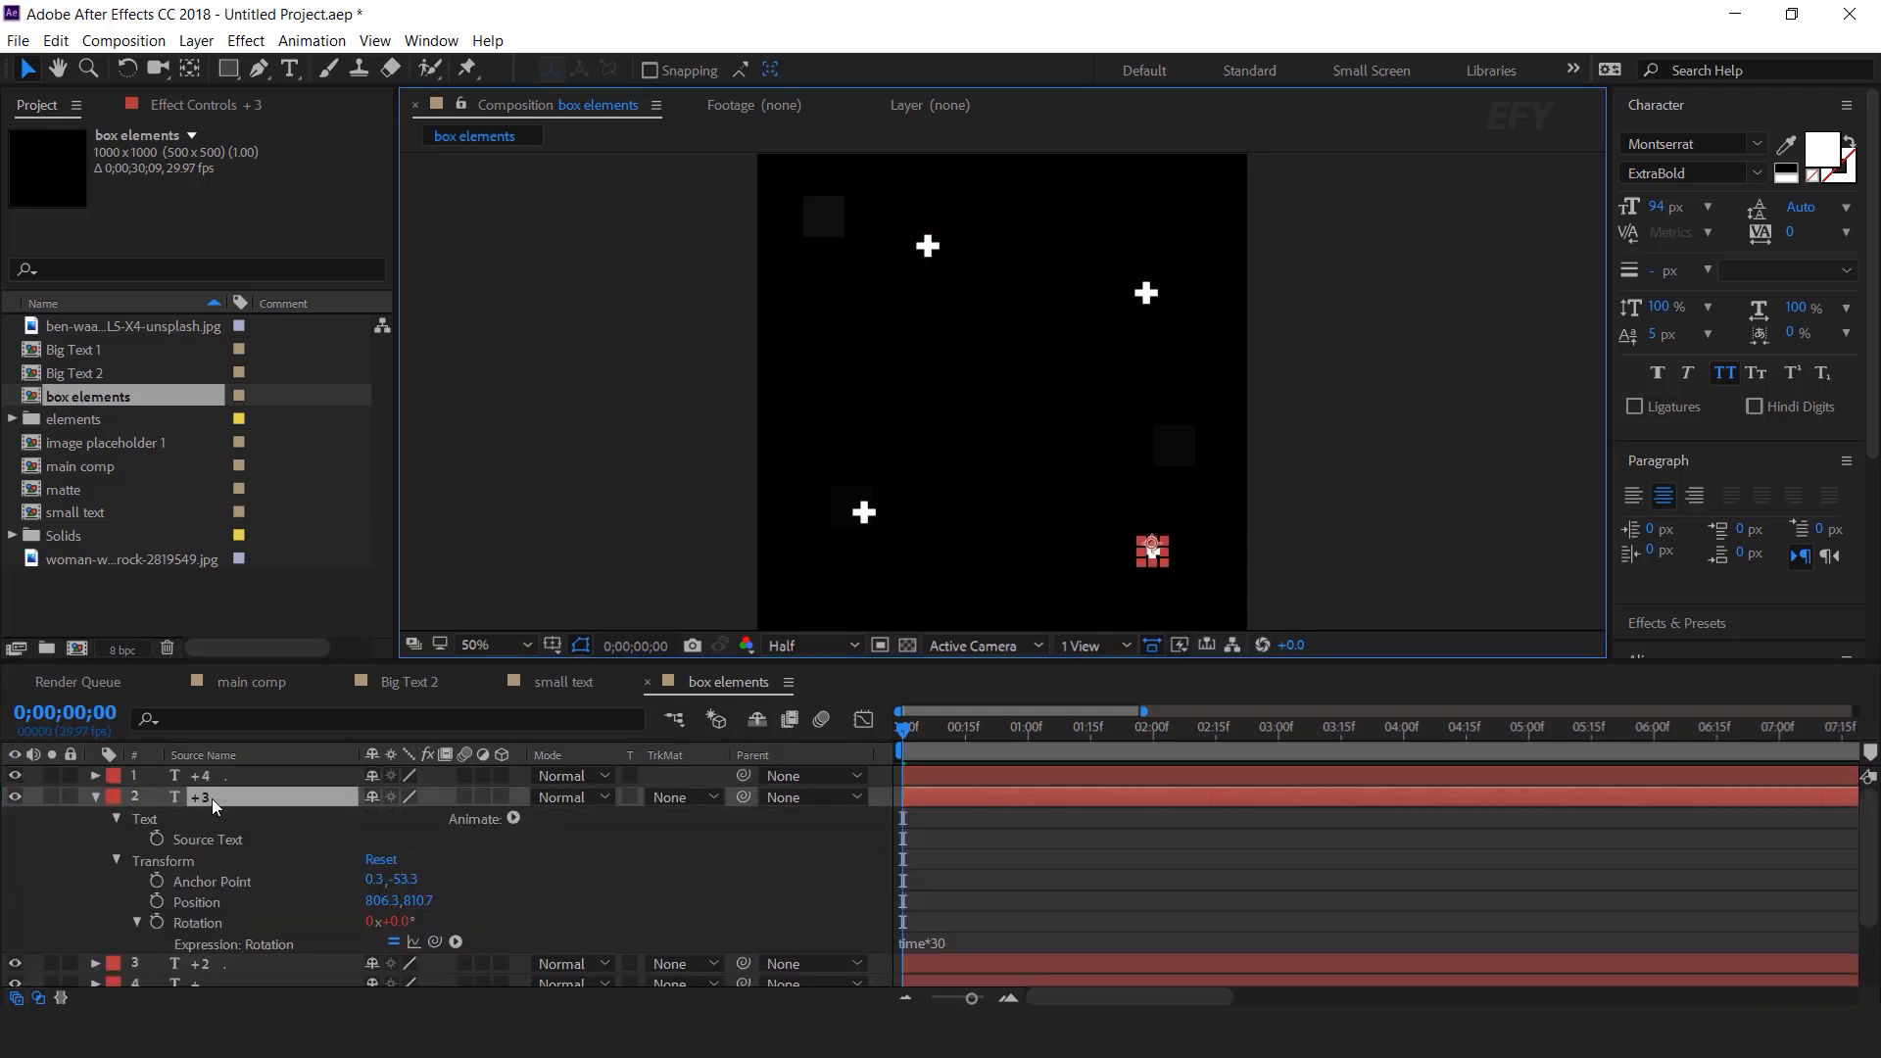
pyautogui.click(937, 944)
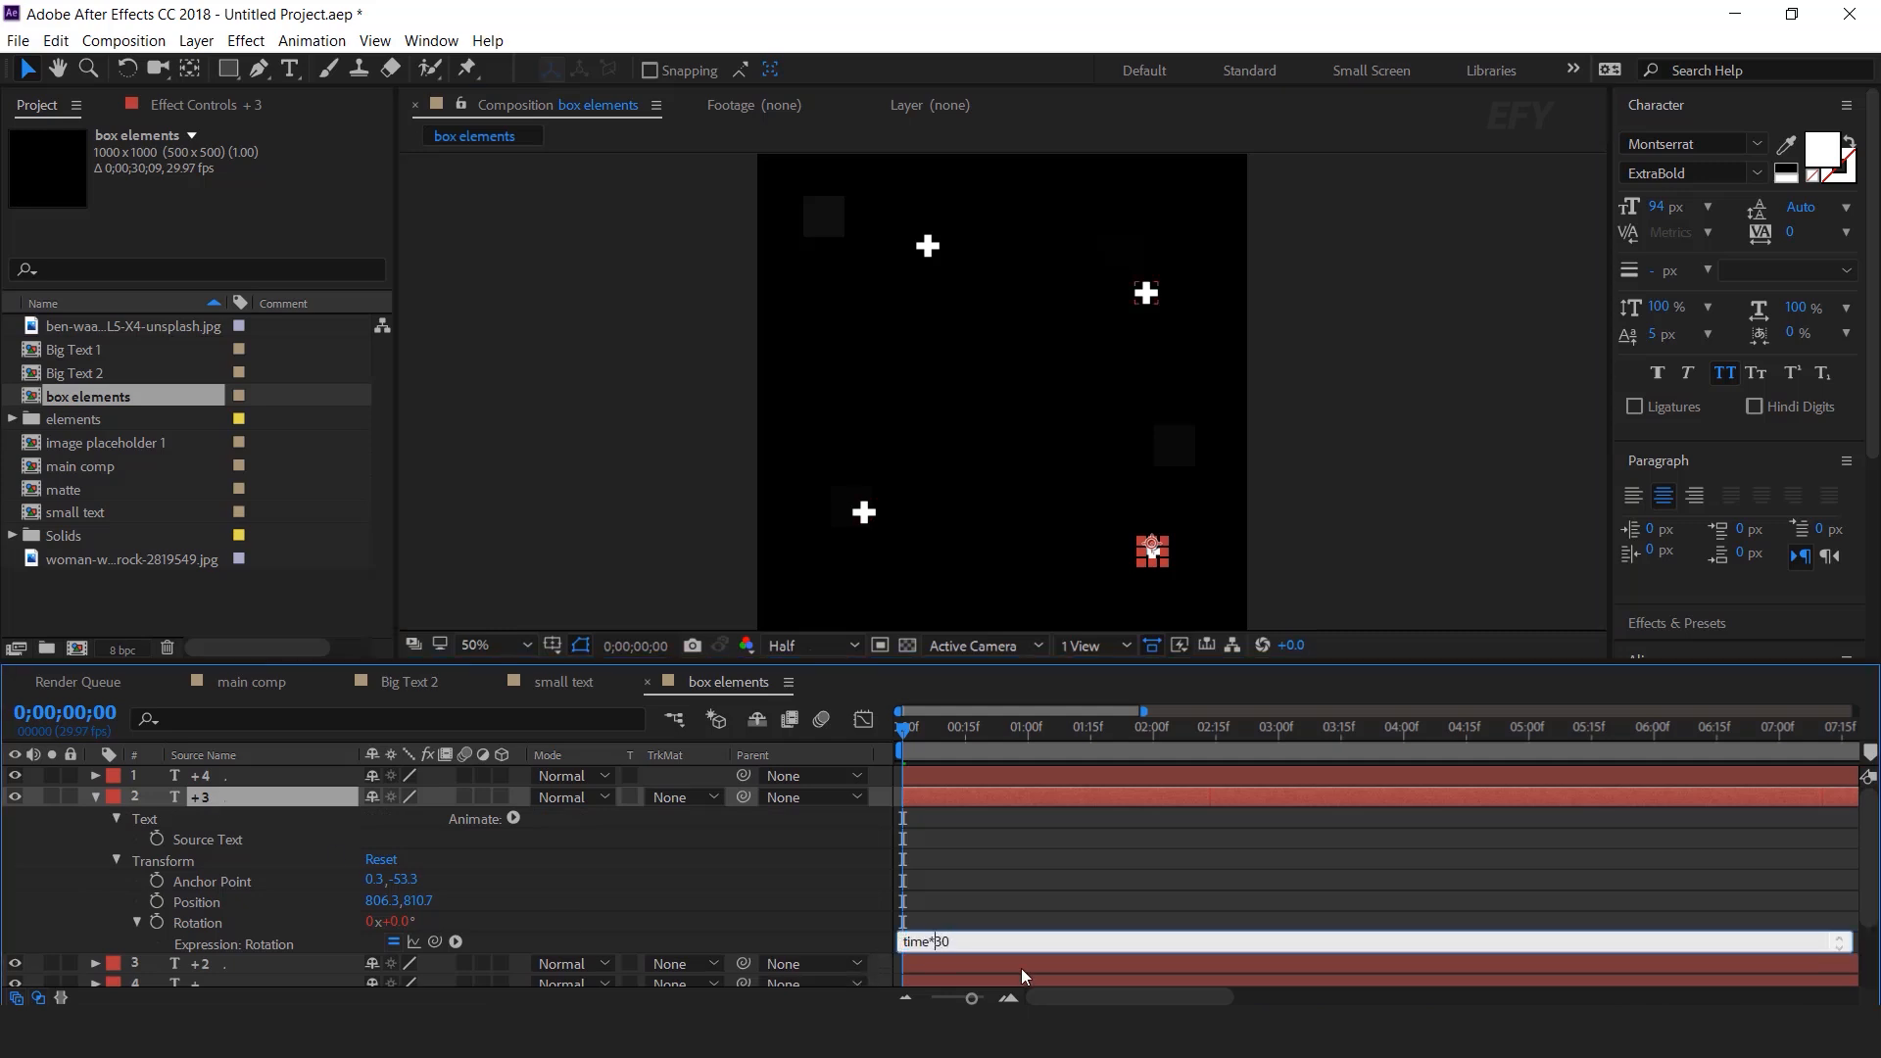
pyautogui.write('-')
pyautogui.press('KP_Enter')
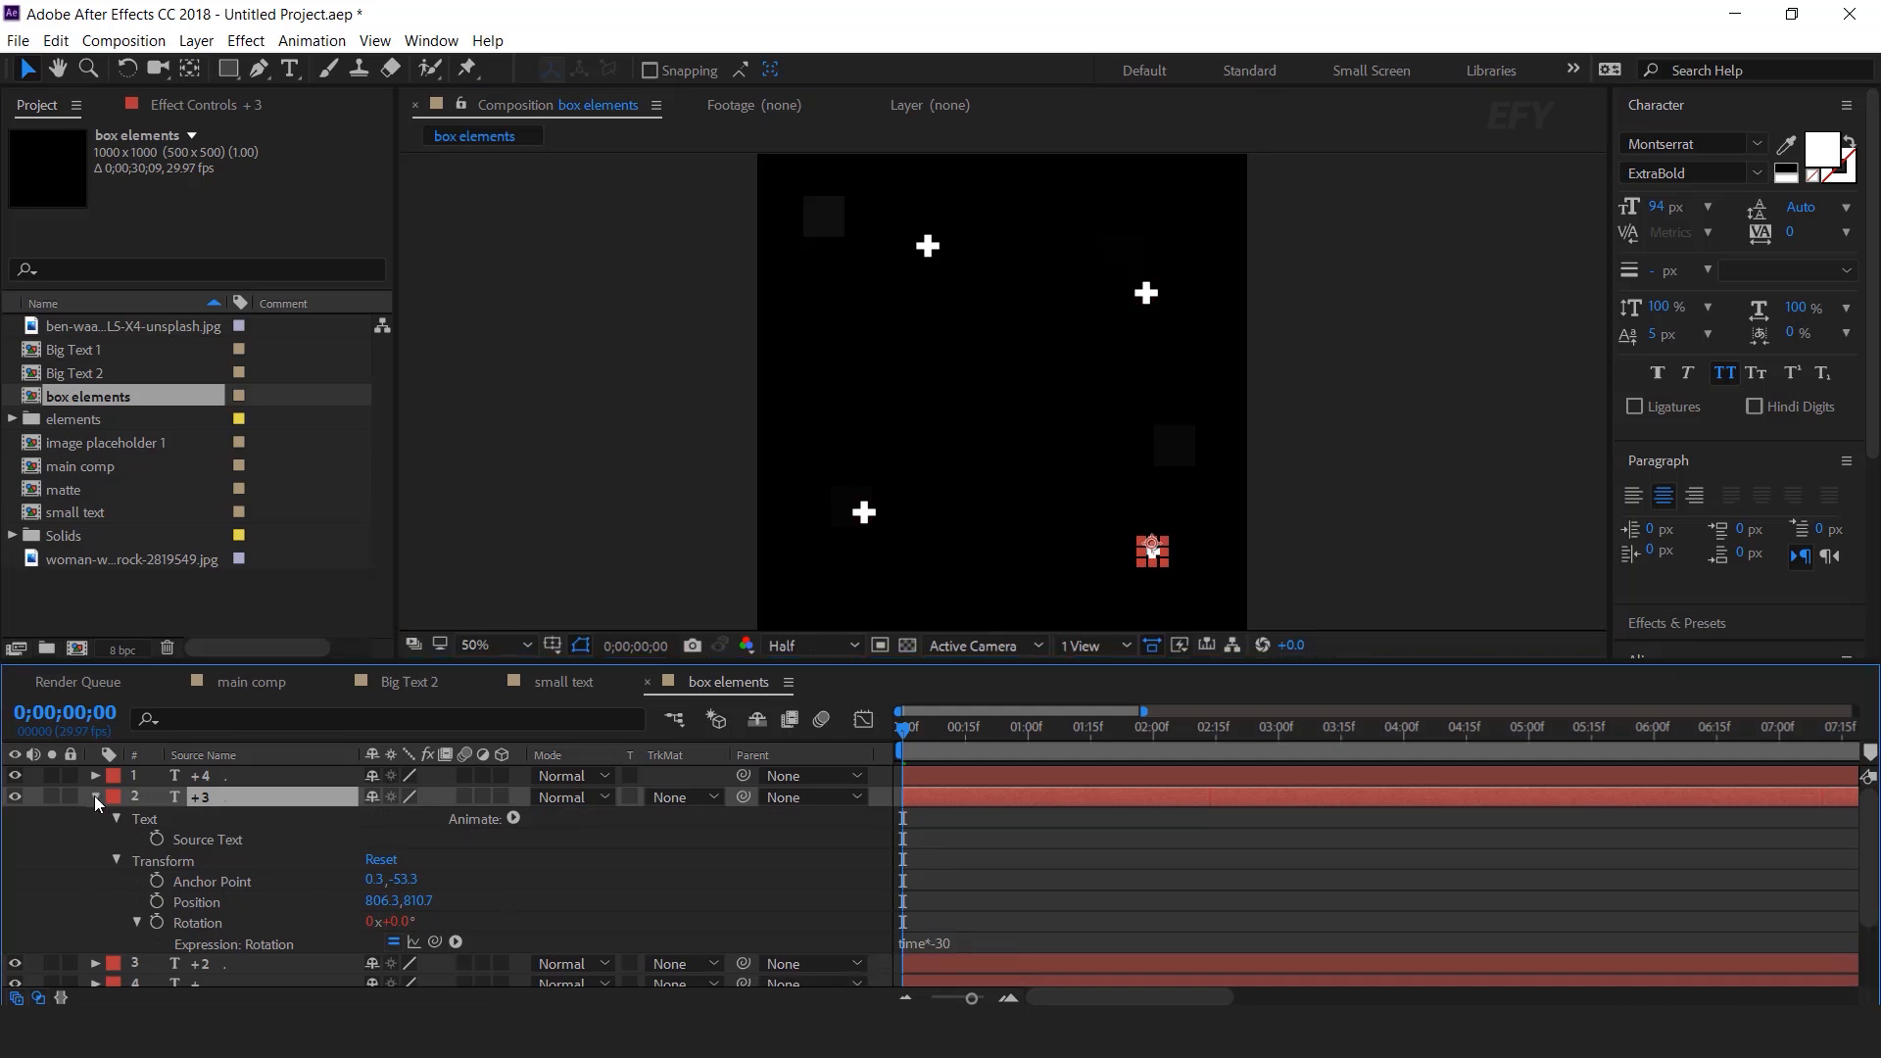
pyautogui.click(94, 795)
# Step: Preview the spinning plus signs and, at 0;00;03;17, adjust their placement, moving the upper-left one slightly lower
pyautogui.click(629, 948)
pyautogui.press('space')
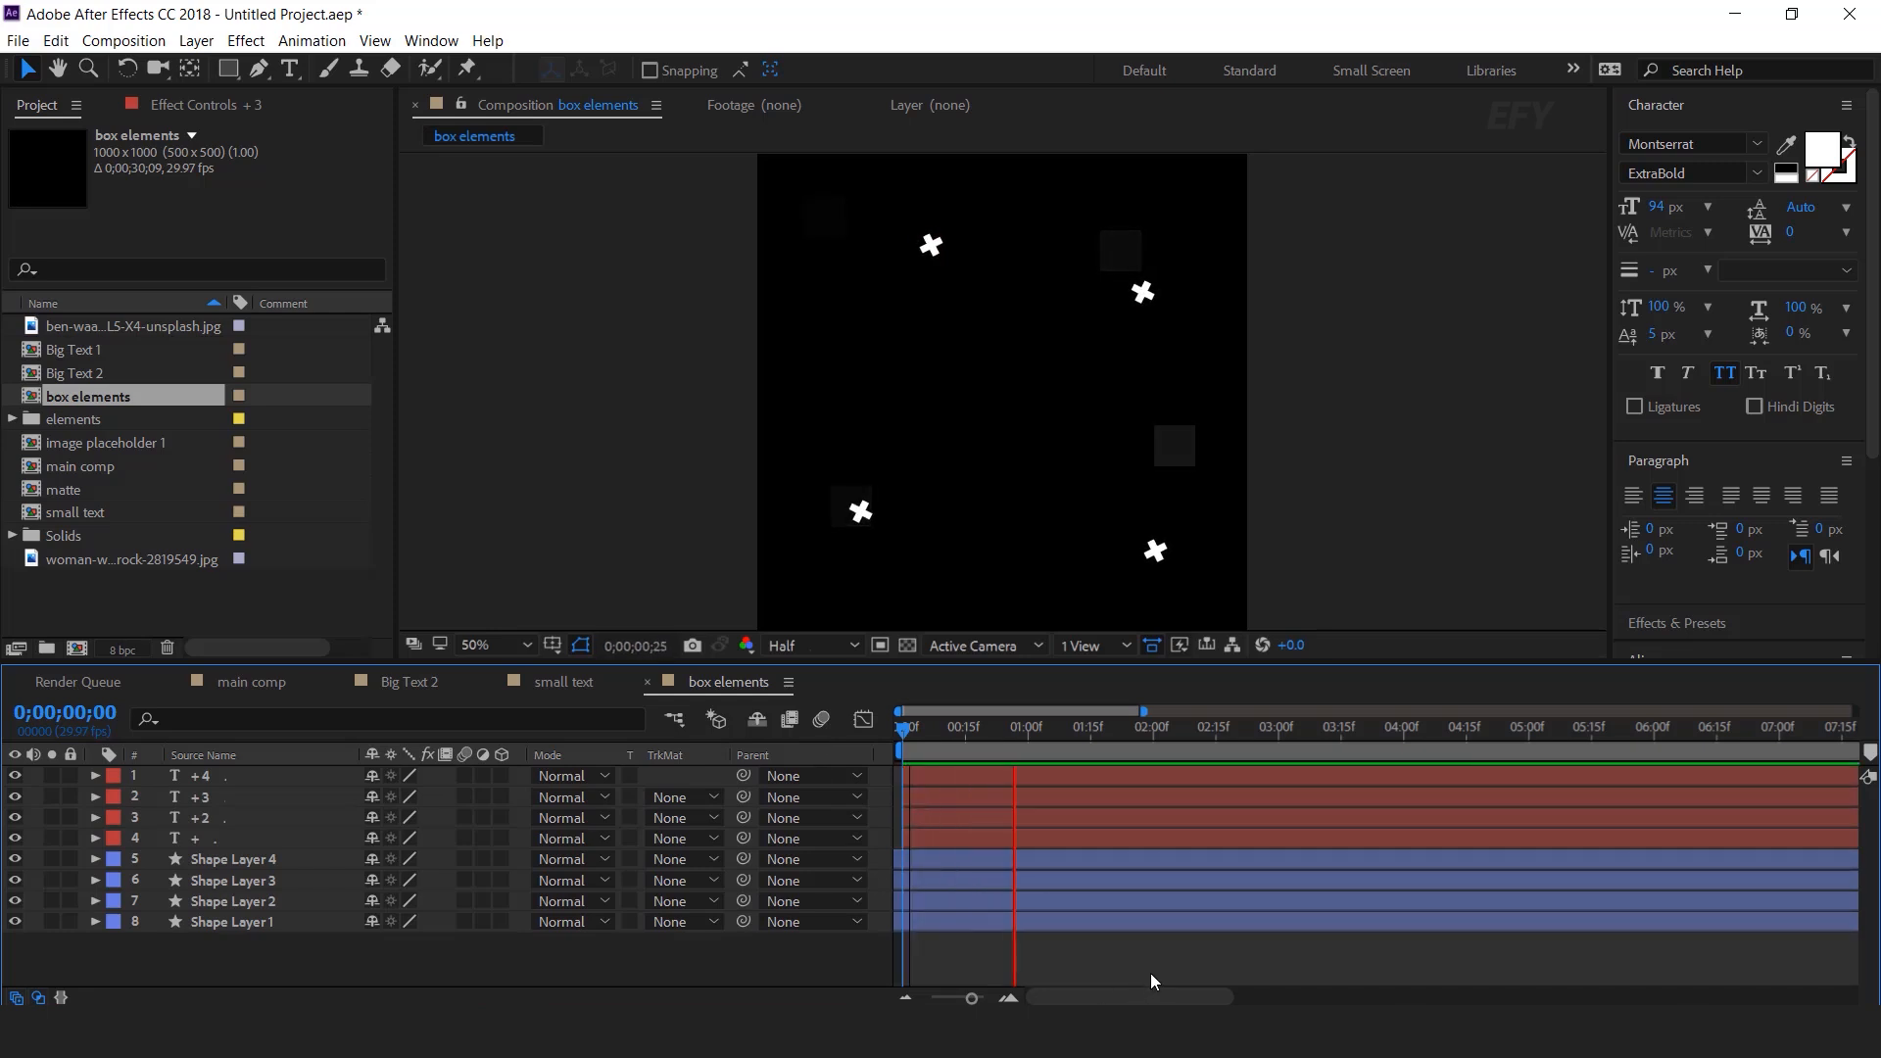
pyautogui.click(1348, 728)
pyautogui.moveTo(935, 236); pyautogui.dragTo(928, 309)
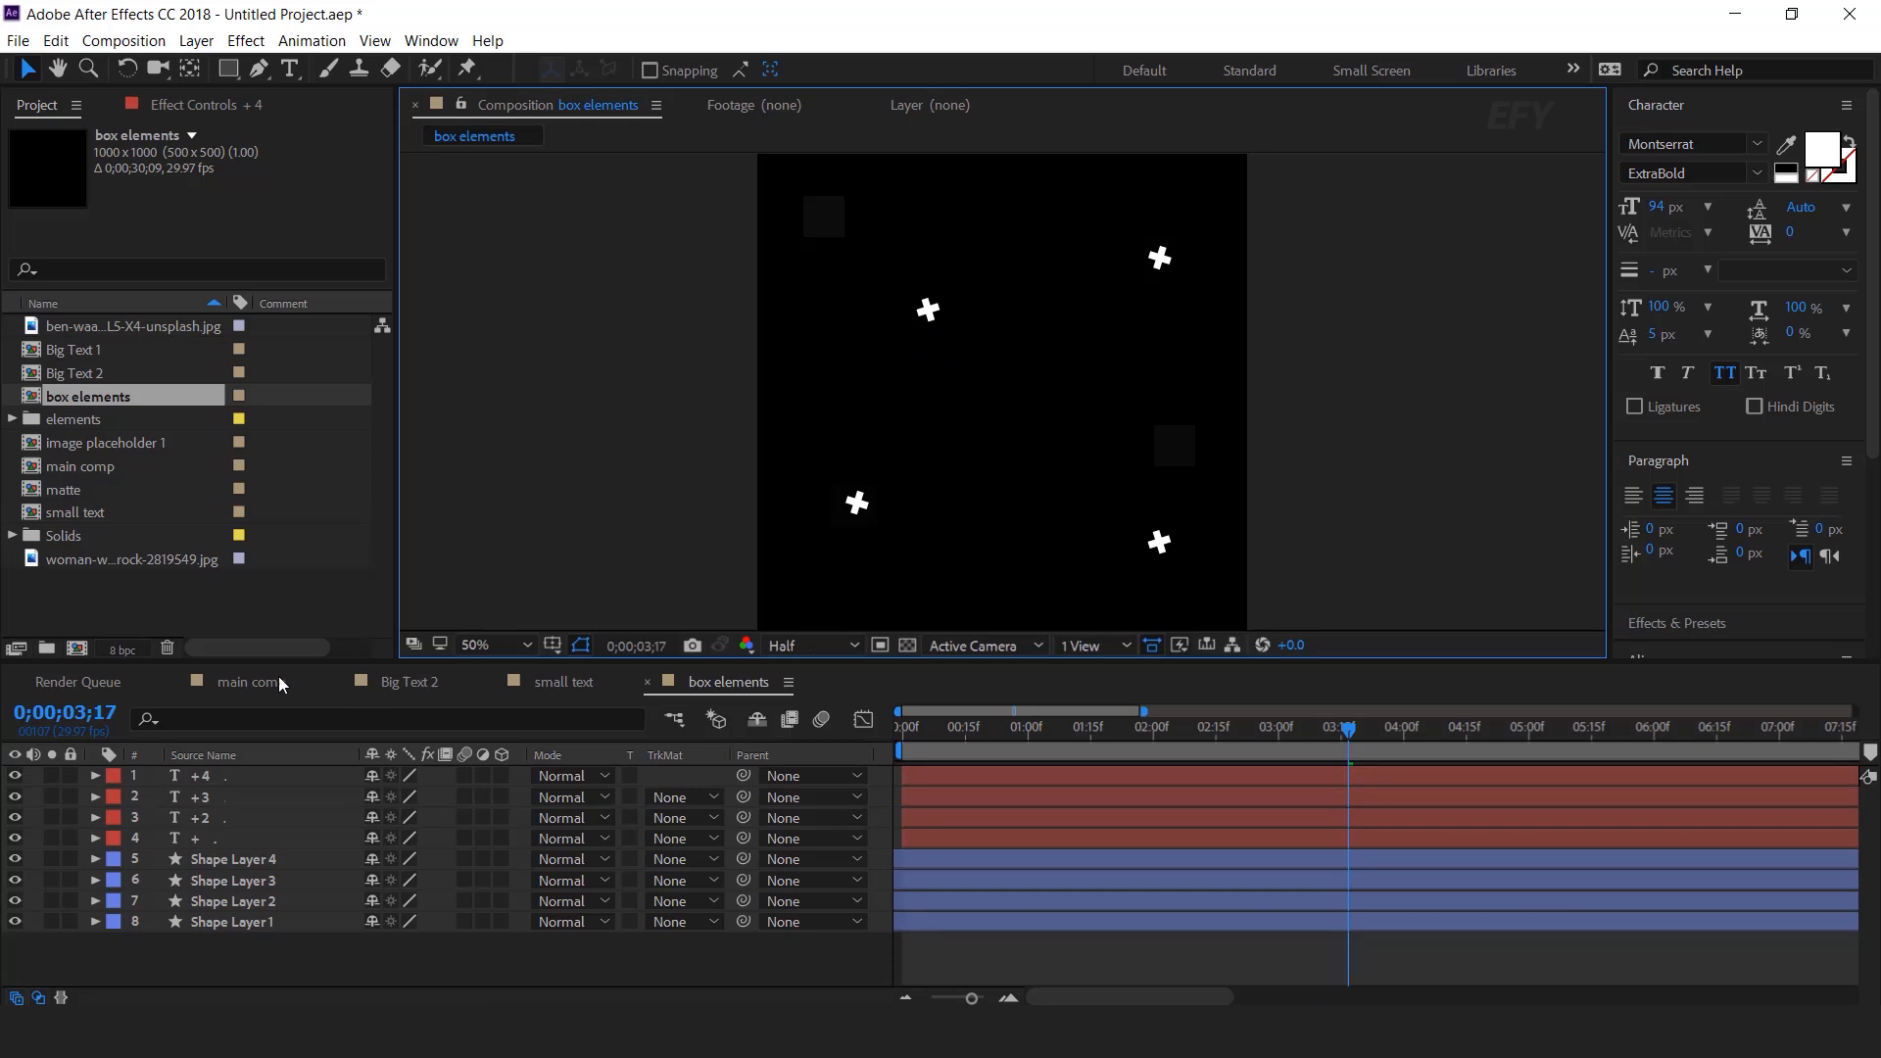
# Step: Add the box elements composition to main comp directly below Camera 1 and make it a 3D layer
pyautogui.click(253, 681)
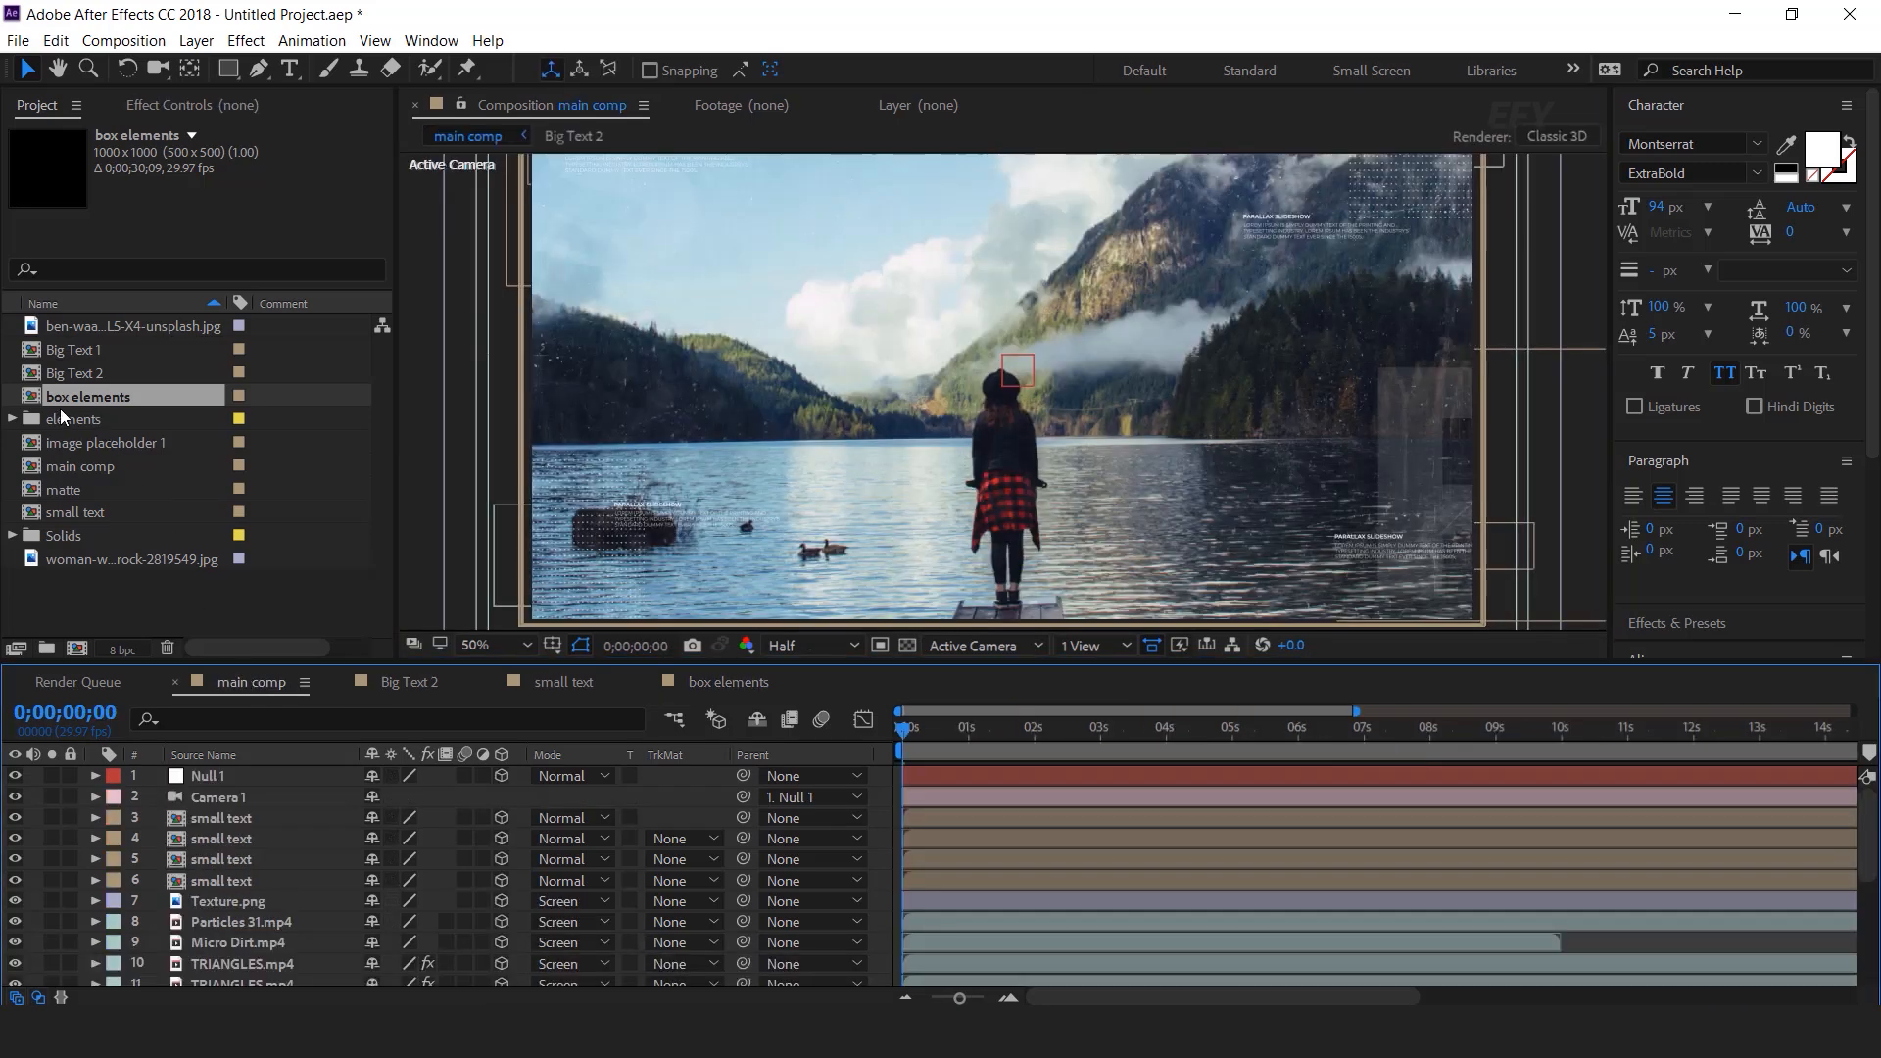
pyautogui.moveTo(94, 398); pyautogui.dragTo(229, 810)
pyautogui.click(502, 818)
# Step: Show two views side by side, push the box elements layer back in depth, and place it over the photo's upper-left corner
pyautogui.click(1114, 646)
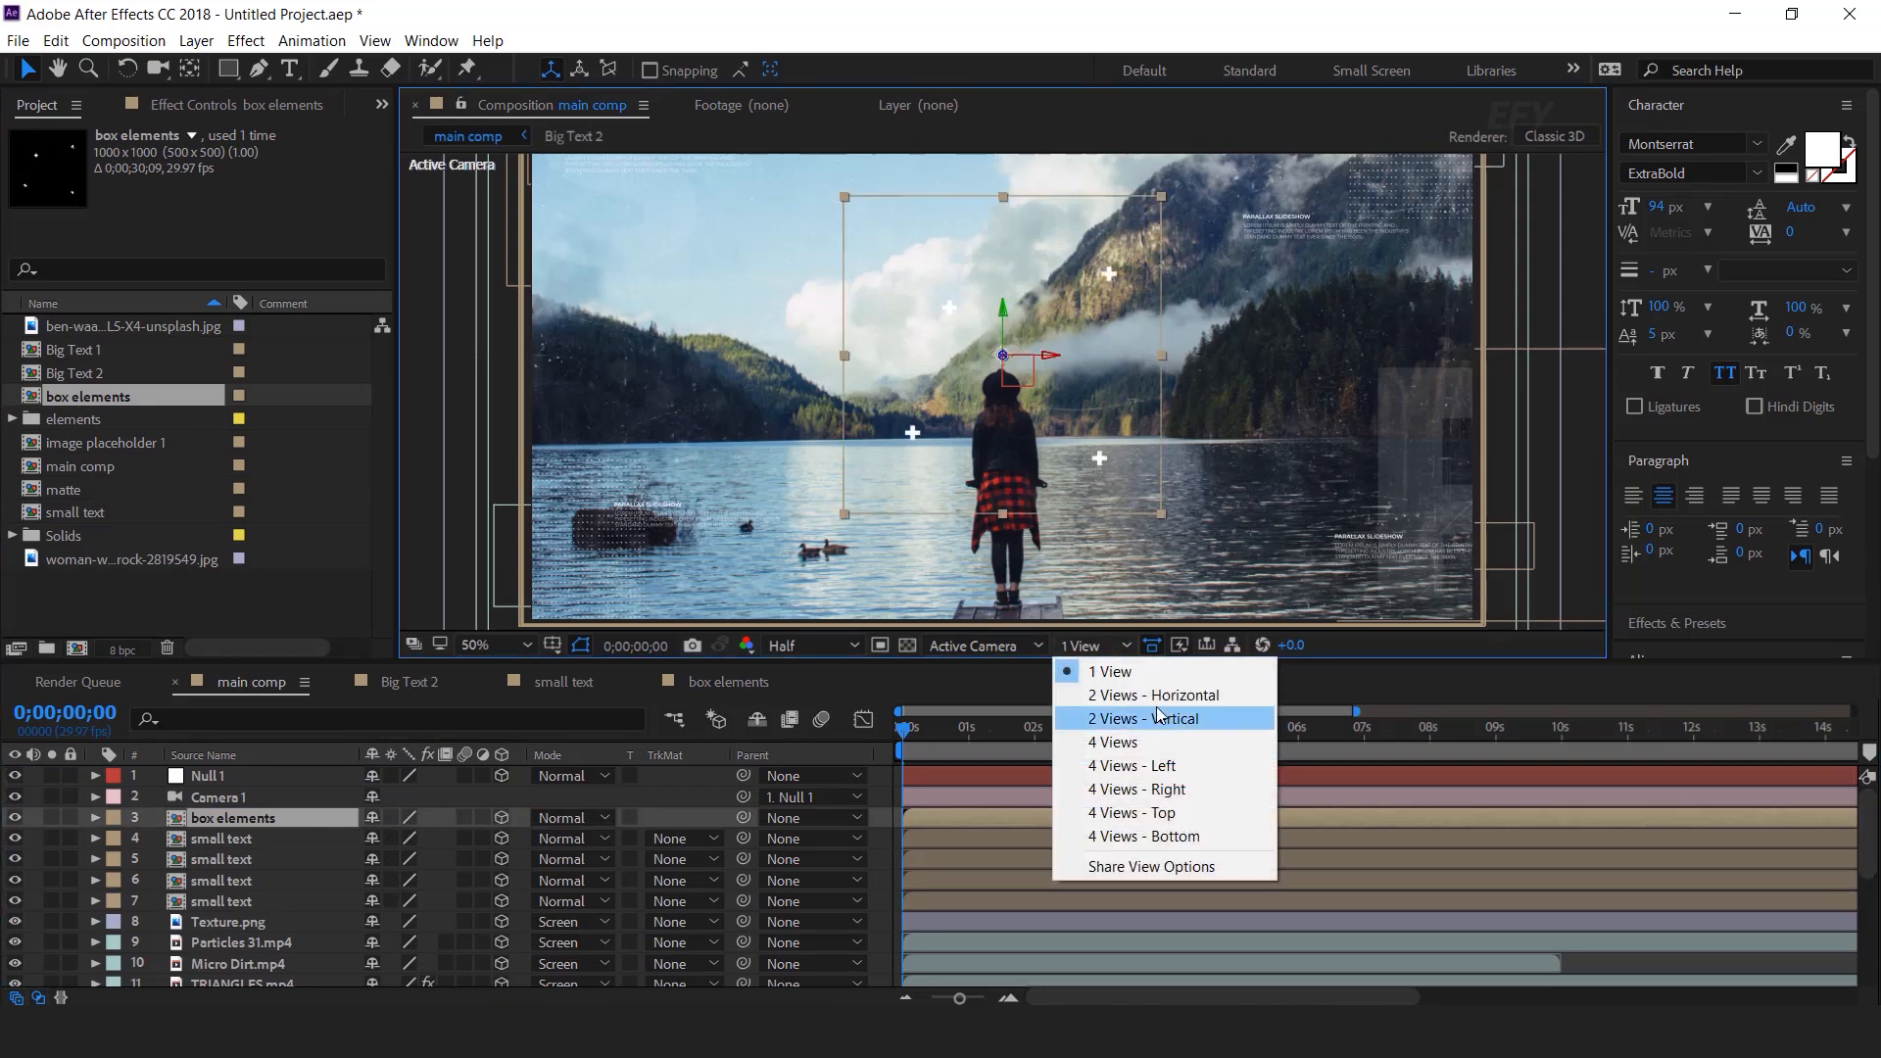
pyautogui.click(1127, 697)
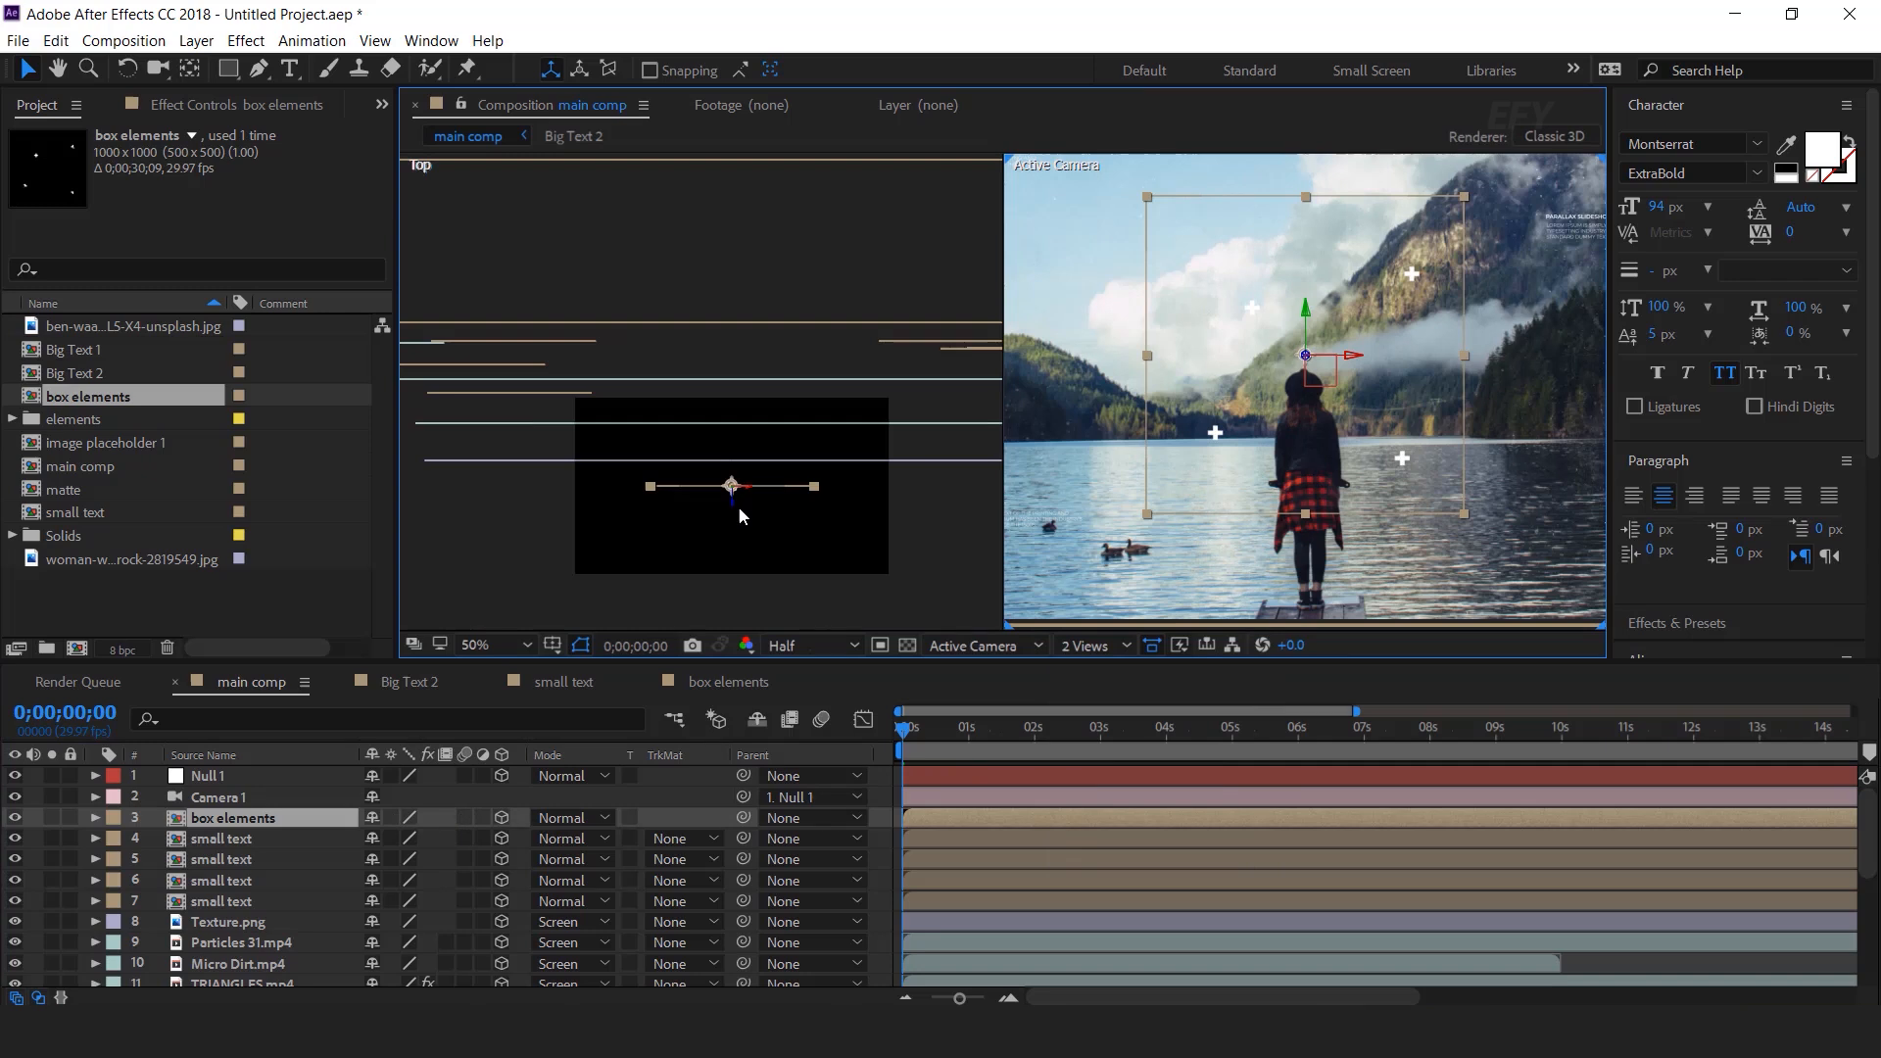
pyautogui.moveTo(732, 507); pyautogui.dragTo(1264, 461)
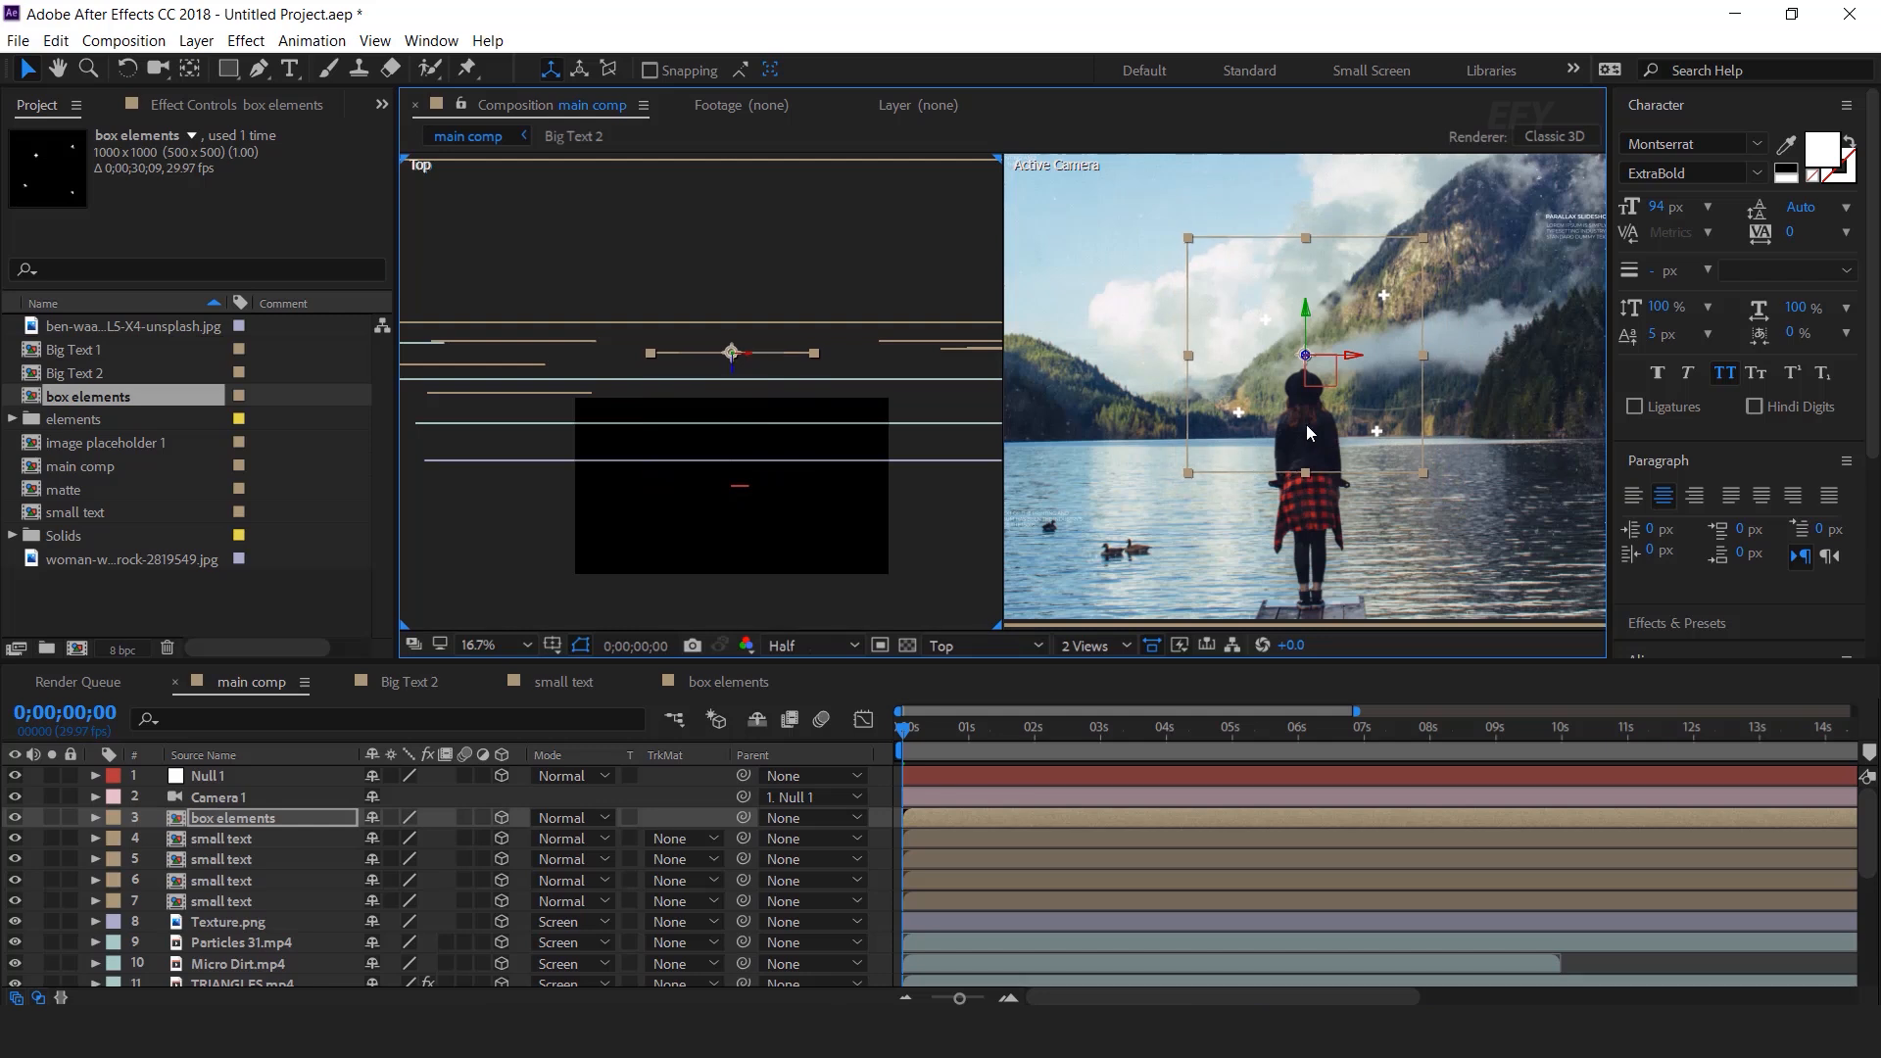
pyautogui.scroll(-2, 1381, 457)
pyautogui.moveTo(1402, 410); pyautogui.dragTo(1132, 282)
# Step: Duplicate the box elements layer, move the copy to the photo's upper-right corner, and rotate it for variation
pyautogui.click(282, 821)
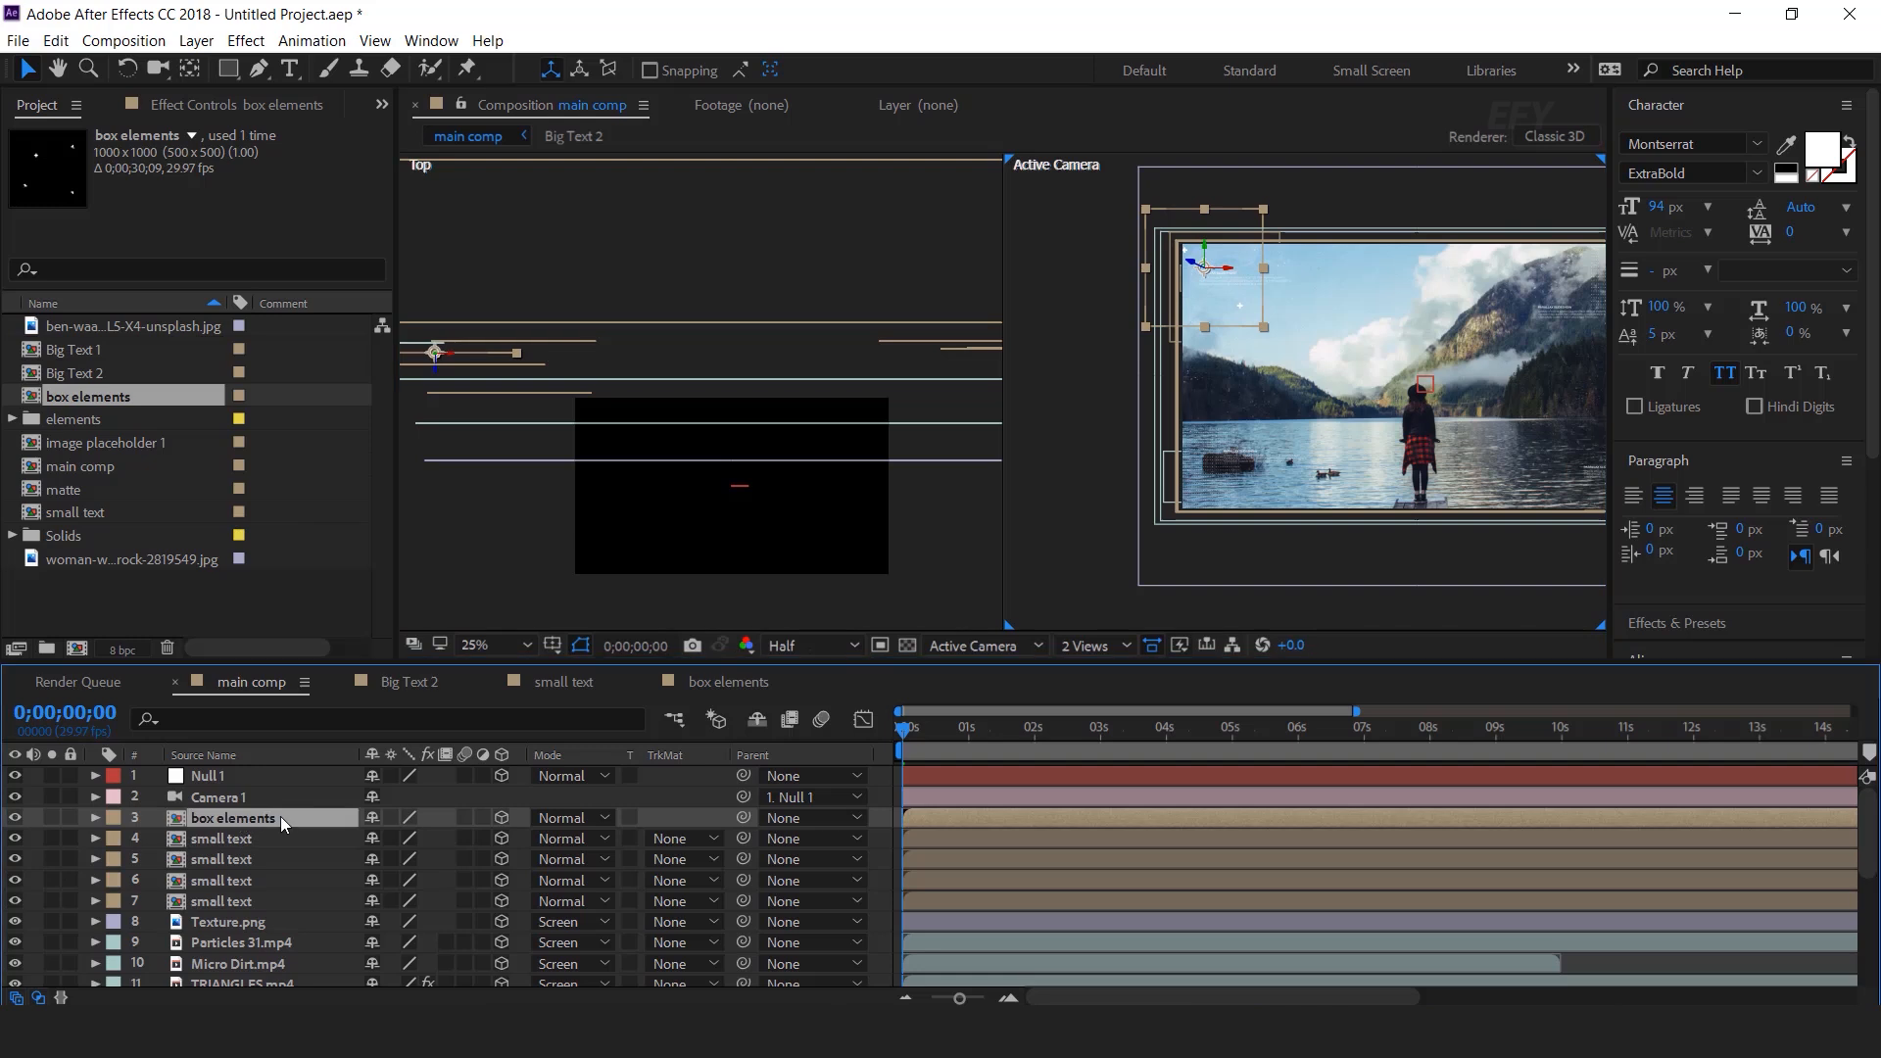
pyautogui.hotkey('ctrl', 'd')
pyautogui.moveTo(1232, 300); pyautogui.dragTo(1457, 322)
pyautogui.press('w')
pyautogui.moveTo(1545, 444); pyautogui.dragTo(887, 573)
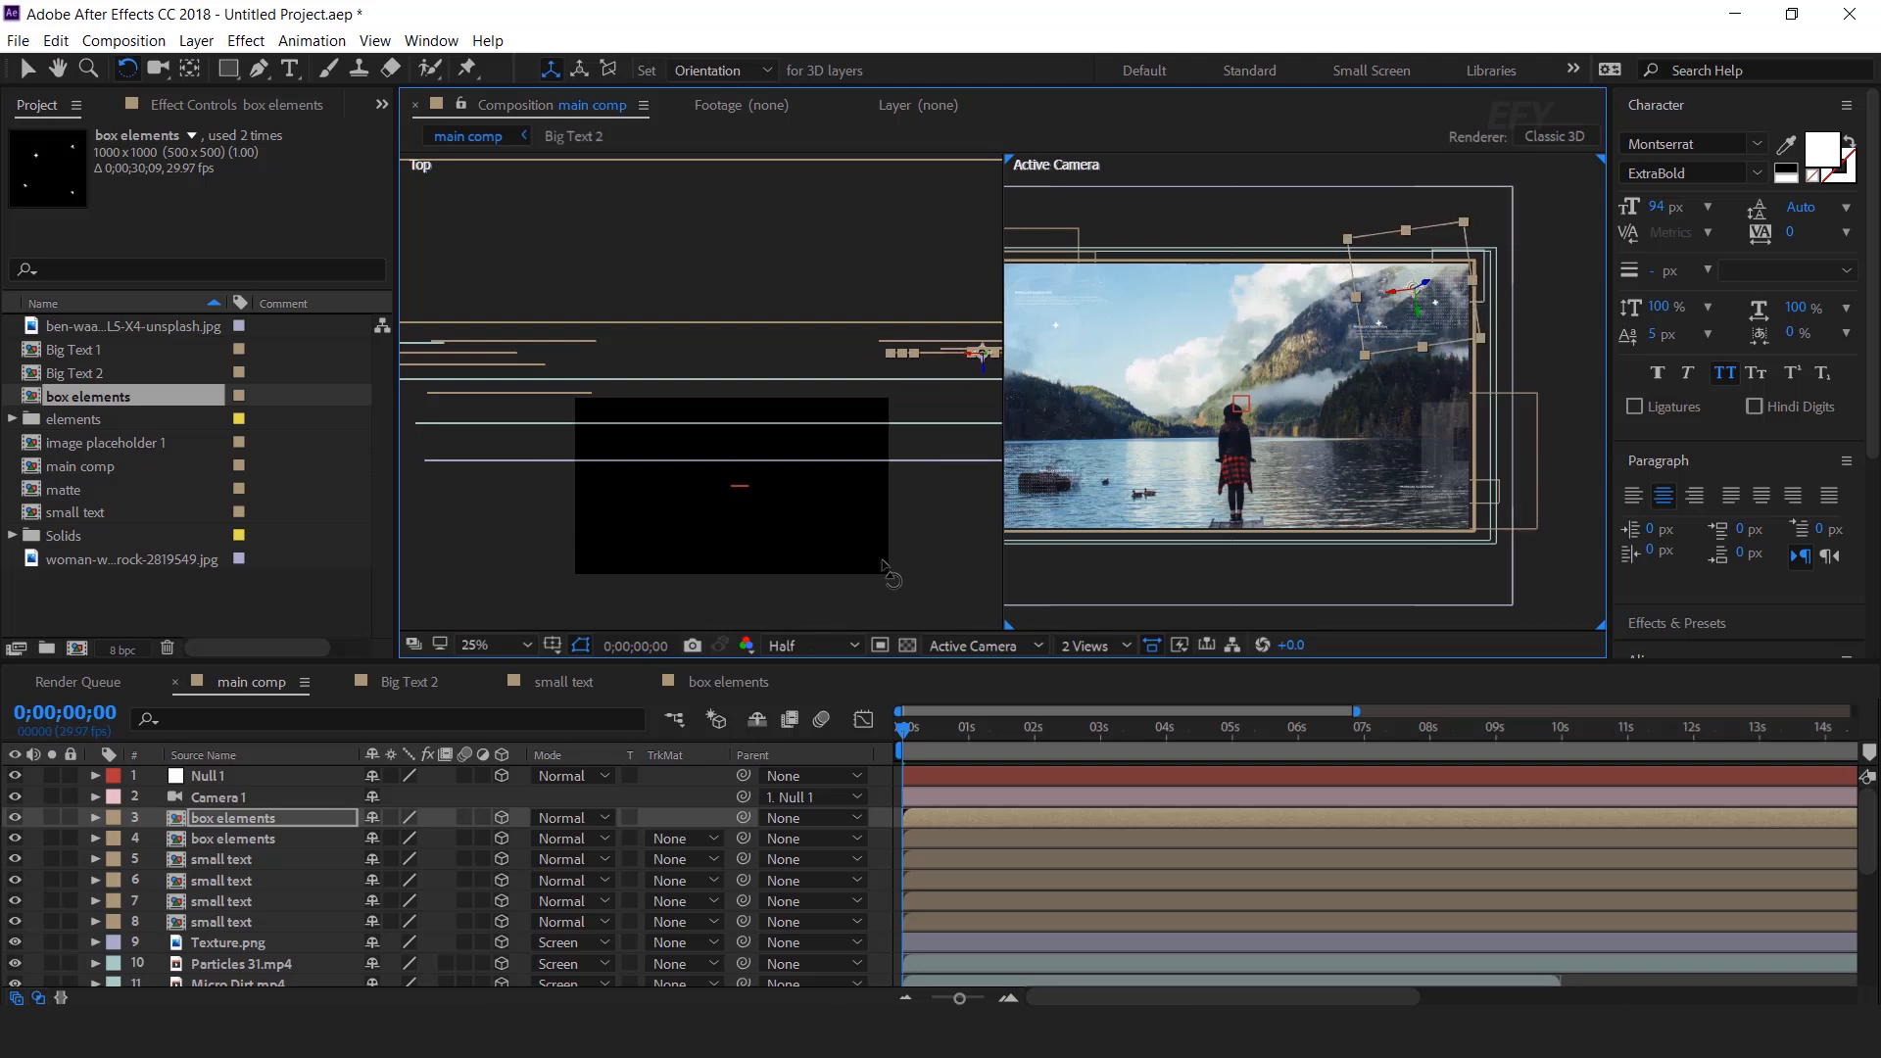
# Step: Duplicate the rotated box elements layer and place the copy over the photo's lower-left corner
pyautogui.click(255, 825)
pyautogui.press('v')
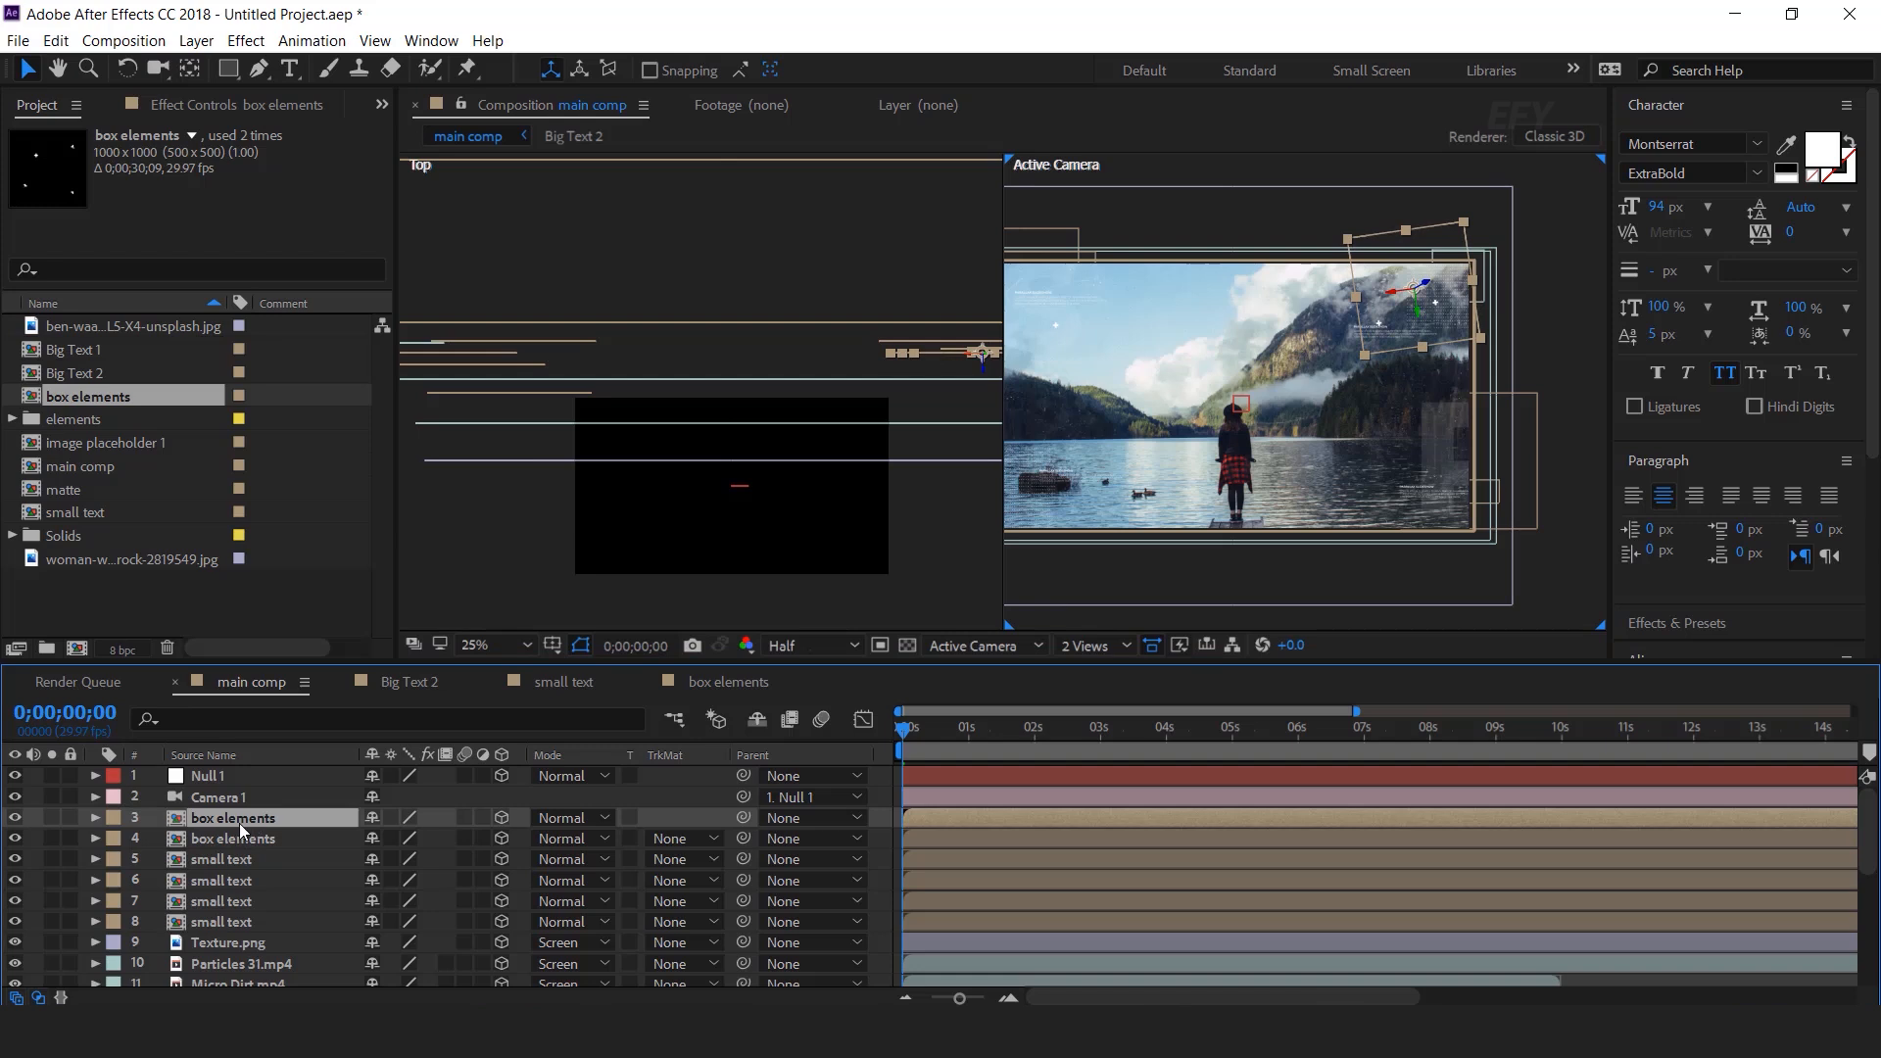
pyautogui.hotkey('ctrl', 'd')
pyautogui.moveTo(1460, 294); pyautogui.dragTo(1140, 474)
# Step: Duplicate box elements again, place the copy over the photo's lower-right area, and push it farther back in depth
pyautogui.click(244, 815)
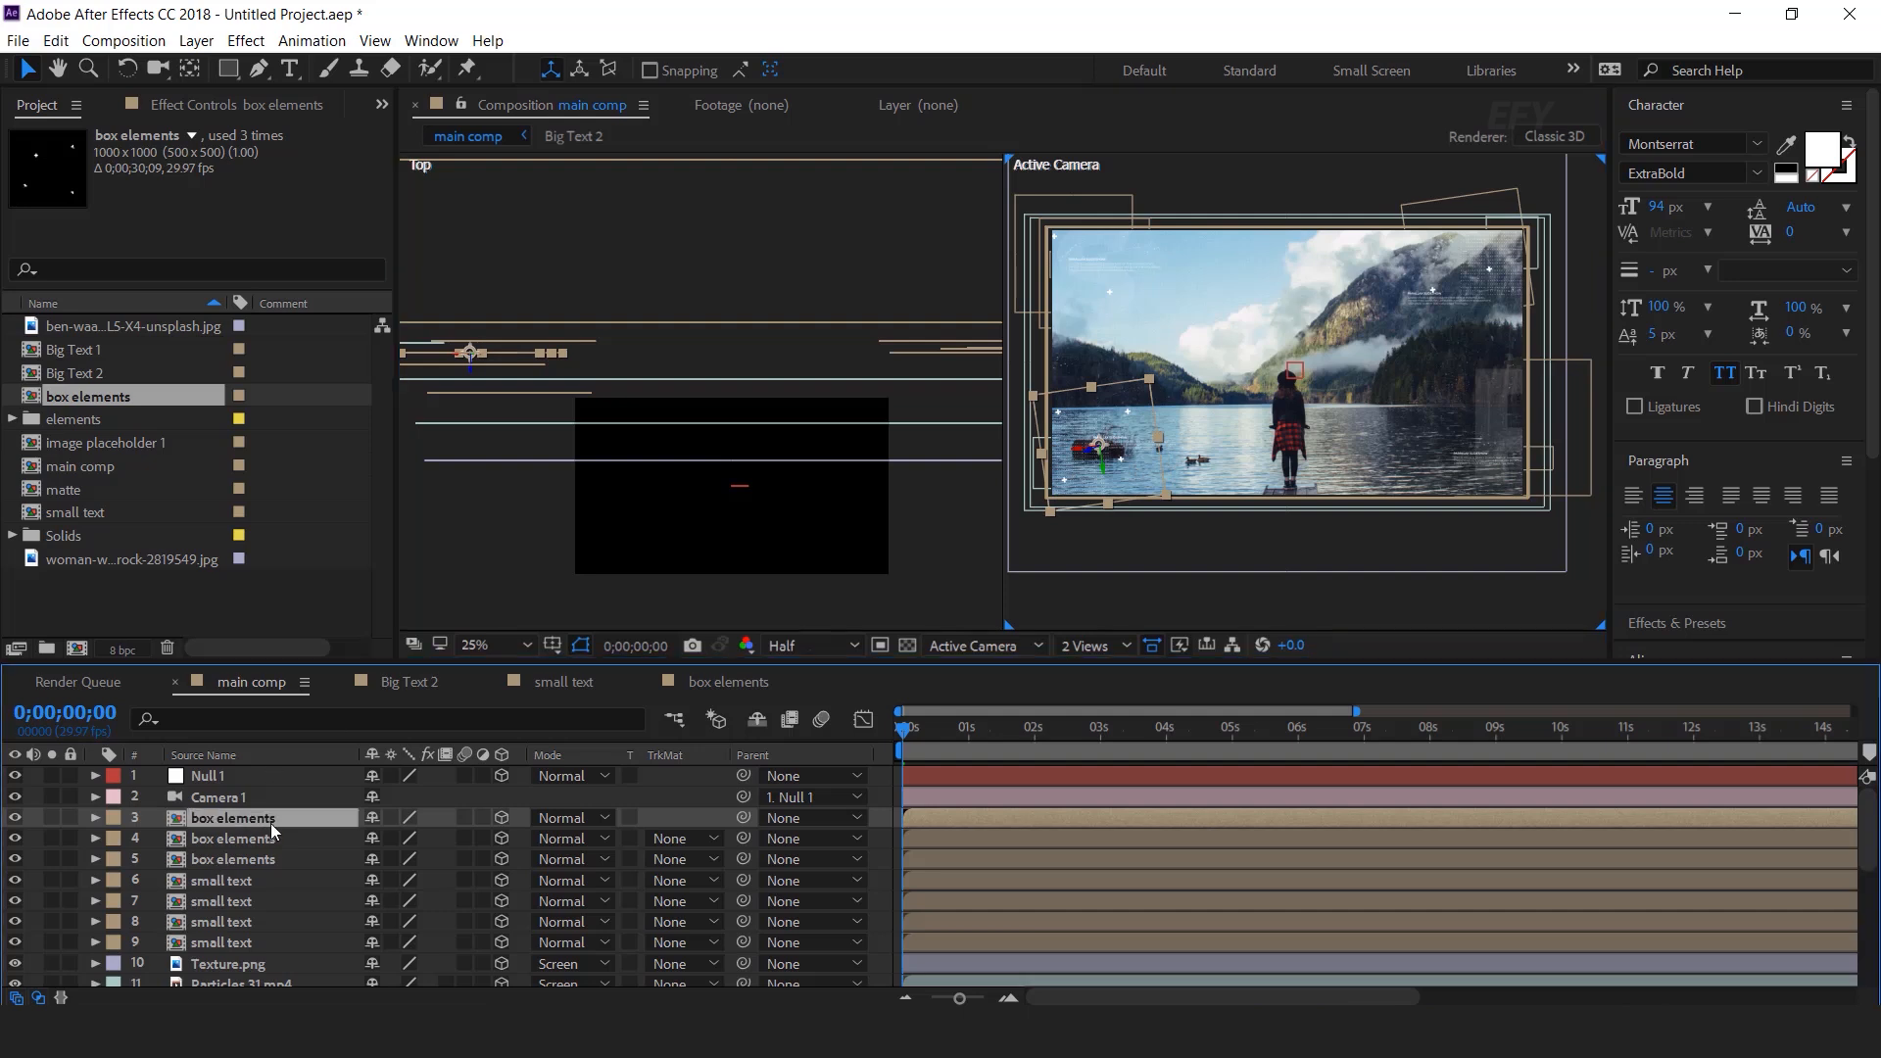
pyautogui.hotkey('ctrl', 'd')
pyautogui.moveTo(1123, 462); pyautogui.dragTo(1527, 532)
pyautogui.scroll(-1, 958, 321)
pyautogui.moveTo(958, 322); pyautogui.dragTo(958, 164)
pyautogui.moveTo(1470, 480); pyautogui.dragTo(1508, 444)
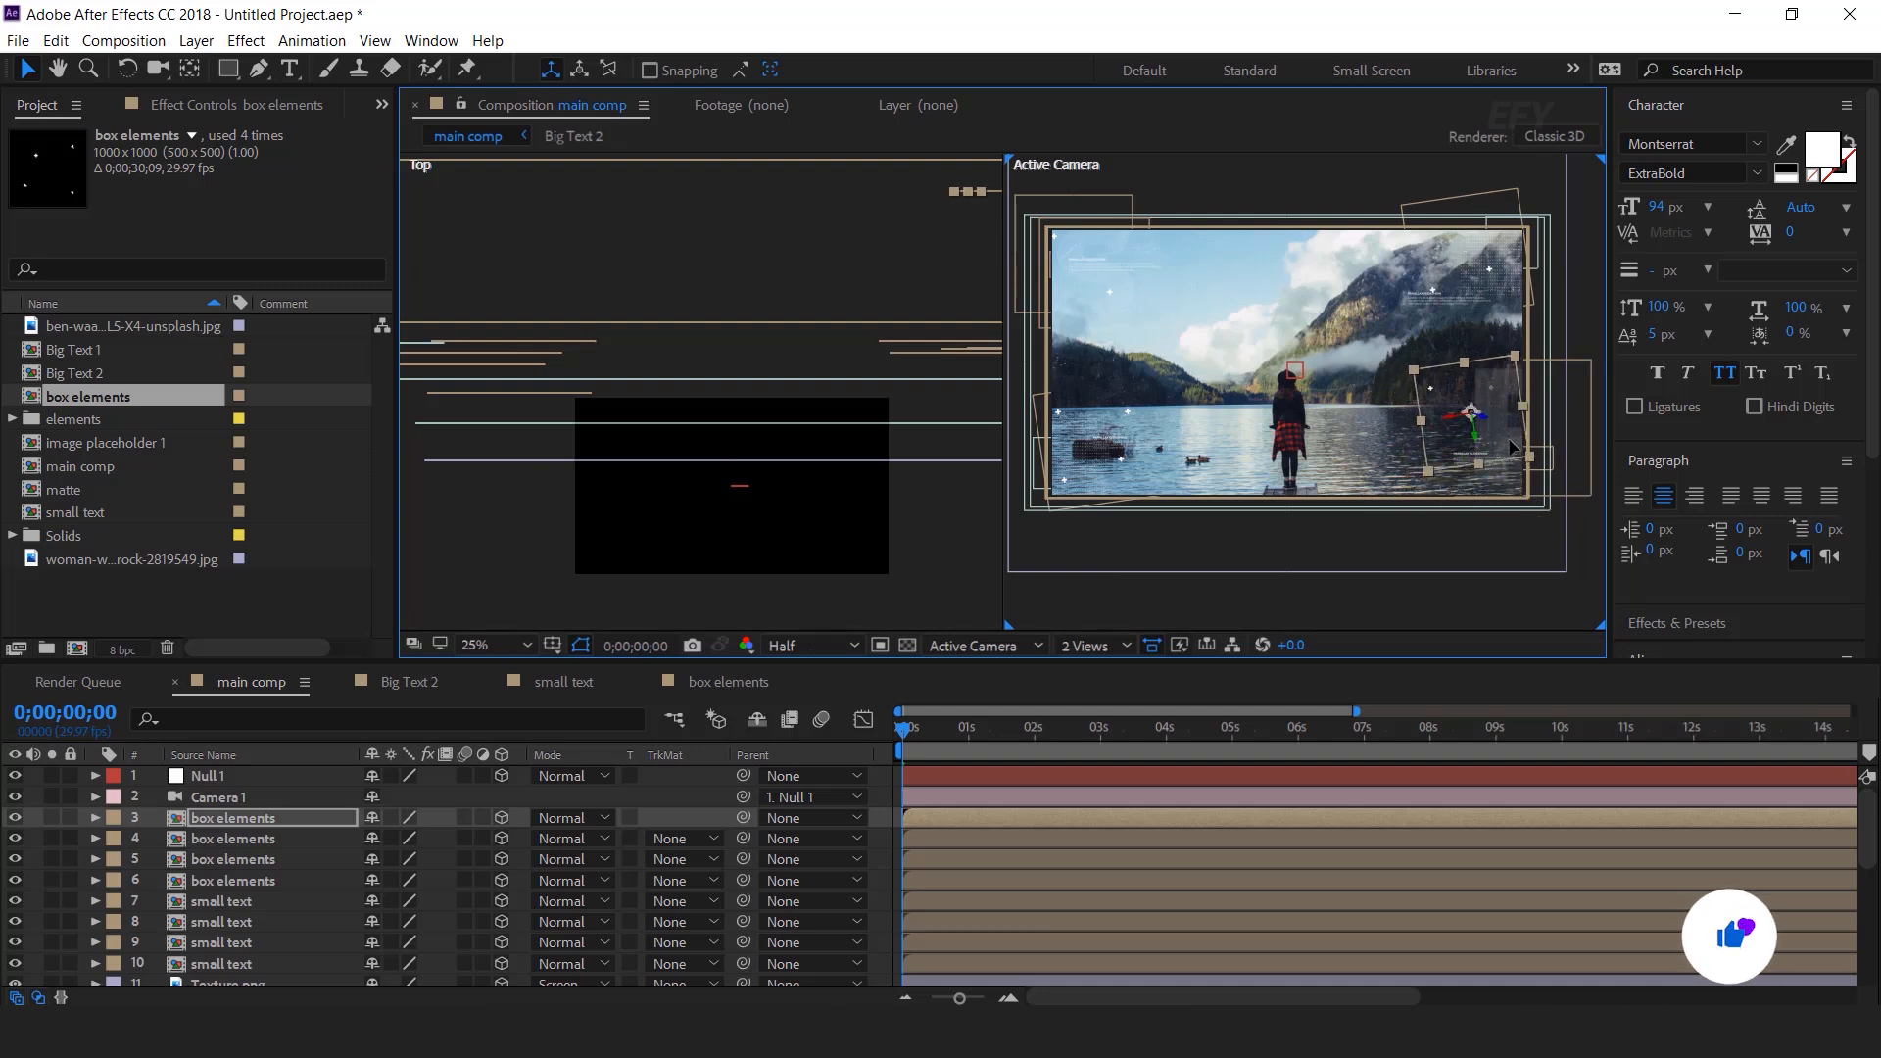
# Step: Return the main comp display to a single Active Camera view showing the whole frame
pyautogui.scroll(-2, 1541, 539)
pyautogui.click(1092, 646)
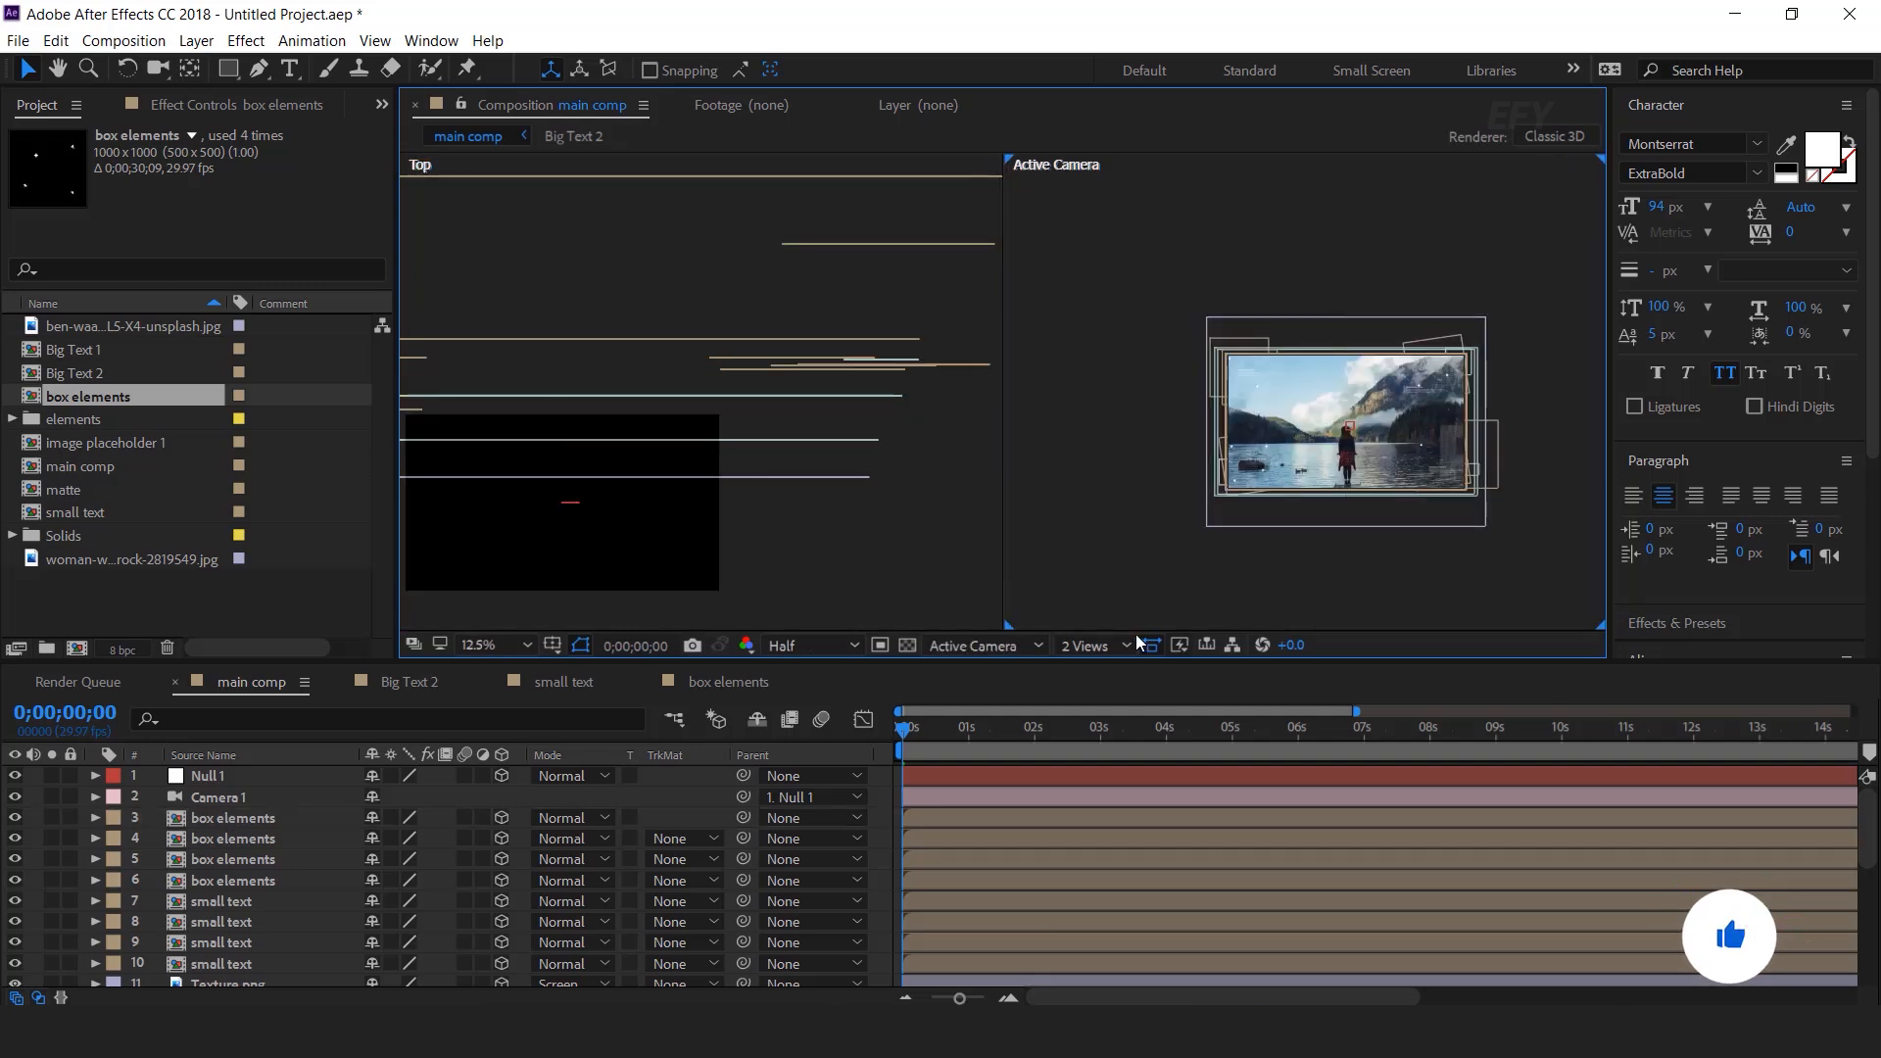
pyautogui.click(1104, 676)
pyautogui.scroll(2, 1228, 427)
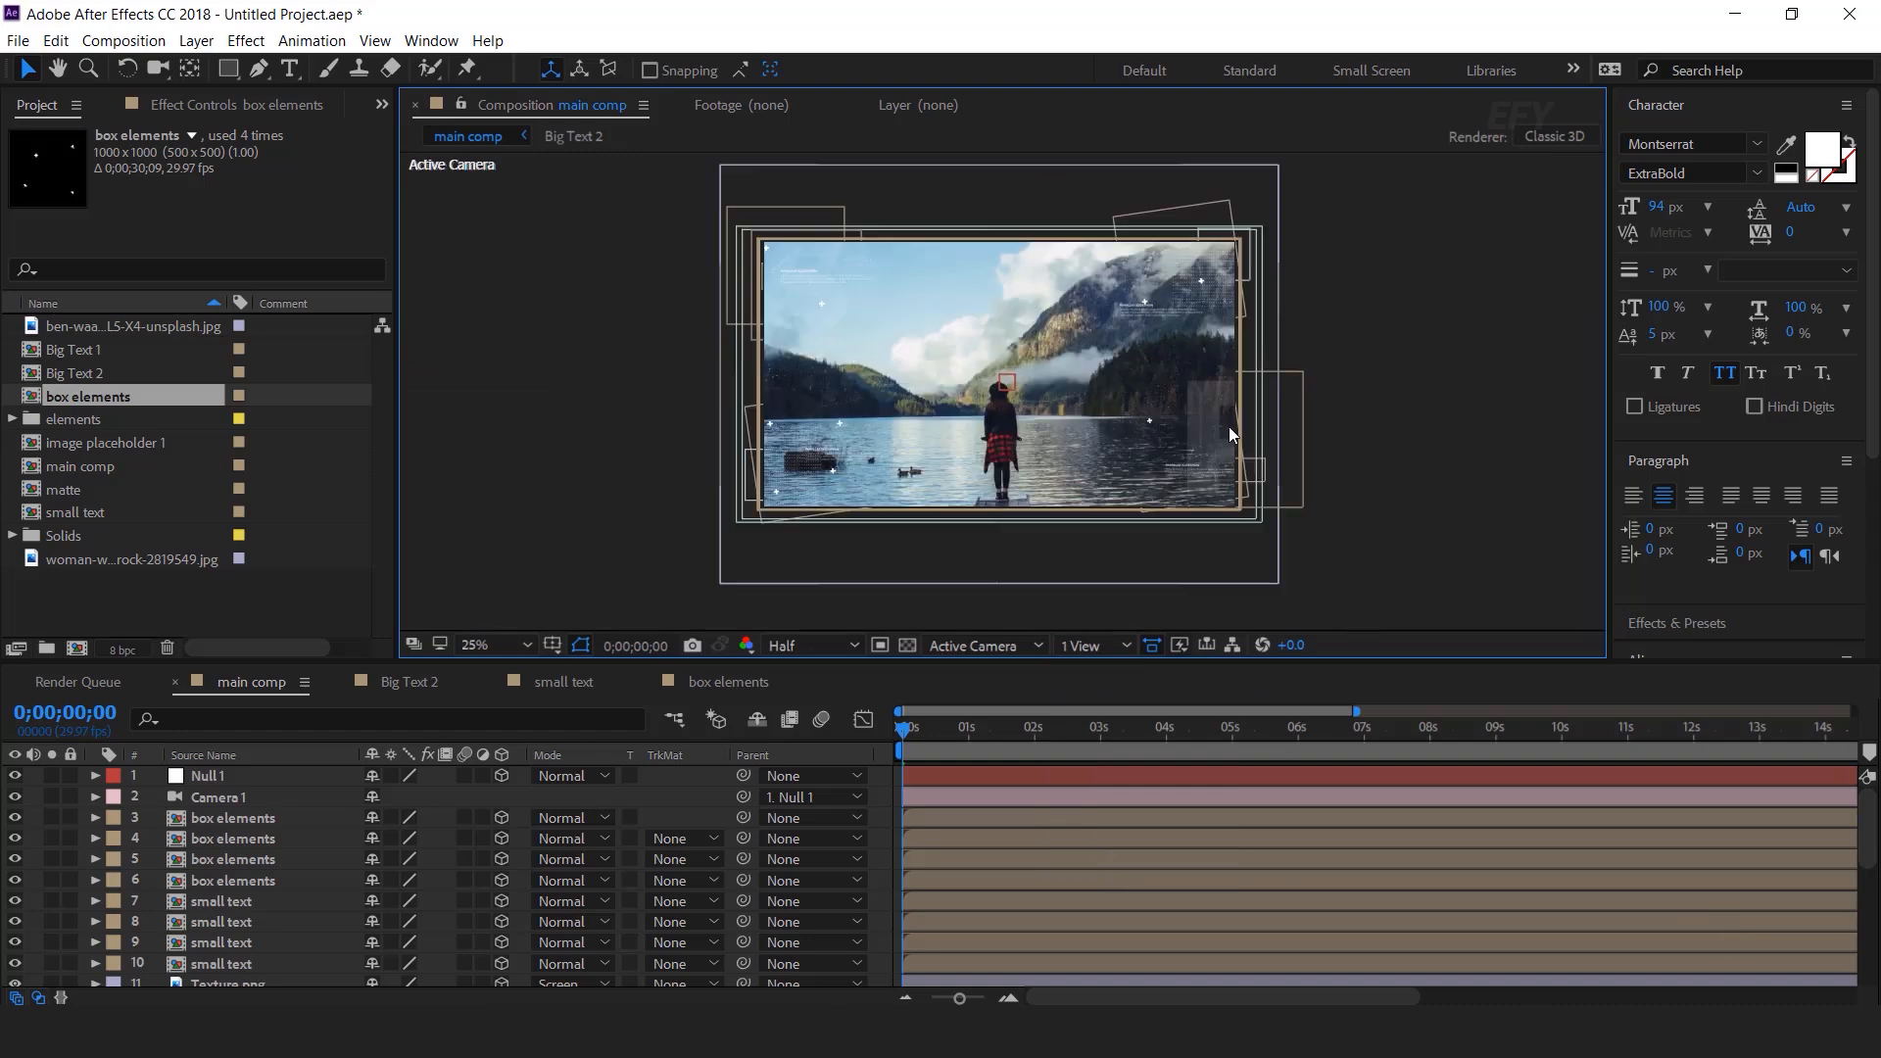
# Step: Create a new composition named "line" with a size of 1920 x 1080 px
pyautogui.click(173, 601)
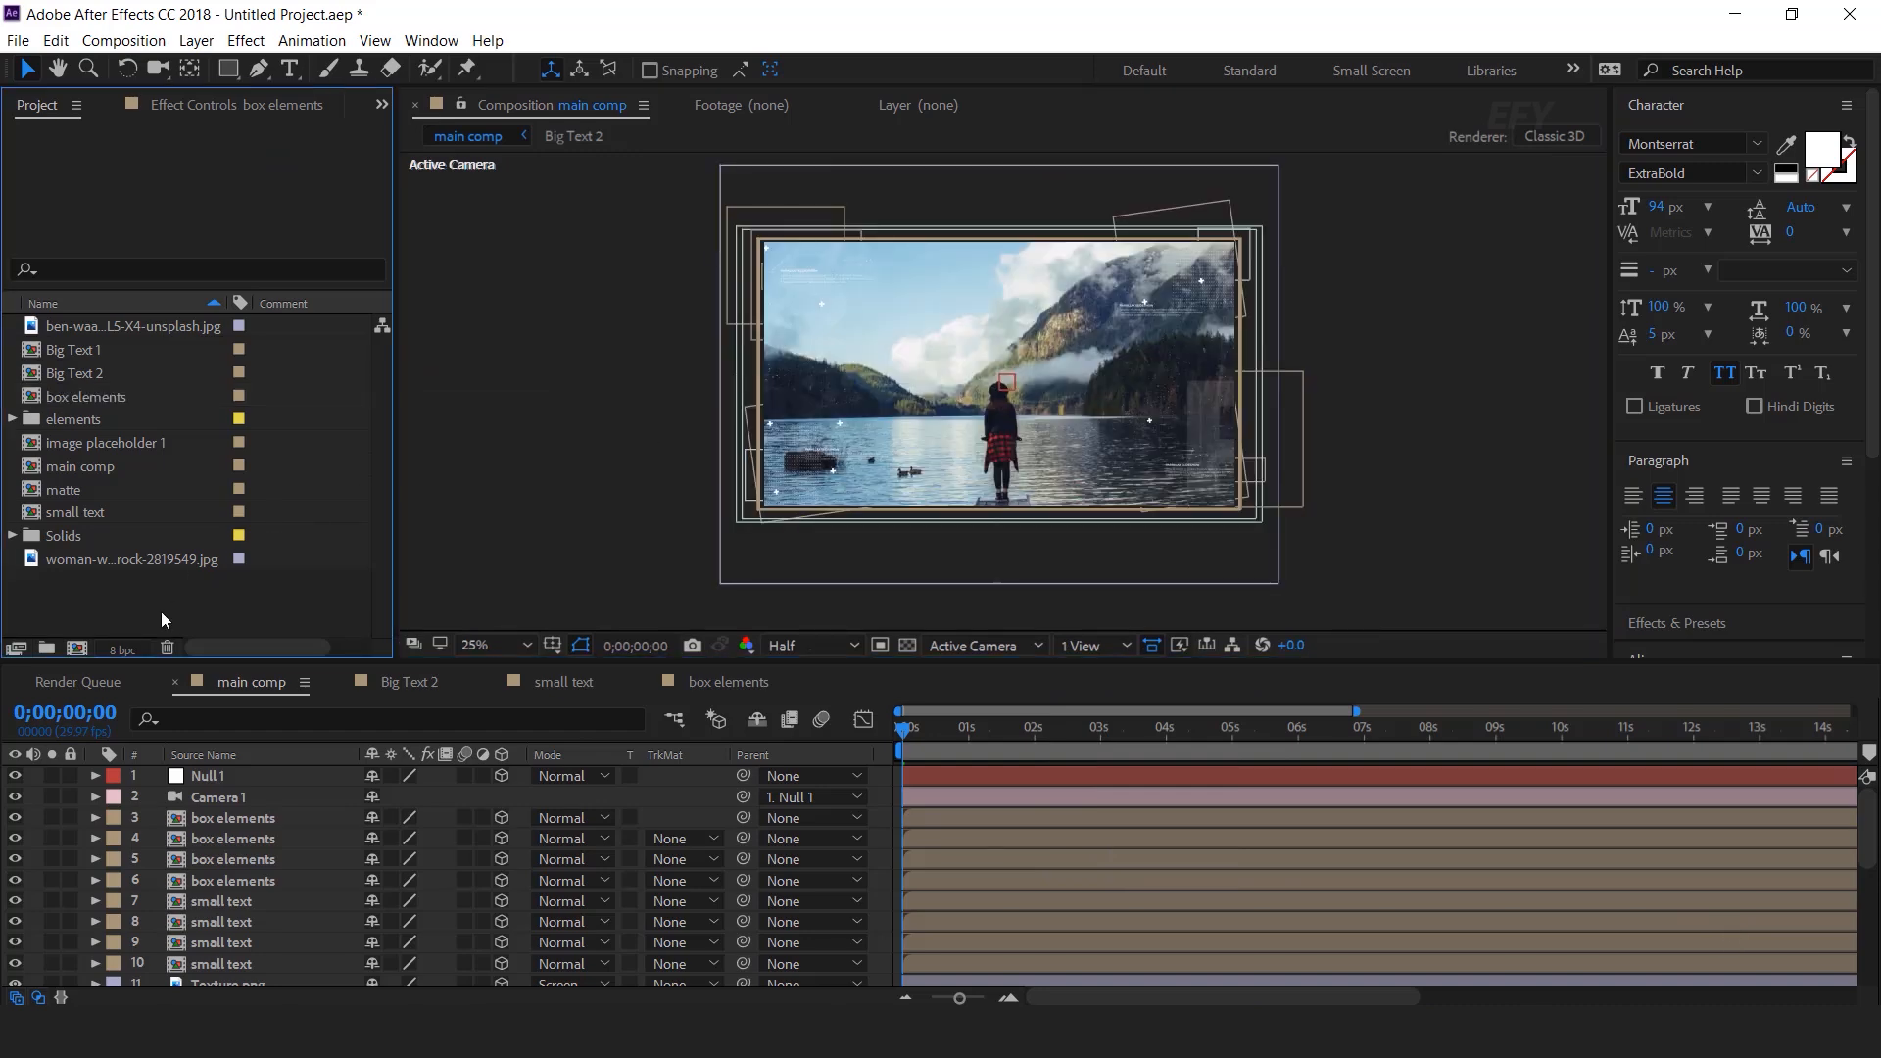
pyautogui.click(77, 649)
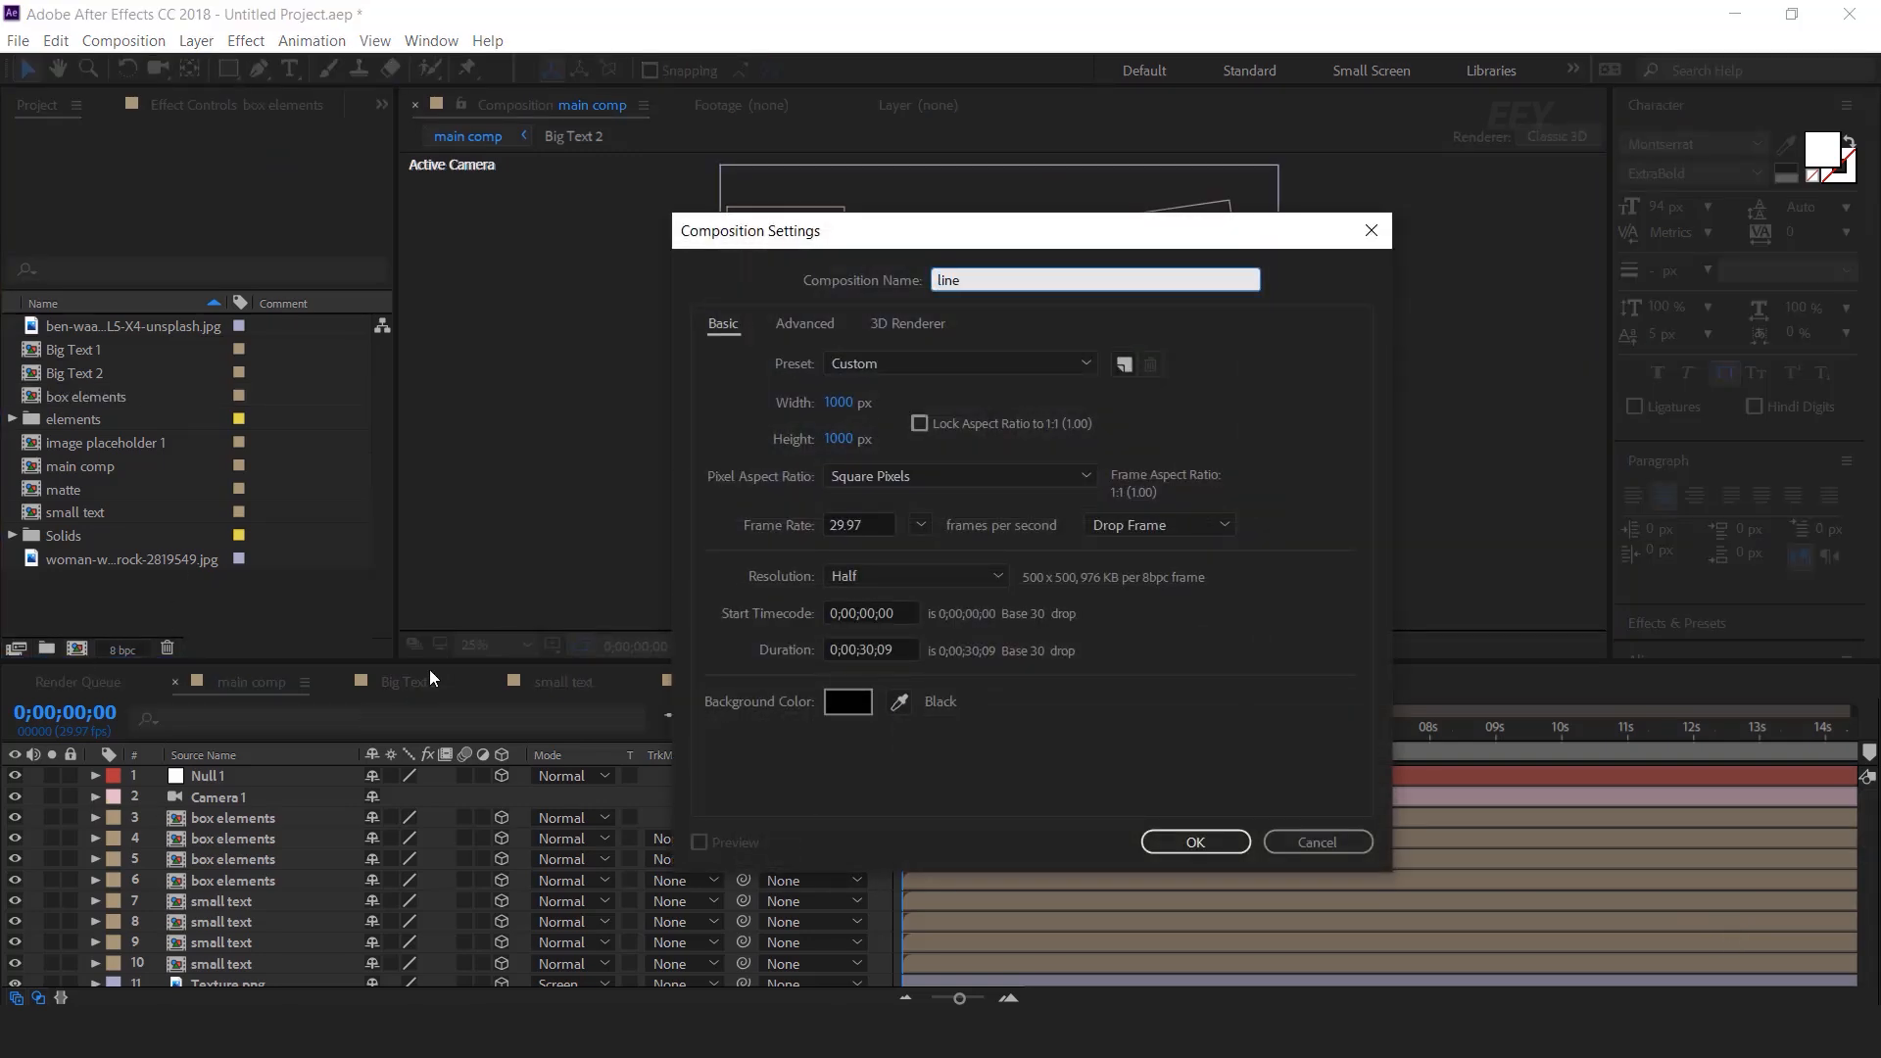
pyautogui.click(842, 407)
pyautogui.write('1920')
pyautogui.press('Tab')
pyautogui.write('1080')
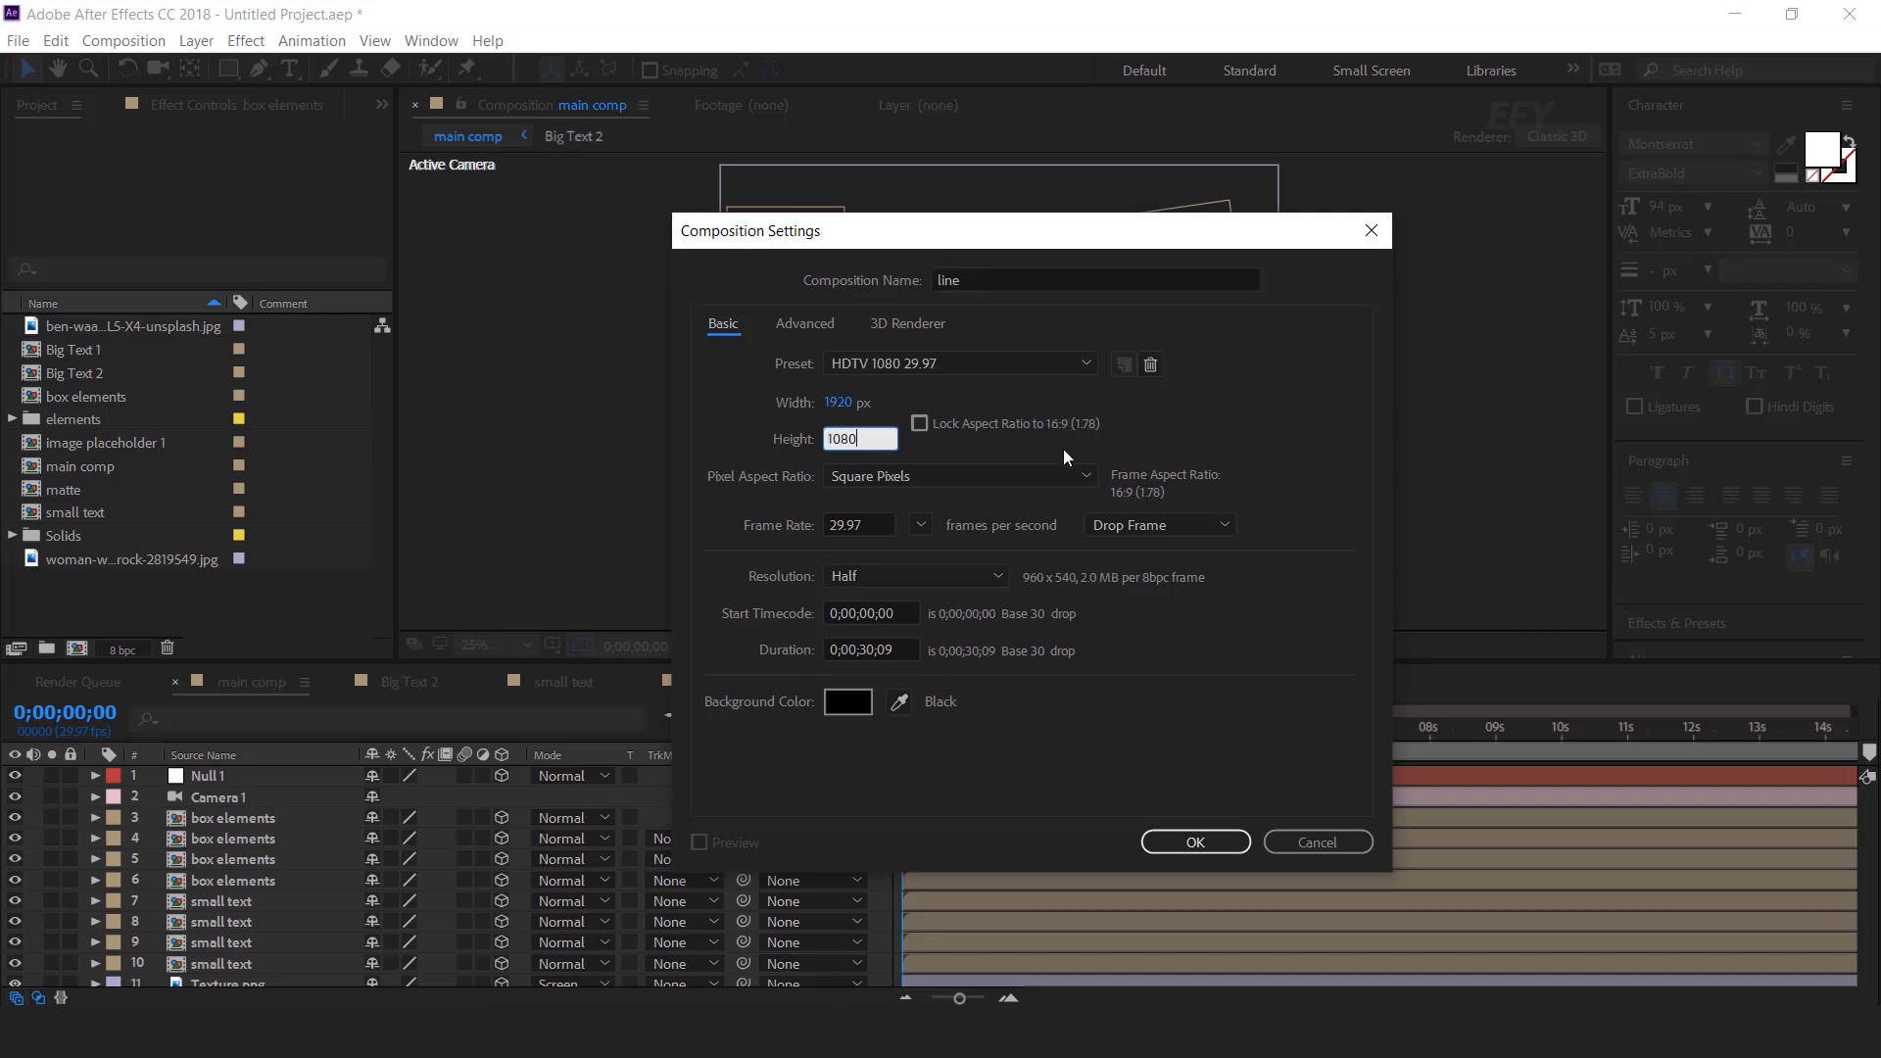
pyautogui.press('Return')
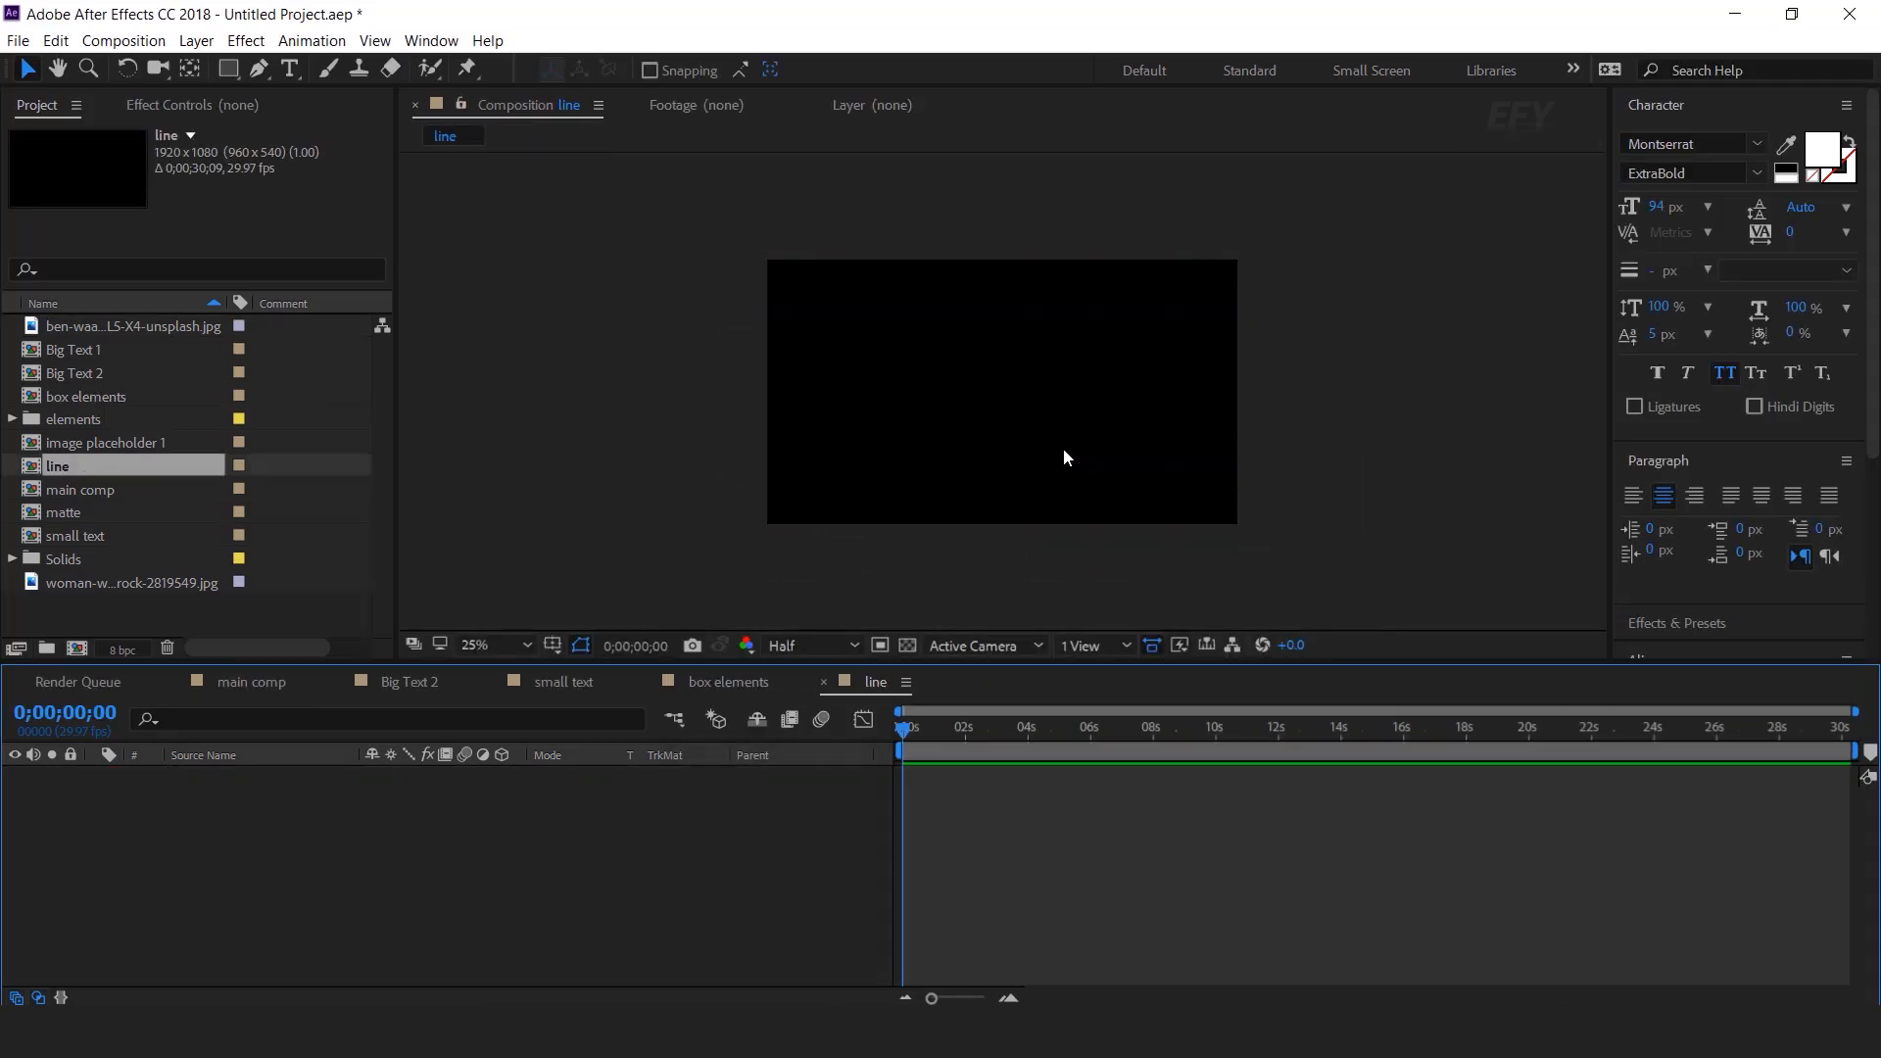
# Step: Draw a four-point wavy path with the Pen tool across the full width of the line composition
pyautogui.click(259, 69)
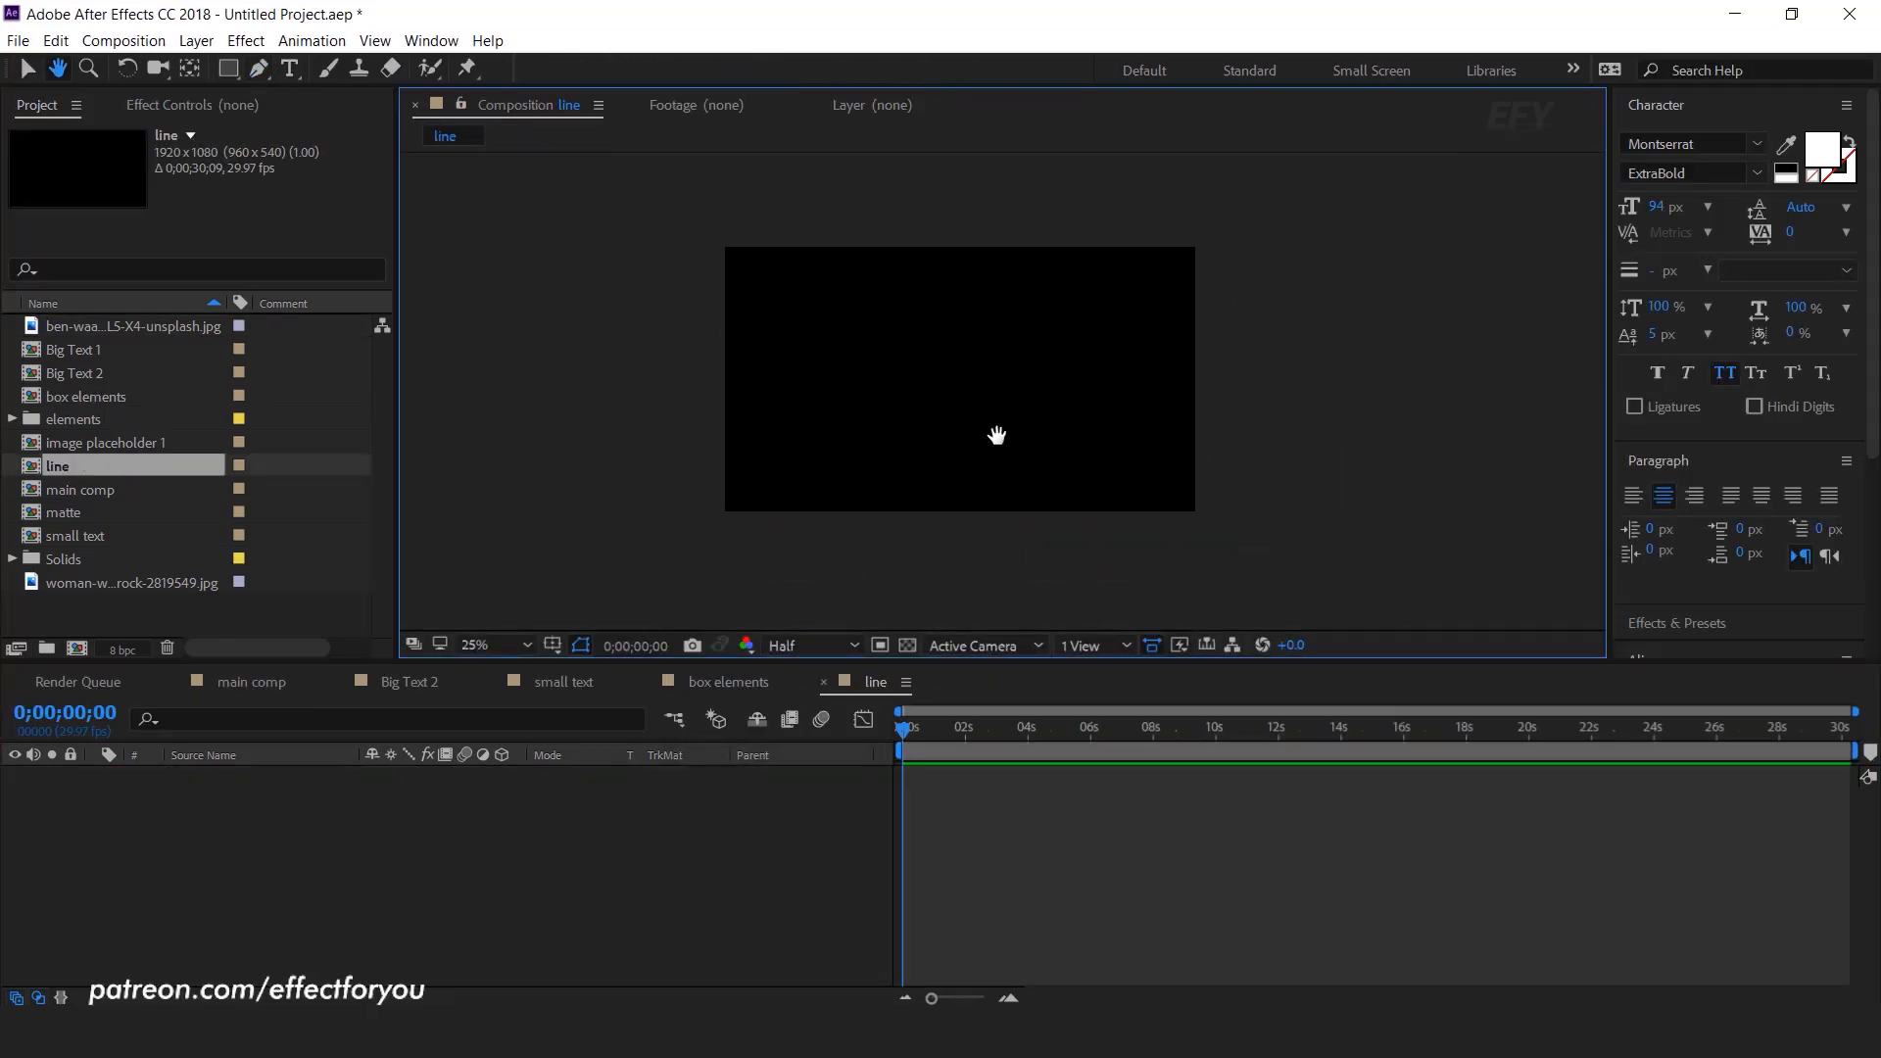
pyautogui.scroll(1, 886, 441)
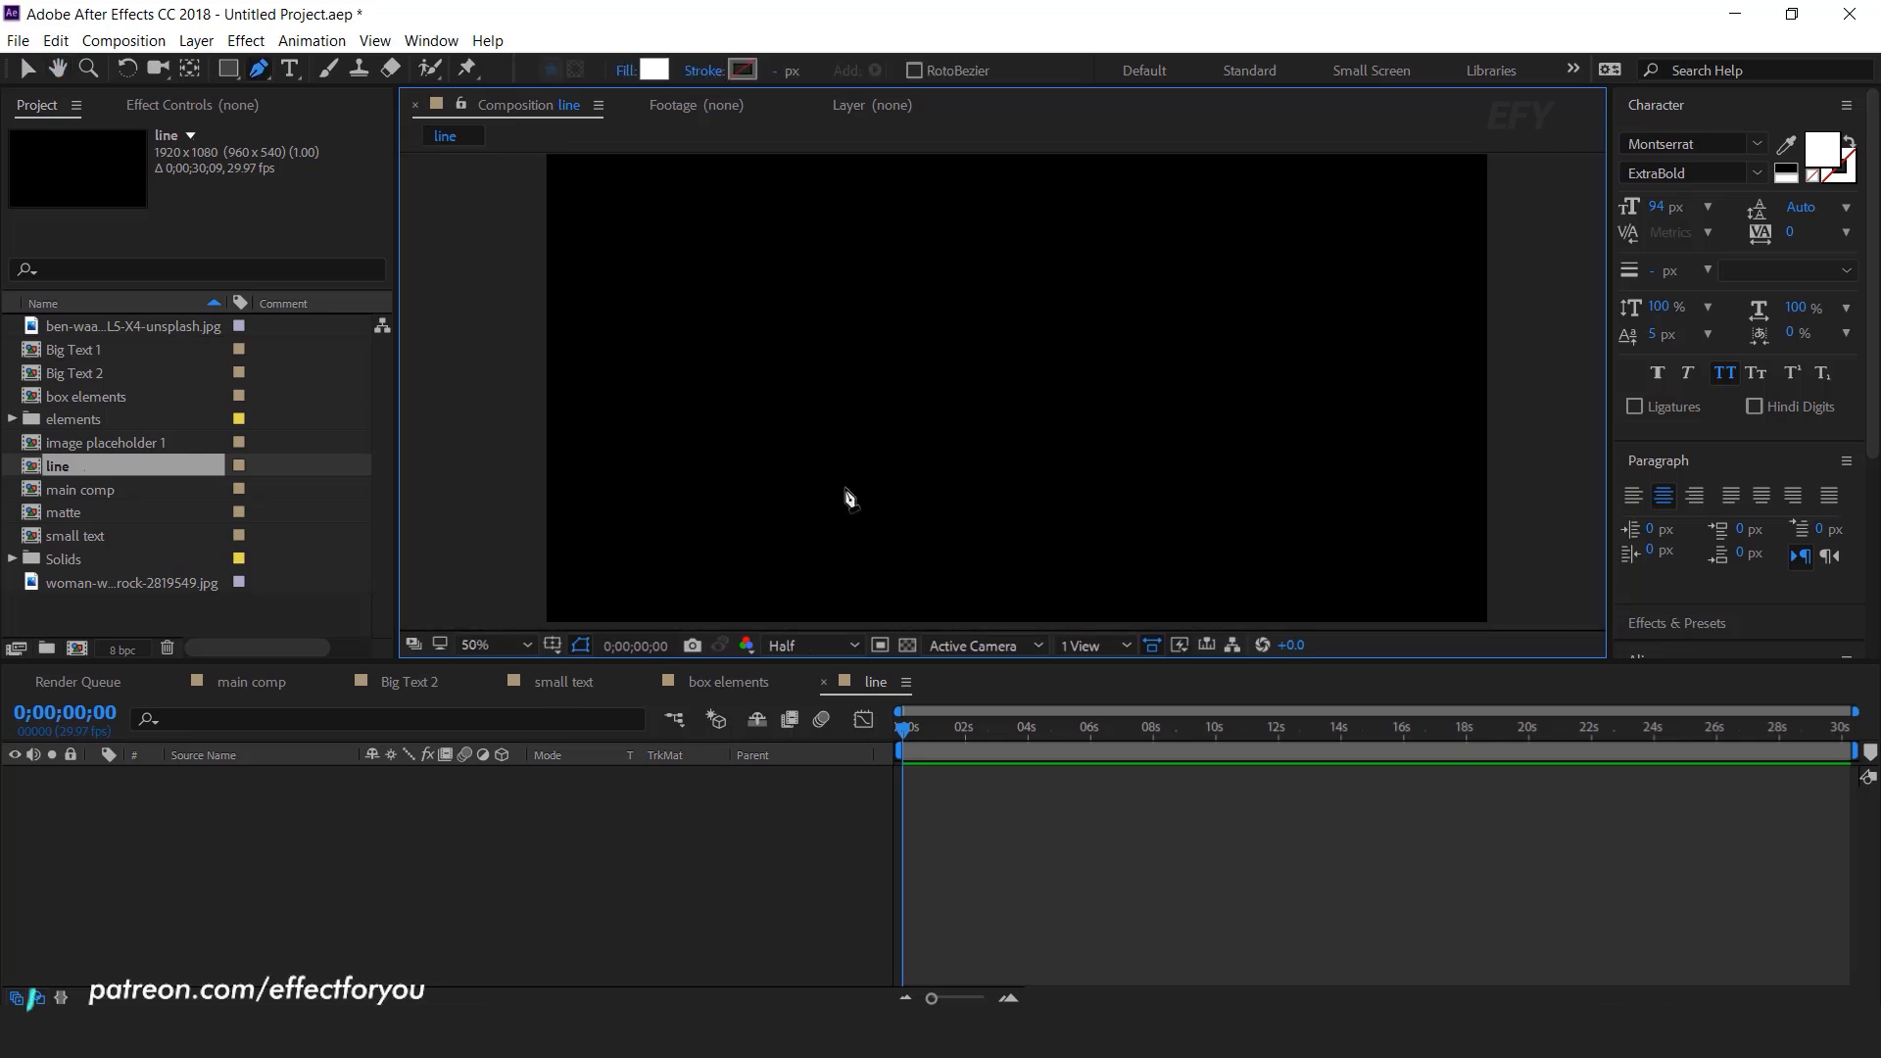
pyautogui.click(520, 431)
pyautogui.moveTo(815, 373)
pyautogui.mouseDown()
pyautogui.moveTo(960, 306)
pyautogui.moveTo(926, 299)
pyautogui.mouseUp()
pyautogui.moveTo(1200, 373); pyautogui.dragTo(1312, 416)
pyautogui.click(1536, 403)
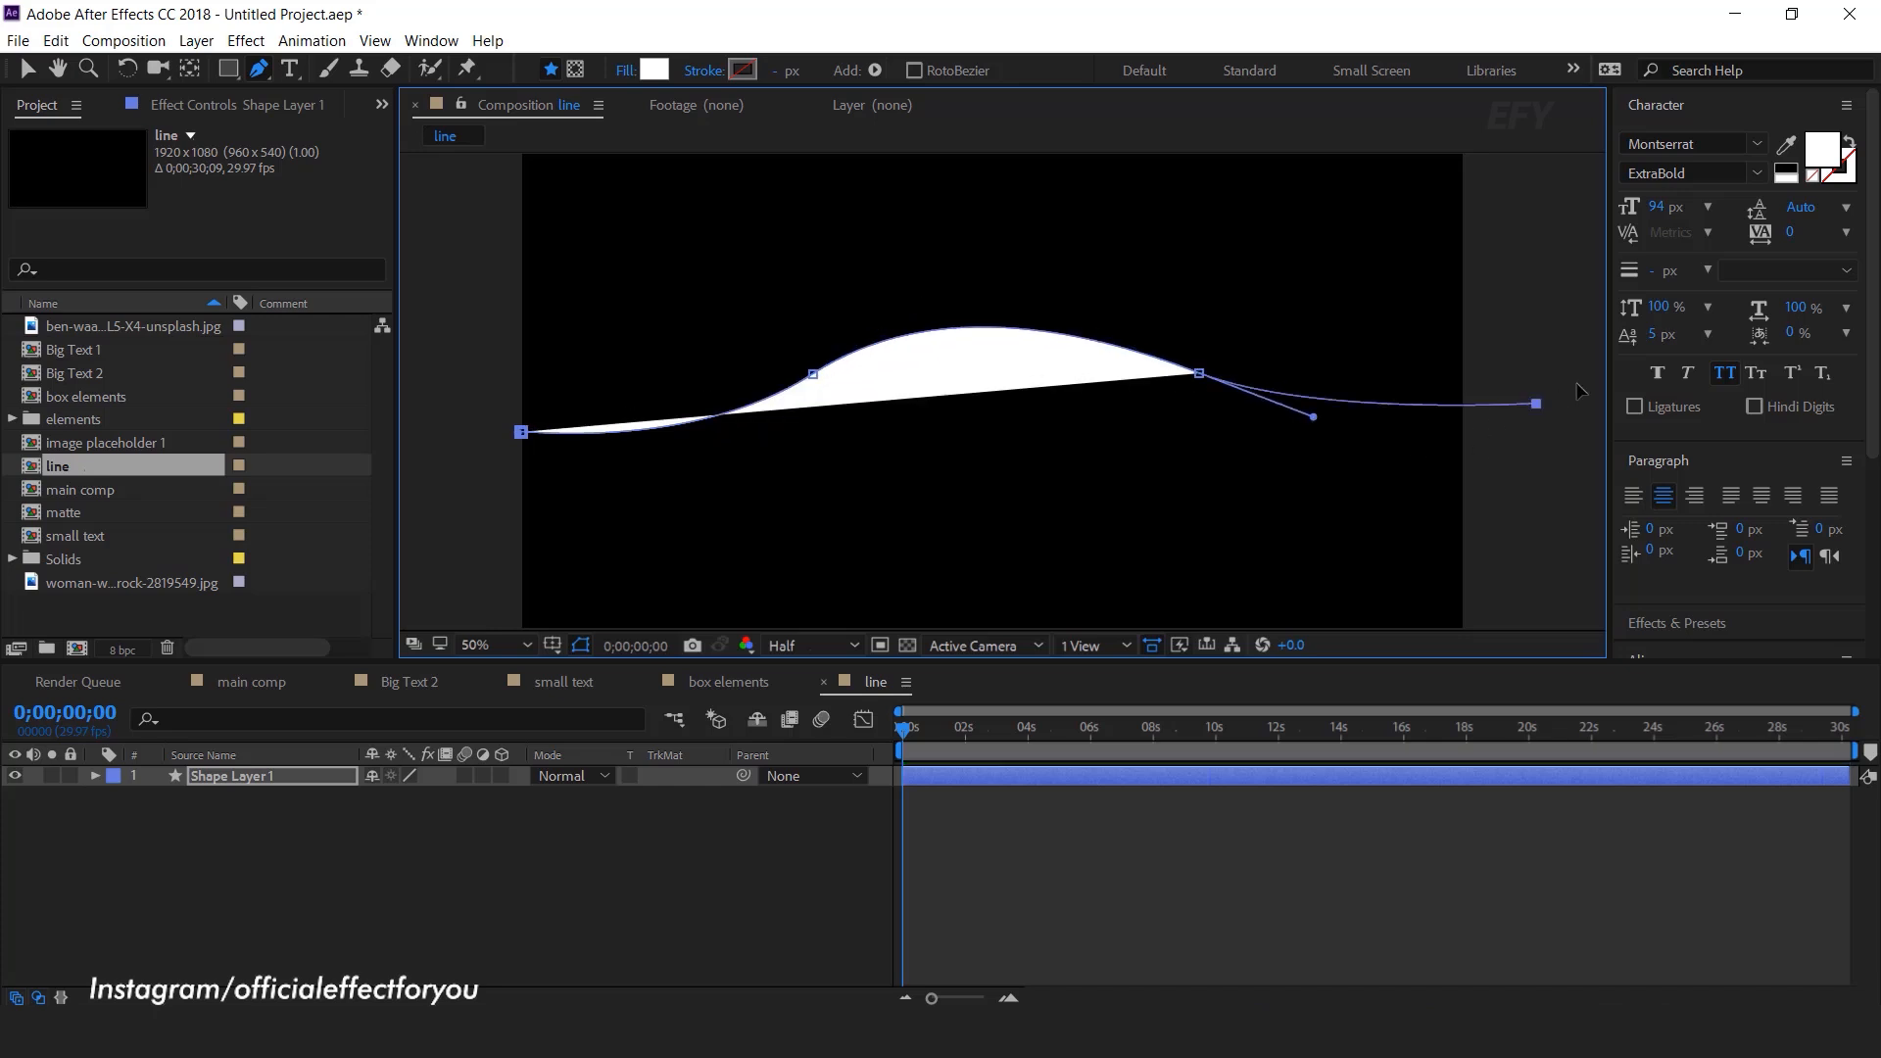
pyautogui.moveTo(1577, 390); pyautogui.dragTo(1658, 356)
# Step: Remove the fill from the wavy shape and give it a white 4 px stroke
pyautogui.click(635, 68)
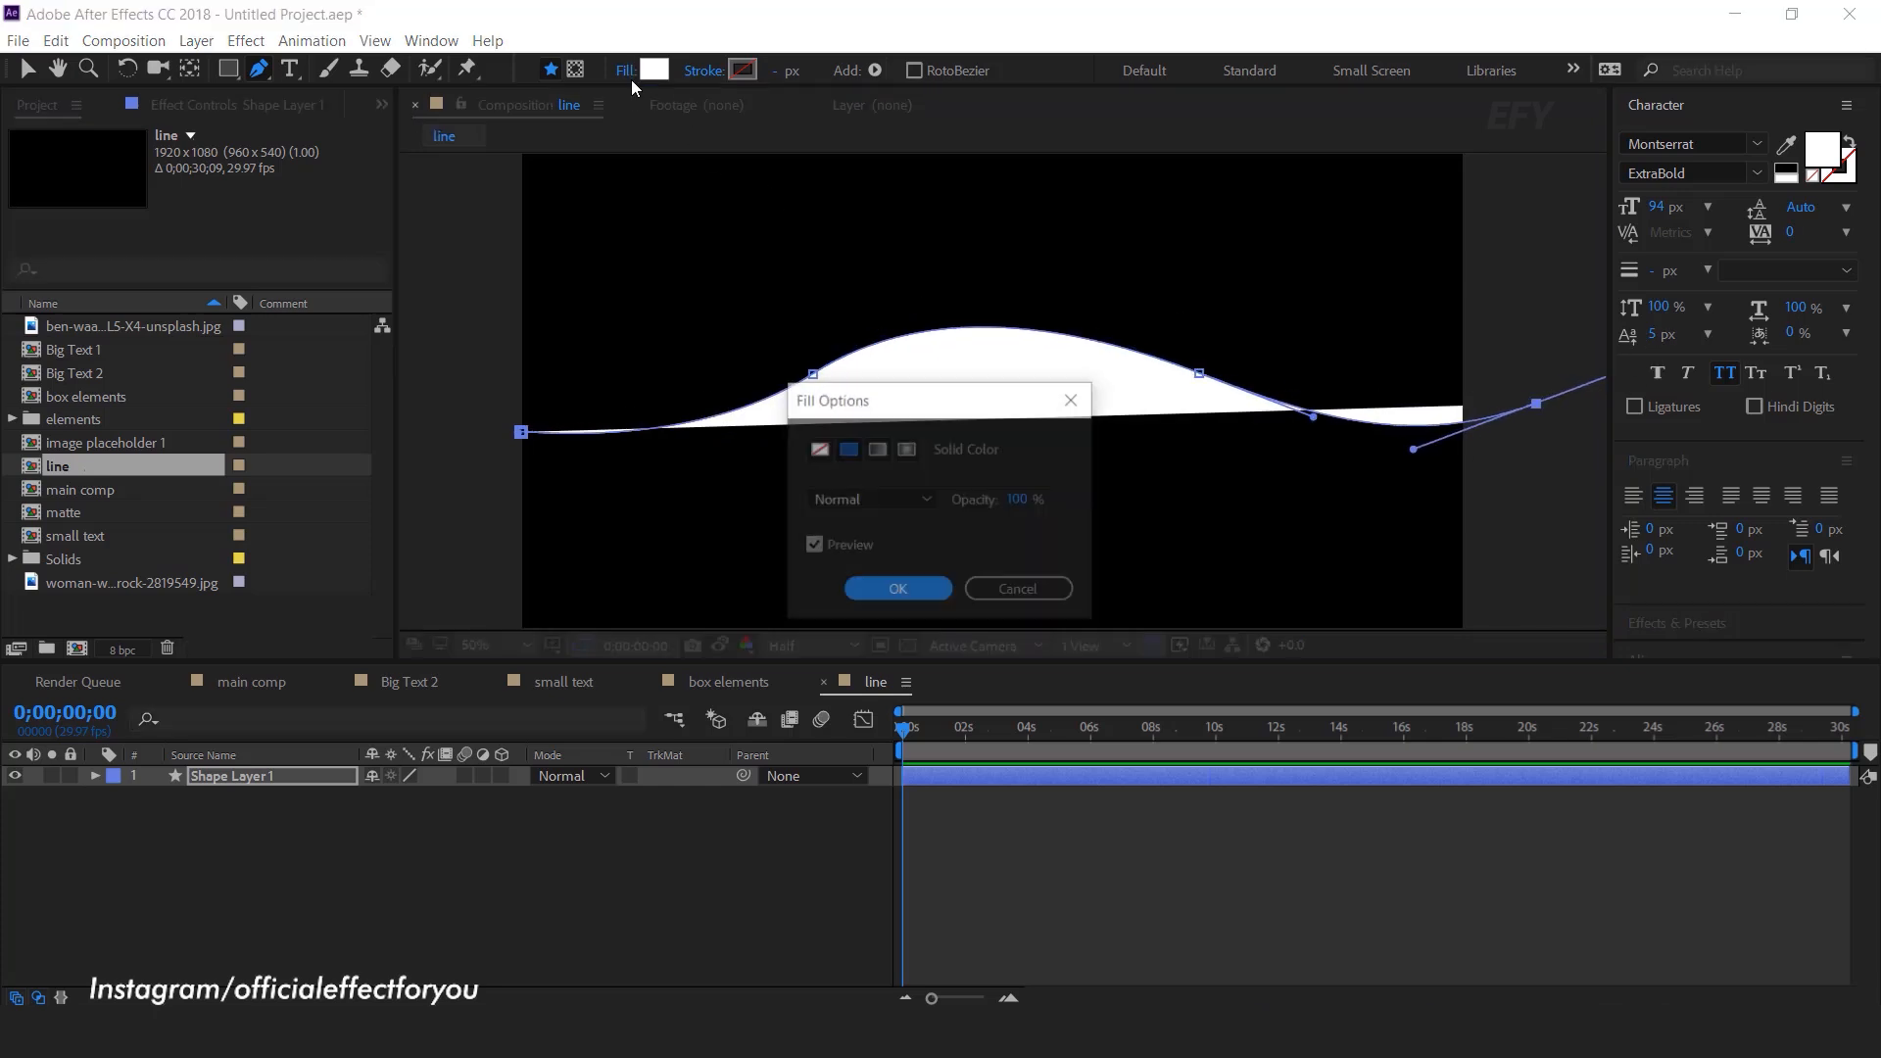
pyautogui.click(818, 449)
pyautogui.click(899, 592)
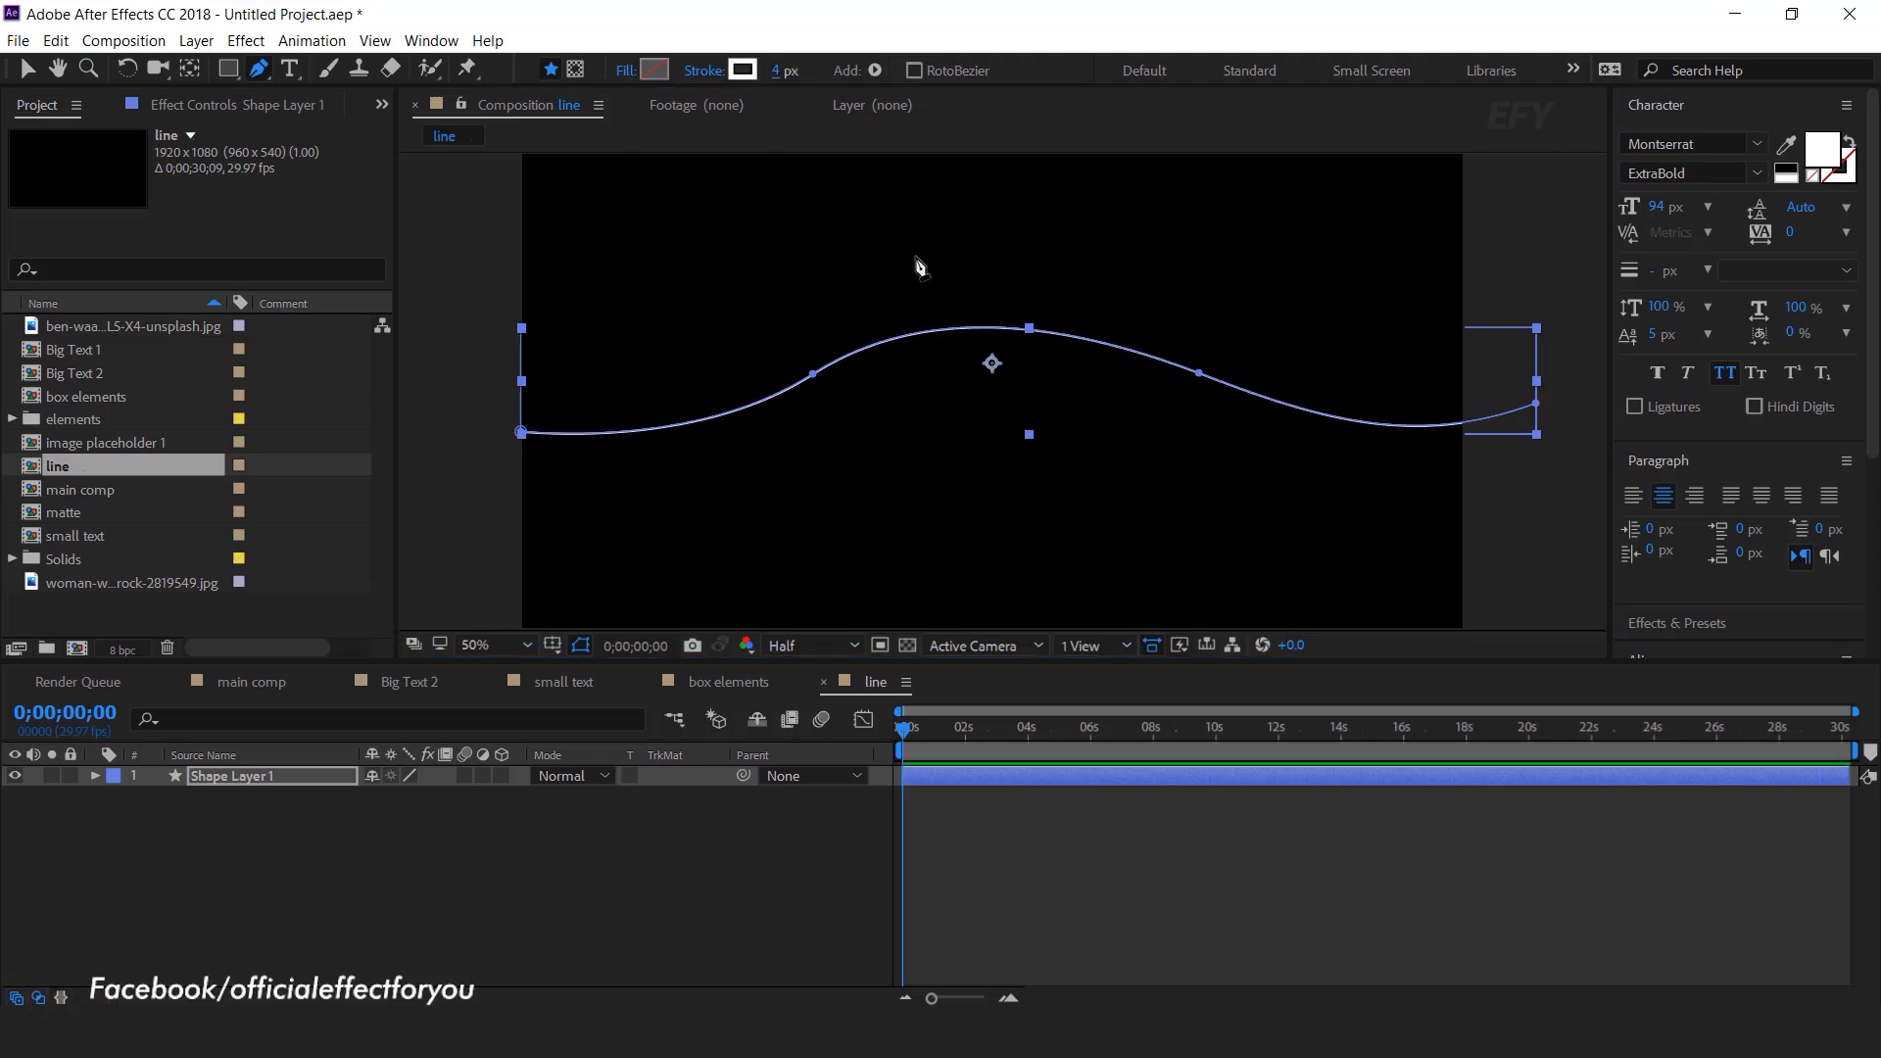
# Step: Reshape the path's points and handles into a smooth, deeper S-shaped wave, and deselect the shape layer
pyautogui.moveTo(814, 373); pyautogui.dragTo(707, 466)
pyautogui.click(1199, 373)
pyautogui.moveTo(1199, 372); pyautogui.dragTo(1340, 480)
pyautogui.moveTo(919, 282); pyautogui.dragTo(945, 291)
pyautogui.moveTo(1537, 403); pyautogui.dragTo(1448, 483)
pyautogui.moveTo(813, 373); pyautogui.dragTo(921, 344)
pyautogui.moveTo(1237, 399); pyautogui.dragTo(1237, 380)
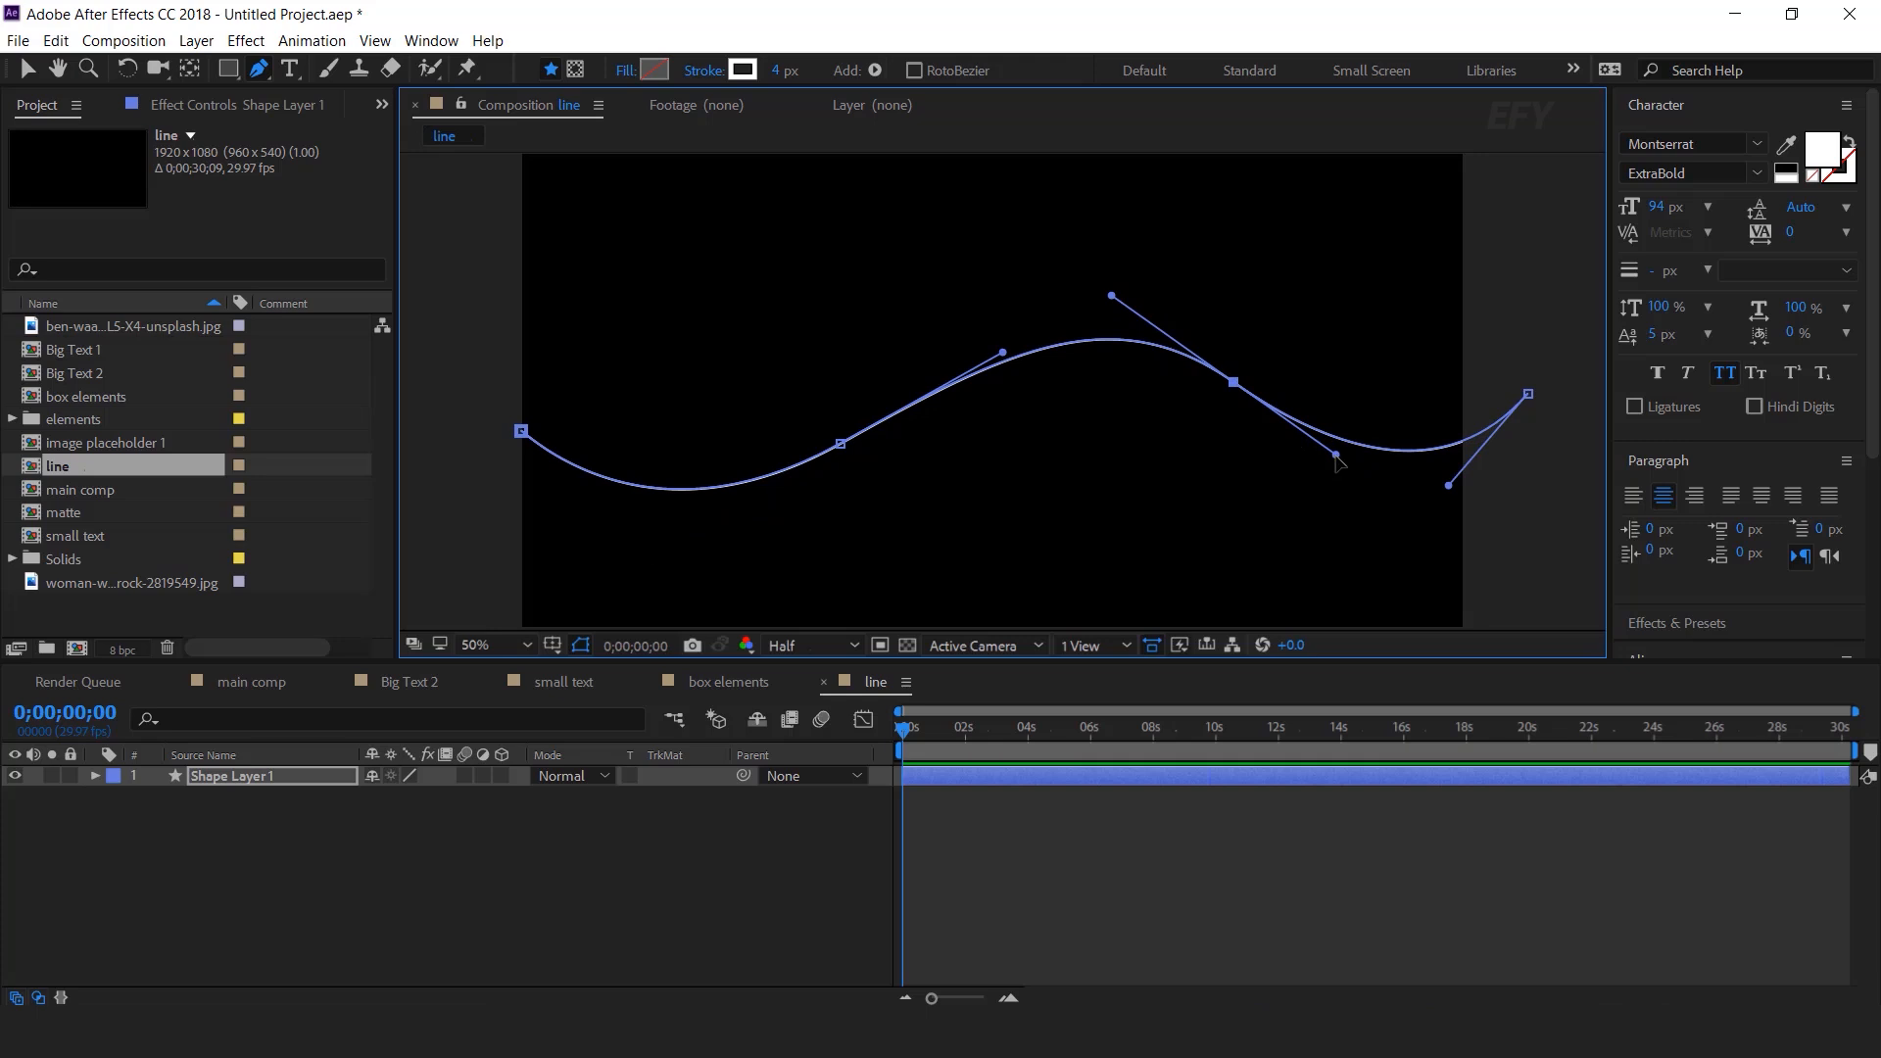
pyautogui.moveTo(1117, 290); pyautogui.dragTo(1086, 316)
pyautogui.click(776, 847)
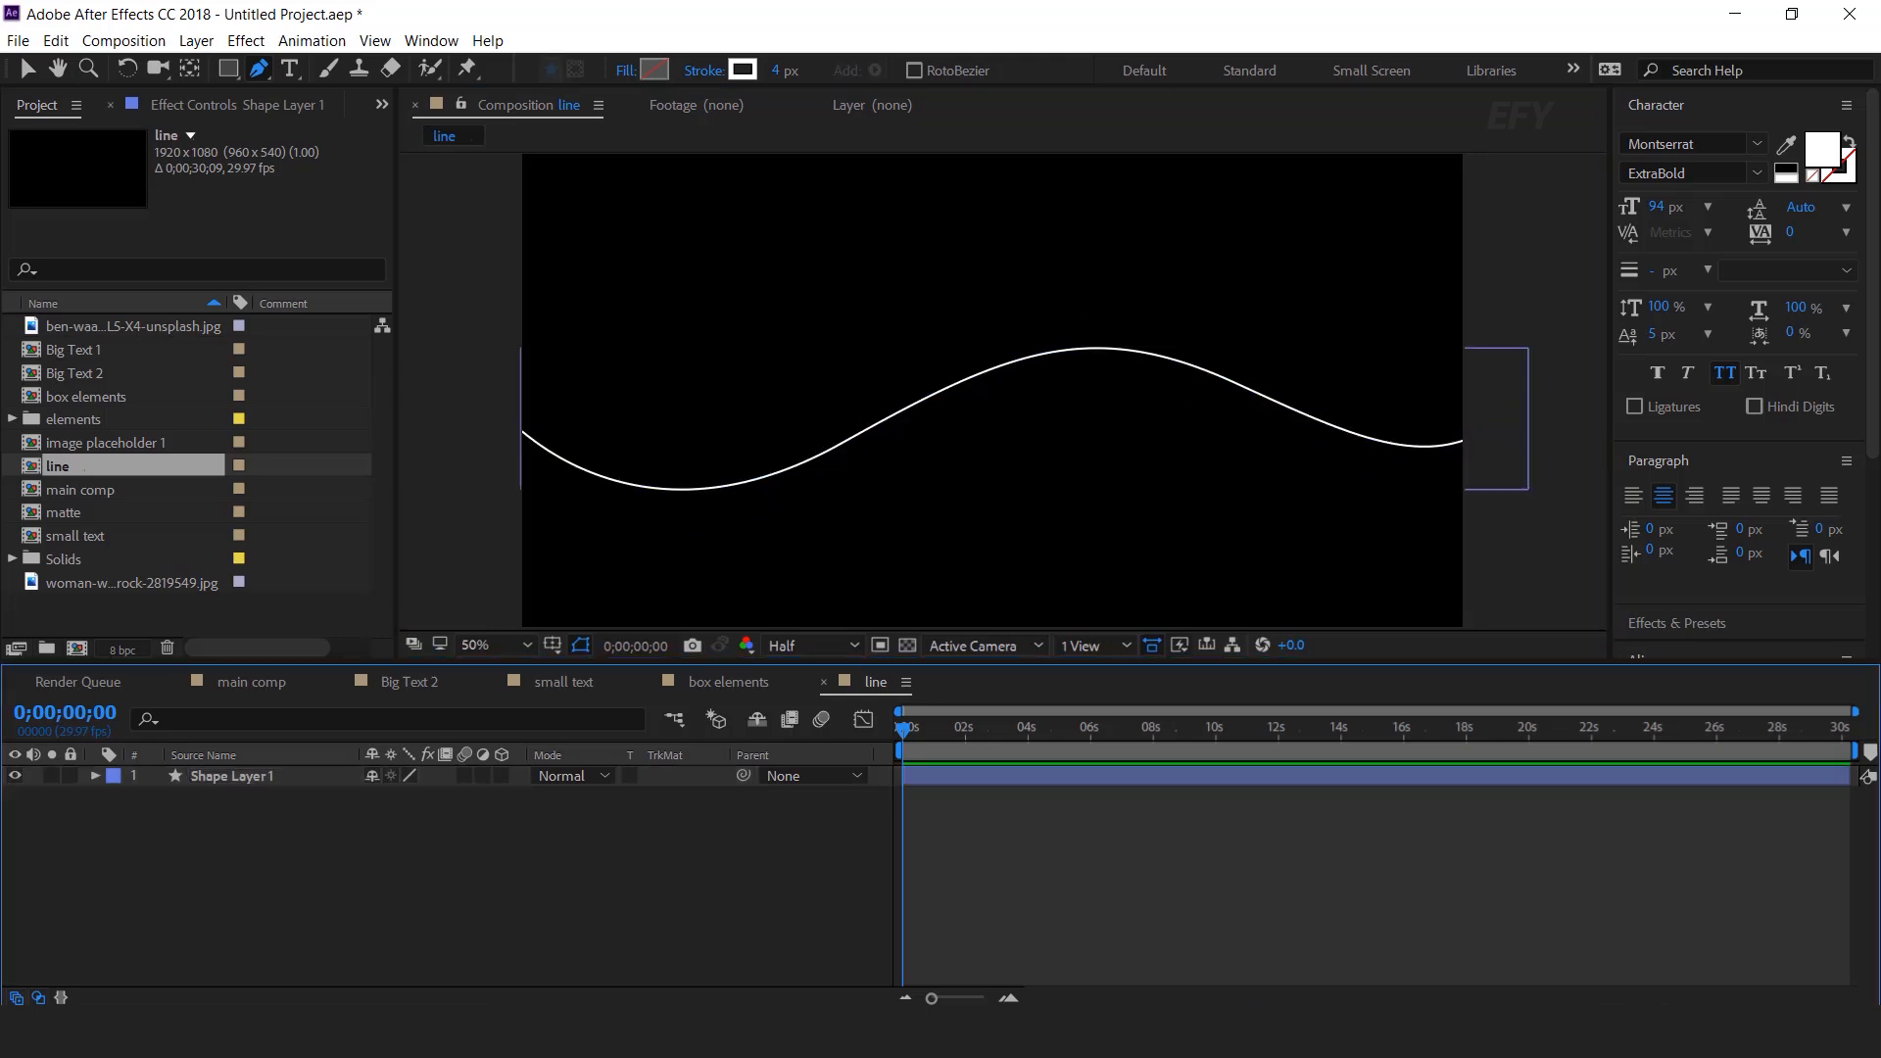
pyautogui.click(29, 70)
pyautogui.click(618, 811)
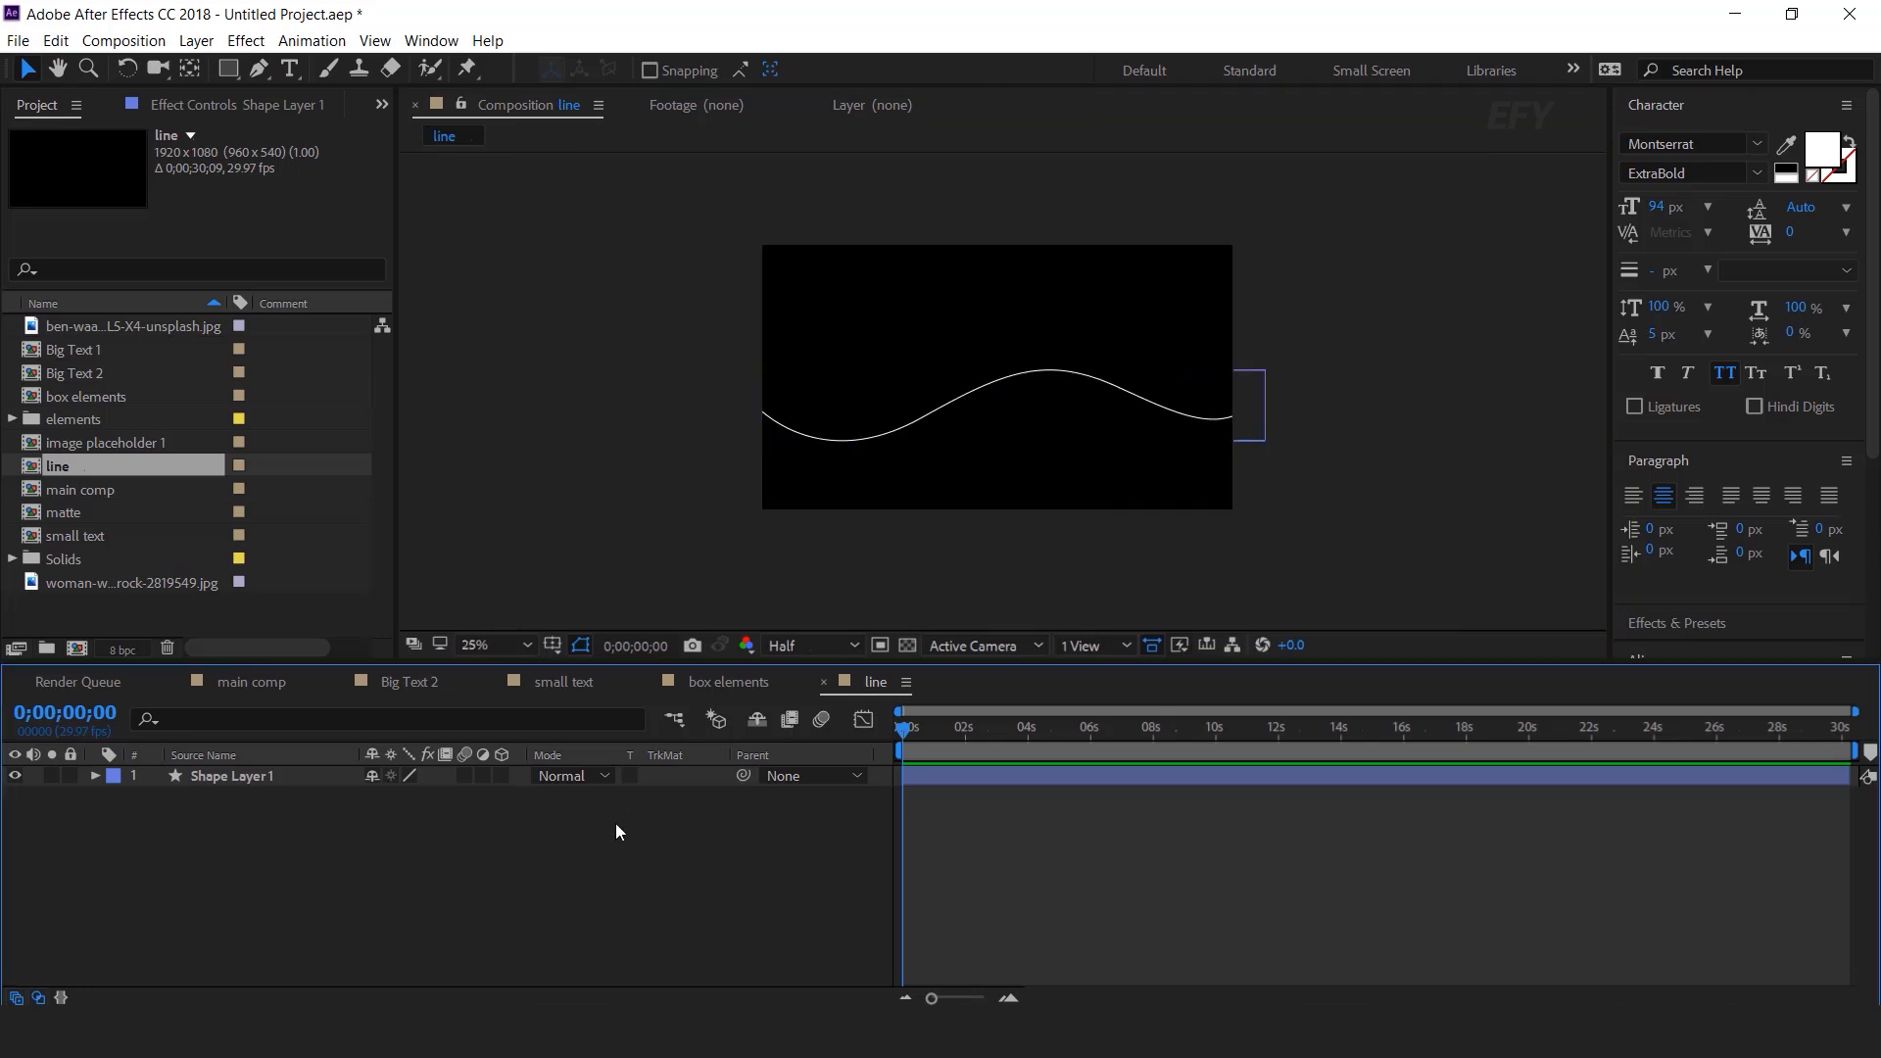
# Step: Add a Trim Paths operator to Shape Layer 1
pyautogui.click(239, 778)
pyautogui.click(95, 777)
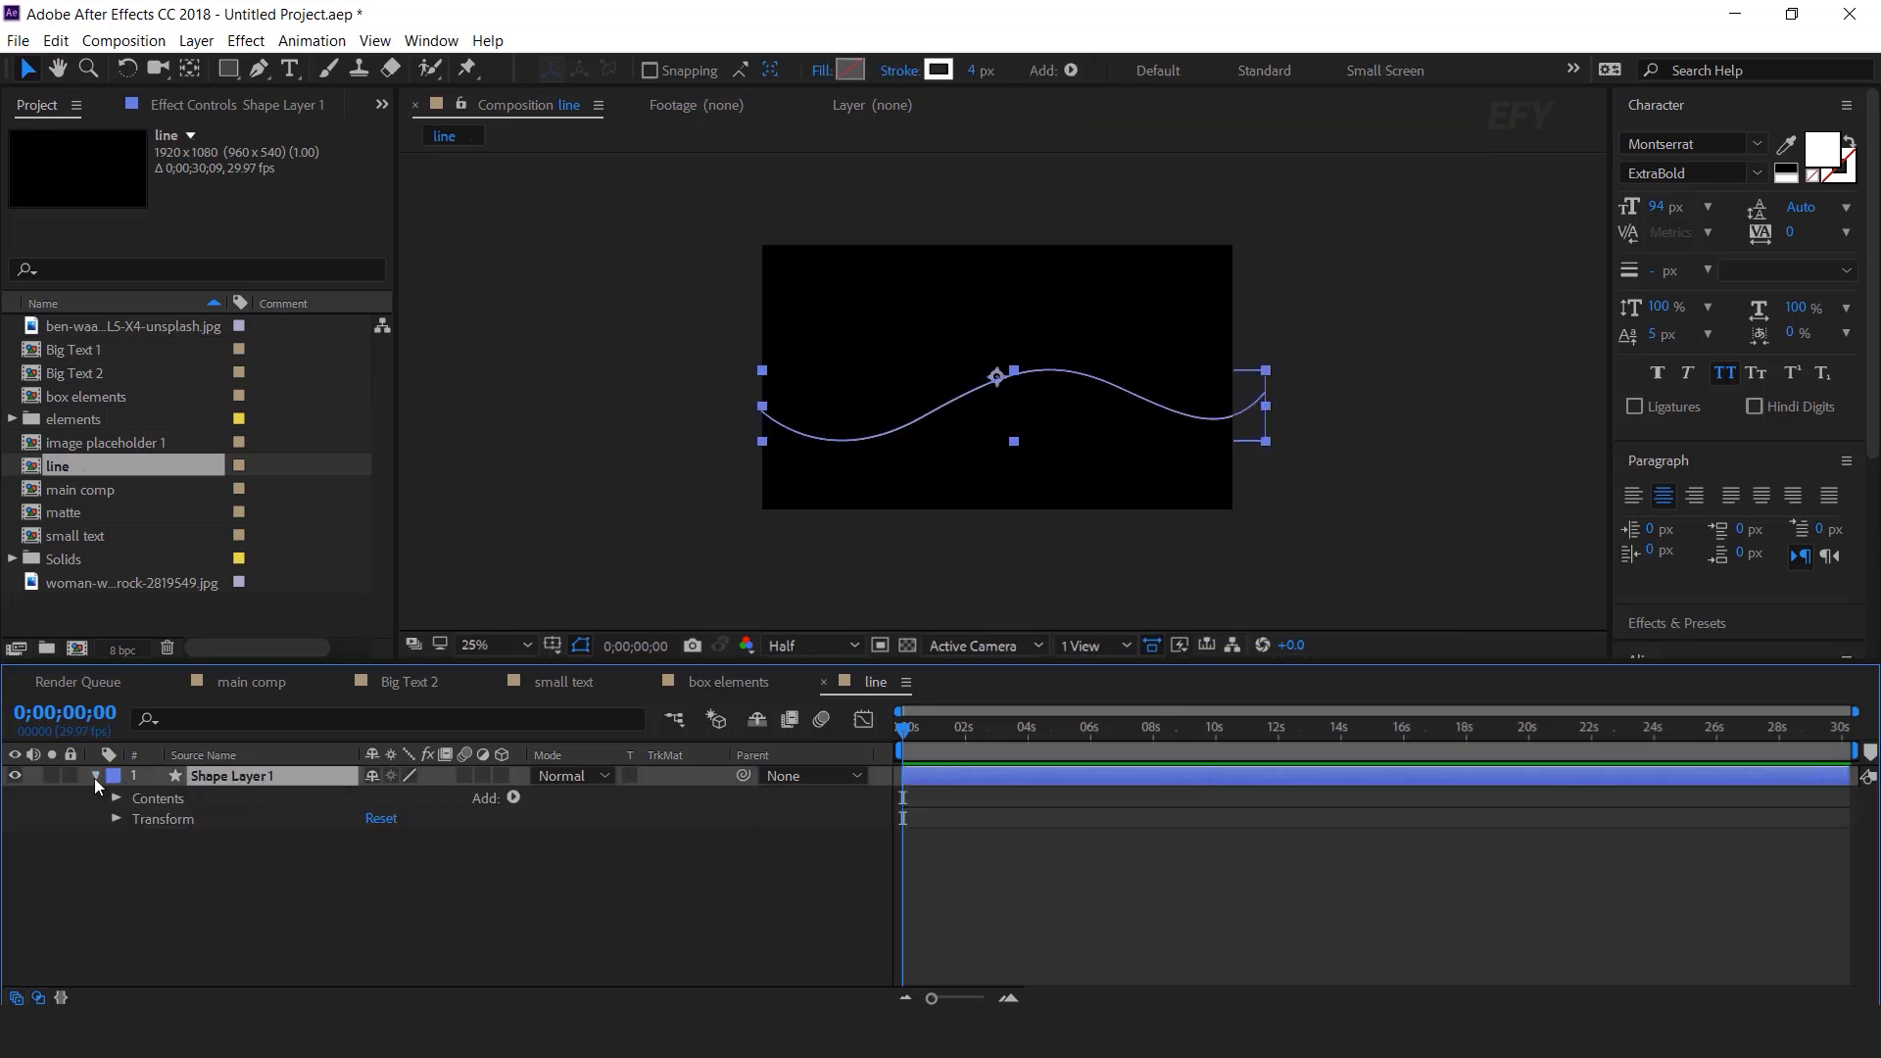
pyautogui.click(513, 797)
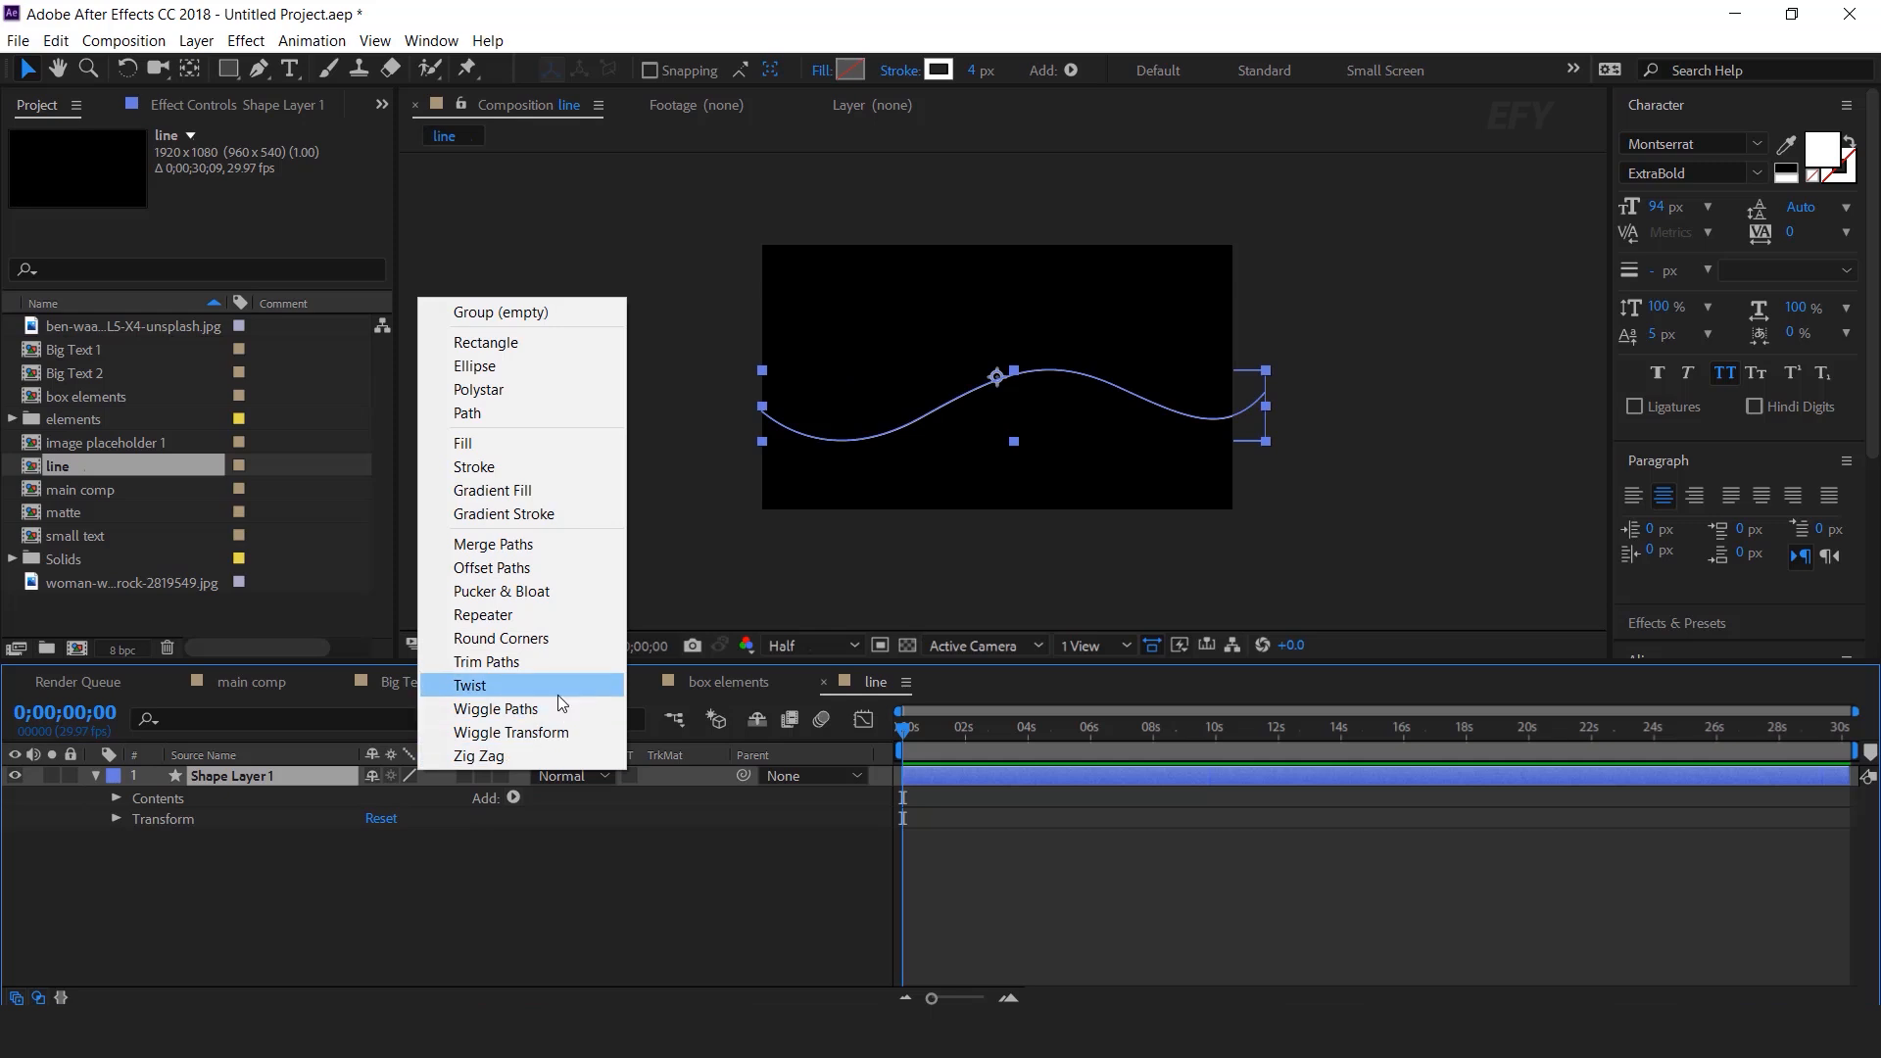
pyautogui.click(508, 666)
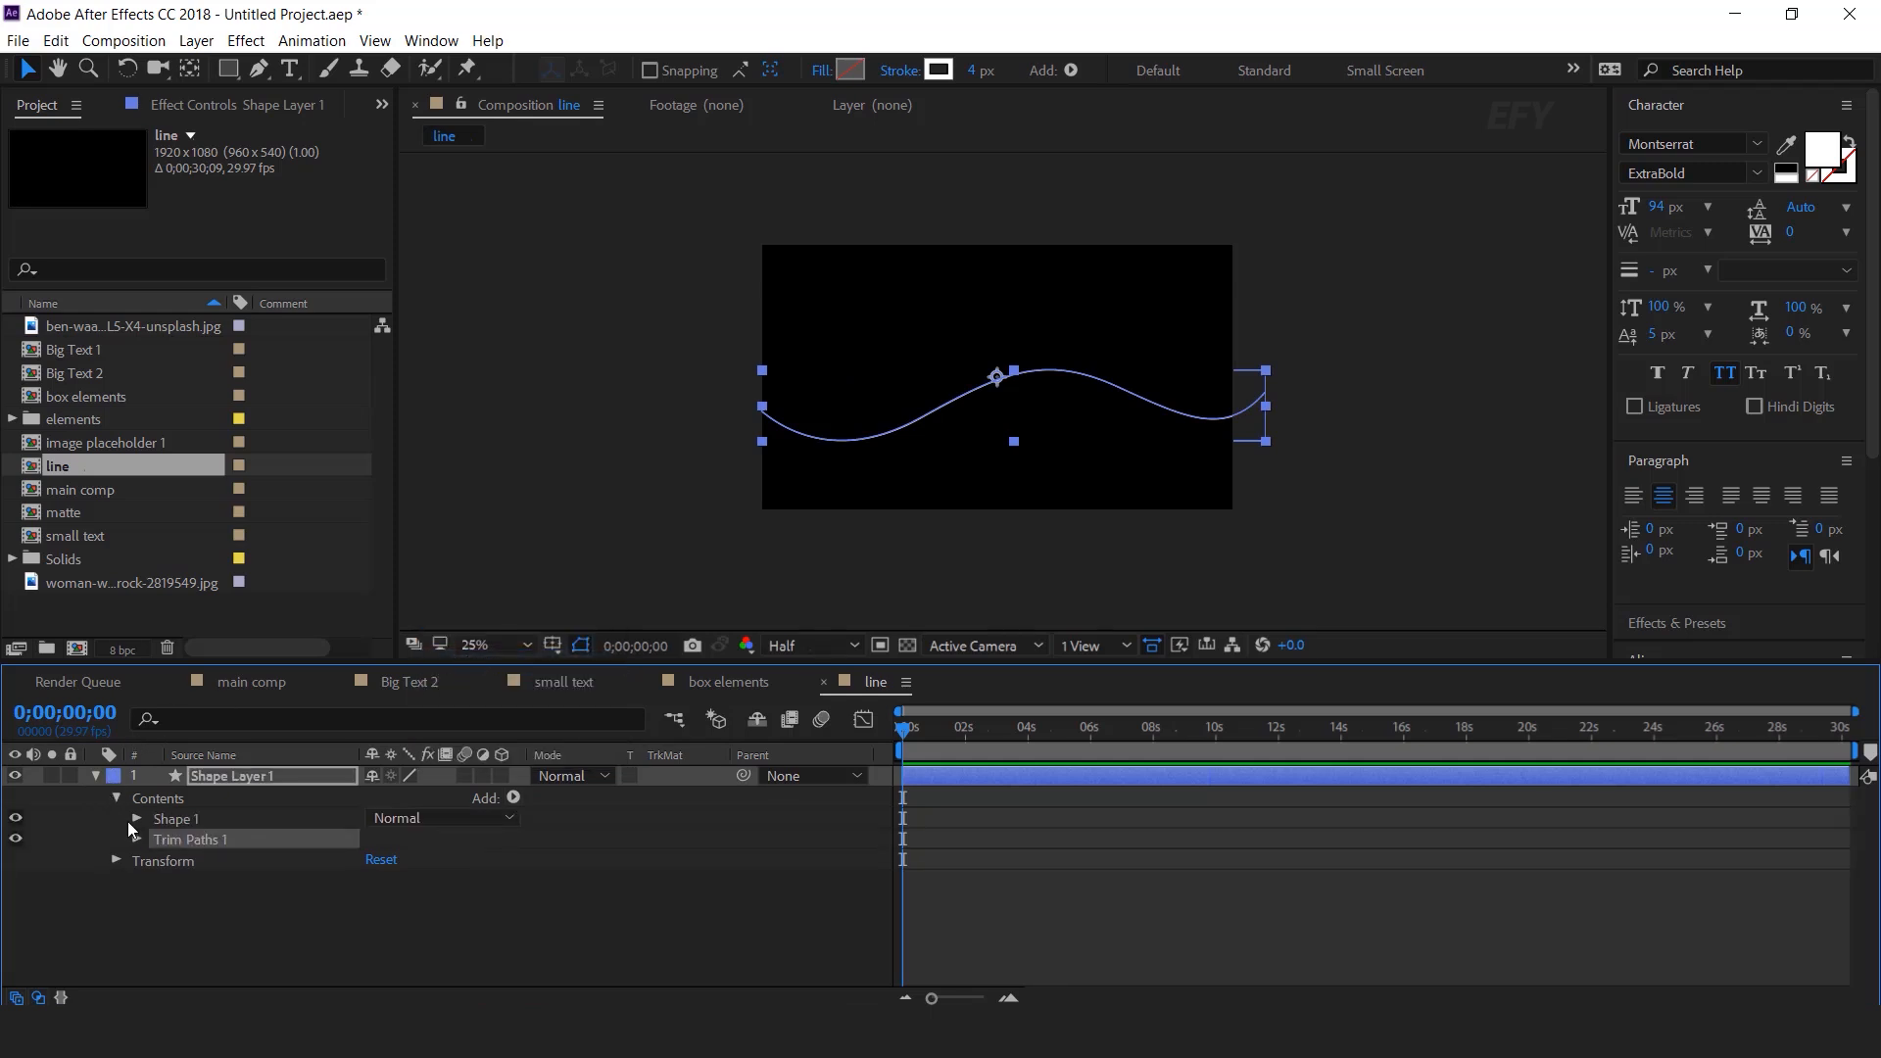
# Step: Add a dash setting to Stroke 1 of the wavy line's Shape 1 and hide the path outline in the viewer
pyautogui.click(137, 819)
pyautogui.click(156, 859)
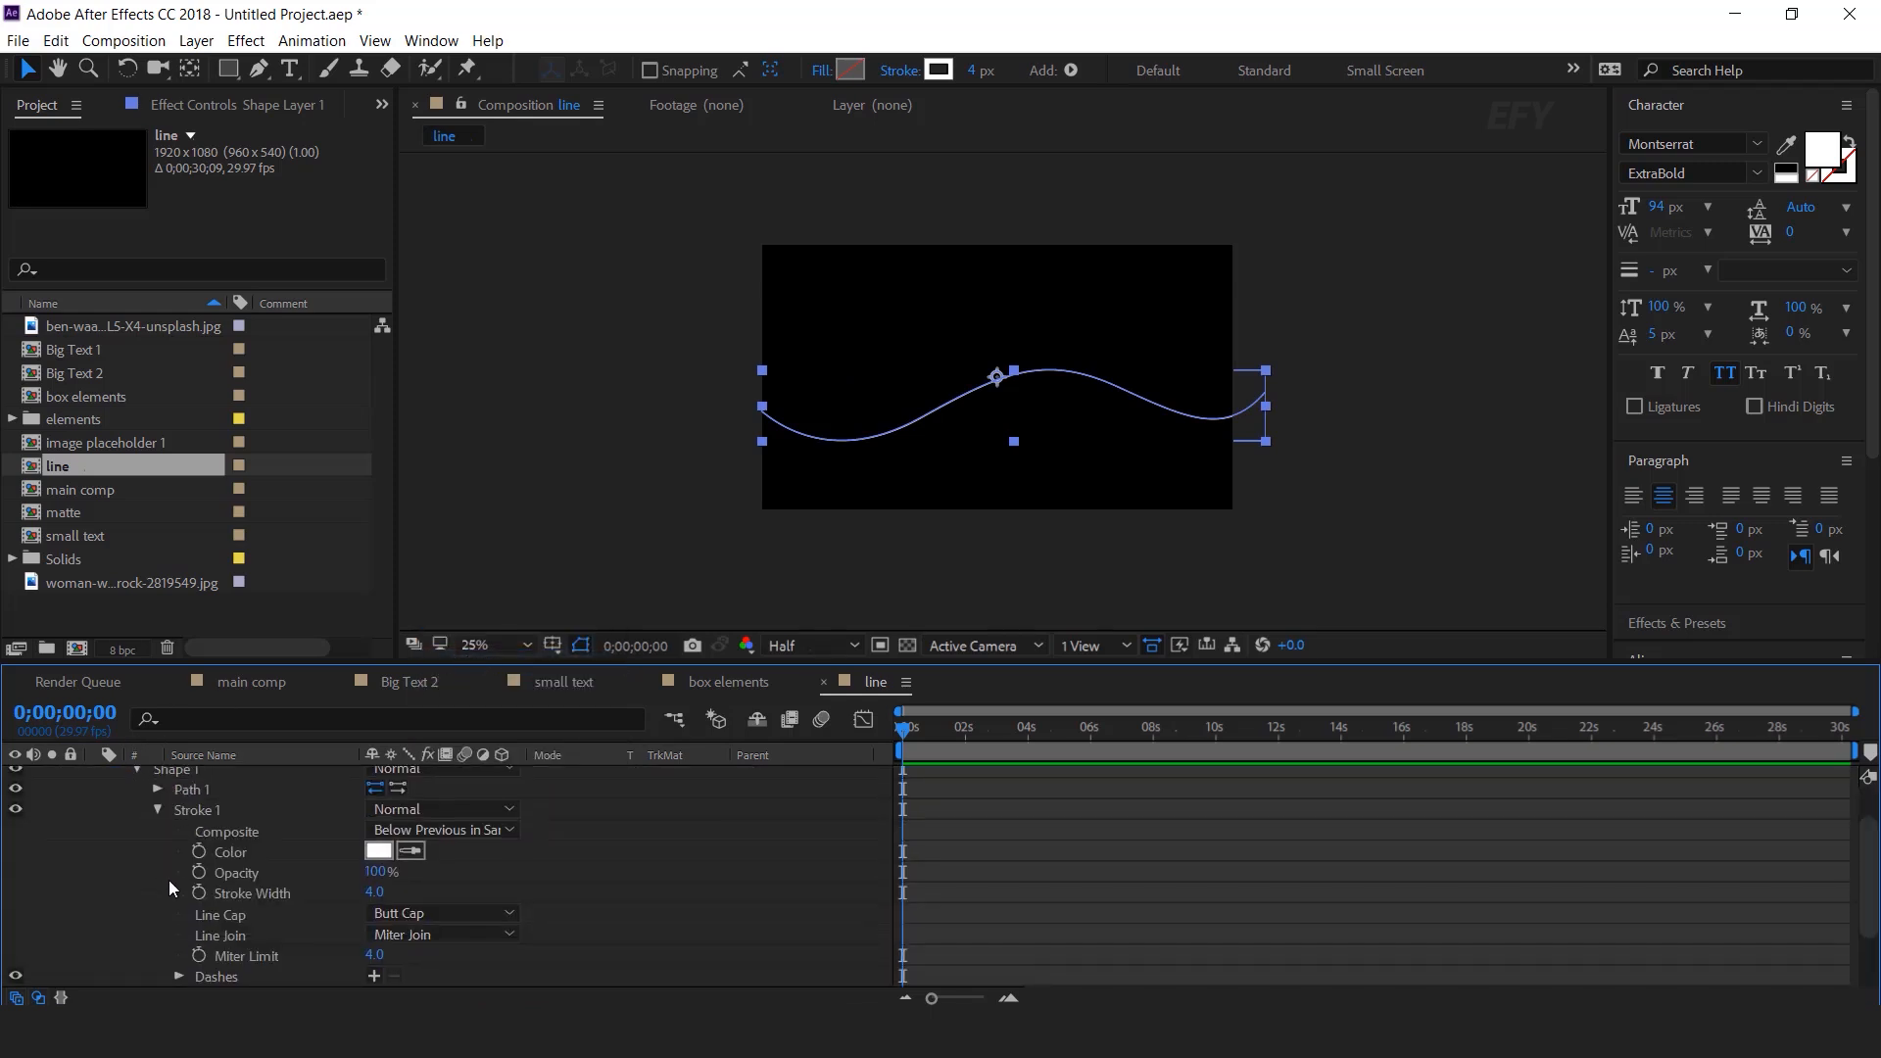
pyautogui.scroll(-2, 274, 923)
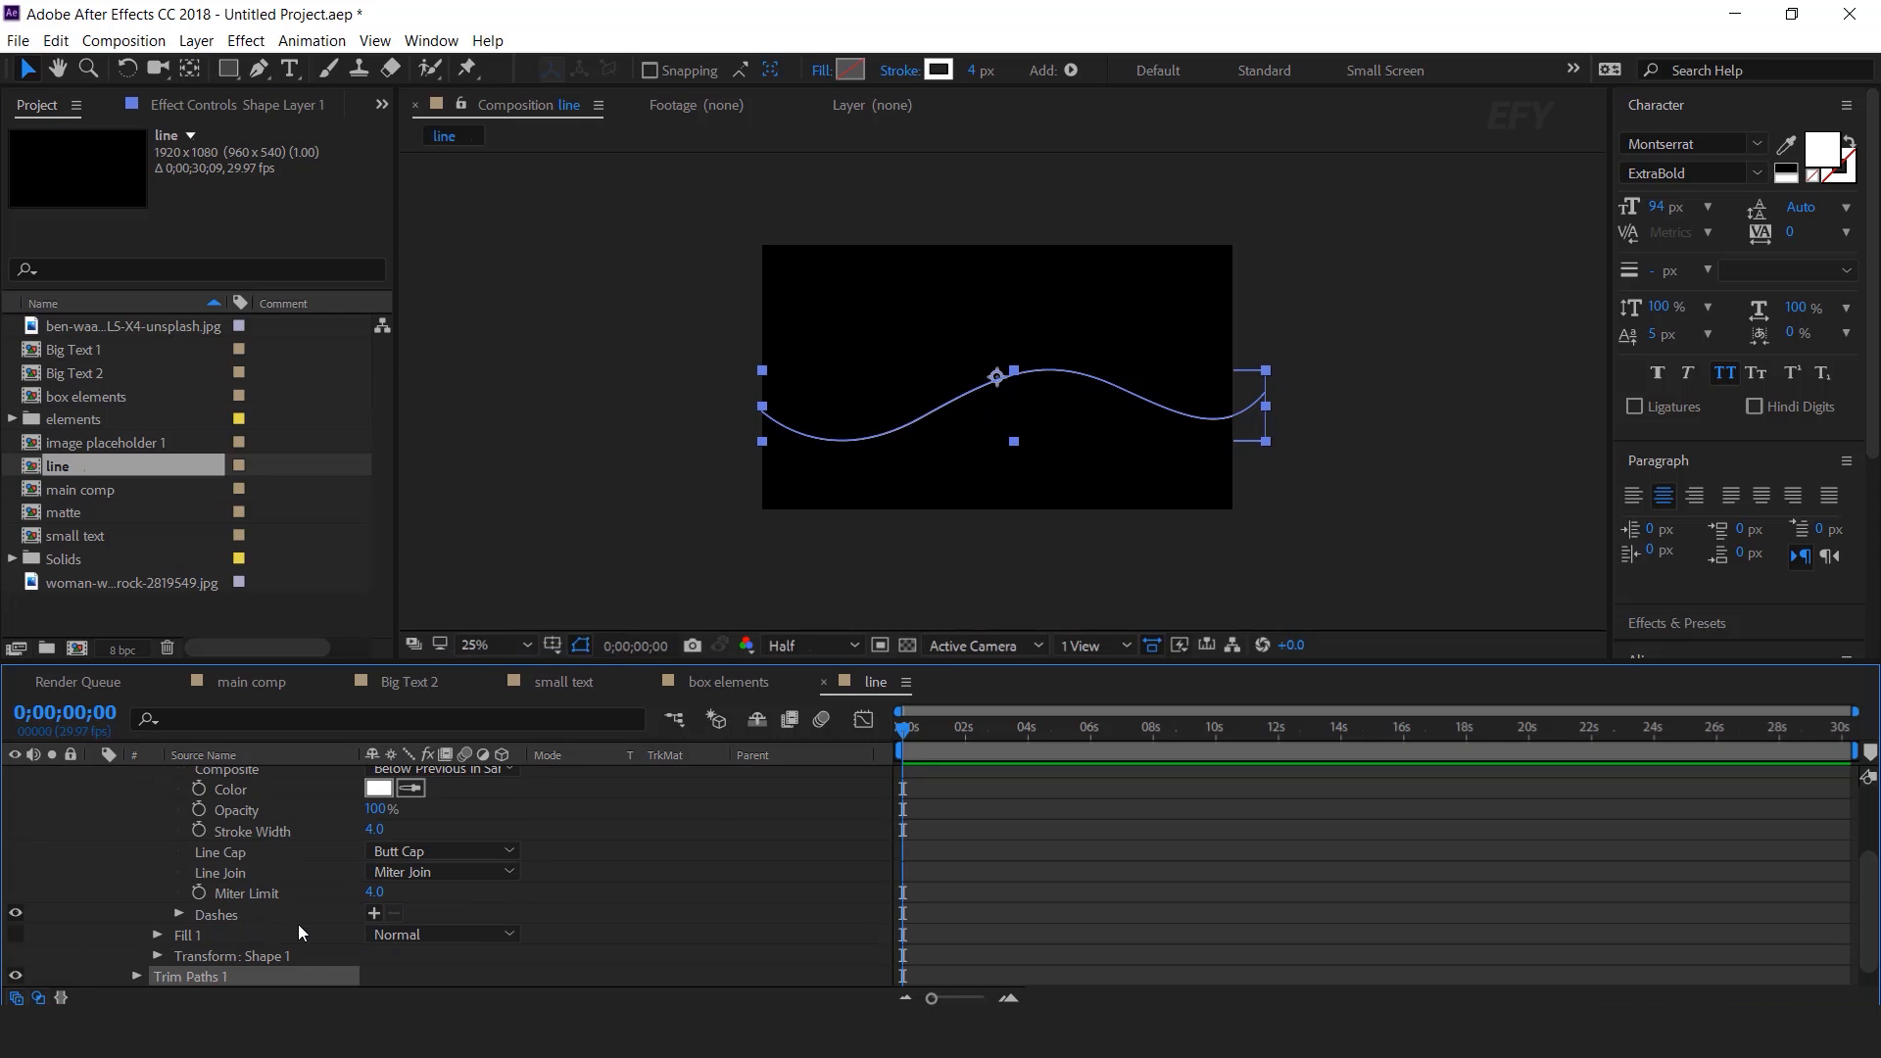
pyautogui.click(235, 919)
pyautogui.click(375, 914)
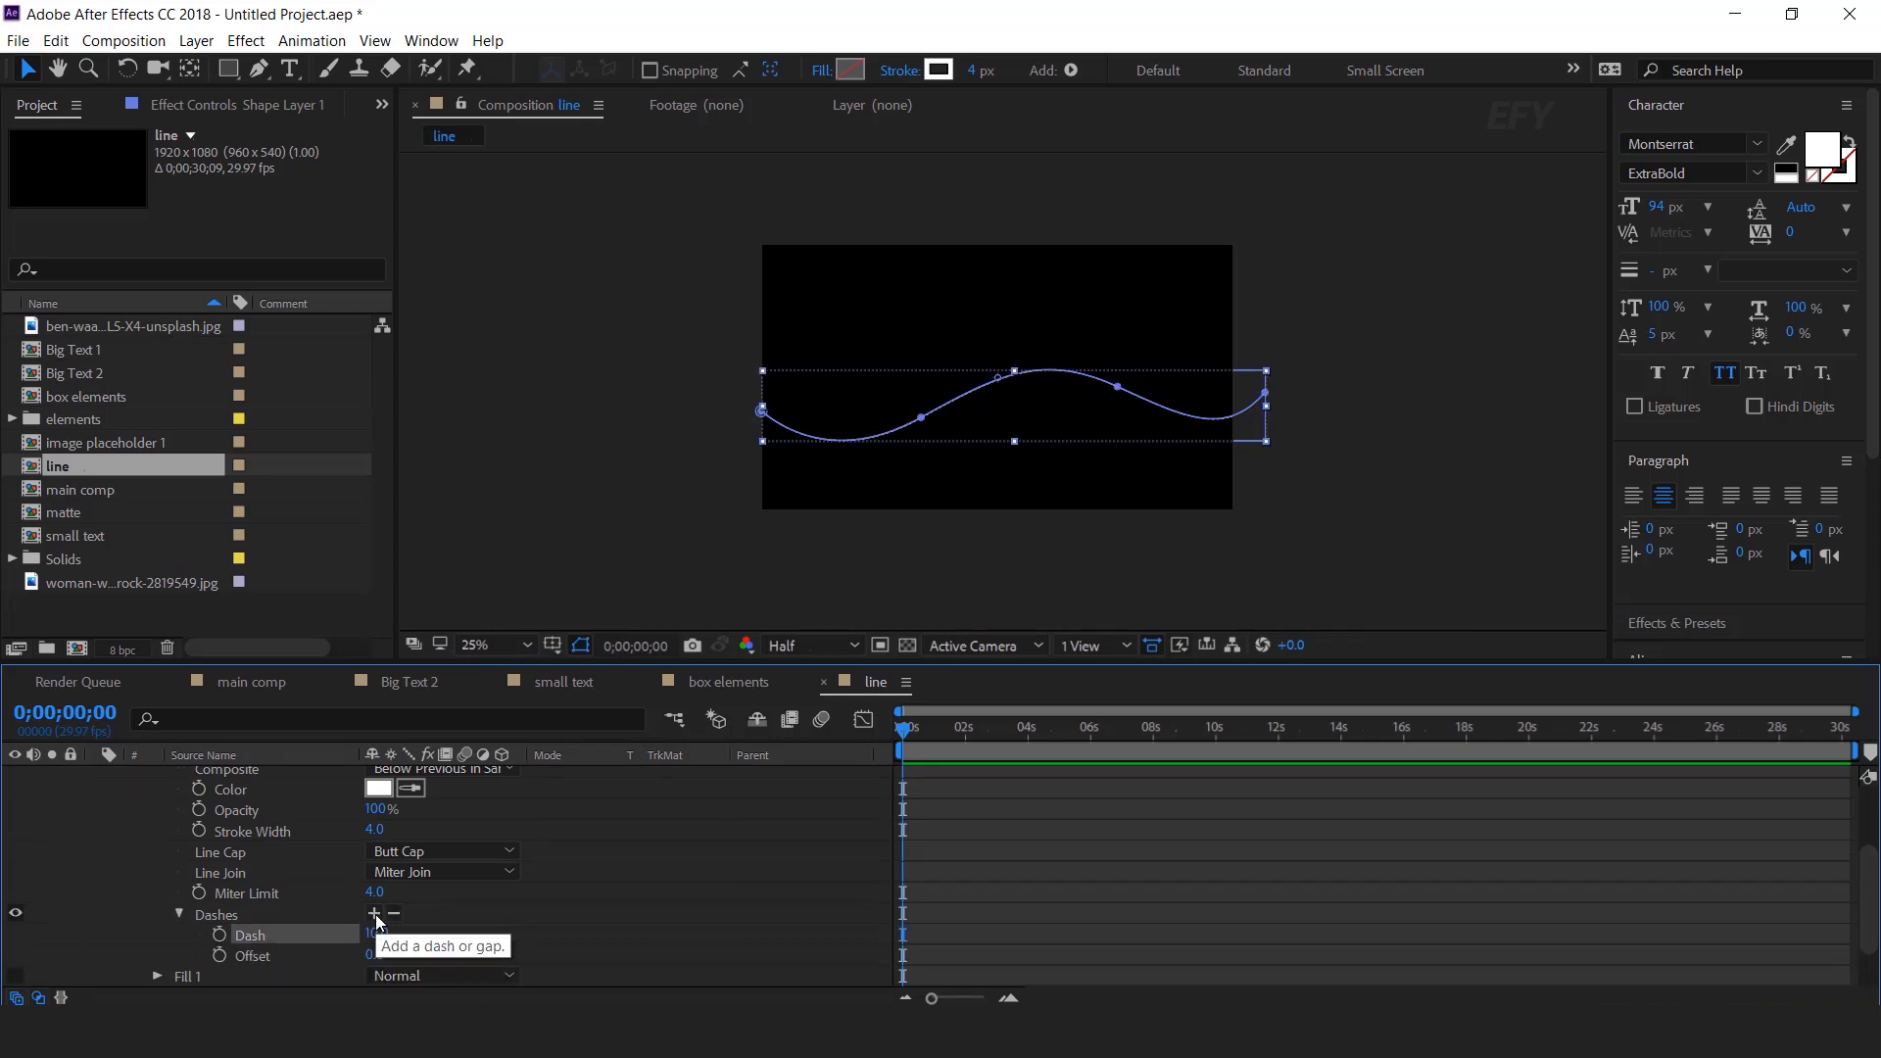
pyautogui.click(580, 648)
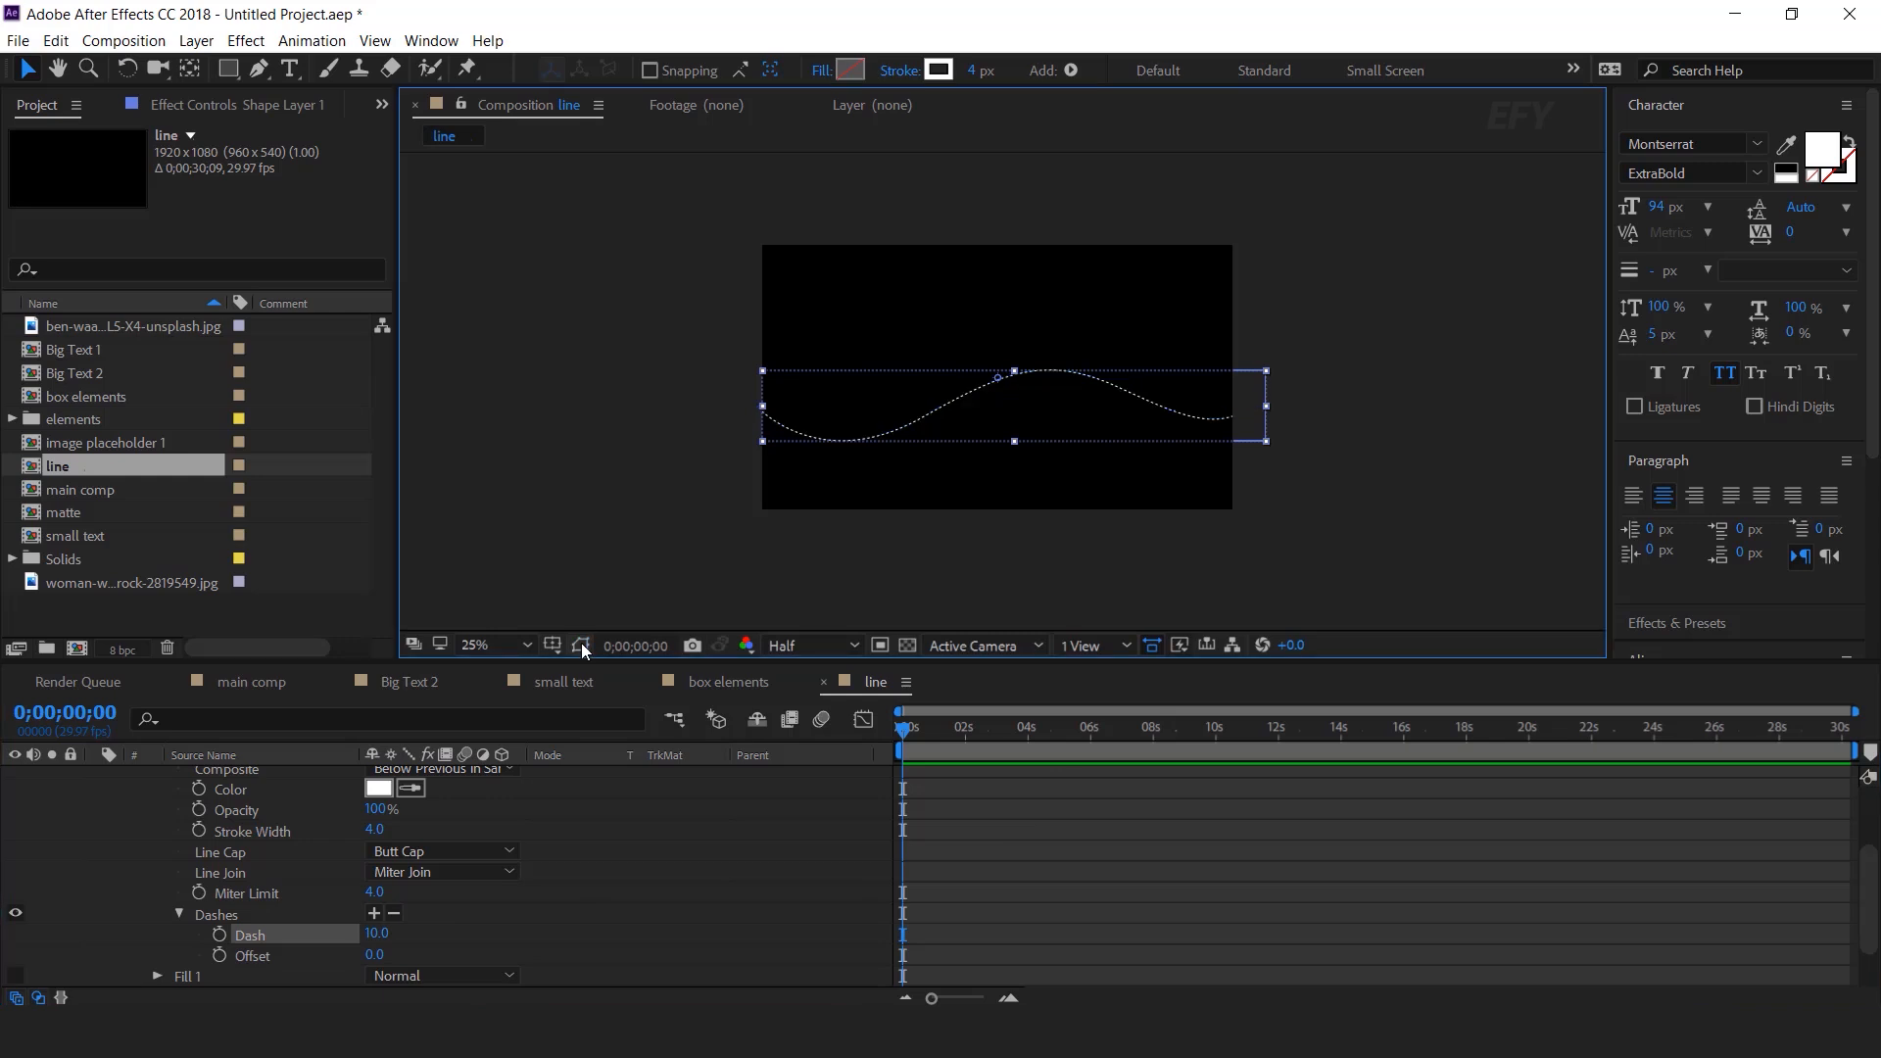
# Step: Set the dash length of the wavy line's stroke to 30
pyautogui.click(1202, 874)
pyautogui.press('.')
pyautogui.click(377, 933)
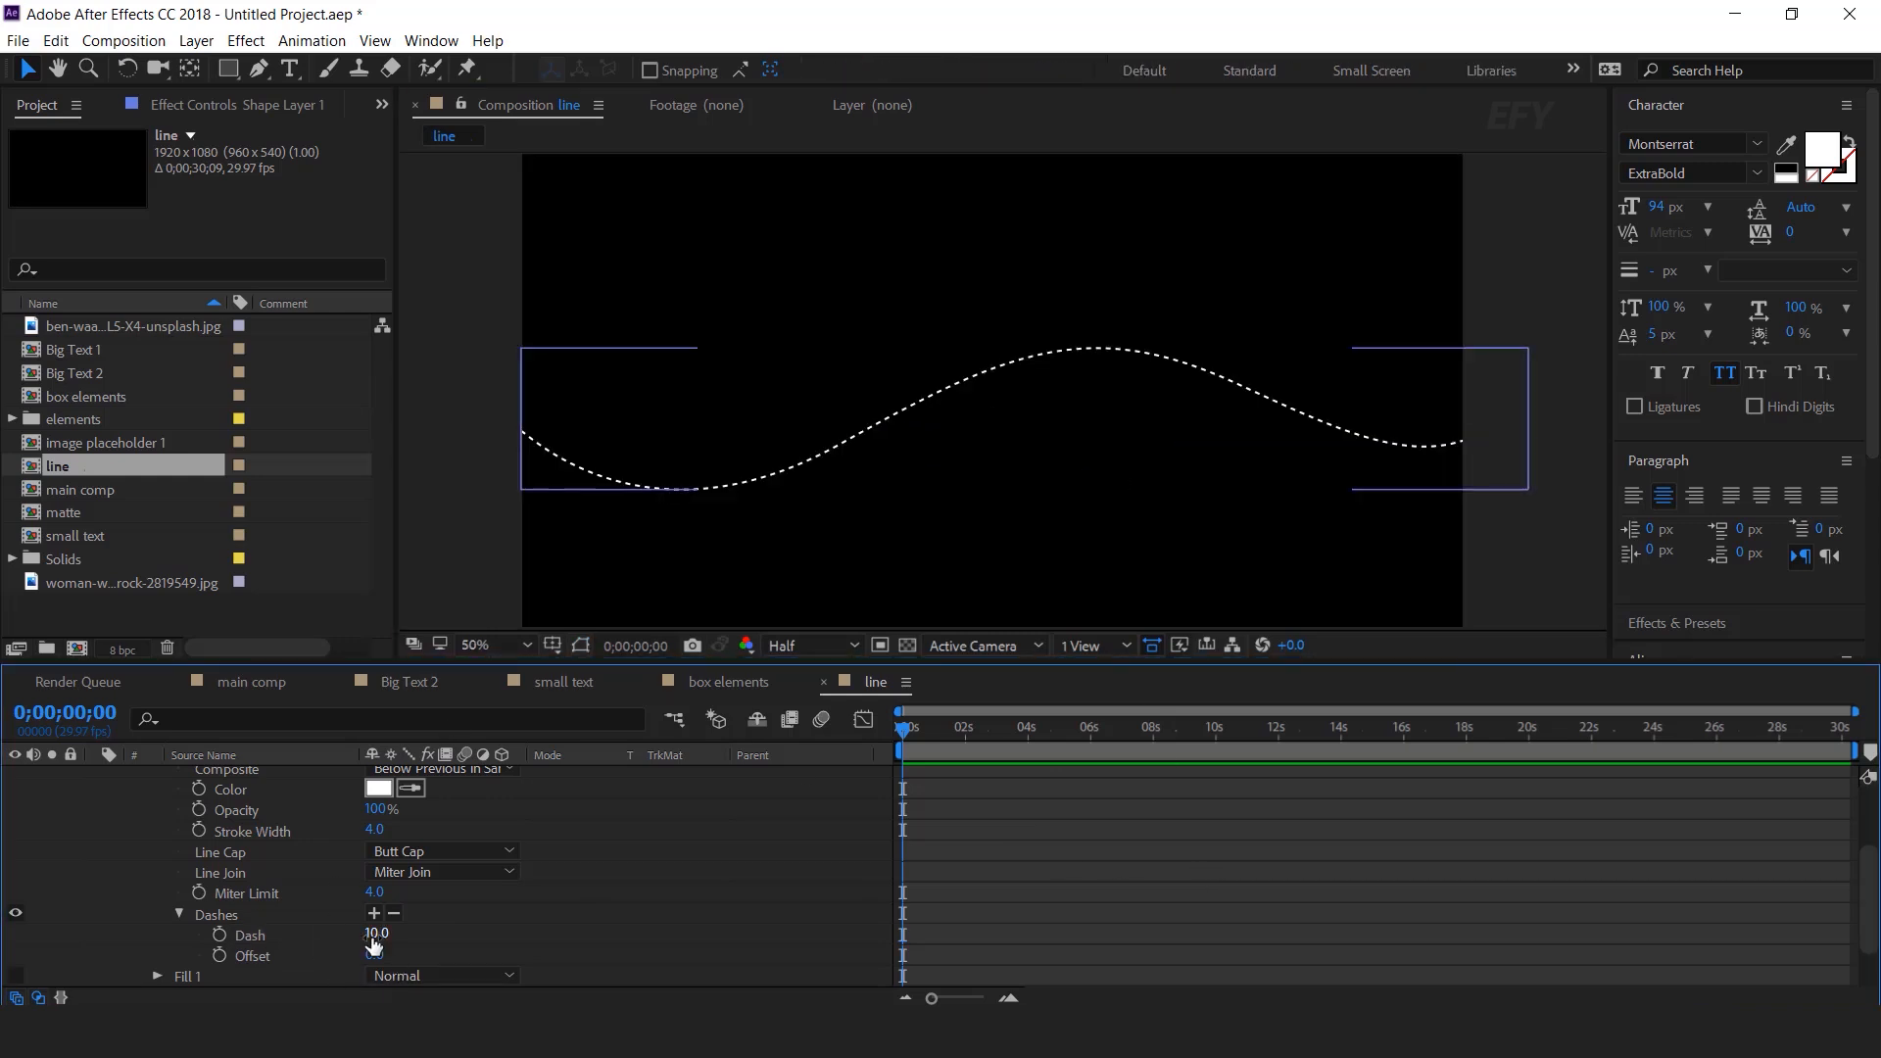
pyautogui.write('3')
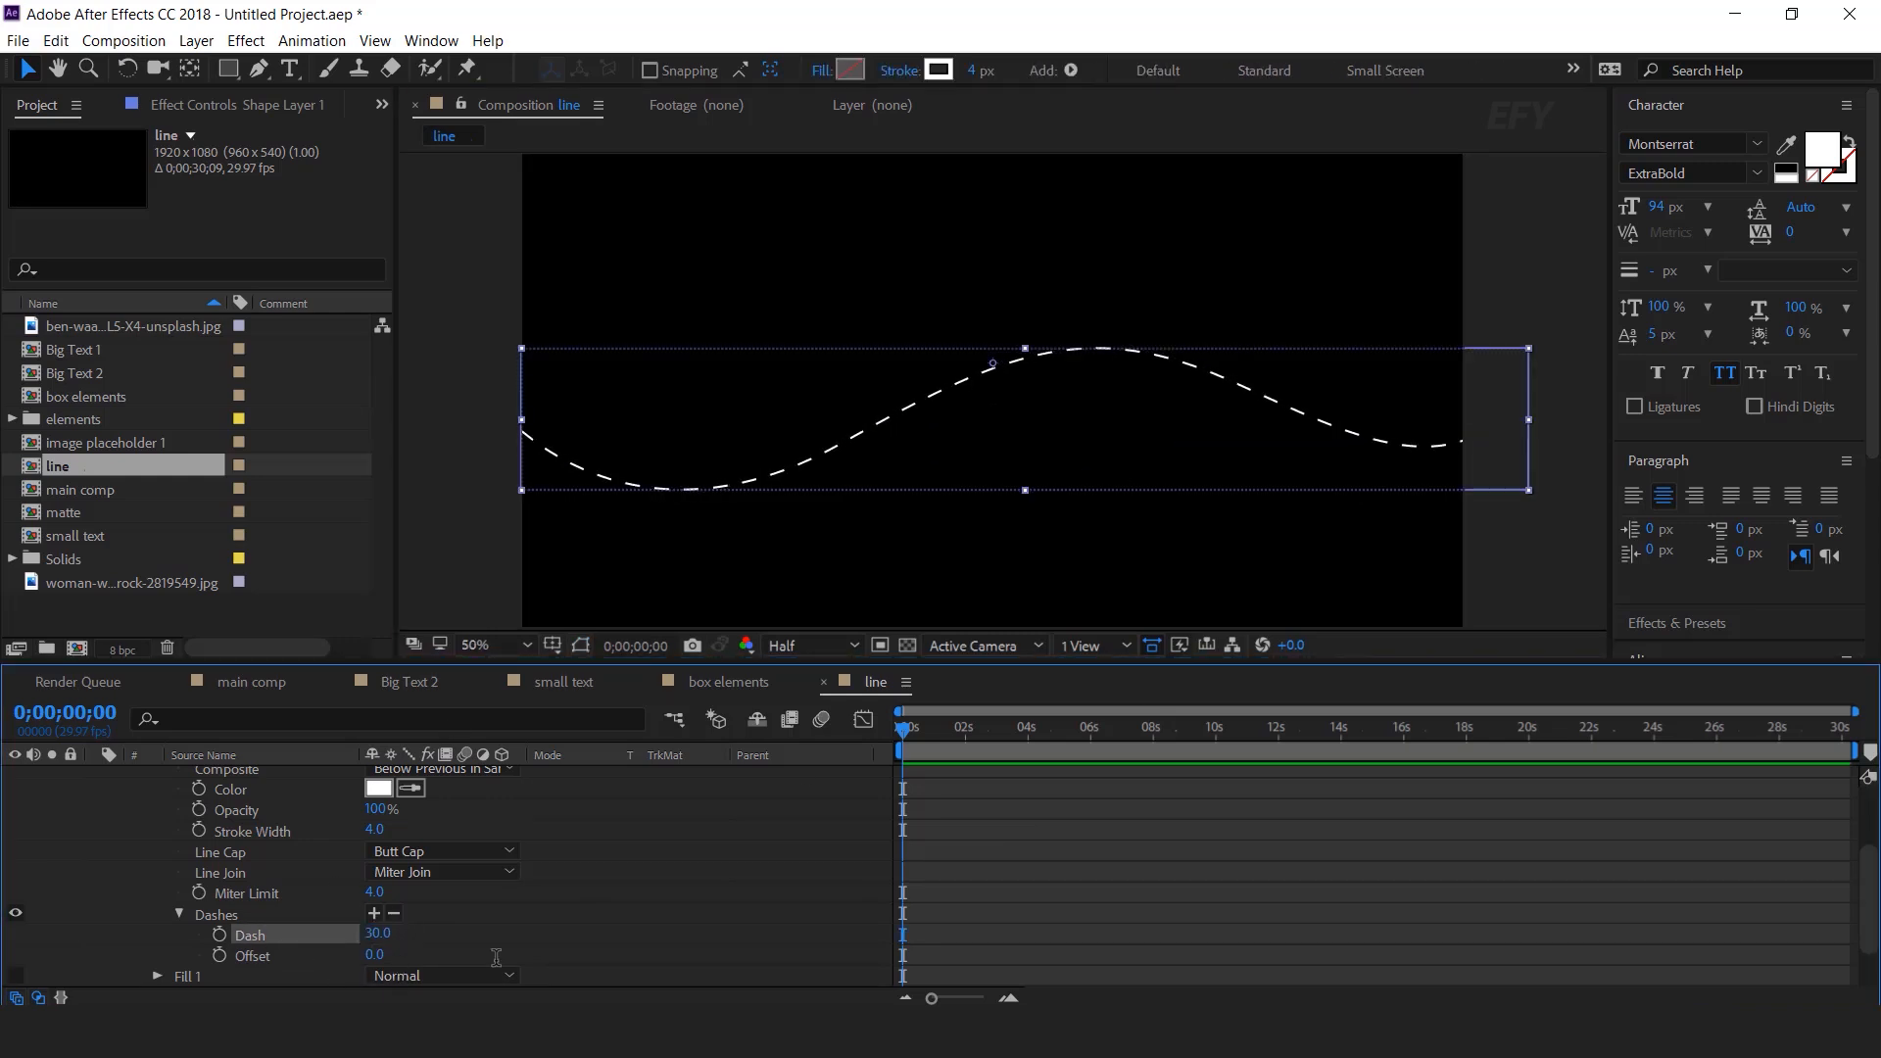
pyautogui.click(1193, 854)
pyautogui.press(',')
pyautogui.click(397, 945)
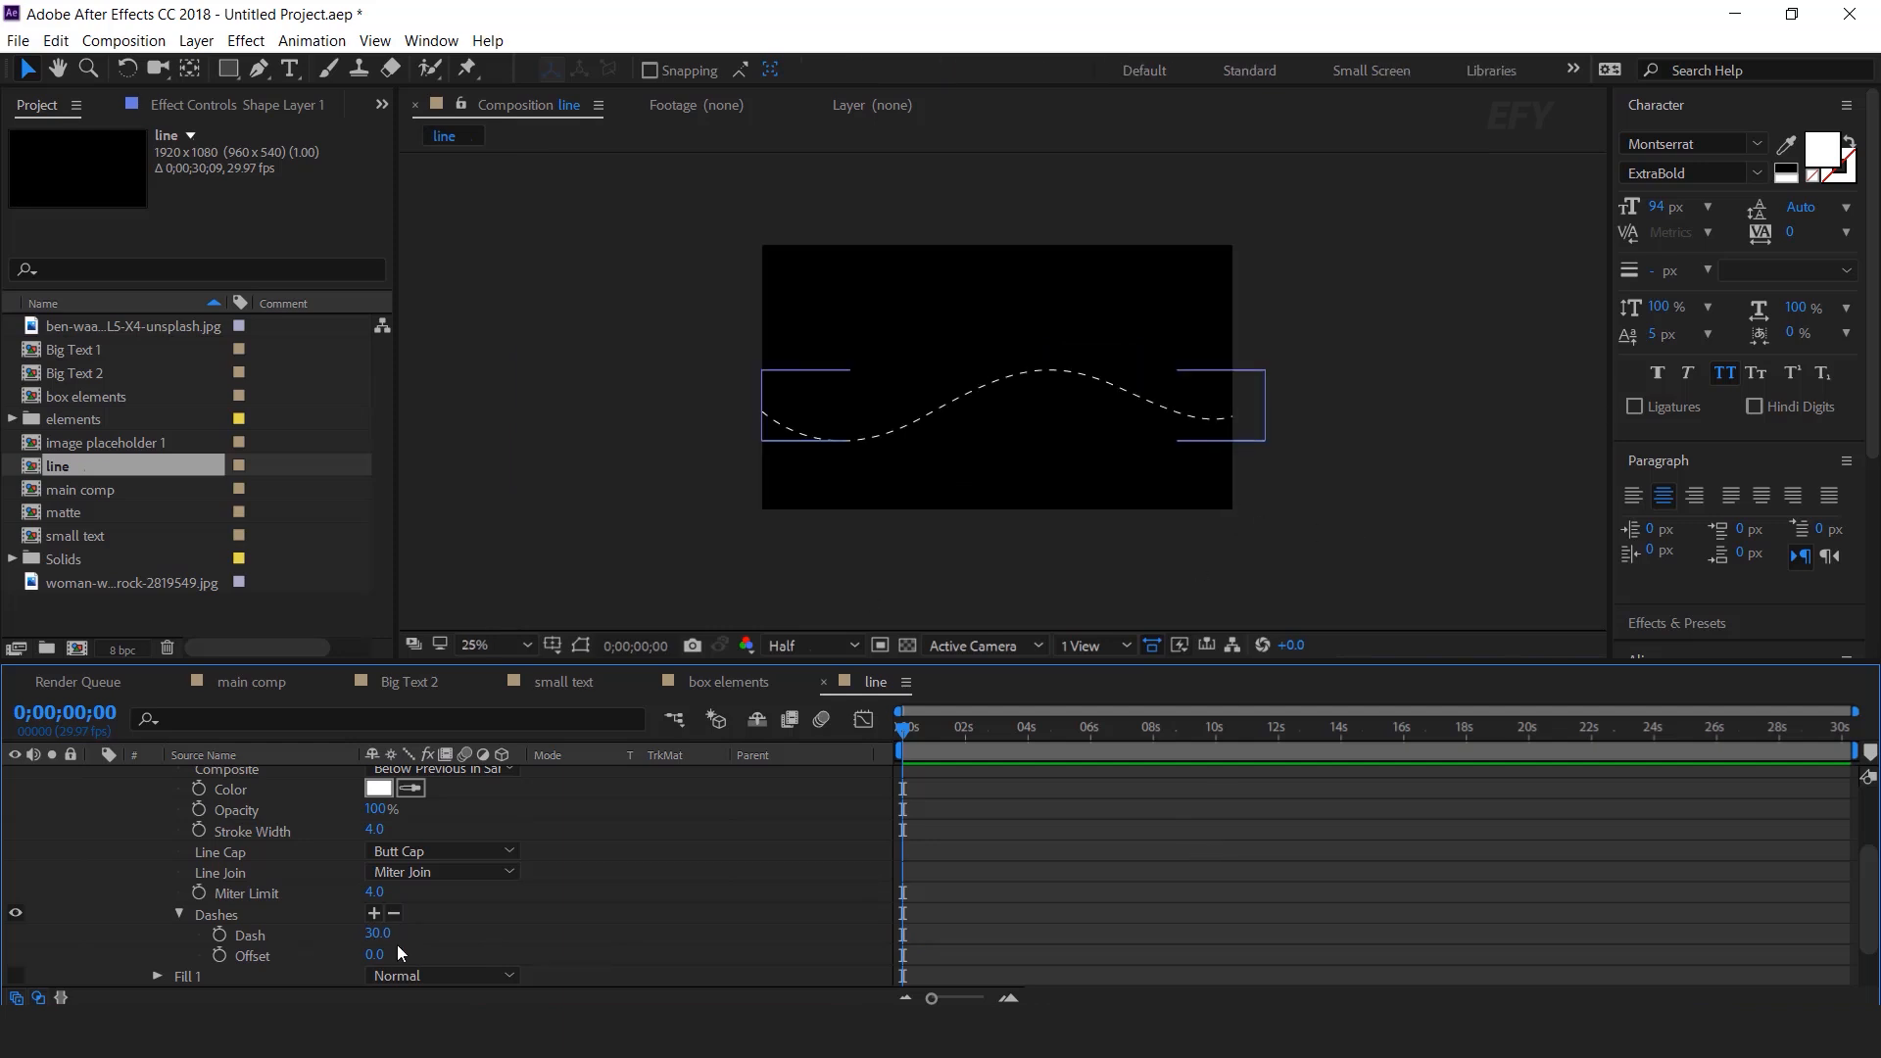
# Step: Keyframe the Trim Paths offset from 0° at the start to 30° at about 5 seconds, and preview the line animation
pyautogui.scroll(3, 121, 835)
pyautogui.click(137, 817)
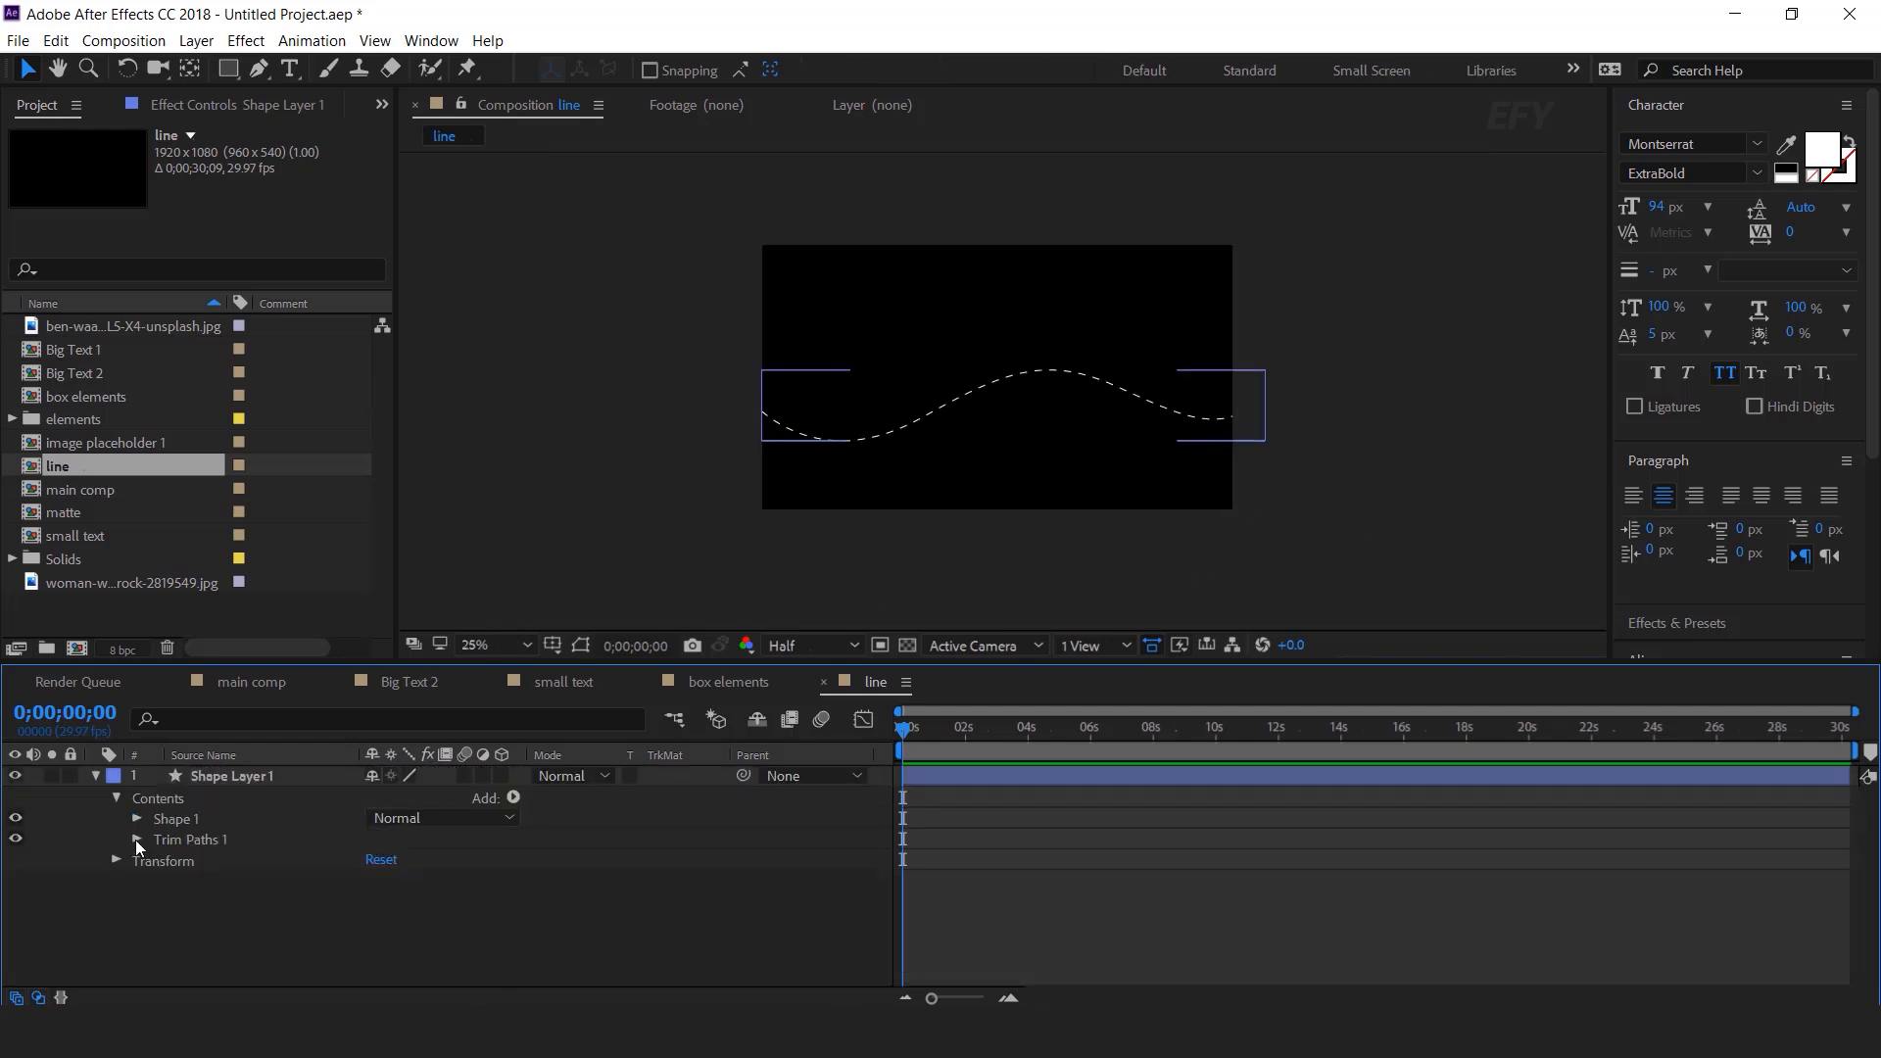
pyautogui.click(136, 840)
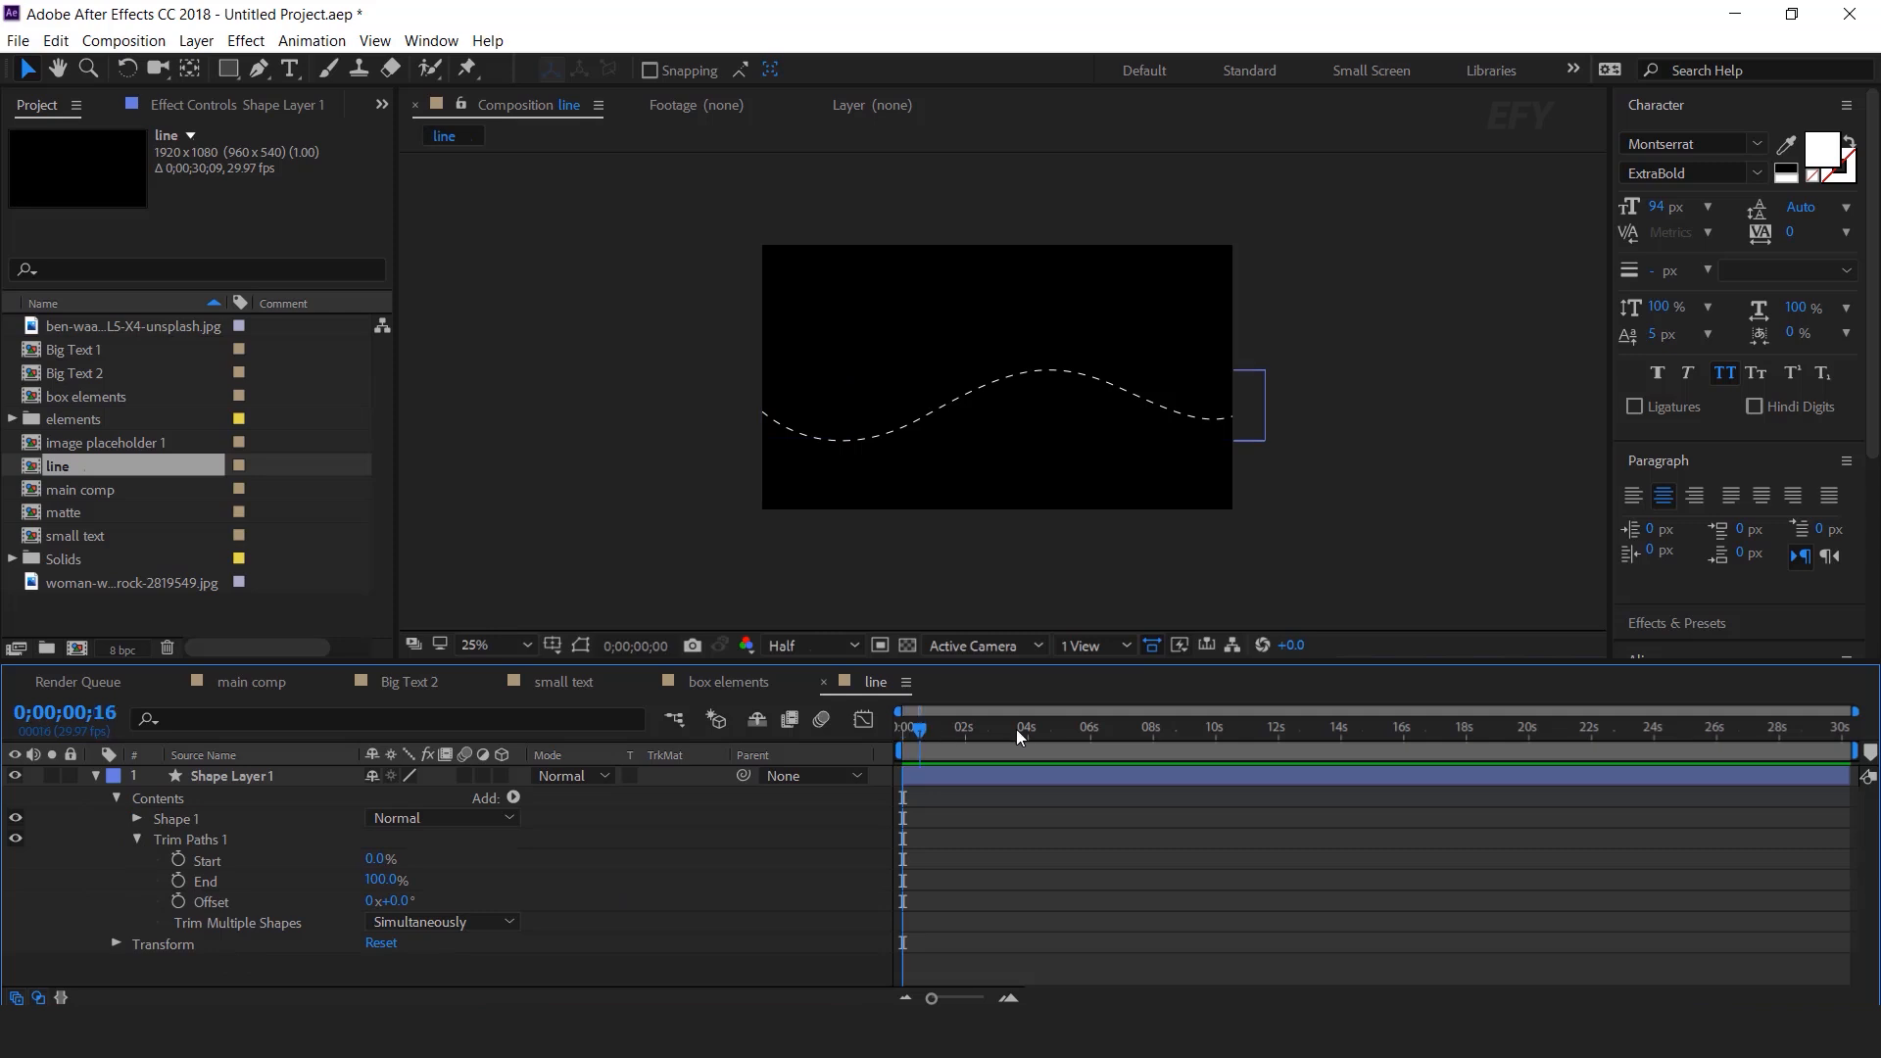
pyautogui.click(179, 901)
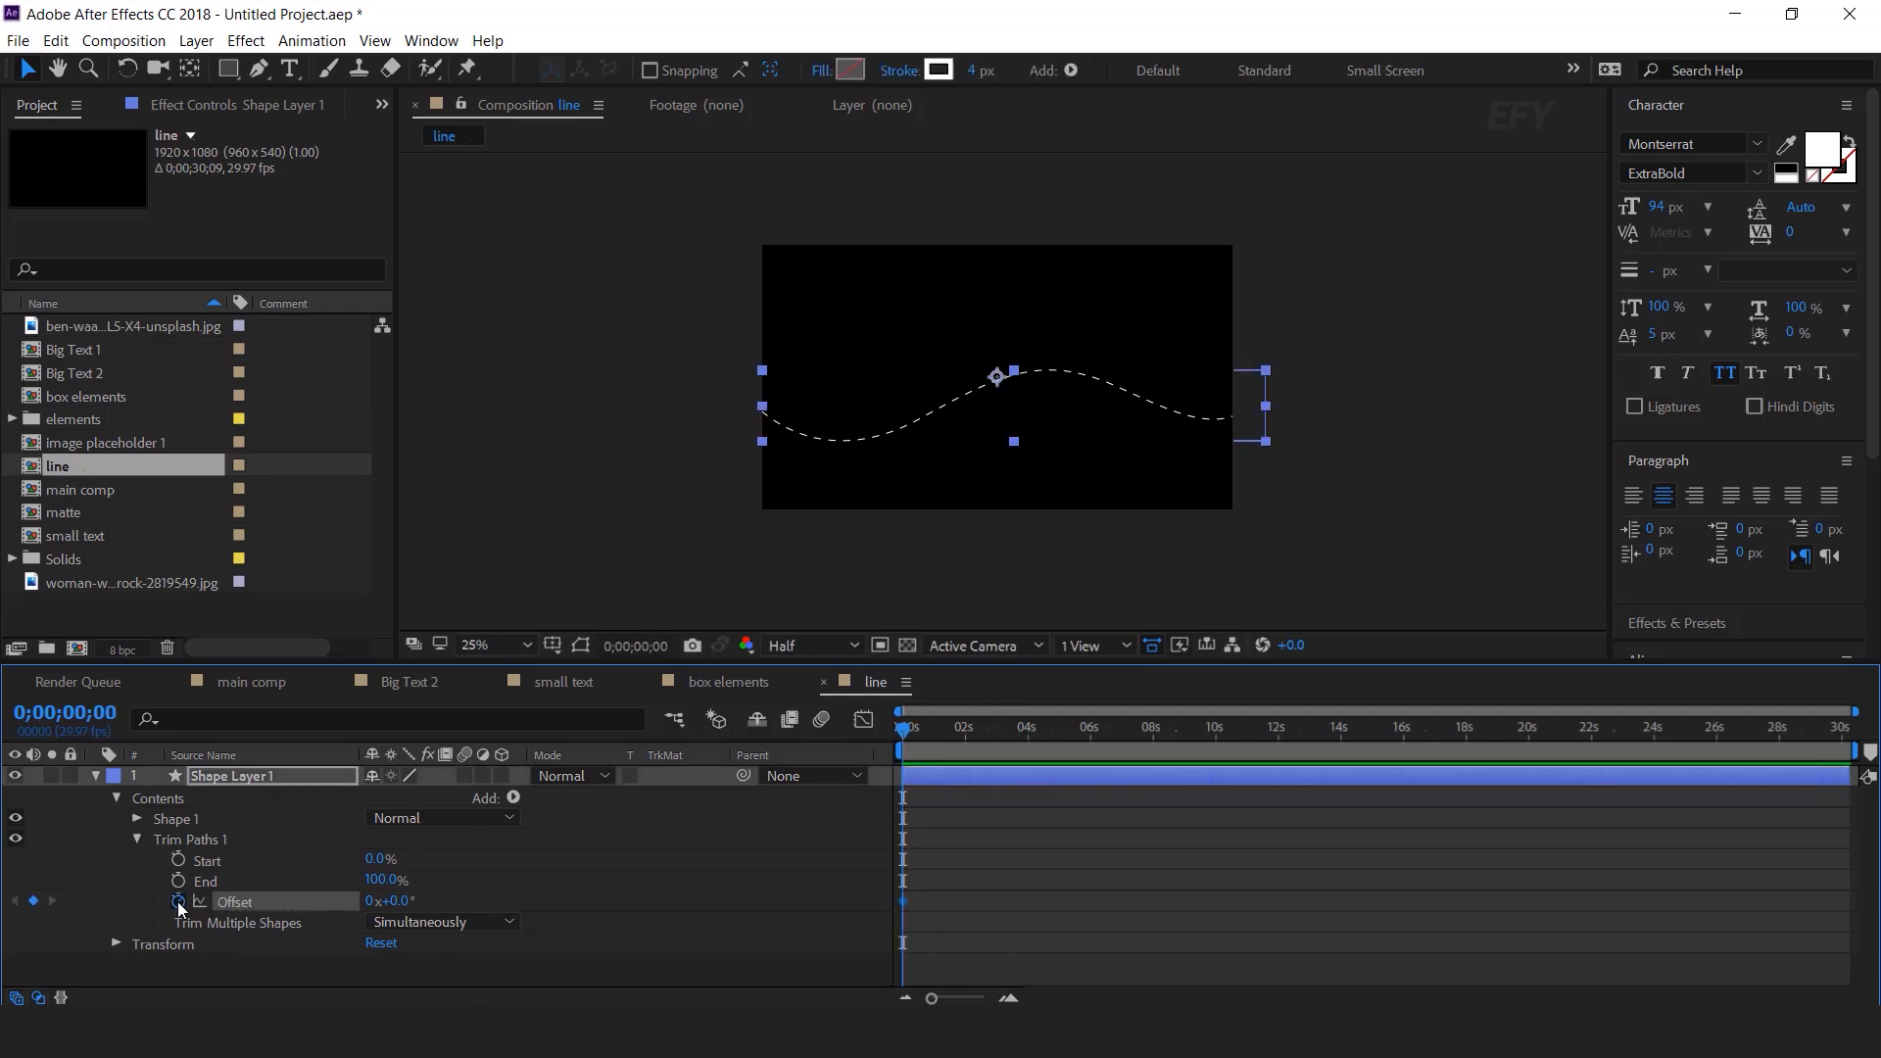
pyautogui.click(1009, 997)
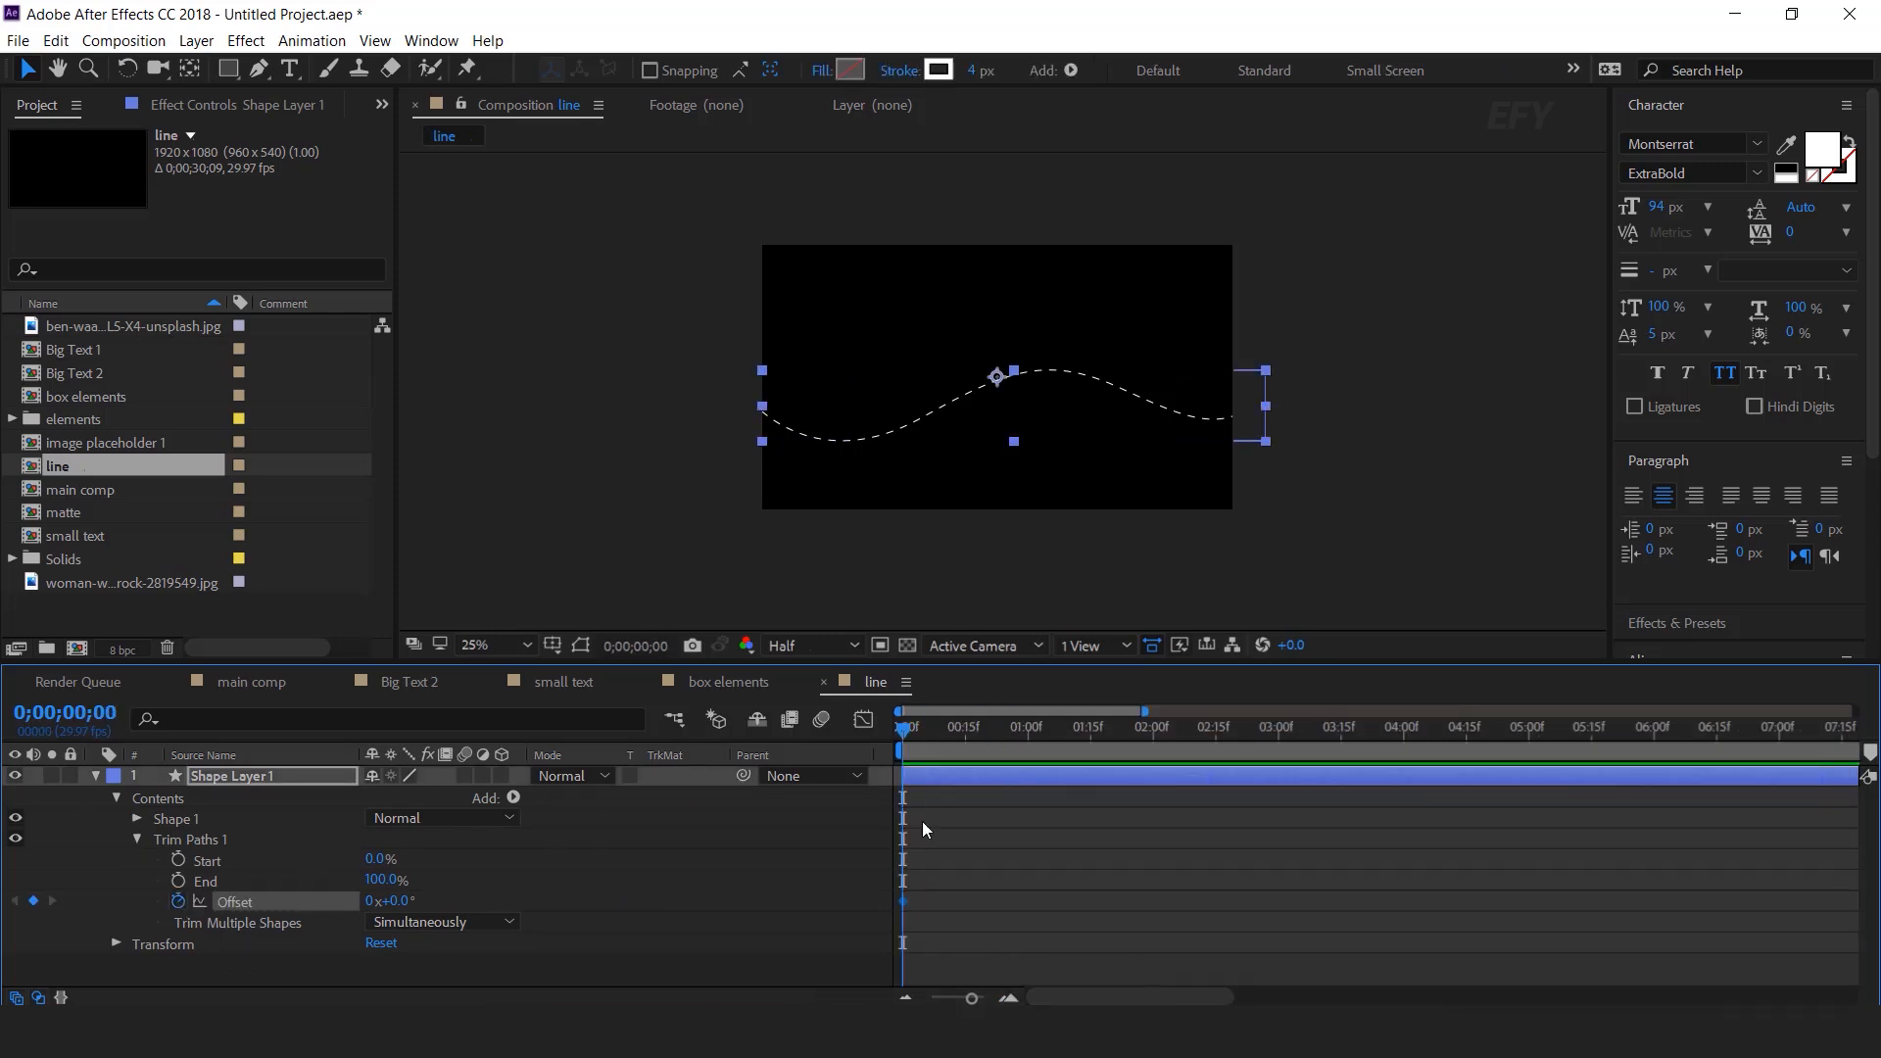
pyautogui.moveTo(904, 727); pyautogui.dragTo(1138, 730)
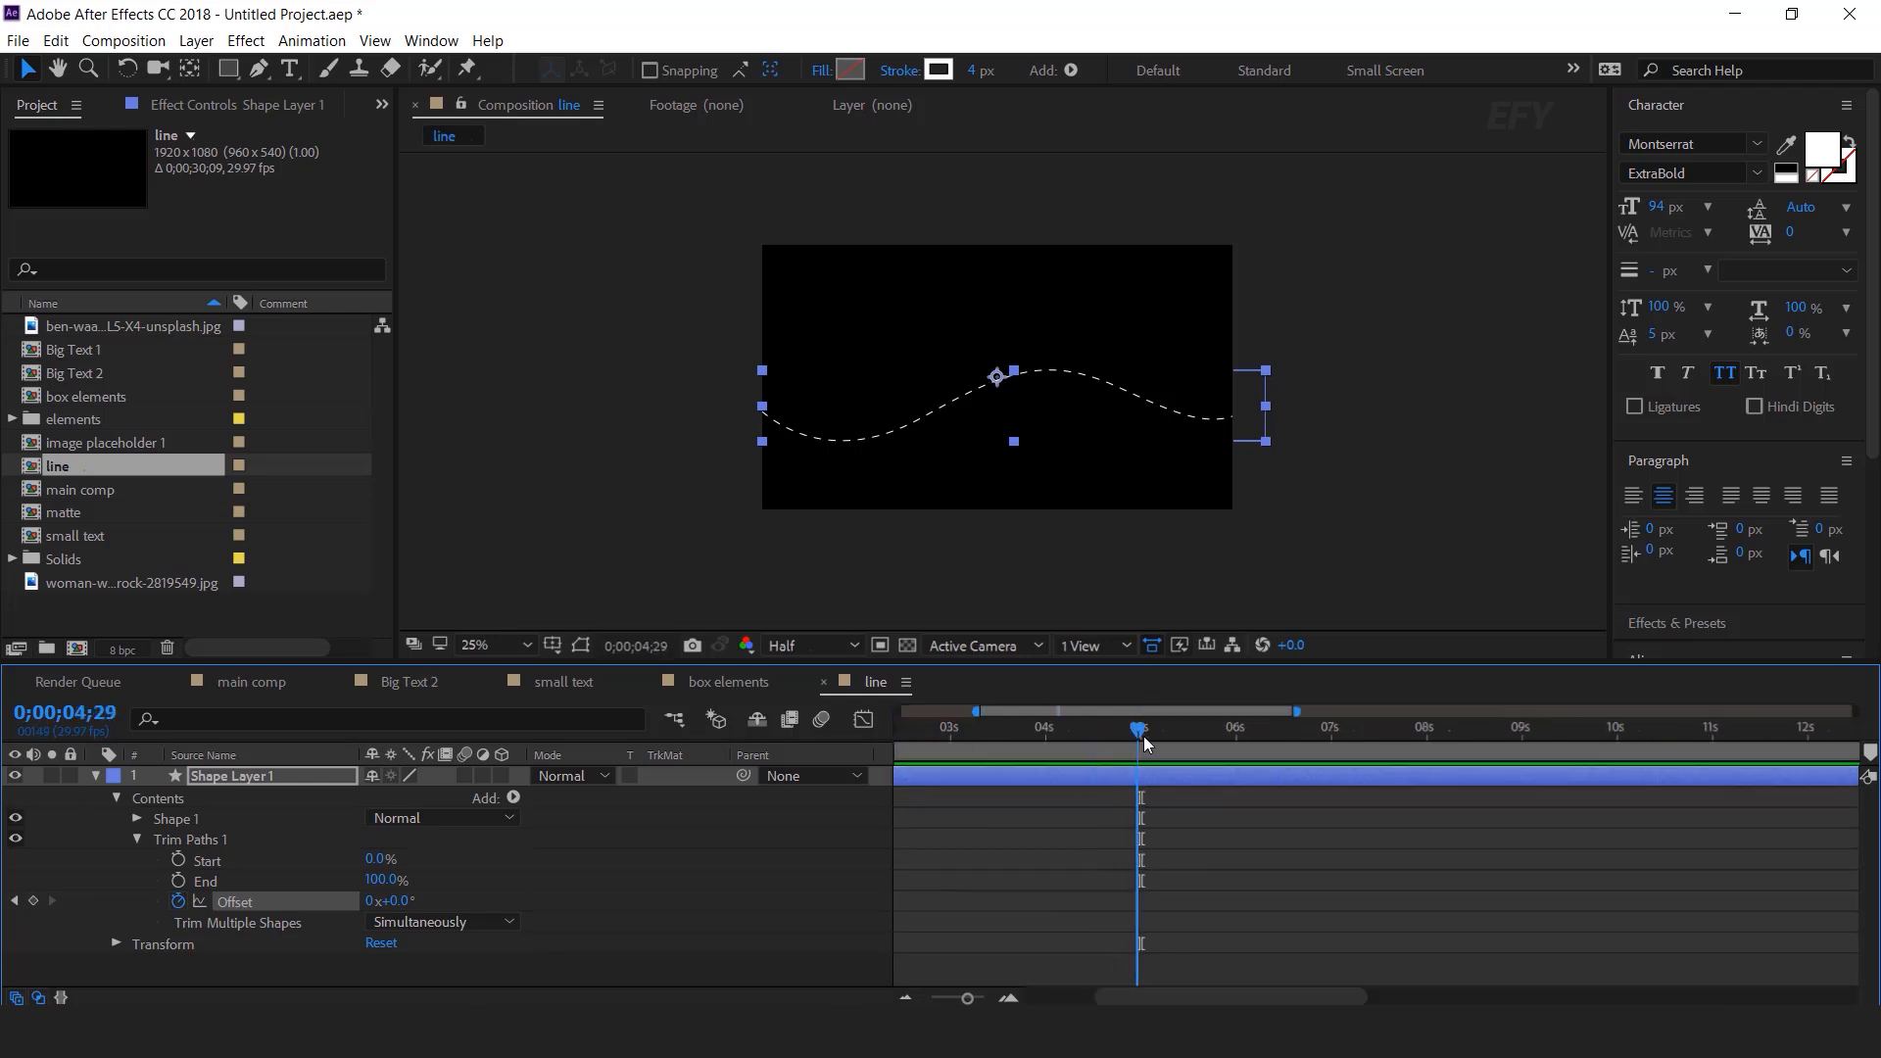
pyautogui.click(433, 899)
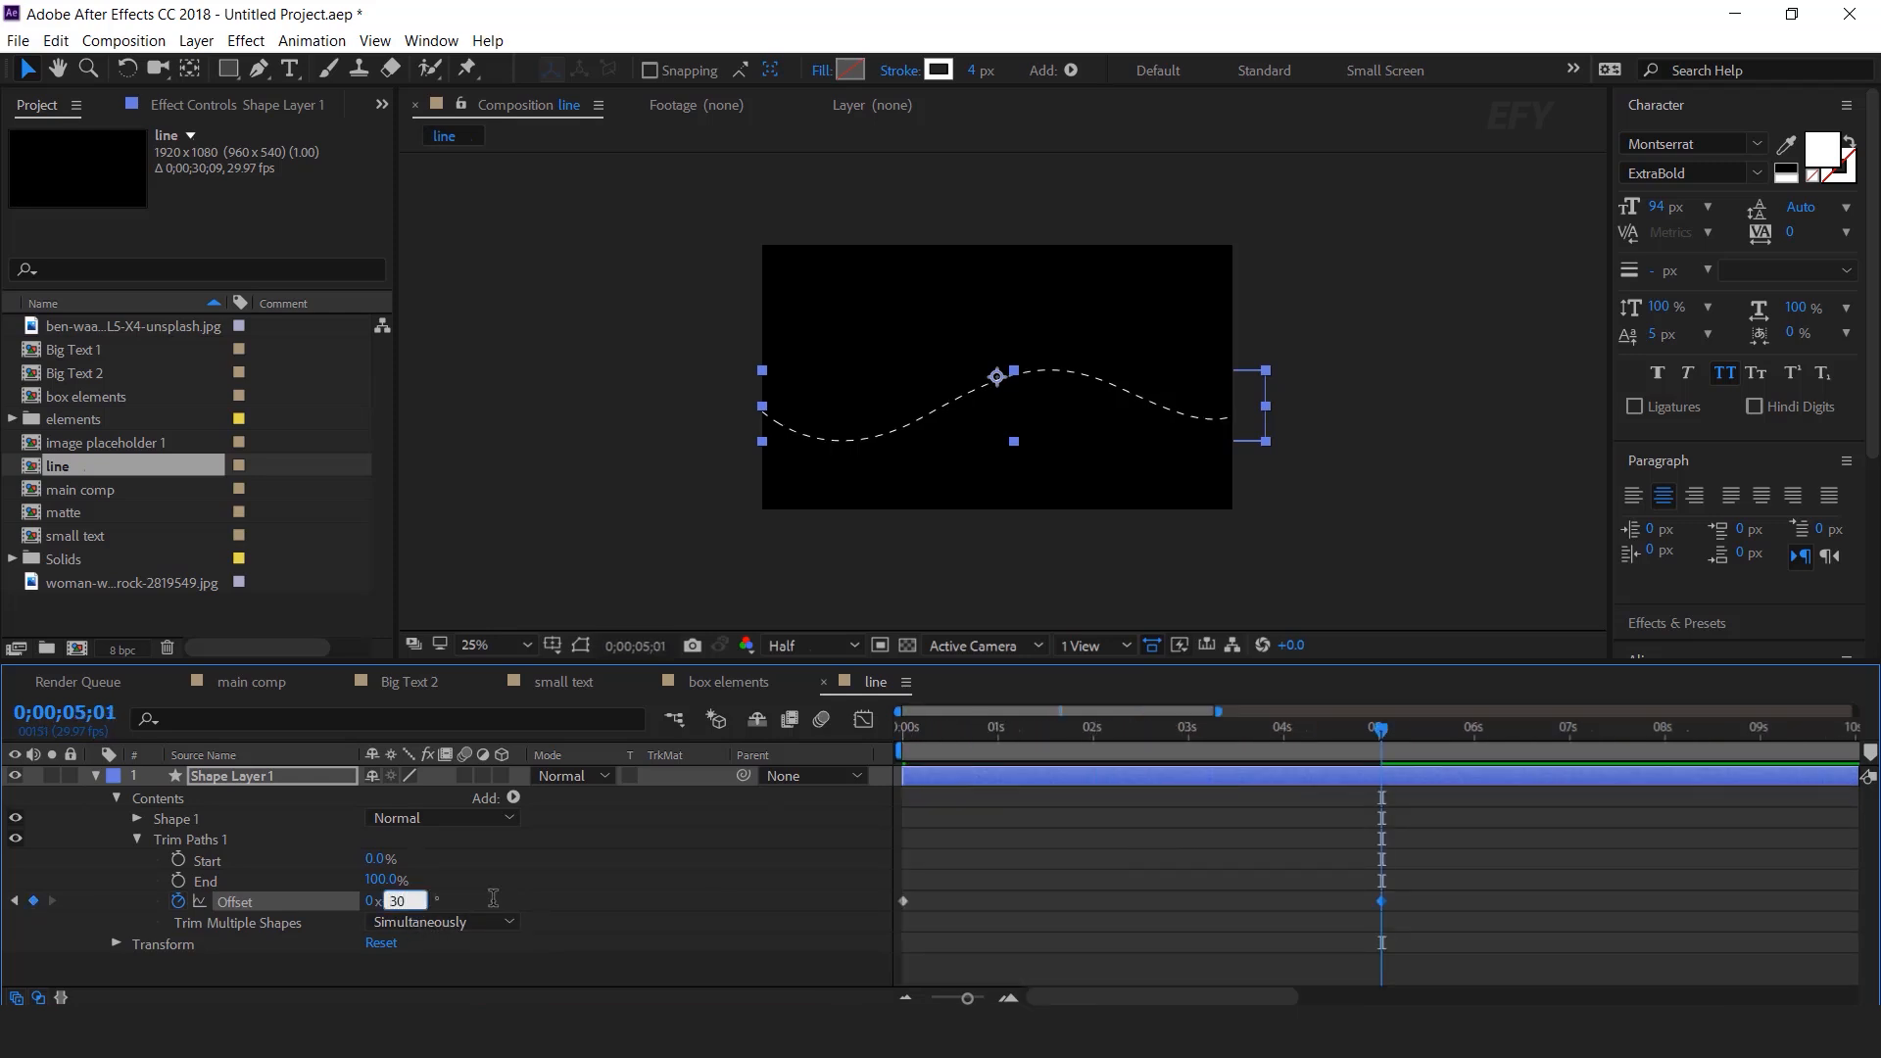
pyautogui.press('space')
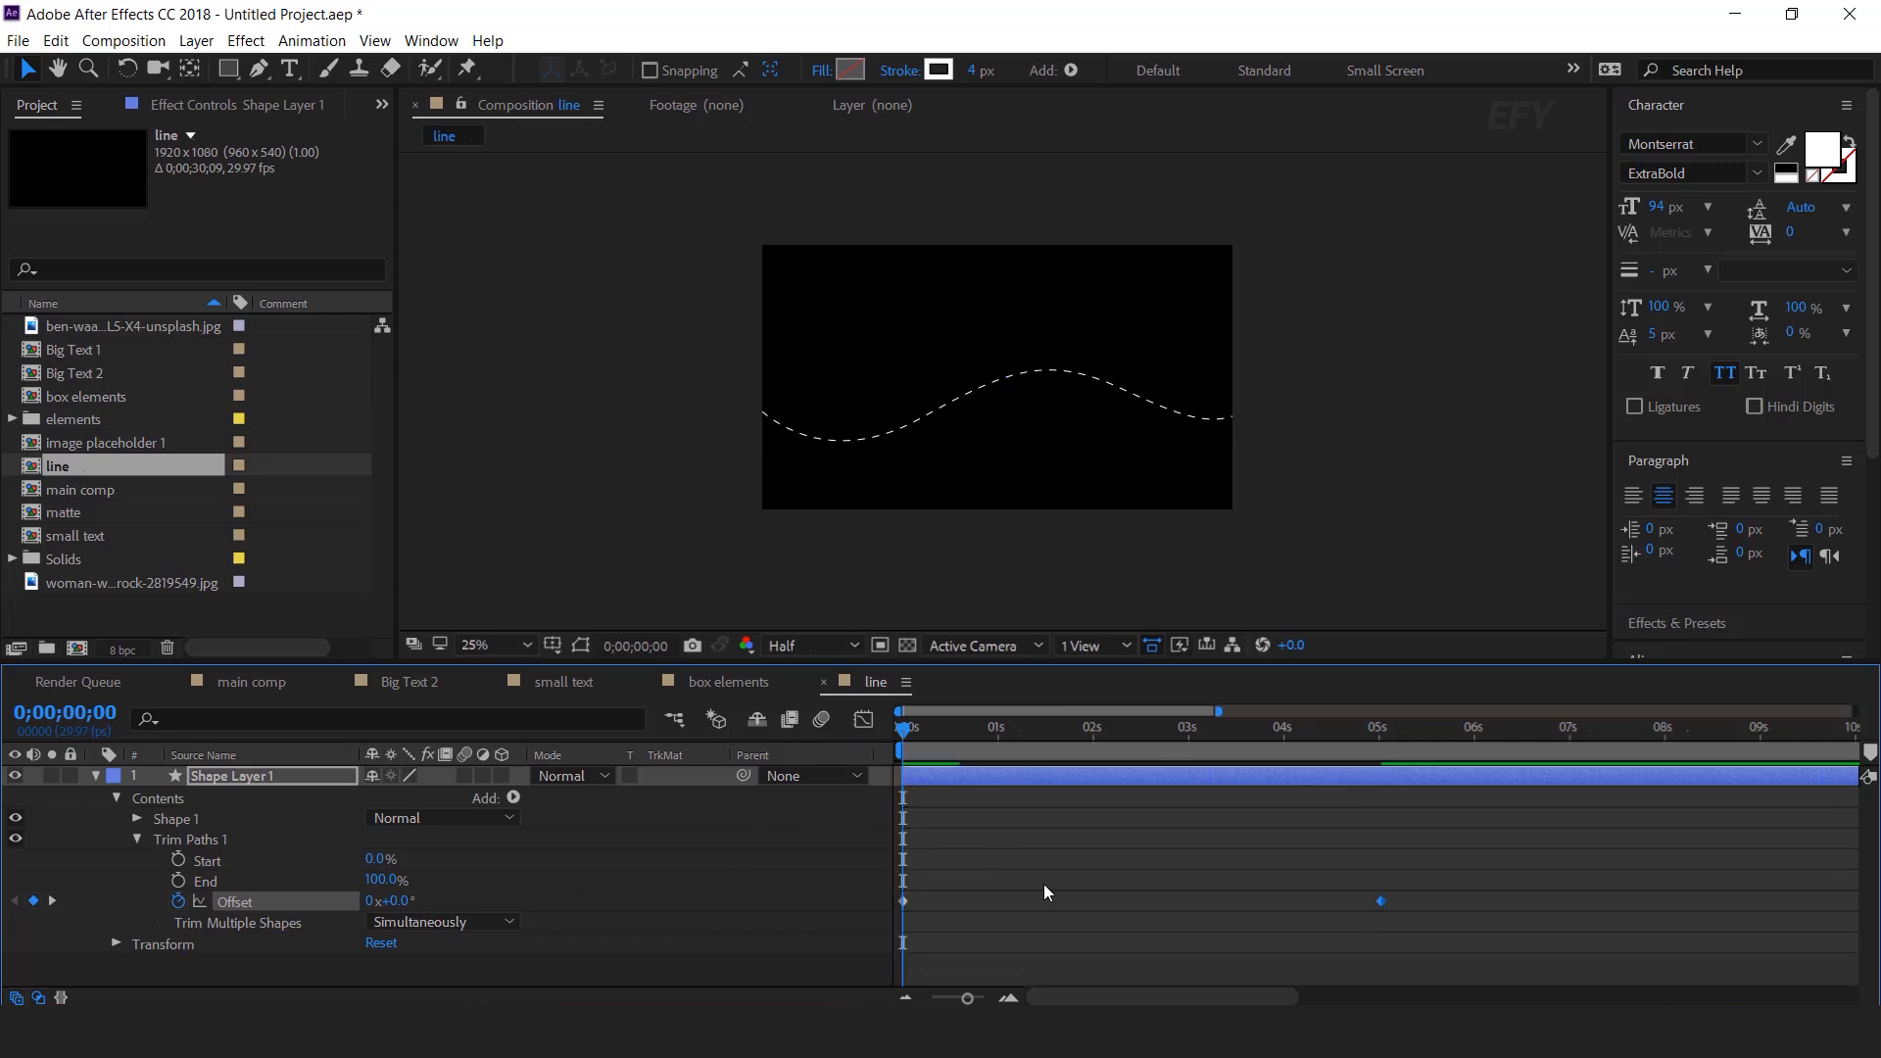
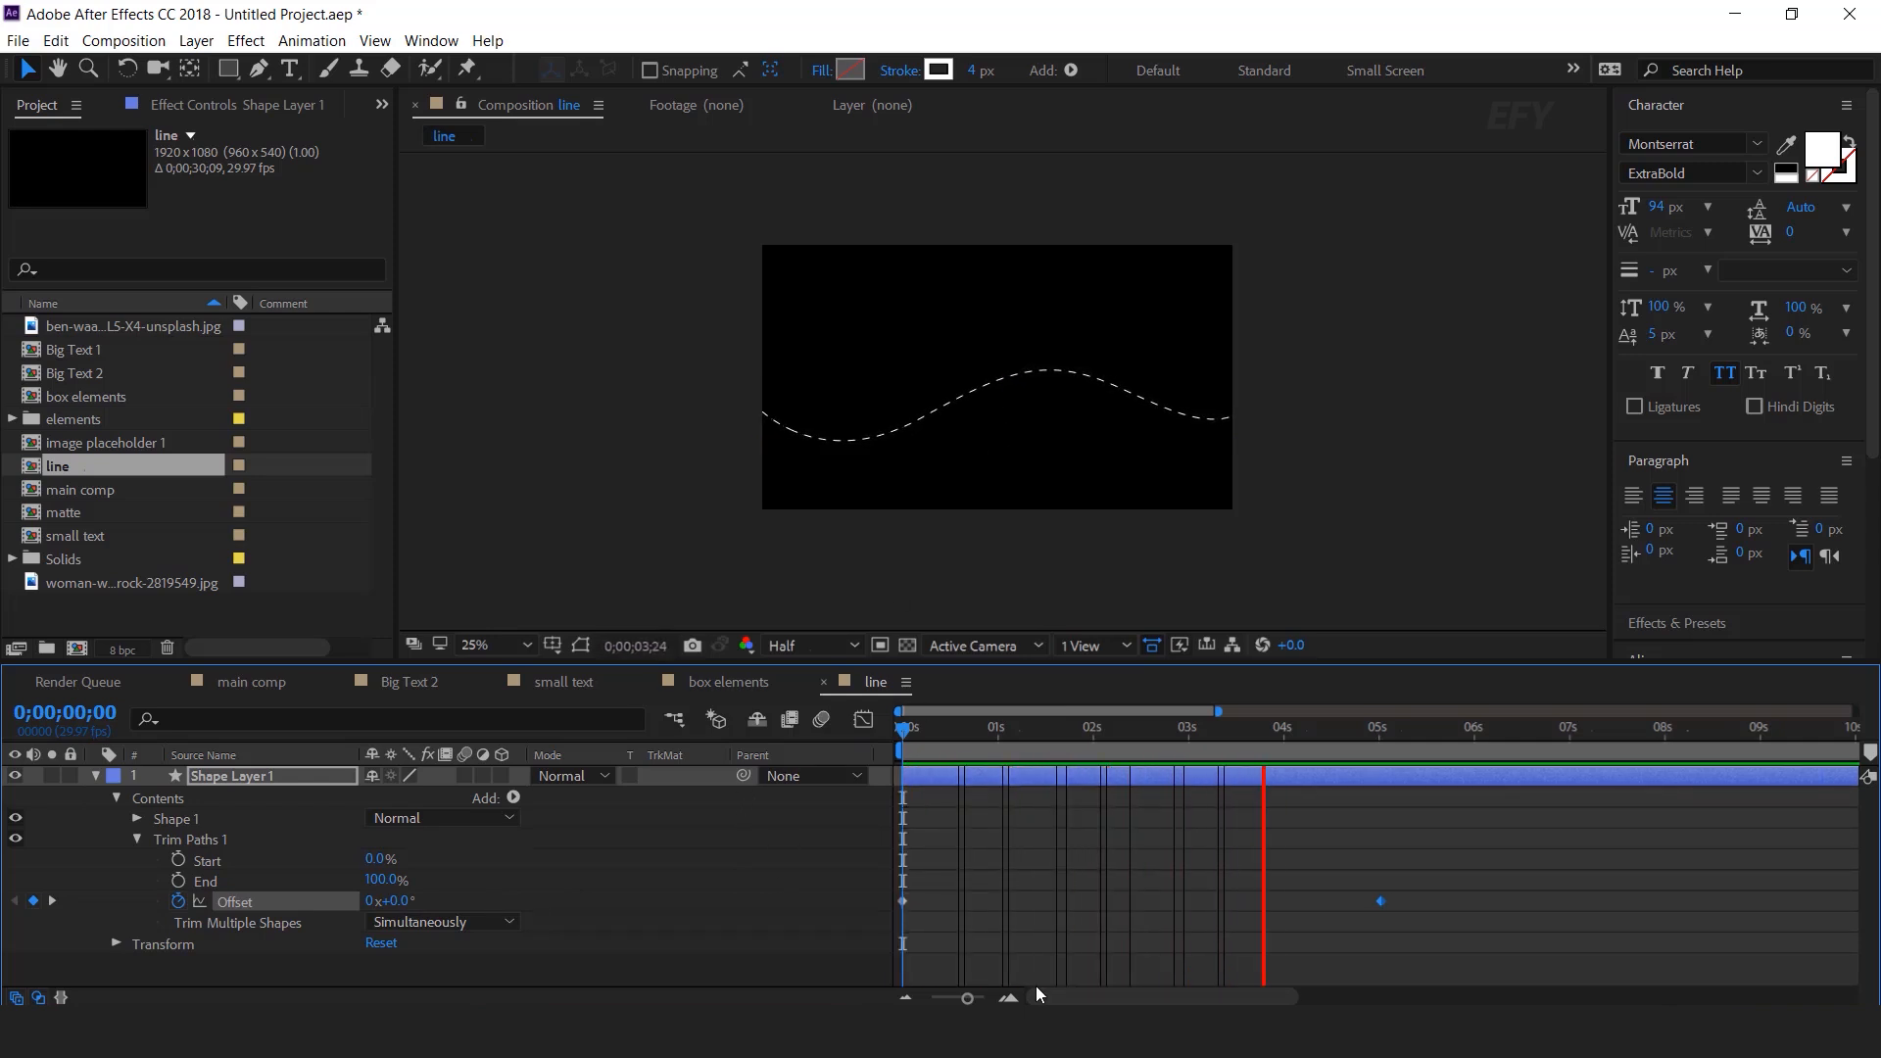
pyautogui.press('space')
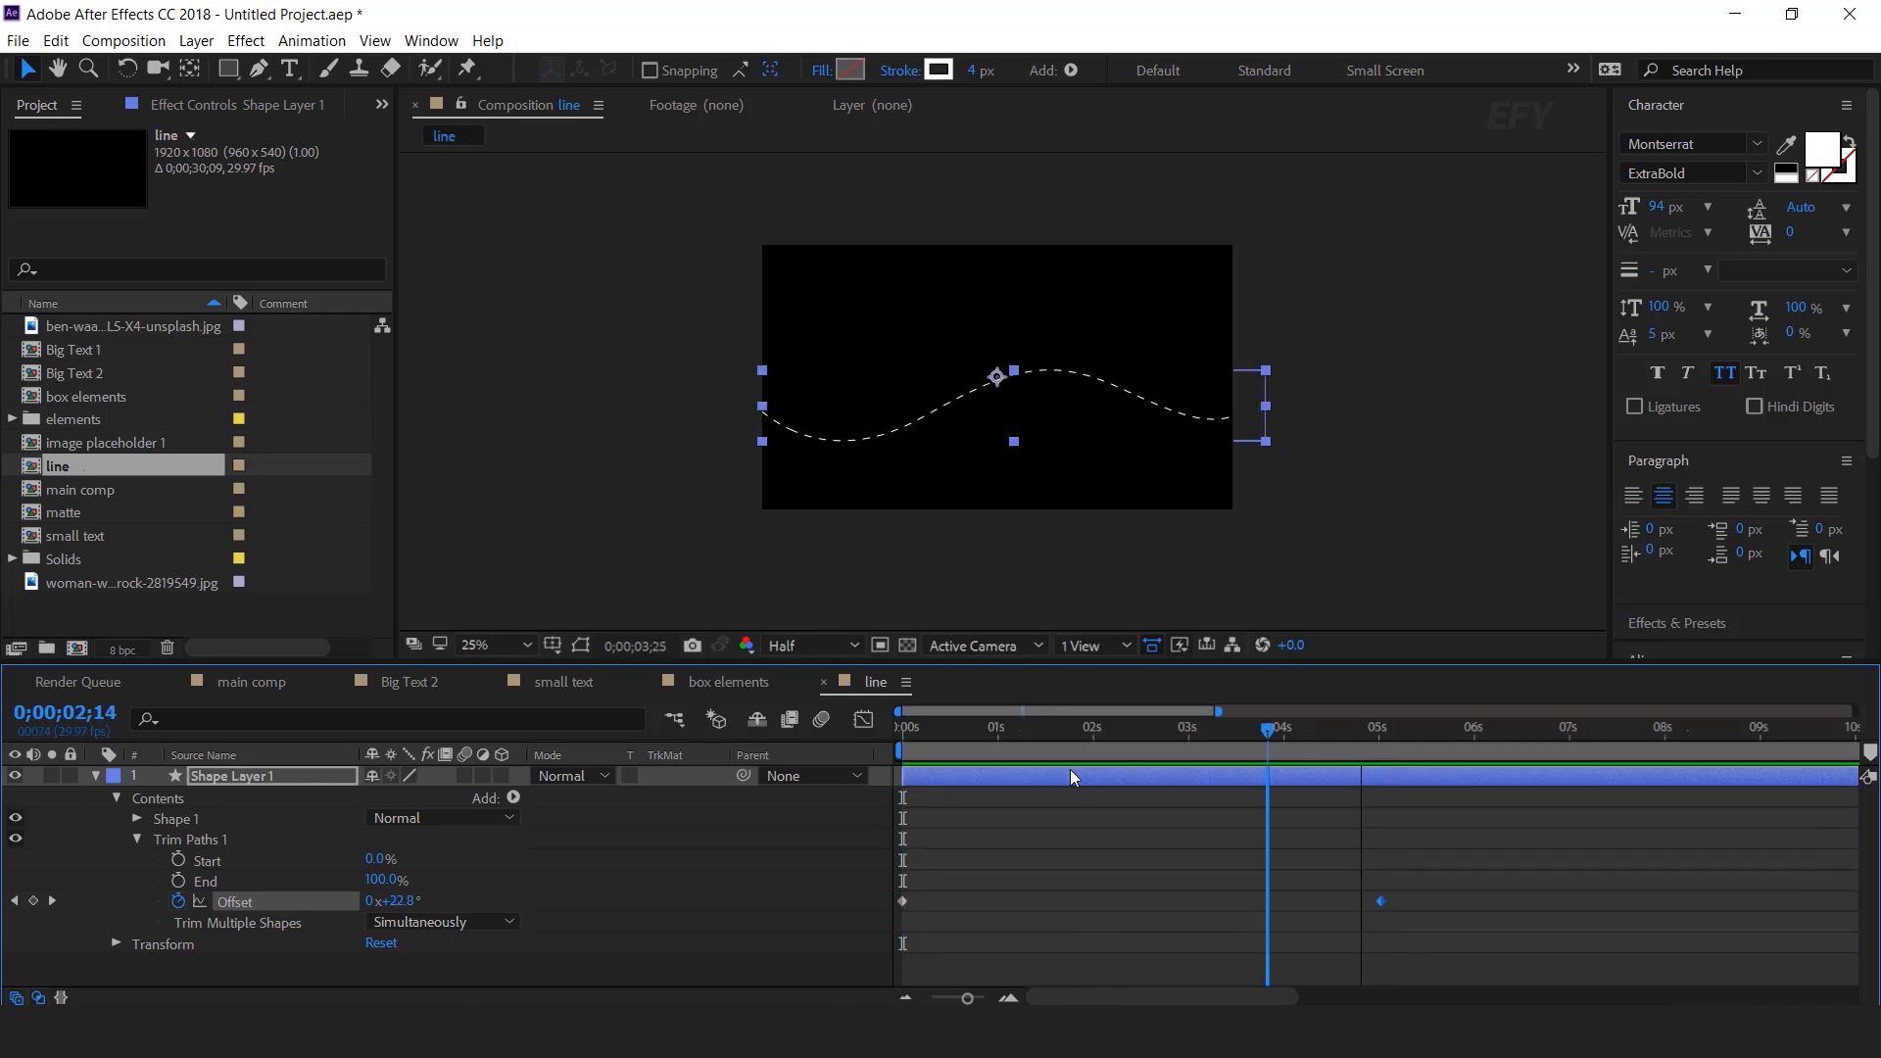
# Step: Place the line composition in main comp directly below Camera 1 and make it a 3D layer
pyautogui.click(94, 776)
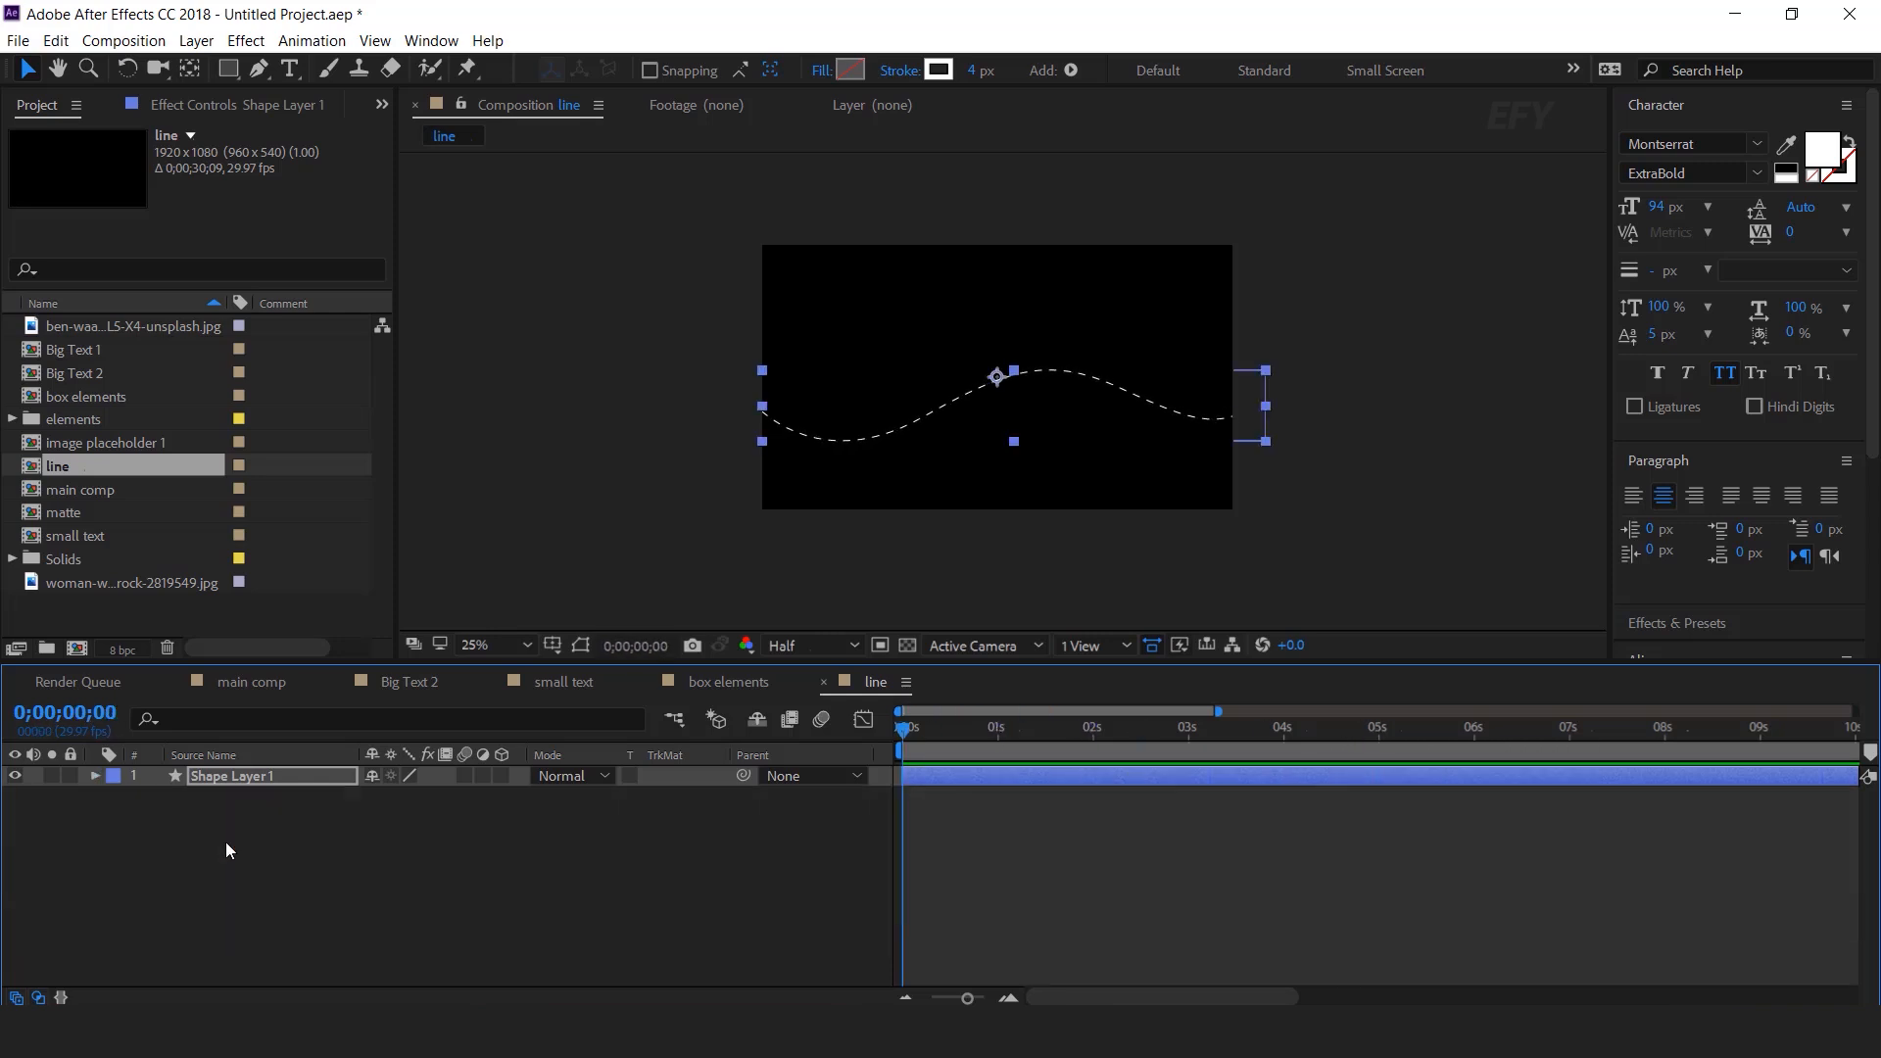
pyautogui.click(244, 684)
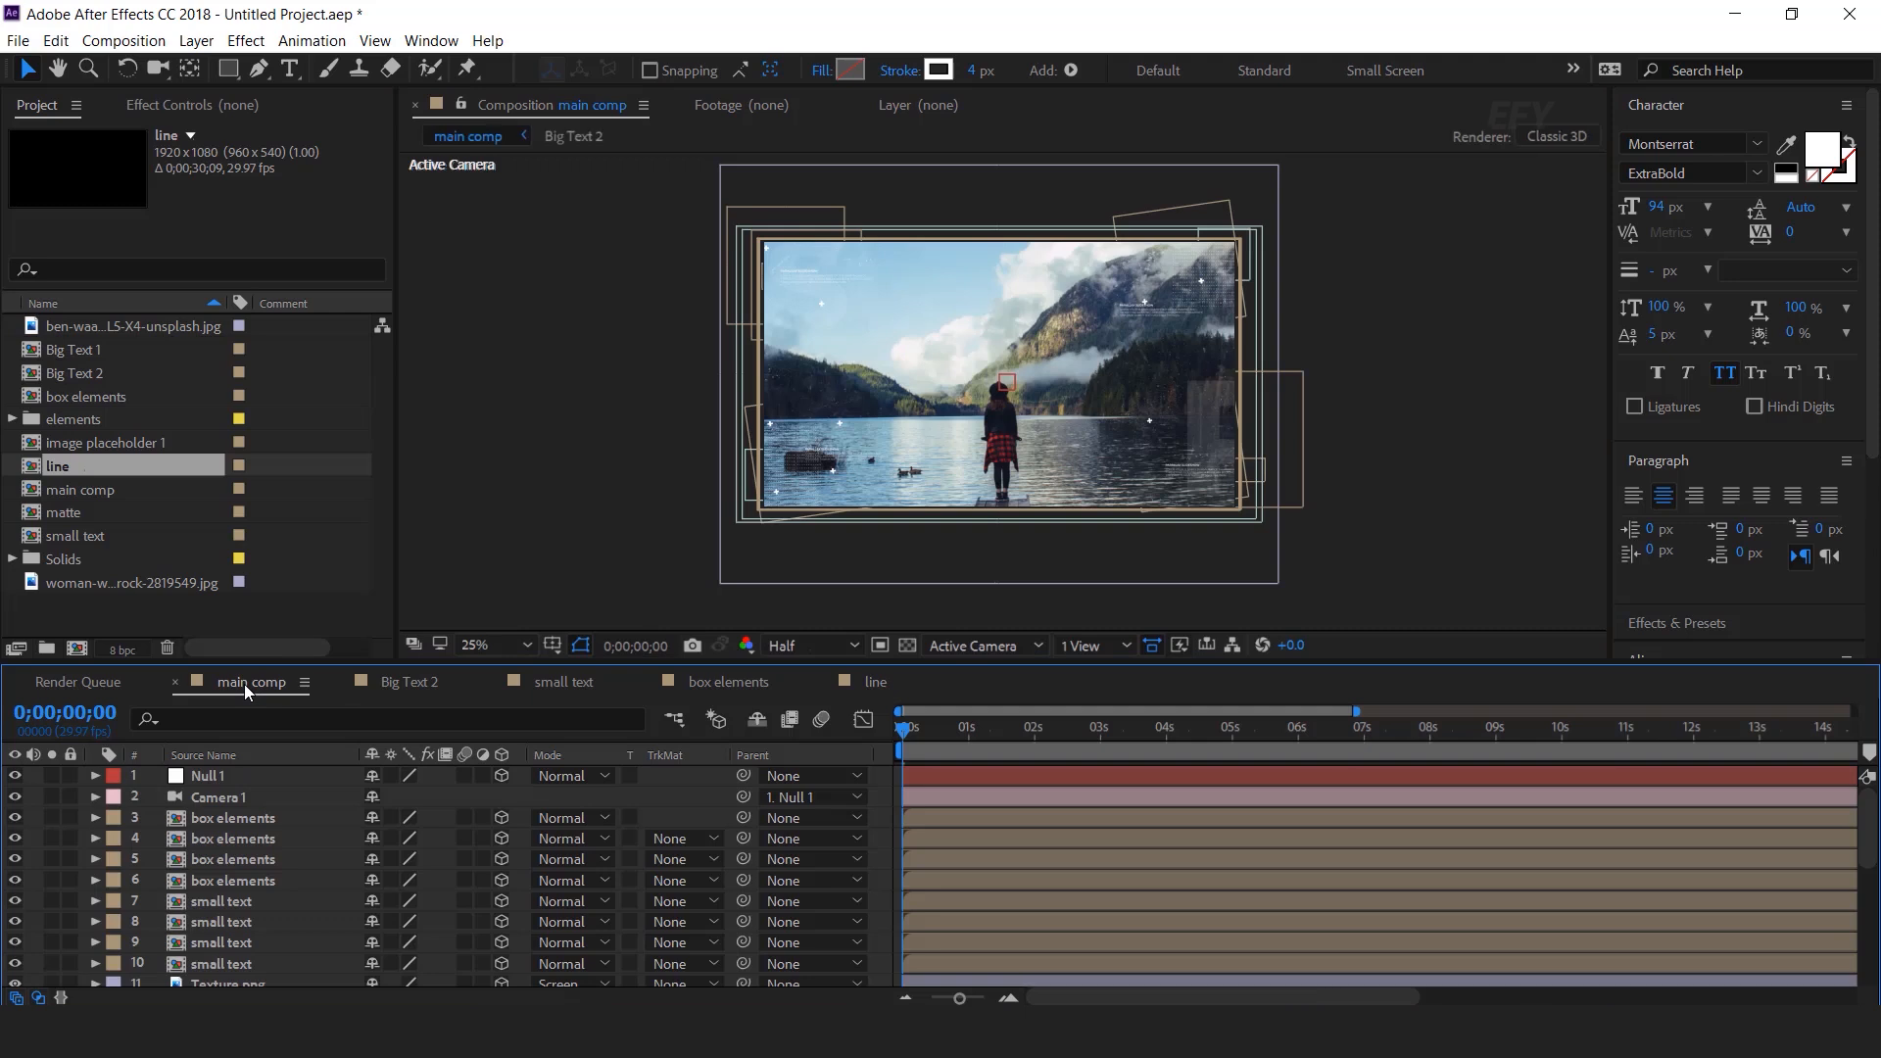
pyautogui.click(114, 600)
pyautogui.click(38, 462)
pyautogui.moveTo(32, 475); pyautogui.dragTo(267, 811)
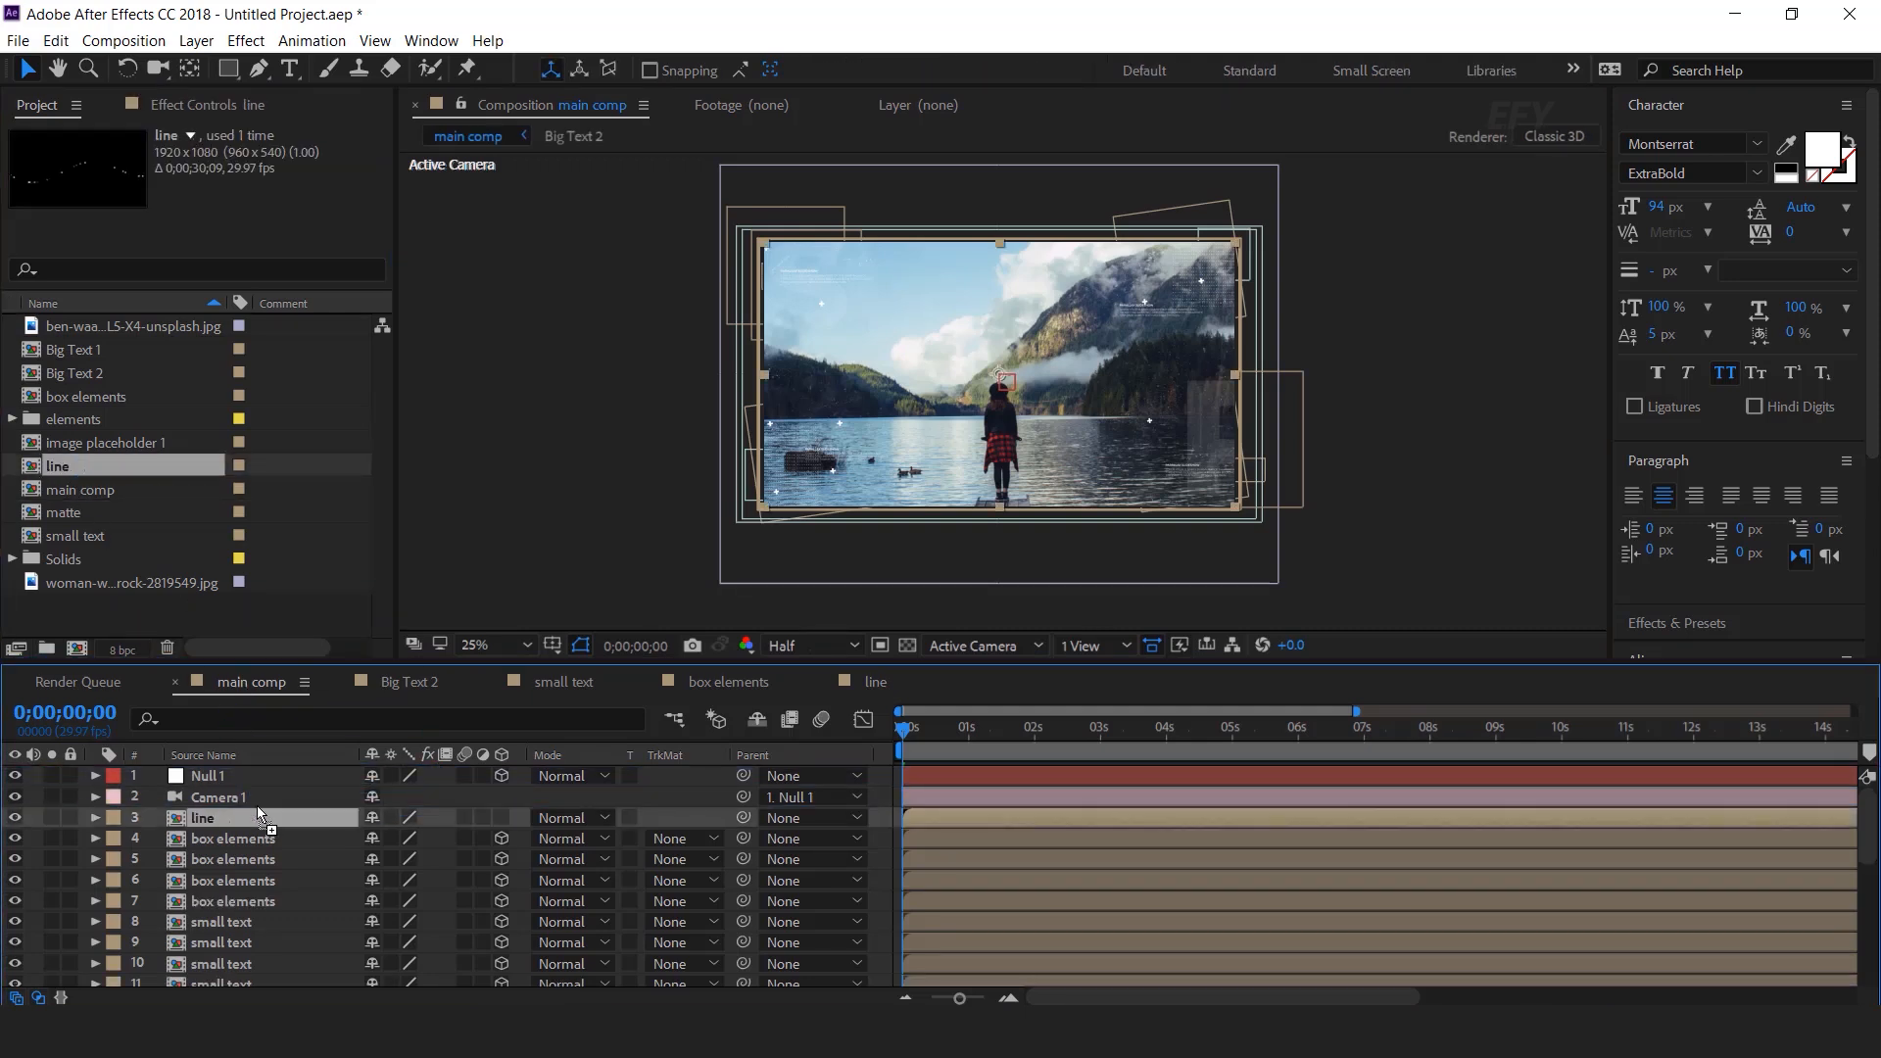
pyautogui.click(503, 818)
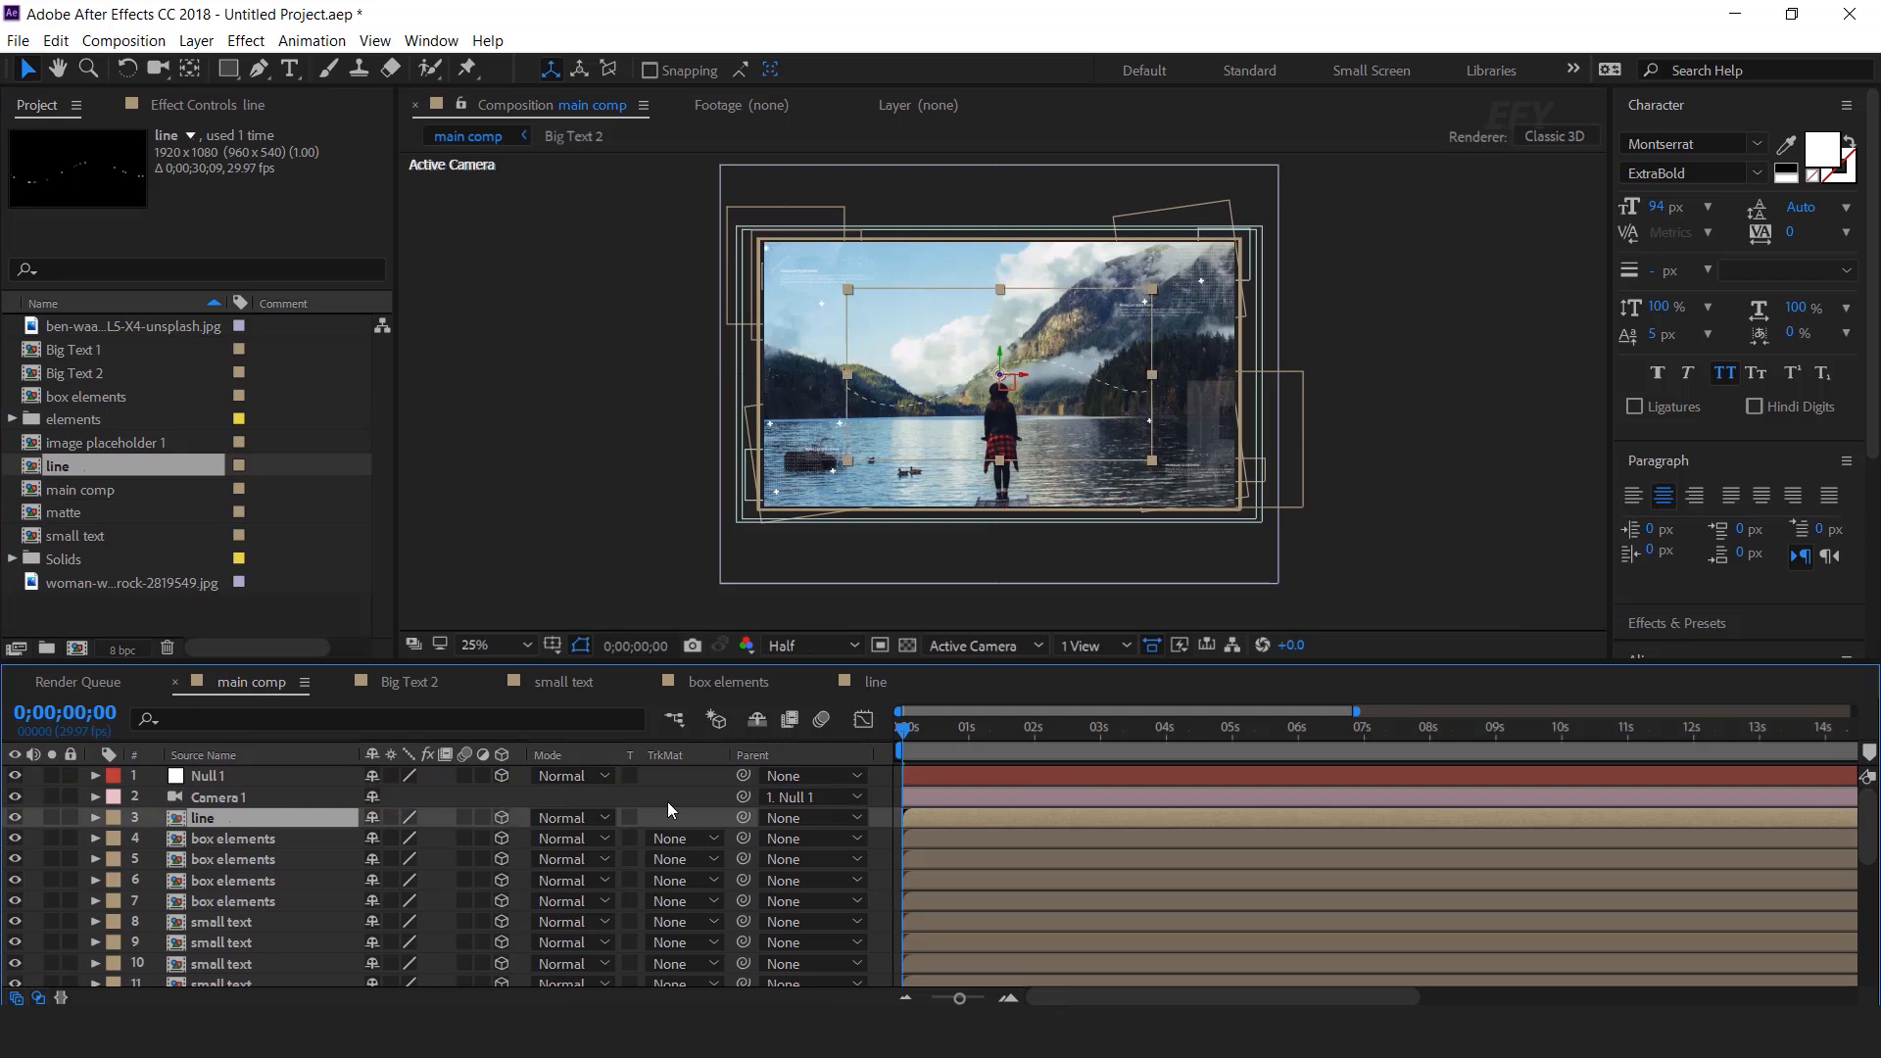
# Step: Show main comp in two horizontal views and push the line layer deeper into the scene in the top view
pyautogui.click(1098, 646)
pyautogui.click(1148, 696)
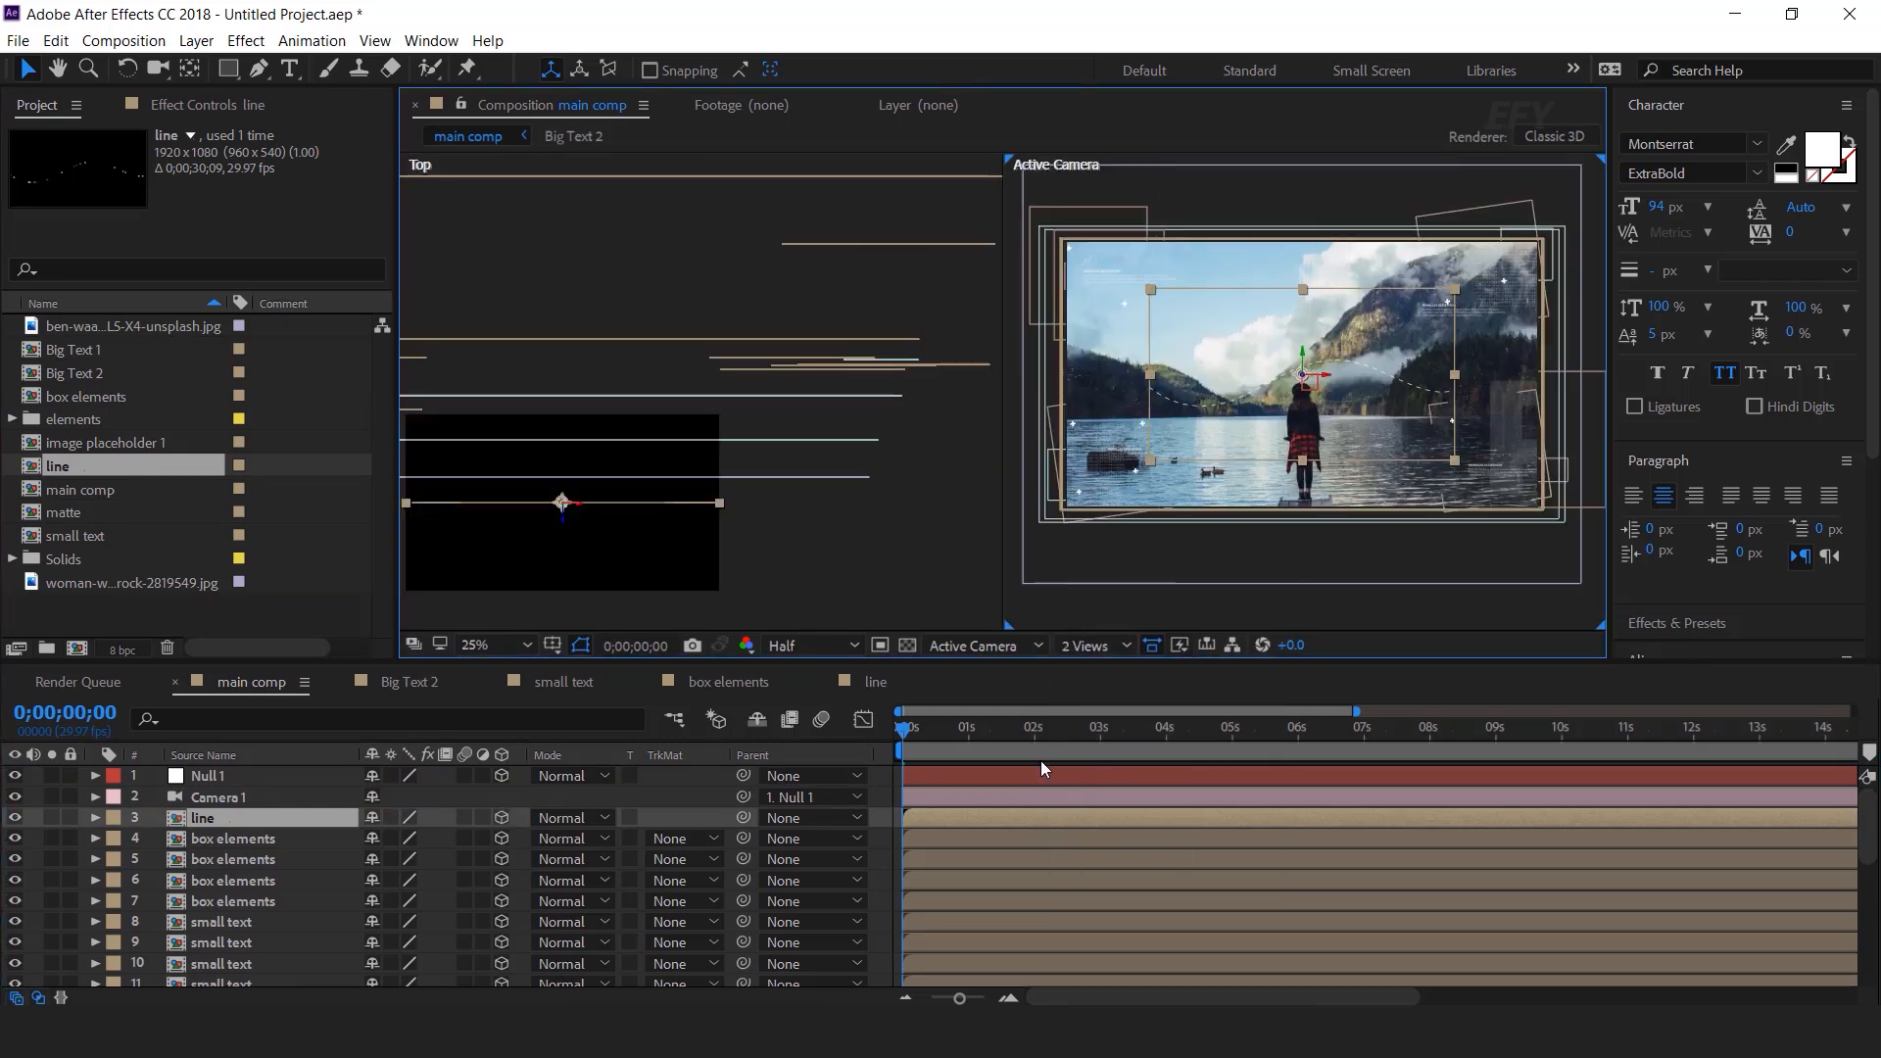
pyautogui.moveTo(661, 540); pyautogui.dragTo(838, 504)
pyautogui.scroll(-1, 838, 503)
pyautogui.moveTo(722, 487); pyautogui.dragTo(714, 402)
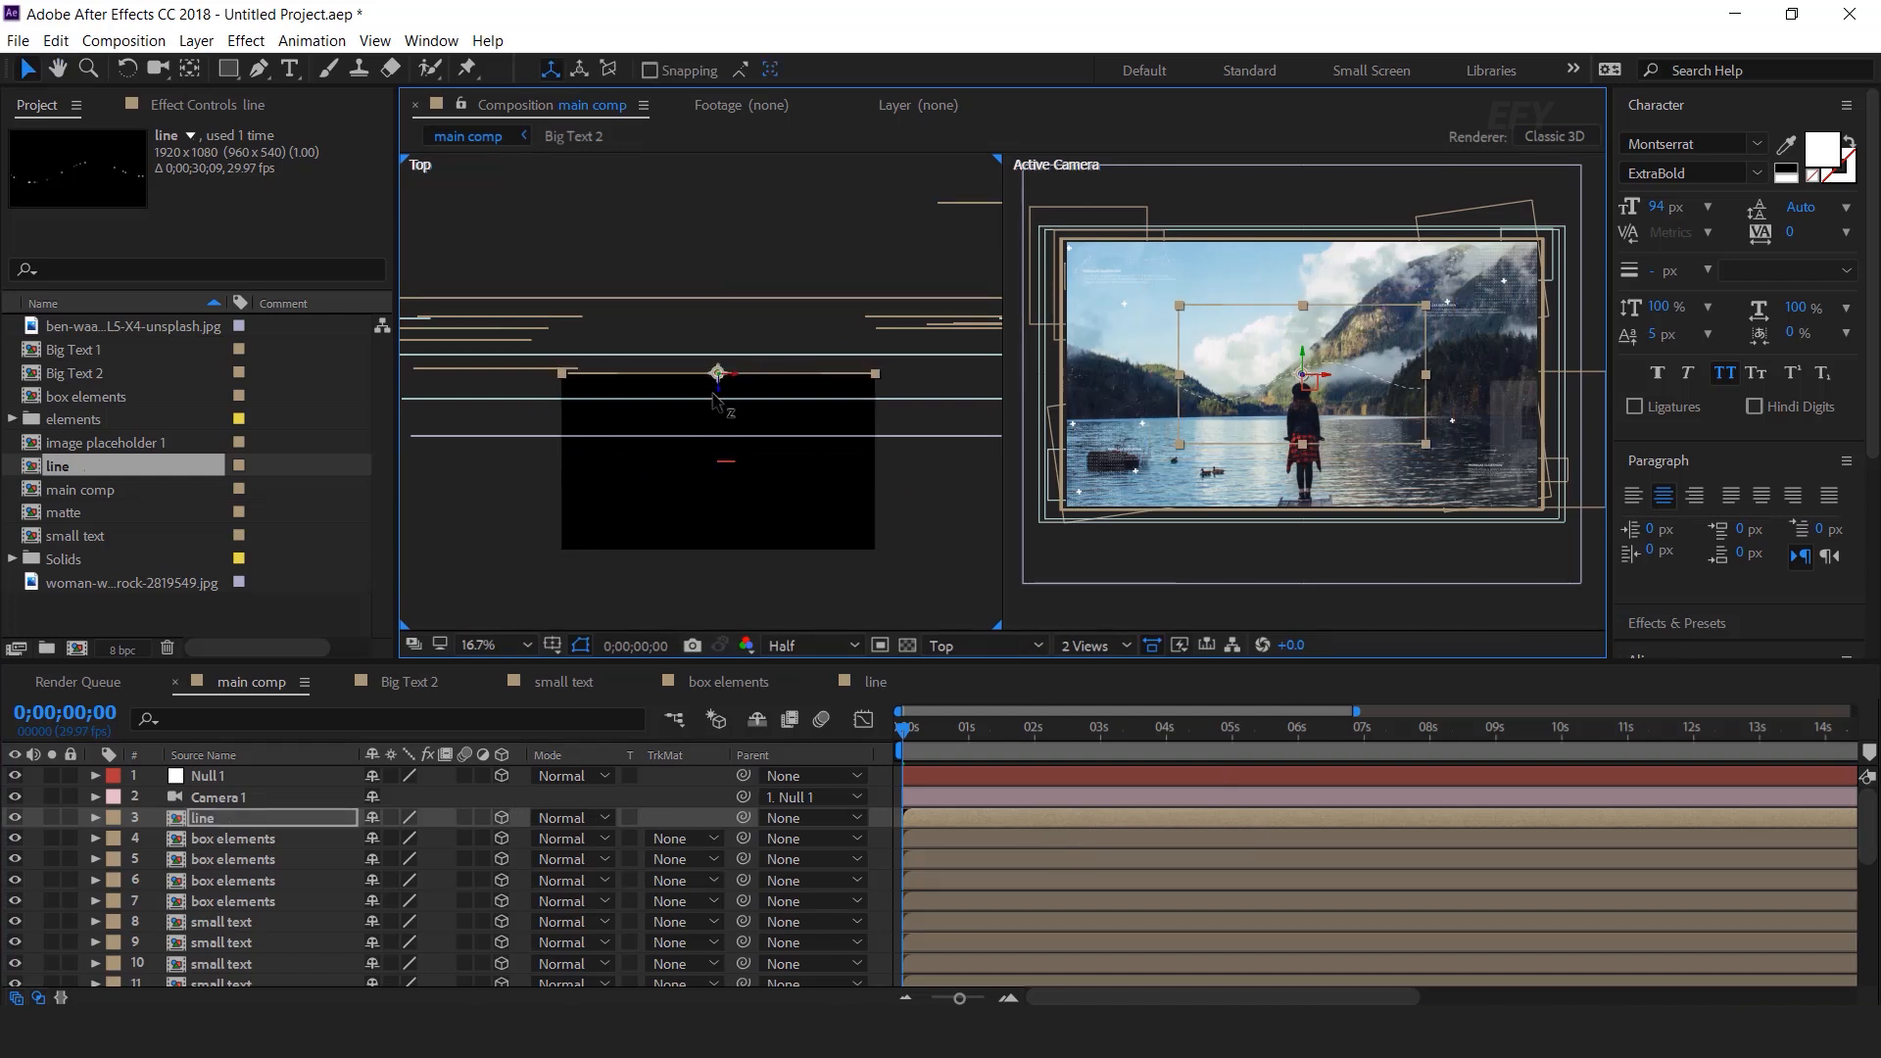
# Step: Rotate the line layer to 34° on X, 22° on Y and orientation 228.5°, 74.2°, 132.2°, and move it to the scene's left and farther back
pyautogui.click(222, 821)
pyautogui.press('r')
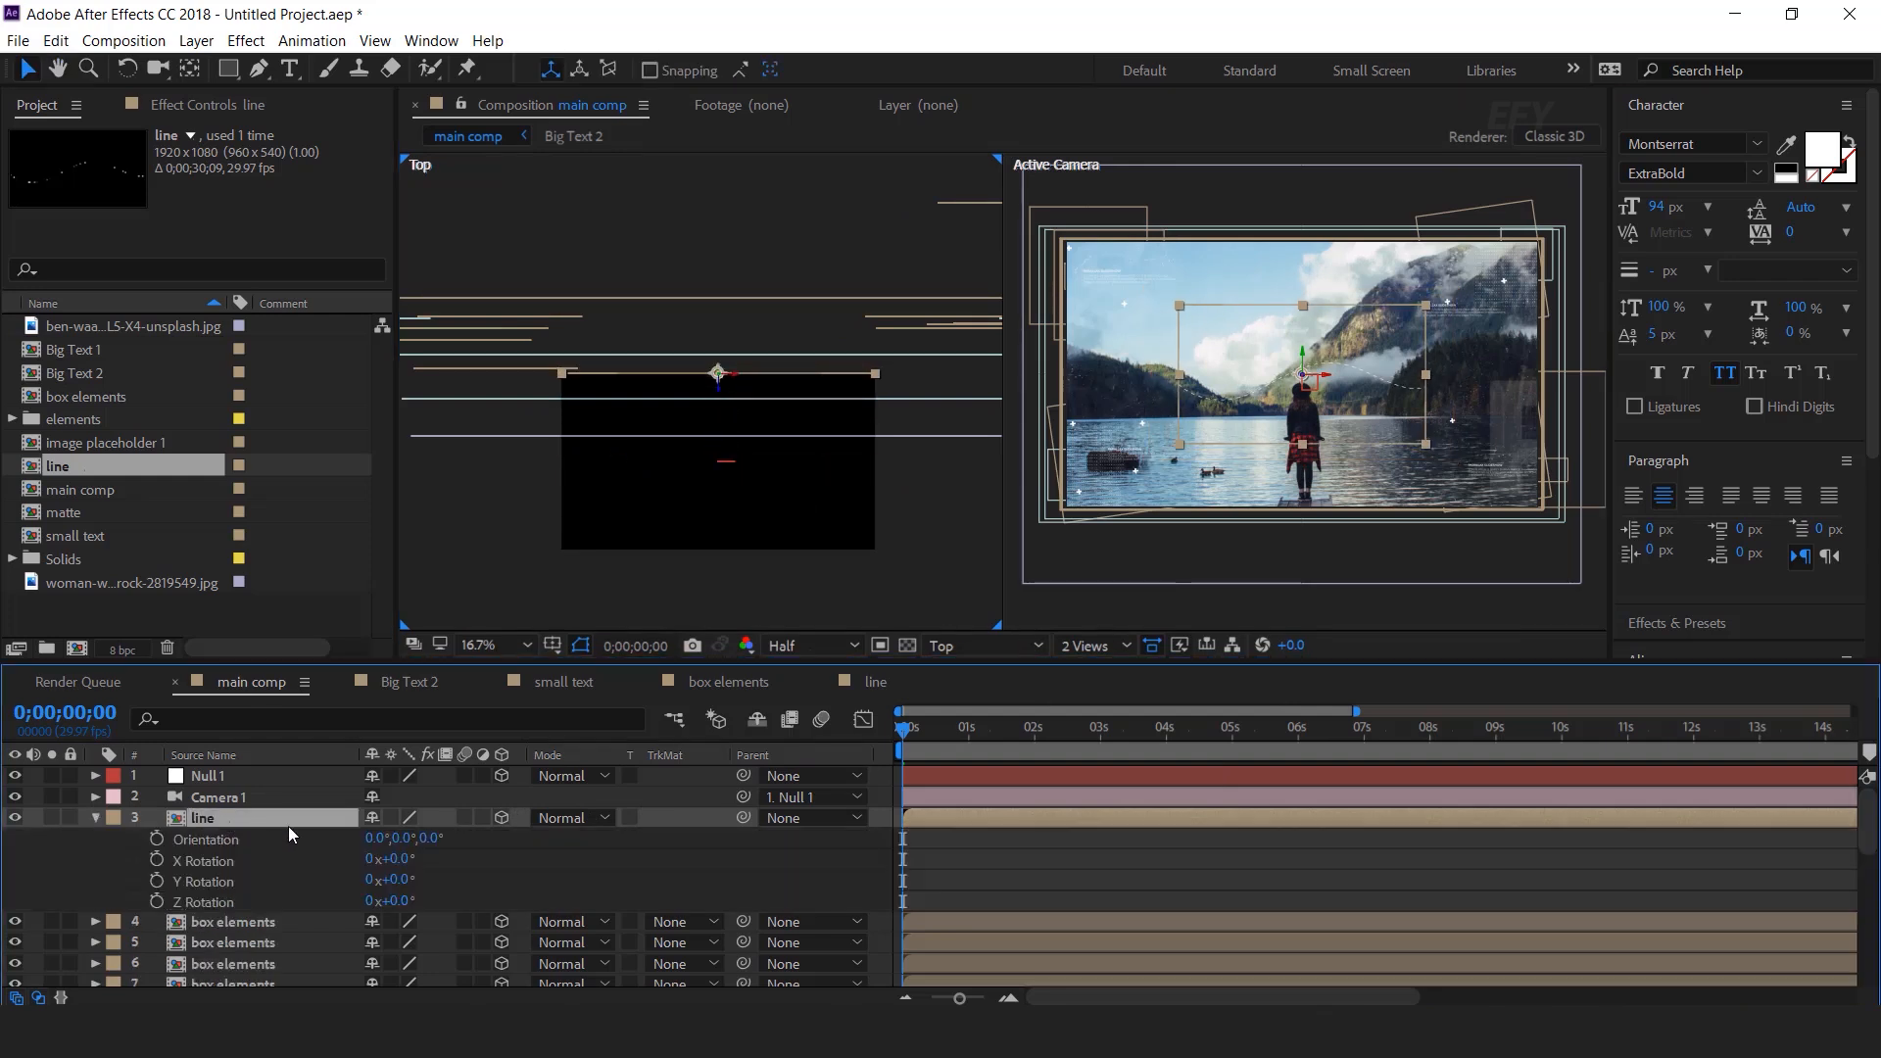
pyautogui.moveTo(431, 838); pyautogui.dragTo(479, 871)
pyautogui.hotkey('ctrl', 'z')
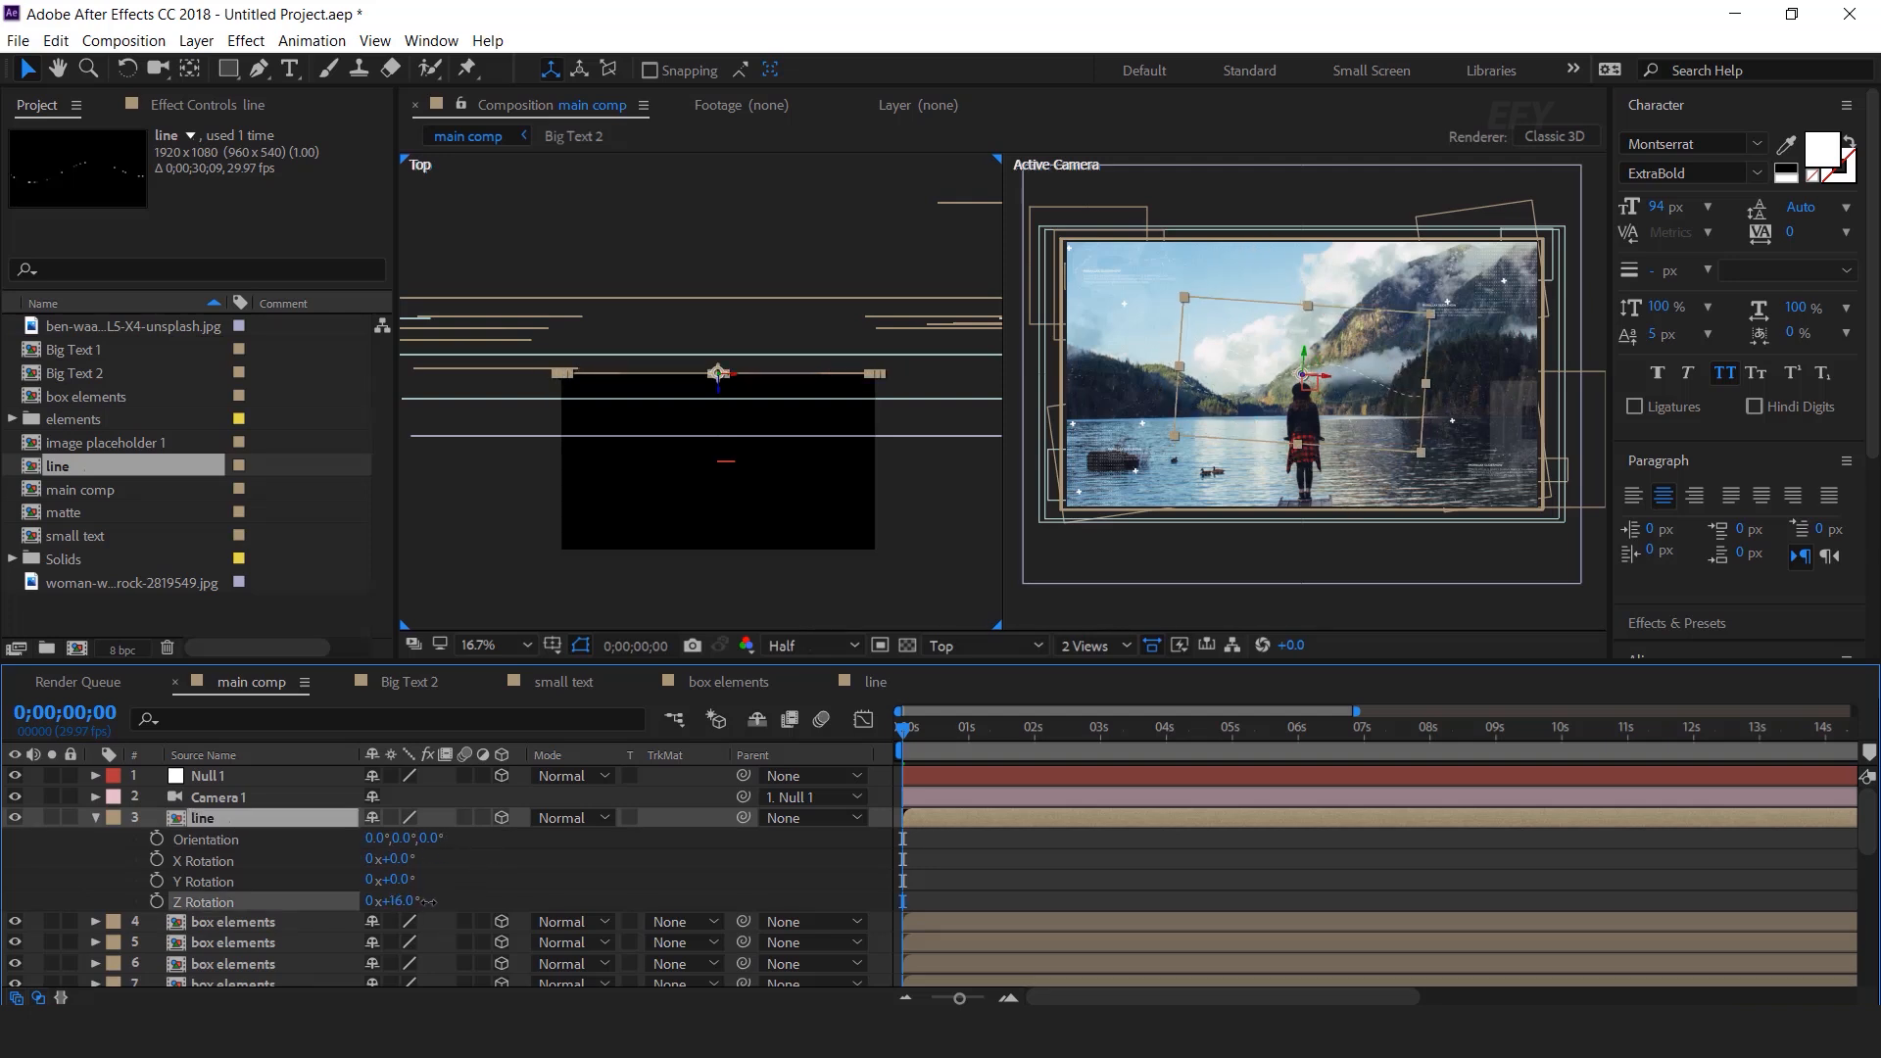
pyautogui.moveTo(431, 879); pyautogui.dragTo(453, 879)
pyautogui.moveTo(1389, 386); pyautogui.dragTo(1256, 298)
pyautogui.press('w')
pyautogui.press('v')
pyautogui.moveTo(546, 374); pyautogui.dragTo(600, 308)
pyautogui.moveTo(1245, 405); pyautogui.dragTo(1207, 429)
pyautogui.click(1354, 862)
pyautogui.click(201, 819)
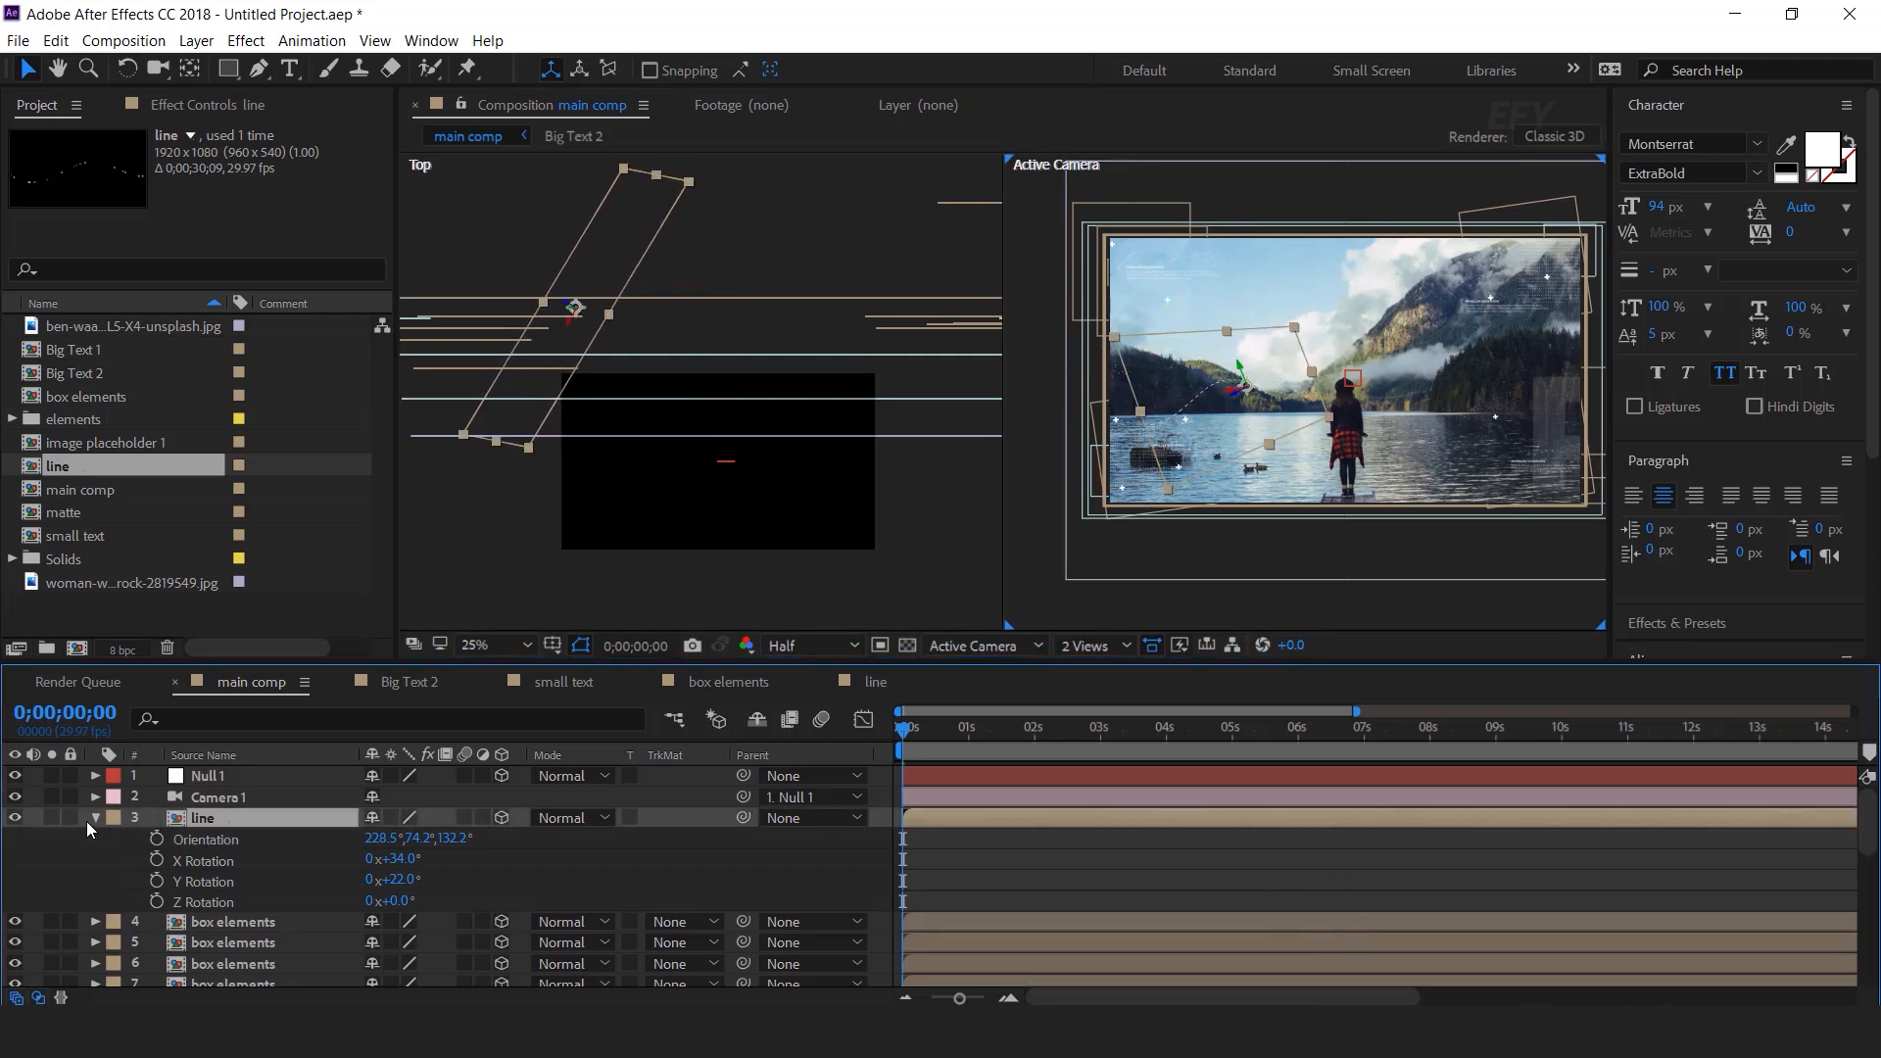
# Step: Duplicate the line layer and move the copy to the right side of the scene
pyautogui.click(95, 817)
pyautogui.hotkey('ctrl', 'd')
pyautogui.moveTo(573, 311); pyautogui.dragTo(756, 332)
pyautogui.moveTo(1401, 392); pyautogui.dragTo(1349, 382)
# Step: Rotate the duplicated line to 138° on X, 36° on Y and orientation 228.5°, 74.2°, 117.2°, and adjust its position beside the woman
pyautogui.press('r')
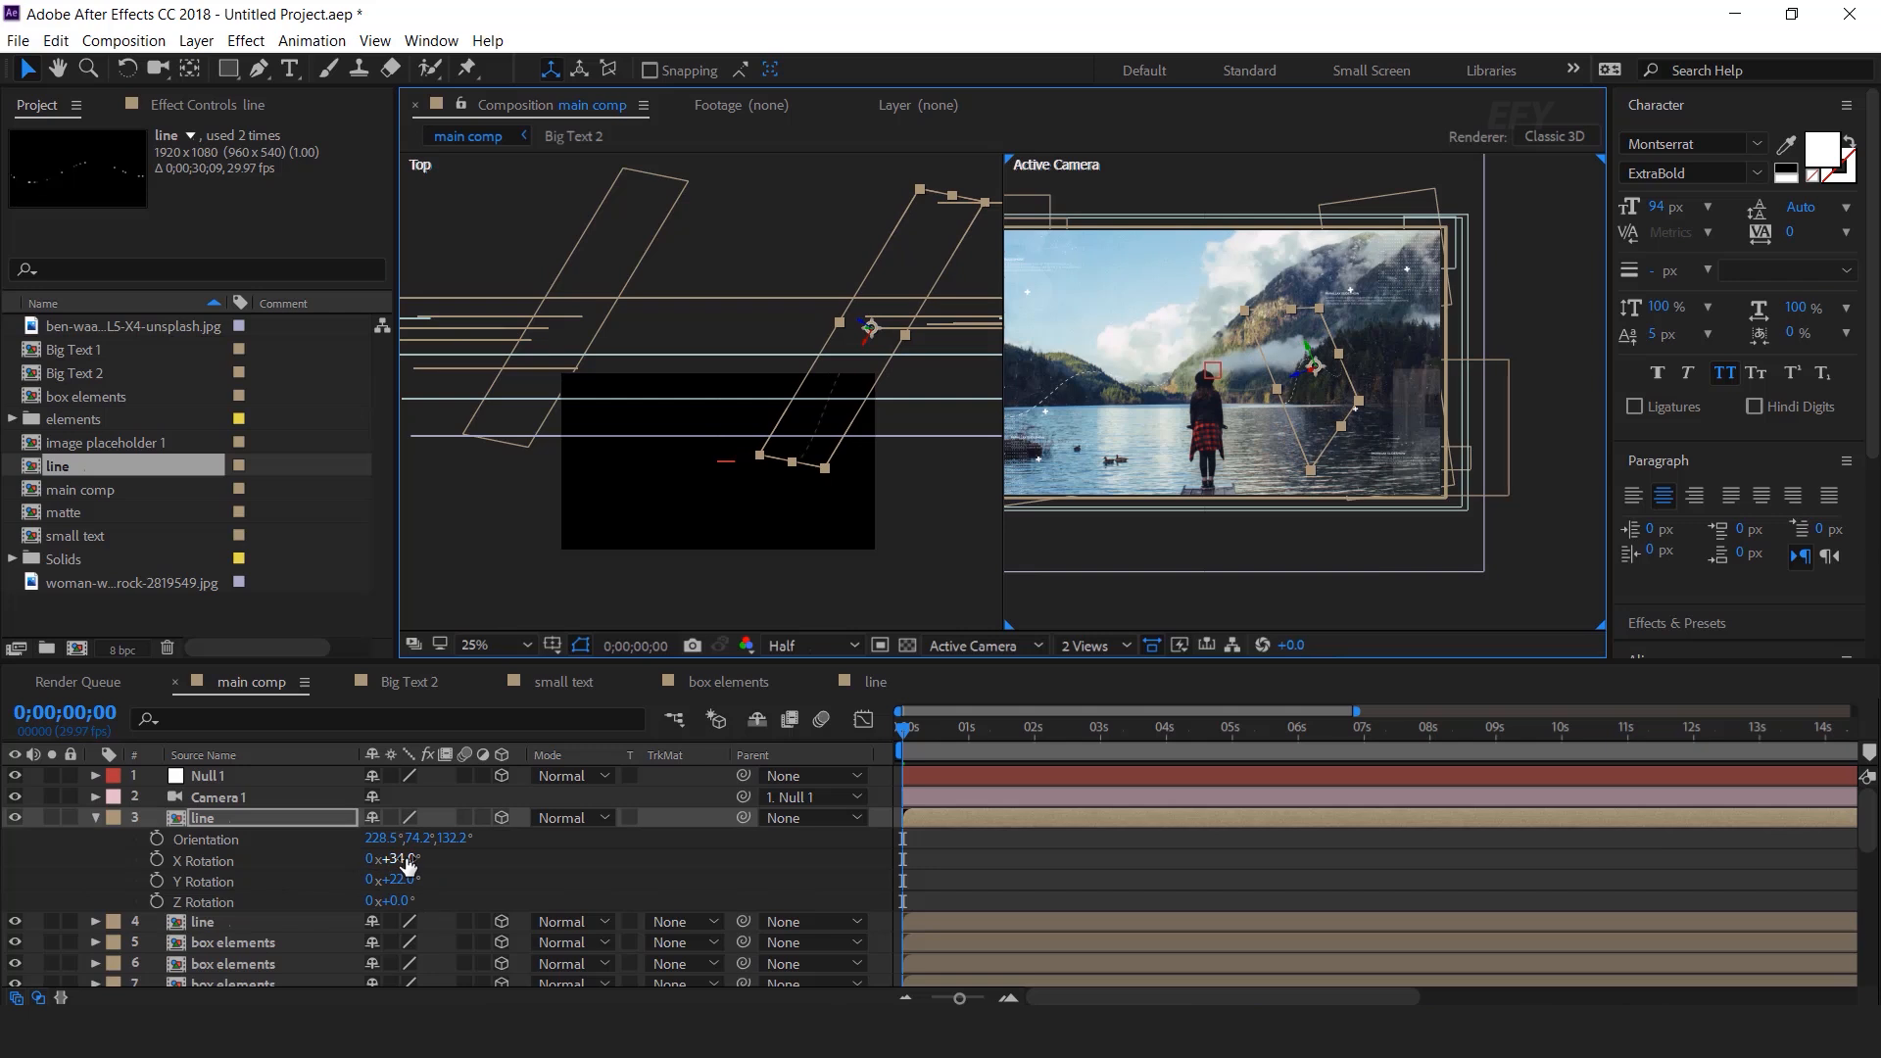
pyautogui.moveTo(407, 864); pyautogui.dragTo(396, 864)
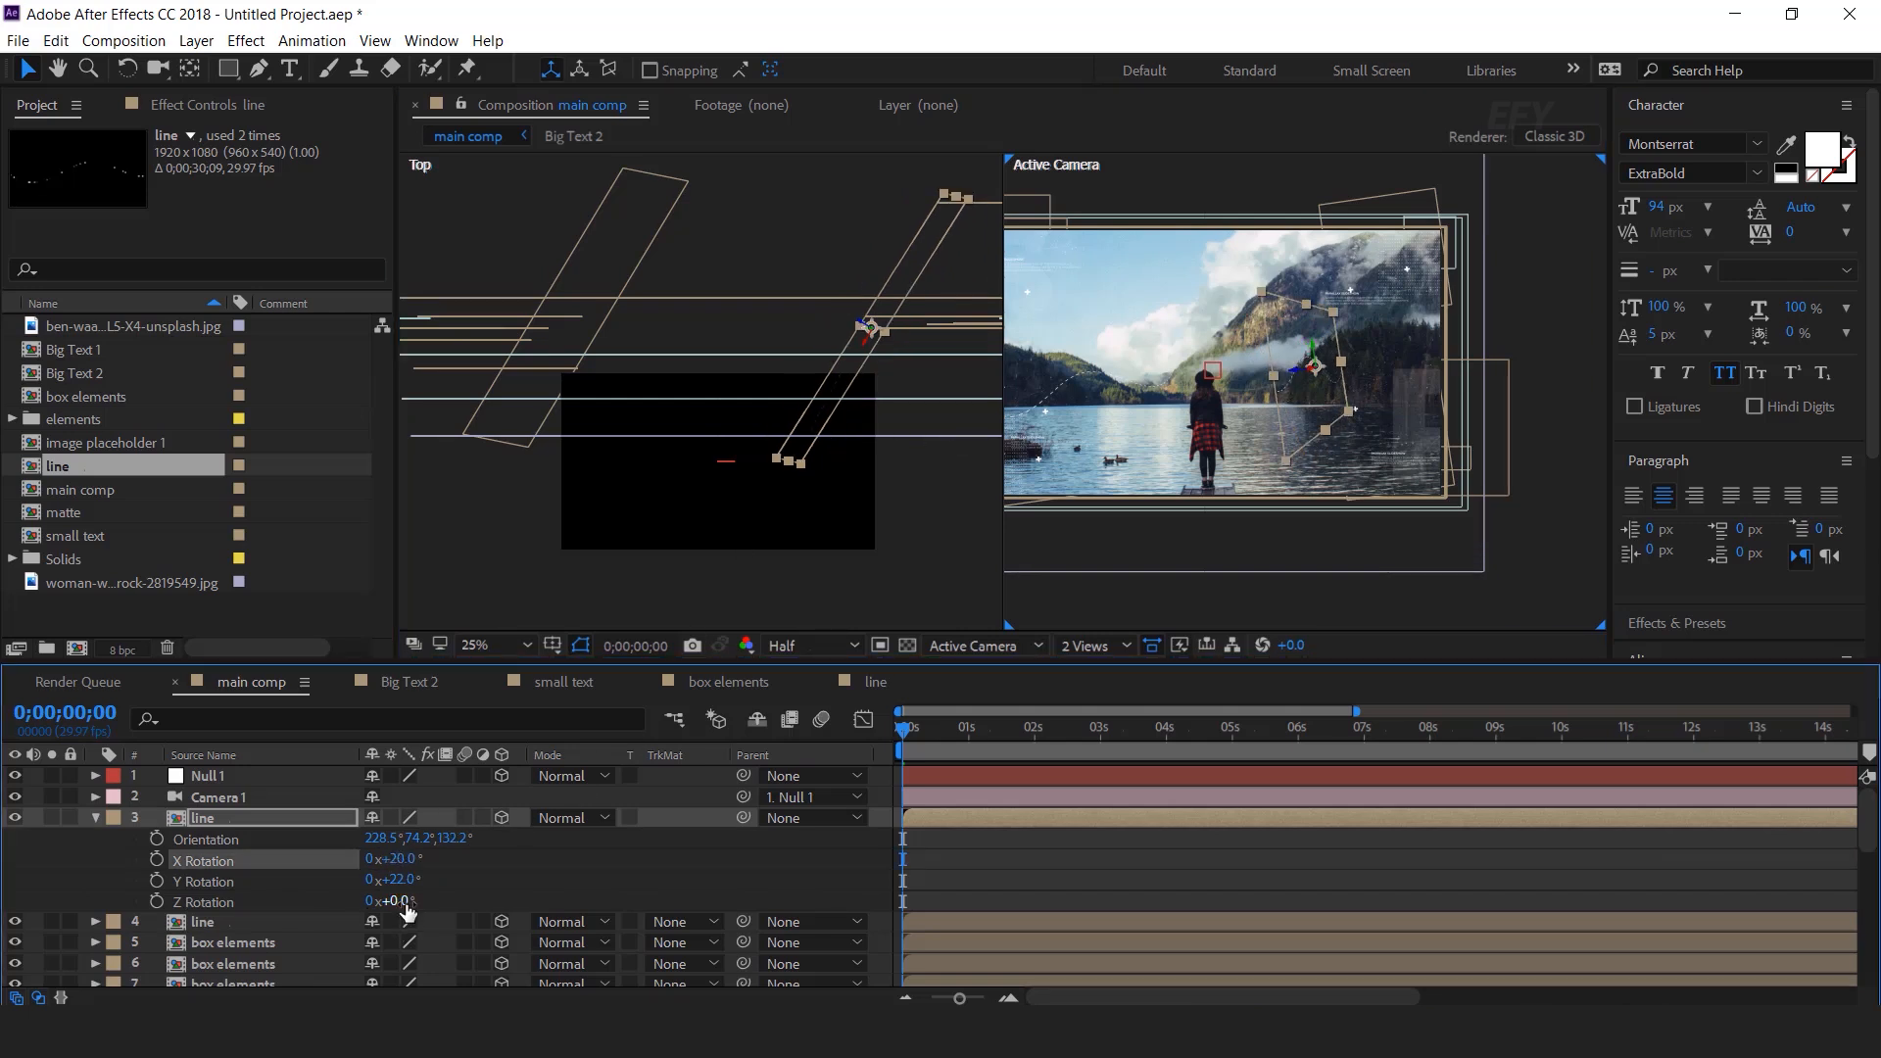
pyautogui.moveTo(397, 859)
pyautogui.mouseDown()
pyautogui.moveTo(513, 859)
pyautogui.moveTo(411, 879)
pyautogui.mouseUp()
pyautogui.moveTo(901, 407); pyautogui.dragTo(933, 381)
pyautogui.moveTo(1380, 345); pyautogui.dragTo(1391, 351)
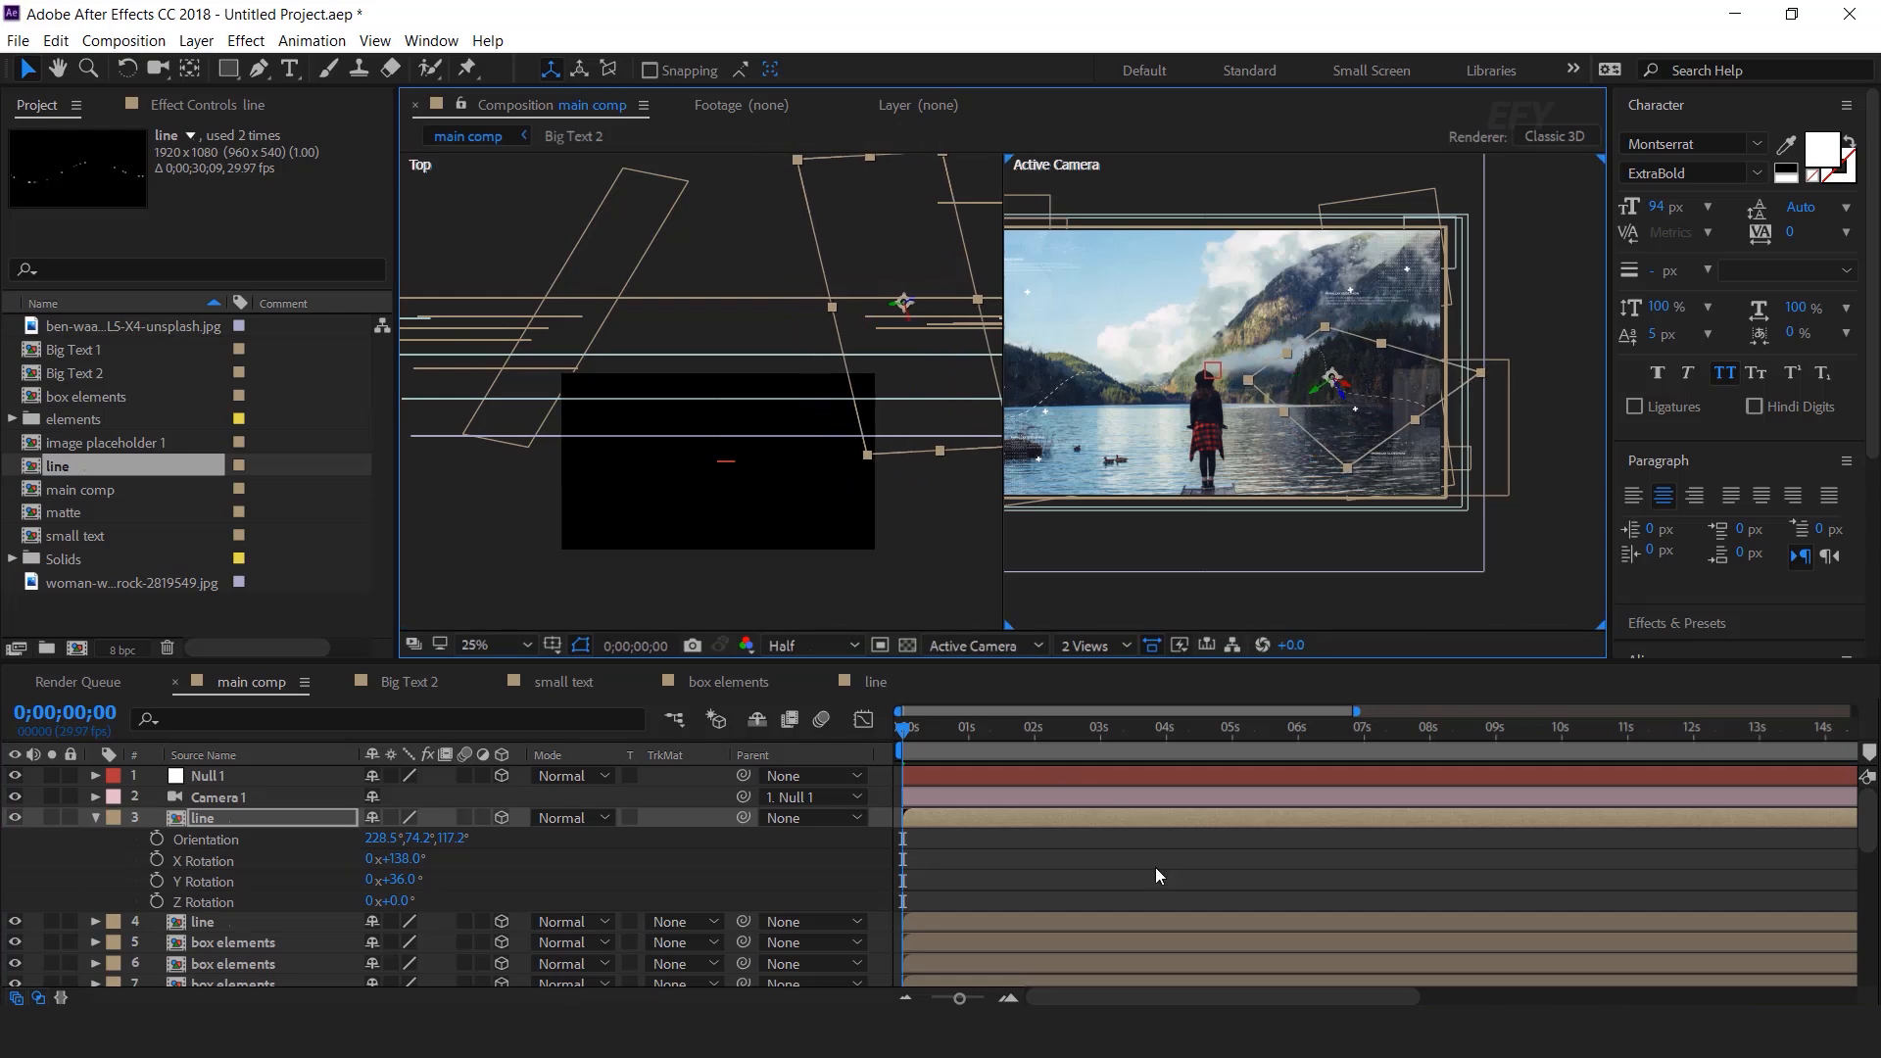
pyautogui.click(1158, 874)
pyautogui.click(95, 817)
# Step: Return main comp to a single active camera view and recenter the frame
pyautogui.click(1093, 646)
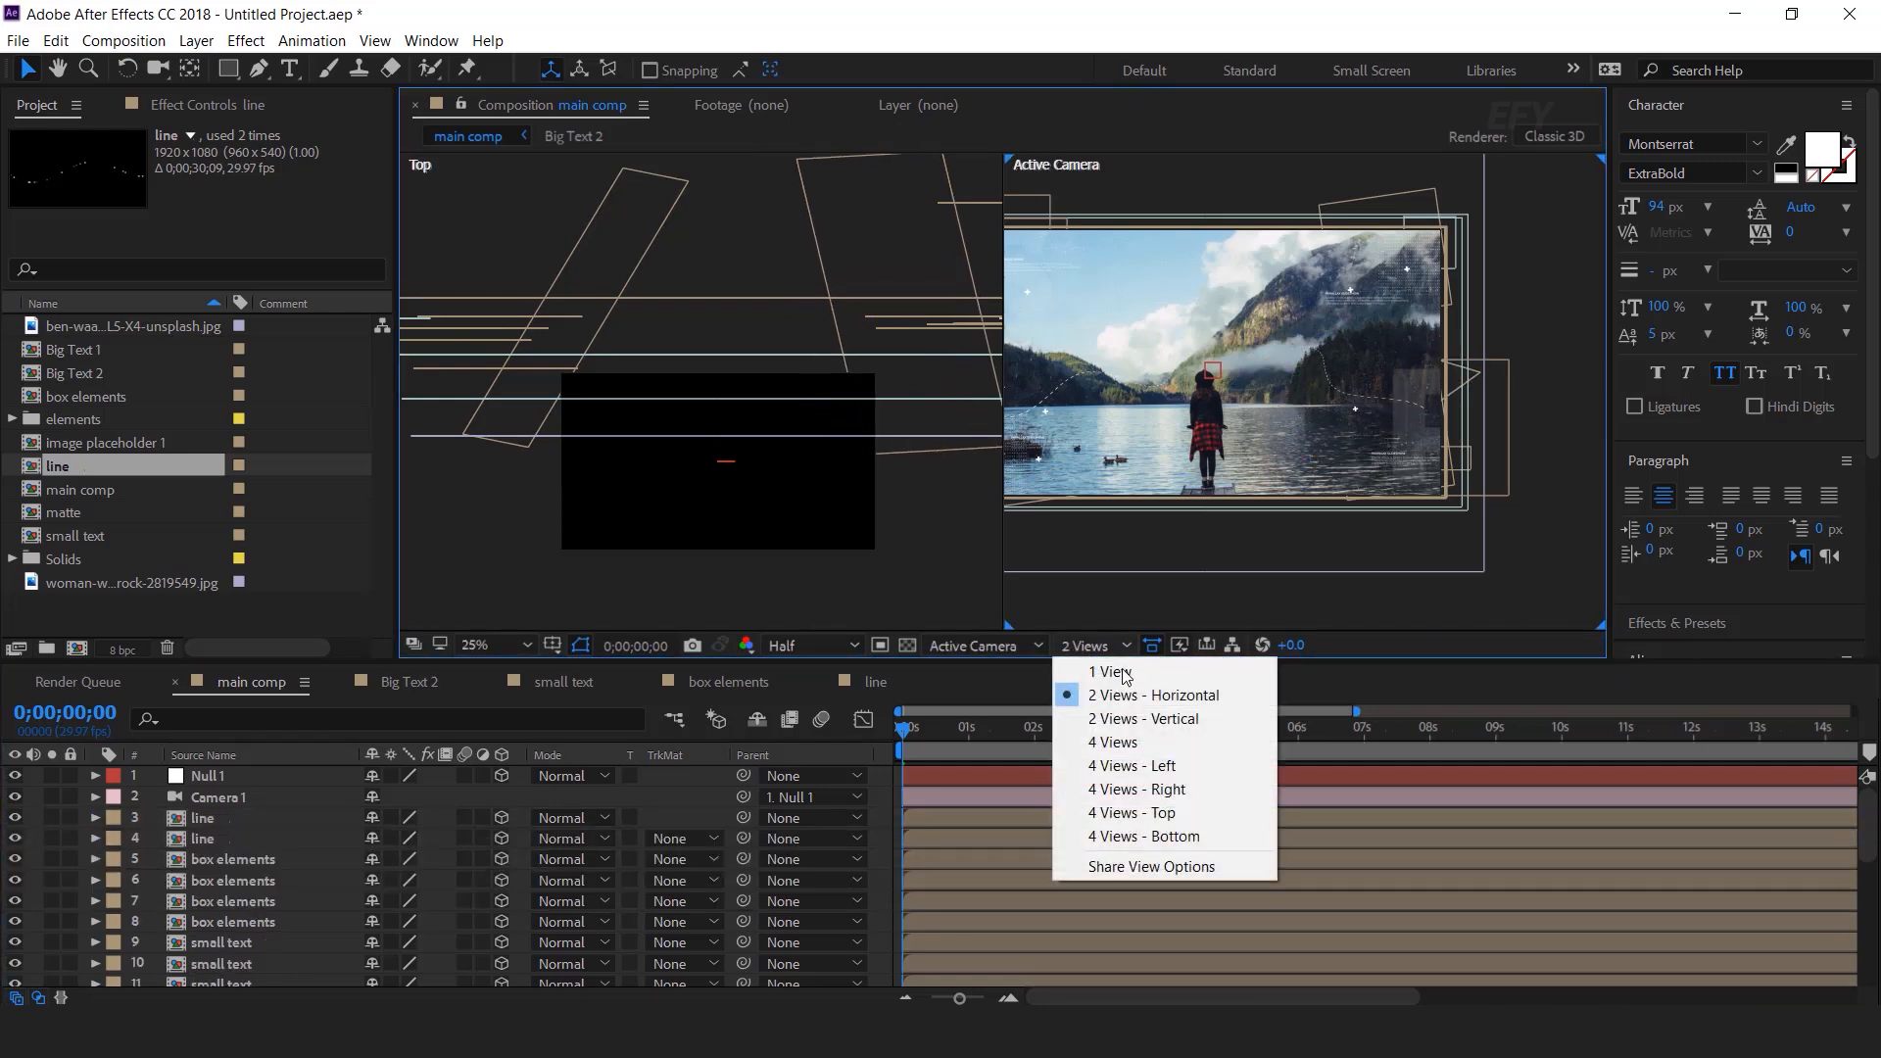
pyautogui.click(1113, 672)
pyautogui.moveTo(1226, 503); pyautogui.dragTo(1365, 546)
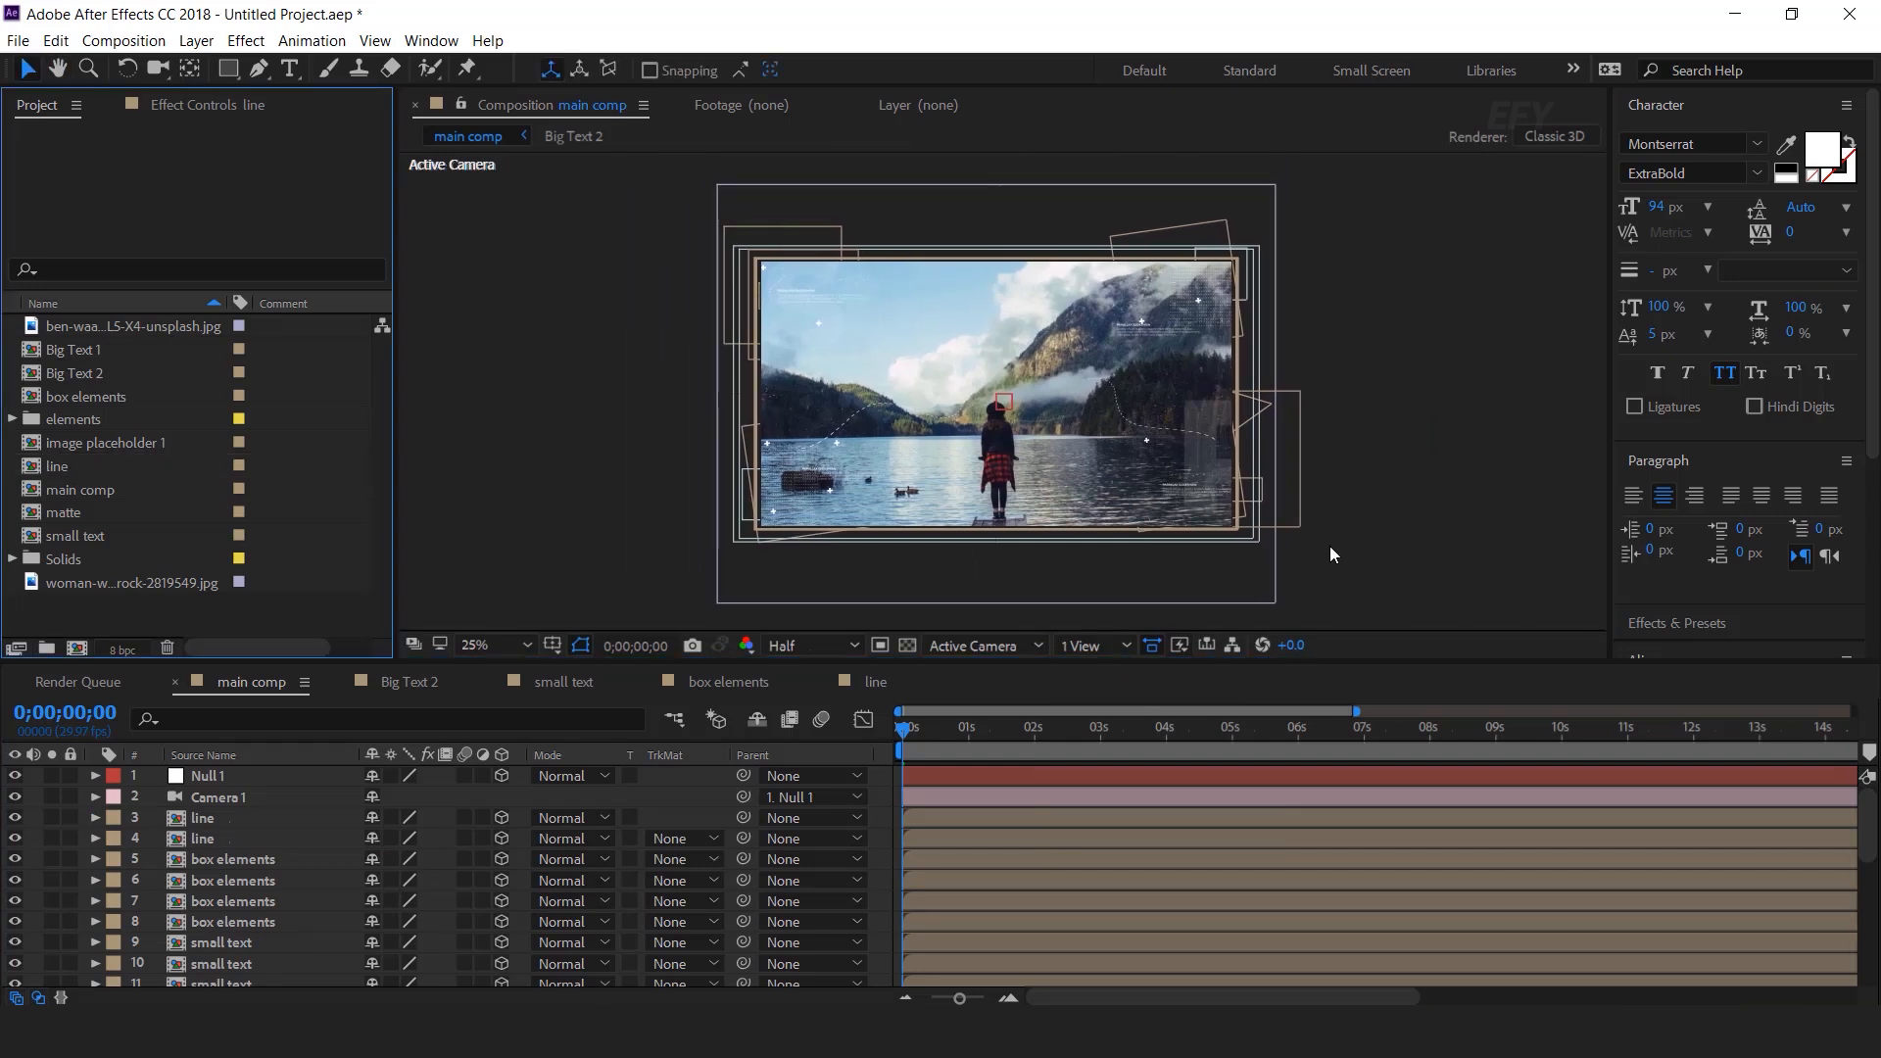
# Step: Add LEAK.mp4 from the elements folder below Camera 1 in main comp as a 3D layer with Screen blending
pyautogui.click(29, 428)
pyautogui.click(12, 421)
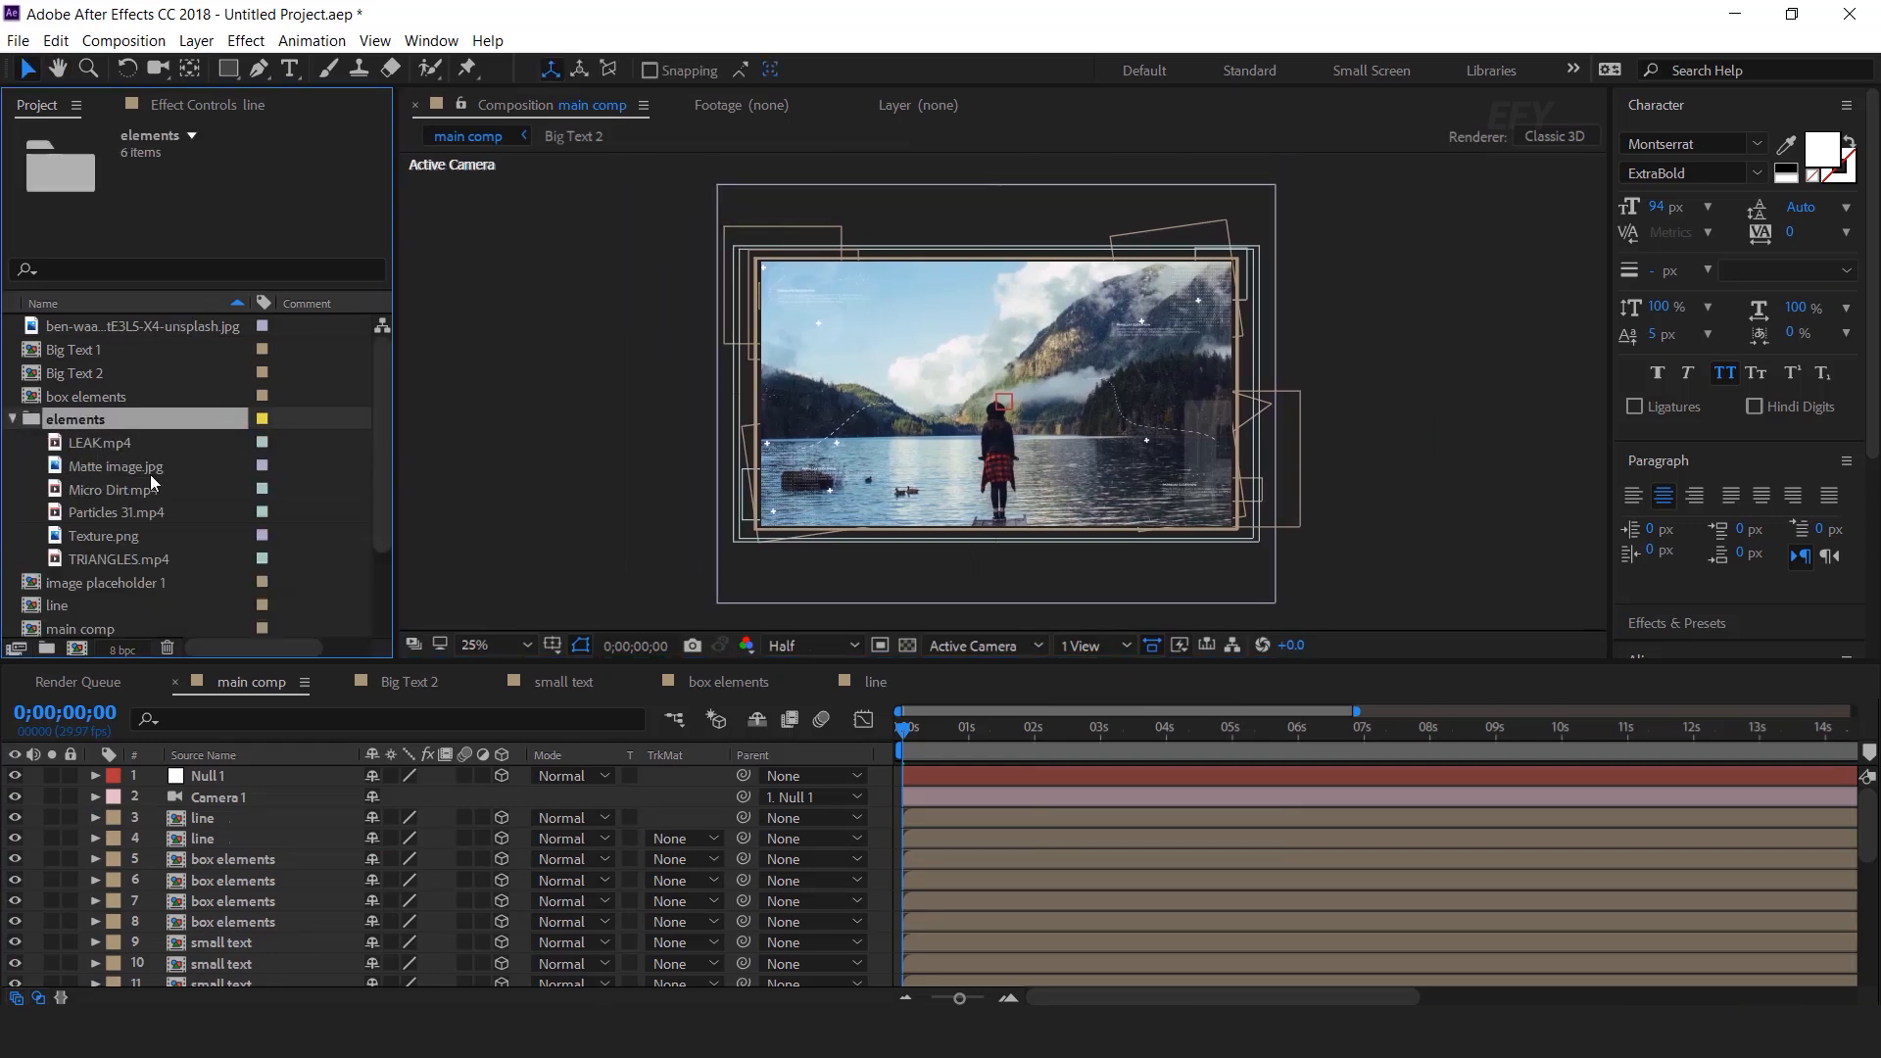
pyautogui.click(52, 452)
pyautogui.moveTo(61, 448); pyautogui.dragTo(270, 828)
pyautogui.click(502, 817)
pyautogui.click(571, 818)
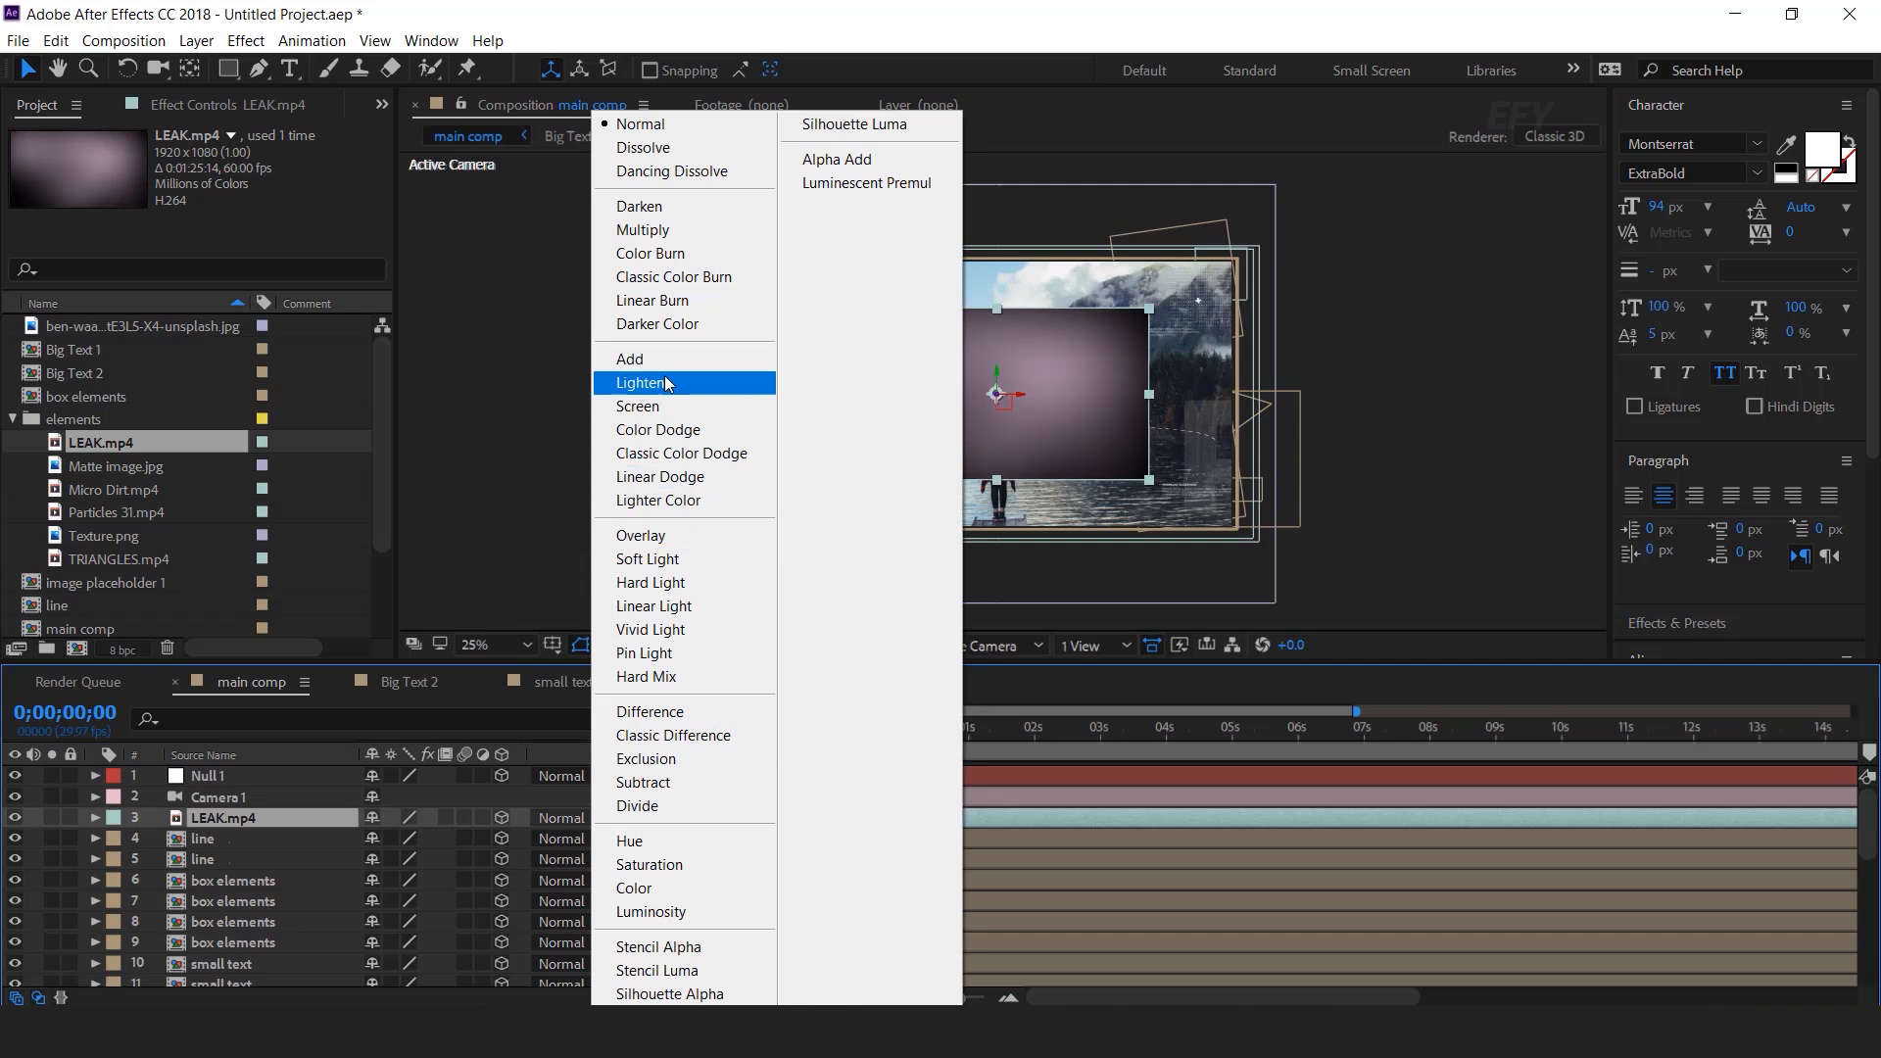
pyautogui.click(661, 413)
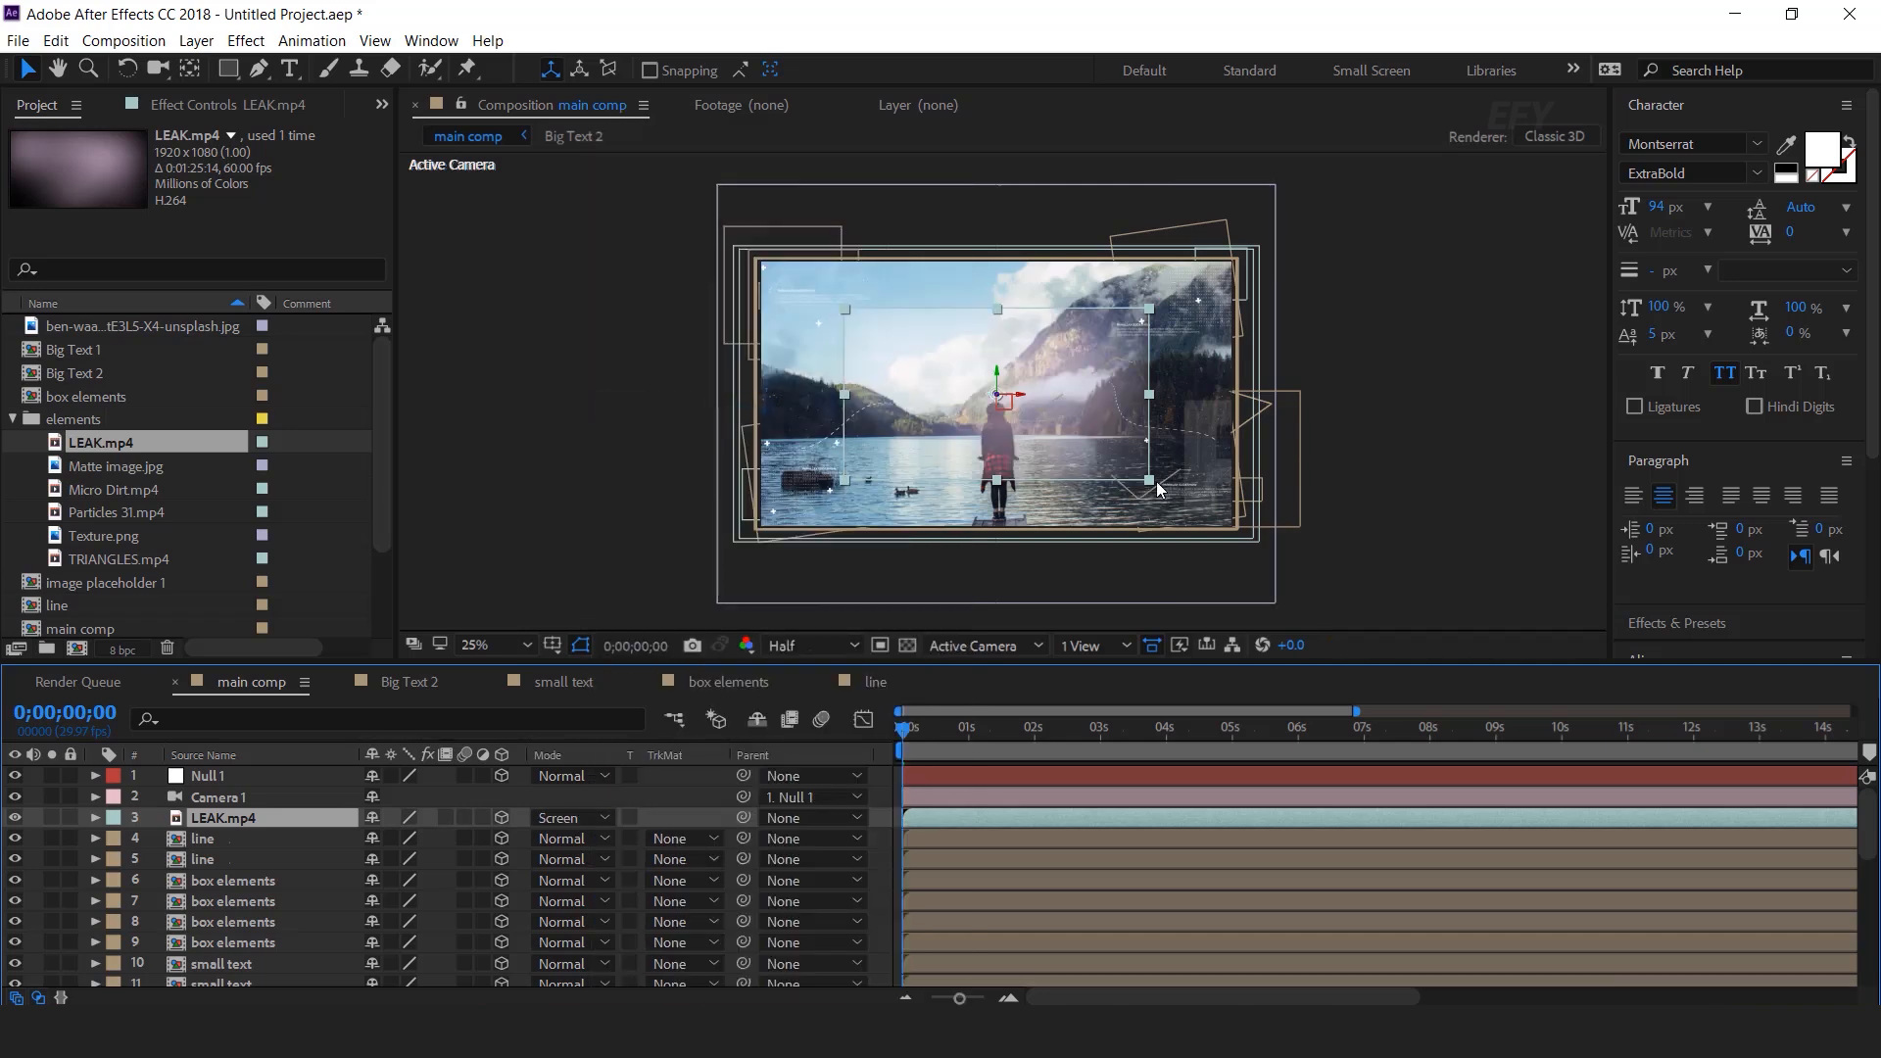
# Step: Enlarge the LEAK.mp4 layer to cover the whole frame and shift it earlier in time so it begins before the composition's start
pyautogui.moveTo(1279, 566); pyautogui.dragTo(1290, 562)
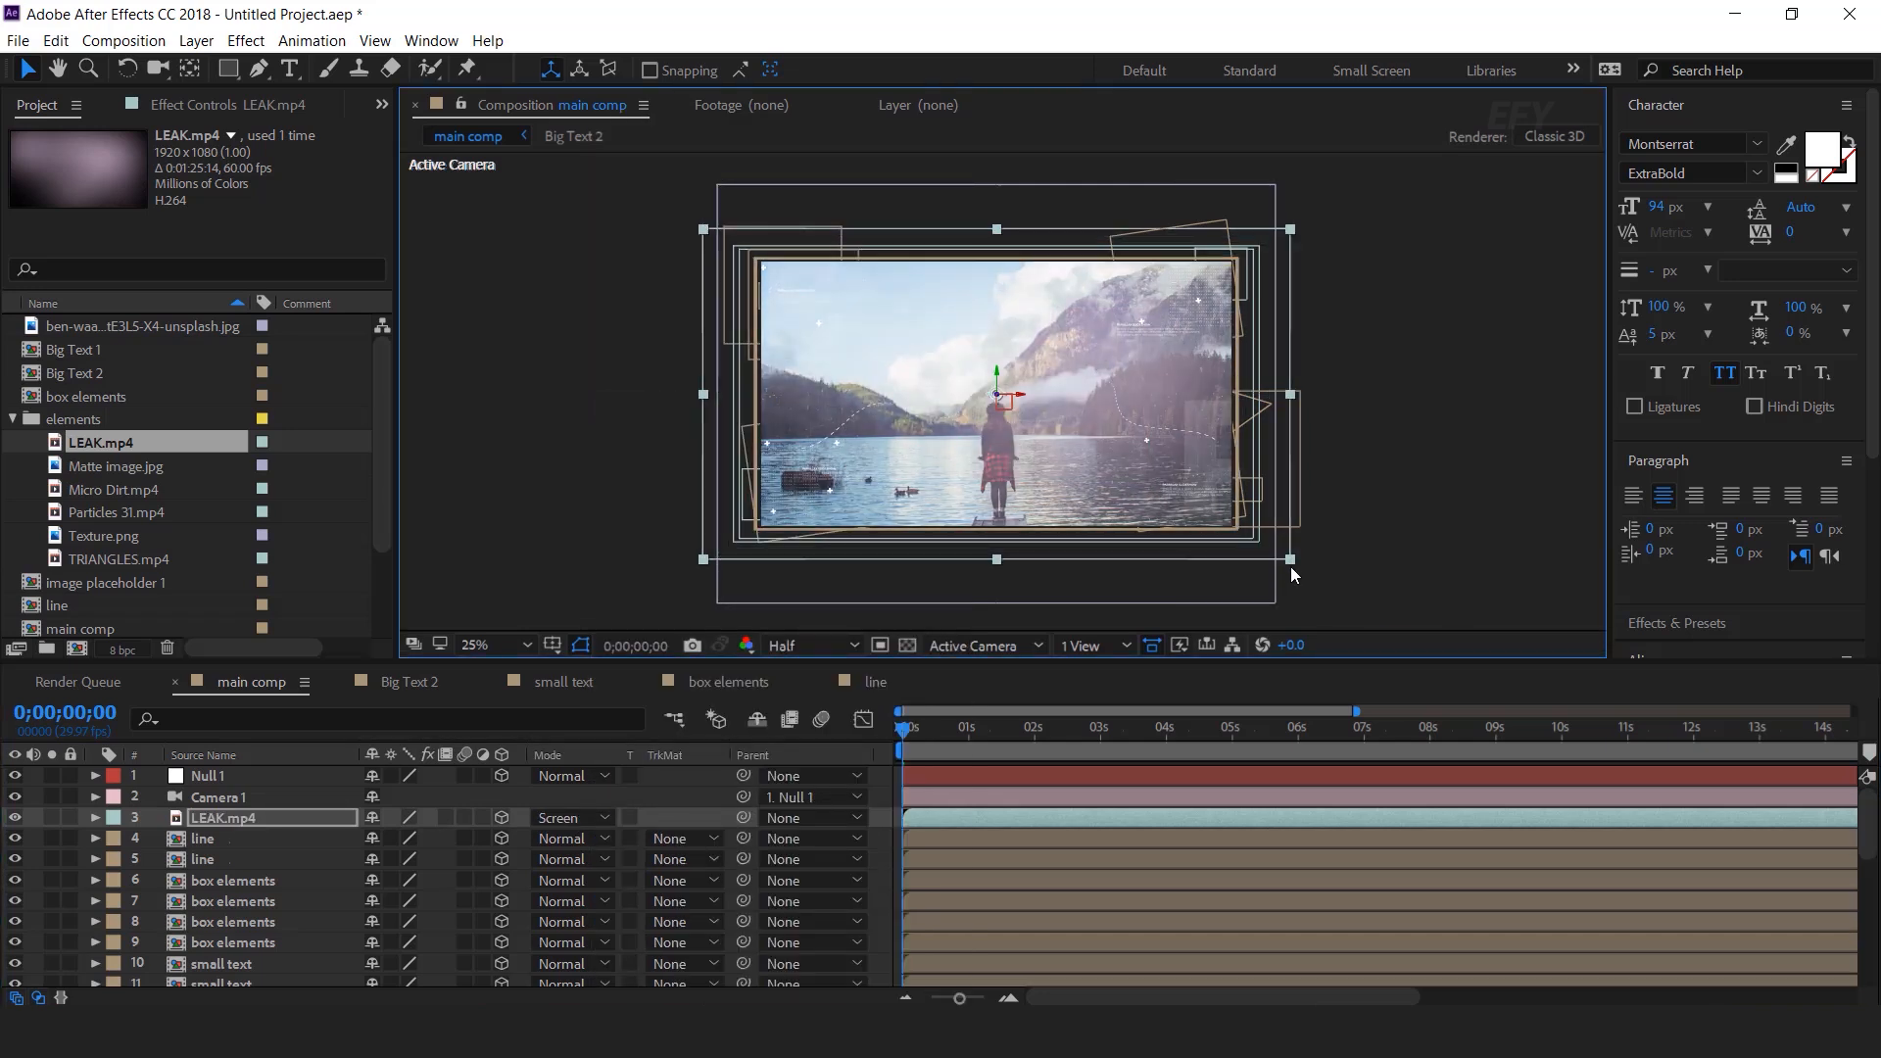
pyautogui.moveTo(1482, 821); pyautogui.dragTo(1196, 821)
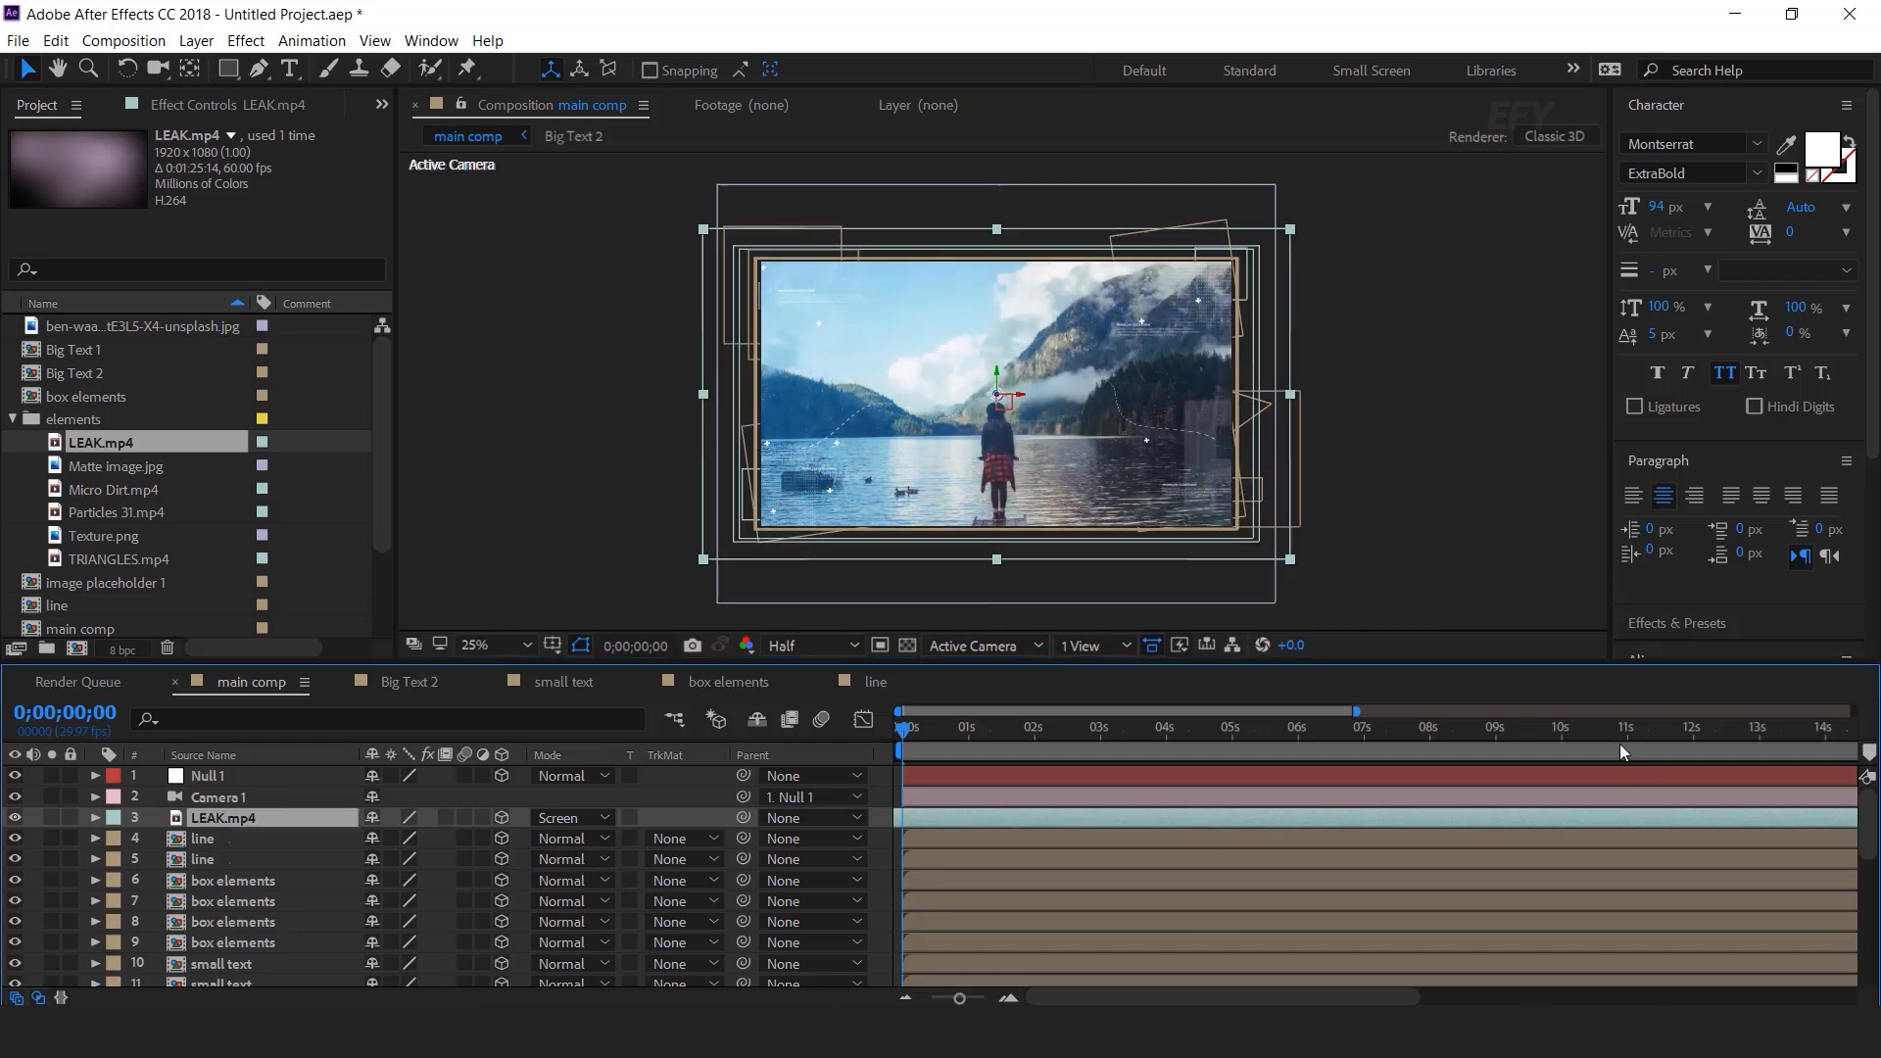
# Step: Set the LEAK.mp4 layer's opacity to 50%, viewing the frame at 0;00;02;16
pyautogui.click(1068, 730)
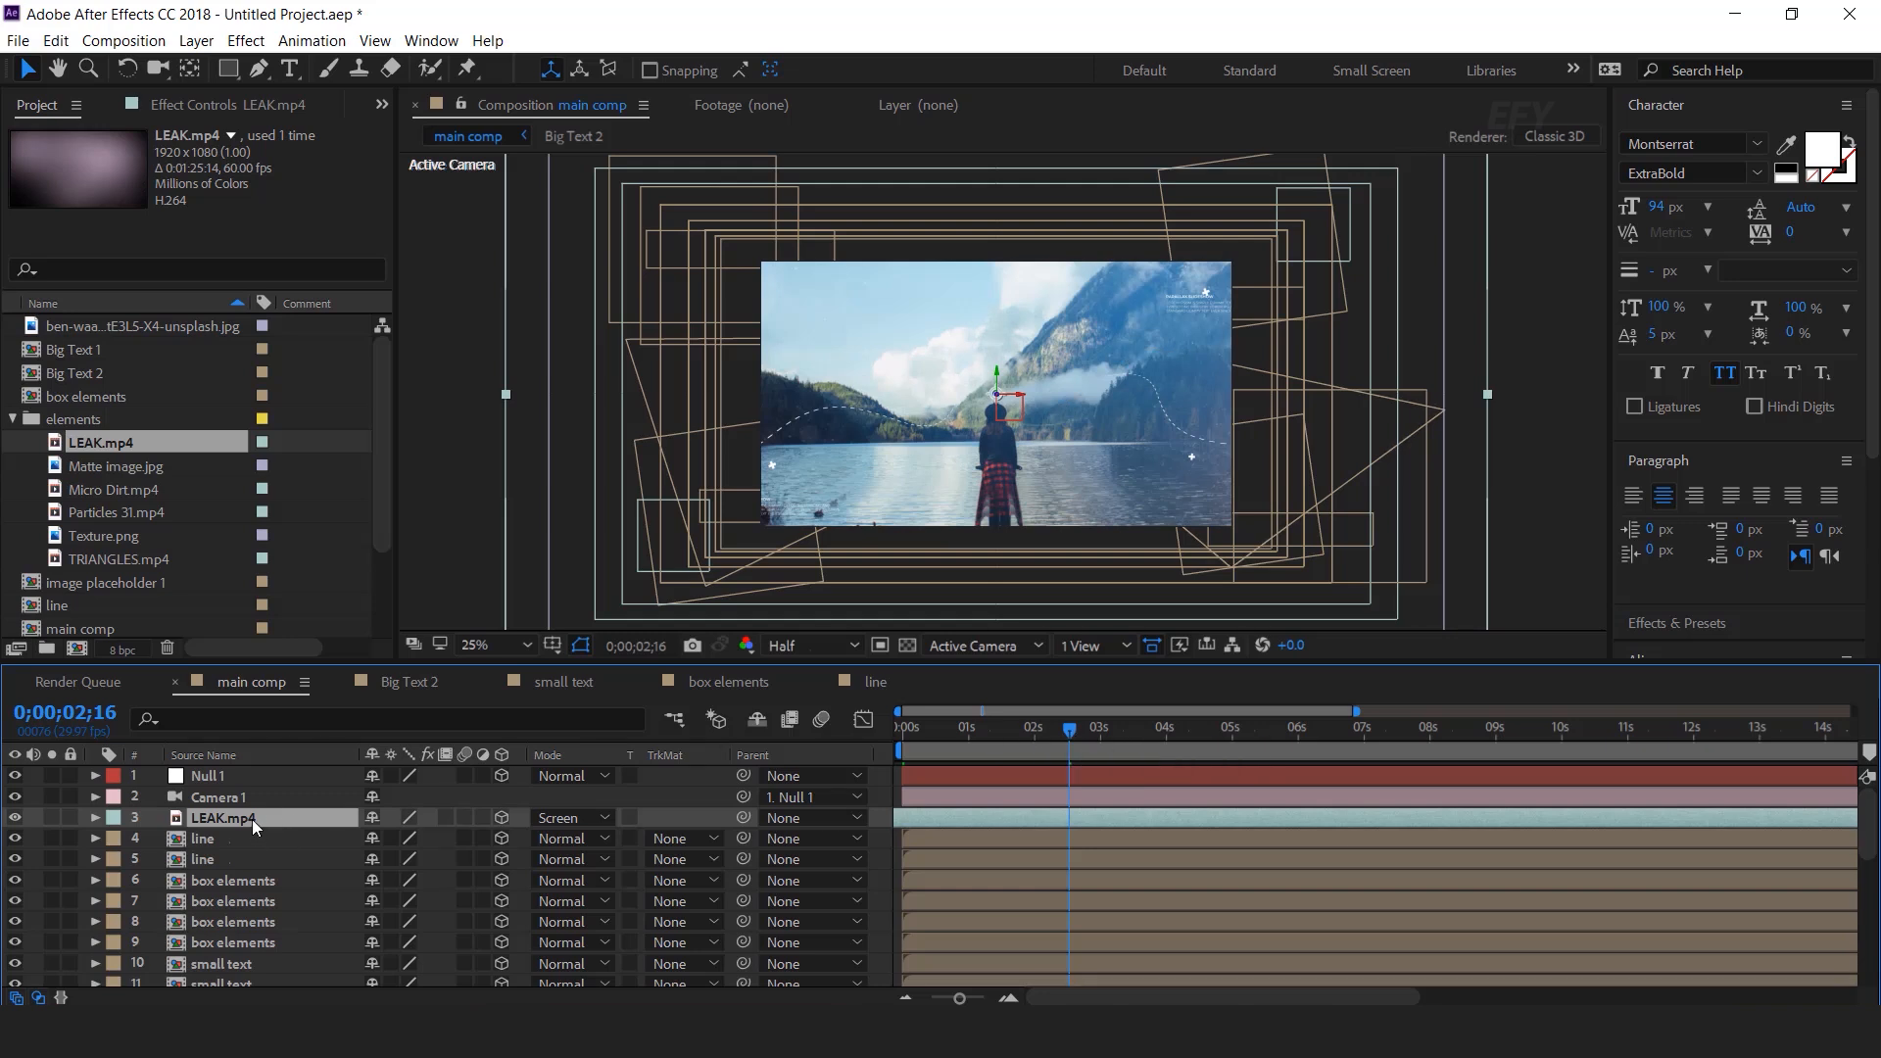
pyautogui.press('t')
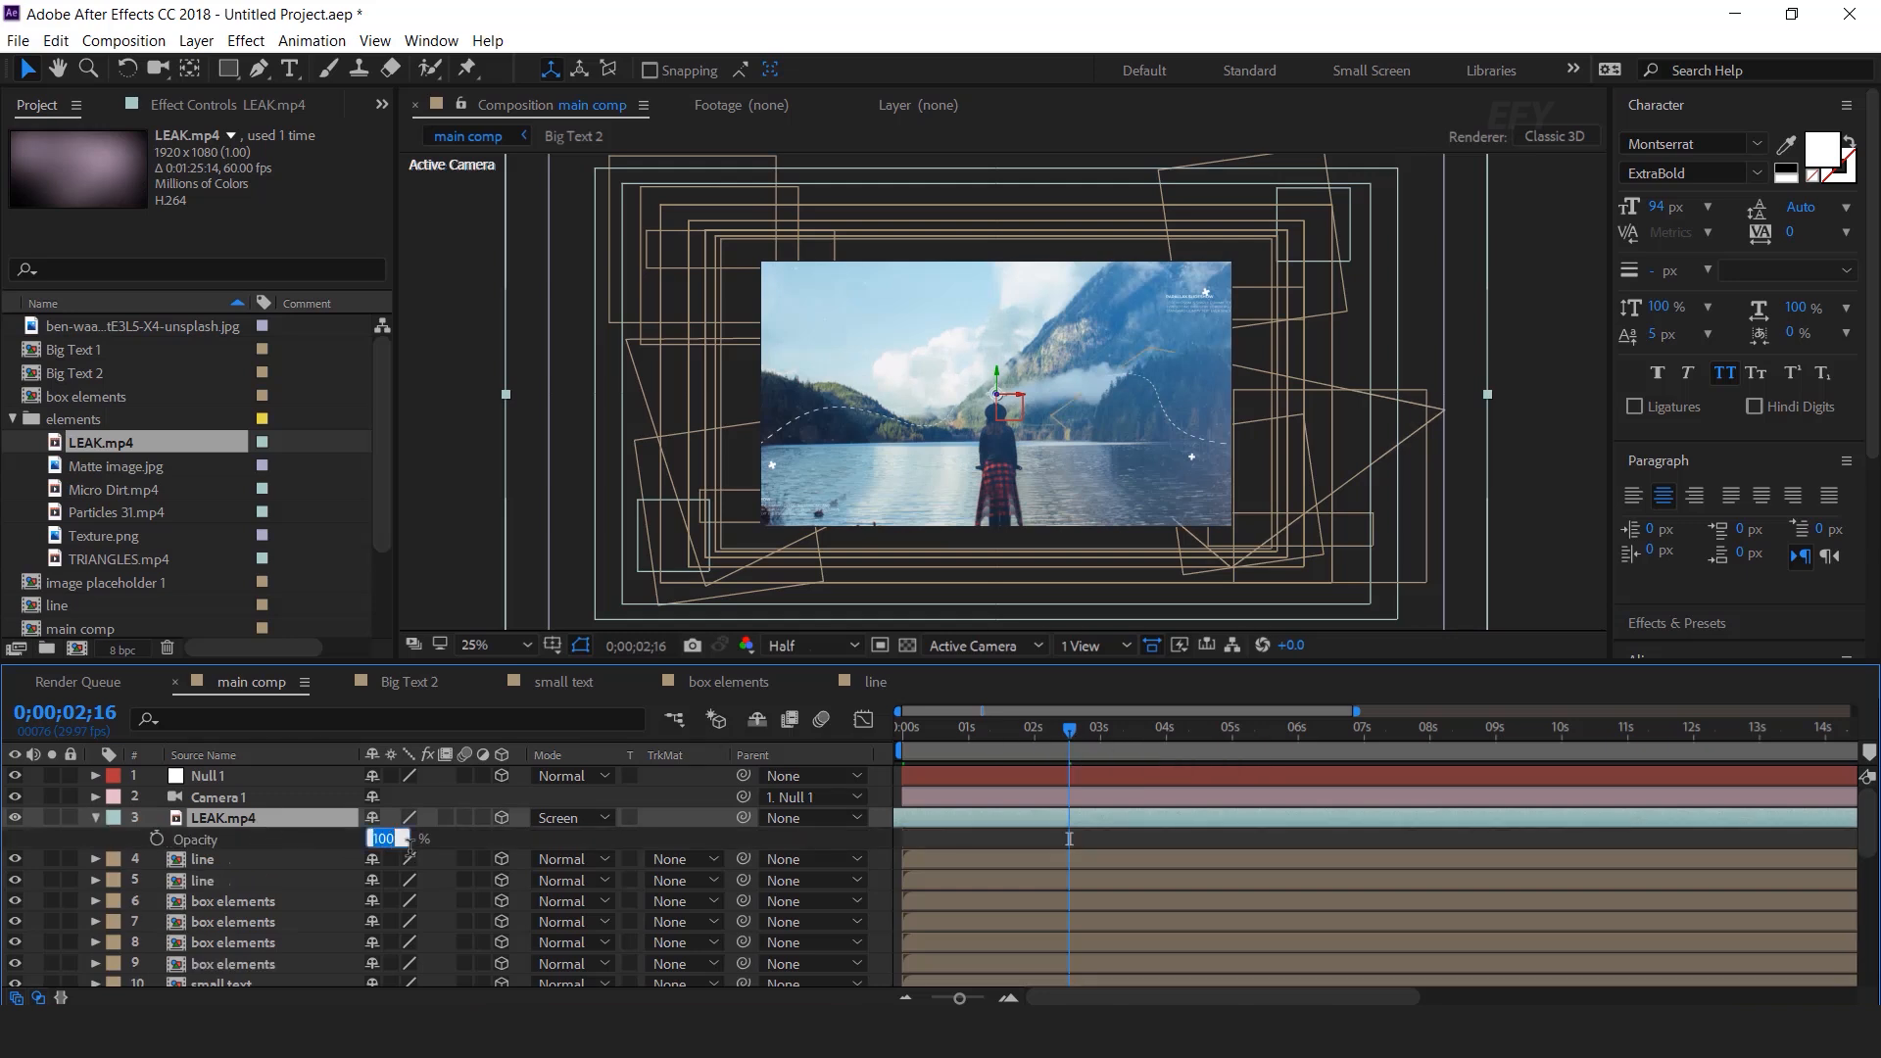
pyautogui.press('Return')
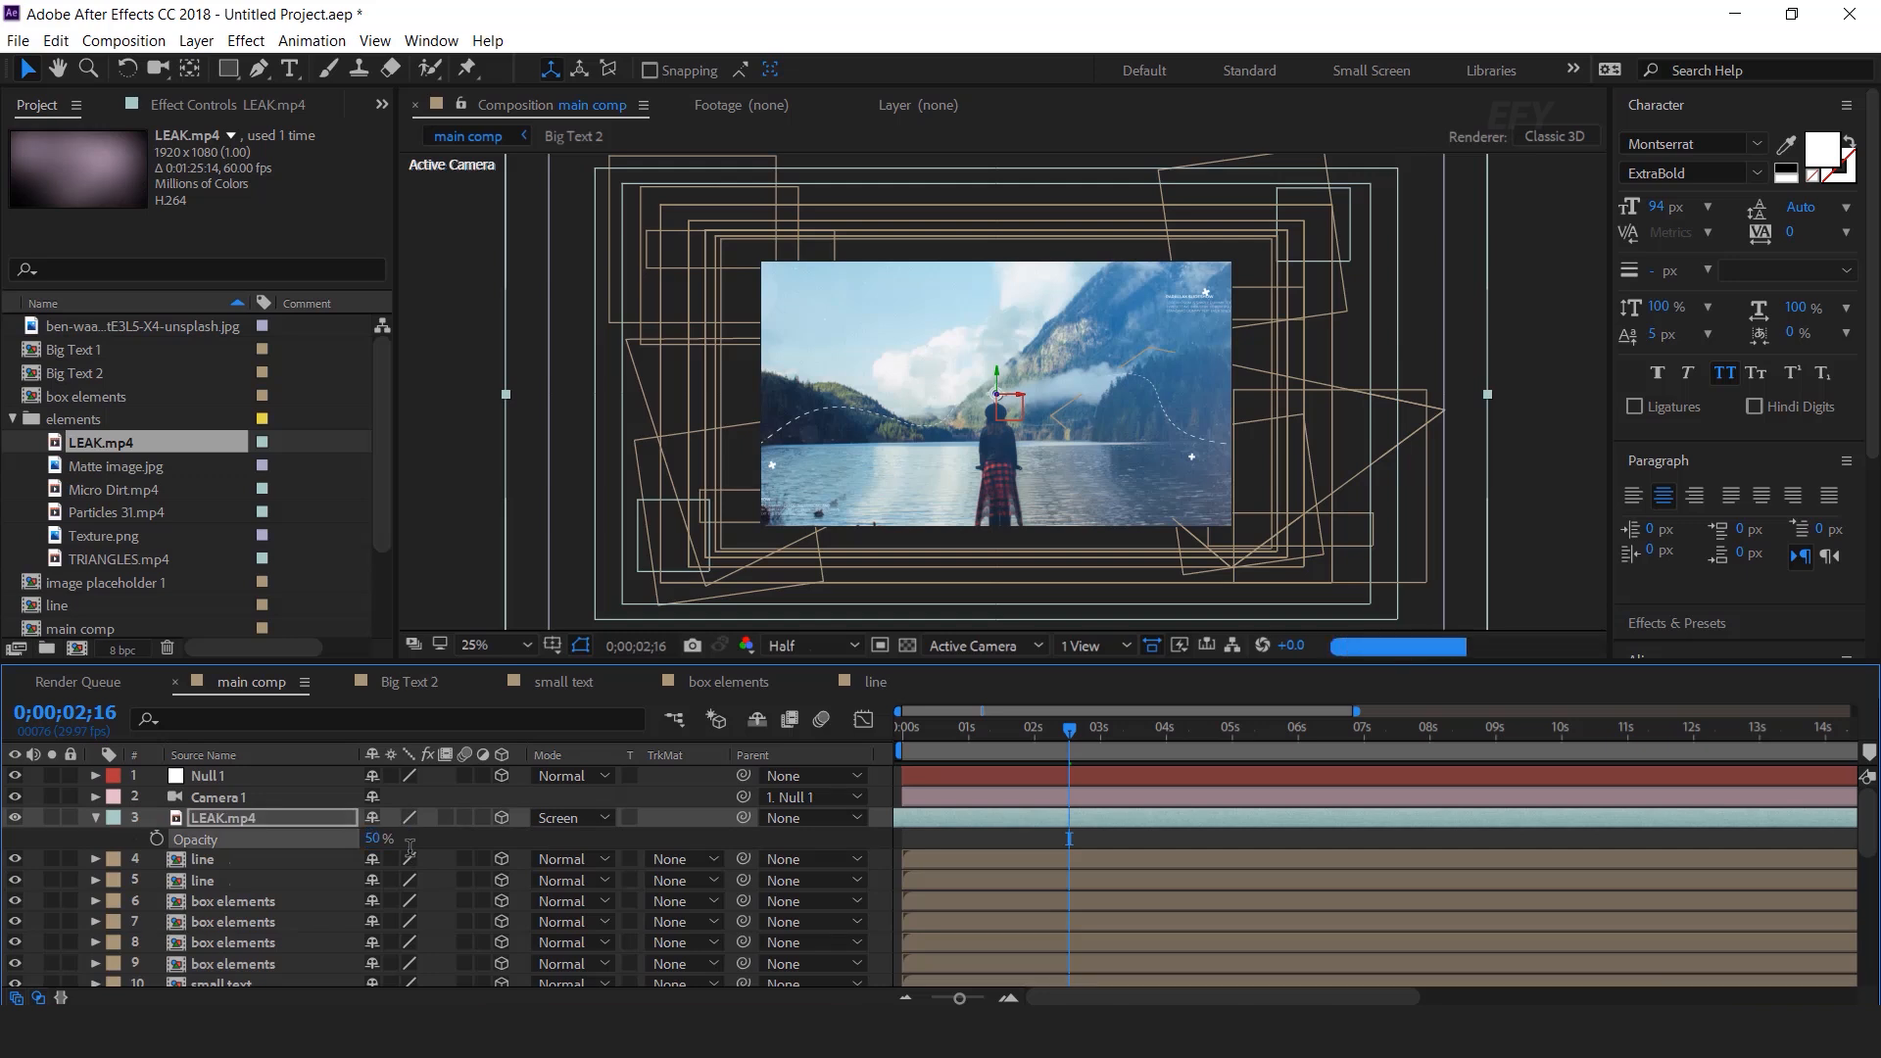
pyautogui.click(95, 818)
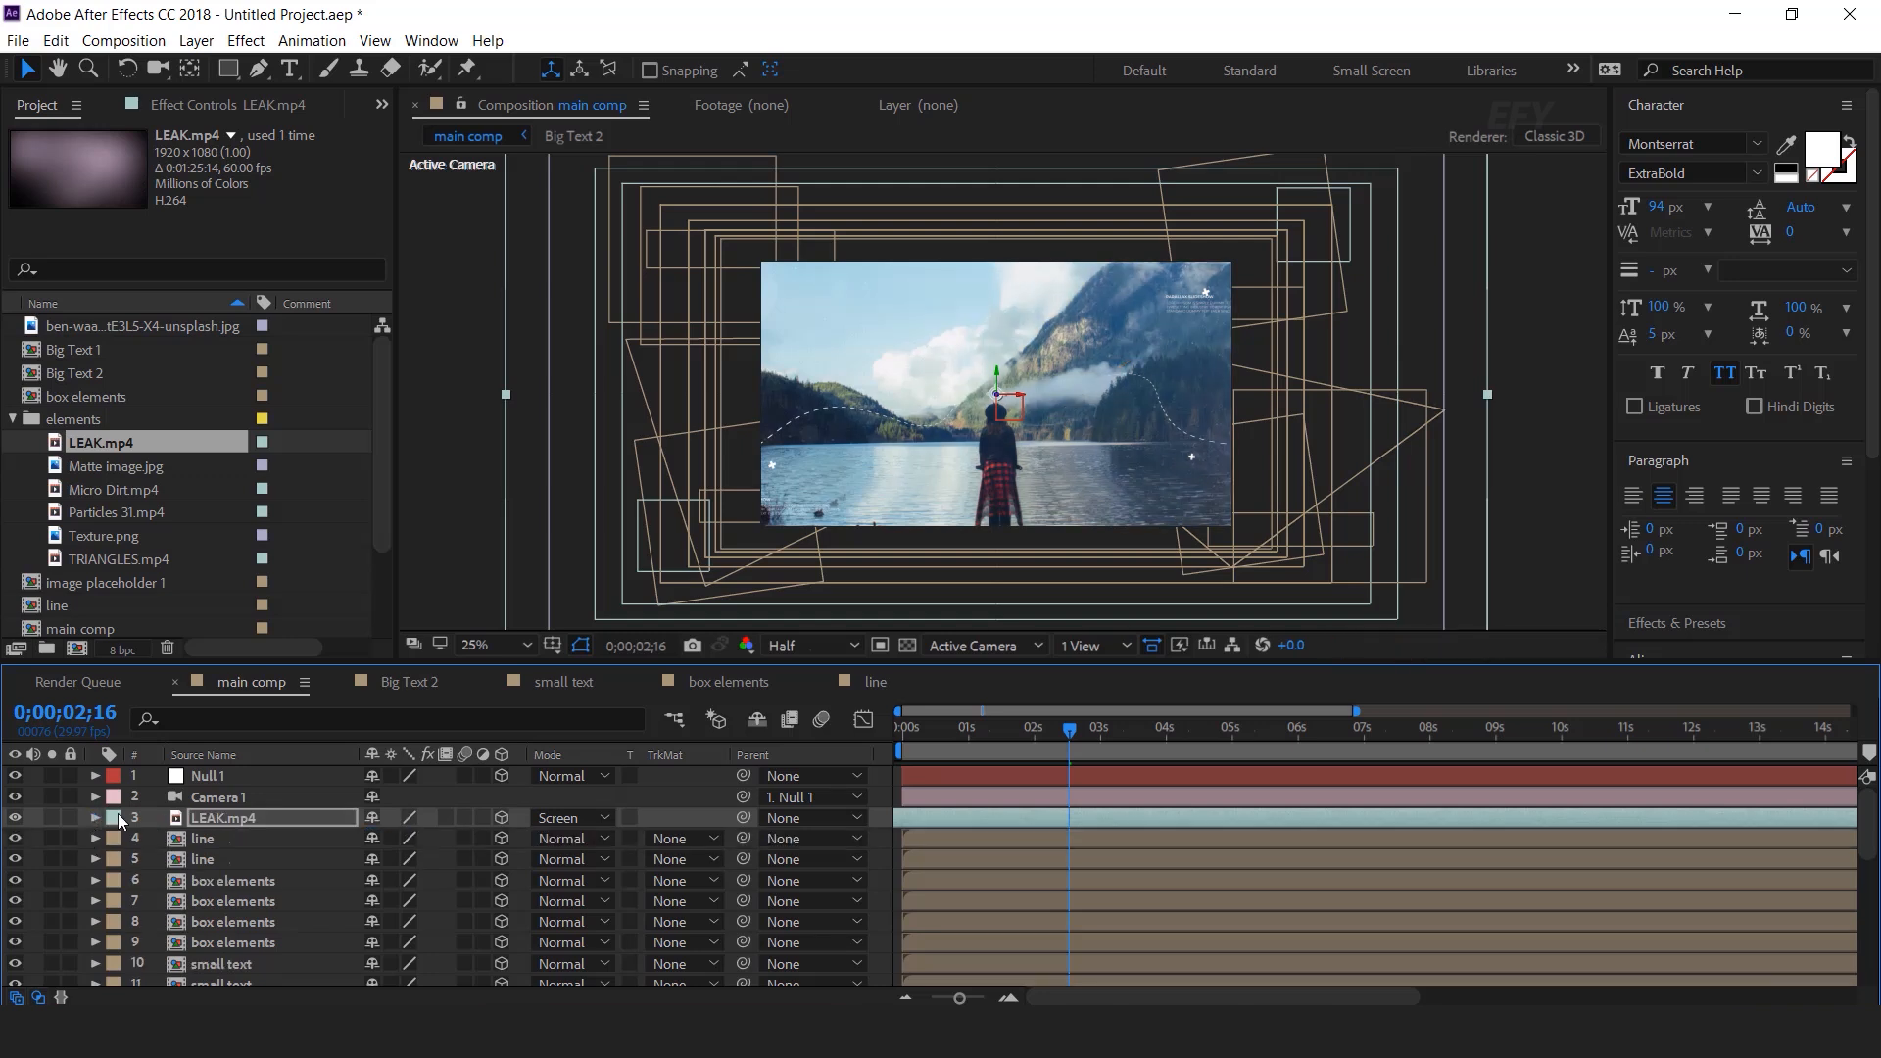
# Step: Add an adjustment layer at the top of main comp and apply the Curves effect to it
pyautogui.click(617, 549)
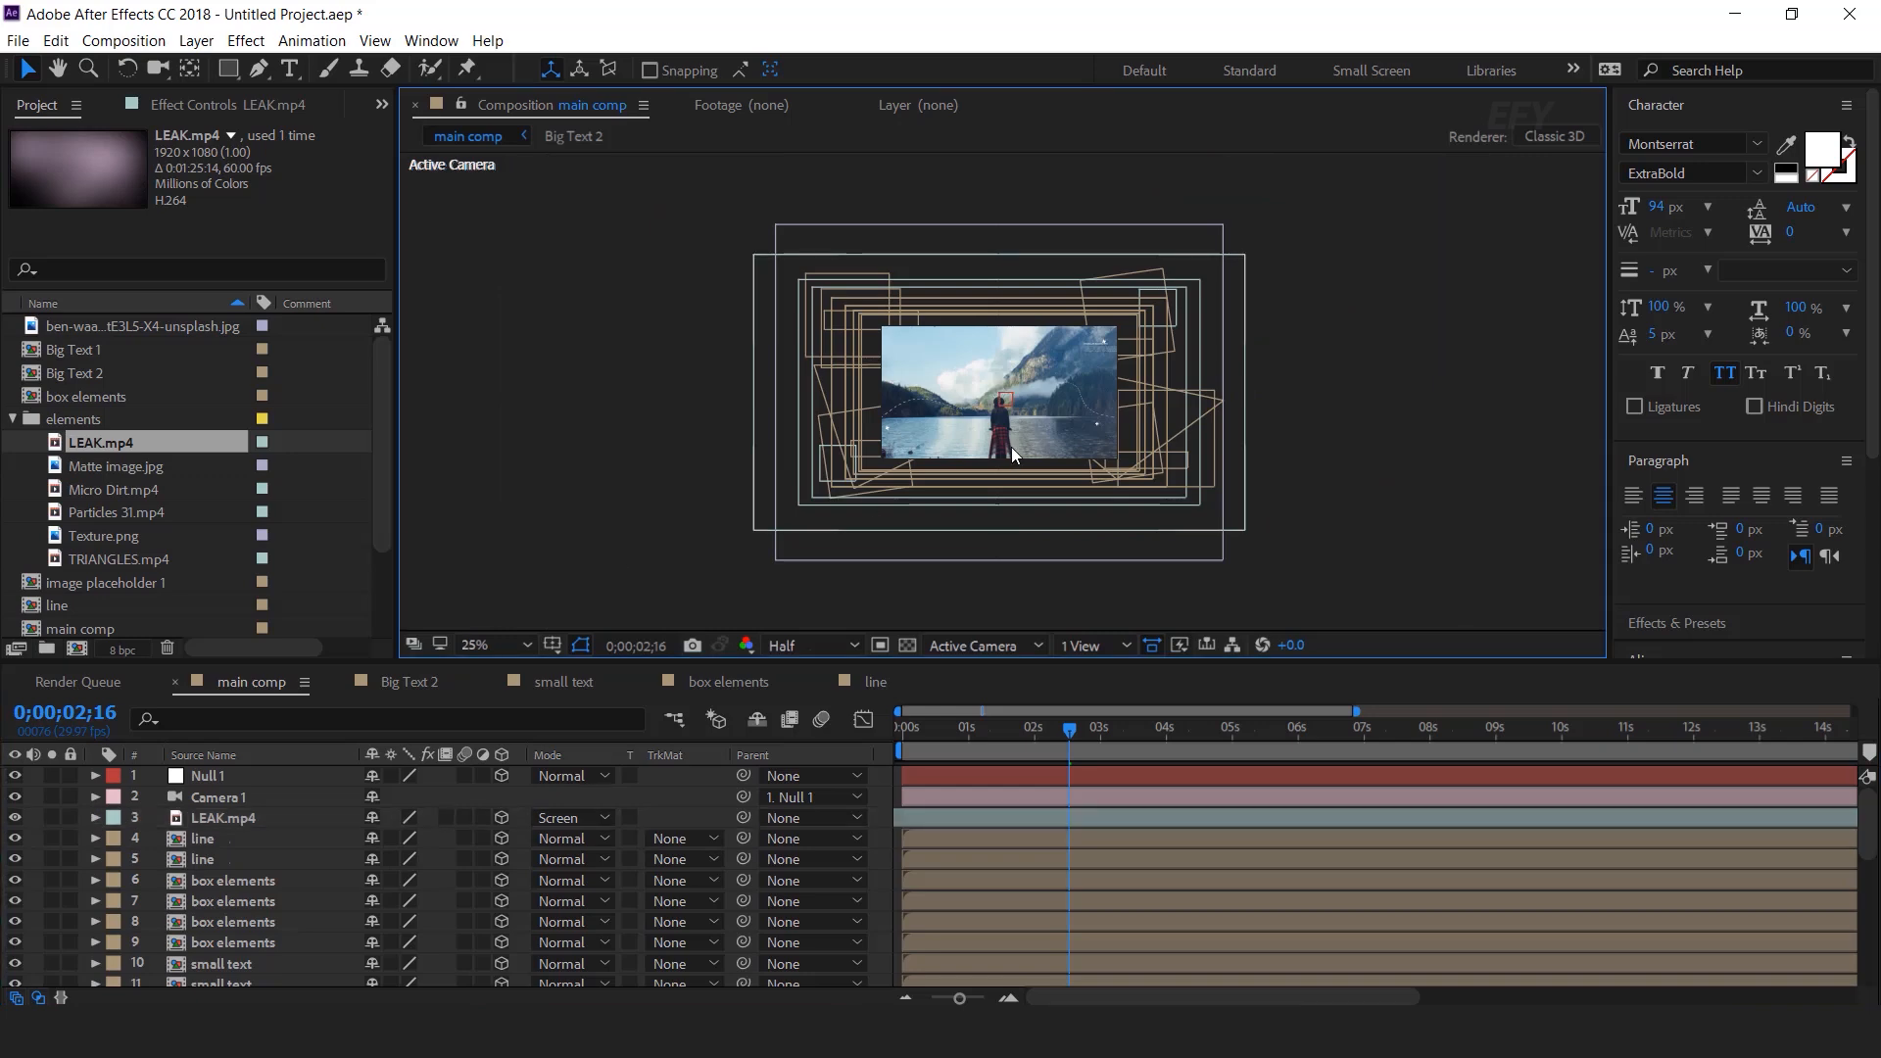
pyautogui.rightClick(878, 778)
pyautogui.moveTo(1077, 550)
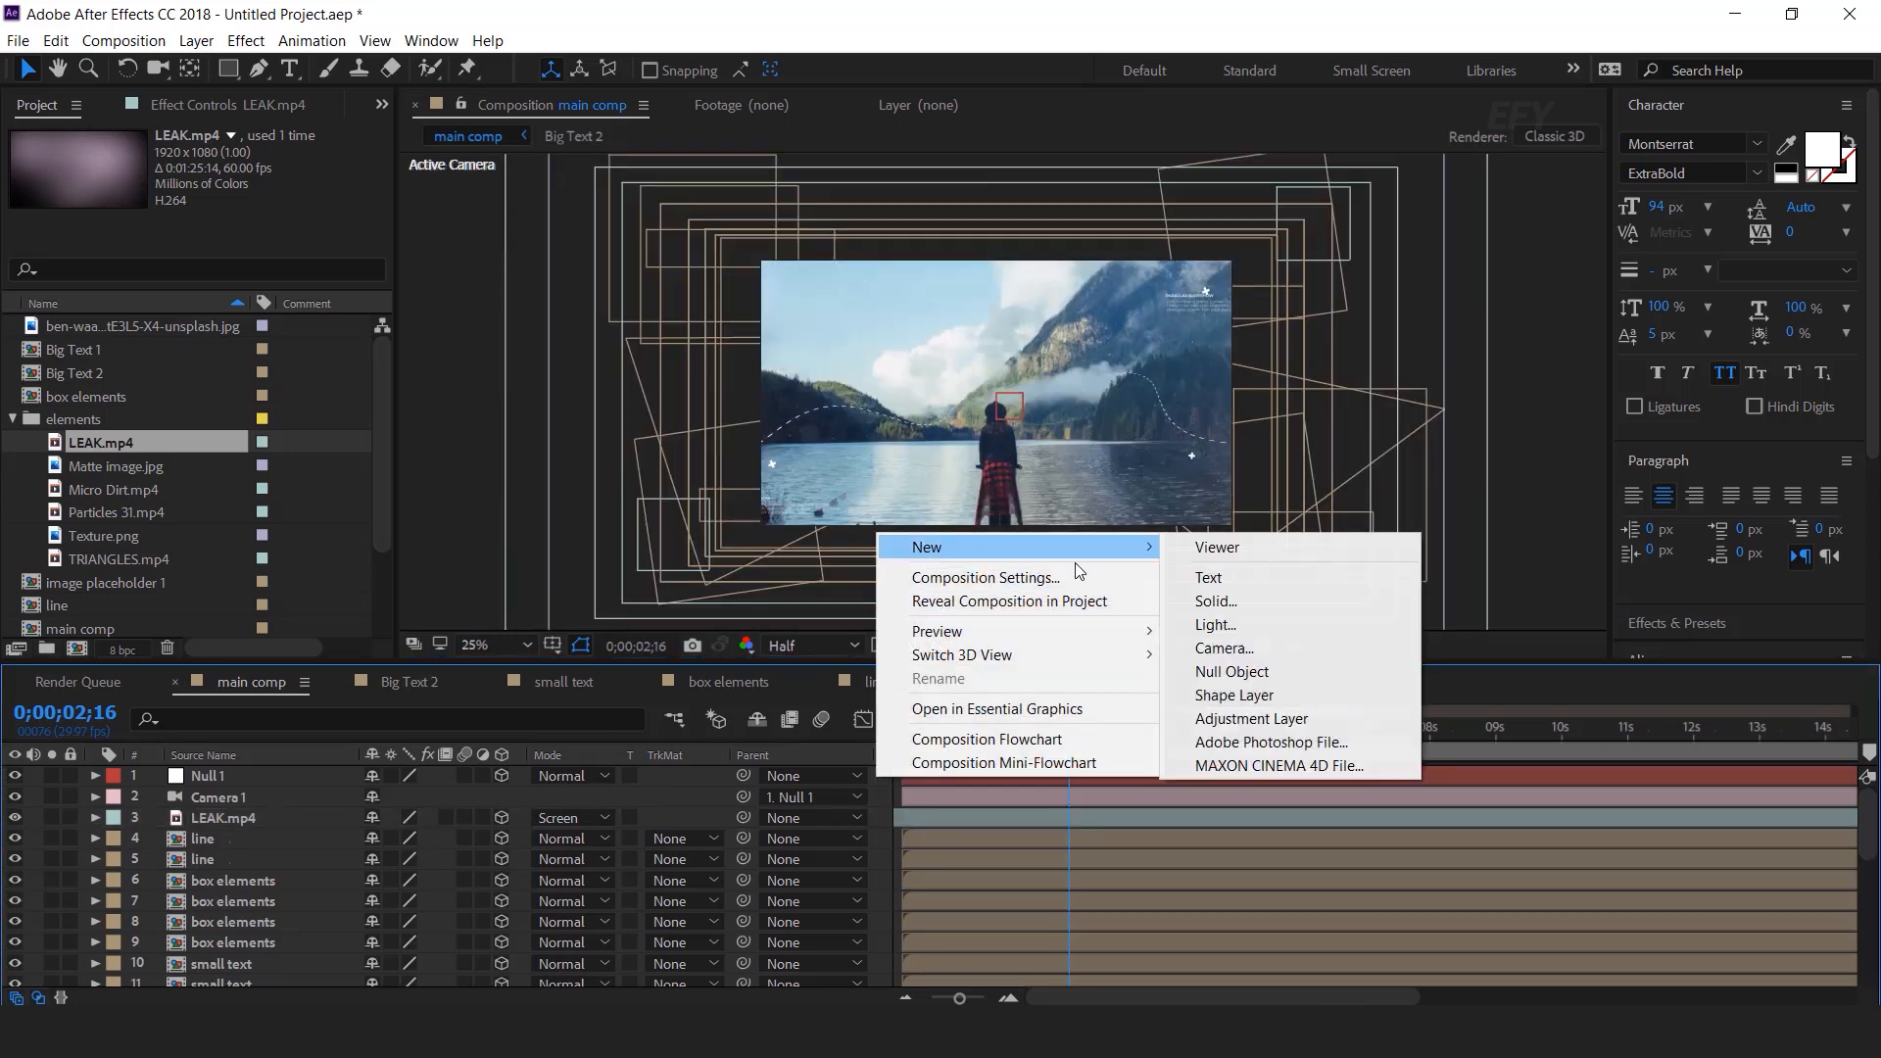
pyautogui.click(1261, 720)
pyautogui.hotkey('ctrl', 'space')
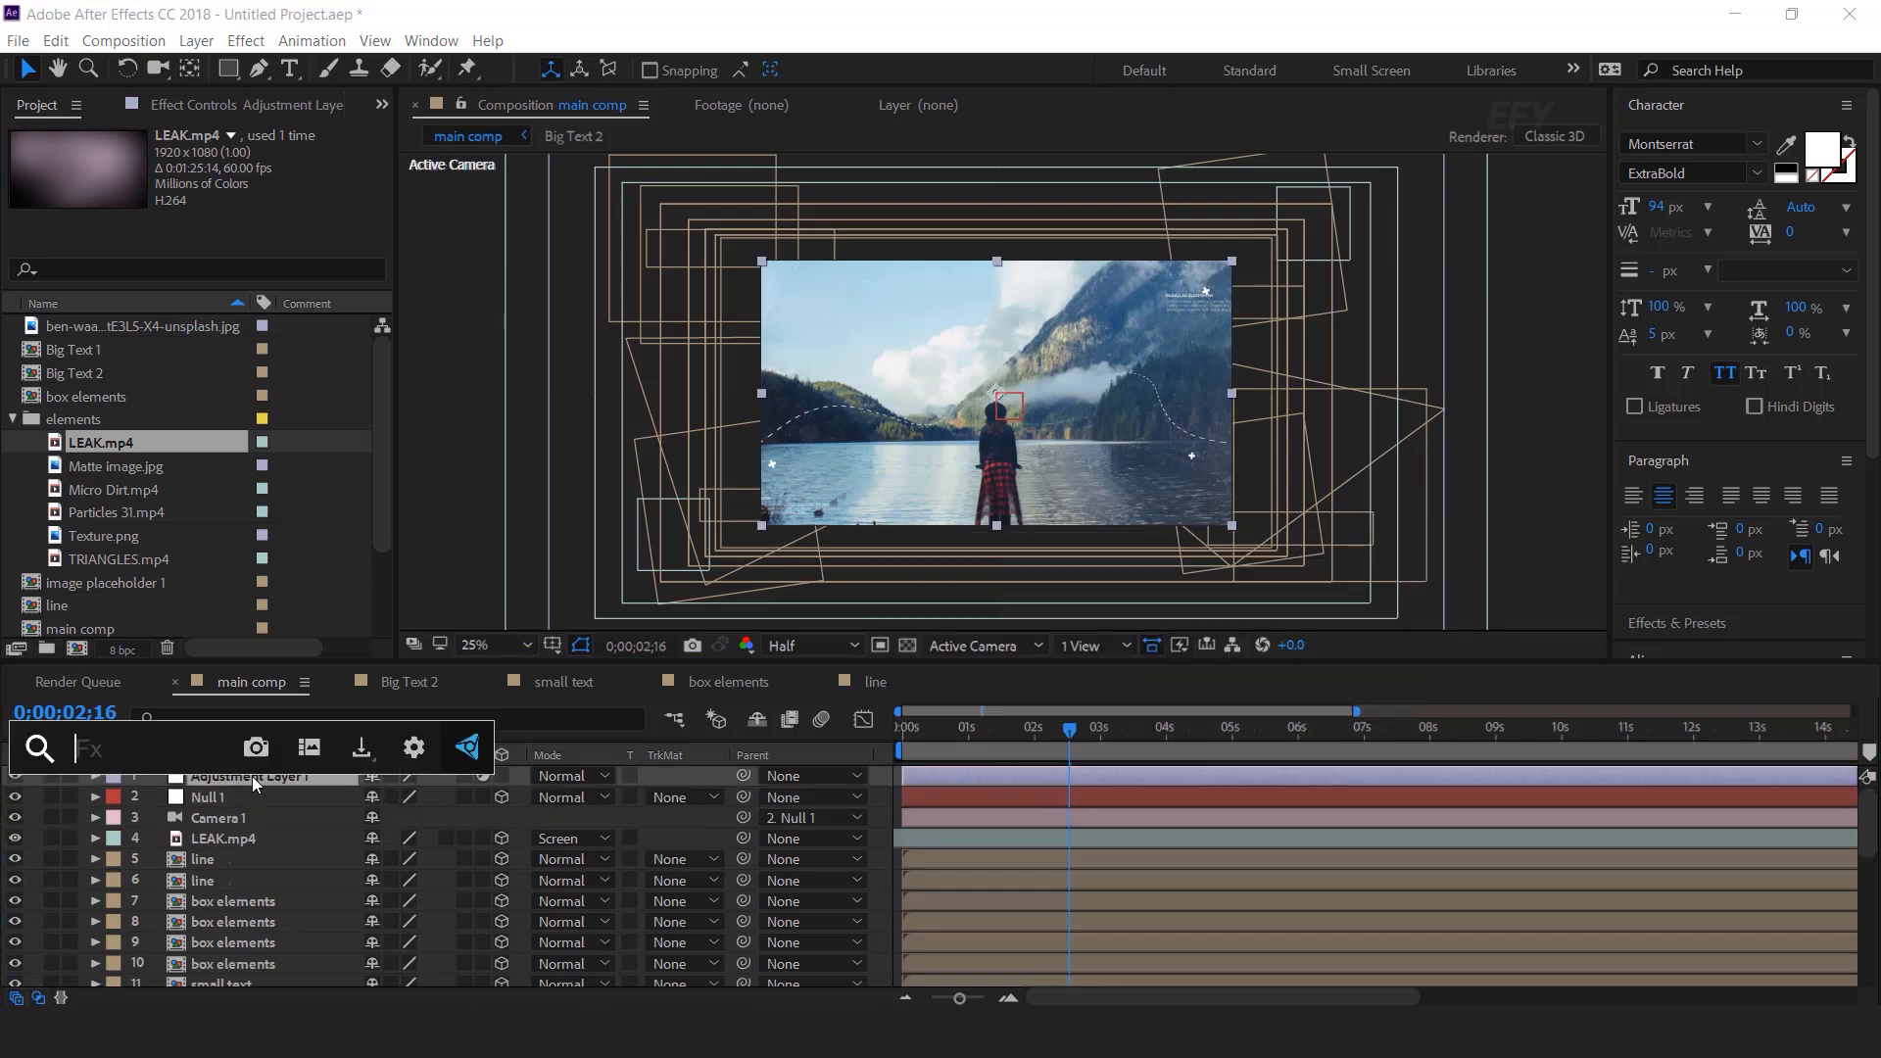
pyautogui.write('cur')
pyautogui.press('Return')
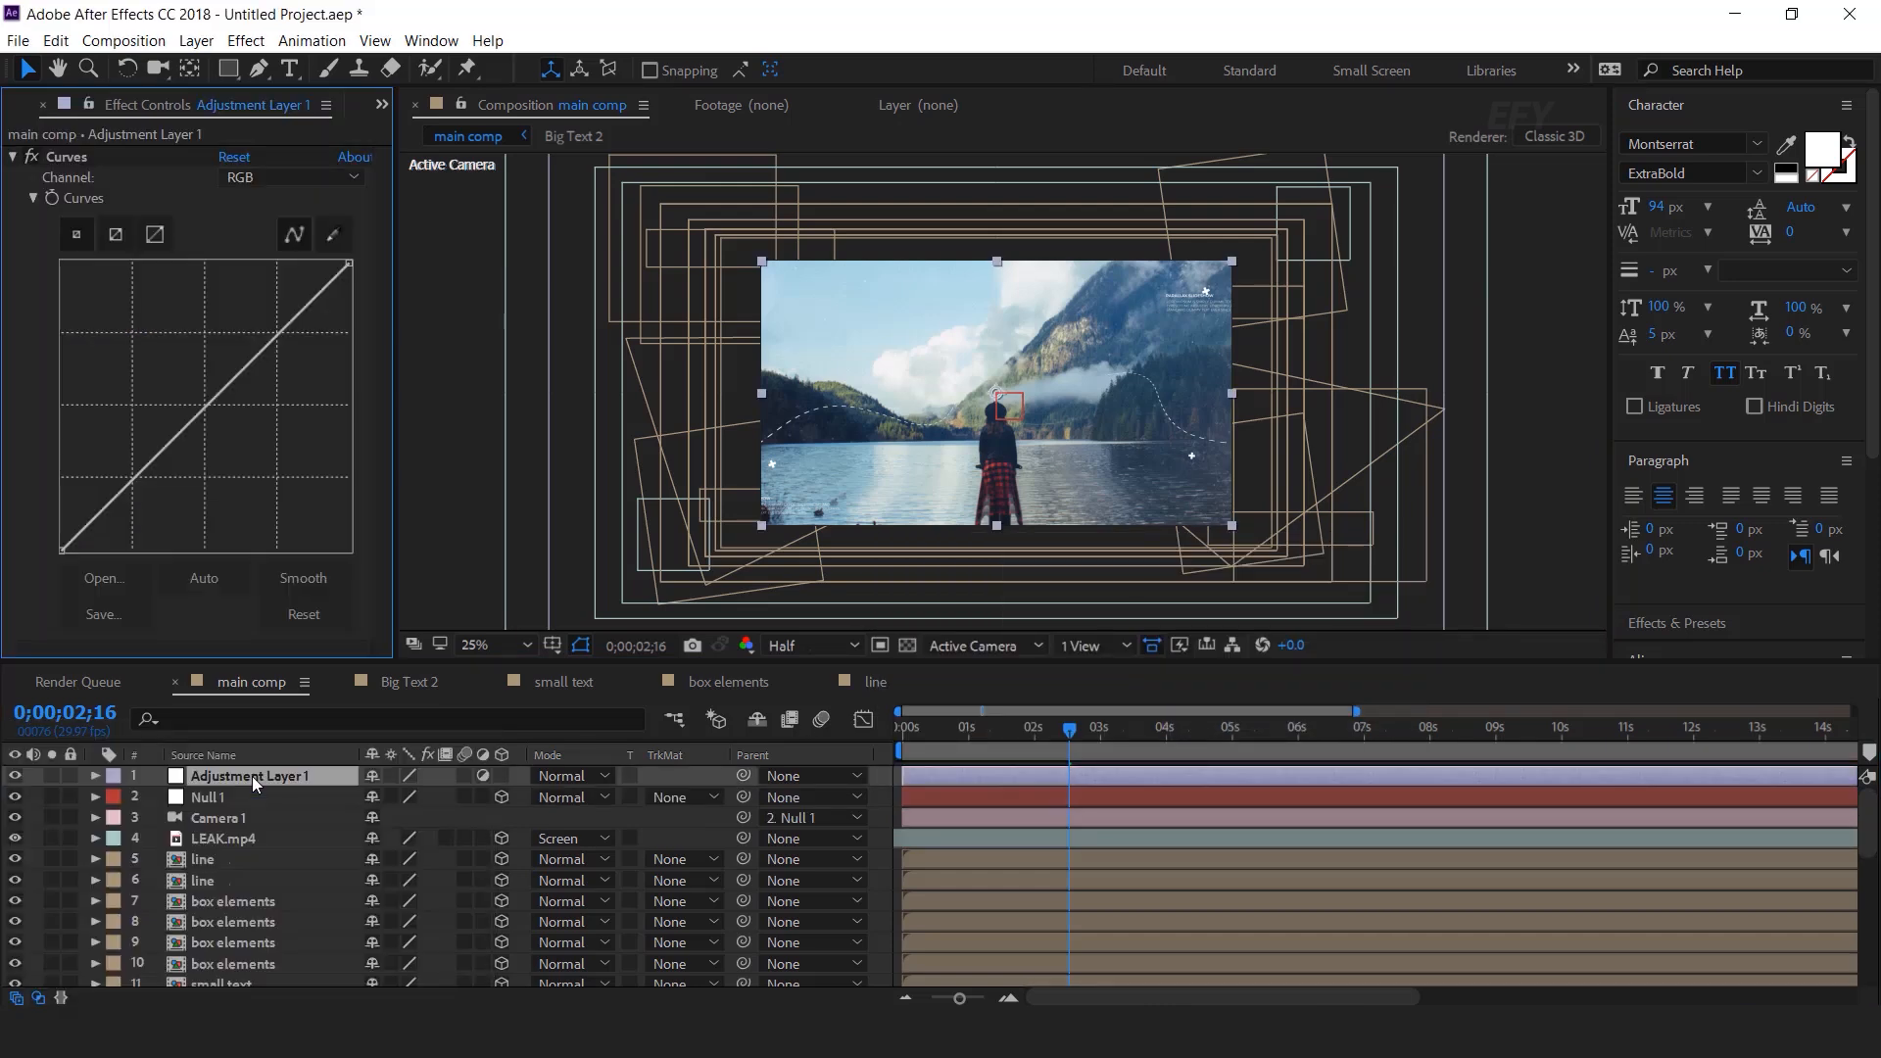
# Step: Shape the adjustment layer's RGB curve into a gentle S and adjust the shadow ends of the Red and Blue curves
pyautogui.moveTo(149, 464); pyautogui.dragTo(149, 487)
pyautogui.moveTo(270, 343); pyautogui.dragTo(274, 330)
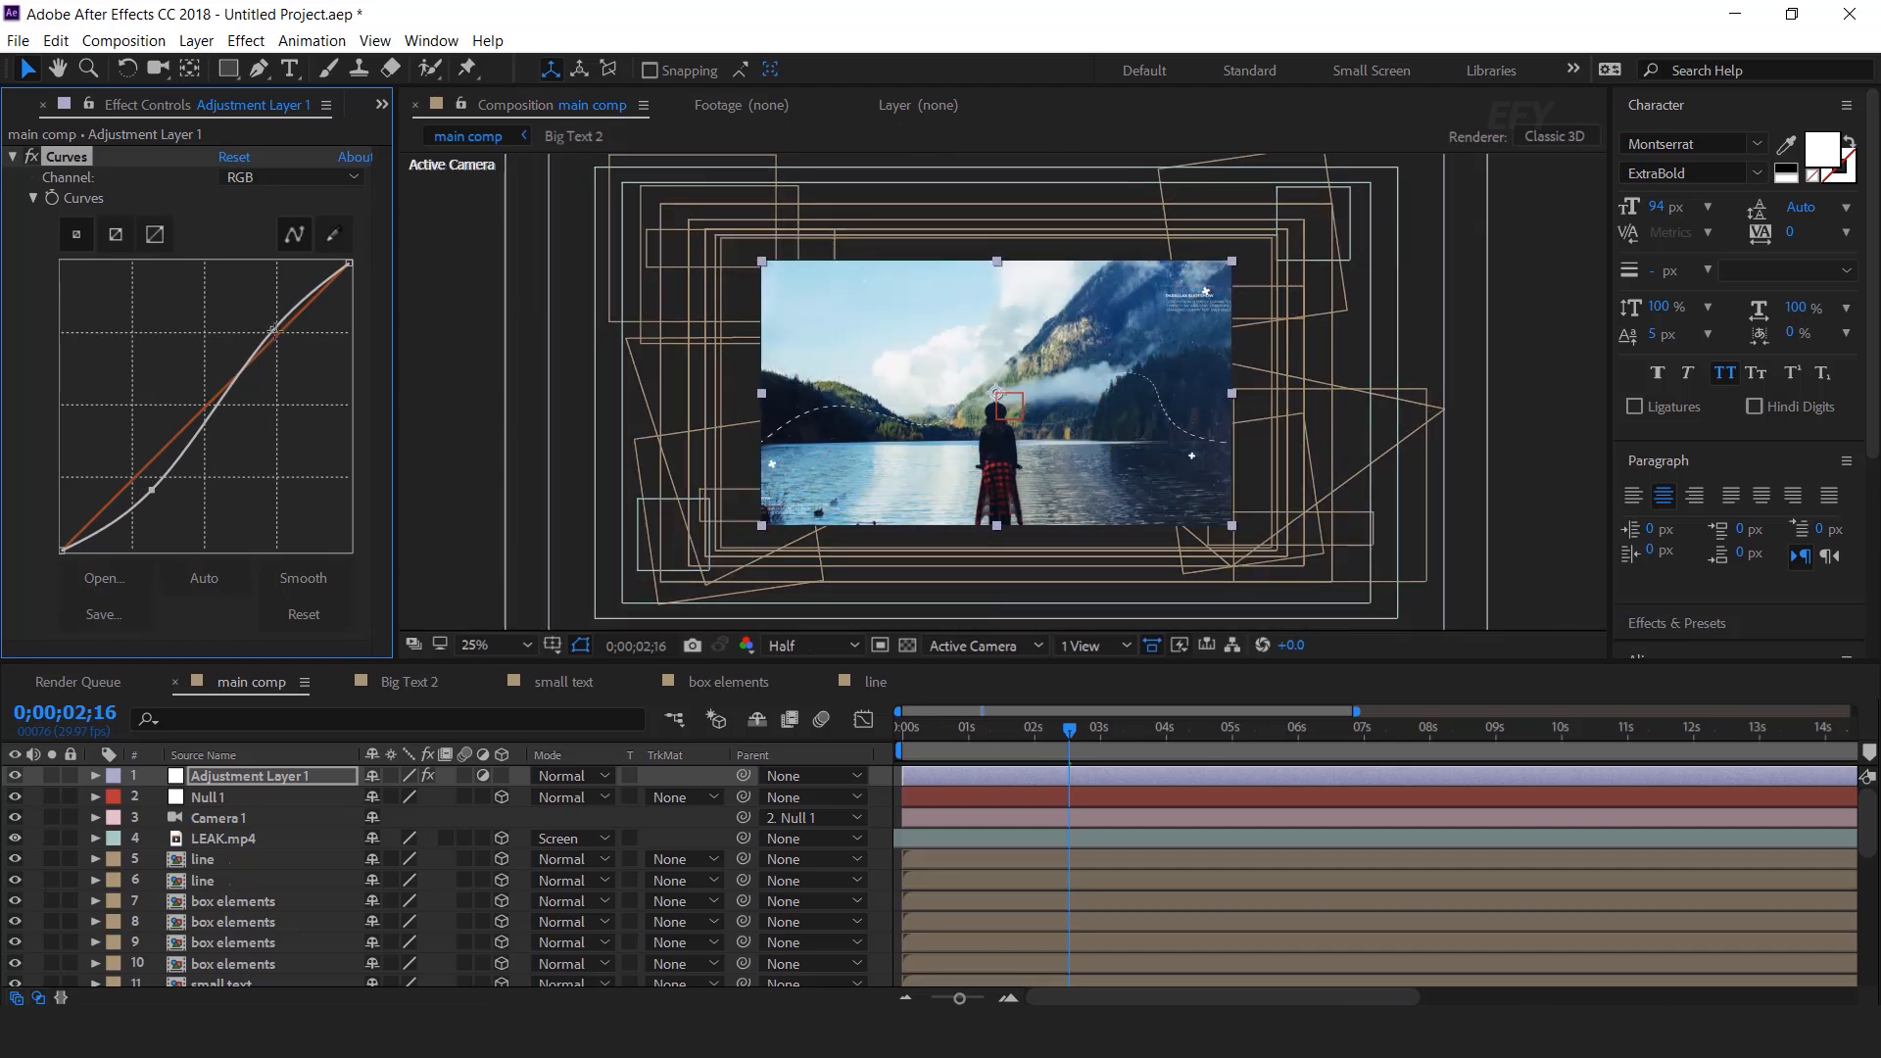
pyautogui.click(294, 178)
pyautogui.click(257, 218)
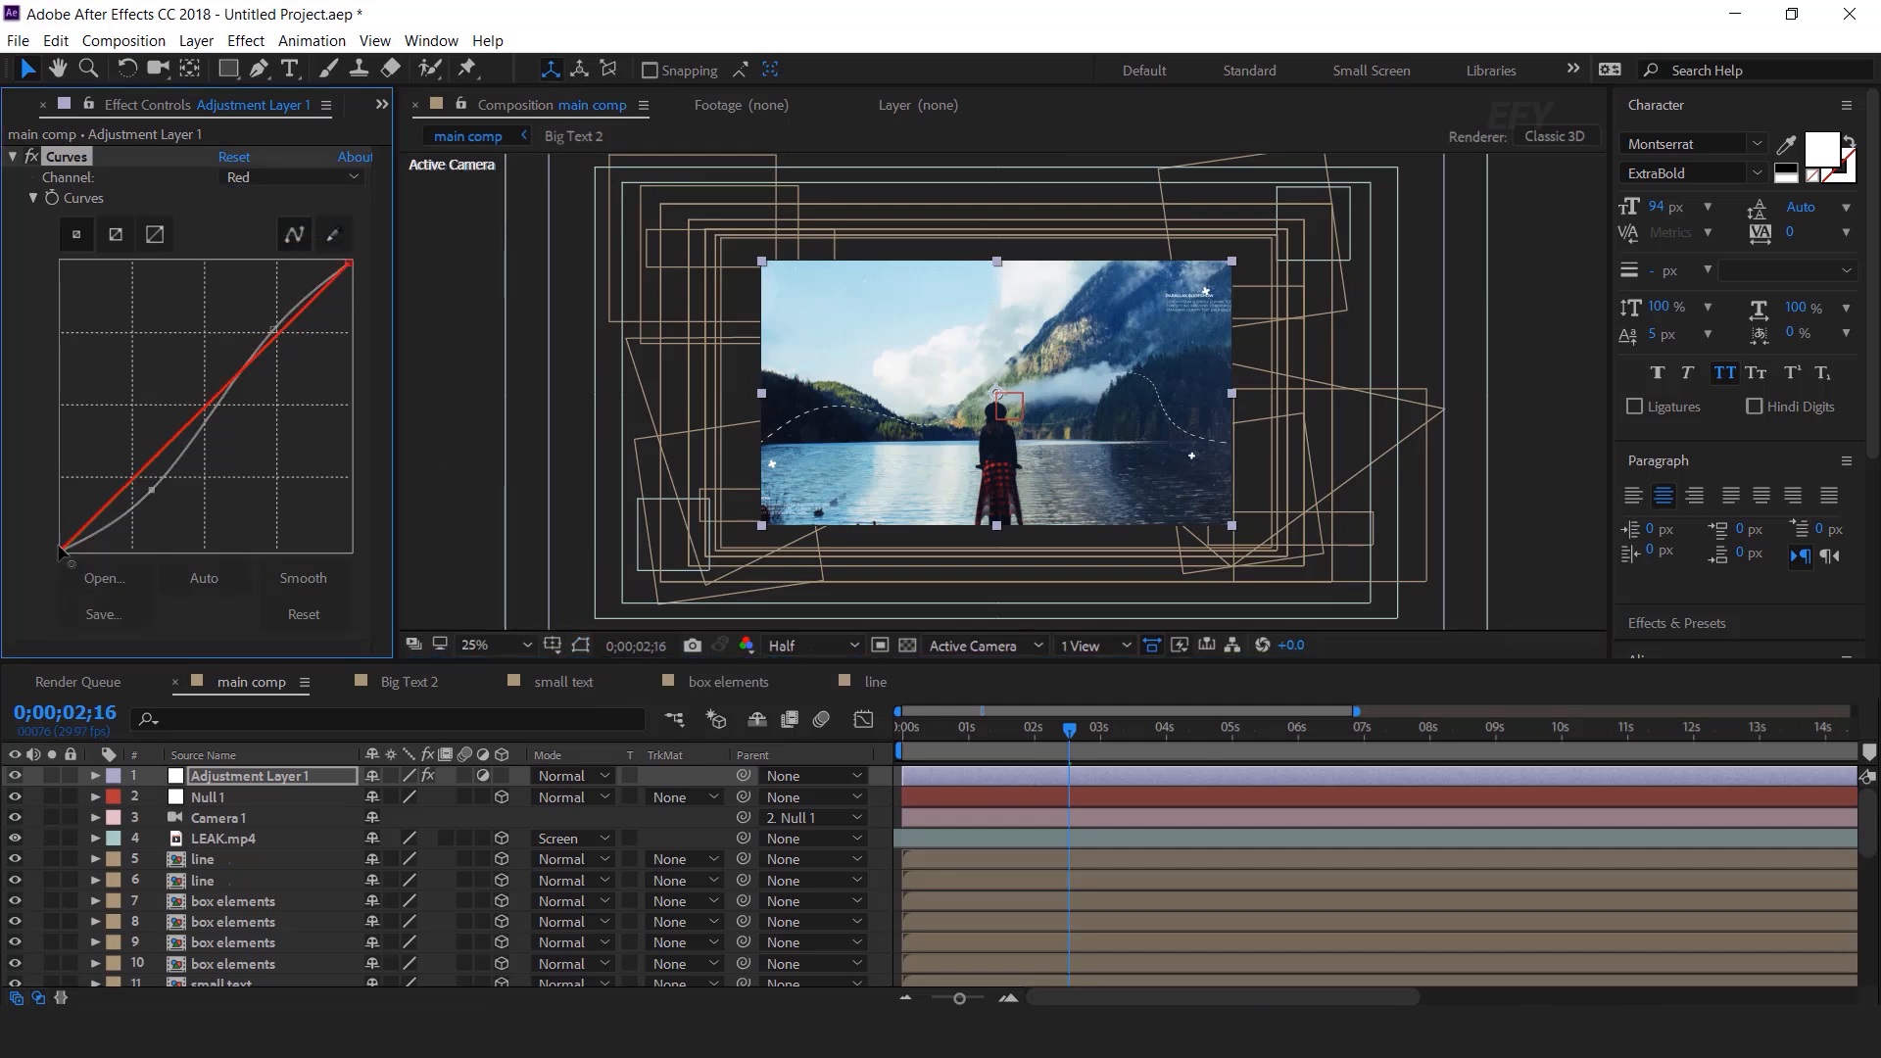
pyautogui.click(293, 177)
pyautogui.click(259, 273)
pyautogui.moveTo(60, 549); pyautogui.dragTo(62, 554)
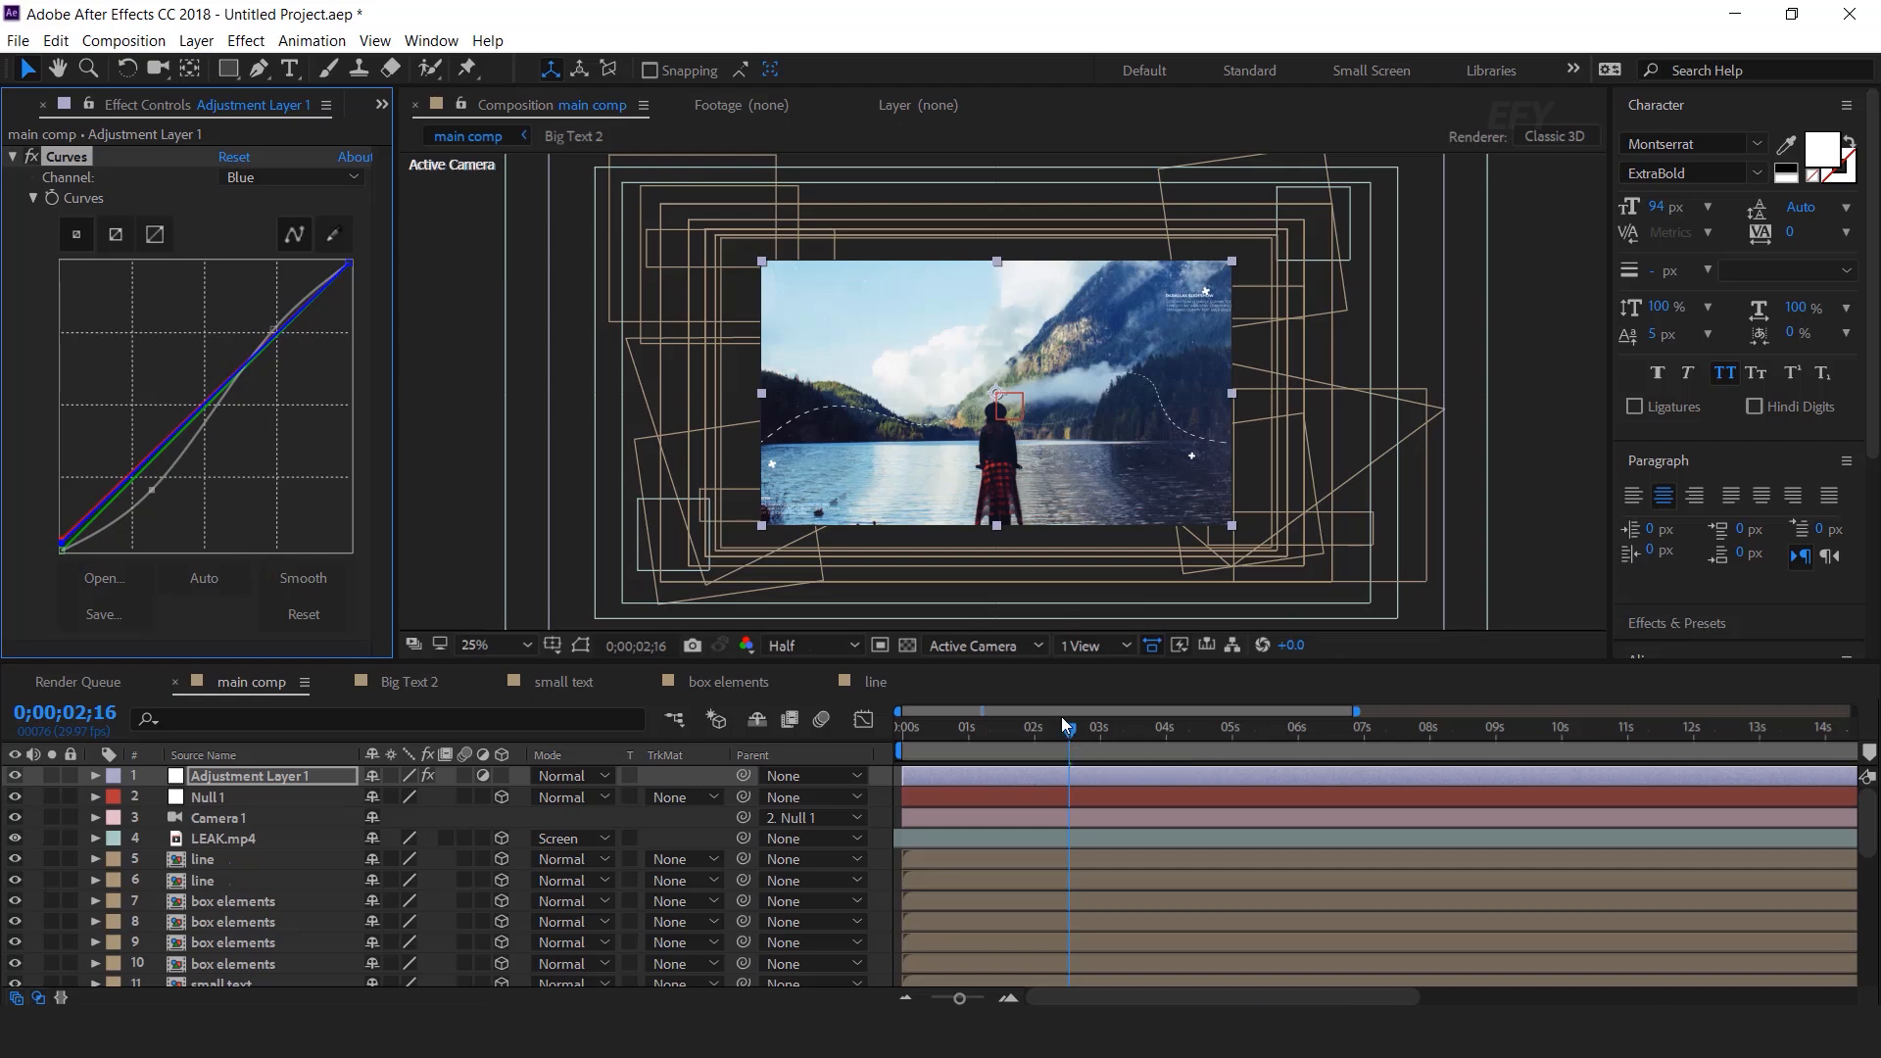
# Step: Move the current time to 0;00;00;10, save the project and inspect the graded frame at 50% magnification
pyautogui.moveTo(1085, 730); pyautogui.dragTo(927, 737)
pyautogui.hotkey('ctrl', 's')
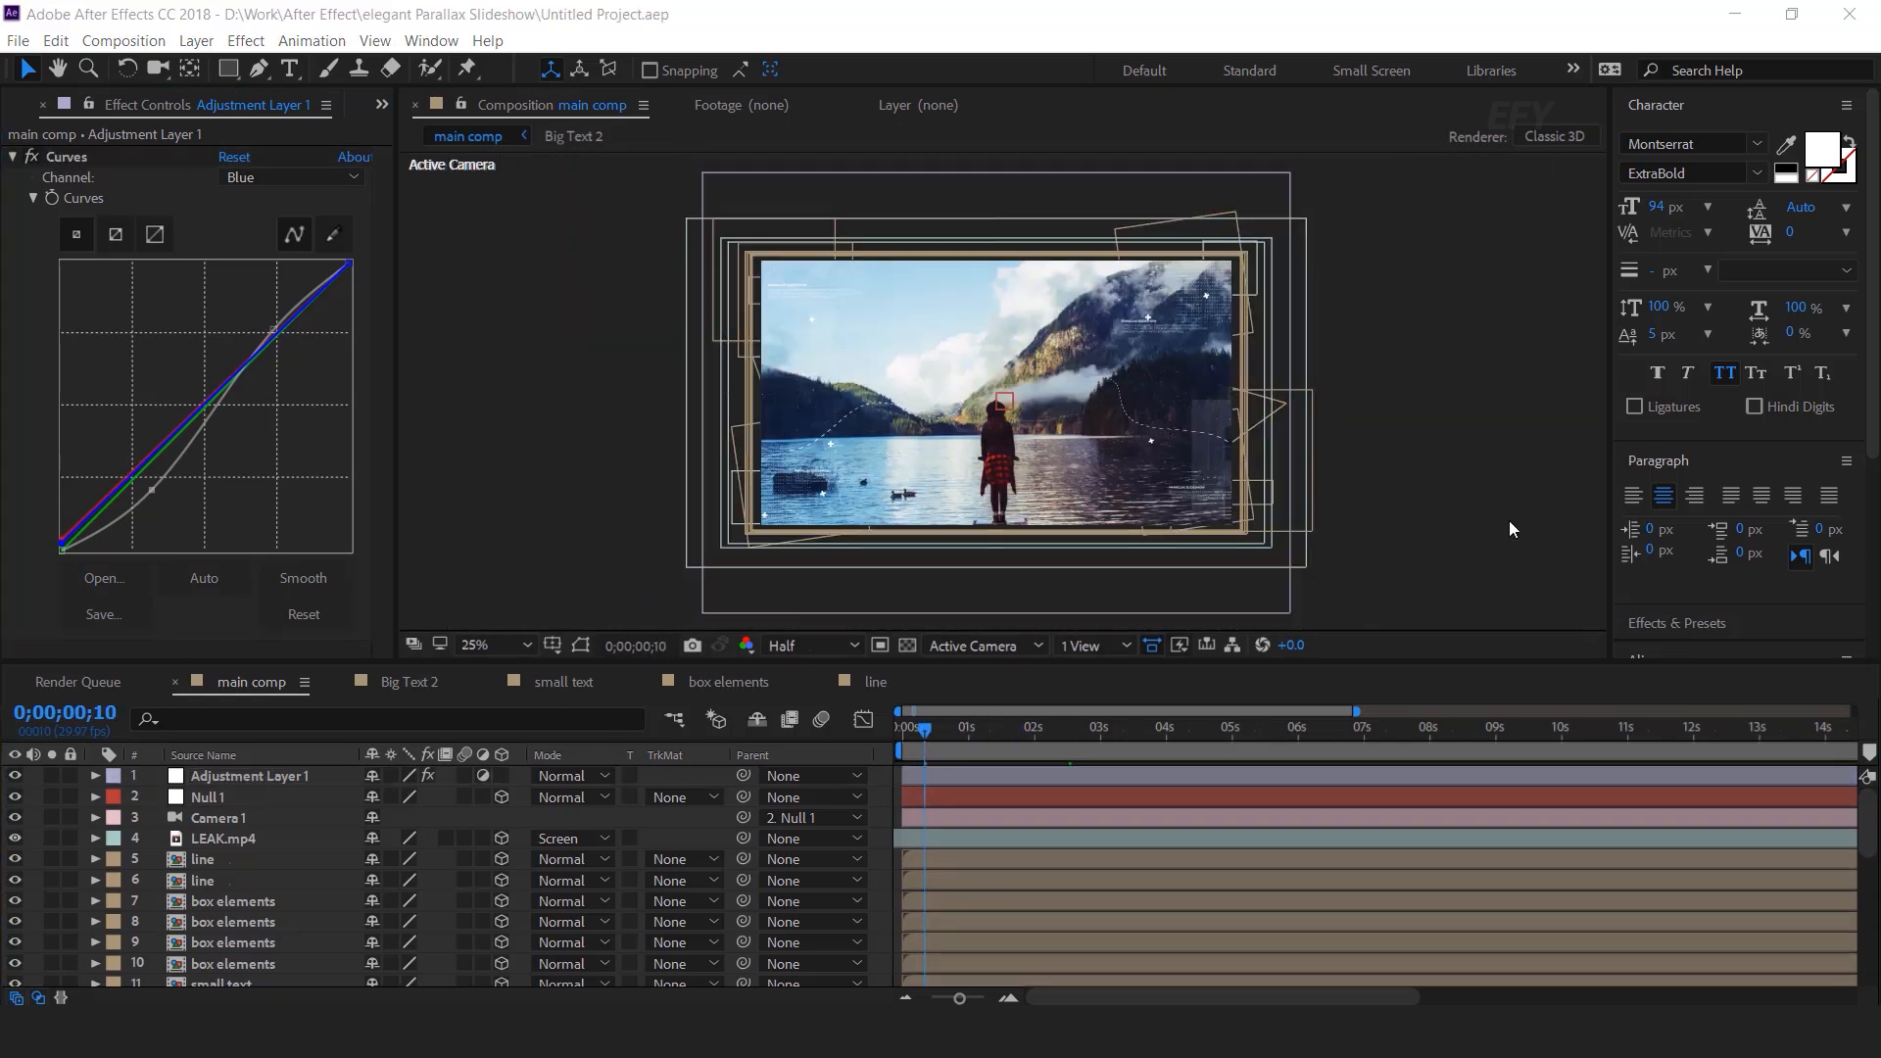
pyautogui.scroll(2, 995, 417)
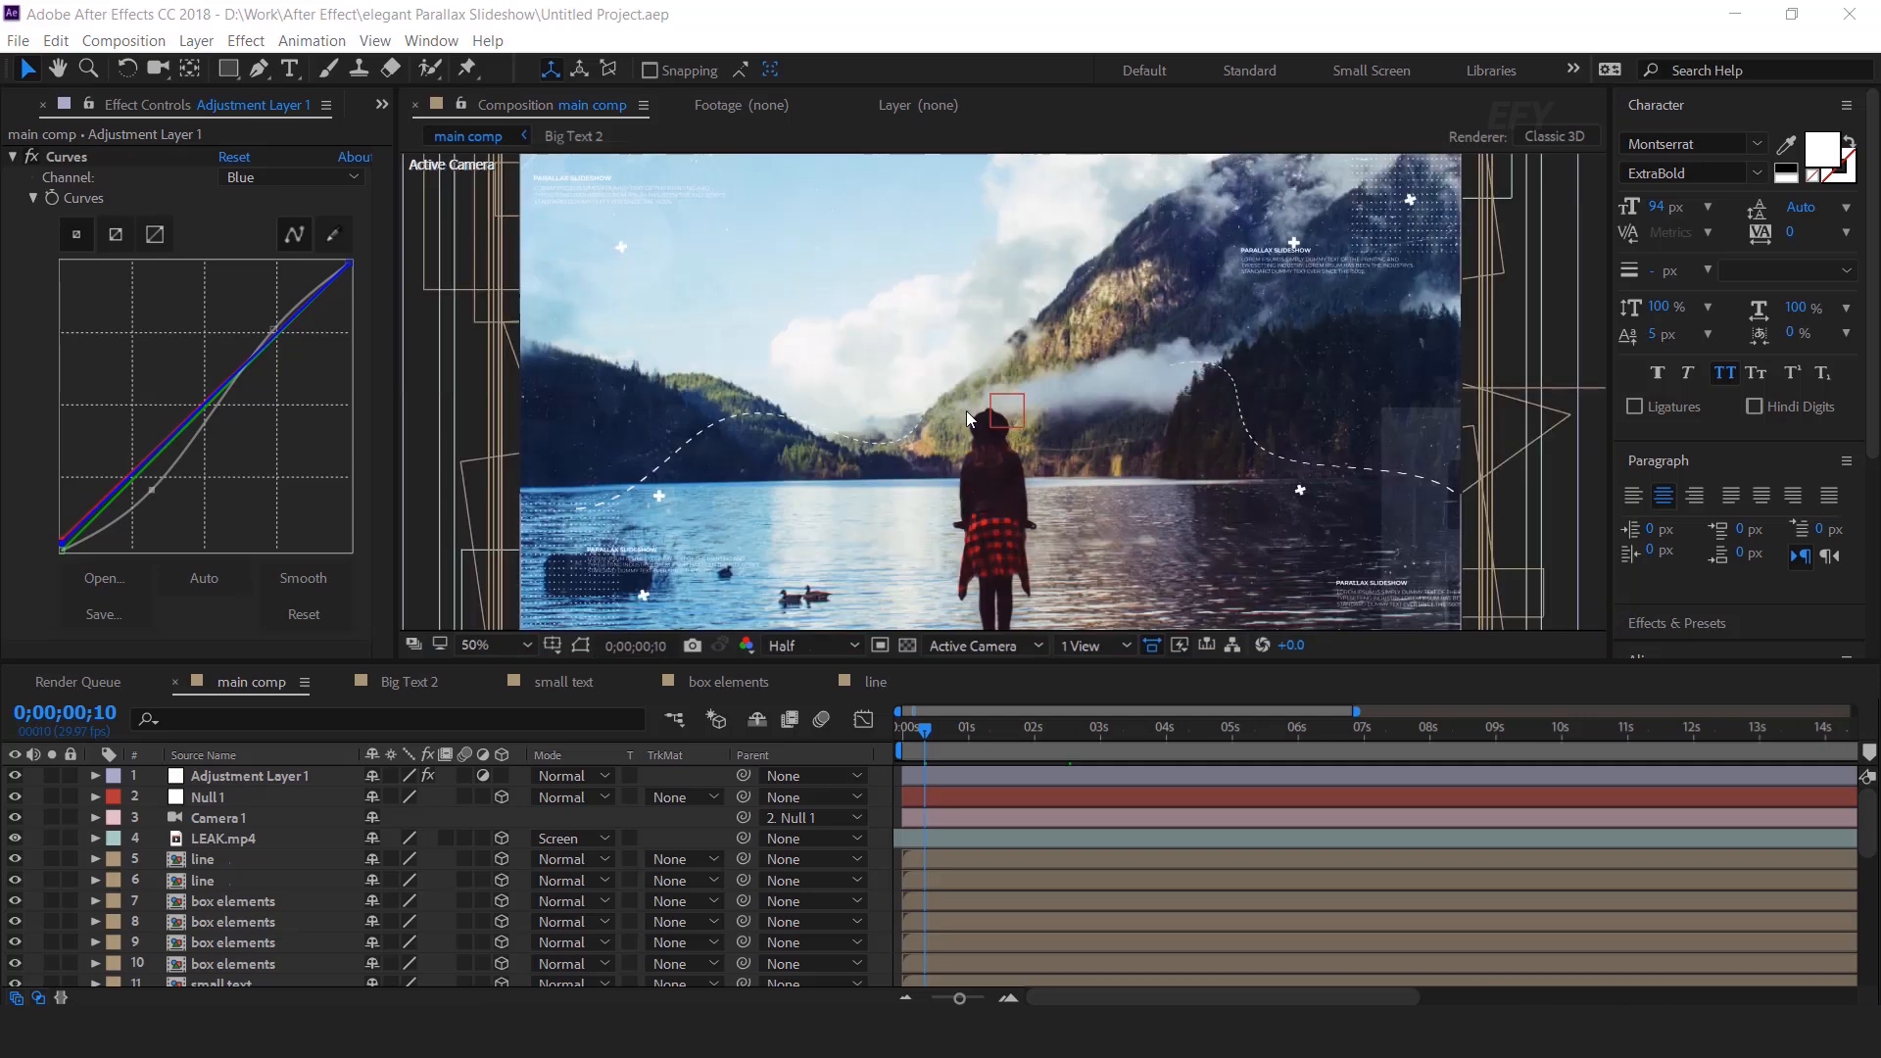
# Step: Create a 1920 x 1080, 29.97 fps composition named "main text 1" with a duration of 0;00;30;09
pyautogui.click(23, 105)
pyautogui.click(14, 420)
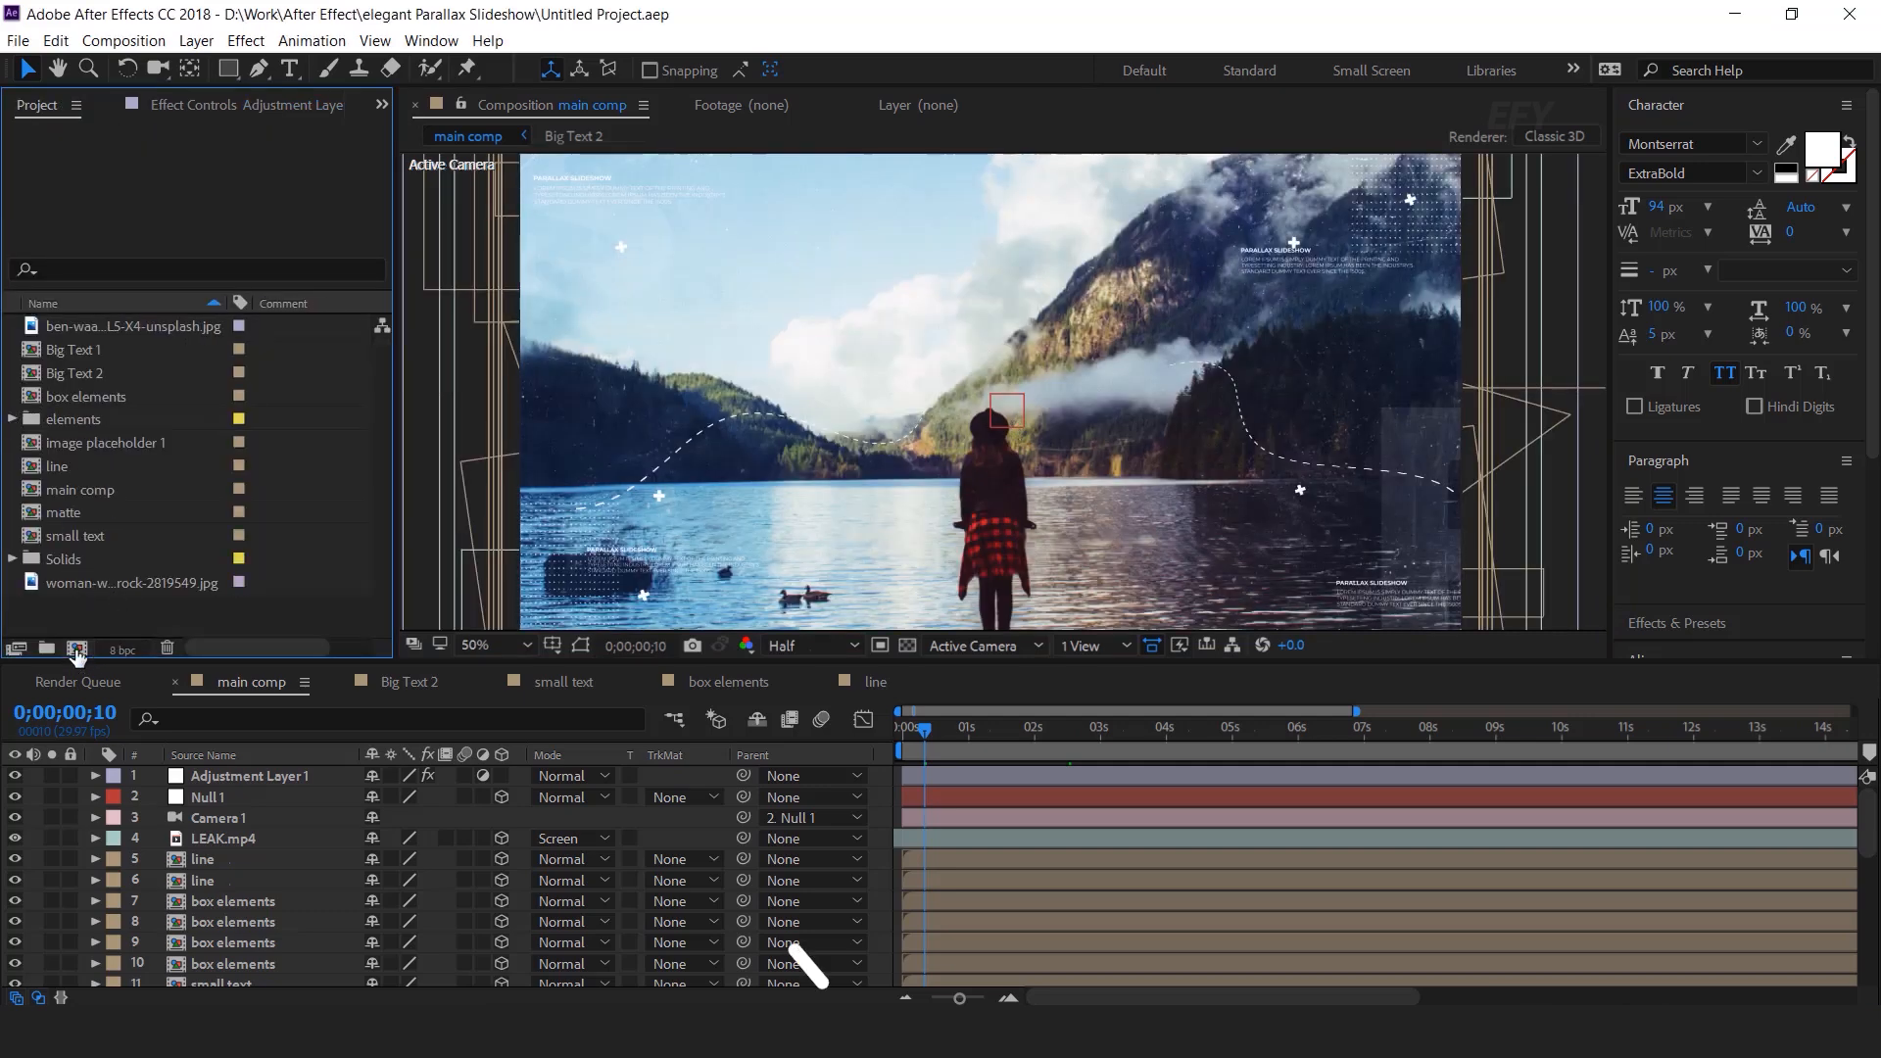
pyautogui.click(77, 648)
pyautogui.write('main text 1')
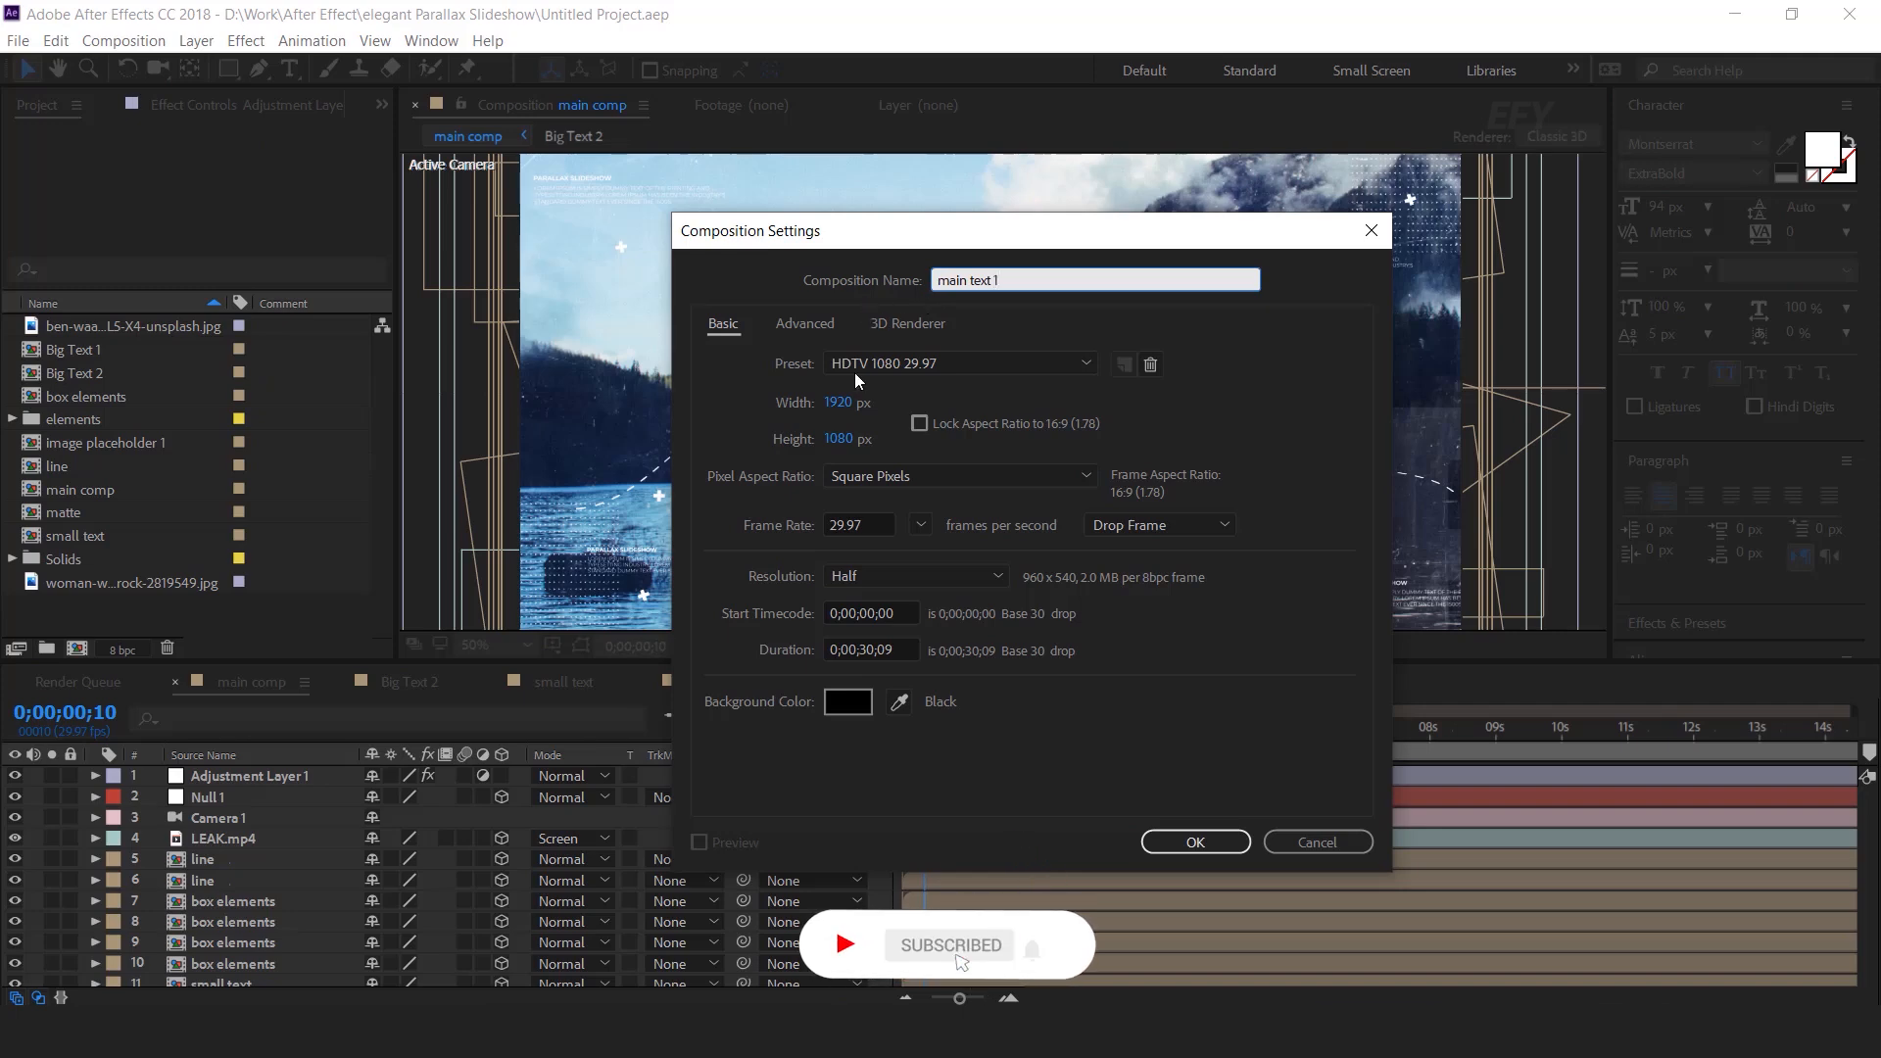
pyautogui.click(1207, 842)
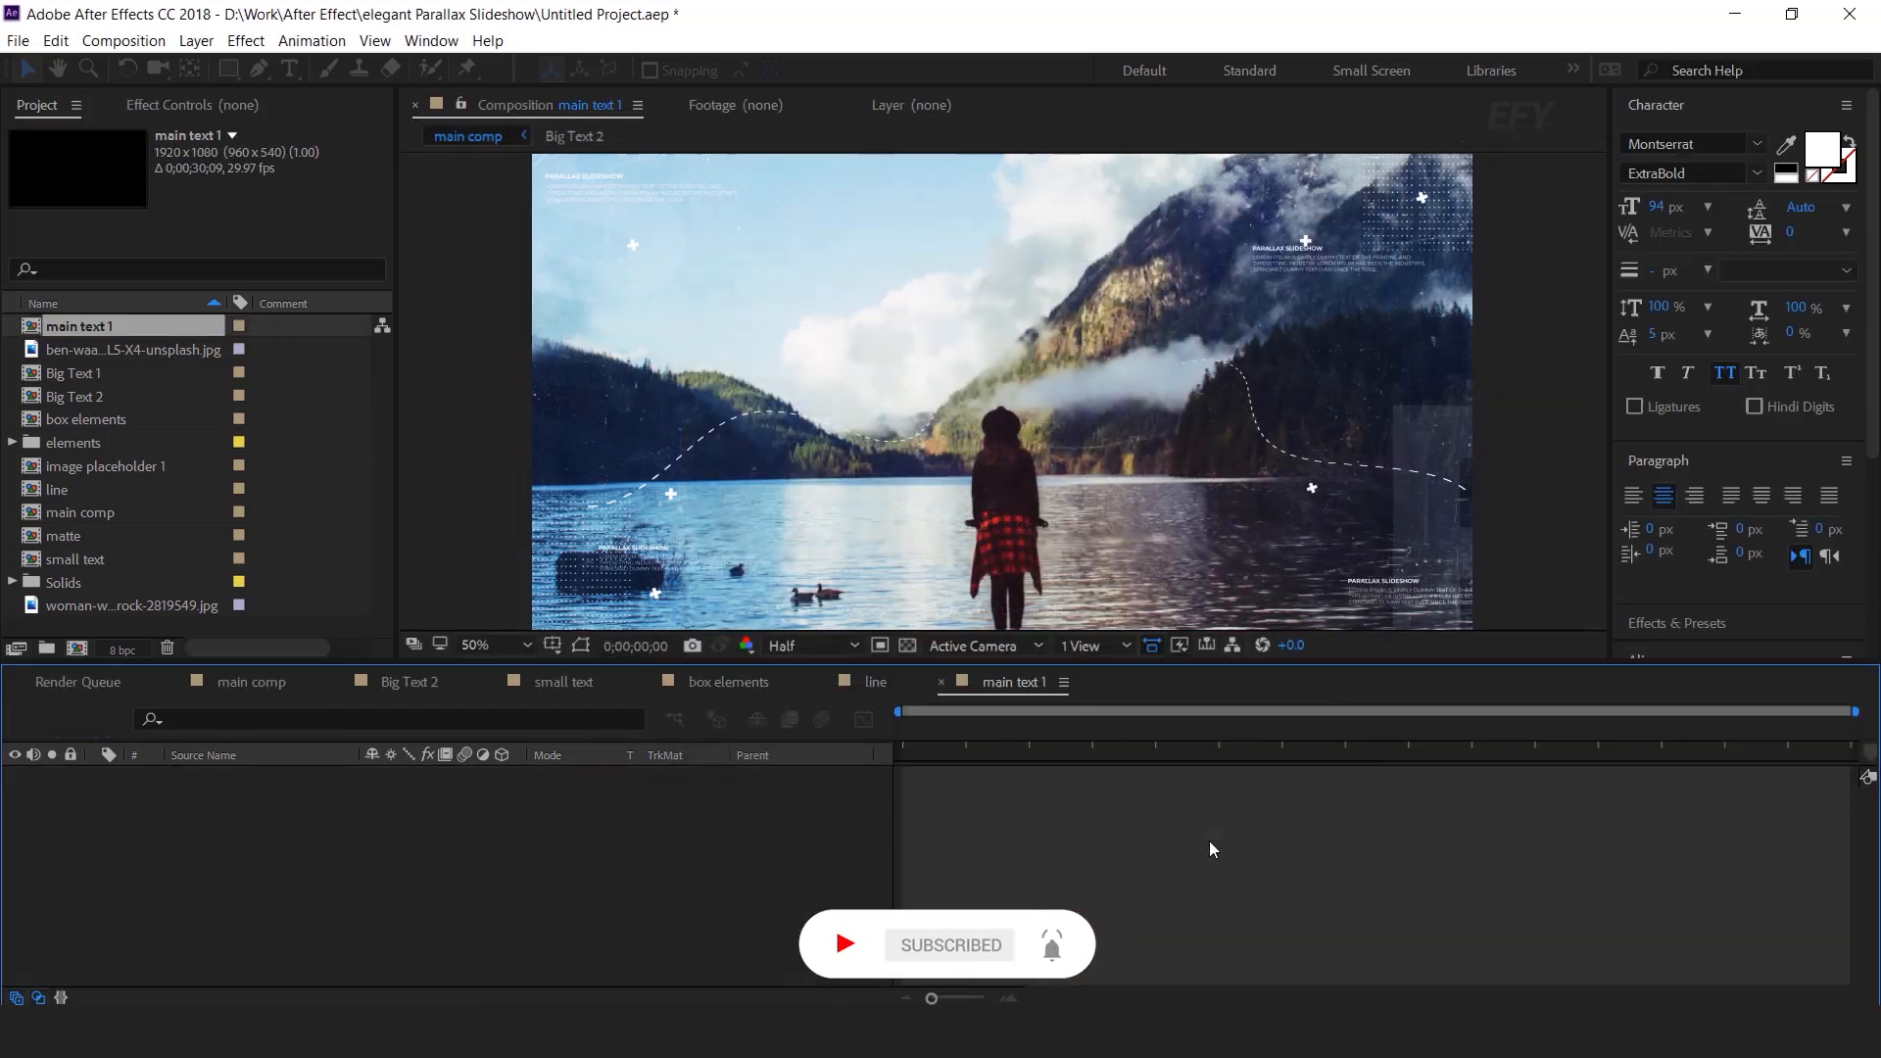
# Step: Add the text "Parallax slideshow" centered in the main text 1 composition and make it a 3D layer
pyautogui.click(291, 69)
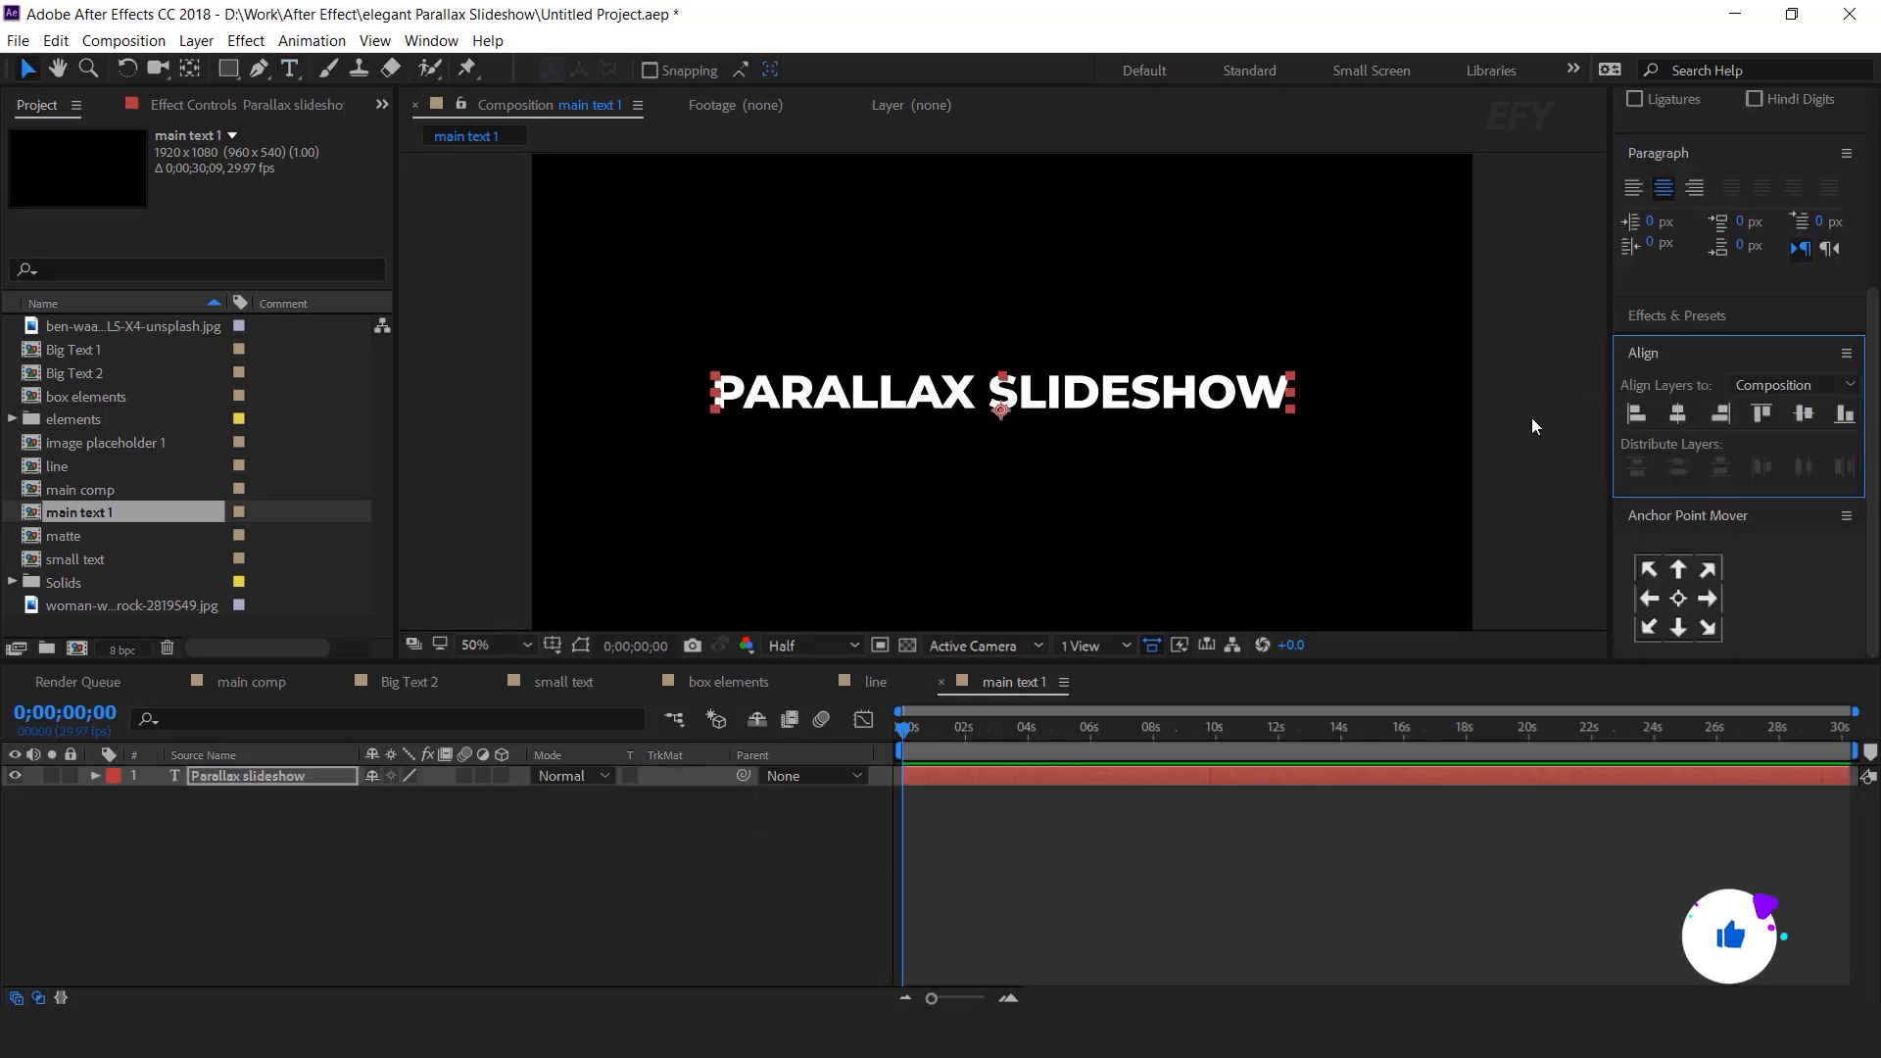
pyautogui.click(502, 777)
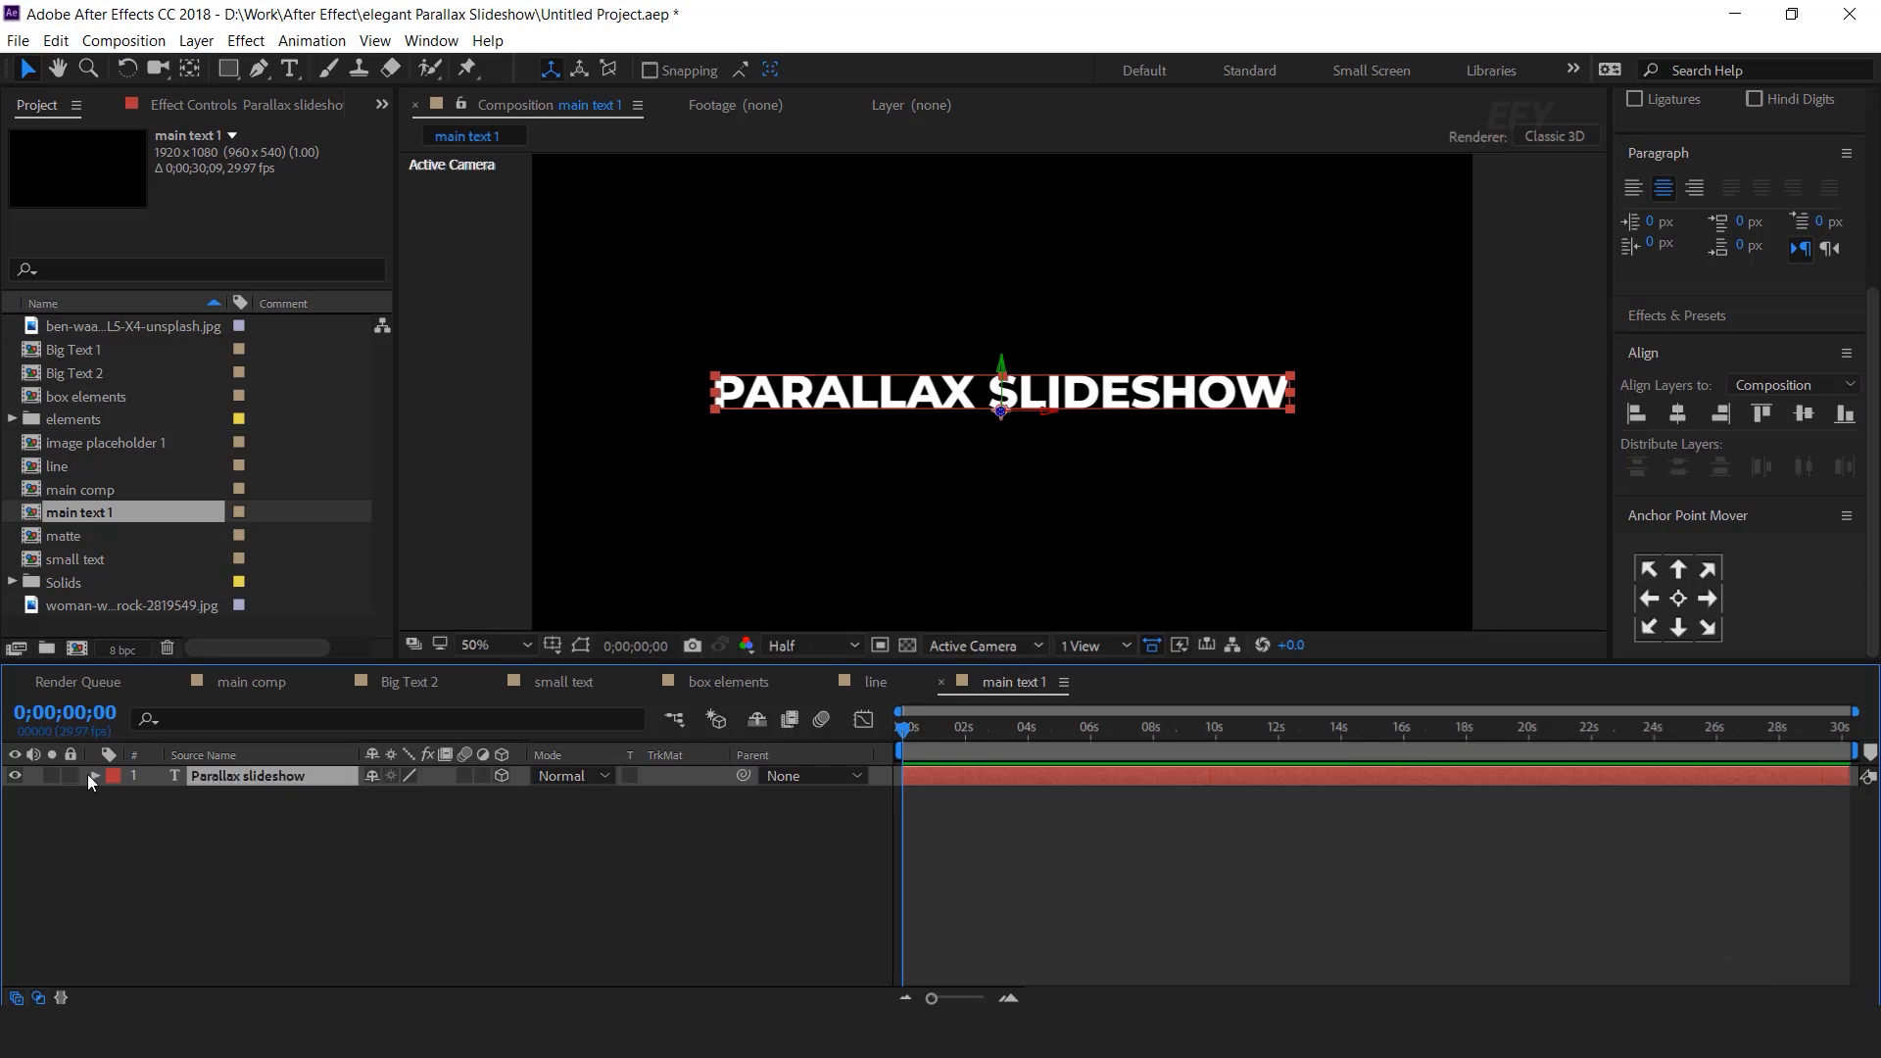
# Step: Add an Opacity text animator to the Parallax slideshow layer
pyautogui.click(95, 776)
pyautogui.click(514, 798)
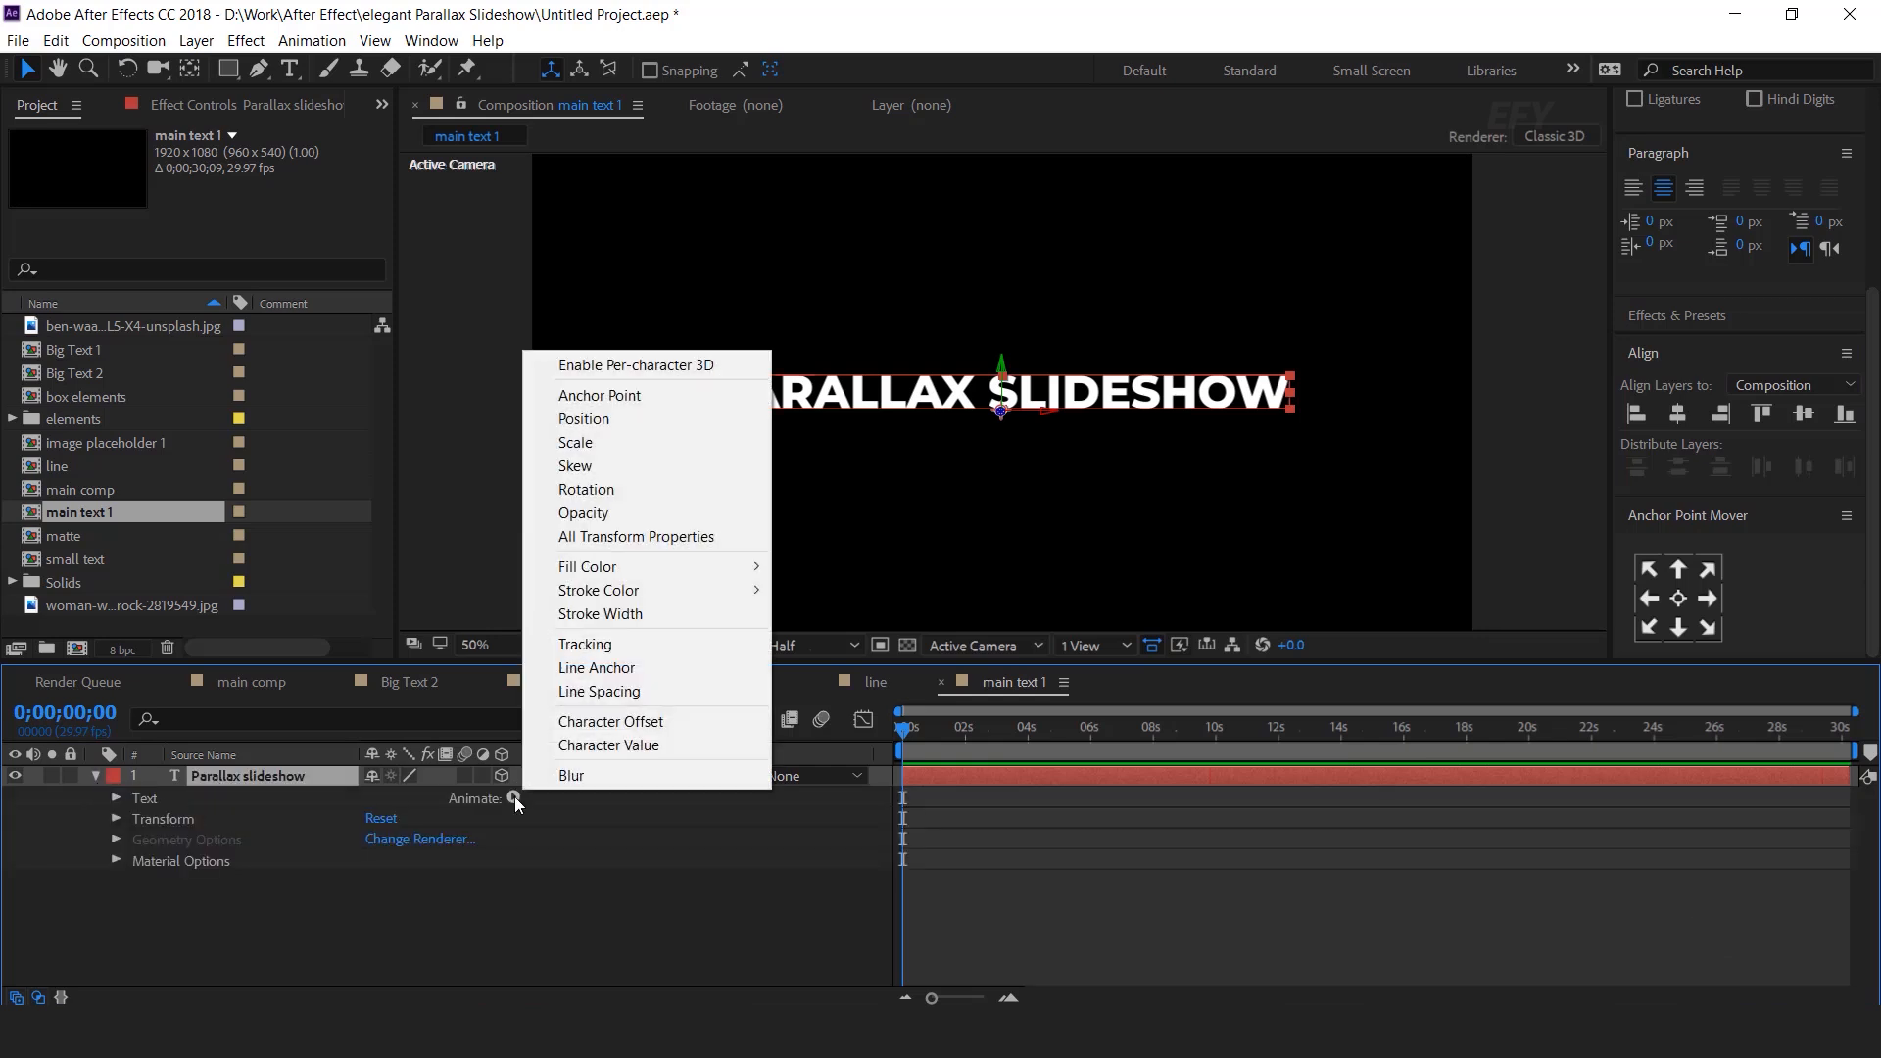
pyautogui.click(598, 512)
pyautogui.scroll(-1, 204, 891)
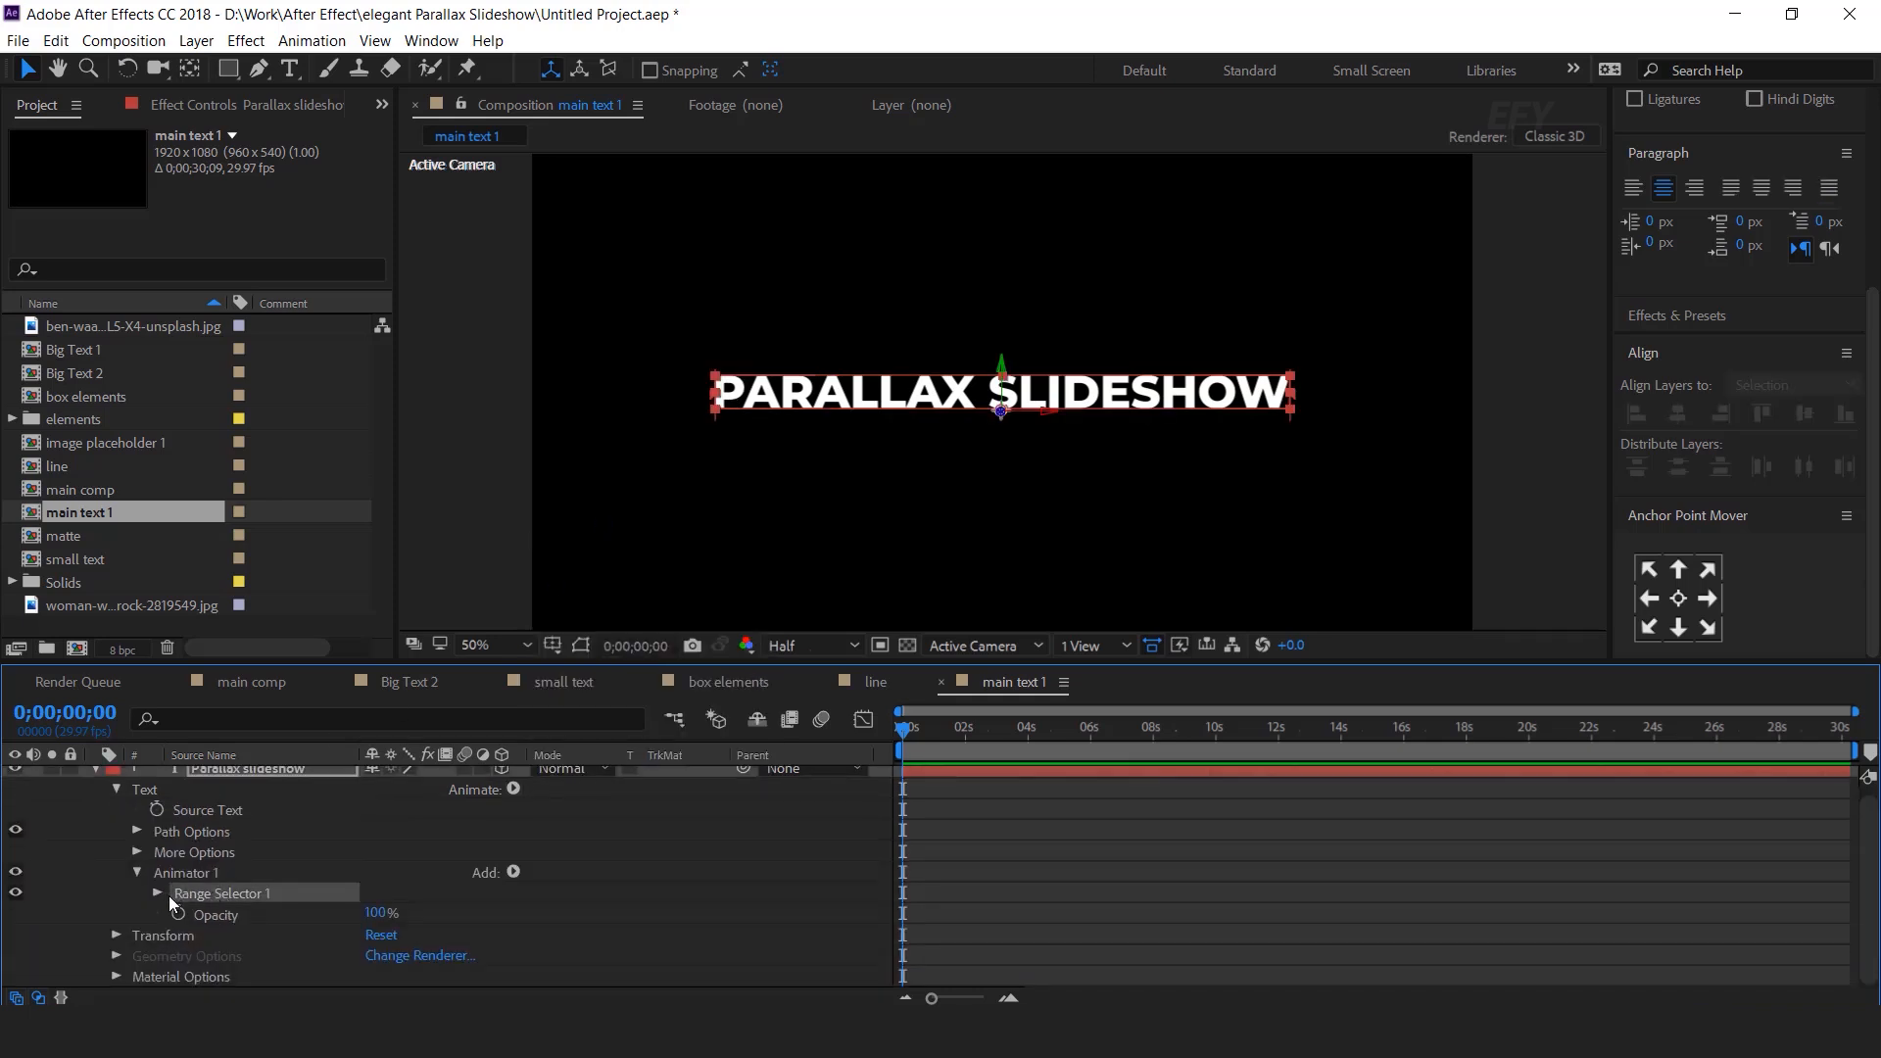
# Step: Set the range selector's shape to Ramp Up and turn on Randomize Order in its advanced options
pyautogui.click(157, 892)
pyautogui.scroll(-2, 214, 901)
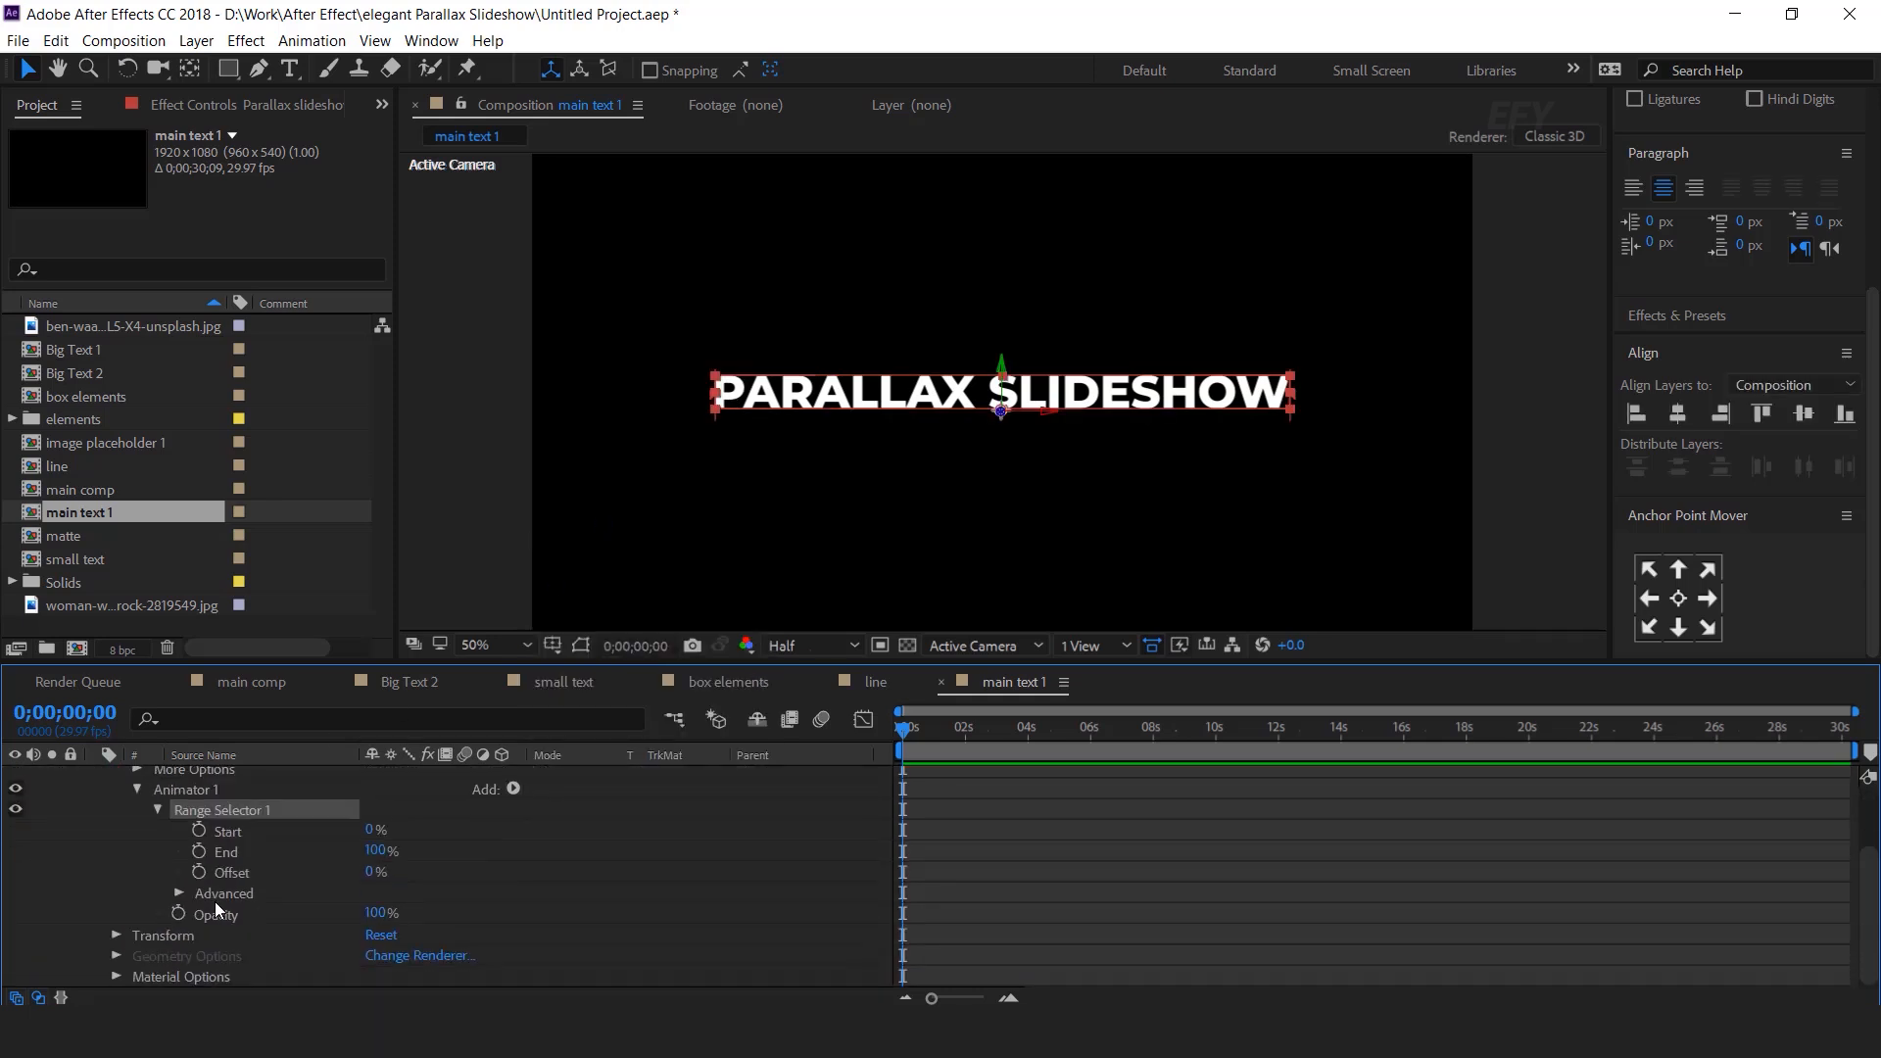
pyautogui.click(179, 893)
pyautogui.scroll(-2, 191, 899)
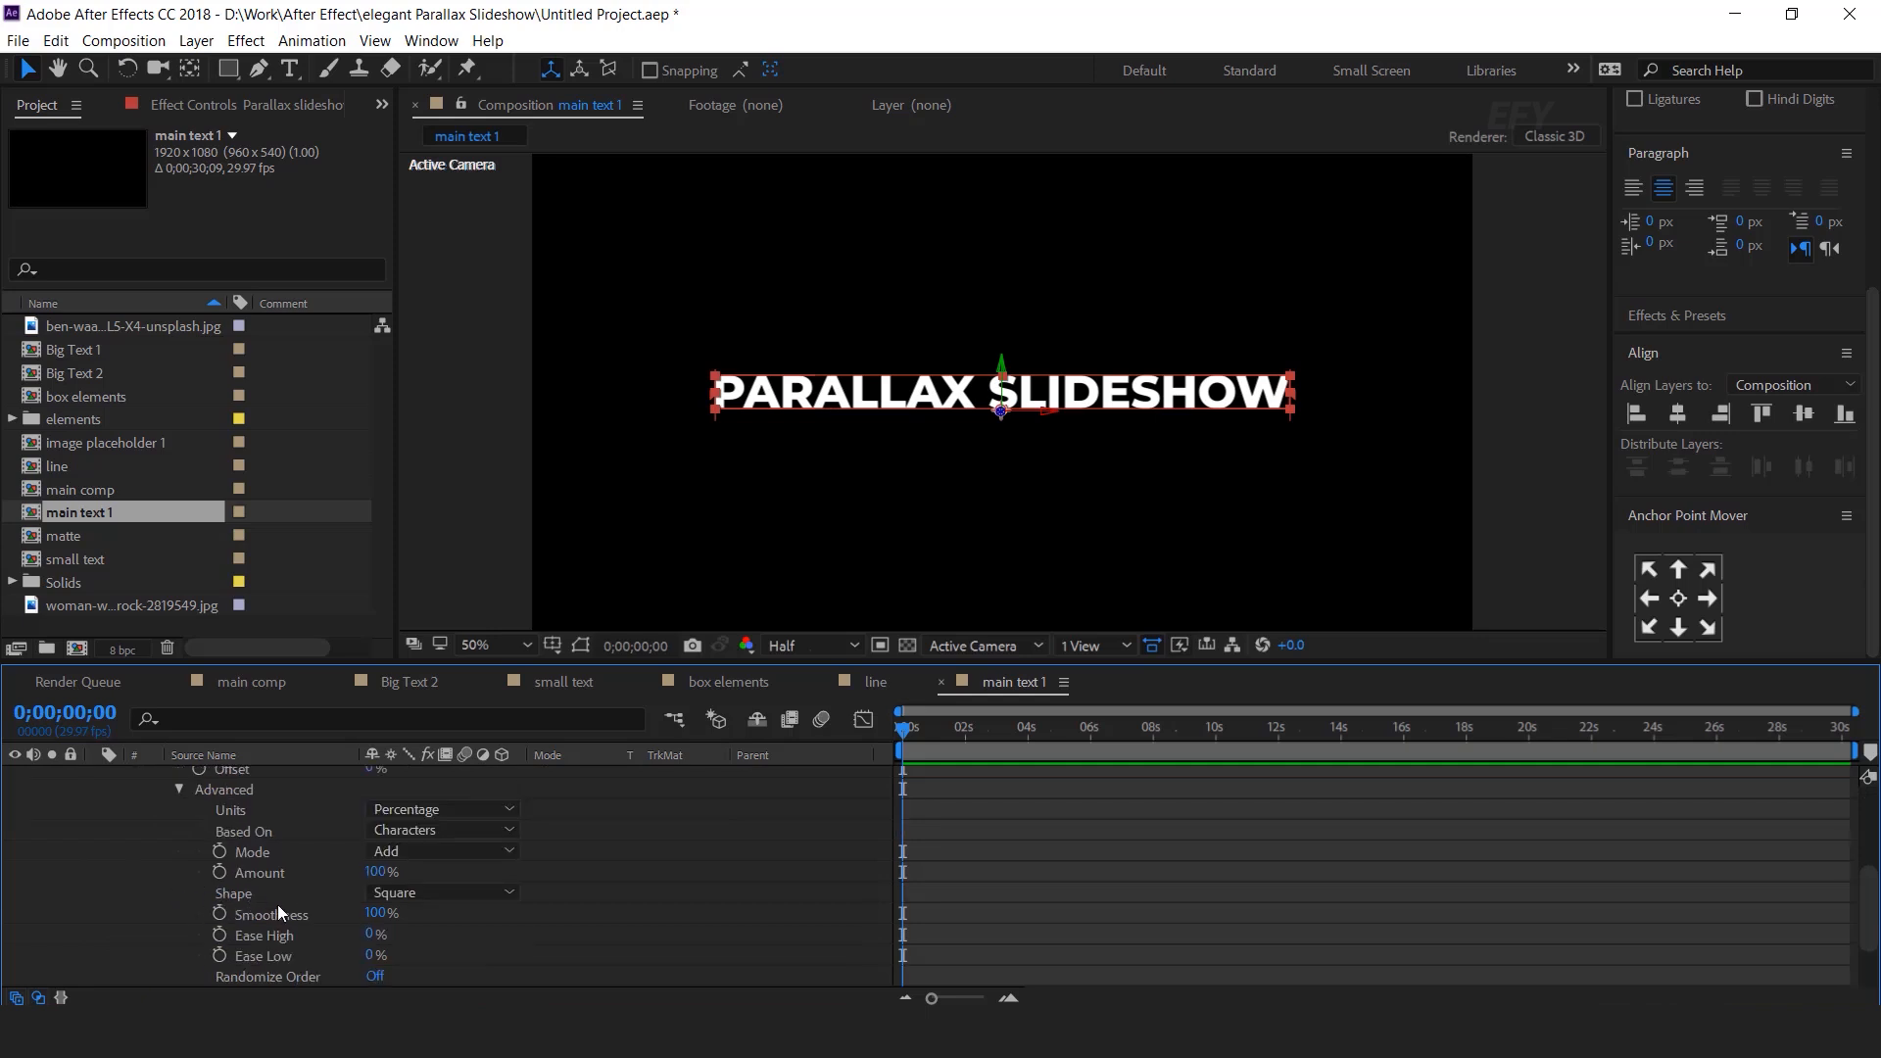
pyautogui.click(435, 888)
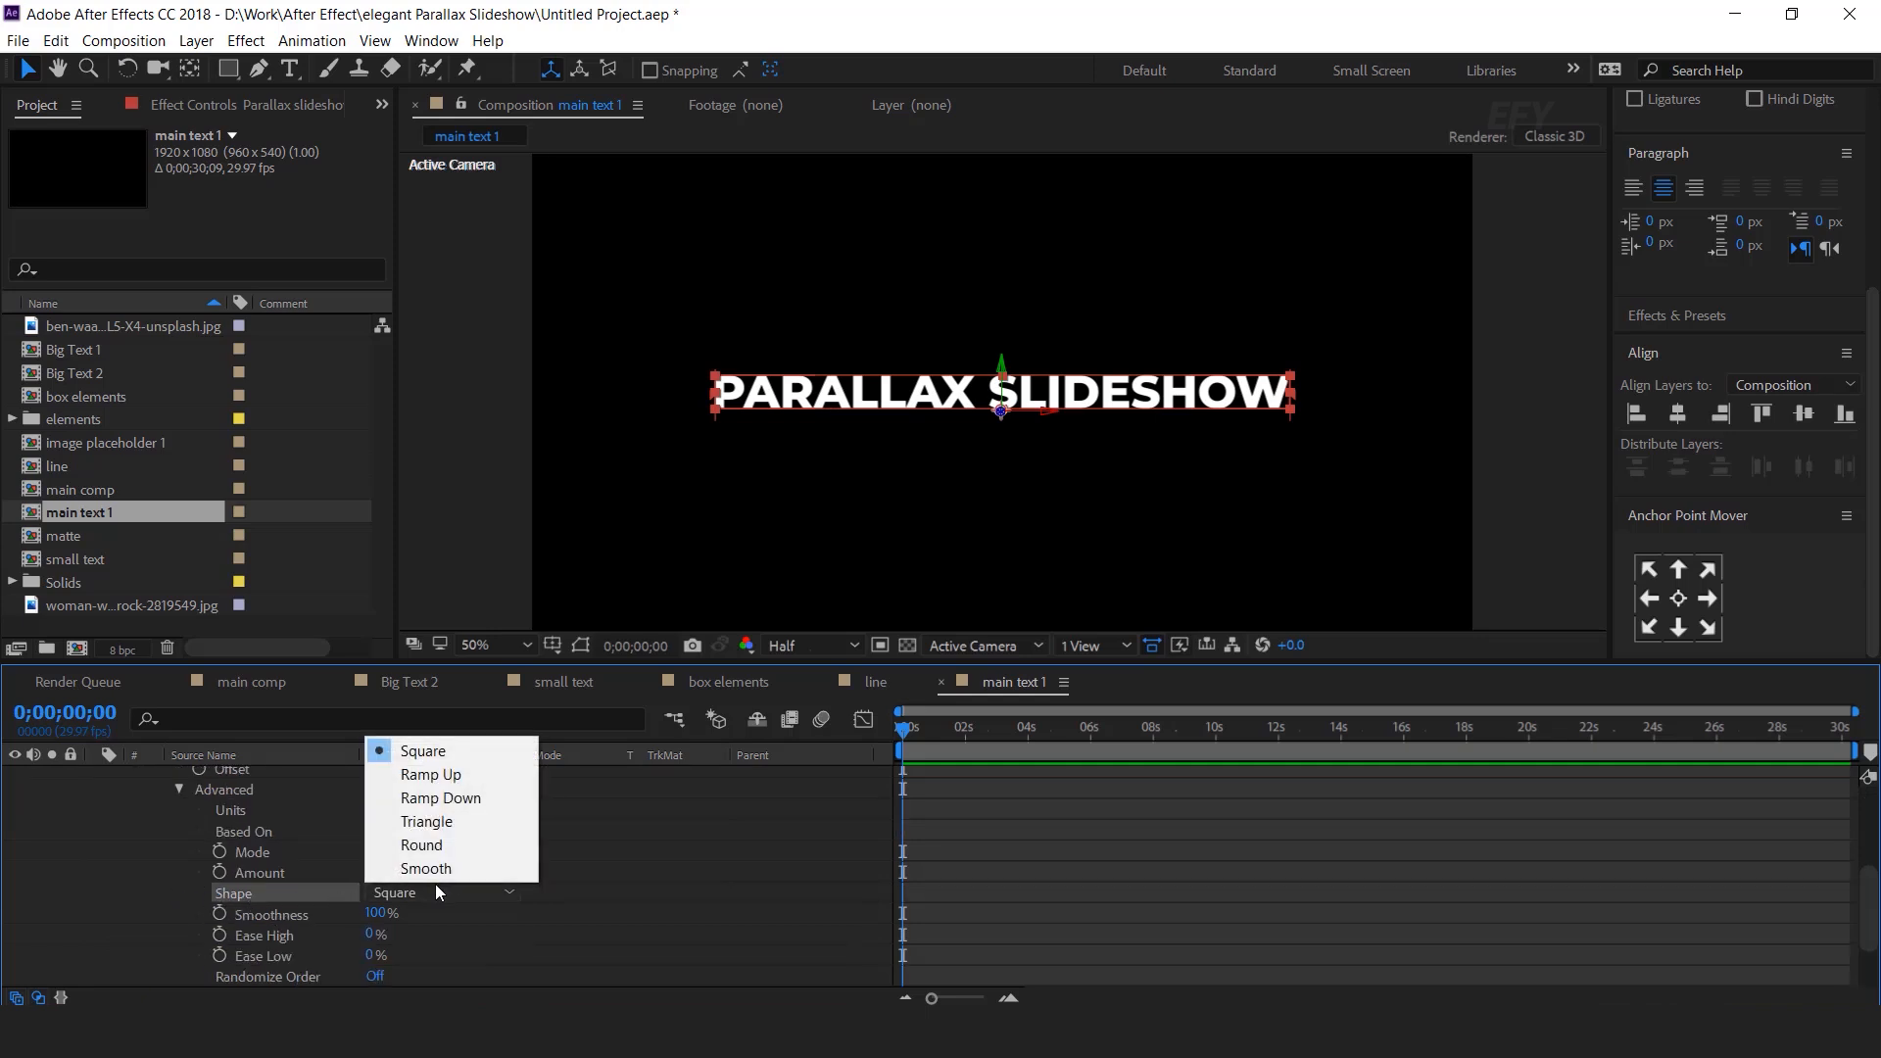
pyautogui.click(472, 768)
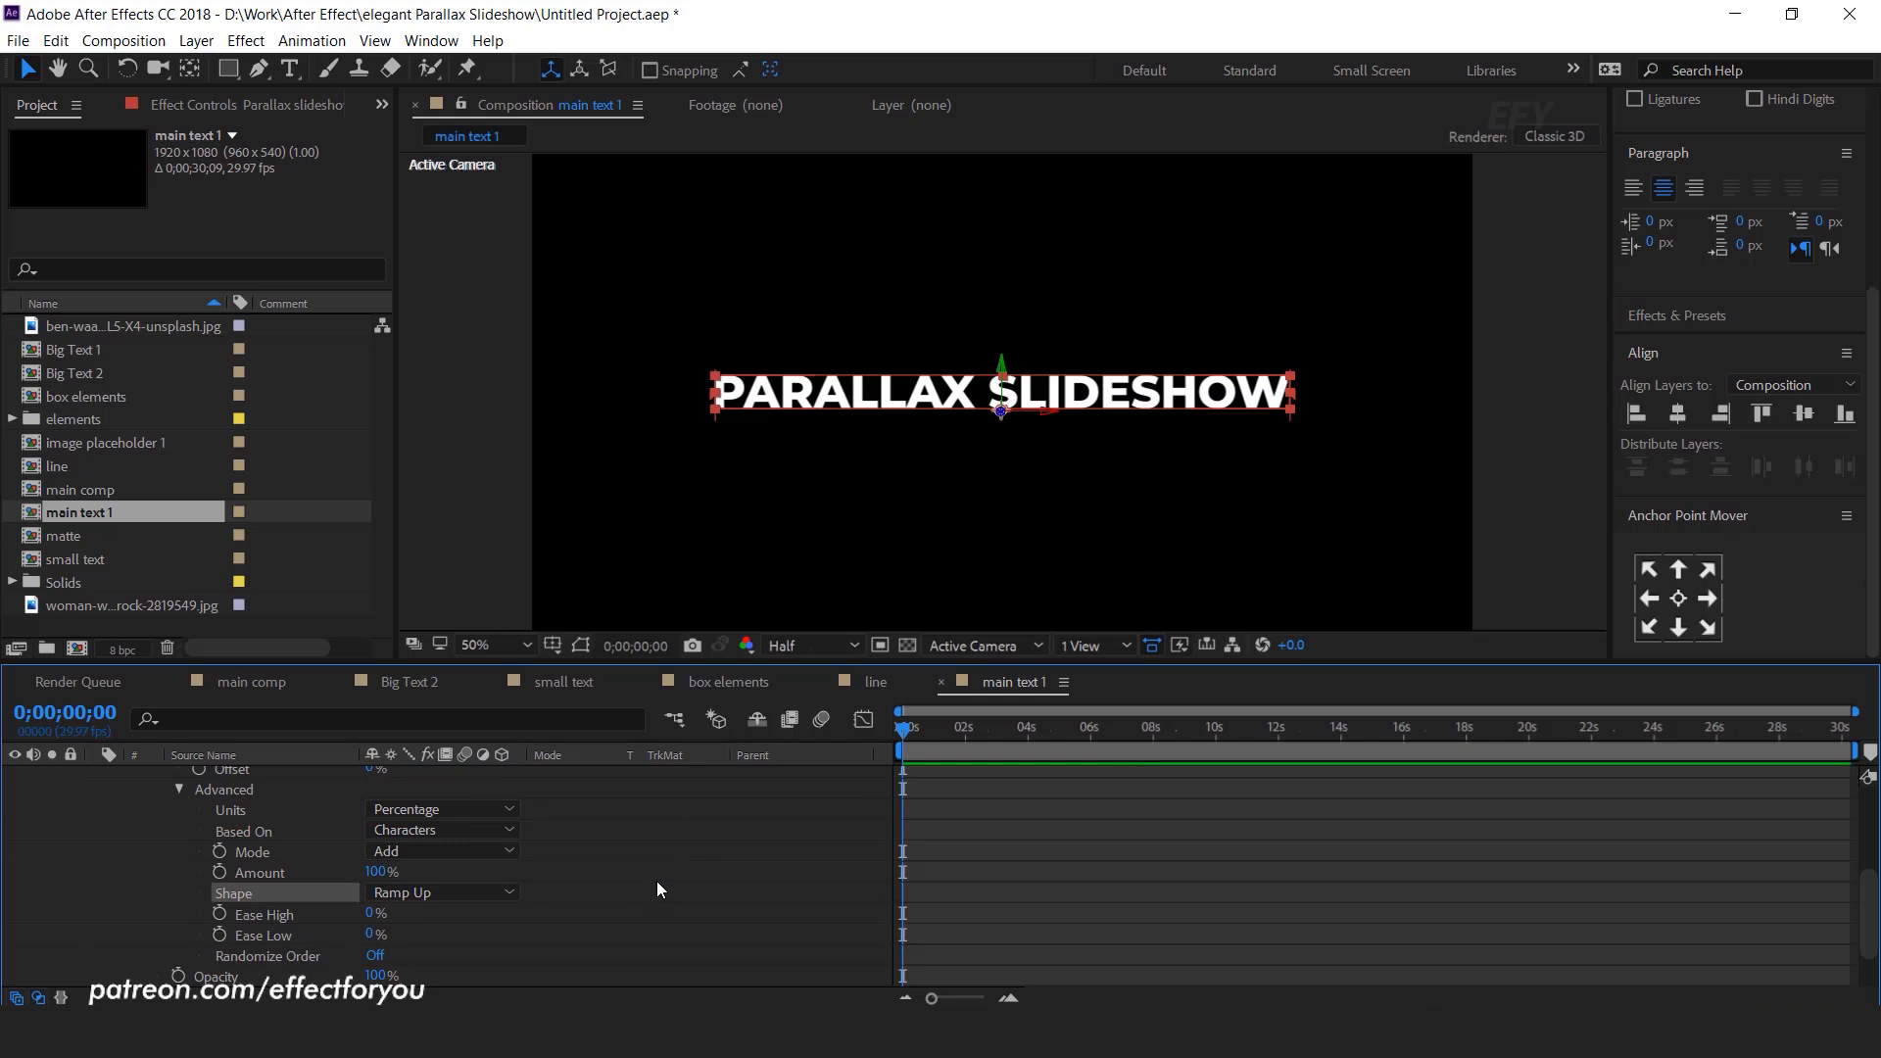
pyautogui.click(319, 959)
pyautogui.click(378, 955)
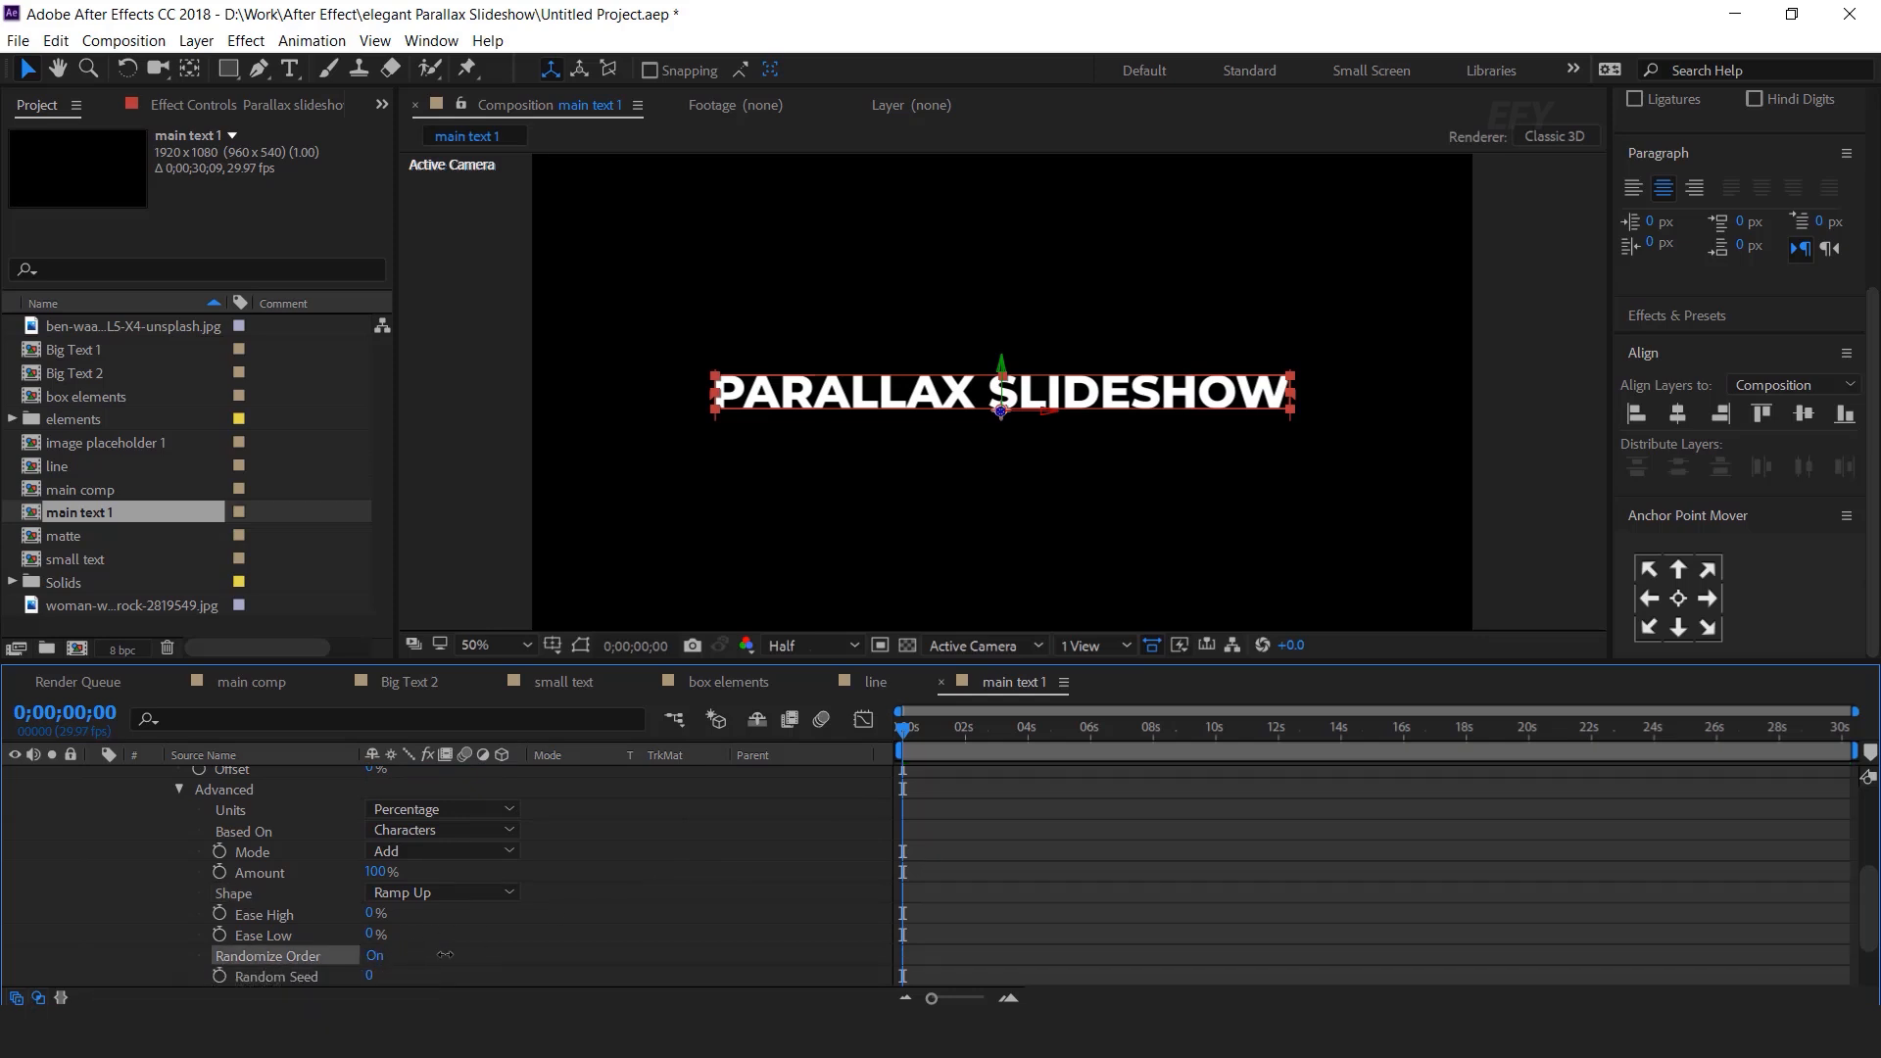
pyautogui.scroll(2, 294, 921)
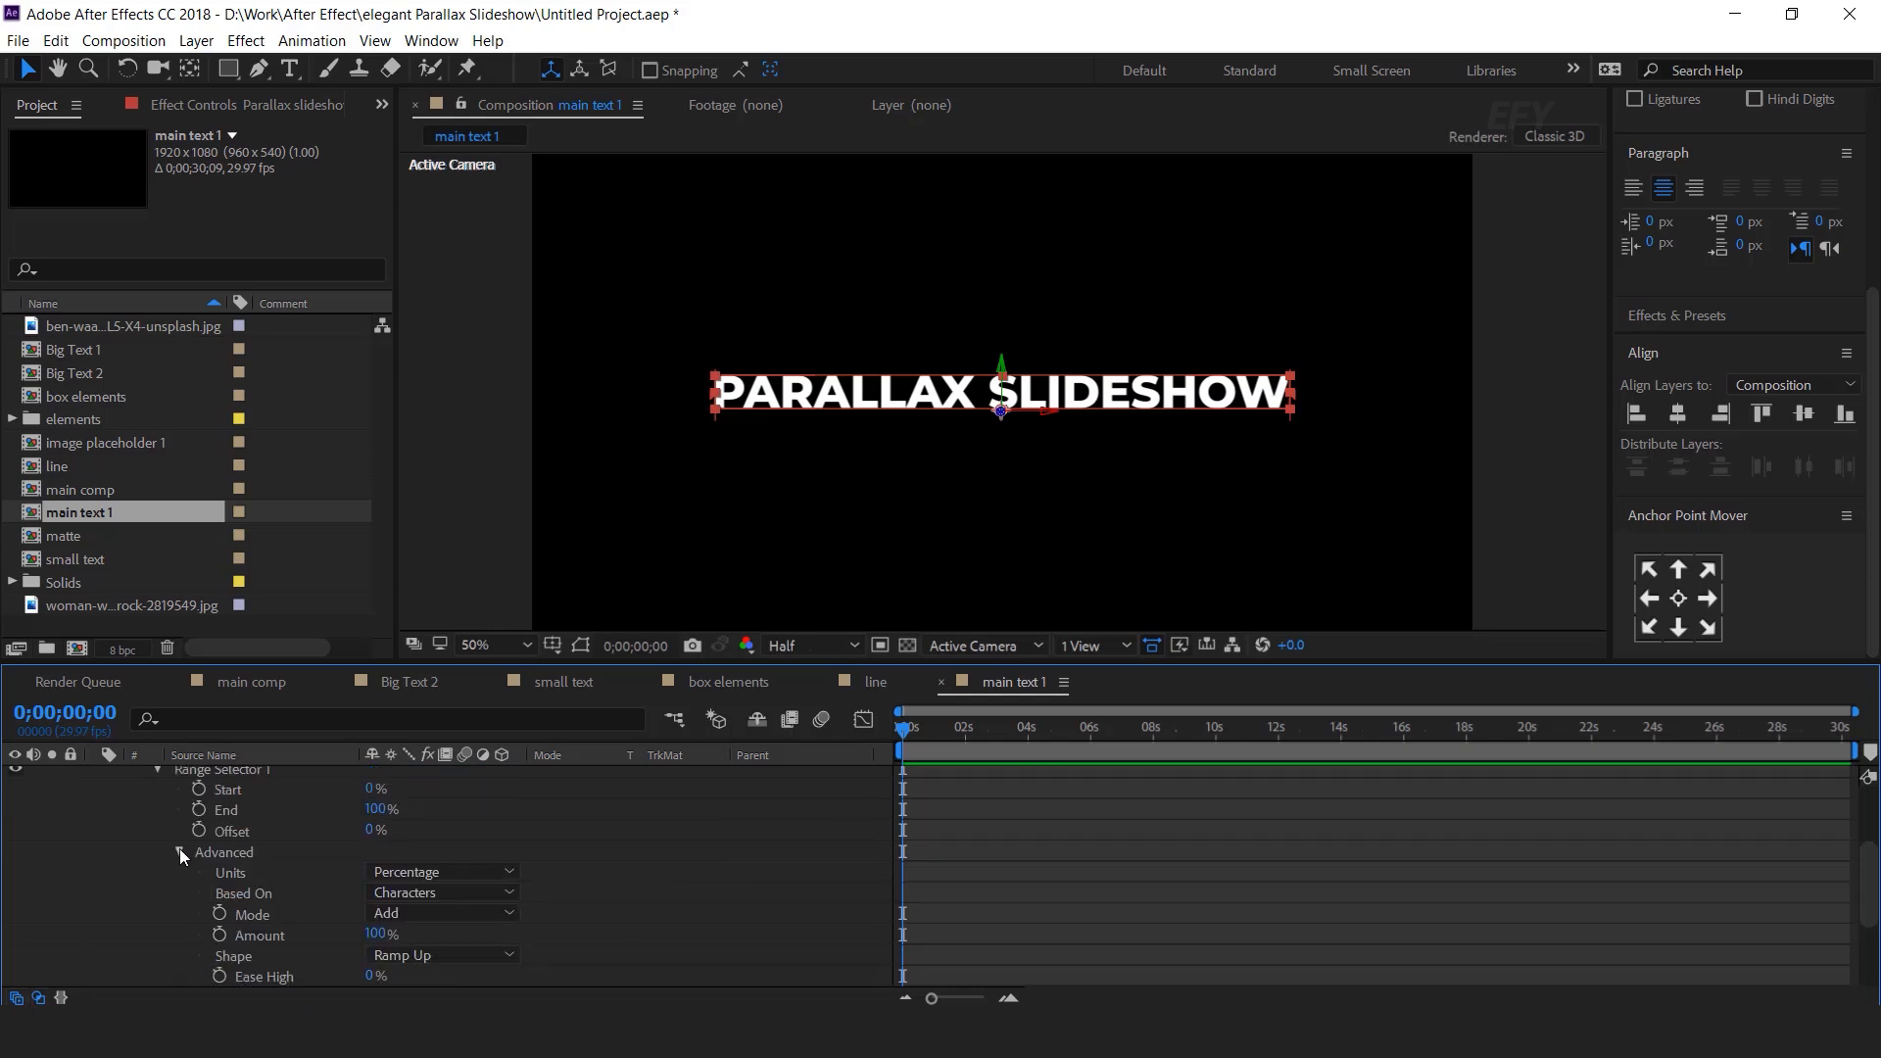
pyautogui.click(179, 852)
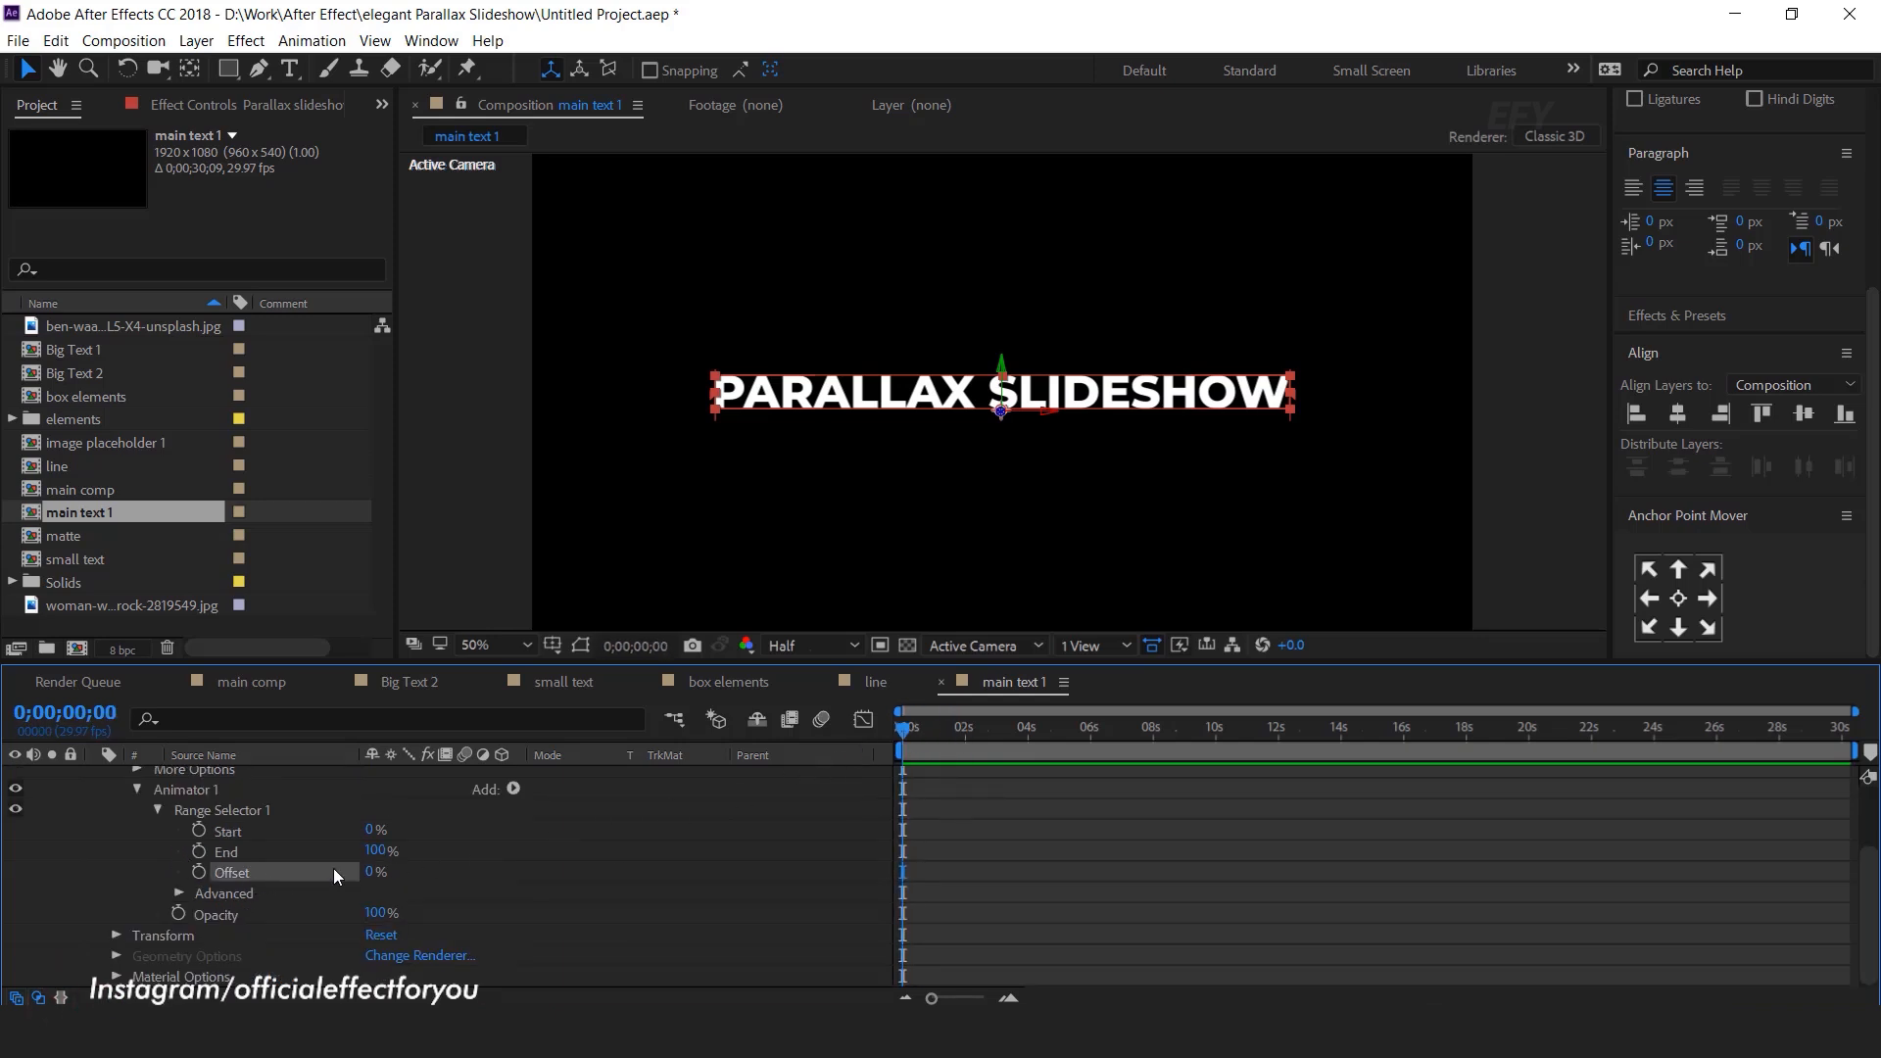
# Step: Keyframe the range selector's Offset from -100% at 0;00;00;00 to 100% at 0;00;01;14
pyautogui.click(199, 872)
pyautogui.click(371, 872)
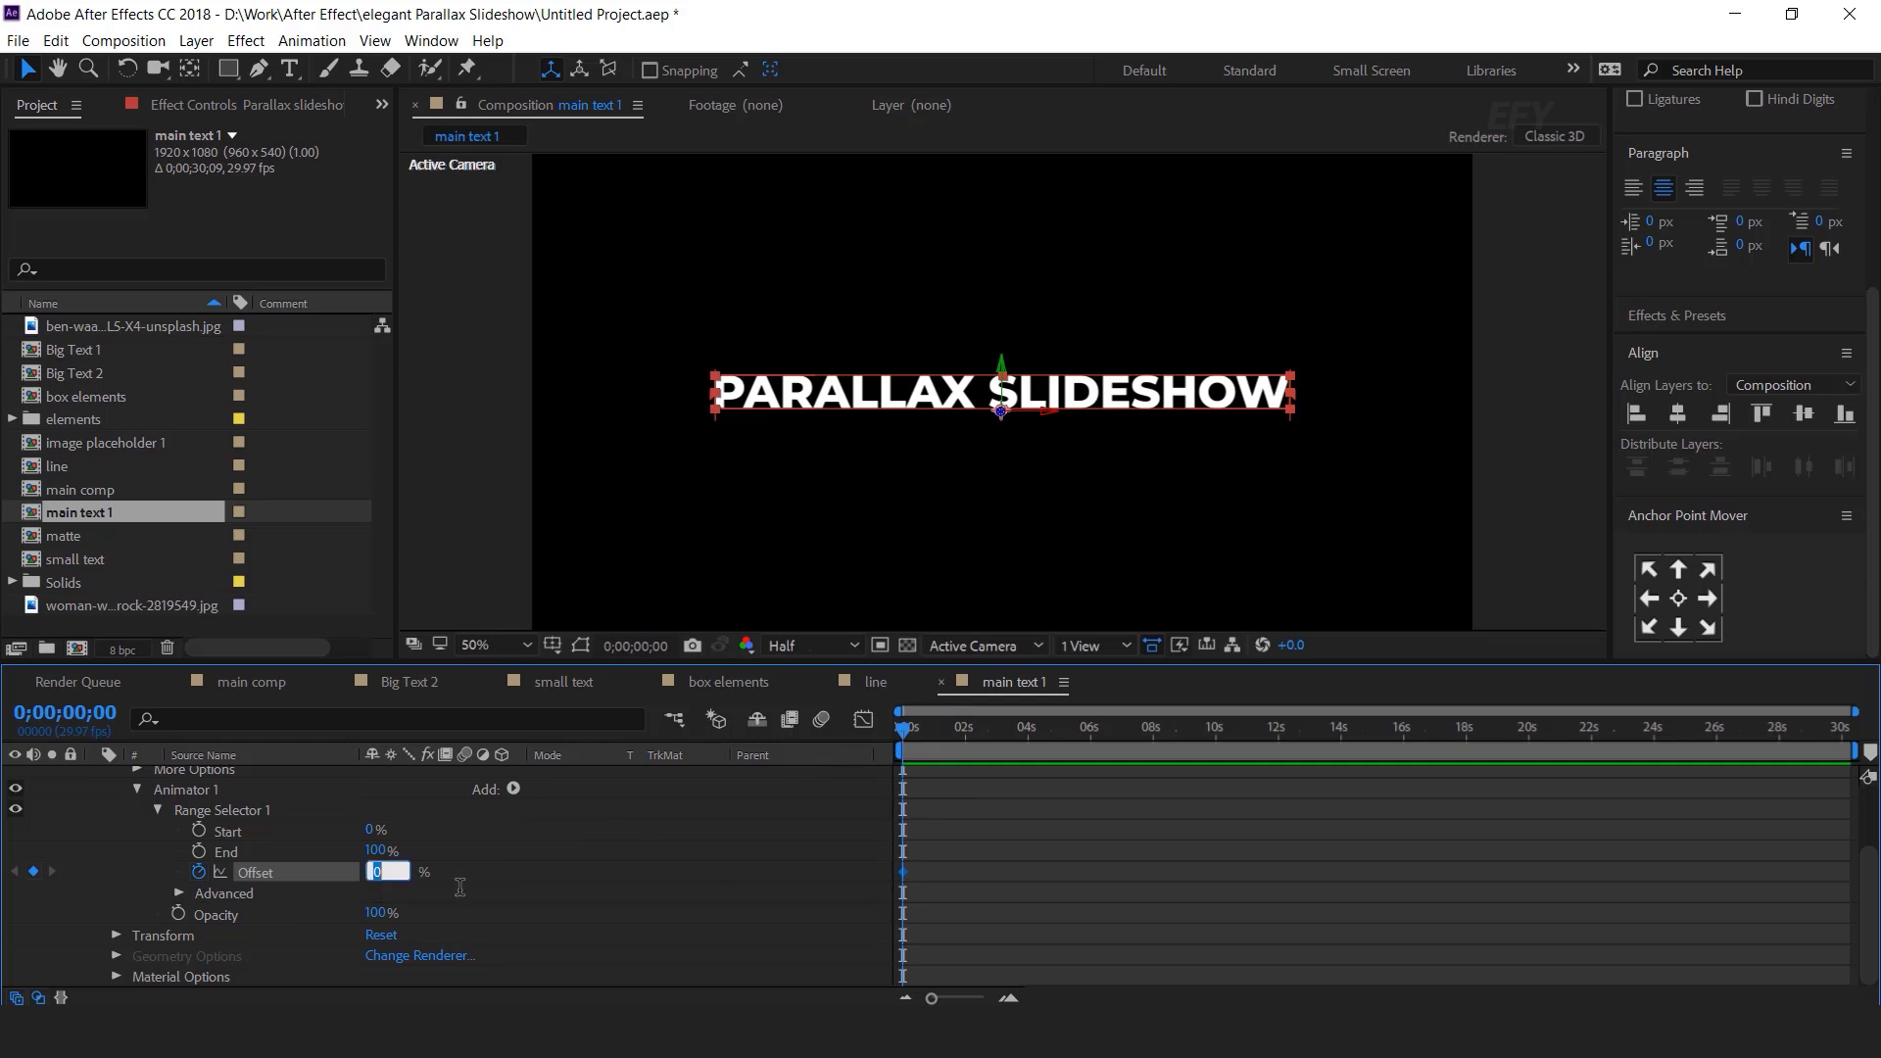
pyautogui.press('BackSpace')
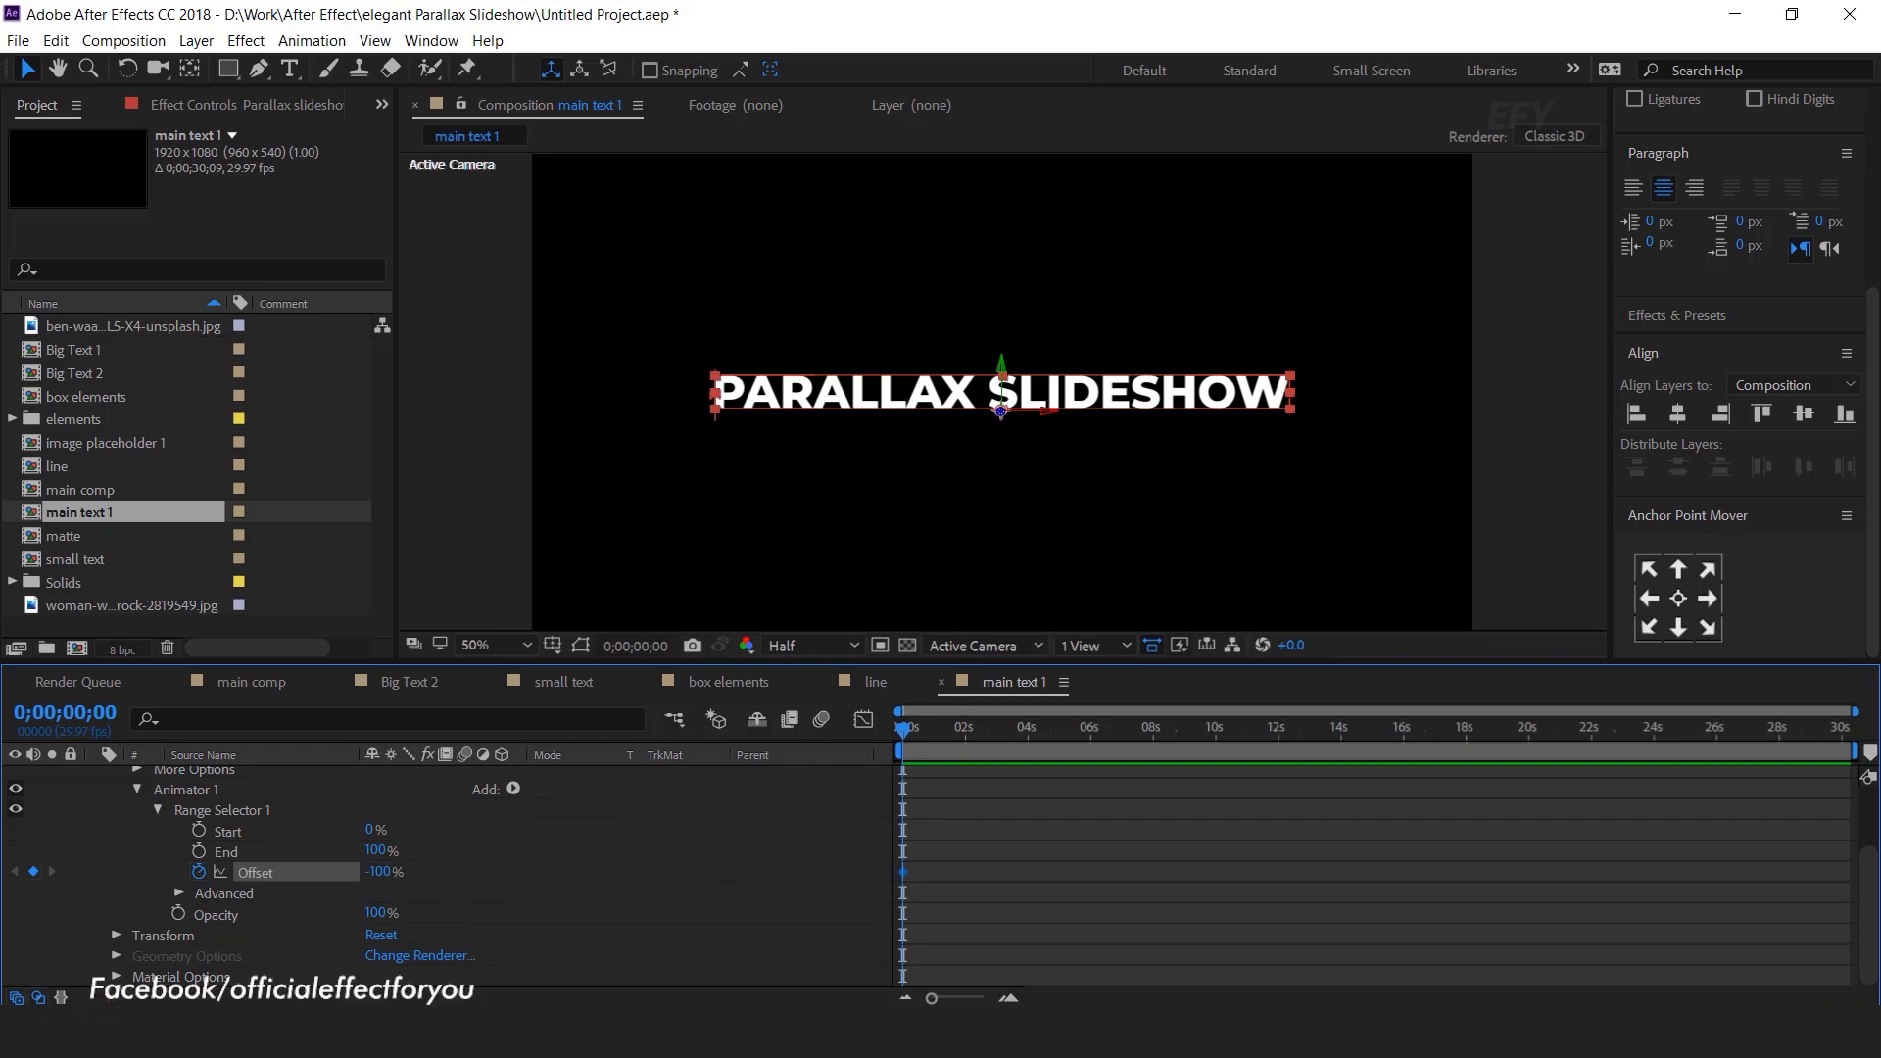
pyautogui.click(1008, 998)
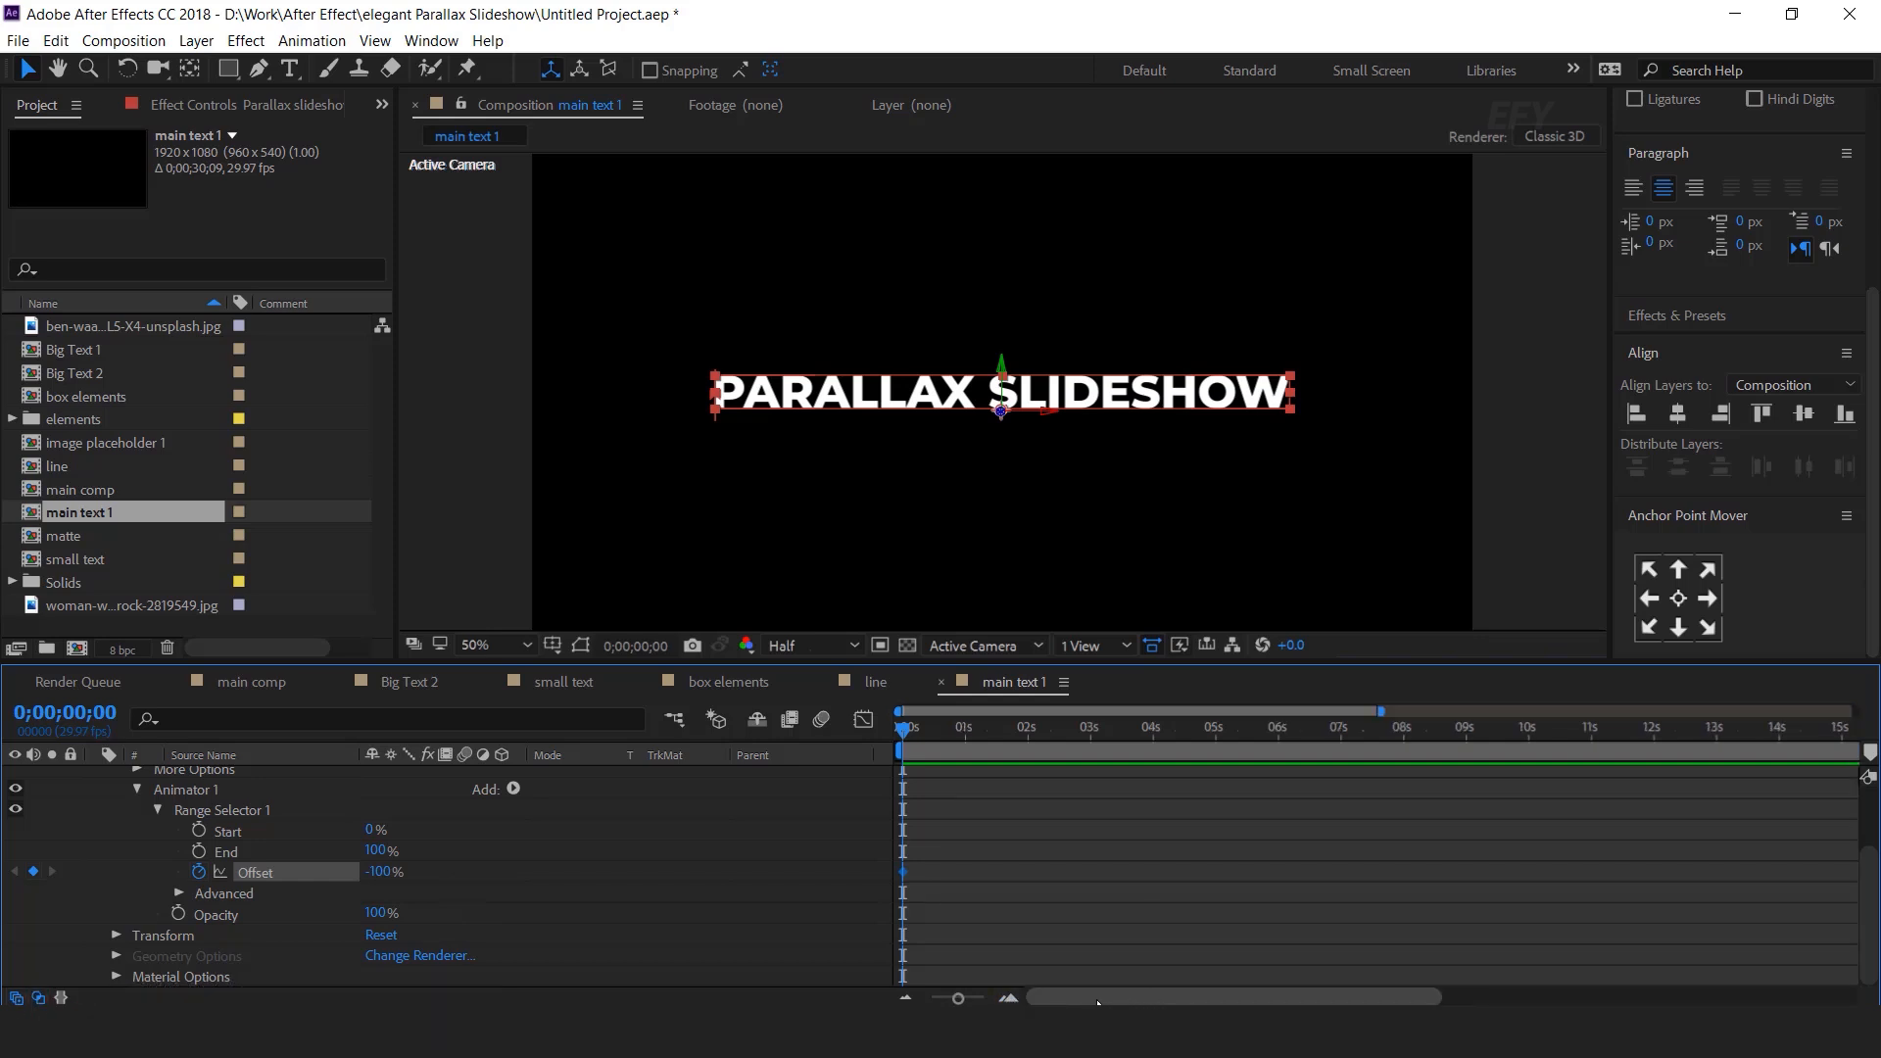
pyautogui.moveTo(921, 727); pyautogui.dragTo(996, 732)
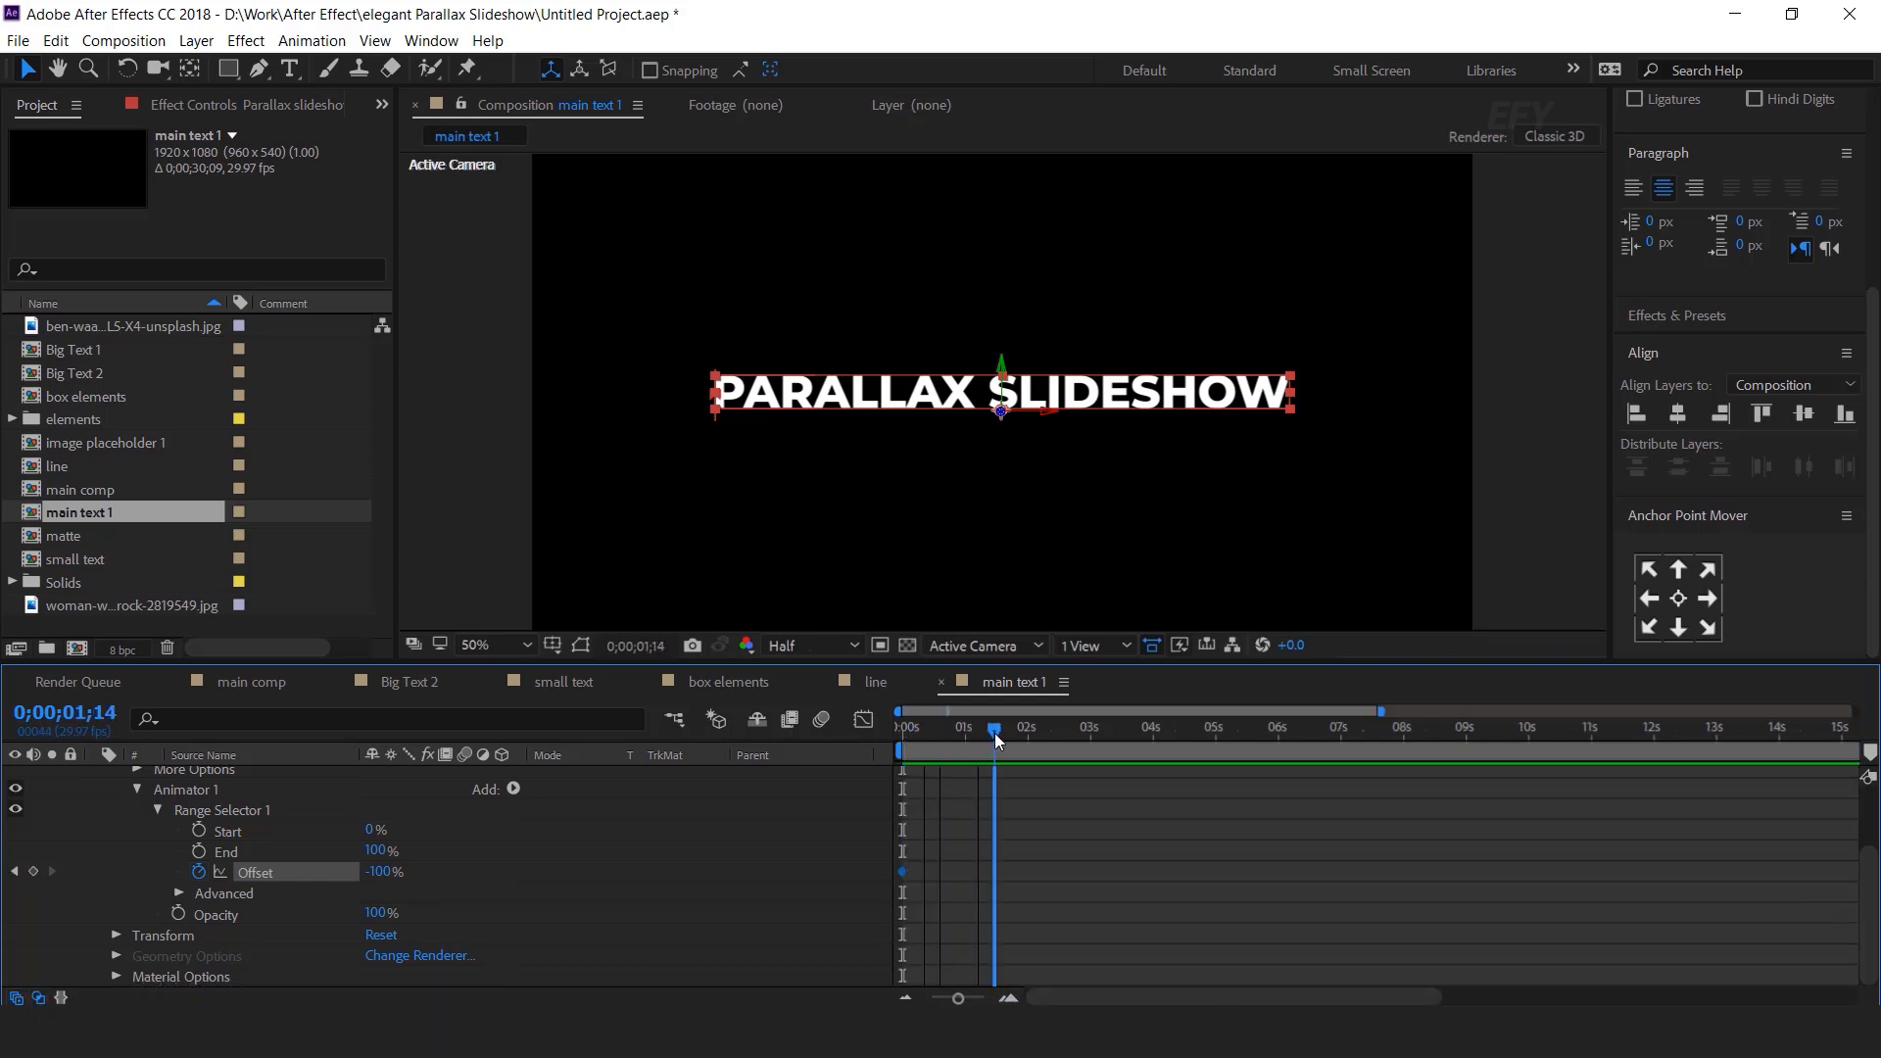
pyautogui.write('100')
pyautogui.press('Return')
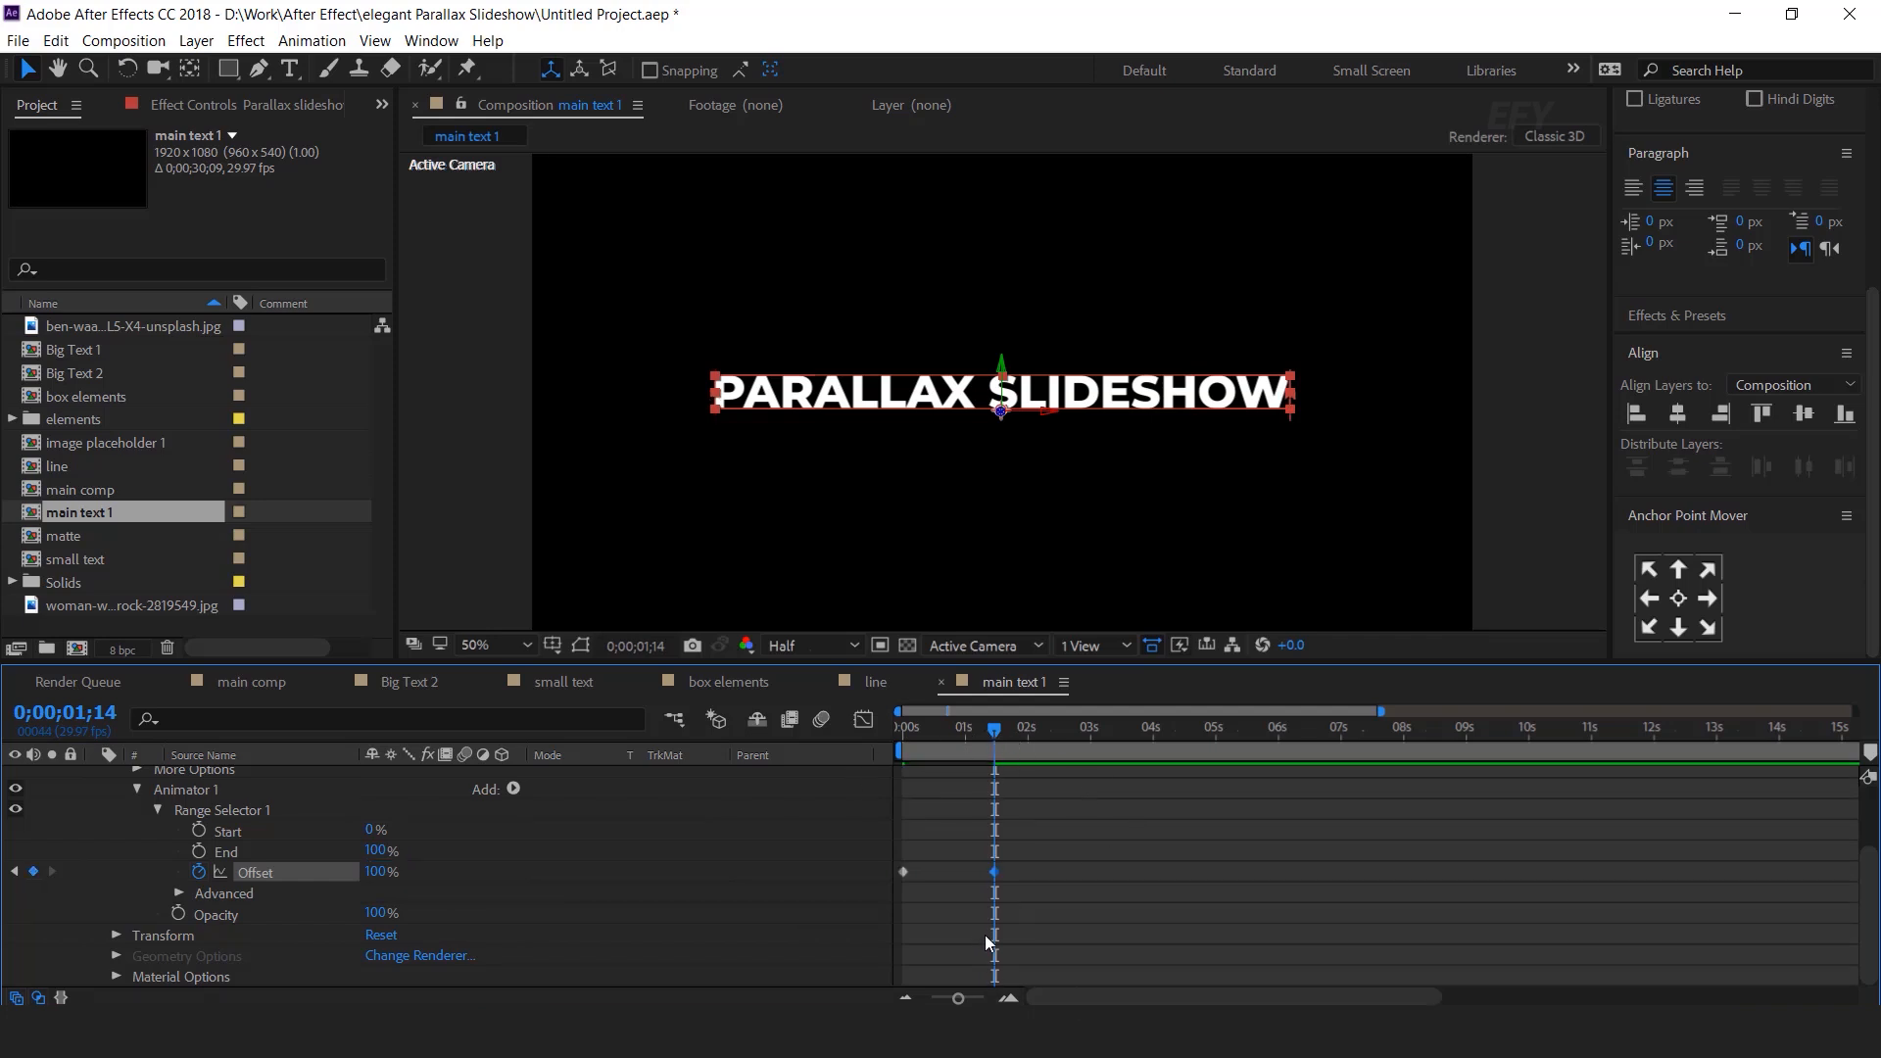
# Step: Keyframe the text animator's Opacity at 100% at 0;00;01;14 and 0% at 0;00;00;24
pyautogui.press('=')
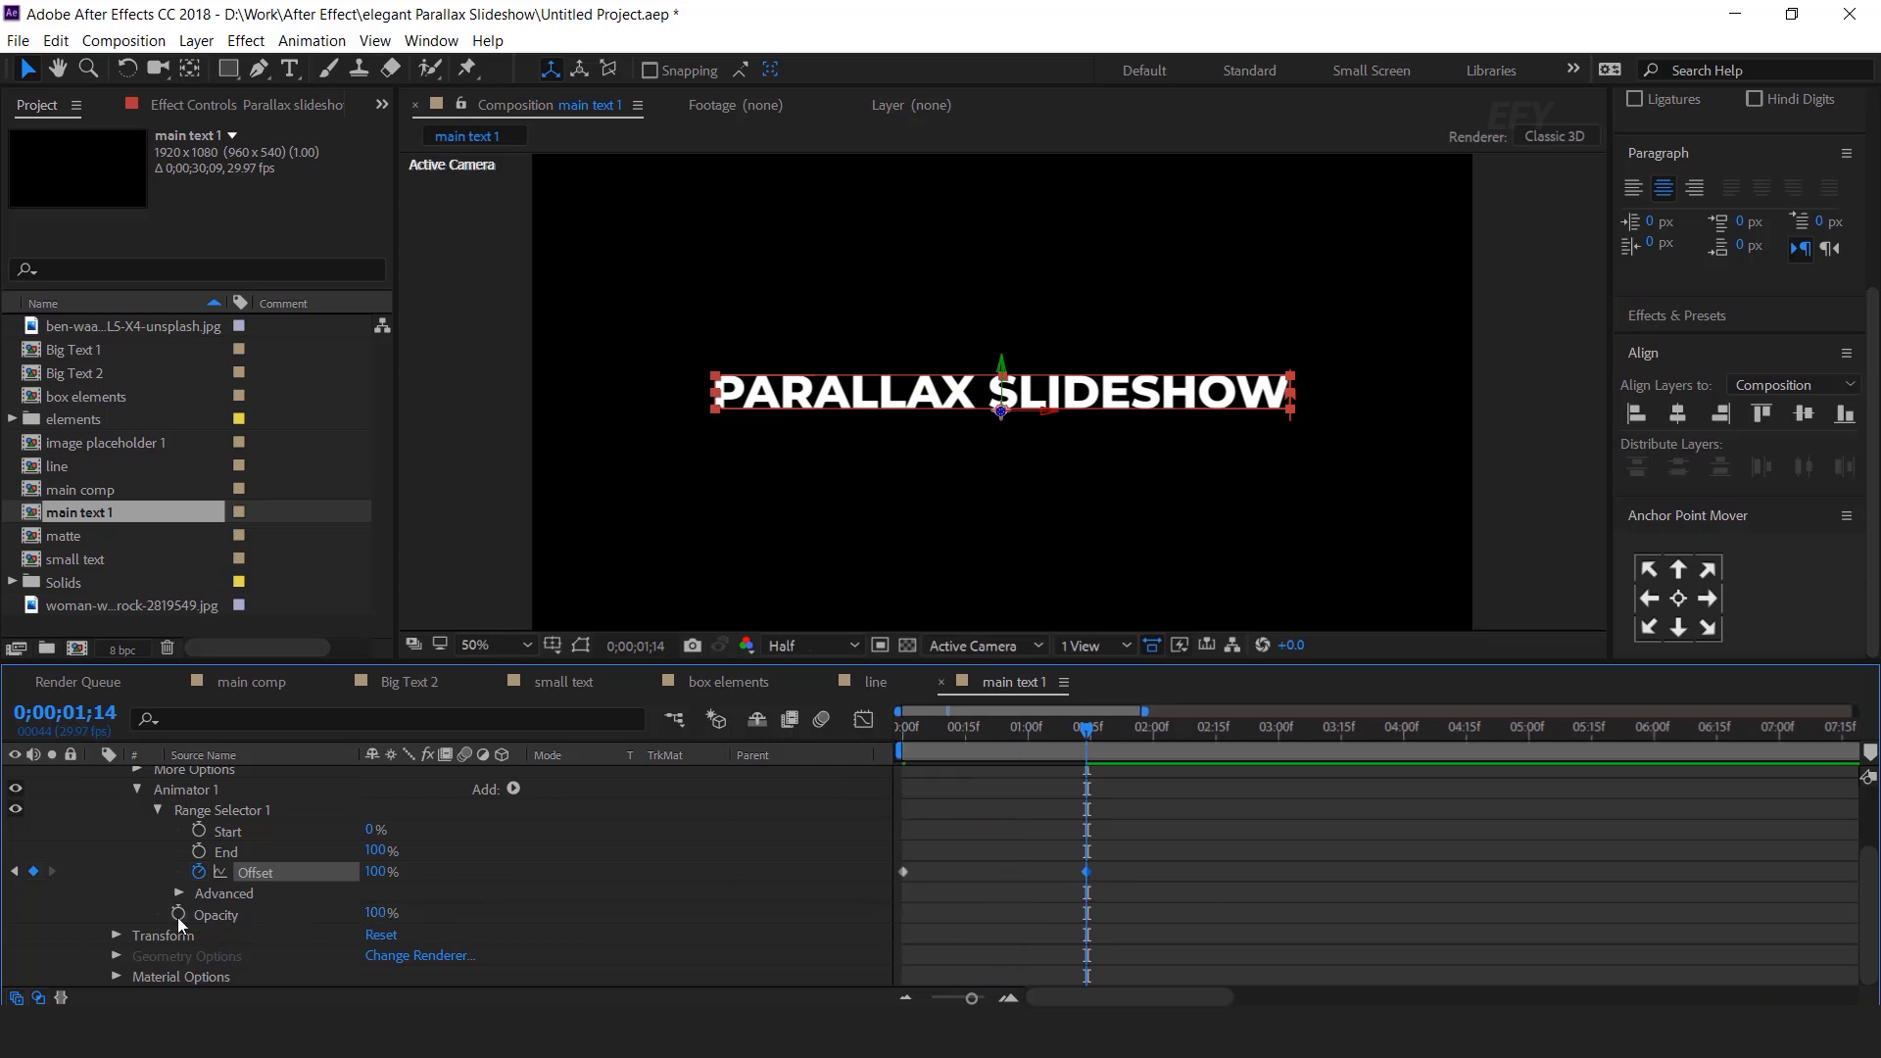
pyautogui.click(179, 915)
pyautogui.moveTo(1088, 733); pyautogui.dragTo(1010, 742)
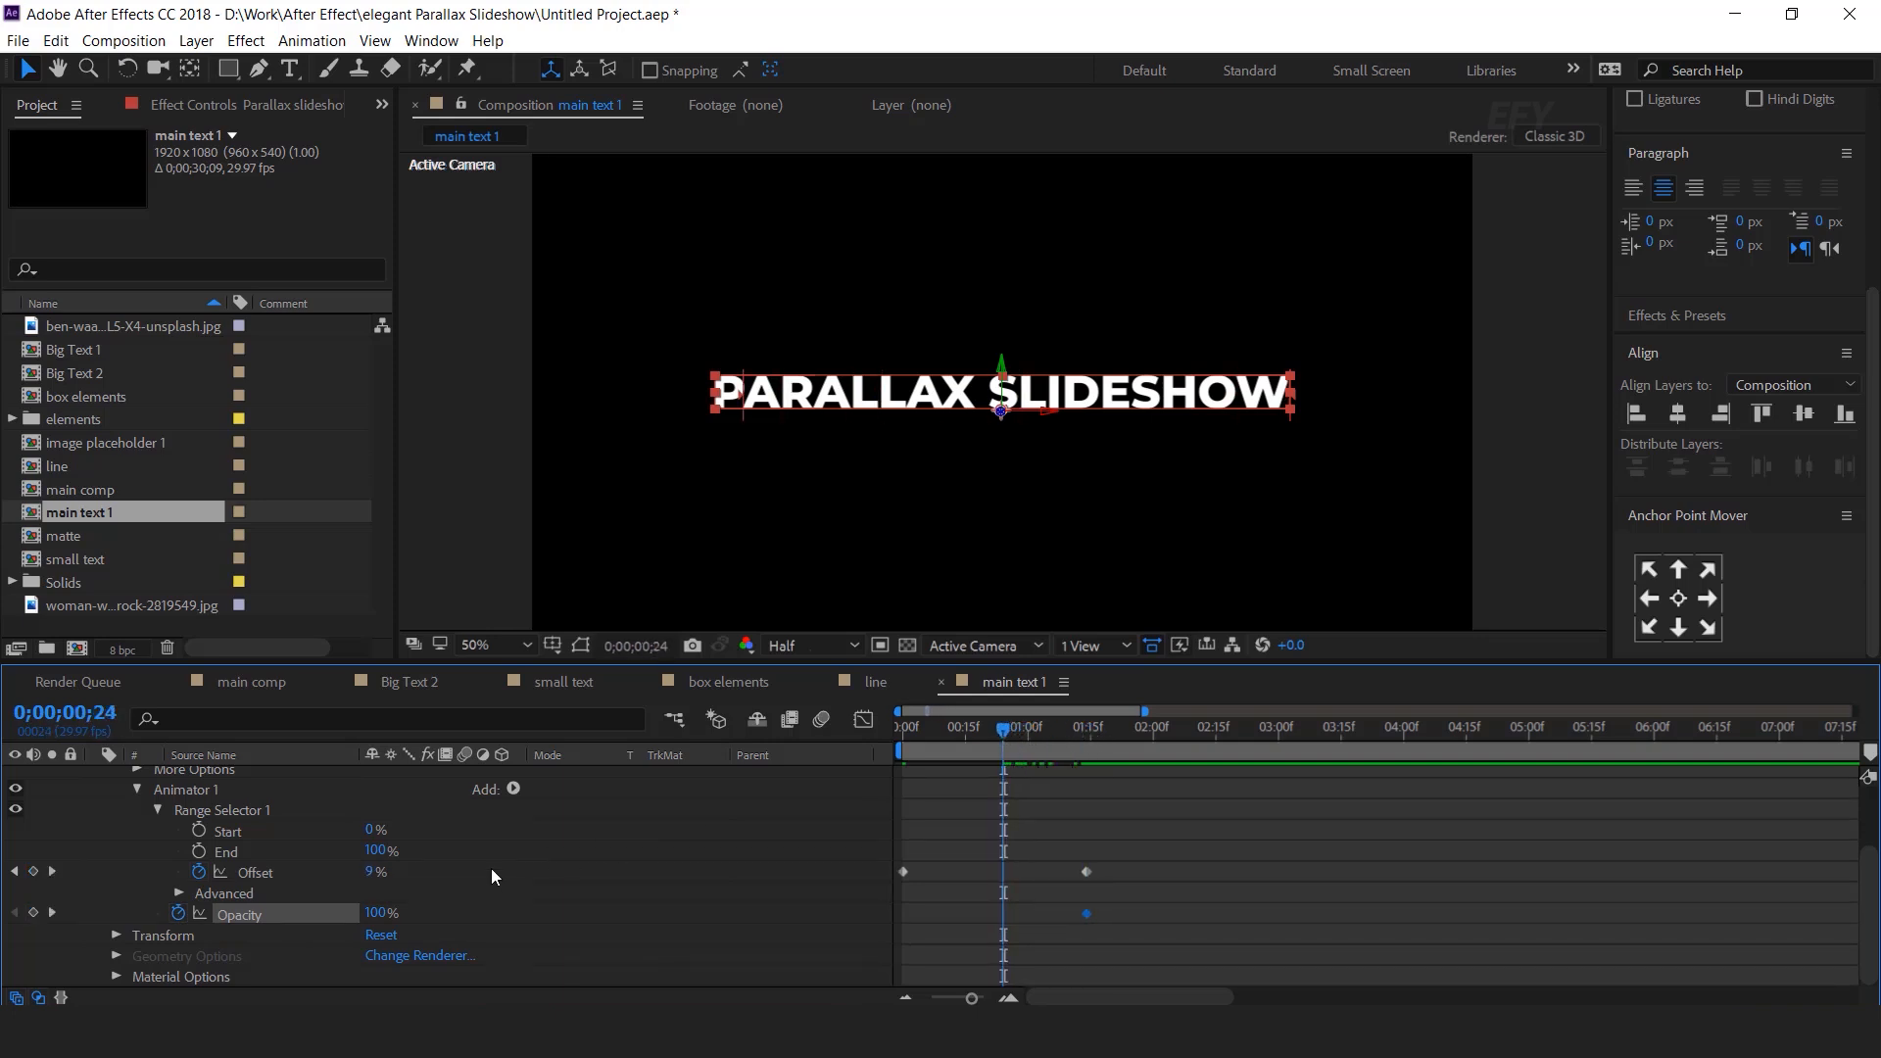
pyautogui.moveTo(349, 916); pyautogui.dragTo(174, 913)
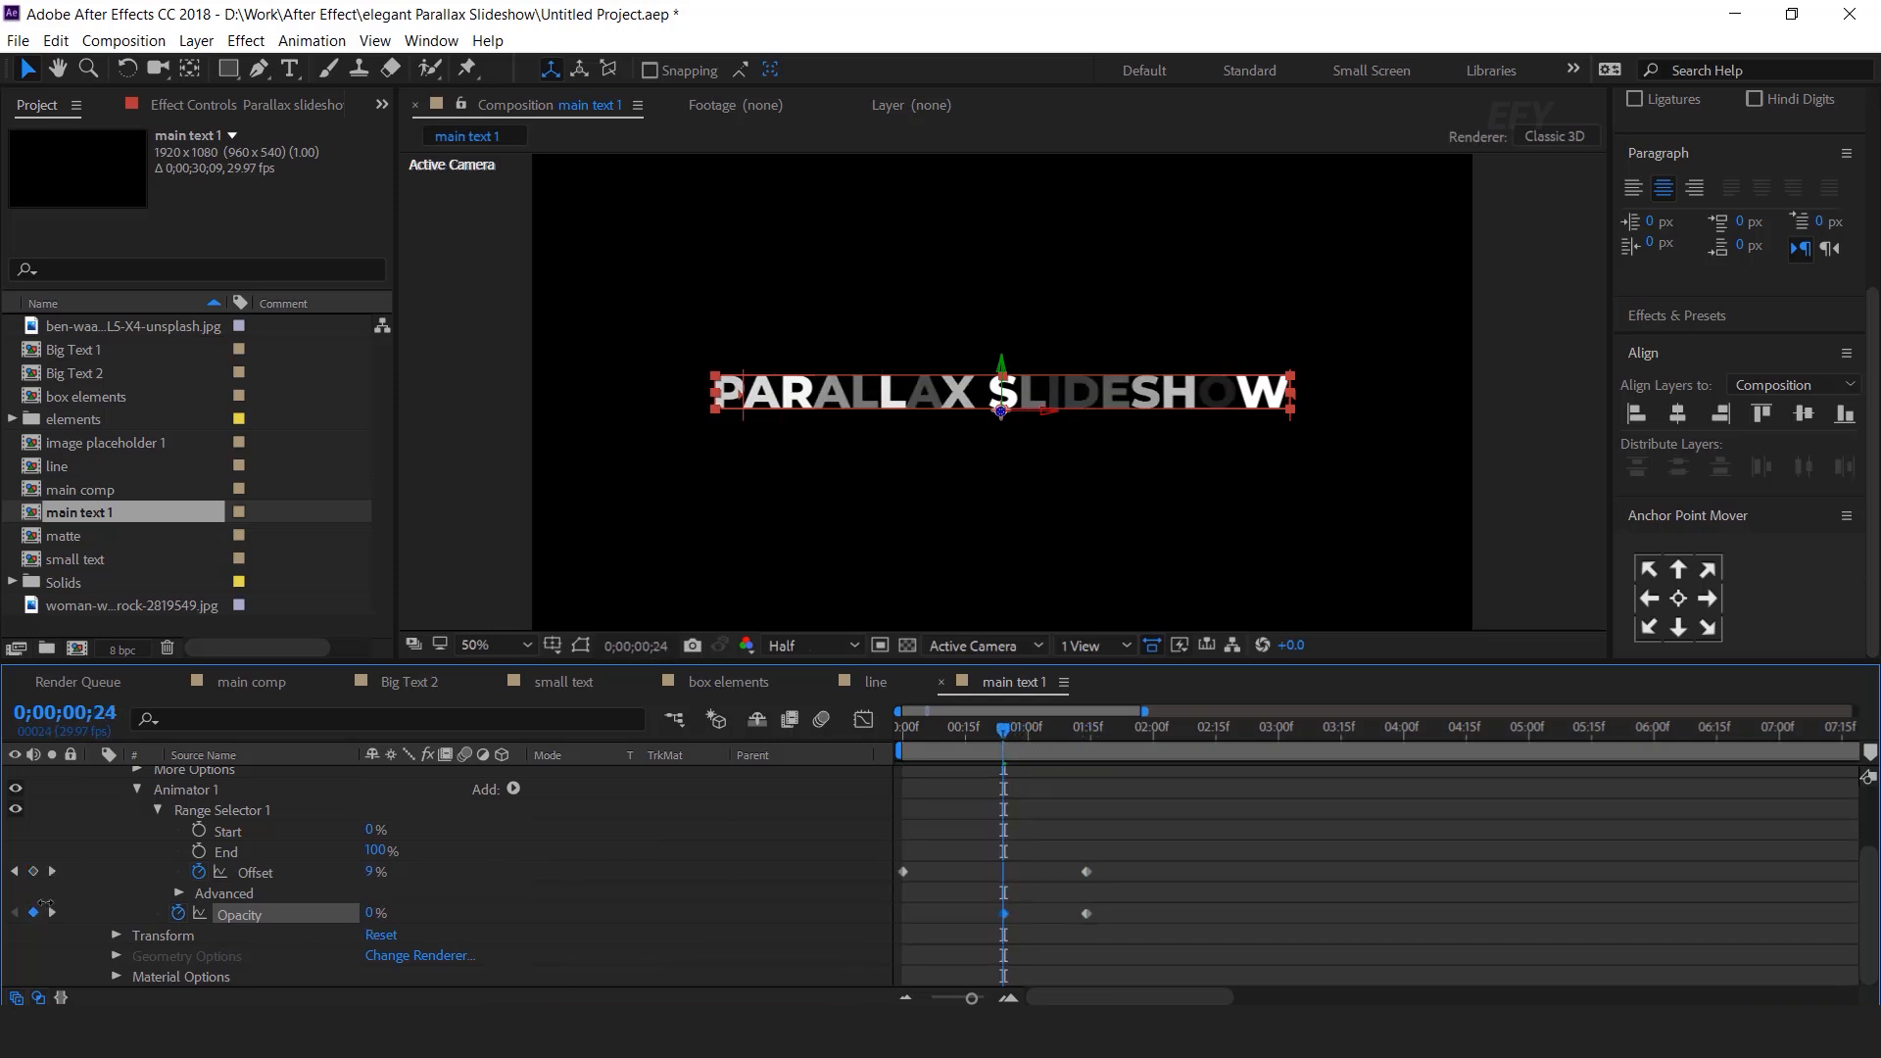
# Step: Keyframe the Parallax slideshow layer's Y Rotation from 40° at 0;00;00;00 to 0° at 0;00;01;15 and preview it
pyautogui.click(1043, 727)
pyautogui.scroll(4, 1040, 827)
pyautogui.click(1019, 779)
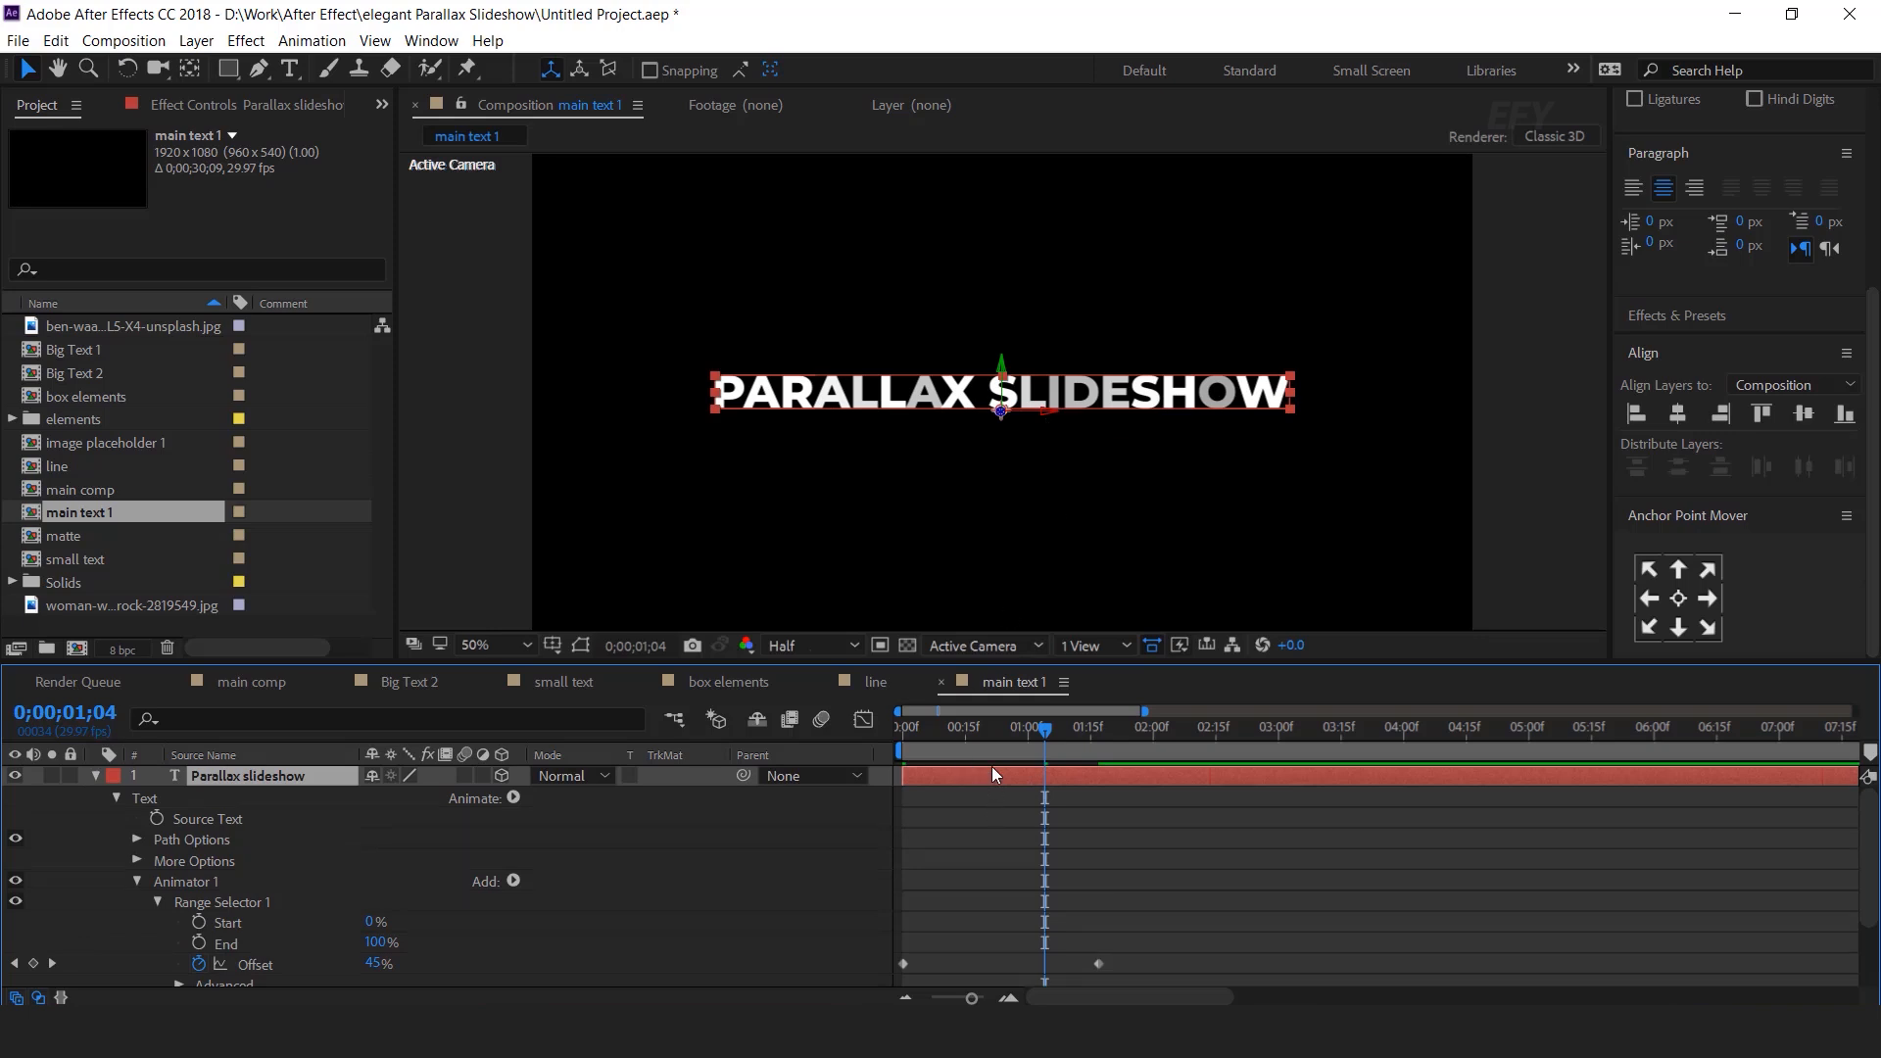
pyautogui.press('r')
pyautogui.moveTo(1002, 735); pyautogui.dragTo(772, 755)
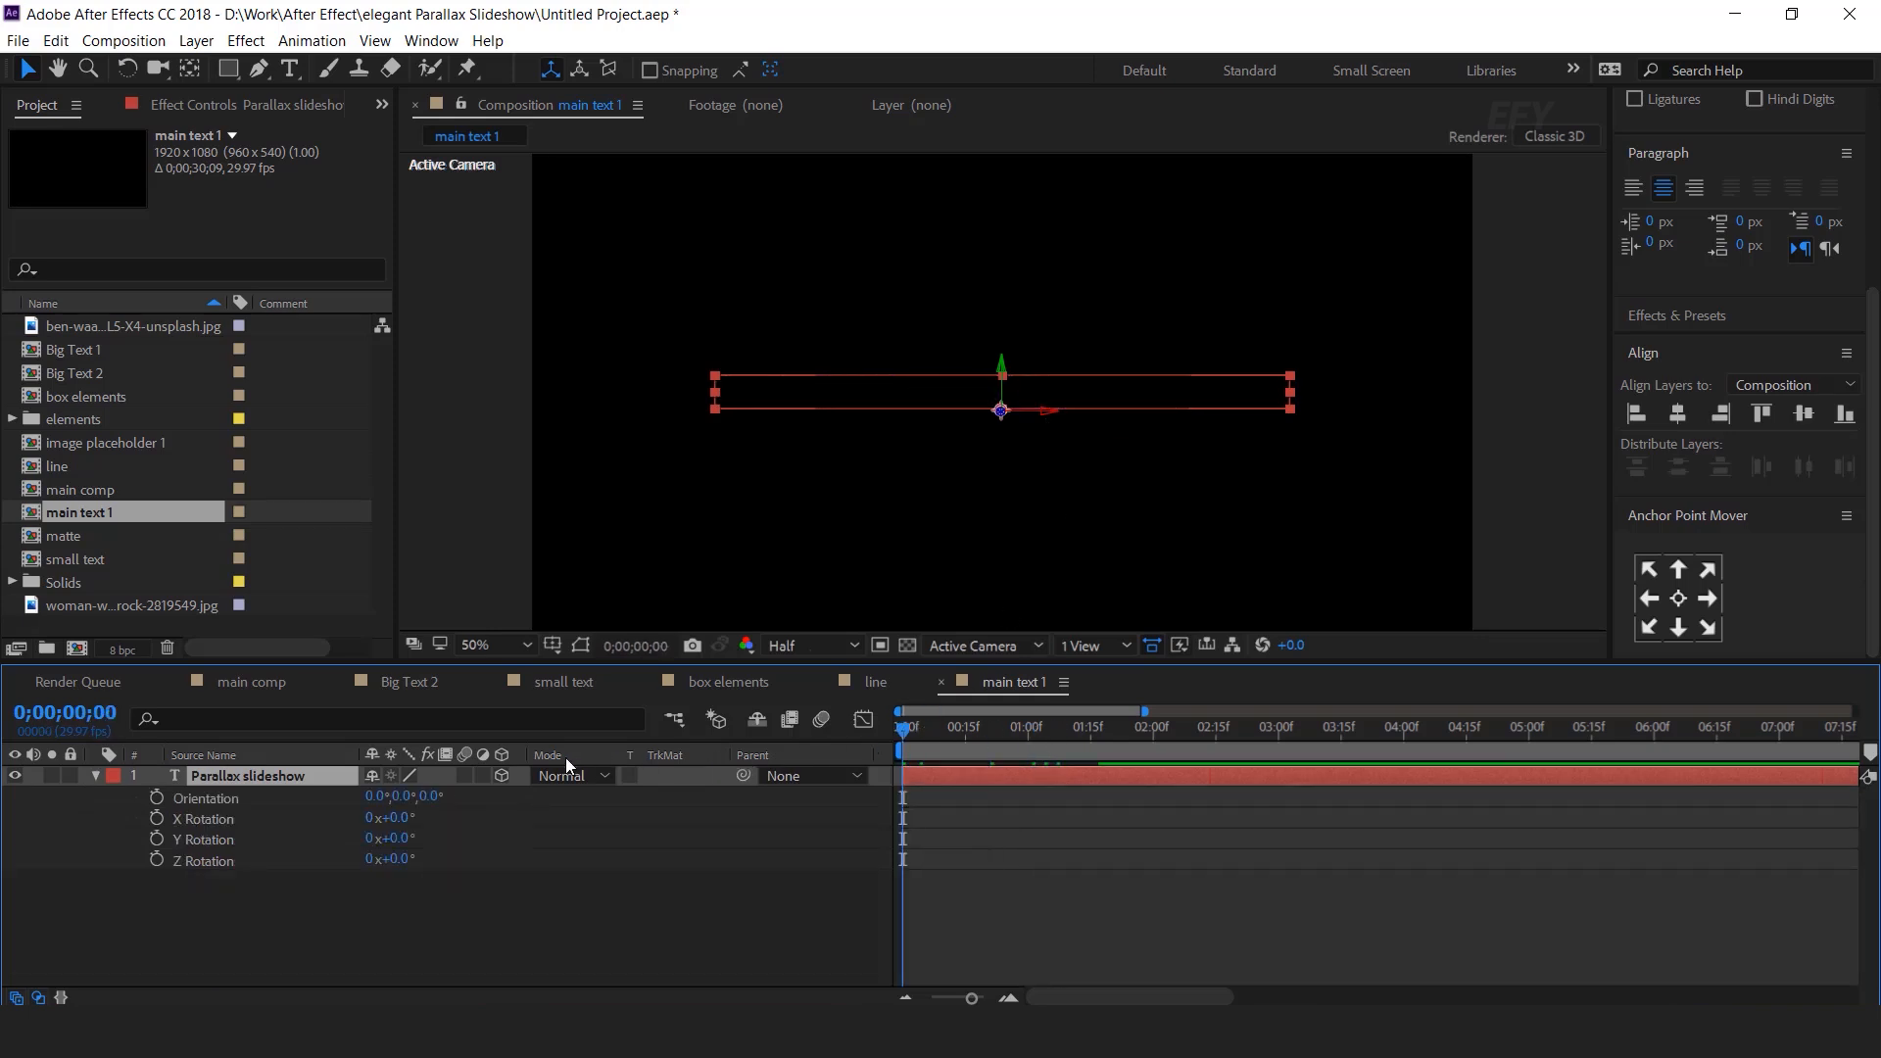
pyautogui.moveTo(946, 735); pyautogui.dragTo(1090, 739)
pyautogui.click(157, 839)
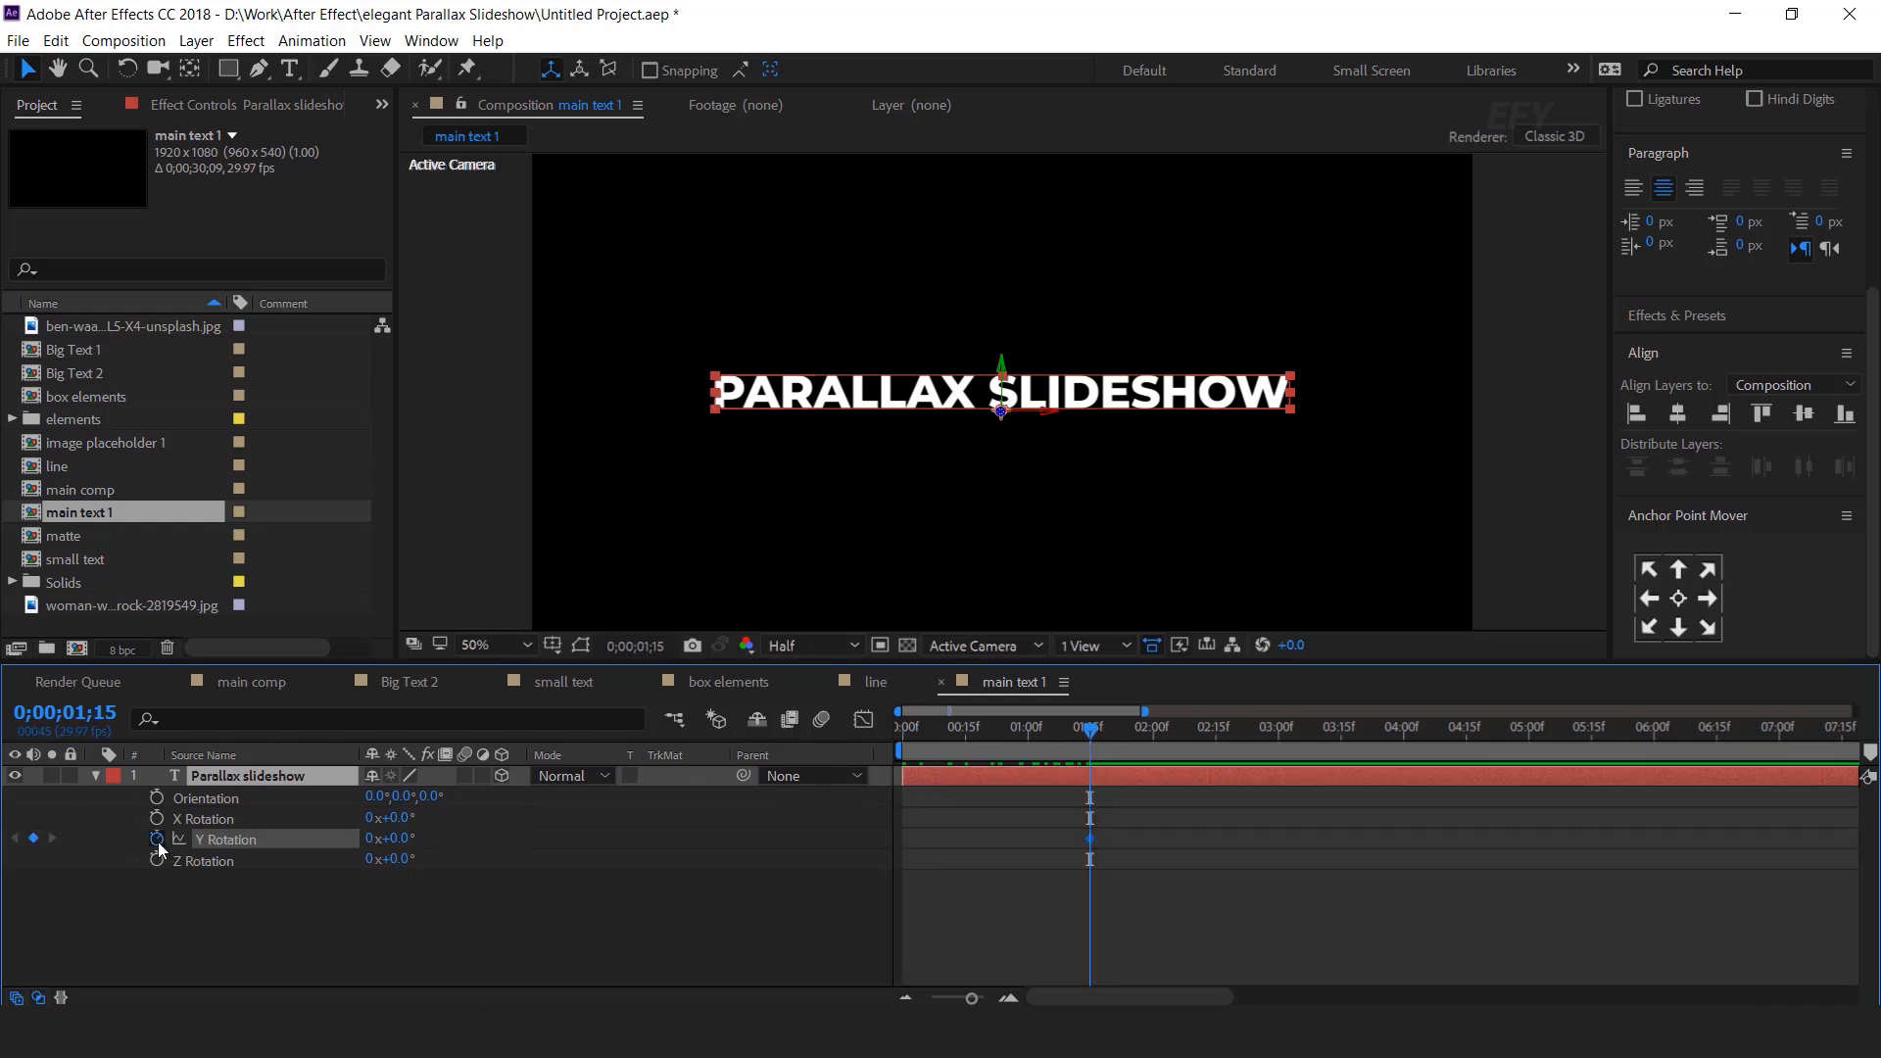
pyautogui.moveTo(1059, 739); pyautogui.dragTo(647, 760)
pyautogui.moveTo(404, 839); pyautogui.dragTo(431, 839)
pyautogui.moveTo(446, 842); pyautogui.dragTo(456, 843)
pyautogui.press('space')
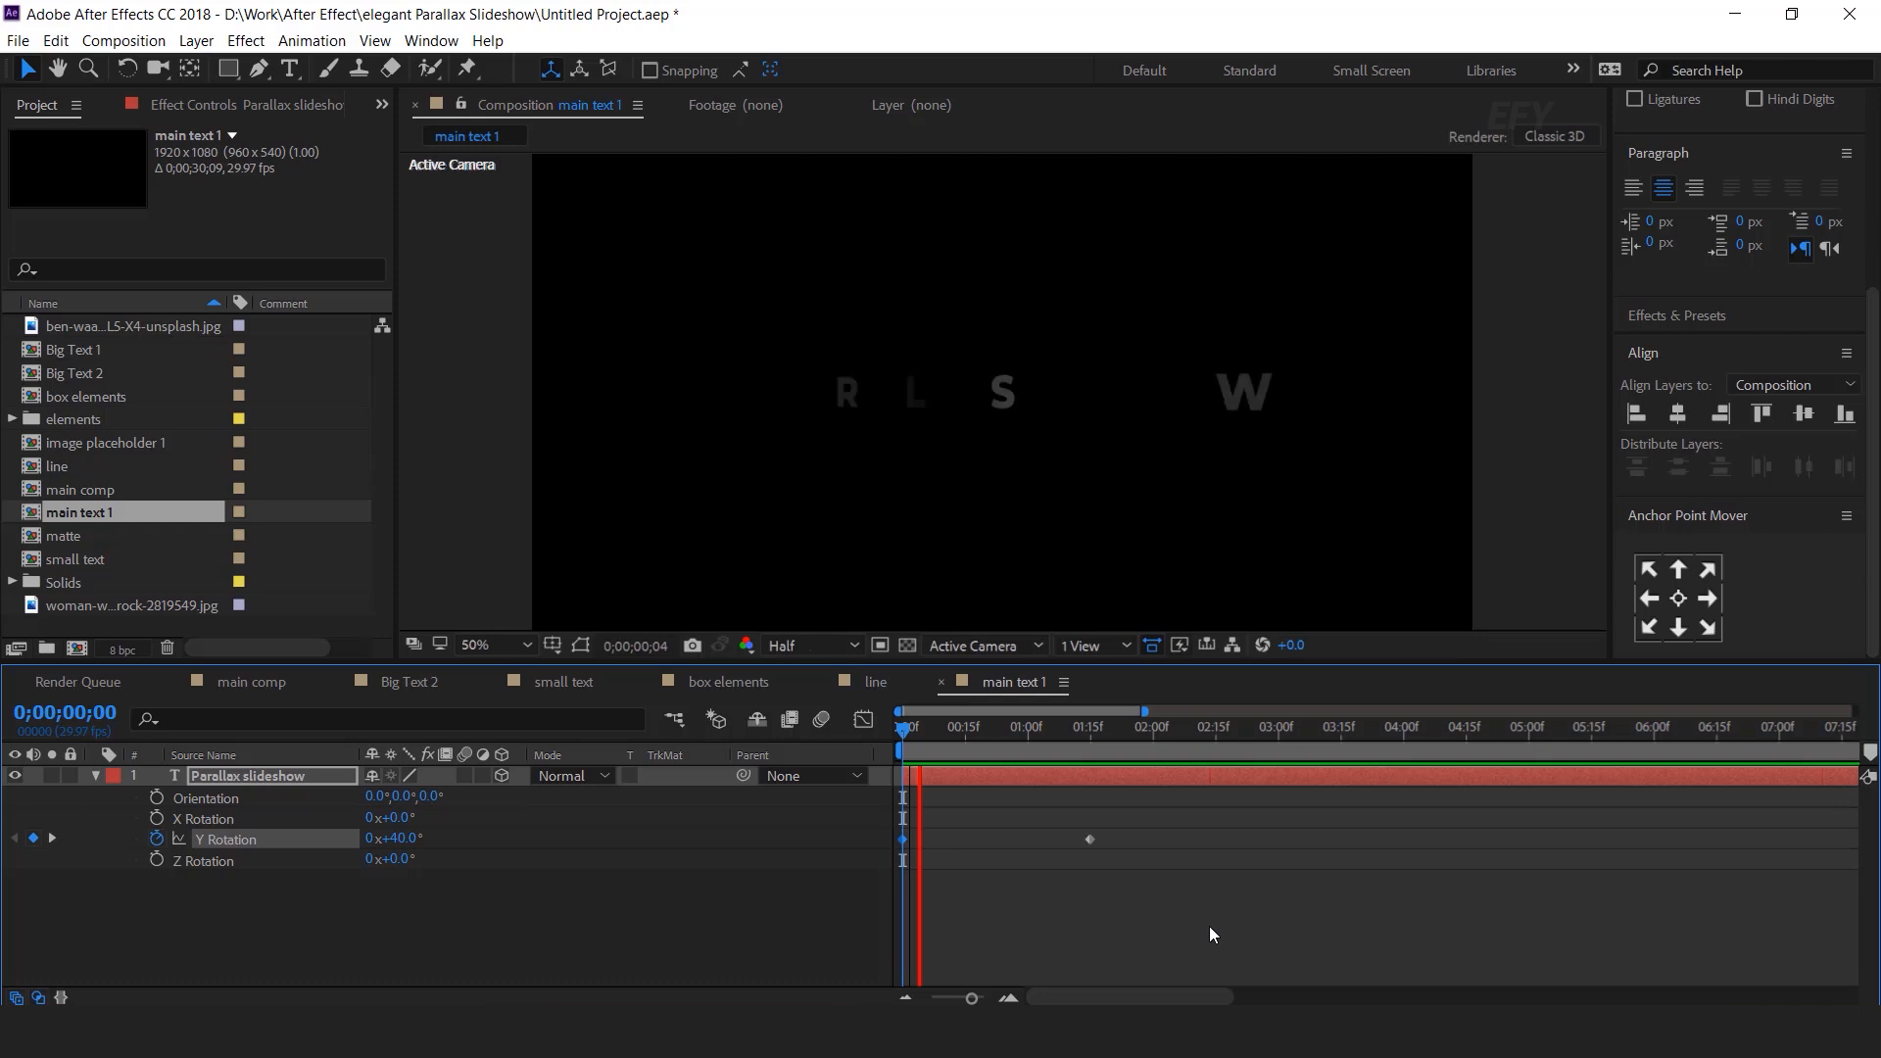
# Step: Apply Easy Ease to the ending Y Rotation keyframe, lengthen its incoming influence in the speed graph, and preview the text
pyautogui.click(1093, 730)
pyautogui.moveTo(1211, 818); pyautogui.dragTo(1086, 842)
pyautogui.rightClick(1088, 838)
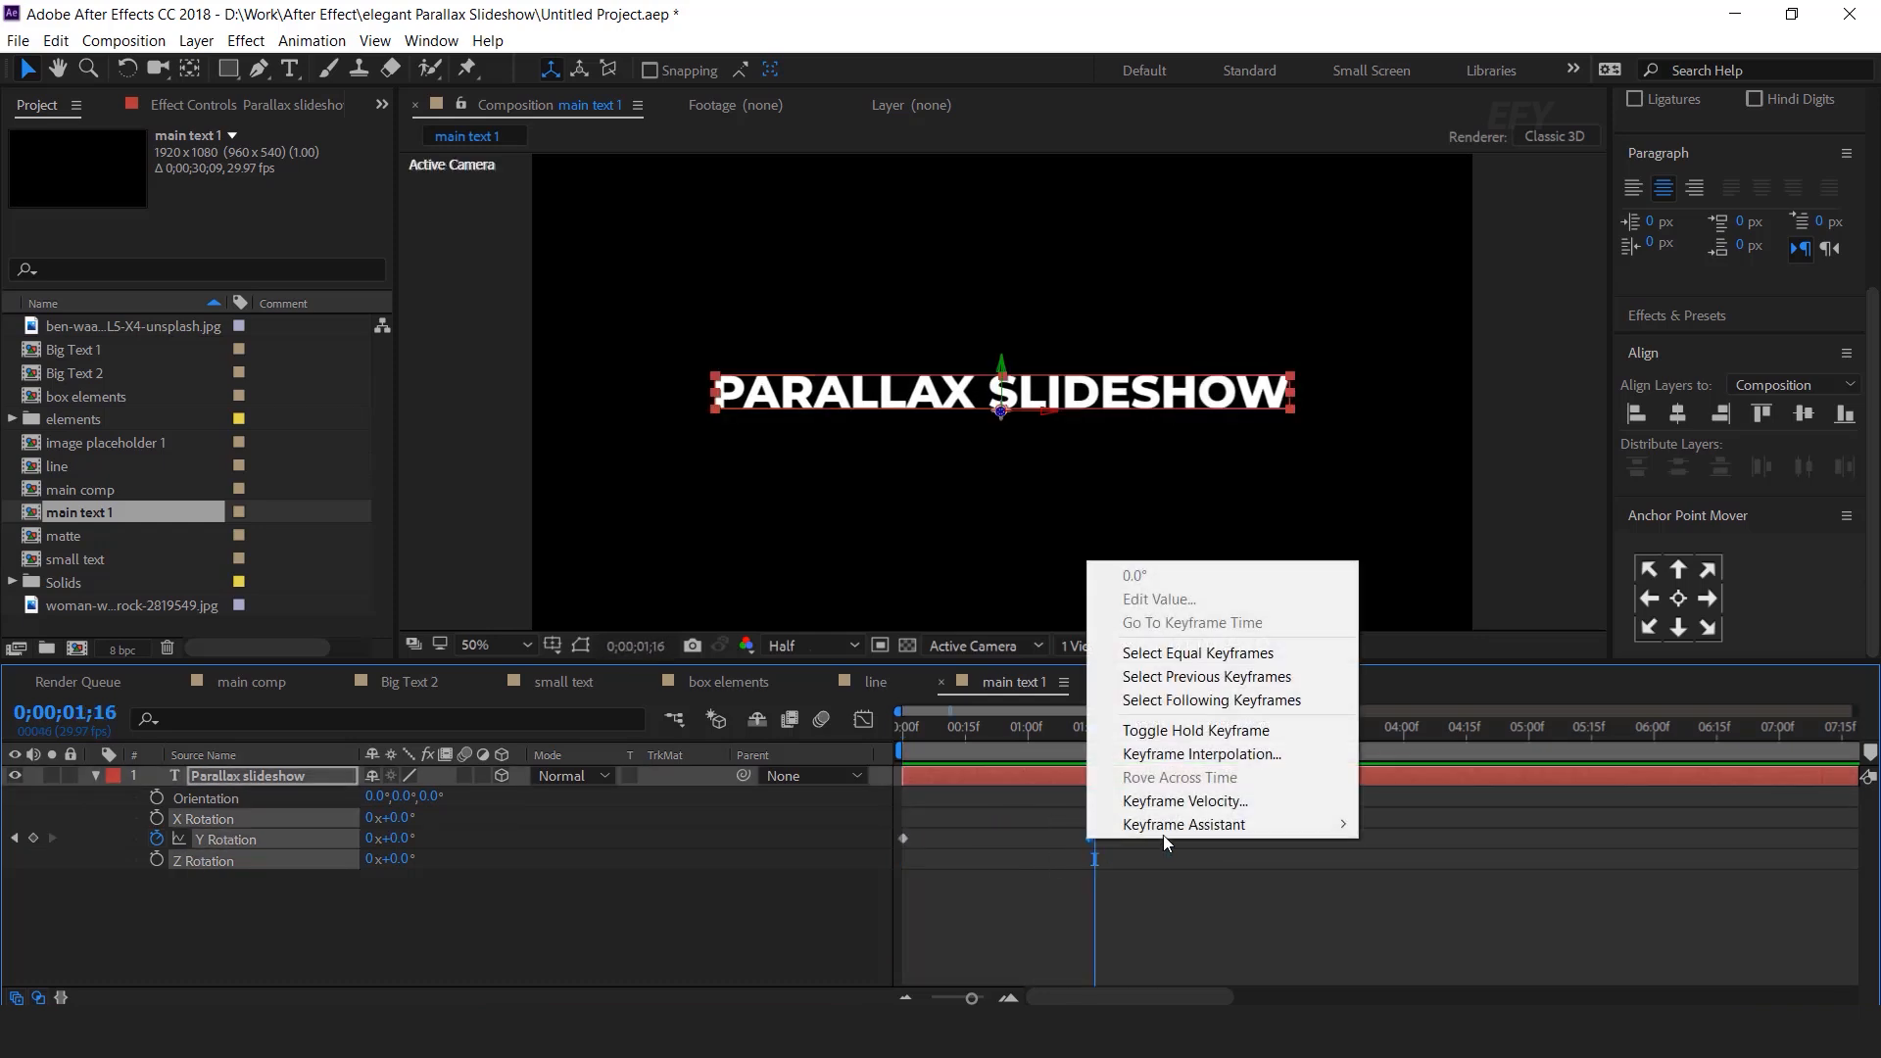
pyautogui.moveTo(1264, 823)
pyautogui.click(1371, 895)
pyautogui.hotkey('shift', 'F3')
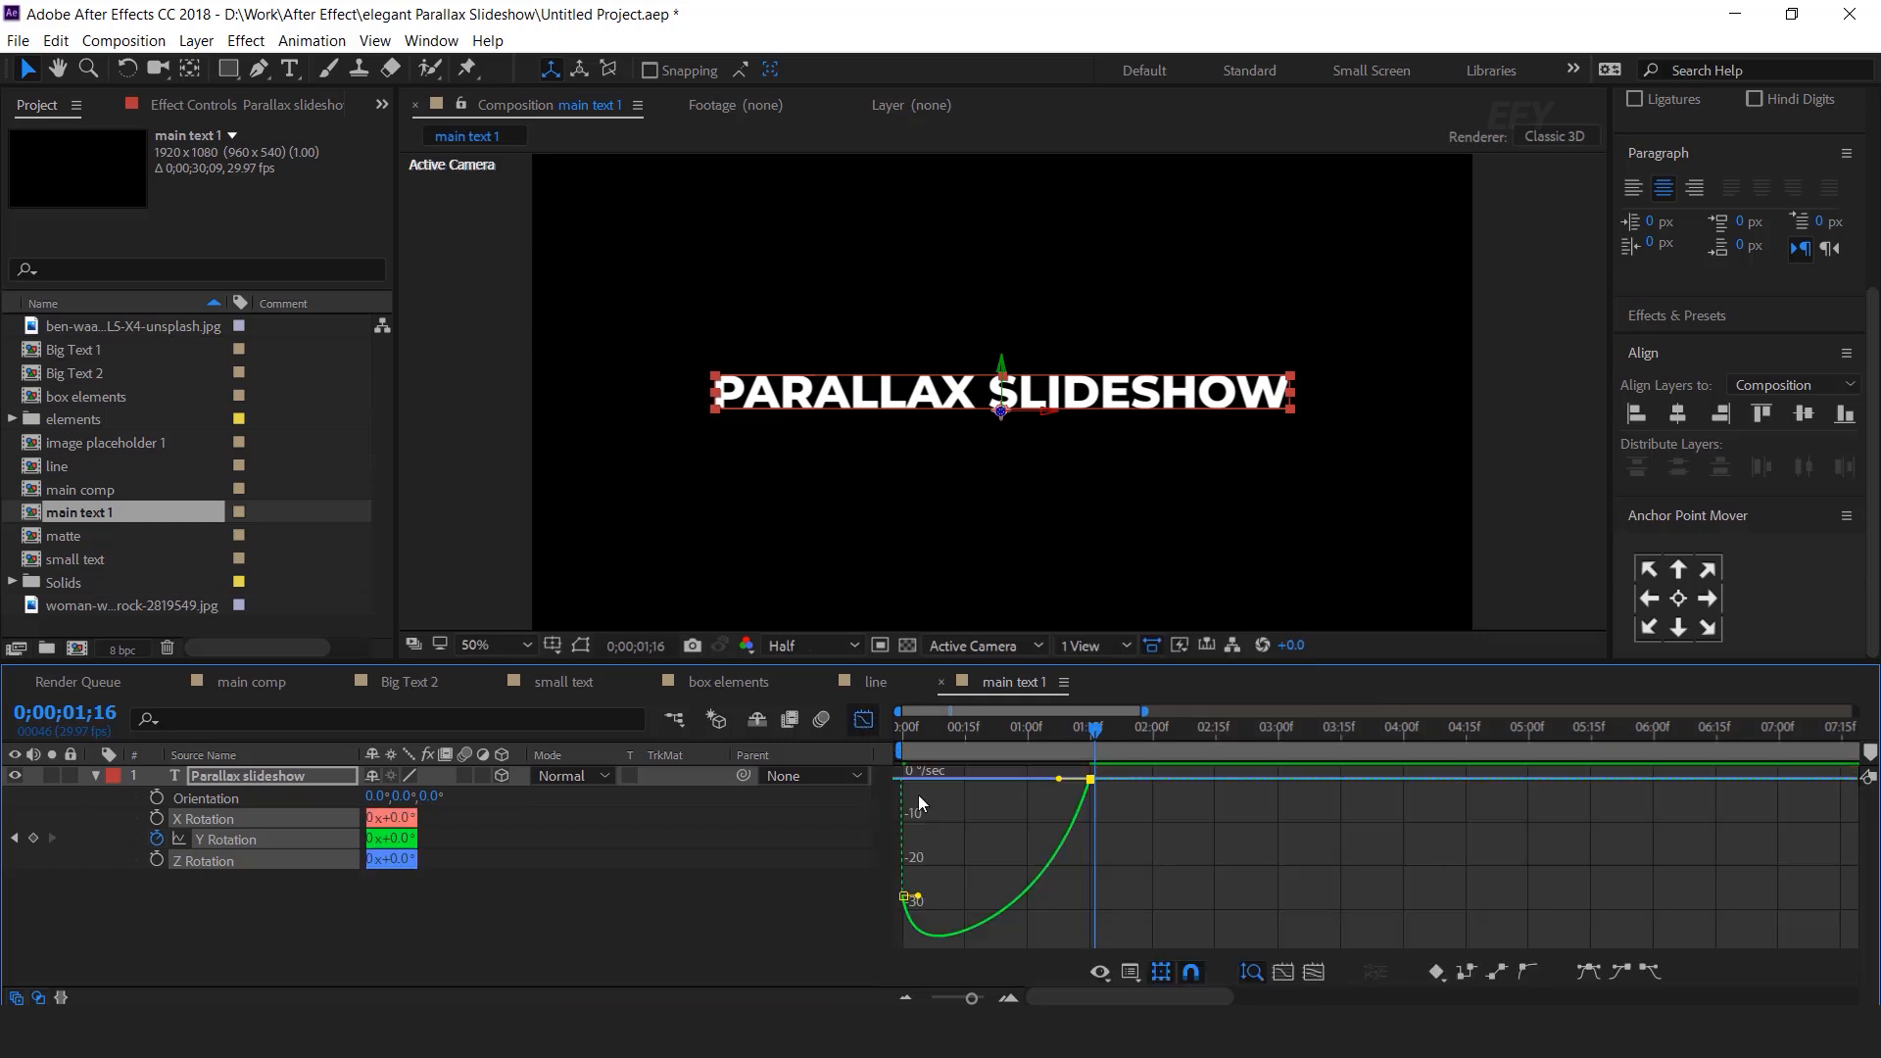
pyautogui.moveTo(1058, 781); pyautogui.dragTo(1010, 780)
pyautogui.click(862, 721)
pyautogui.press('Home')
pyautogui.press('space')
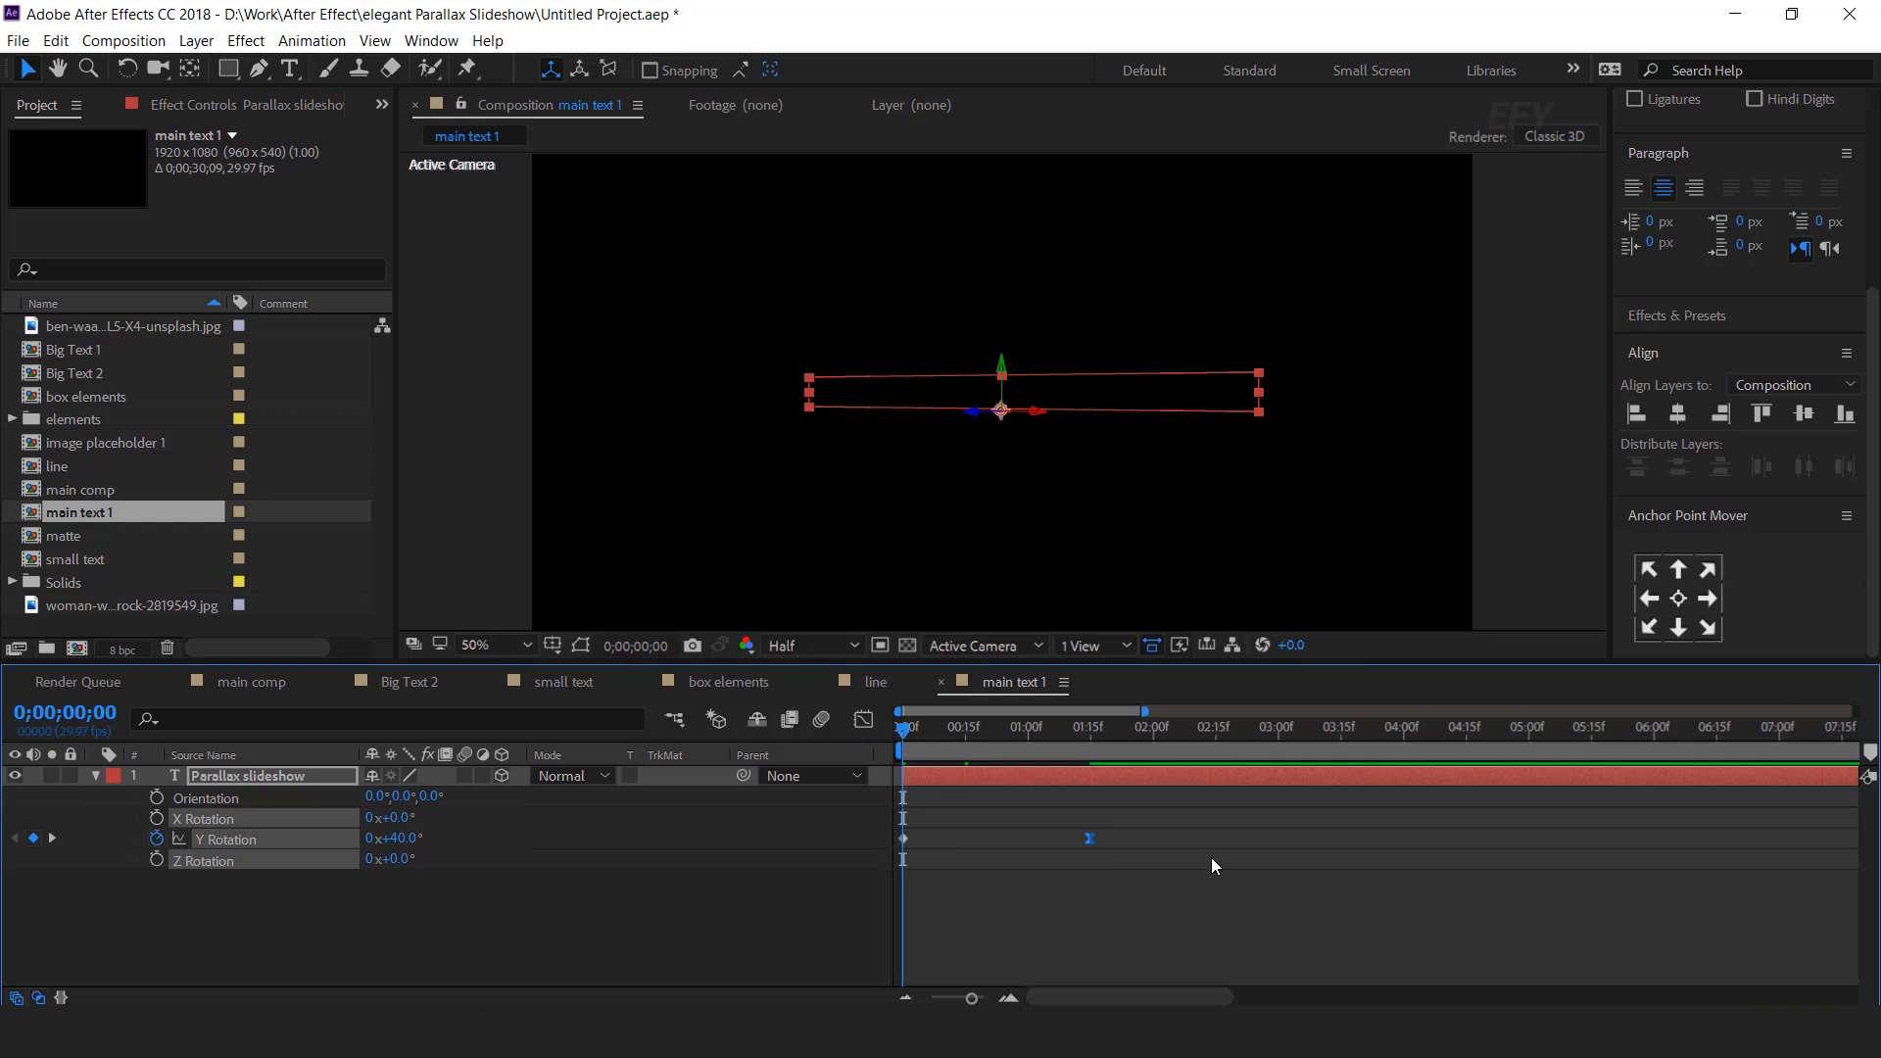
# Step: Place the main text 1 composition above LEAK.mp4 in main comp as a 3D layer with Collapse Transformations enabled
pyautogui.click(1075, 728)
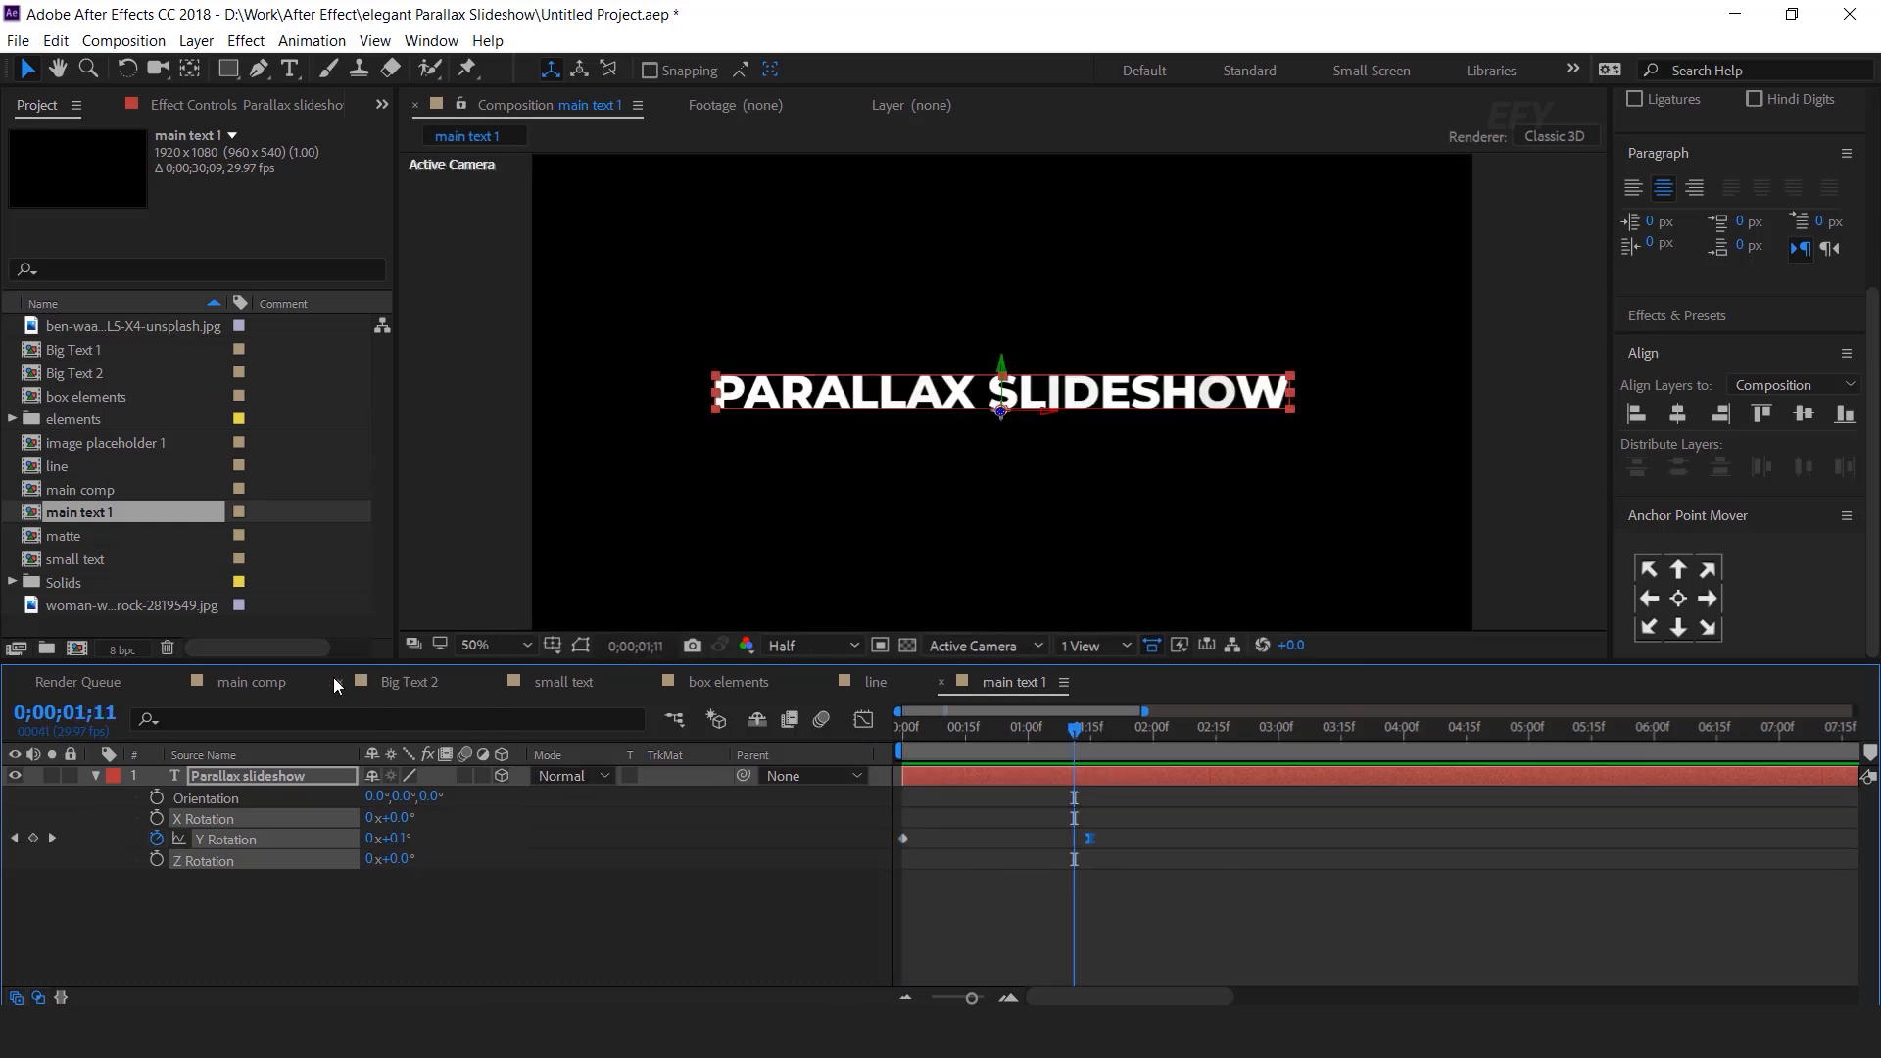
pyautogui.click(249, 681)
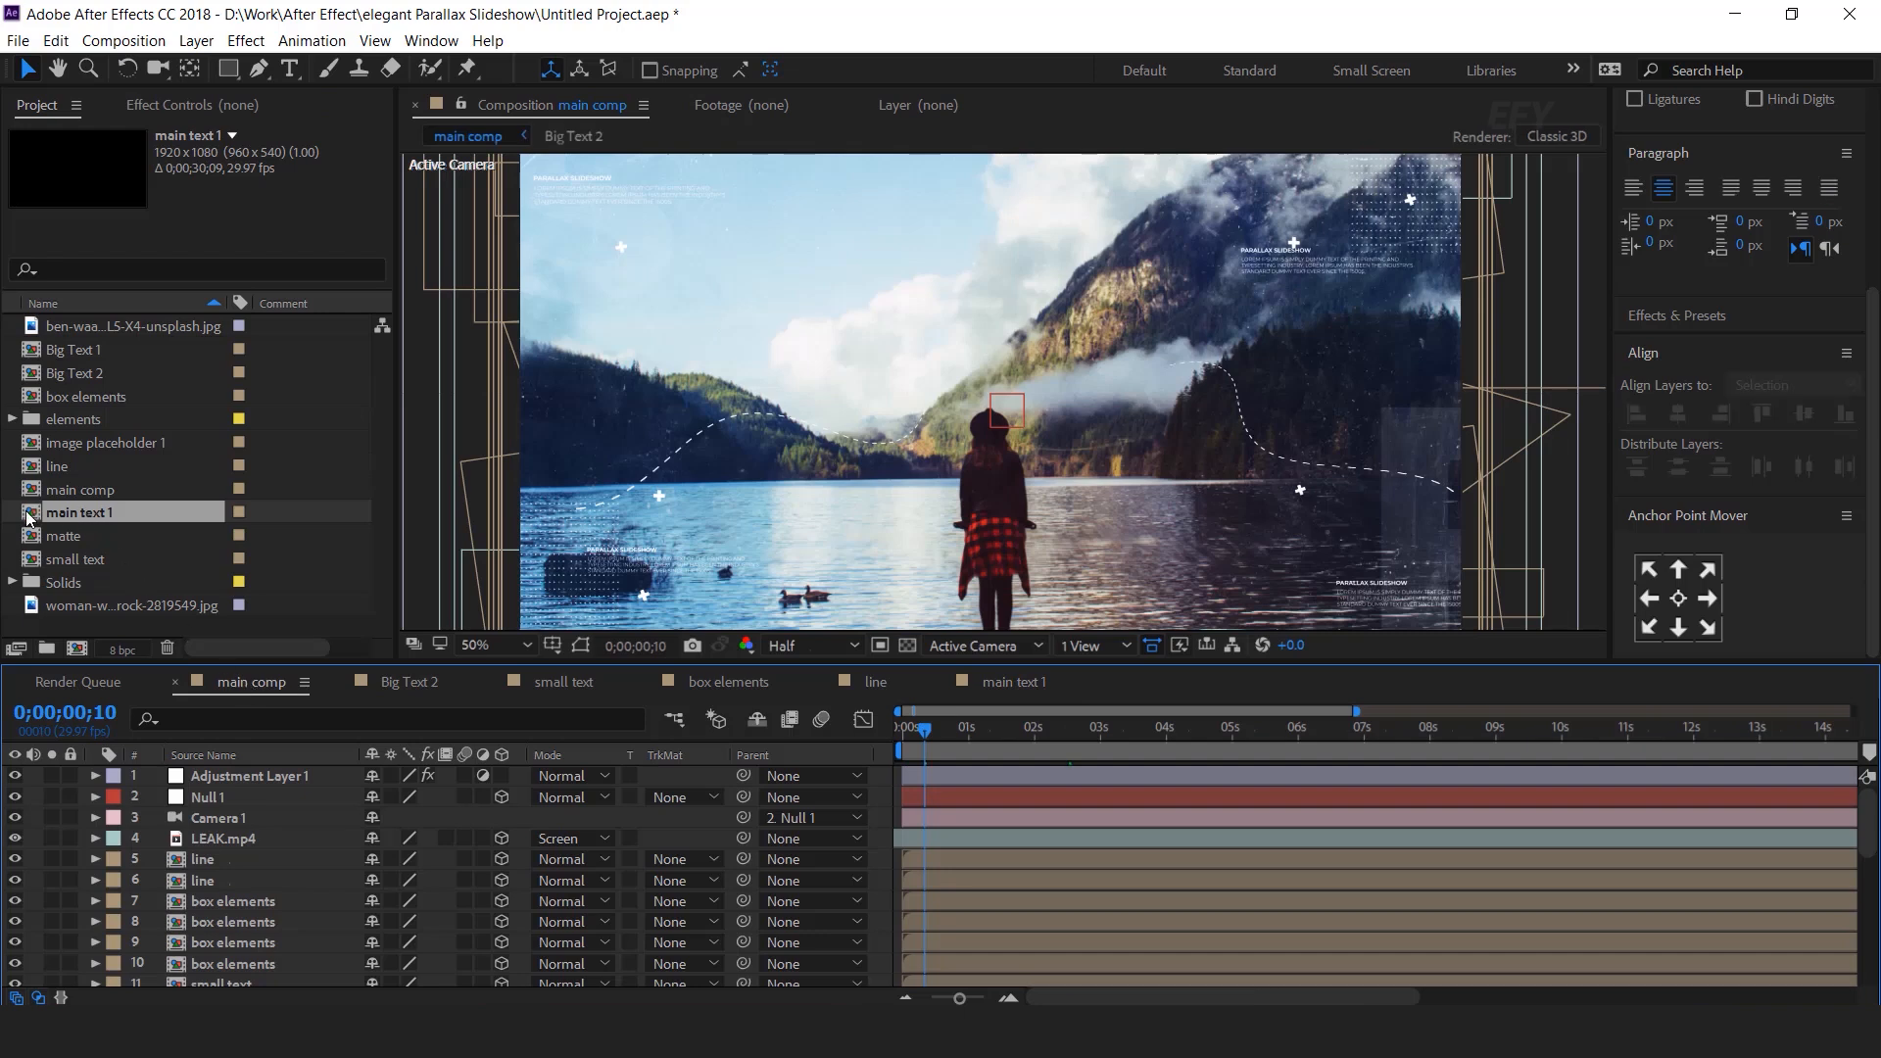
pyautogui.moveTo(29, 520); pyautogui.dragTo(271, 831)
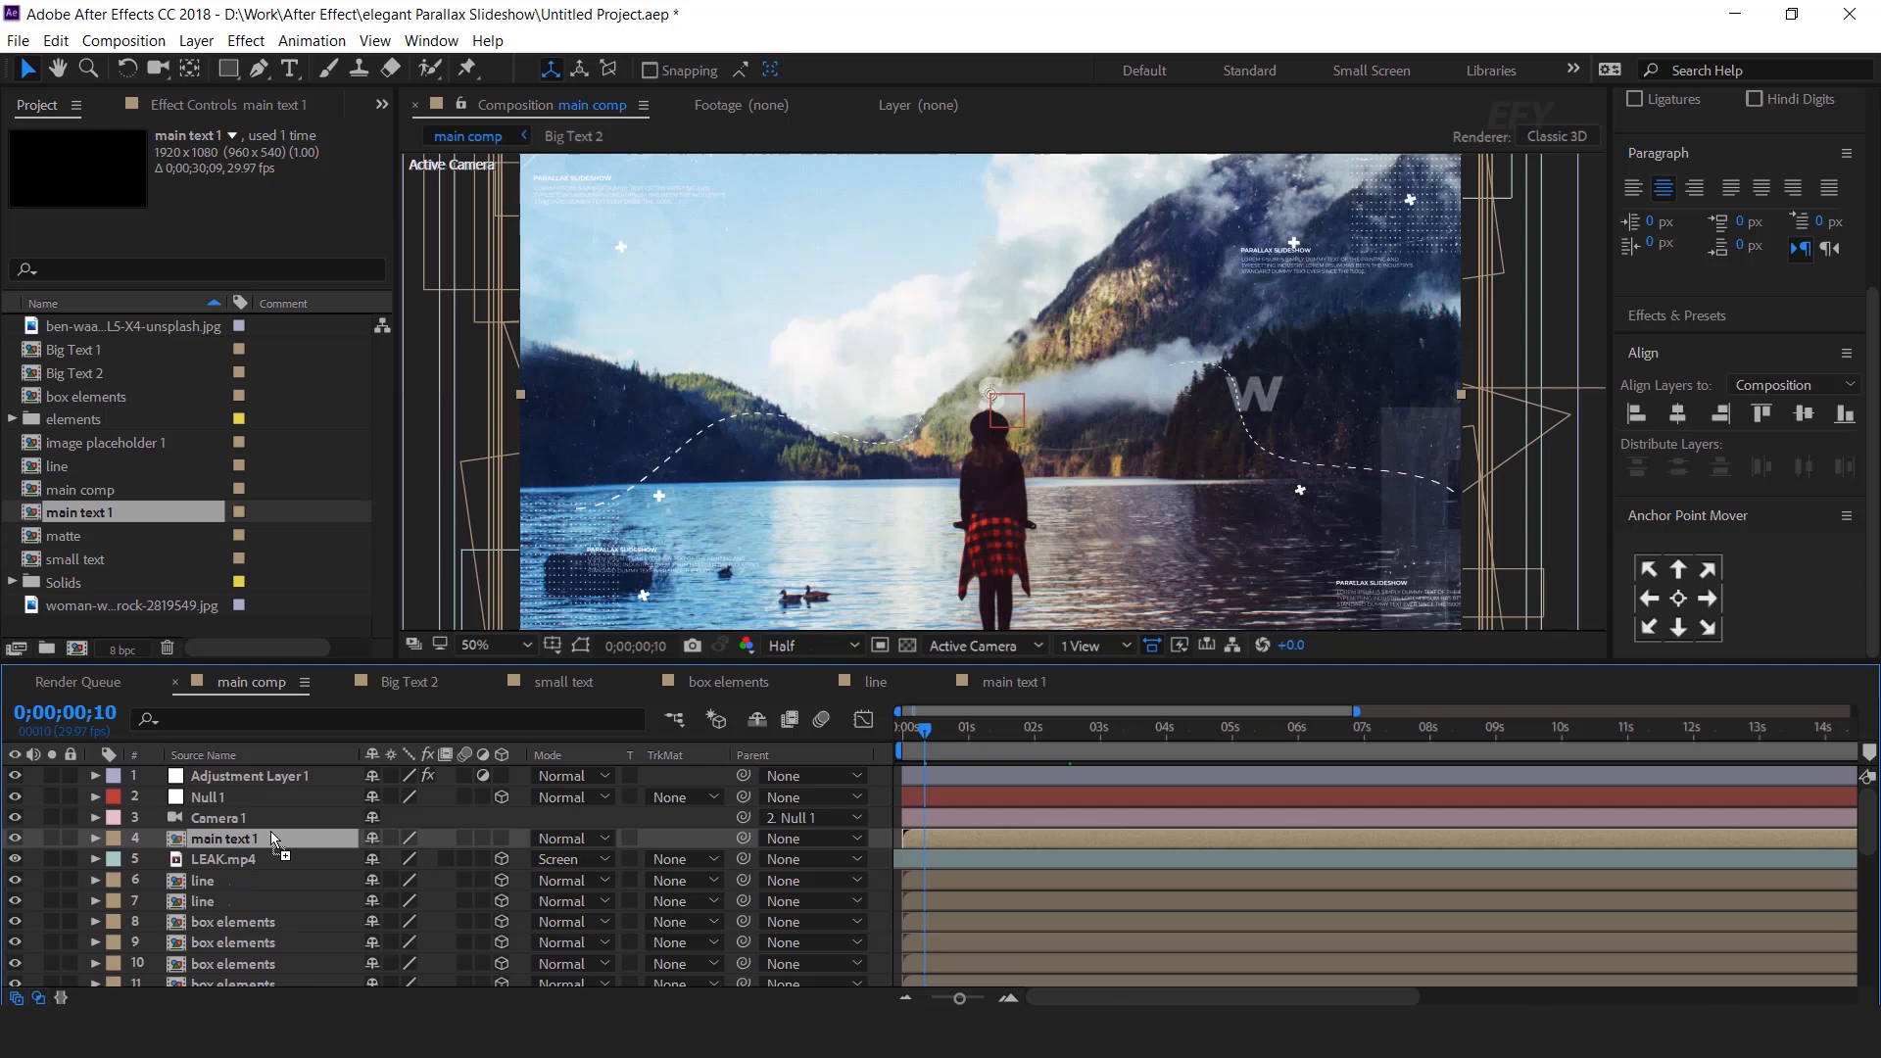
pyautogui.click(502, 839)
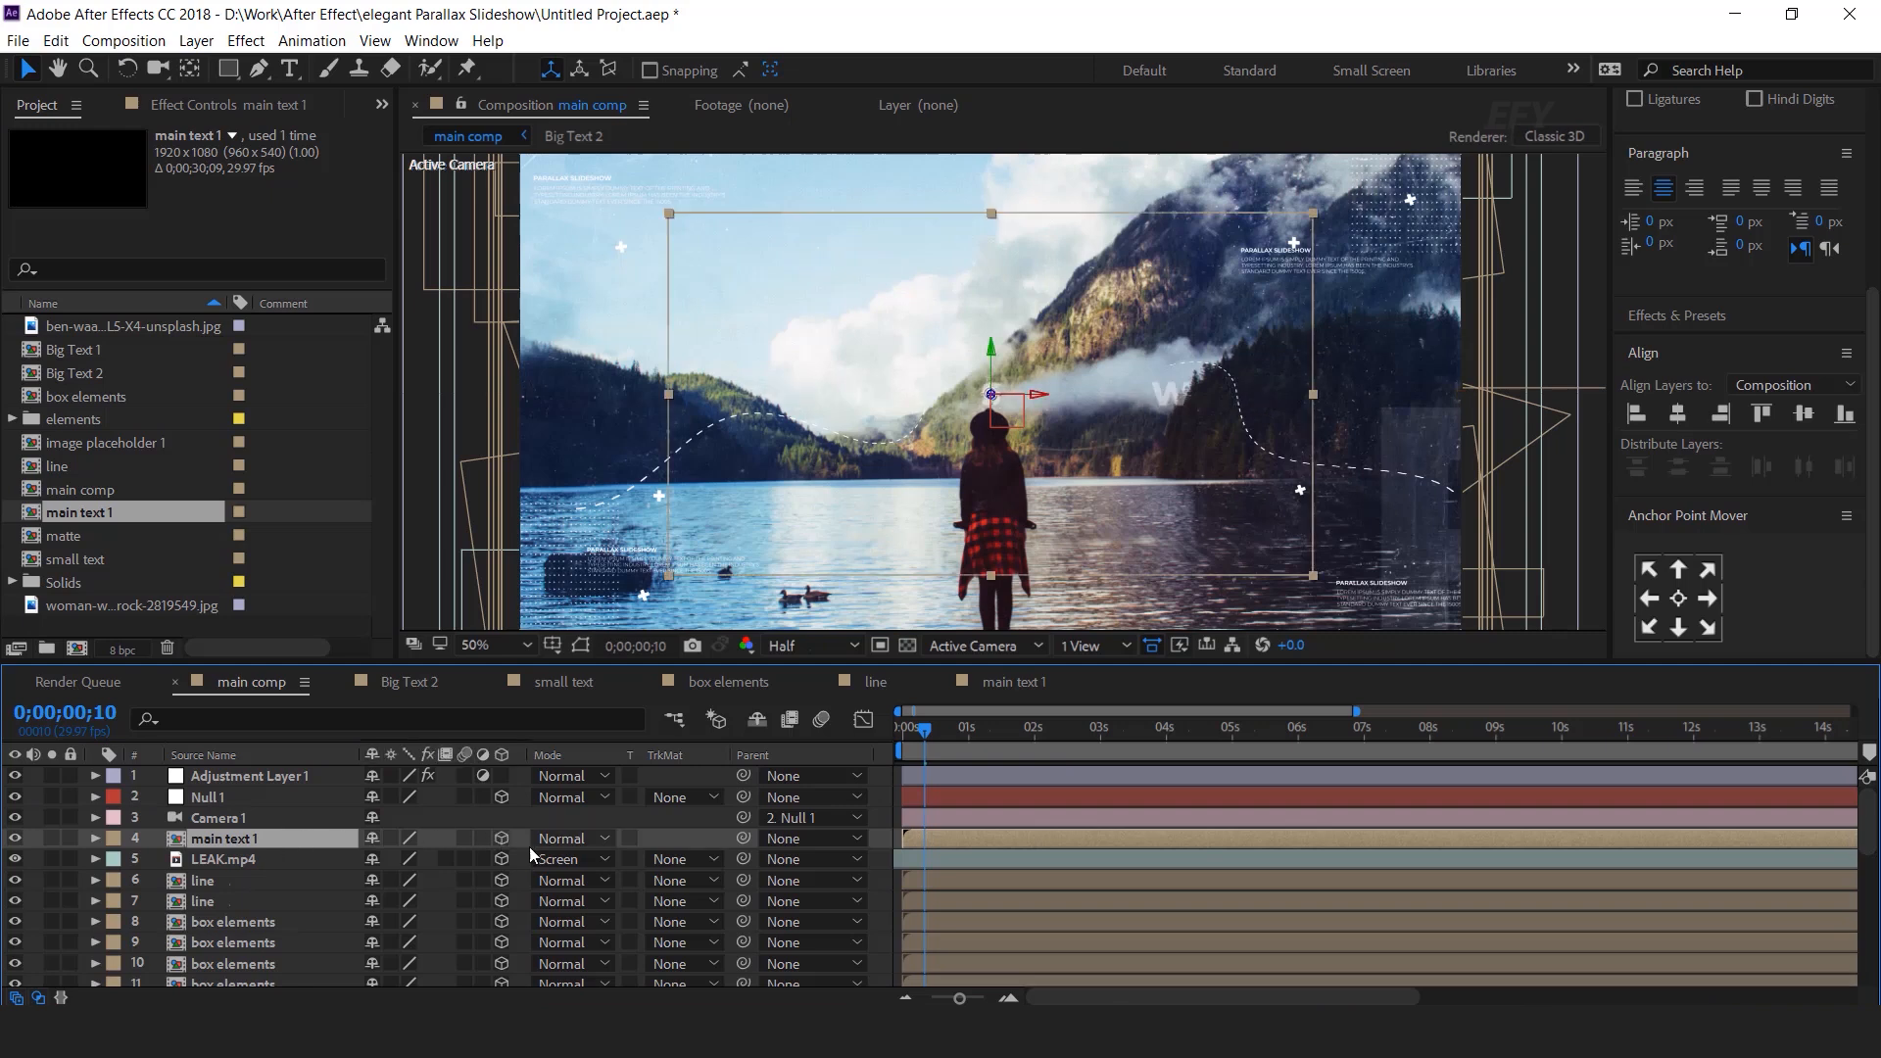
pyautogui.click(389, 842)
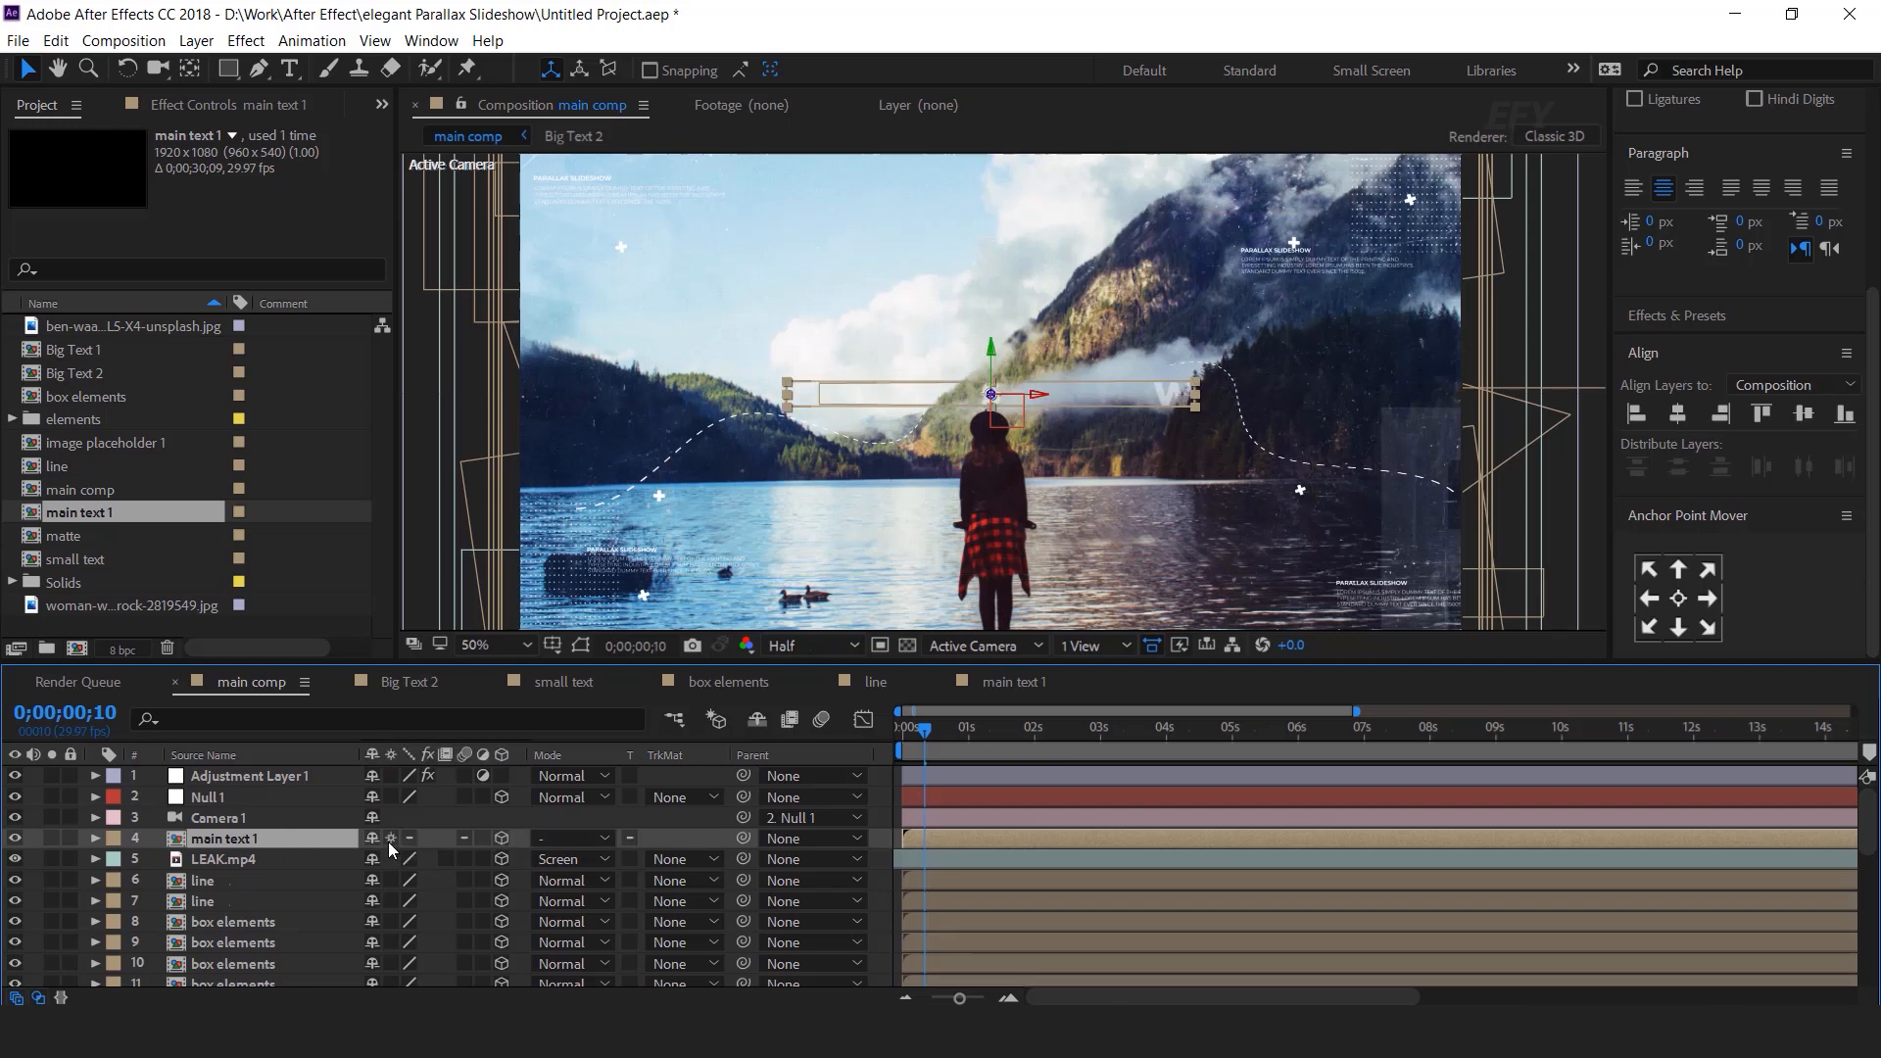
# Step: Preview the scene and shift the main text 1 layer so it starts slightly after 1 second
pyautogui.press('space')
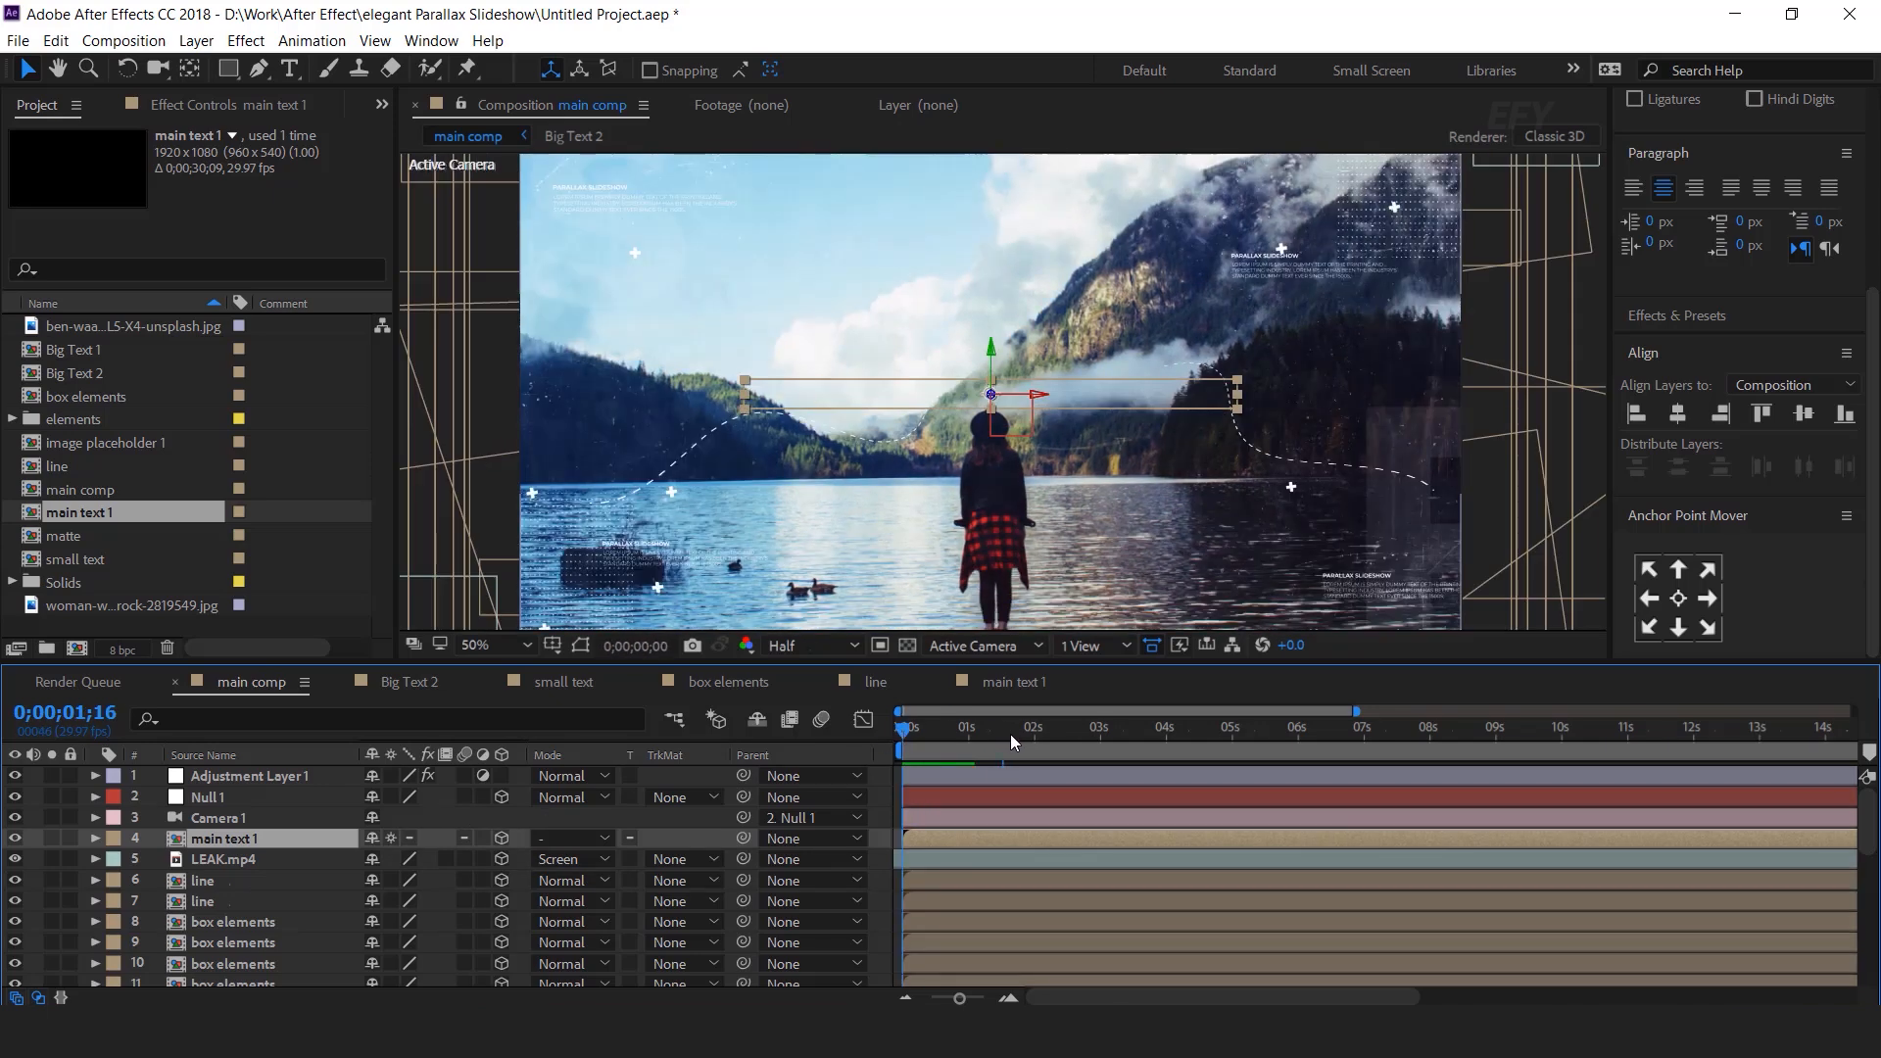
pyautogui.click(1014, 733)
pyautogui.moveTo(1043, 843); pyautogui.dragTo(1121, 839)
pyautogui.moveTo(982, 730); pyautogui.dragTo(860, 739)
# Step: Separate the Position dimensions of Null 1 and reveal its rotation properties alongside them
pyautogui.press(',')
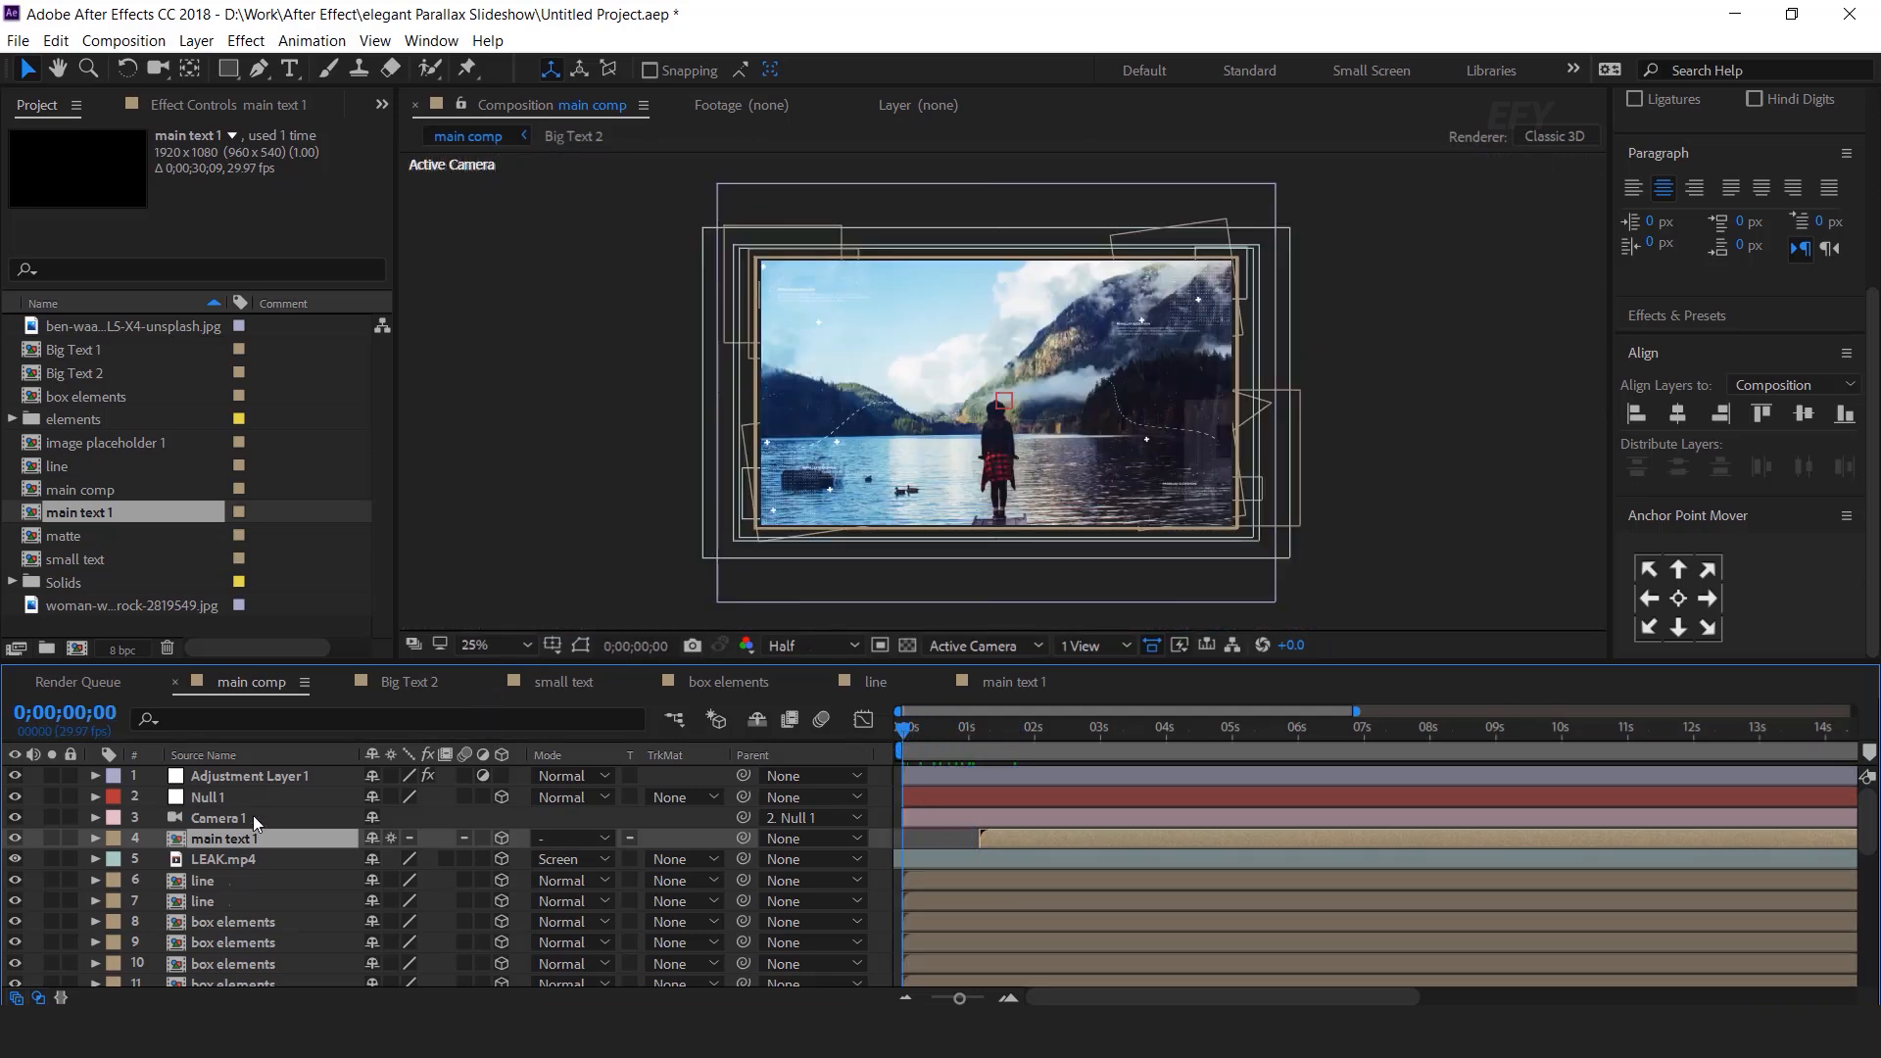
pyautogui.click(235, 797)
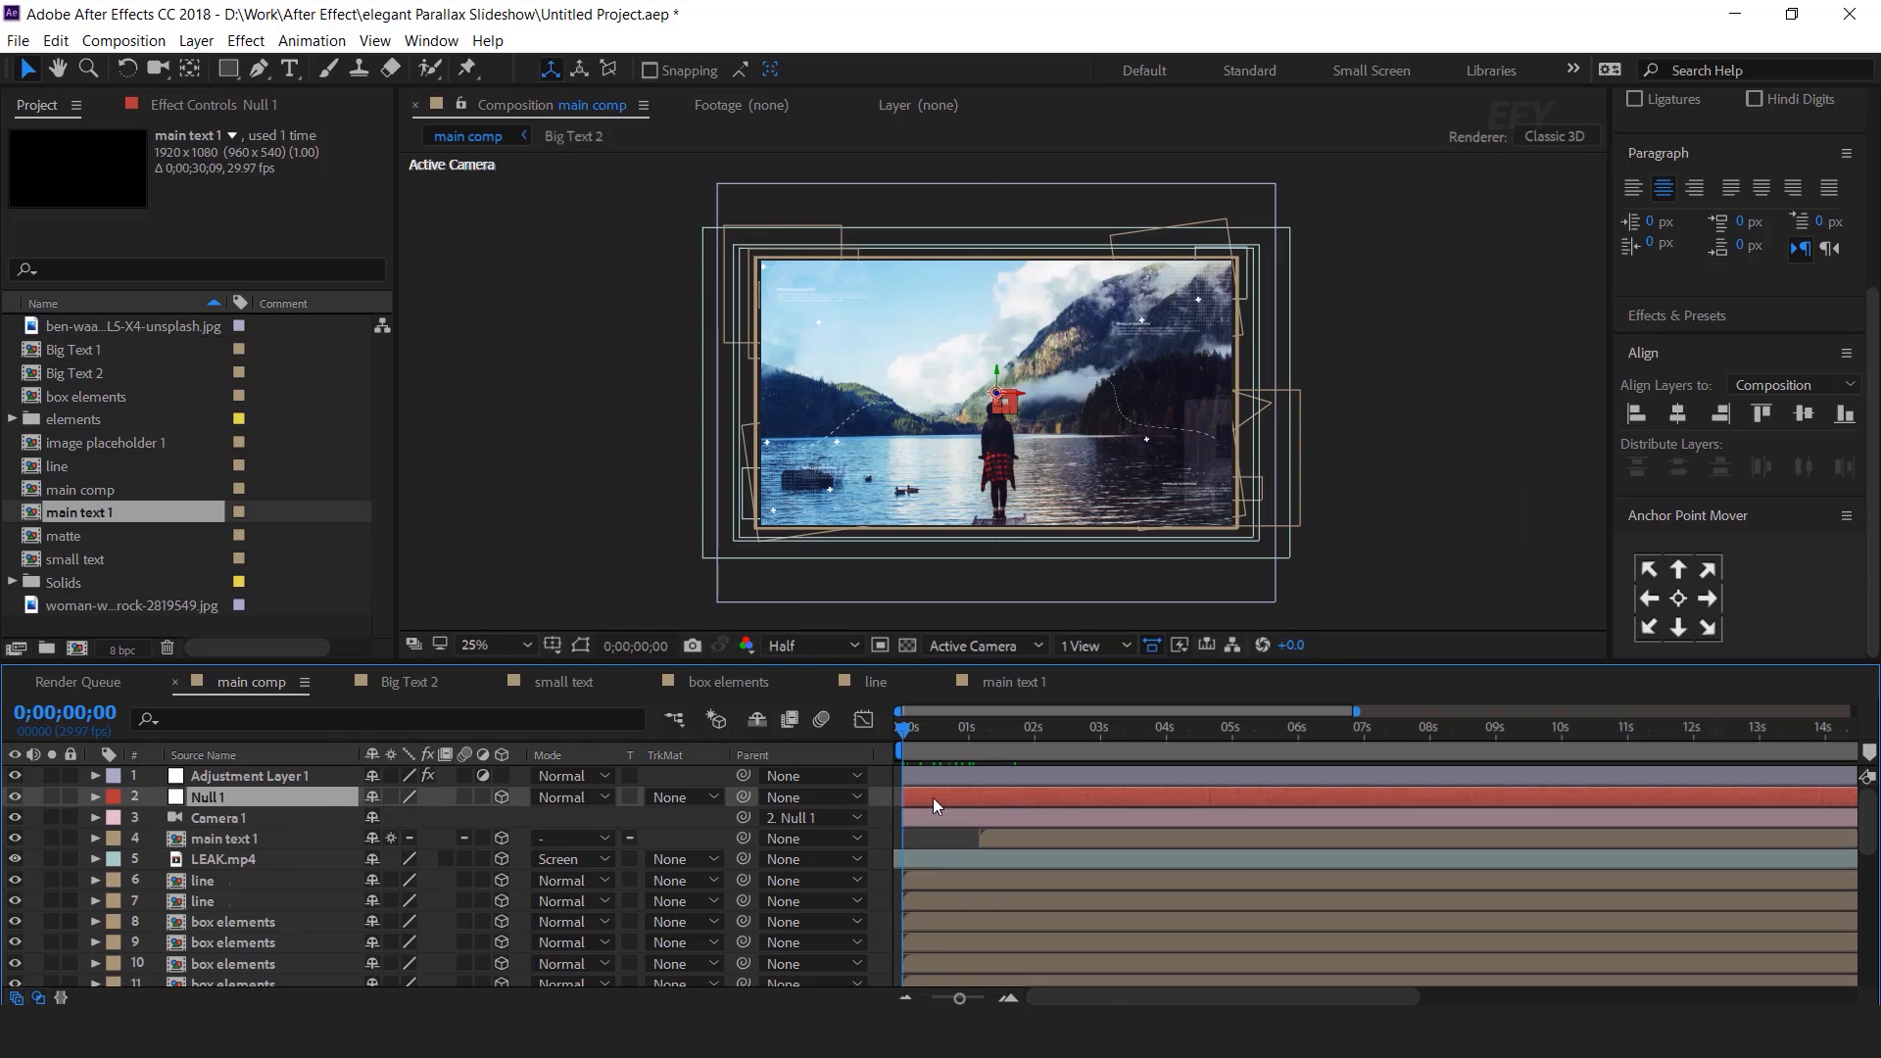
pyautogui.press('p')
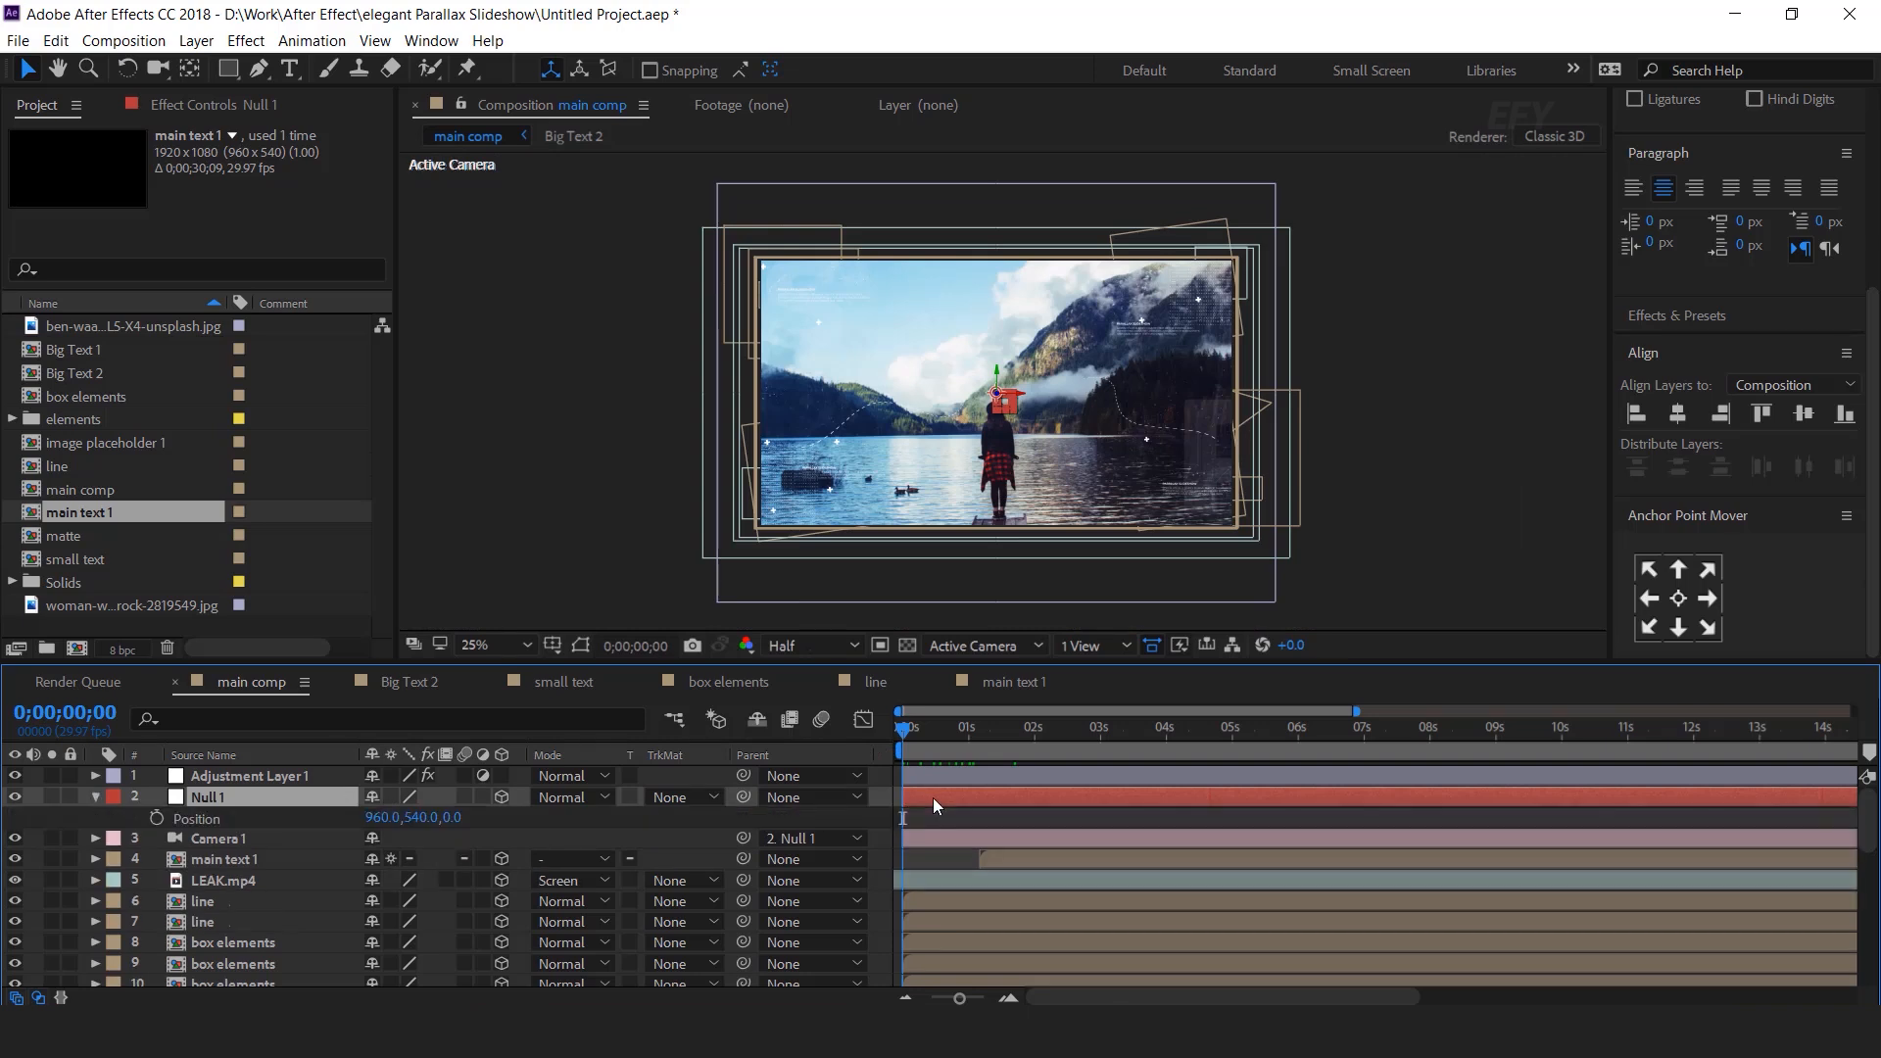
pyautogui.rightClick(209, 819)
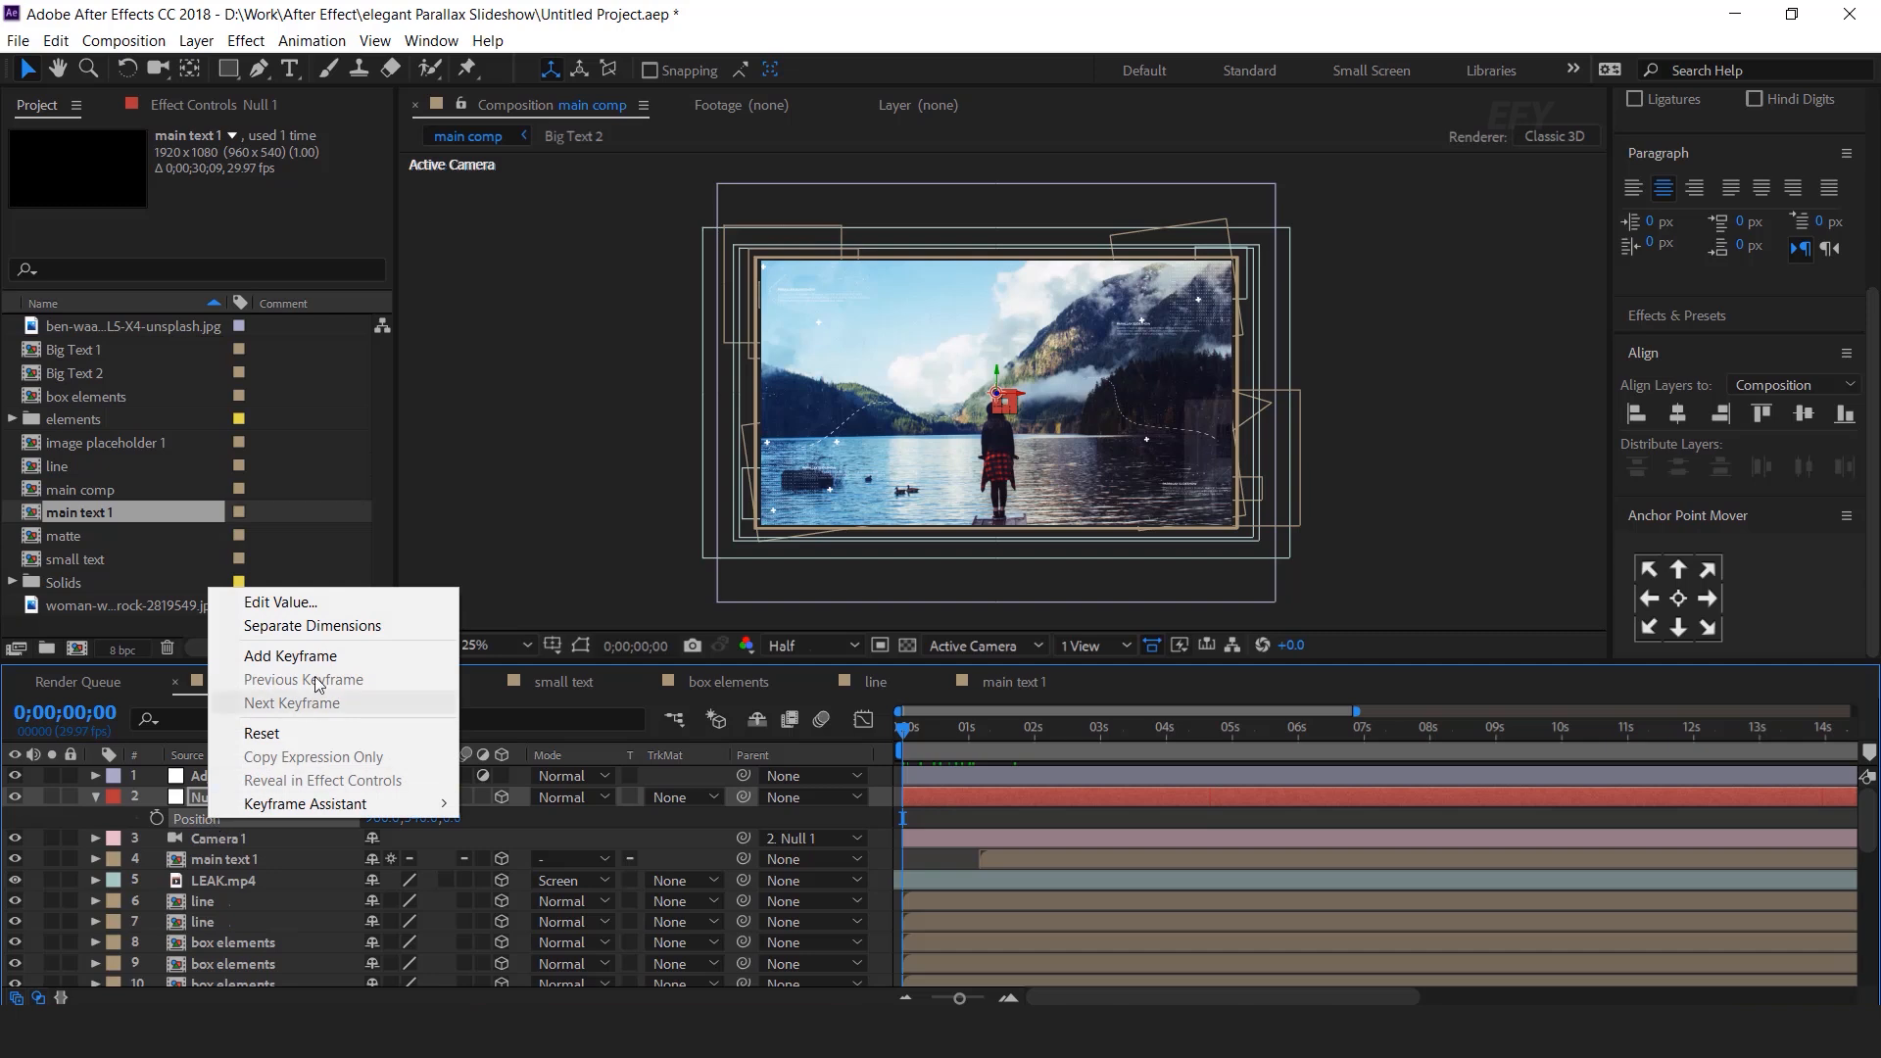
pyautogui.click(315, 631)
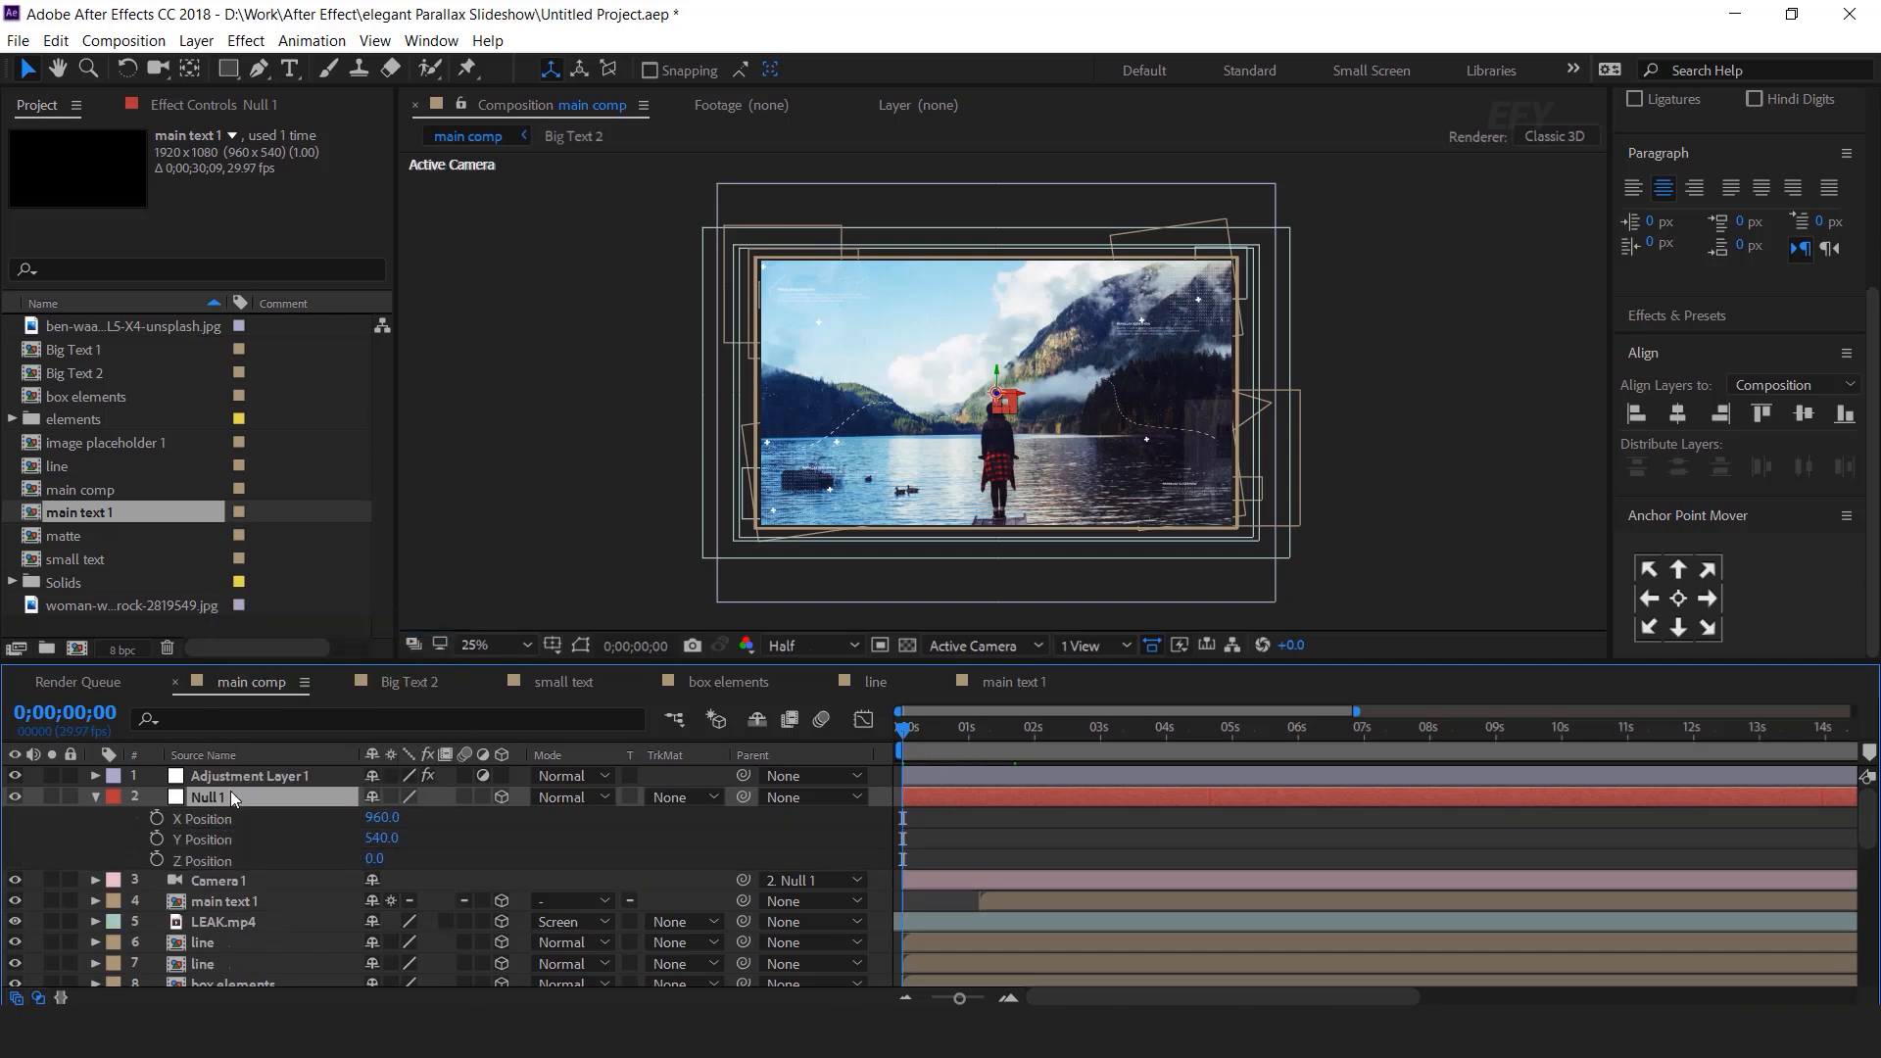
pyautogui.hotkey('shift', 'r')
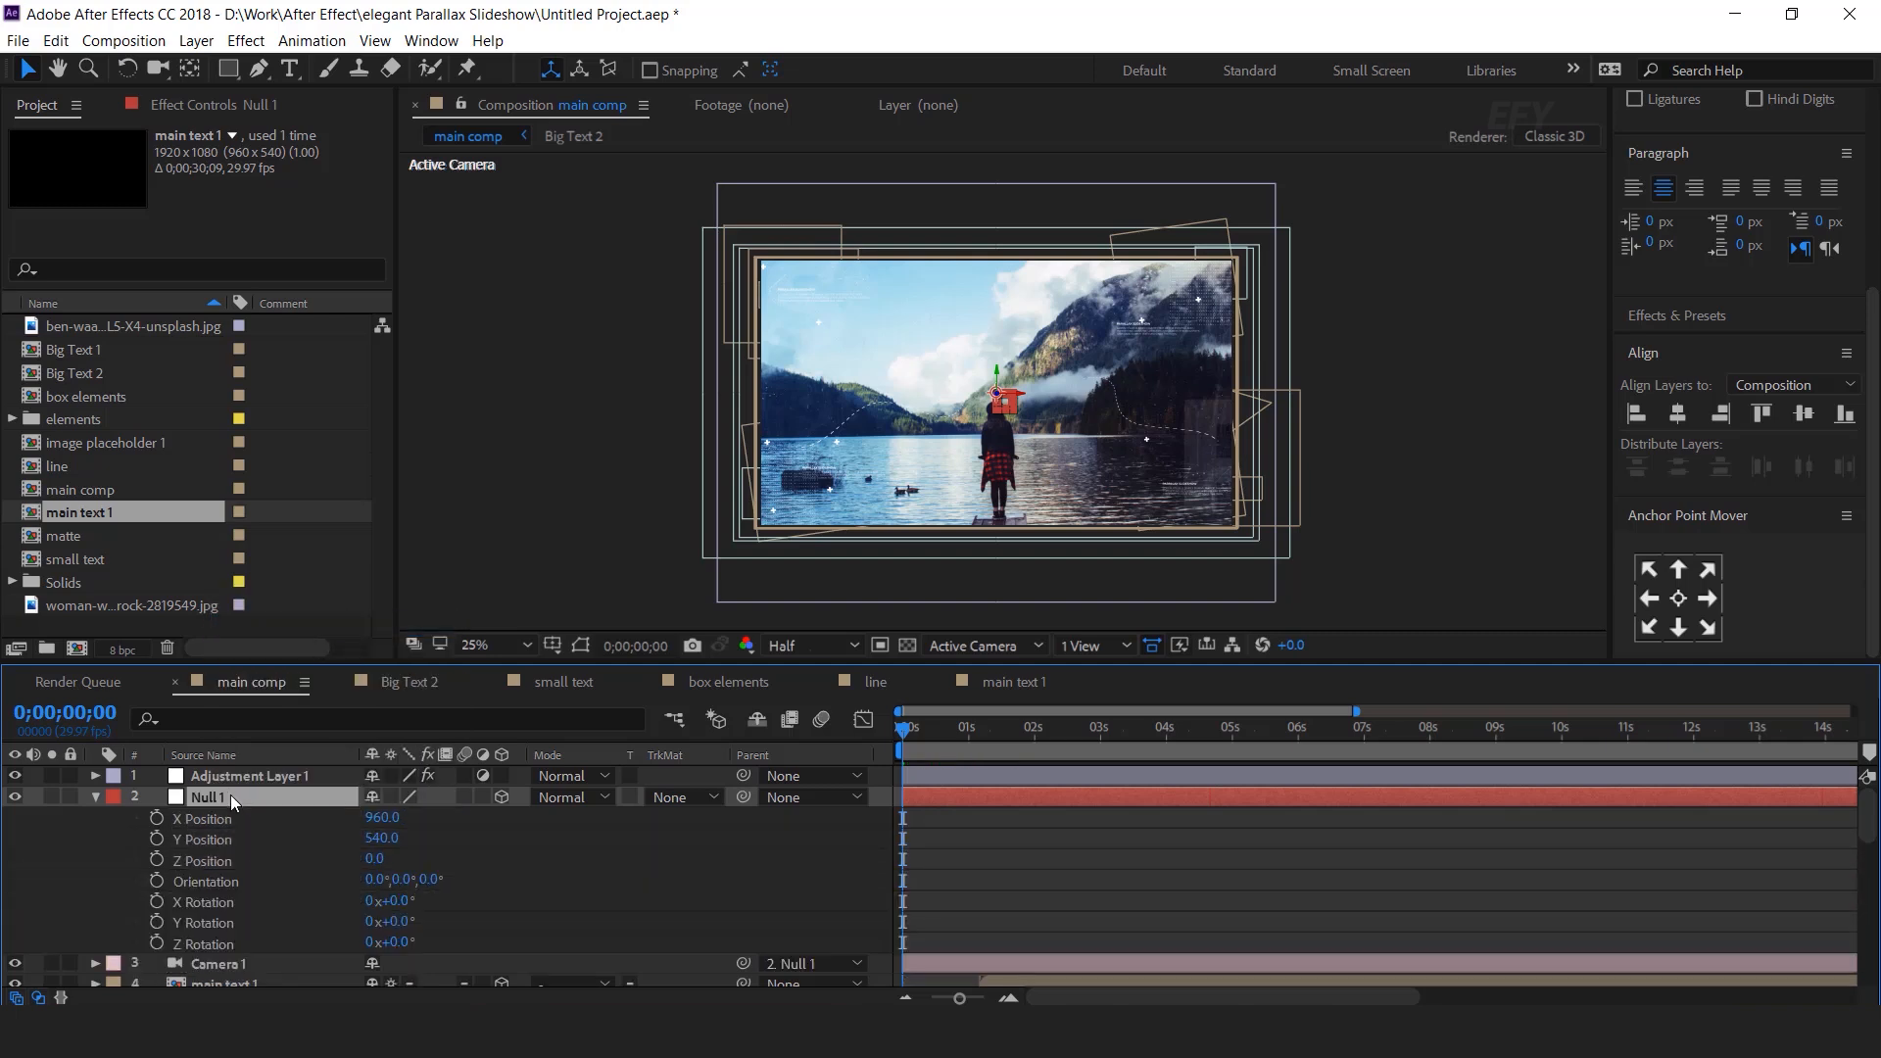
# Step: Keyframe Null 1's X Position from 132 to 960 and Y Rotation from -10° to 0° between 0;00;00;00 and 0;00;01;00
pyautogui.moveTo(915, 725); pyautogui.dragTo(1037, 731)
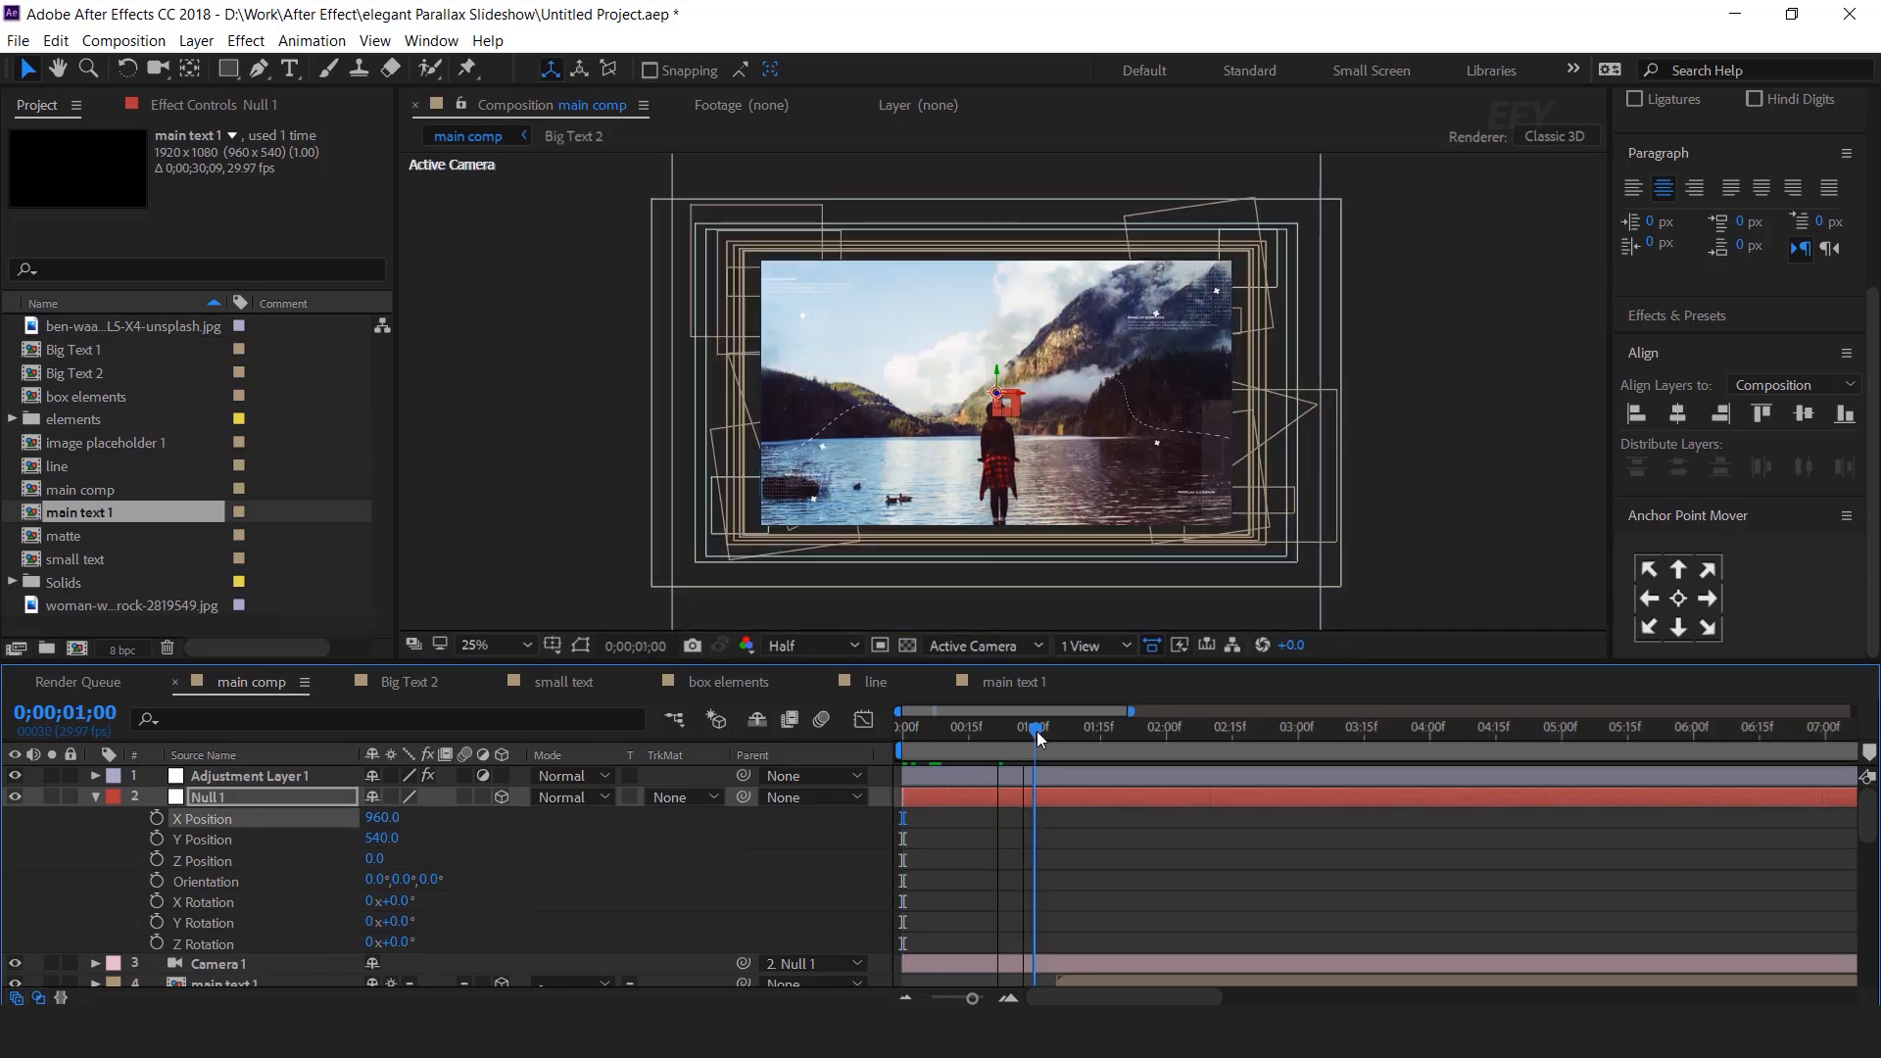
pyautogui.click(158, 820)
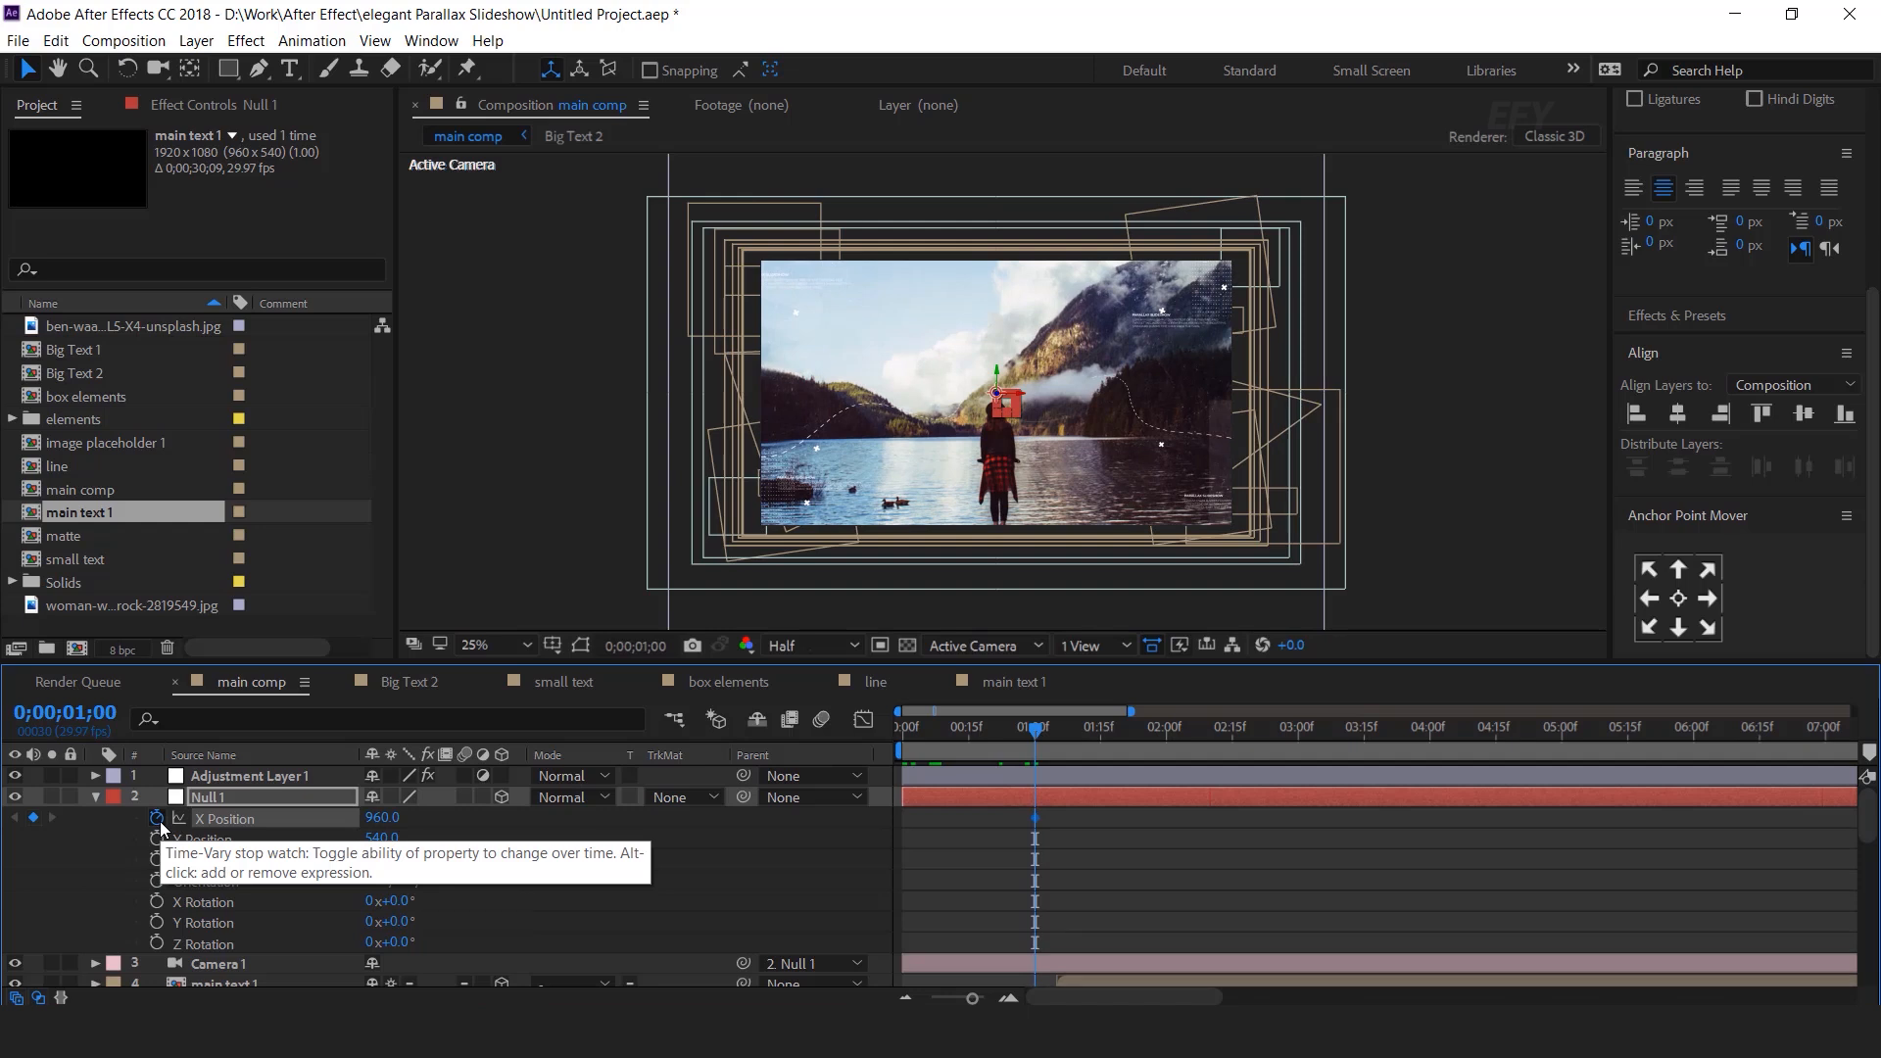
pyautogui.click(157, 923)
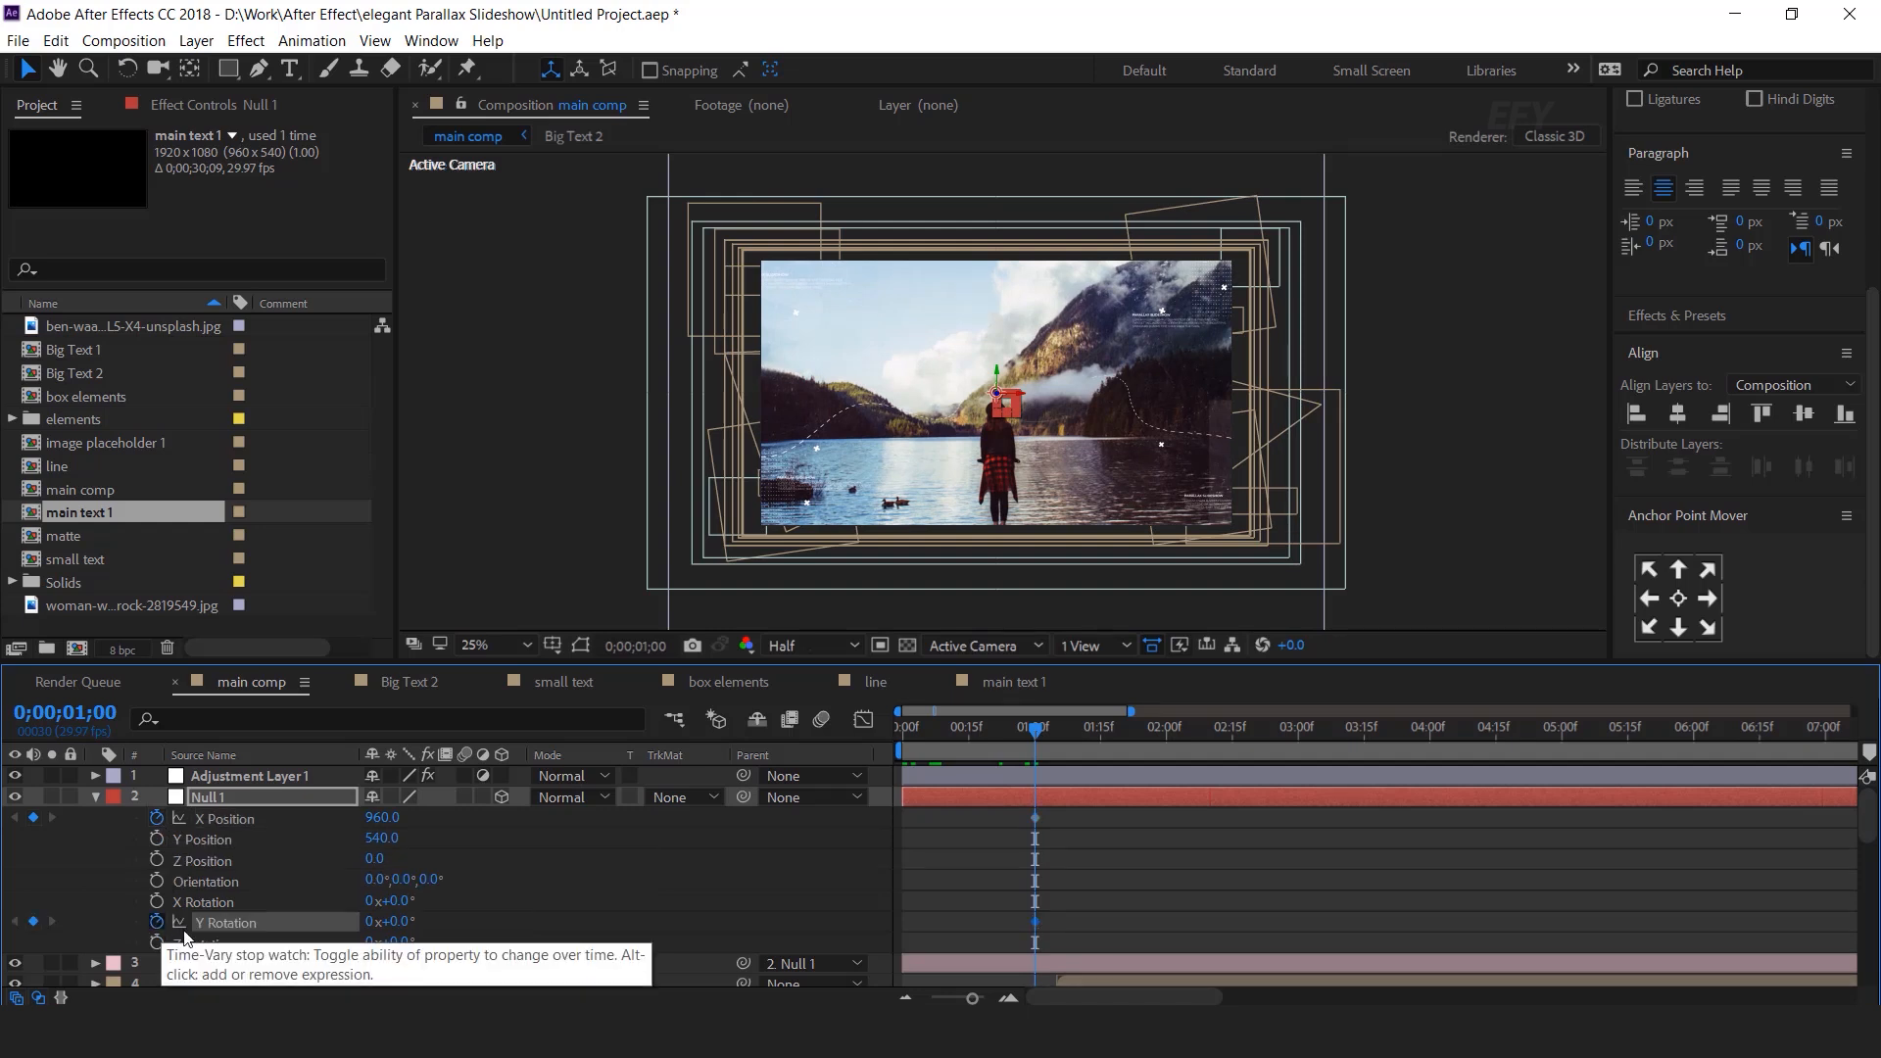
pyautogui.moveTo(1038, 737); pyautogui.dragTo(779, 746)
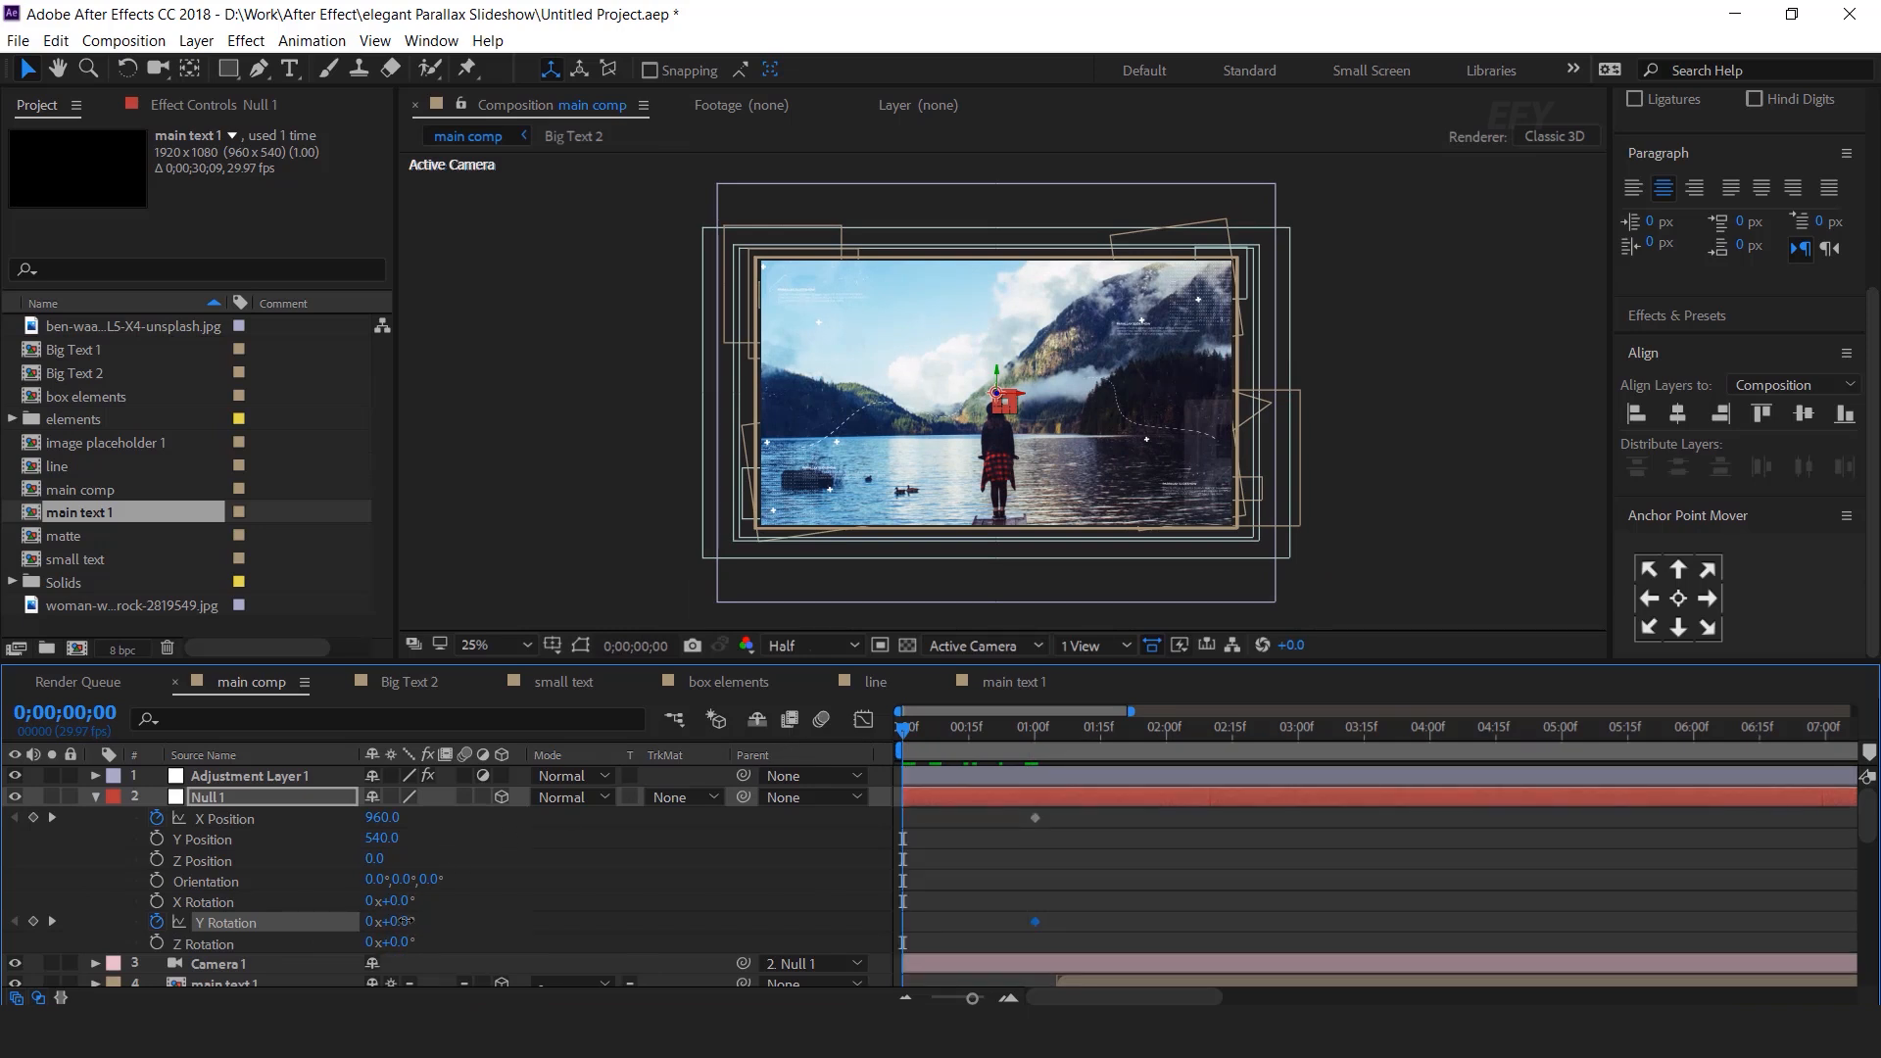
pyautogui.moveTo(394, 921); pyautogui.dragTo(731, 927)
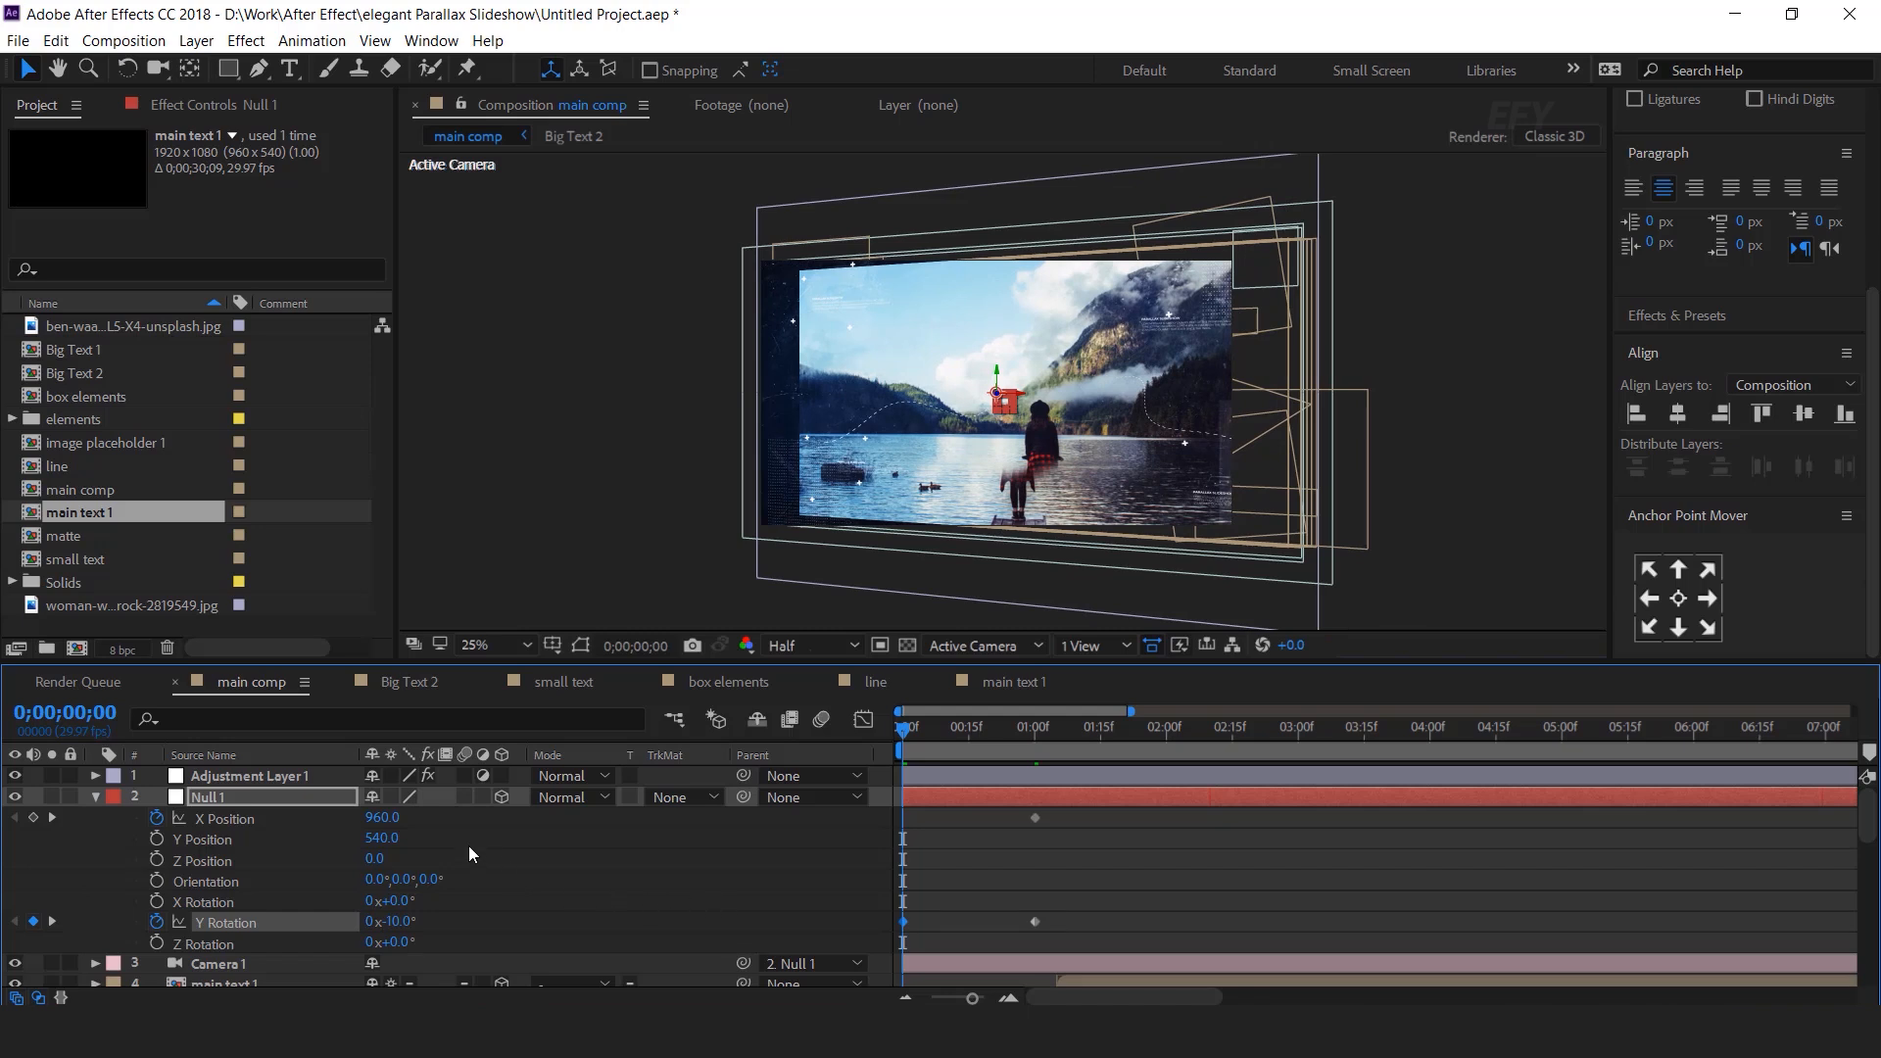
pyautogui.moveTo(383, 817); pyautogui.dragTo(73, 855)
# Step: Apply Easy Ease to Null 1's keyframes at 0;00;01;00, adjust their influence in the speed graph, and preview the move
pyautogui.press('k')
pyautogui.moveTo(1076, 812); pyautogui.dragTo(993, 932)
pyautogui.rightClick(1036, 818)
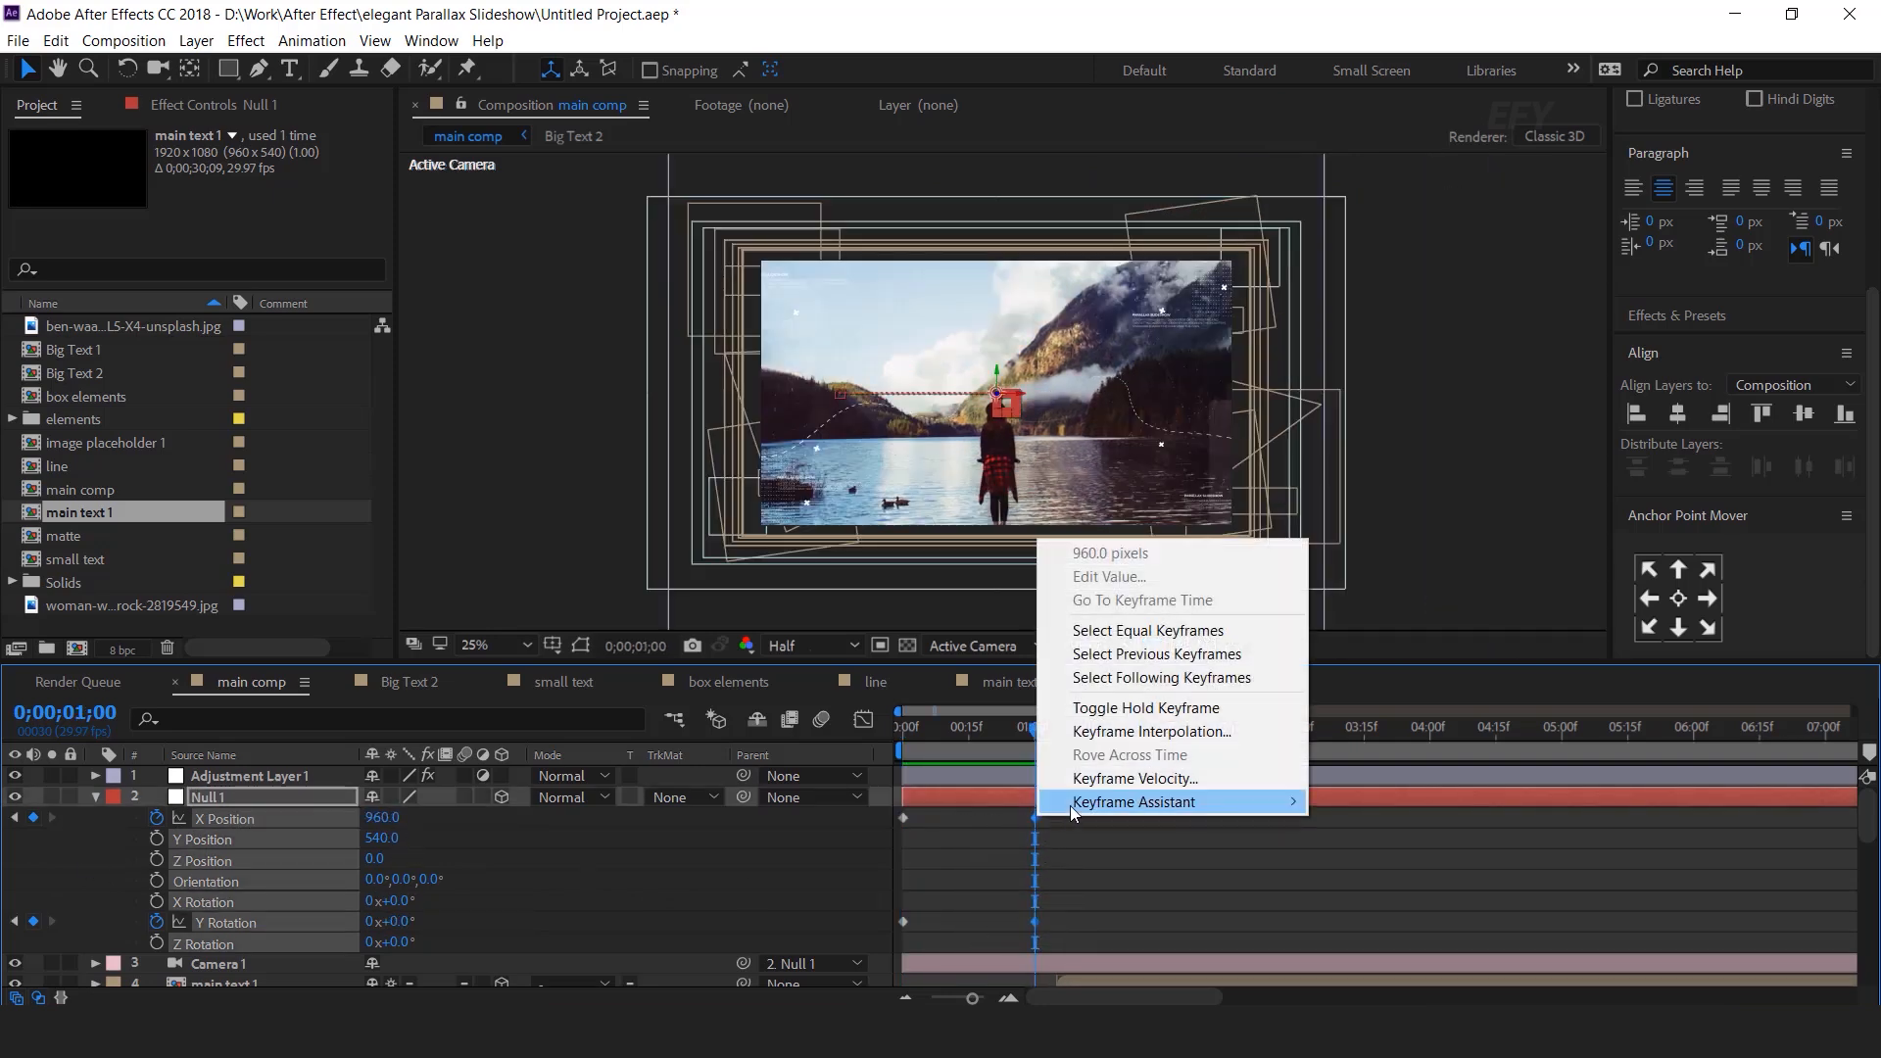
pyautogui.moveTo(1136, 802)
pyautogui.click(1362, 871)
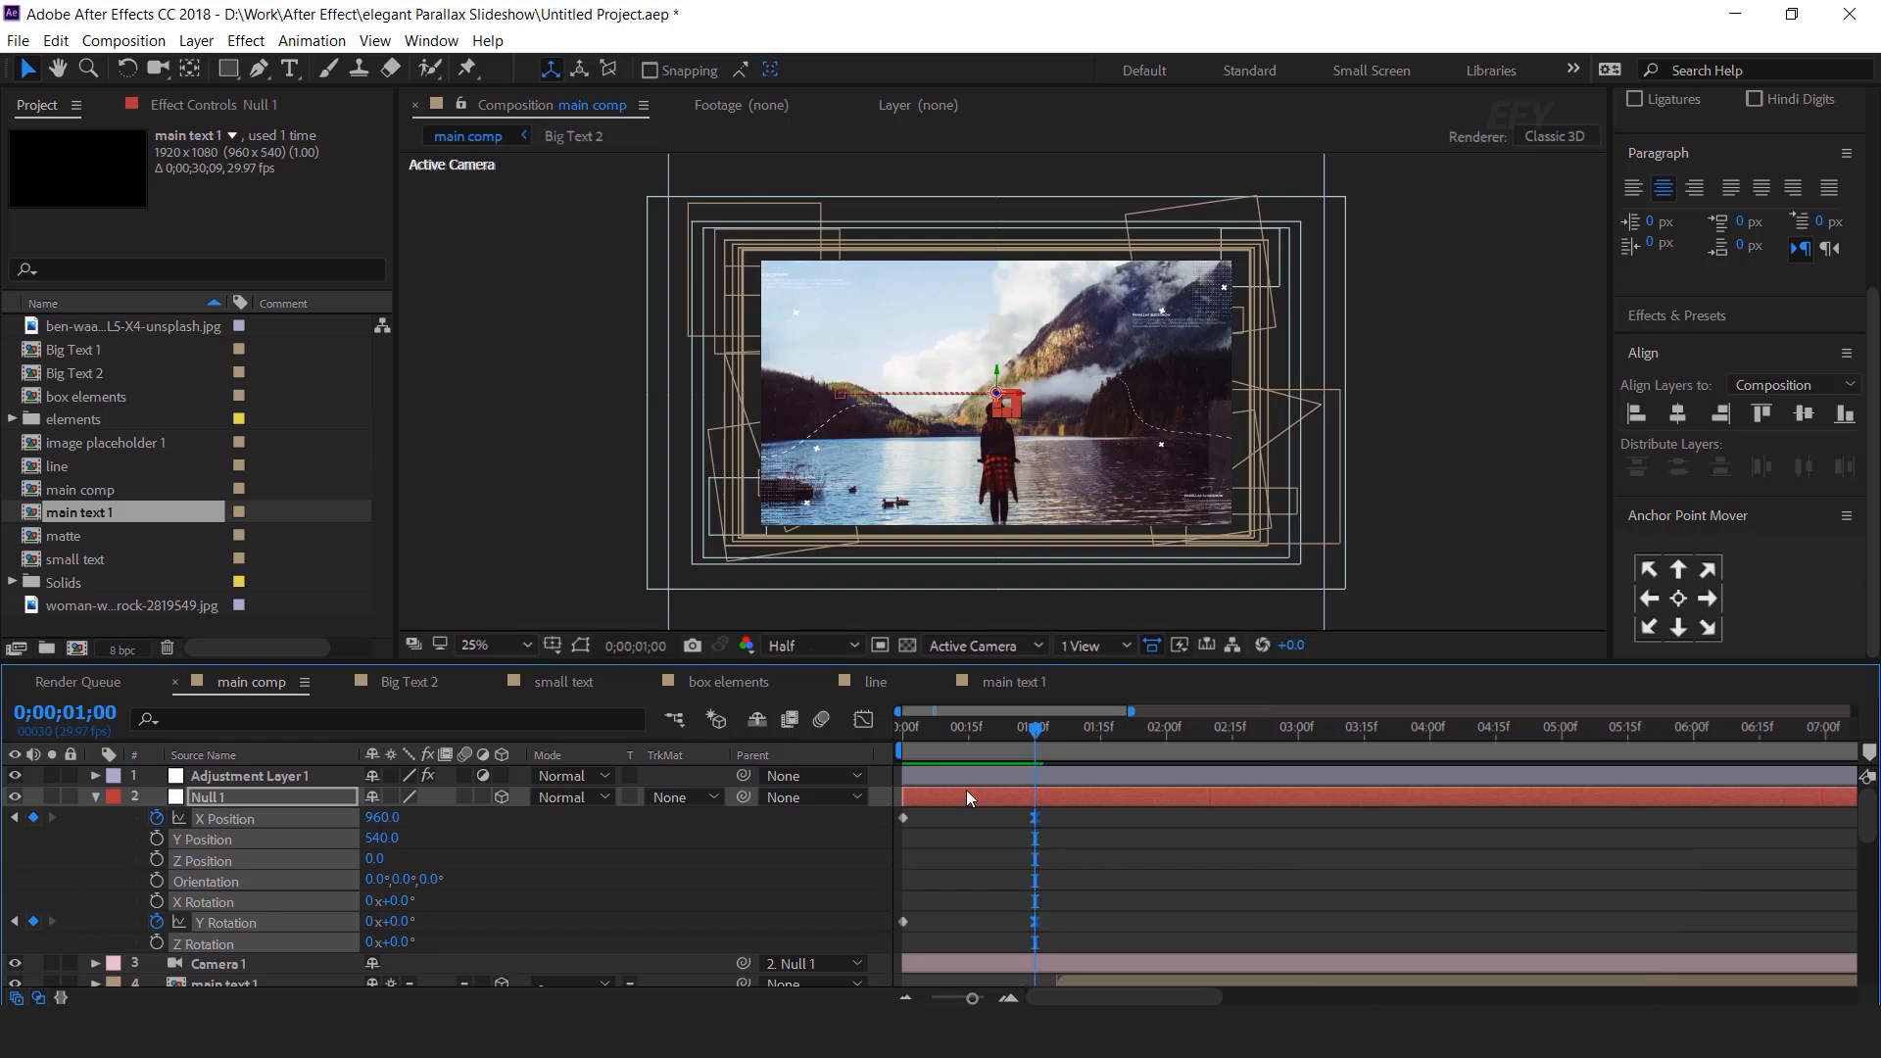
pyautogui.click(864, 720)
pyautogui.moveTo(1125, 908); pyautogui.dragTo(979, 927)
pyautogui.click(863, 720)
pyautogui.press('space')
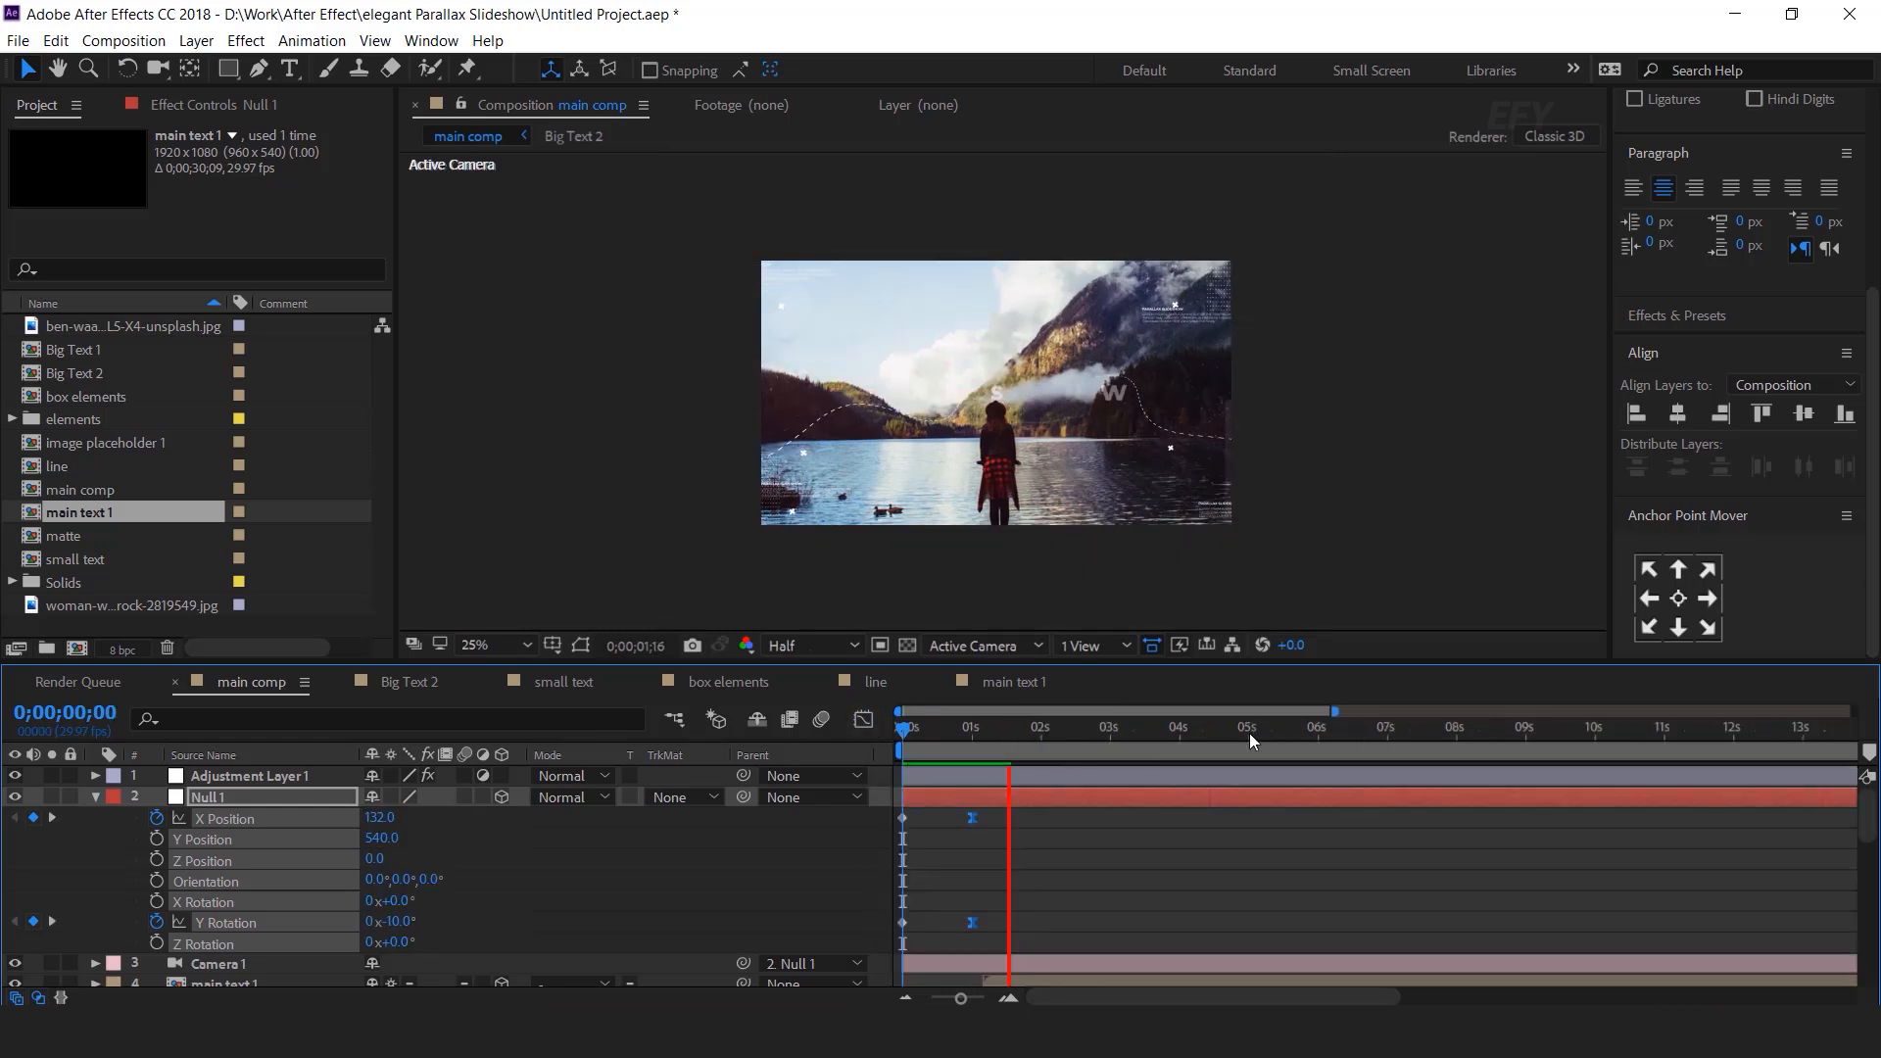
# Step: Add X Position and Y Rotation keyframes holding the current values on Null 1 at 0;00;05;00
pyautogui.click(1249, 741)
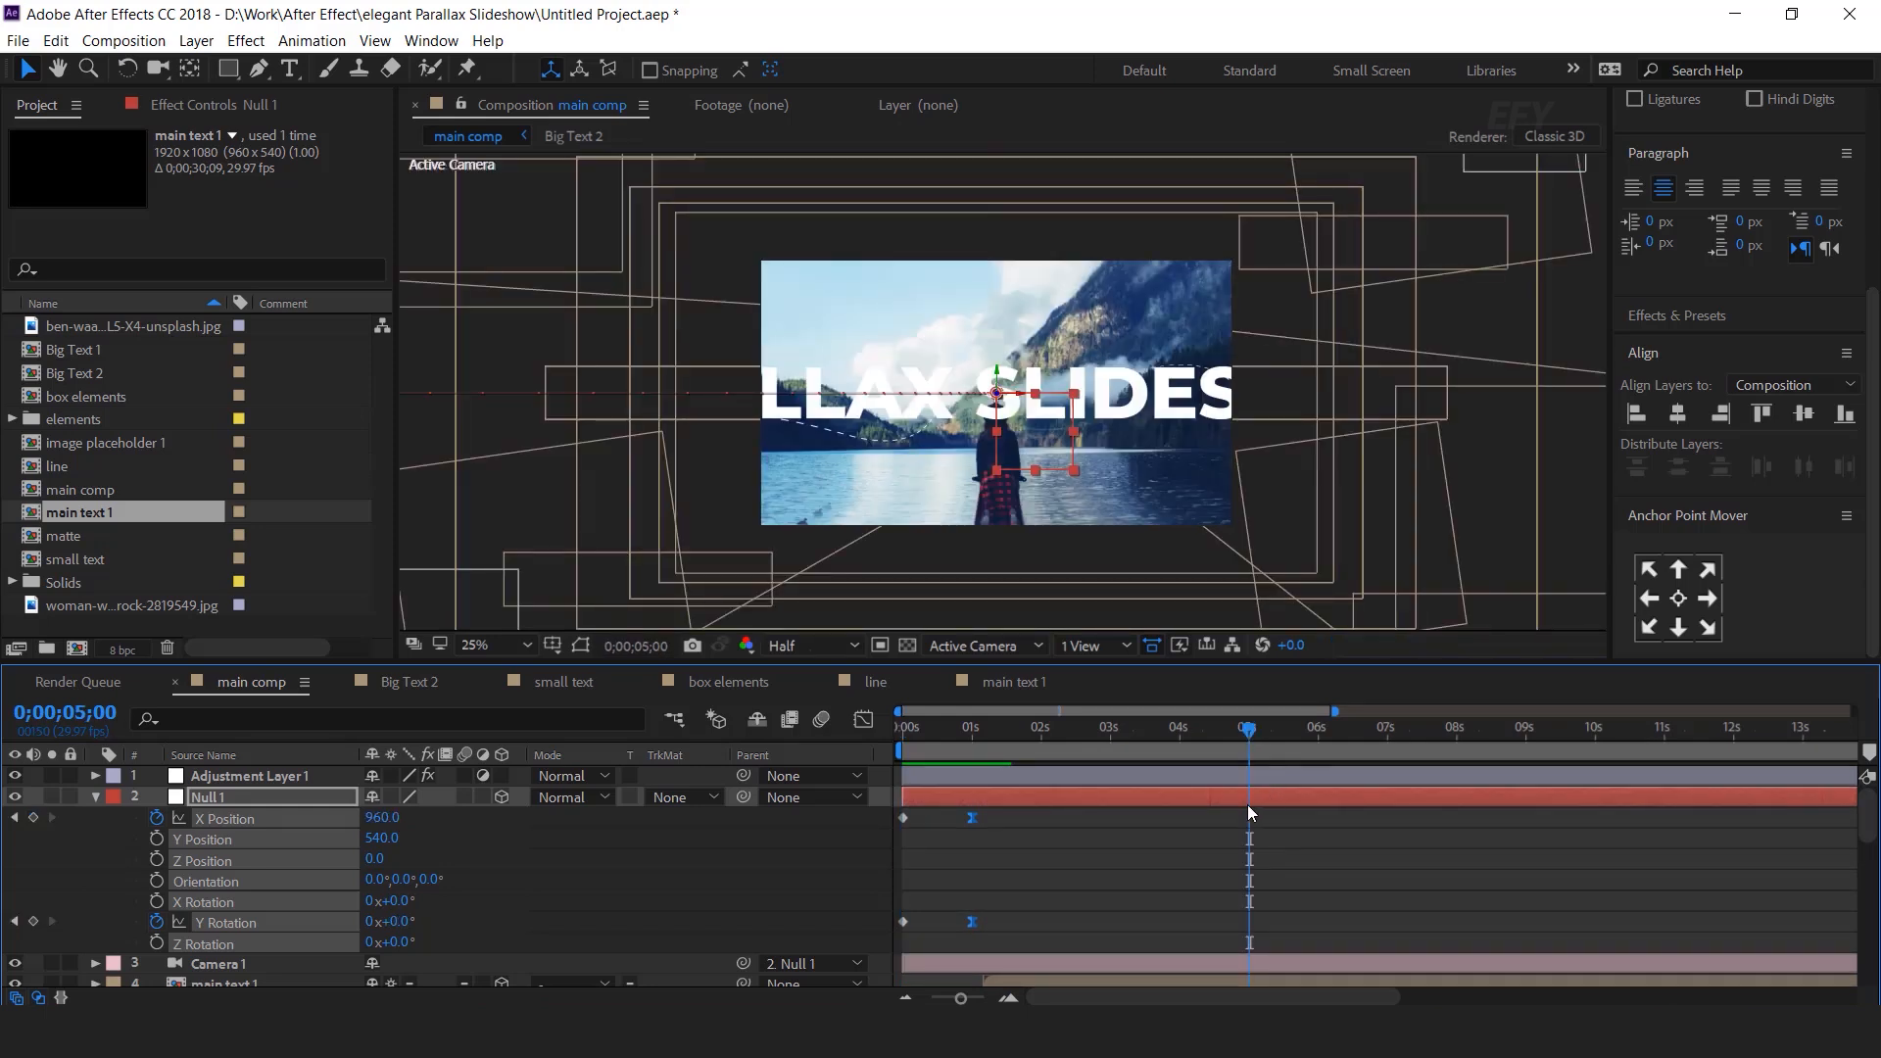
pyautogui.click(1155, 851)
pyautogui.click(1214, 802)
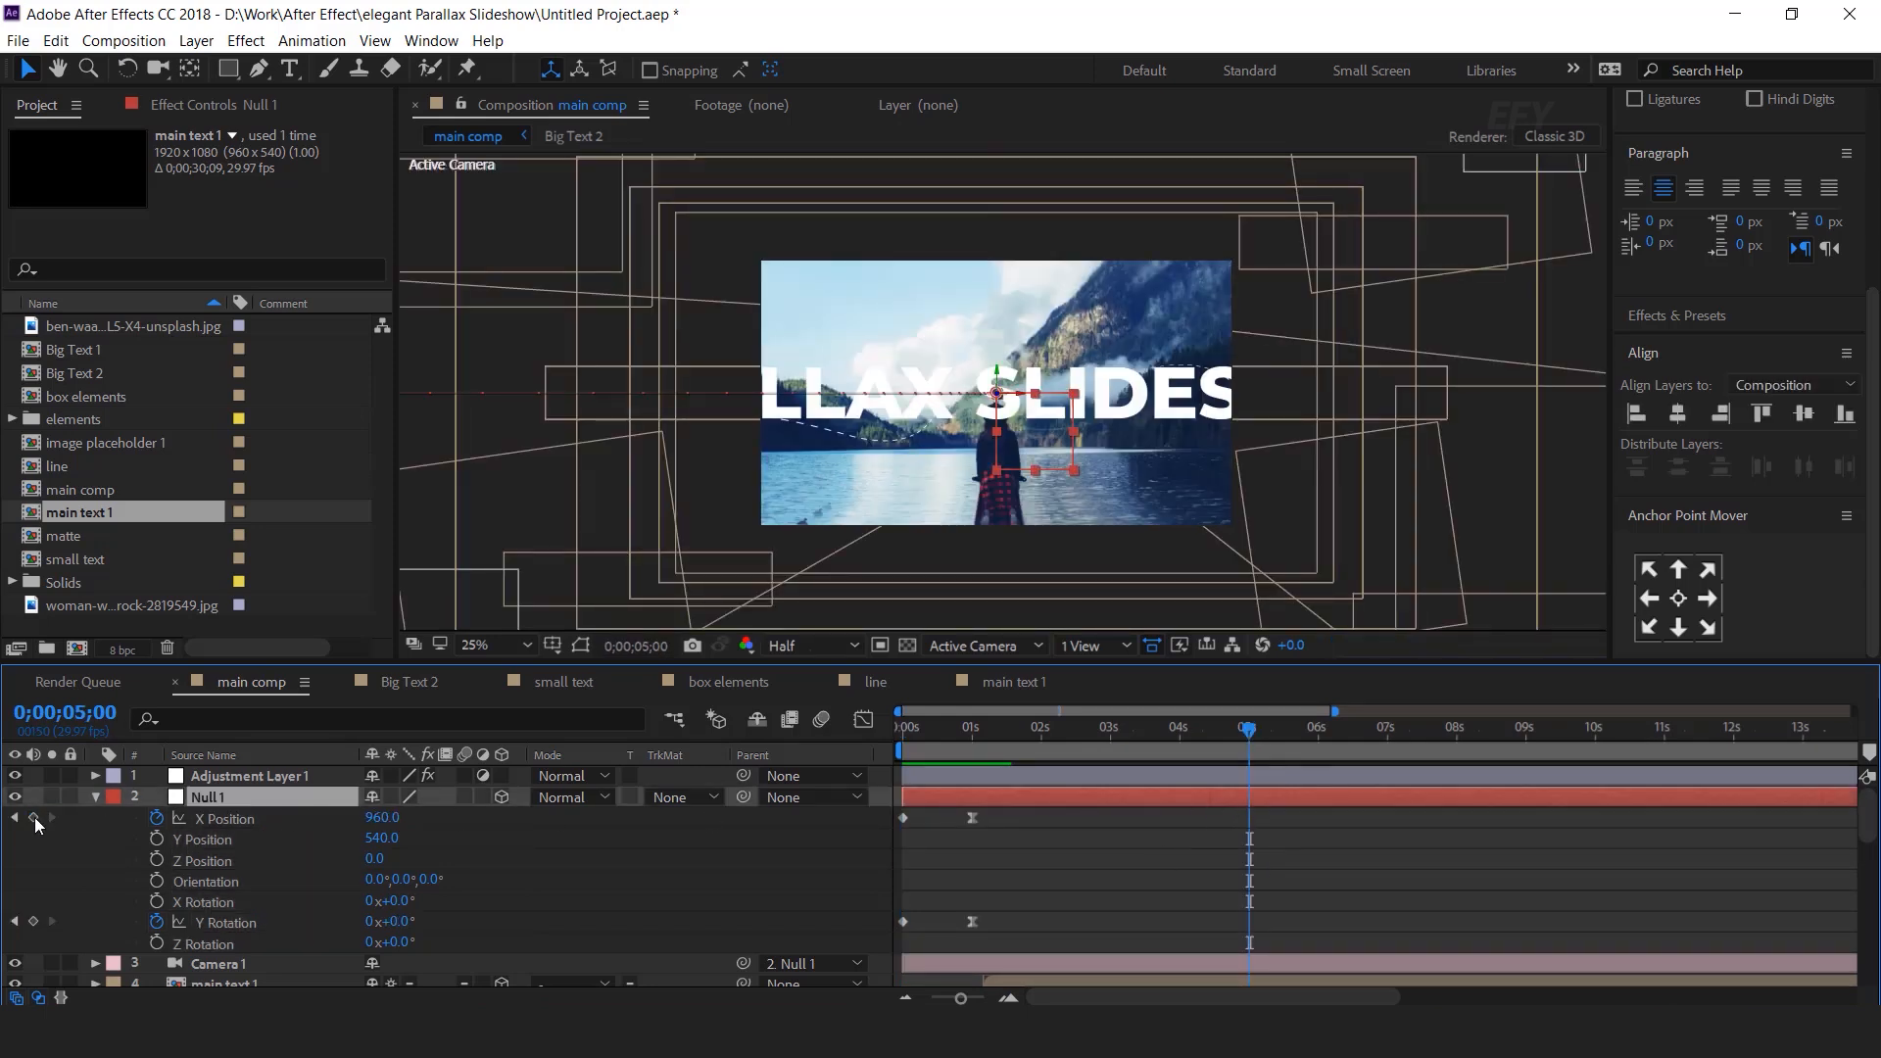
pyautogui.click(33, 819)
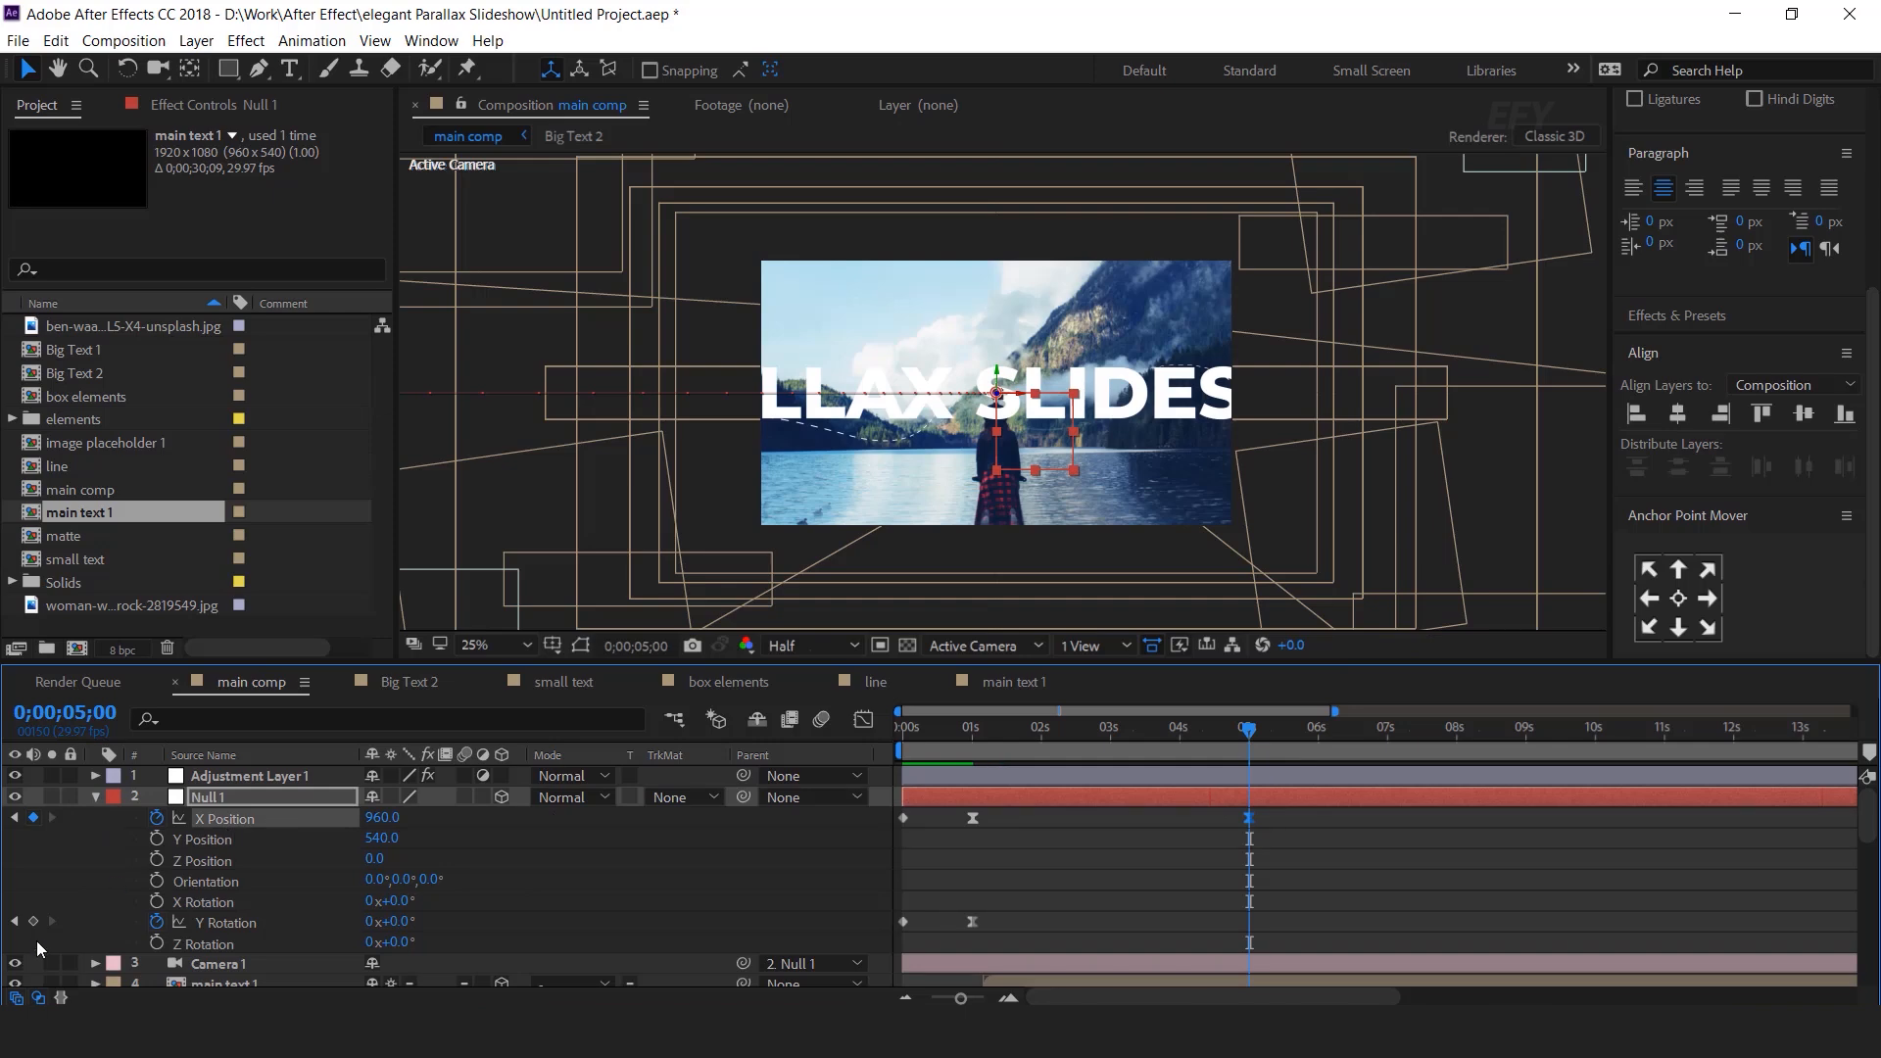
pyautogui.click(33, 921)
# Step: At 0;00;05;25, keyframe Null 1's Y Rotation at 10° and X Position at 1865, and collapse the layer's properties
pyautogui.moveTo(1248, 733); pyautogui.dragTo(1305, 737)
pyautogui.moveTo(393, 922); pyautogui.dragTo(619, 904)
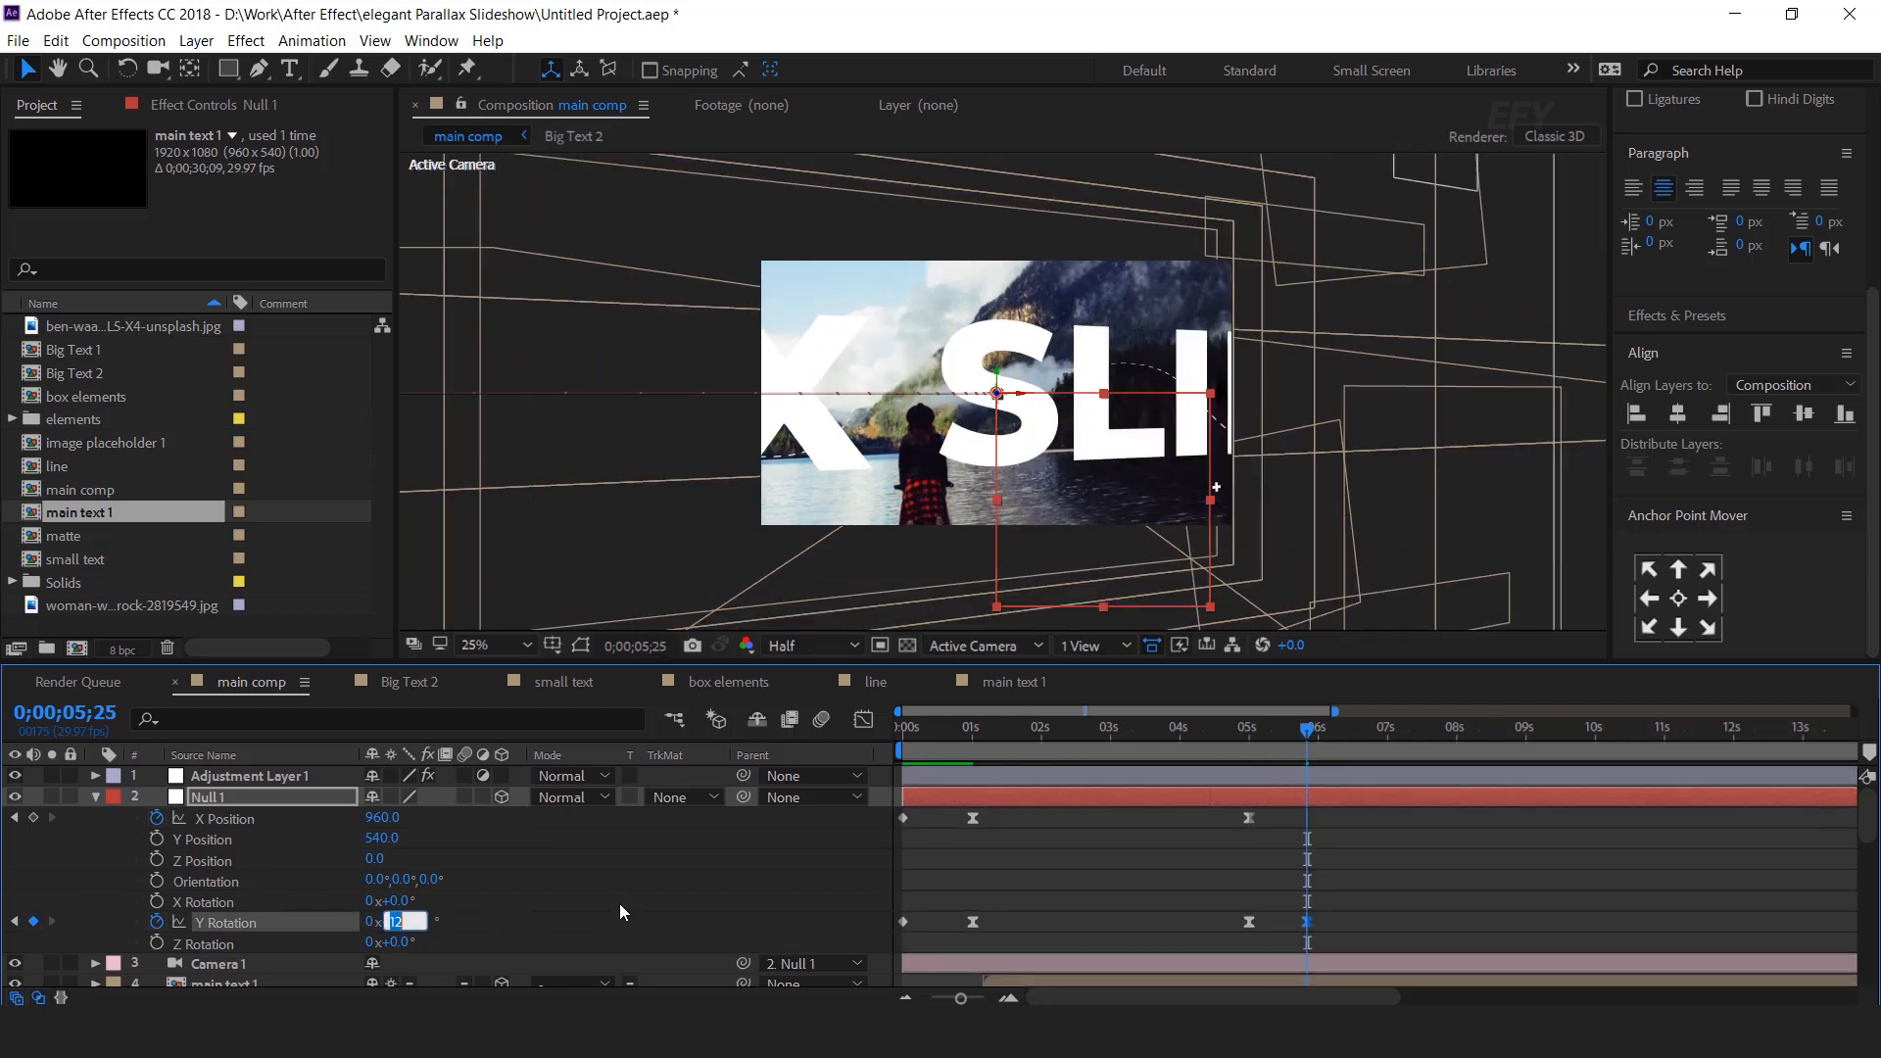
pyautogui.write('10')
pyautogui.press('Return')
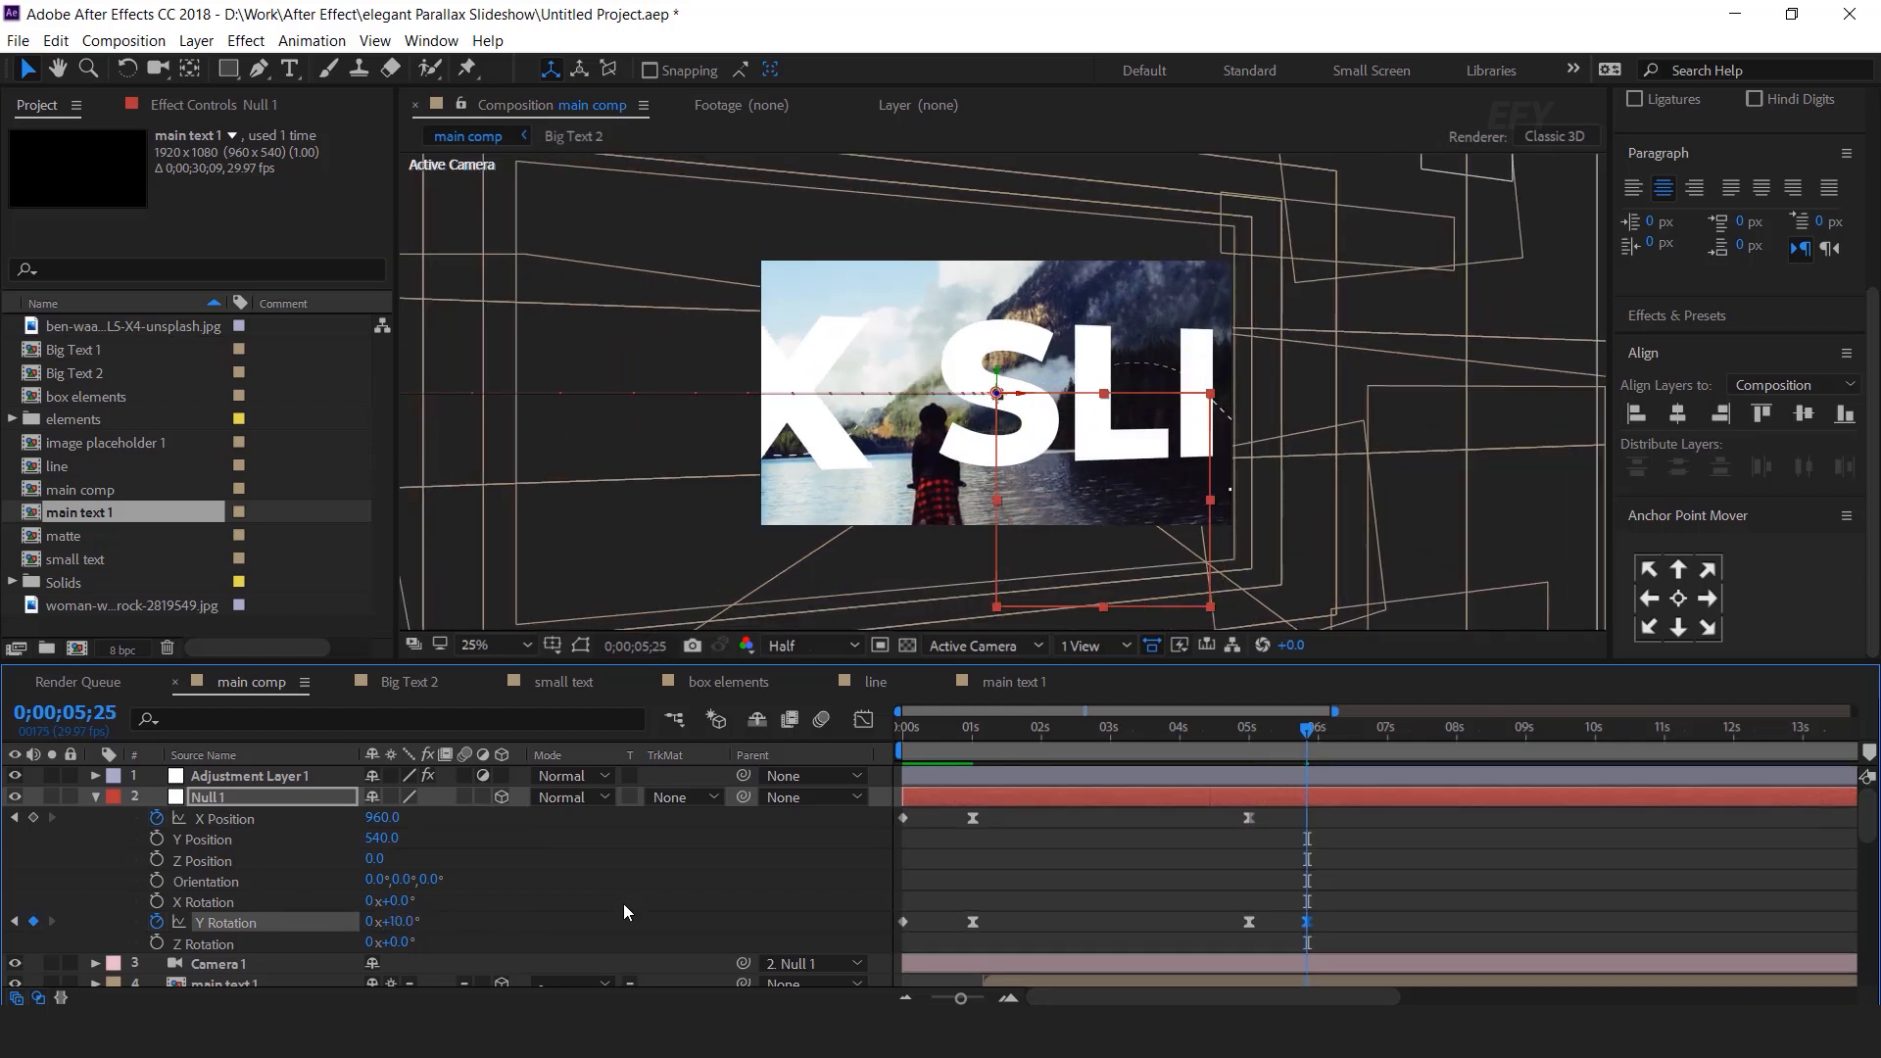
pyautogui.moveTo(385, 818)
pyautogui.mouseDown()
pyautogui.moveTo(674, 833)
pyautogui.moveTo(387, 826)
pyautogui.mouseUp()
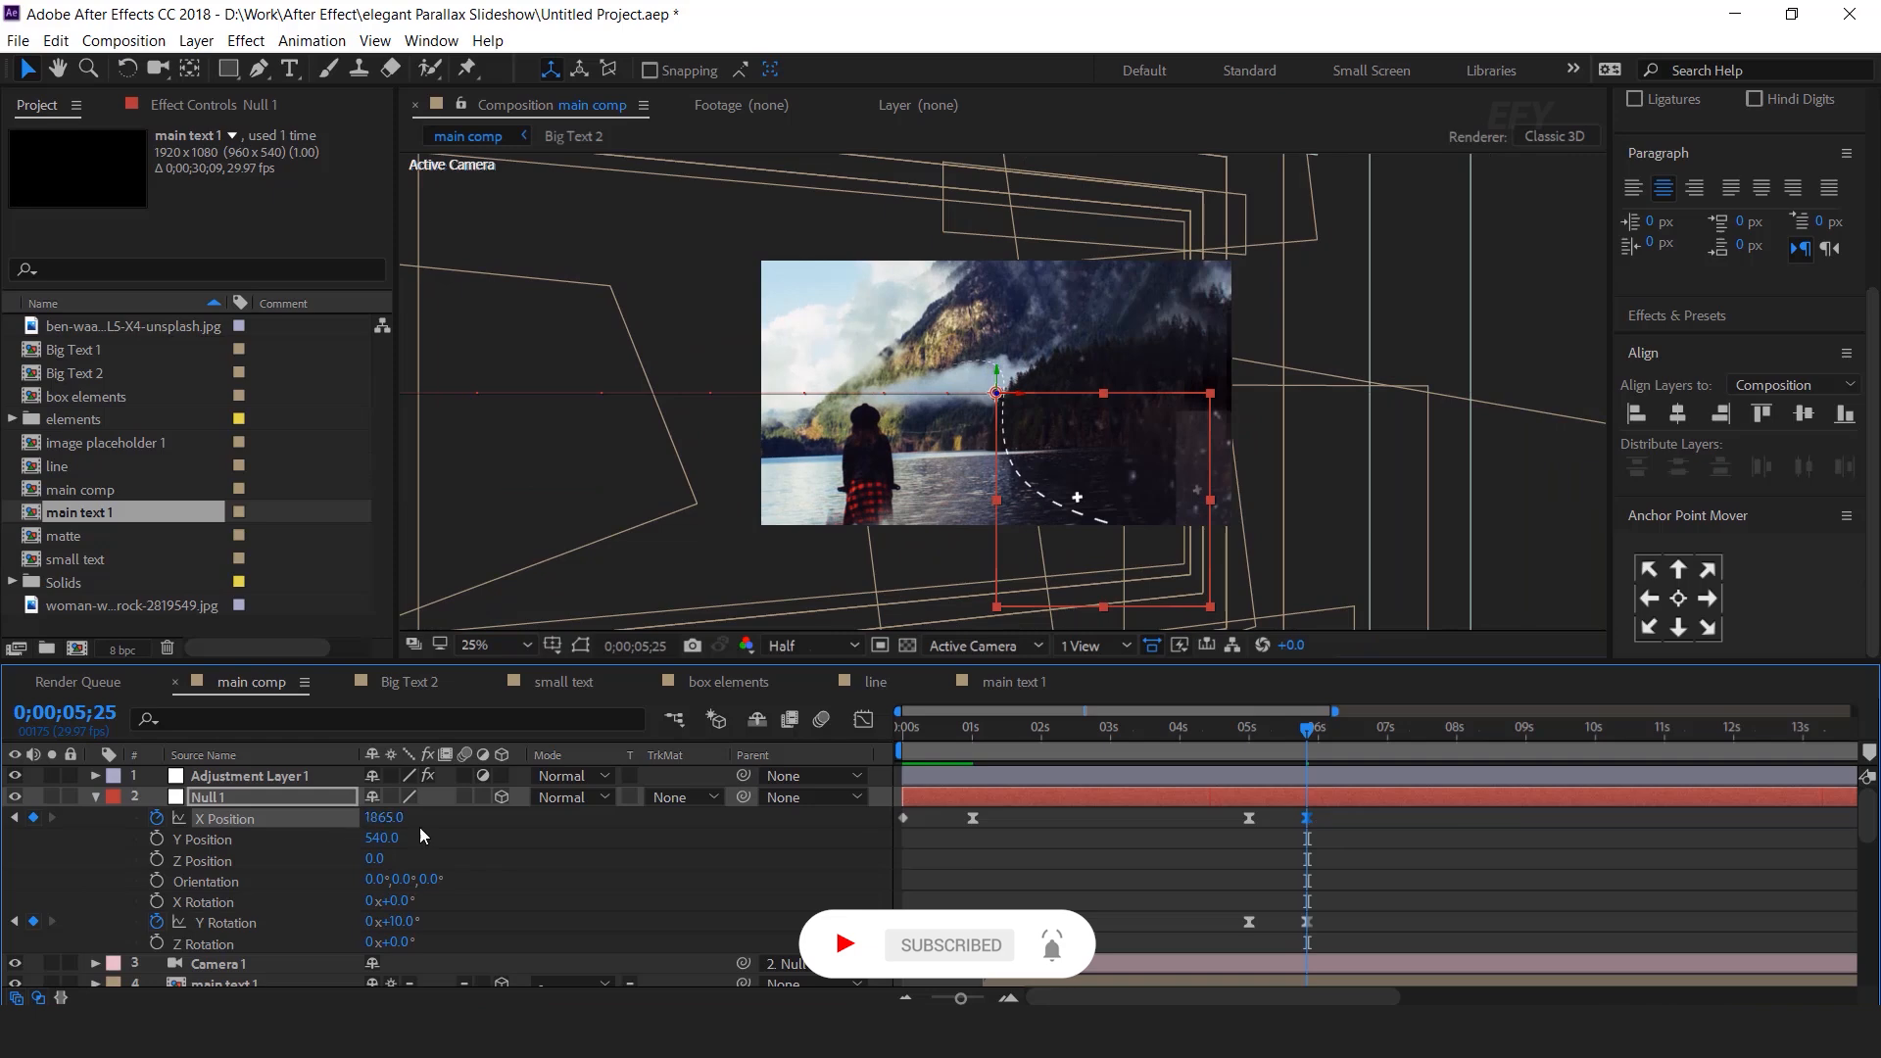
pyautogui.click(95, 796)
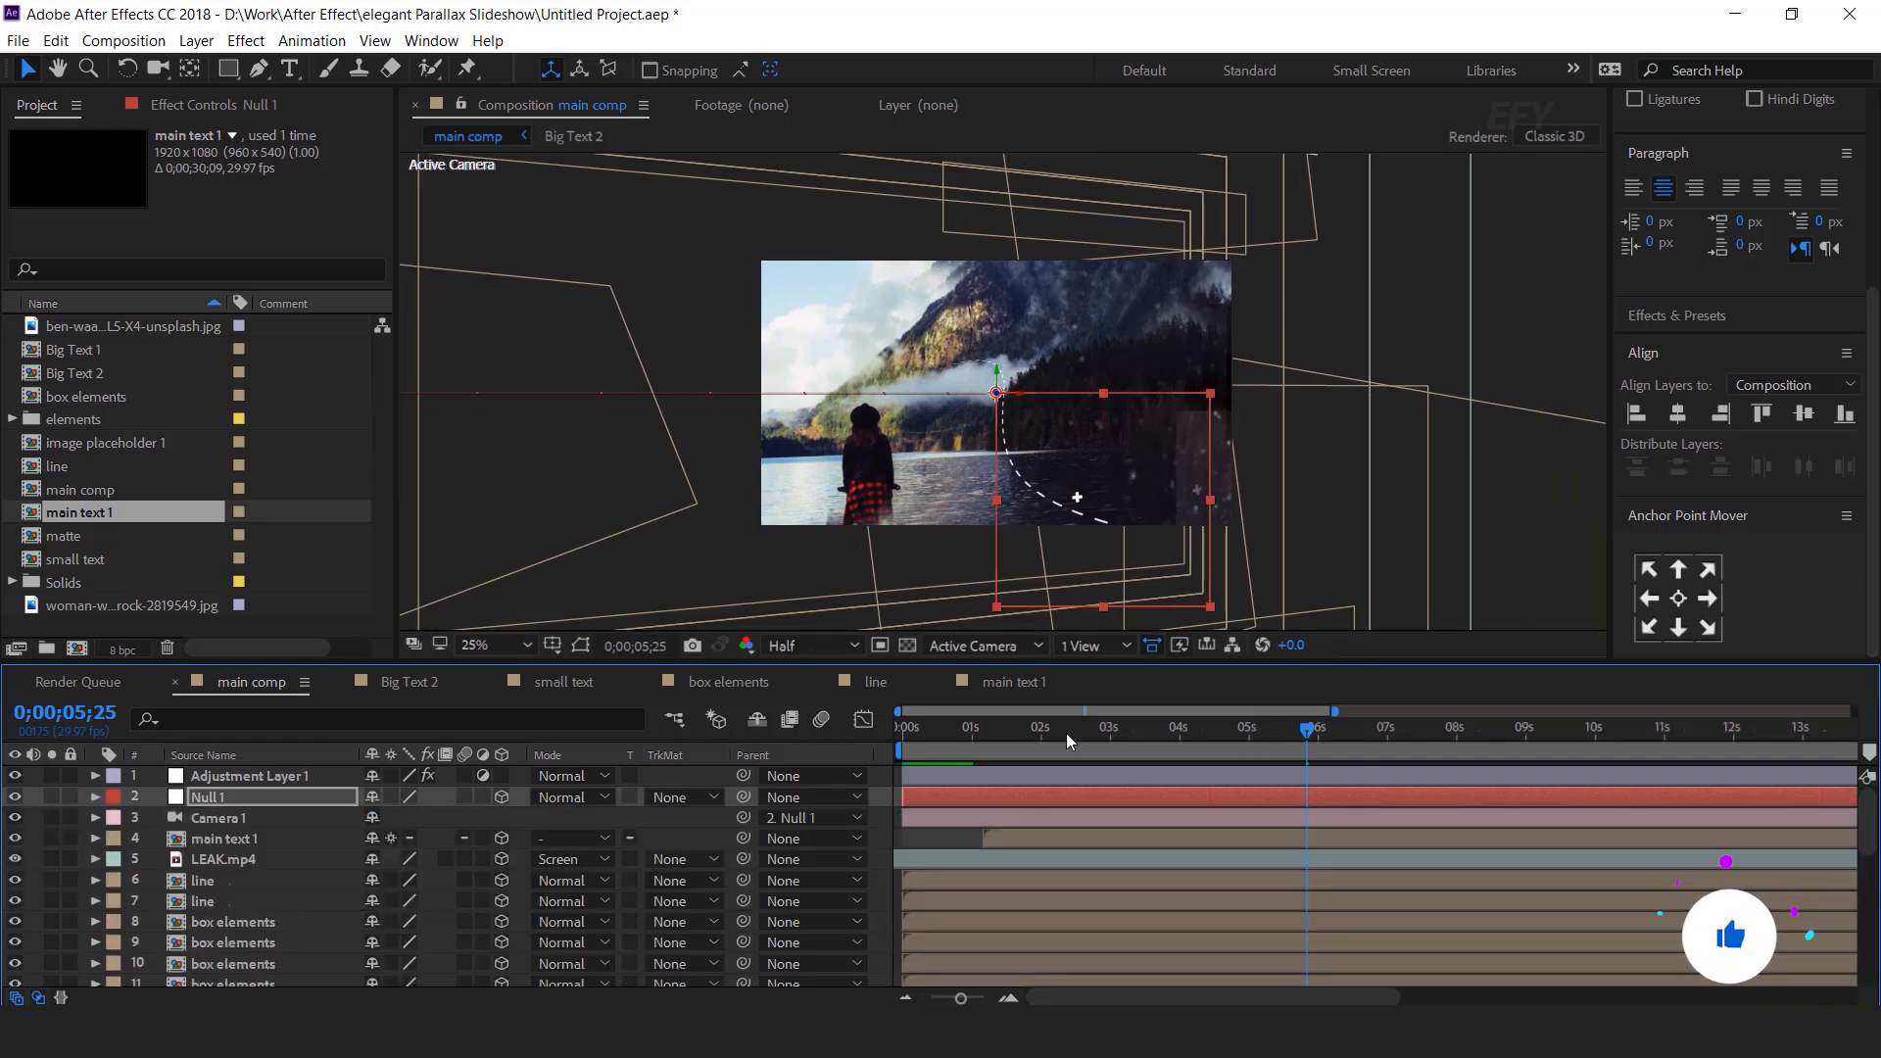
pyautogui.click(1114, 727)
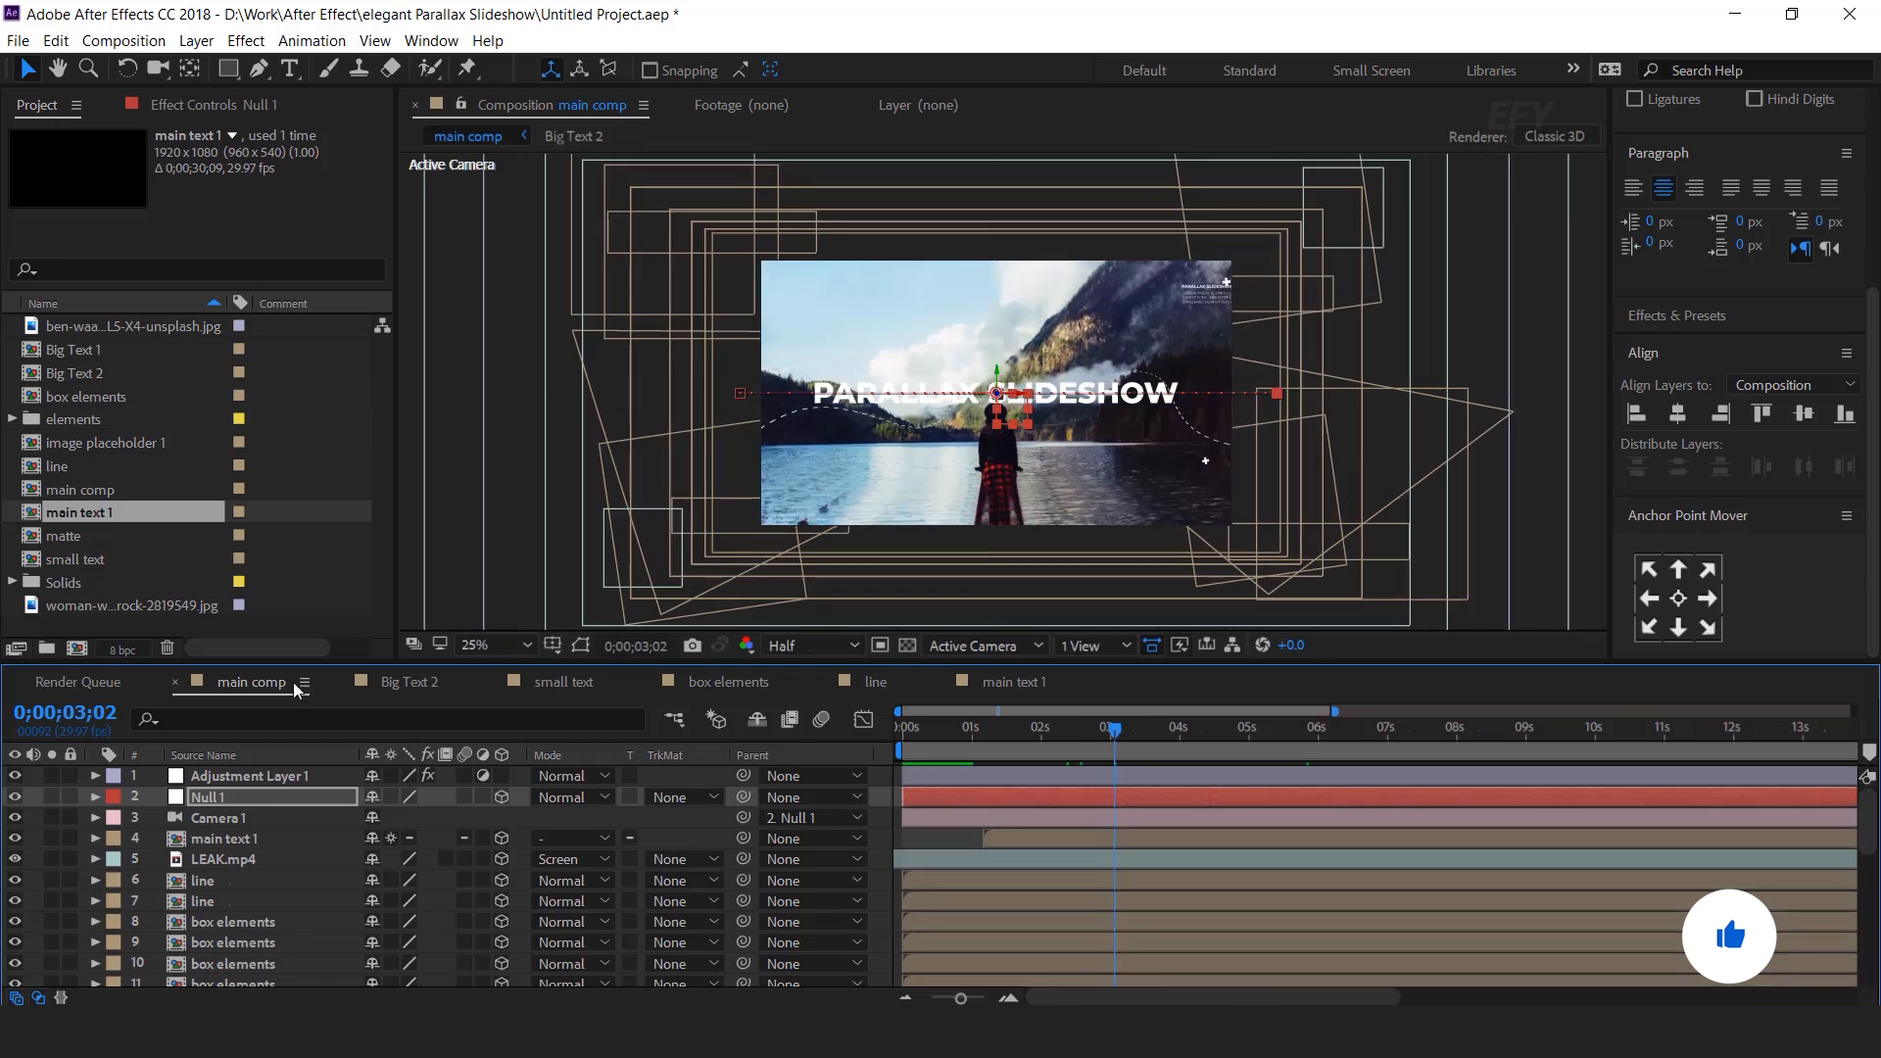
# Step: Push the main text 1 layer farther back in depth using a two-view layout with a top view, and return to one view
pyautogui.click(231, 840)
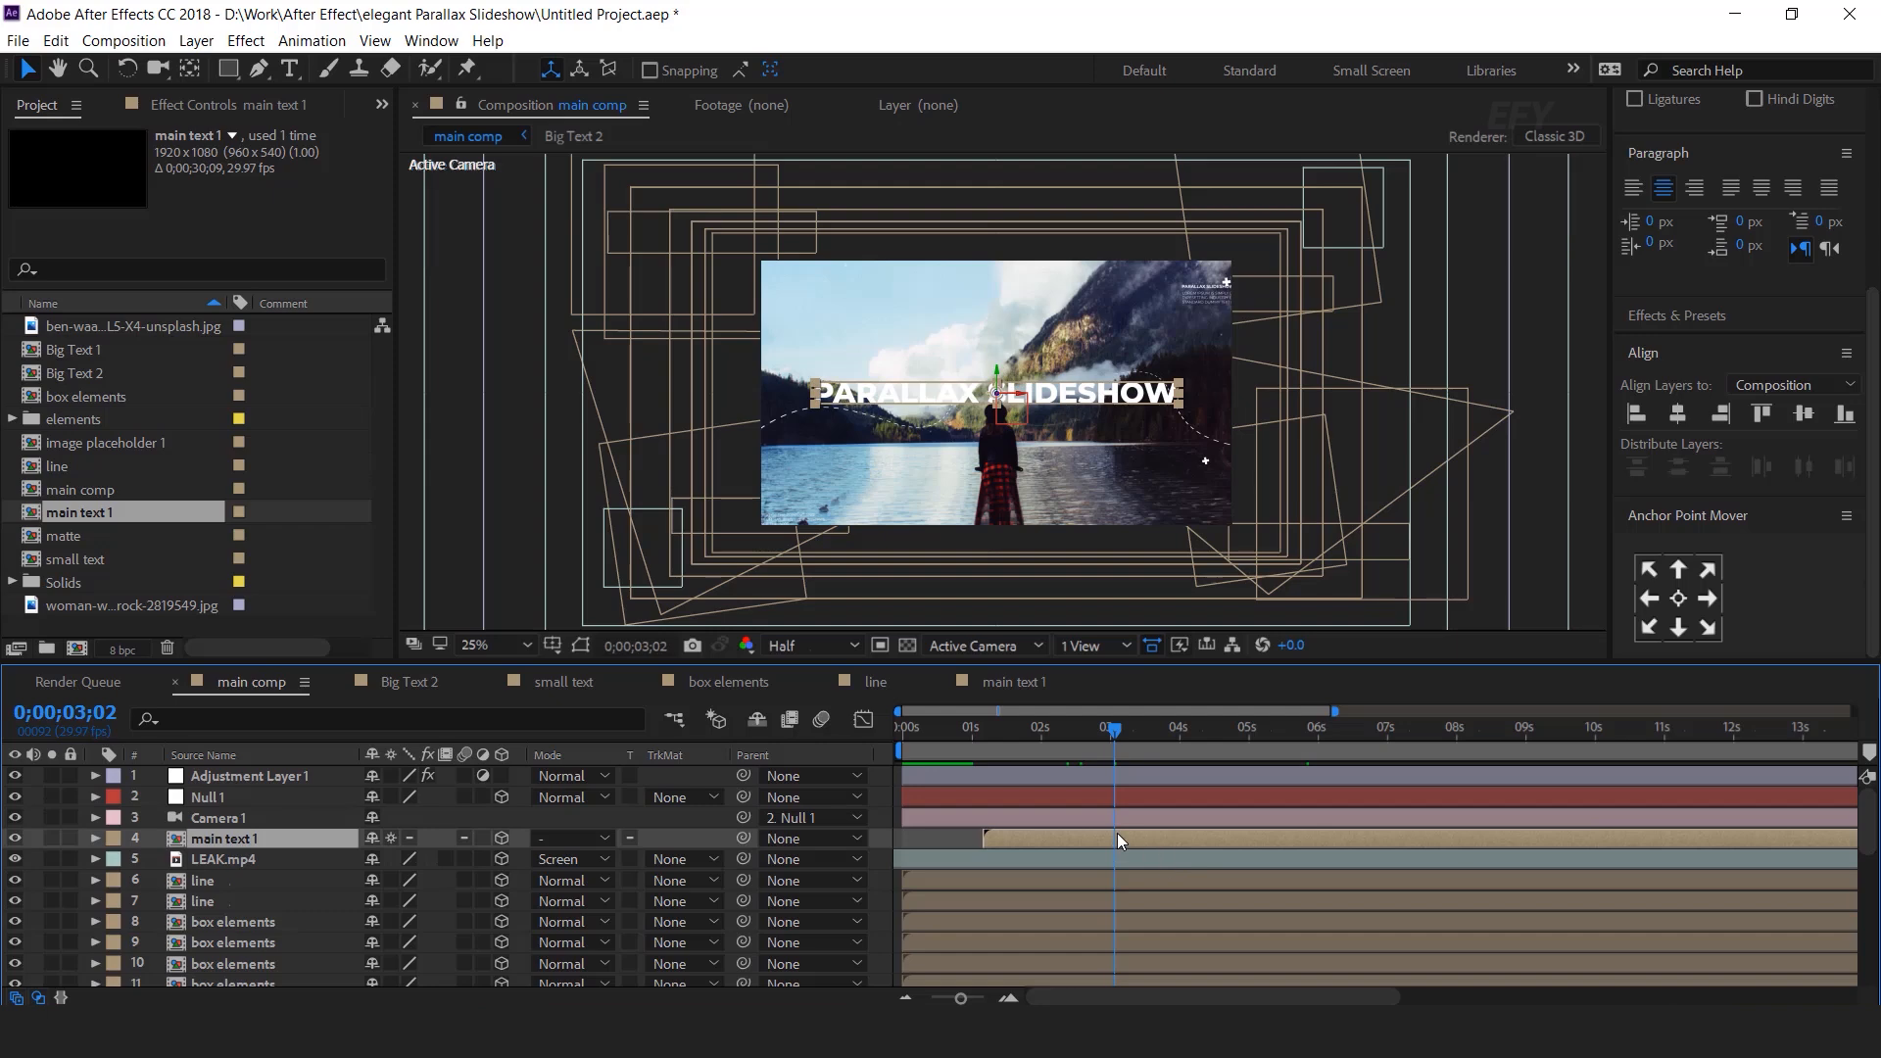
pyautogui.click(1088, 646)
pyautogui.click(1141, 695)
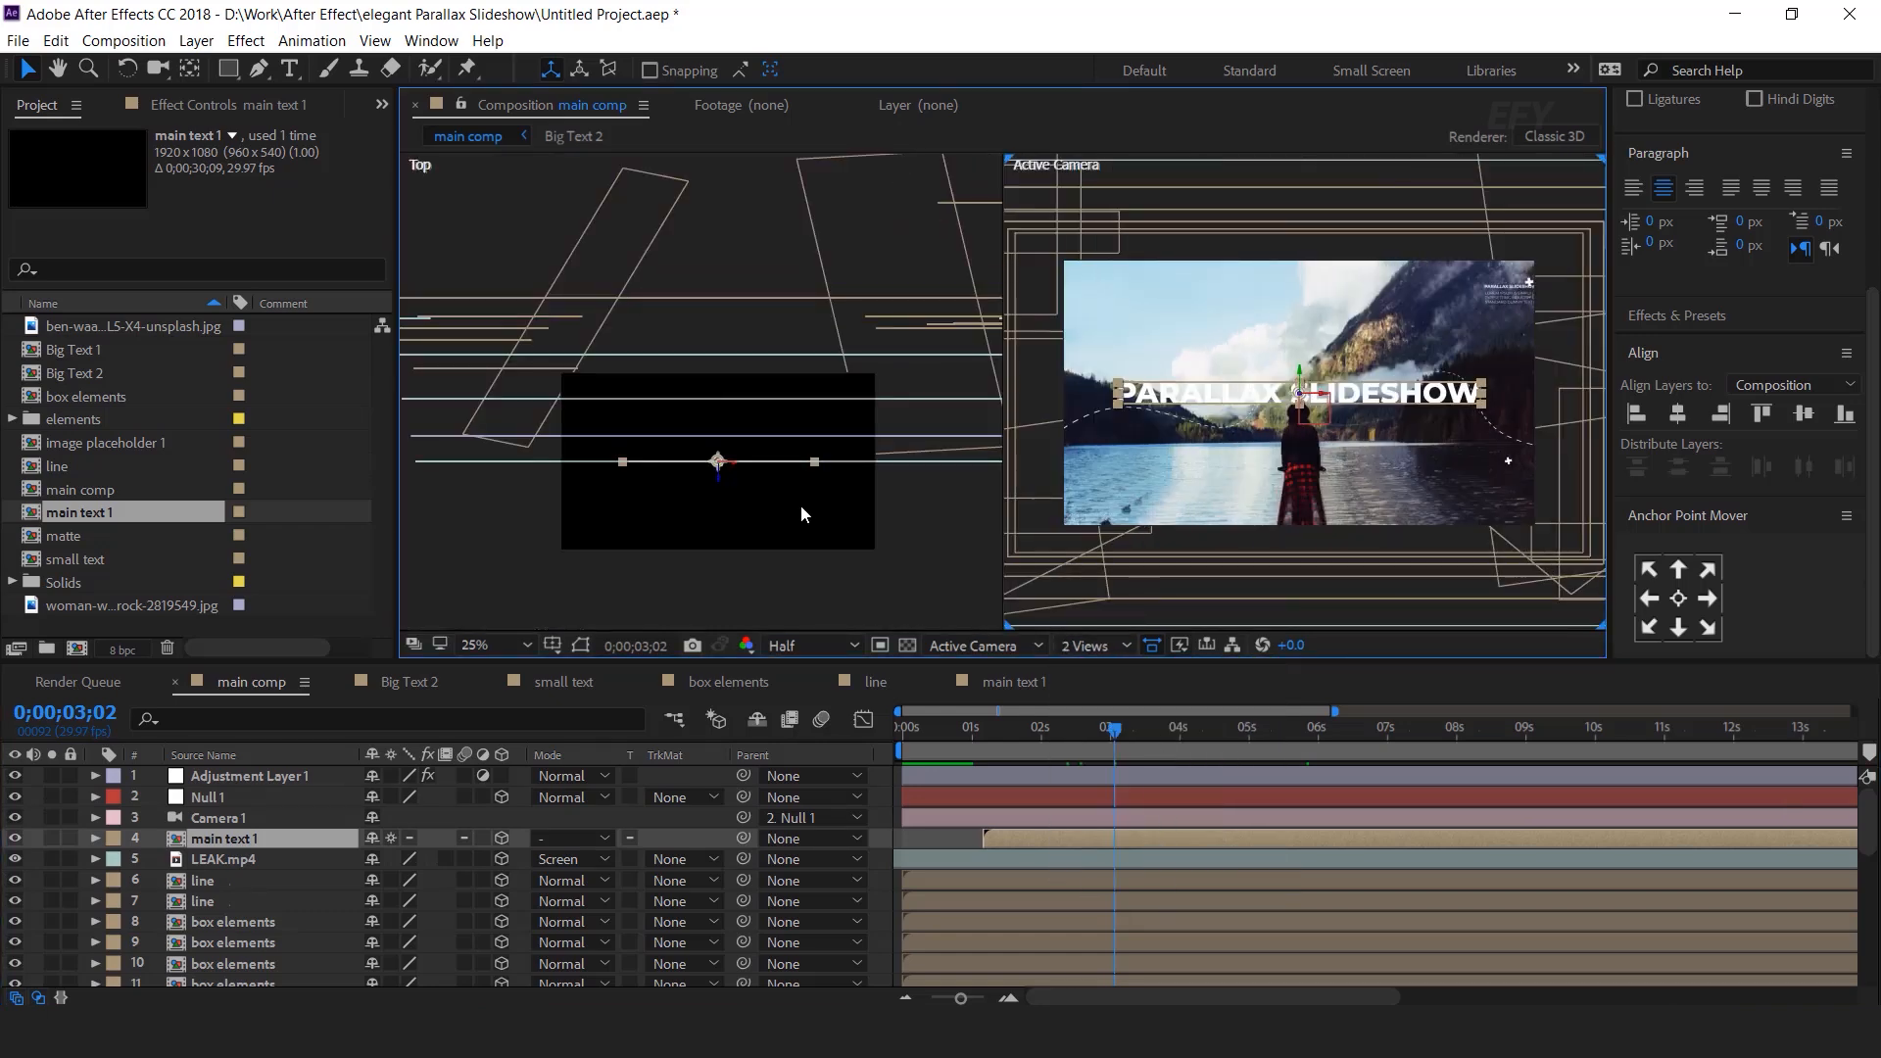
pyautogui.scroll(-3, 739, 514)
pyautogui.moveTo(725, 441); pyautogui.dragTo(733, 246)
pyautogui.press('i')
pyautogui.moveTo(987, 727); pyautogui.dragTo(1265, 751)
pyautogui.click(1098, 644)
pyautogui.click(1089, 667)
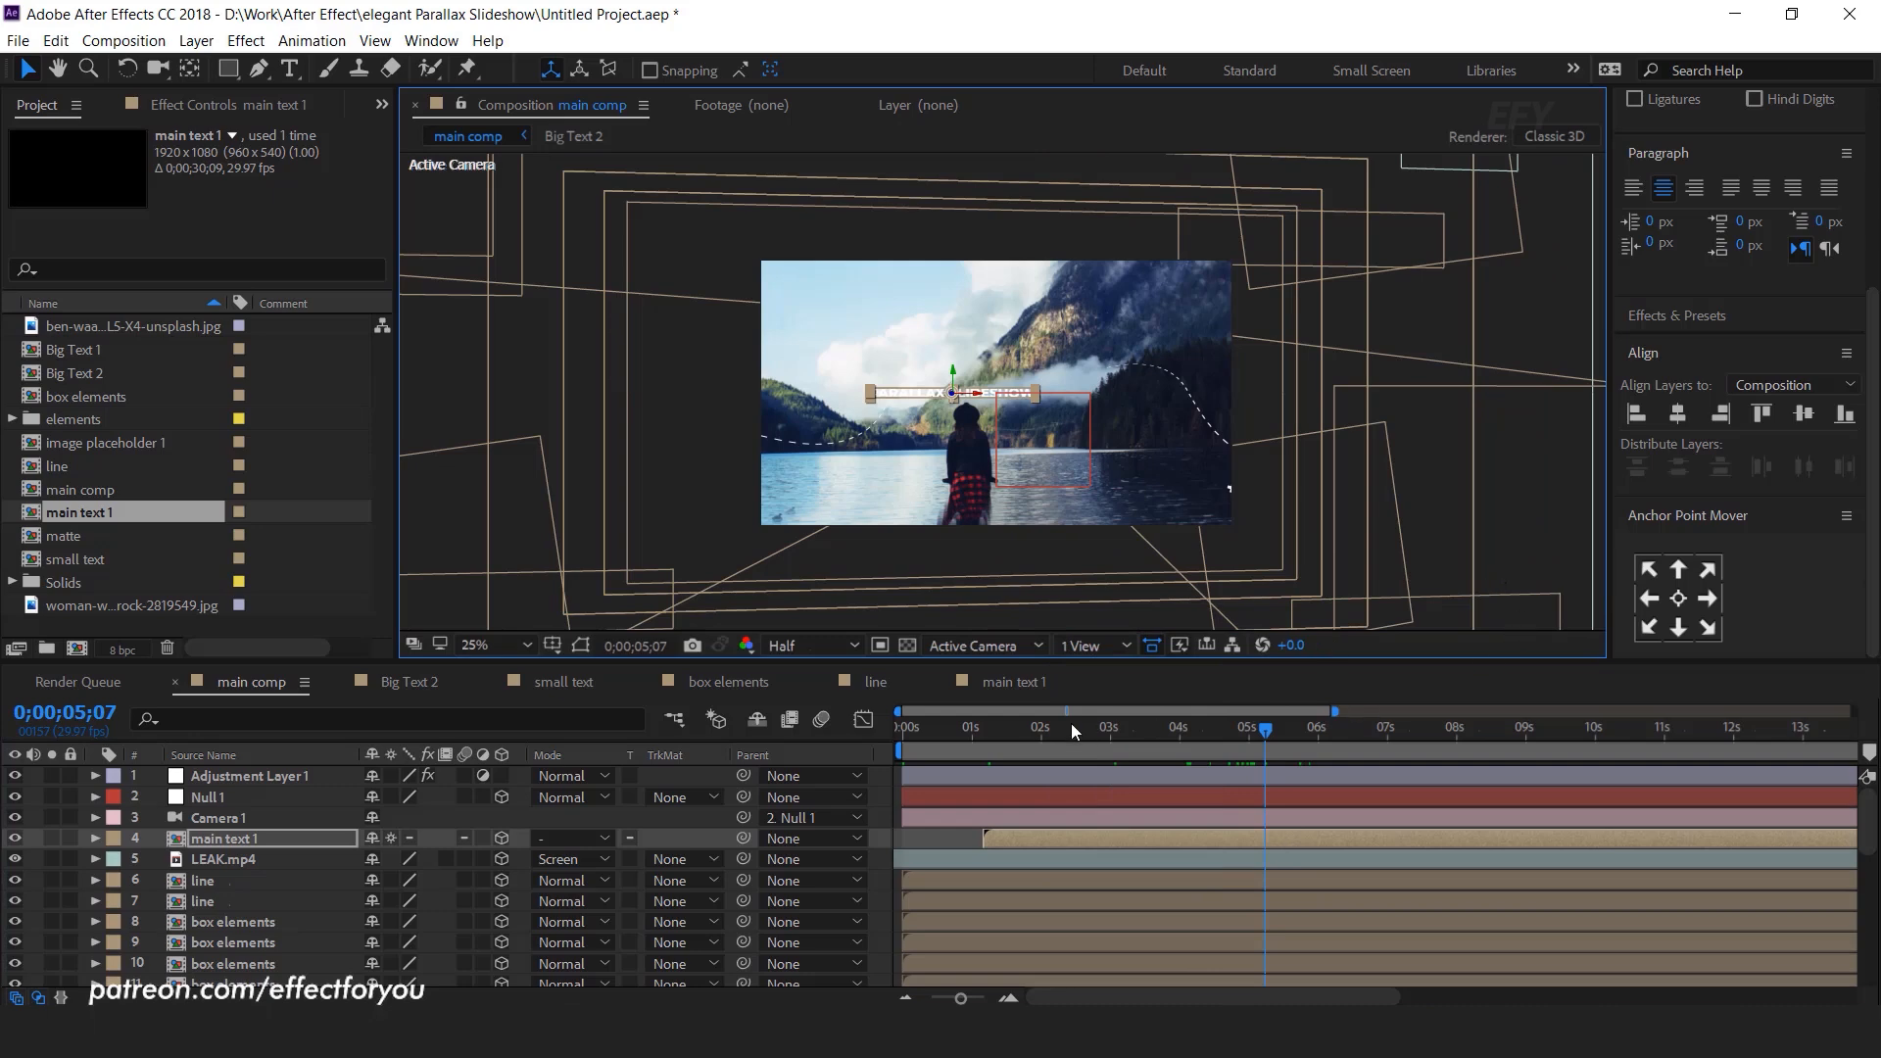
# Step: Fit the composition view, and at 0;00;03;17 bring the main title closer to the camera and lower it over the woman's shoulders
pyautogui.click(526, 644)
pyautogui.click(526, 256)
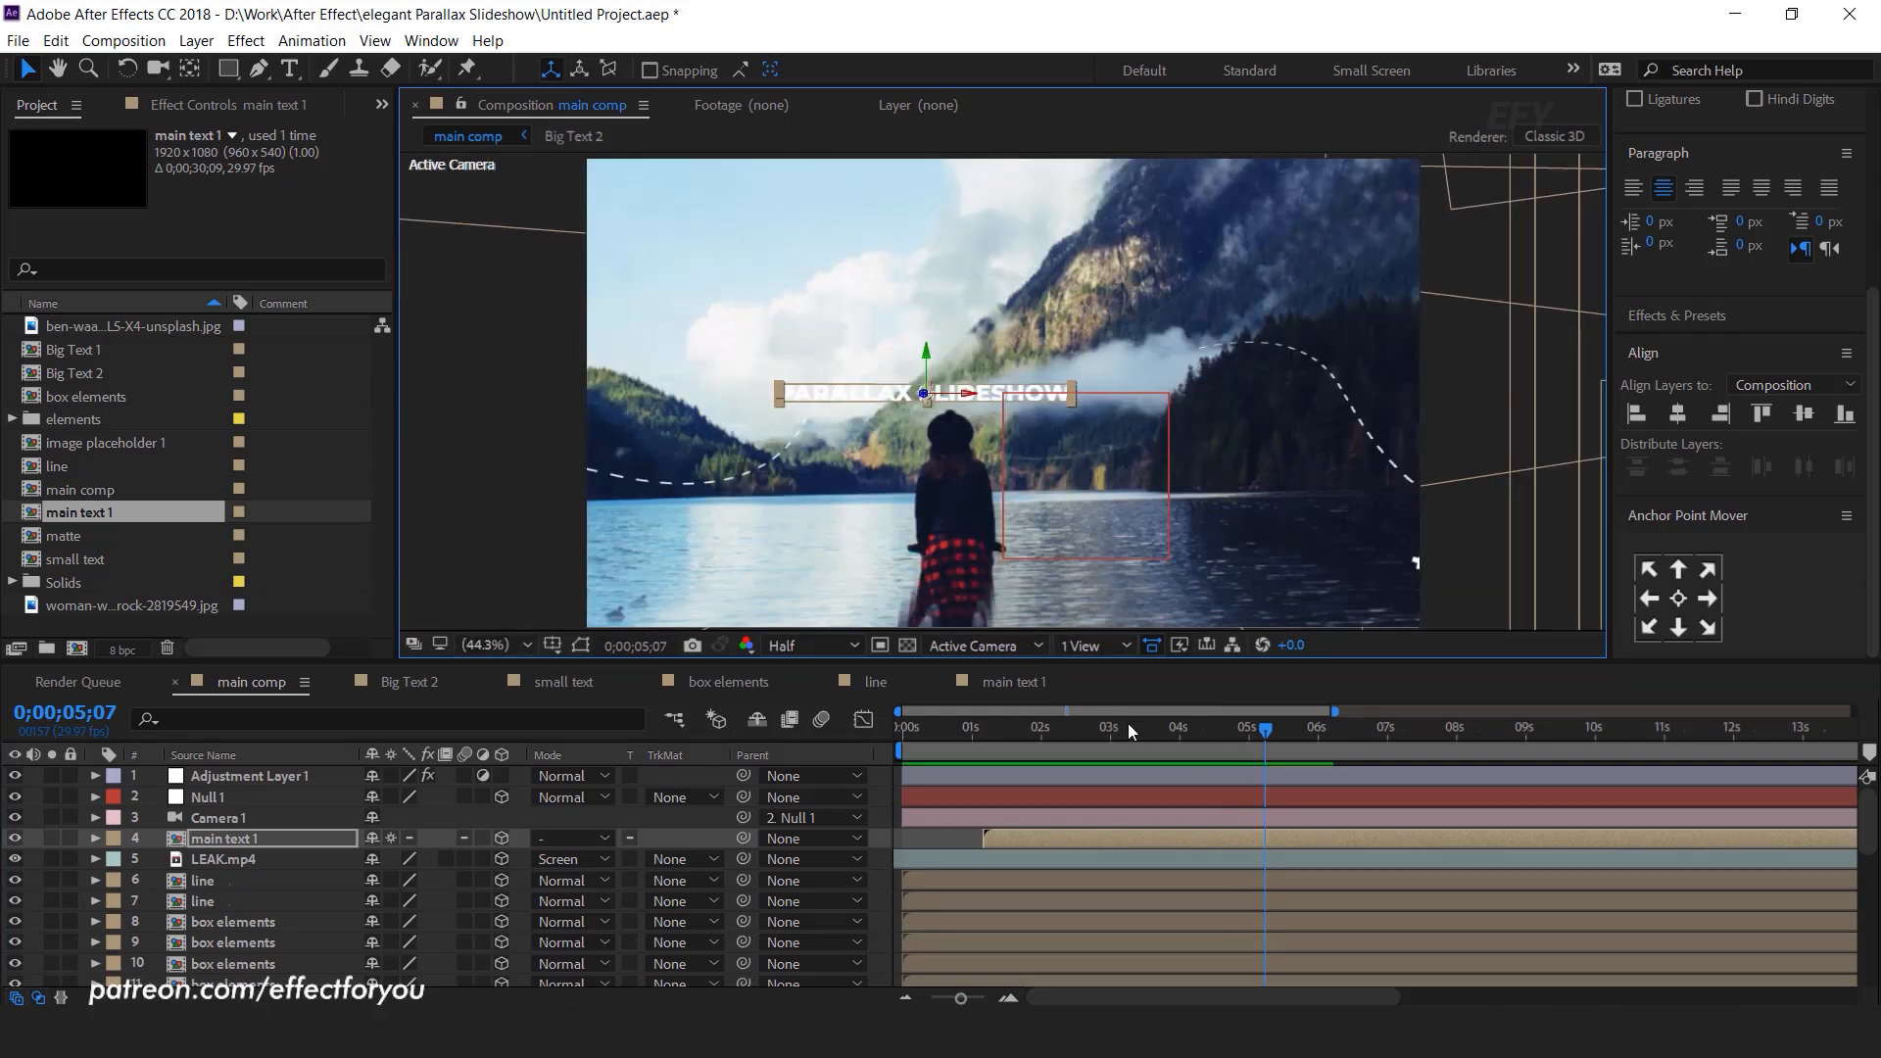
pyautogui.click(1066, 727)
pyautogui.moveTo(1019, 731); pyautogui.dragTo(1150, 756)
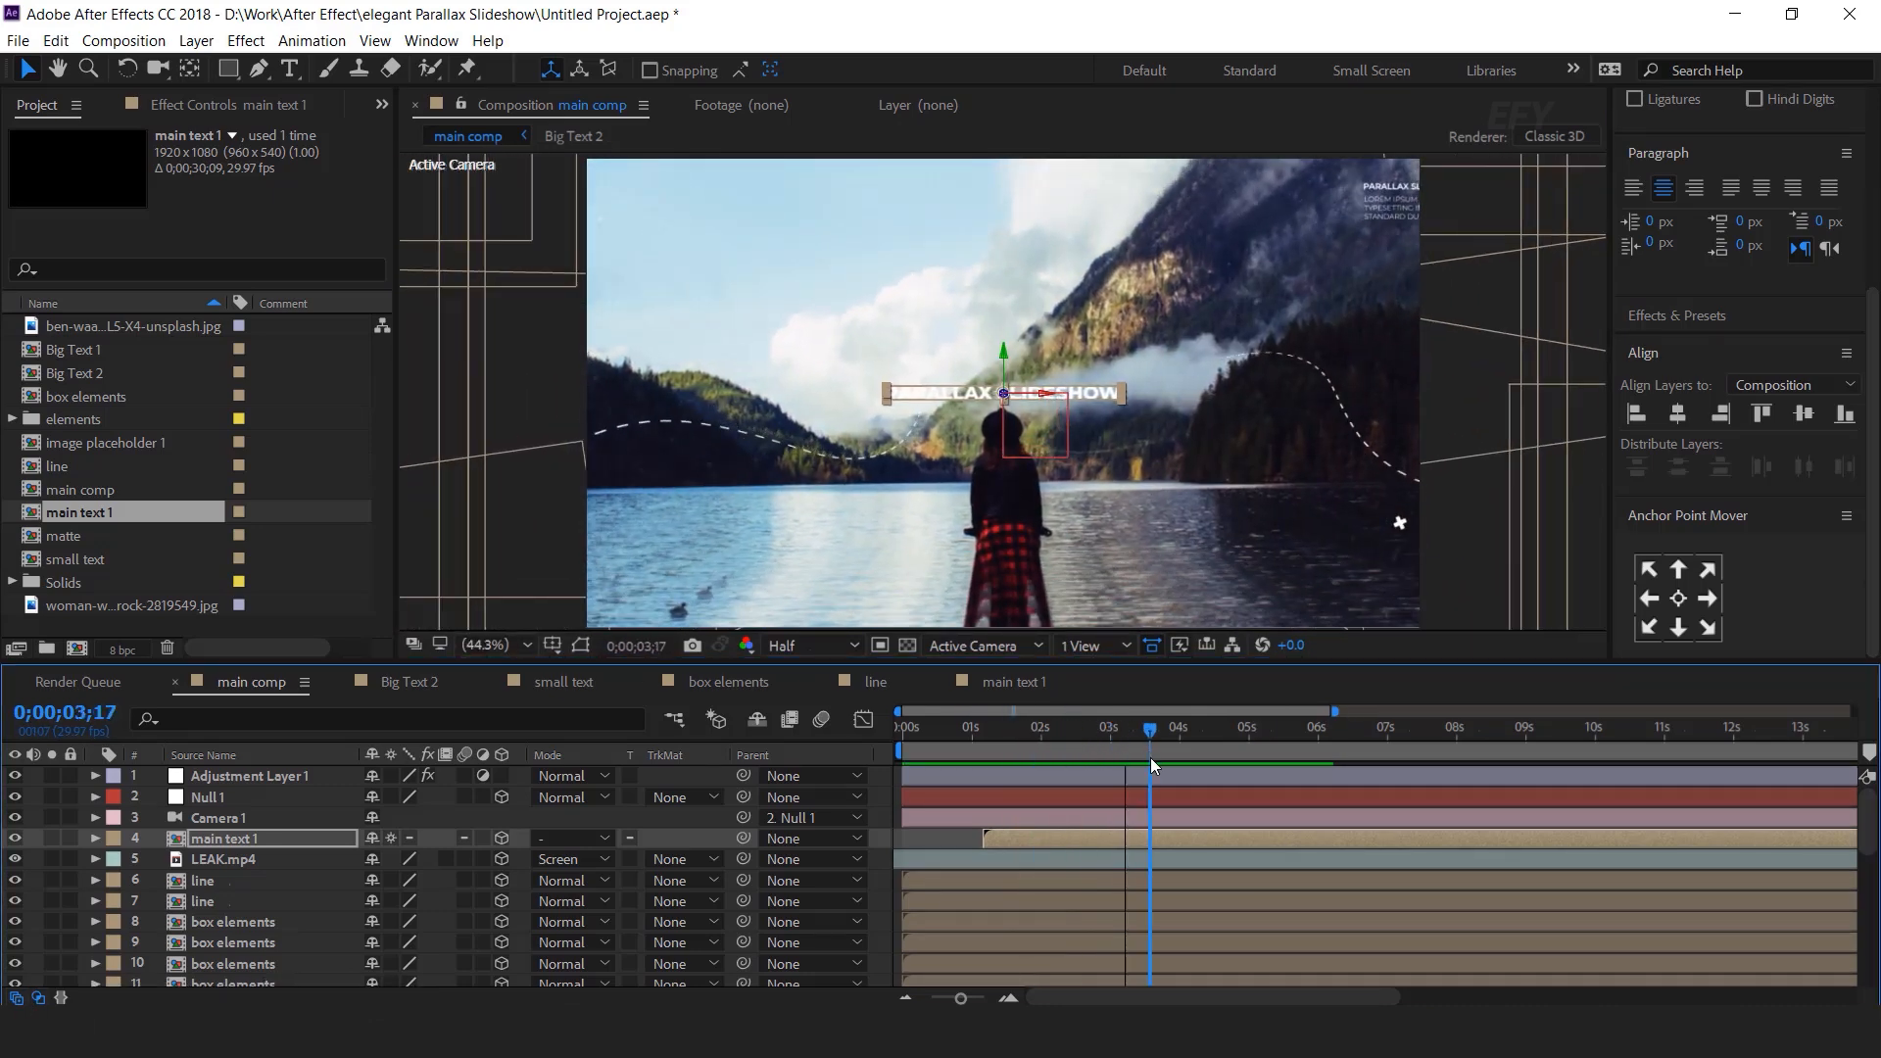
pyautogui.click(1008, 397)
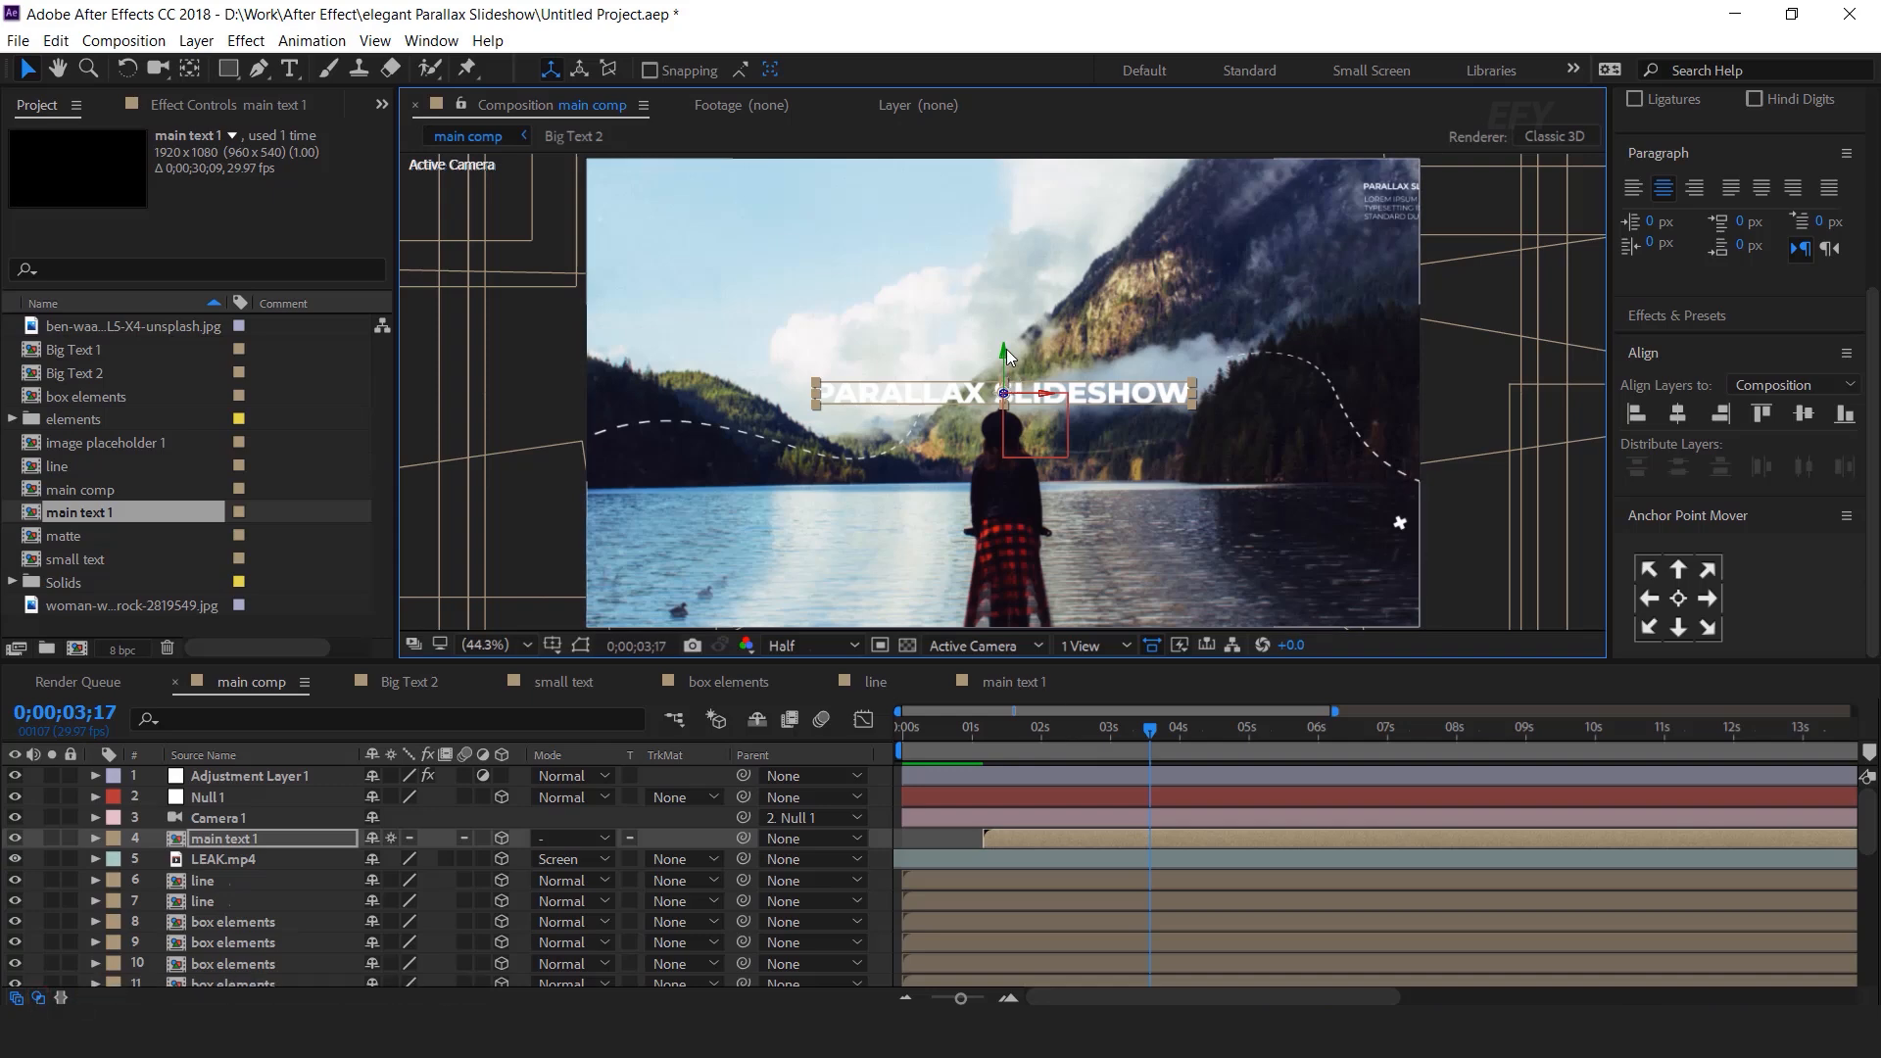
pyautogui.moveTo(1007, 396); pyautogui.dragTo(1008, 457)
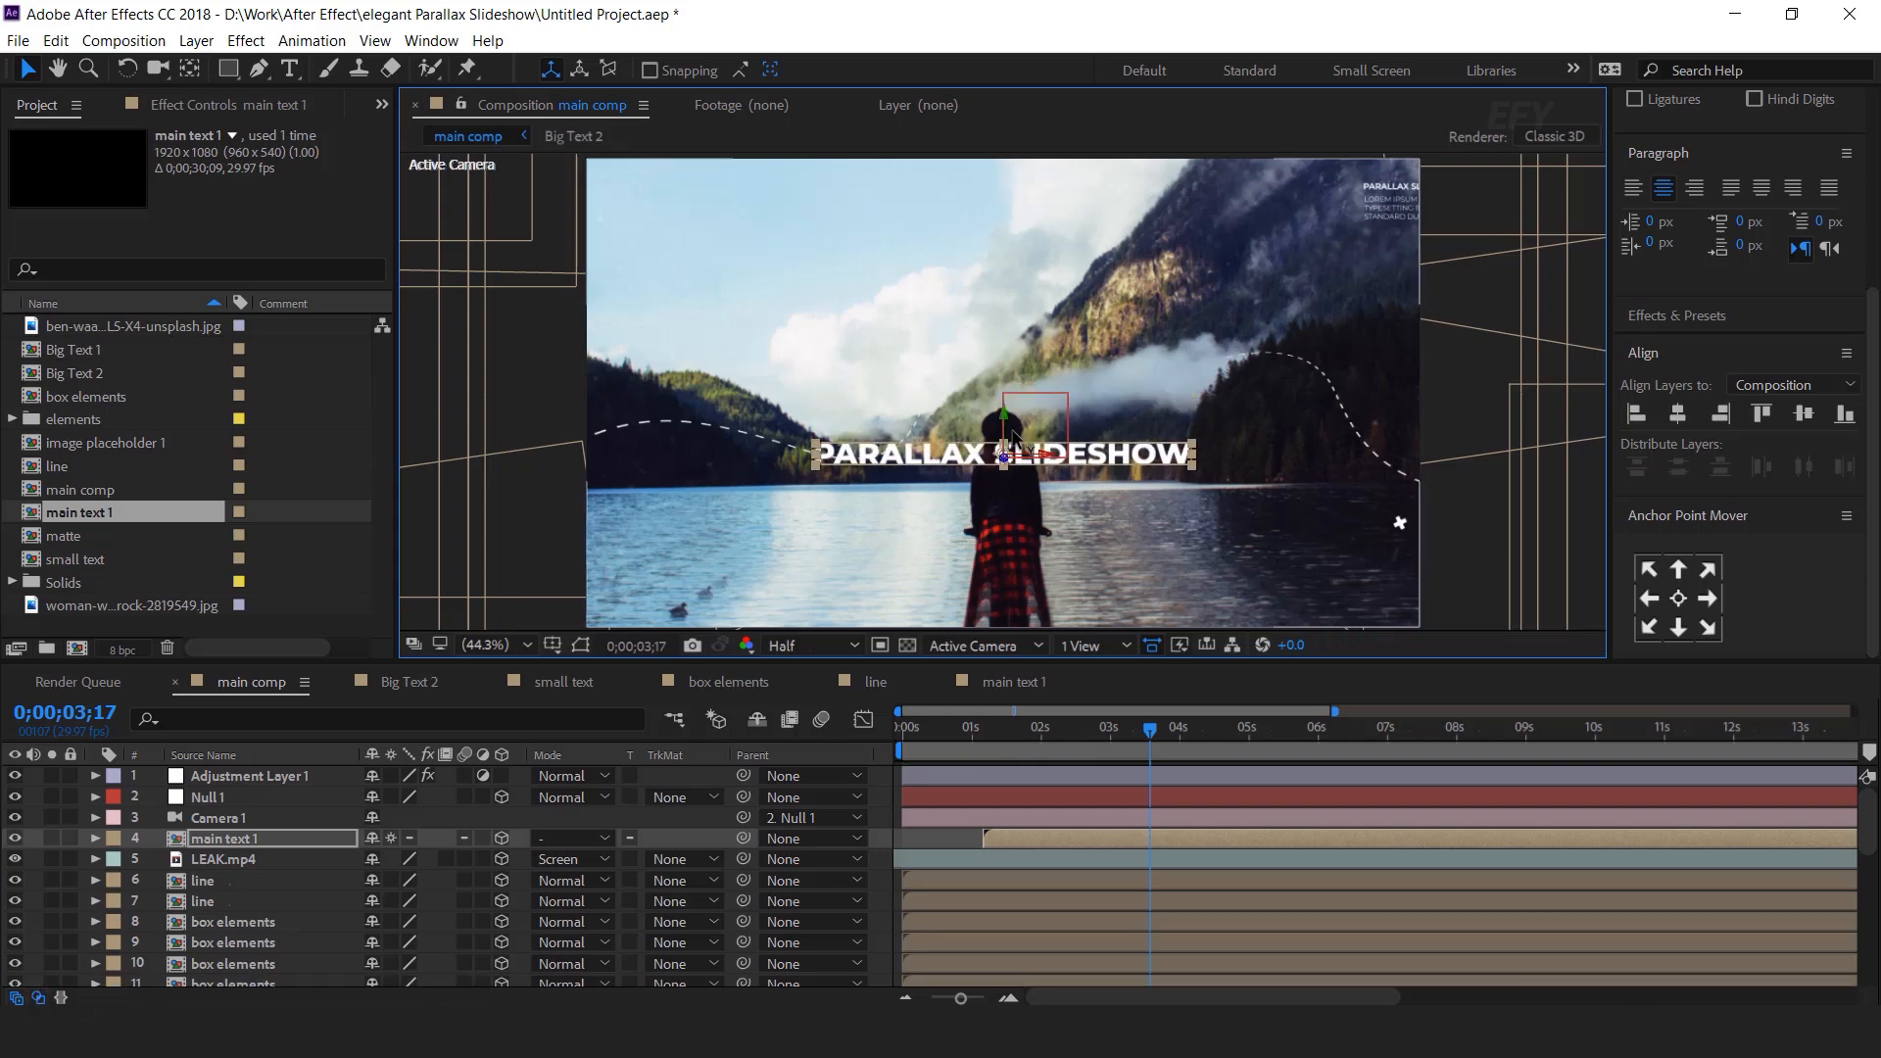
# Step: At 0;00;00;00, with no layer selected, draw a large circle shape layer centered on the composition that covers the whole frame
pyautogui.moveTo(1061, 726); pyautogui.dragTo(823, 744)
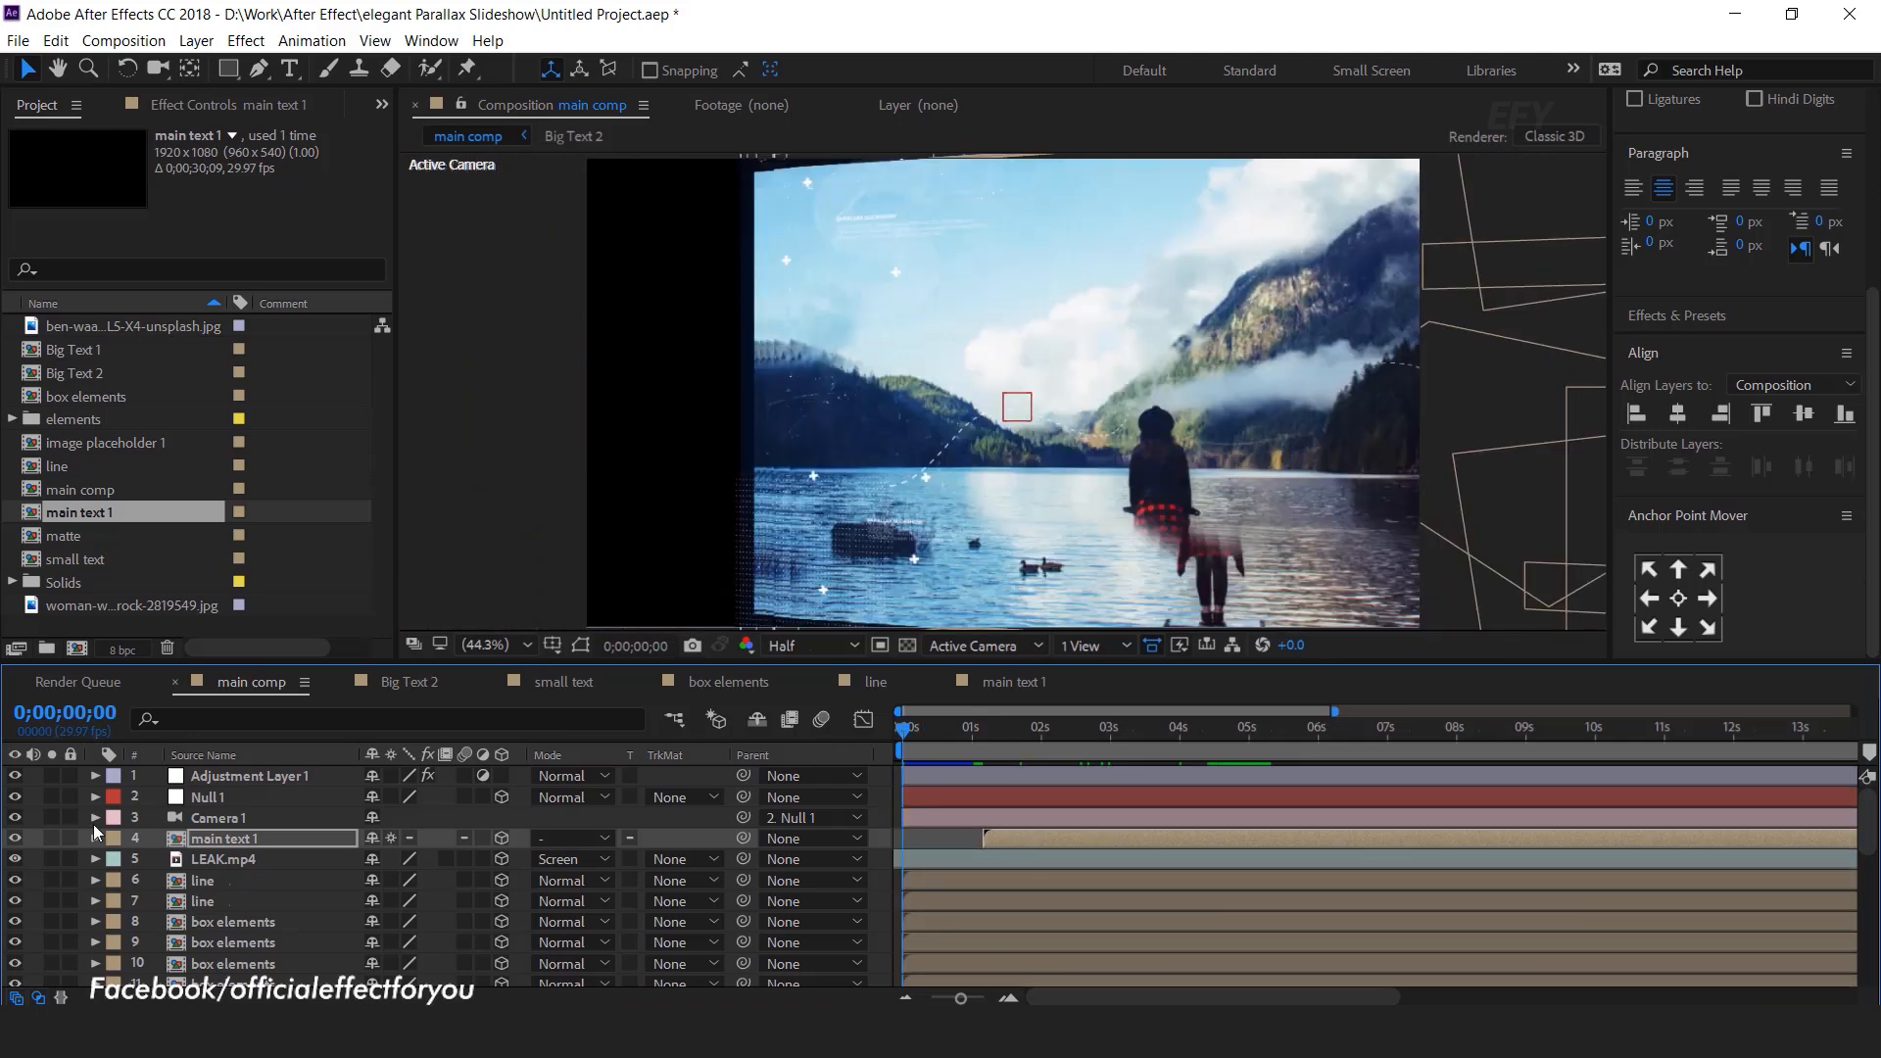
pyautogui.press('F2')
pyautogui.scroll(-2, 1032, 554)
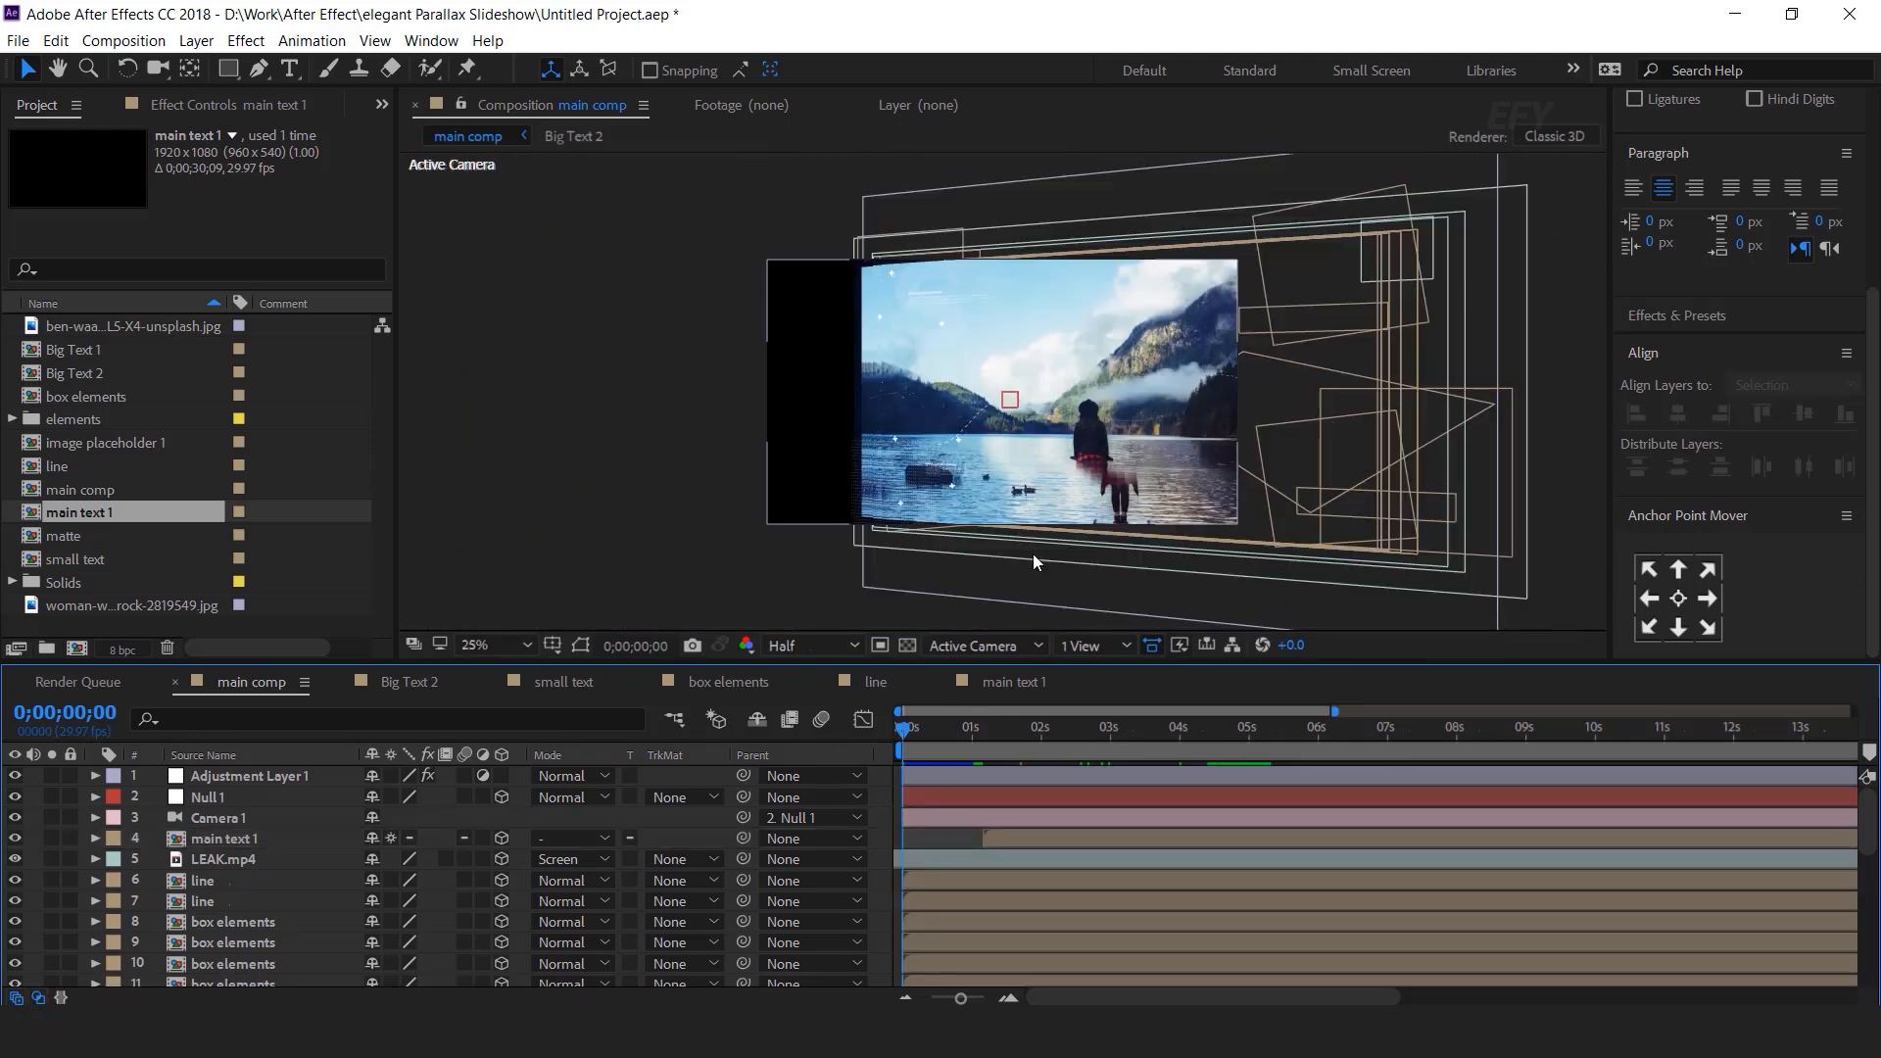
pyautogui.moveTo(226, 74); pyautogui.dragTo(339, 126)
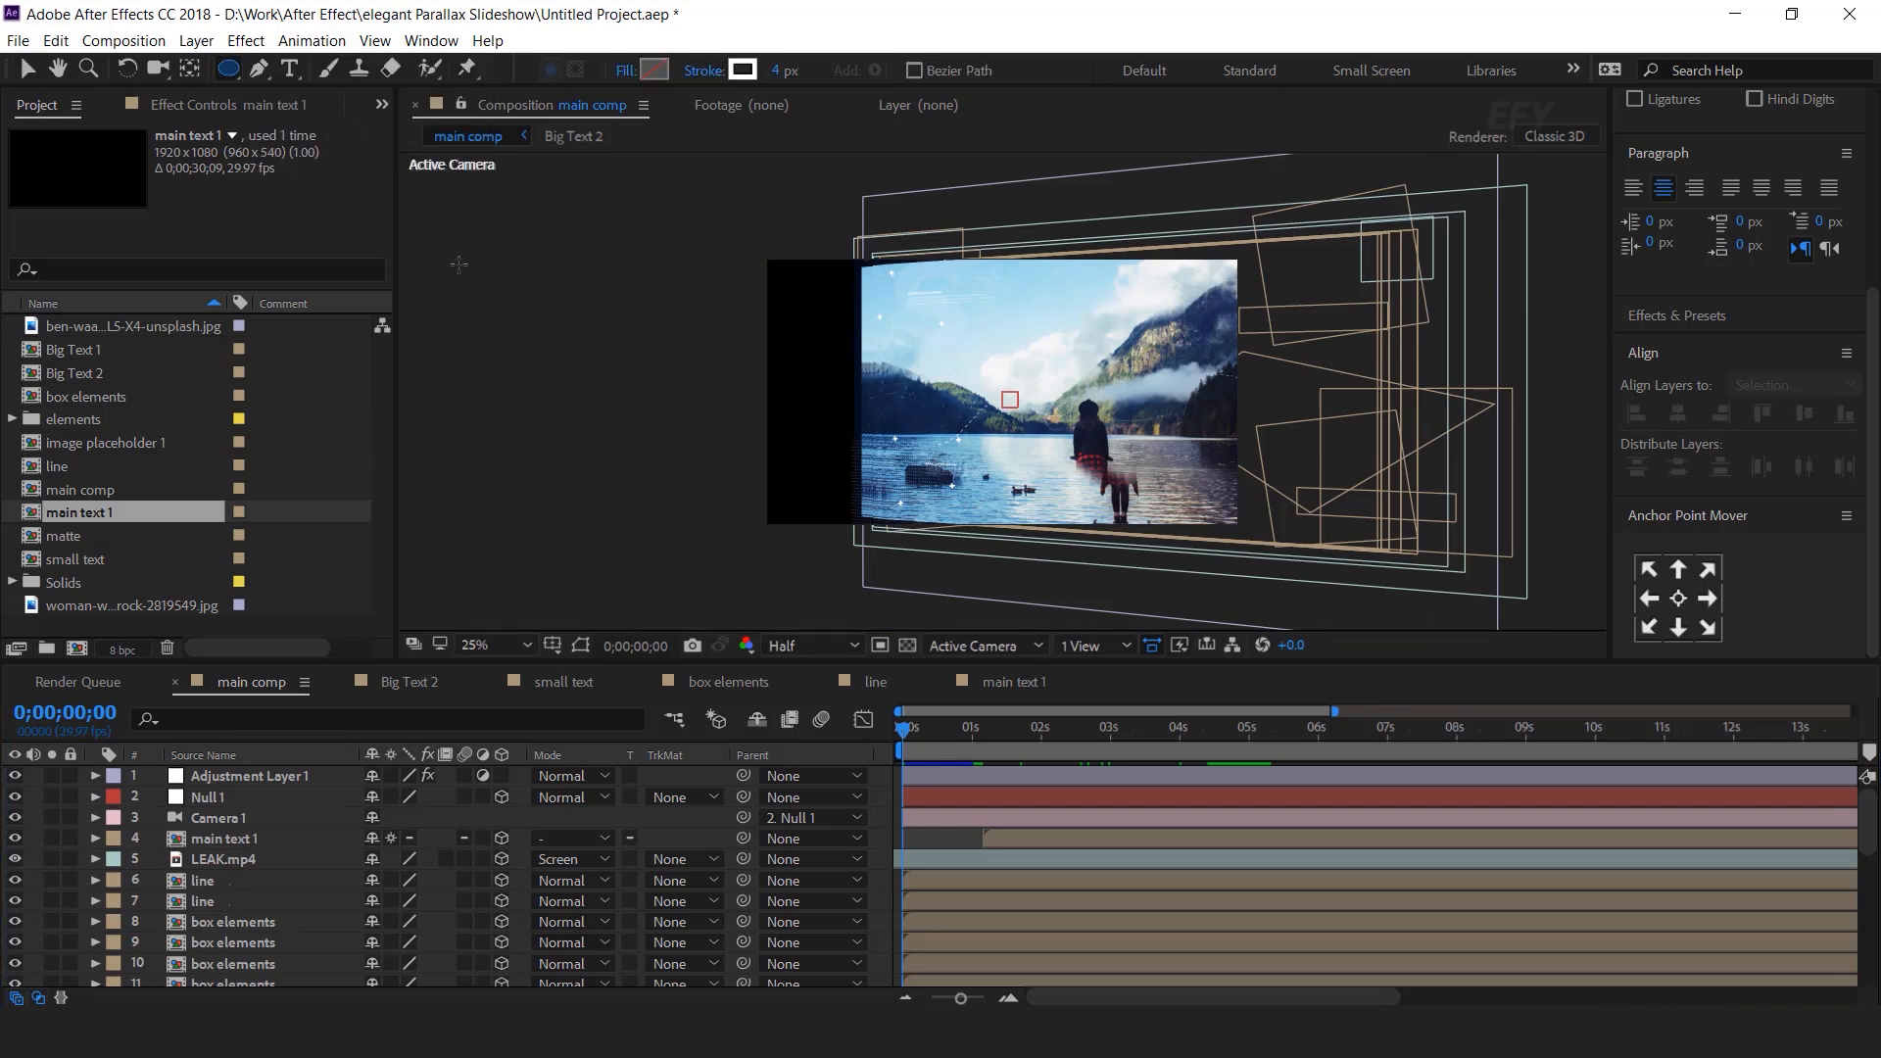
pyautogui.moveTo(987, 375); pyautogui.dragTo(1288, 676)
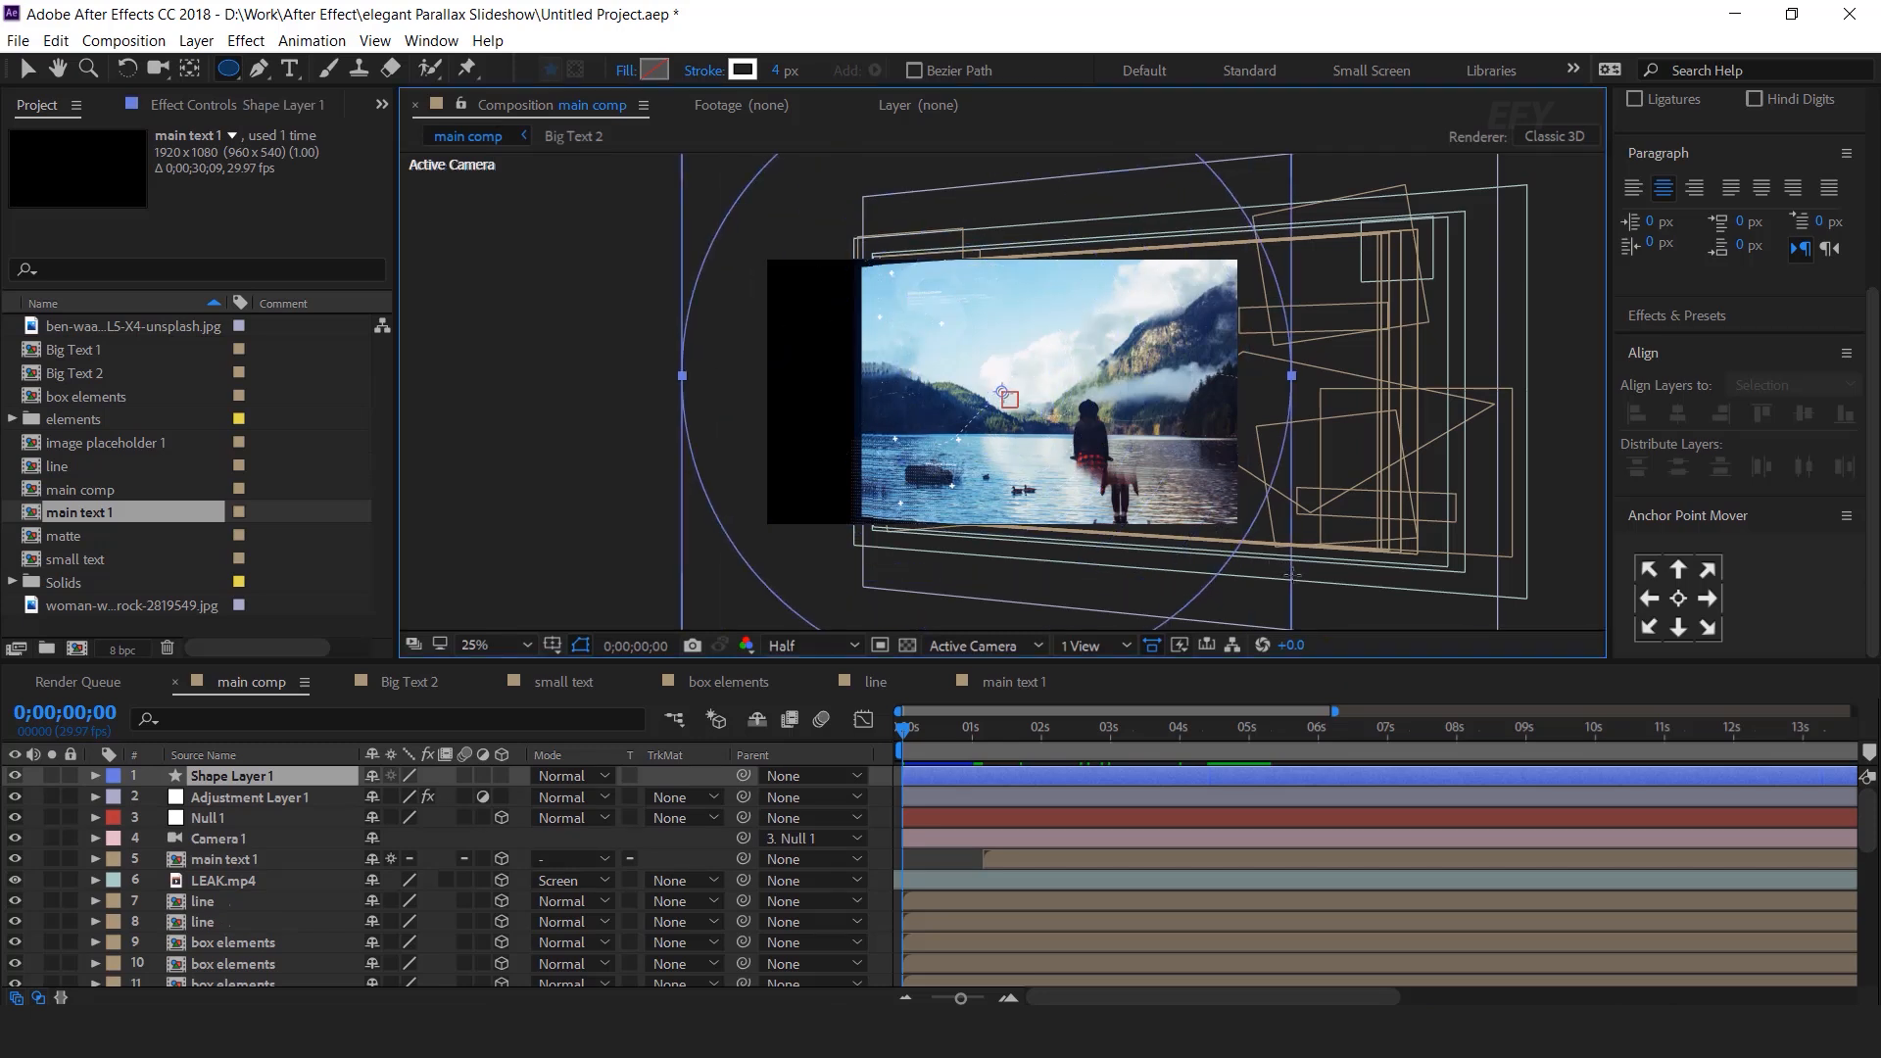
pyautogui.click(251, 778)
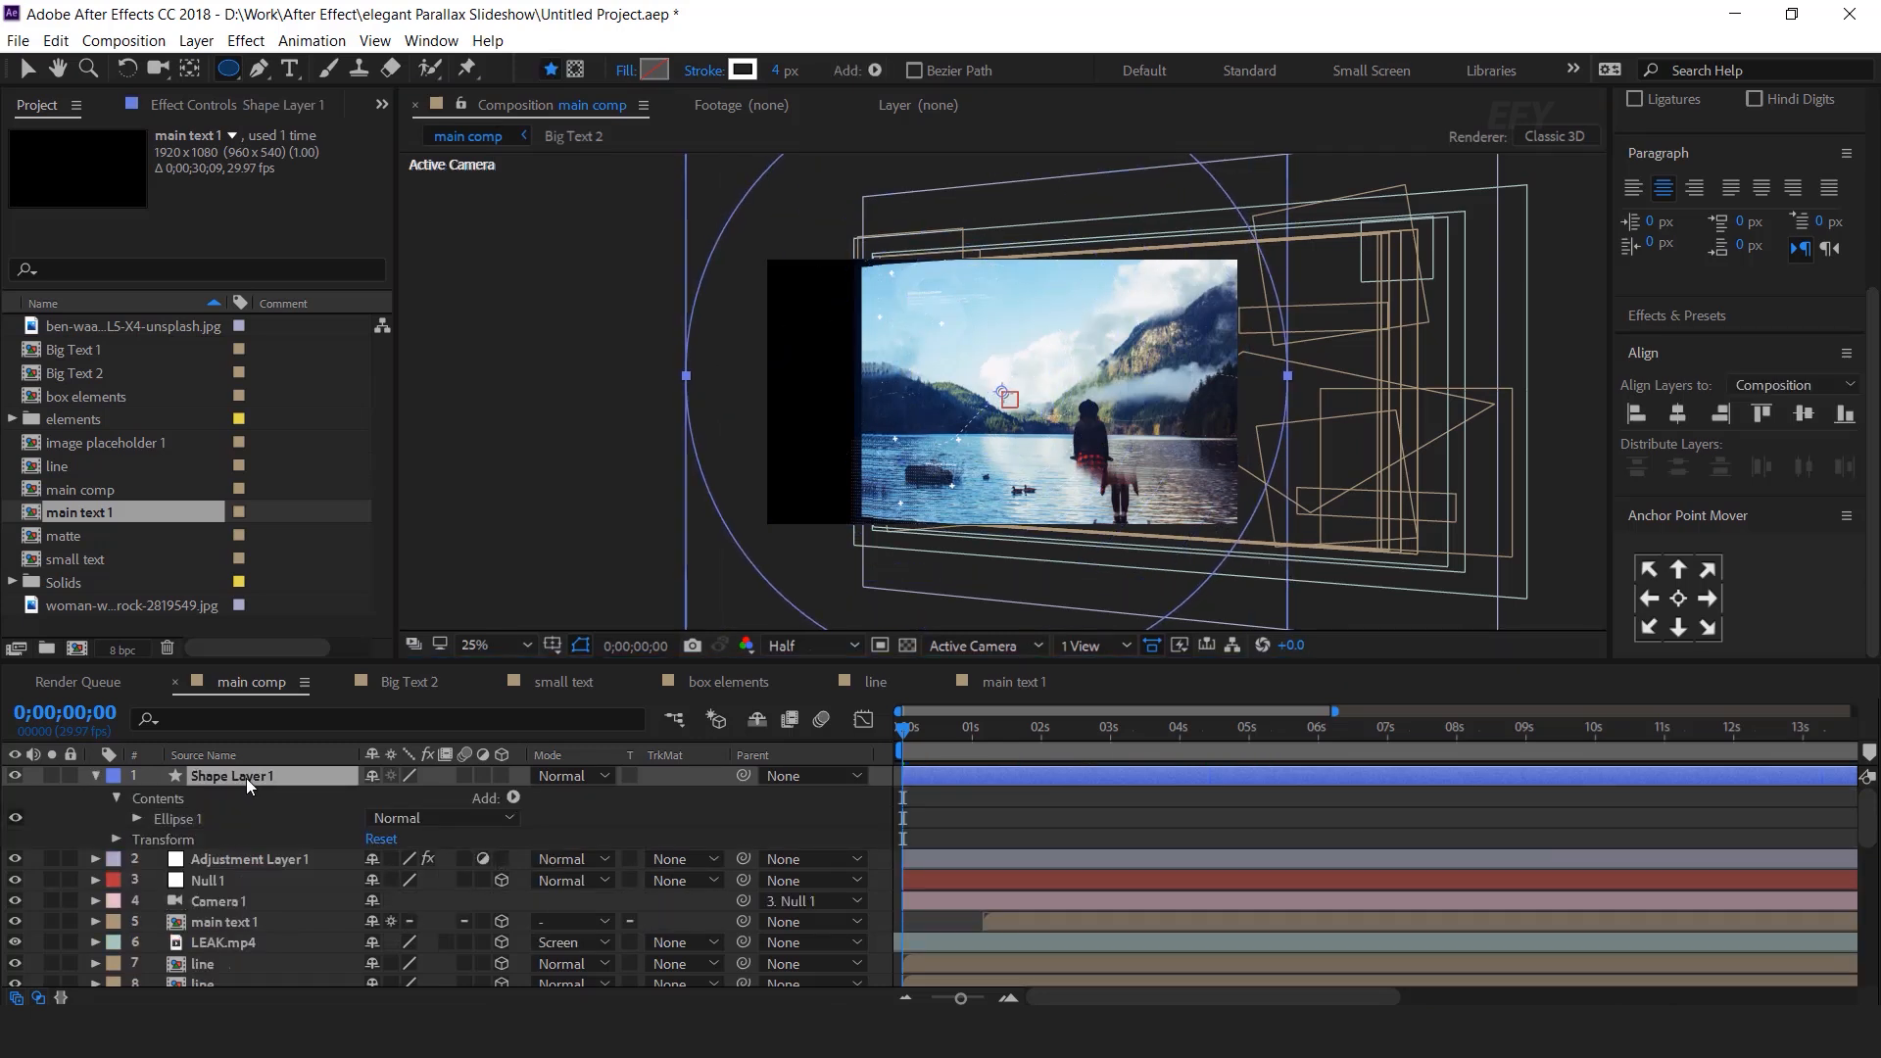
pyautogui.click(95, 776)
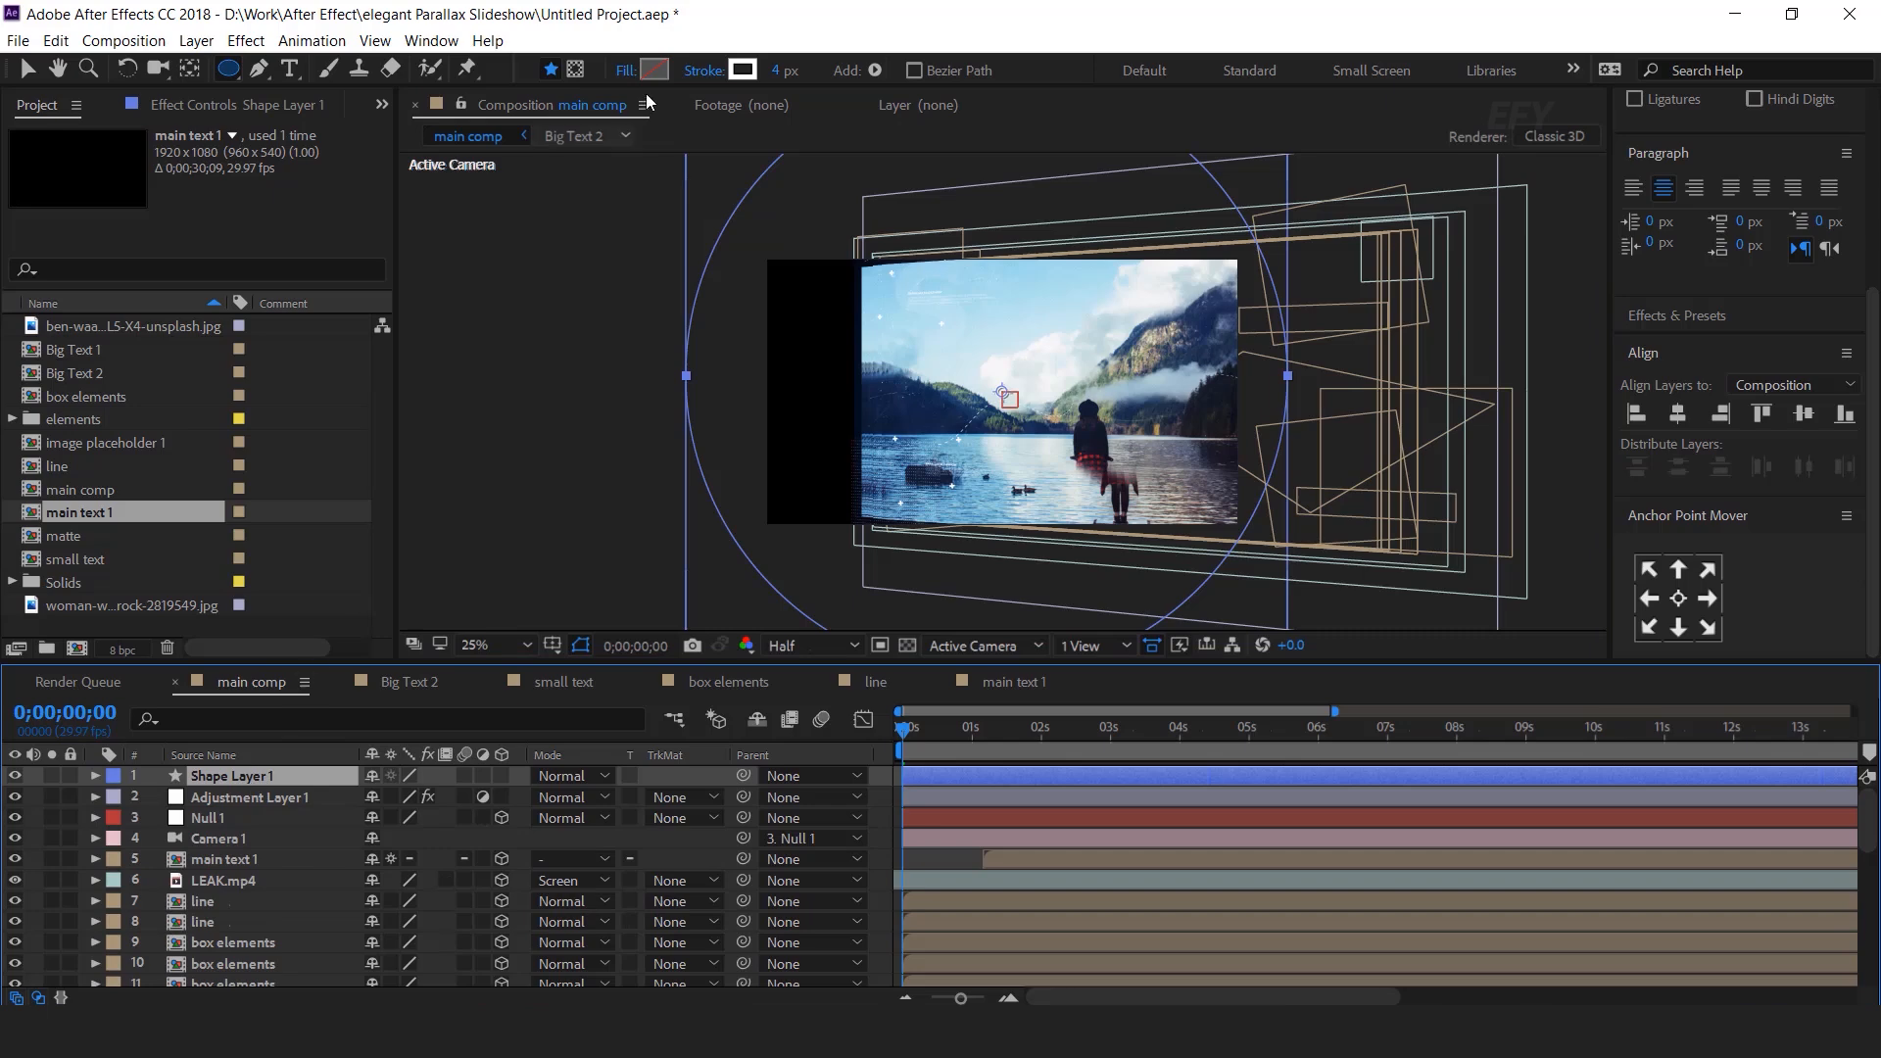
# Step: Remove the circle's stroke and give it a solid white FFFFFF fill
pyautogui.click(705, 70)
pyautogui.click(818, 449)
pyautogui.click(898, 591)
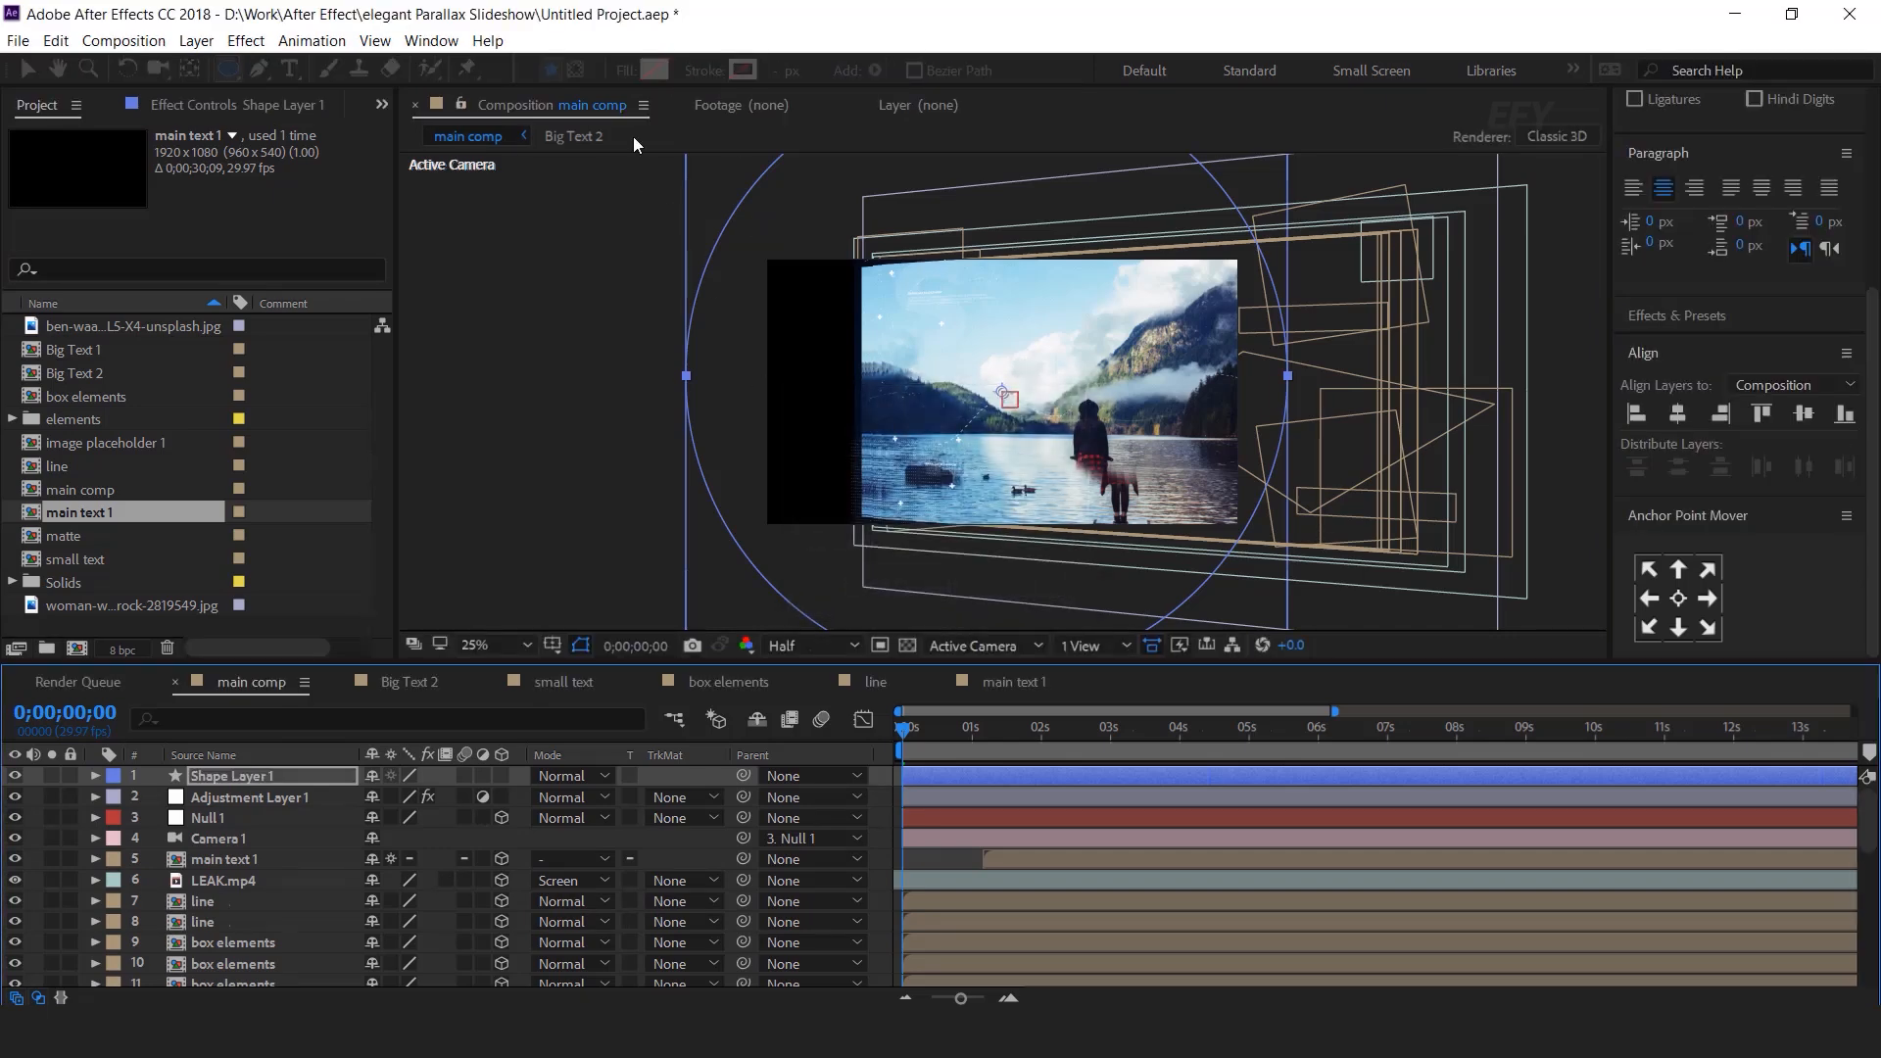
pyautogui.click(655, 70)
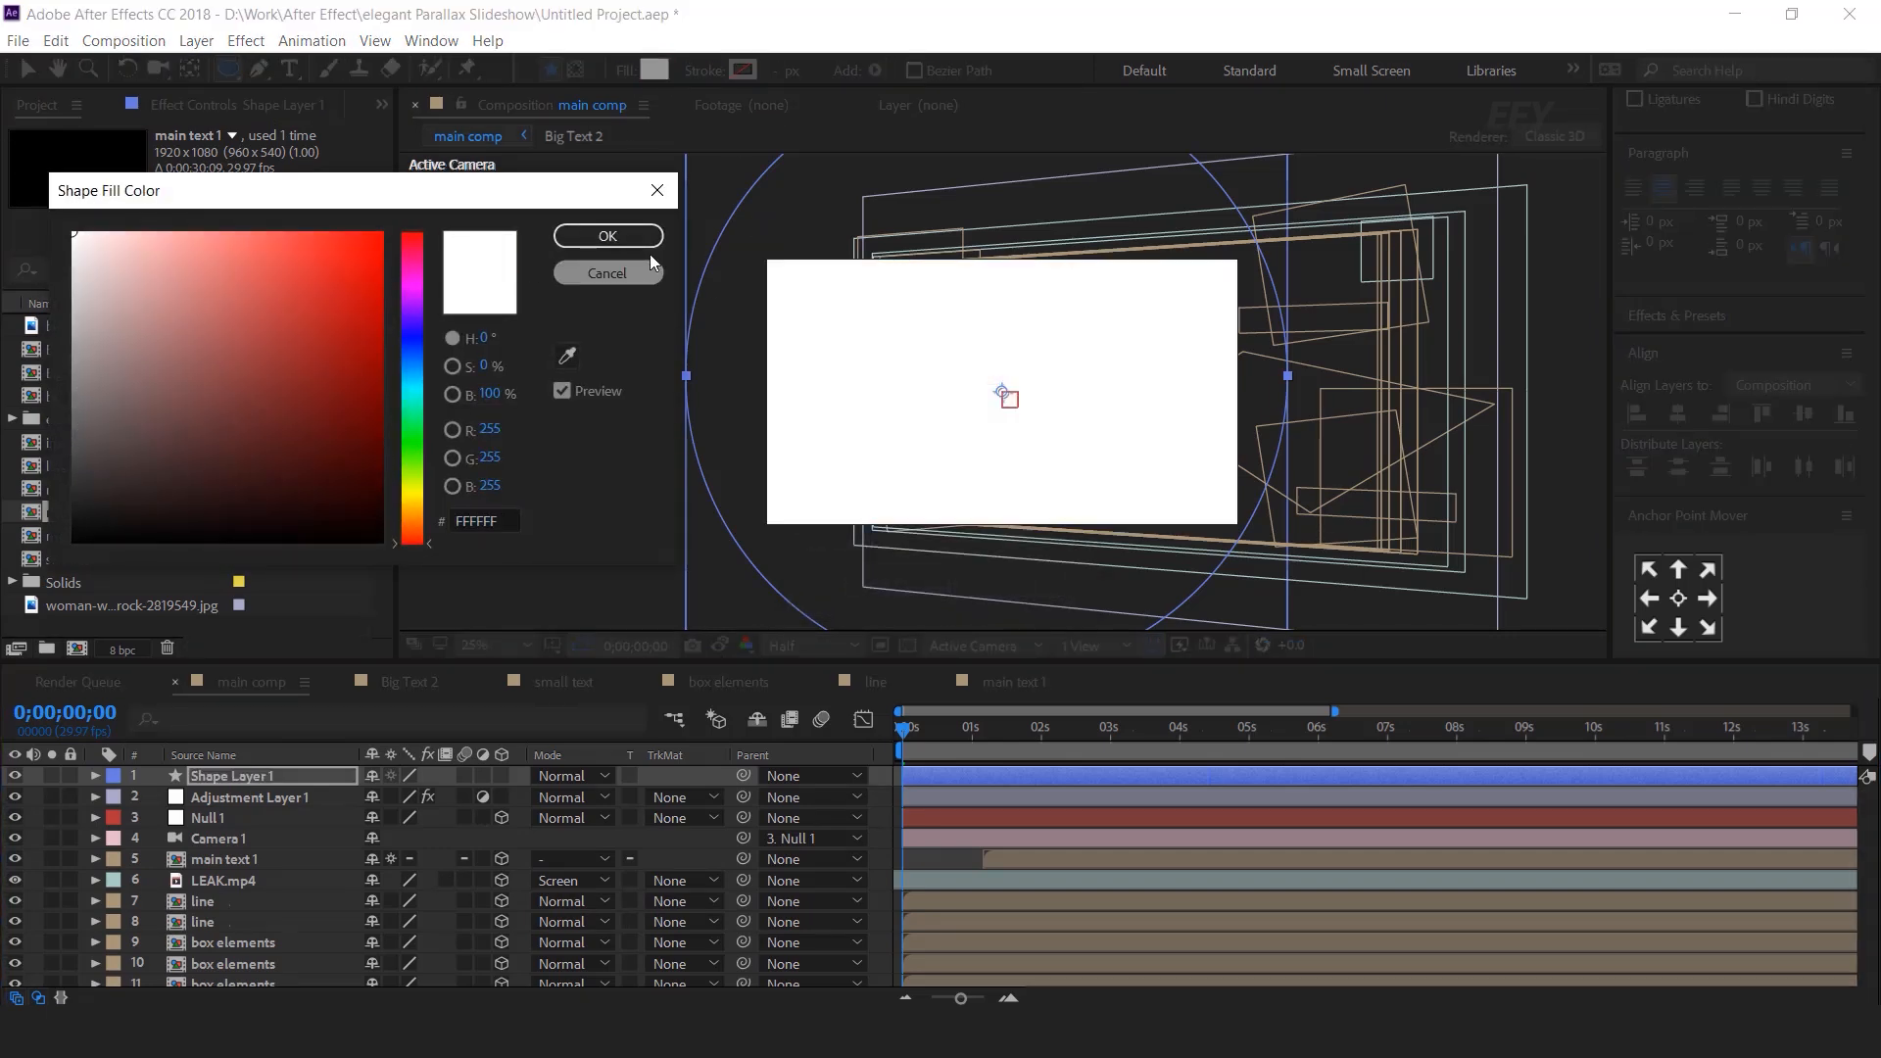
pyautogui.click(607, 236)
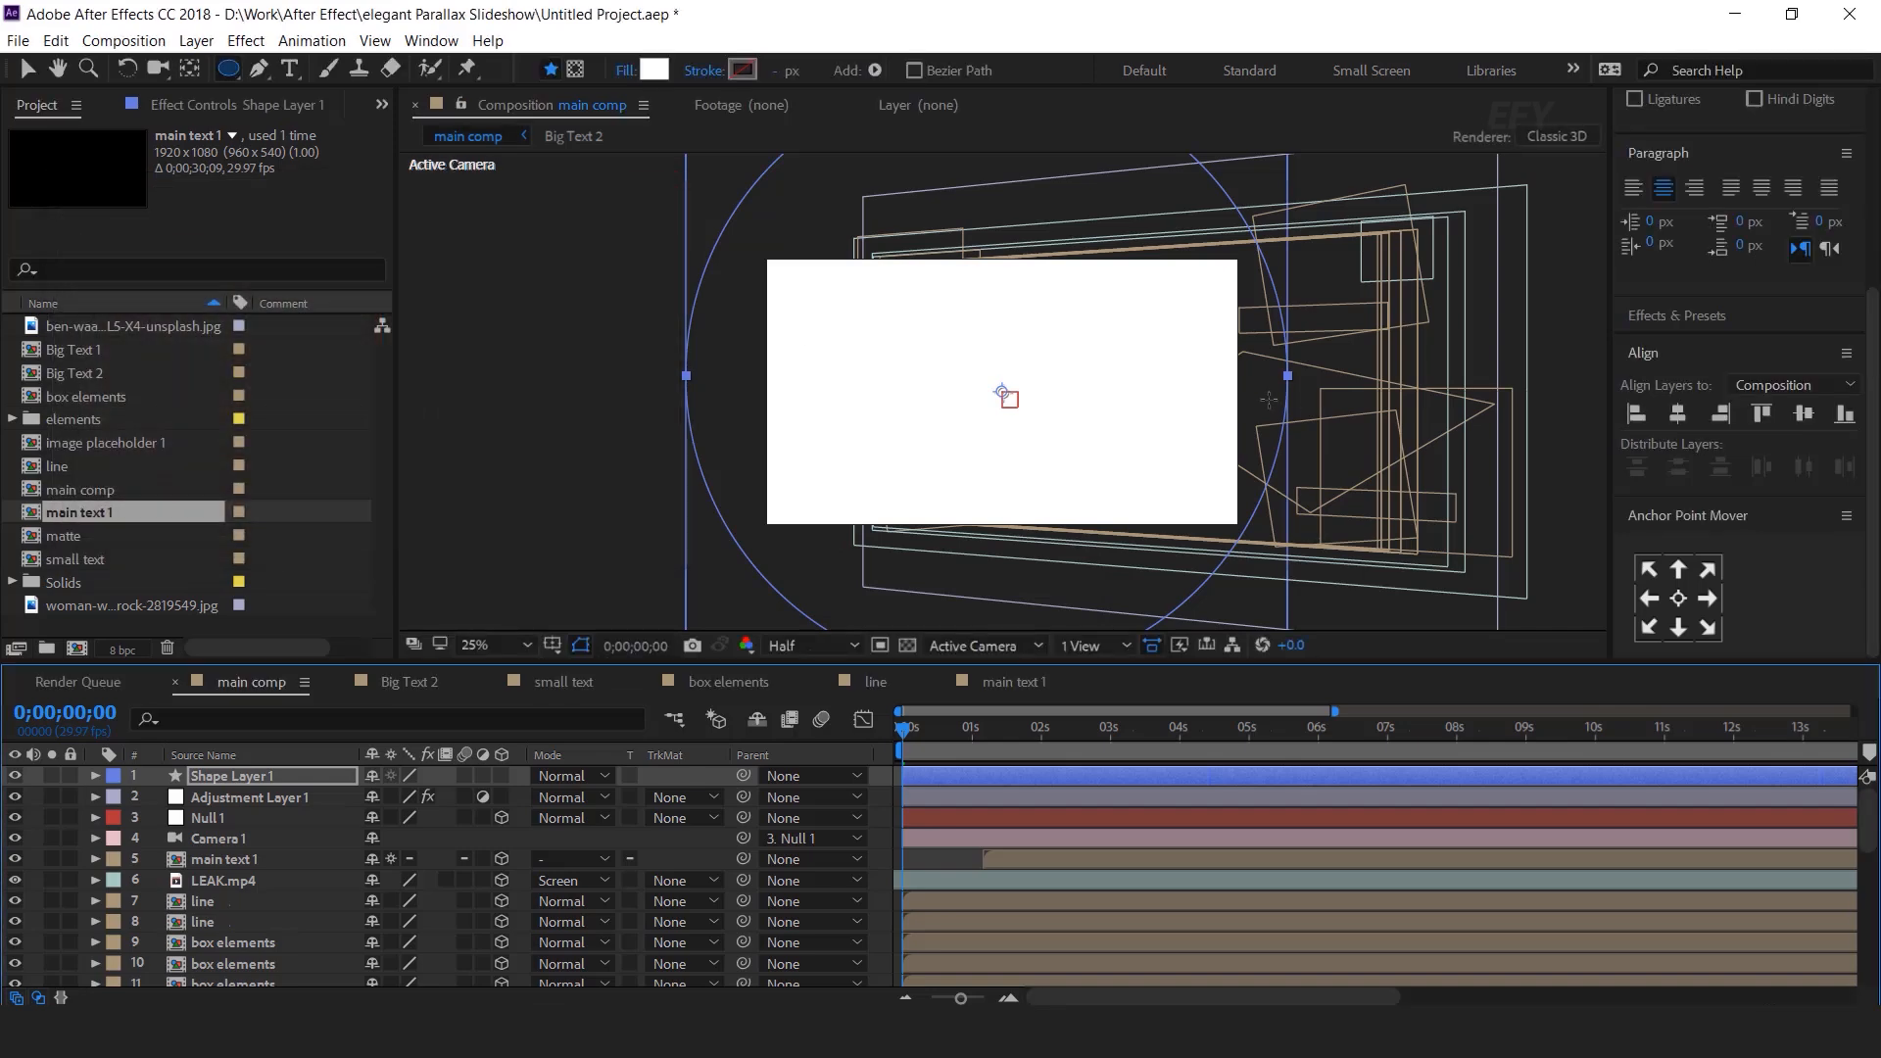
# Step: Reveal Shape Layer 1's Position property and set the layer's blending mode to Stencil Alpha
pyautogui.click(231, 774)
pyautogui.press('v')
pyautogui.press('p')
pyautogui.click(556, 774)
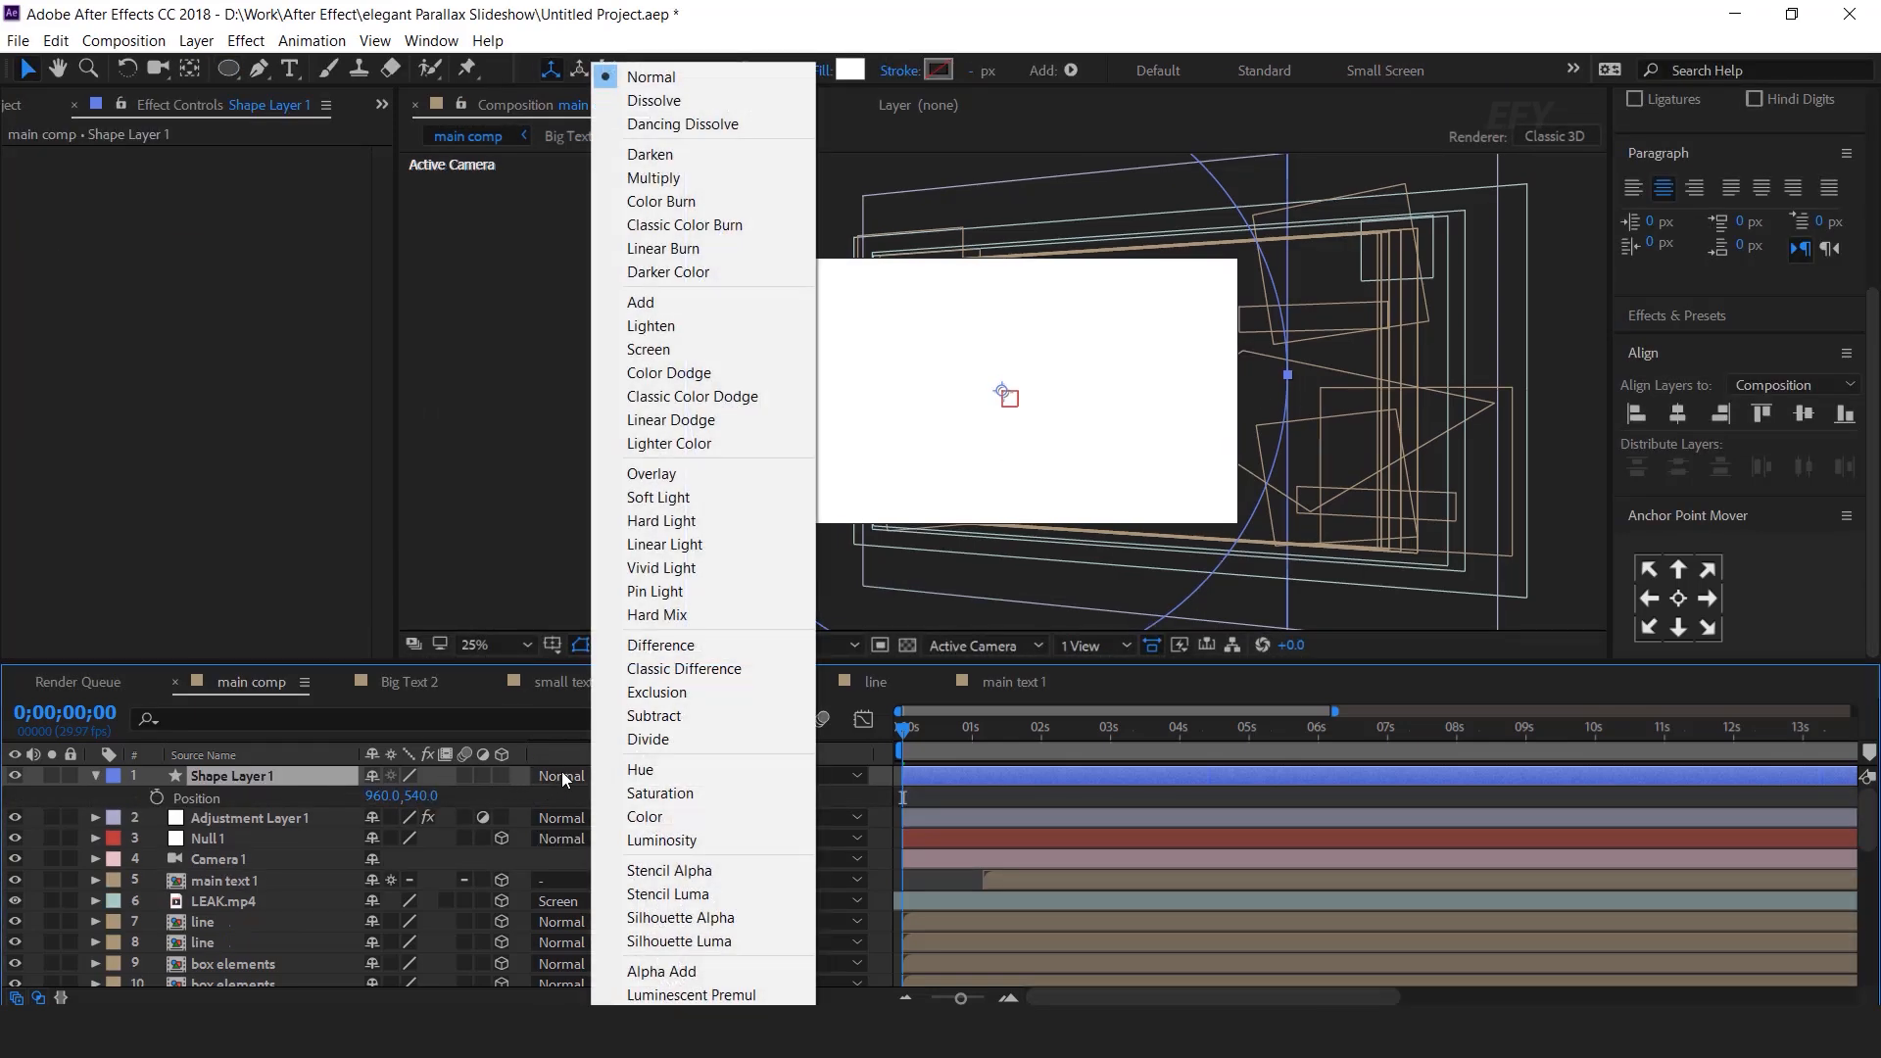
pyautogui.click(713, 874)
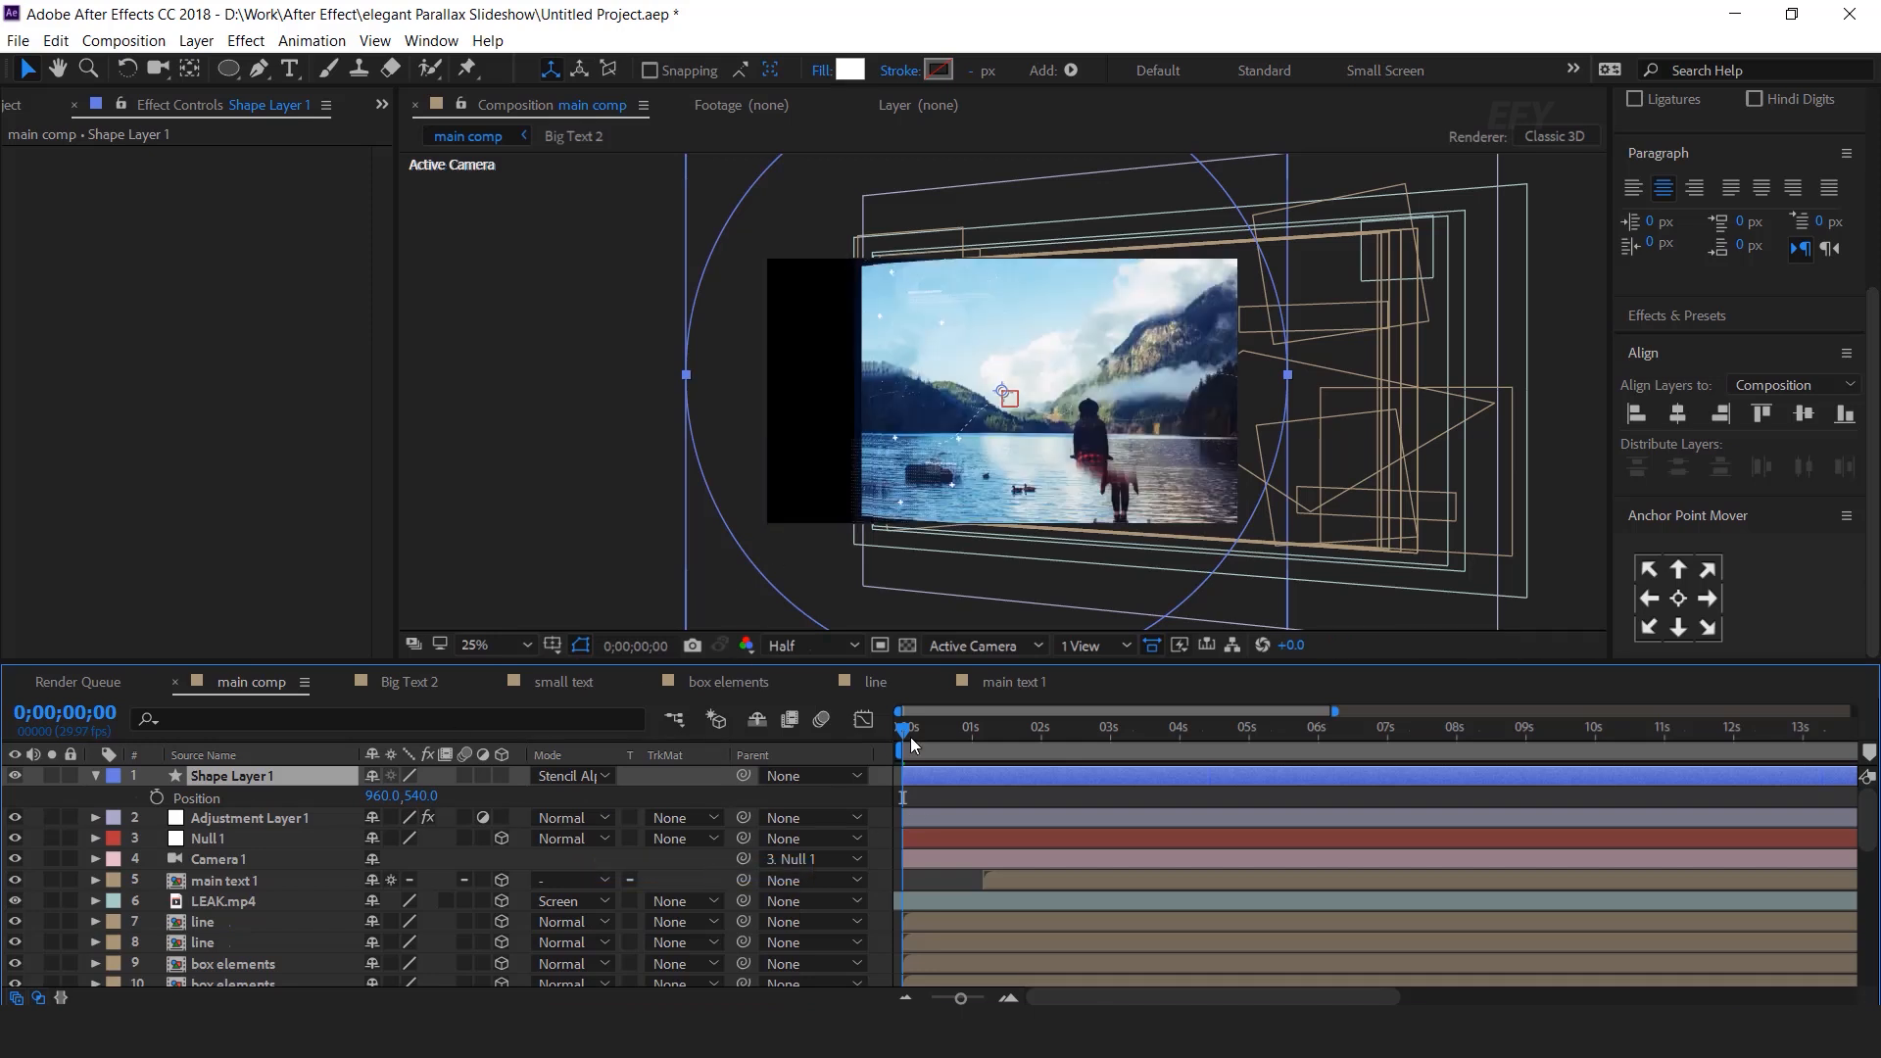
# Step: Keyframe Shape Layer 1's Position at 960, 540 at 0;00;00;29 and at 3360, 540 at 0;00;00;00
pyautogui.click(970, 729)
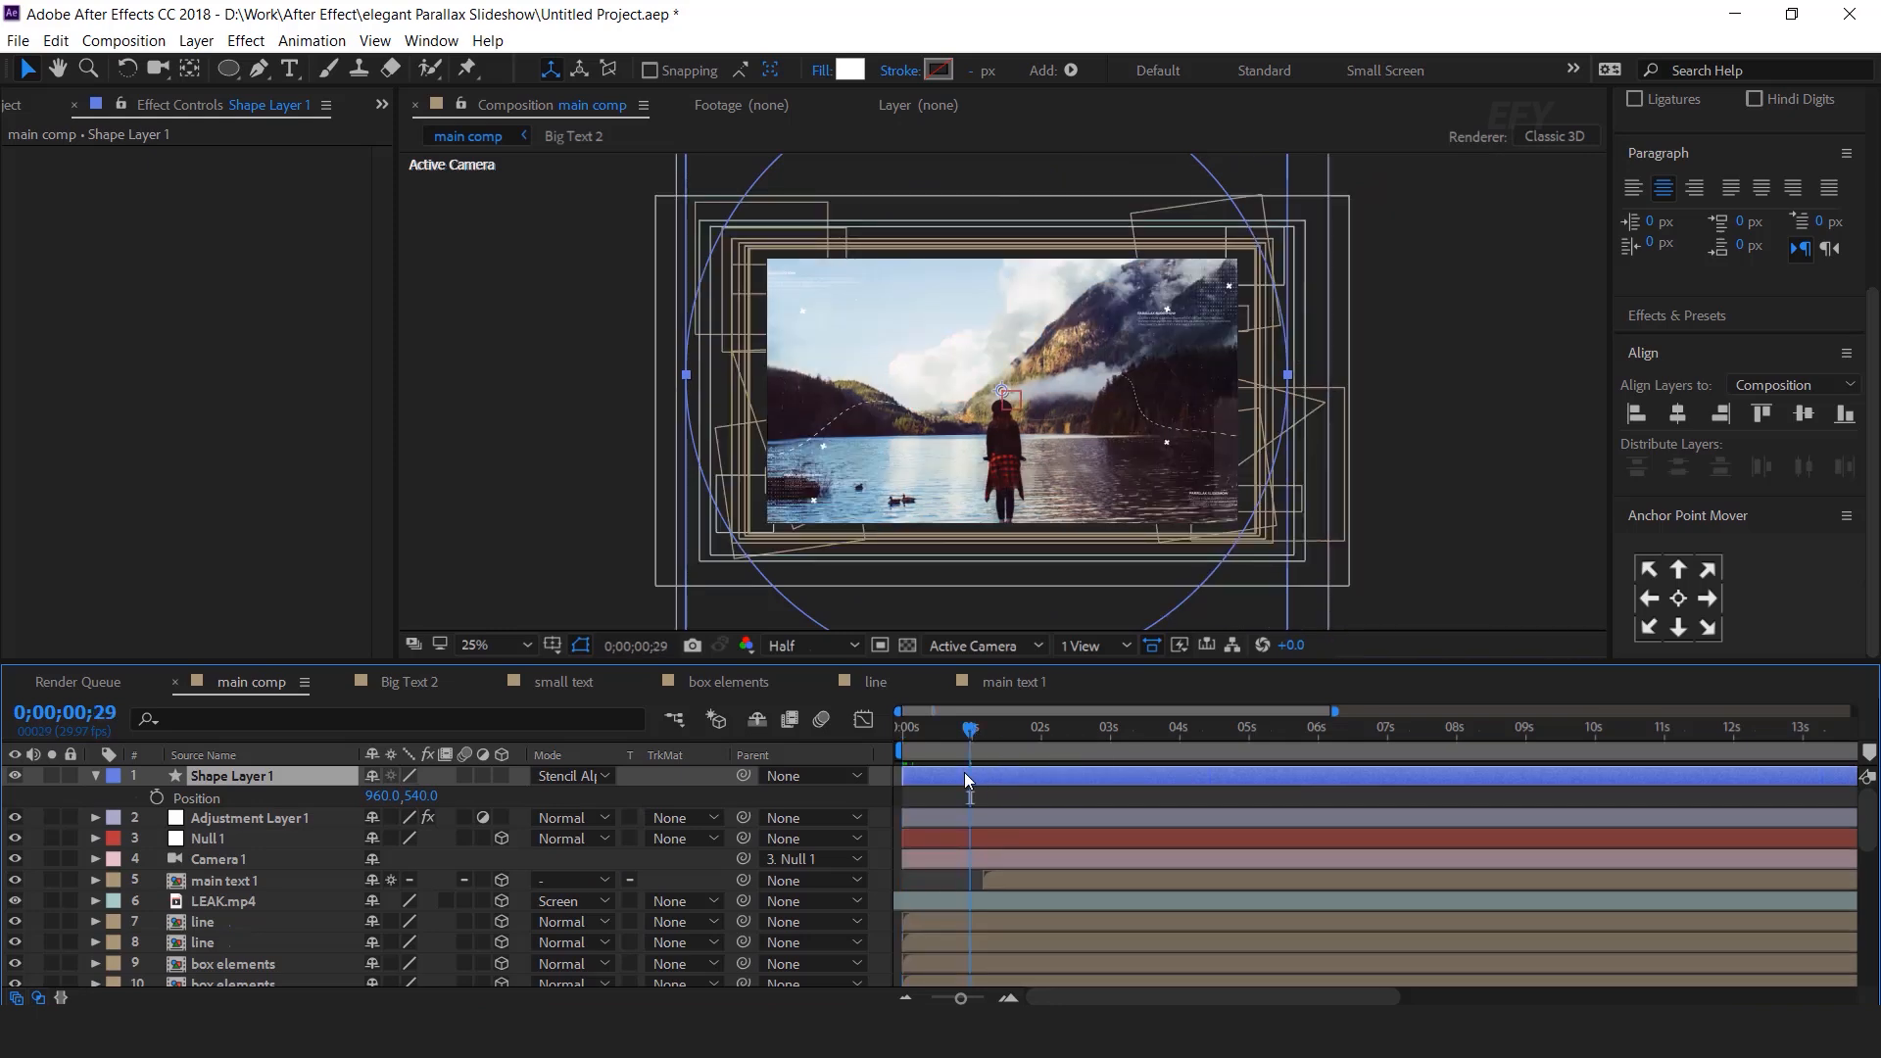
pyautogui.click(157, 798)
pyautogui.click(884, 729)
pyautogui.moveTo(726, 456); pyautogui.dragTo(1309, 498)
# Step: Apply the Fast Box Blur effect to Shape Layer 1 with a Blur Radius of 250
pyautogui.click(251, 775)
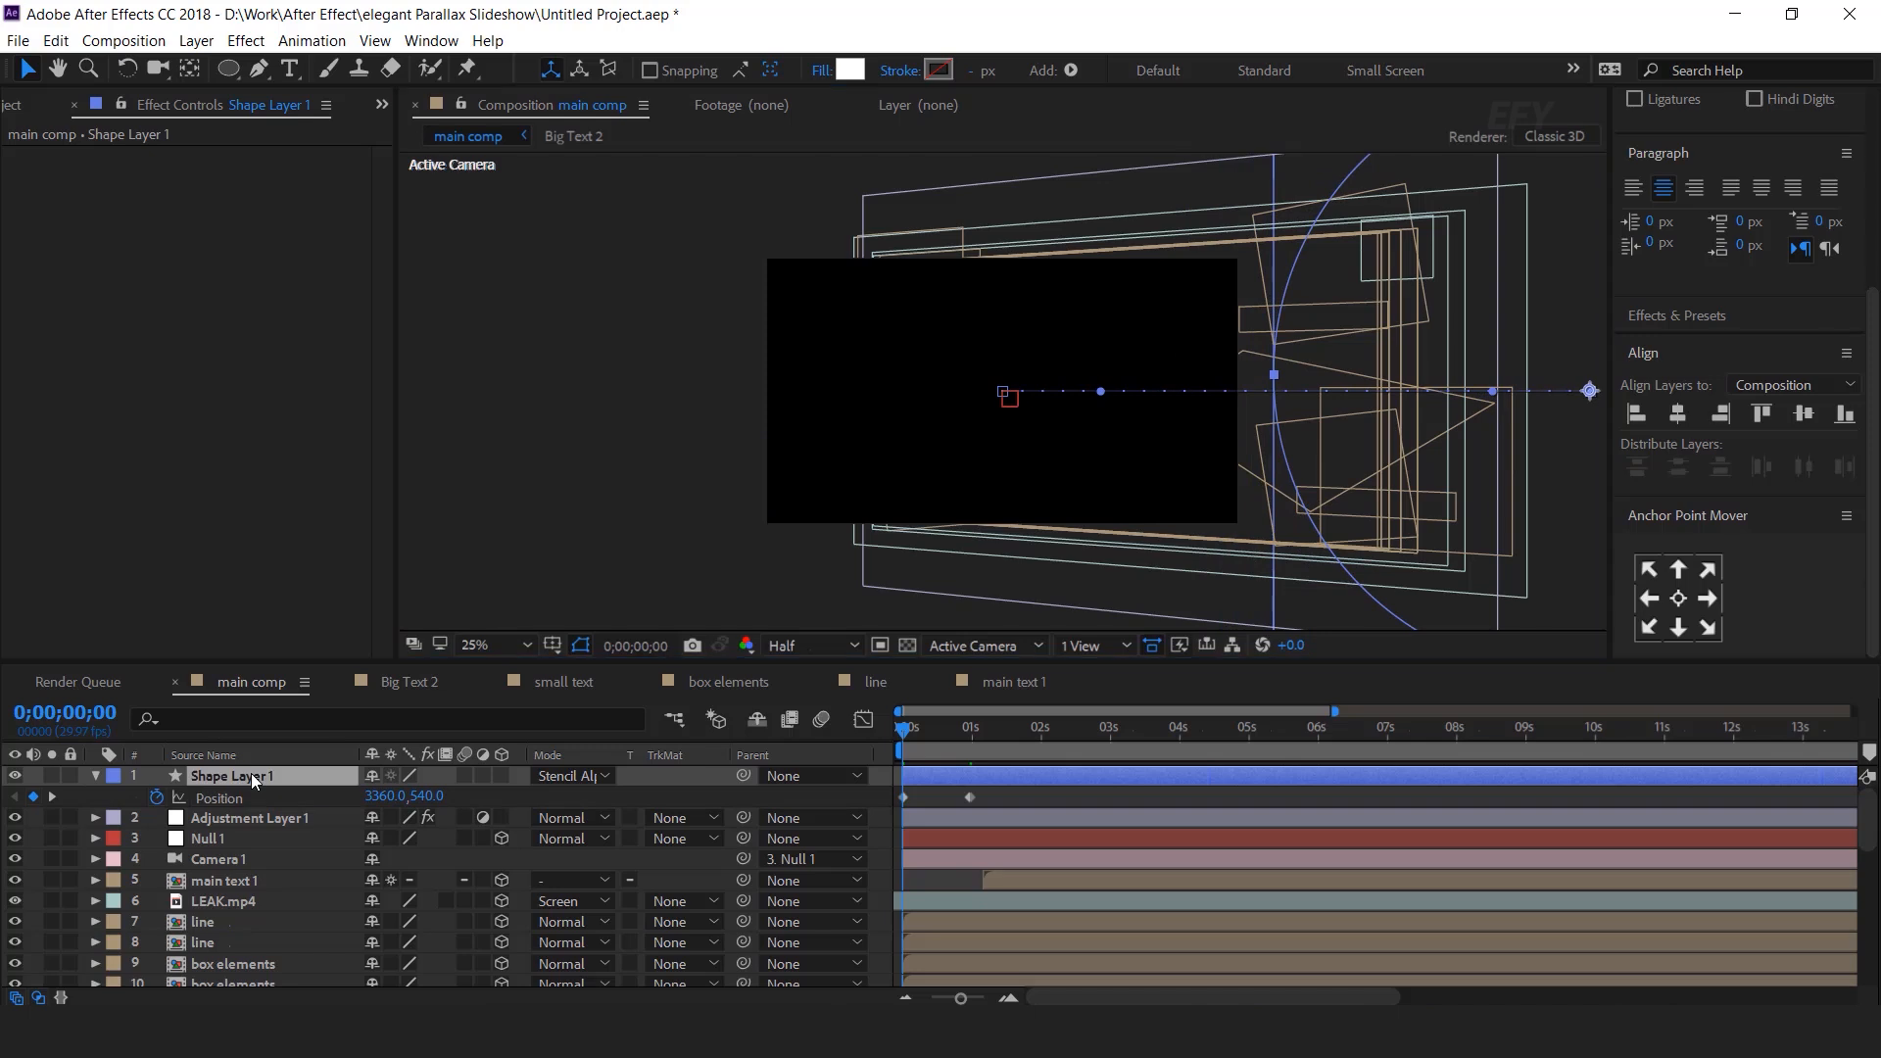
pyautogui.hotkey('ctrl', 'space')
pyautogui.write('fast')
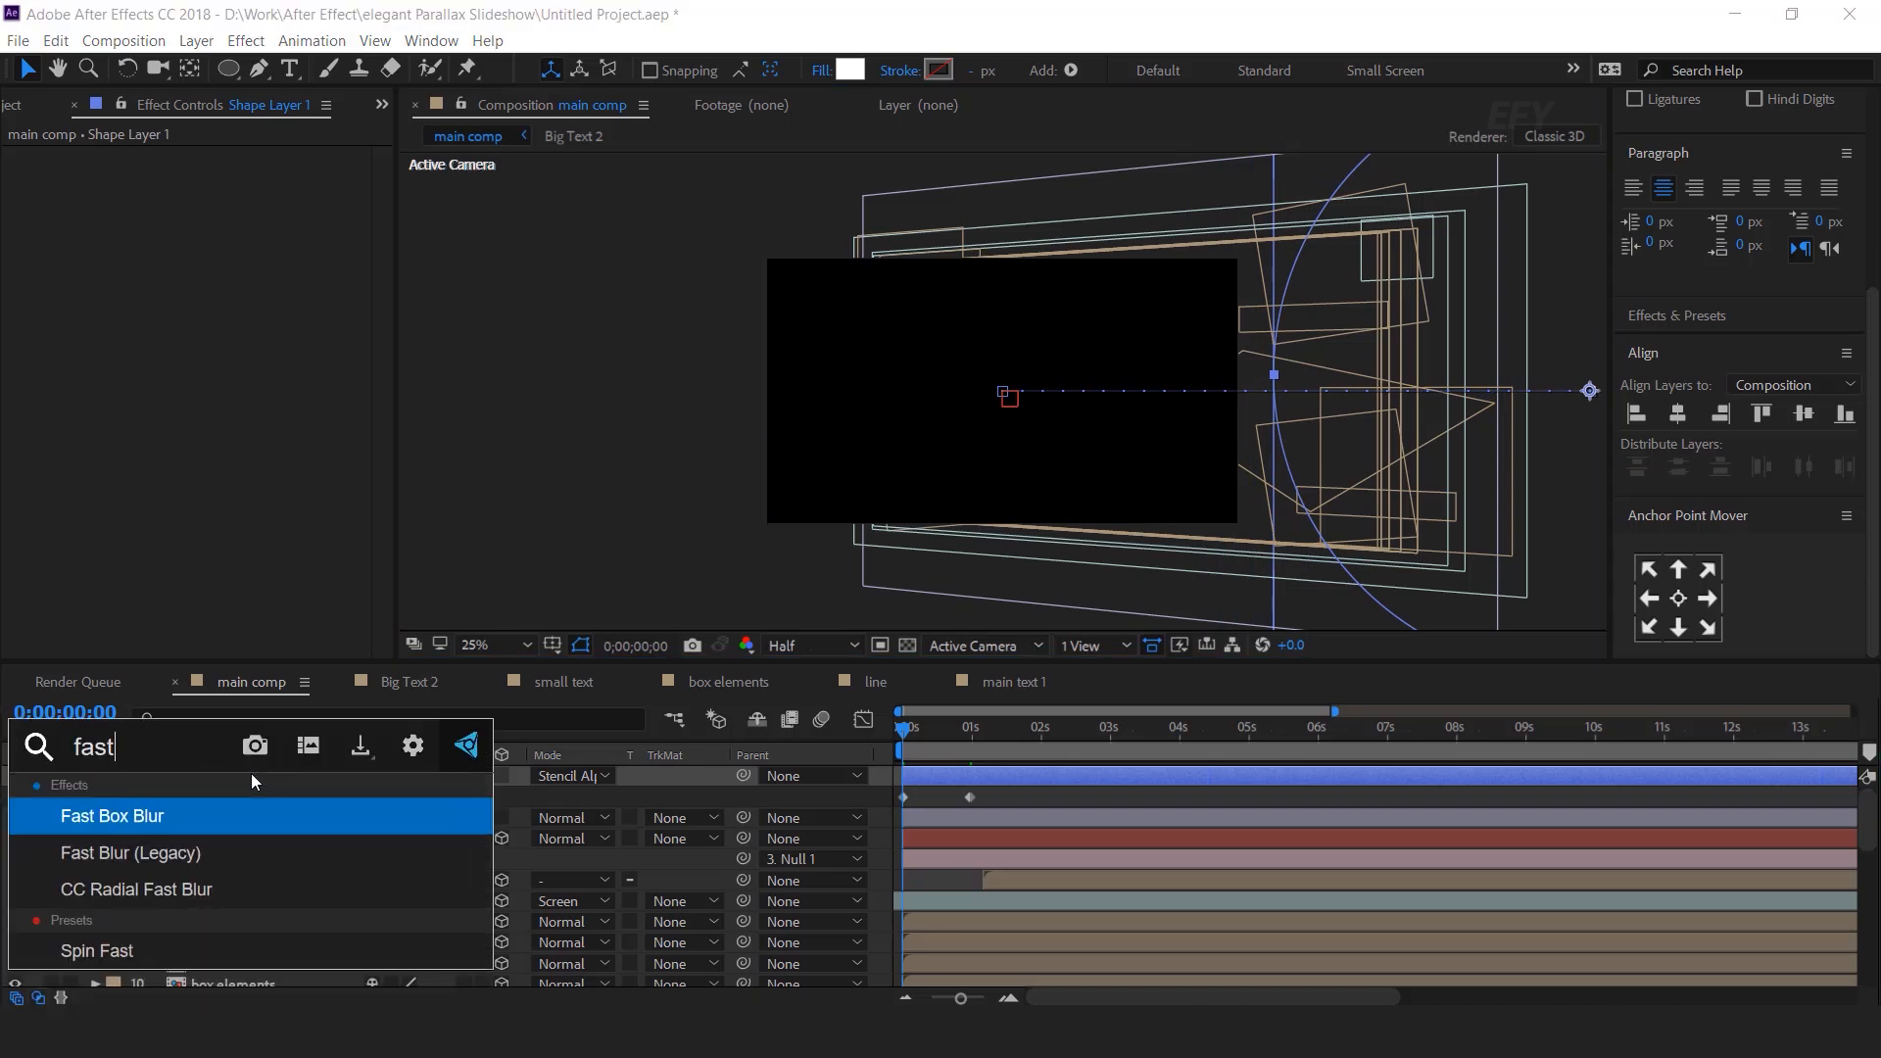
pyautogui.press('Return')
pyautogui.click(232, 179)
pyautogui.write('250')
pyautogui.press('Return')
# Step: Nudge Shape Layer 1 farther out of frame to Position 3520, 540 at 0;00;00;00
pyautogui.moveTo(1318, 387); pyautogui.dragTo(1252, 387)
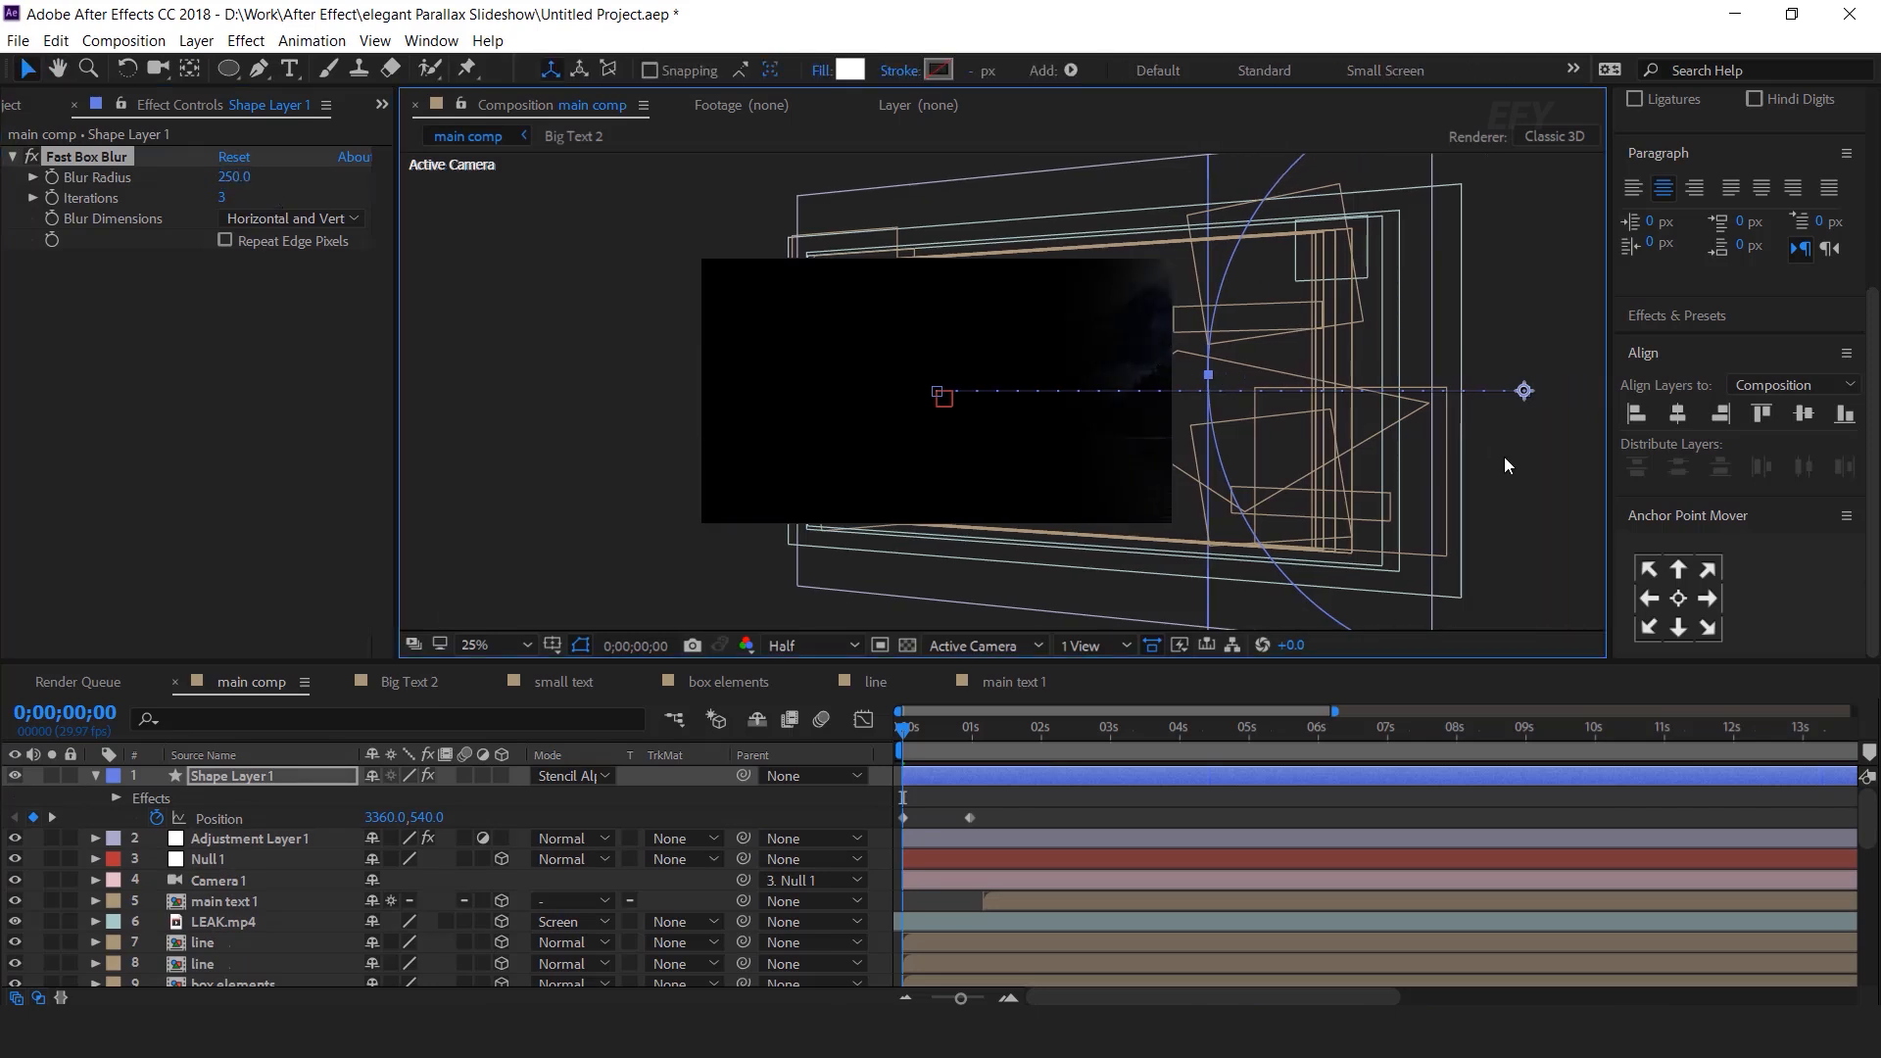
pyautogui.hotkey('shift', 'Right')
pyautogui.hotkey('shift', 'Right')
pyautogui.hotkey('shift', 'Right')
pyautogui.hotkey('shift', 'Right')
# Step: Apply Easy Ease to Shape Layer 1's second Position keyframe, adjust its curve in the graph editor, and preview the reveal
pyautogui.click(986, 821)
pyautogui.click(970, 819)
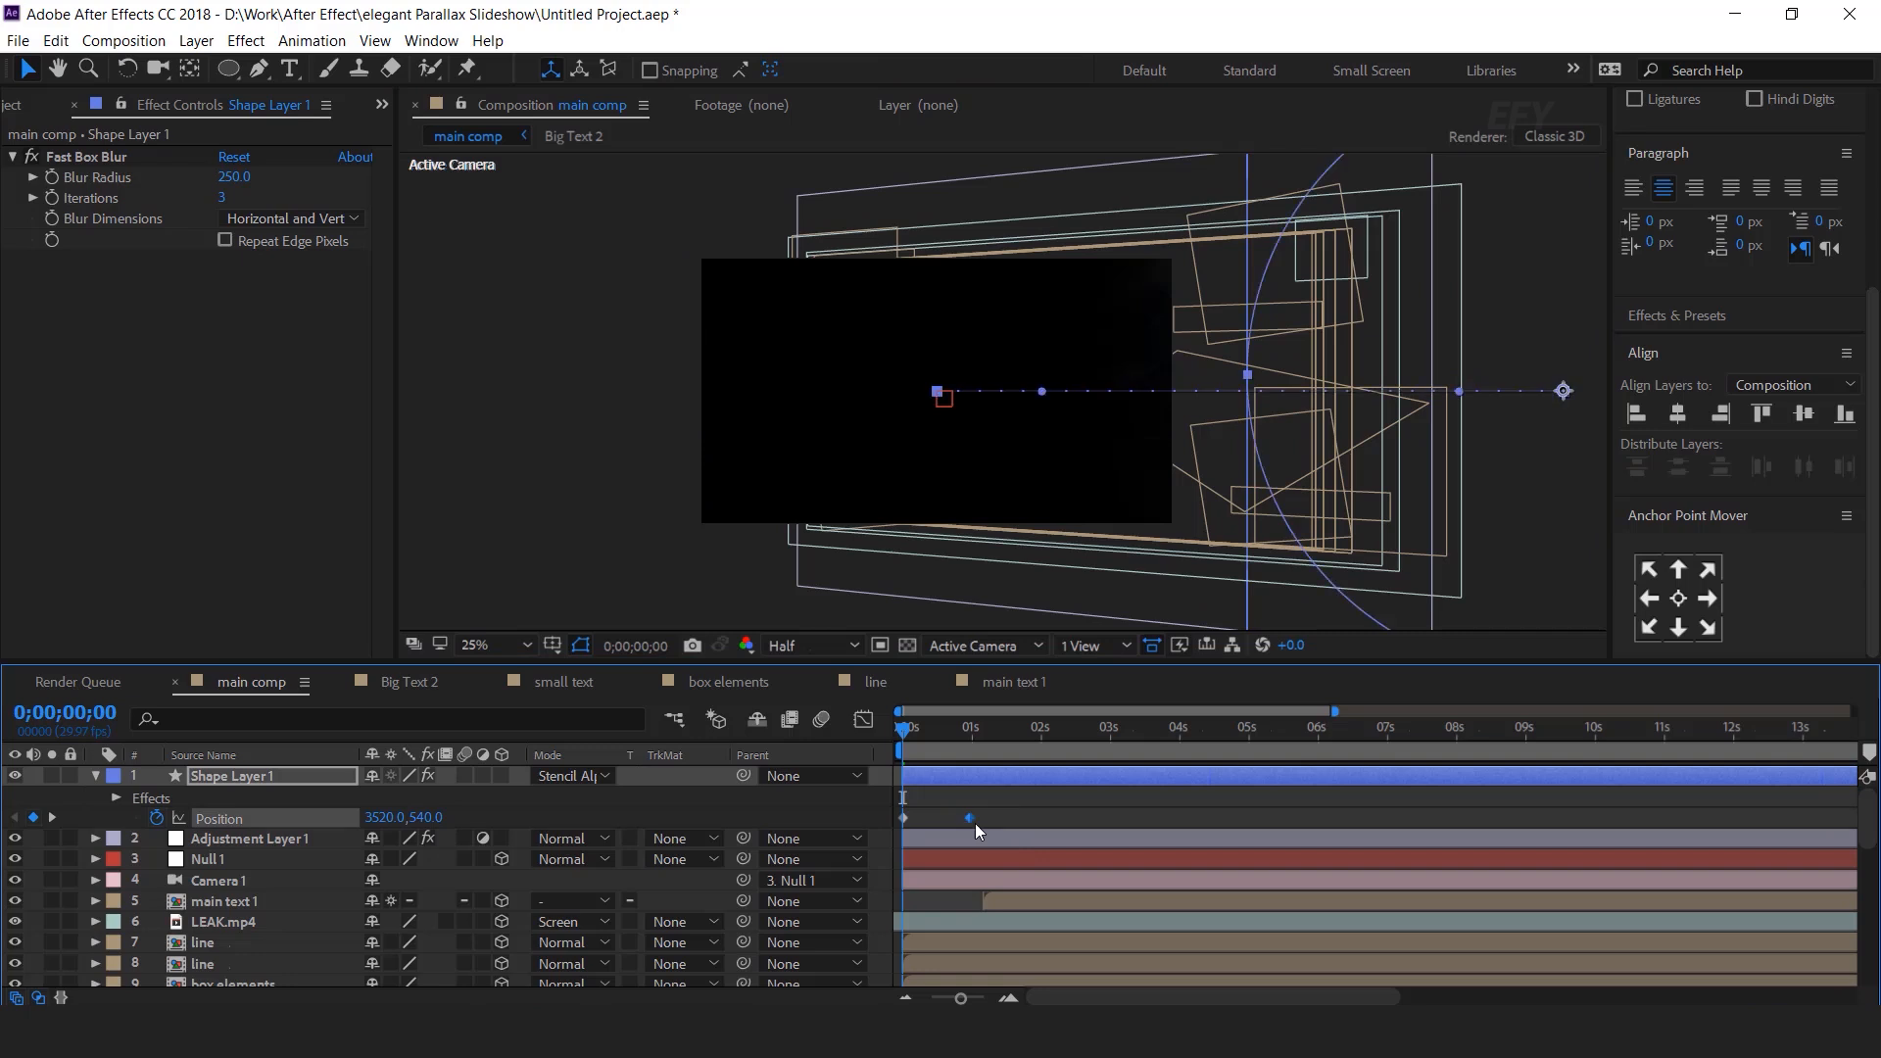
pyautogui.rightClick(970, 818)
pyautogui.moveTo(1068, 805)
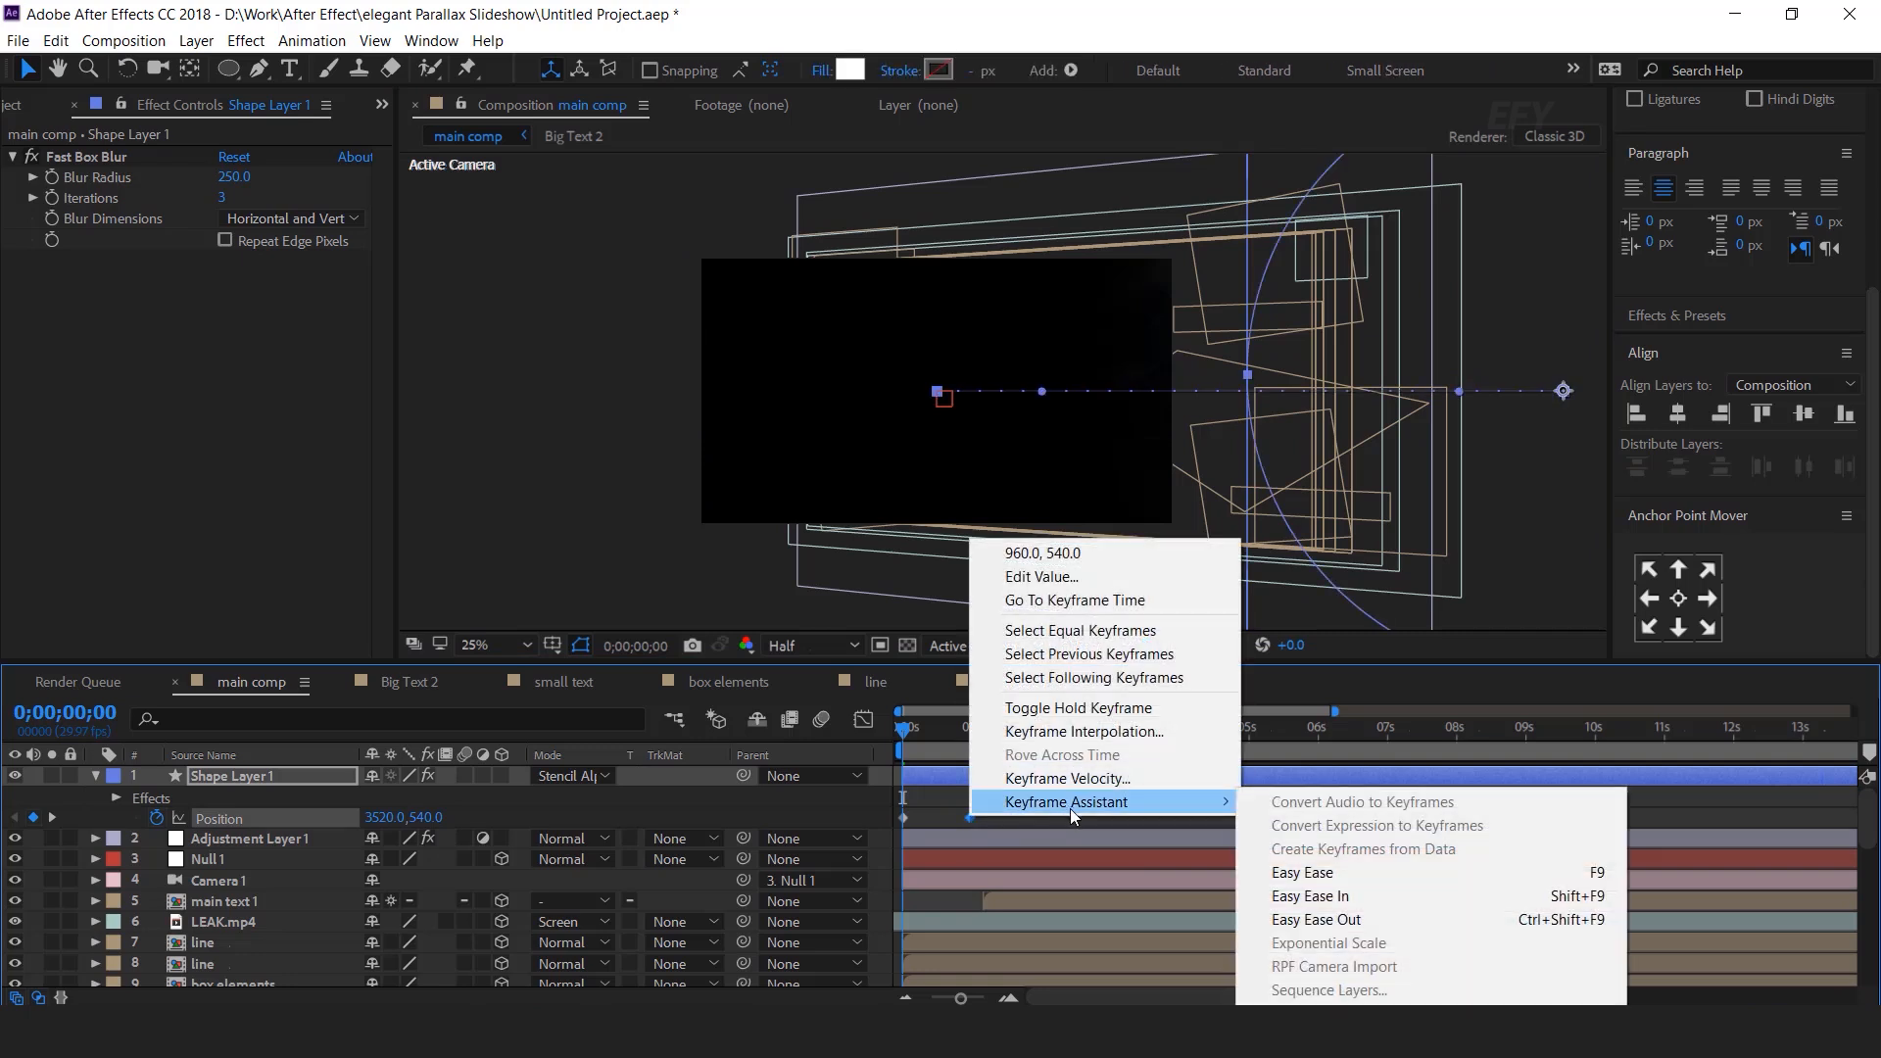
pyautogui.click(1366, 872)
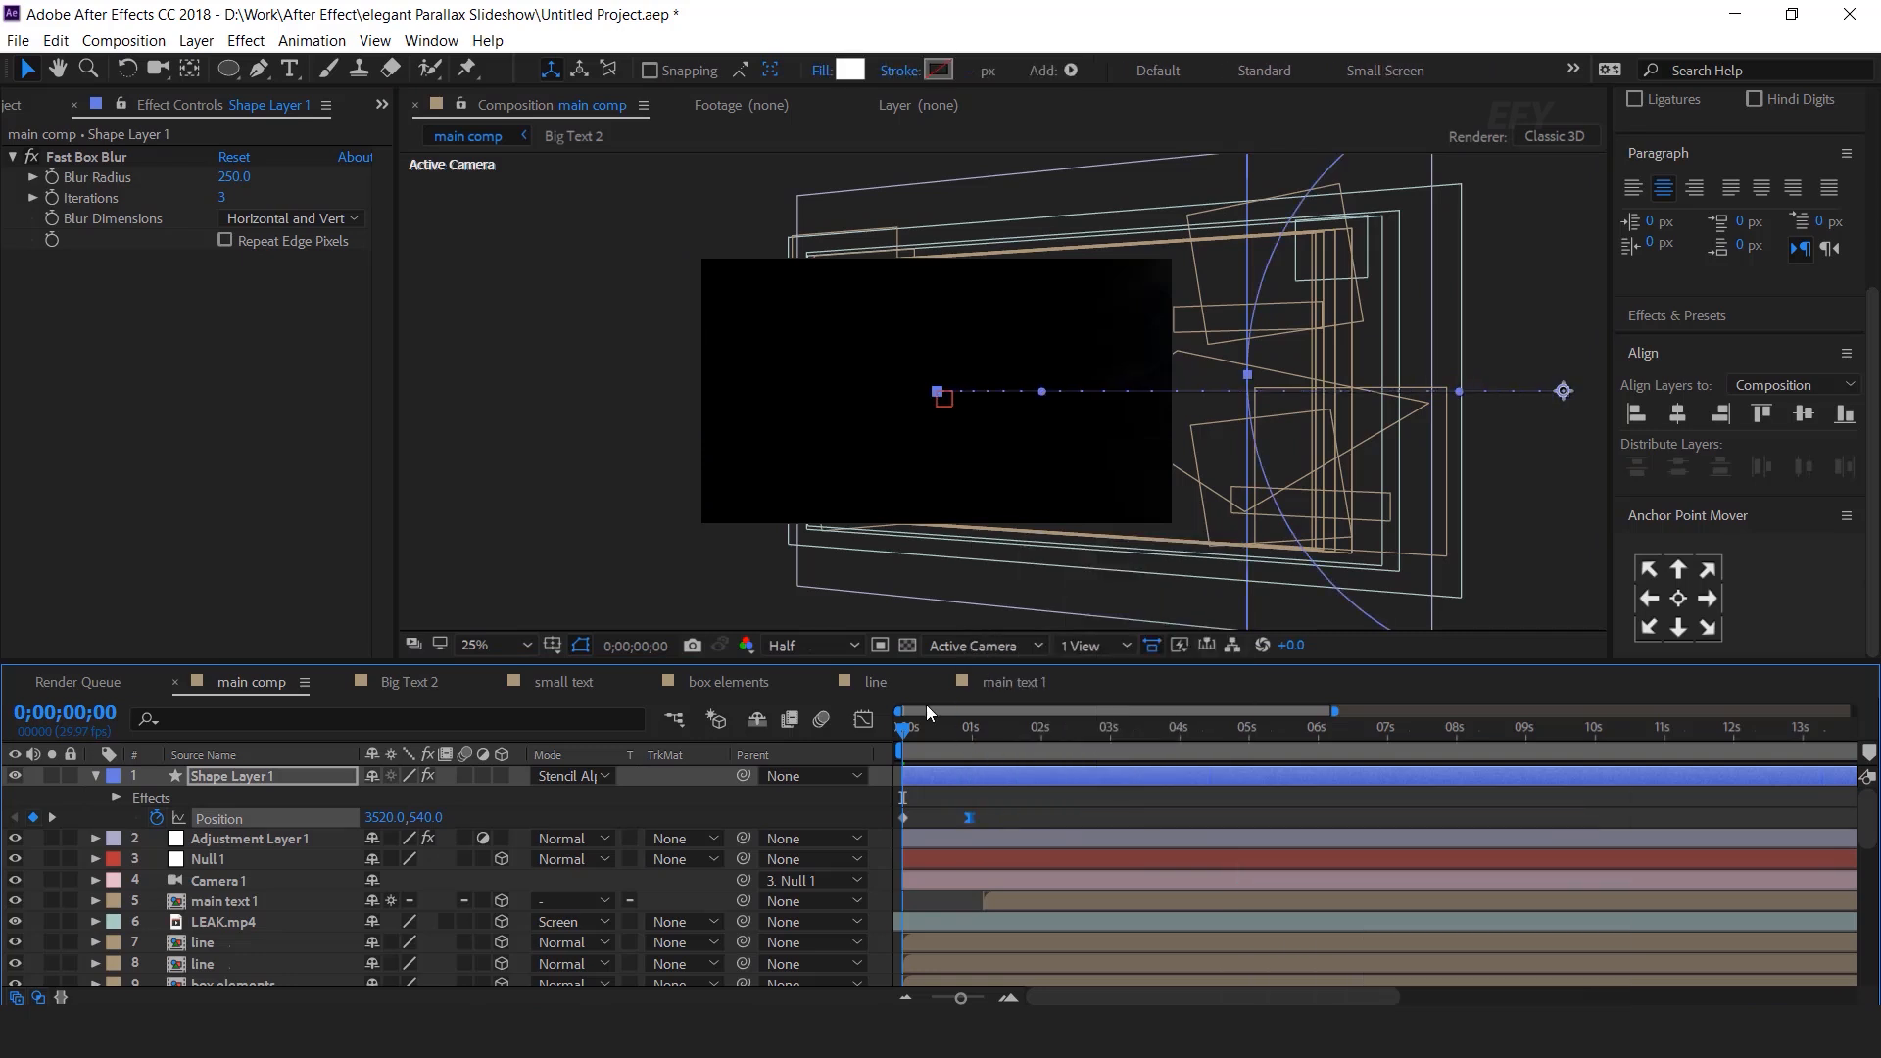
pyautogui.click(863, 722)
pyautogui.moveTo(960, 943); pyautogui.dragTo(939, 937)
pyautogui.click(863, 721)
pyautogui.press('space')
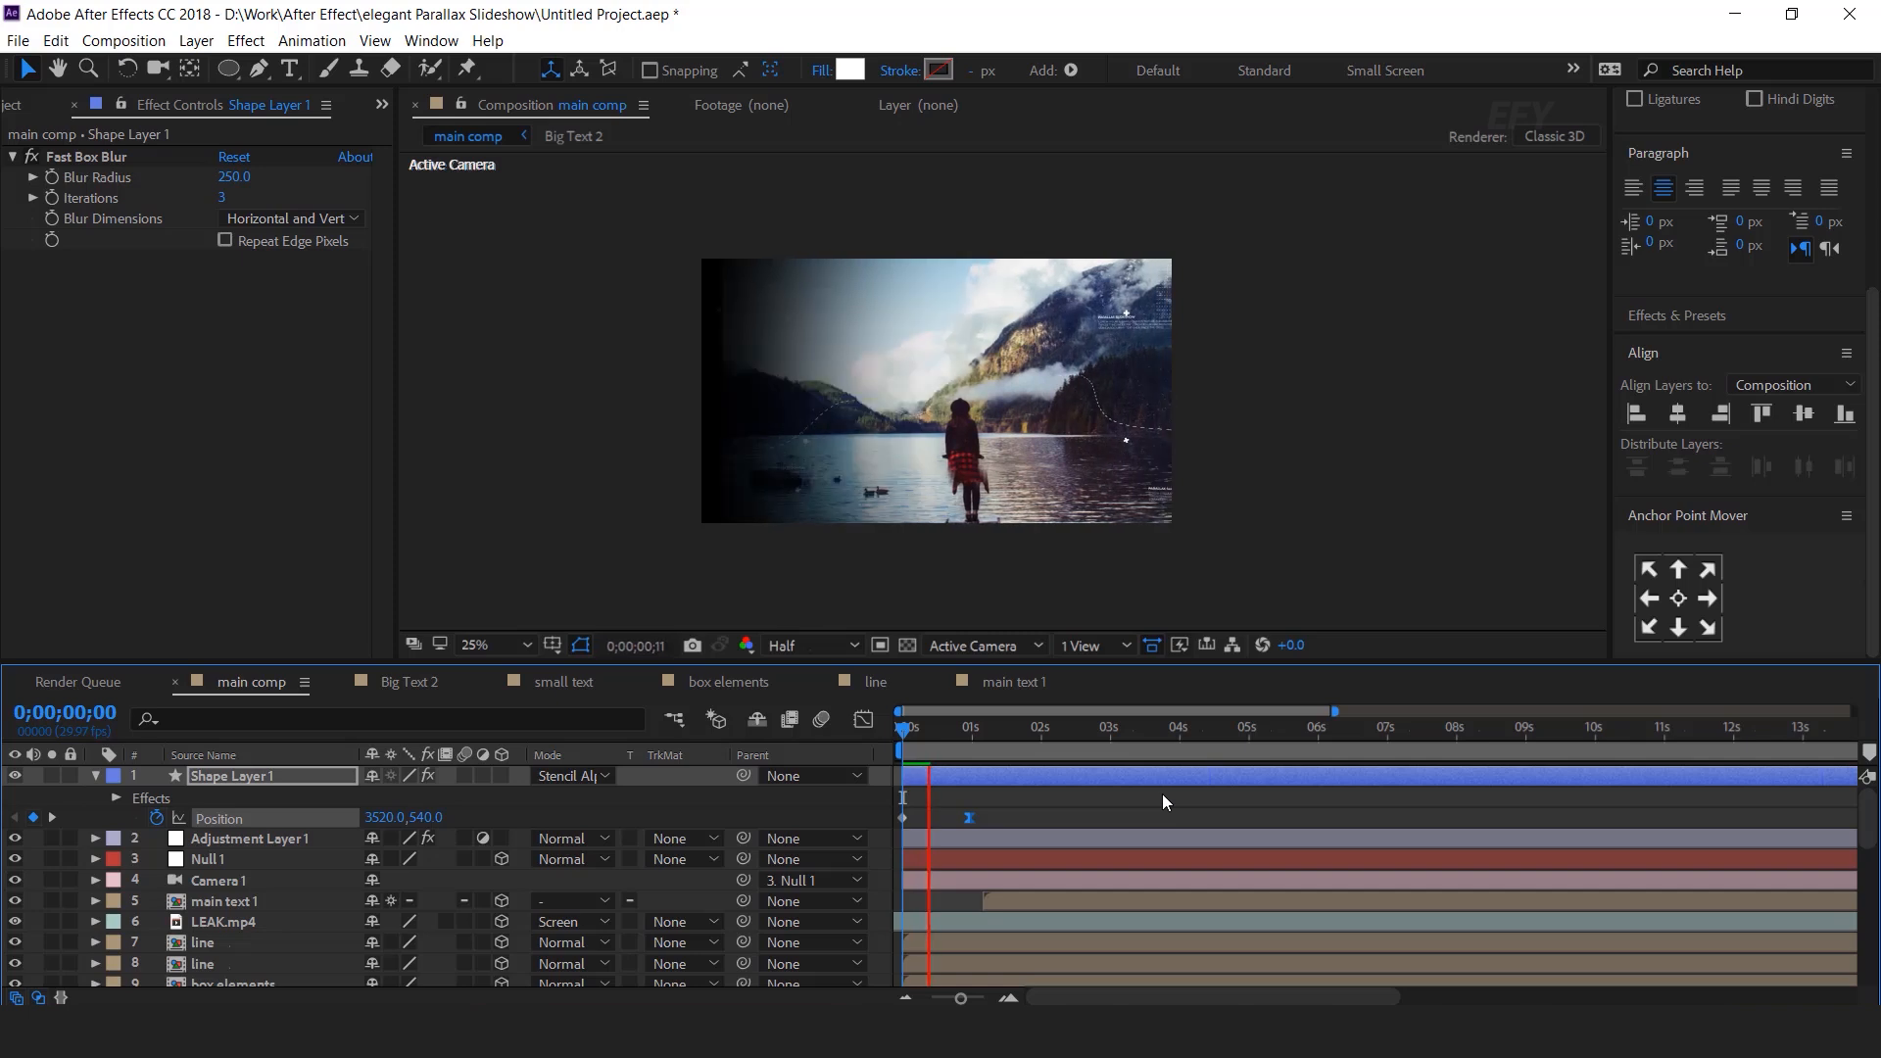
# Step: Collapse Shape Layer 1 and pre-compose all layers of the main comp into a composition named scene 1
pyautogui.click(974, 731)
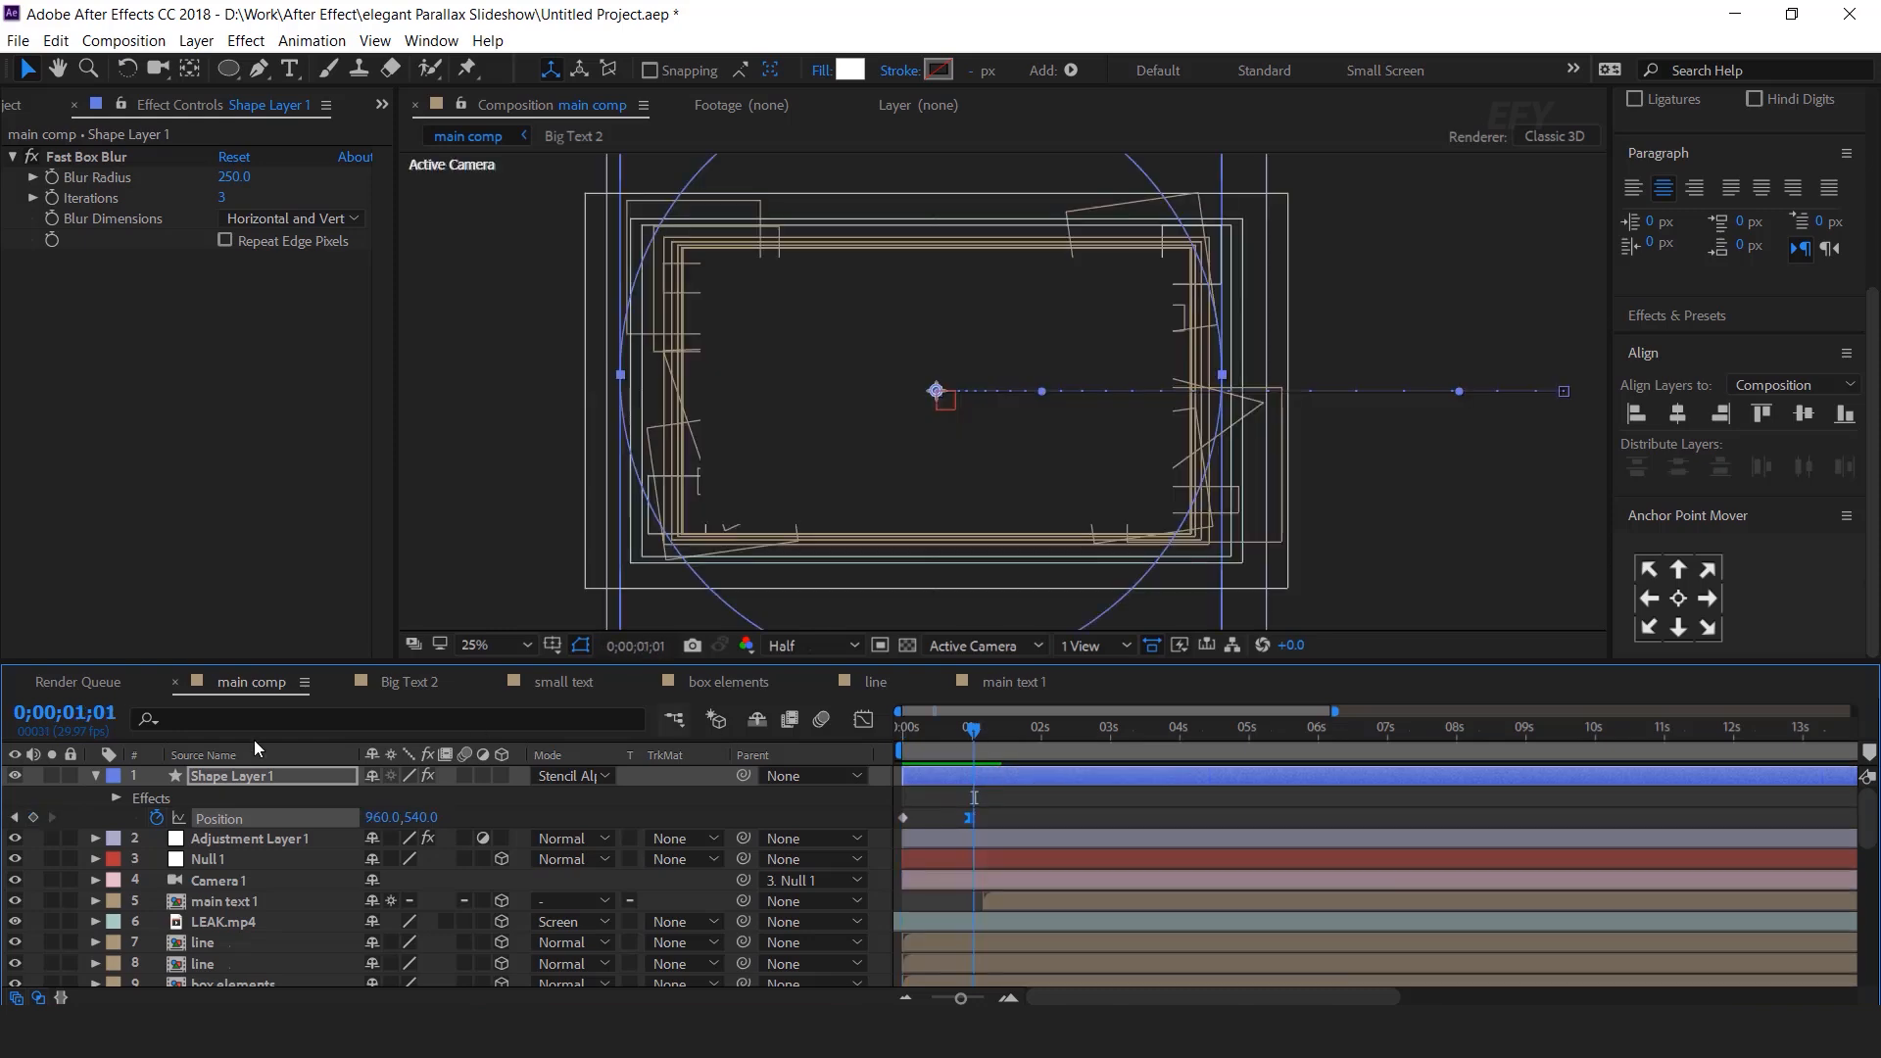
pyautogui.click(95, 776)
pyautogui.moveTo(978, 731); pyautogui.dragTo(1027, 730)
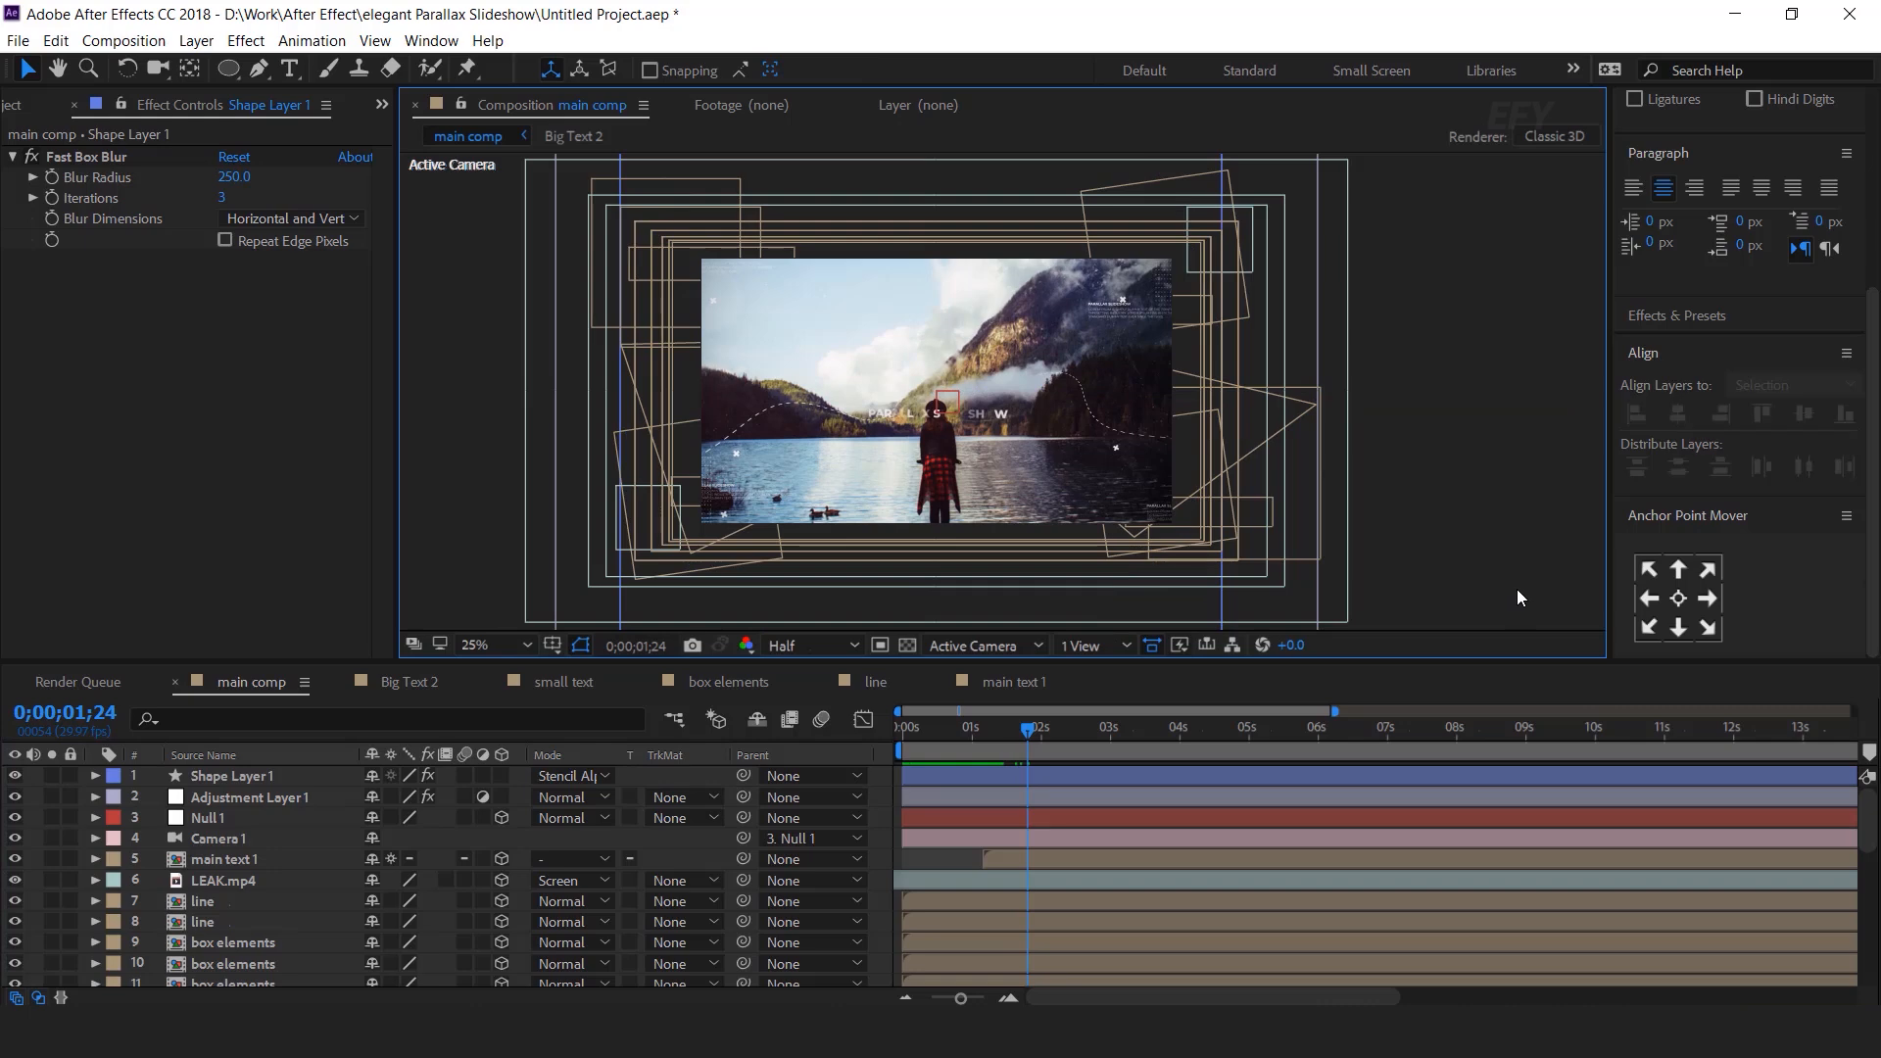
pyautogui.hotkey('ctrl', 'a')
pyautogui.rightClick(289, 780)
pyautogui.click(385, 826)
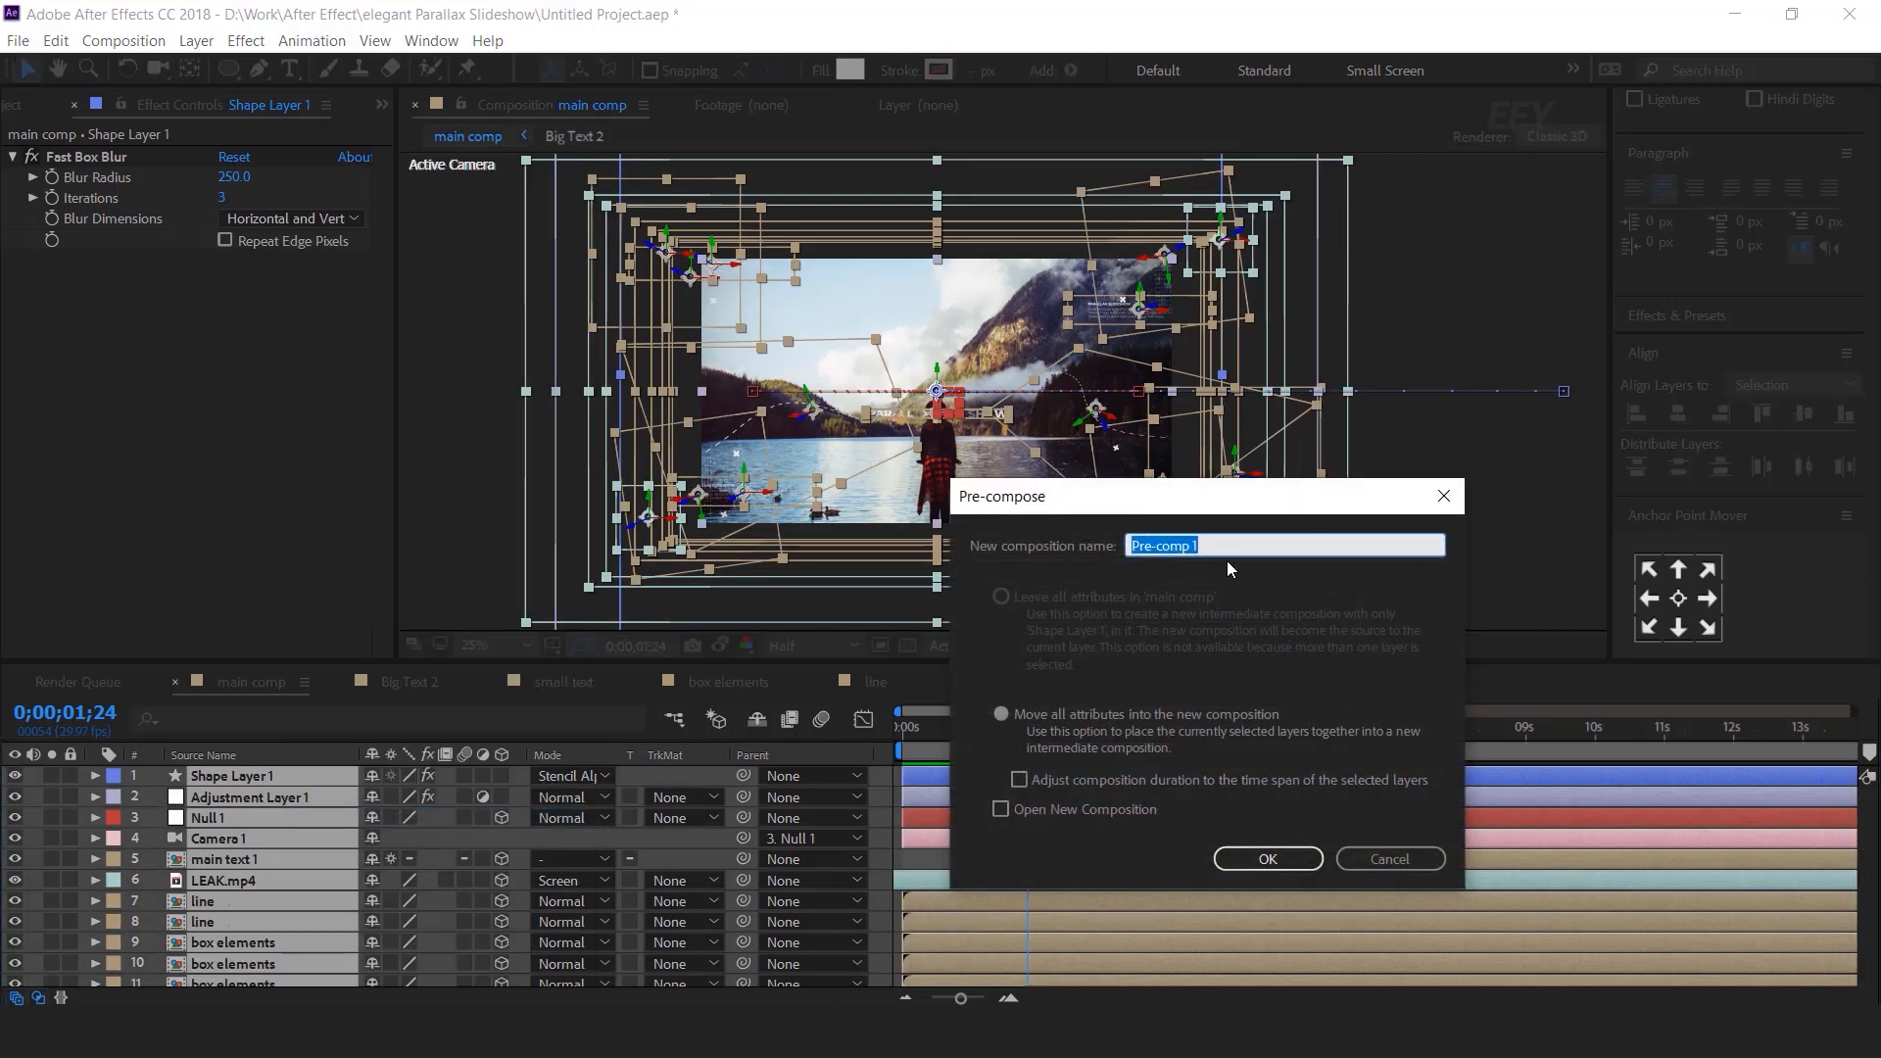
pyautogui.press('BackSpace')
pyautogui.write('scene 1')
pyautogui.press('Return')
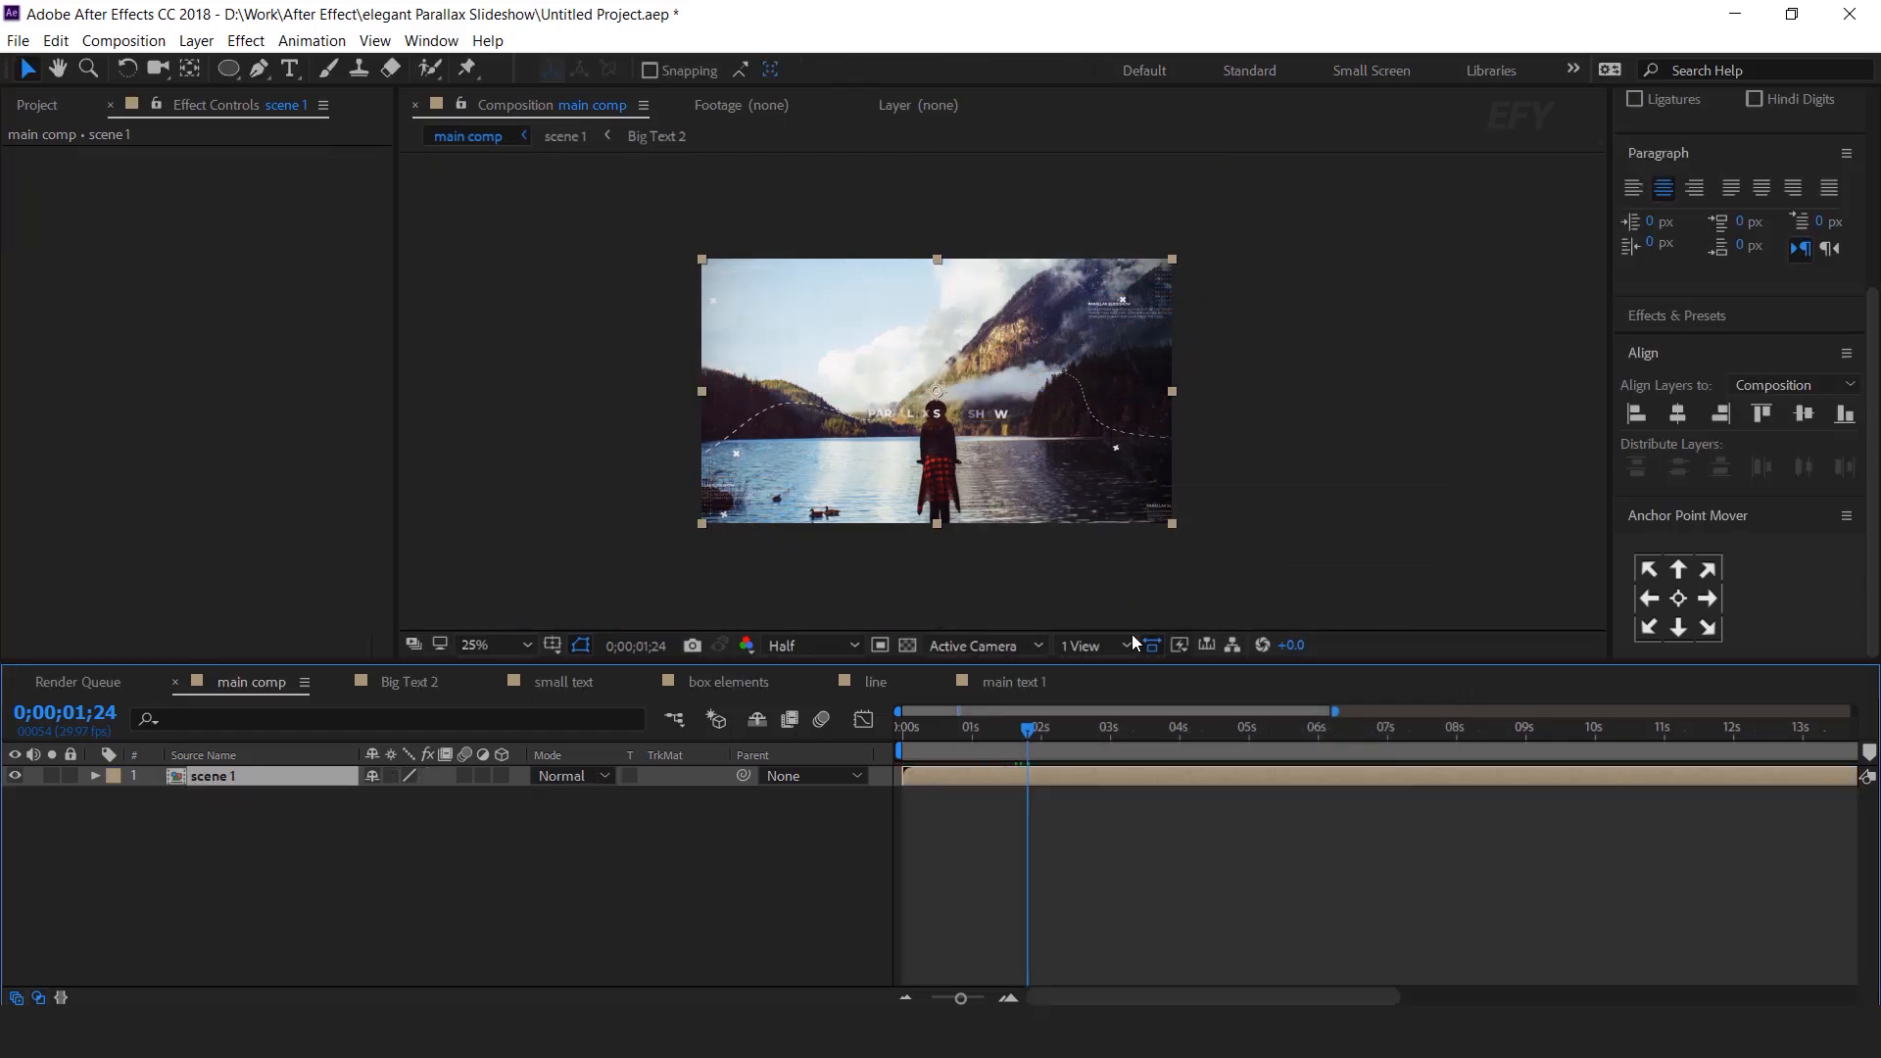
# Step: Duplicate the scene 1 layer and shift the upper copy to start shortly before 0;00;06;00, checking the timing at 0;00;05;00
pyautogui.click(1232, 863)
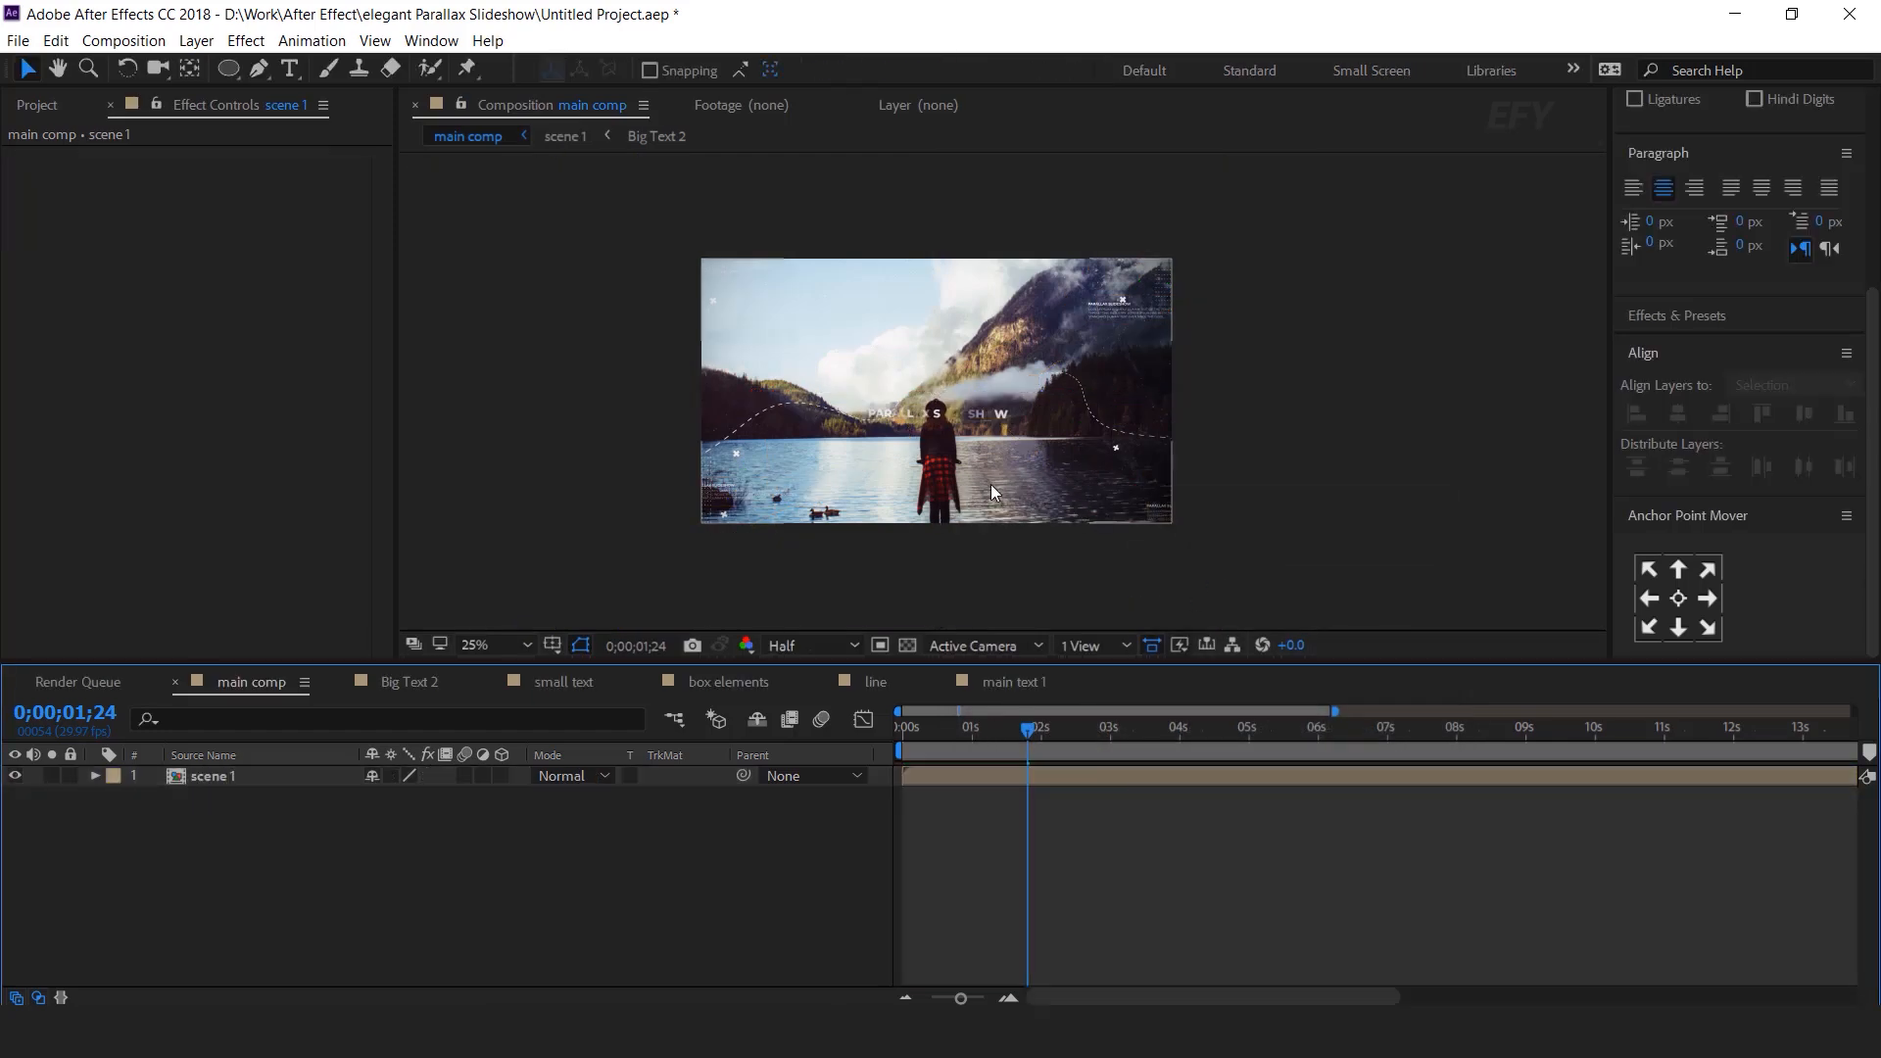
pyautogui.scroll(2, 991, 484)
pyautogui.click(1066, 778)
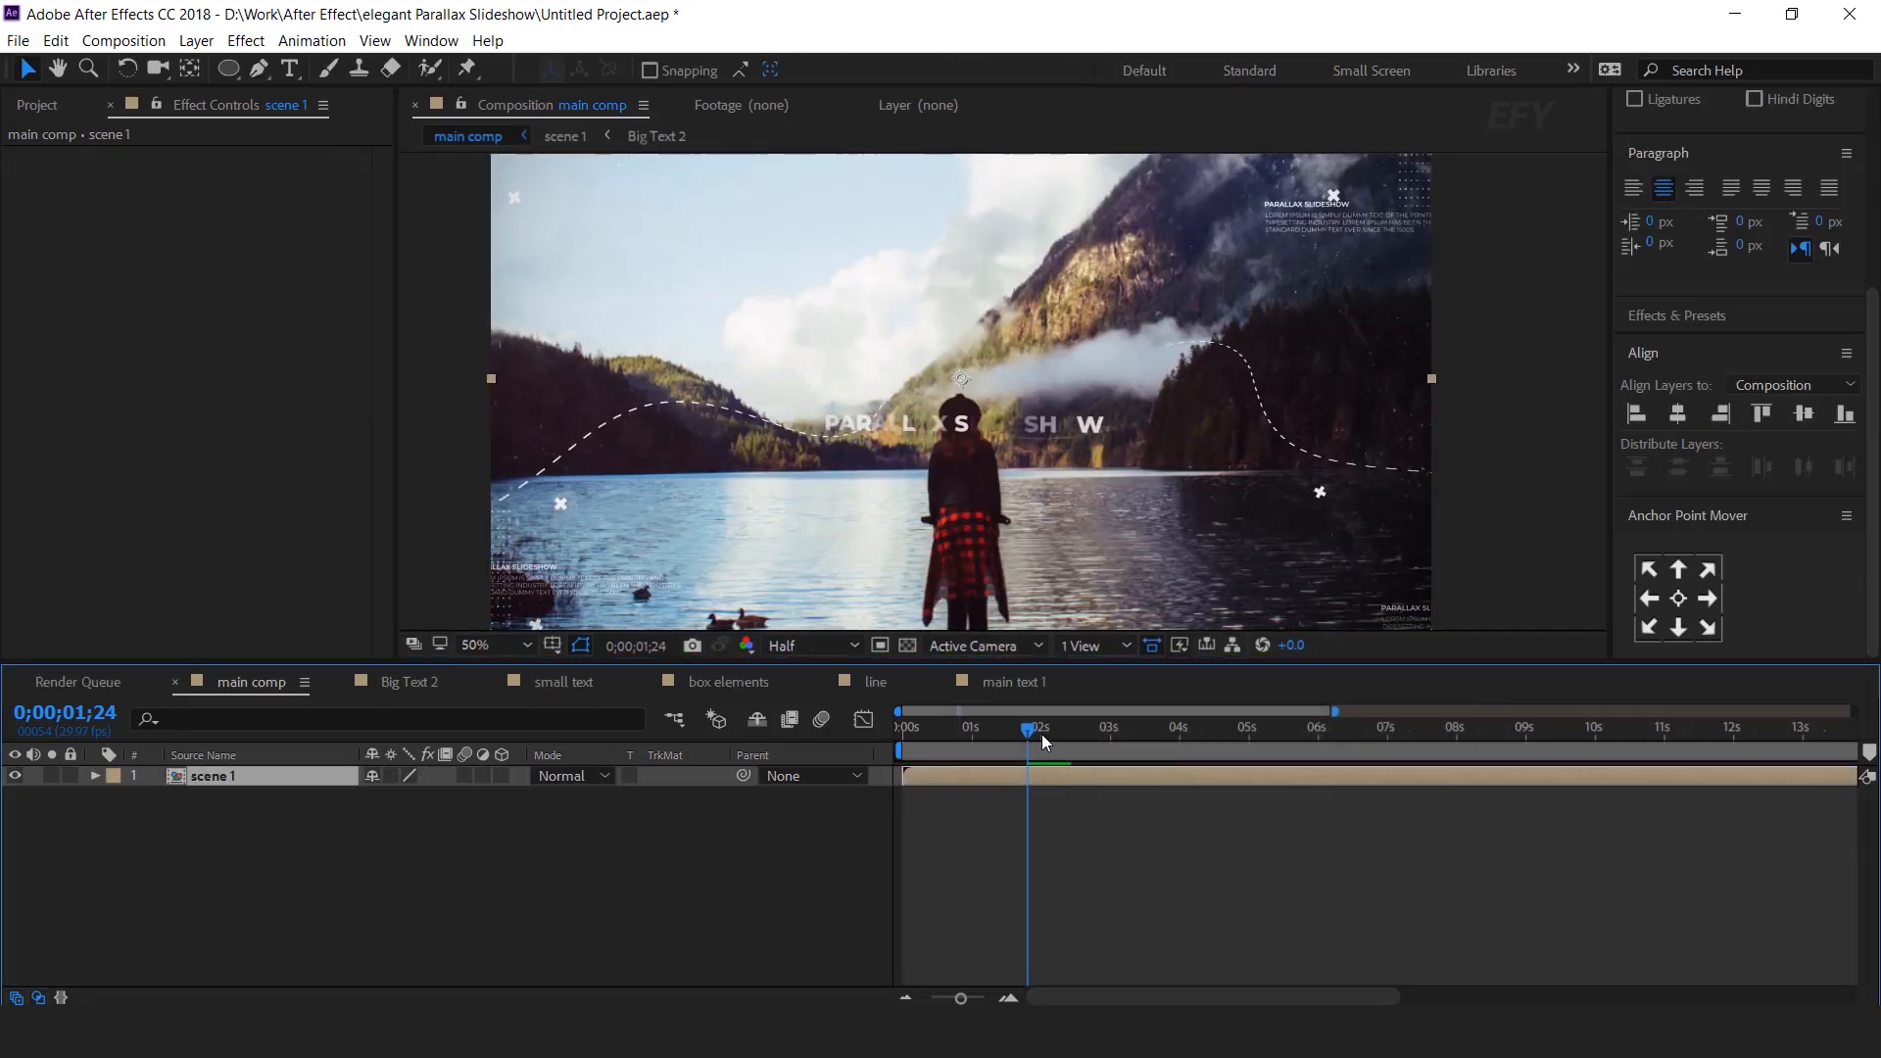
pyautogui.moveTo(1031, 729); pyautogui.dragTo(1082, 774)
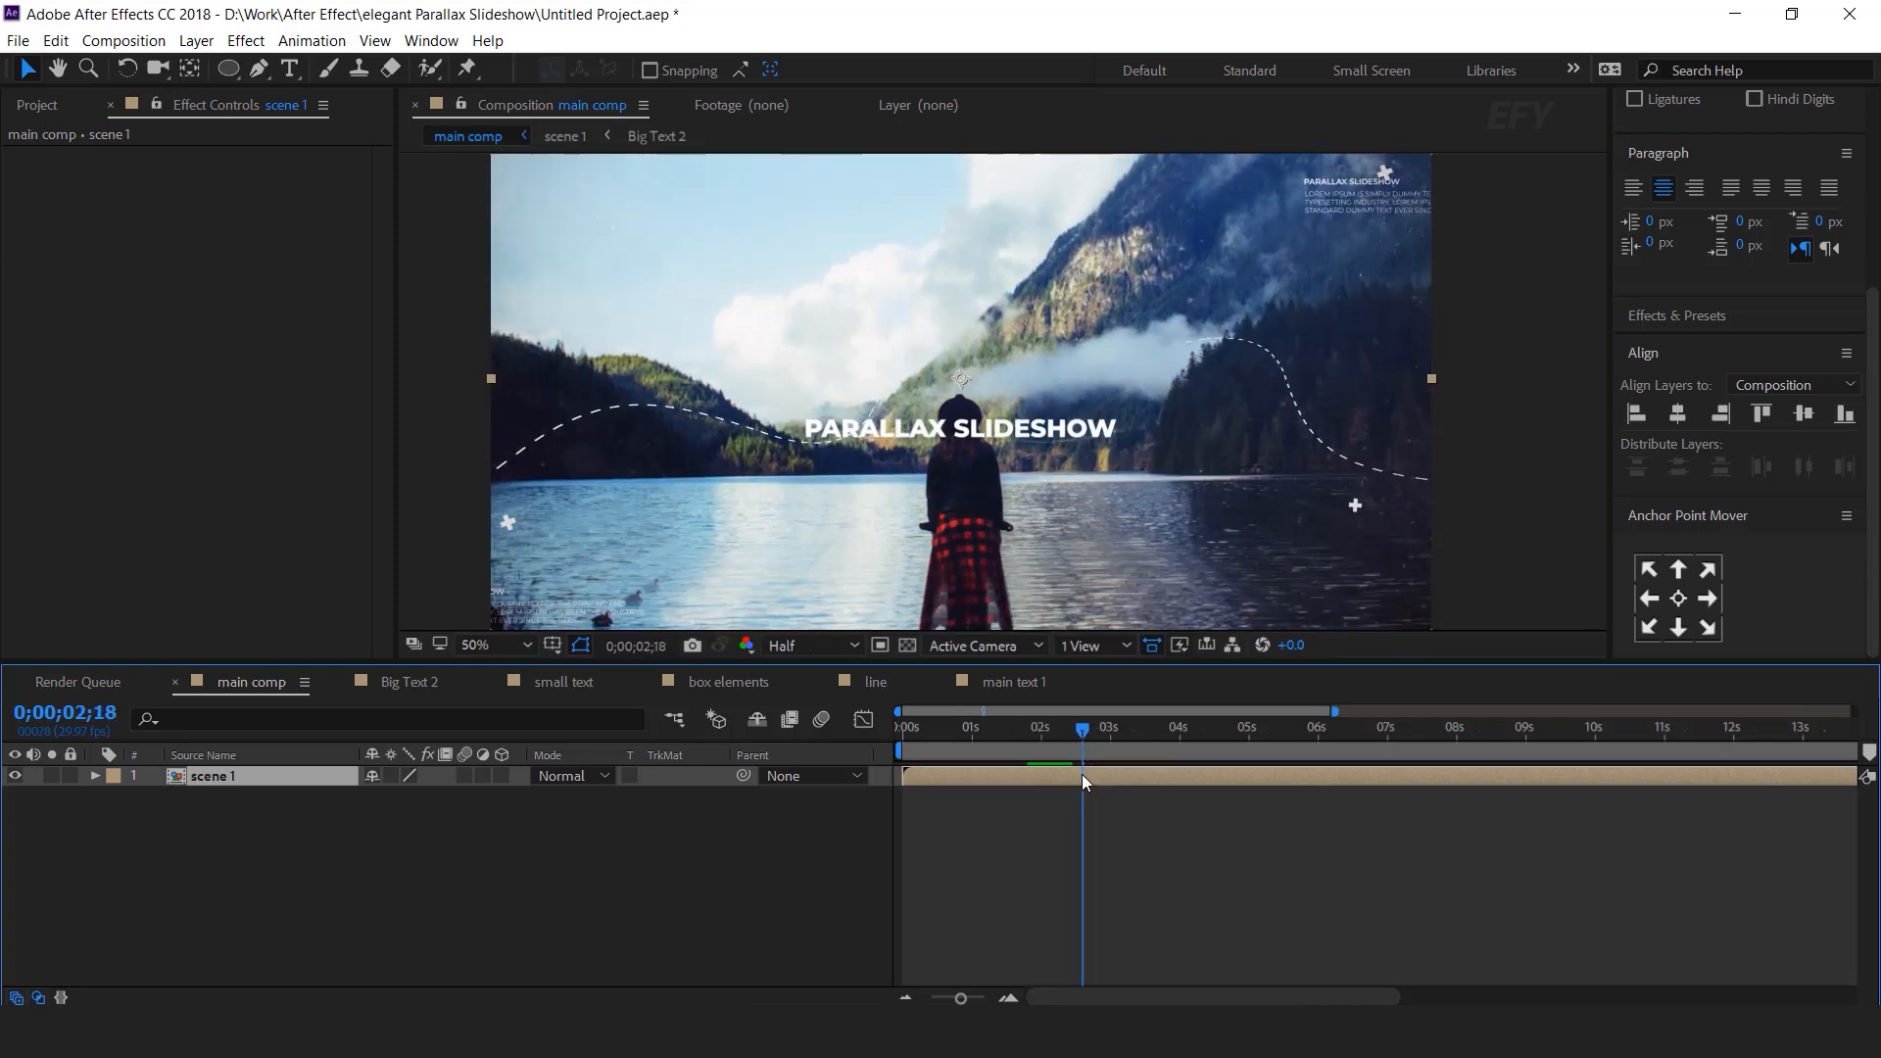
pyautogui.hotkey('ctrl', 'd')
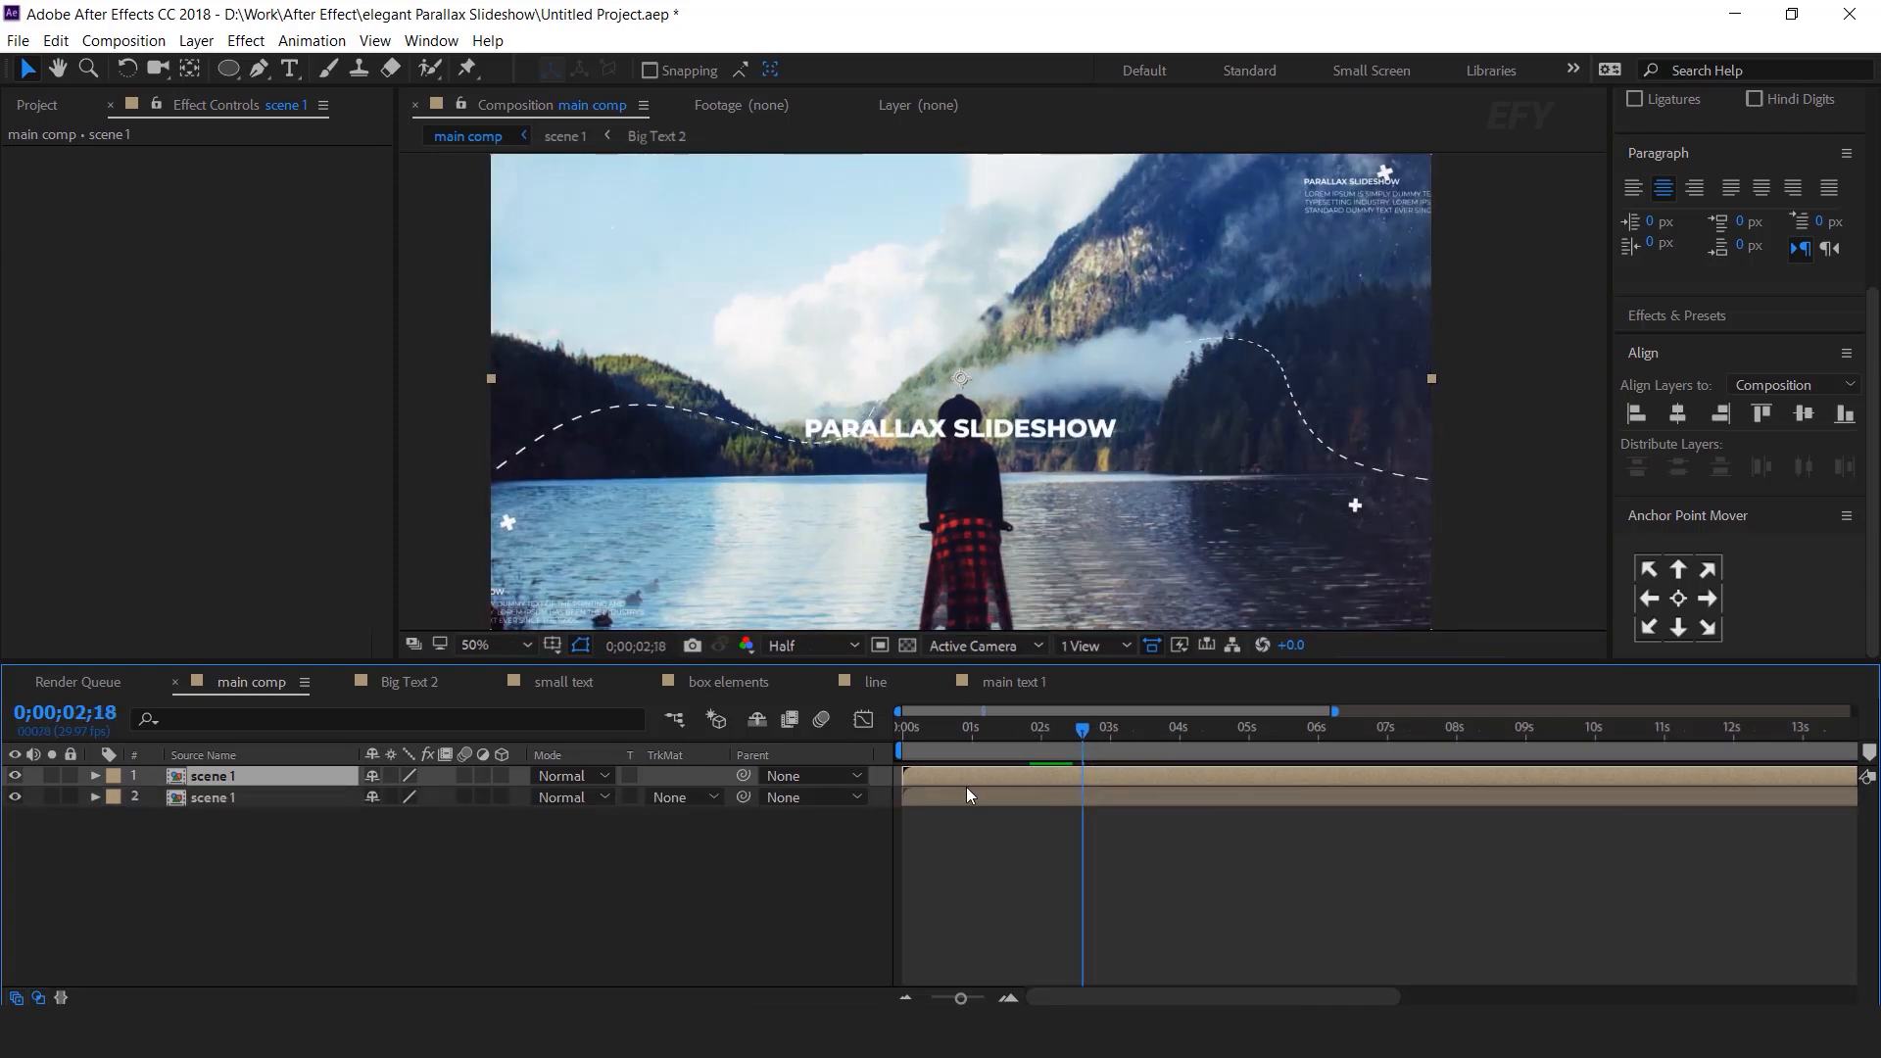
pyautogui.moveTo(1119, 776); pyautogui.dragTo(1341, 781)
pyautogui.moveTo(1127, 732); pyautogui.dragTo(1249, 733)
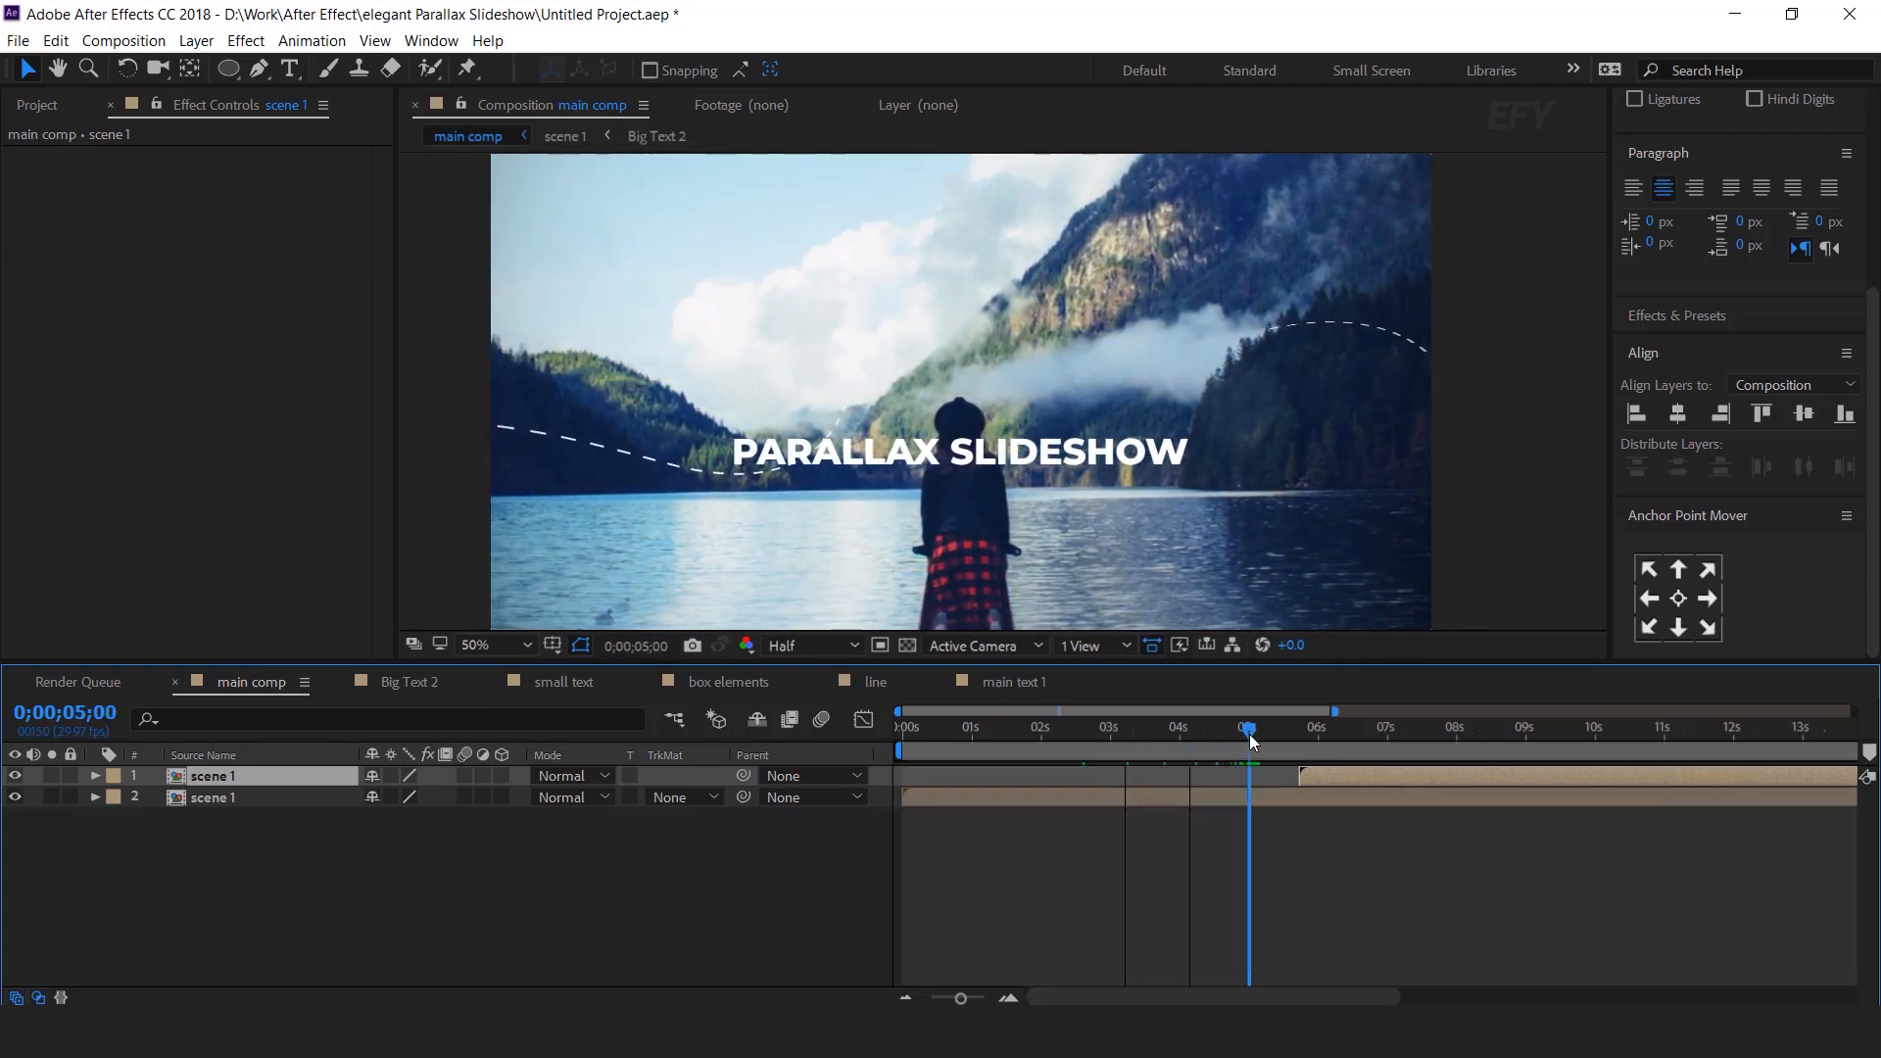
# Step: Start the upper scene 1 layer at 0;00;05;00 and replace its source with a duplicate composition, scene 2
pyautogui.click(1276, 801)
pyautogui.moveTo(1426, 775); pyautogui.dragTo(1378, 775)
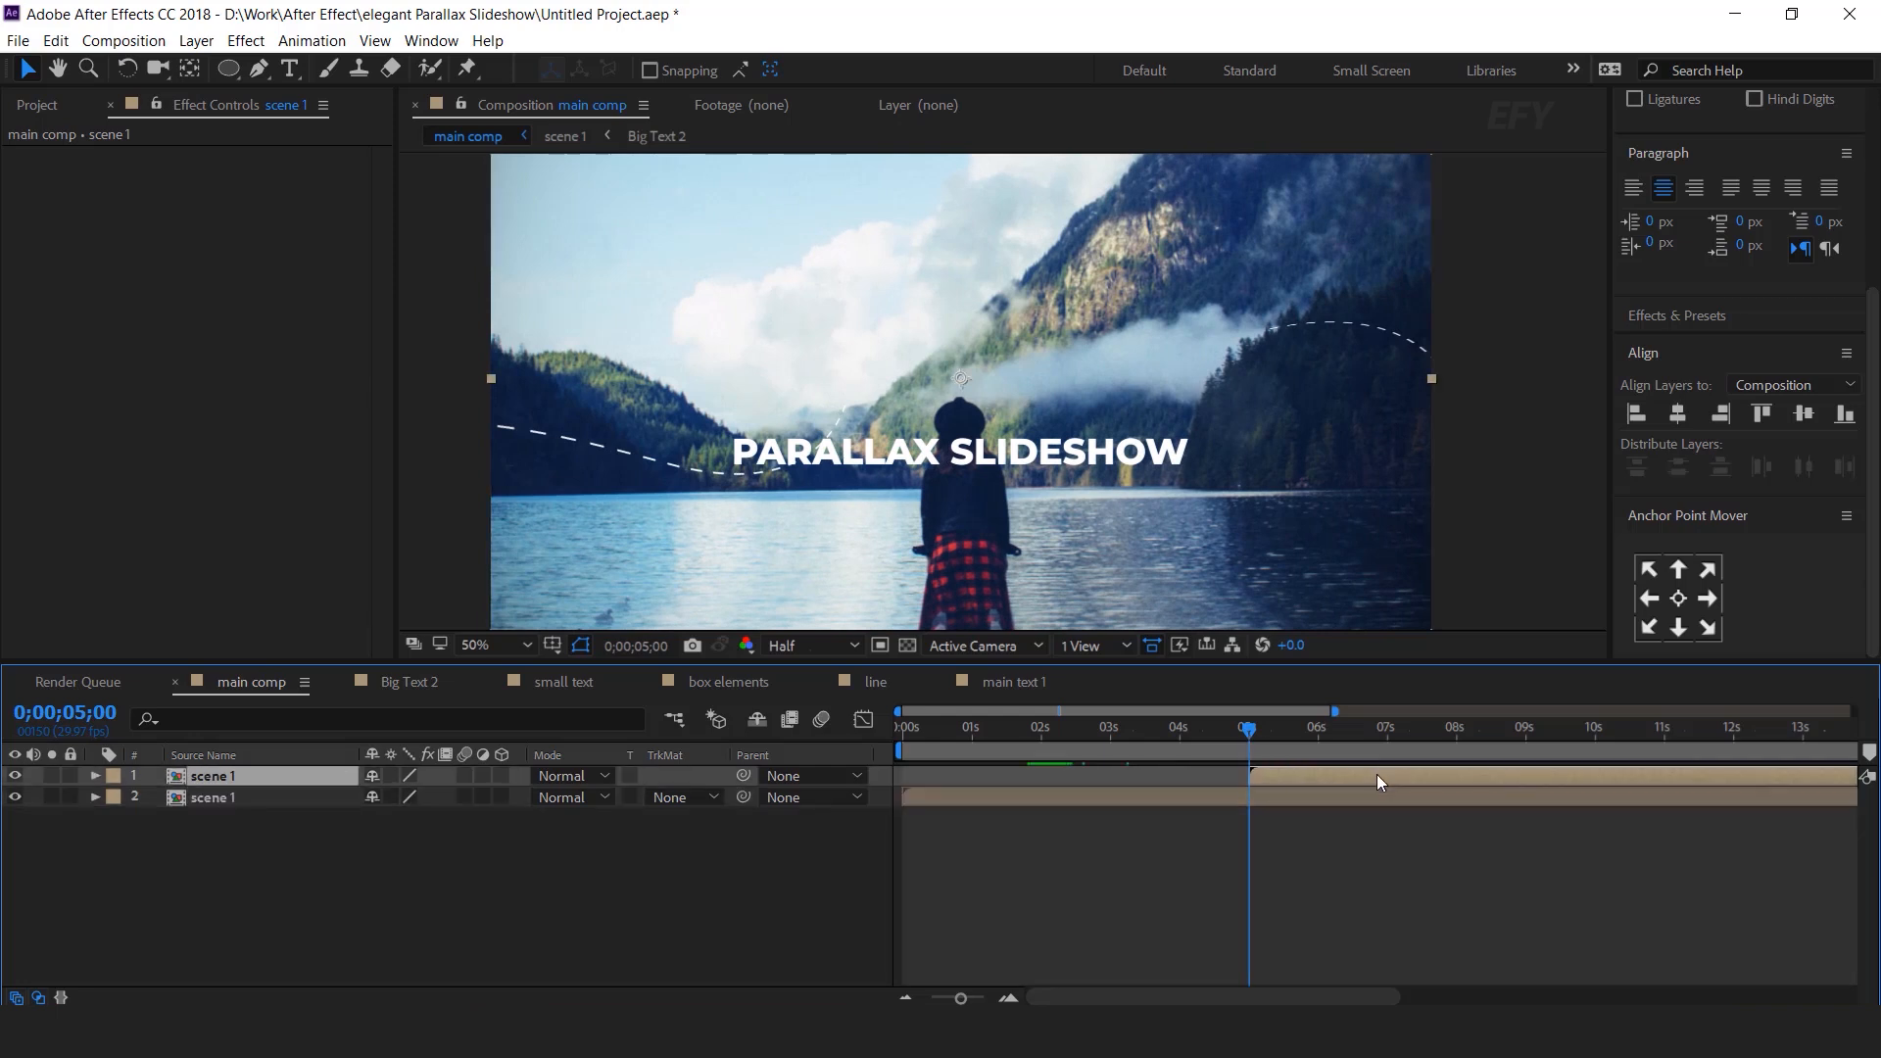
pyautogui.click(38, 105)
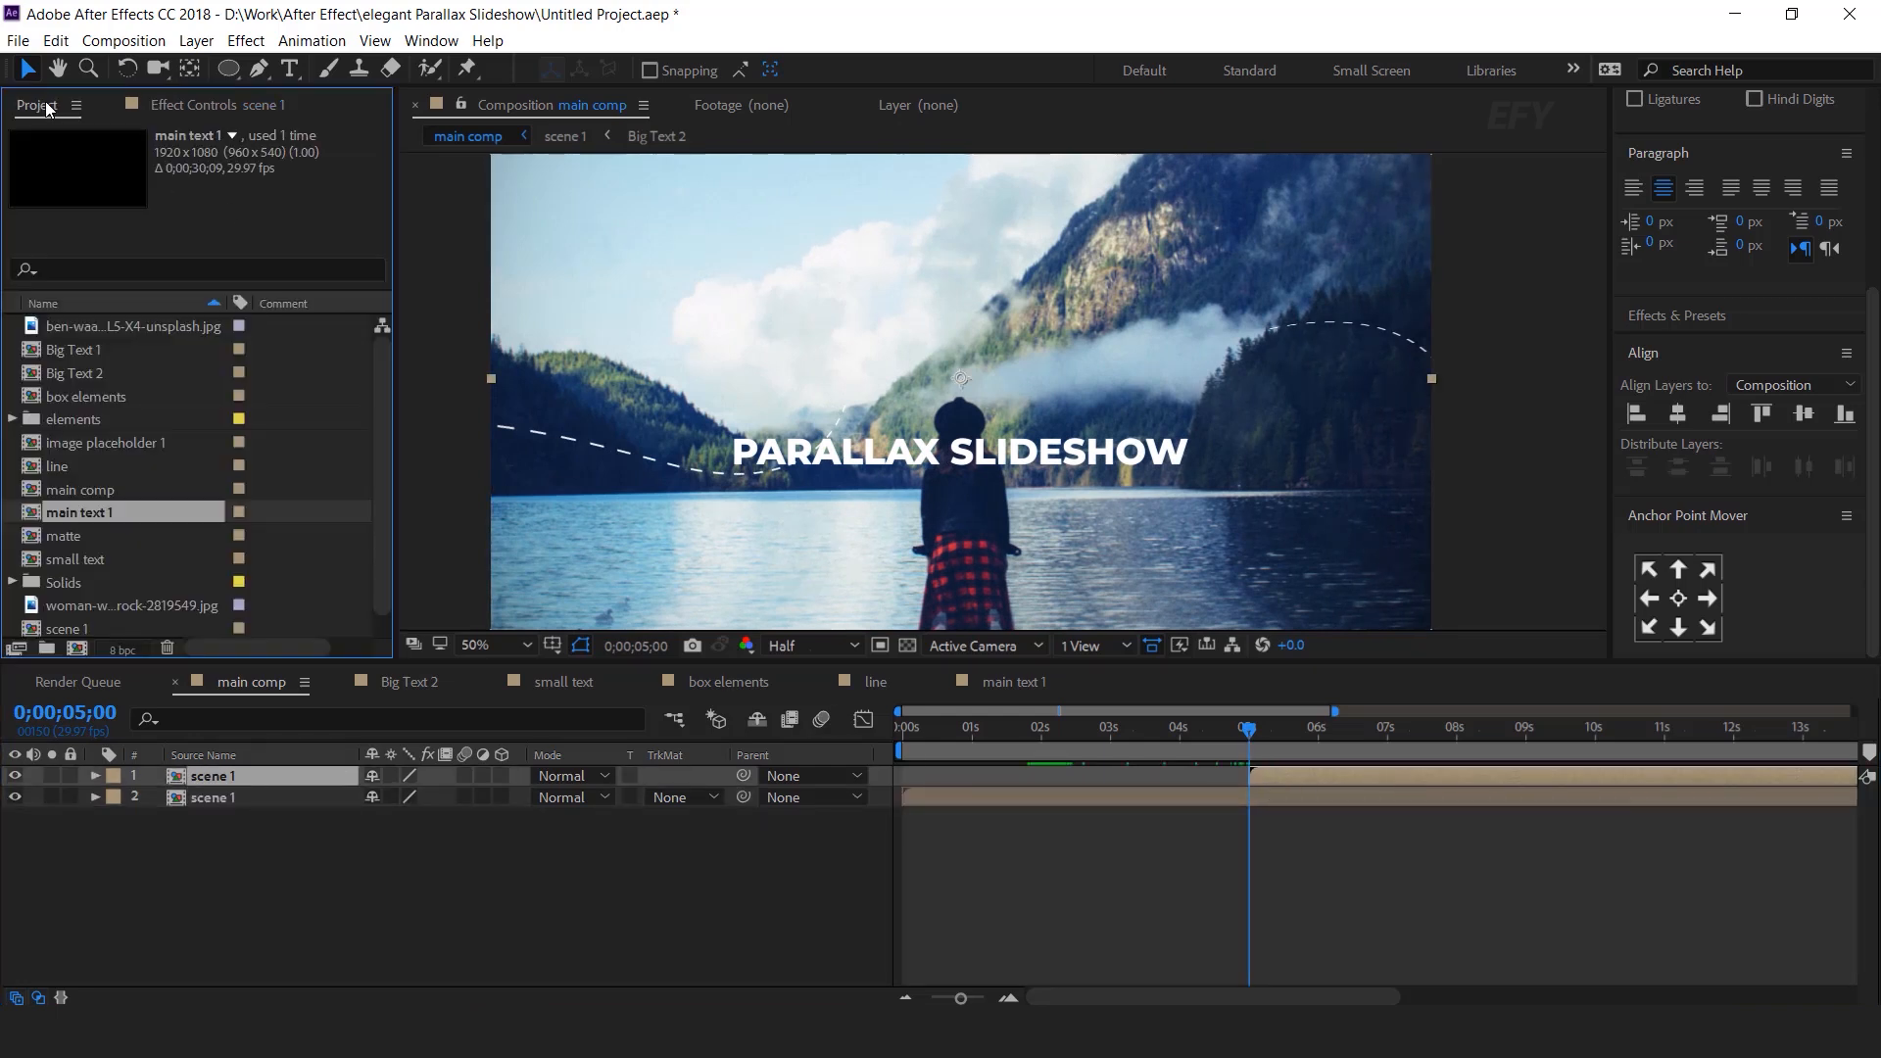
pyautogui.click(82, 559)
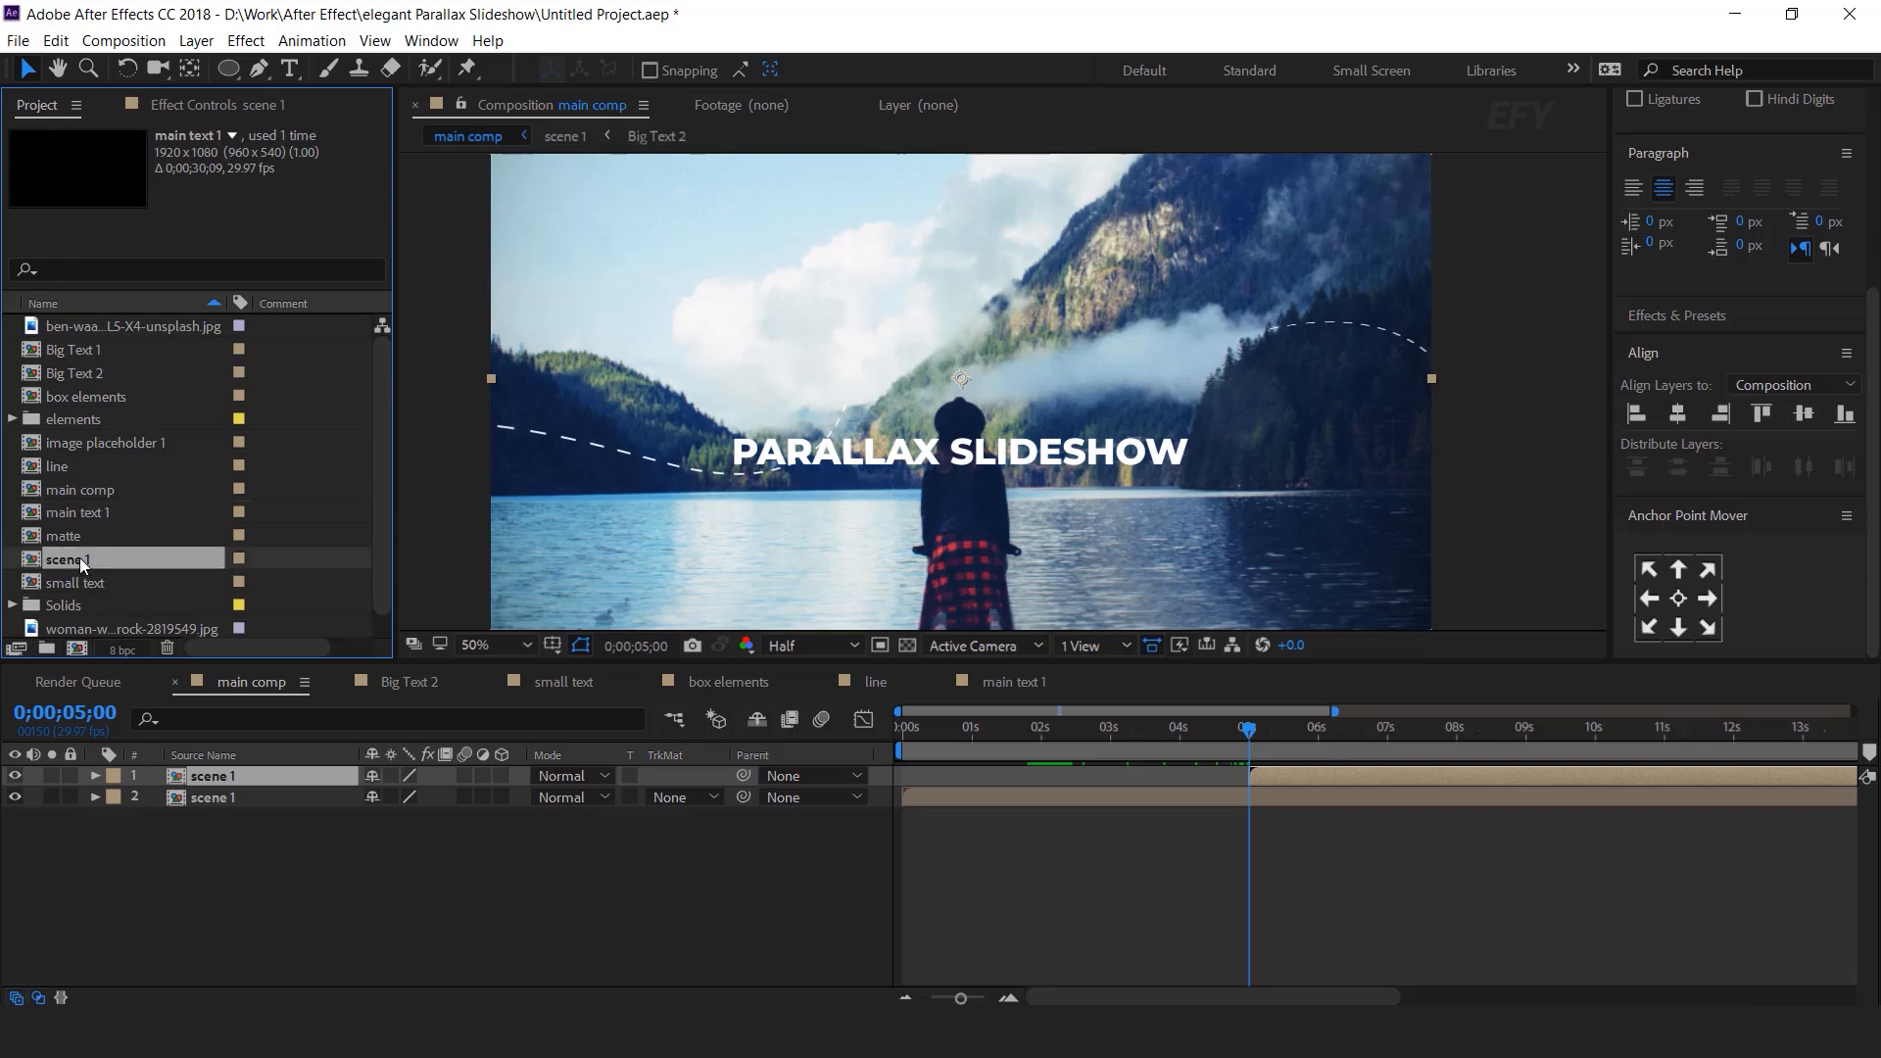
pyautogui.hotkey('ctrl', 'd')
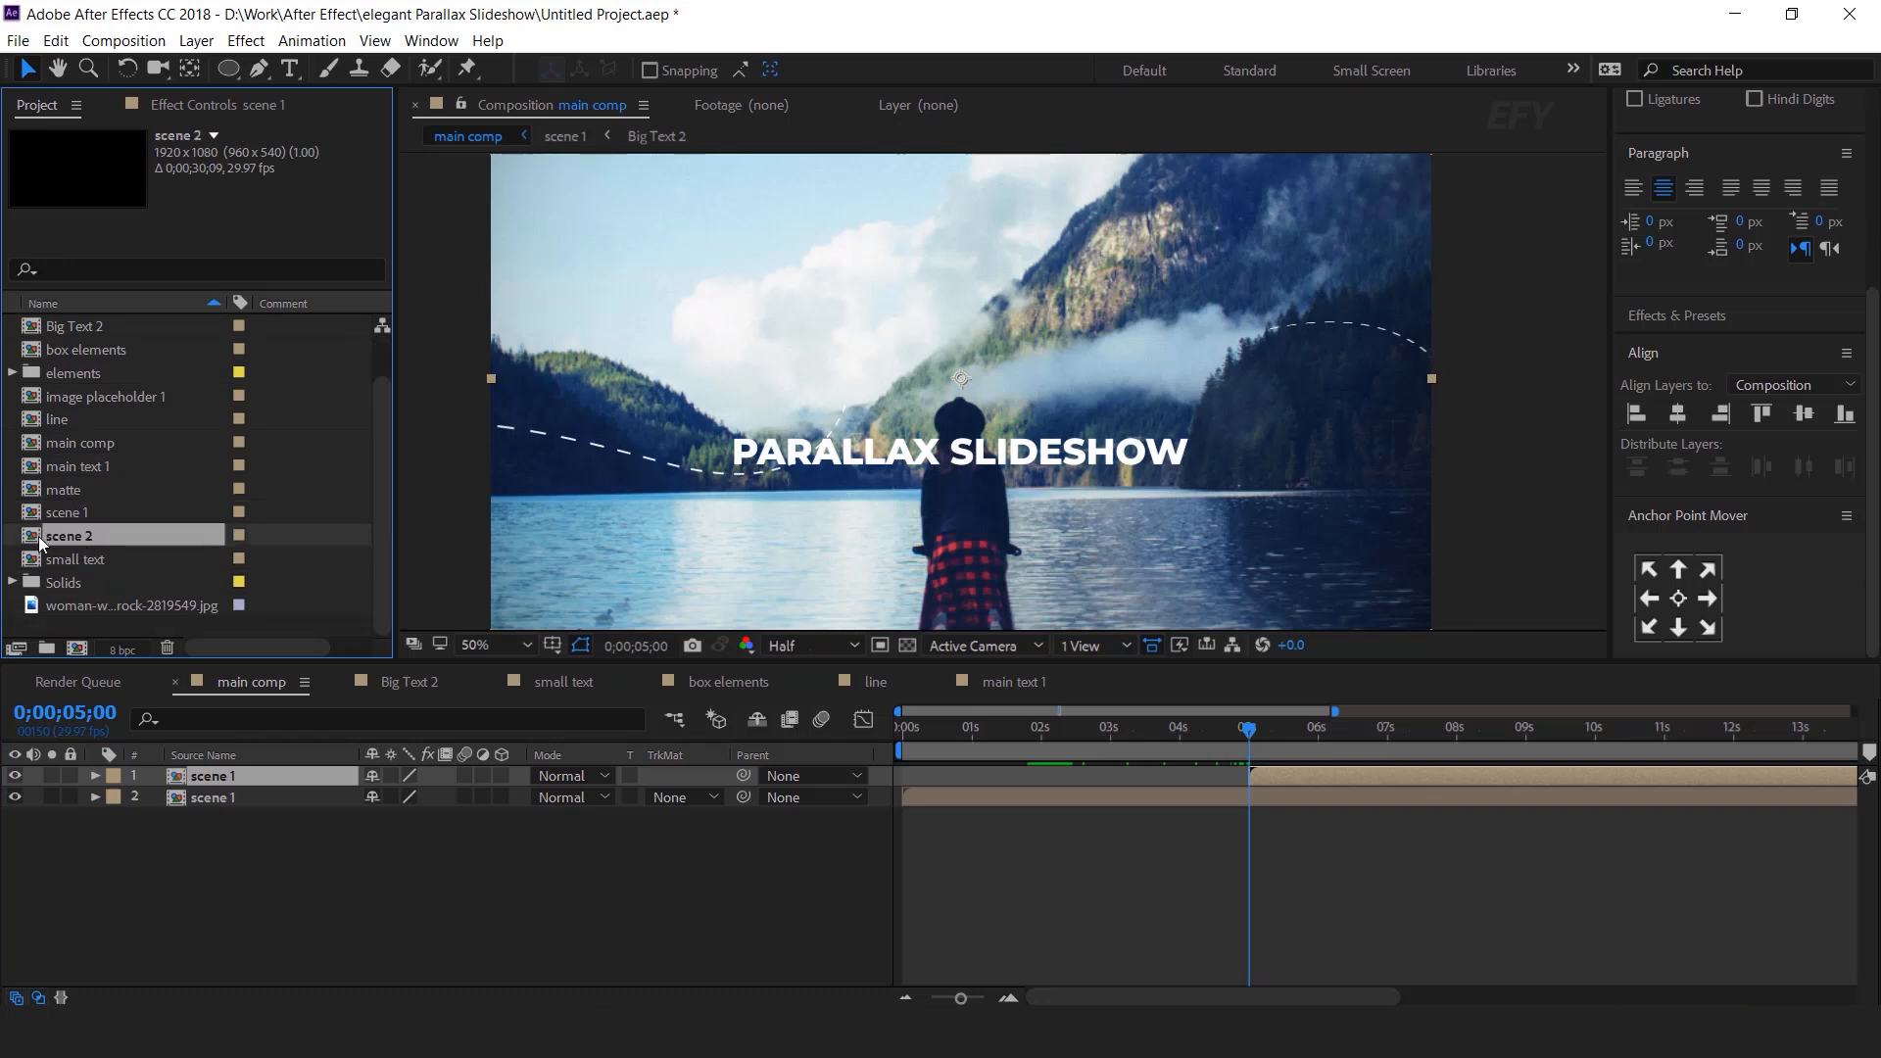
pyautogui.moveTo(39, 541); pyautogui.dragTo(219, 786)
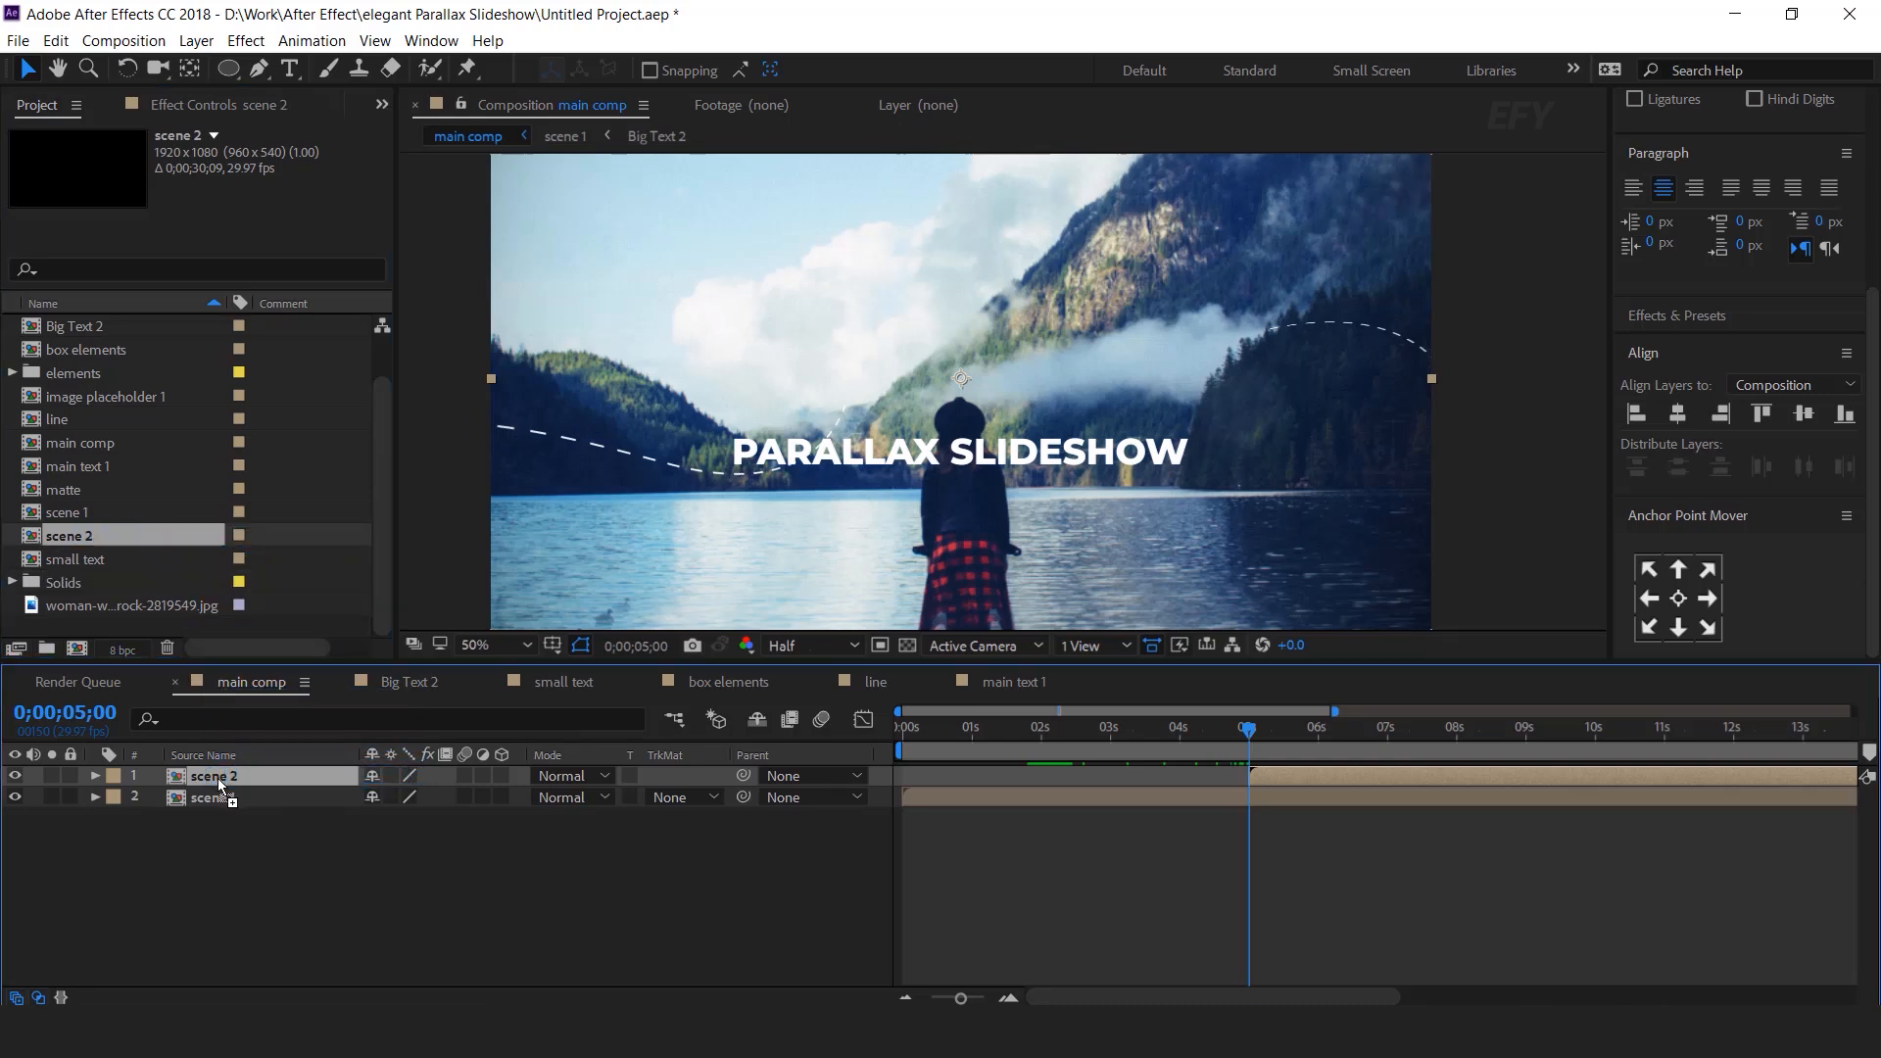
# Step: In scene 2, replace all five image placeholder 1 layers with a duplicate composition, image placeholder 2
pyautogui.doubleClick(229, 774)
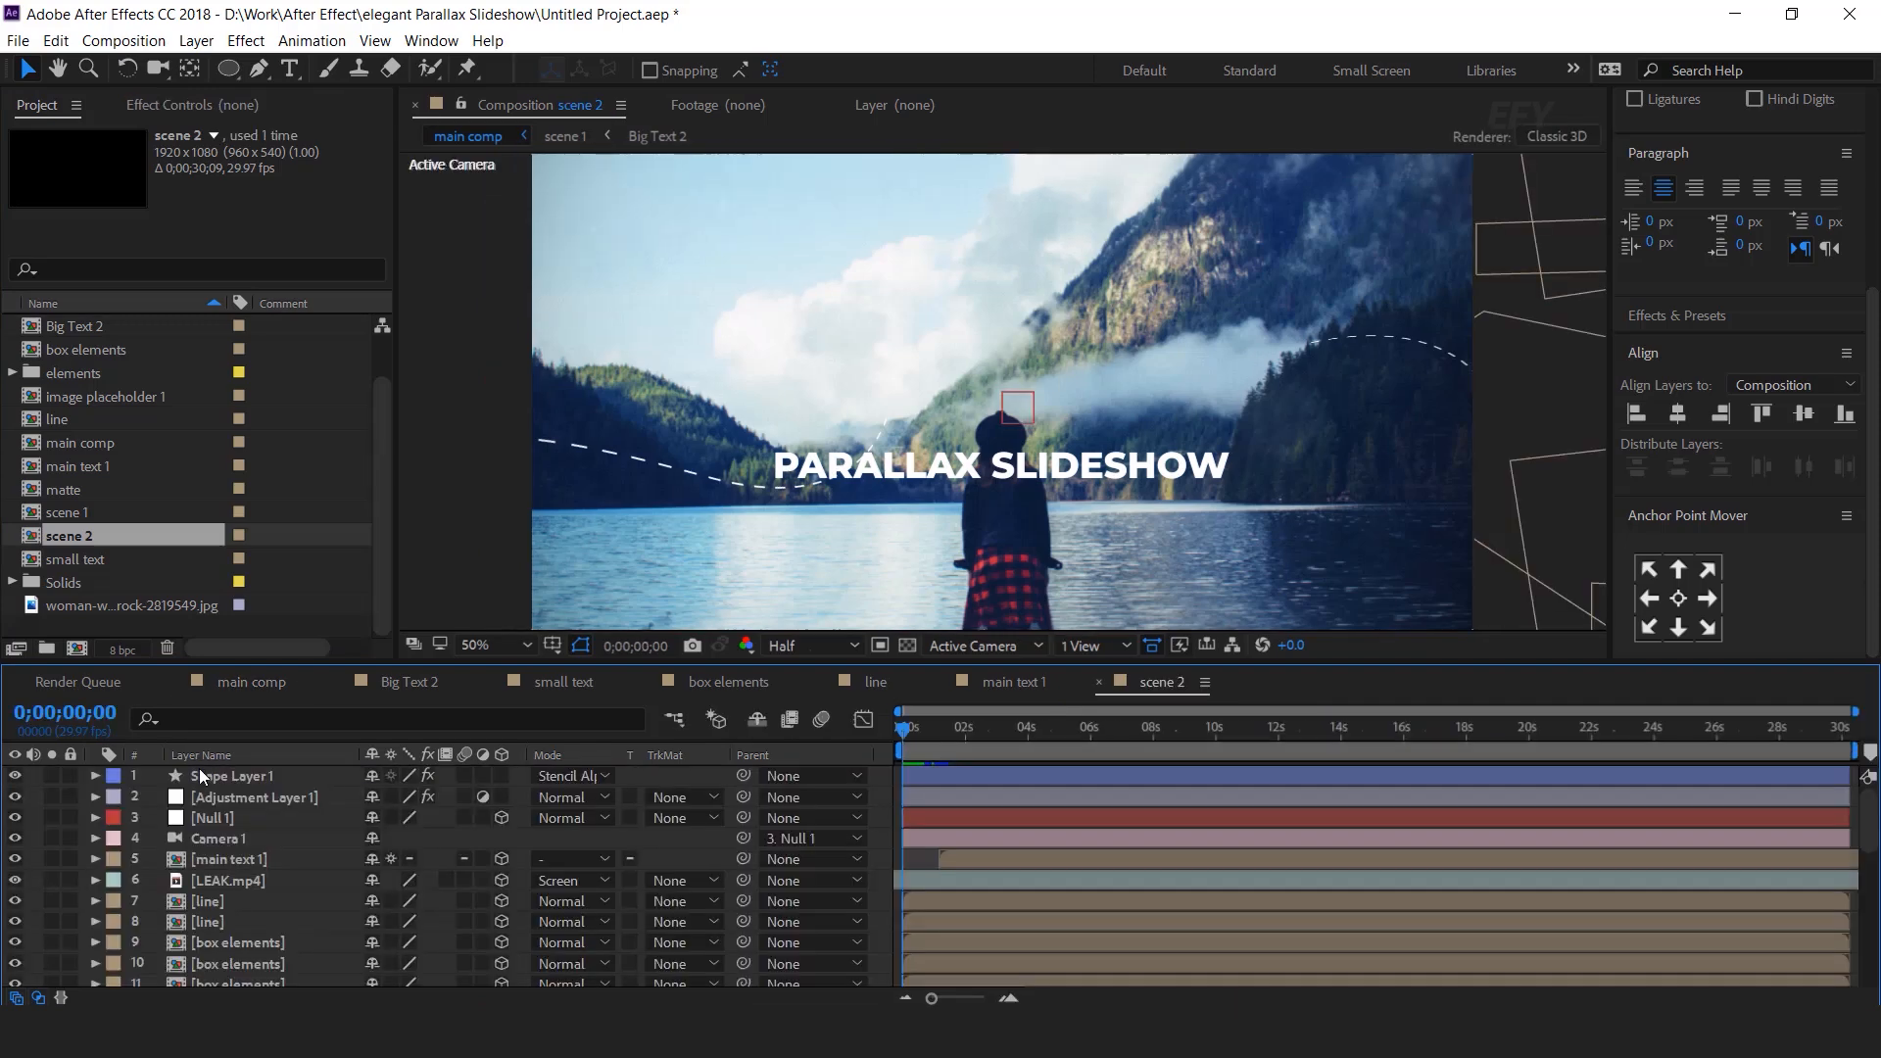
pyautogui.scroll(-5, 262, 909)
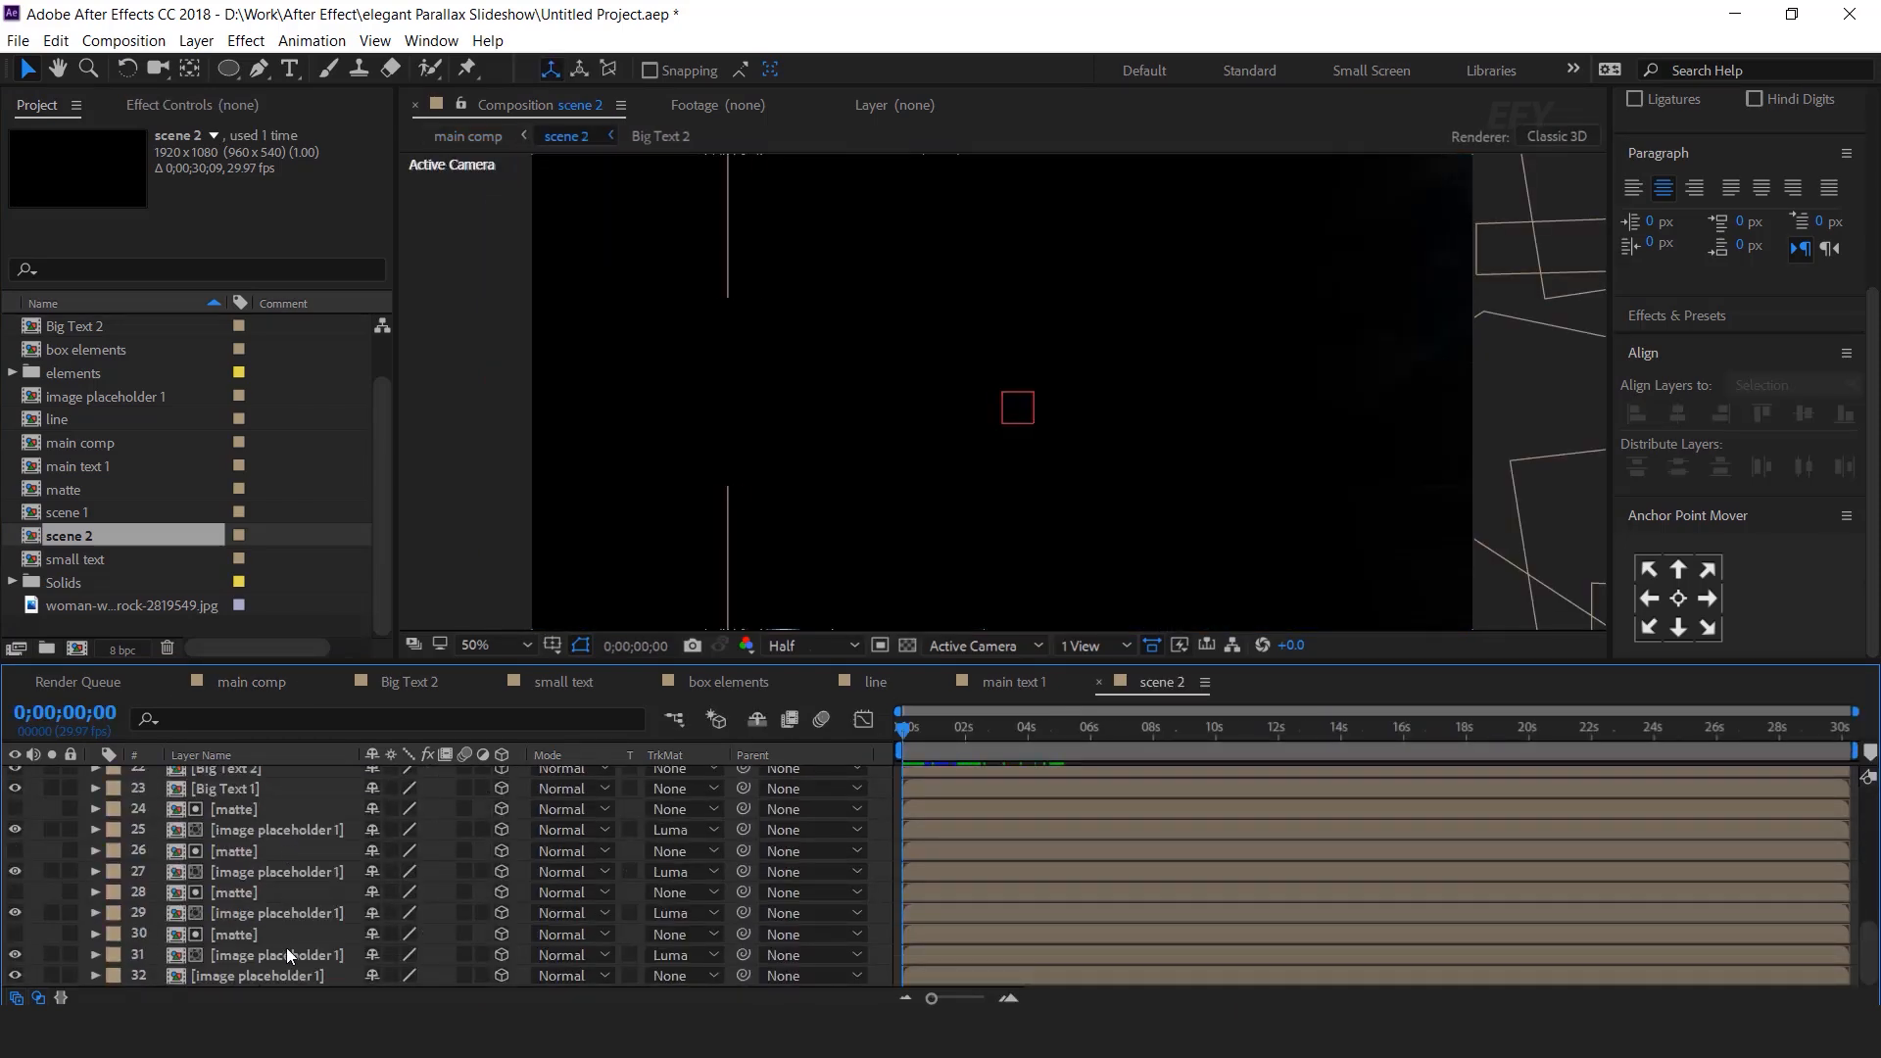
pyautogui.click(271, 977)
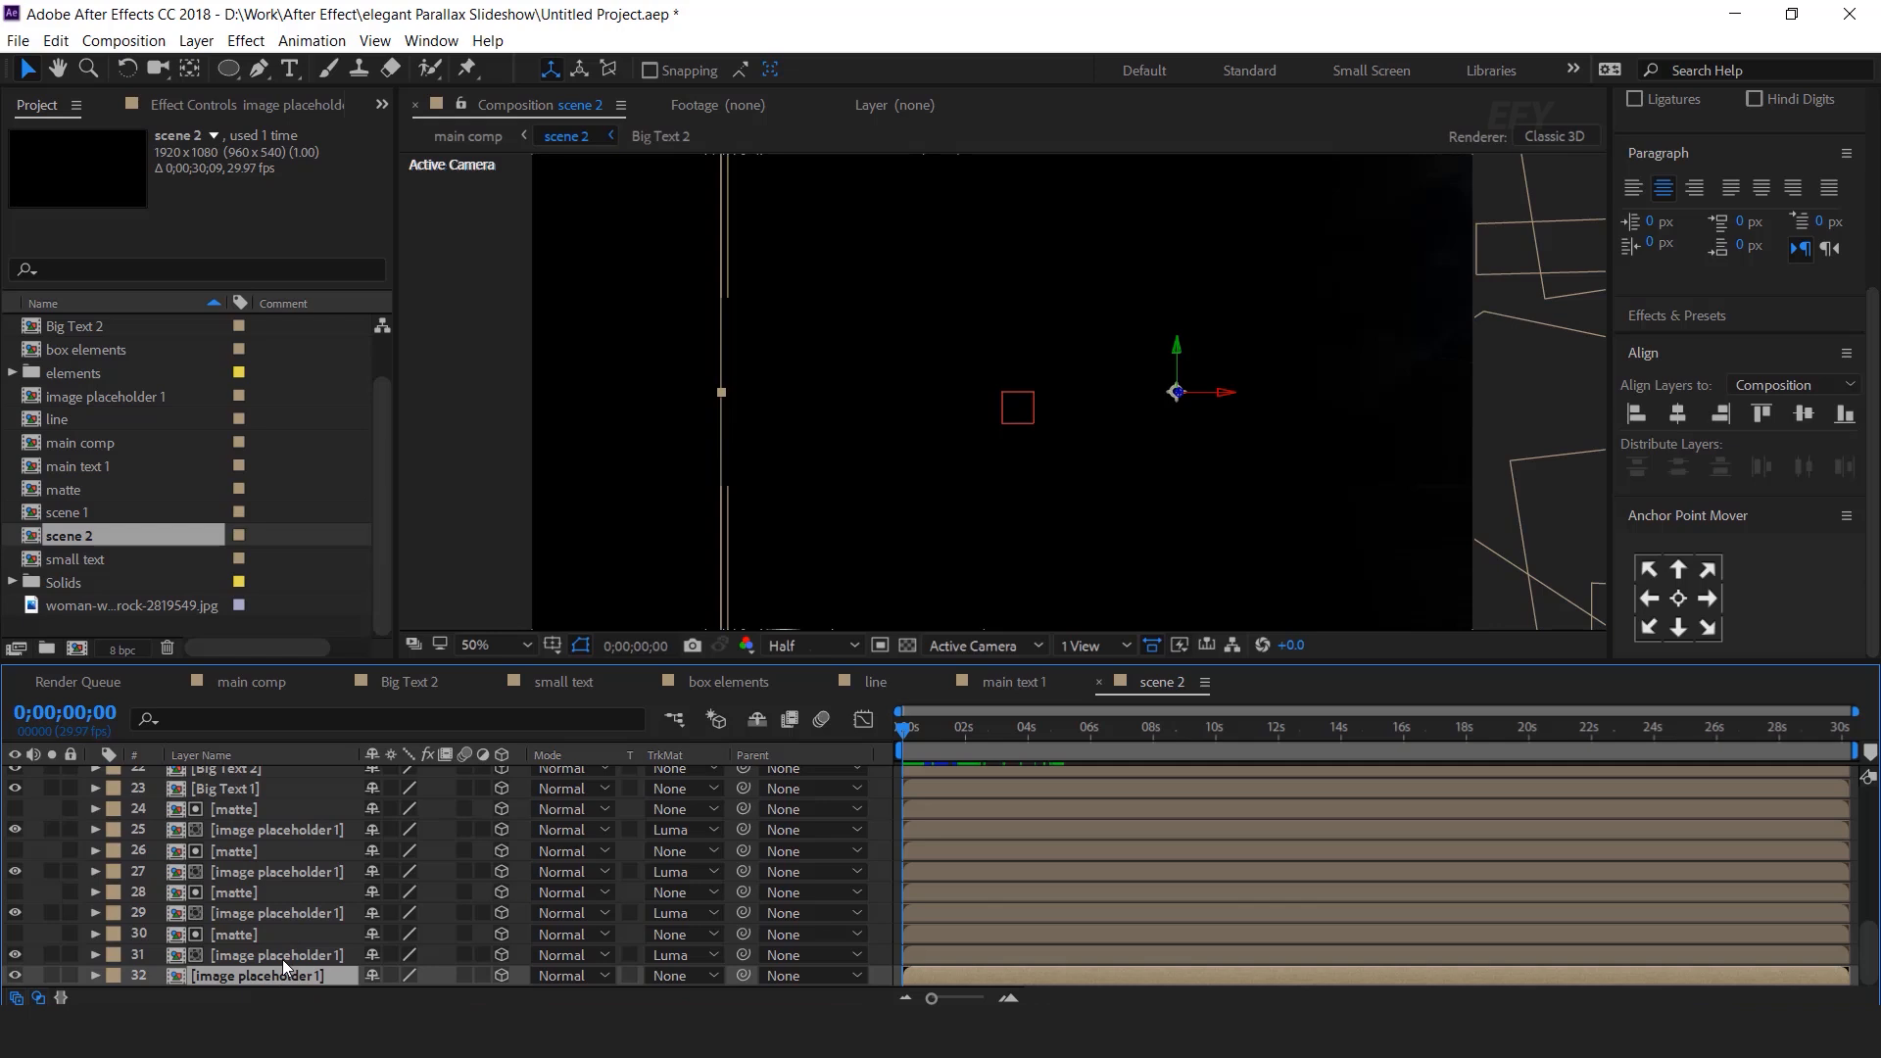
pyautogui.keyDown('ctrl'); pyautogui.click(282, 956); pyautogui.keyUp('ctrl')
pyautogui.keyDown('ctrl'); pyautogui.click(282, 914); pyautogui.keyUp('ctrl')
pyautogui.keyDown('ctrl'); pyautogui.click(291, 872); pyautogui.keyUp('ctrl')
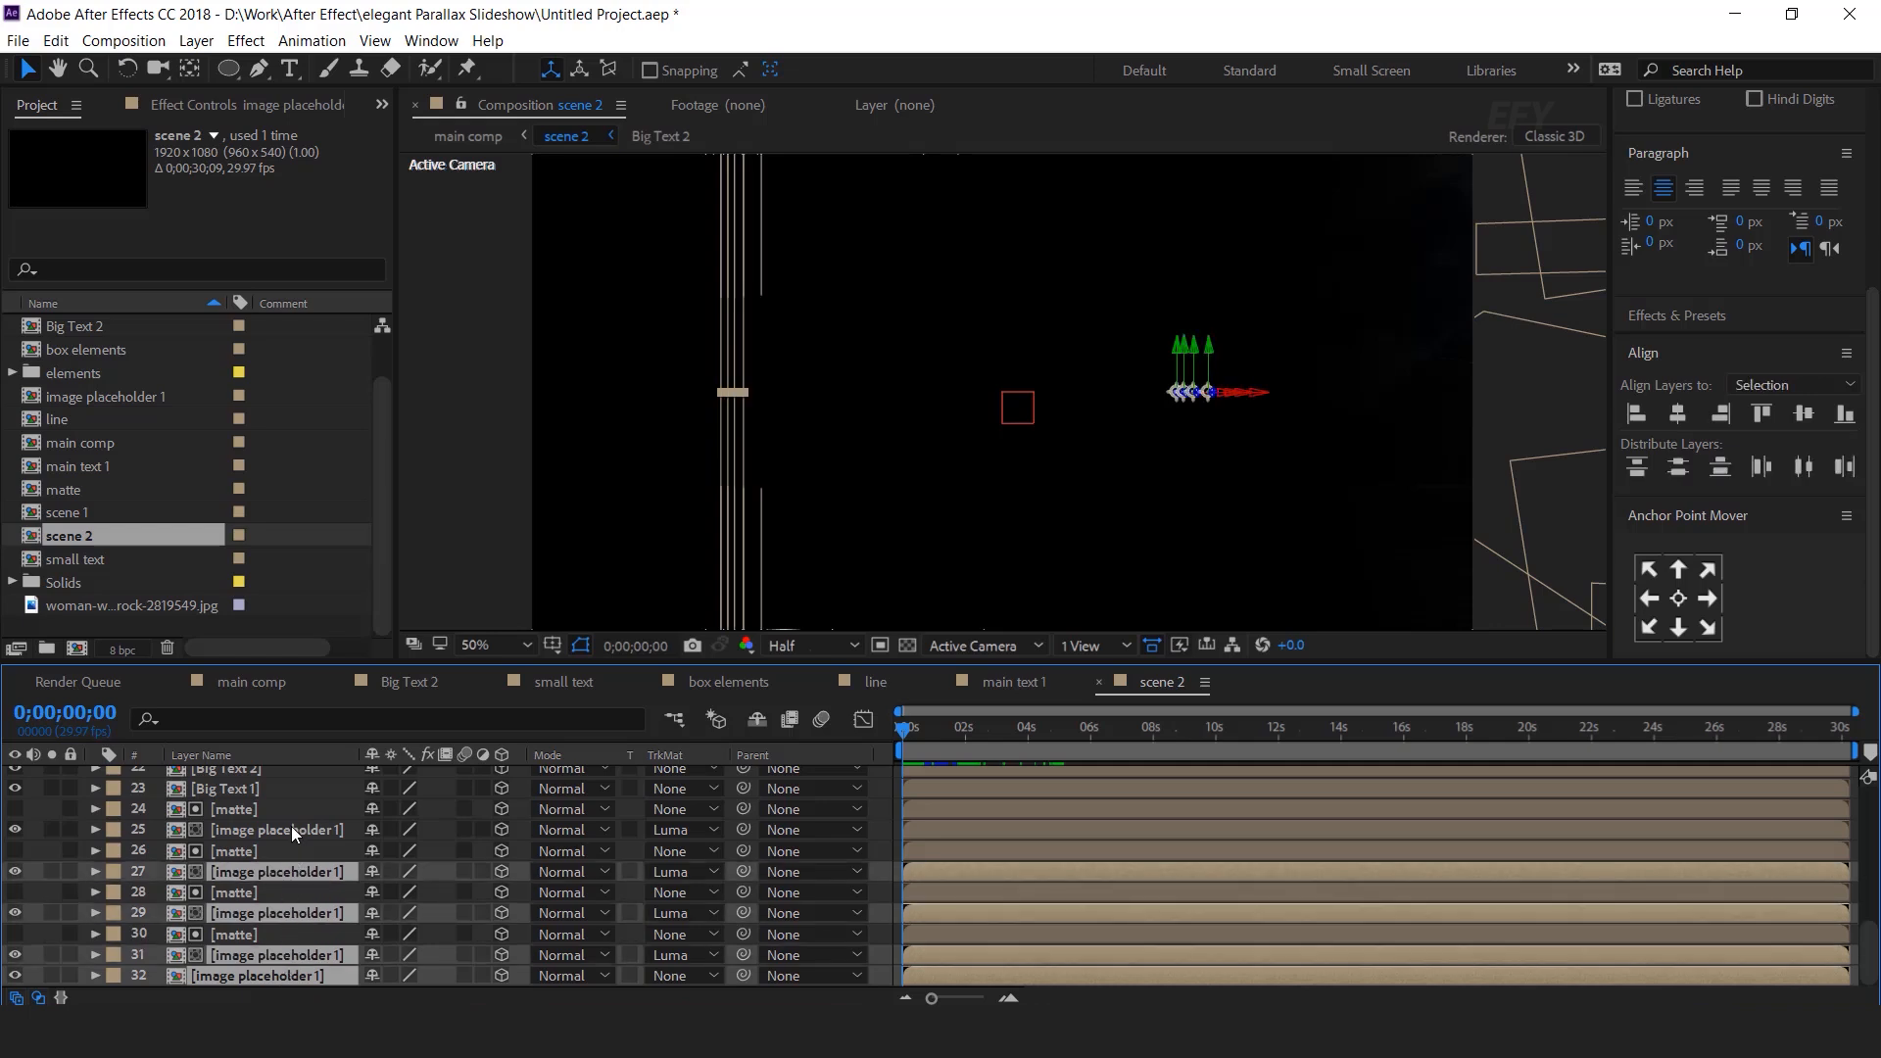
pyautogui.keyDown('ctrl'); pyautogui.click(291, 831); pyautogui.keyUp('ctrl')
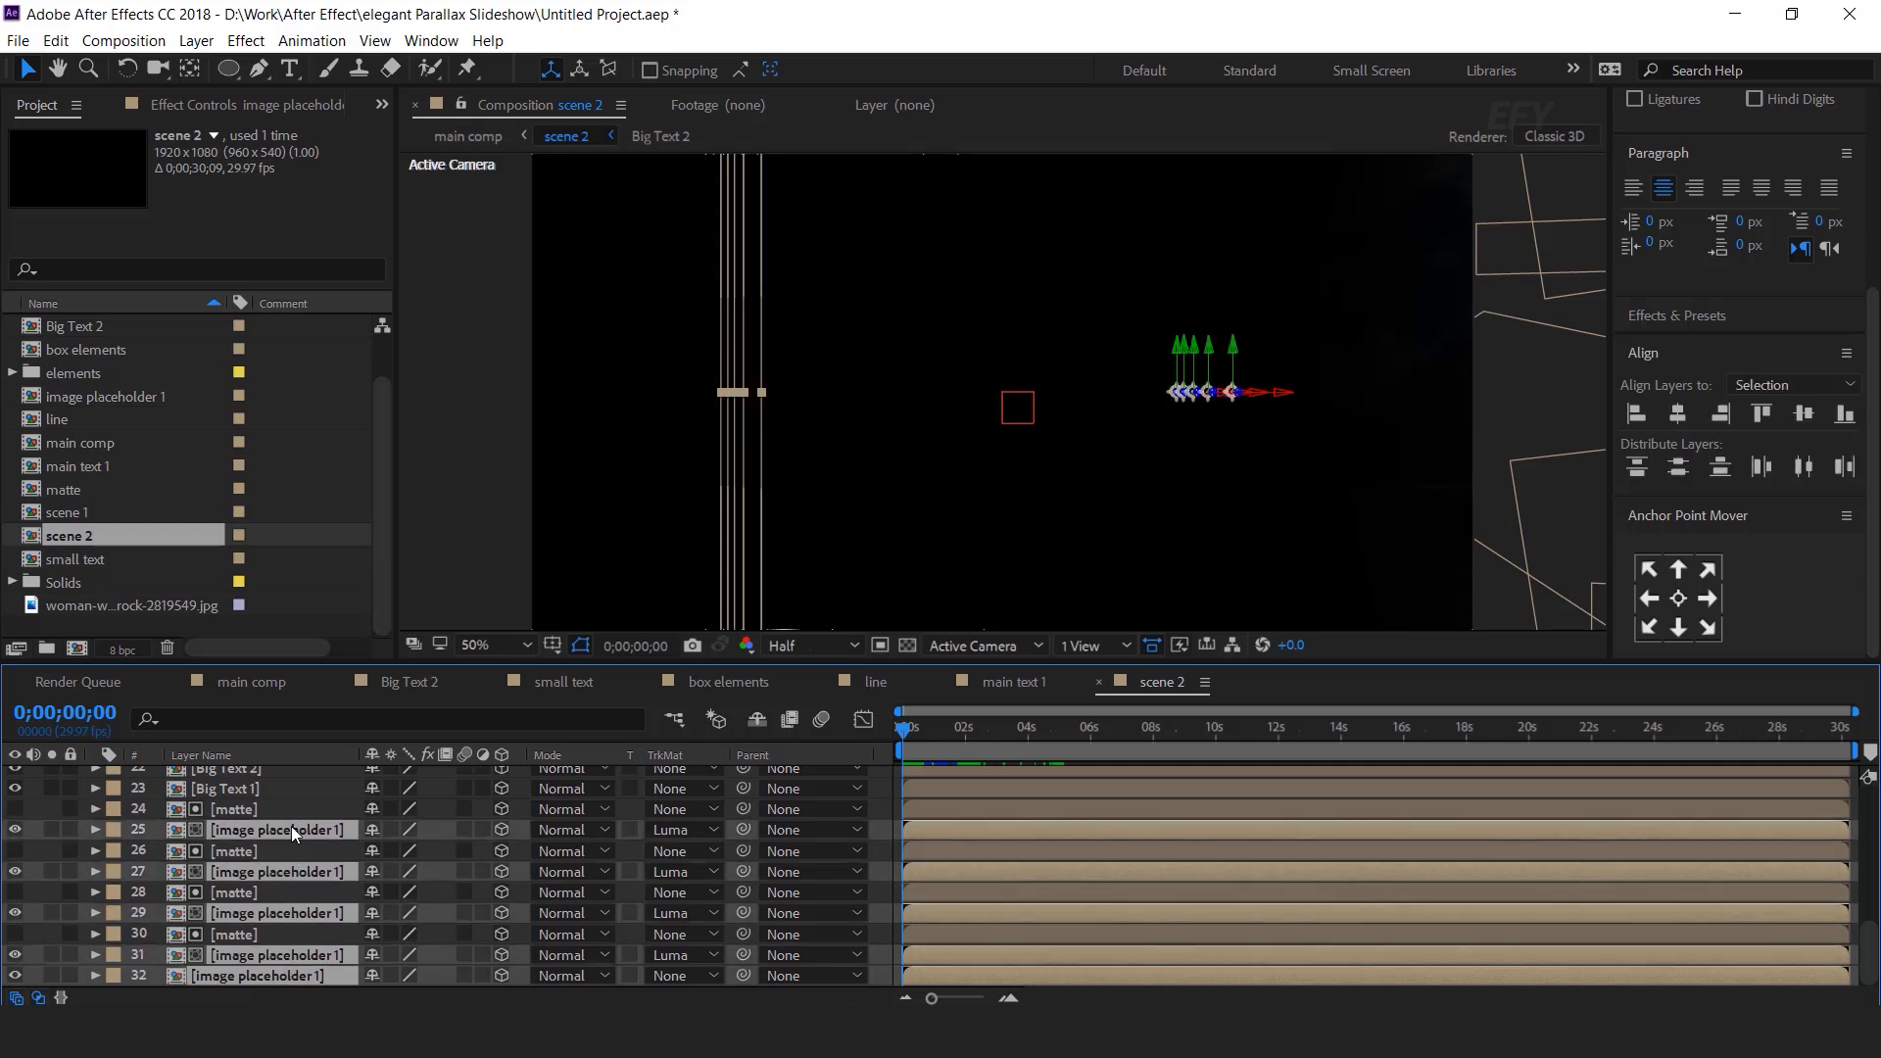
pyautogui.click(126, 394)
pyautogui.hotkey('ctrl', 'd')
pyautogui.moveTo(153, 395); pyautogui.dragTo(314, 829)
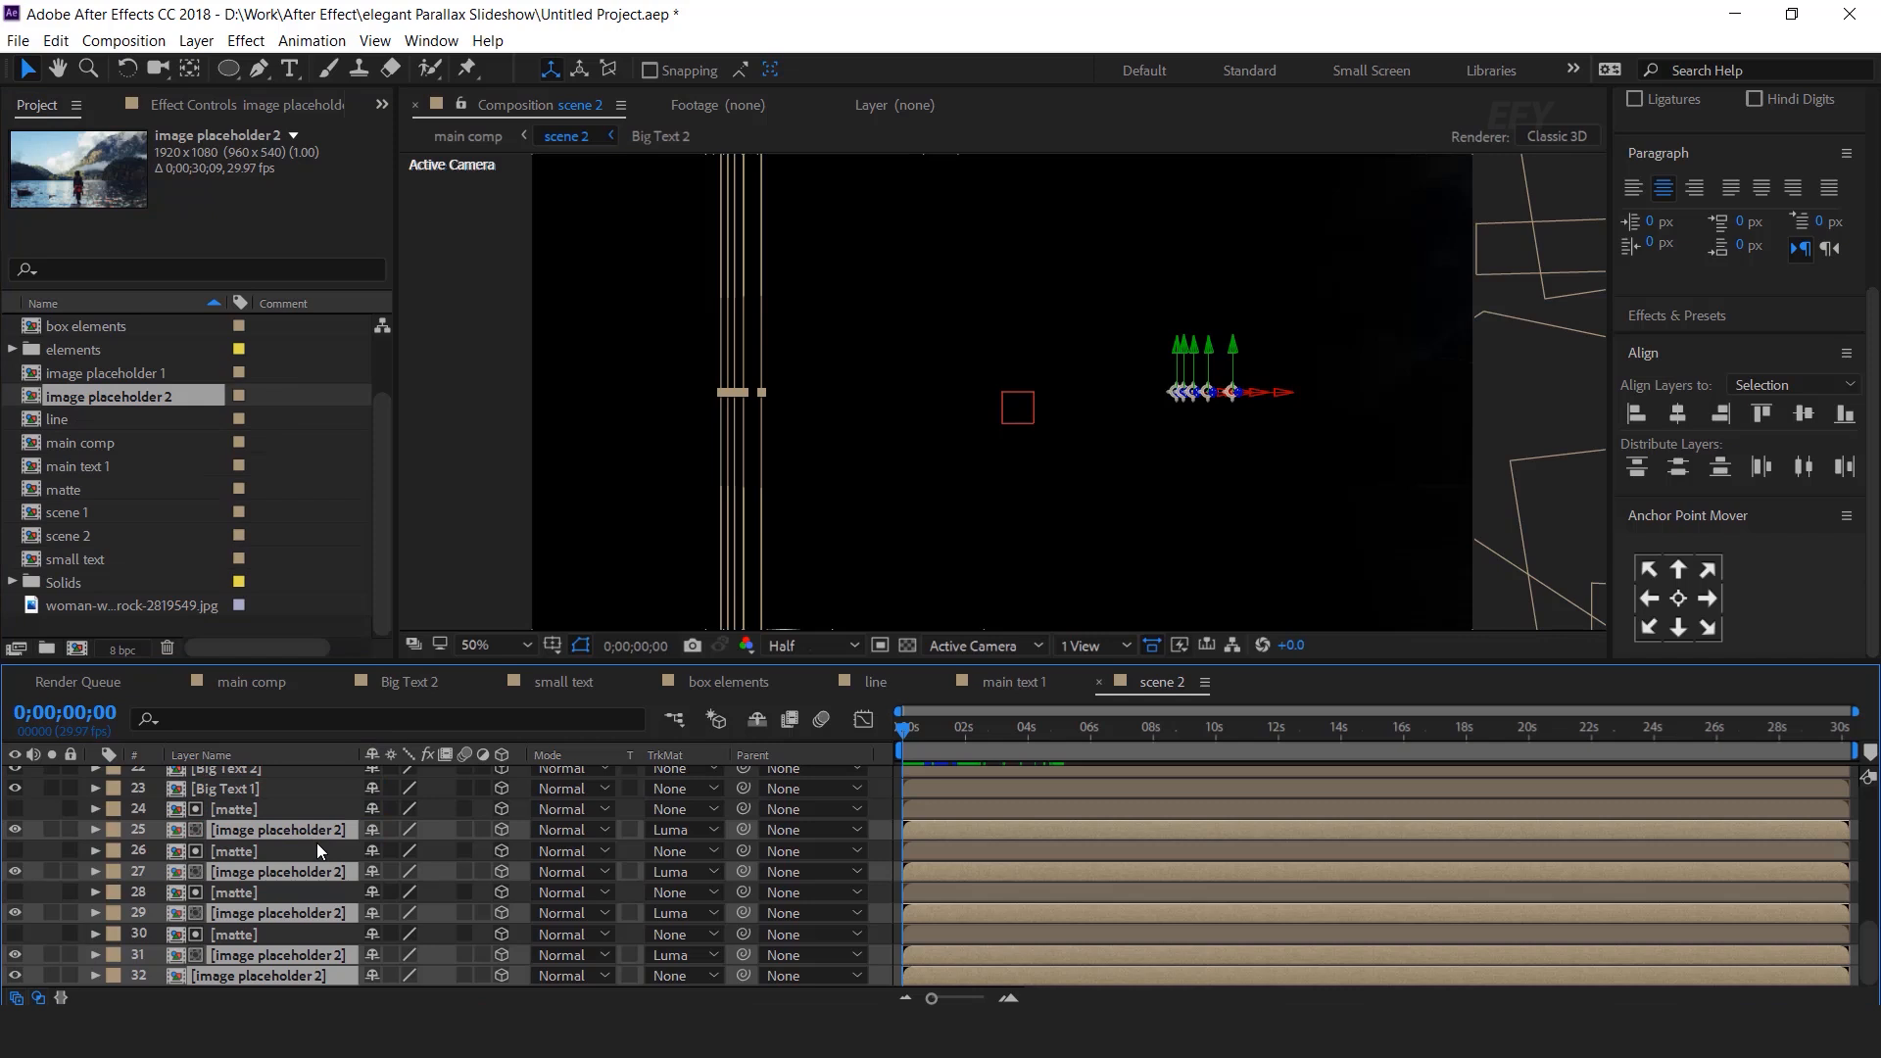
# Step: In image placeholder 2, replace the lake photo with the image of the woman on the rock and scale it to fill the frame
pyautogui.doubleClick(298, 976)
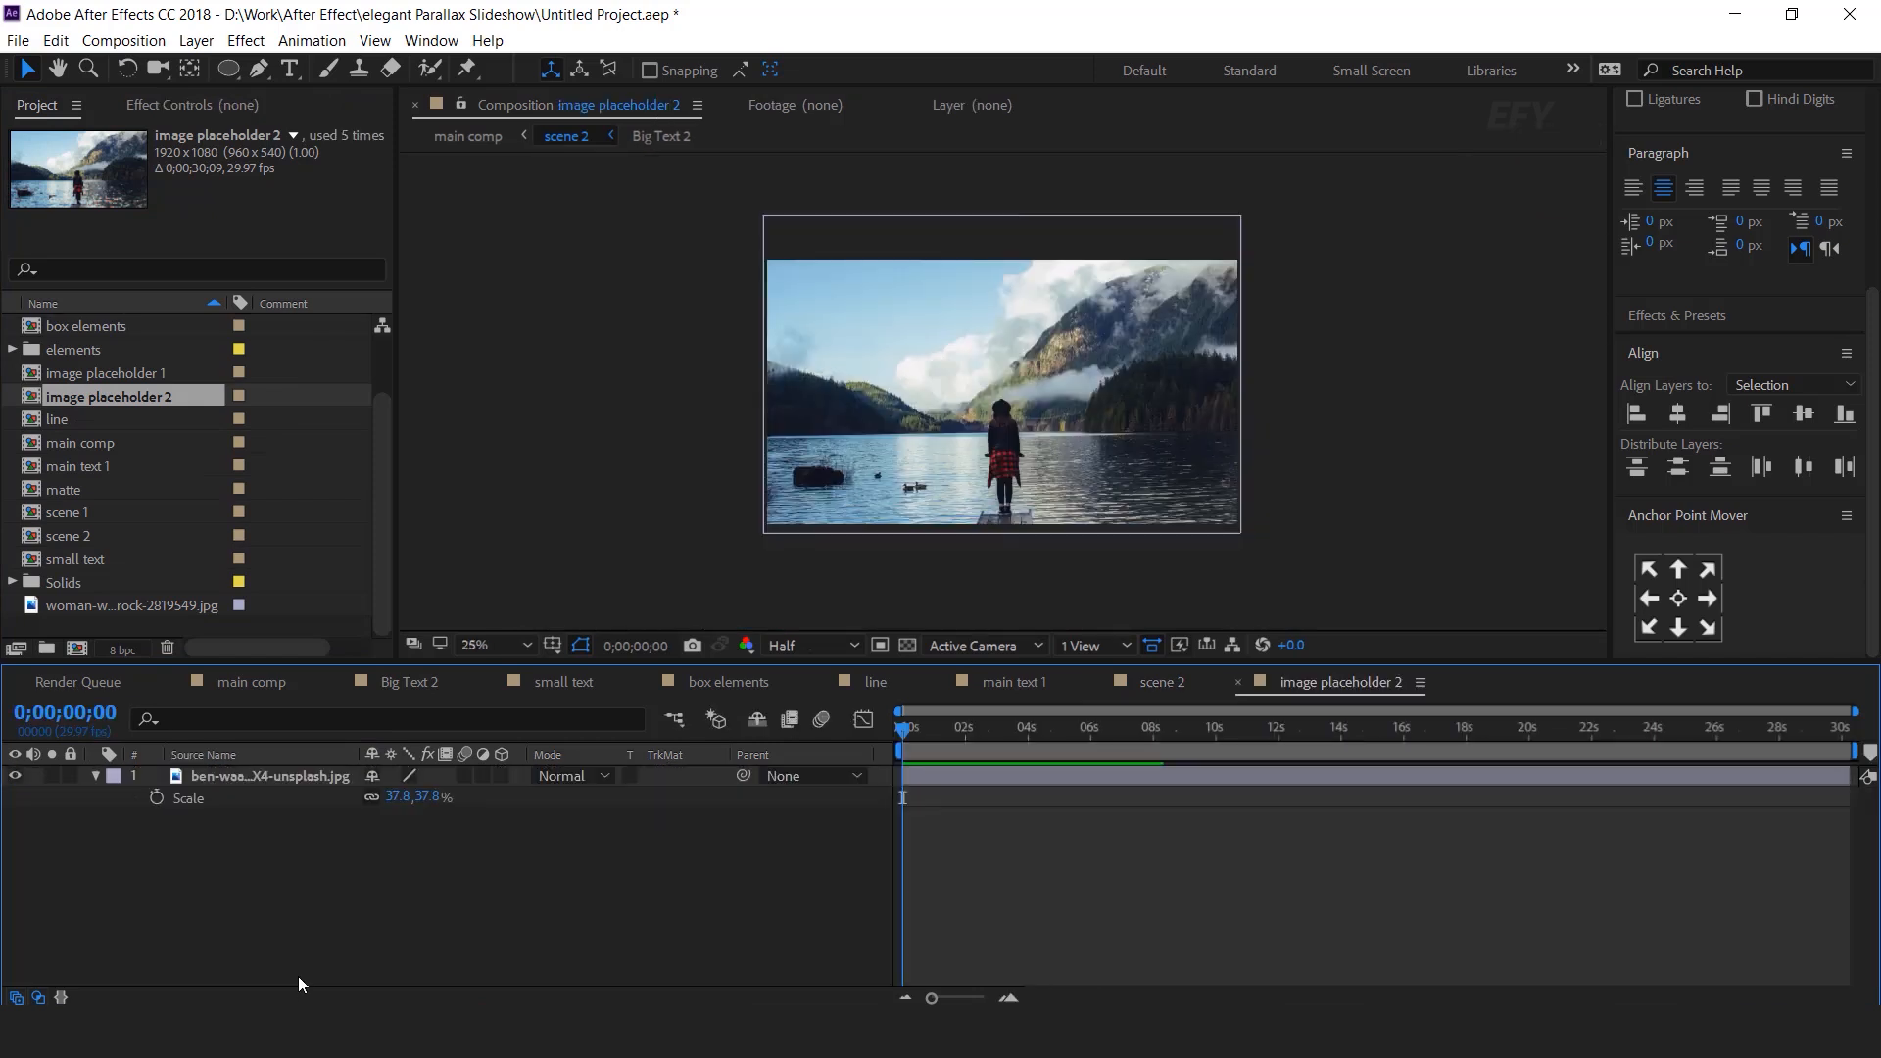
pyautogui.click(100, 605)
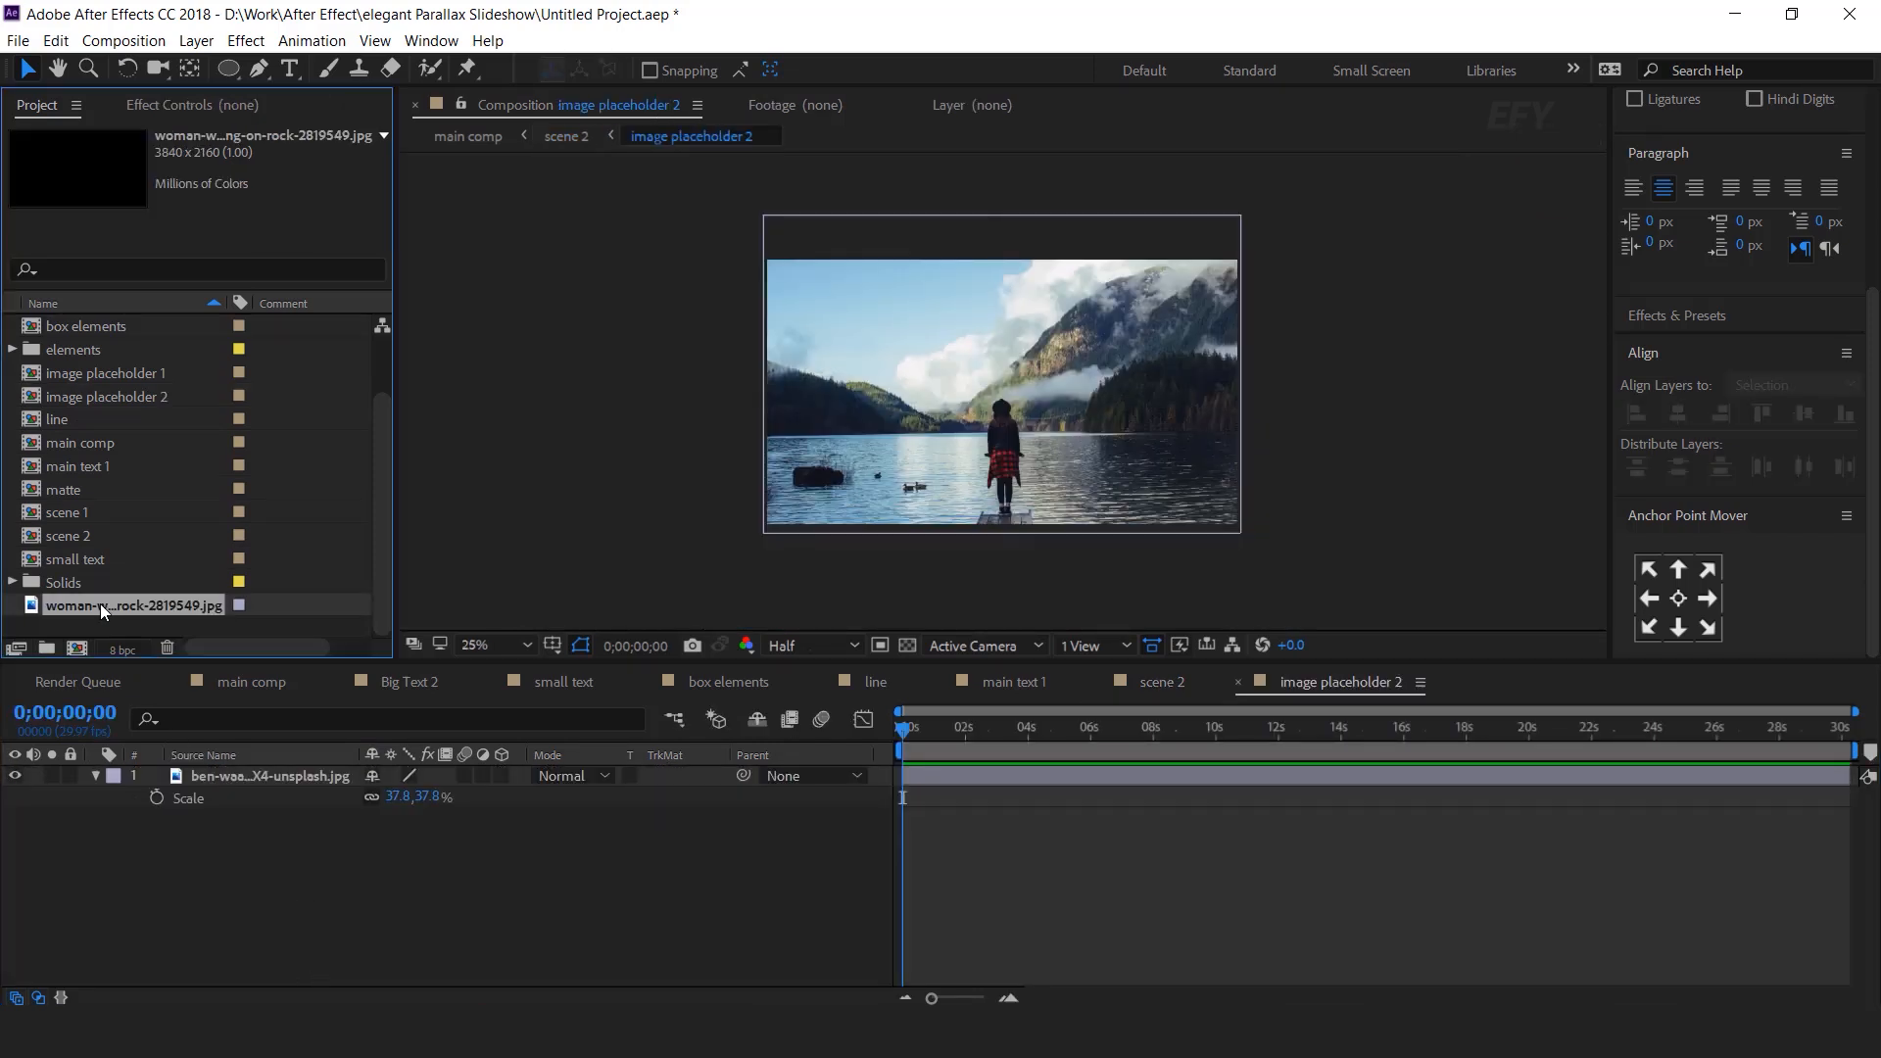
pyautogui.click(273, 778)
pyautogui.moveTo(145, 603); pyautogui.dragTo(298, 780)
pyautogui.moveTo(1183, 482); pyautogui.dragTo(1242, 520)
pyautogui.click(1220, 569)
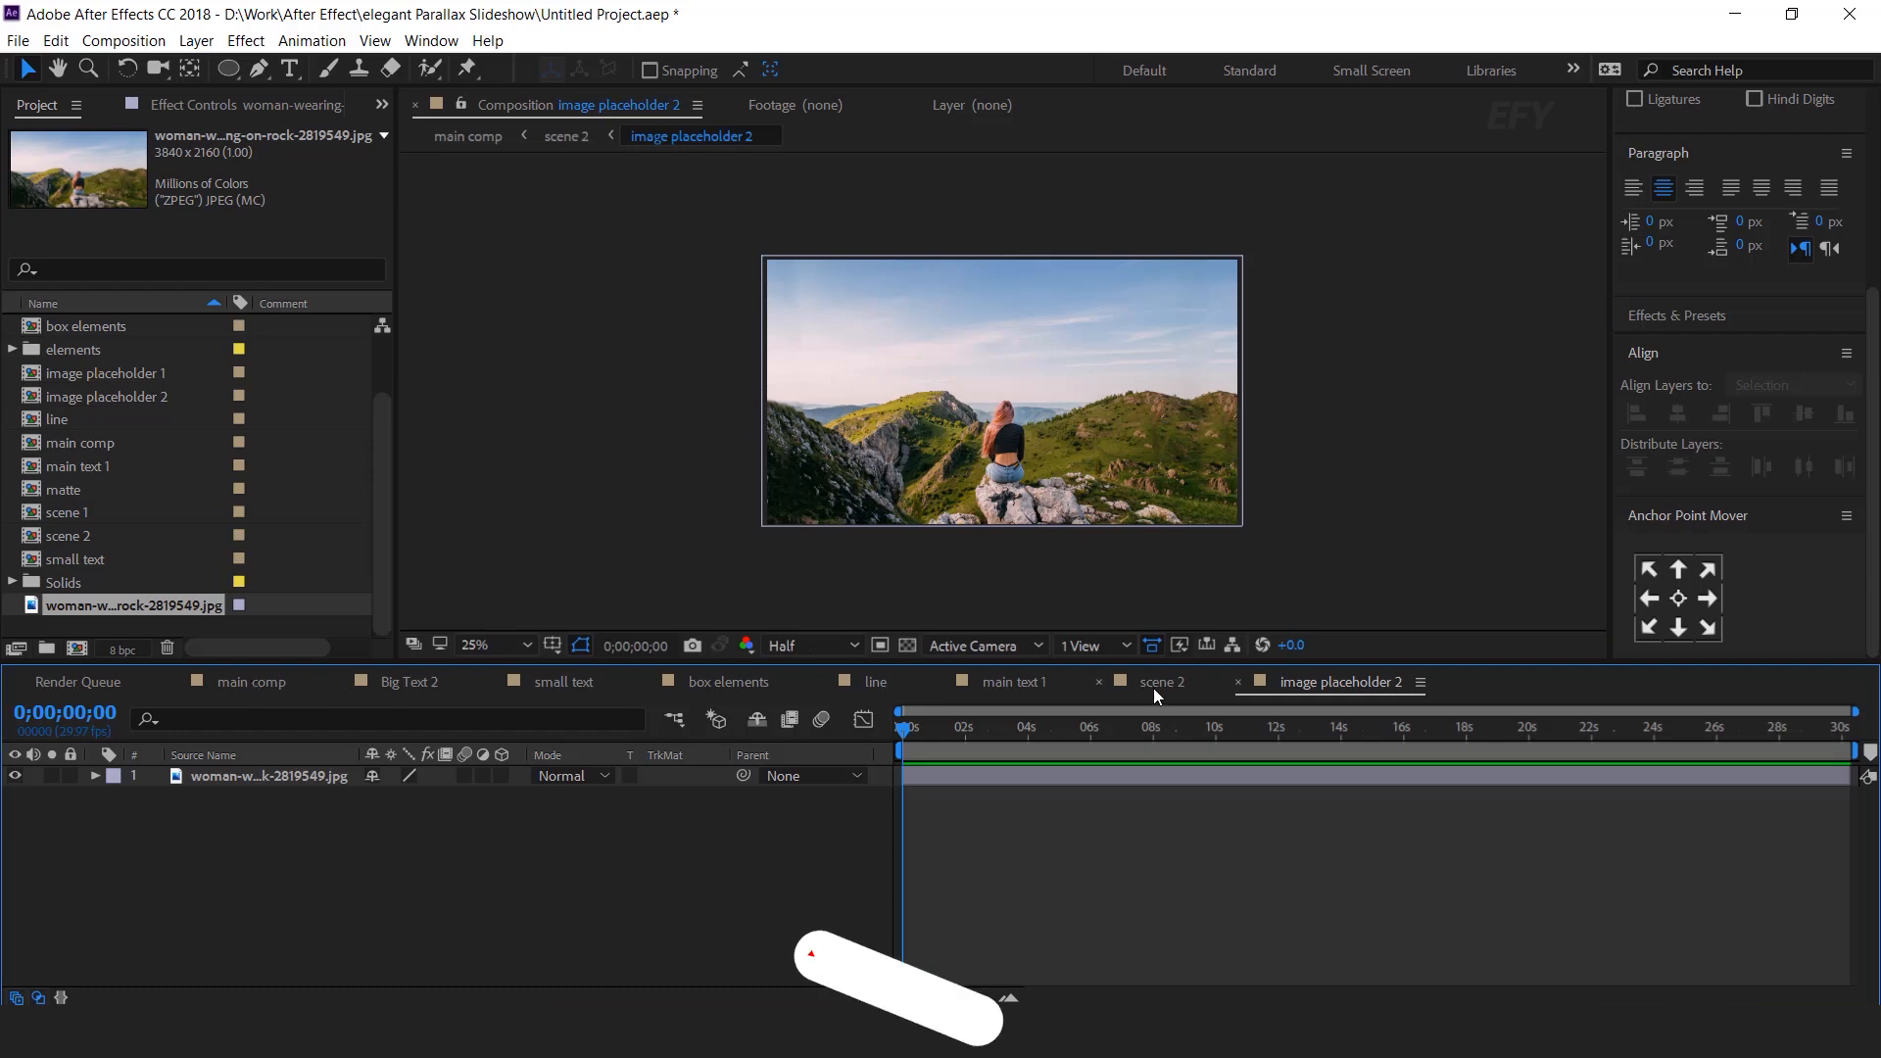
# Step: Replace scene 2's main text 1 layer with a duplicate composition, main text 2, and change its title to IN AFTER EFFECTS
pyautogui.click(1156, 684)
pyautogui.moveTo(906, 734); pyautogui.dragTo(965, 730)
pyautogui.scroll(7, 294, 843)
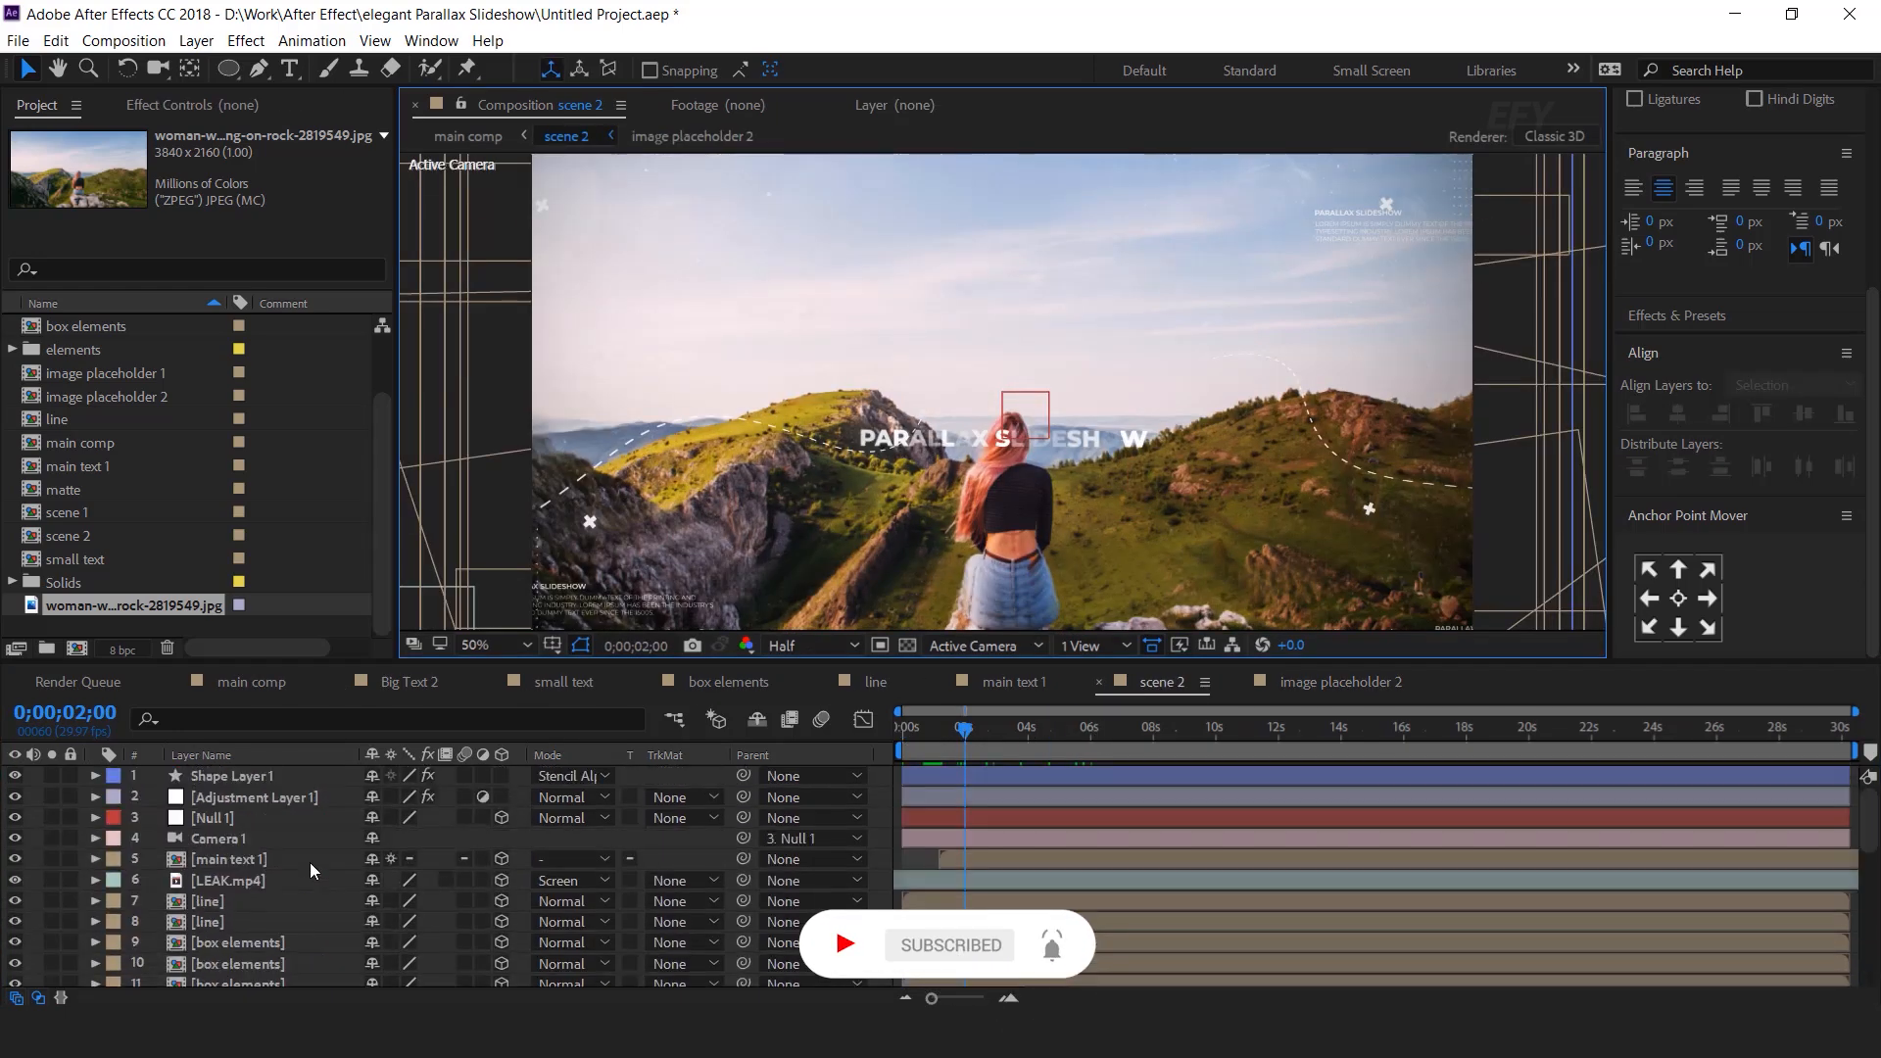
pyautogui.click(235, 859)
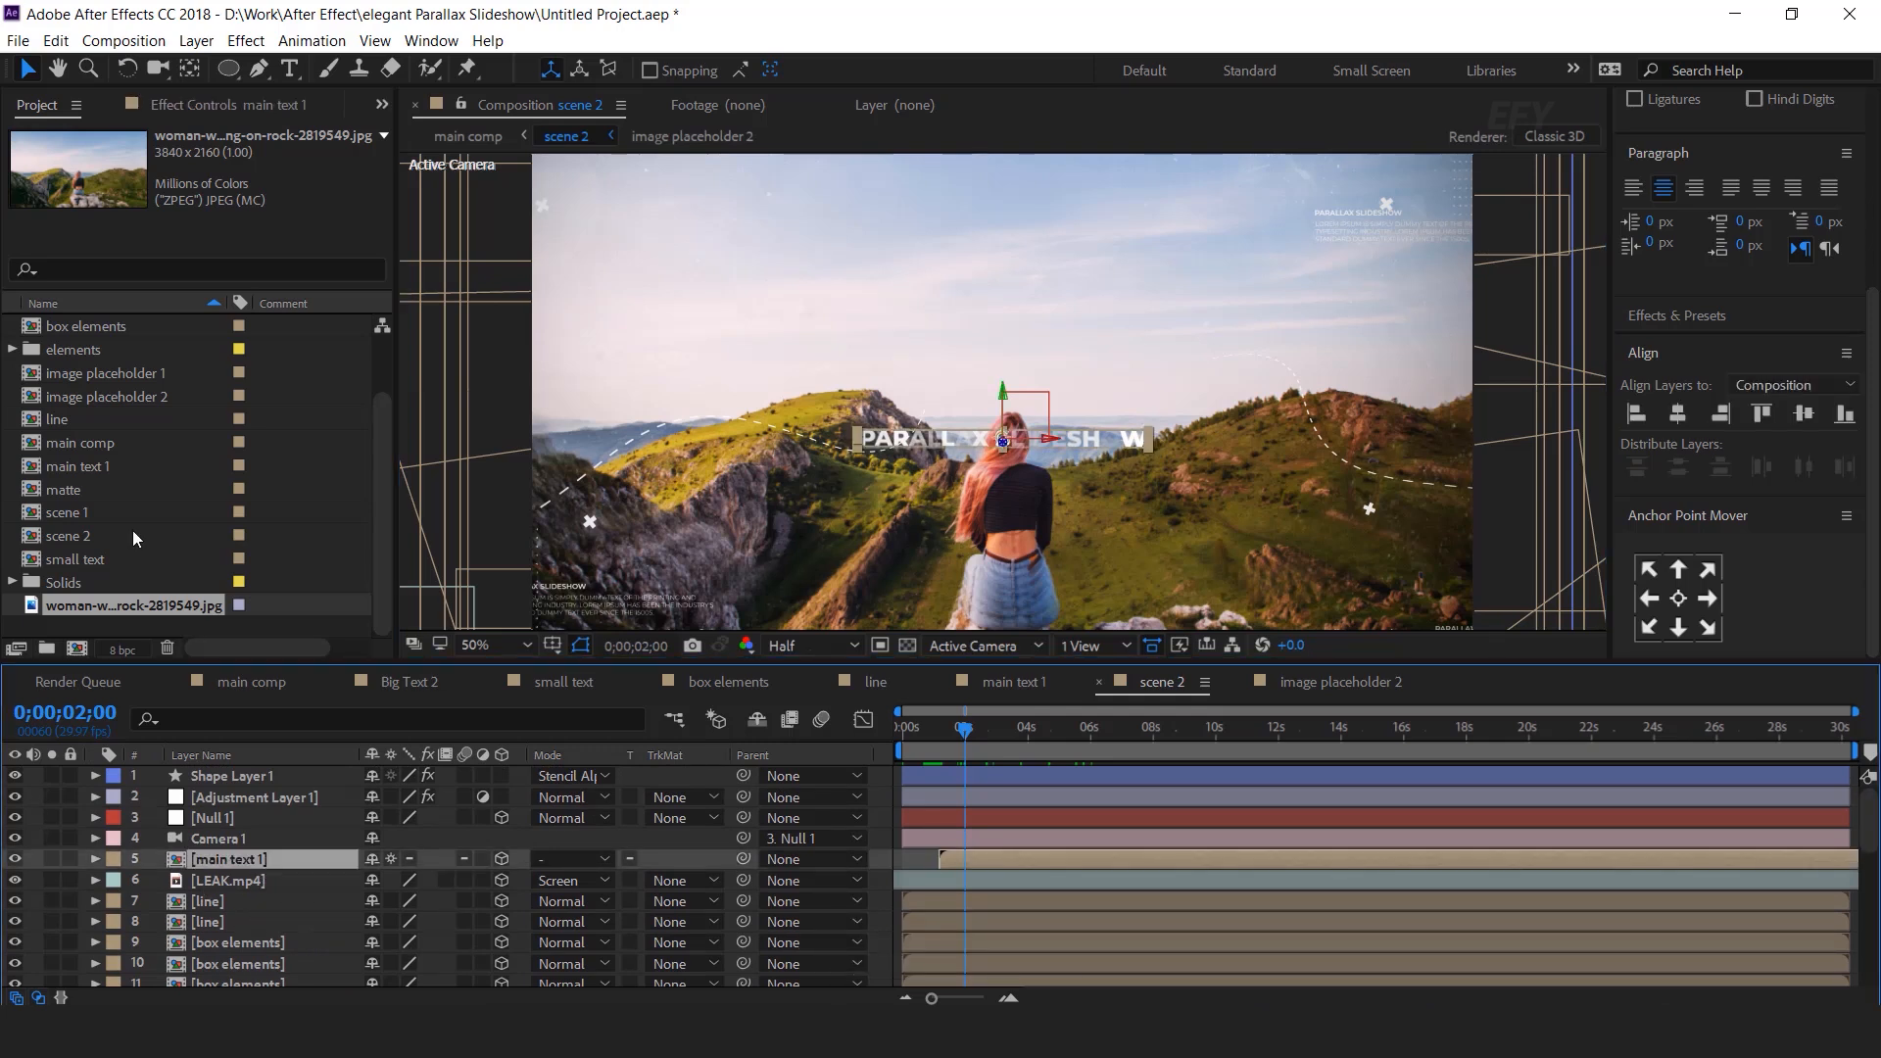
pyautogui.click(103, 466)
pyautogui.hotkey('ctrl', 'd')
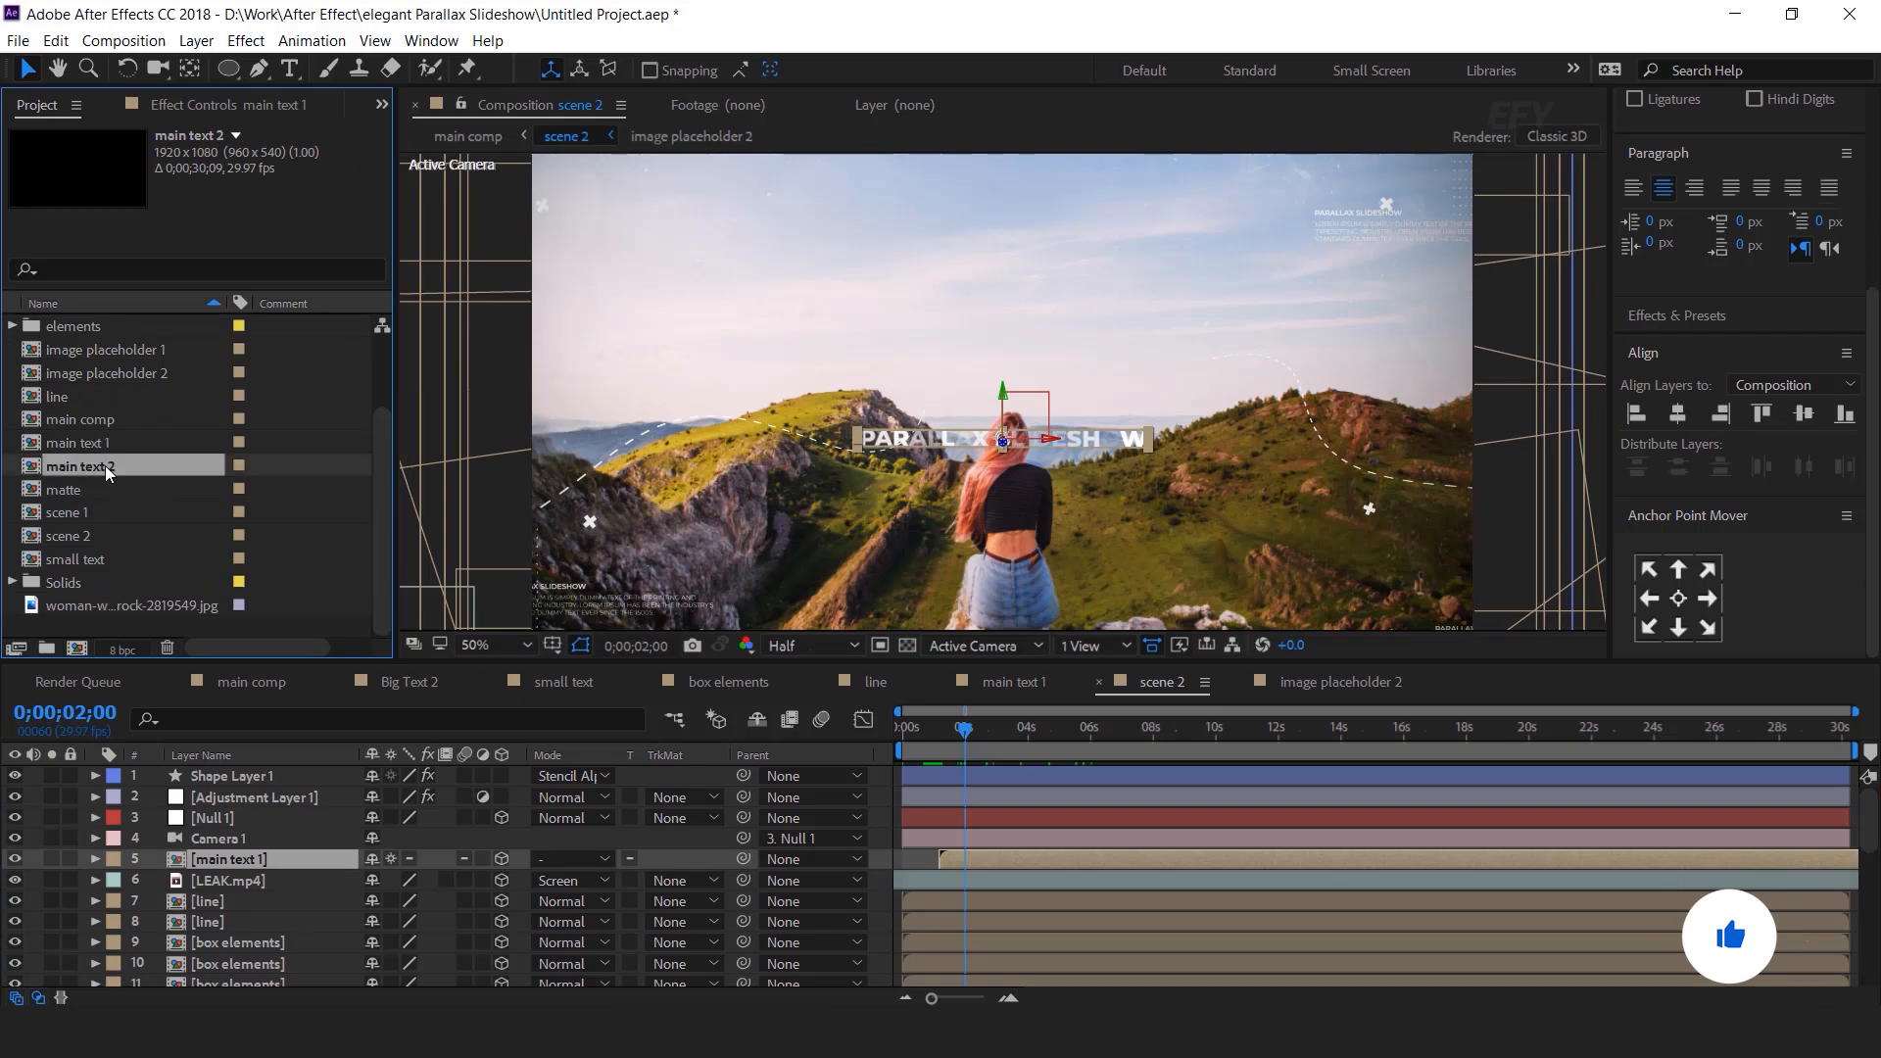
pyautogui.moveTo(241, 862); pyautogui.dragTo(241, 861)
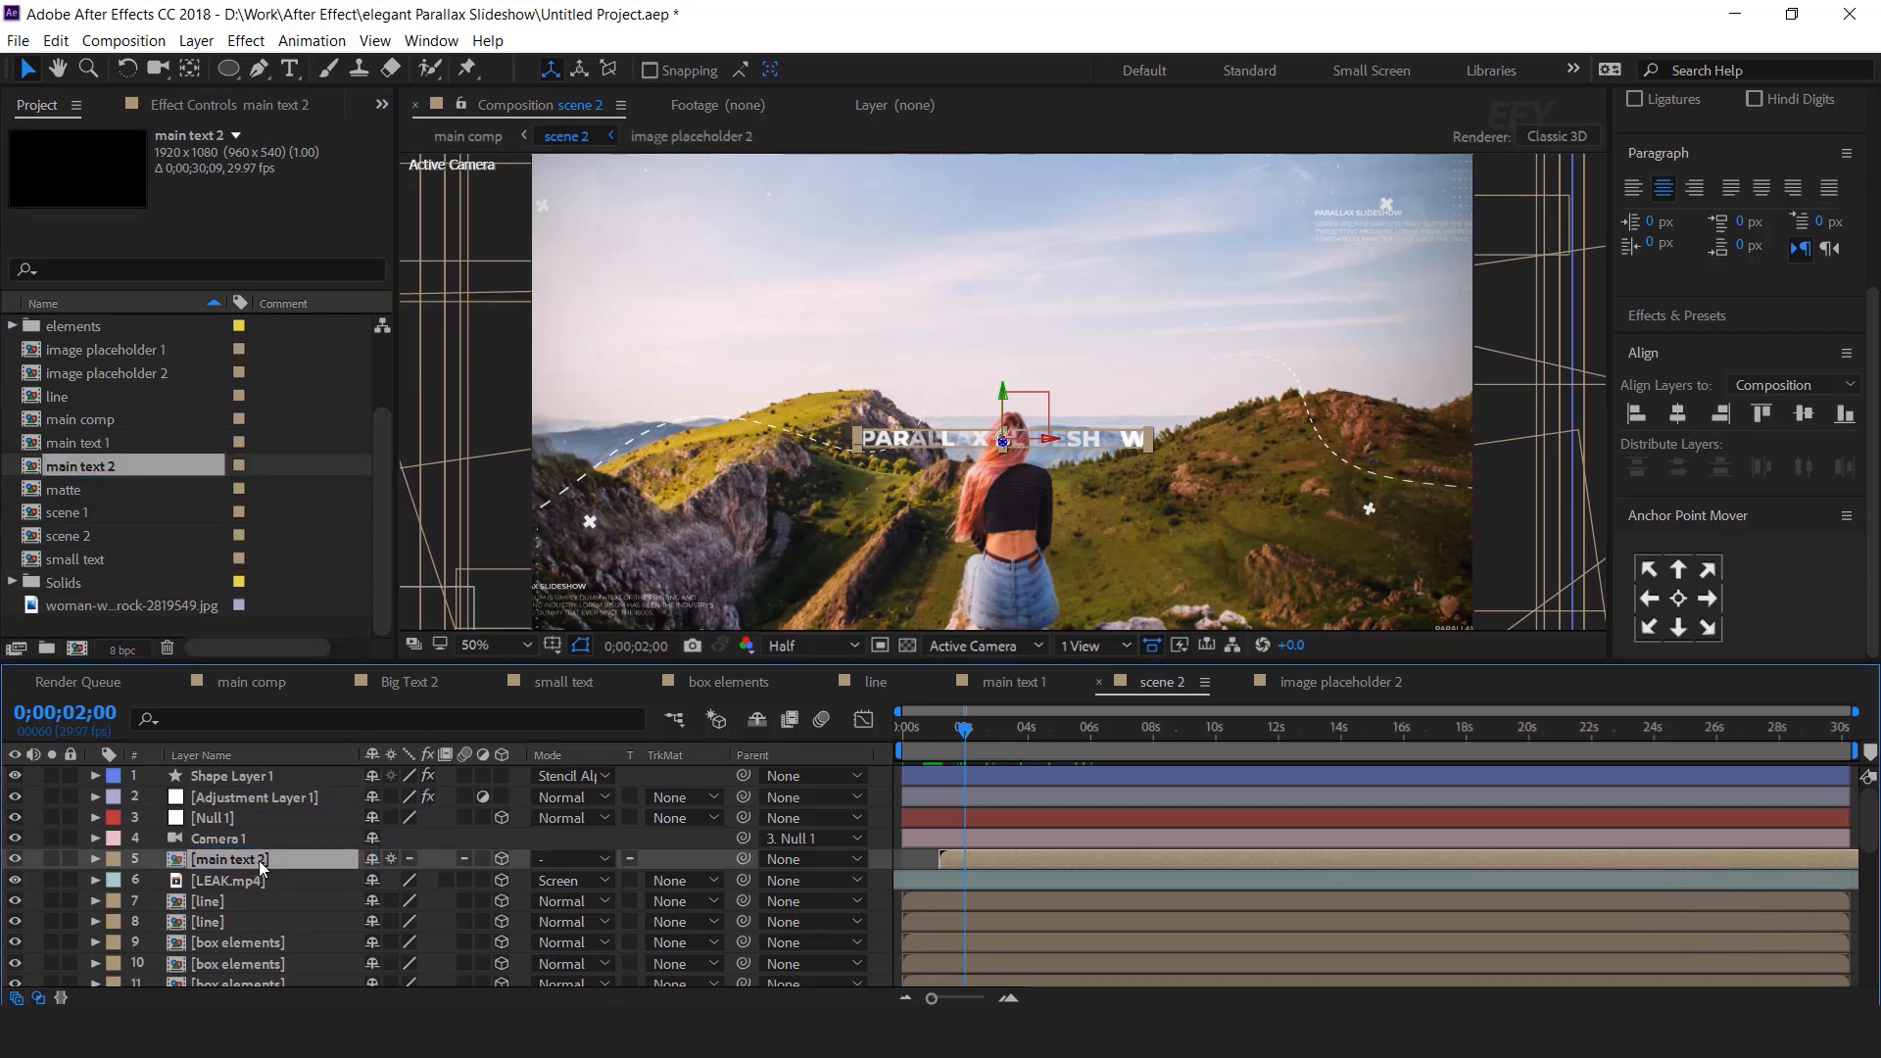
pyautogui.doubleClick(258, 861)
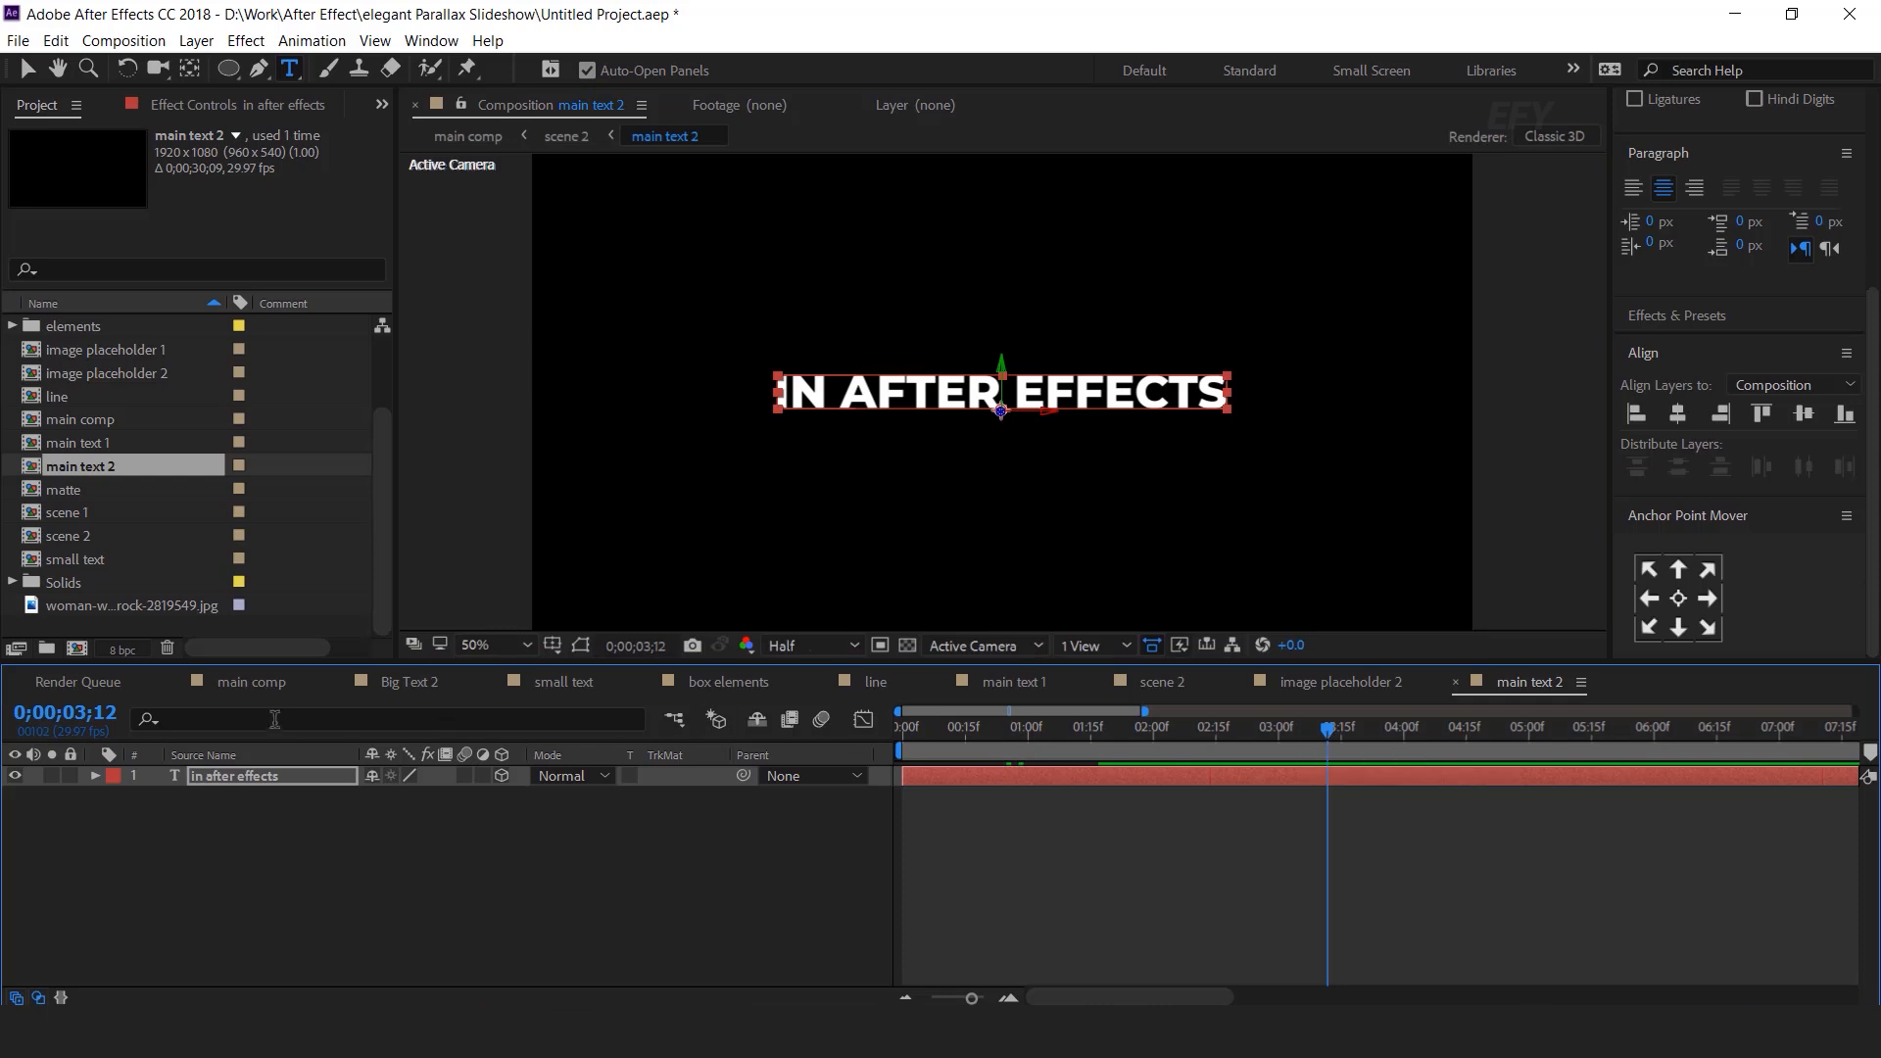
# Step: Preview the change from scene 1 to scene 2 in main comp, starting at 0;00;04;23
pyautogui.click(251, 682)
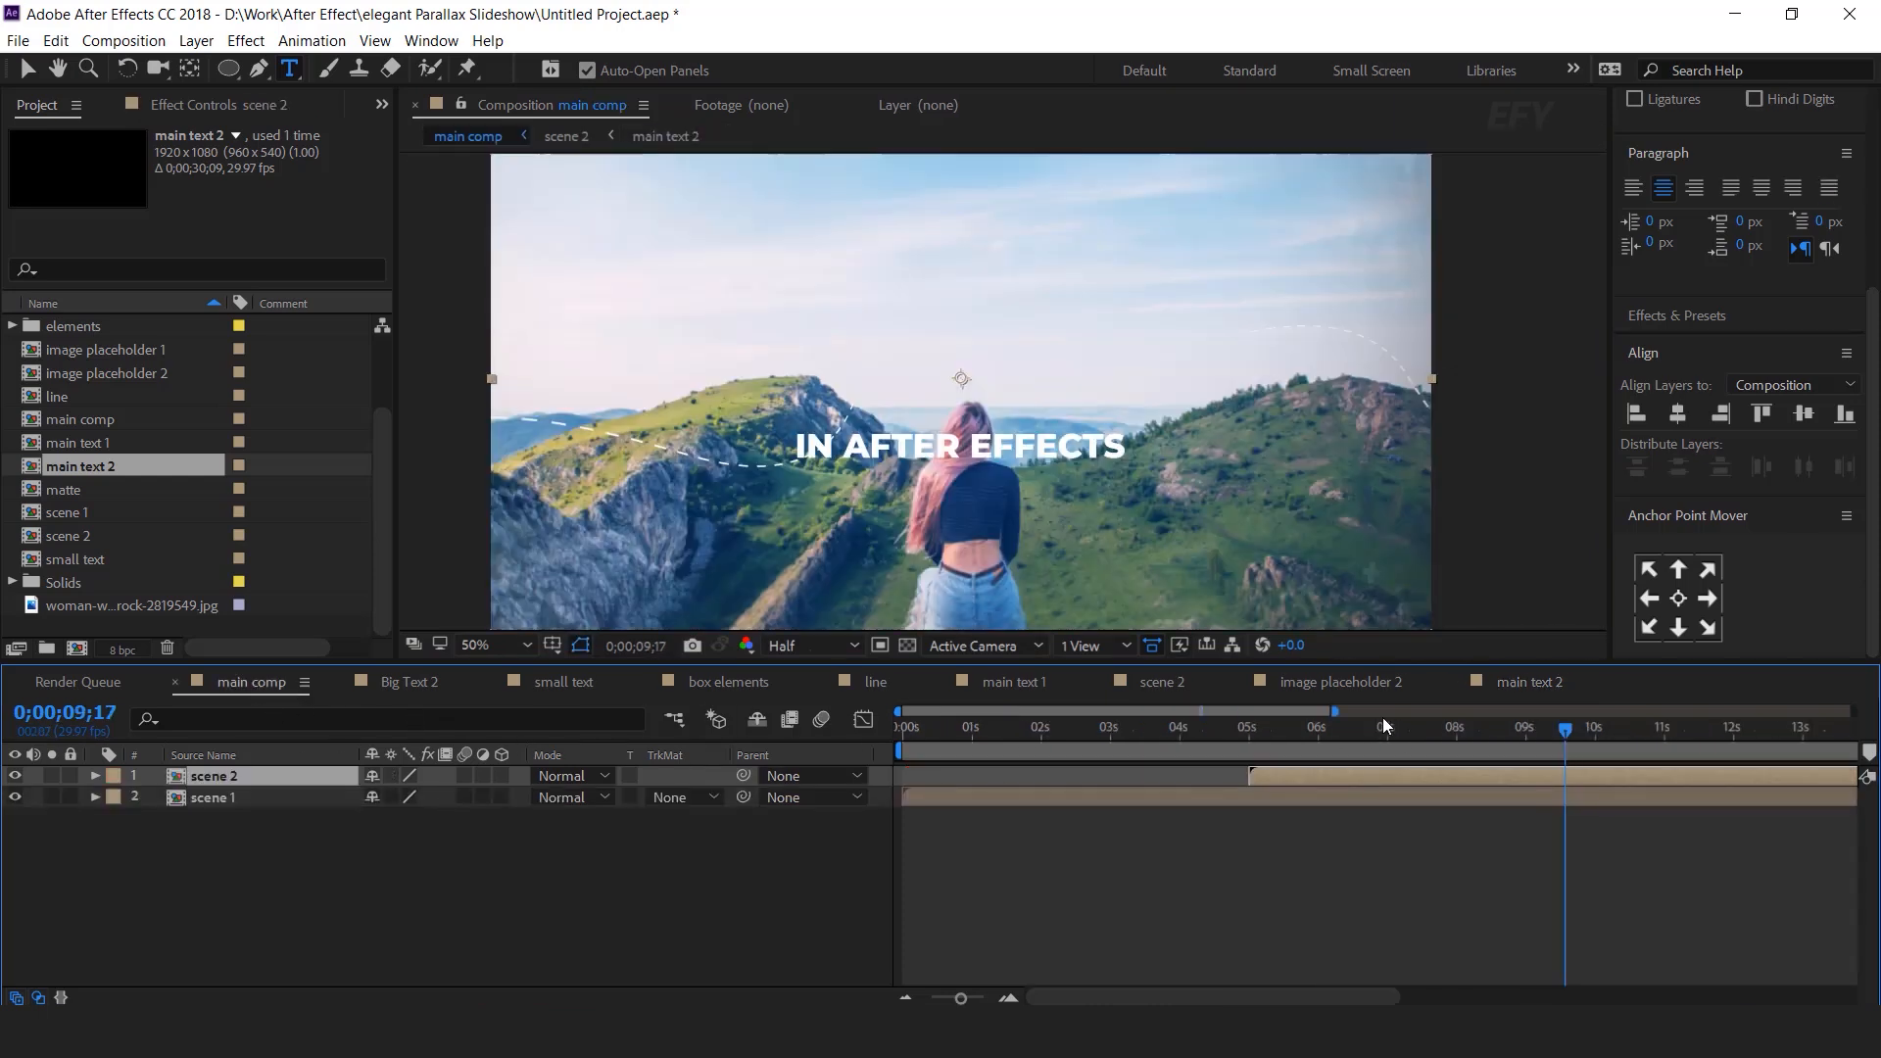
pyautogui.click(1249, 732)
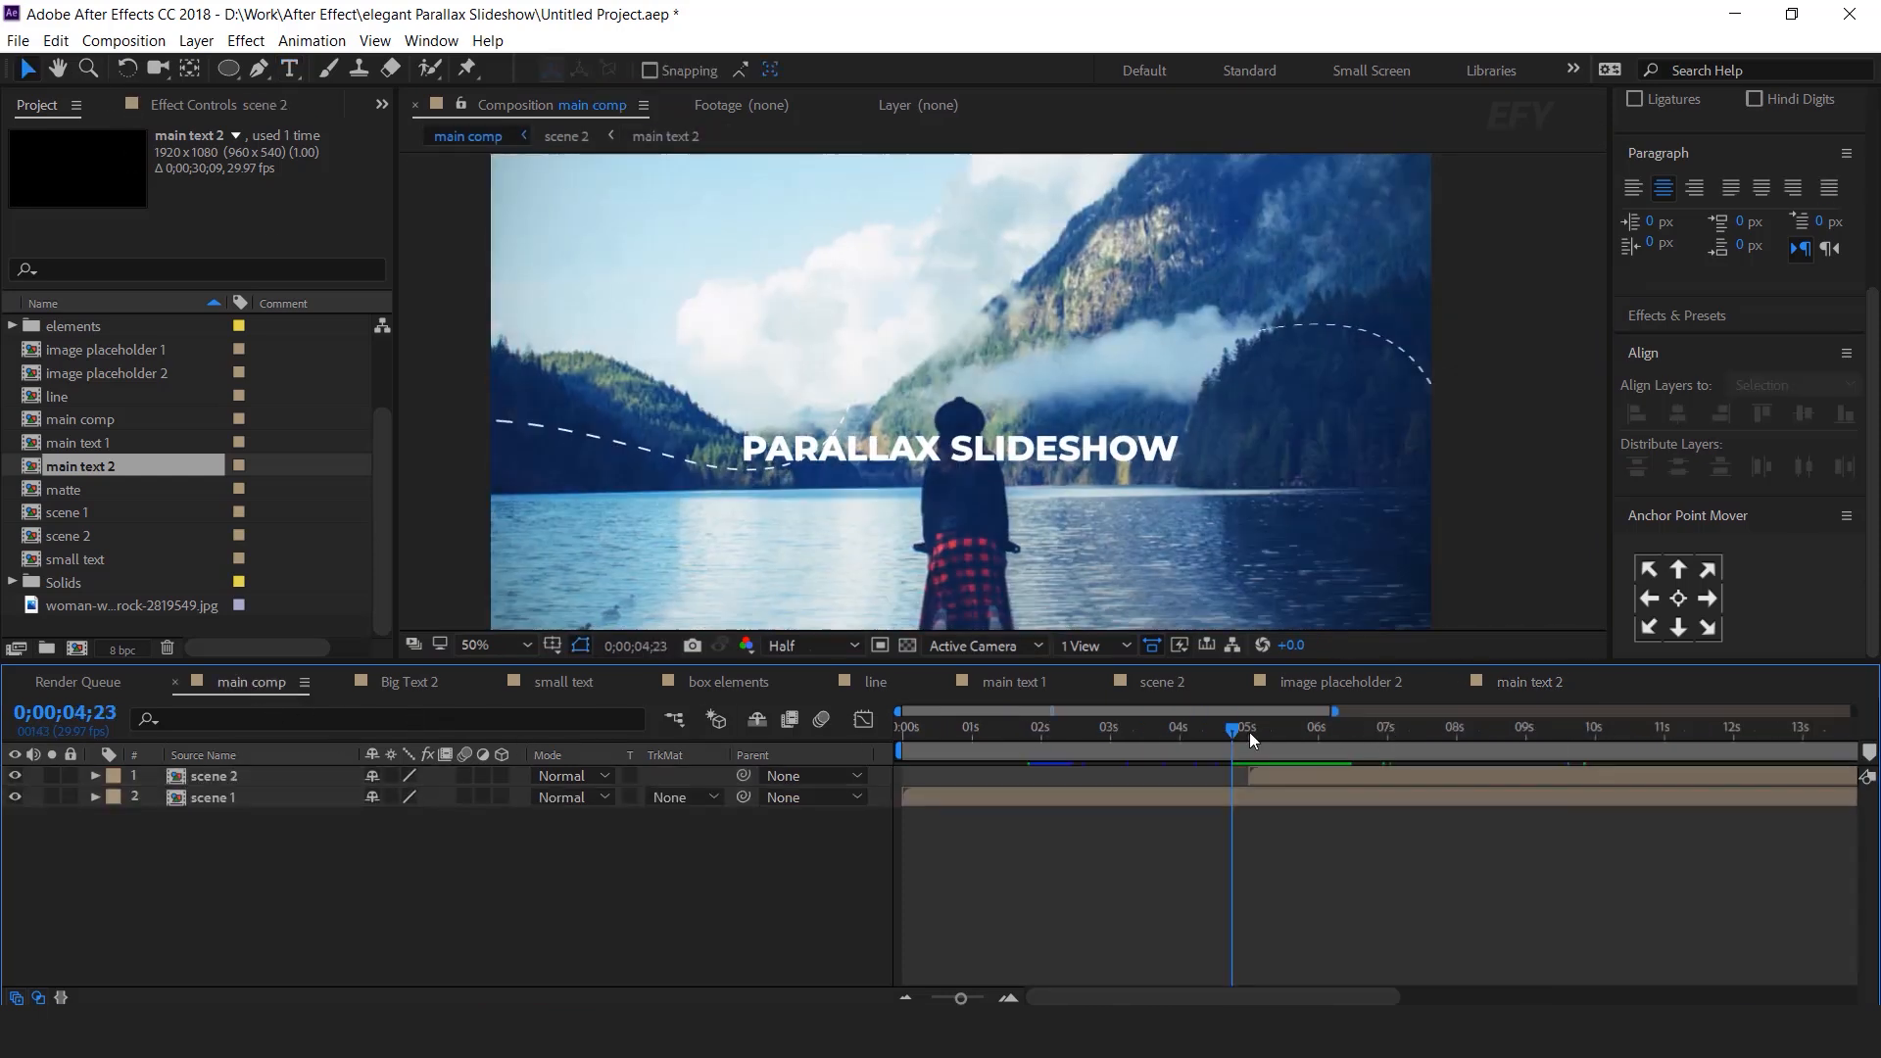
pyautogui.press('v')
pyautogui.press('space')
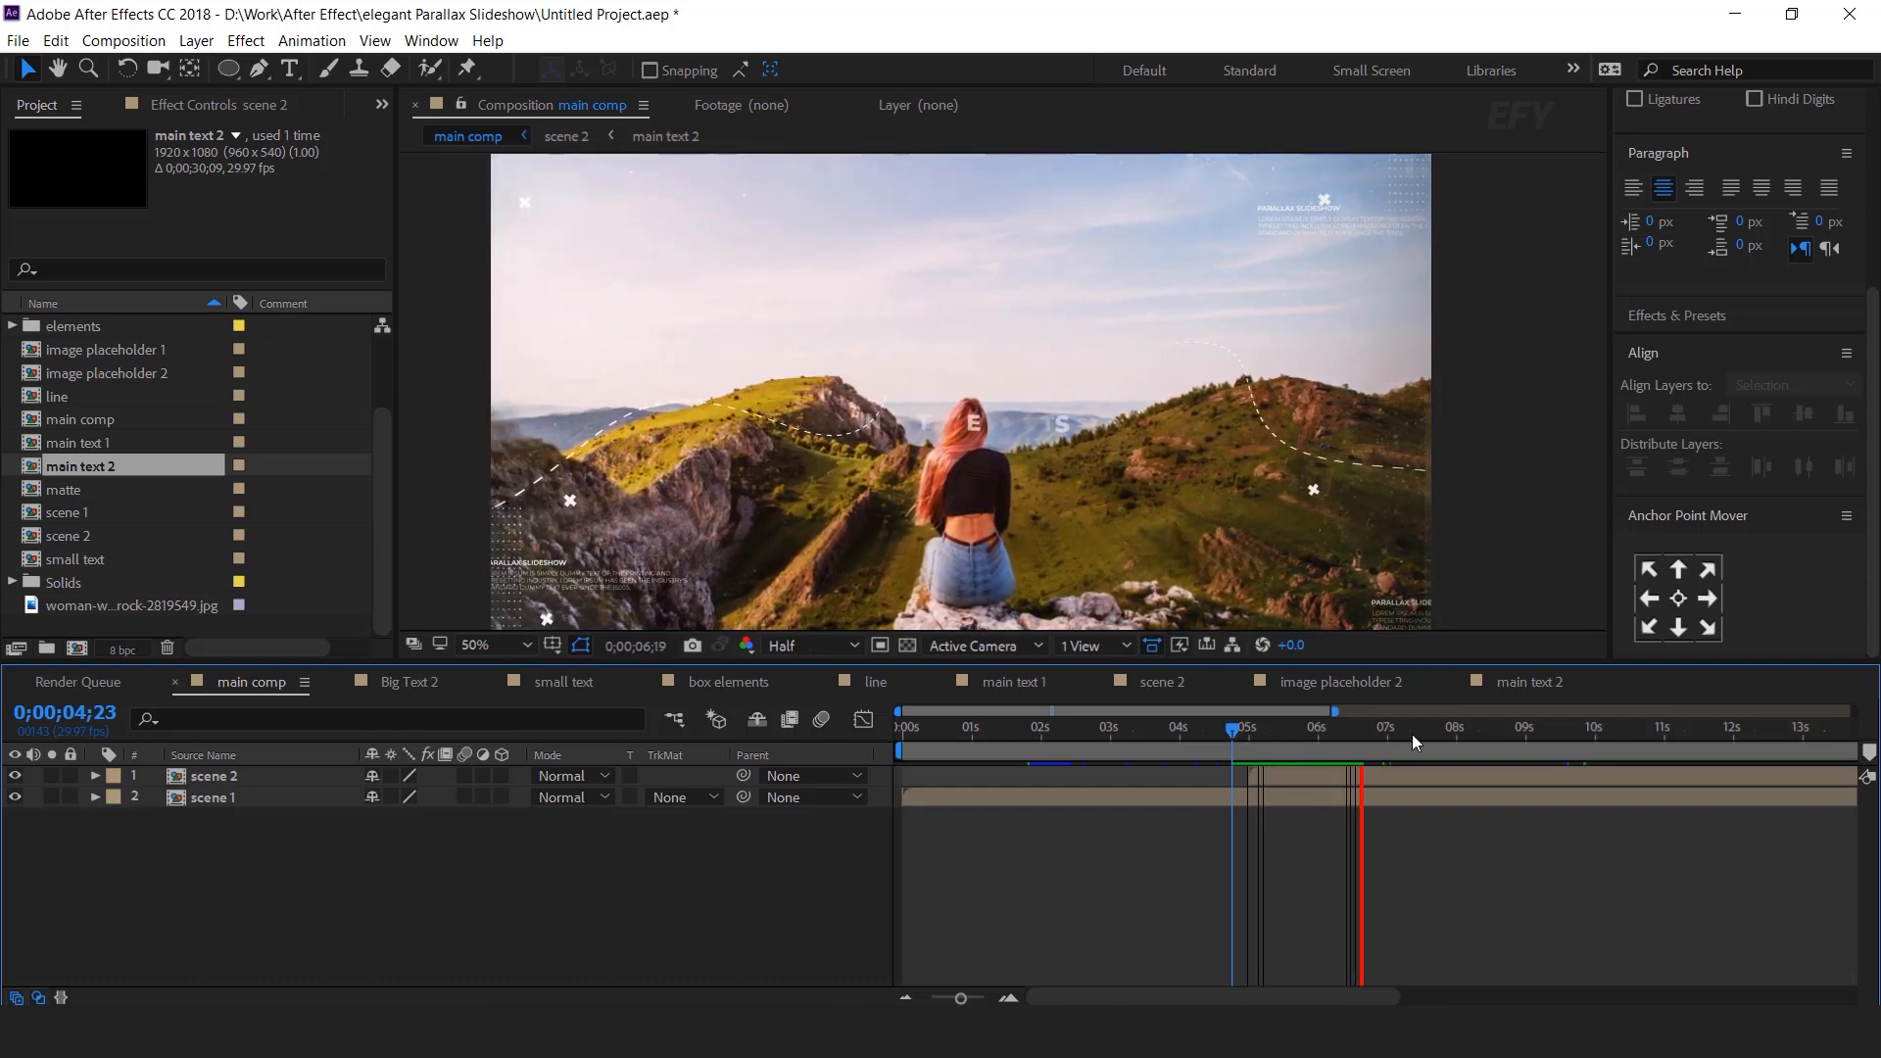
pyautogui.click(1485, 731)
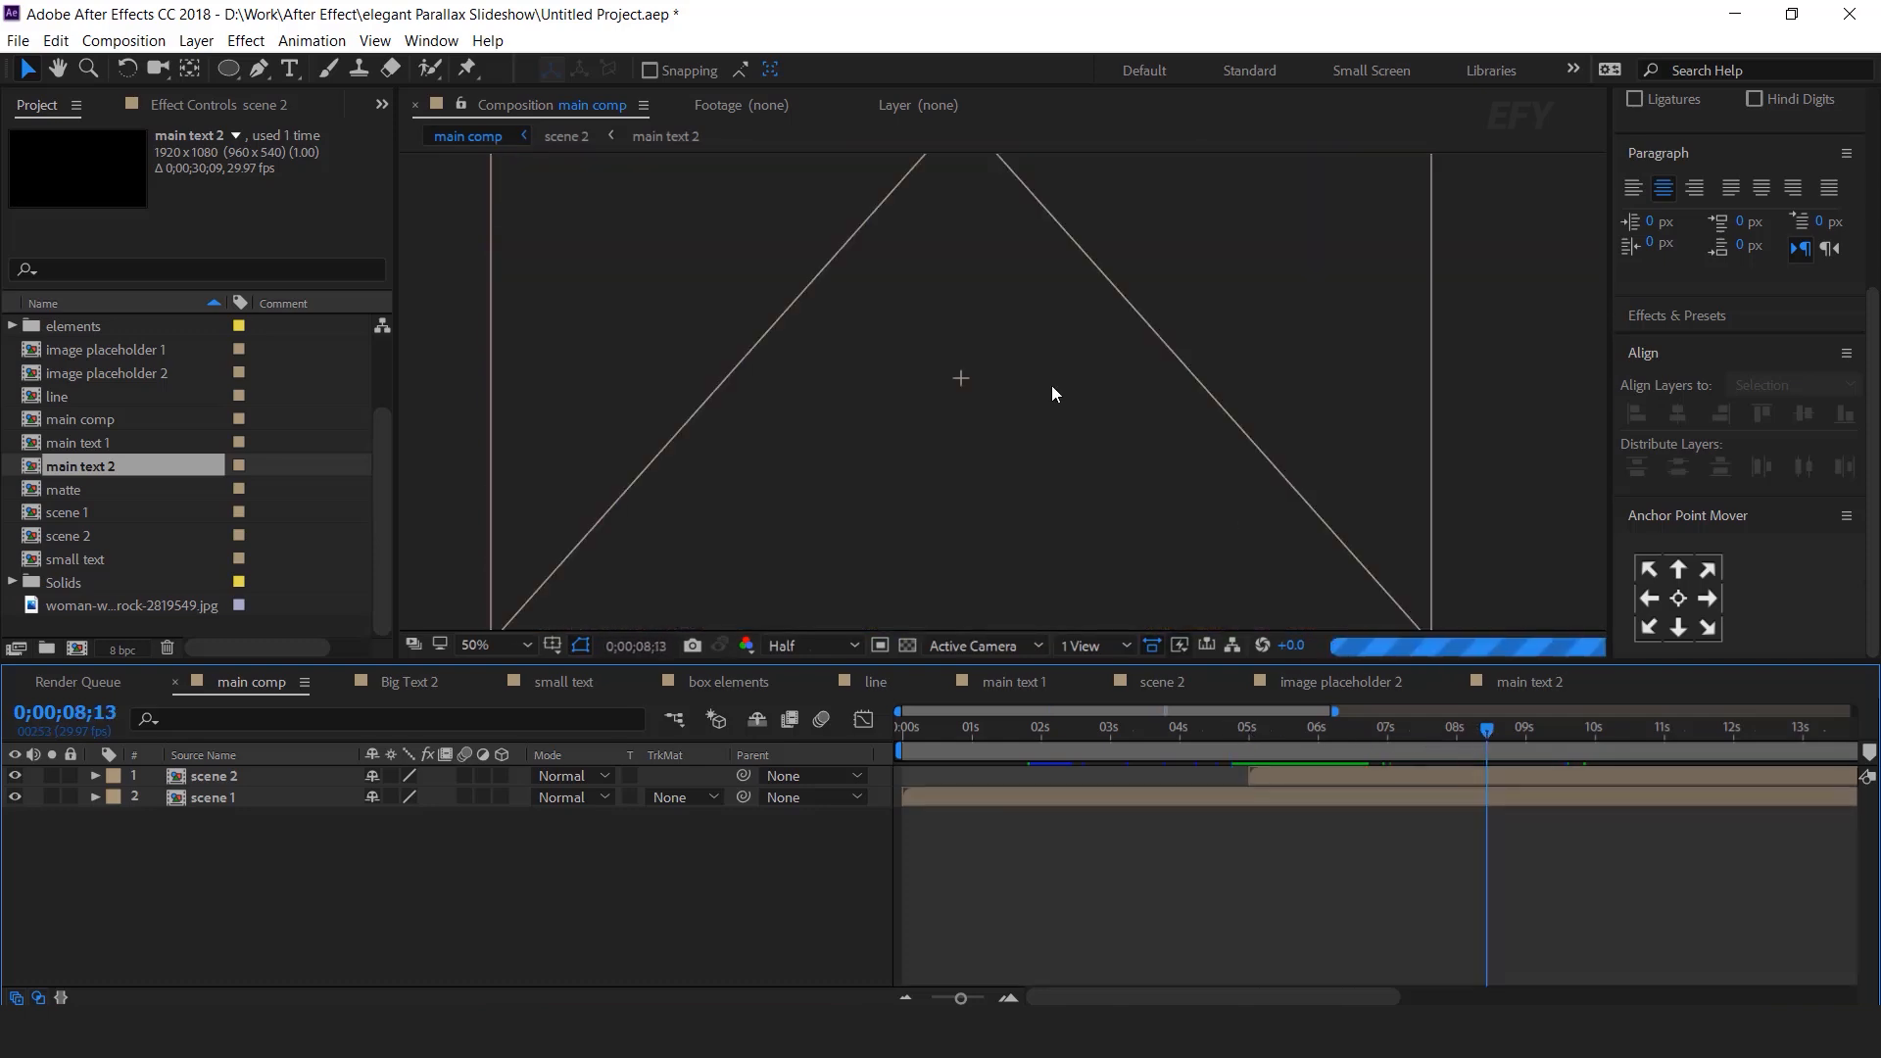
# Step: Add a black 1920 x 1080 px solid above the scene layers in main comp
pyautogui.scroll(-2, 985, 392)
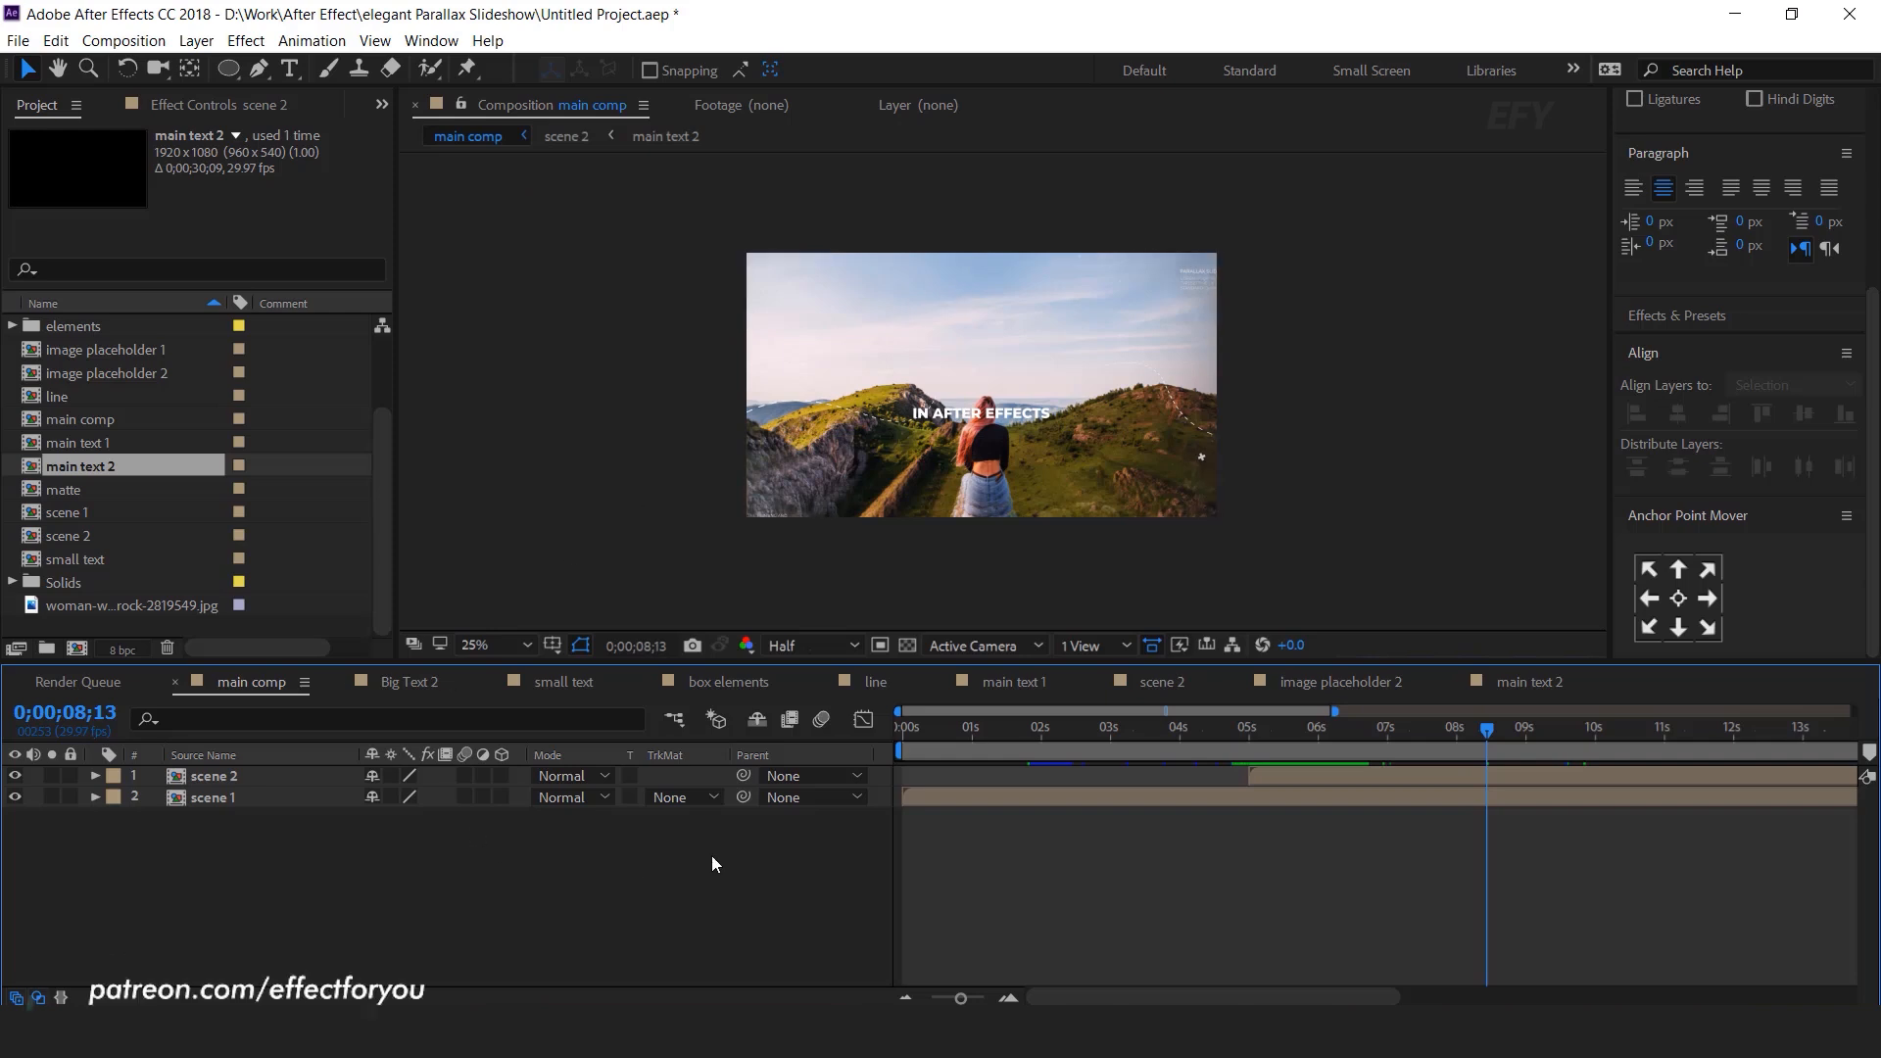
pyautogui.rightClick(779, 869)
pyautogui.moveTo(828, 639)
pyautogui.click(1178, 690)
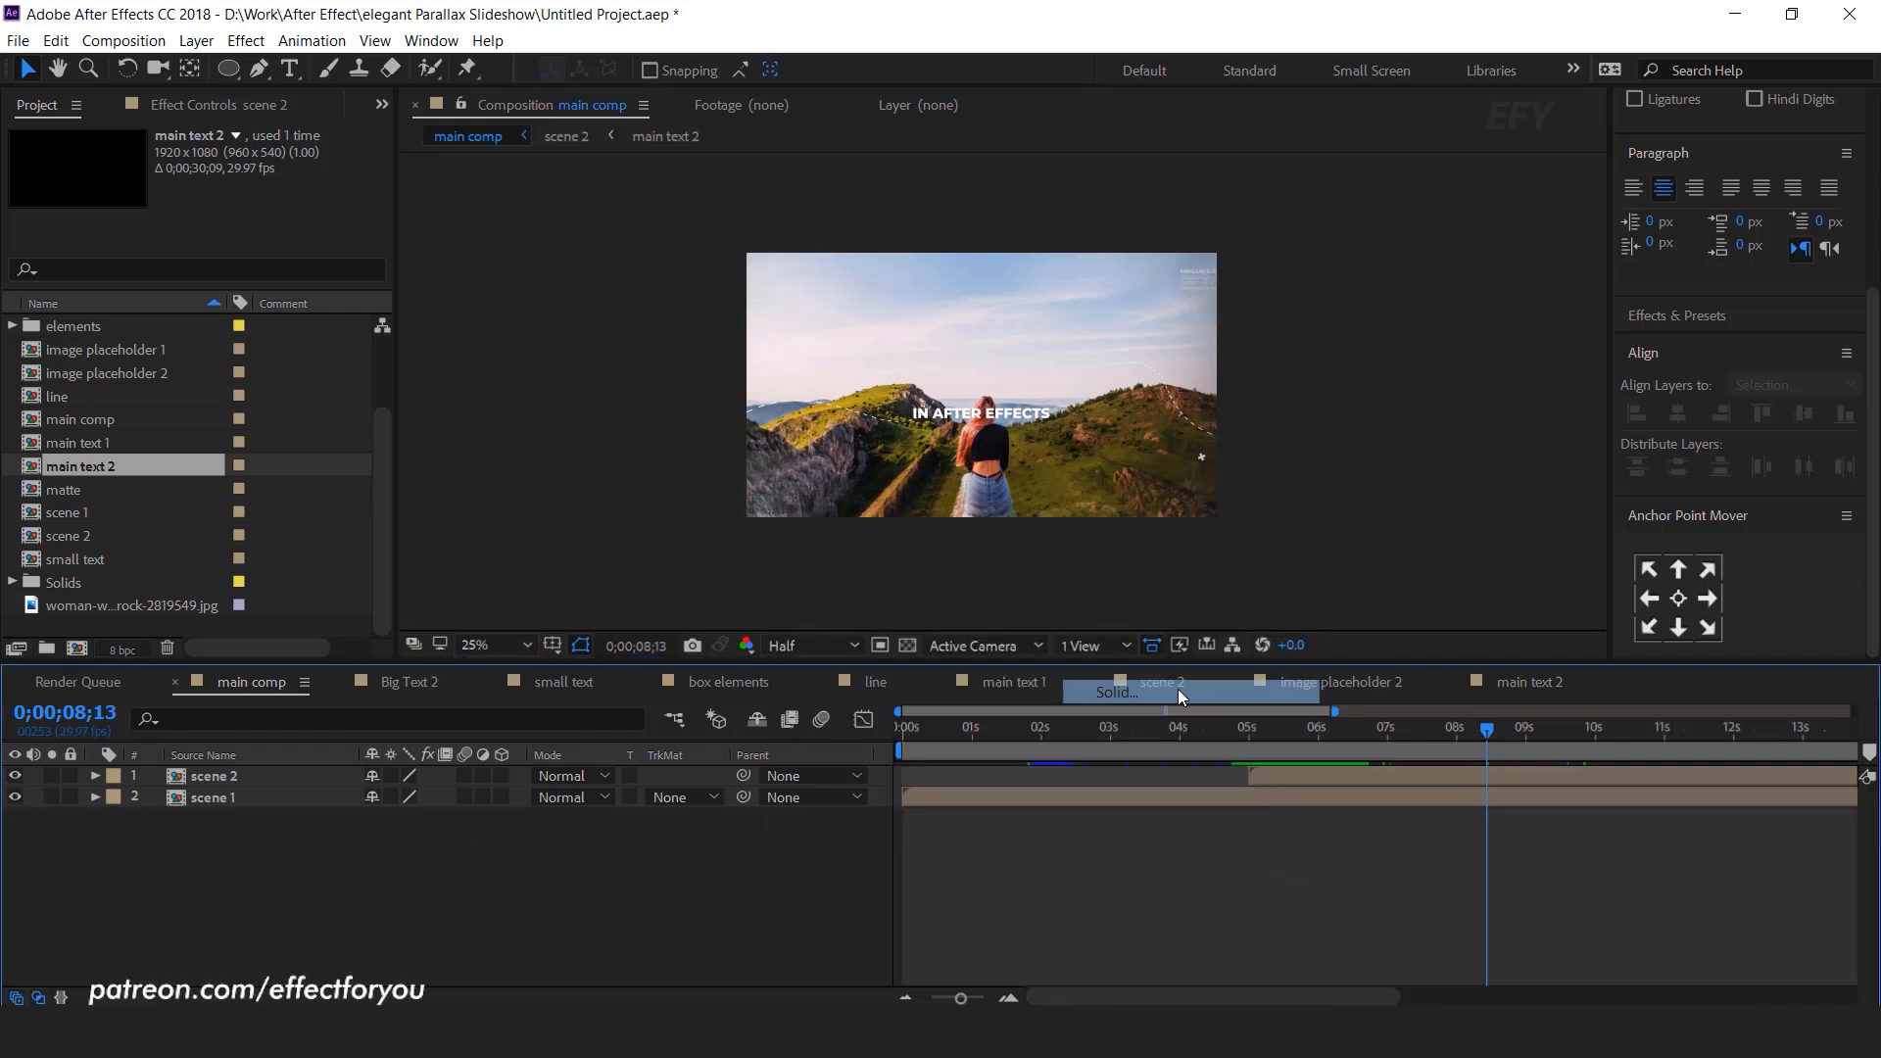
pyautogui.click(929, 627)
pyautogui.click(72, 541)
pyautogui.click(609, 236)
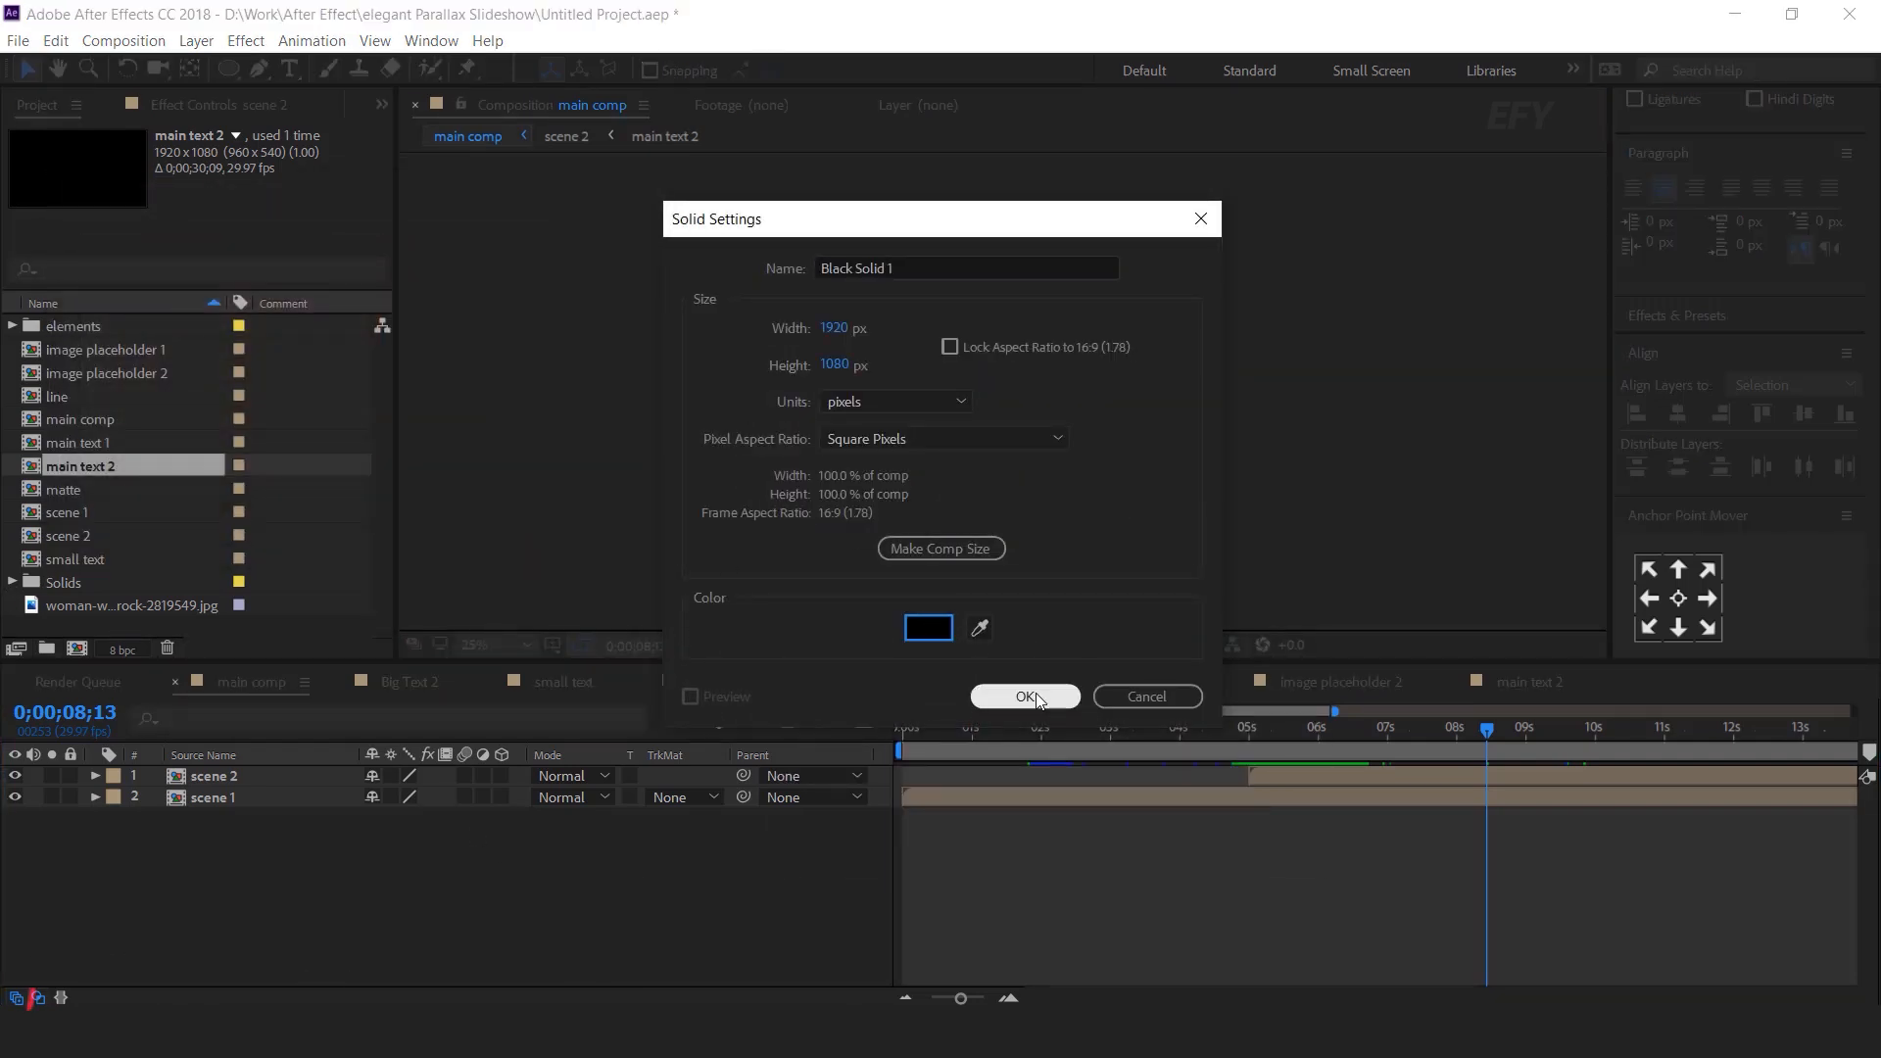
pyautogui.click(1023, 696)
# Step: Apply the CC Jaws effect to the black solid
pyautogui.hotkey('ctrl', 'space')
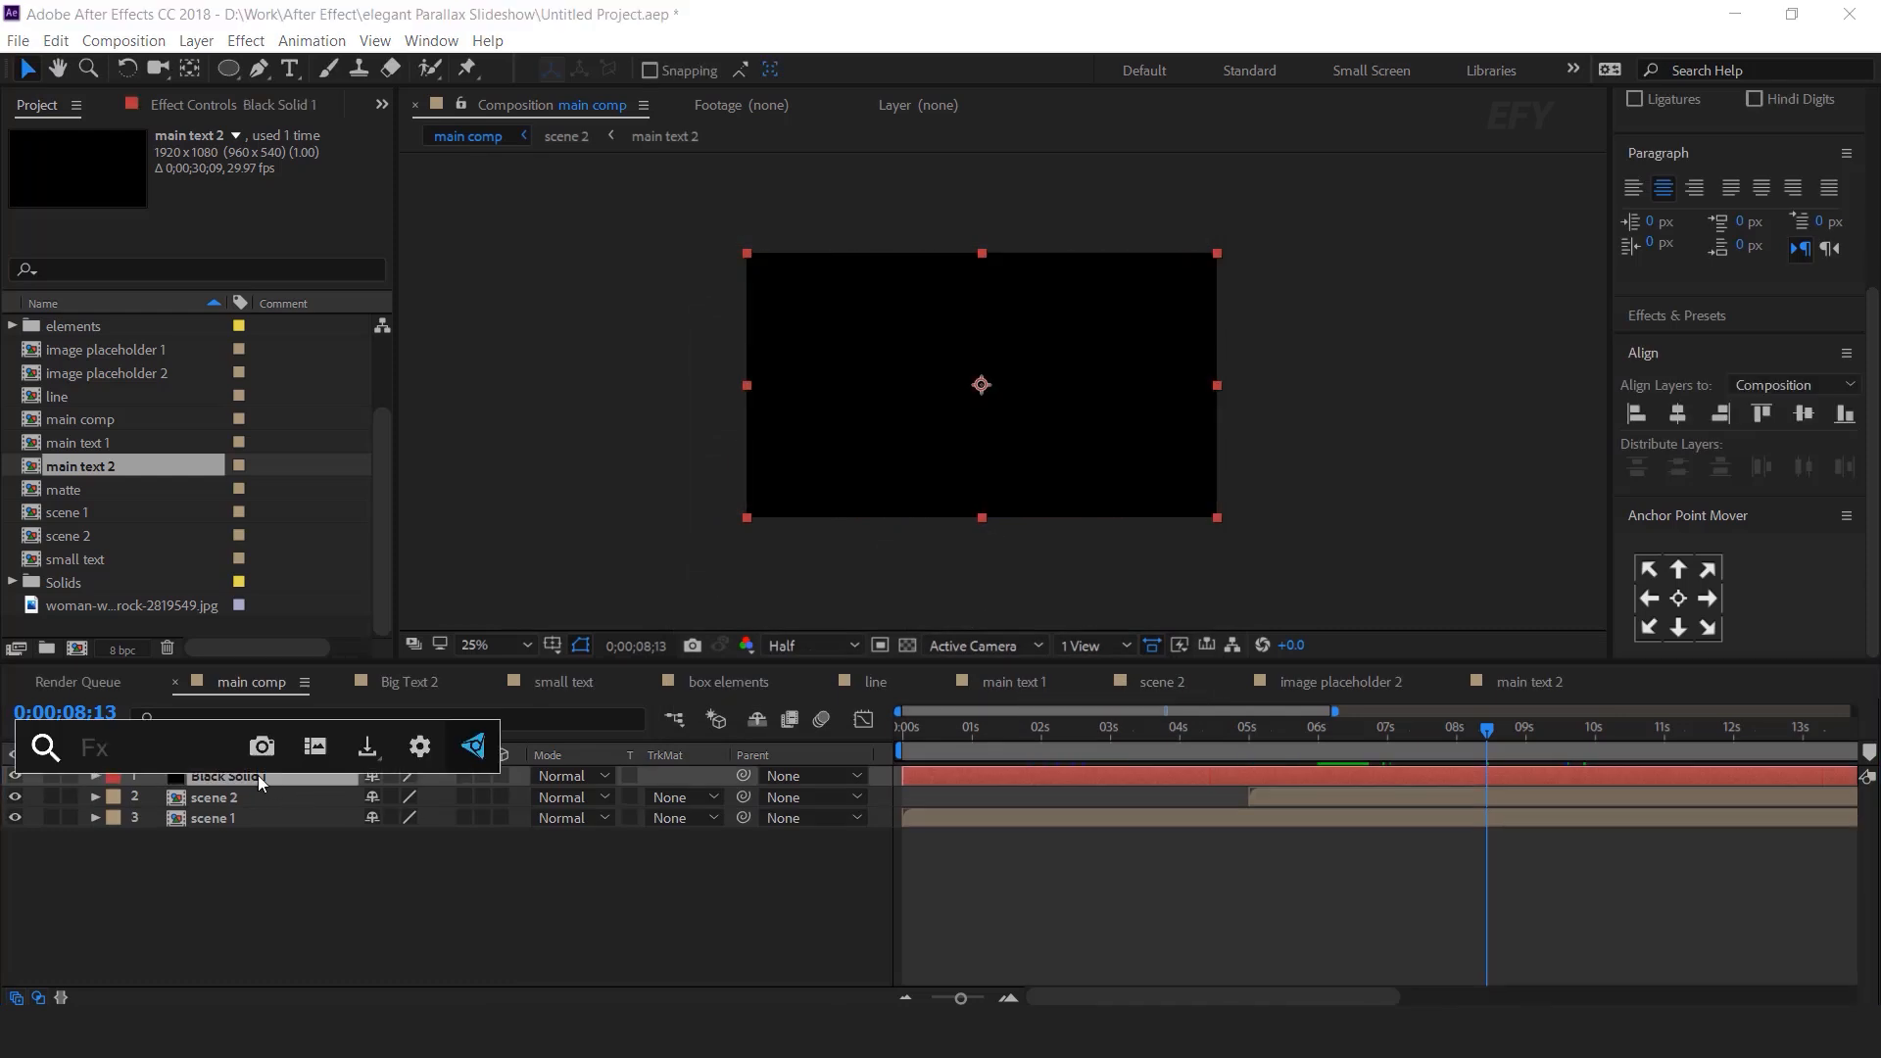
pyautogui.write('cc ja')
pyautogui.click(114, 817)
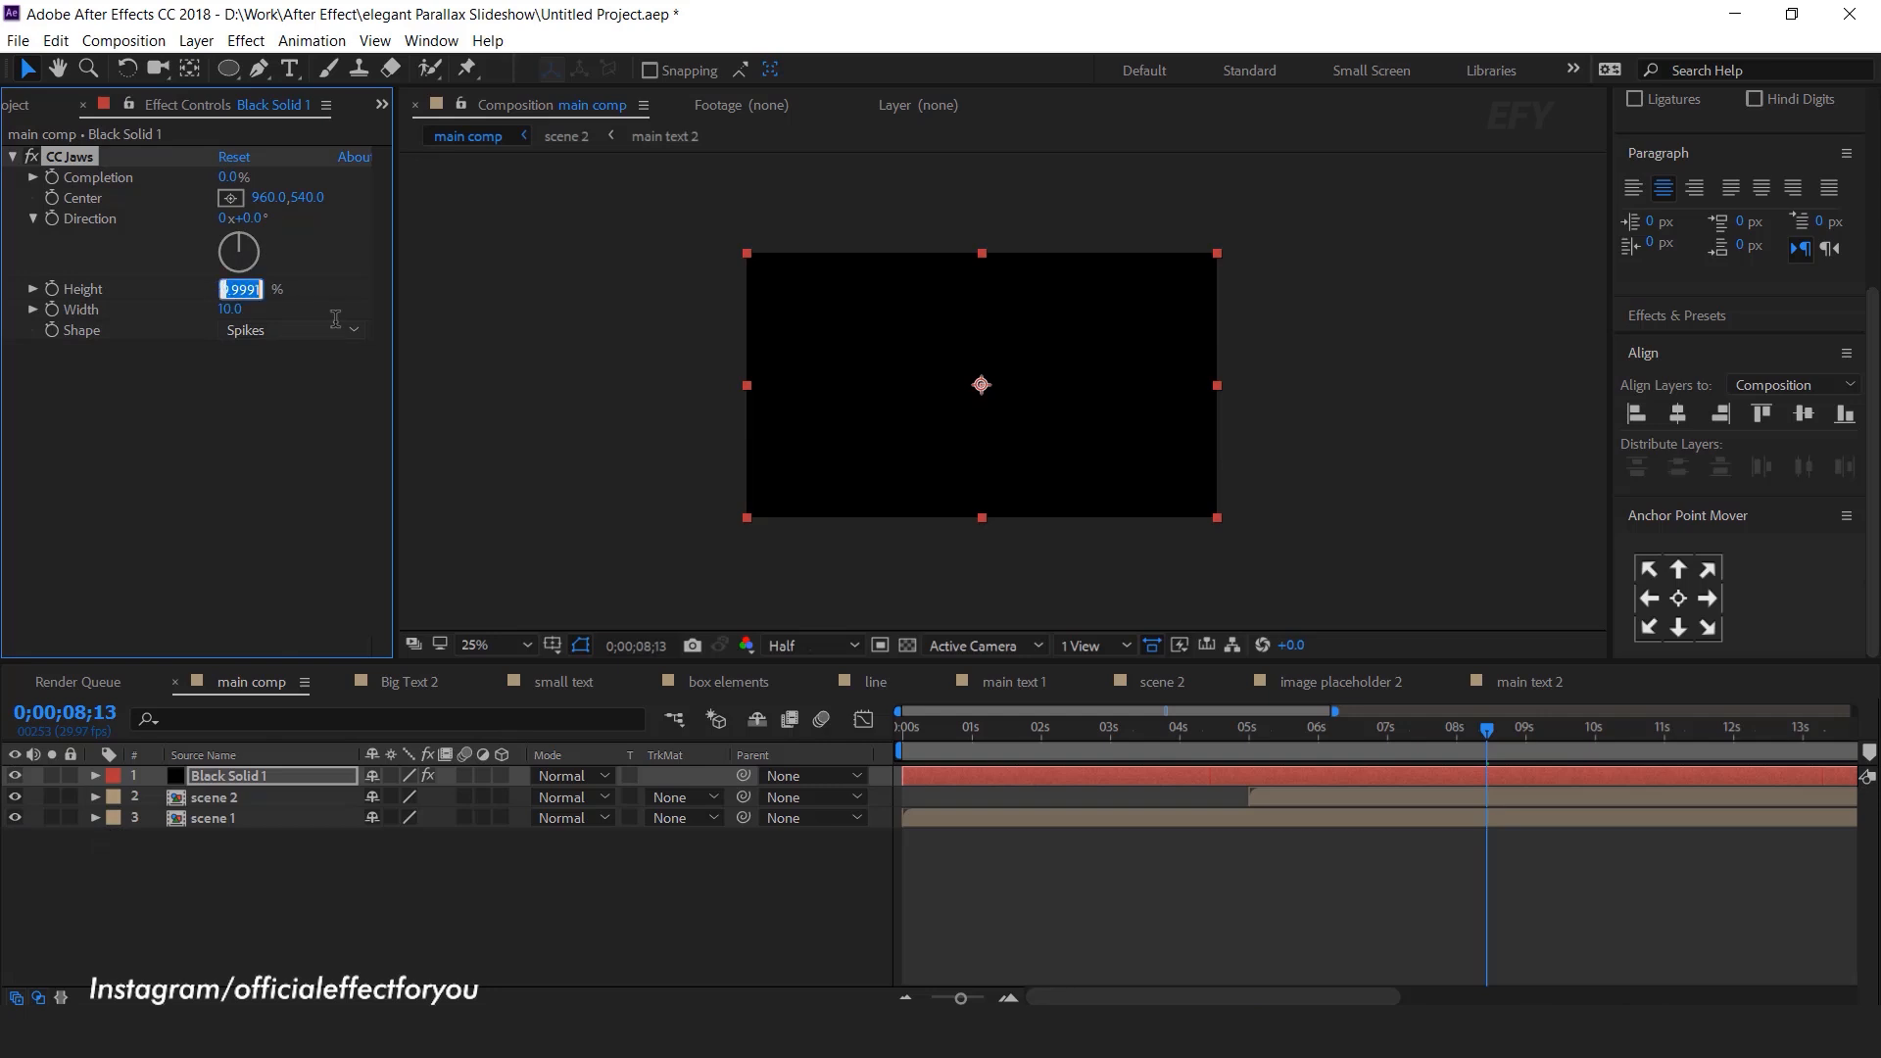
# Step: Set CC Jaws to Height 0%, Width 20, Shape Block and Completion 75% to form letterbox bars
pyautogui.write('0')
pyautogui.press('Return')
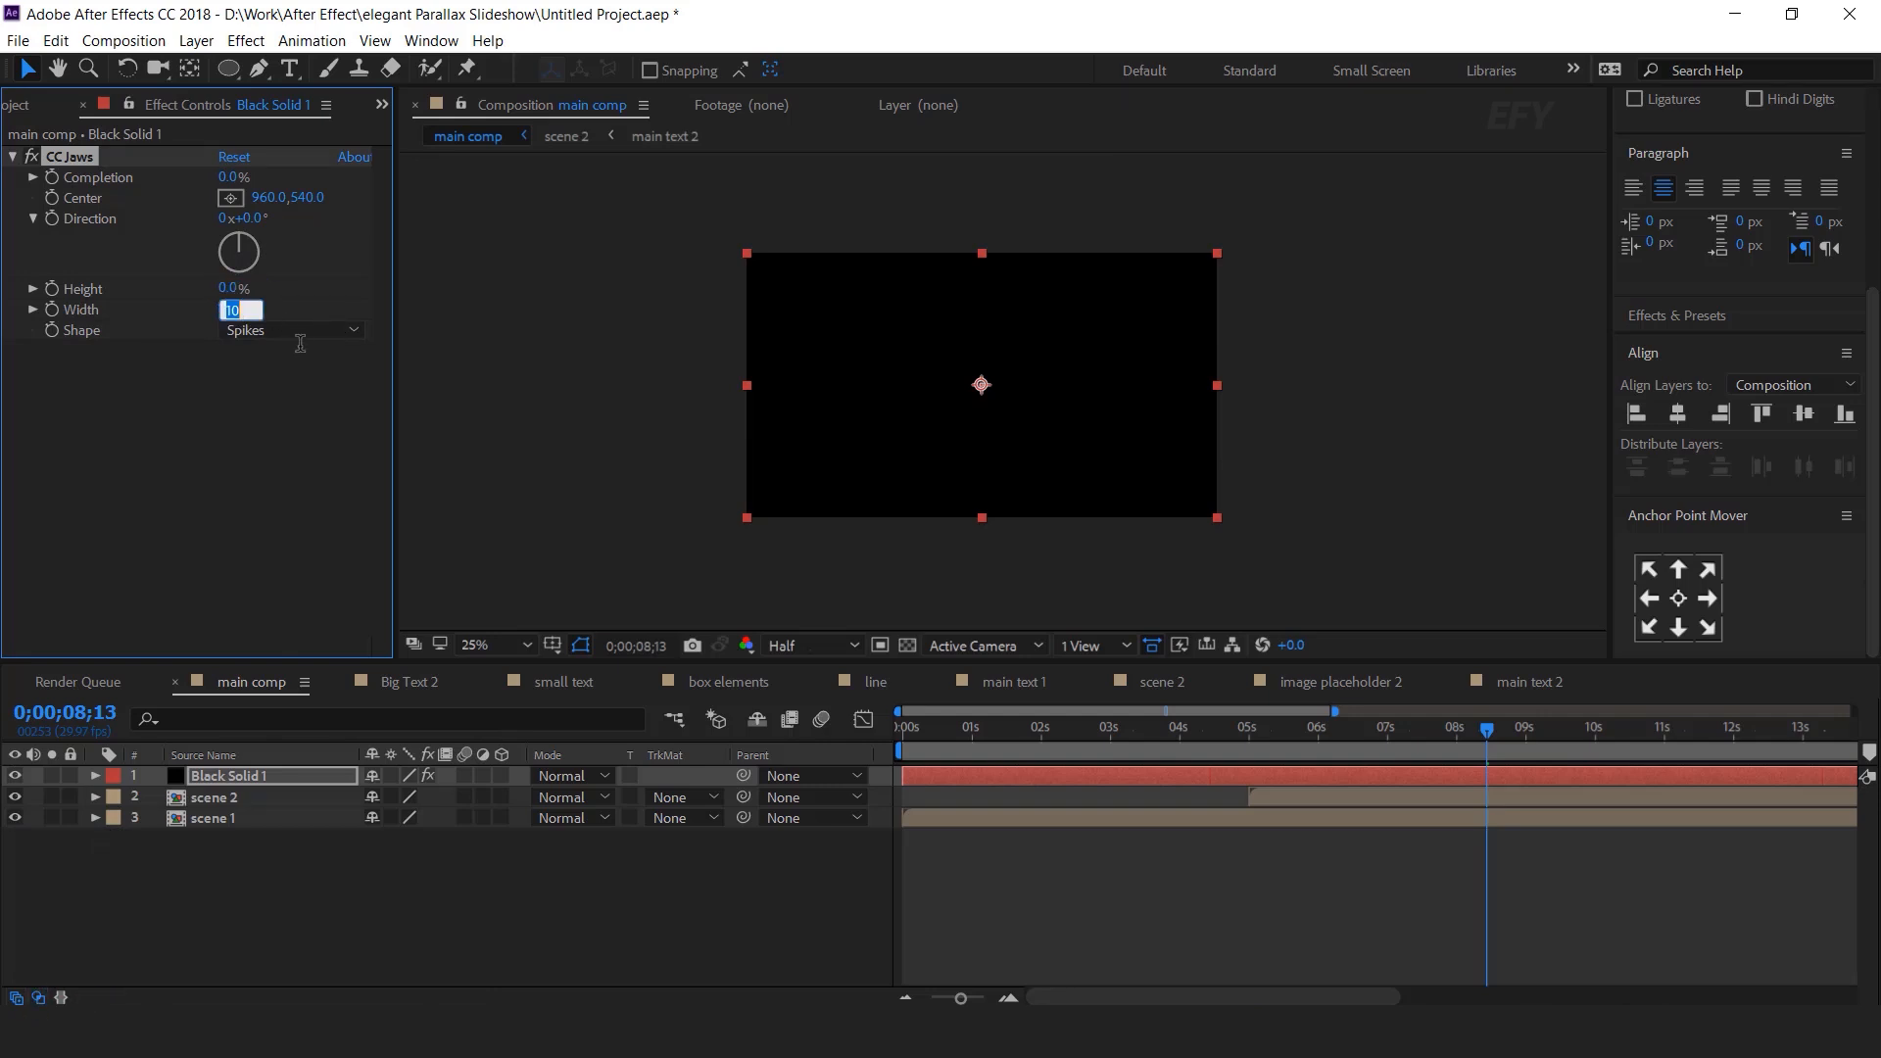
pyautogui.press('Return')
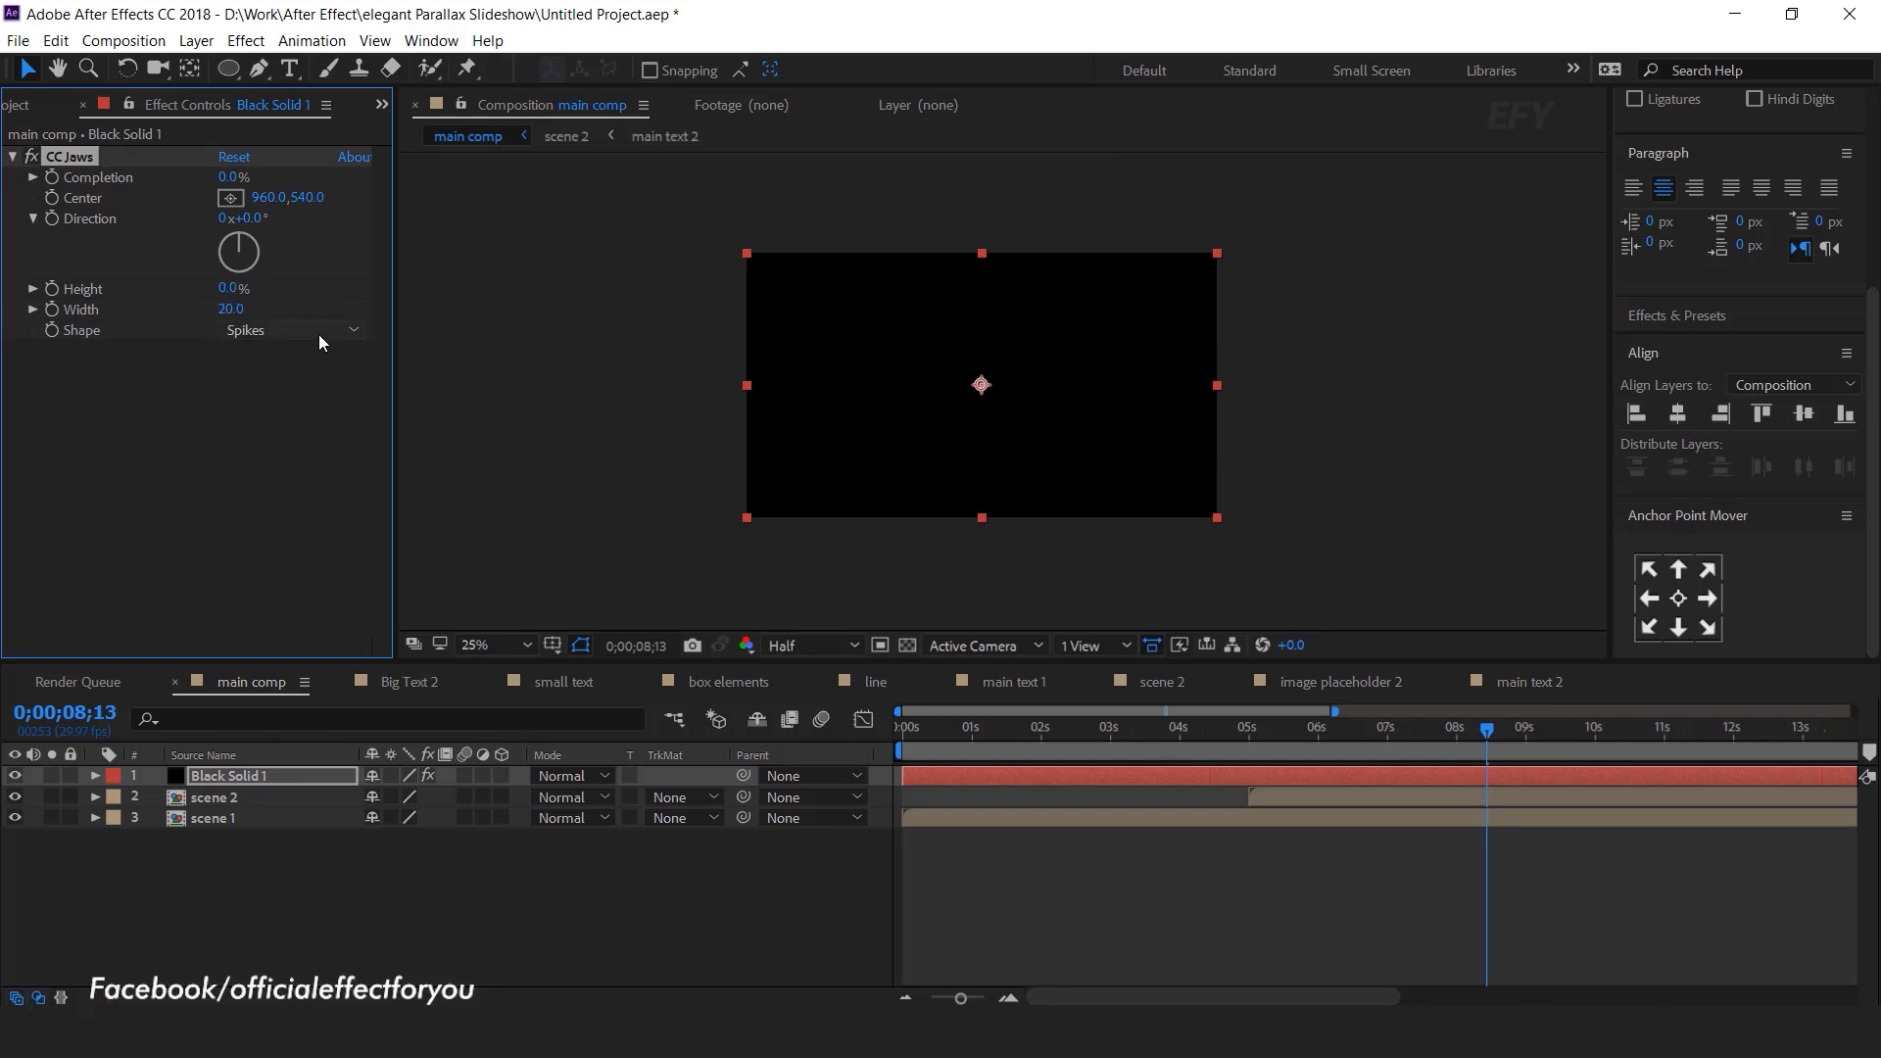
pyautogui.click(320, 339)
pyautogui.click(289, 405)
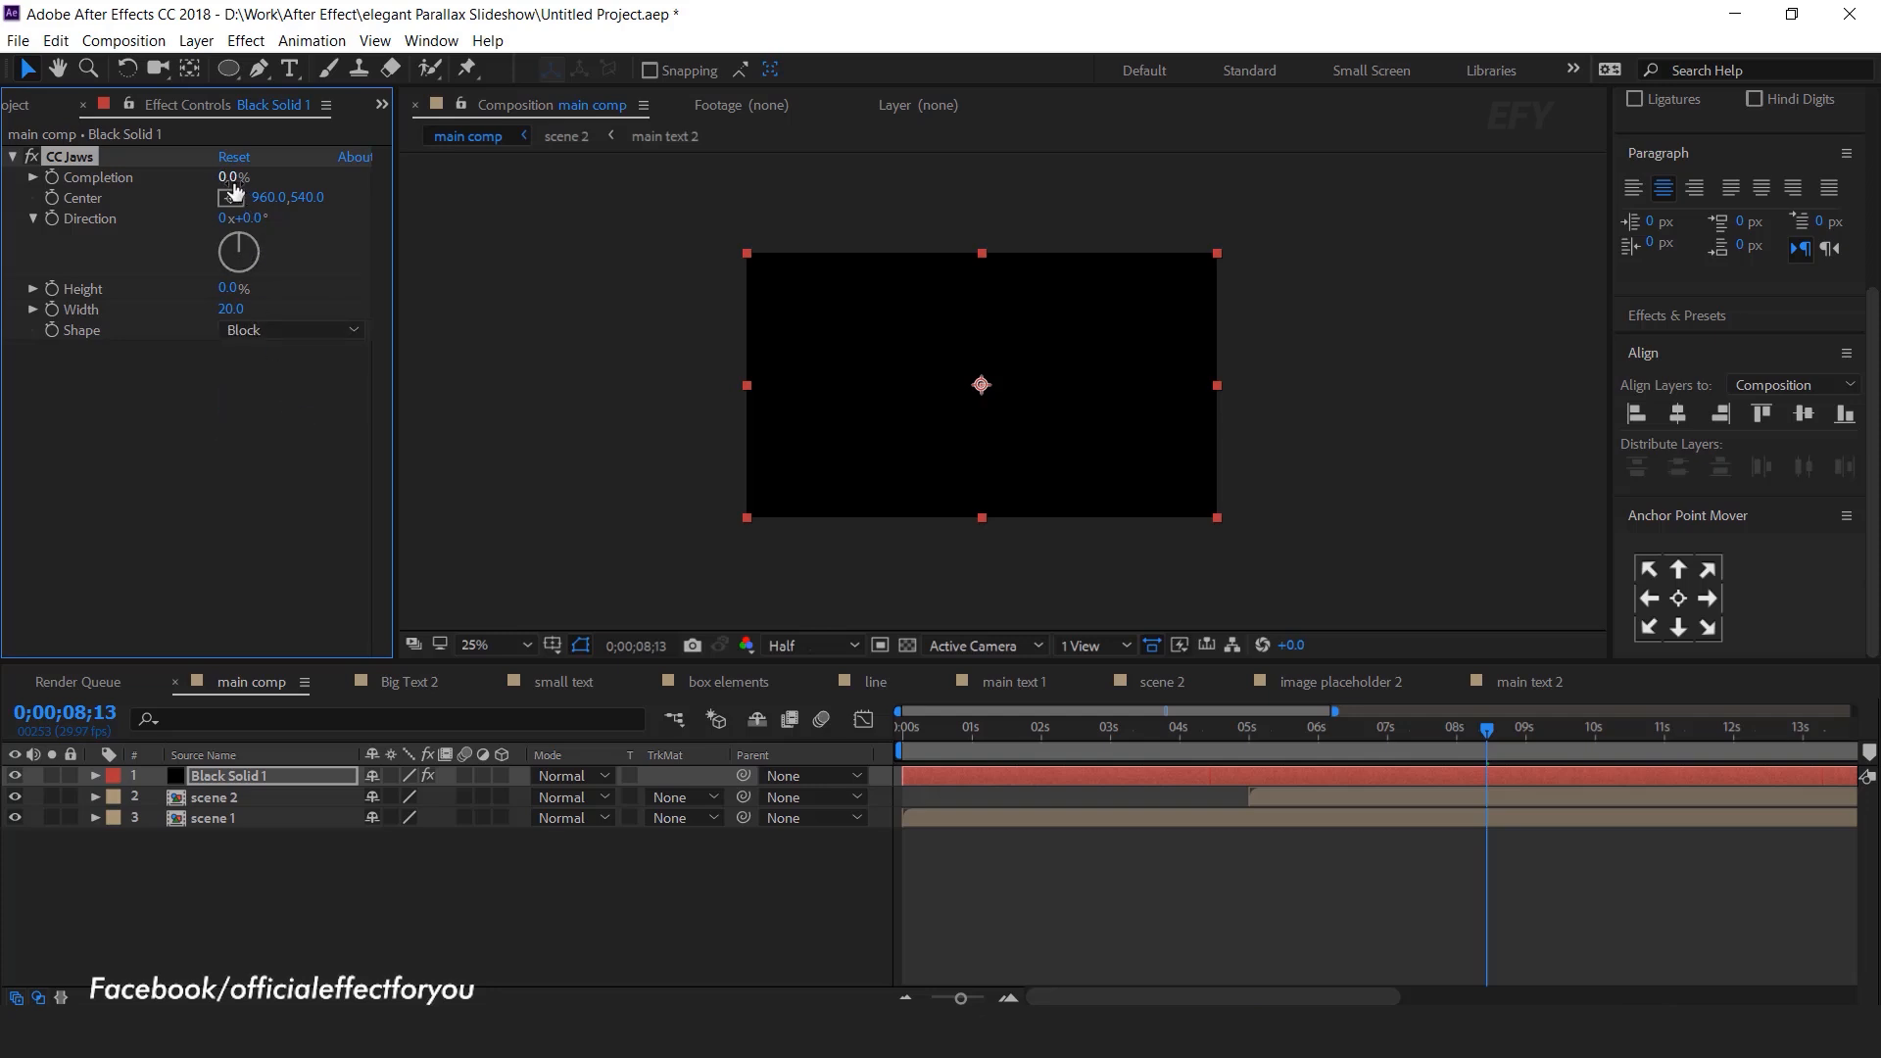
pyautogui.moveTo(236, 176); pyautogui.dragTo(294, 177)
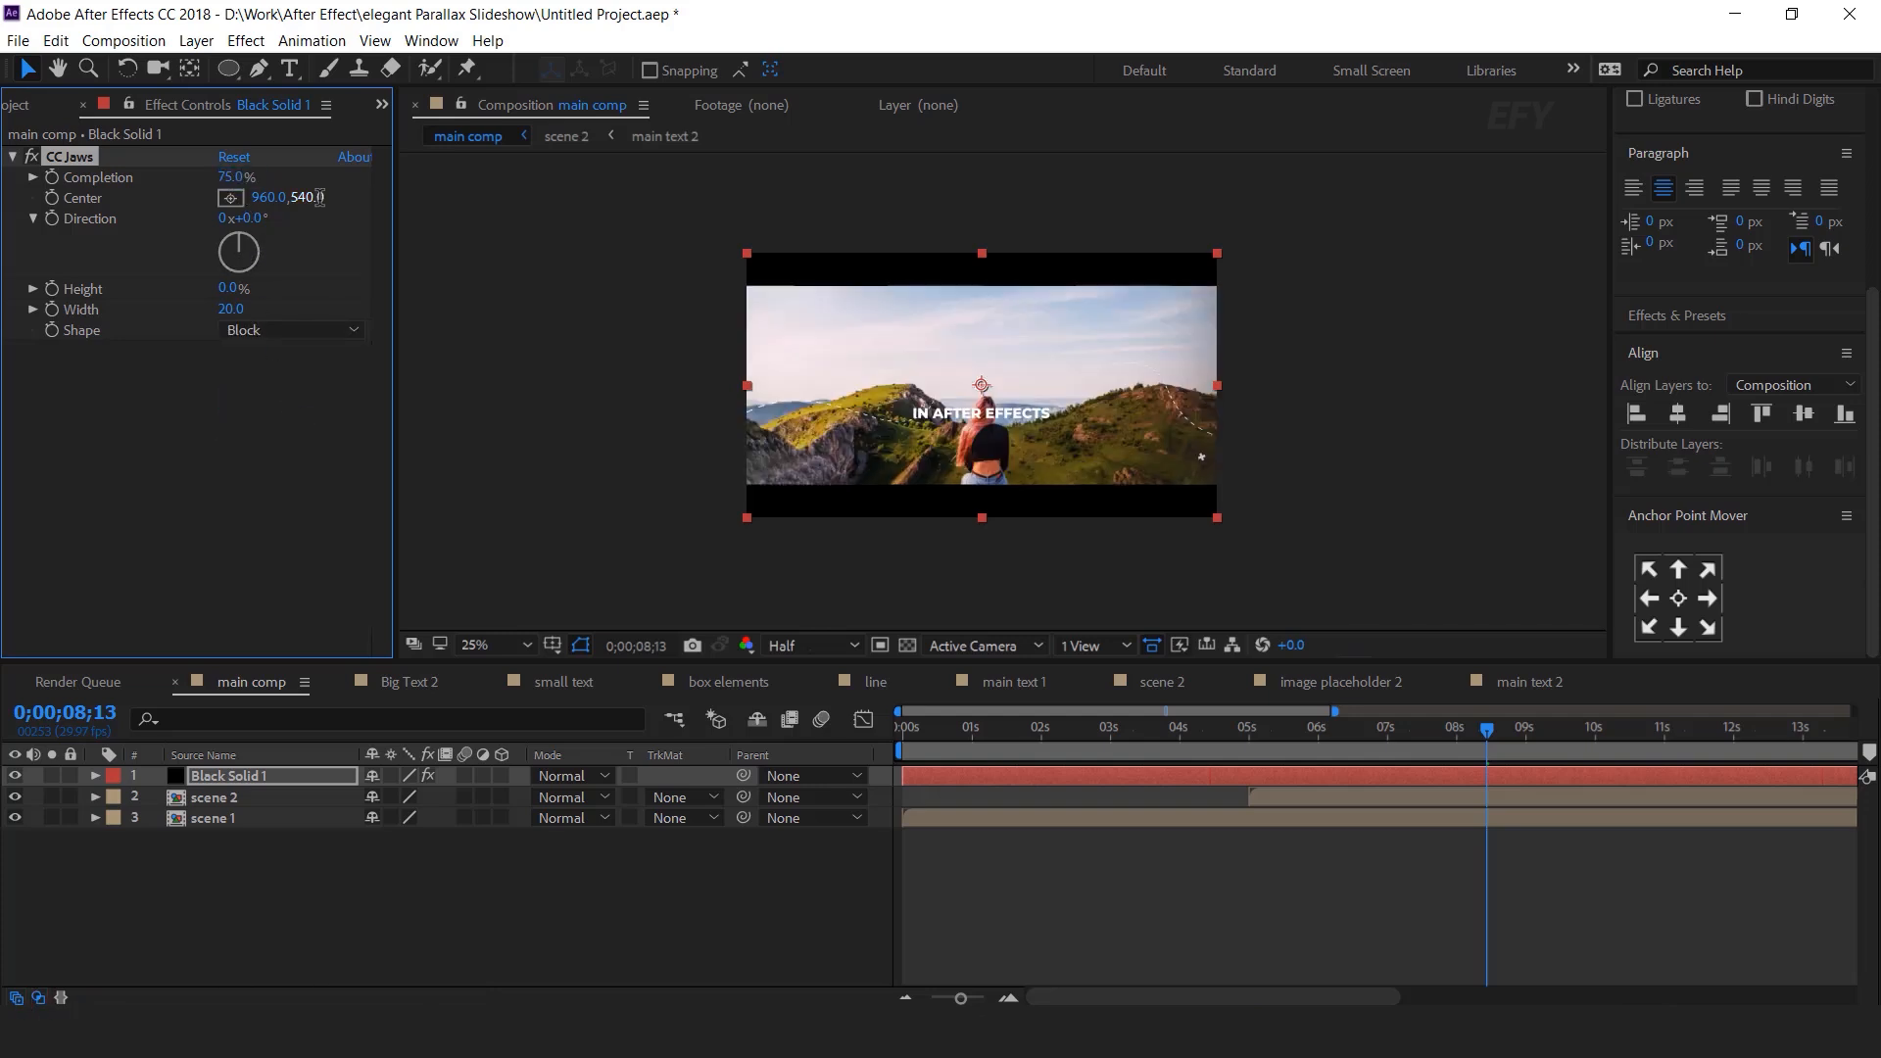
# Step: Review the letterboxed slideshow by scrubbing through both scenes in main comp
pyautogui.scroll(2, 1197, 384)
pyautogui.scroll(-1, 1197, 384)
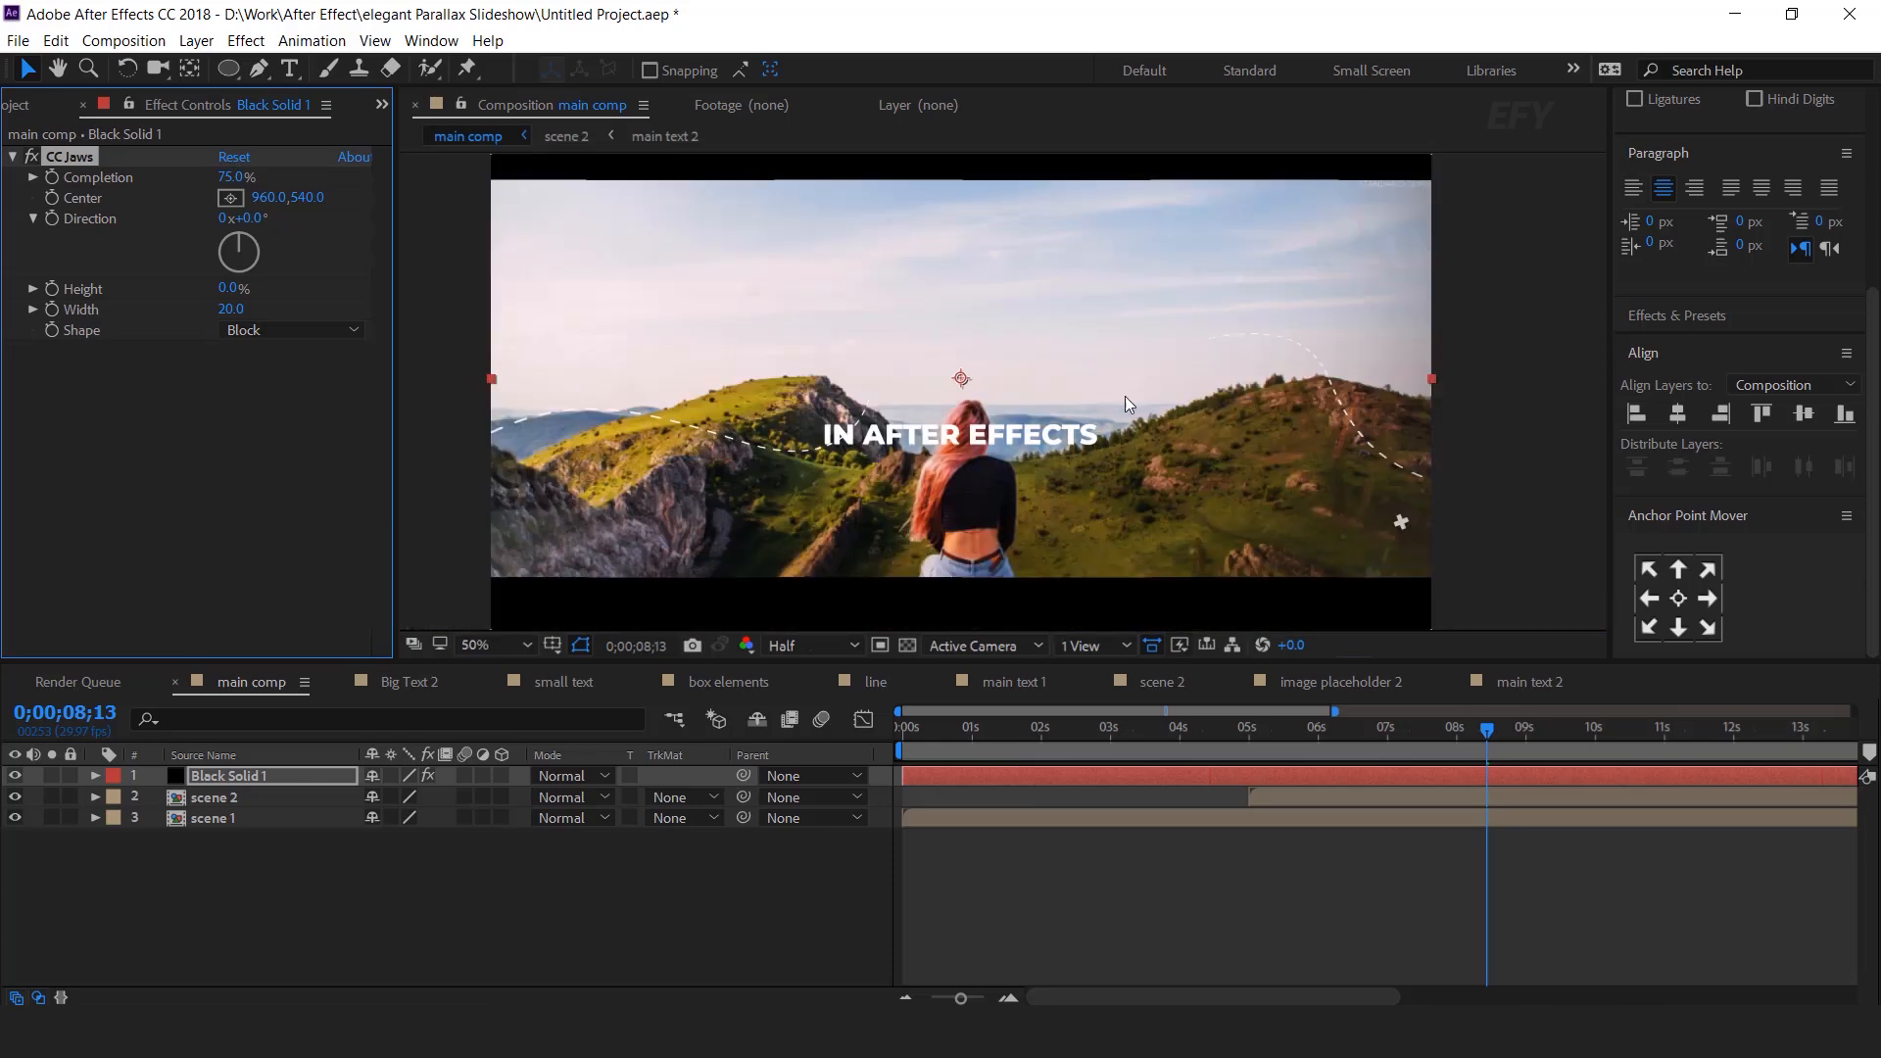
pyautogui.click(793, 911)
pyautogui.moveTo(931, 732); pyautogui.dragTo(1587, 743)
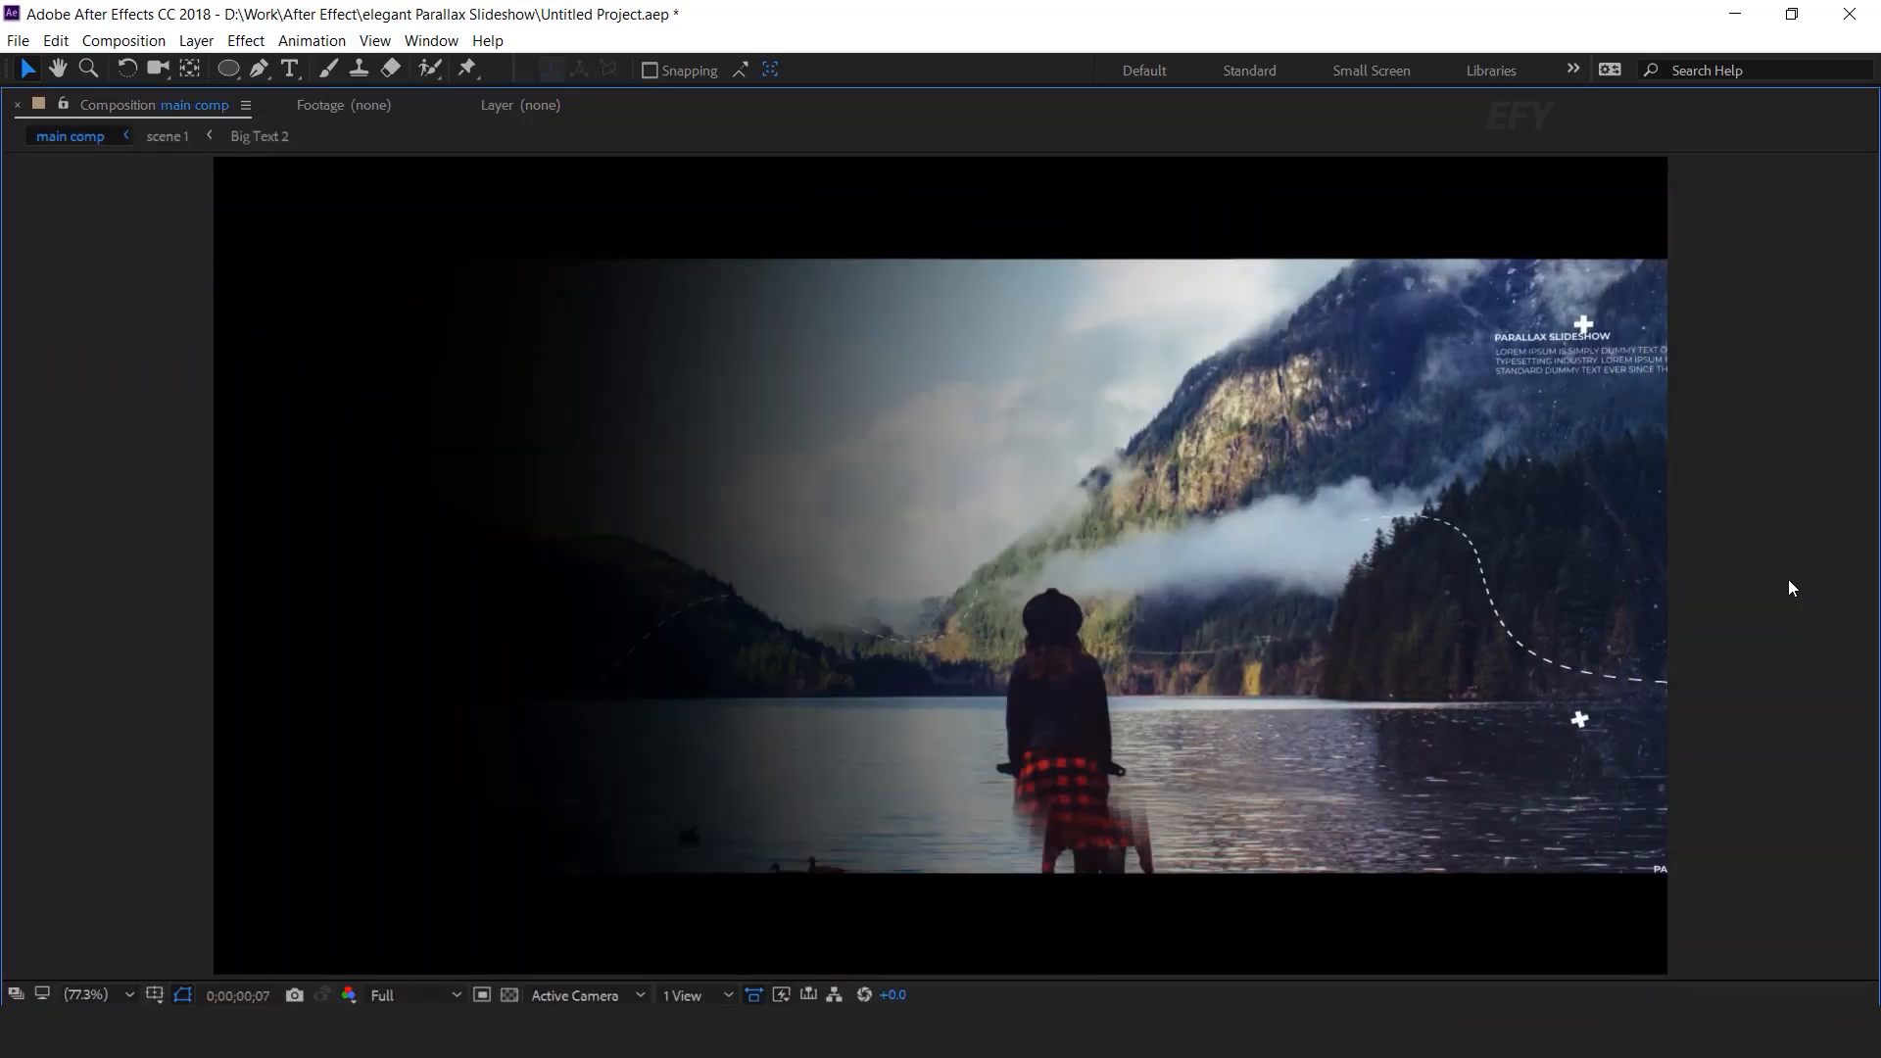